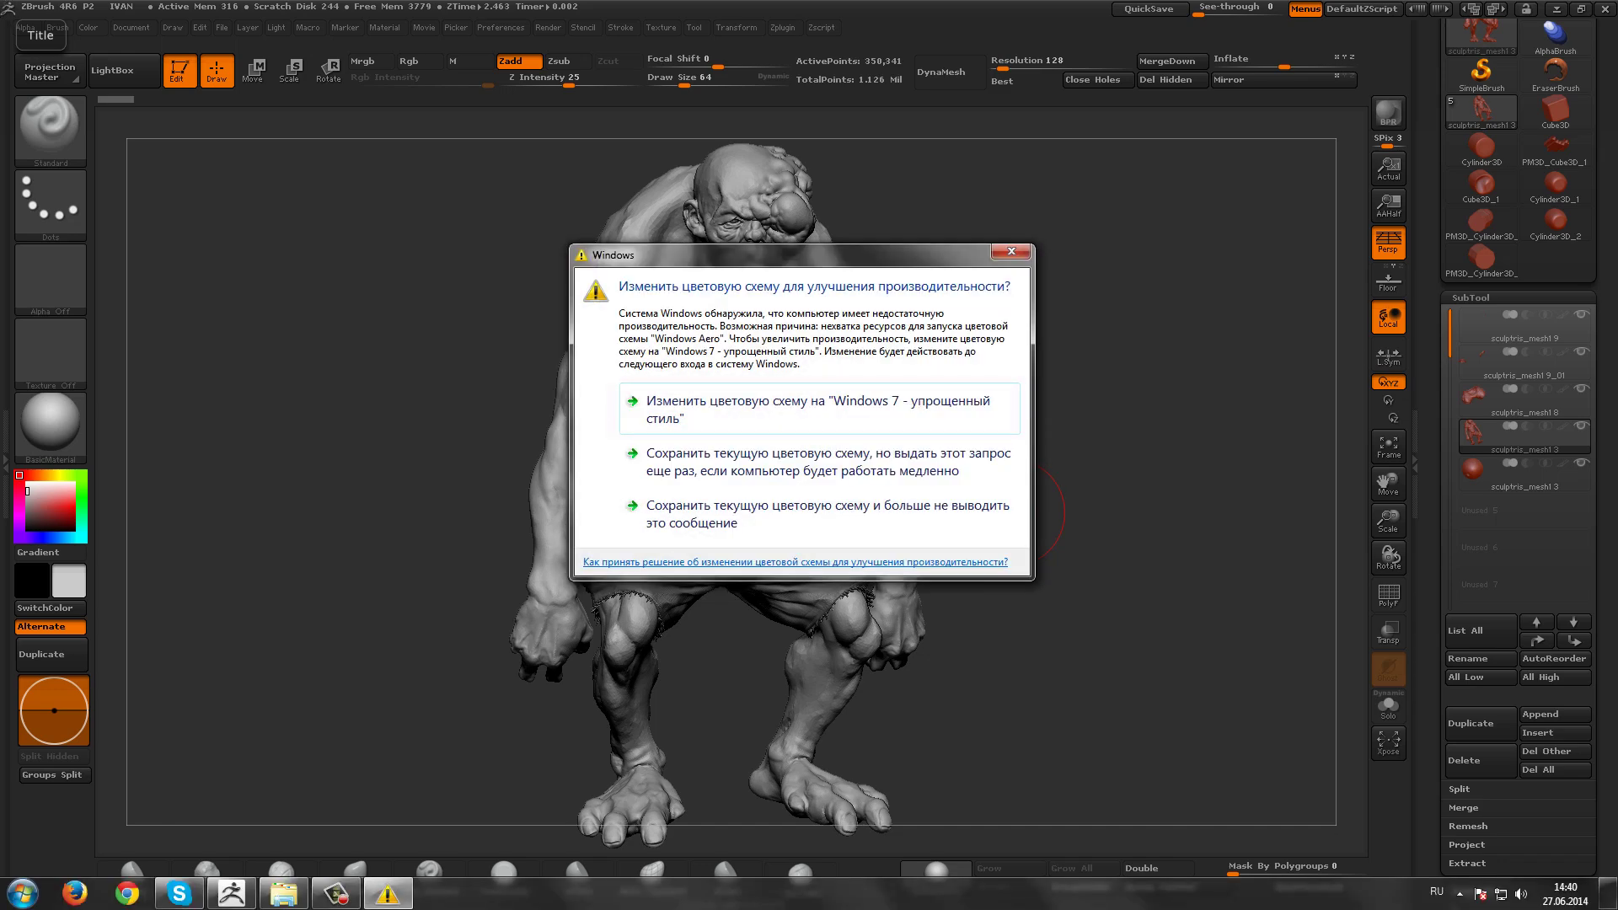
Step: Keep the current Windows colour scheme without being asked again, and bring up the Start menu
left_click(715, 501)
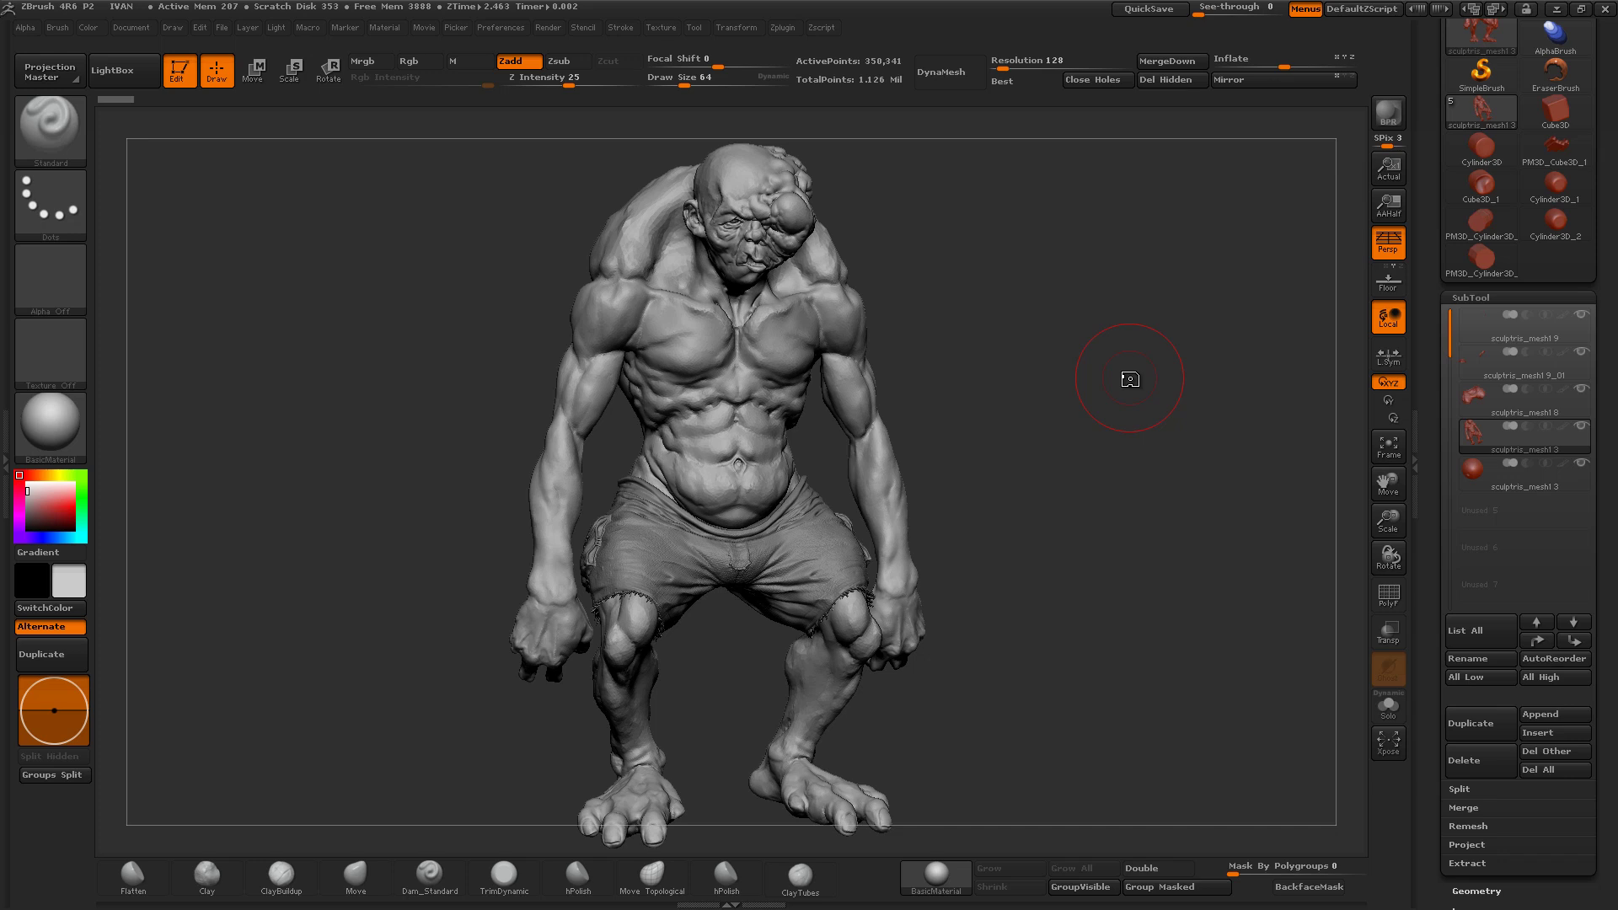
key("super")
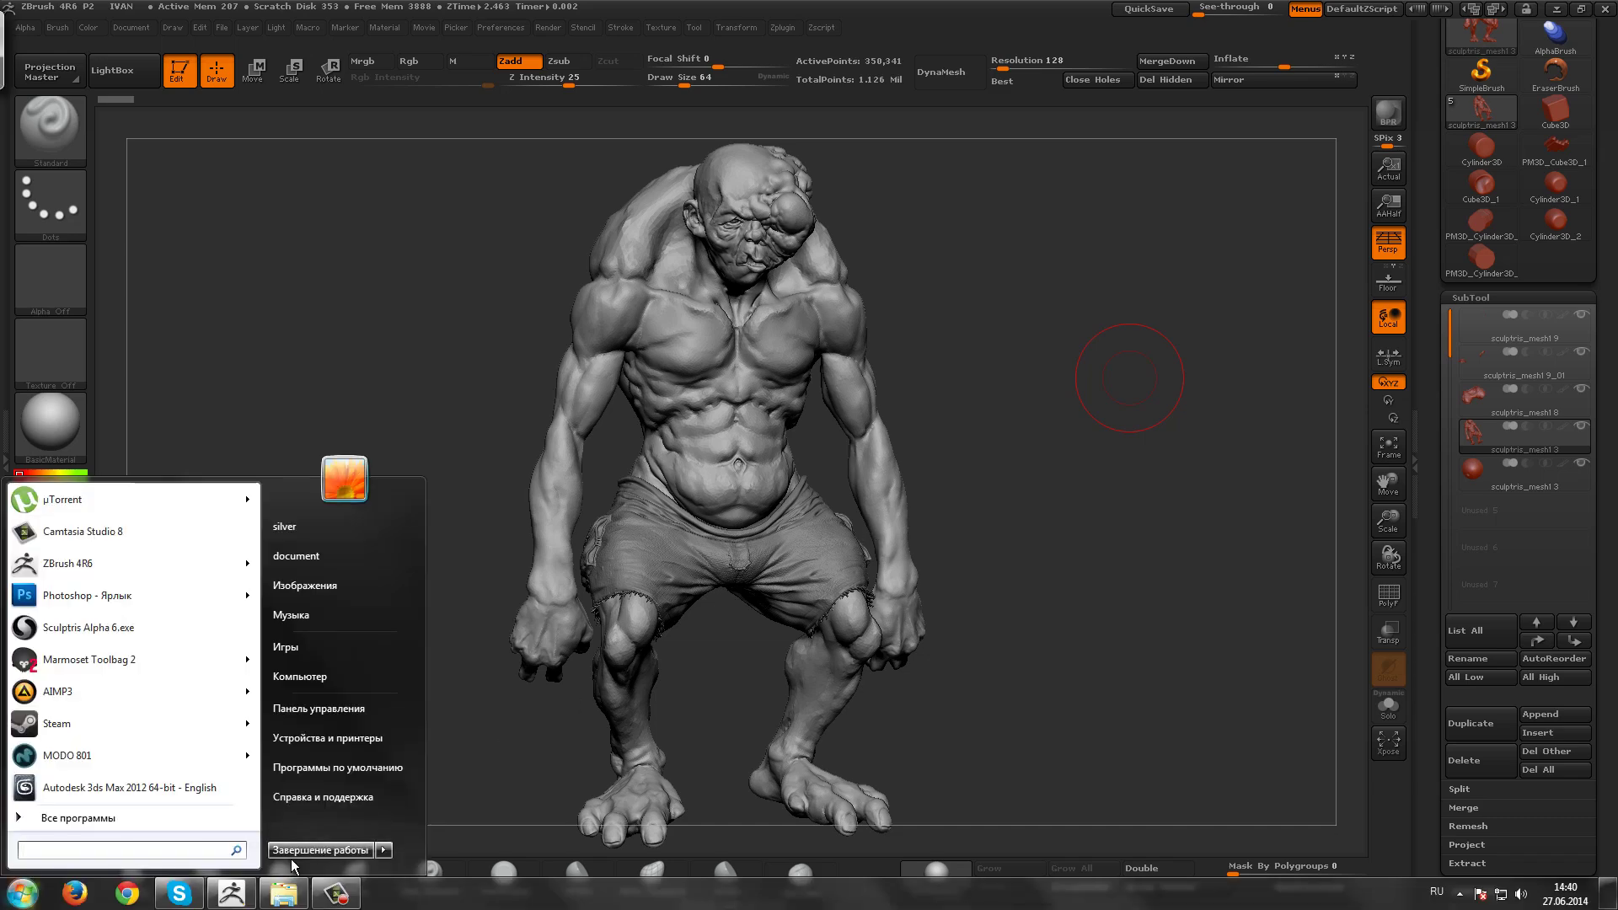
Step: Open the paint (2) sketch from the IVAN folder and zoom in on the bag's belt
left_click(280, 894)
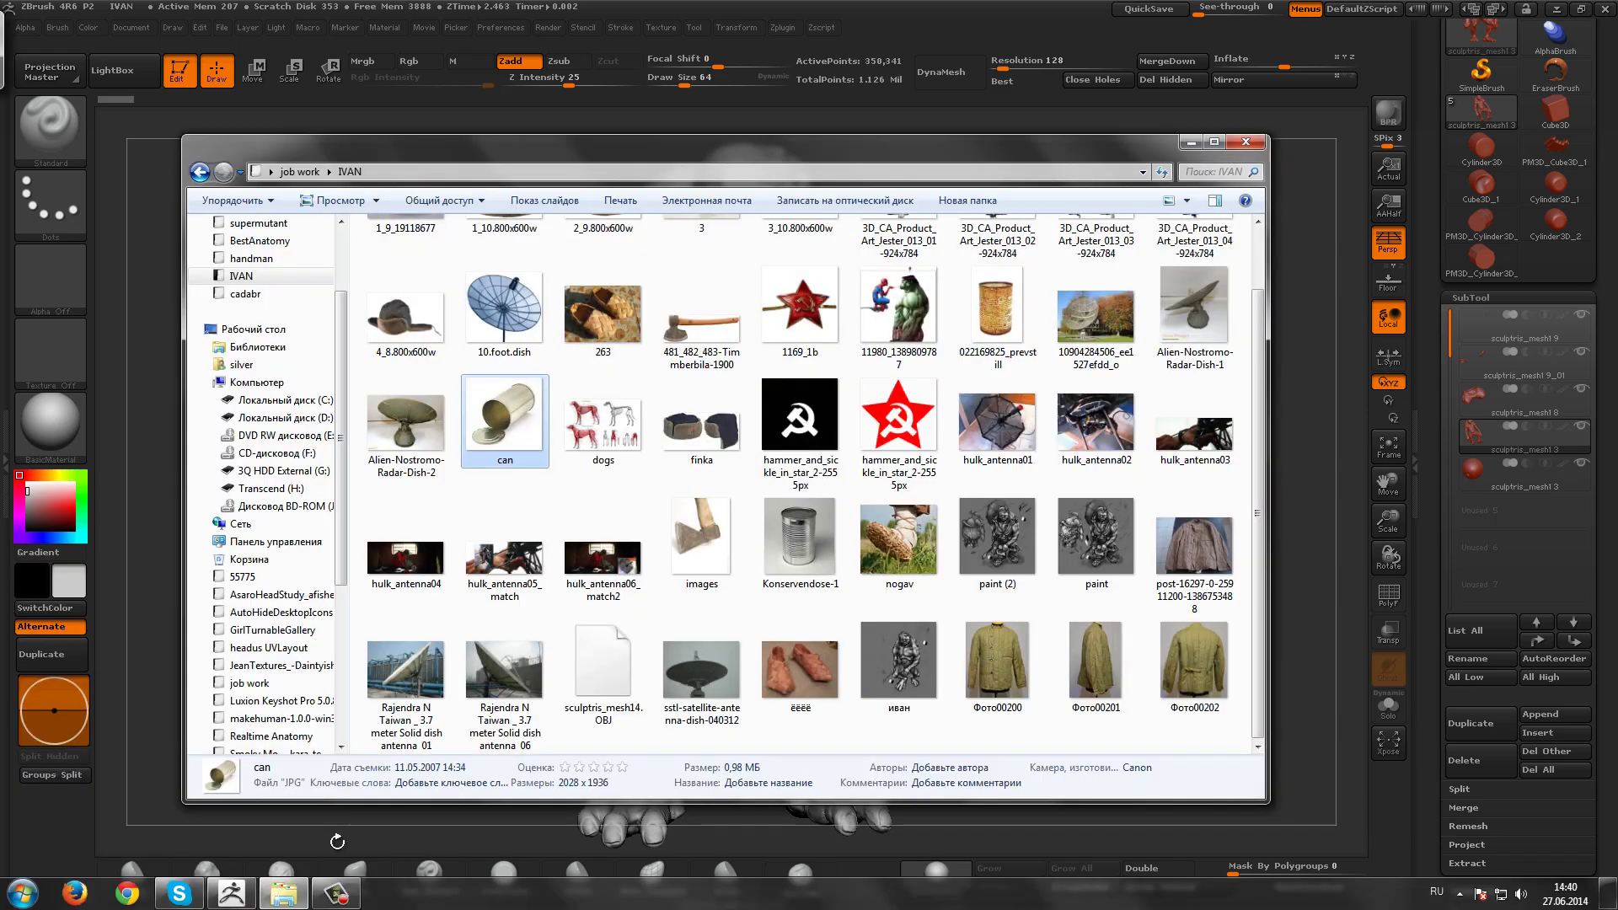
double_click(999, 568)
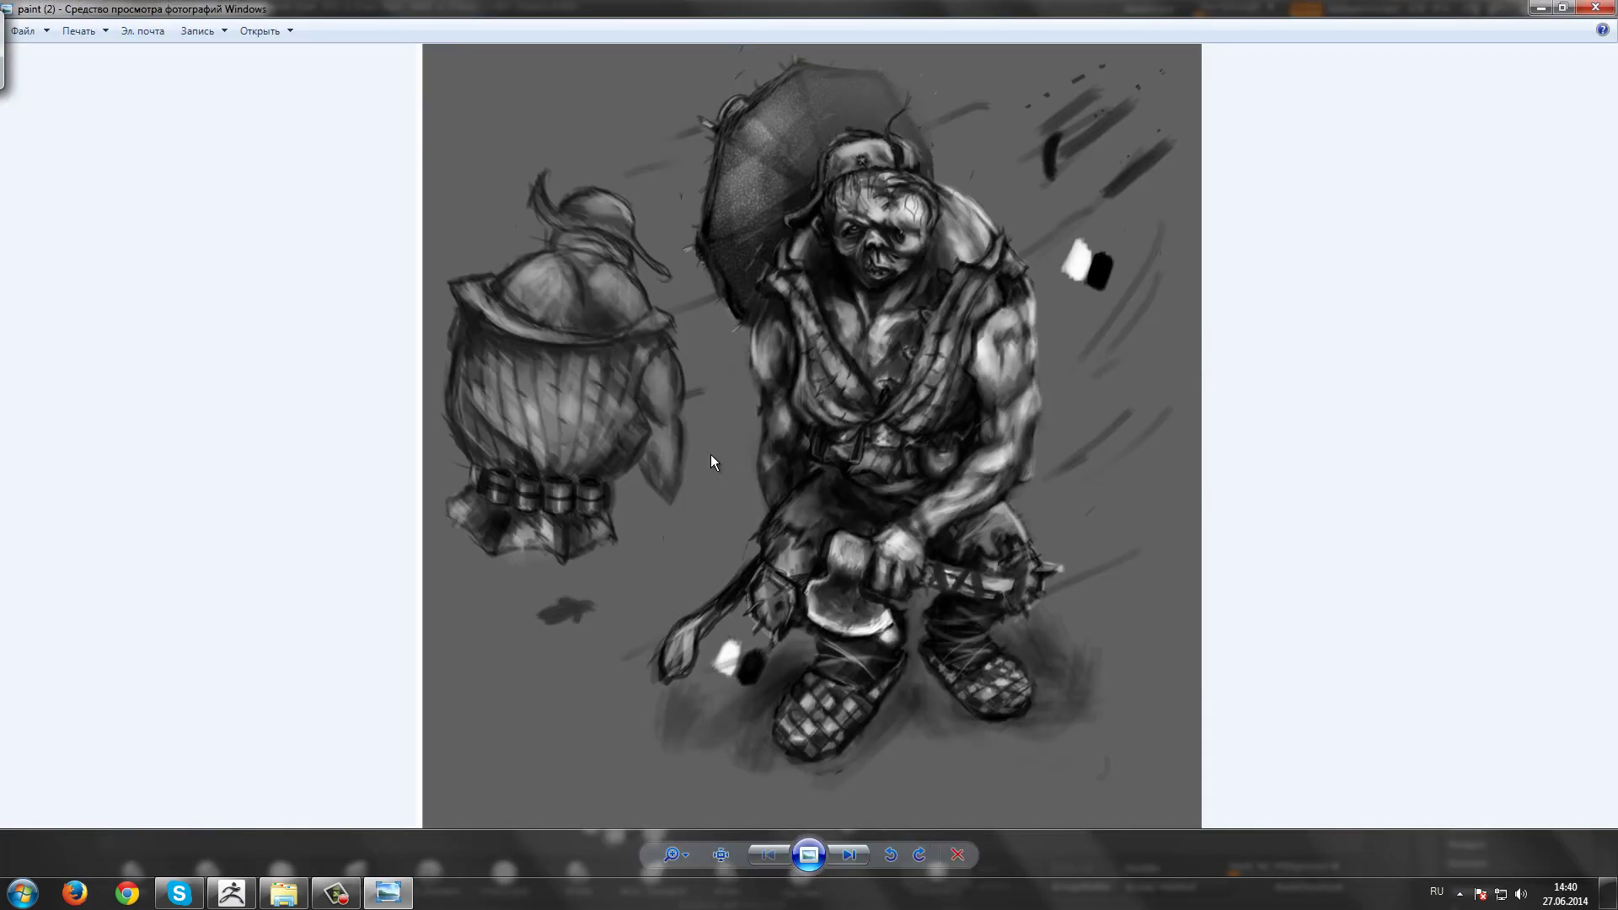
scroll(480, 400, "up", 2)
scroll(505, 404, "up", 2)
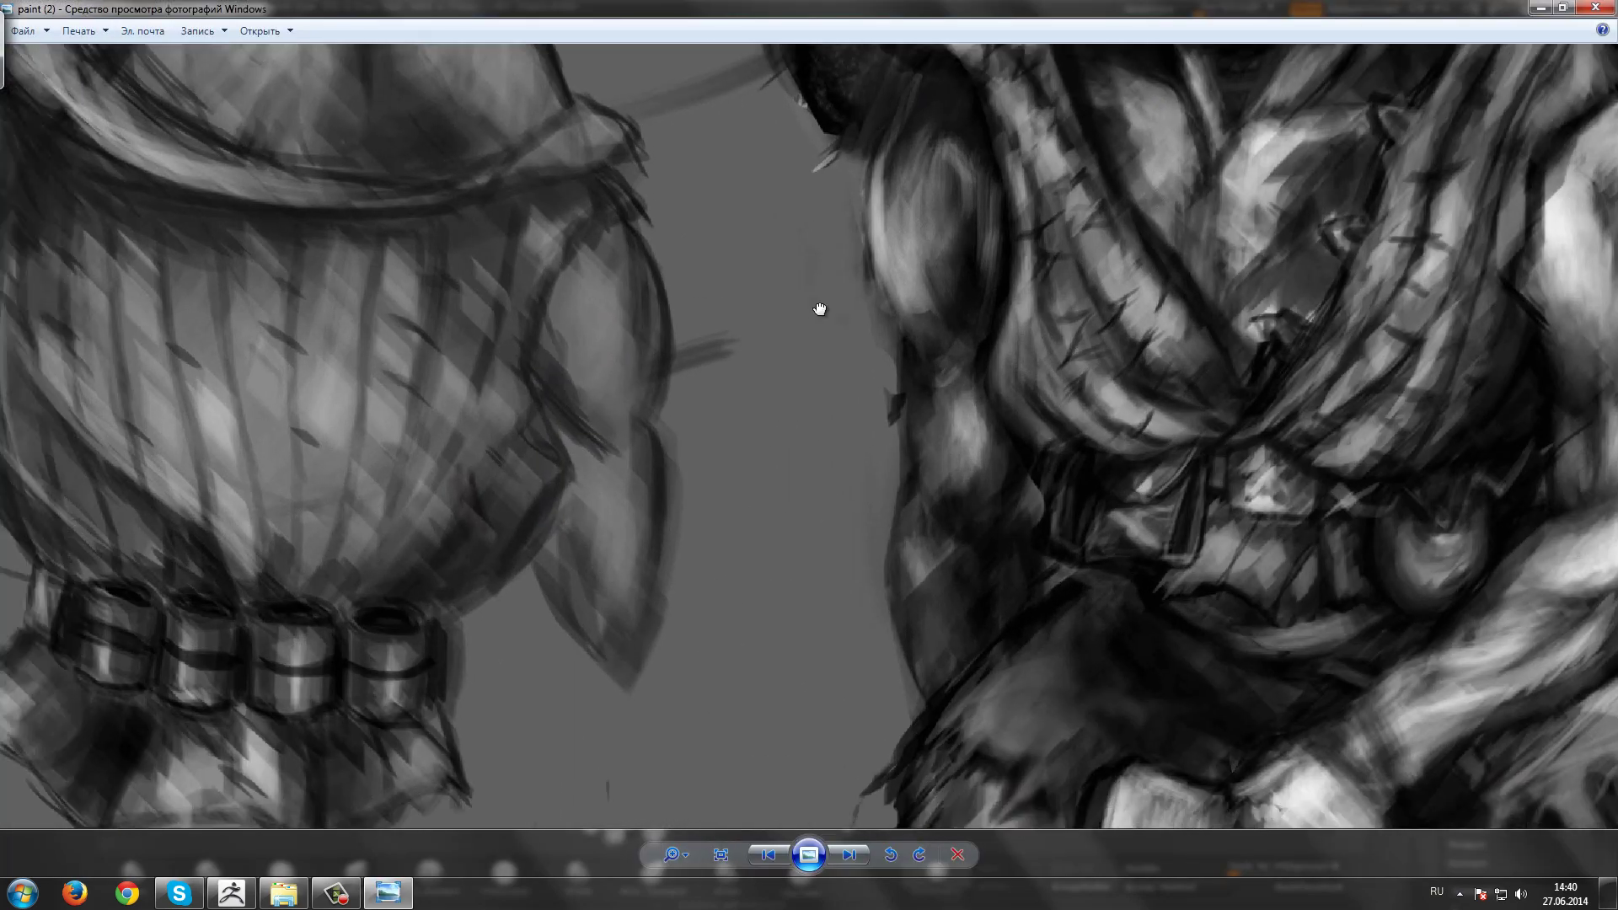
scroll(561, 427, "up", 1)
scroll(560, 427, "up", 1)
left_click_drag(548, 422, 654, 340)
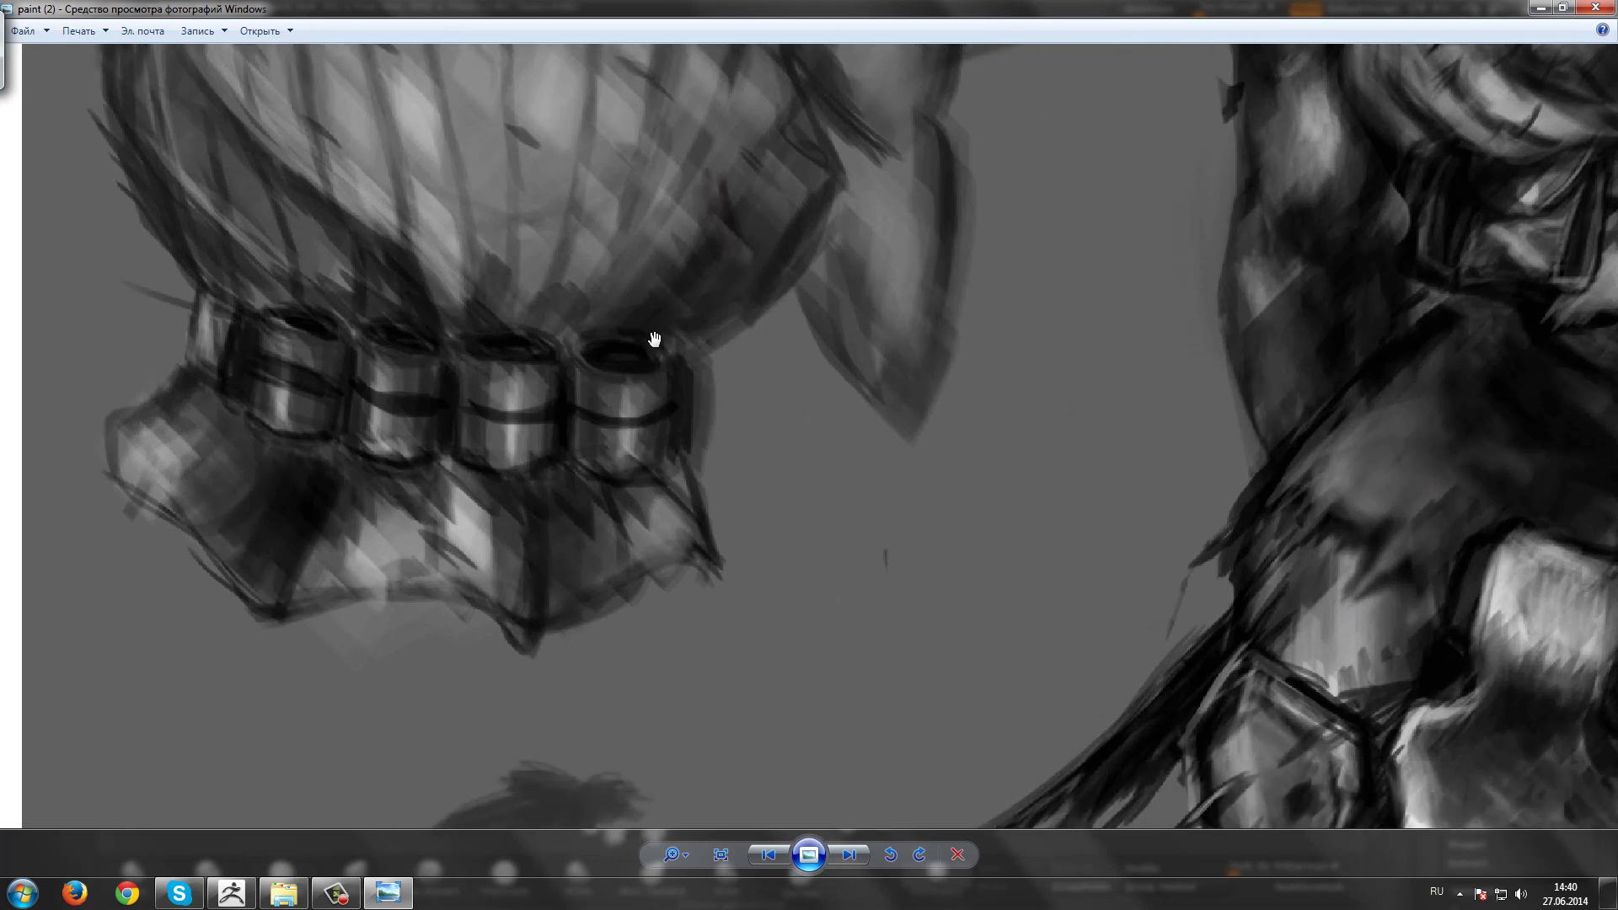
Step: Pan the paint (2) close-up from the figure's head back down to the bag and torso
scroll(655, 339, "up", 1)
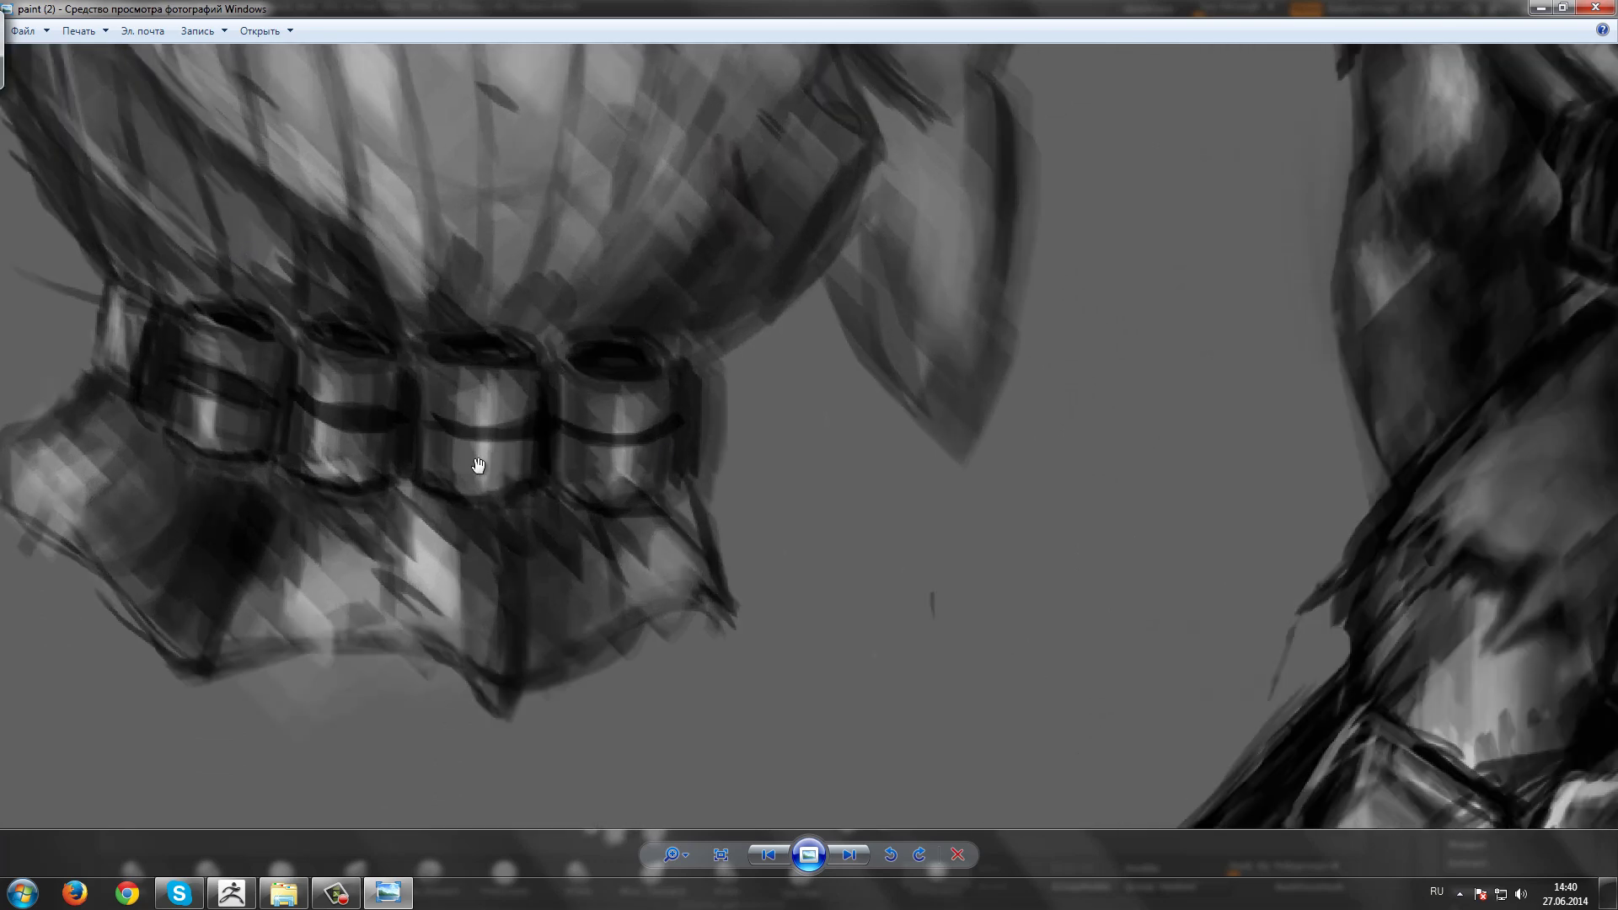
scroll(570, 466, "down", 1)
scroll(569, 466, "down", 1)
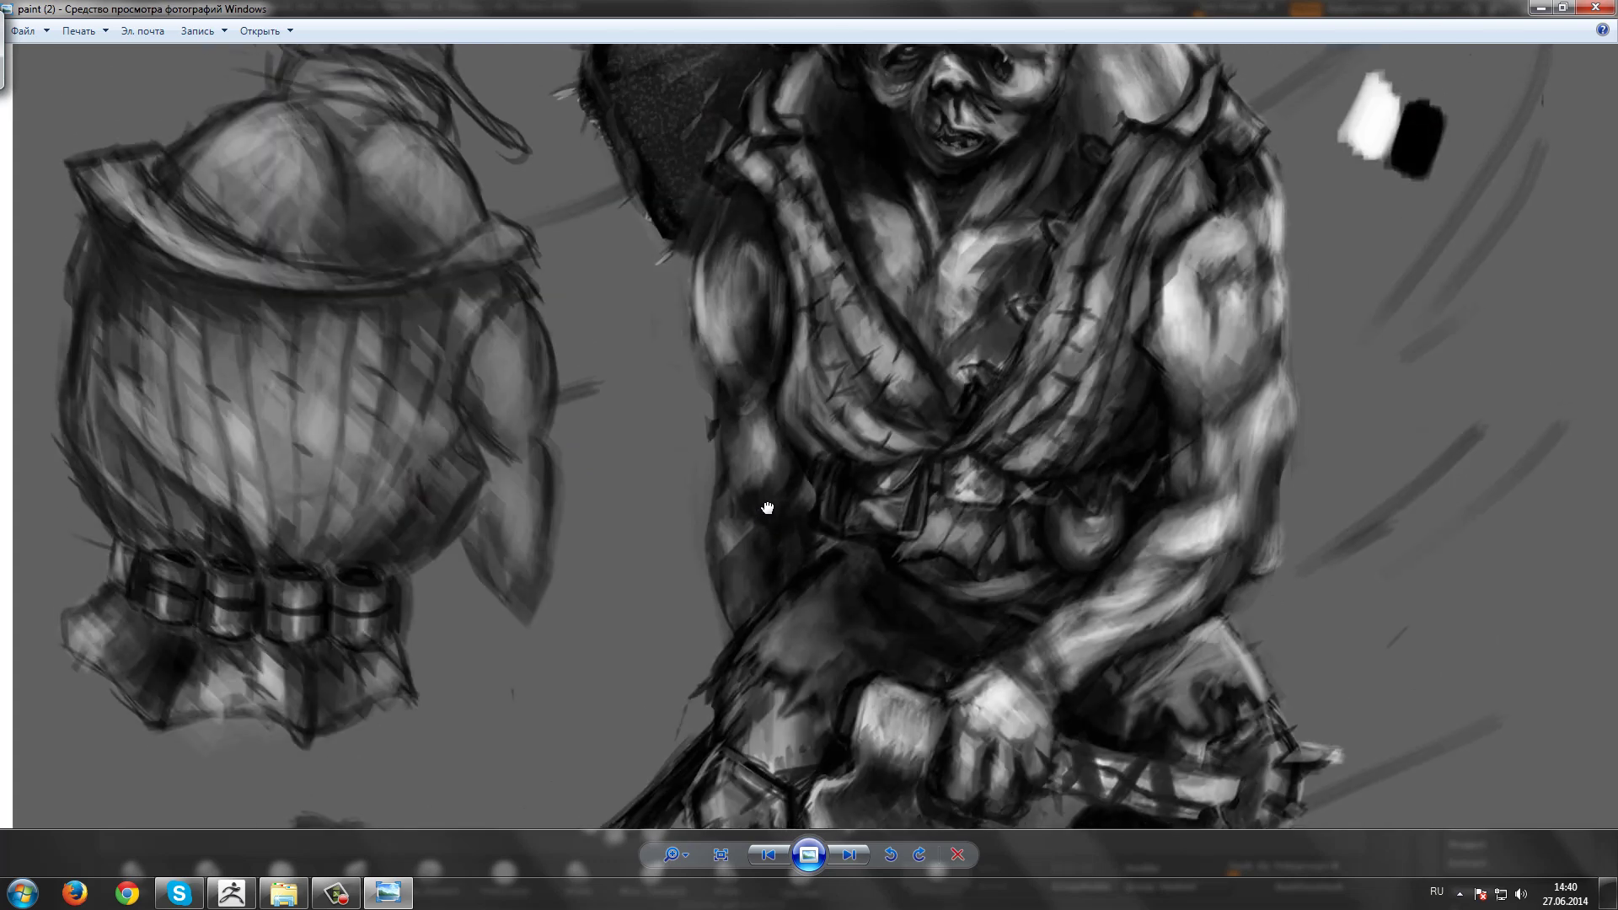
left_click_drag(541, 332, 548, 666)
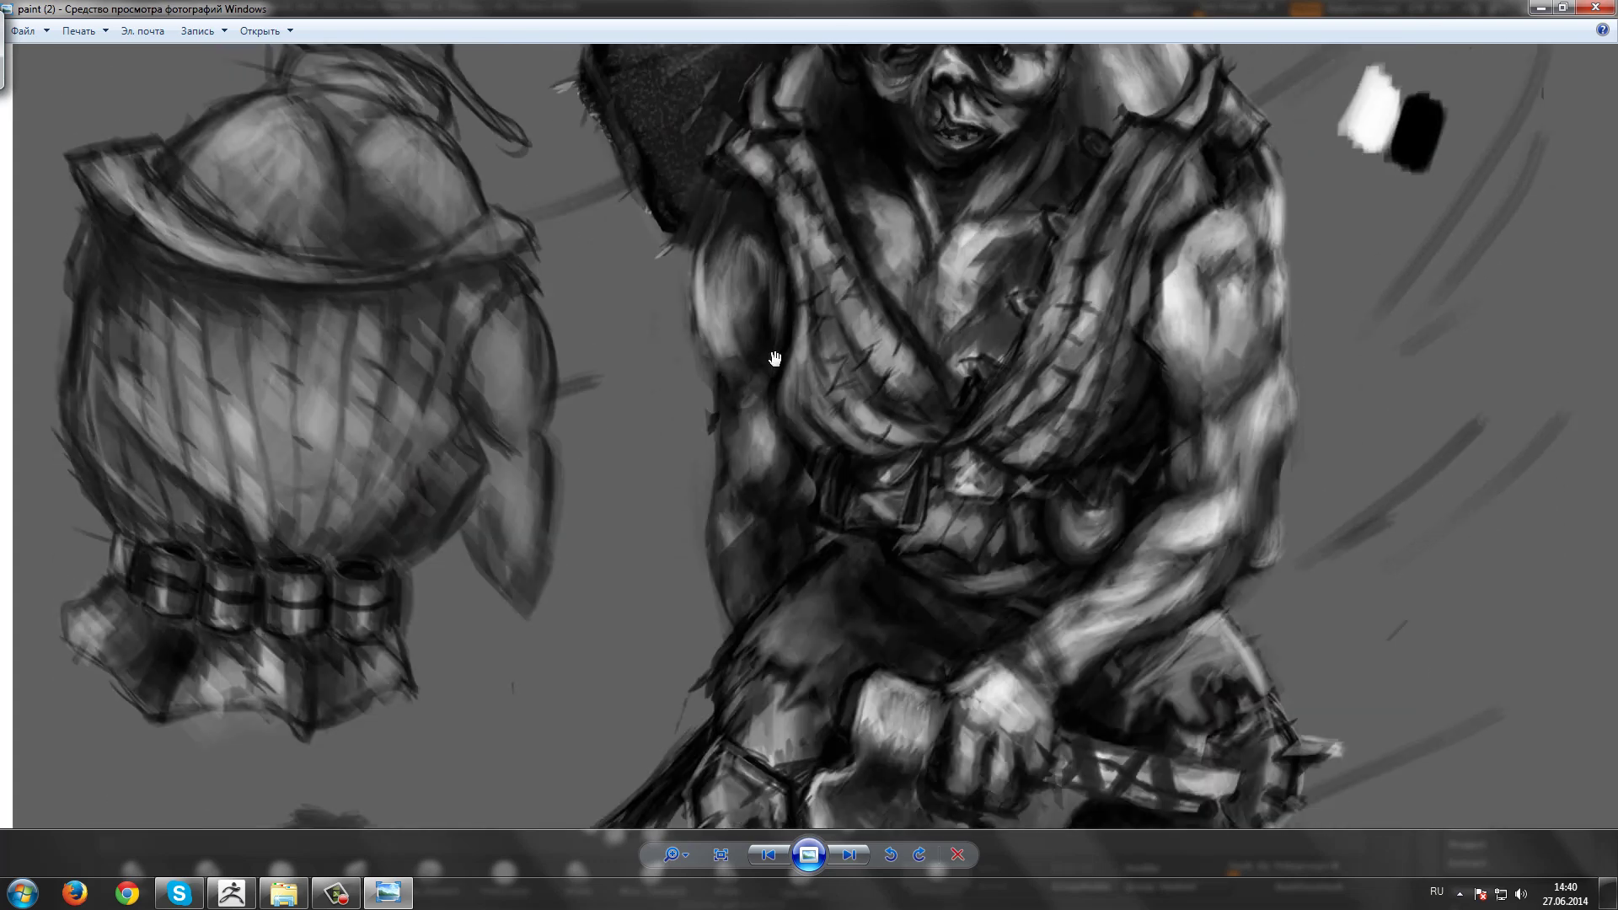
left_click_drag(766, 590, 365, 529)
scroll(365, 528, "up", 1)
scroll(398, 523, "up", 1)
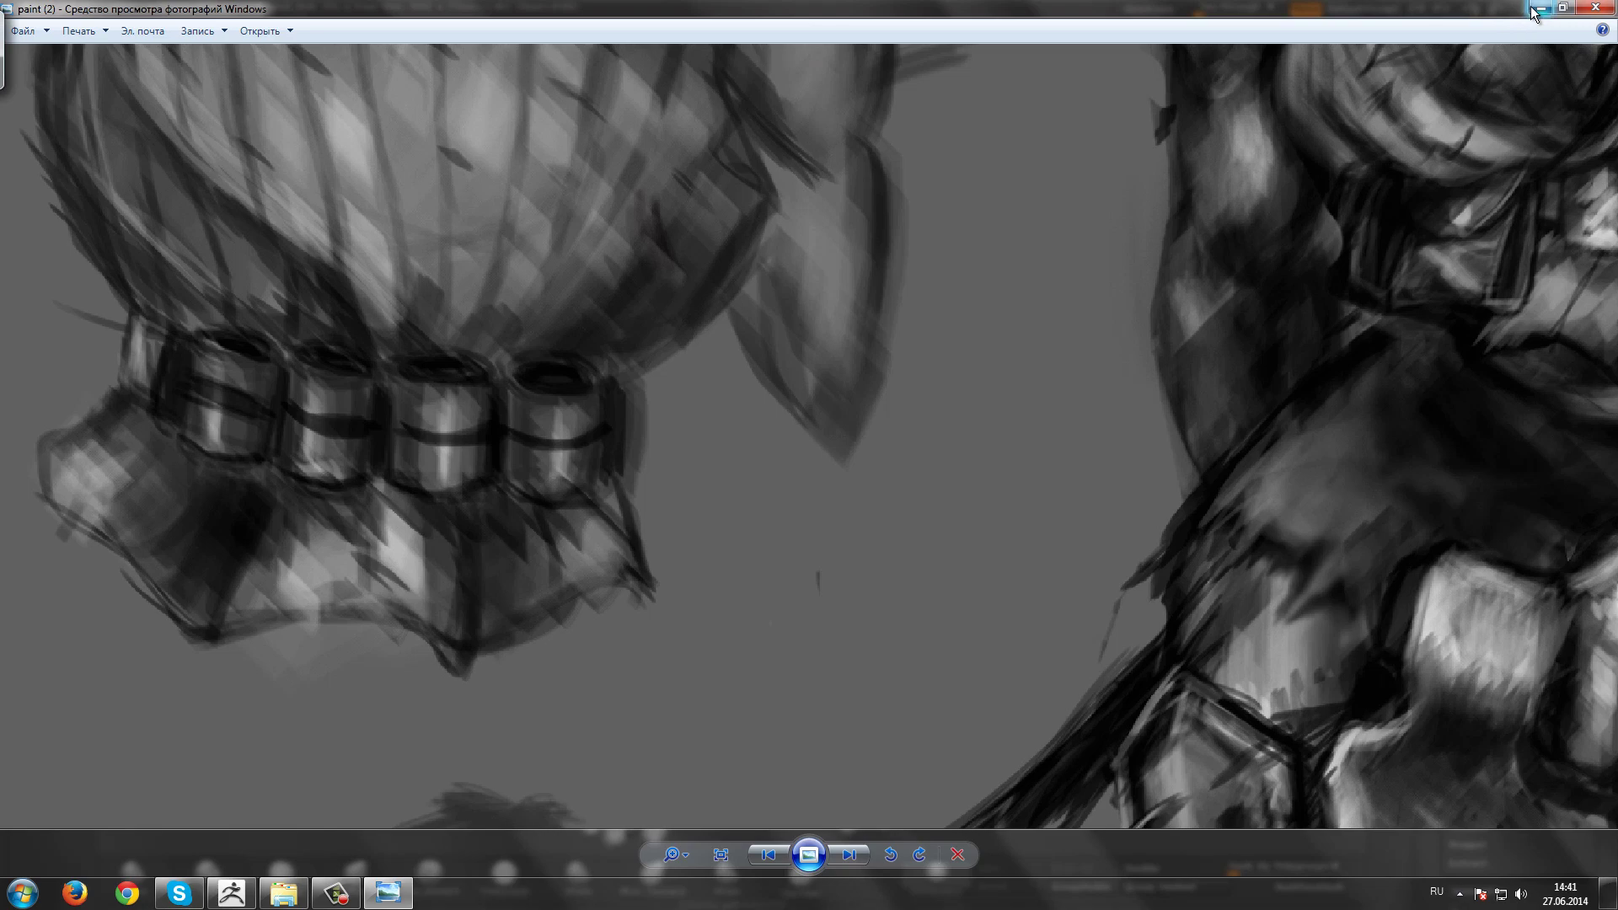
Step: Minimize the sketch viewer and reopen the IVAN reference folder from Start
left_click(231, 893)
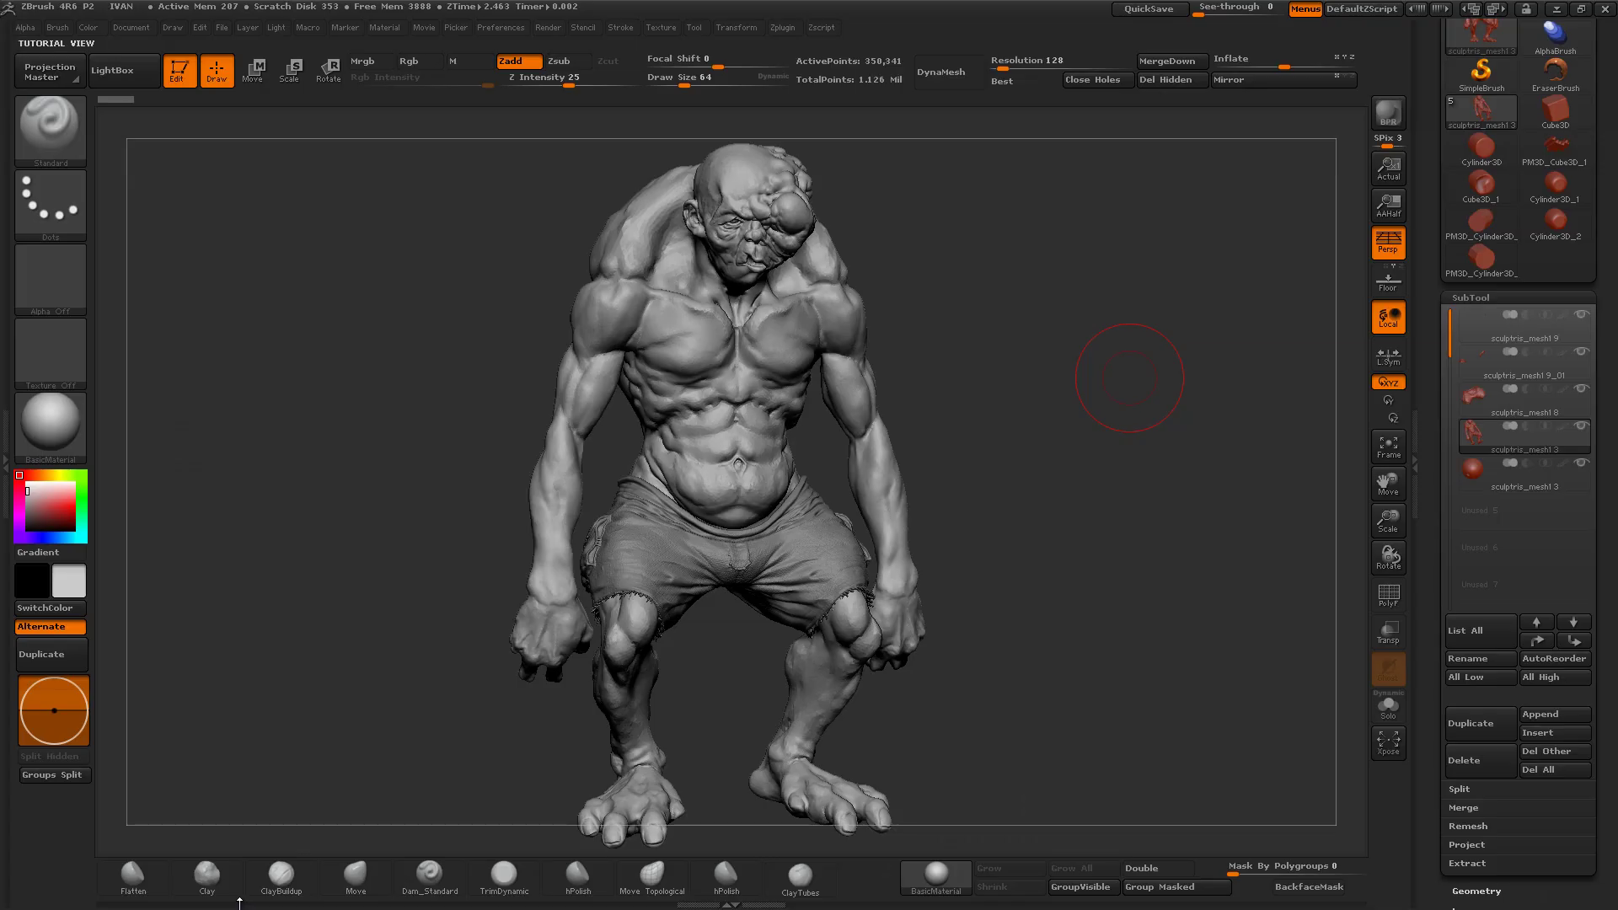
key("super")
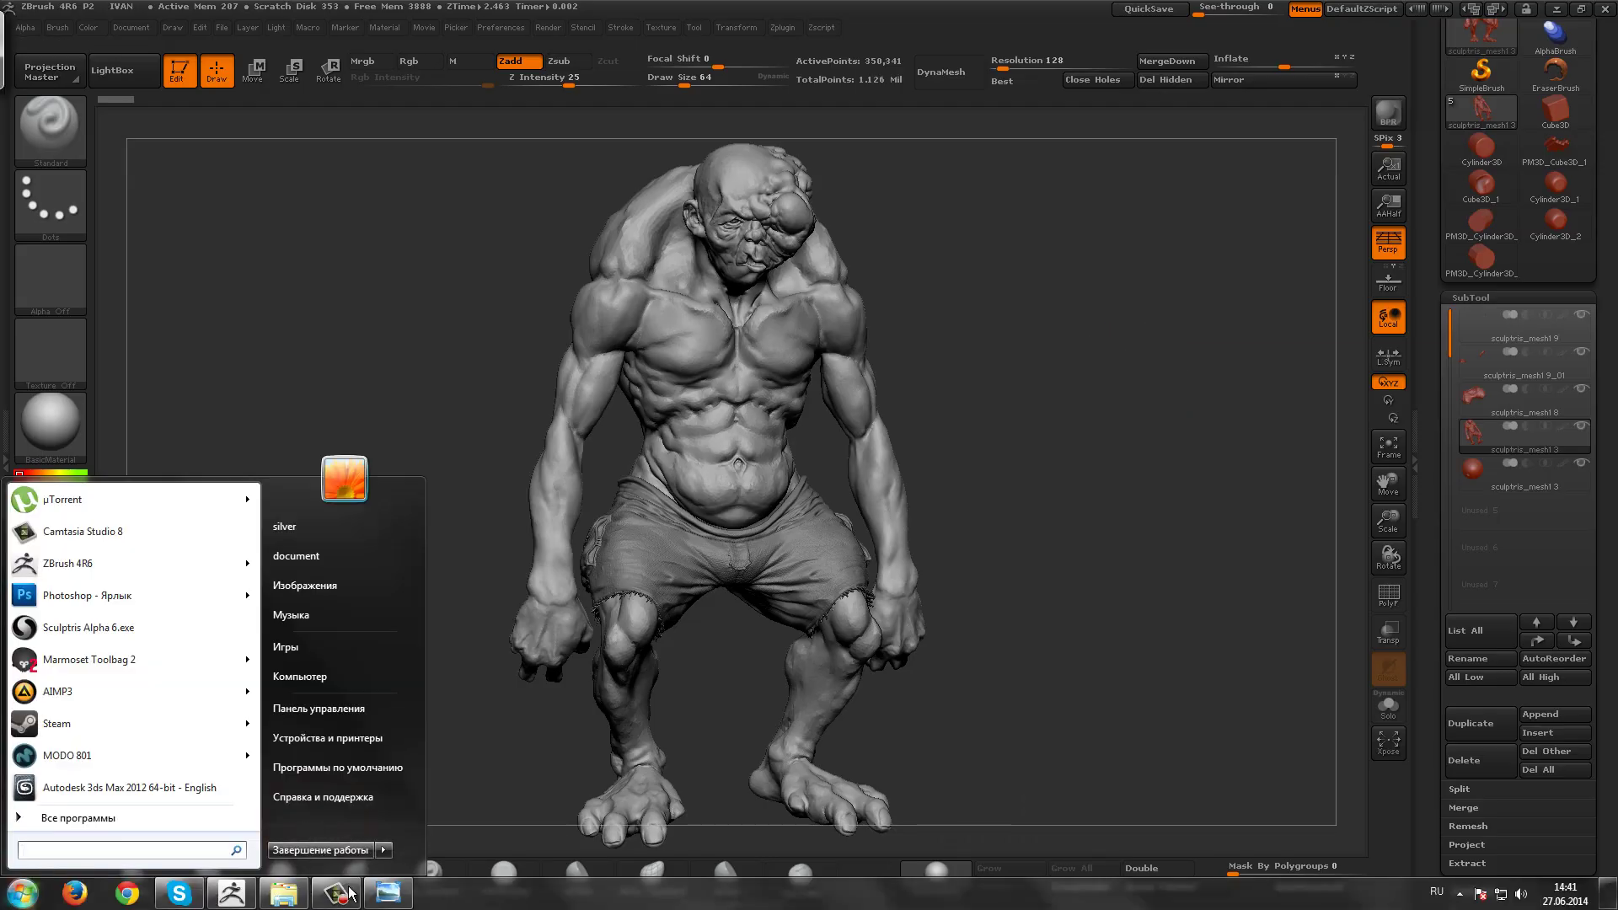
left_click(287, 894)
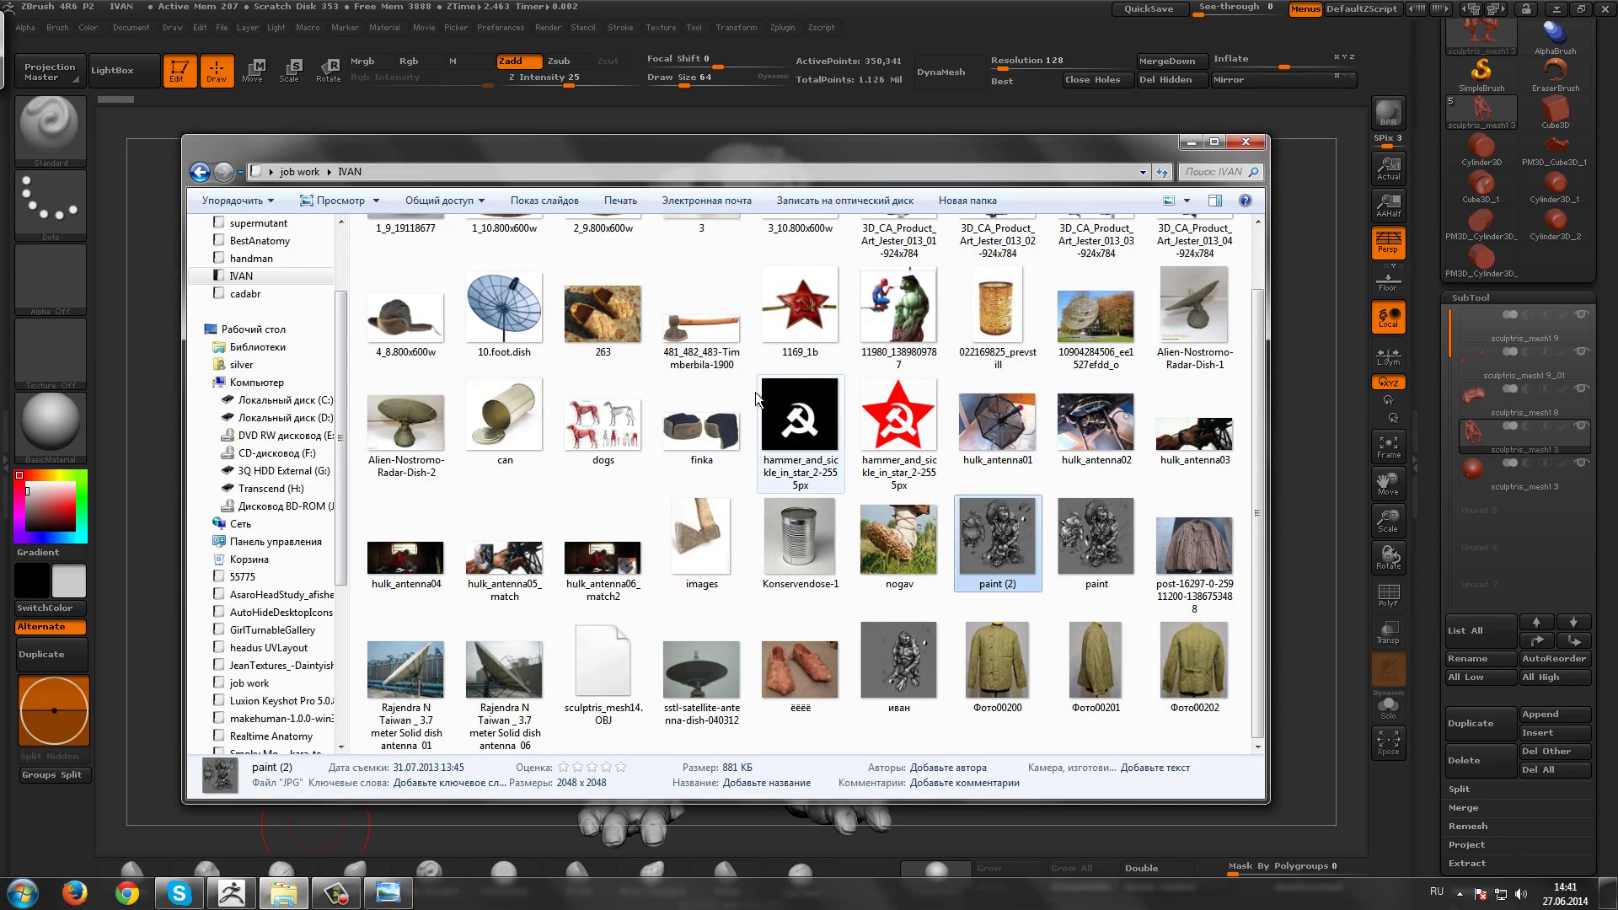
Step: View the rusty can photo 022169825_prevstill close up, then close Photo Viewer
double_click(963, 384)
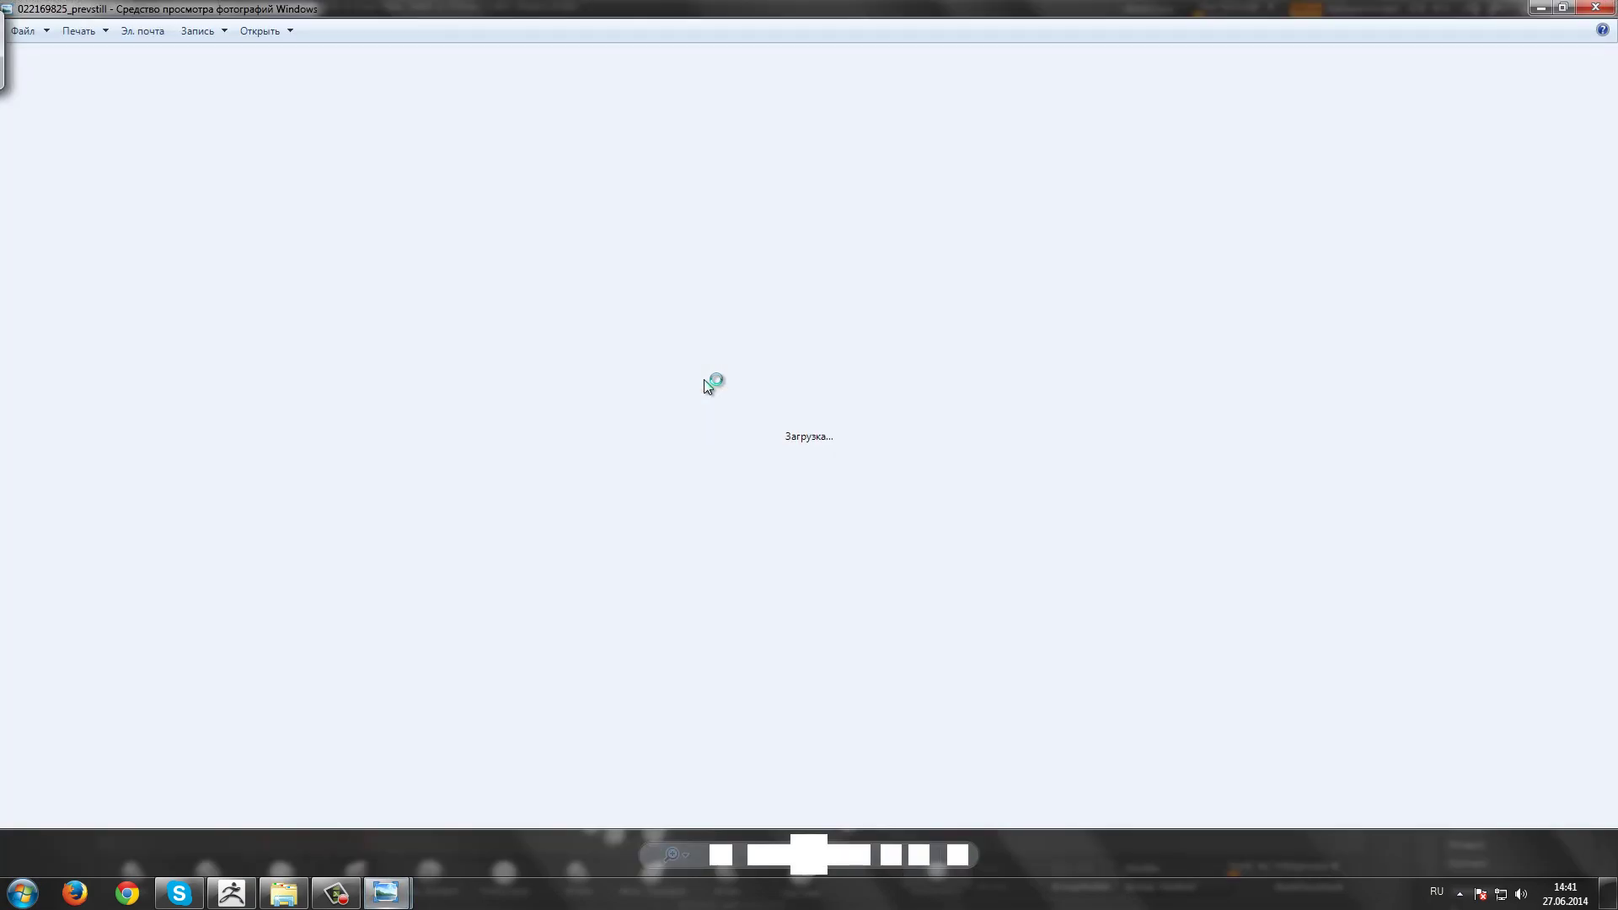
scroll(700, 386, "up", 3)
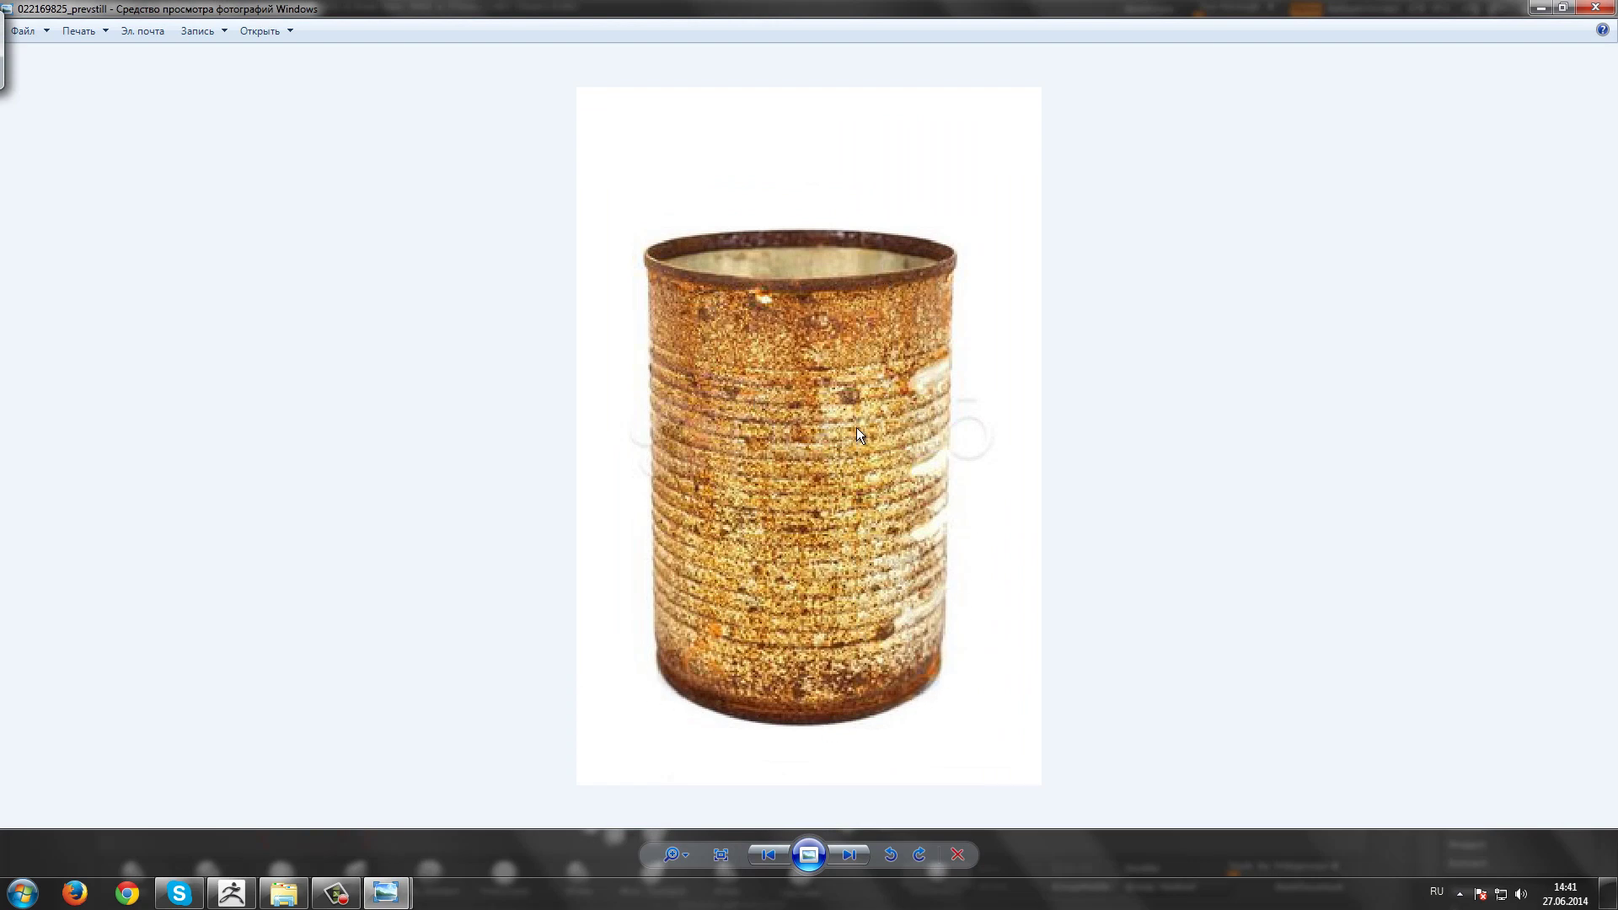
scroll(857, 428, "down", 2)
scroll(856, 429, "up", 2)
left_click(1541, 7)
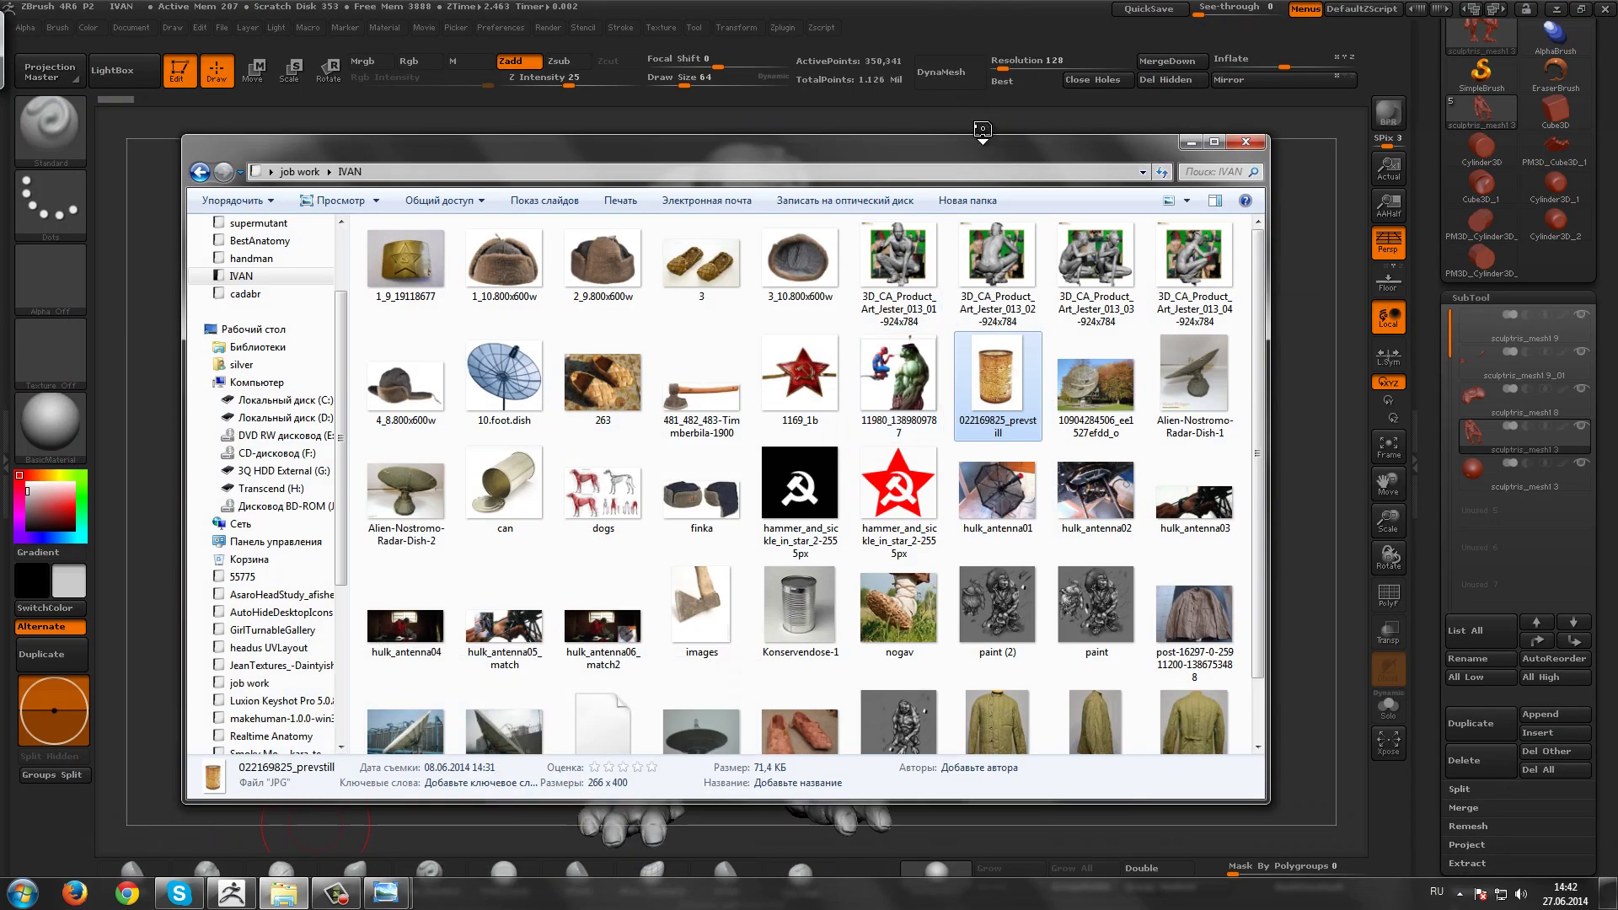
Step: Orbit the creature sculpt to top and side views, then swap the active tool to Cylinder3D
left_click(981, 128)
left_click_drag(996, 207, 1001, 177)
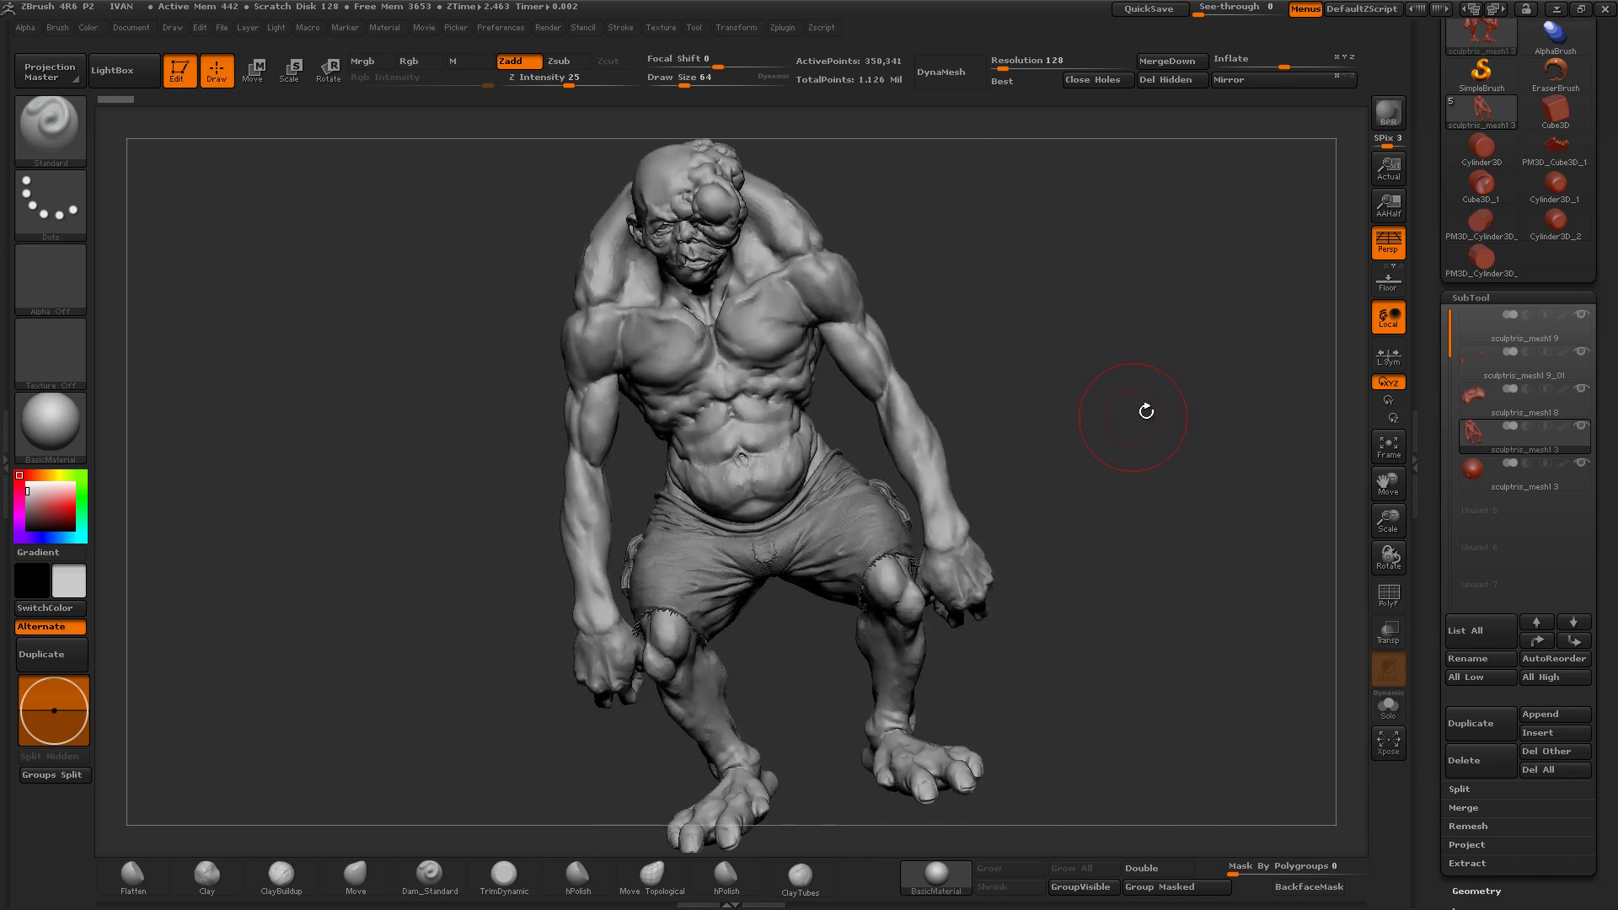
mouse_move(1107, 426)
left_mouse_down()
mouse_move(1176, 420)
mouse_move(1149, 449)
mouse_move(1087, 458)
mouse_move(1125, 472)
mouse_move(1151, 447)
mouse_move(1343, 452)
left_mouse_up()
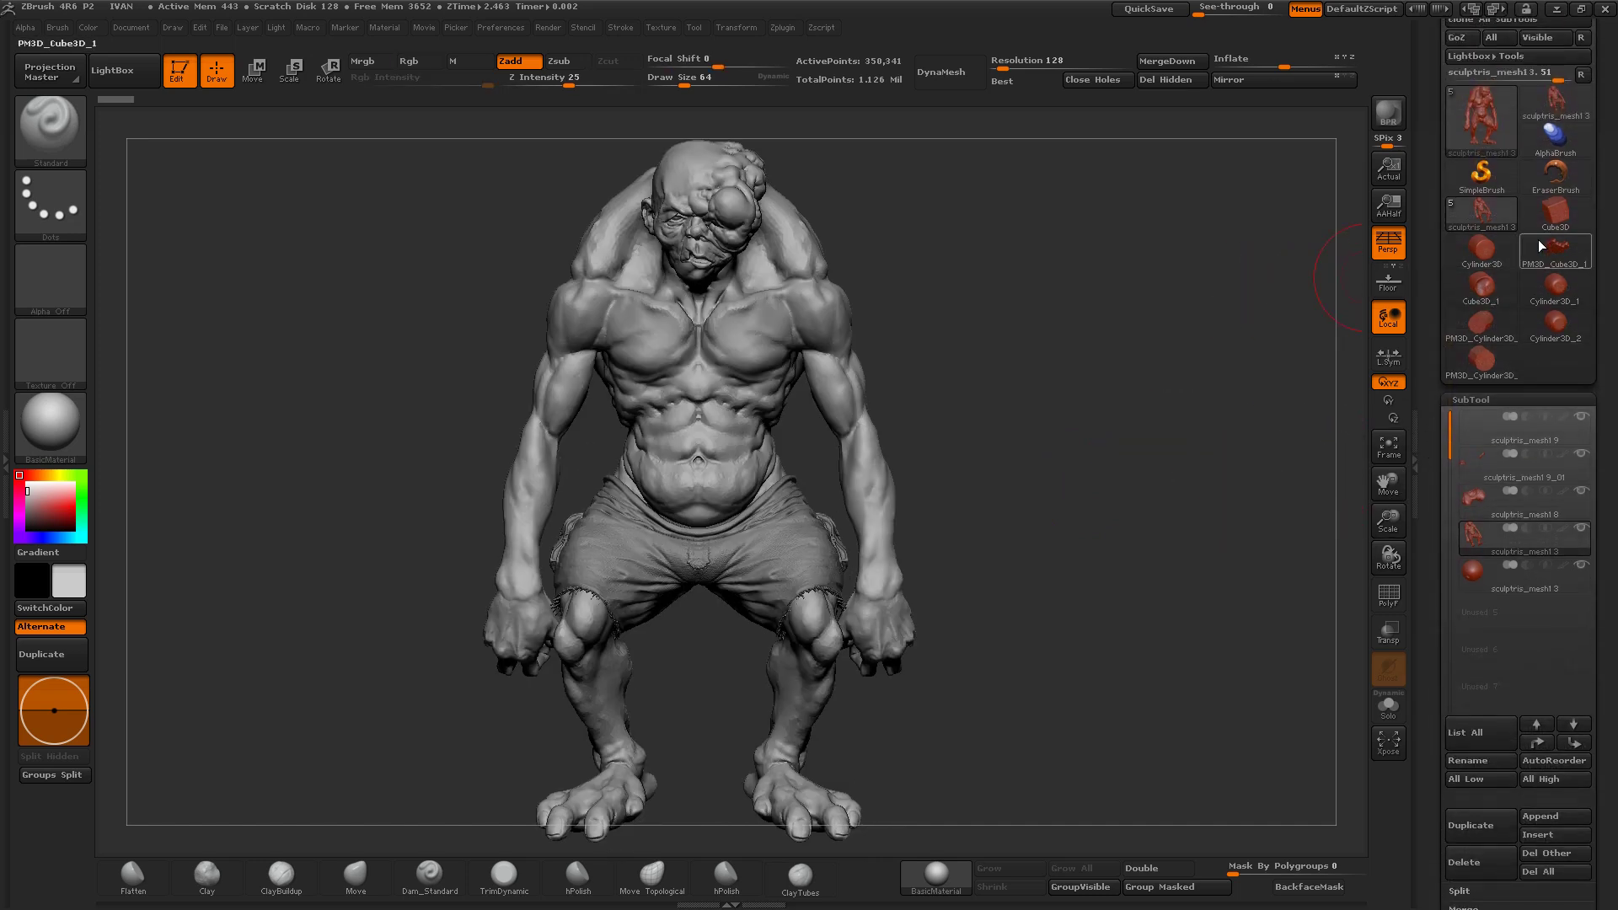
left_click(1503, 248)
mouse_move(1096, 460)
left_mouse_down()
mouse_move(1015, 448)
mouse_move(986, 513)
mouse_move(1298, 472)
left_mouse_up()
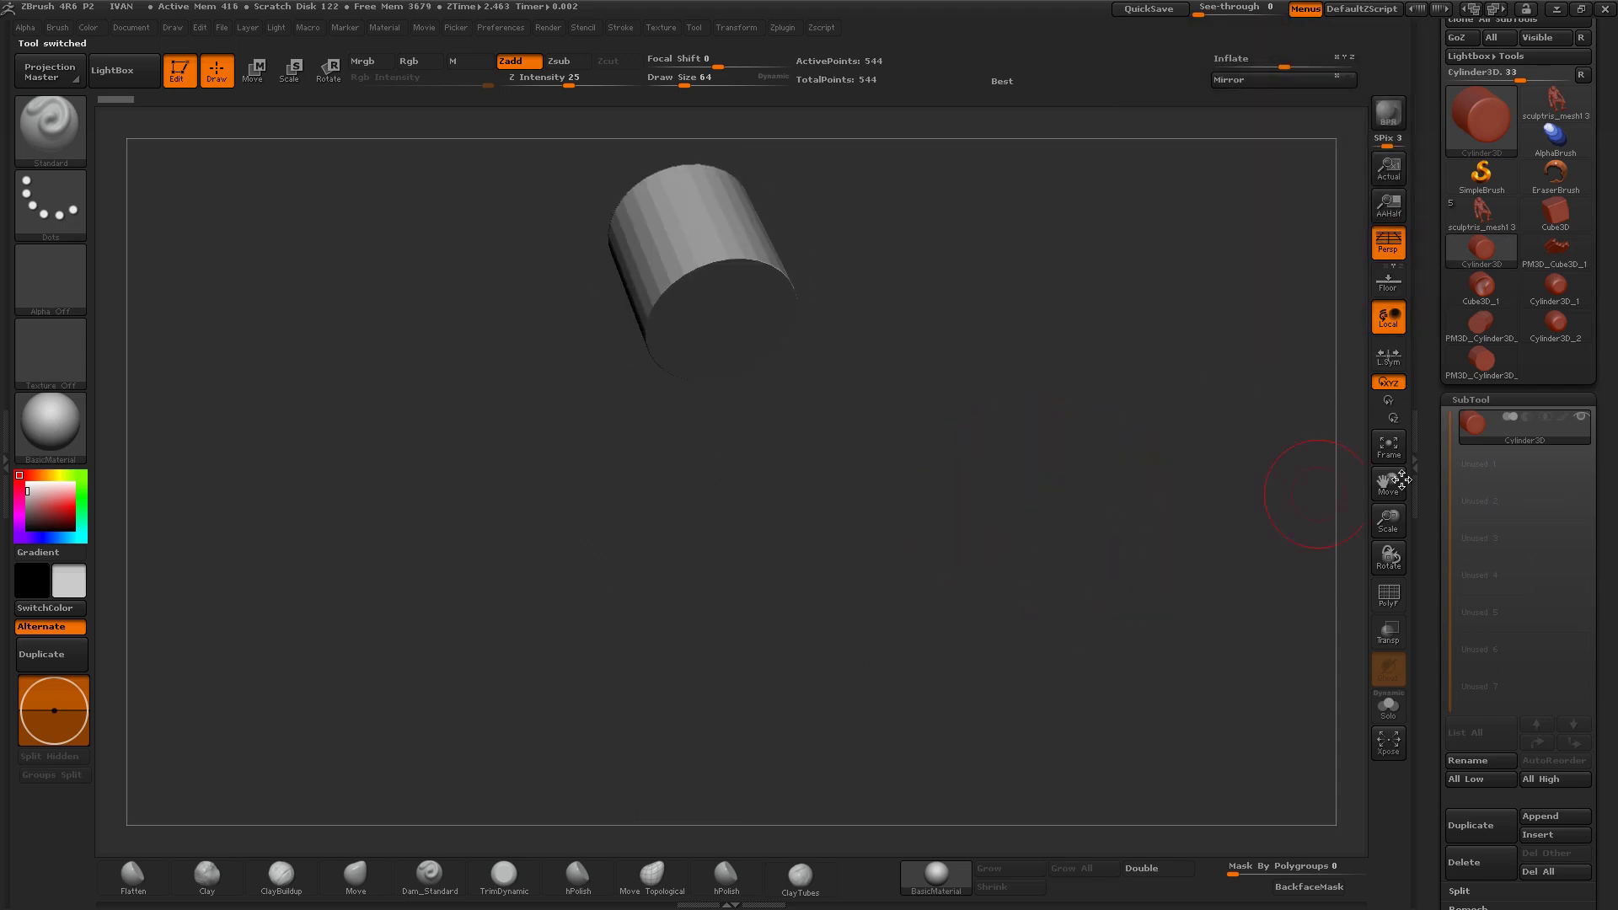
Step: Show the 544-point cylinder's PolyF wireframe with Persp off, orbiting to see its cap and open bottom
left_click(1389, 595)
left_click(1389, 249)
mouse_move(1323, 303)
left_mouse_down()
mouse_move(1323, 531)
mouse_move(1402, 590)
mouse_move(1087, 511)
mouse_move(1116, 551)
mouse_move(1095, 540)
left_mouse_up()
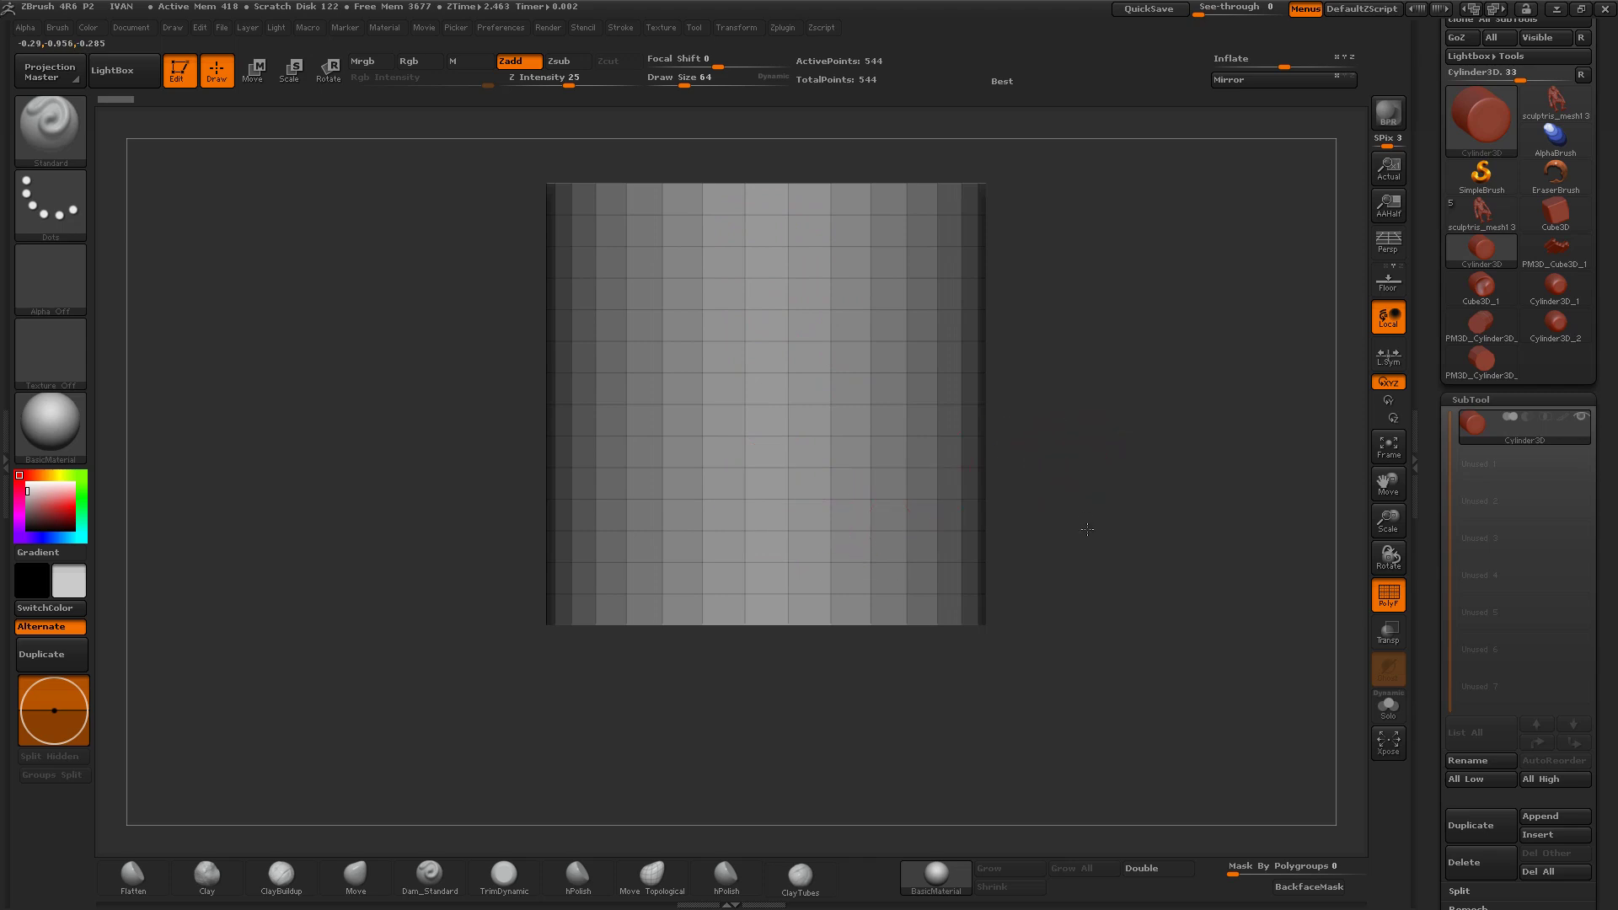
mouse_move(1085, 497)
left_mouse_down()
mouse_move(1065, 488)
mouse_move(1095, 528)
mouse_move(1048, 481)
mouse_move(1073, 463)
mouse_move(1340, 532)
left_mouse_up()
scroll(1449, 543, "down", 5)
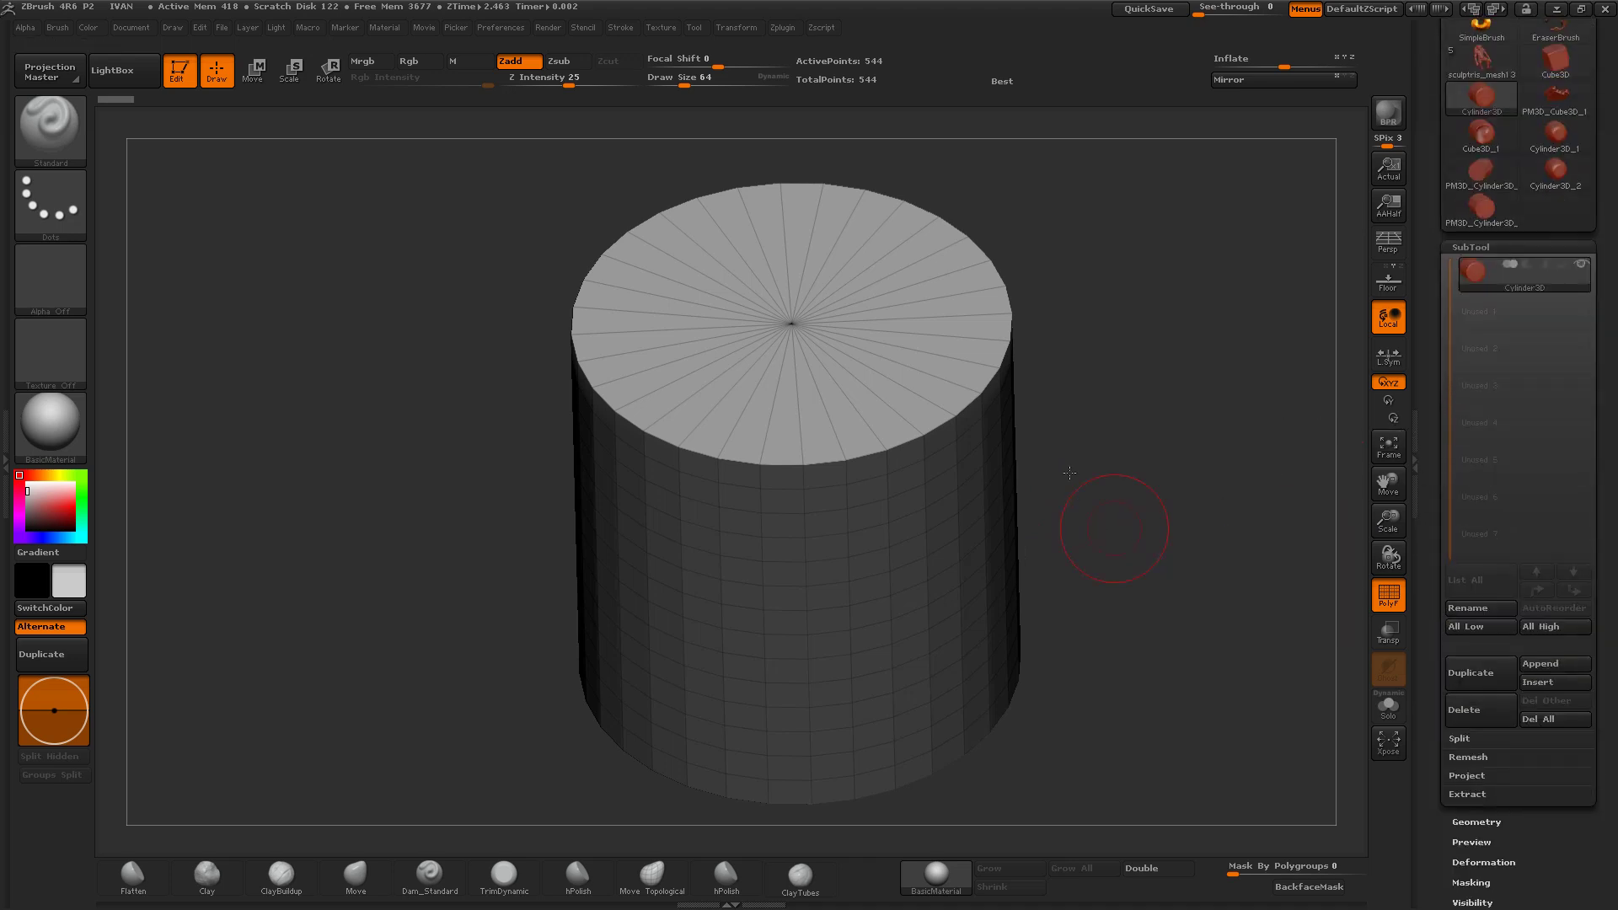
mouse_move(1113, 534)
left_mouse_down()
mouse_move(853, 419)
mouse_move(1181, 500)
left_mouse_up()
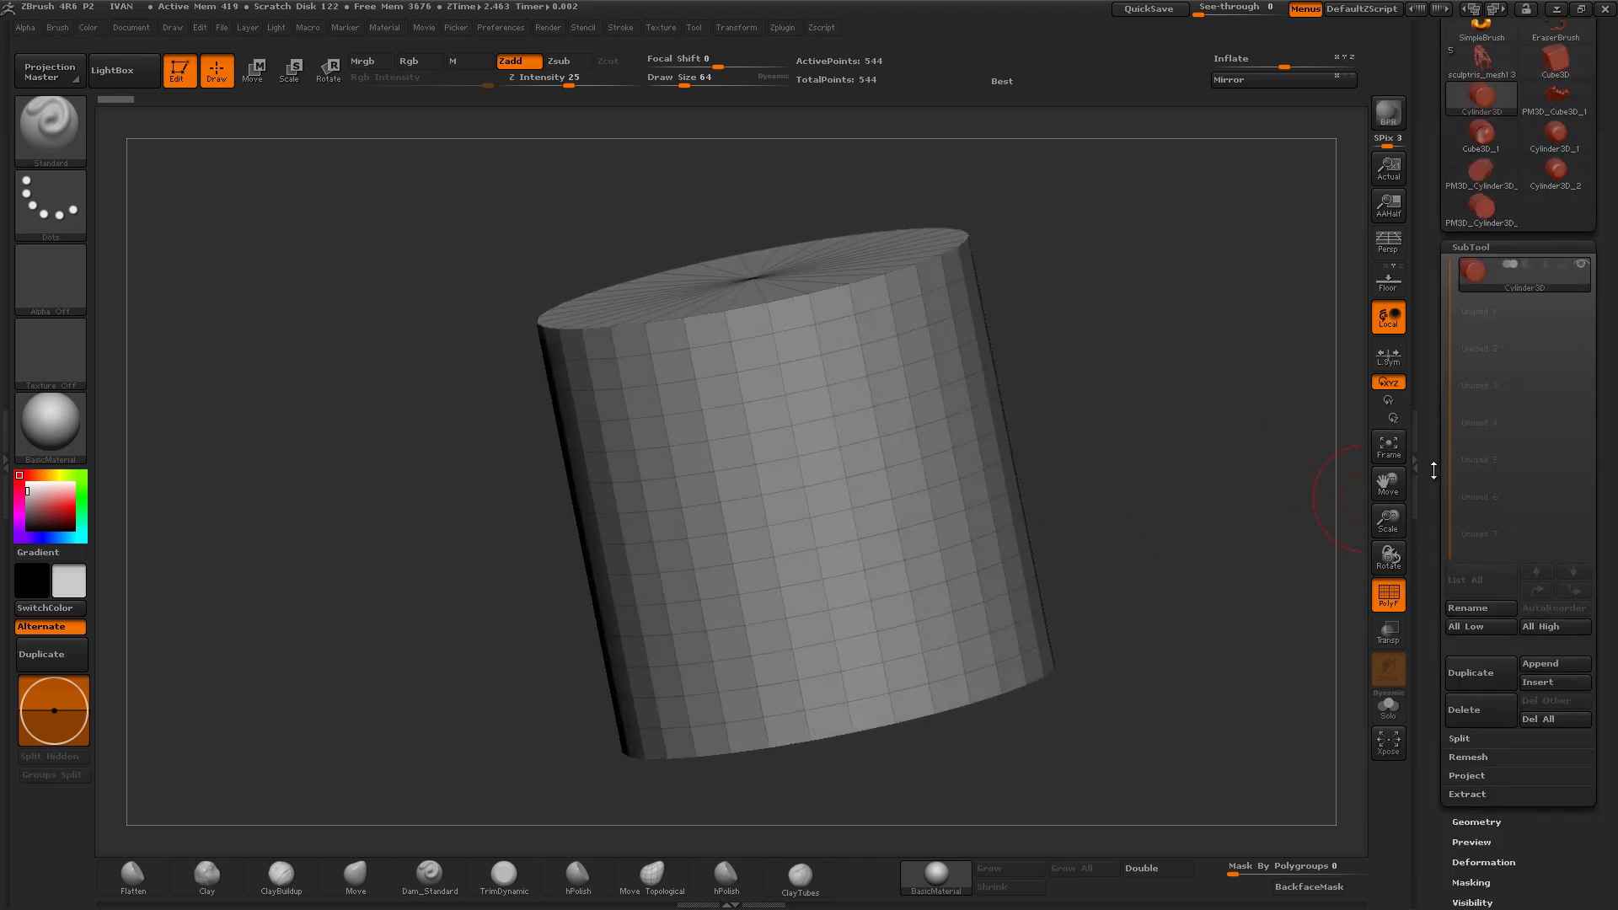
scroll(1434, 470, "down", 5)
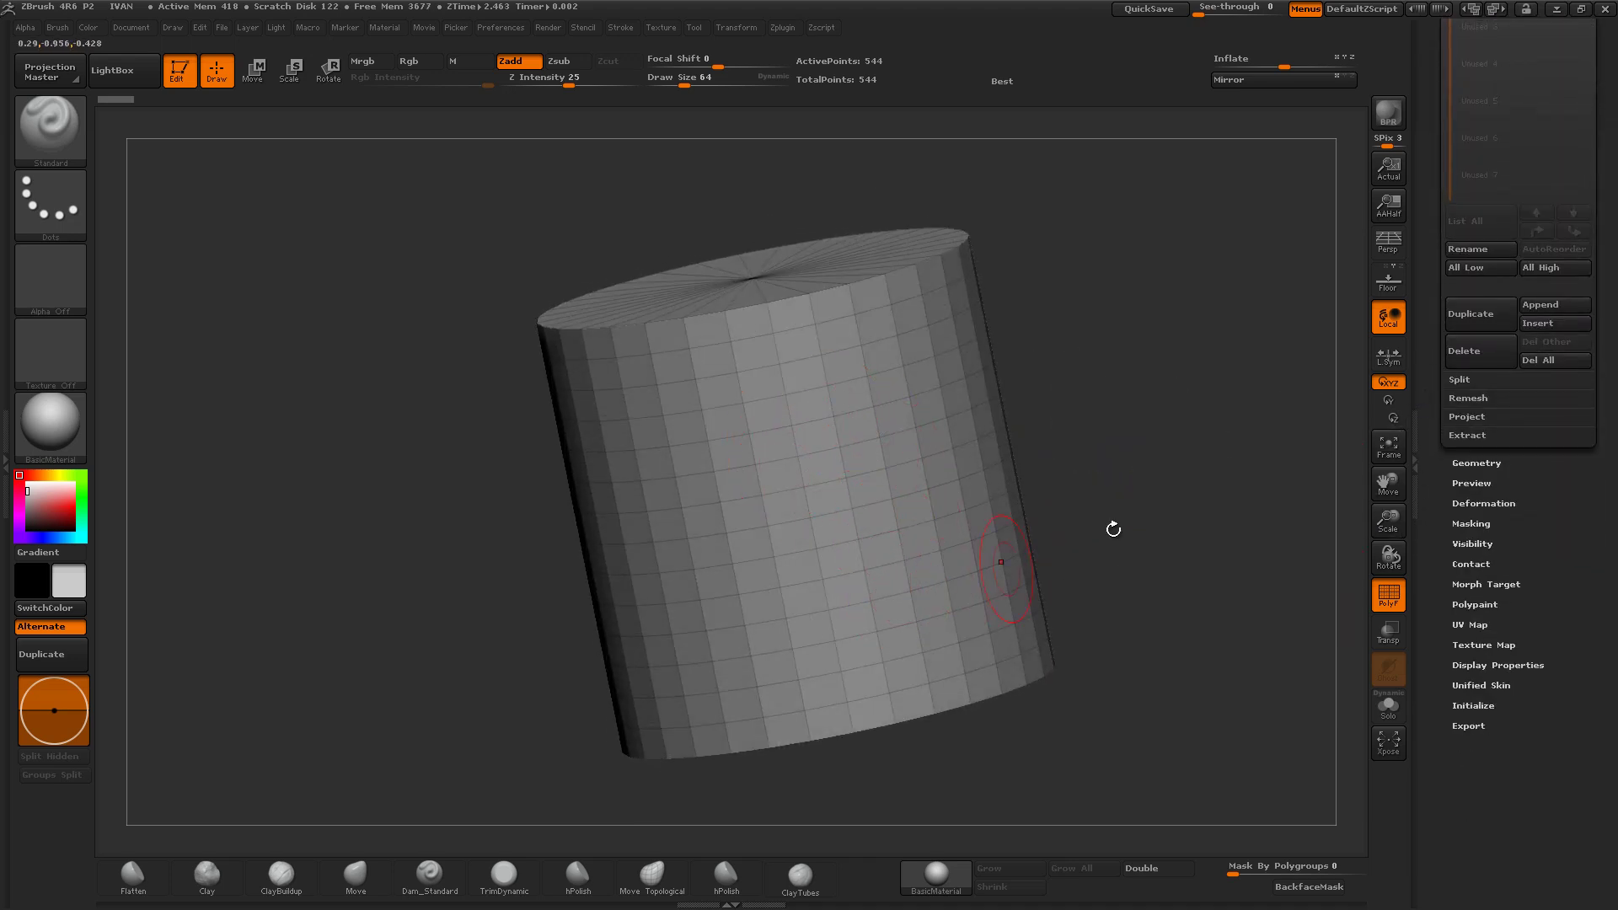
left_click_drag(1113, 528, 971, 466)
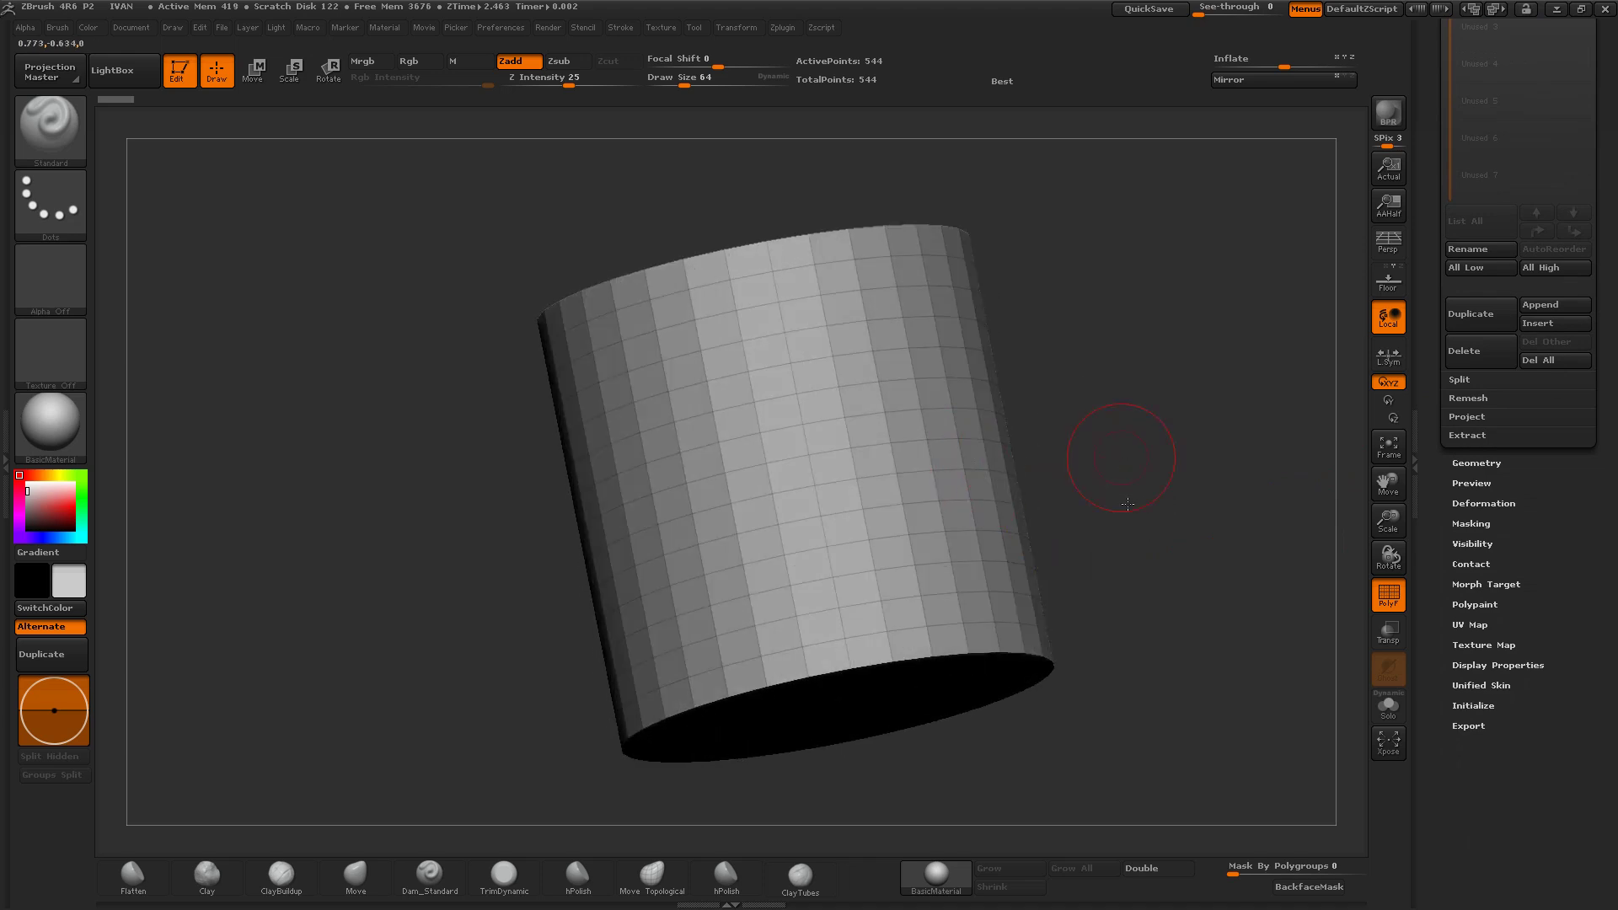
left_click_drag(1128, 504, 1281, 477)
scroll(1471, 489, "down", 1)
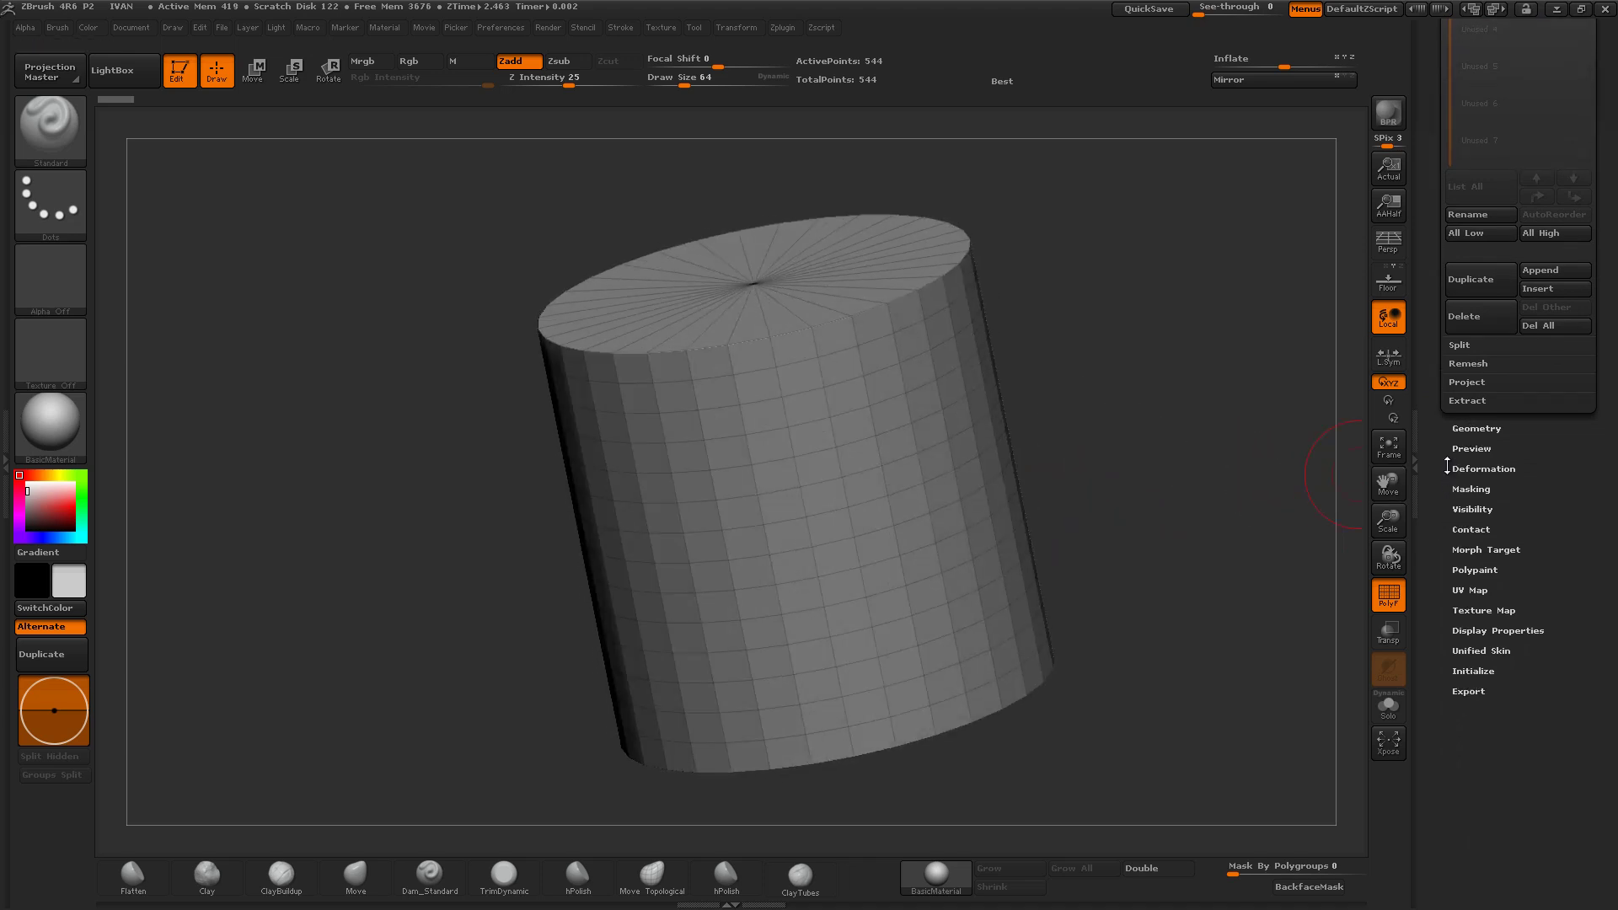
Step: Open Tool > Initialize and orbit the cylinder to inspect its cap and open end
left_click(1473, 632)
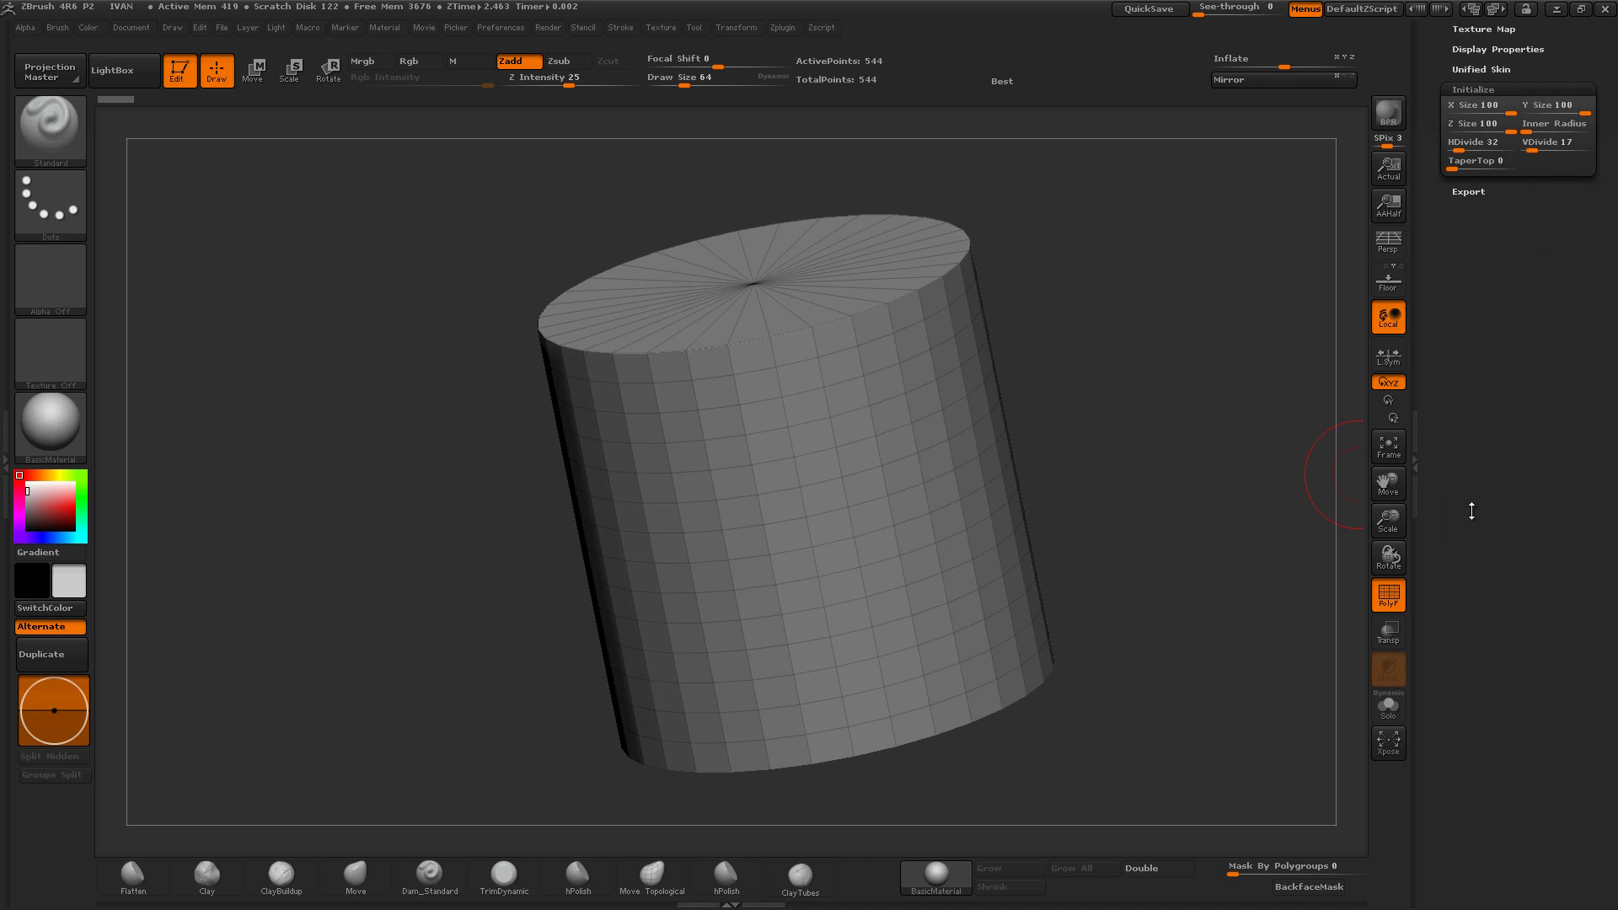
scroll(1438, 534, "up", 3)
mouse_move(1147, 501)
left_mouse_down()
mouse_move(1155, 575)
mouse_move(947, 372)
left_mouse_up()
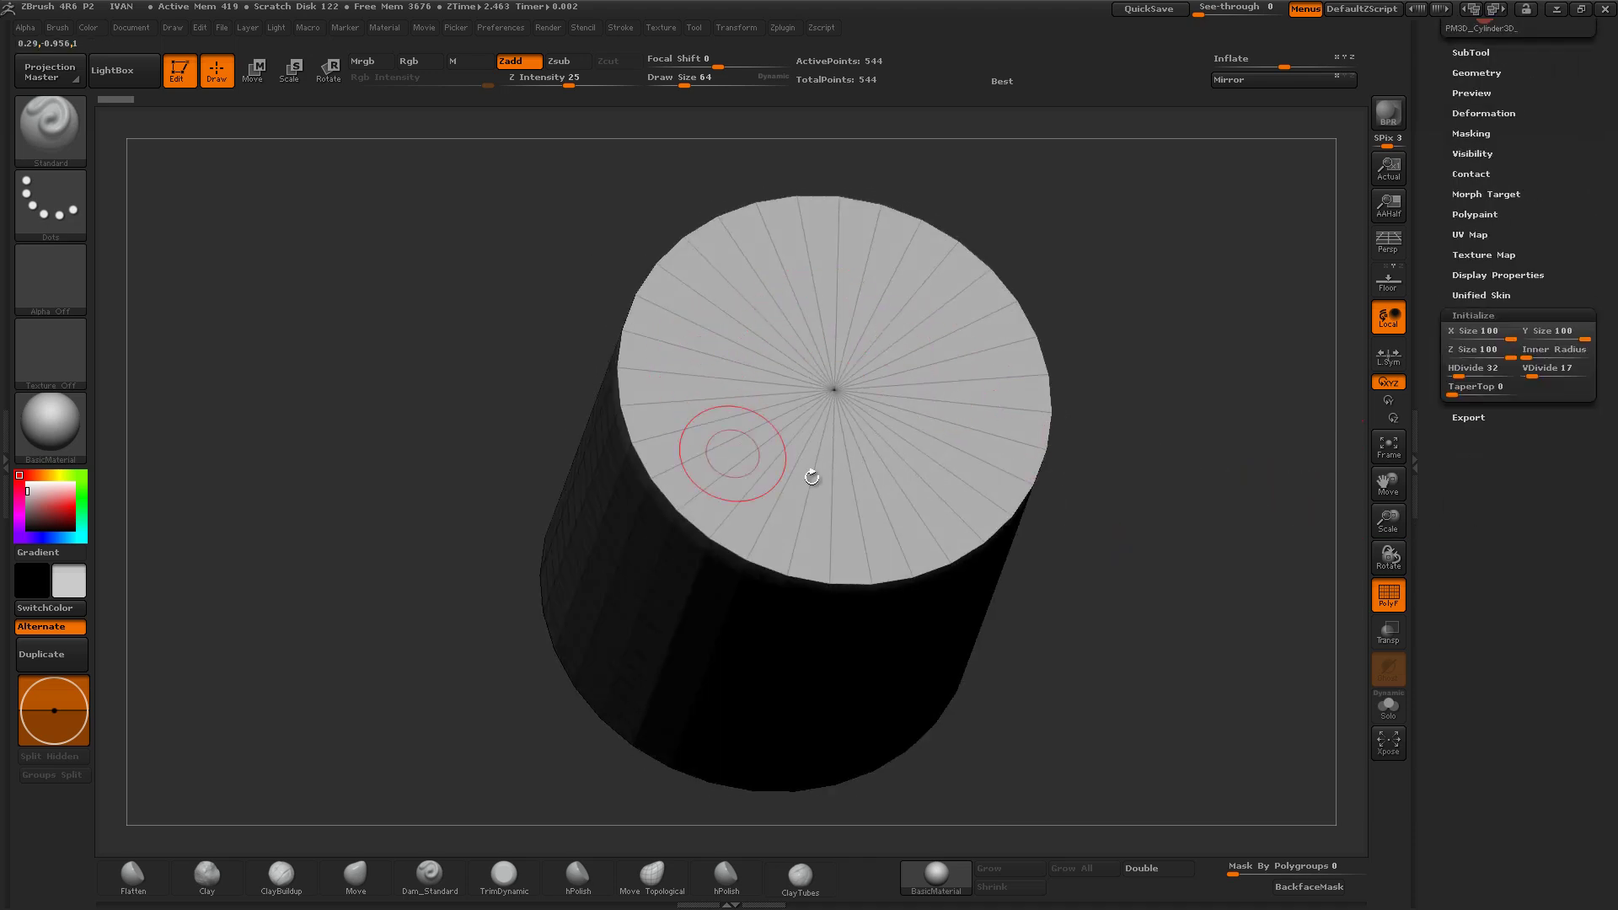
mouse_move(810, 473)
left_mouse_down()
mouse_move(994, 470)
mouse_move(1049, 525)
left_mouse_up()
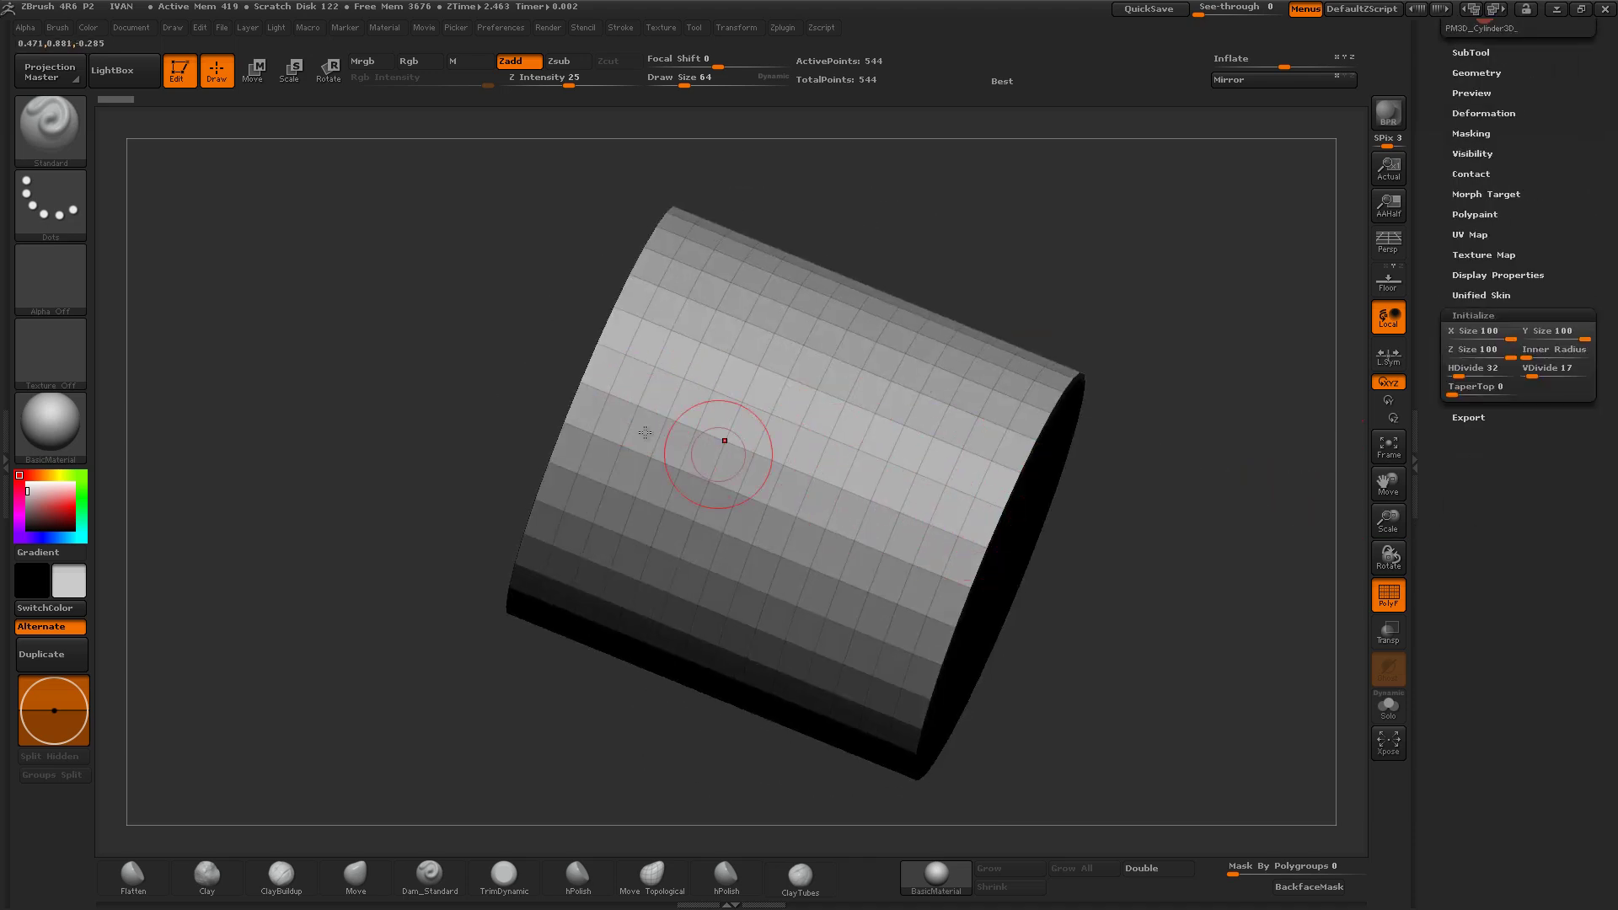
left_click_drag(727, 437, 1066, 416, "alt")
mouse_move(830, 463)
left_mouse_down()
mouse_move(691, 578)
mouse_move(640, 515)
mouse_move(710, 475)
mouse_move(820, 286)
mouse_move(843, 472)
mouse_move(1081, 446)
mouse_move(1201, 362)
mouse_move(1340, 421)
left_mouse_up()
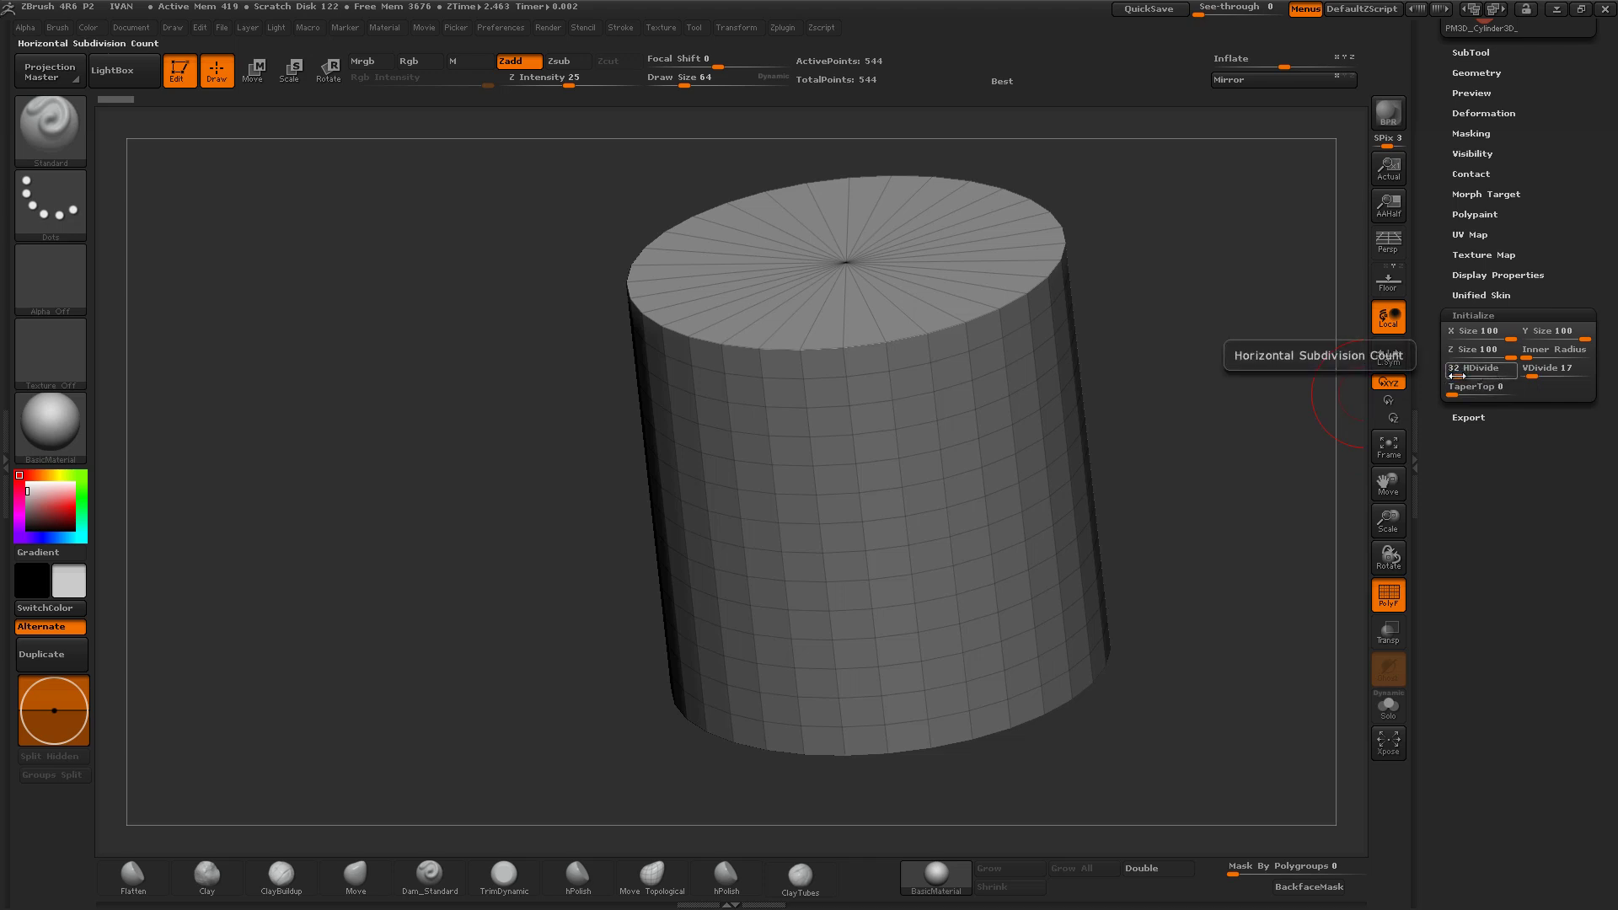
Step: Lower HDivide from 32 to 10 and inspect the ten-sided, 170-point cap head-on
left_click_drag(1450, 372, 1454, 374)
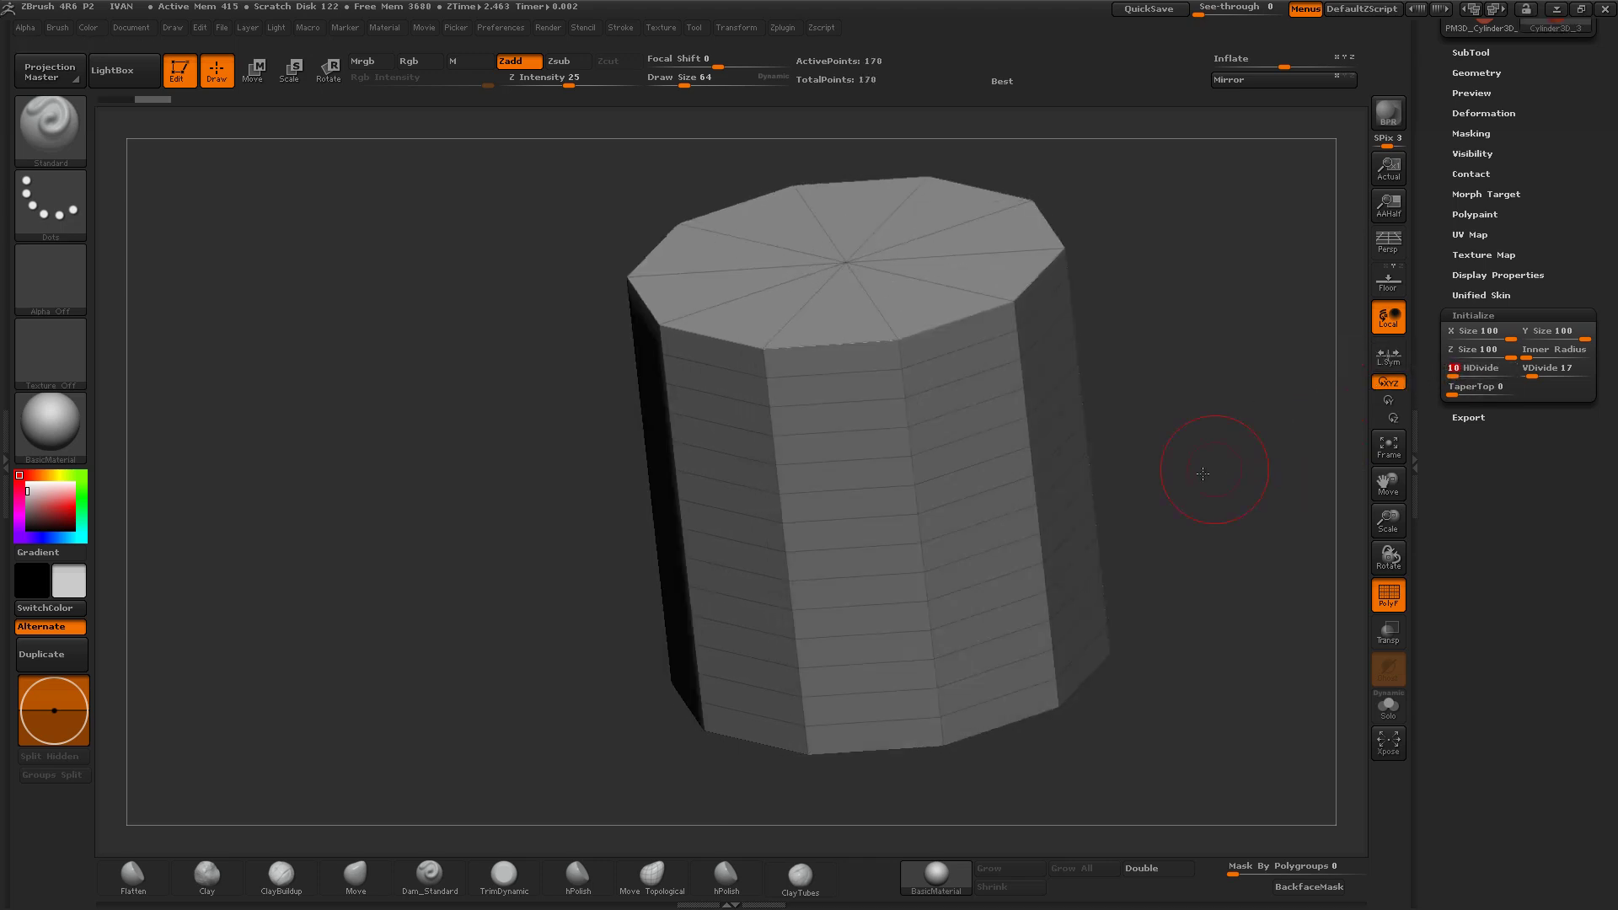
mouse_move(1203, 474)
left_mouse_down()
mouse_move(1230, 451)
mouse_move(1216, 440)
mouse_move(1194, 501)
mouse_move(1112, 509)
mouse_move(1096, 434)
mouse_move(1070, 517)
mouse_move(1161, 511)
mouse_move(1166, 463)
mouse_move(1240, 417)
left_mouse_up()
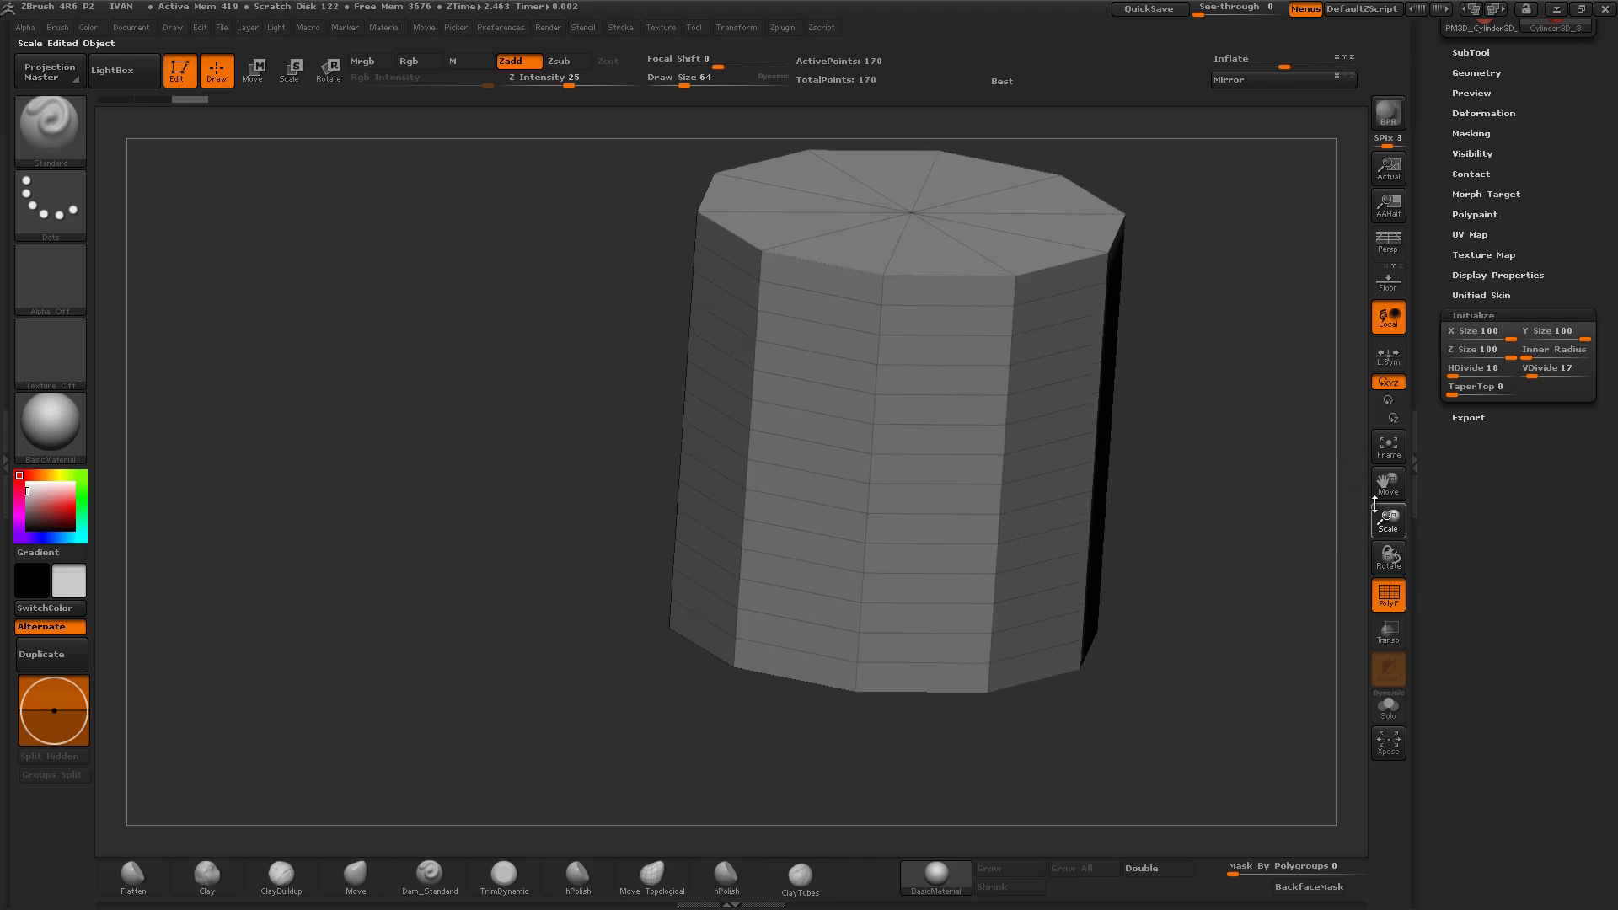
left_click_drag(1379, 505, 1383, 526)
left_click_drag(1228, 459, 1225, 604)
mouse_move(1040, 458)
left_mouse_down()
mouse_move(1097, 408)
mouse_move(1128, 512)
mouse_move(1176, 453)
mouse_move(1179, 470)
mouse_move(1056, 509)
mouse_move(1084, 415)
mouse_move(1116, 387)
mouse_move(1051, 376)
mouse_move(1067, 551)
mouse_move(1076, 470)
mouse_move(1319, 358)
left_mouse_up()
left_click_drag(1434, 270, 1442, 390)
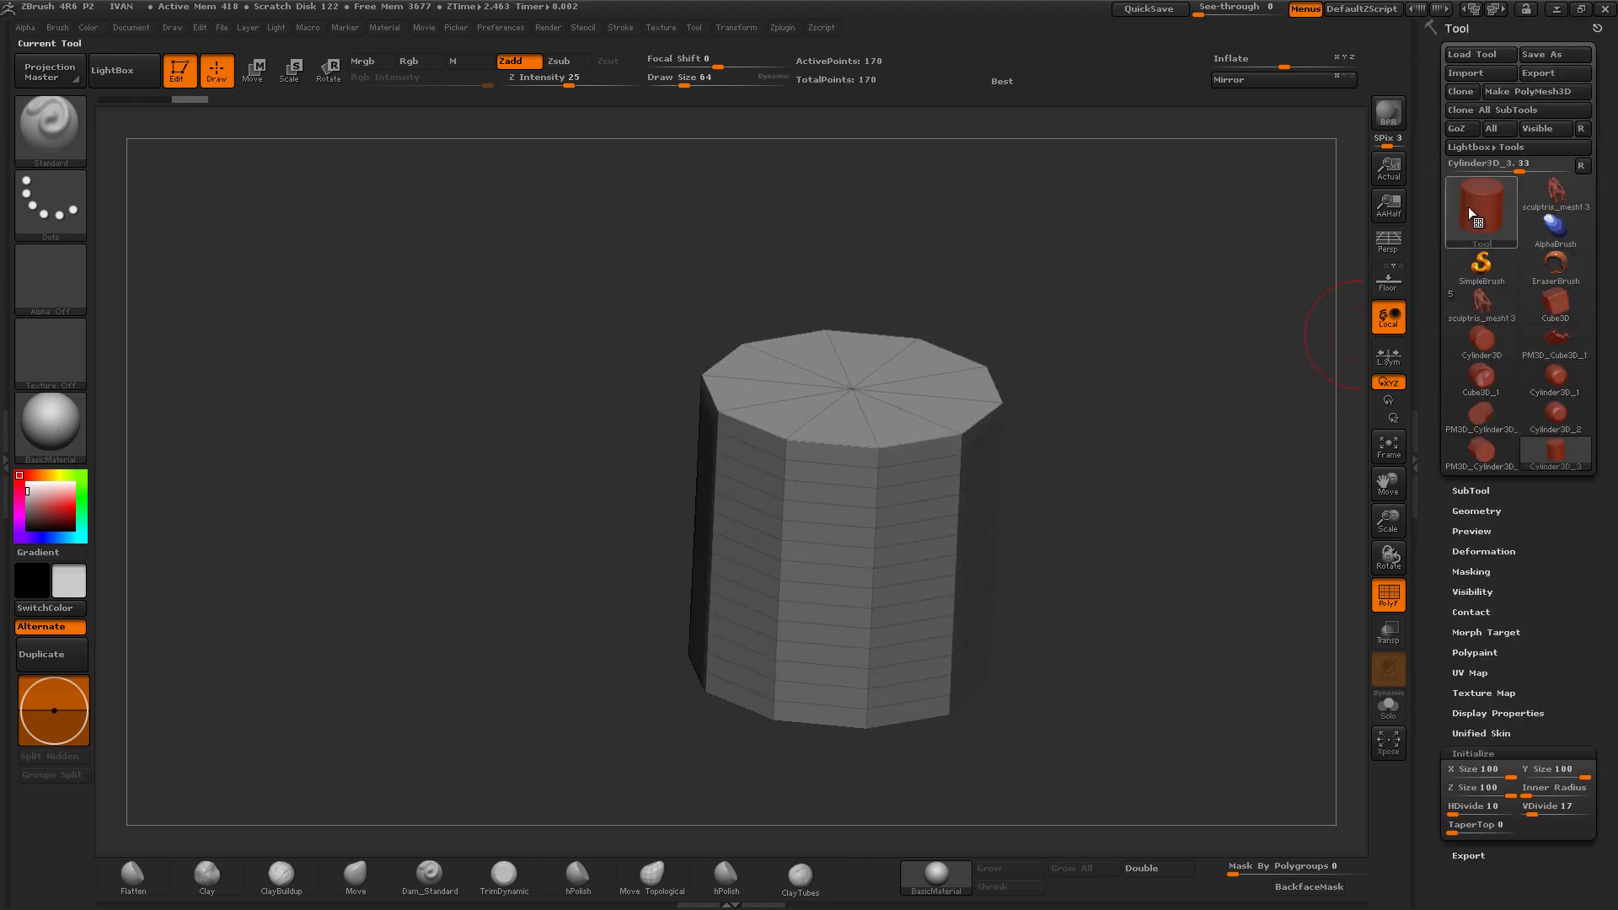
Step: Convert the cylinder to polymesh PM3D_Cylinder3D_3 and orbit to view its green cap
left_click(1553, 90)
left_click_drag(1180, 312, 1153, 372)
mouse_move(907, 253)
left_mouse_down()
mouse_move(777, 225)
mouse_move(816, 340)
left_mouse_up()
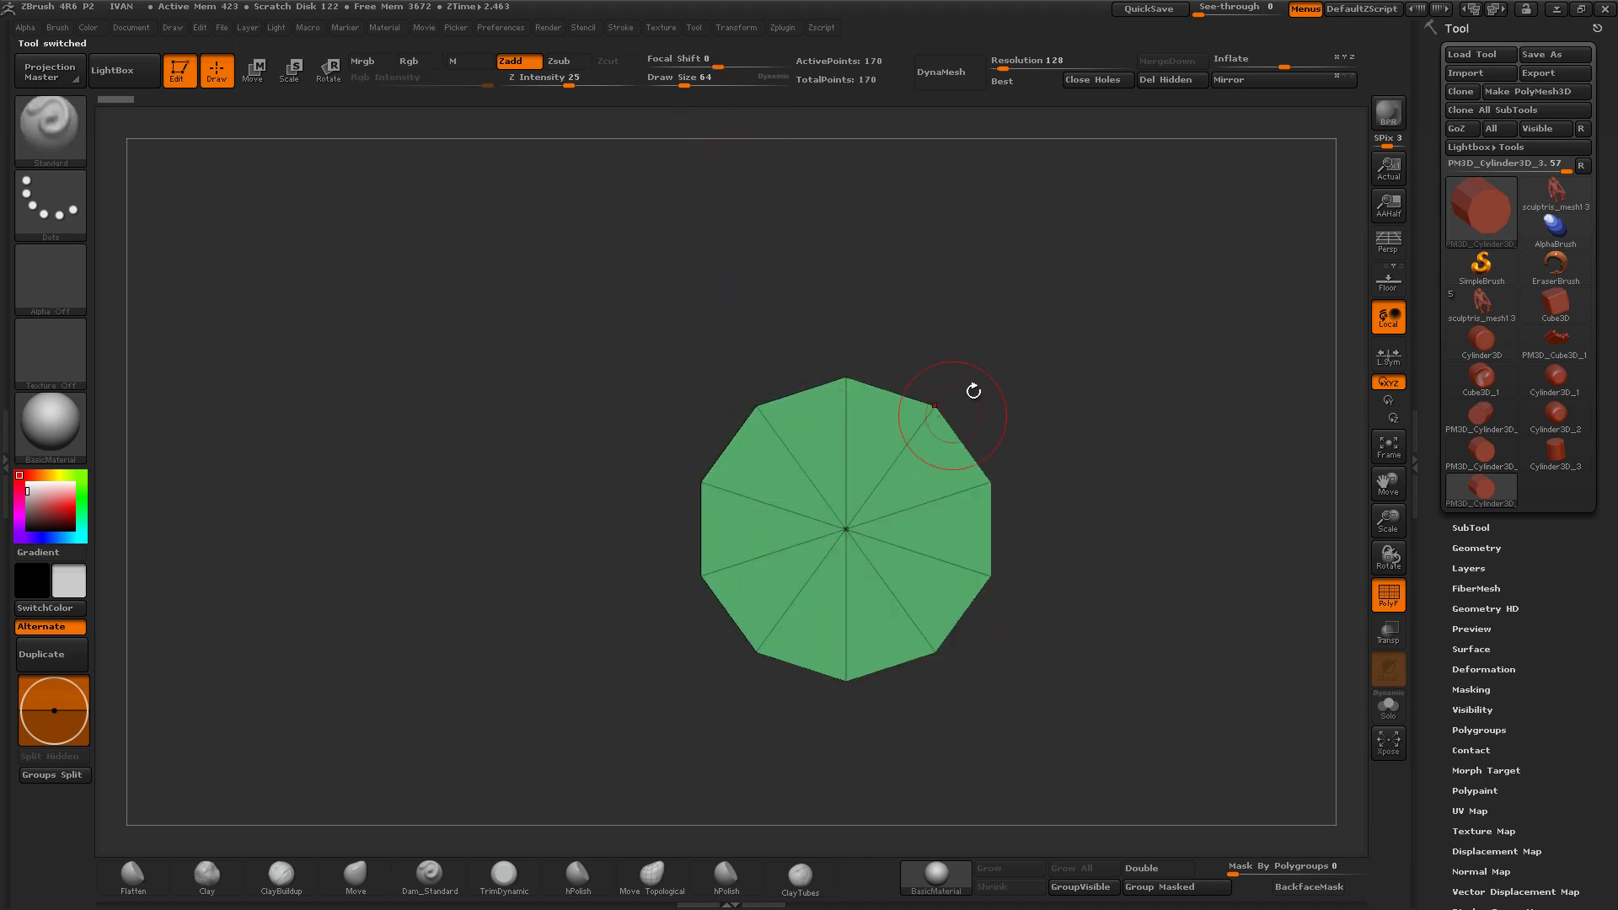
mouse_move(899, 392)
left_mouse_down()
mouse_move(950, 484)
mouse_move(882, 346)
left_mouse_up()
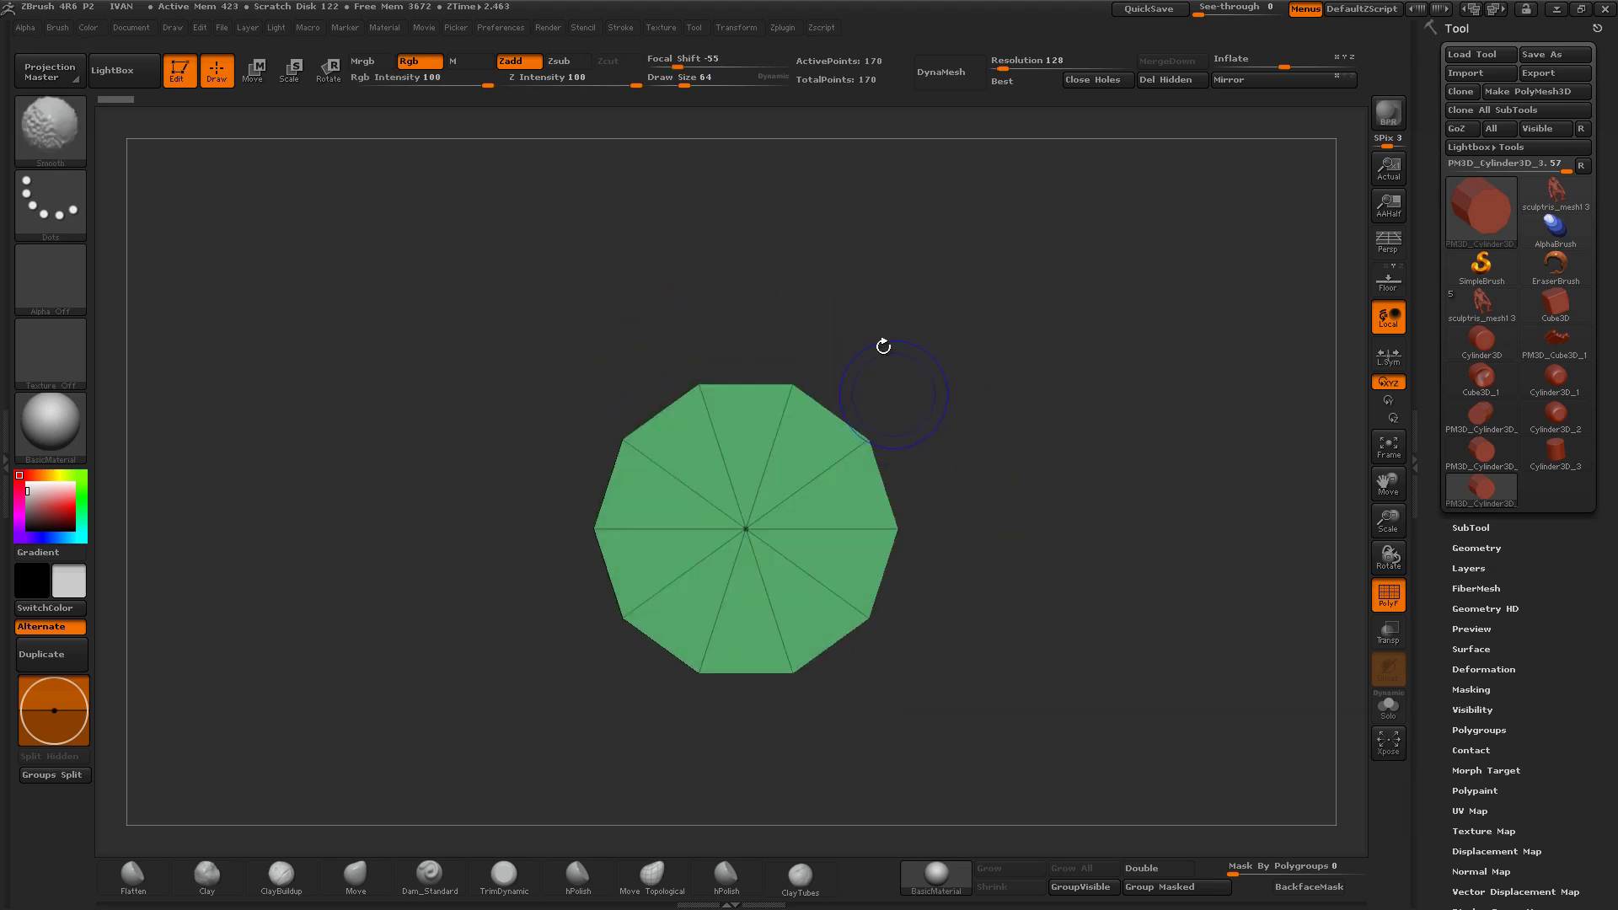
Step: Activate radial symmetry on Z in the Transform palette with a RadialCount of 10
left_click(735, 30)
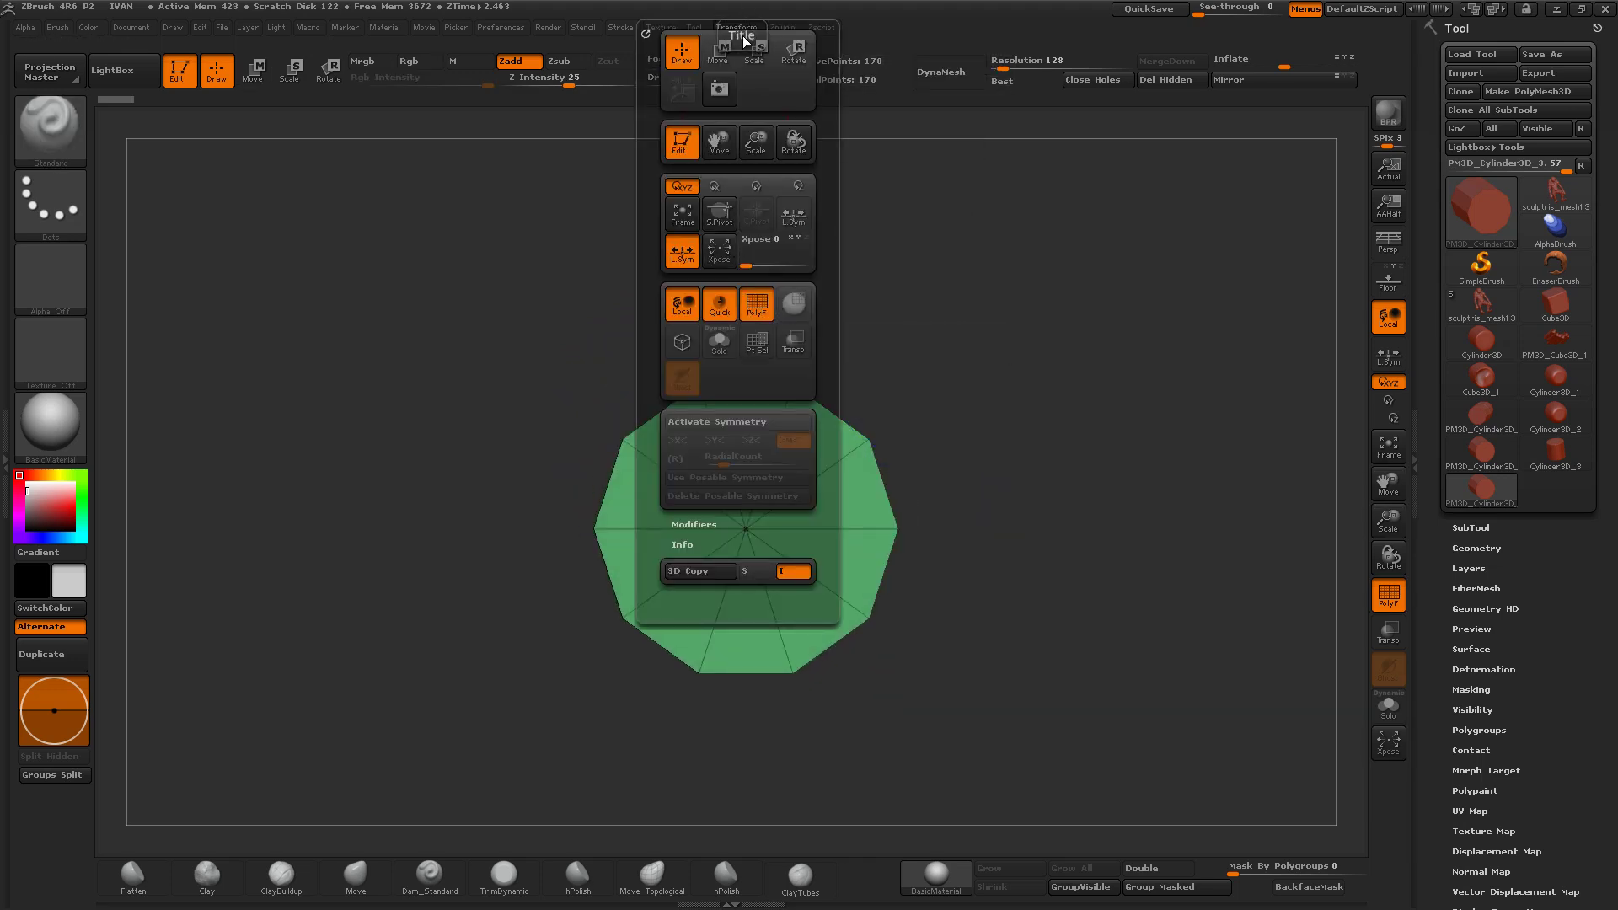
left_click(720, 423)
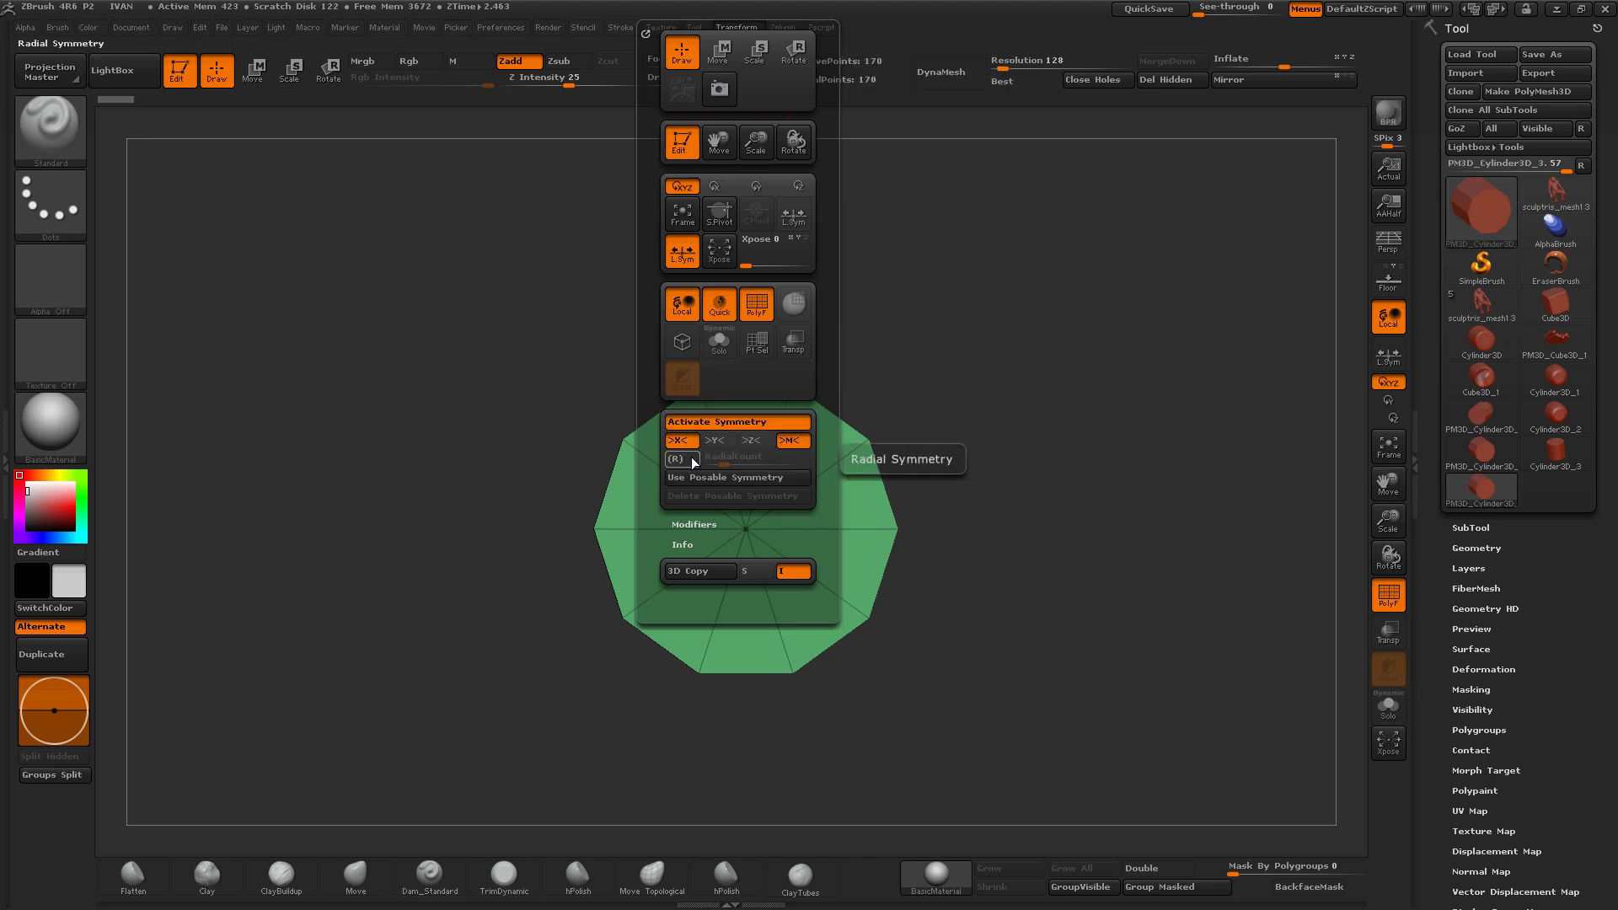
left_click(694, 460)
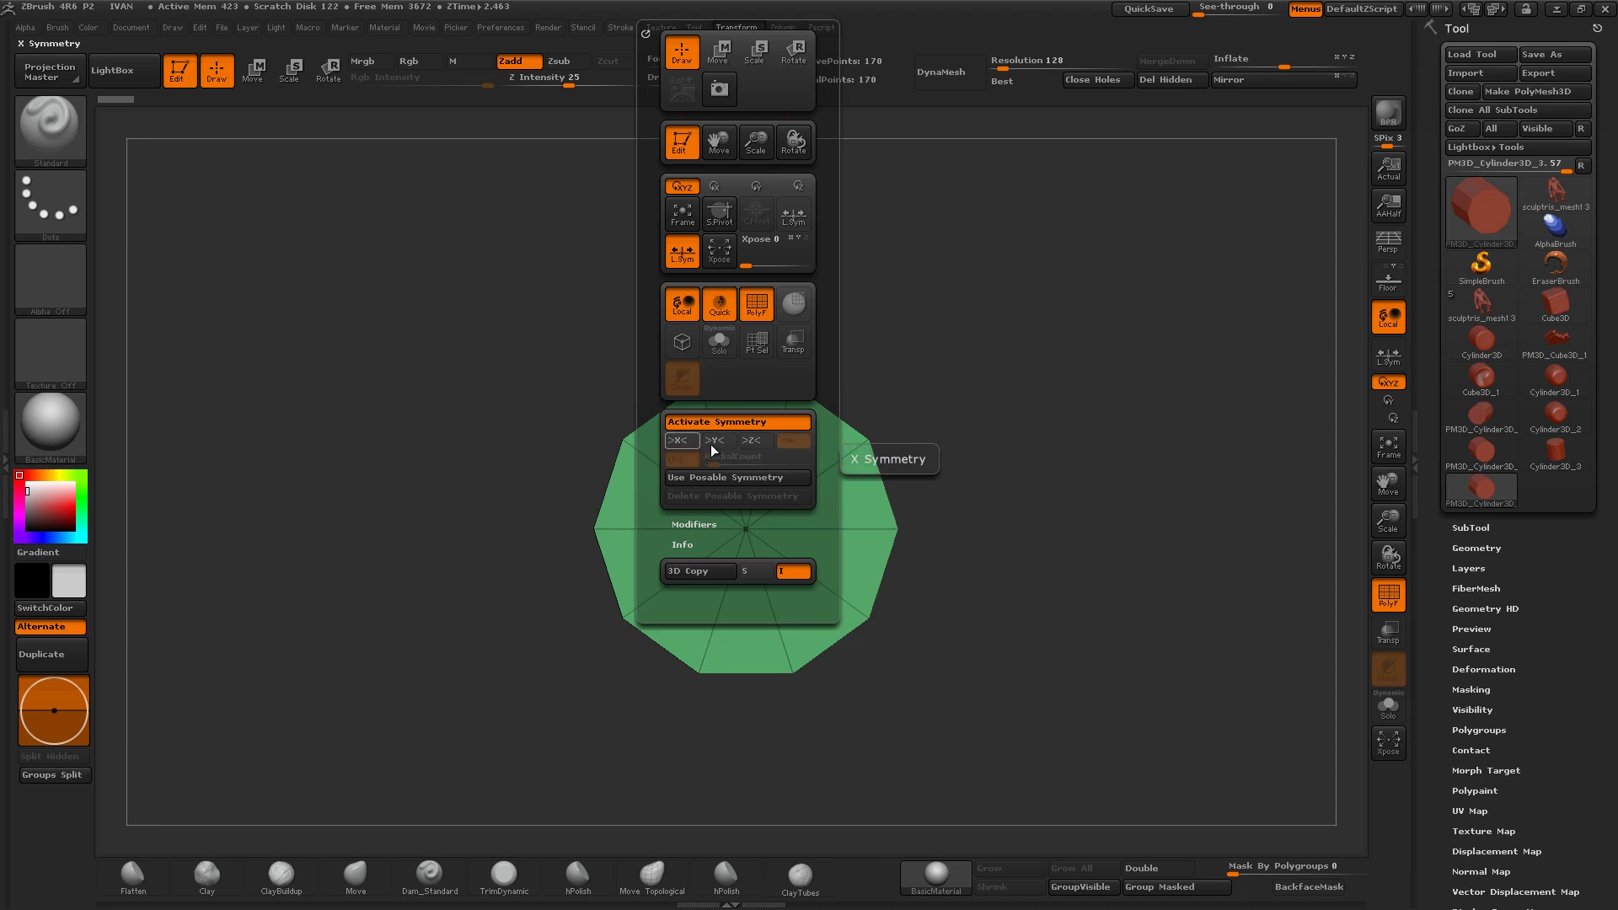
left_click(734, 28)
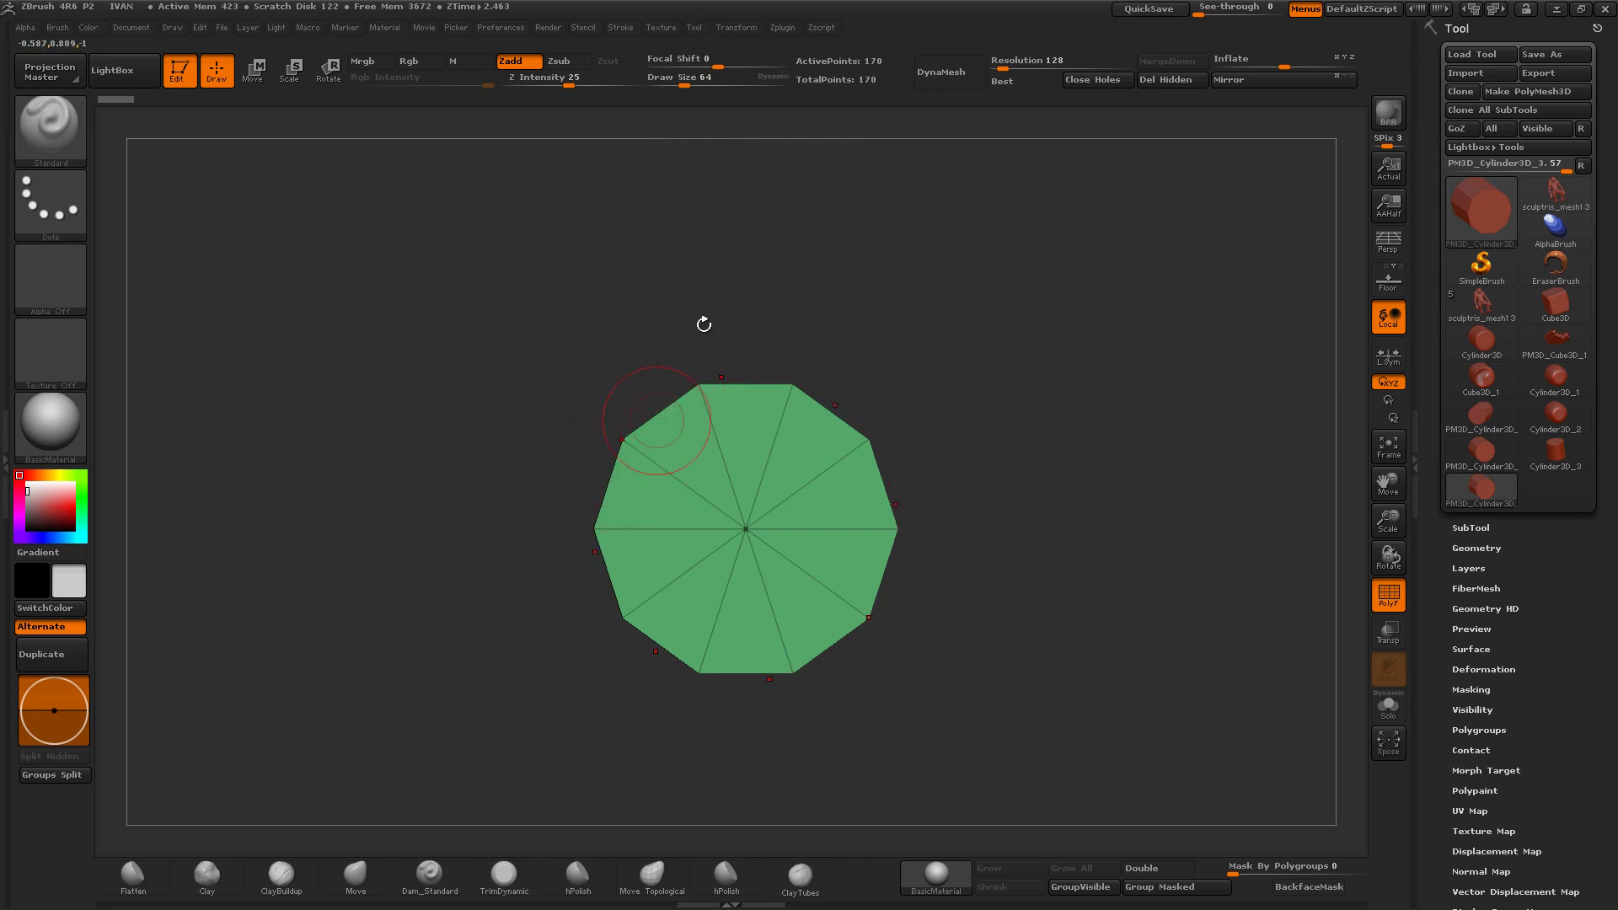
left_click(716, 28)
left_click(725, 28)
left_click_drag(793, 483, 794, 480)
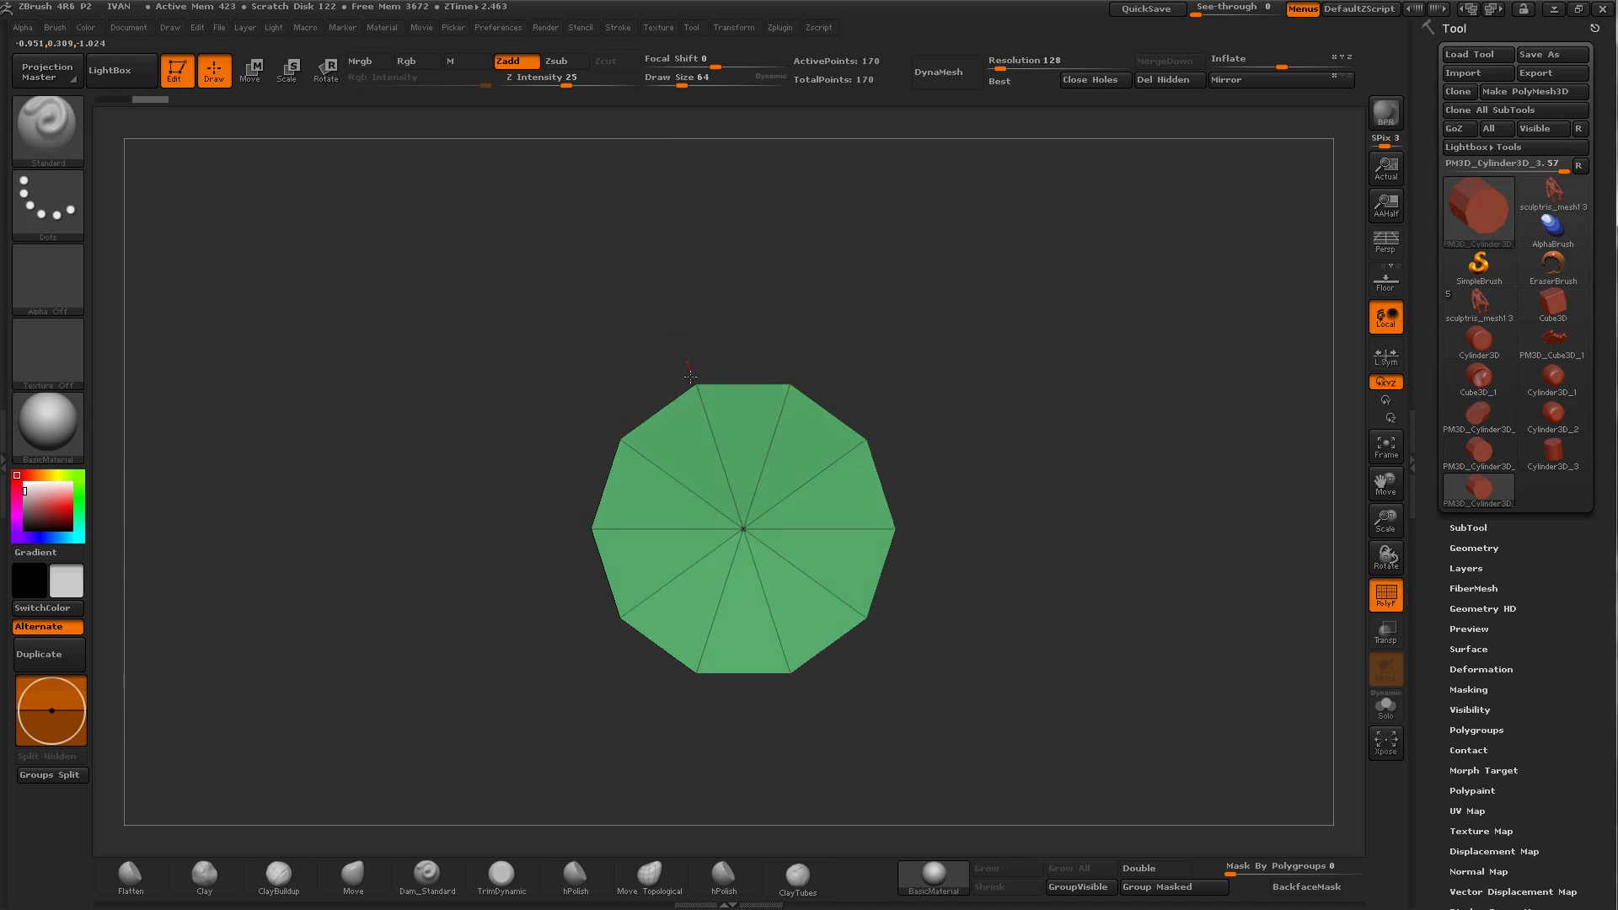
left_click(353, 877)
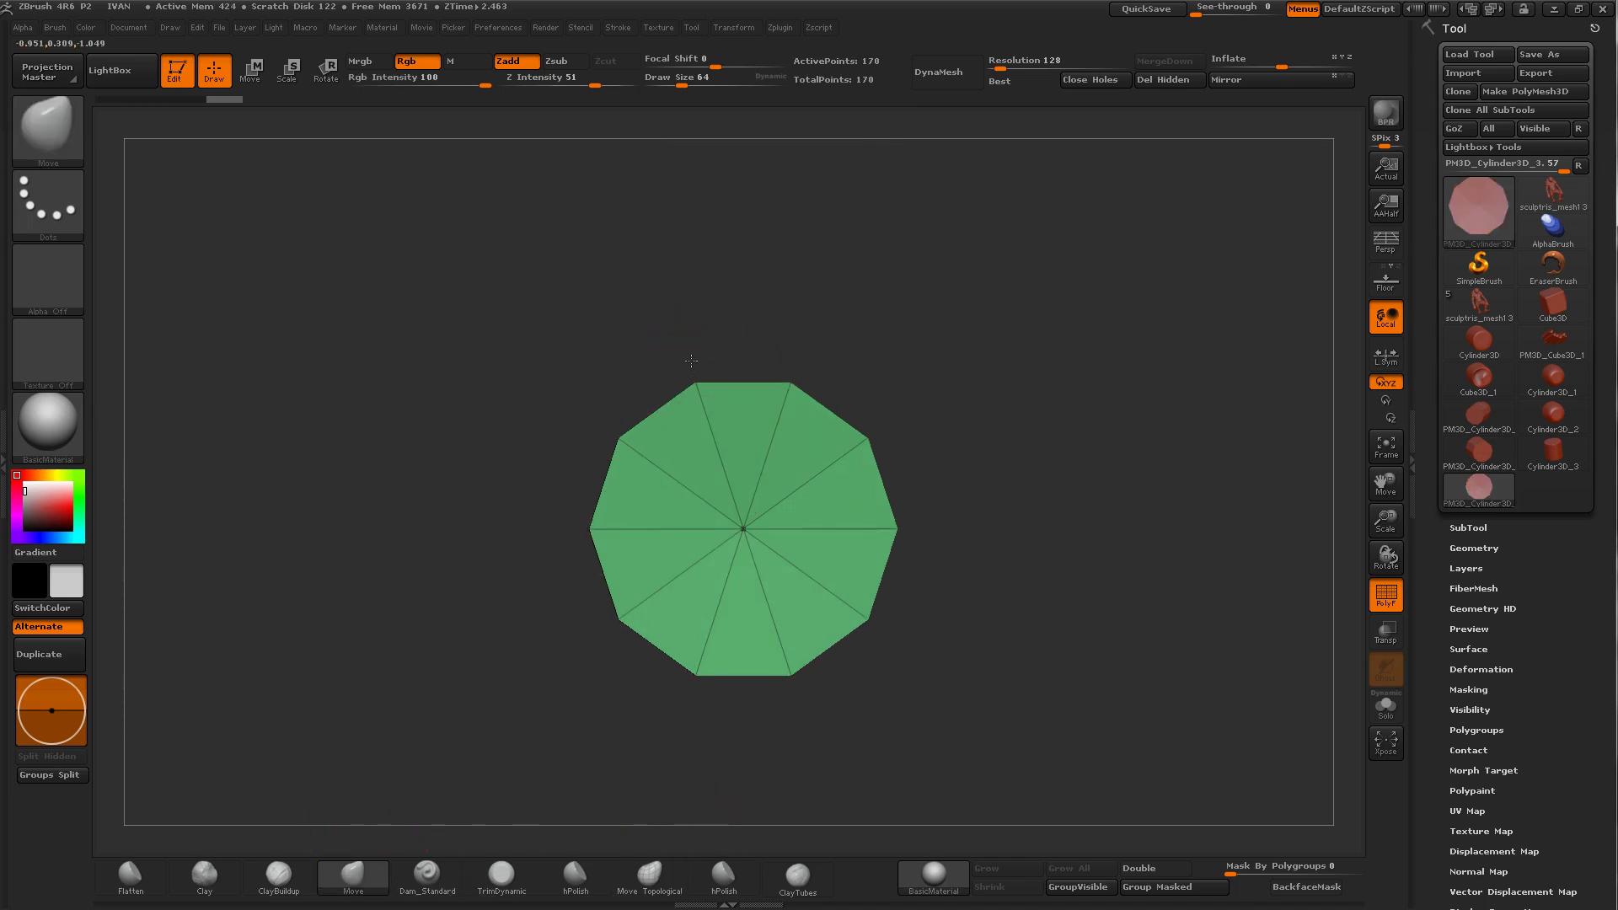
Step: Orbit the green ten-sided can upright, snapping to a straight side view and enlarging it
mouse_move(718, 451)
left_mouse_down()
mouse_move(725, 486)
mouse_move(636, 413)
mouse_move(733, 452)
left_mouse_up()
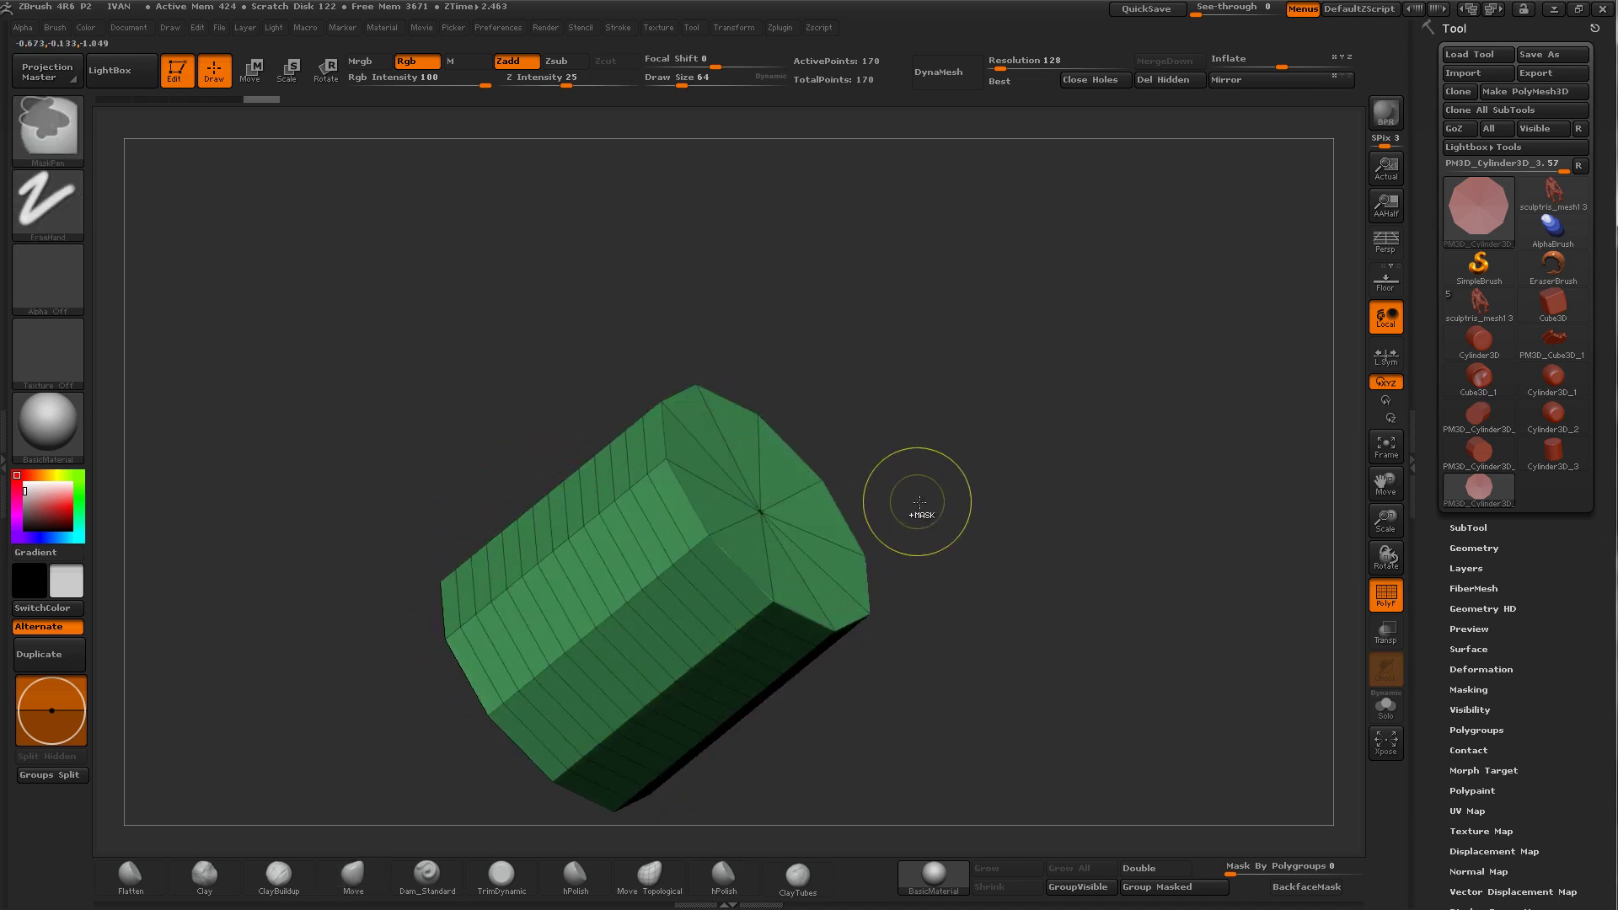
mouse_move(919, 506)
left_mouse_down("shift")
mouse_move(927, 451)
mouse_move(998, 466)
mouse_move(846, 486)
left_mouse_up("shift")
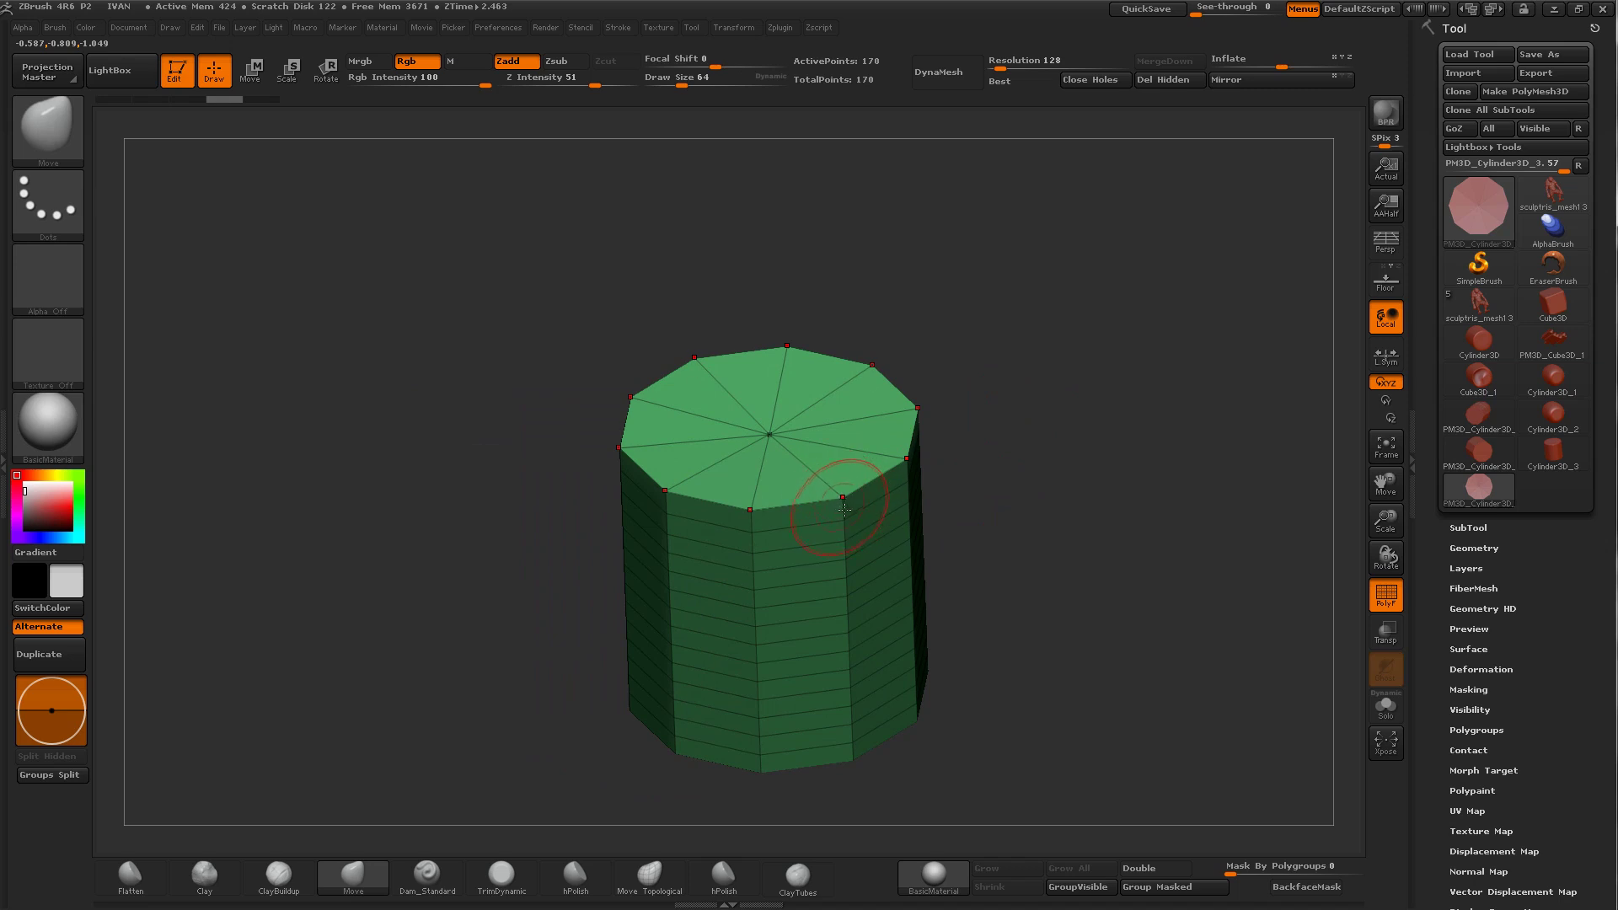
mouse_move(885, 641)
left_mouse_down("shift")
mouse_move(856, 654)
mouse_move(941, 491)
left_mouse_up("shift")
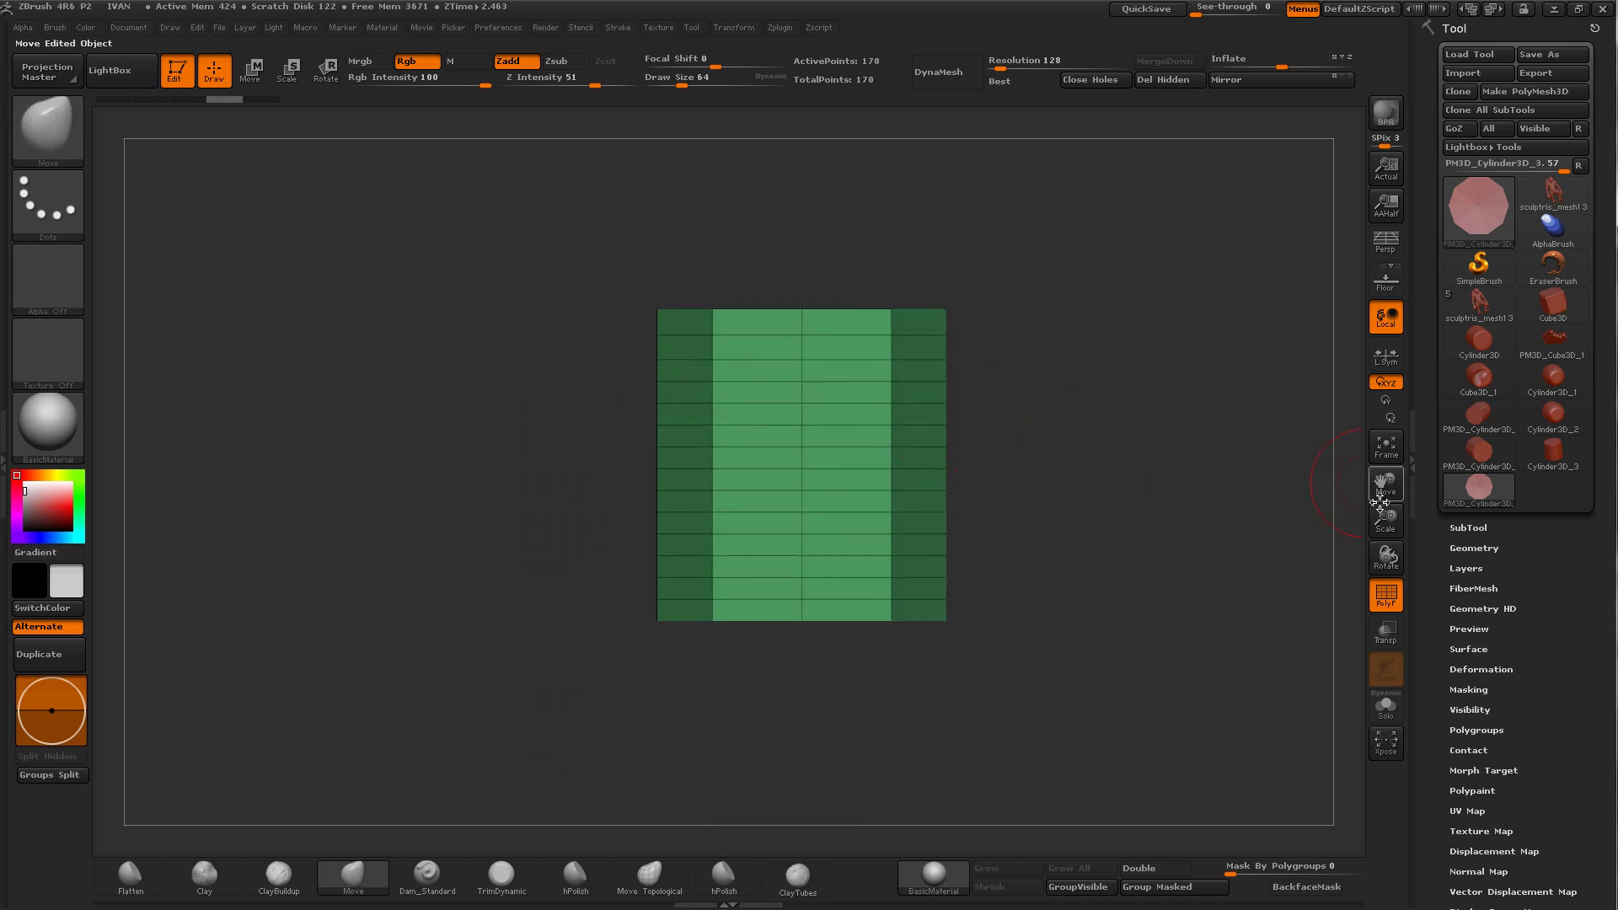
mouse_move(1382, 514)
left_mouse_down()
mouse_move(1049, 506)
mouse_move(1060, 497)
mouse_move(1071, 518)
left_mouse_up()
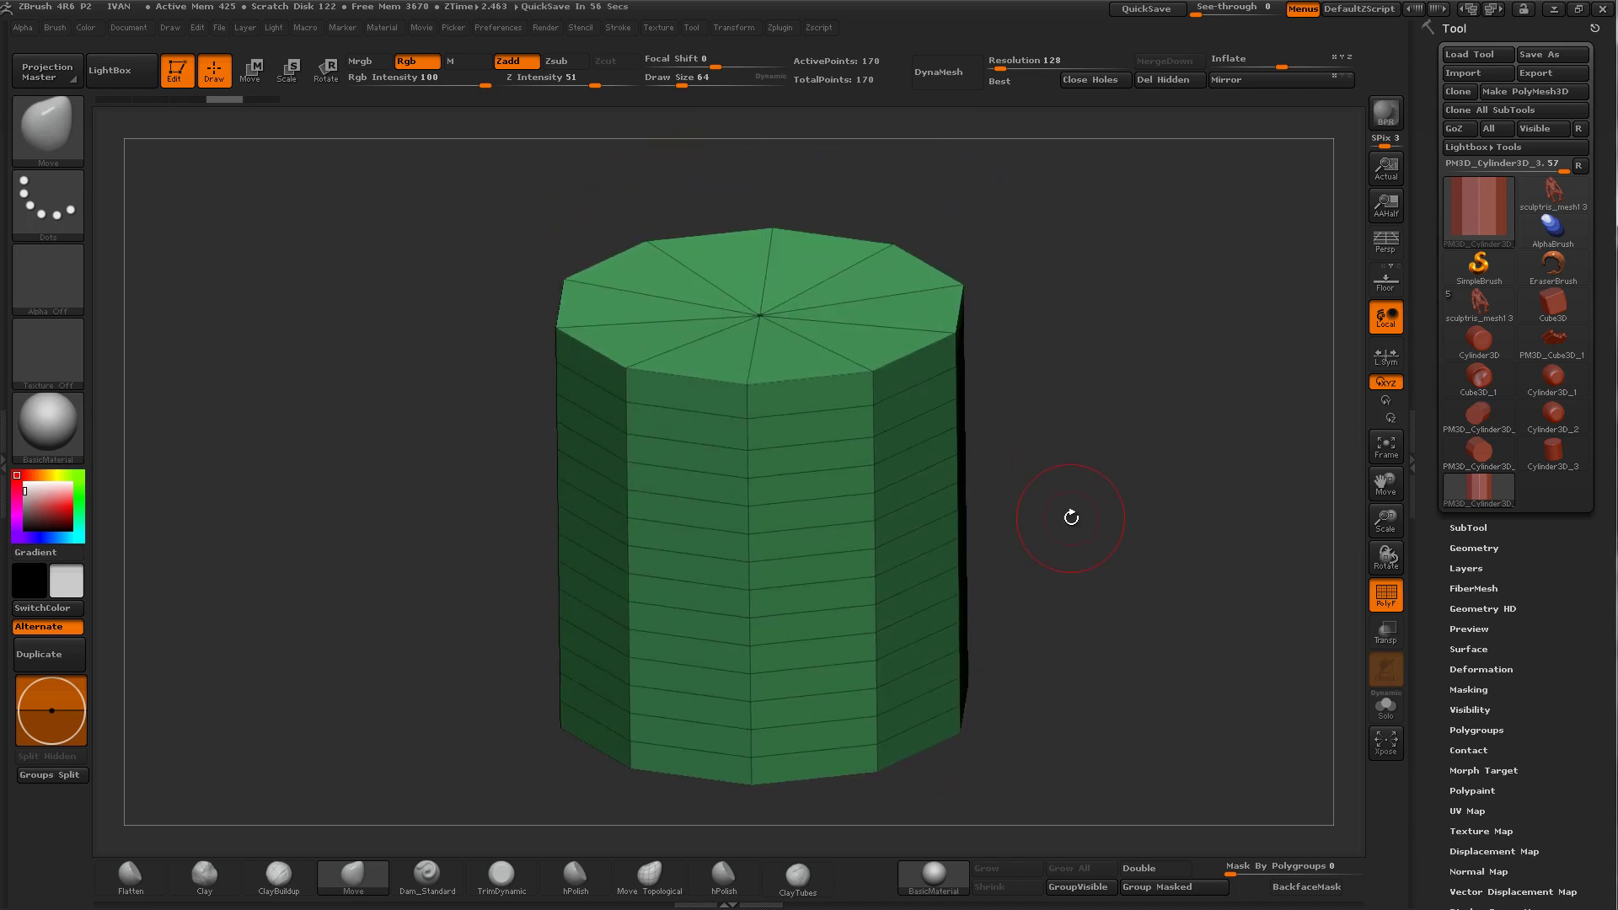
left_click_drag(1036, 506, 1030, 463, "shift")
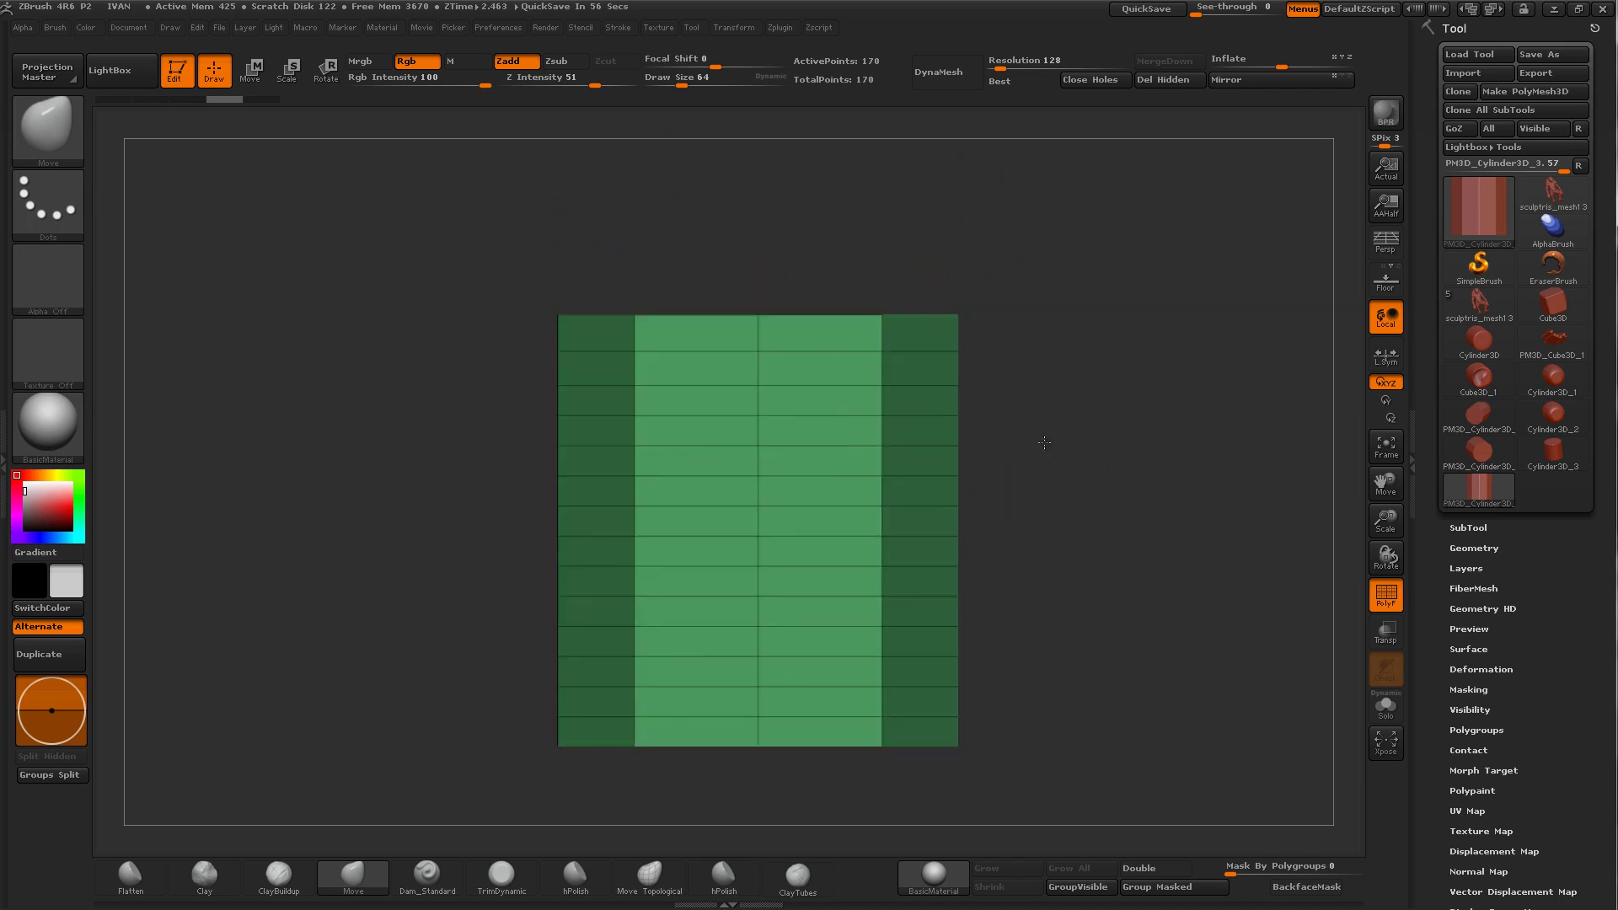
left_click(23, 894)
left_click(386, 893)
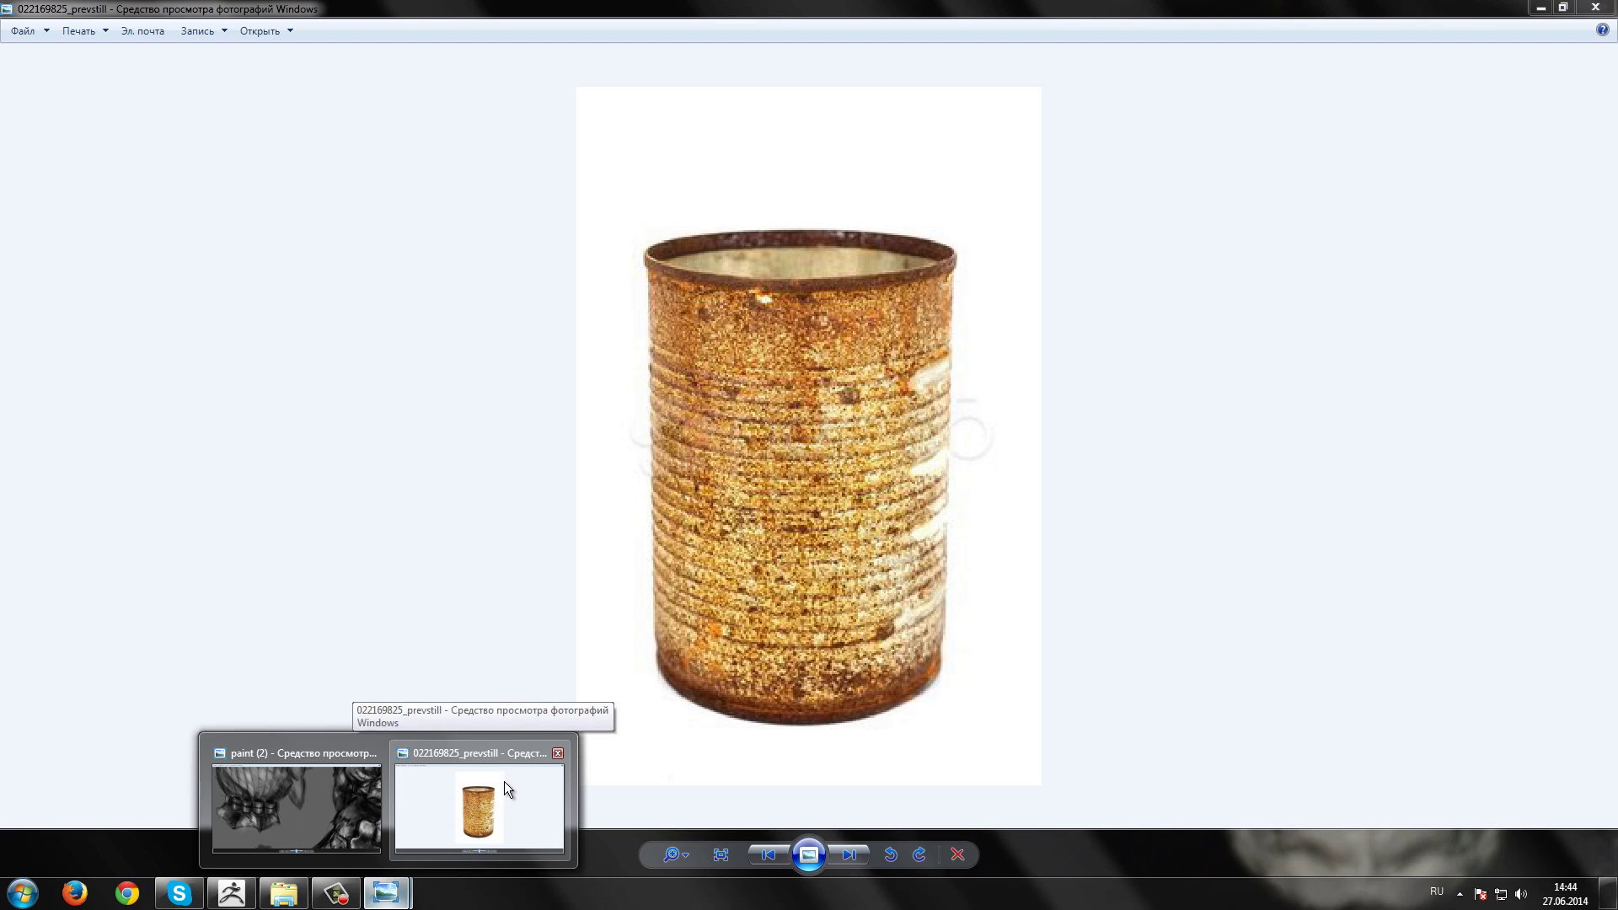
left_click(506, 782)
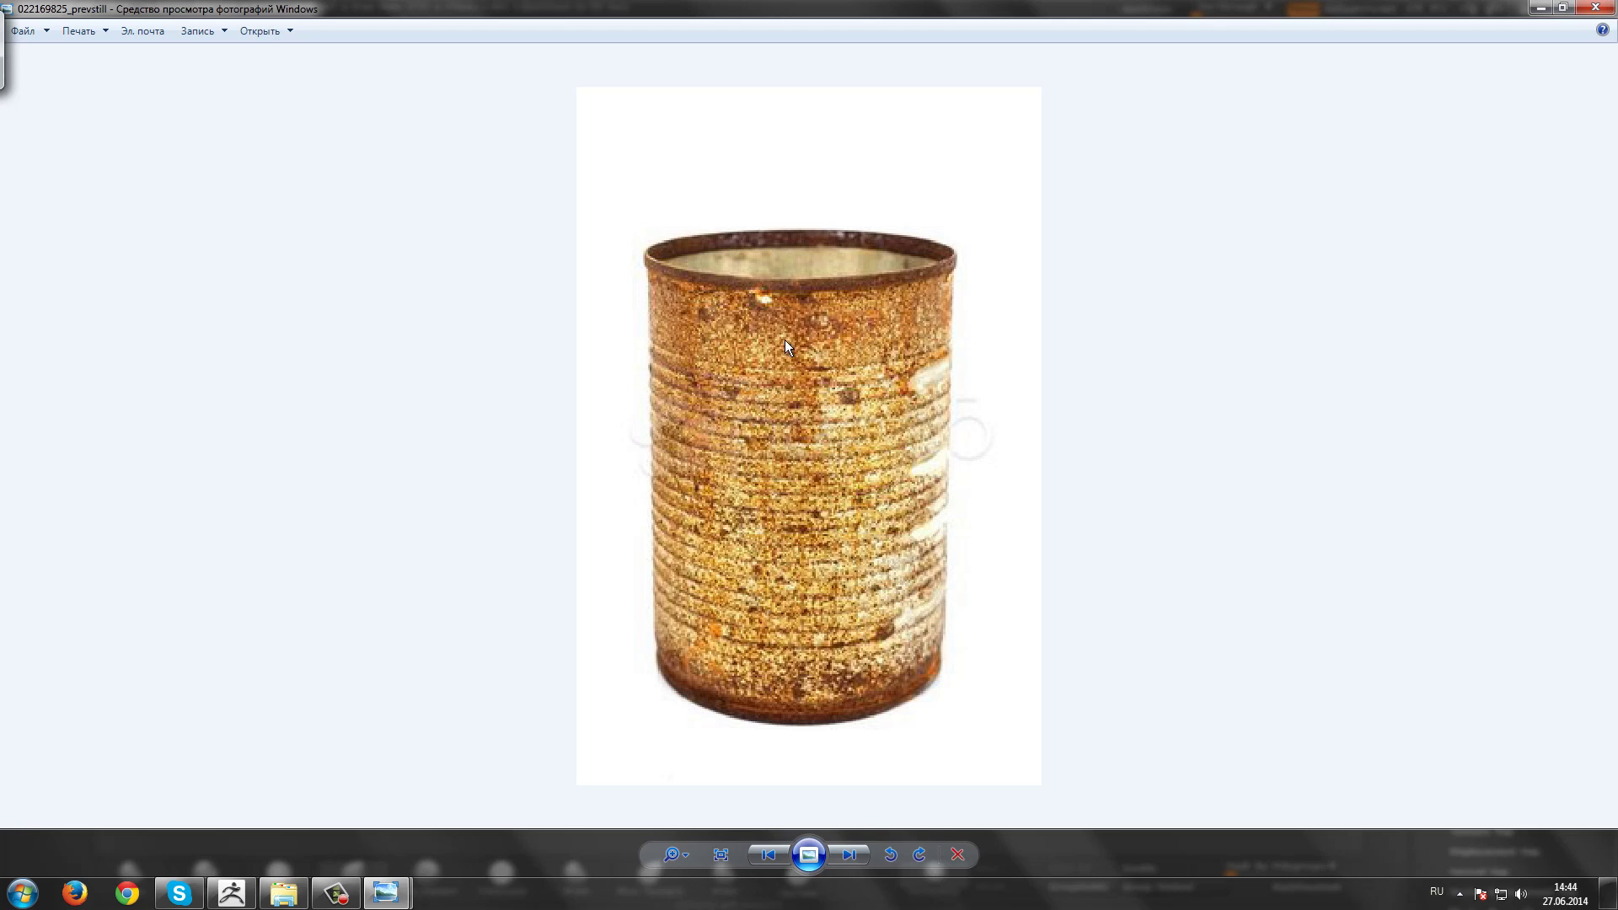
left_click(1546, 12)
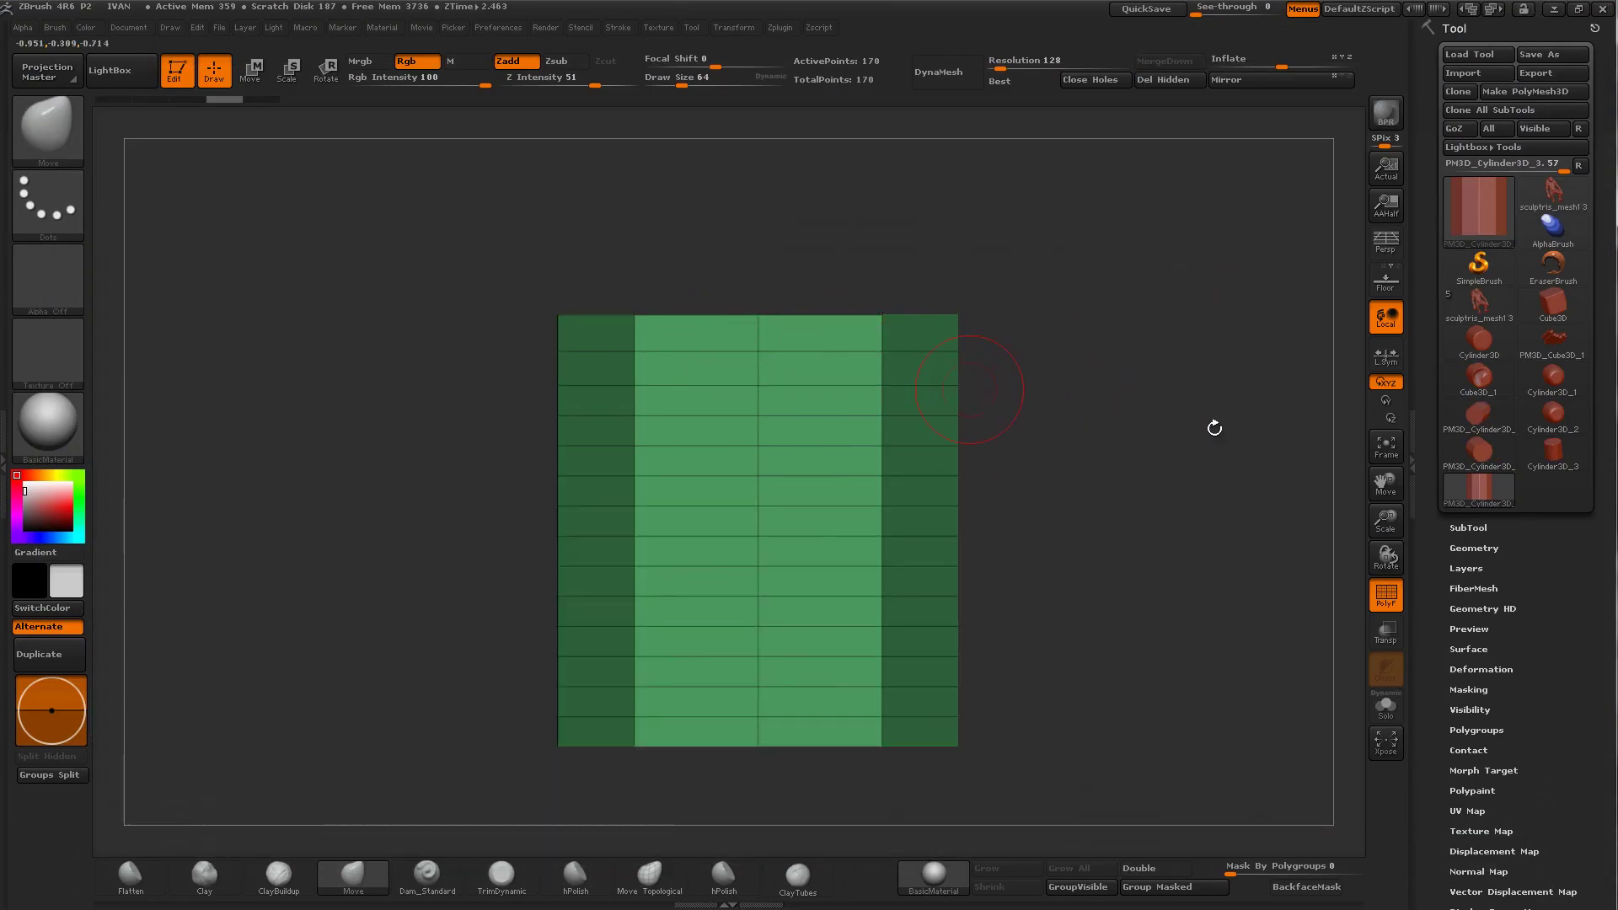
Step: Frame the mesh and try masking and inverting the top row, then clear the mask
key("f")
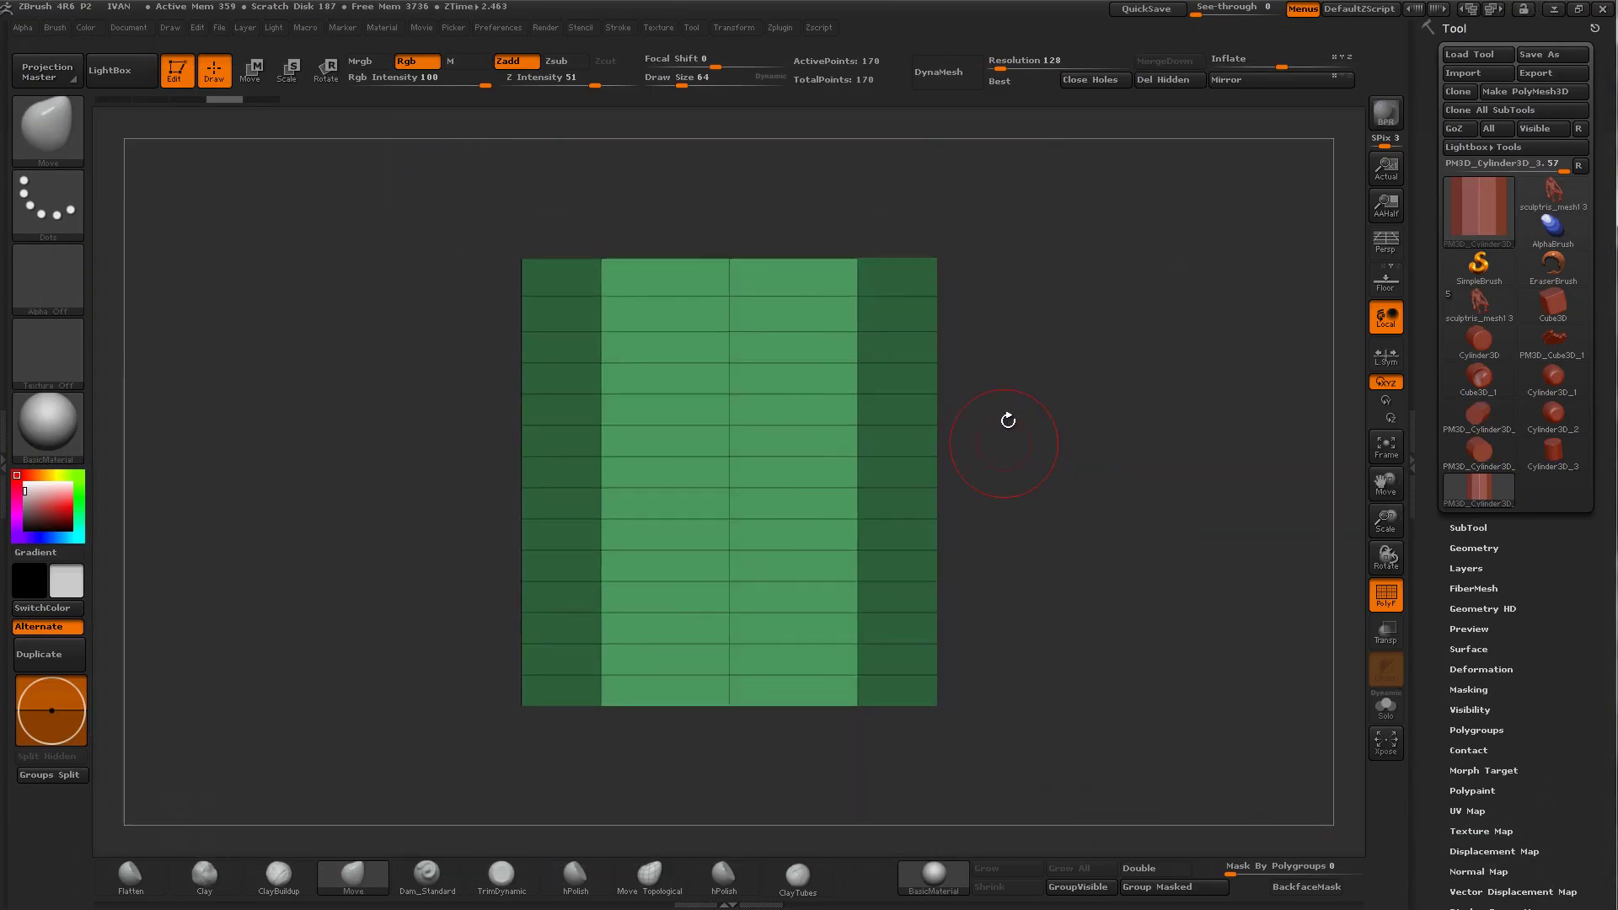
left_click_drag(1018, 399, 1019, 503, "alt")
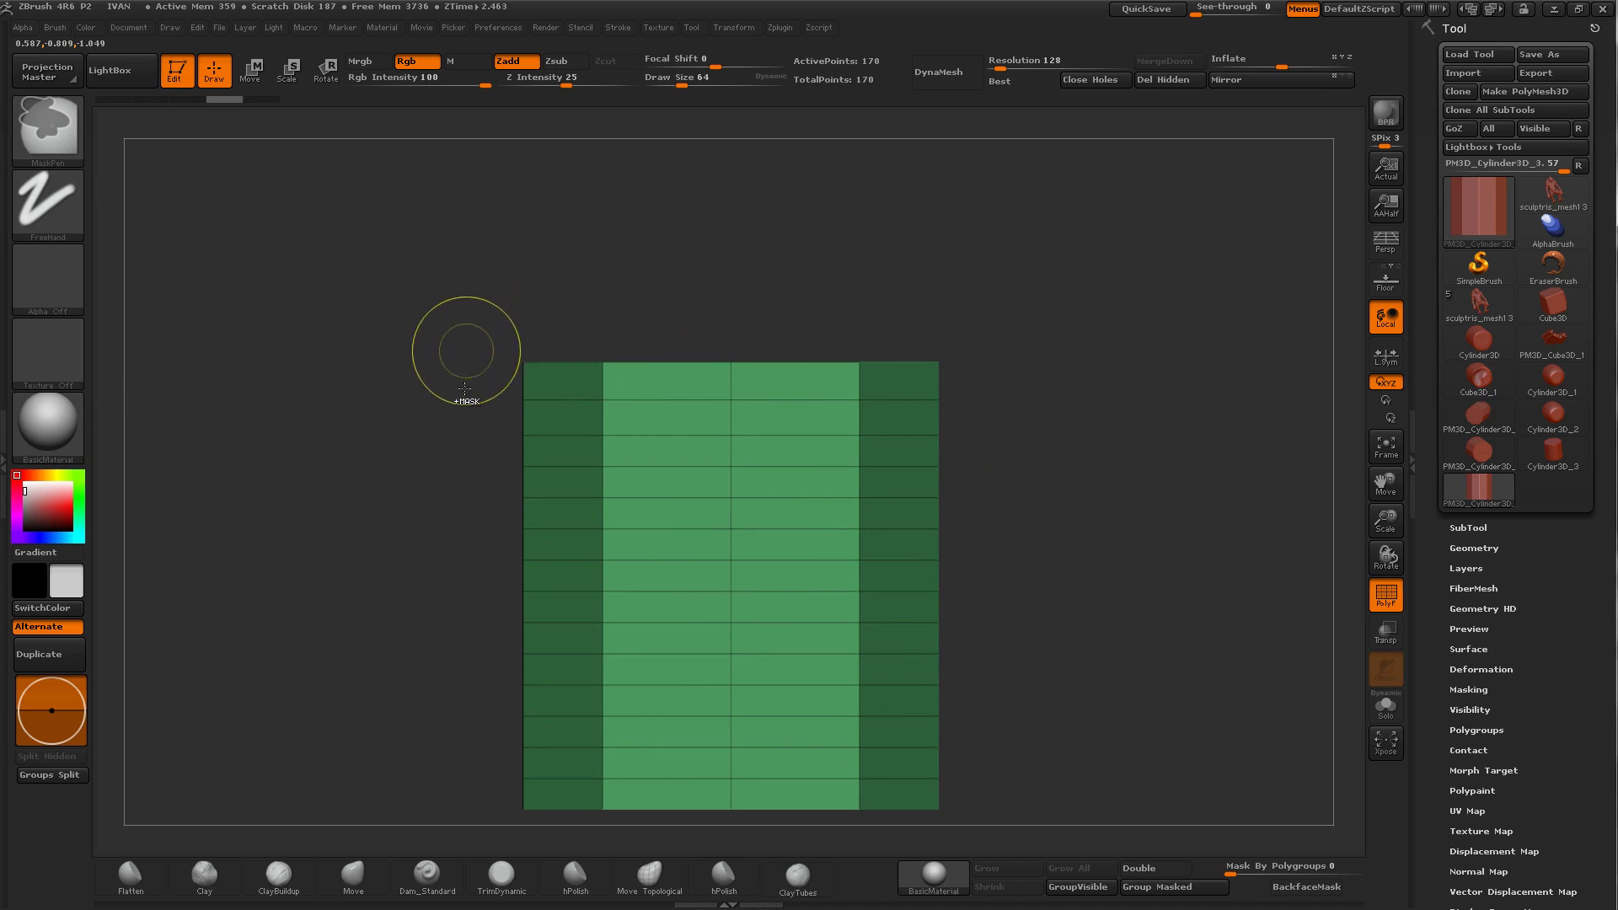
left_click_drag(398, 414, 1112, 818, "ctrl+shift")
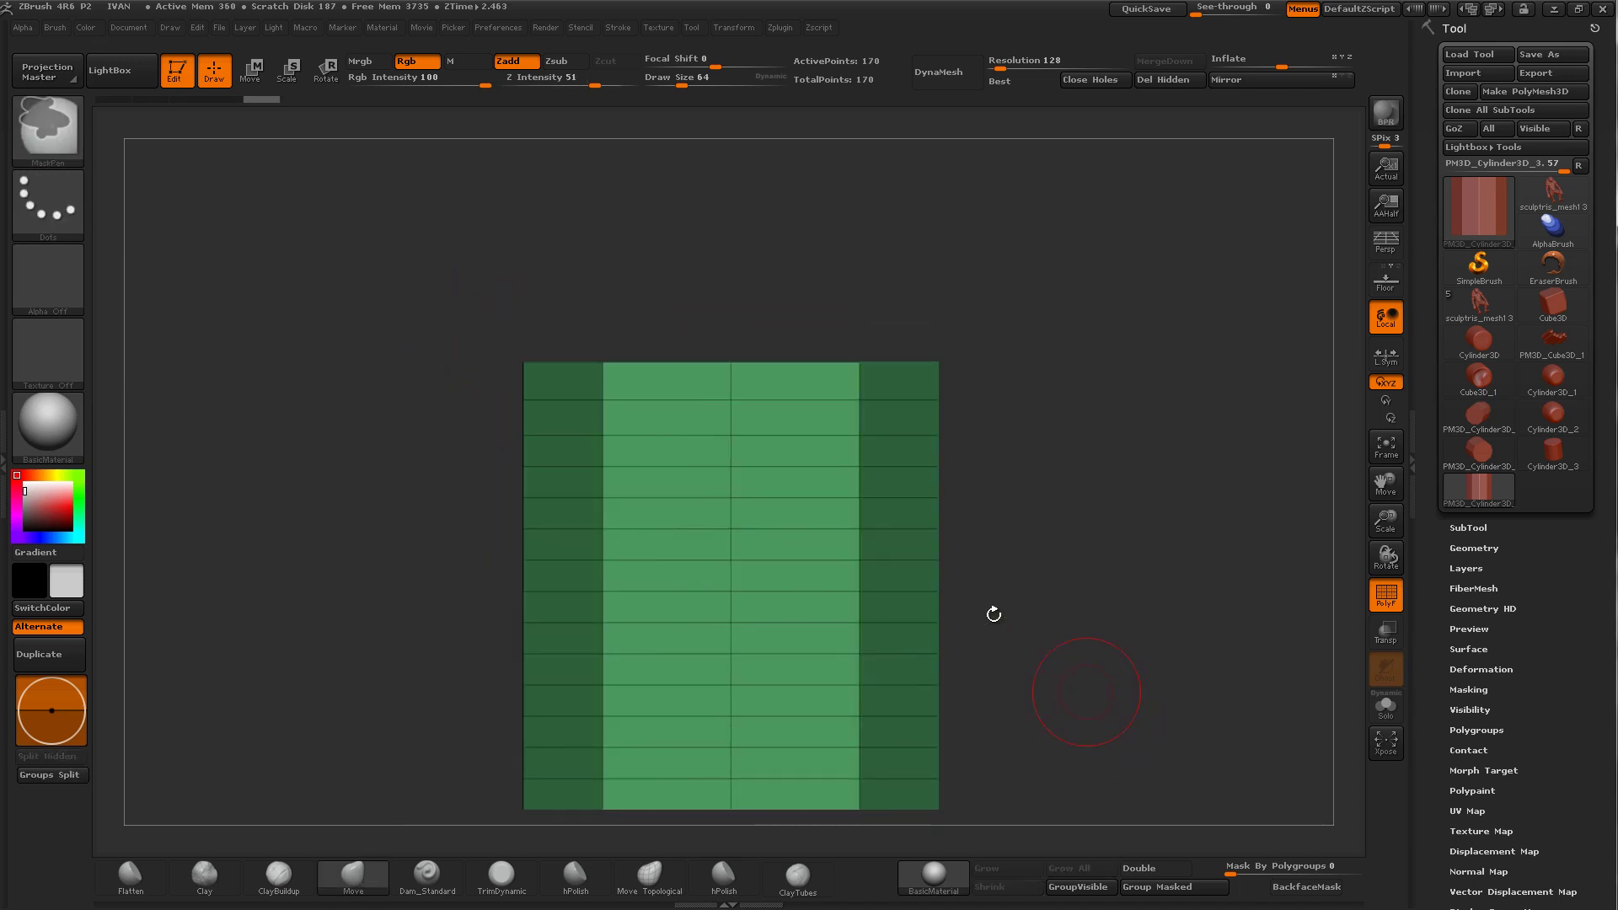
left_click_drag(469, 288, 1003, 386, "ctrl")
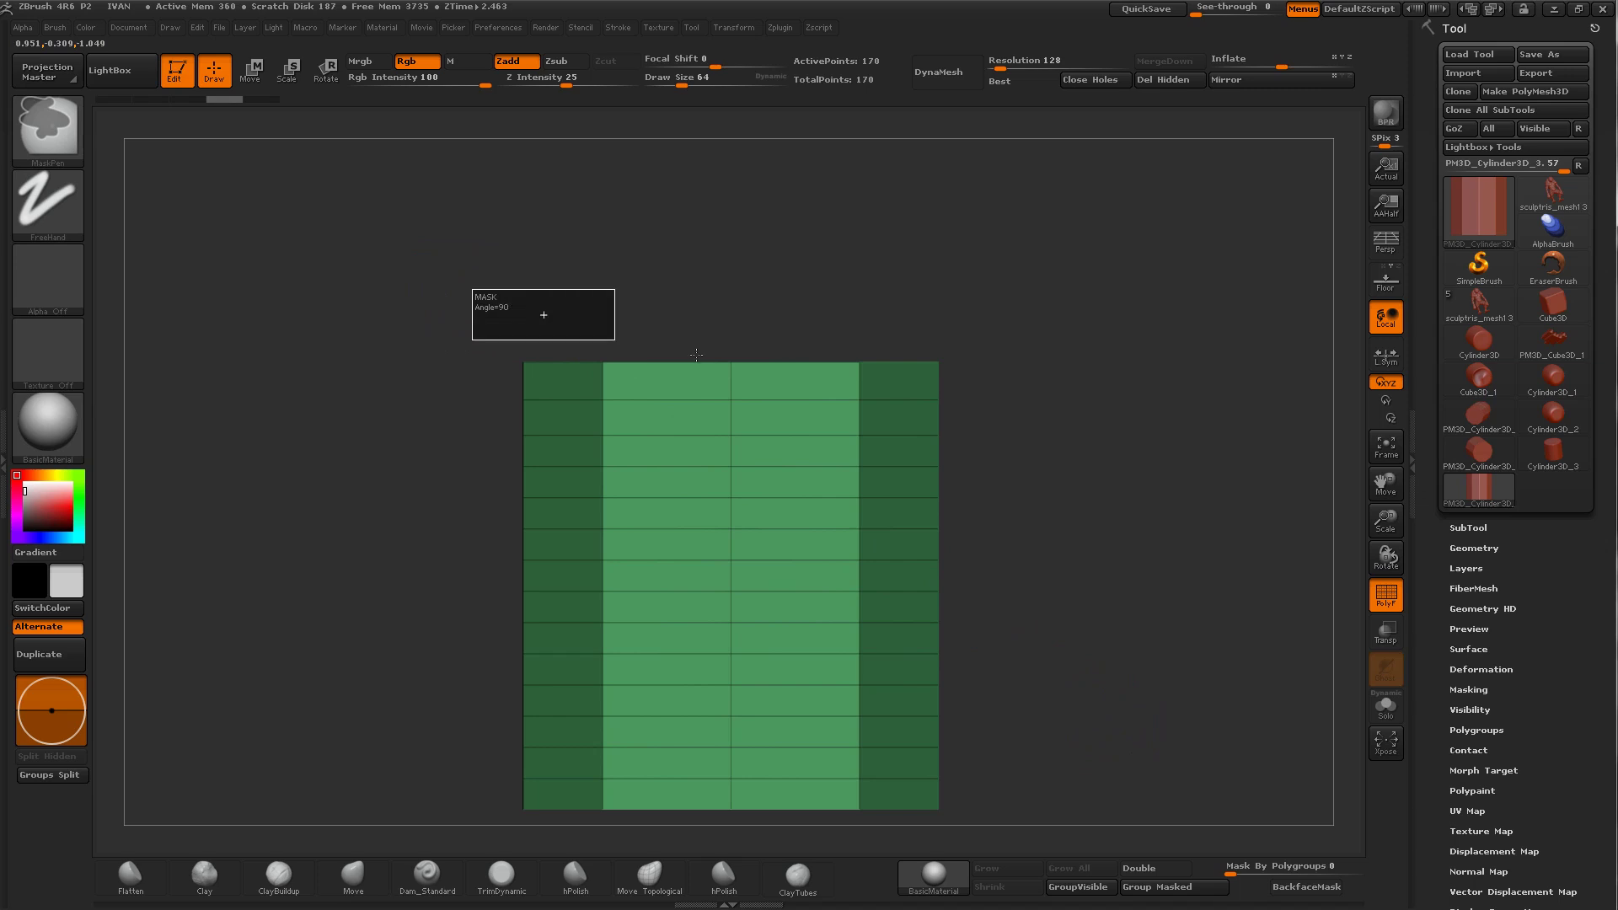
left_click(1009, 384, "ctrl")
left_click(999, 379, "ctrl")
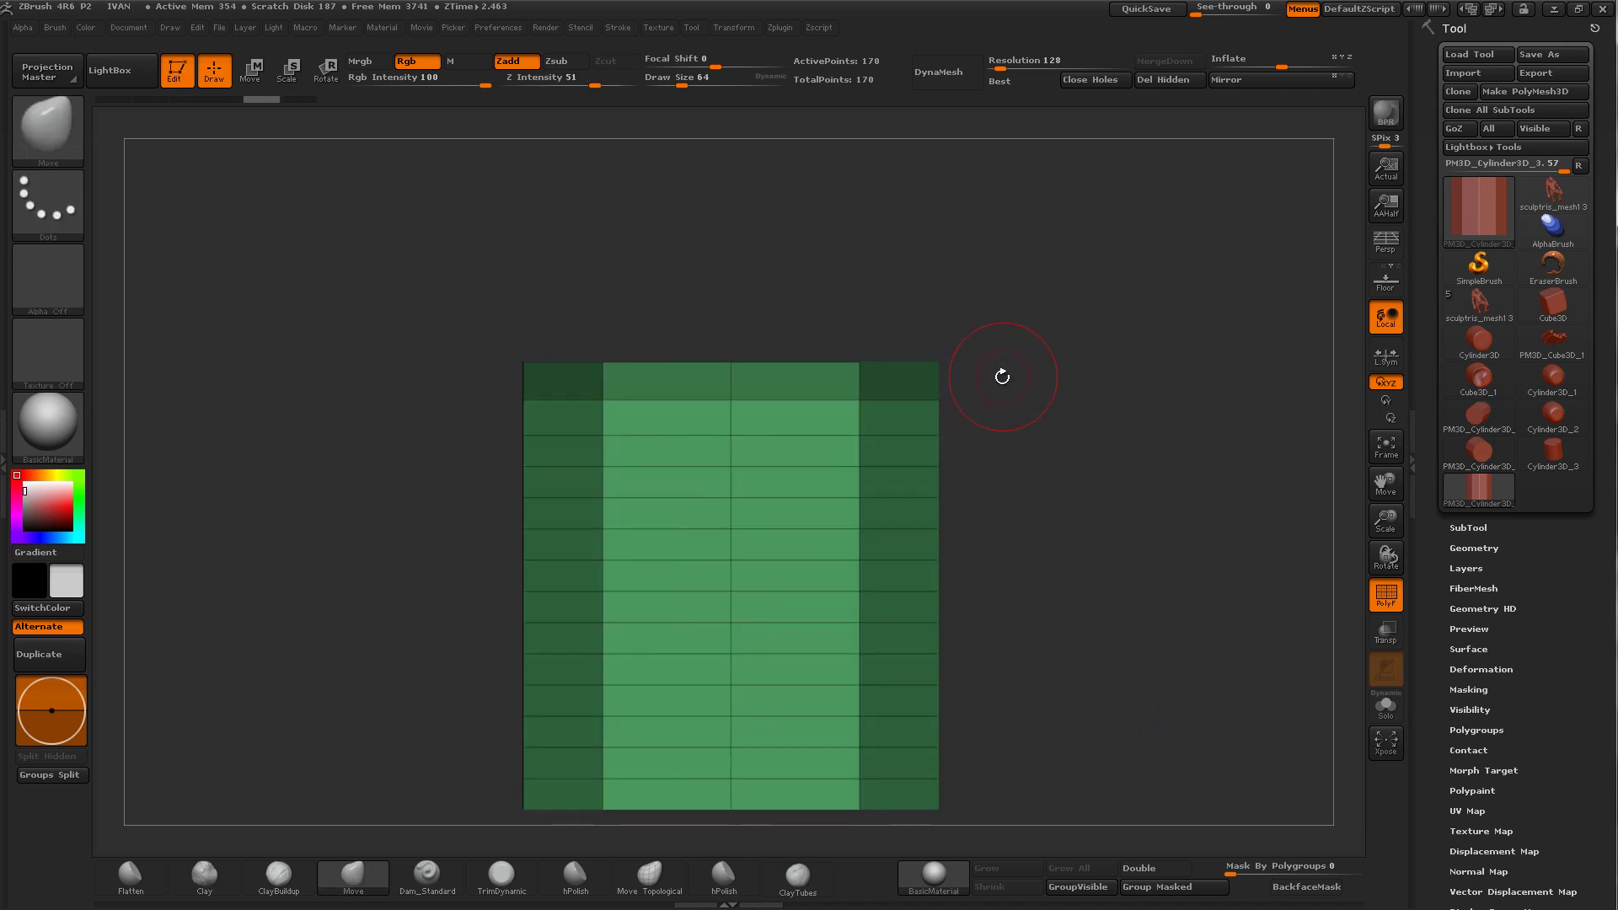
left_click_drag(1039, 396, 1096, 423, "ctrl")
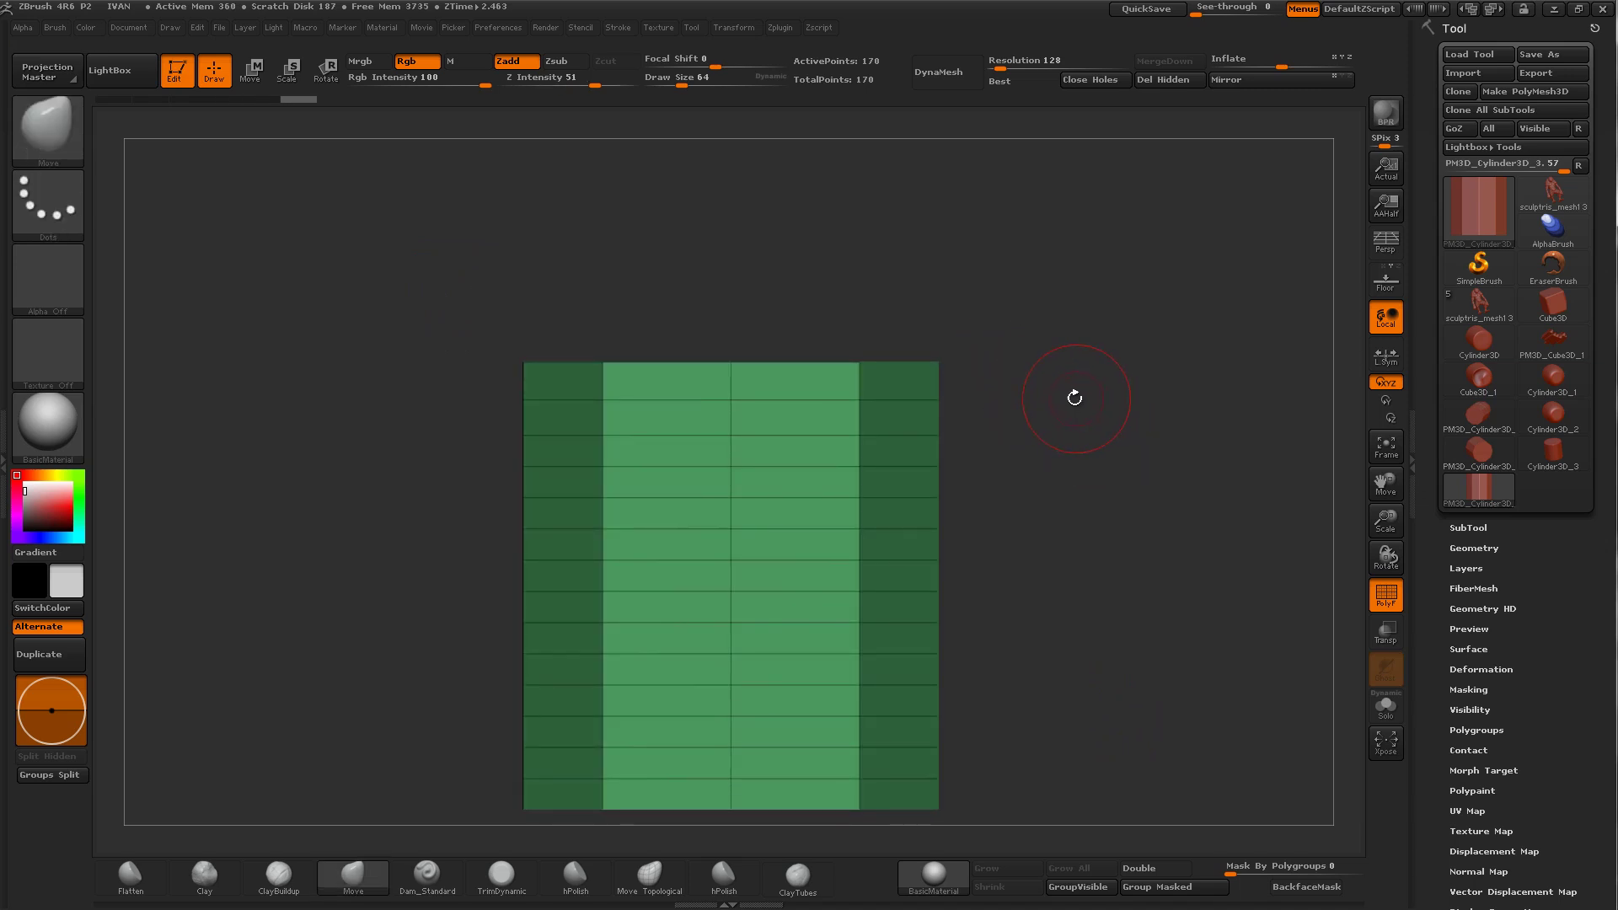
Step: Mask everything except the top rim row, snap to front view, and switch to Transpose Move
left_click_drag(435, 243, 1083, 392, "ctrl")
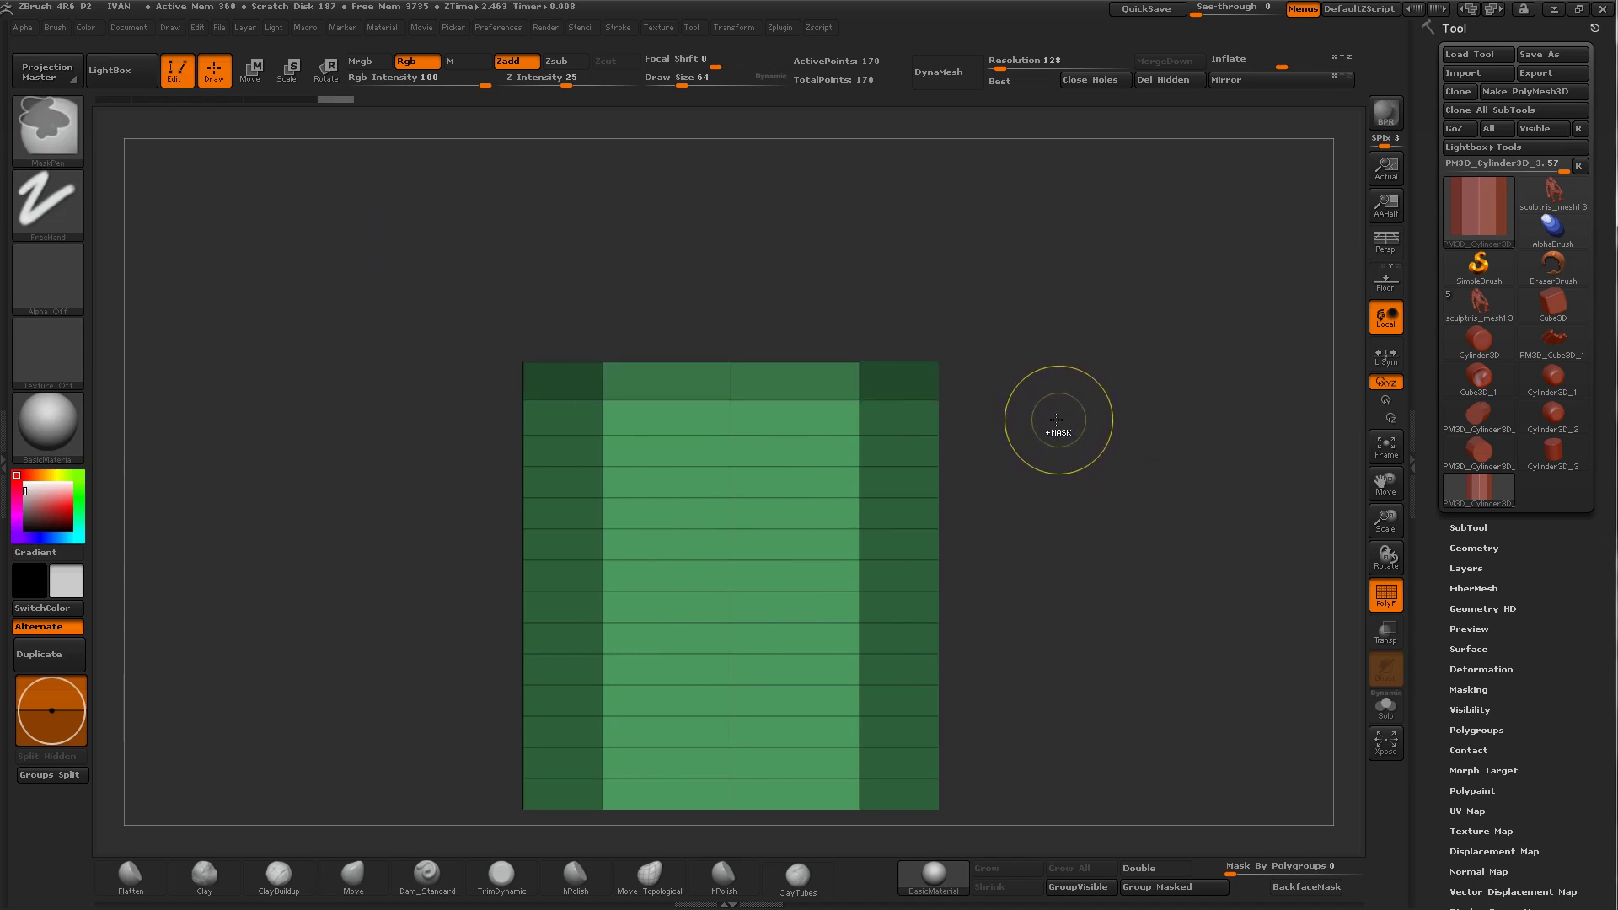
left_click(1044, 417, "ctrl")
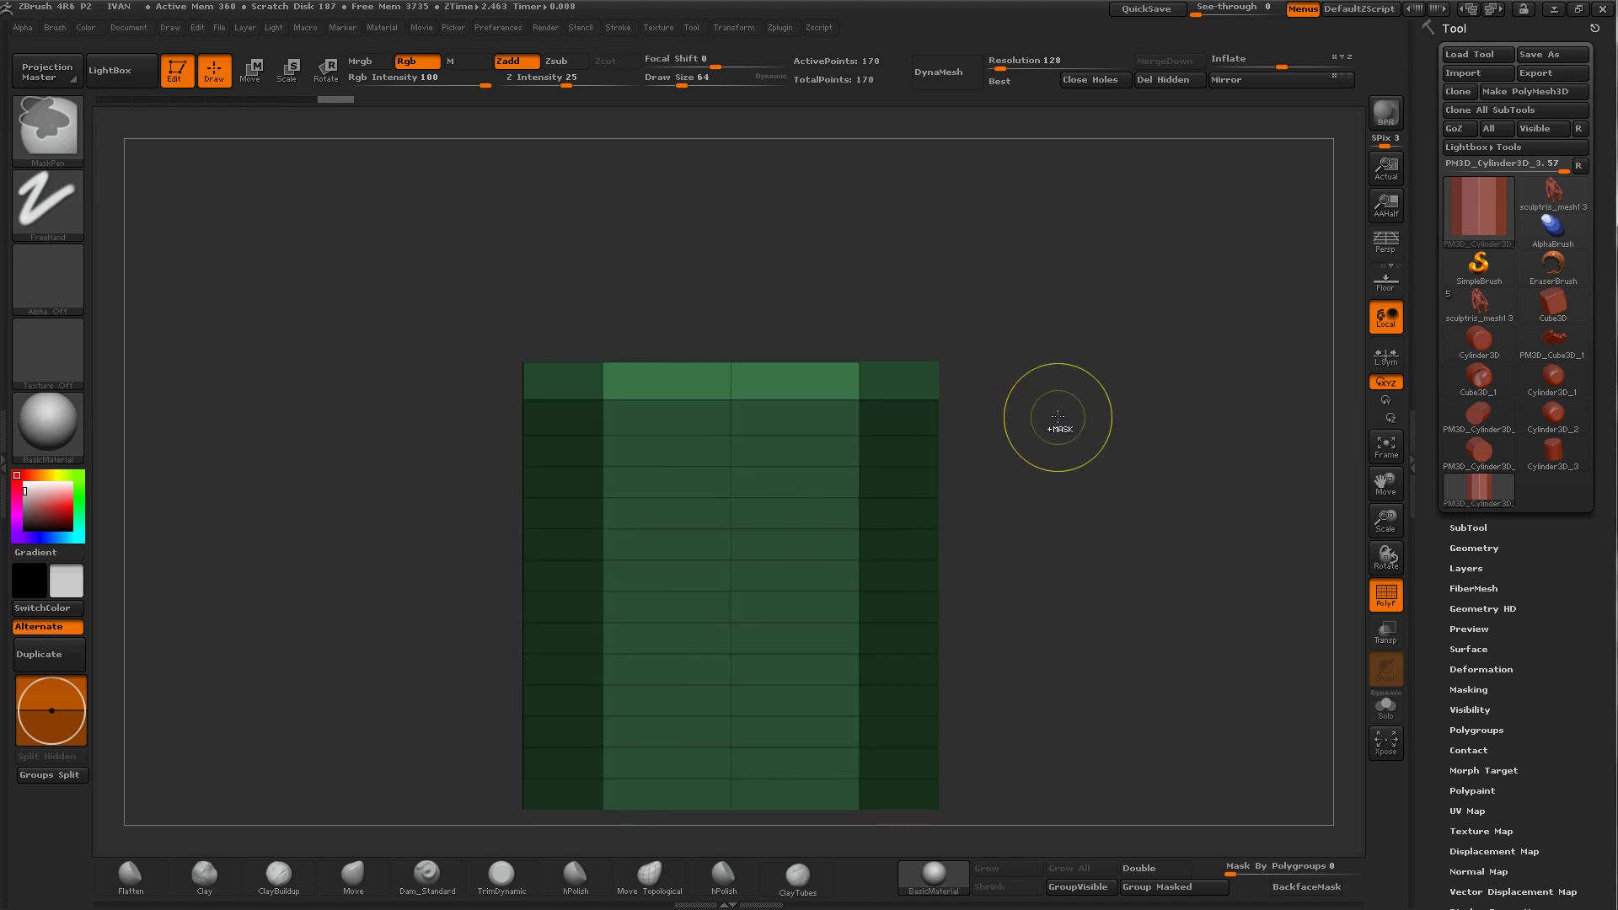
mouse_move(1046, 371)
left_mouse_down()
mouse_move(1040, 402)
mouse_move(1077, 350)
left_mouse_up()
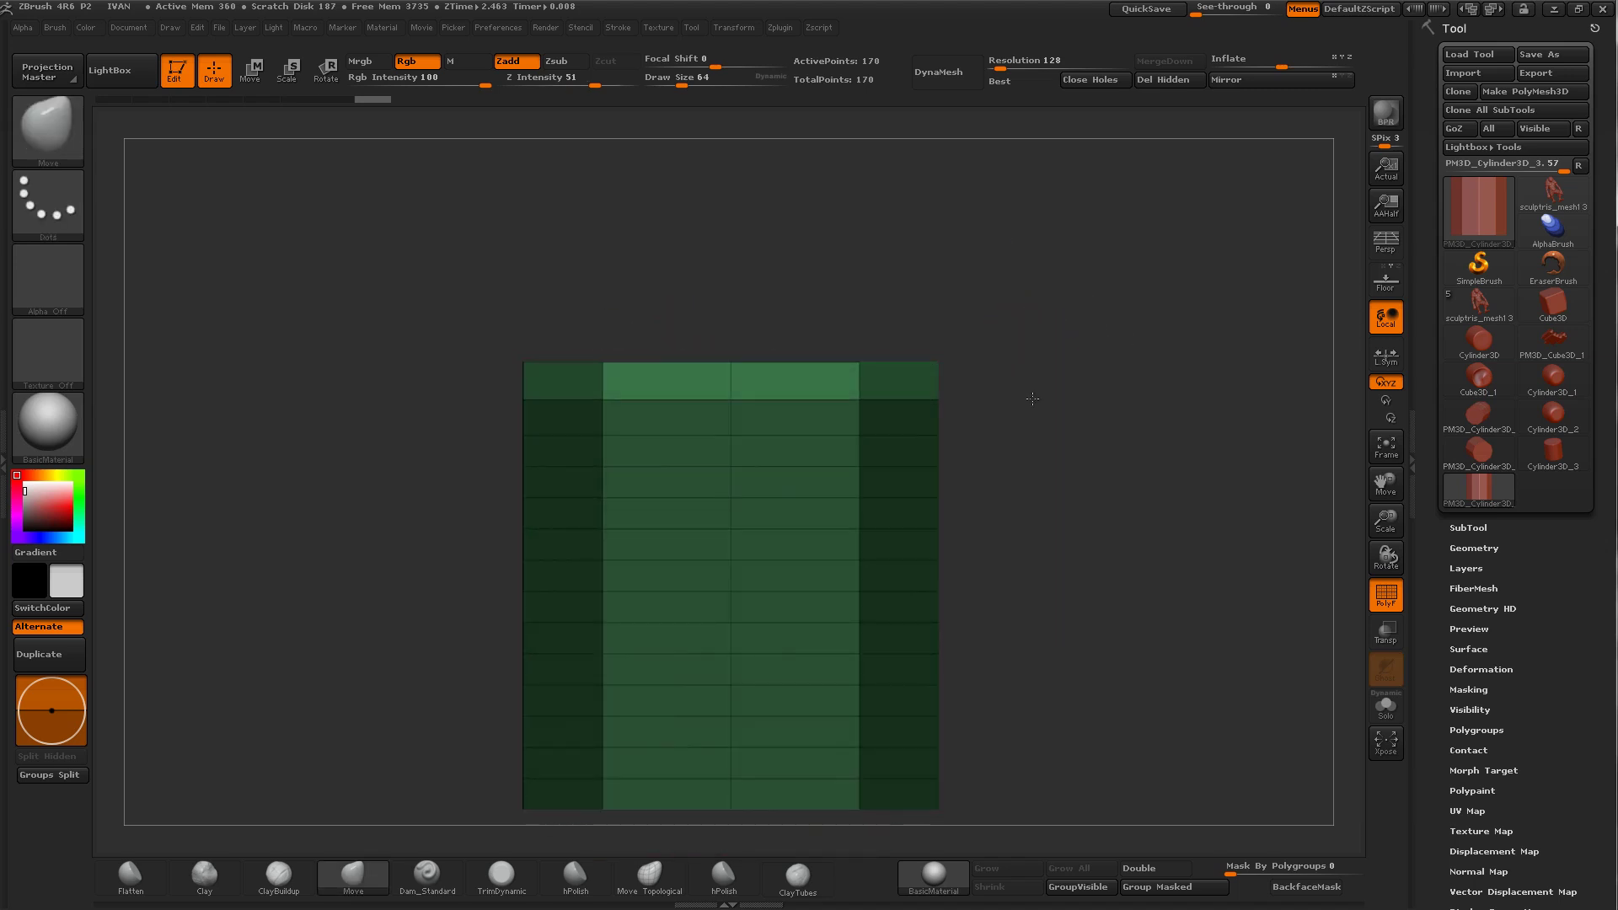
mouse_move(1386, 519)
left_mouse_down()
mouse_move(1374, 498)
mouse_move(1239, 496)
left_mouse_up()
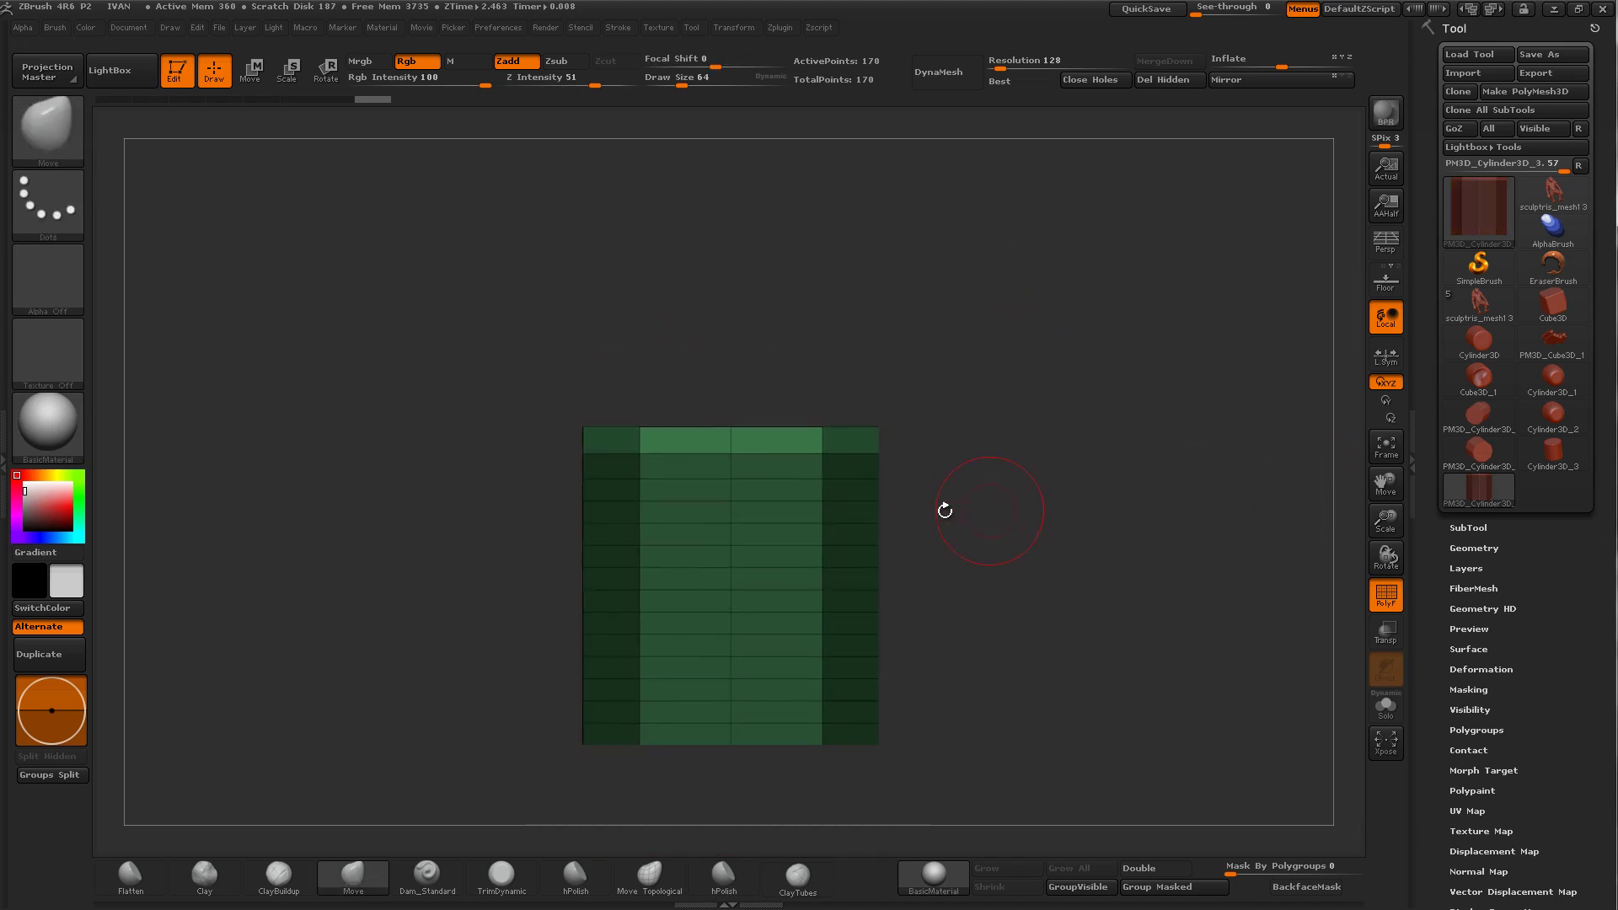
key("w")
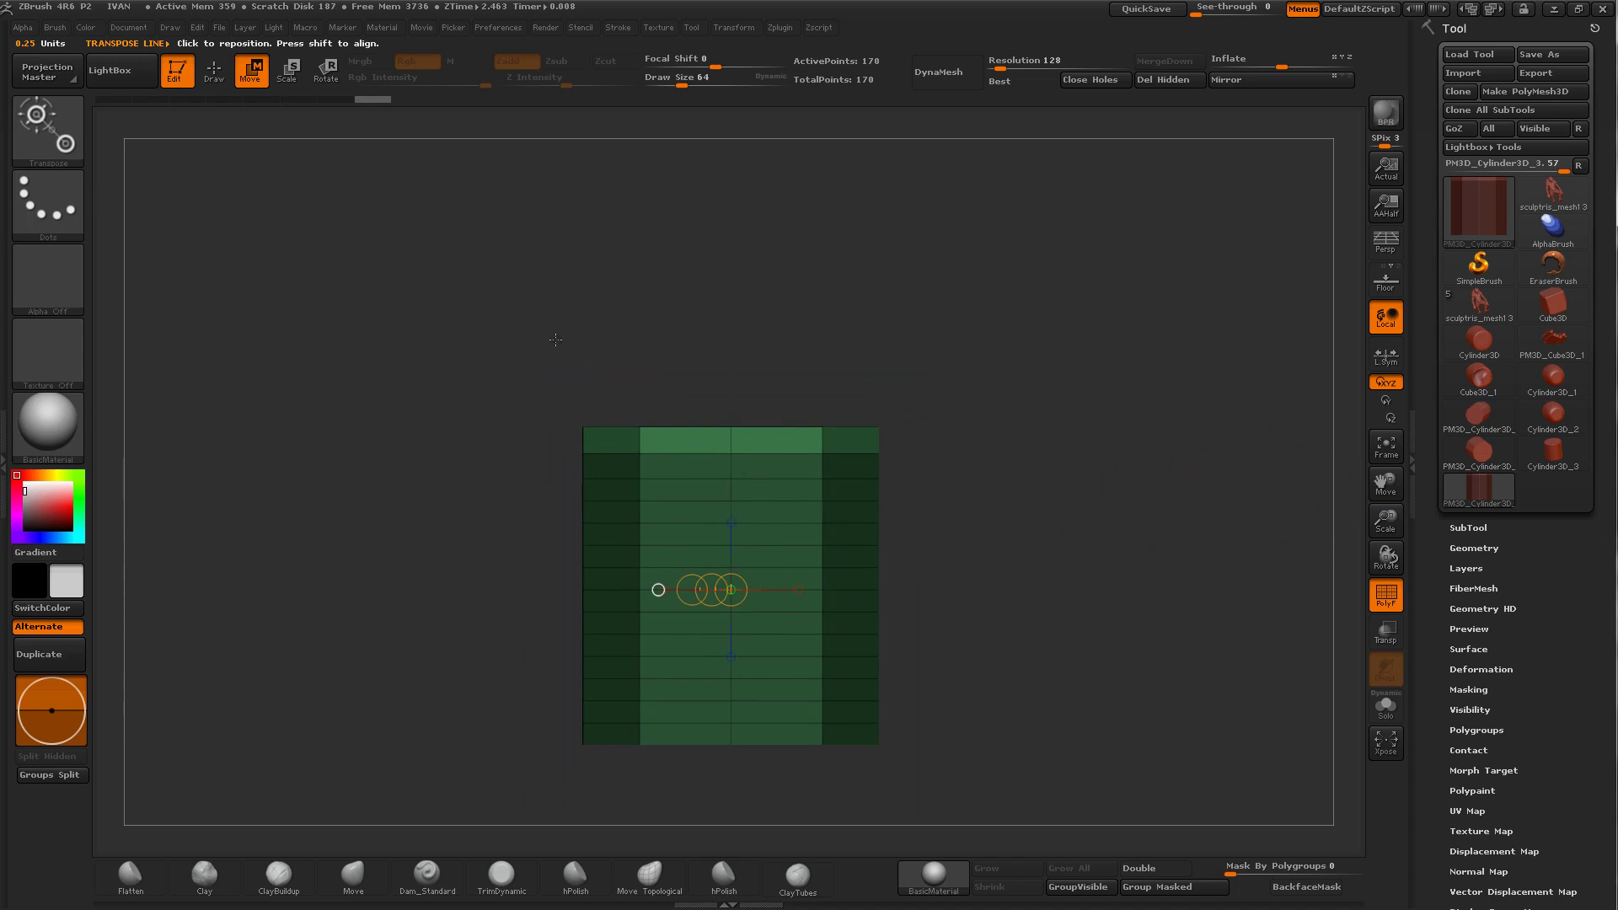
Step: Draw a vertical transpose line and pull the can's top row upward into a taller band
left_click_drag(731, 590, 803, 590)
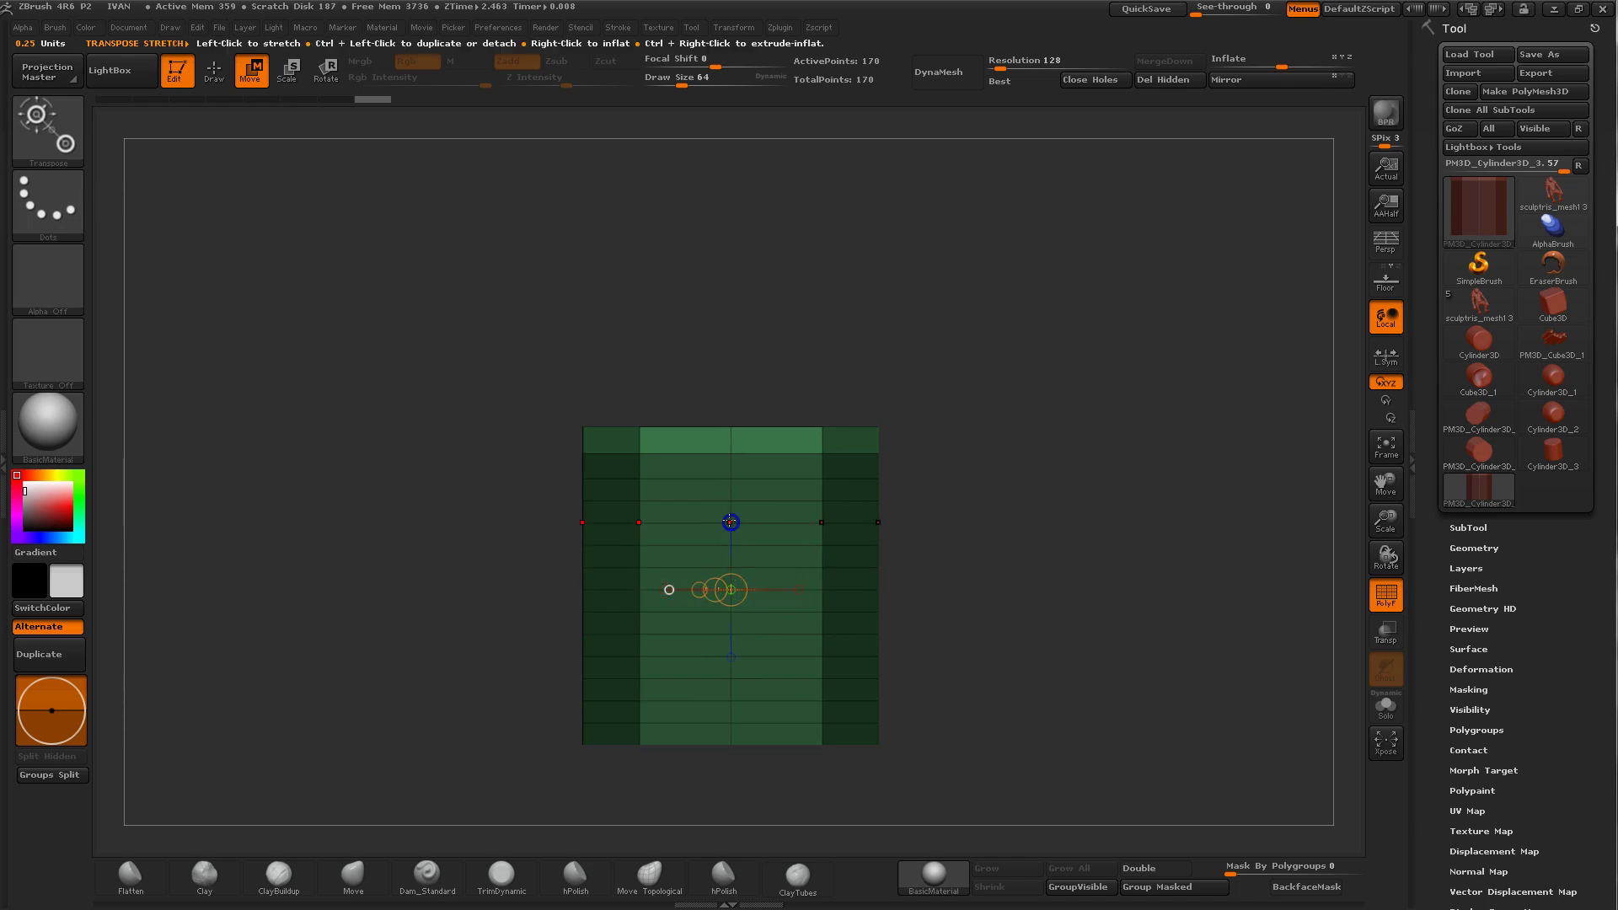
left_click(730, 522)
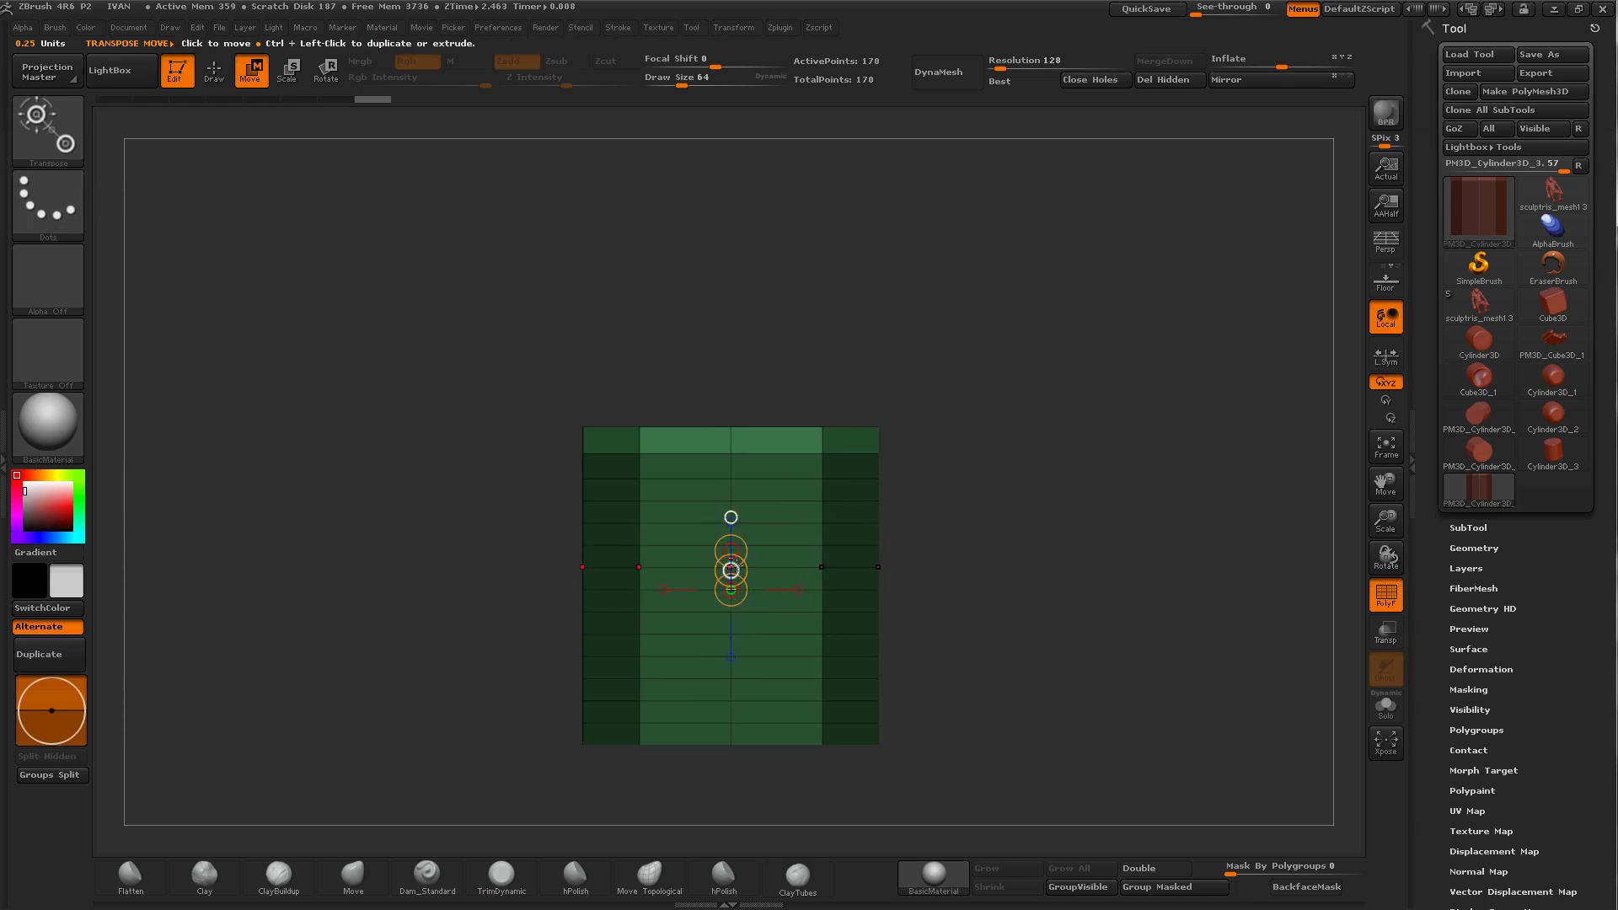
left_click_drag(731, 569, 720, 495)
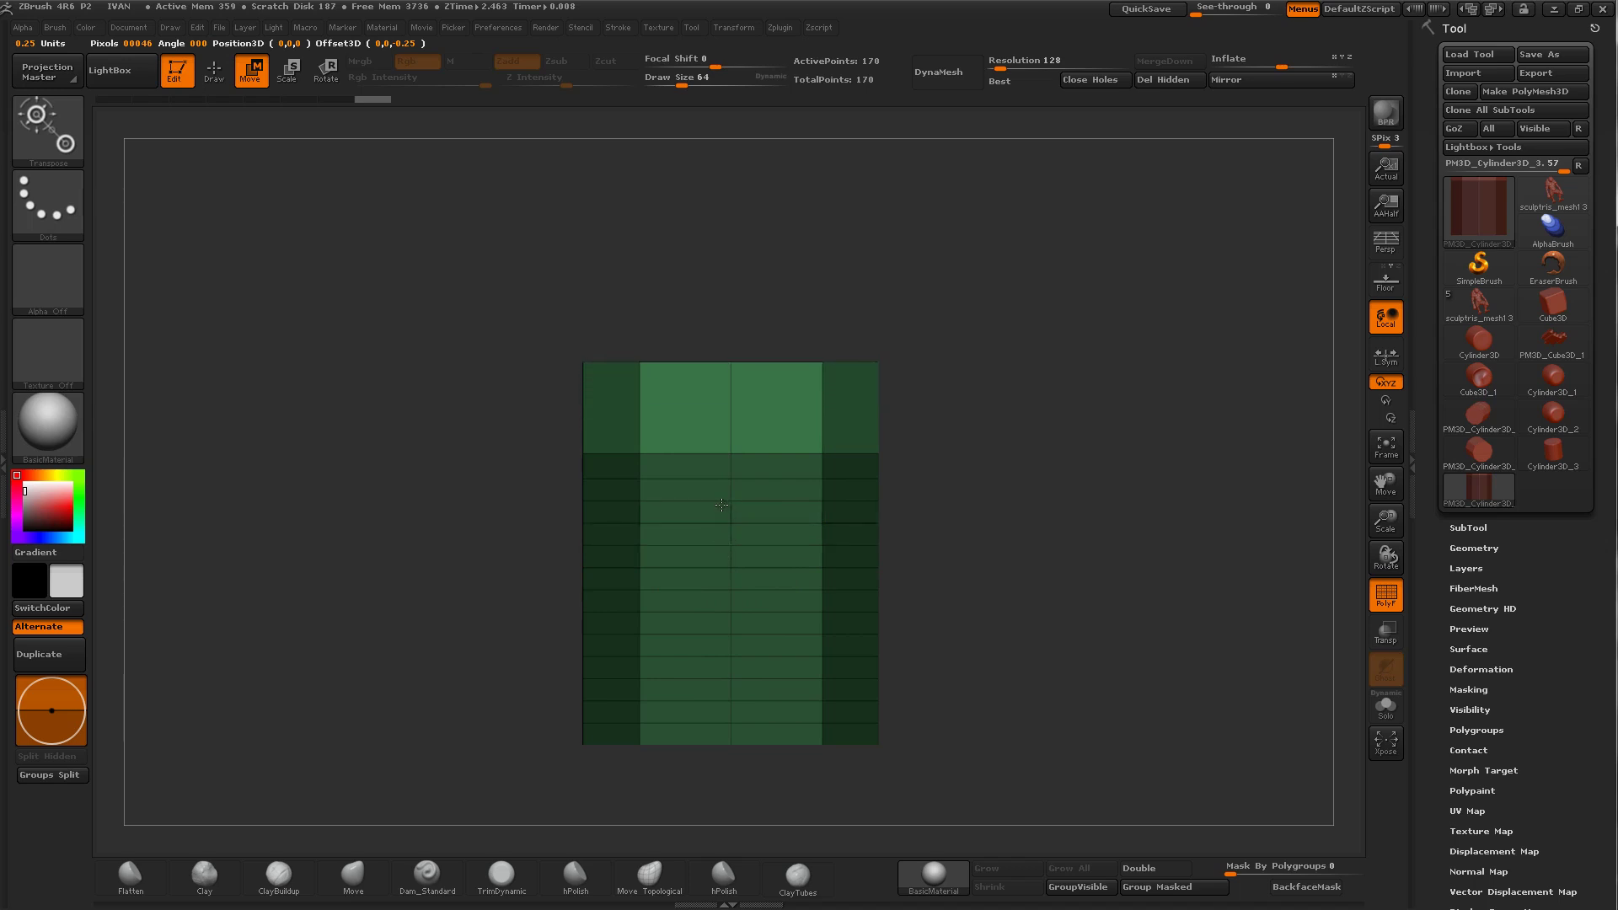
left_click_drag(722, 505, 730, 588)
mouse_move(948, 372)
left_mouse_down()
mouse_move(823, 463)
mouse_move(918, 398)
mouse_move(964, 448)
mouse_move(1011, 456)
left_mouse_up()
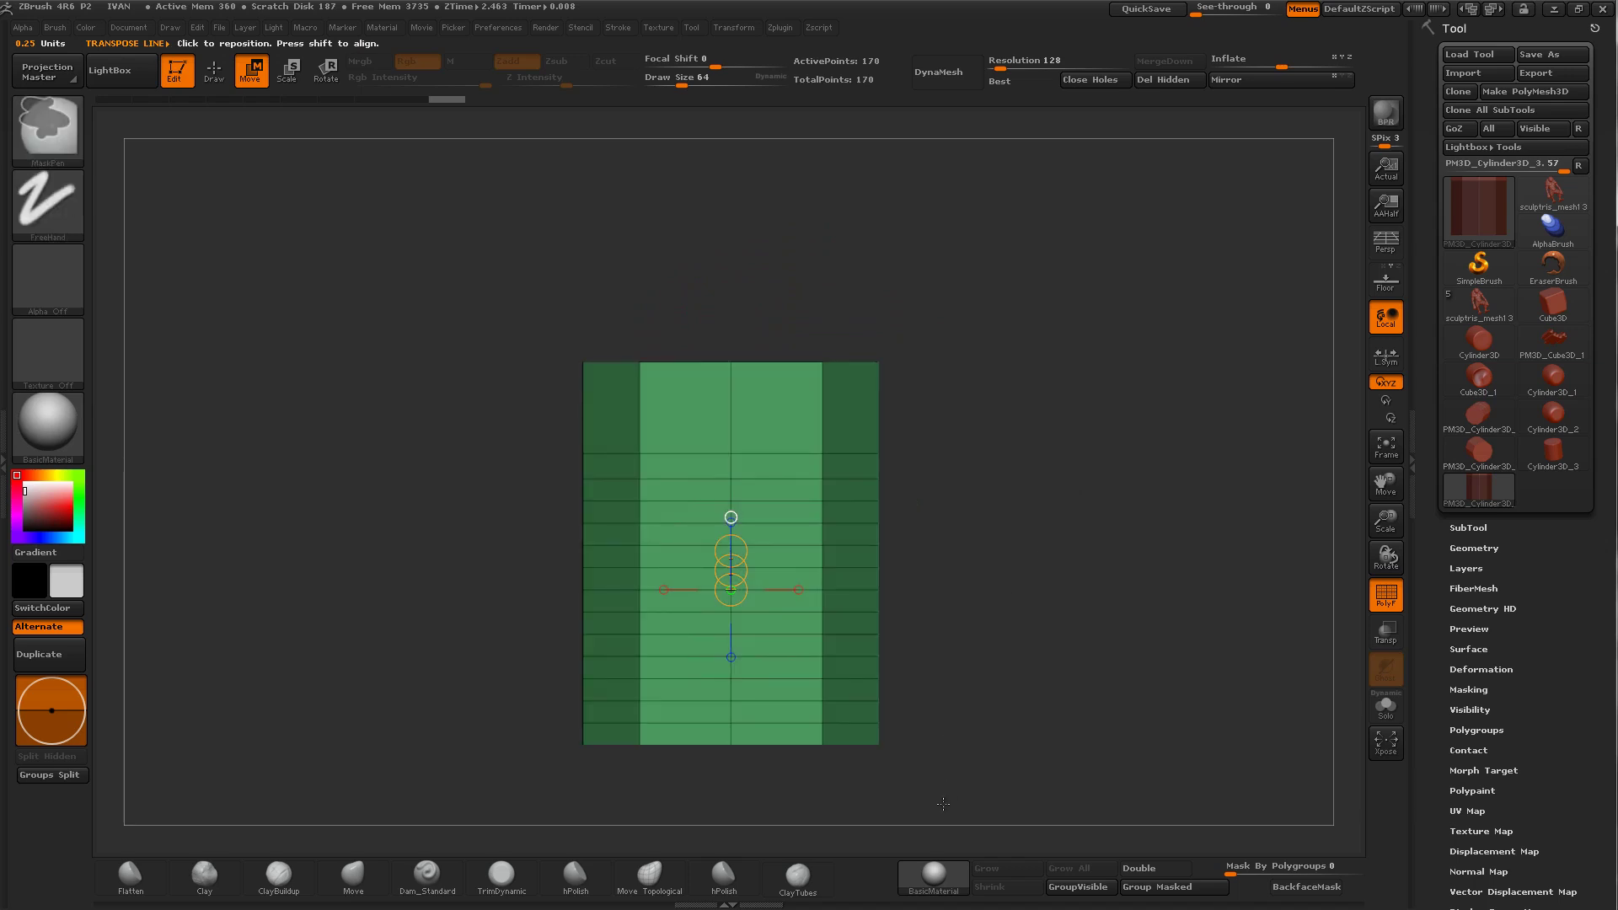
Step: Isolate the bottom row with an inverted mask, pull it downward, and return to front view
left_click_drag(943, 804, 534, 723, "ctrl")
left_click(984, 567, "ctrl")
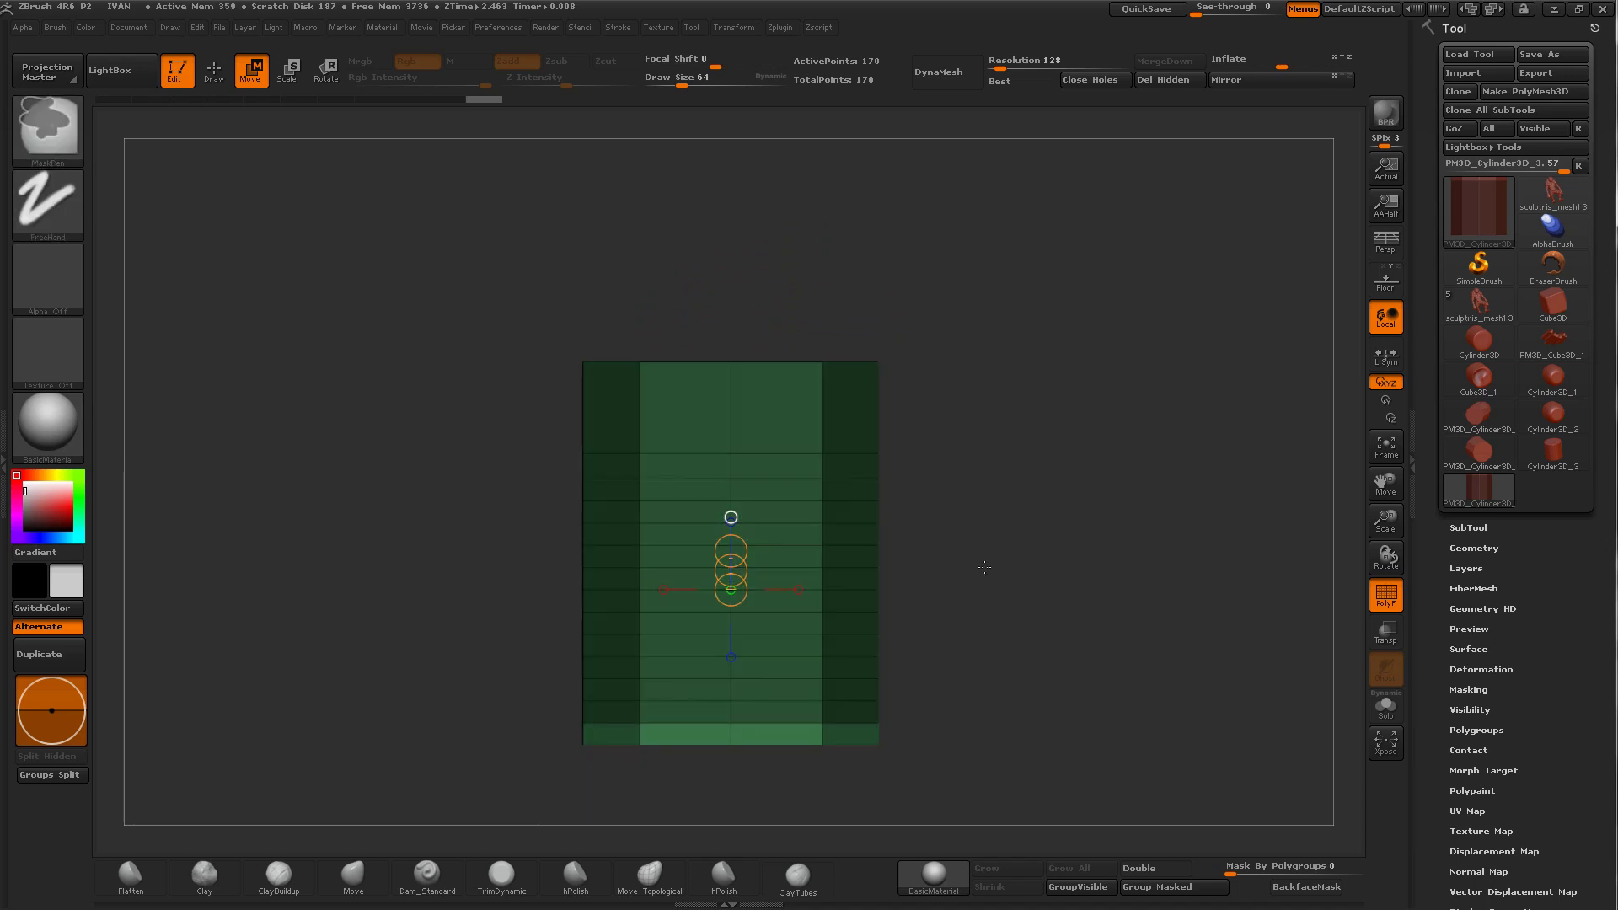
left_click_drag(730, 563, 739, 635)
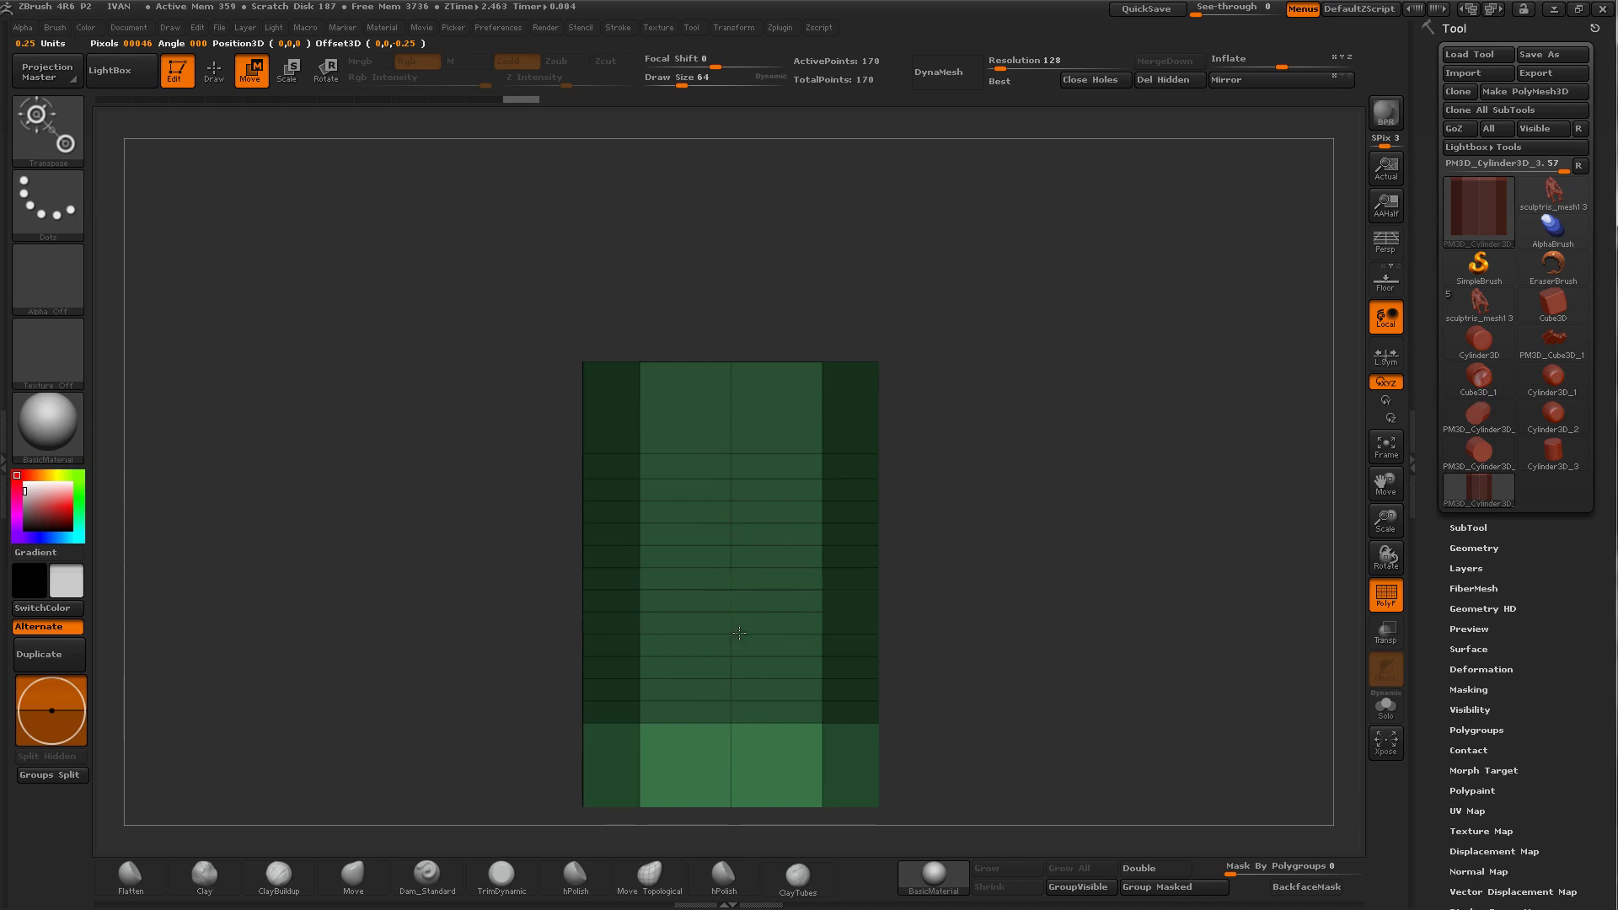
mouse_move(910, 497)
left_mouse_down()
mouse_move(933, 506)
mouse_move(965, 471)
left_mouse_up()
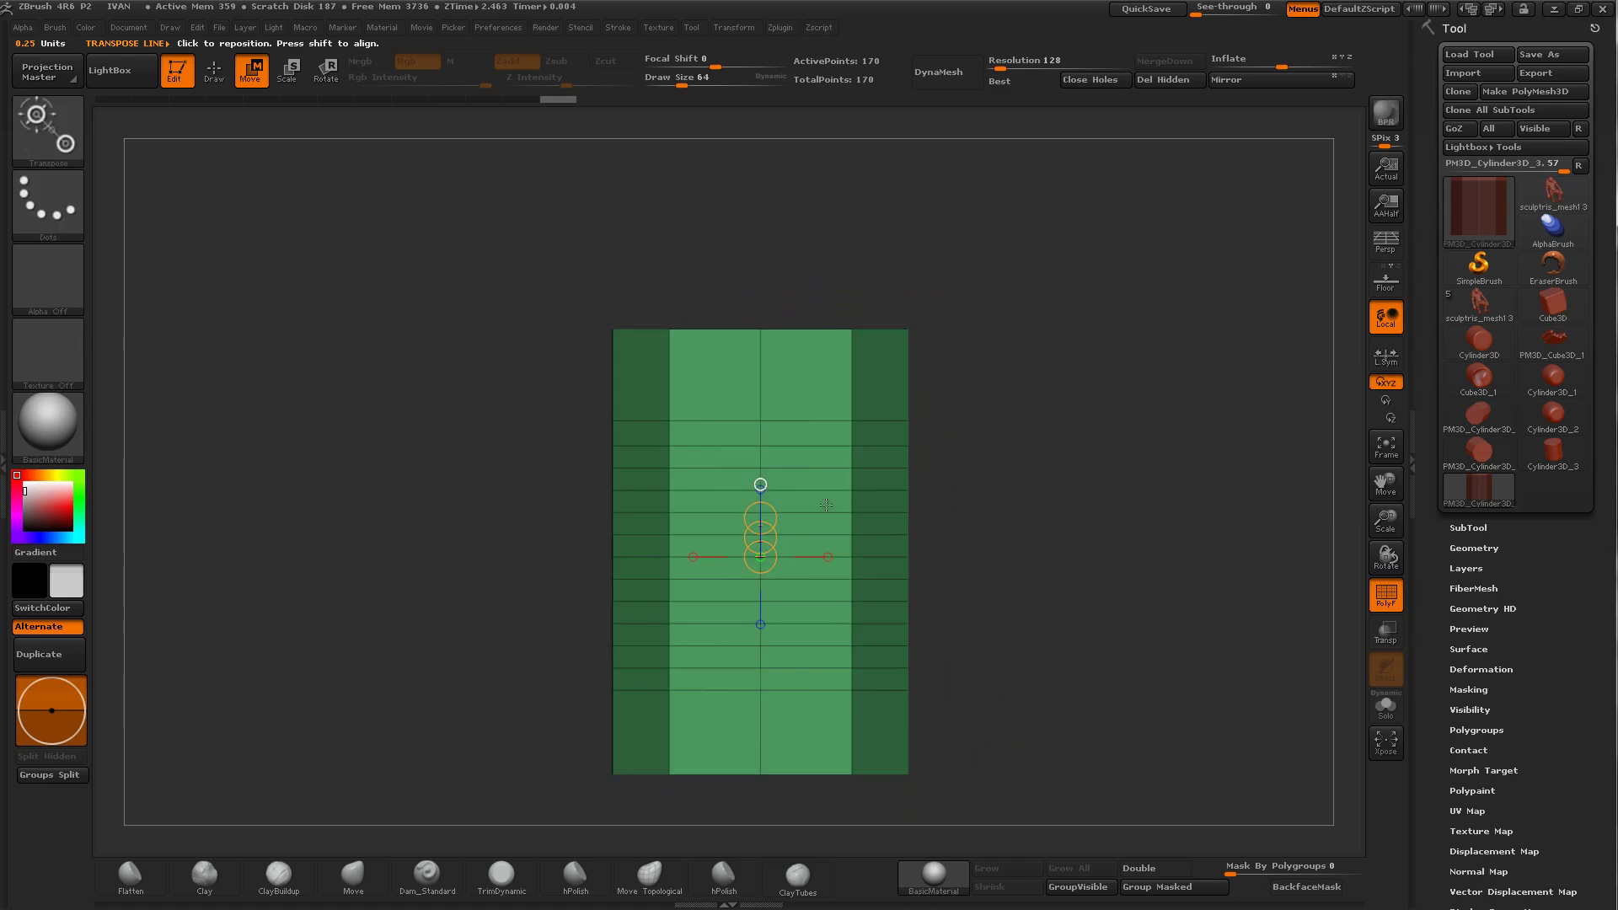
mouse_move(826, 504)
left_mouse_down()
mouse_move(762, 523)
mouse_move(801, 408)
left_mouse_up()
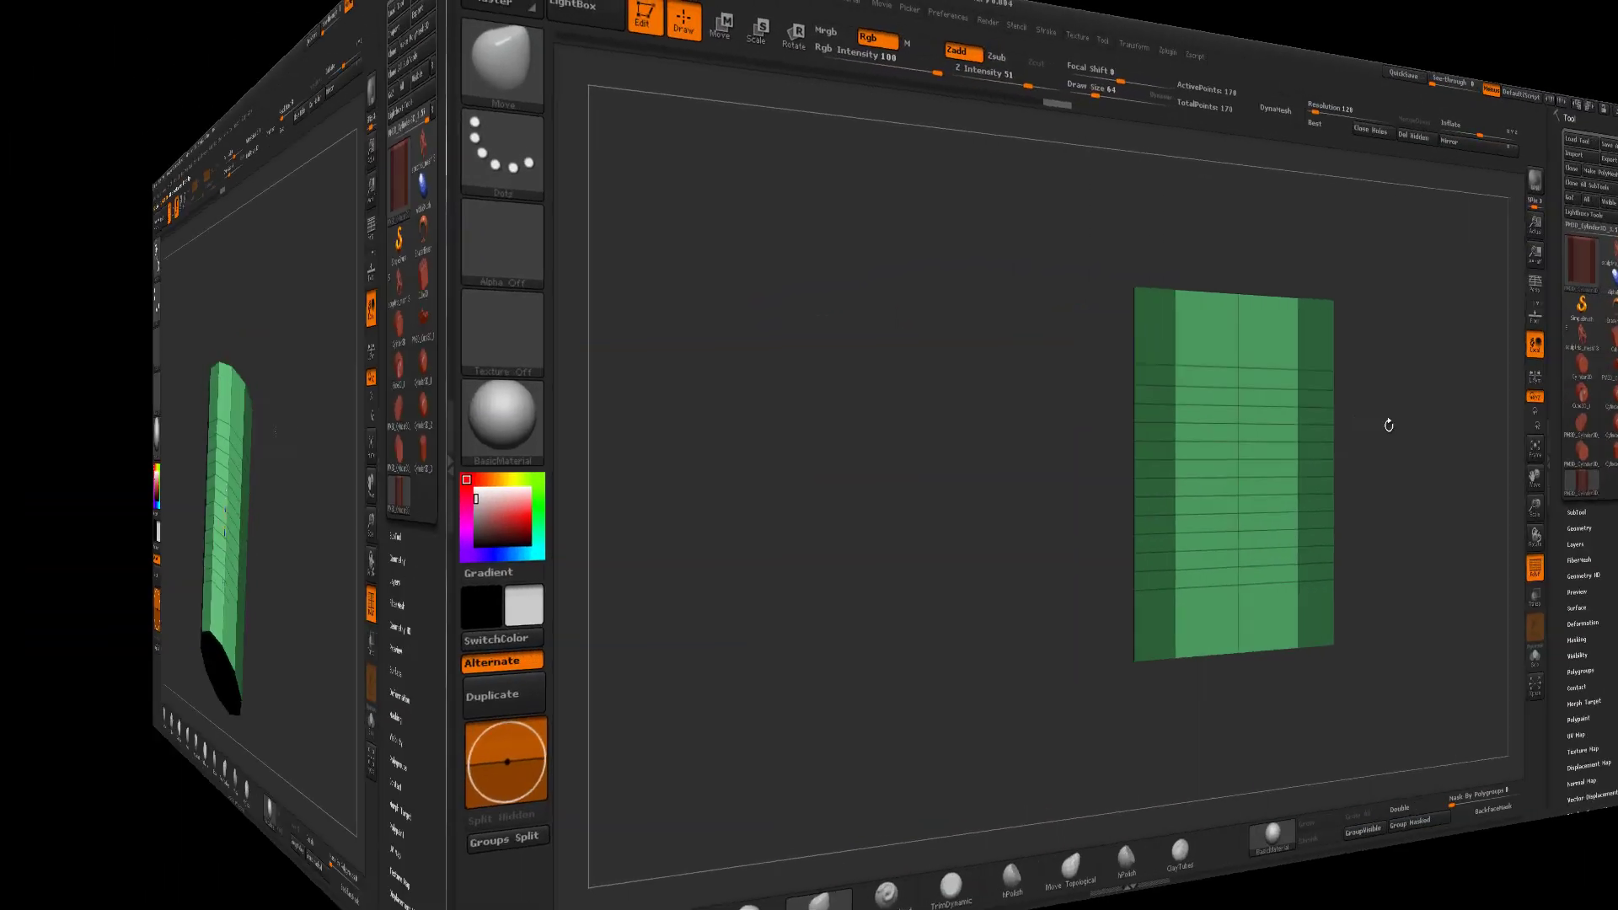
mouse_move(1387, 518)
left_mouse_down()
mouse_move(1405, 588)
mouse_move(1149, 531)
mouse_move(1076, 480)
mouse_move(1093, 514)
mouse_move(1066, 506)
left_mouse_up()
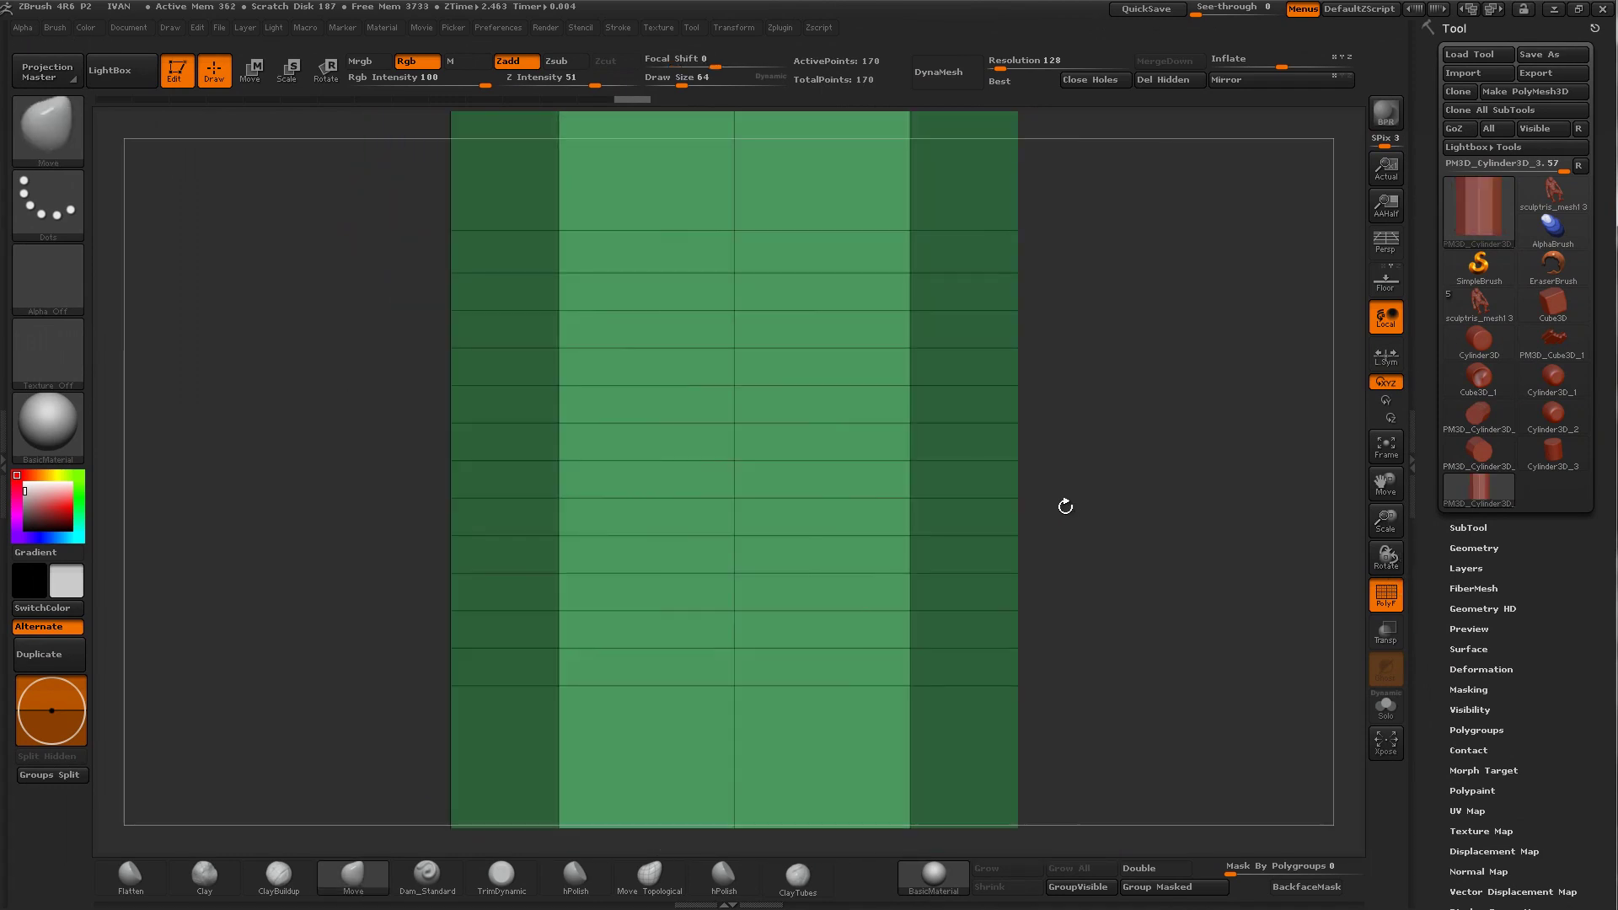
Step: Zoom out on the can, expand Tool > Polygroups, and switch to rectangle selection
left_click_drag(1379, 520, 1366, 504)
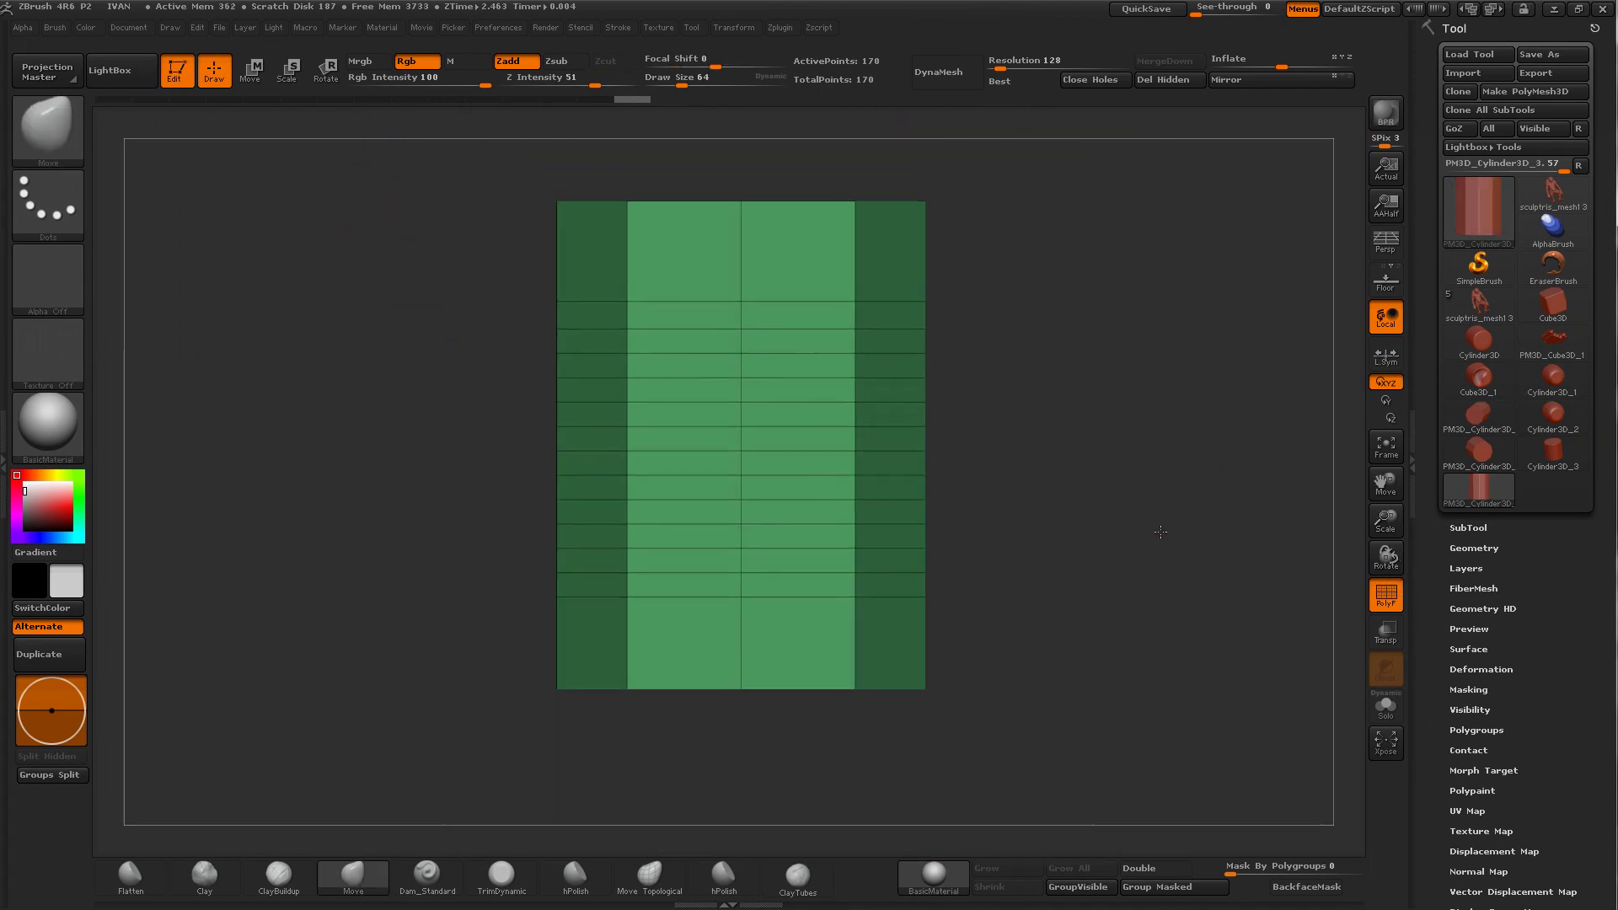
mouse_move(1180, 461)
left_mouse_down()
mouse_move(1133, 505)
mouse_move(765, 459)
left_mouse_up()
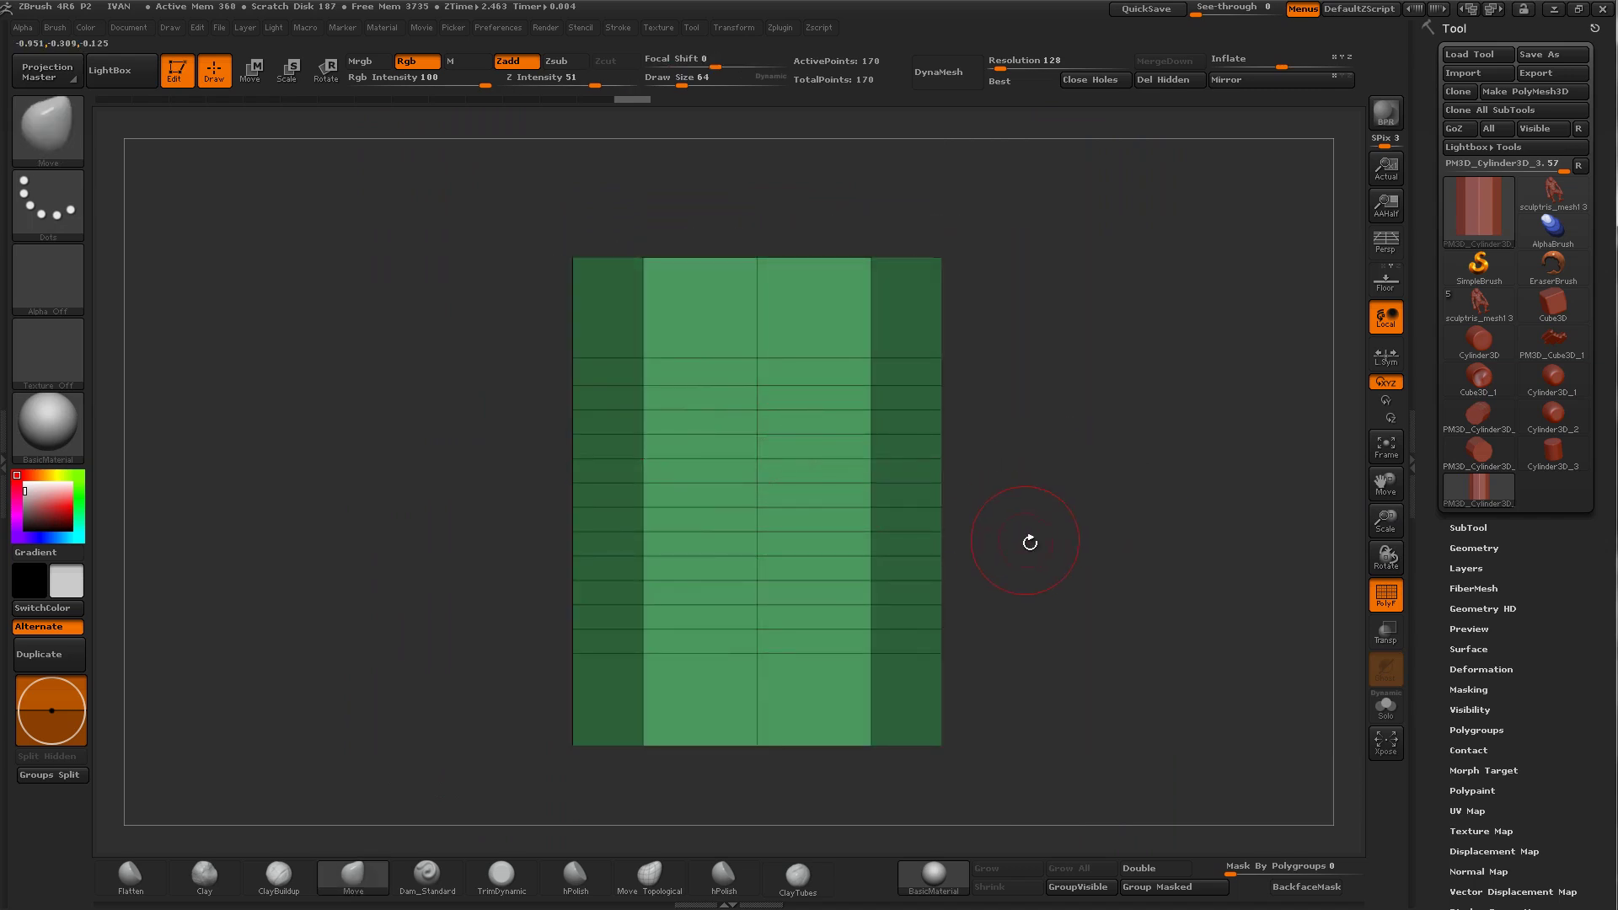
scroll(1504, 590, "down", 5)
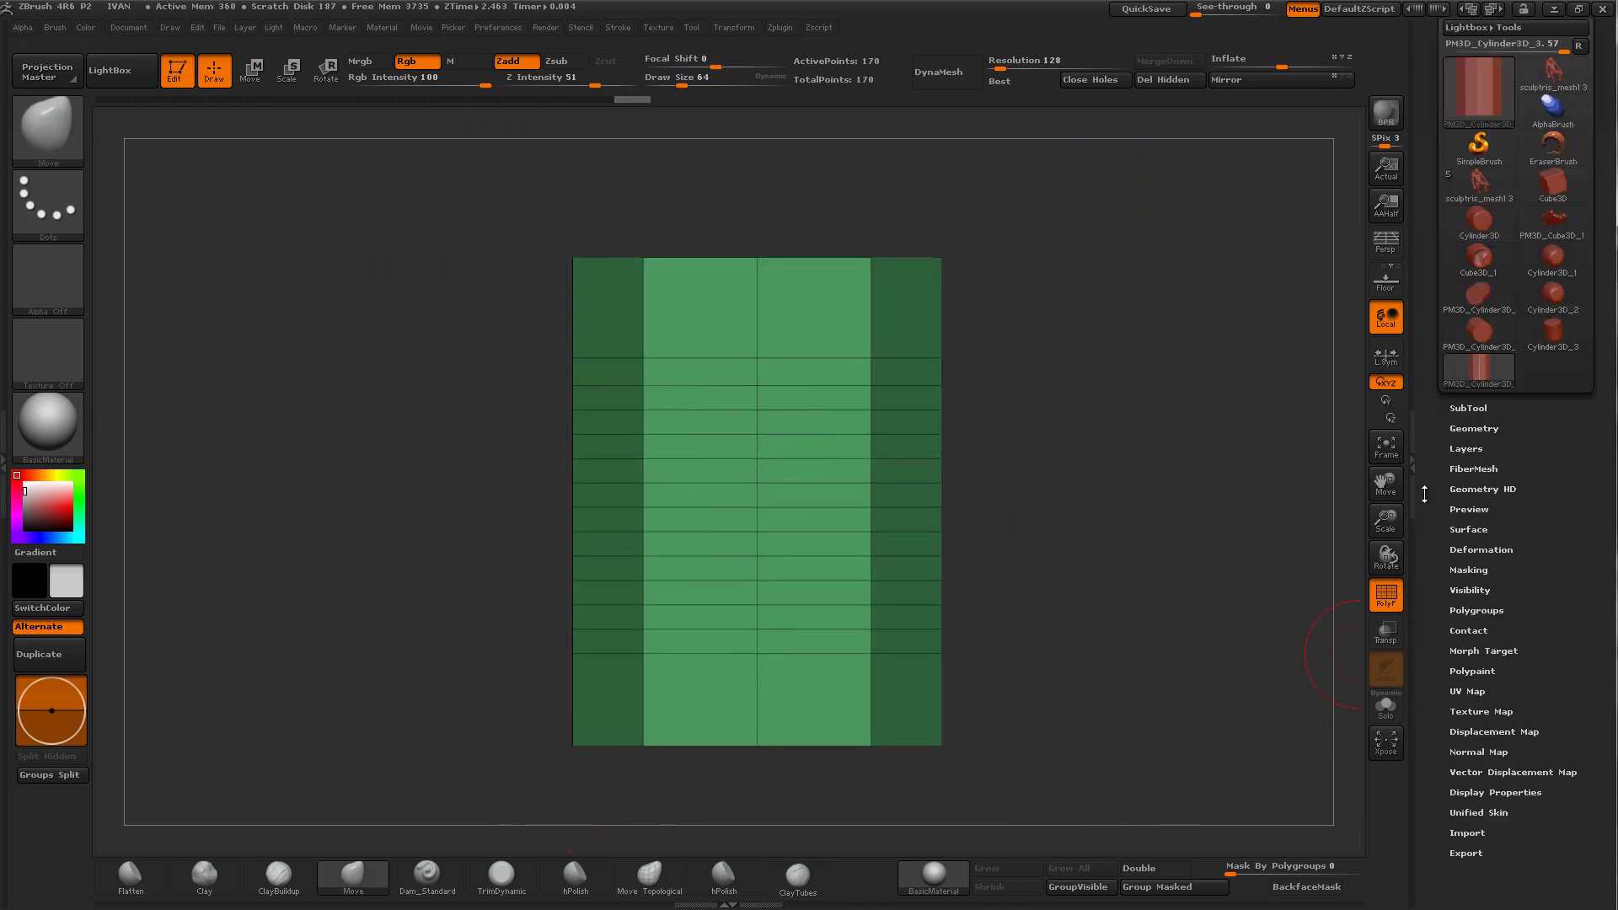
left_click(1461, 517)
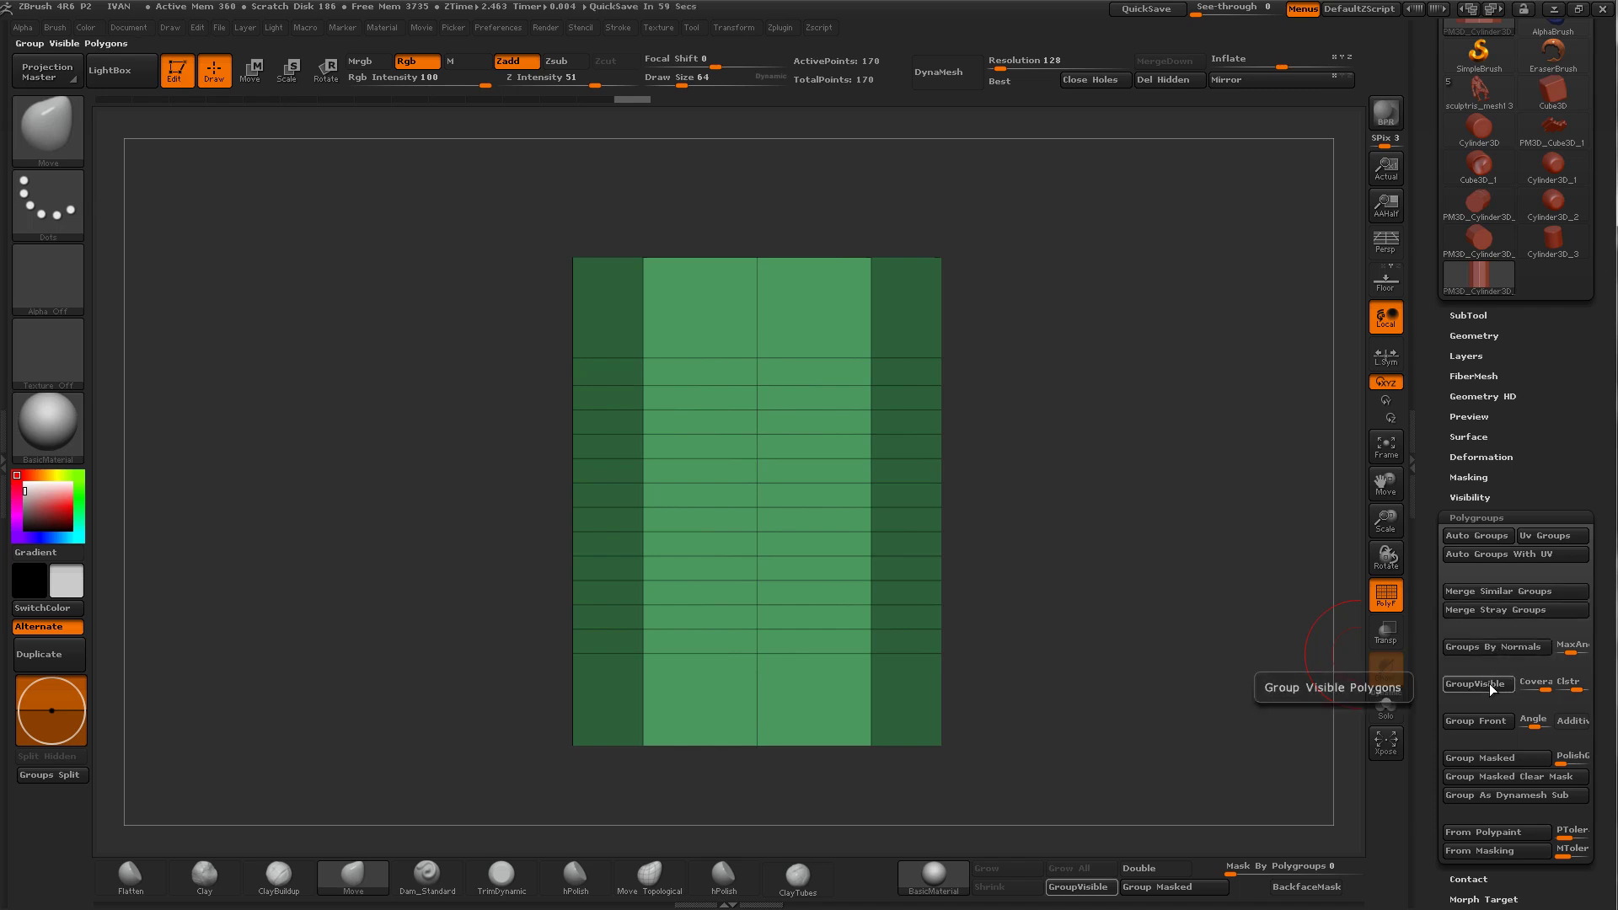
mouse_move(1141, 495)
left_mouse_down()
mouse_move(1243, 549)
mouse_move(1275, 838)
left_mouse_up()
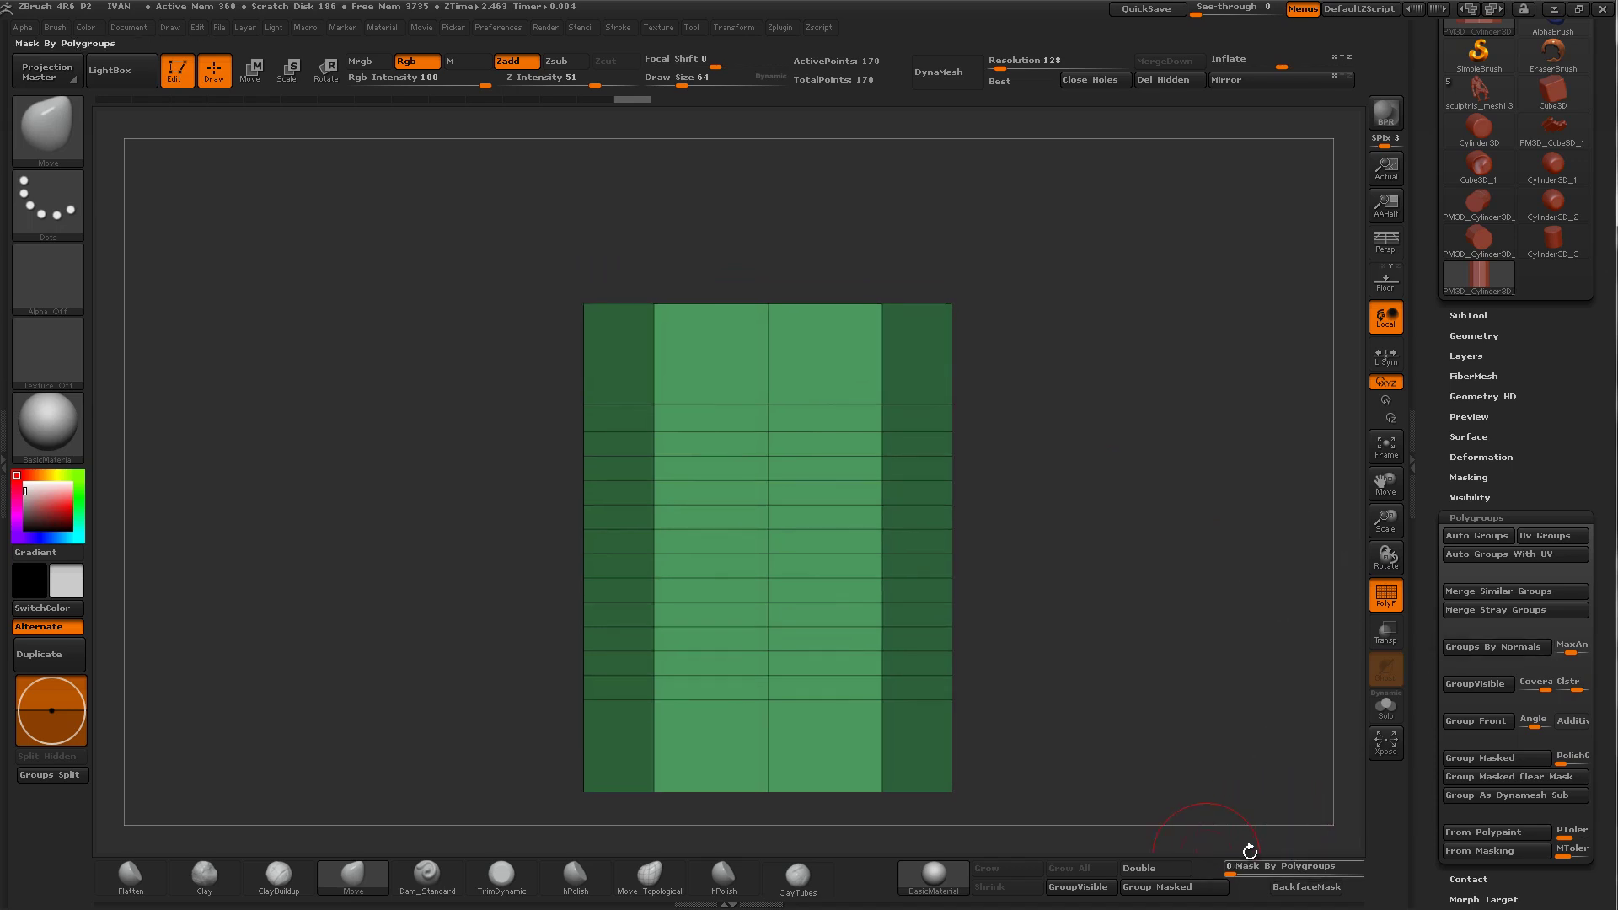
key("space")
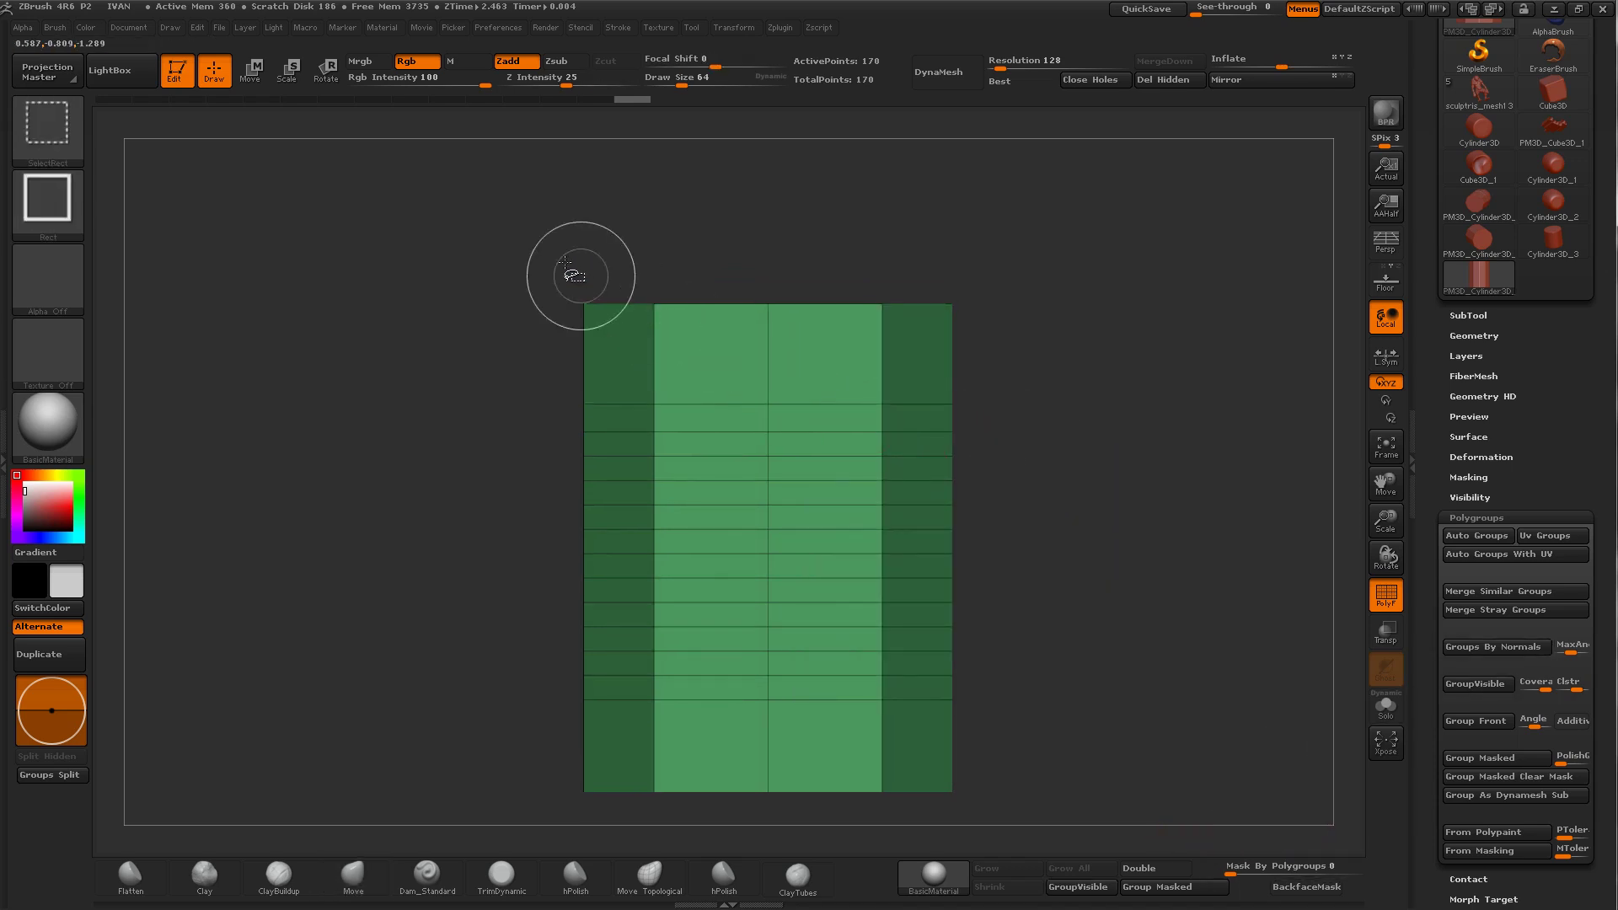
Step: Hide the top, bottom and several bands of rows, then group the visible rows
left_click_drag(572, 258, 1055, 363, "ctrl+shift")
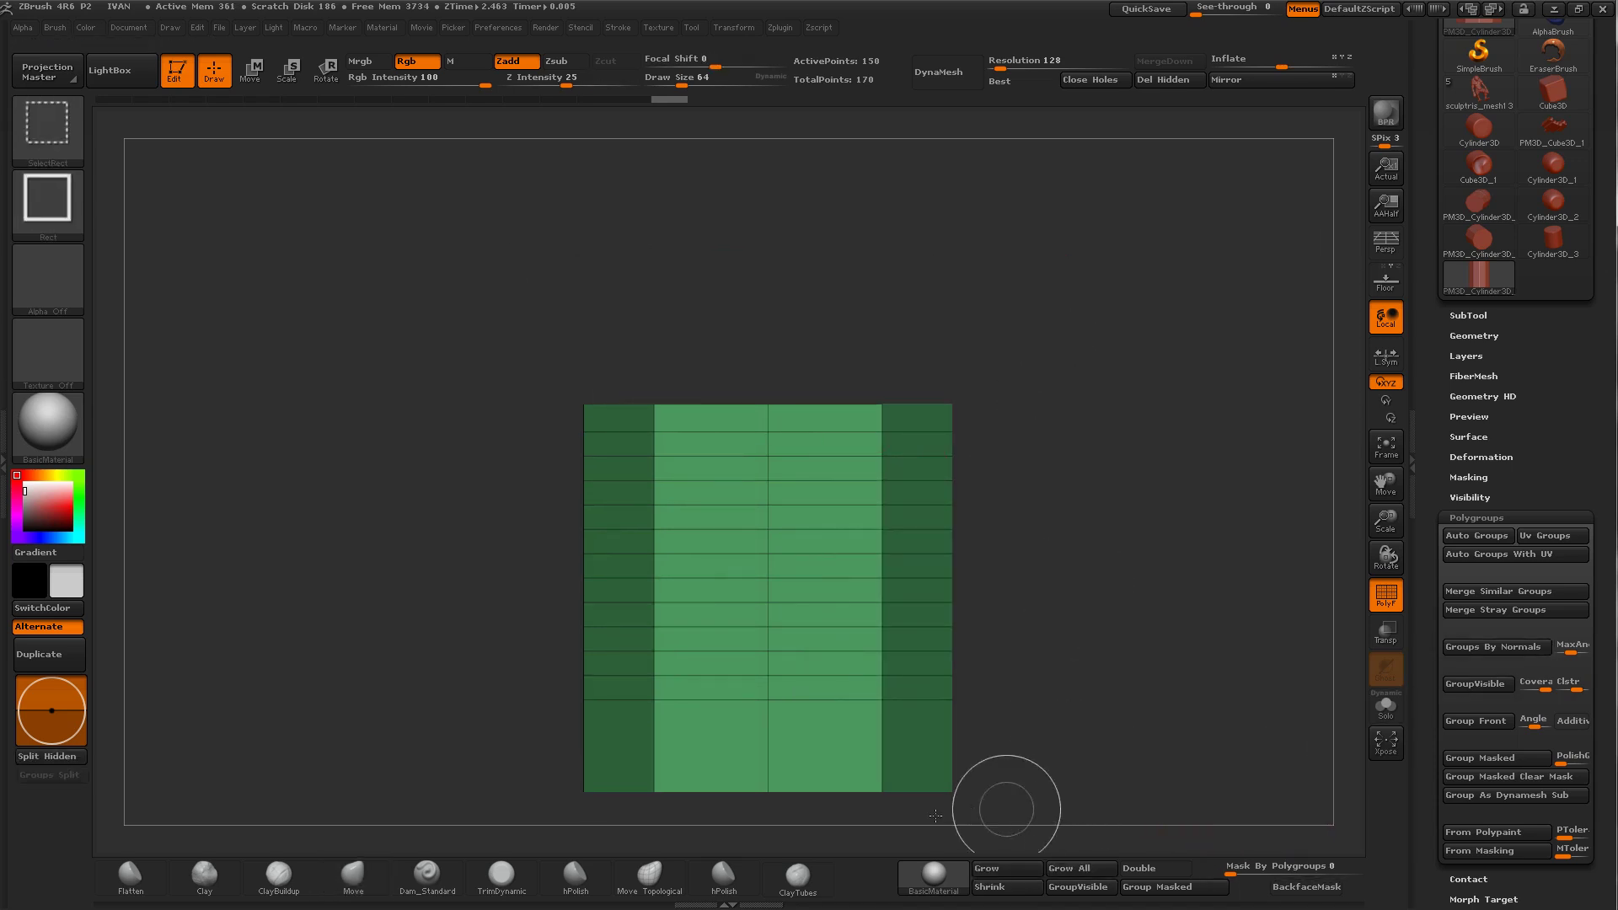
left_click_drag(988, 815, 513, 749, "ctrl+alt+shift")
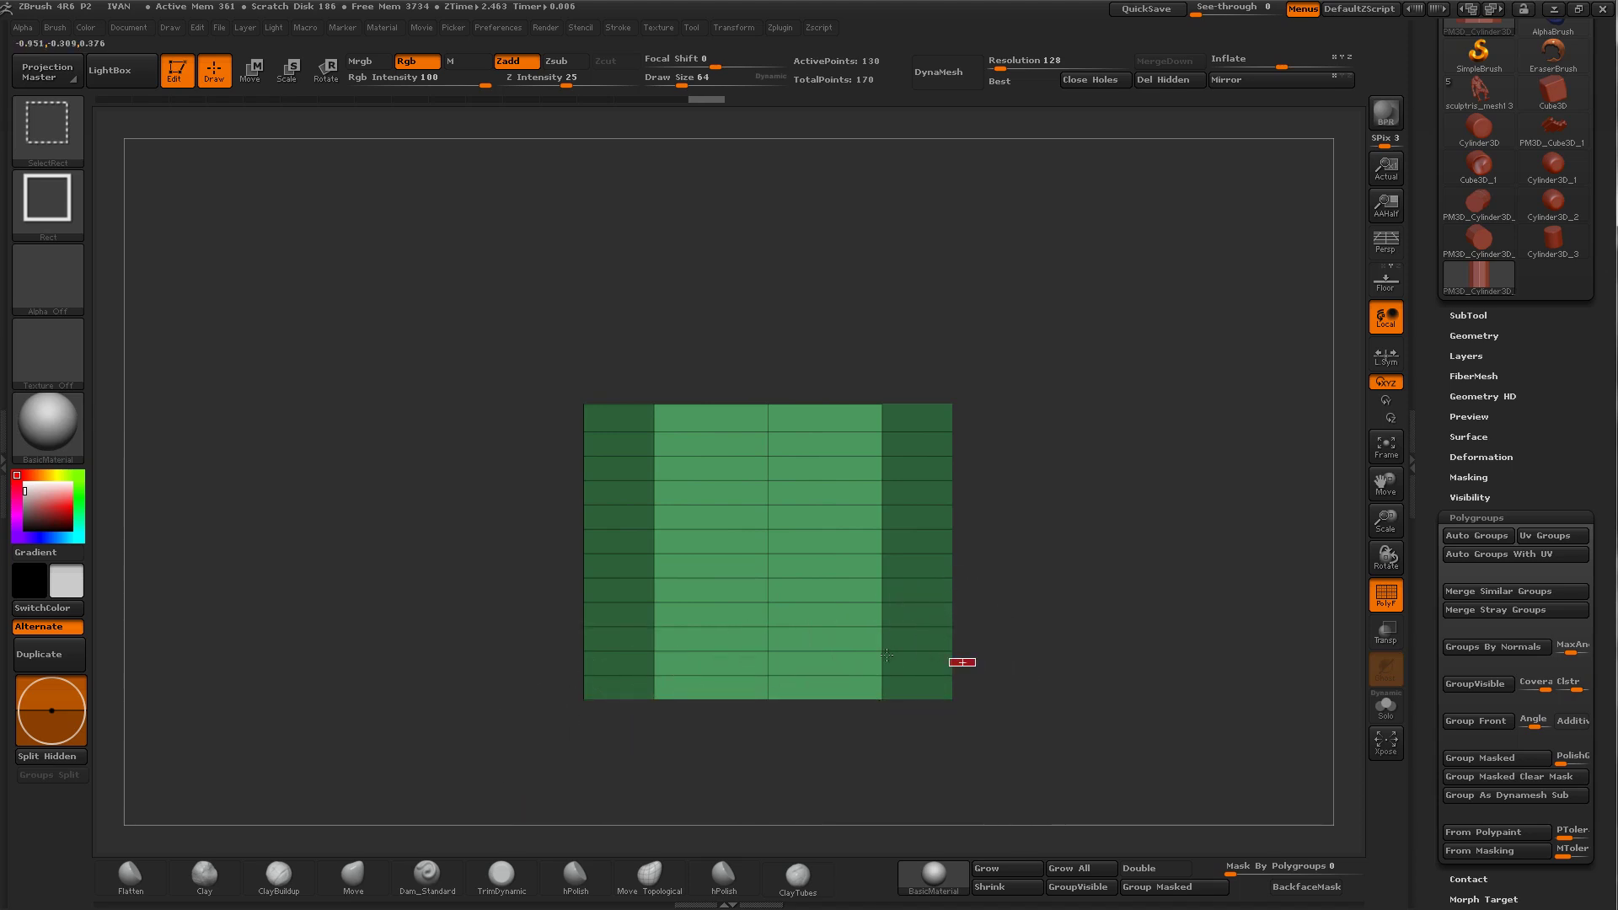
left_click_drag(887, 655, 524, 666, "ctrl+alt+shift")
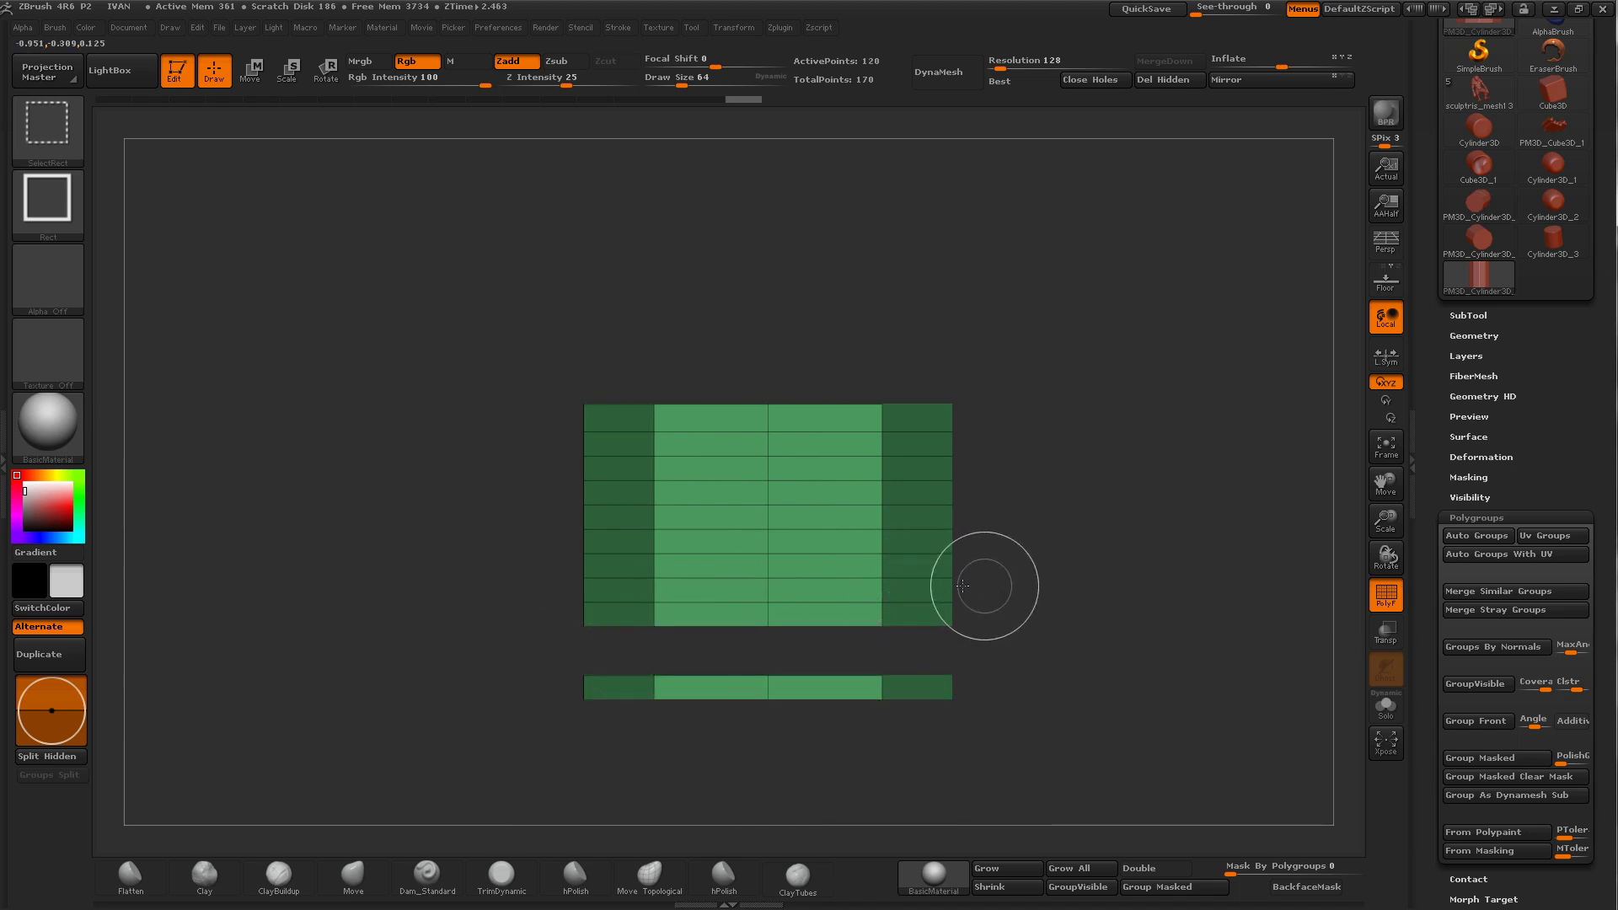
left_click_drag(542, 574, 538, 576, "ctrl+alt+shift")
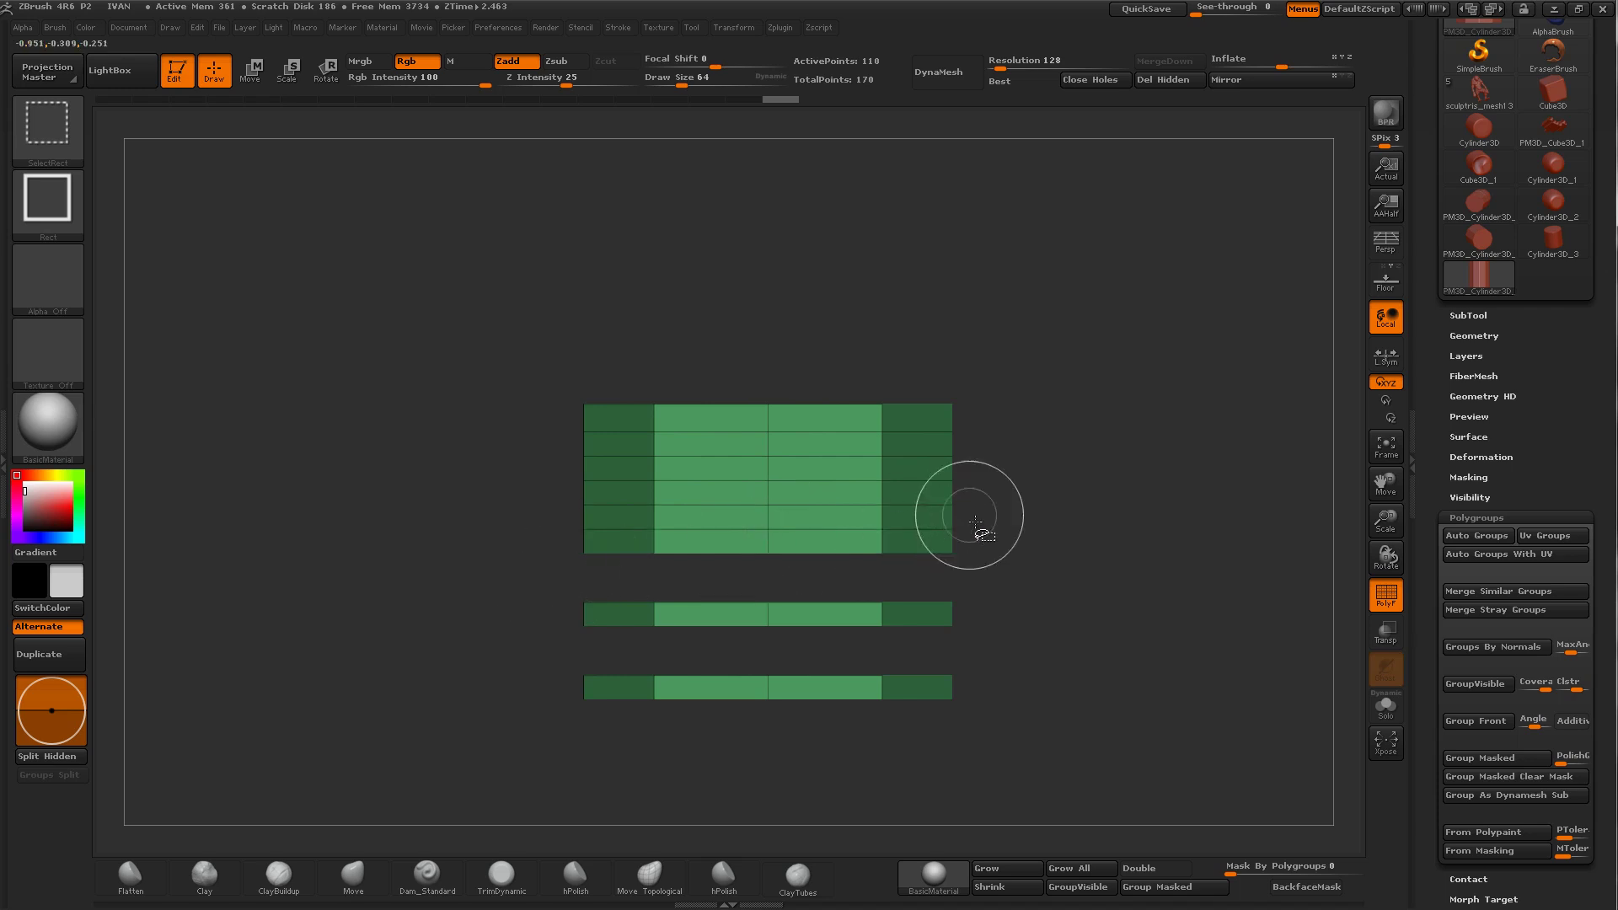
left_click_drag(659, 503, 524, 504, "ctrl+alt+shift")
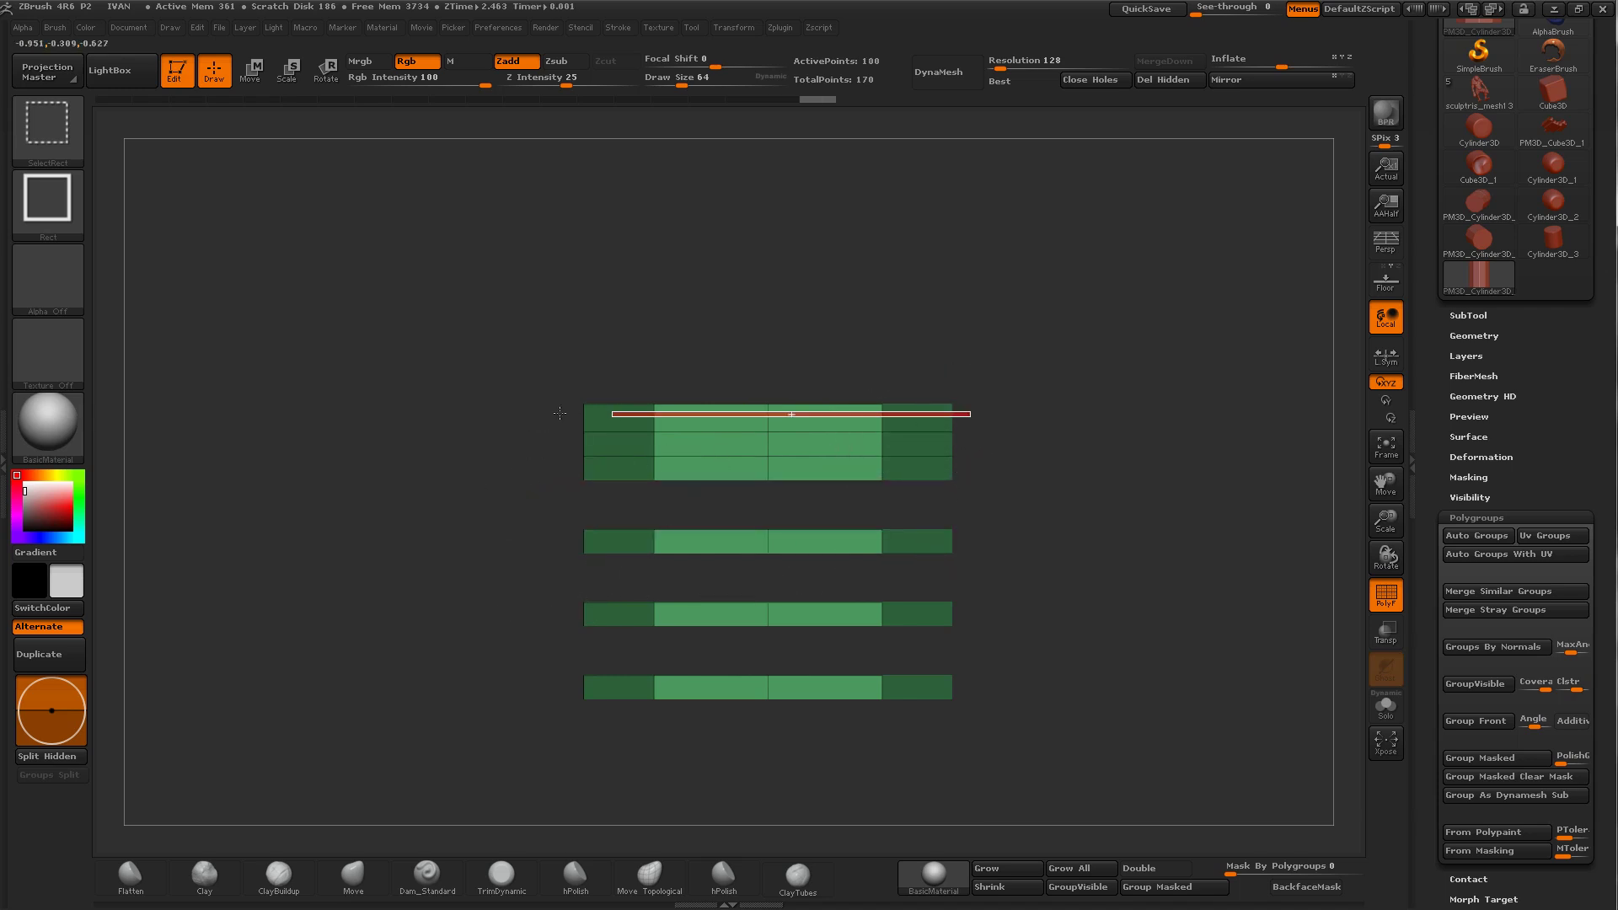
left_click_drag(560, 413, 462, 390, "ctrl+alt+shift")
left_click(1483, 686)
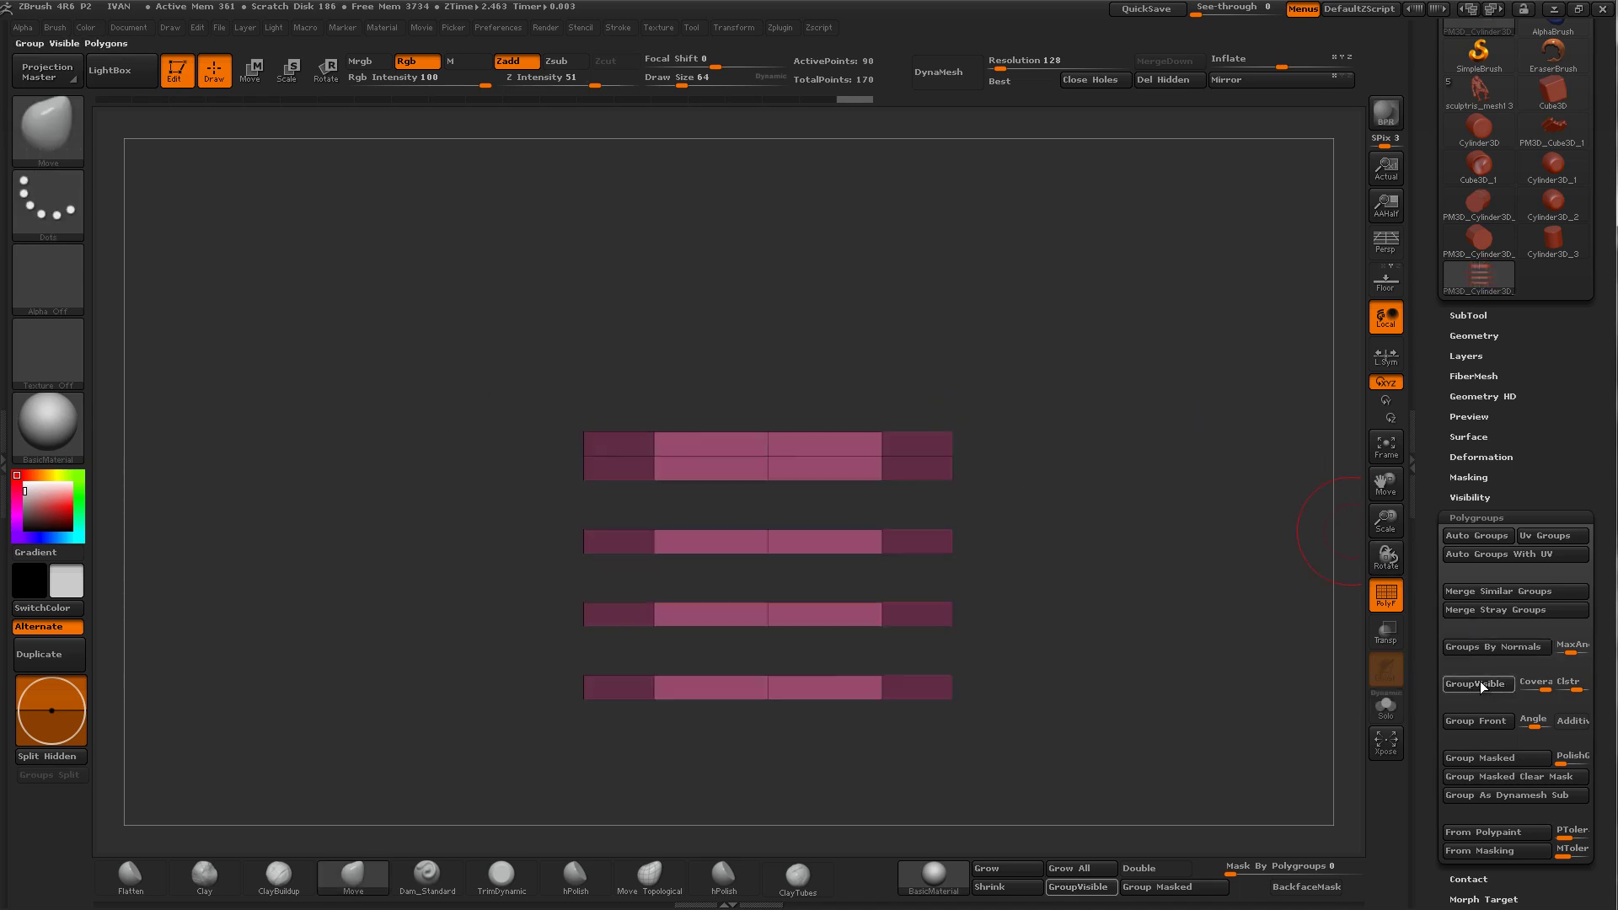
Step: Unhide all, isolate the green polygroup, hide its upper rows, and group the remaining strip
left_click(1192, 585, "ctrl+shift")
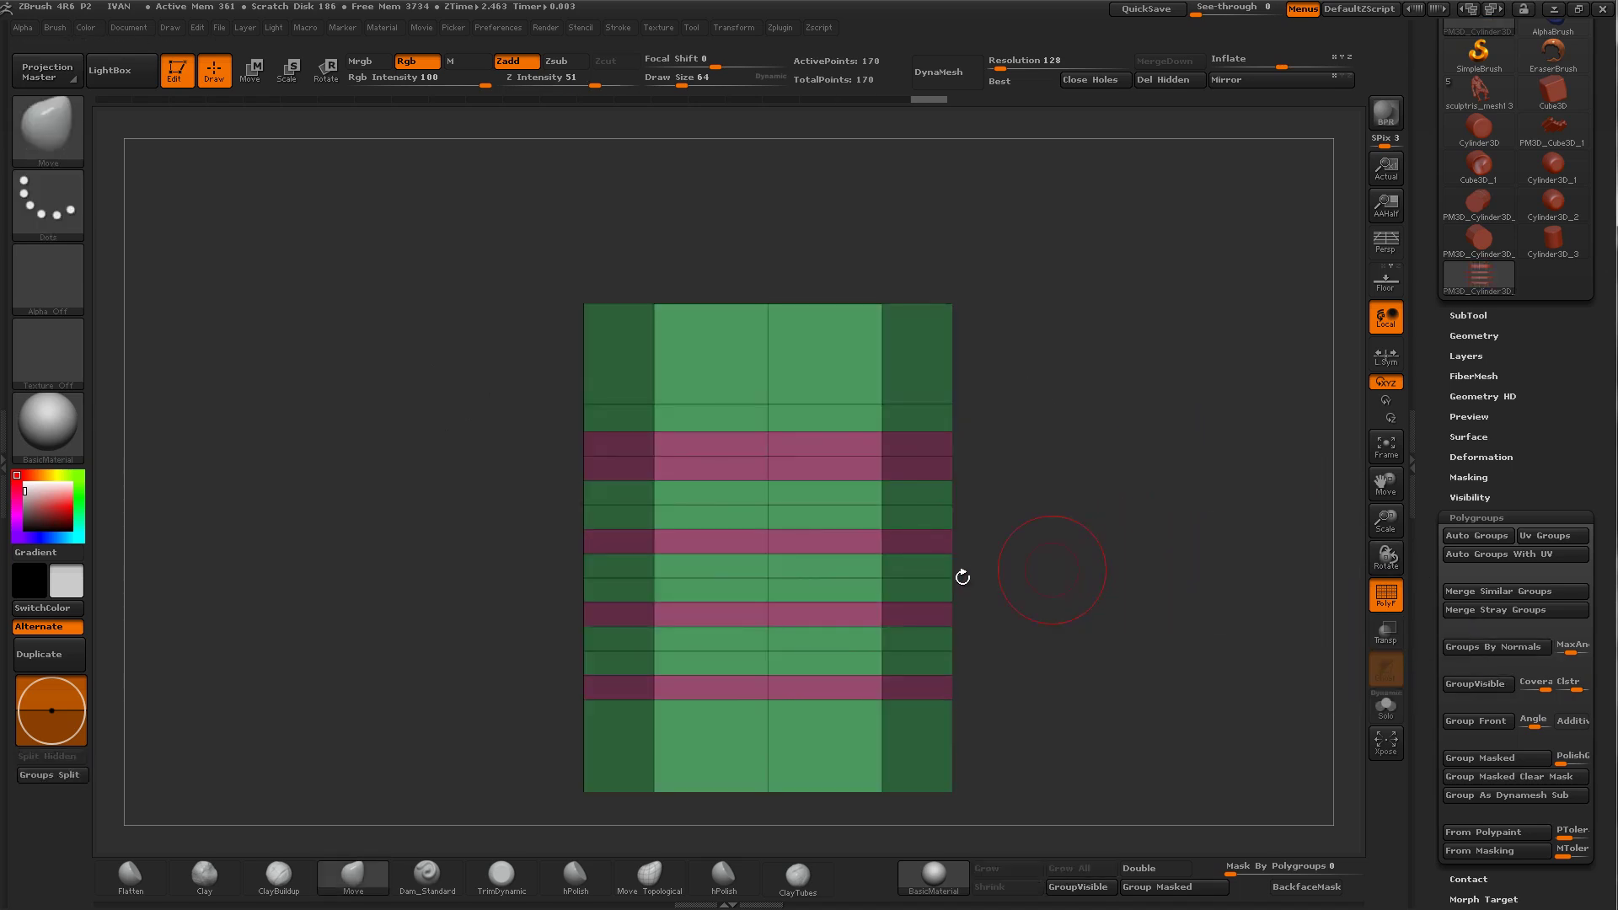
key("ctrl+shift")
left_click(894, 788, "ctrl+shift")
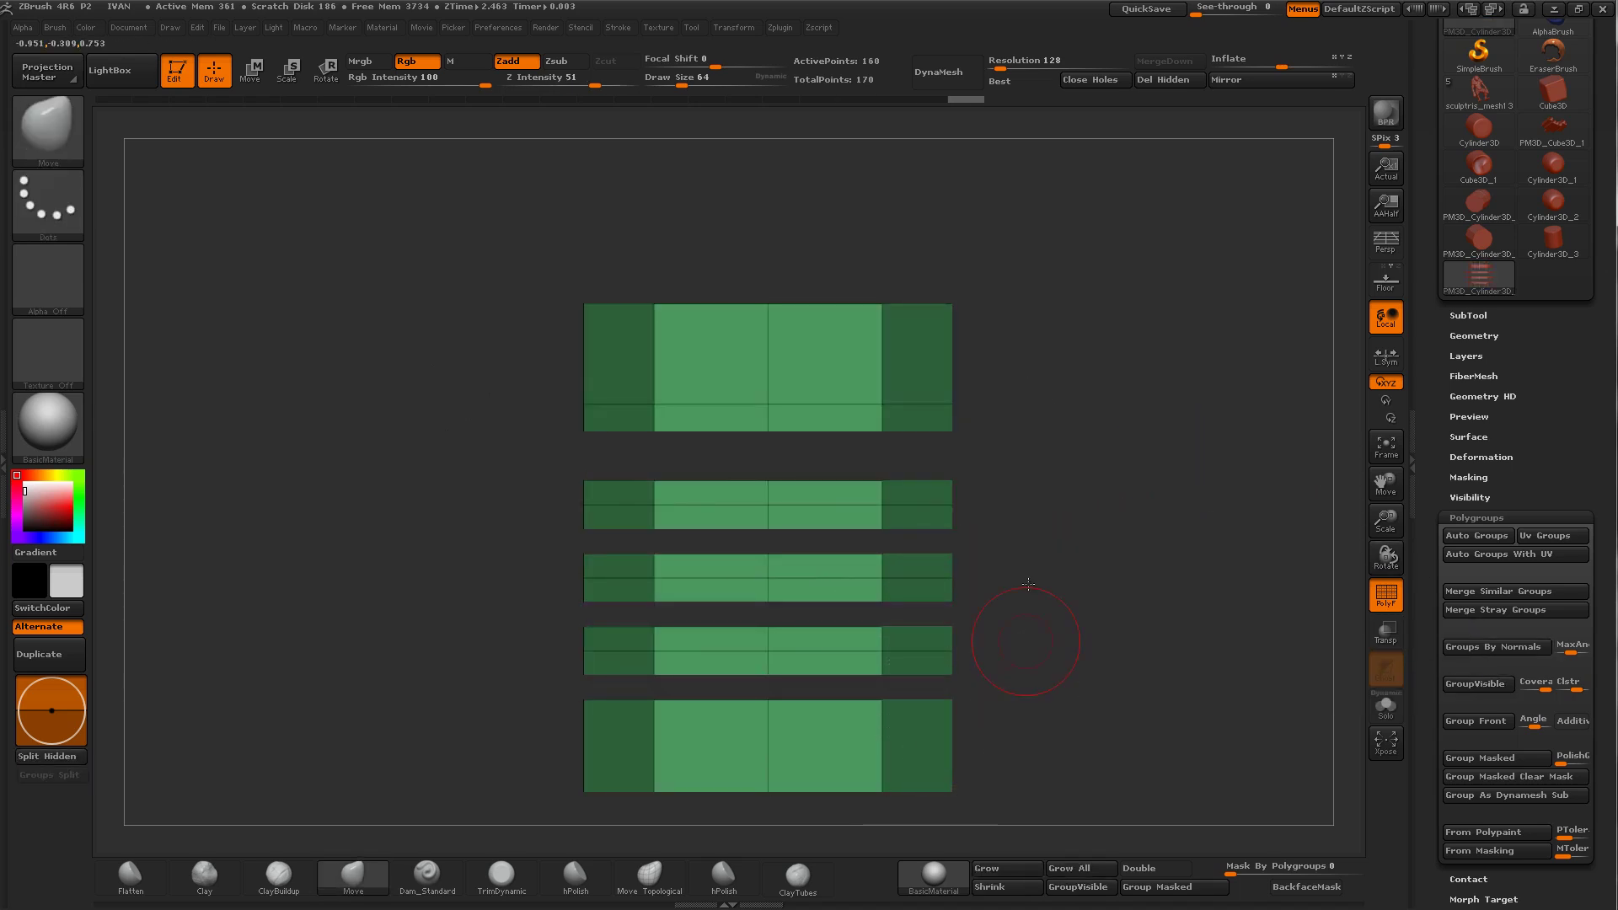
mouse_move(1030, 810)
left_mouse_down("alt")
mouse_move(1037, 693)
mouse_move(786, 741)
mouse_move(509, 566)
left_mouse_up("alt")
left_click_drag(1062, 285, 563, 187, "ctrl+alt+shift")
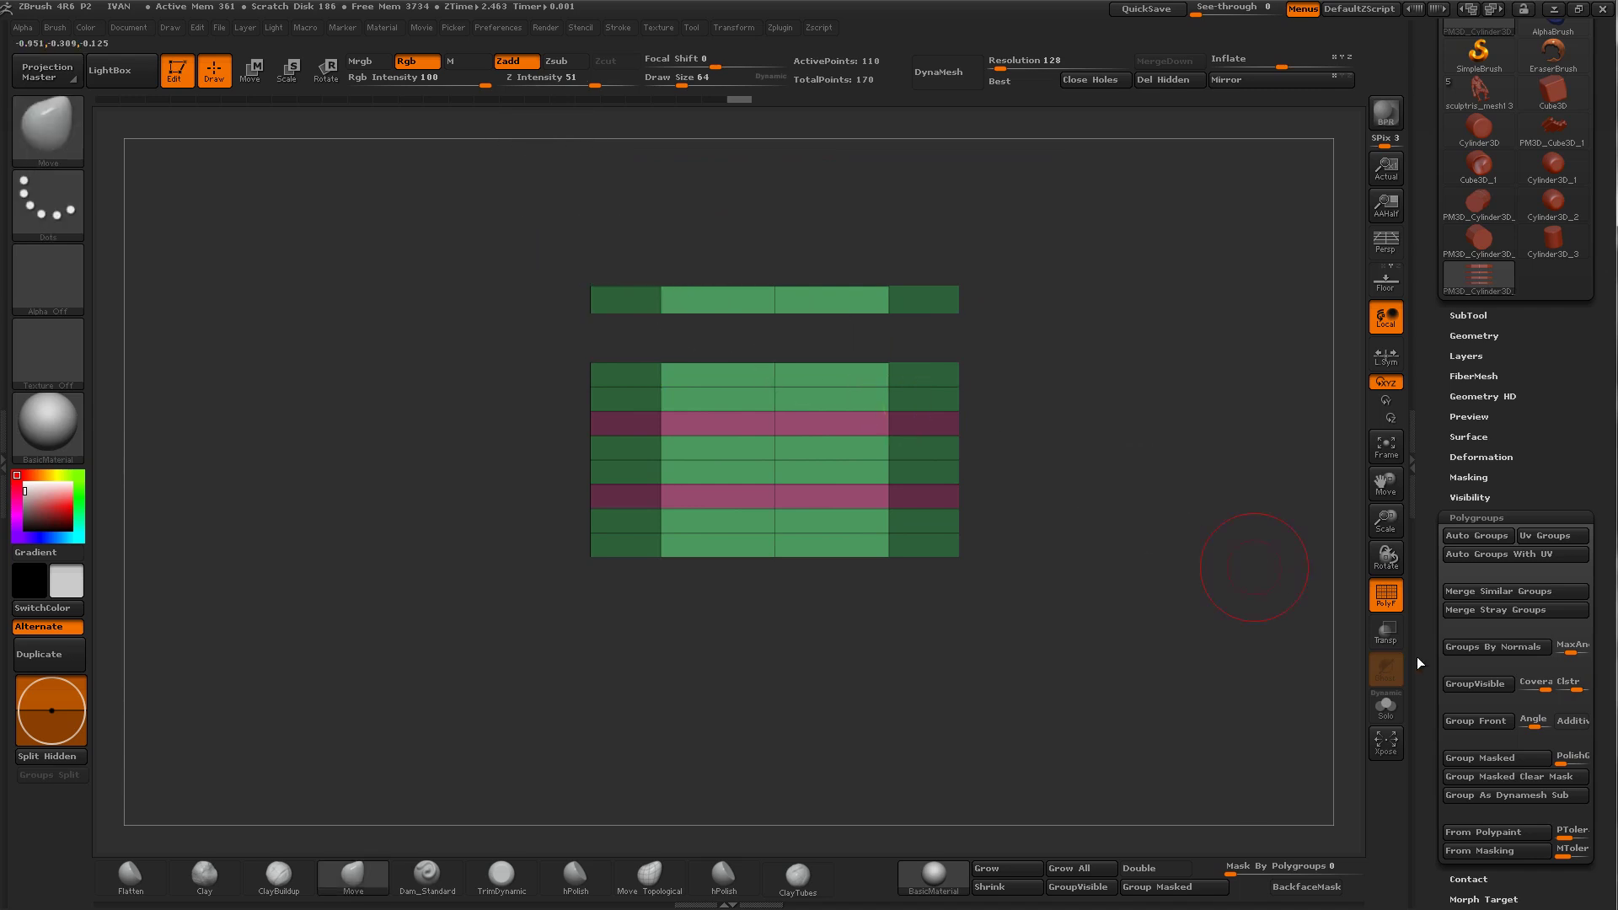
left_click(1473, 685)
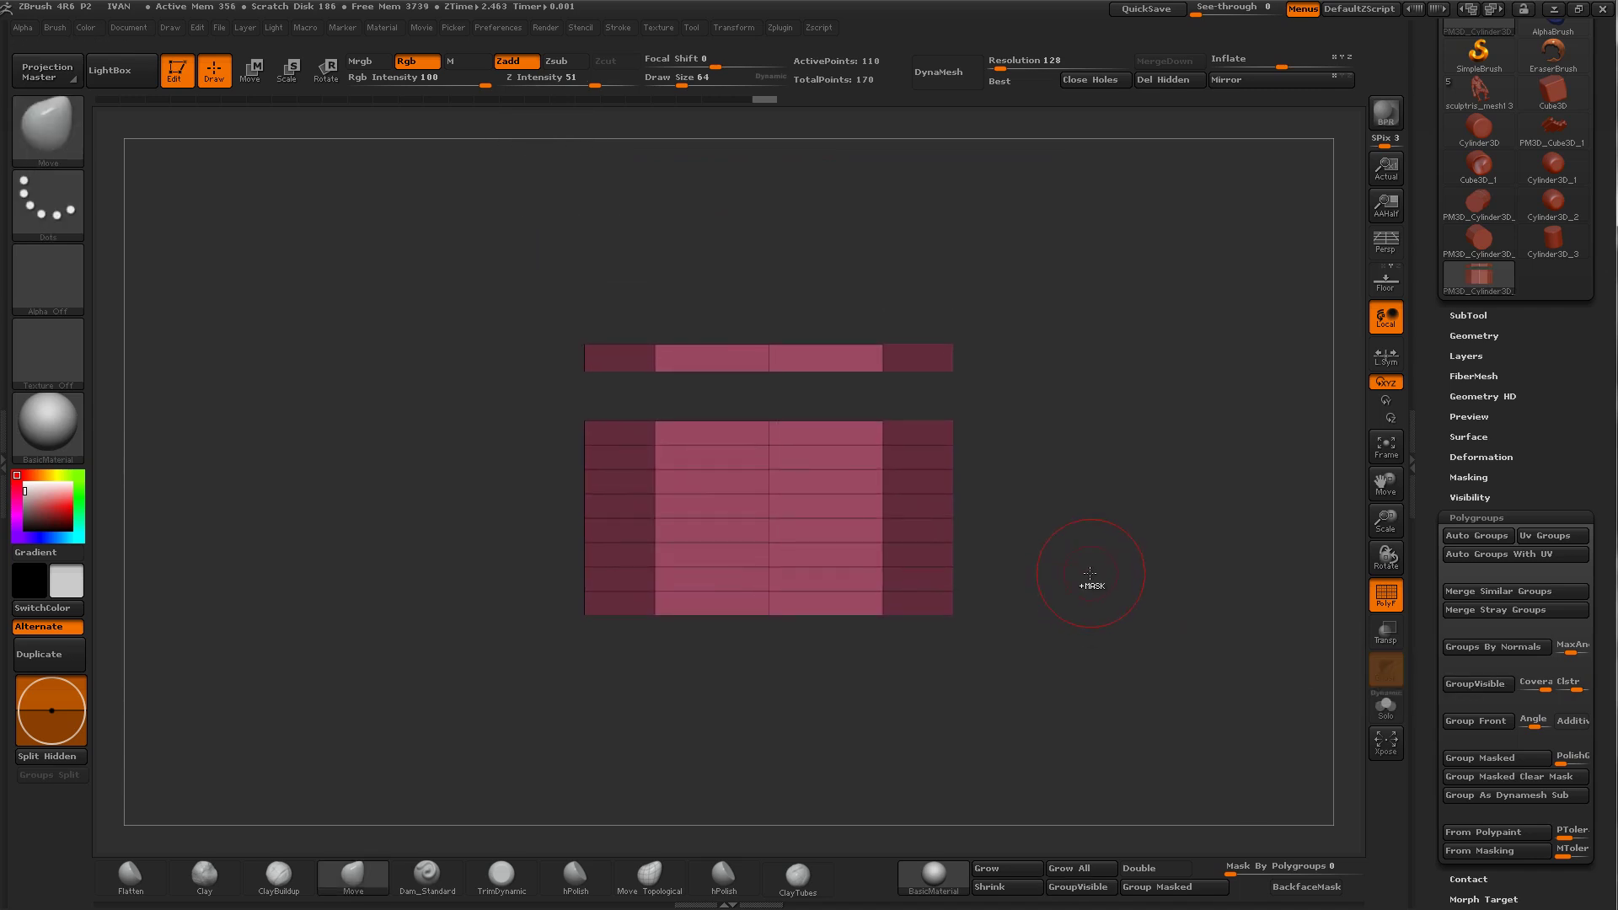
Step: Undo that grouping and test hiding the pink strips and parts of the top block
key("ctrl+z")
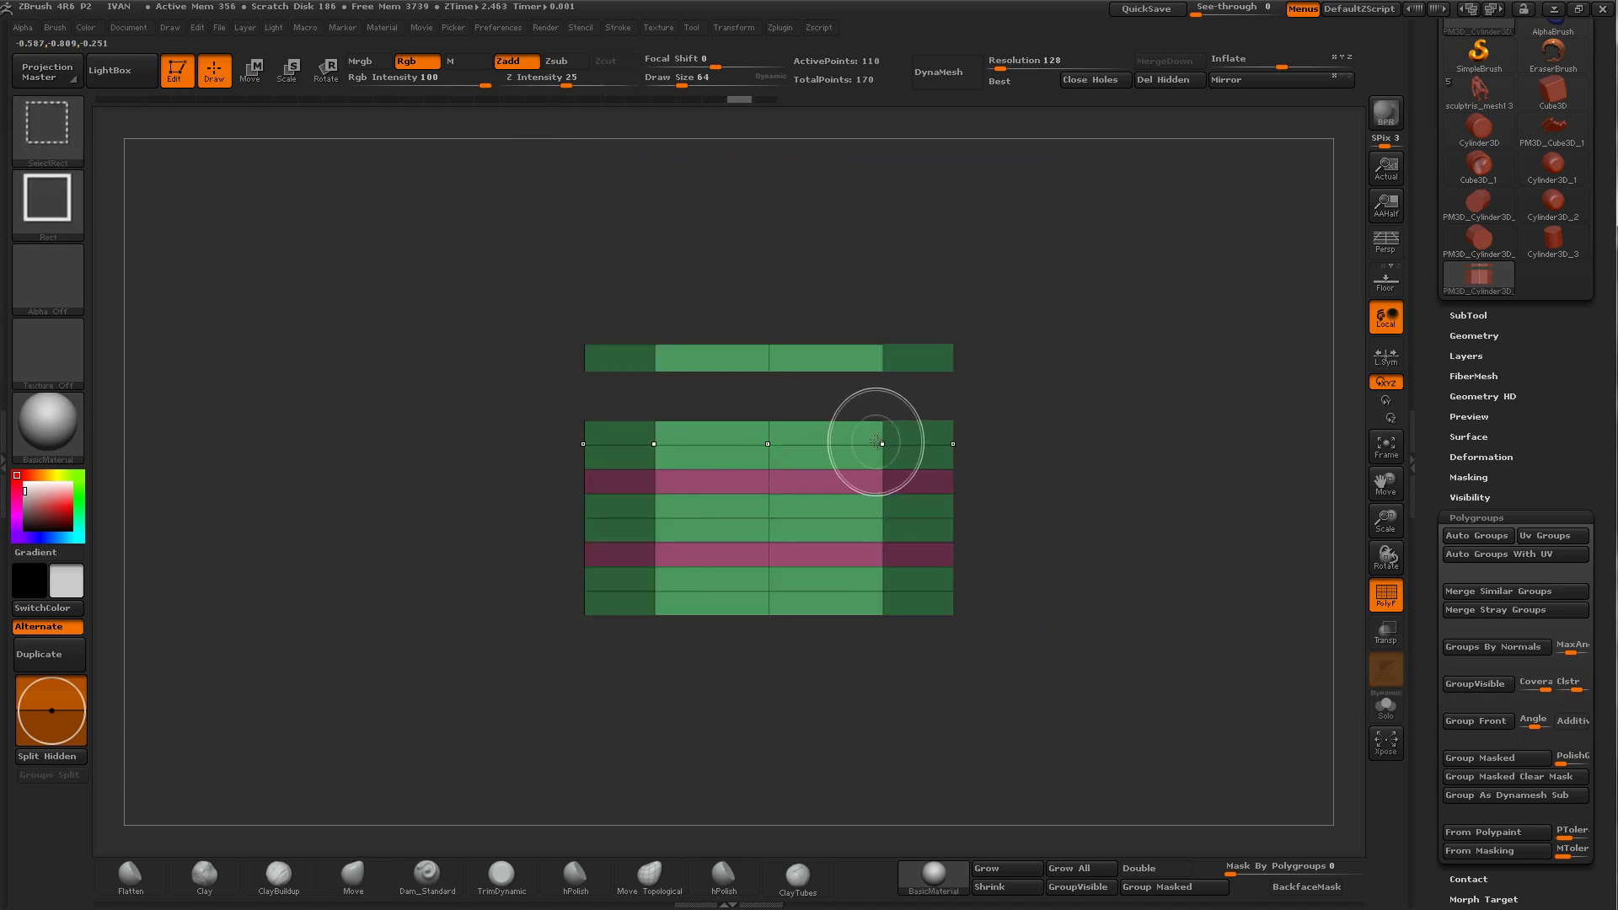
left_click(877, 480, "ctrl+shift")
left_click(1033, 465, "ctrl+shift")
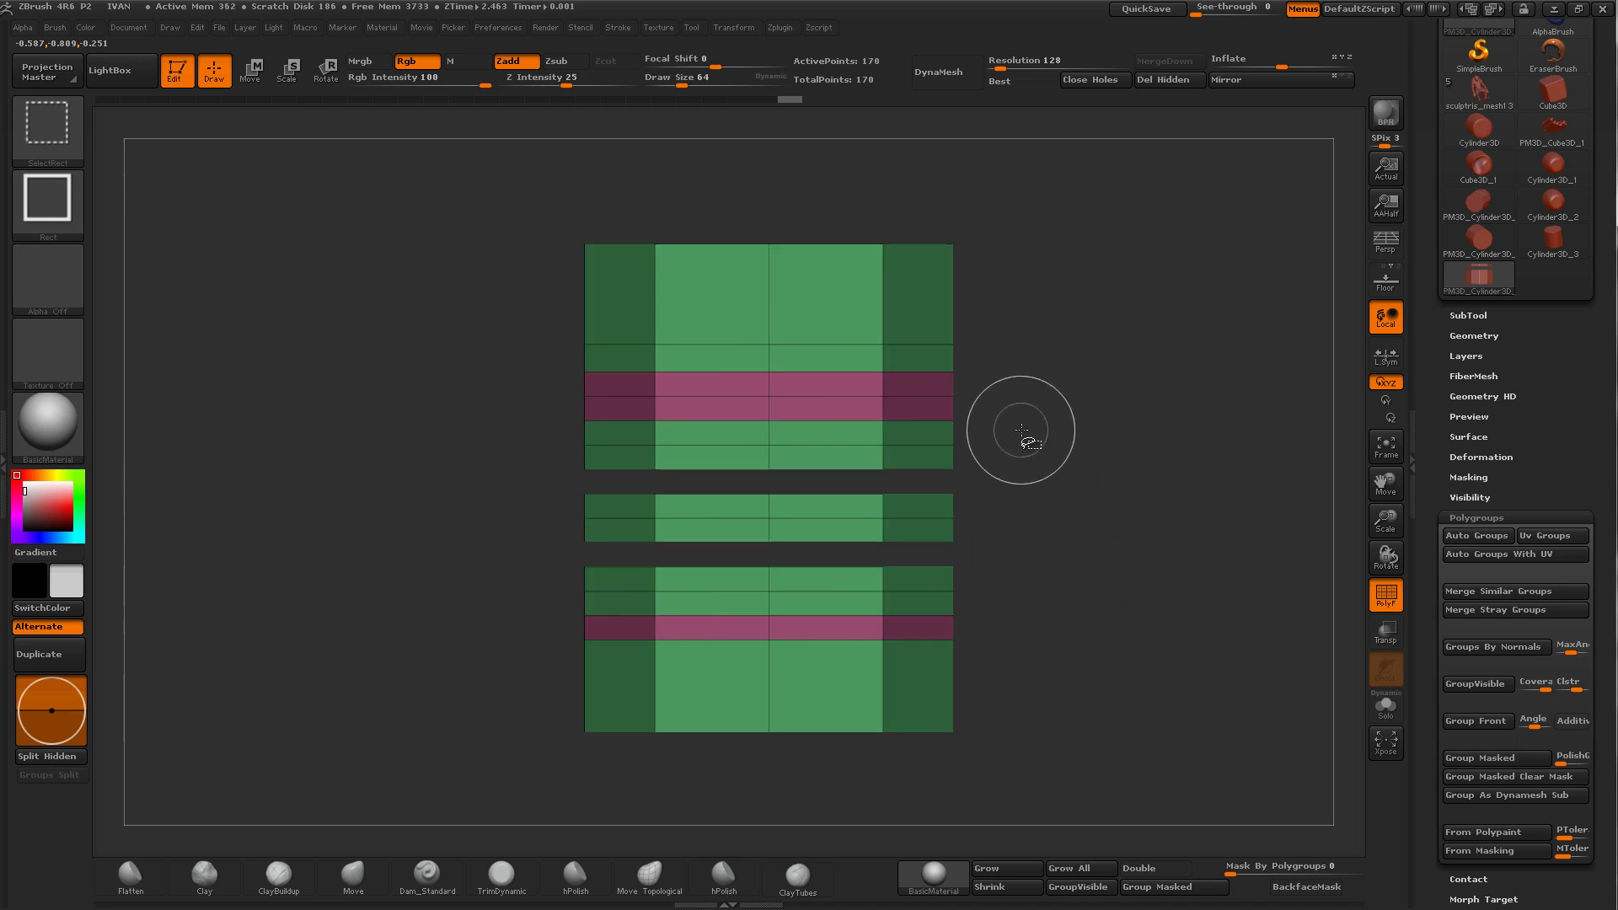
left_click(908, 402, "ctrl+alt+shift")
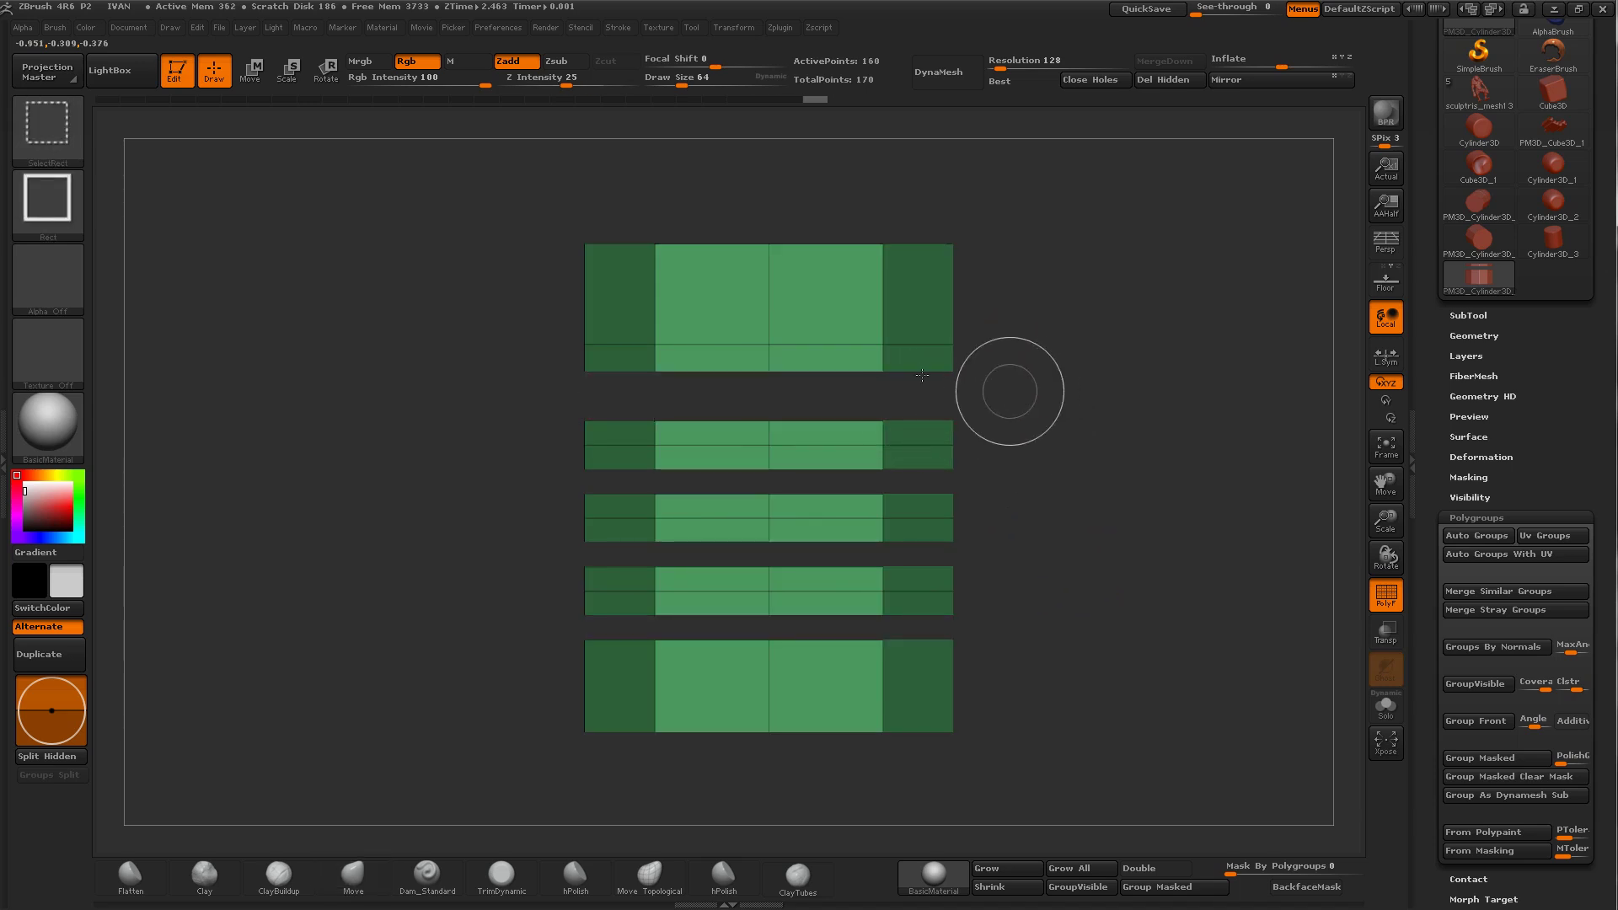
left_click_drag(1007, 389, 488, 177, "ctrl+alt+shift")
left_click(935, 590, "ctrl+shift")
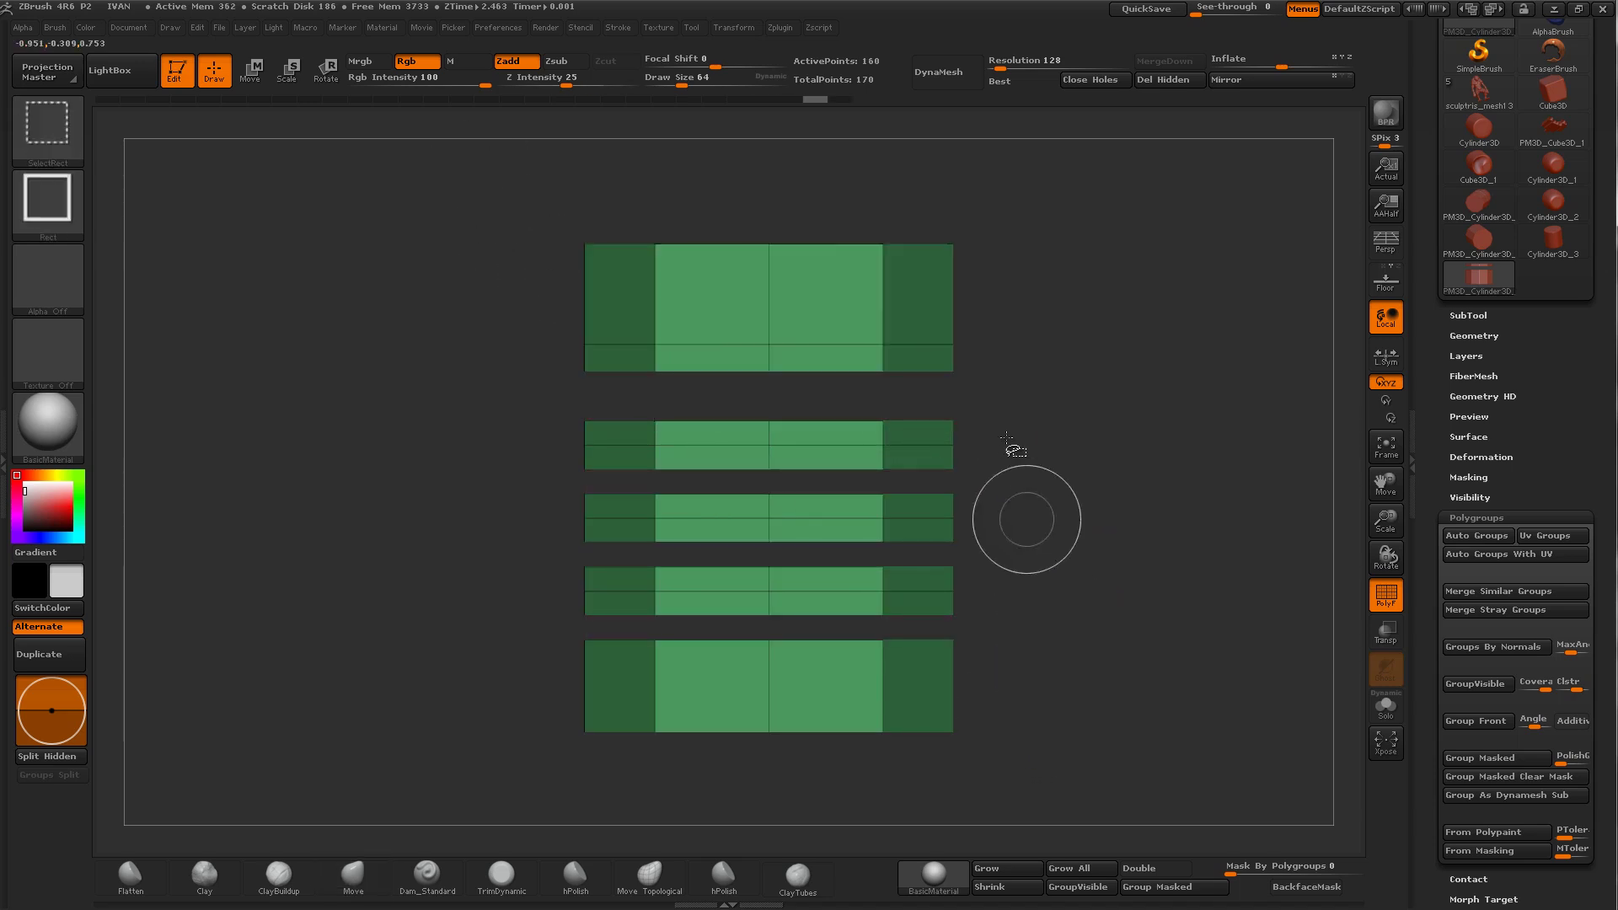
left_click_drag(821, 354, 513, 145, "ctrl+alt+shift")
left_click(517, 162, "ctrl+shift")
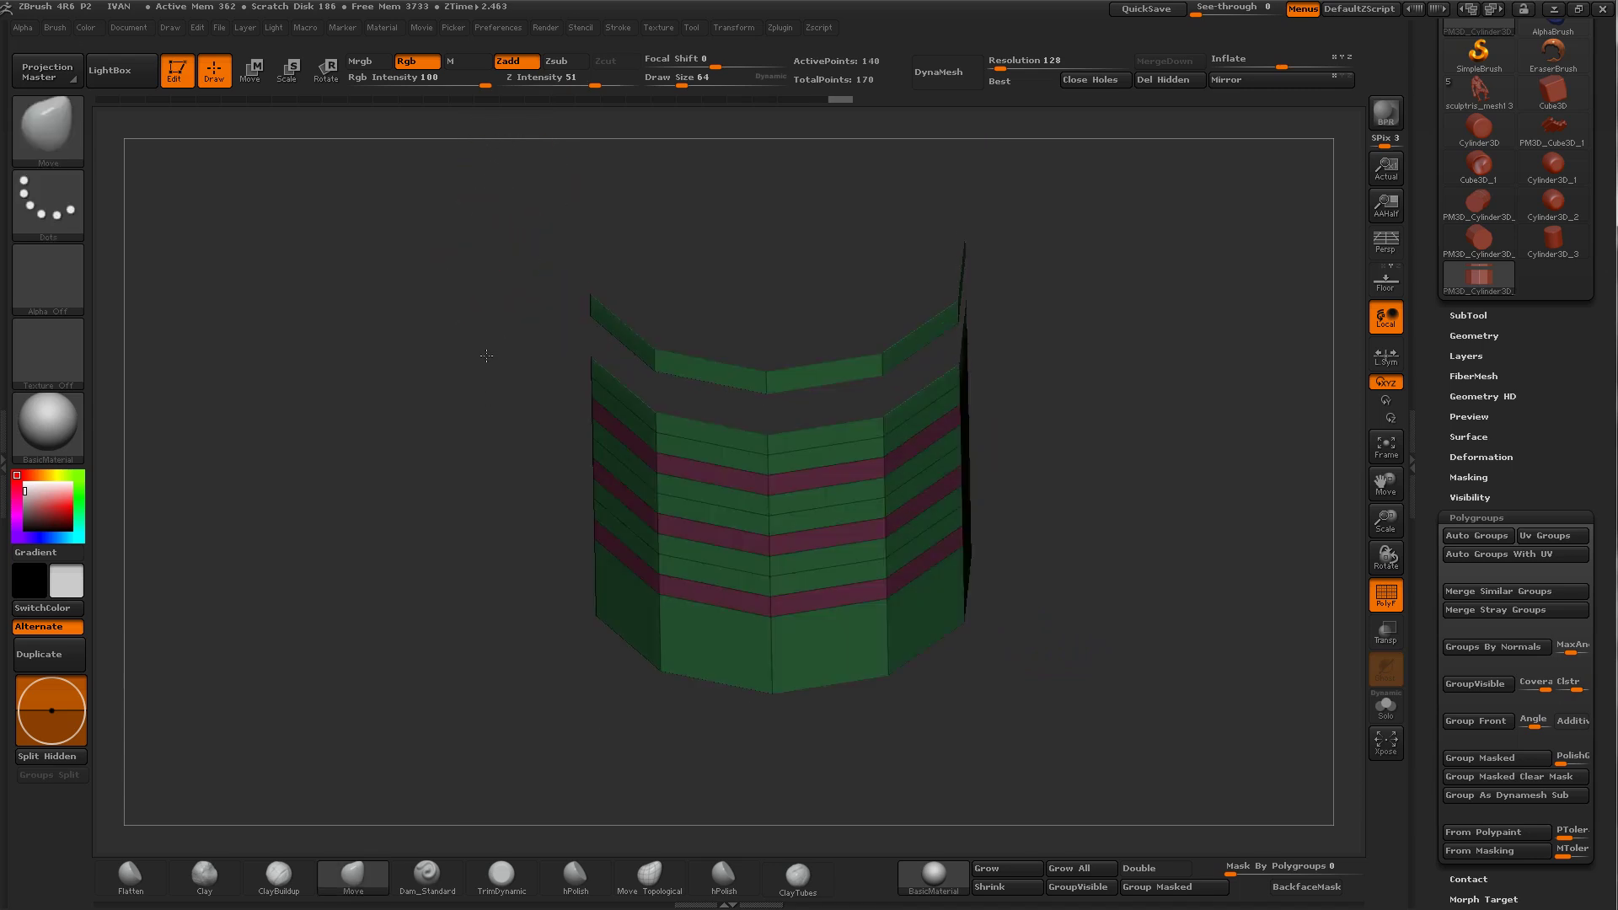
Step: Hide the pink rows, upper top strip and bottom green section, then group the remaining strips
mouse_move(494, 396)
left_mouse_down()
mouse_move(481, 437)
mouse_move(466, 397)
left_mouse_up()
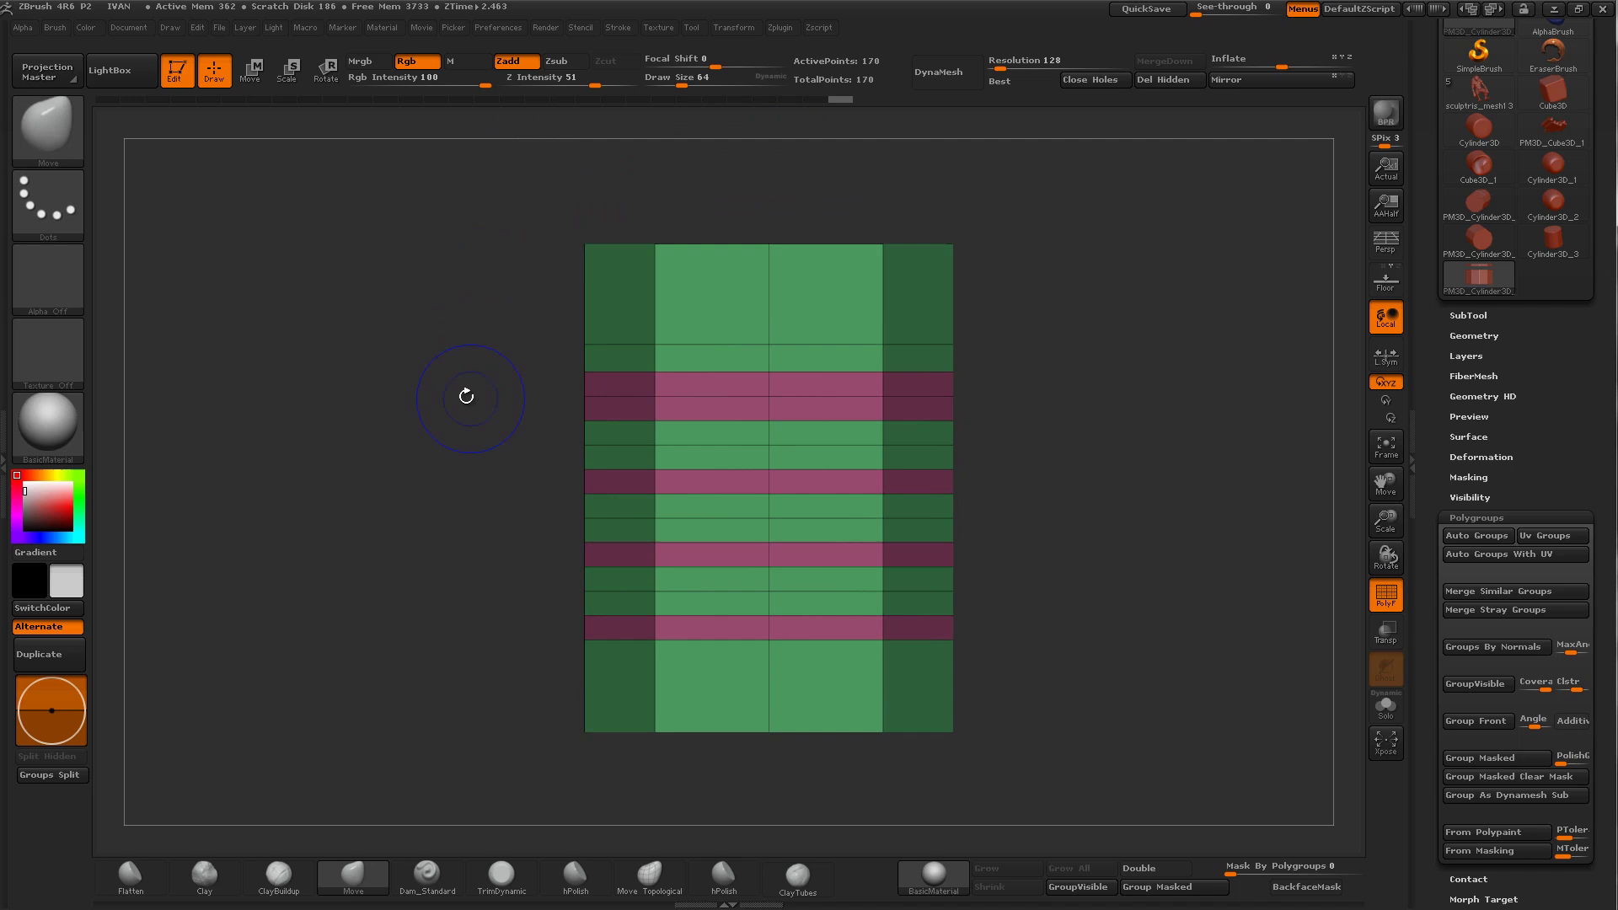
left_click(758, 466, "ctrl+shift")
left_click_drag(969, 459, 997, 470)
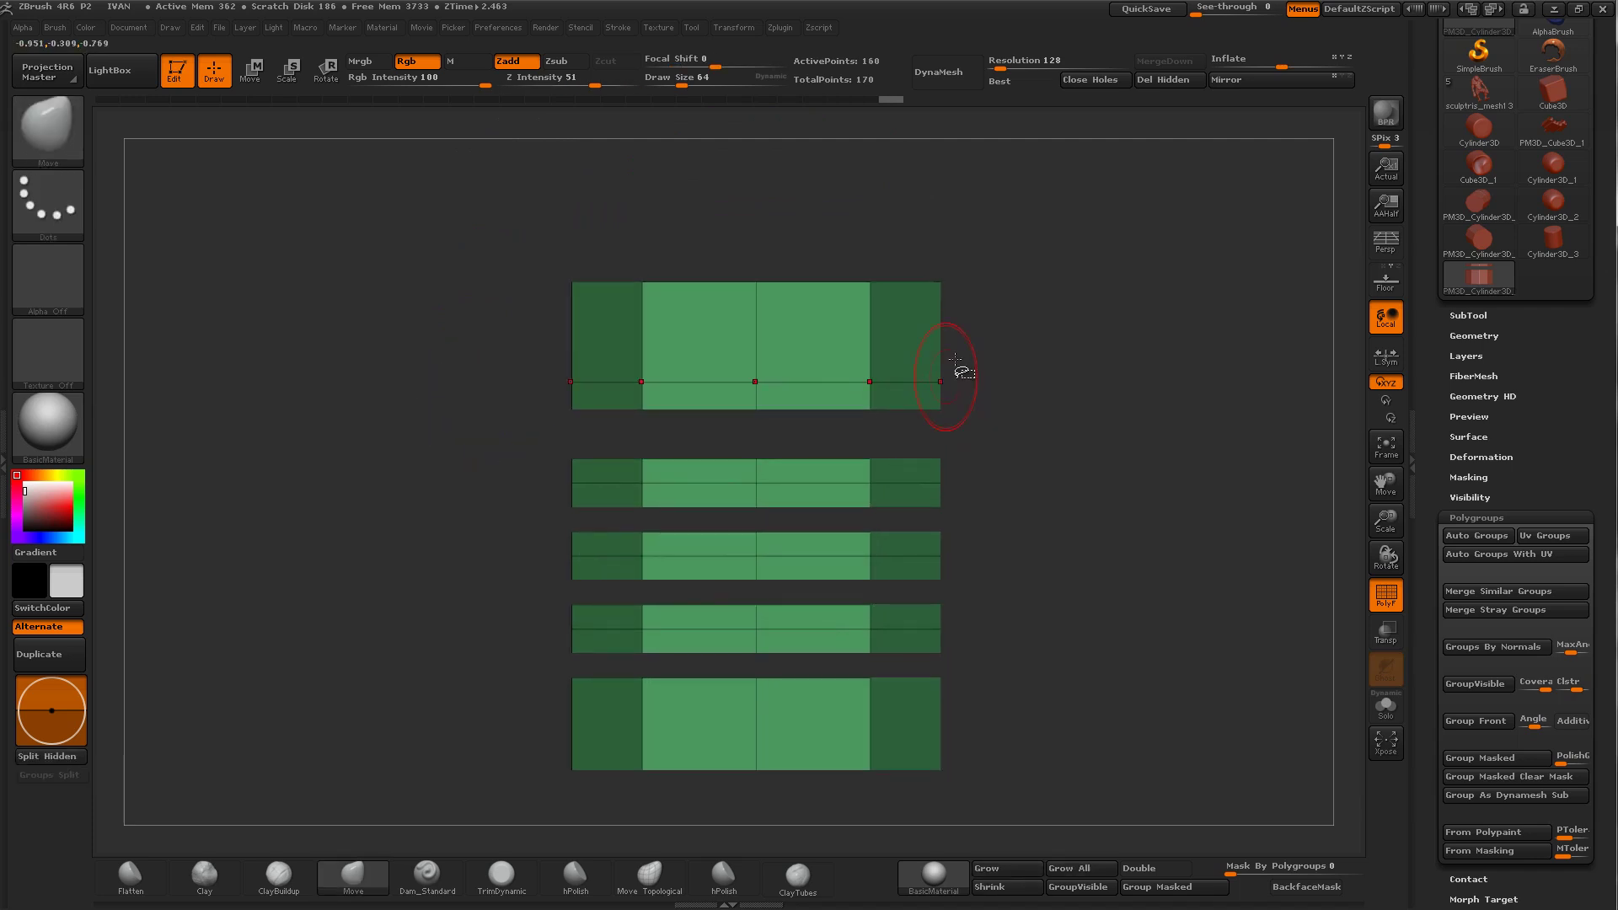
mouse_move(955, 358)
left_mouse_down("ctrl+shift")
mouse_move(483, 250)
mouse_move(685, 614)
left_mouse_up("ctrl+shift")
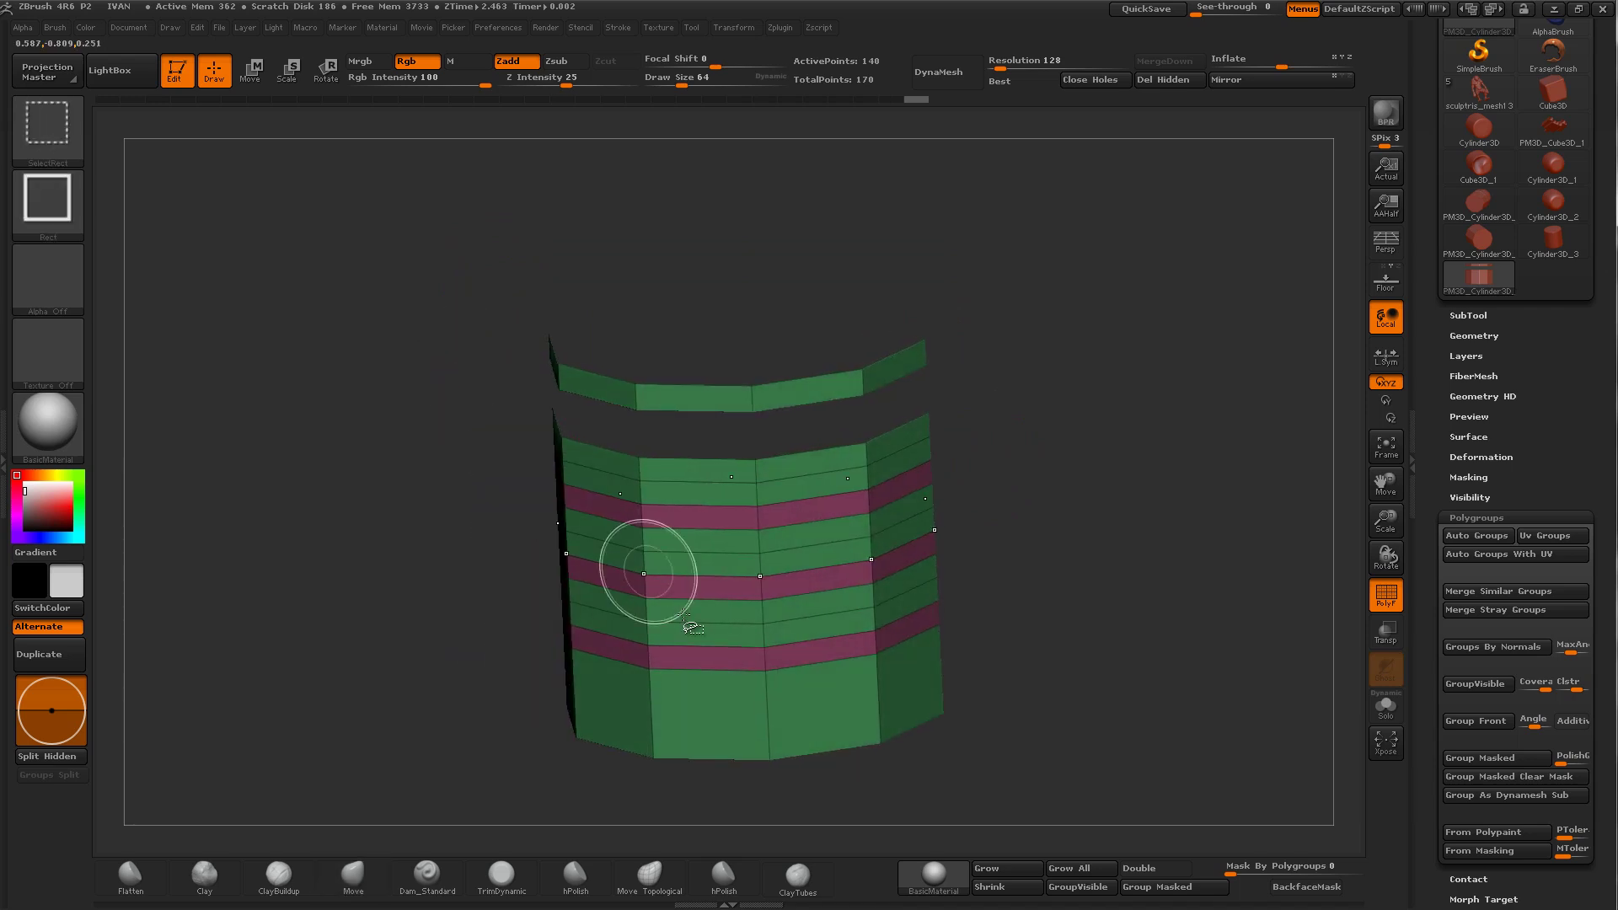
left_click_drag(978, 659, 1007, 672, "shift")
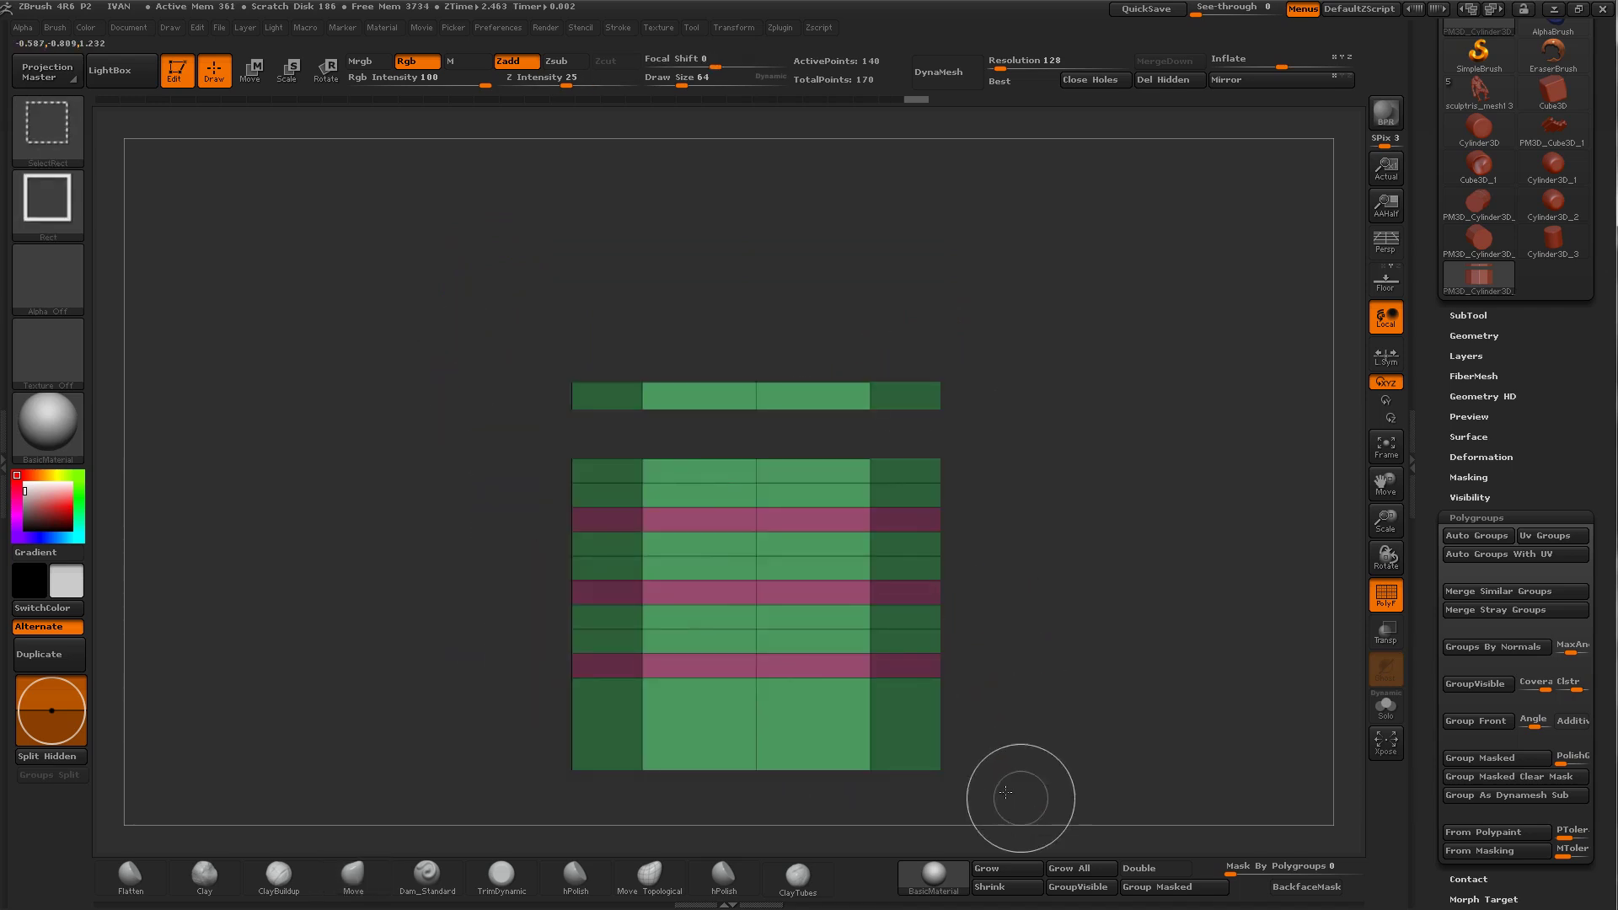
left_click_drag(1006, 792, 550, 723, "ctrl+shift")
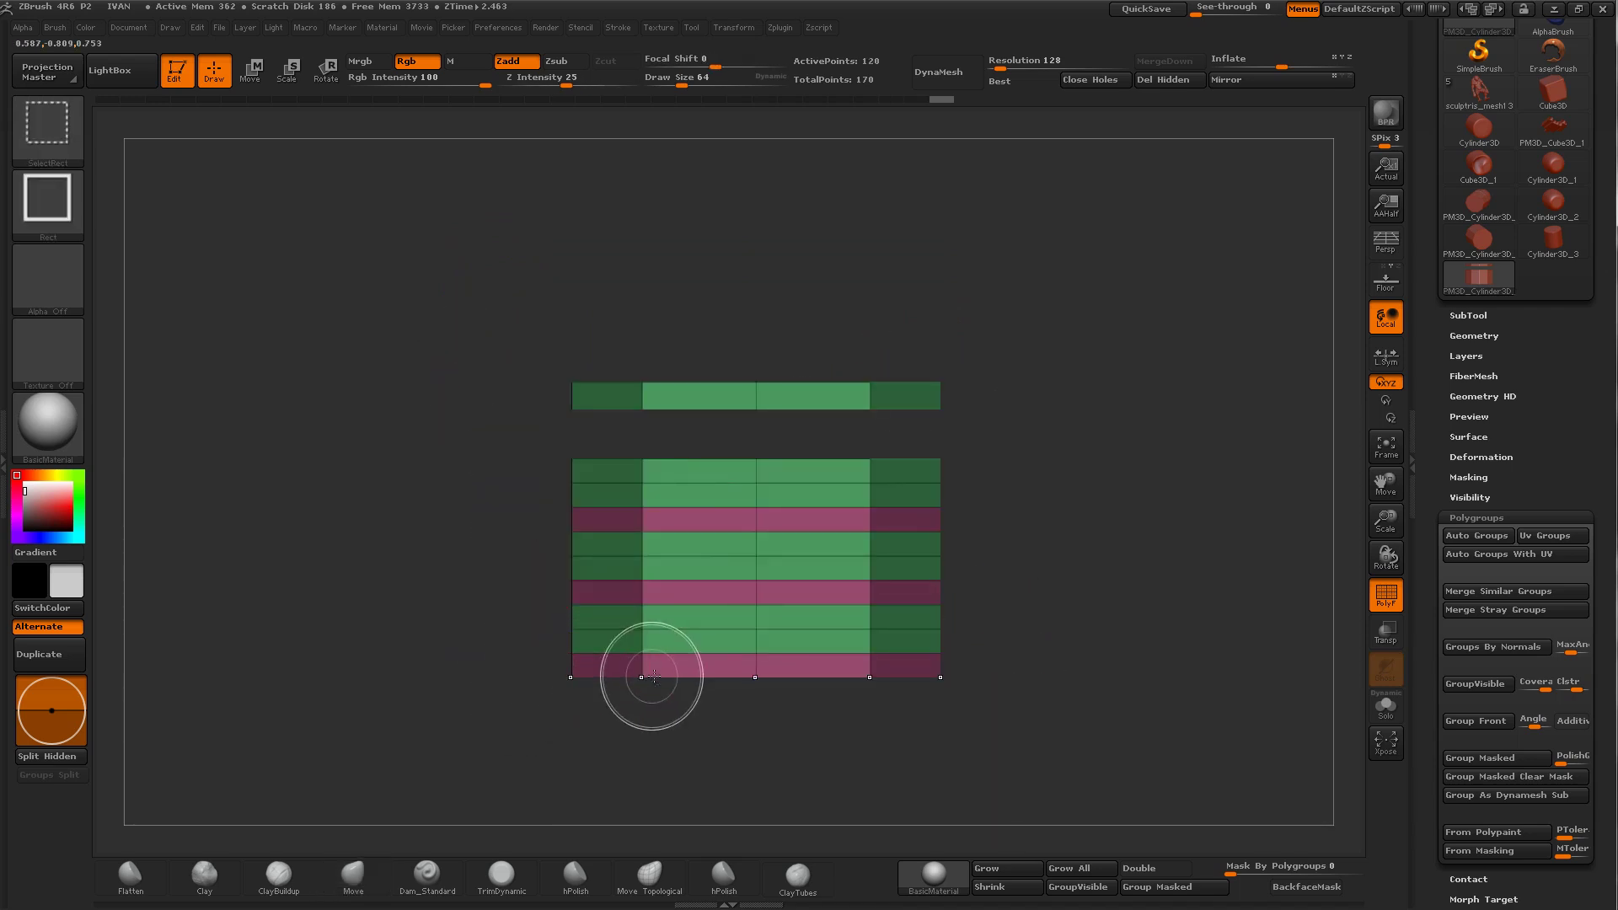
left_click(654, 674, "ctrl+shift")
left_click(353, 876)
left_click_drag(940, 497, 940, 534)
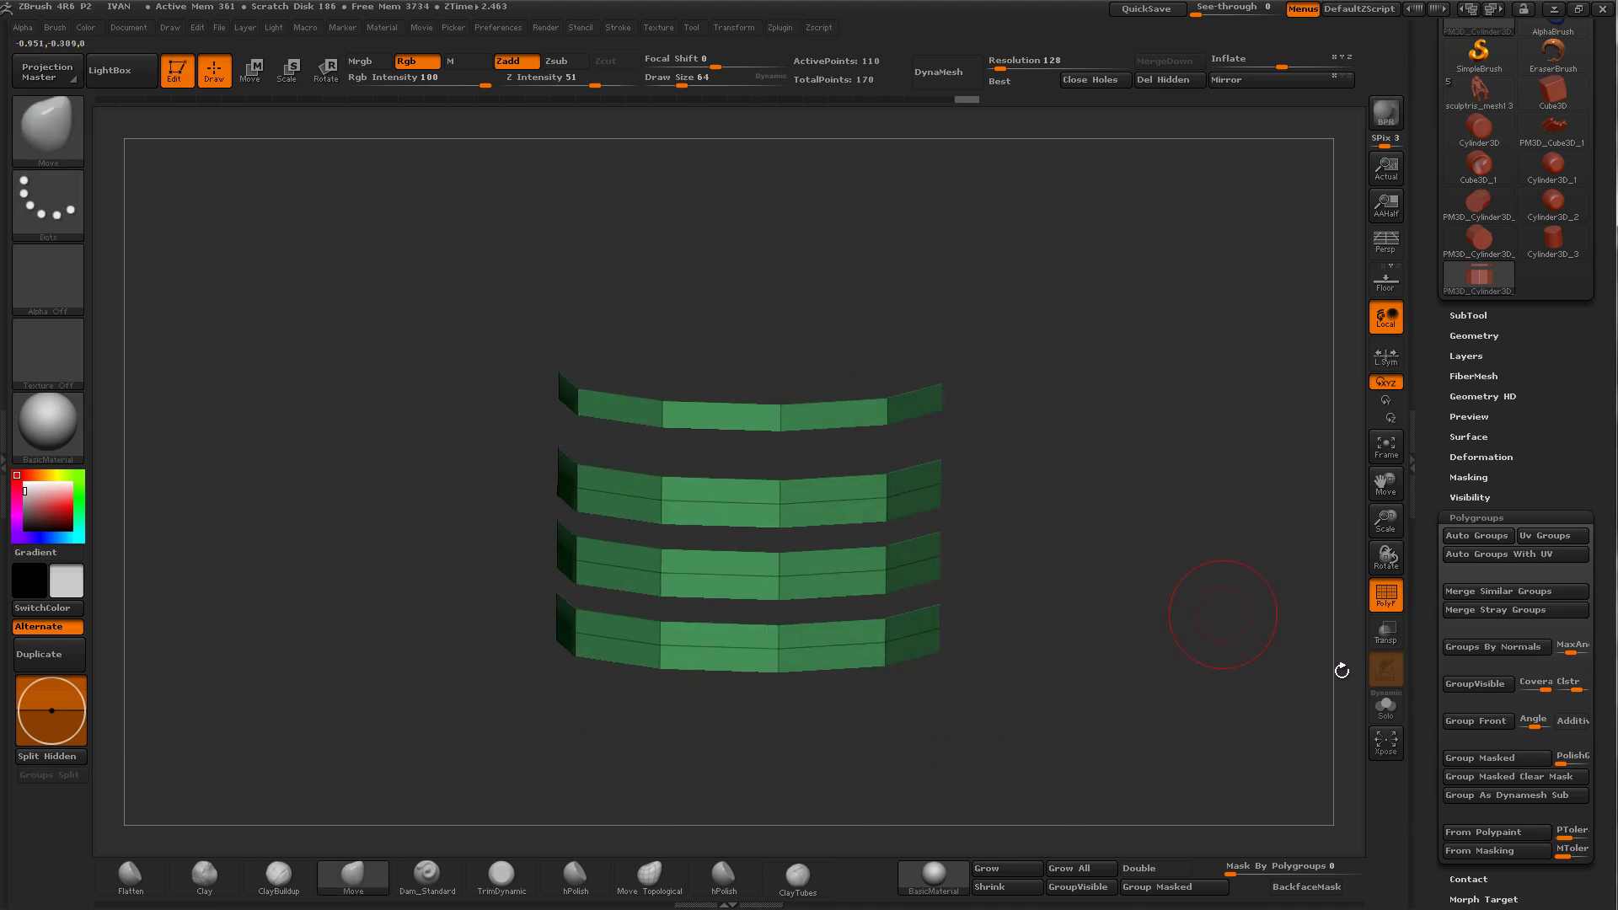
left_click(1475, 683)
Step: Hide all pink strips and make the top and bottom blocks one purple polygroup
left_click(1226, 623, "ctrl+shift")
left_click_drag(1228, 650, 1066, 598, "shift")
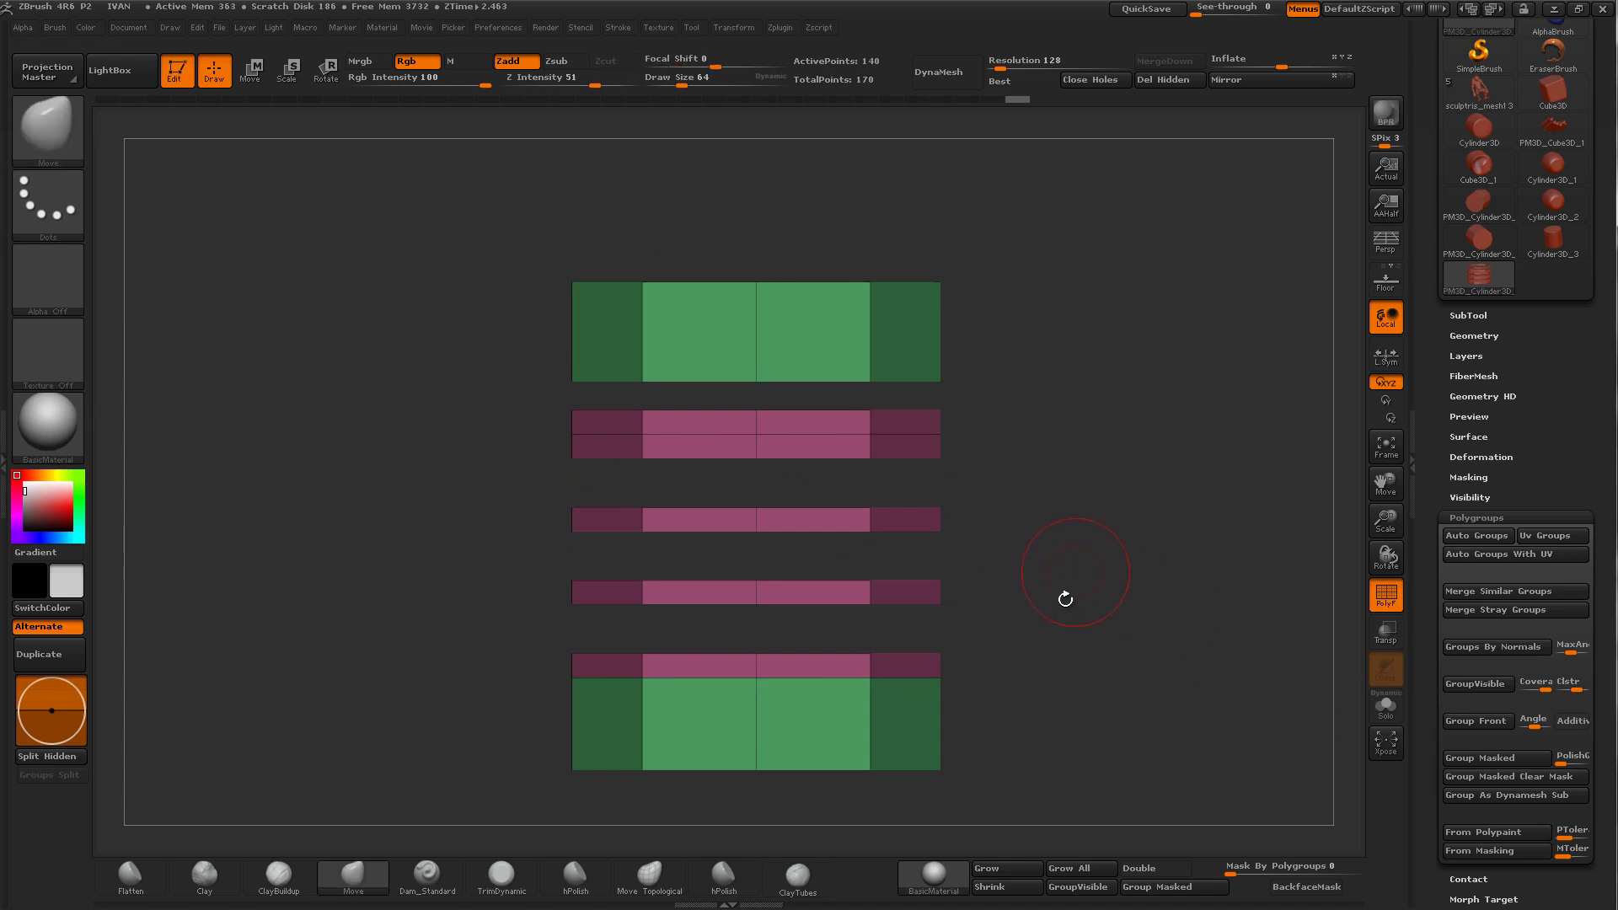
left_click_drag(1062, 655, 458, 405, "ctrl+alt+shift")
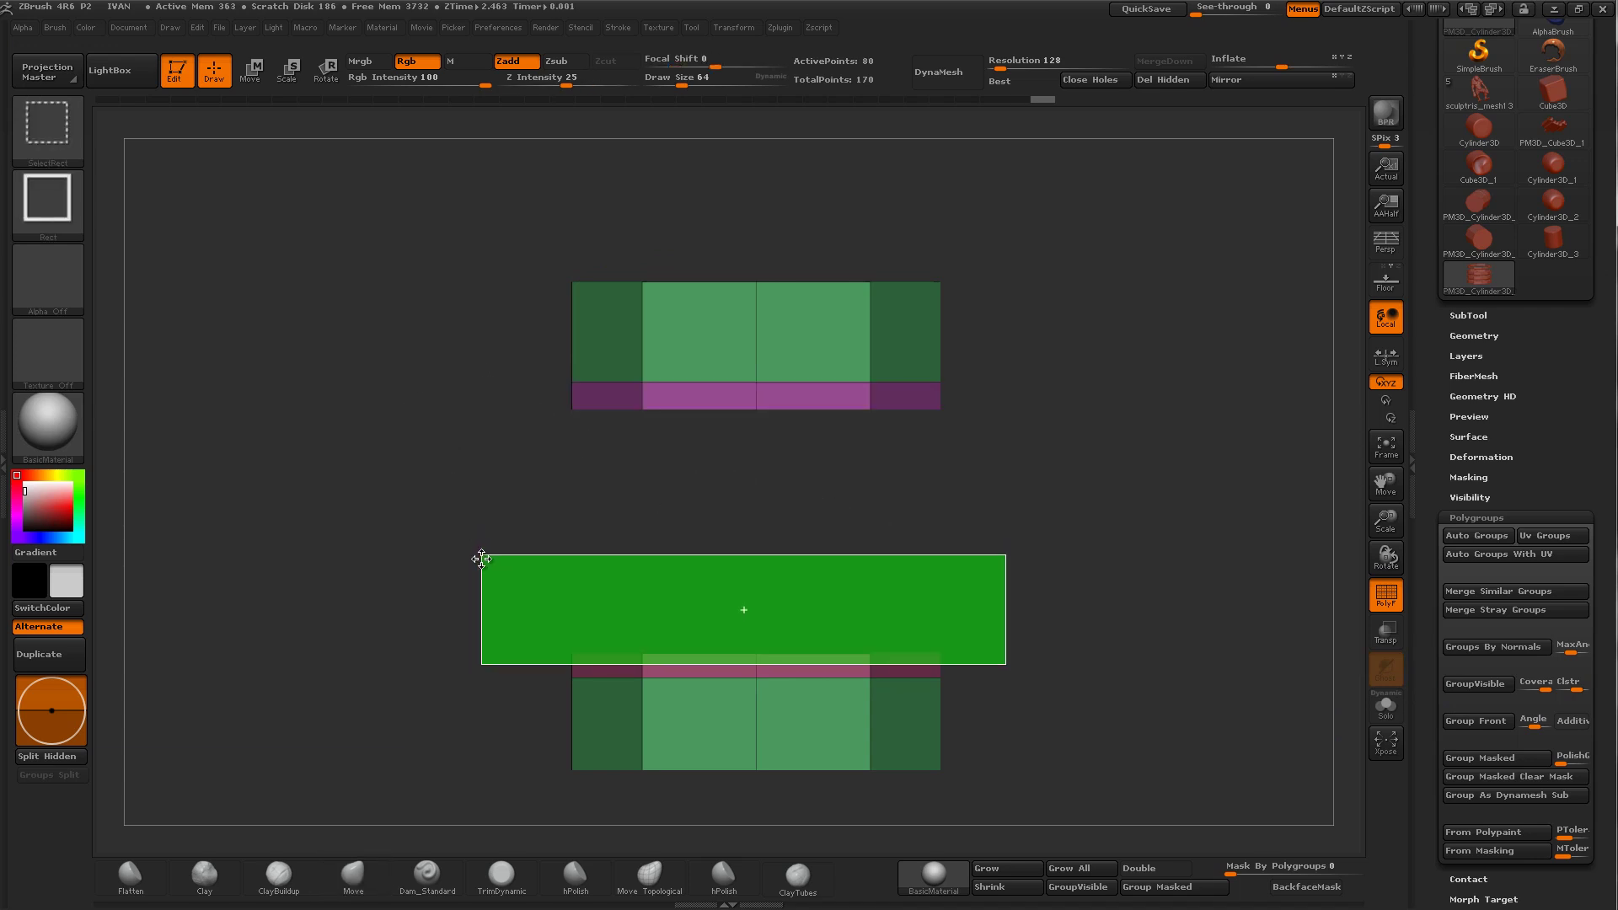
left_click_drag(664, 620, 470, 549, "ctrl+alt+shift")
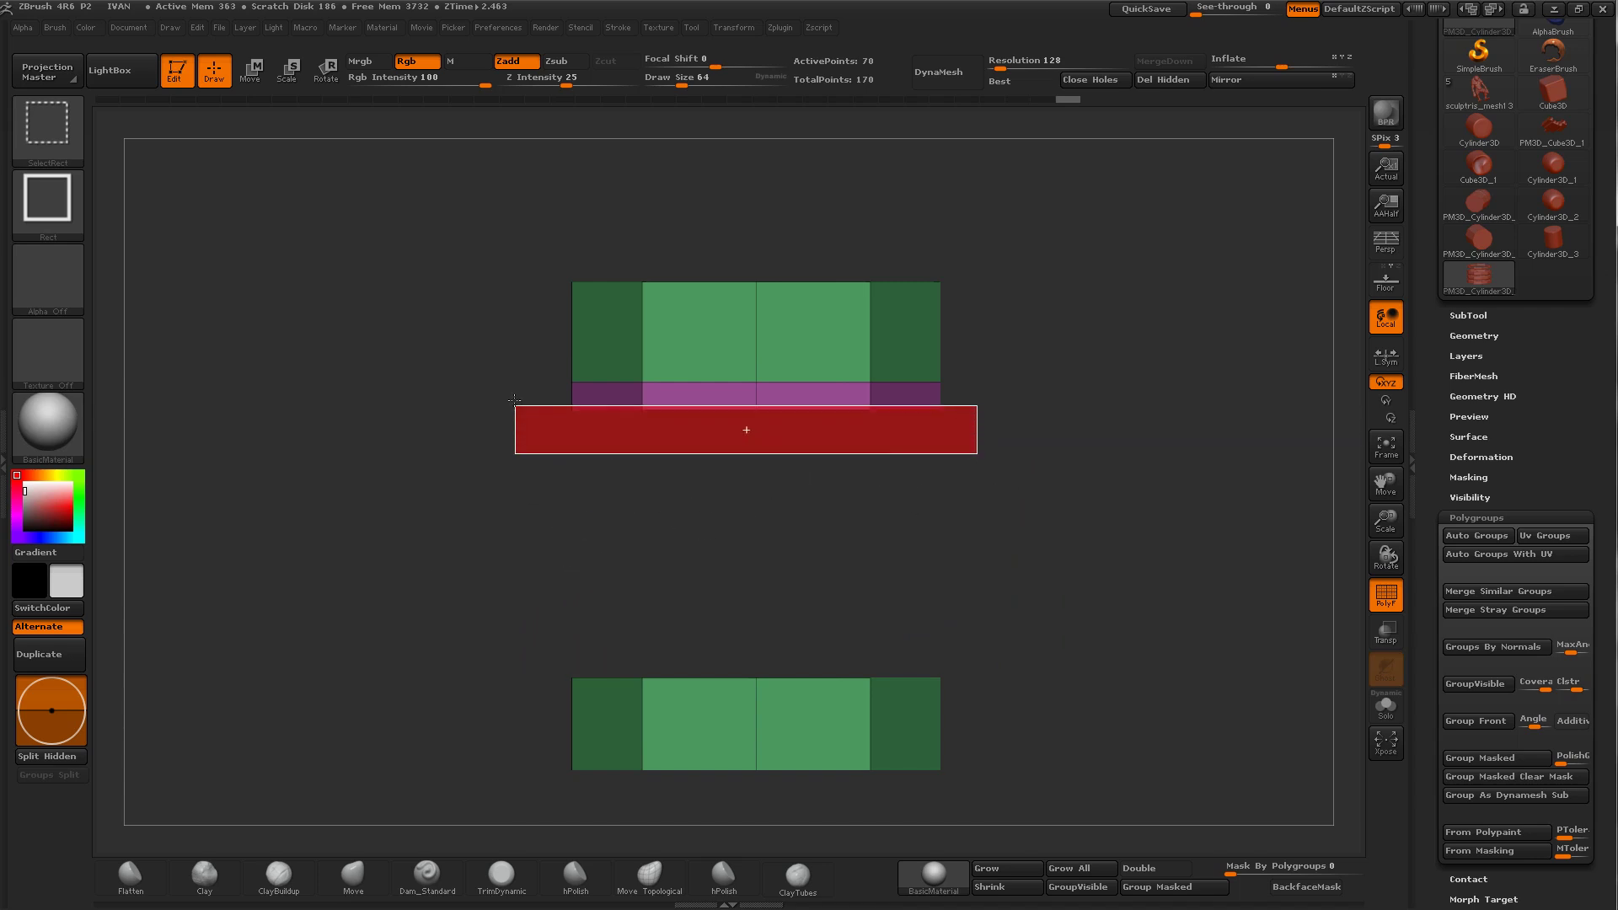
left_click_drag(736, 428, 523, 437, "ctrl+alt+shift")
left_click(1500, 688)
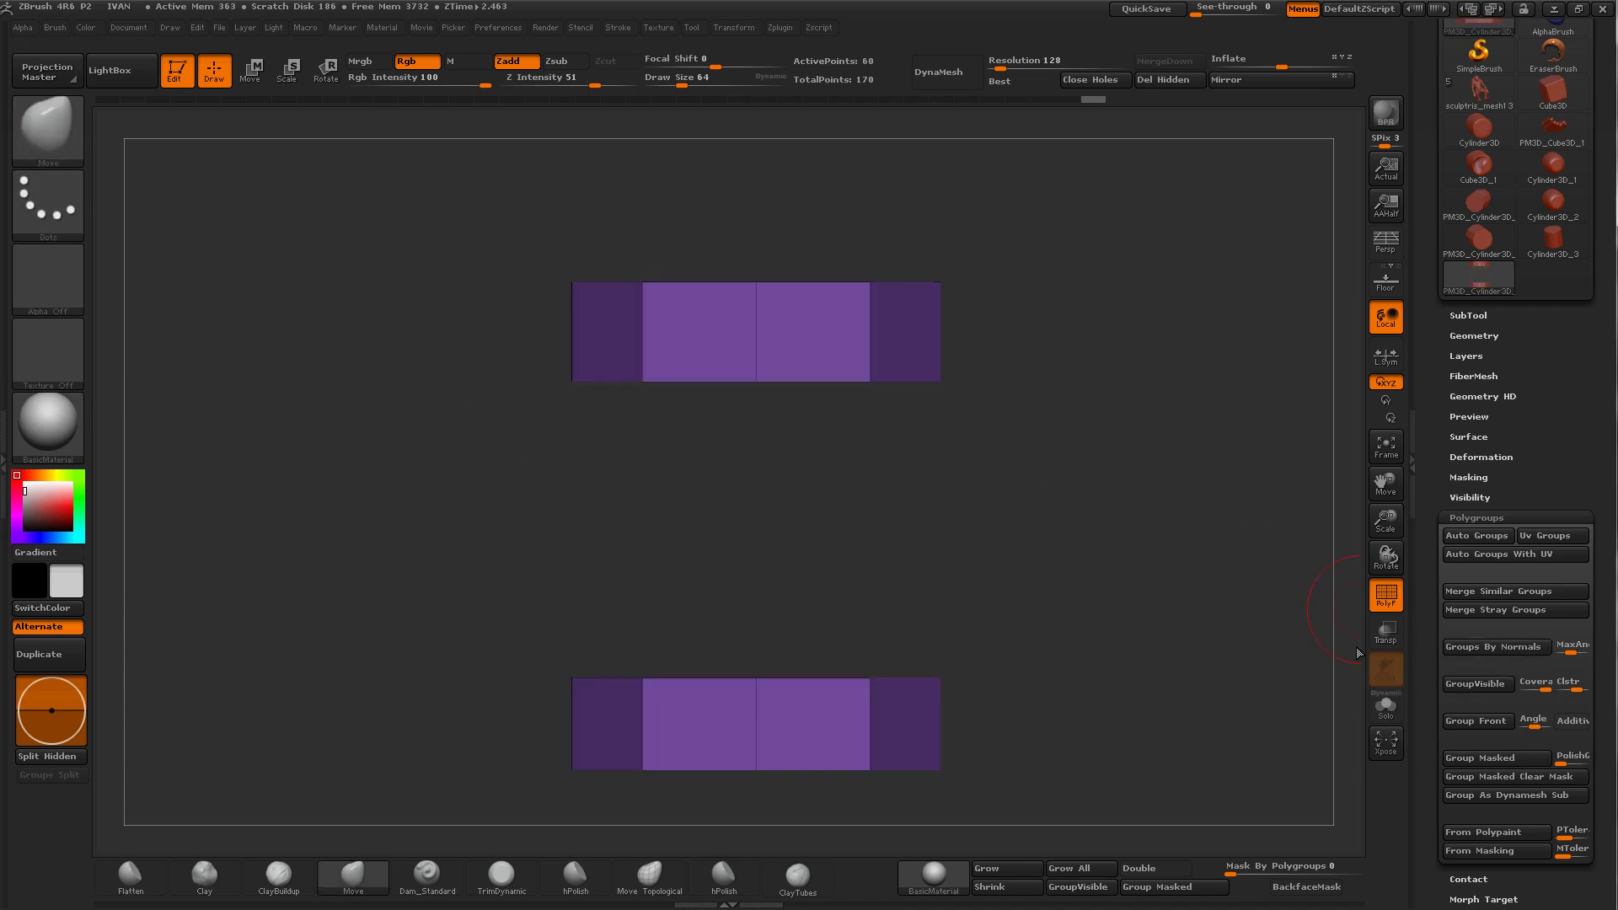
Step: Hide the purple blocks and top pink strip, then group the remaining strips
left_click(1127, 559, "ctrl+shift")
left_click_drag(1084, 506, 1080, 482)
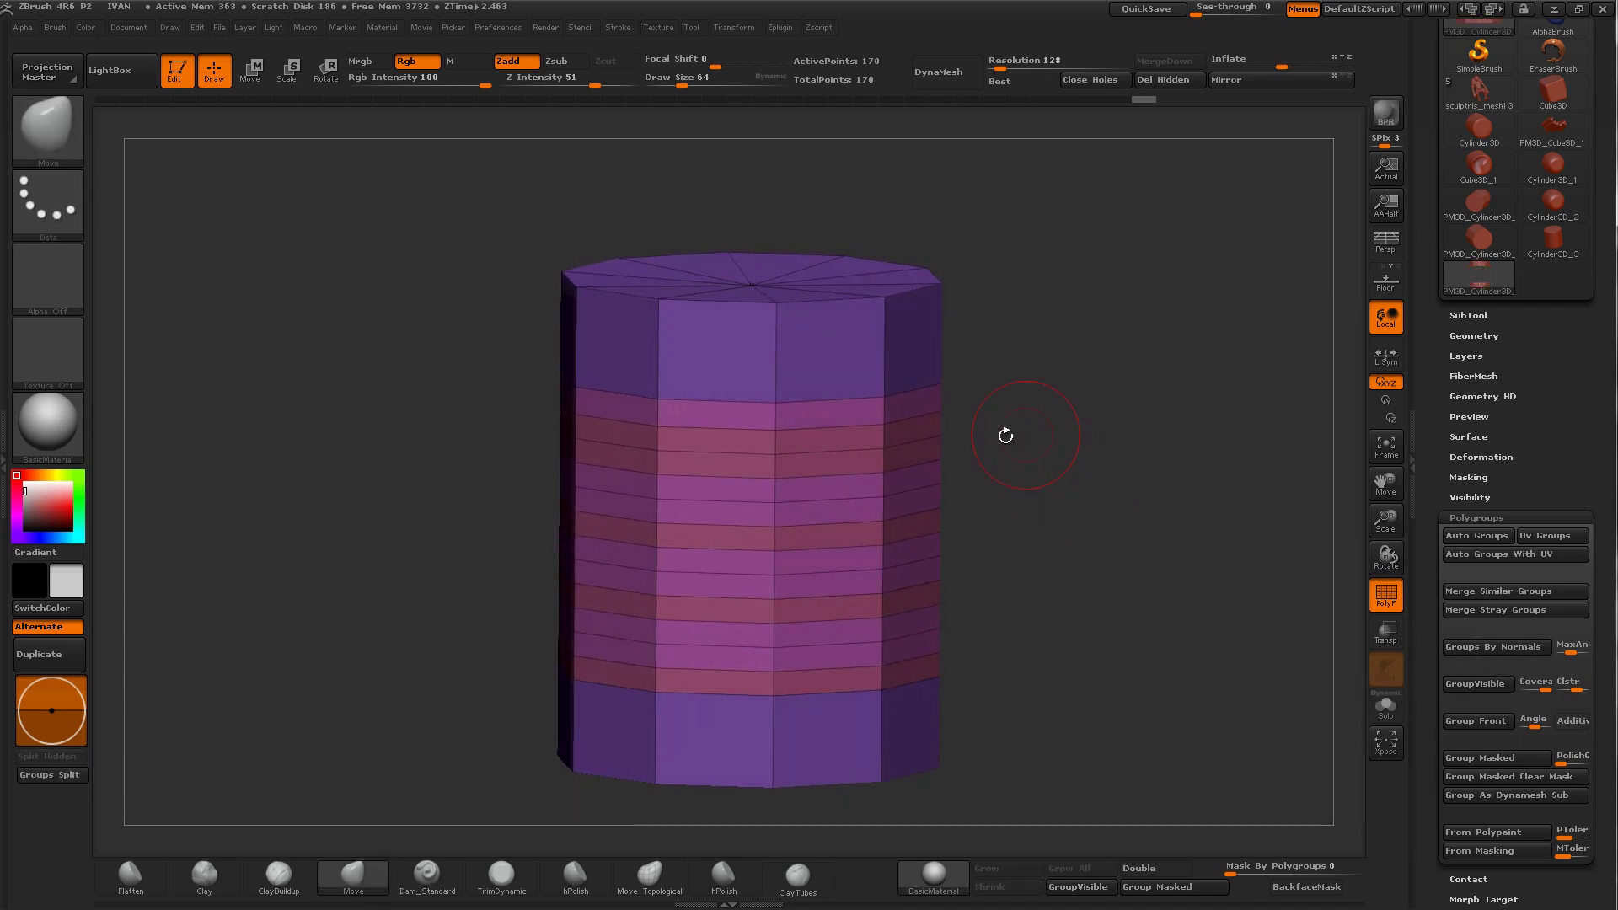
left_click(780, 463, "ctrl+shift")
left_click_drag(781, 463, 901, 446, "shift")
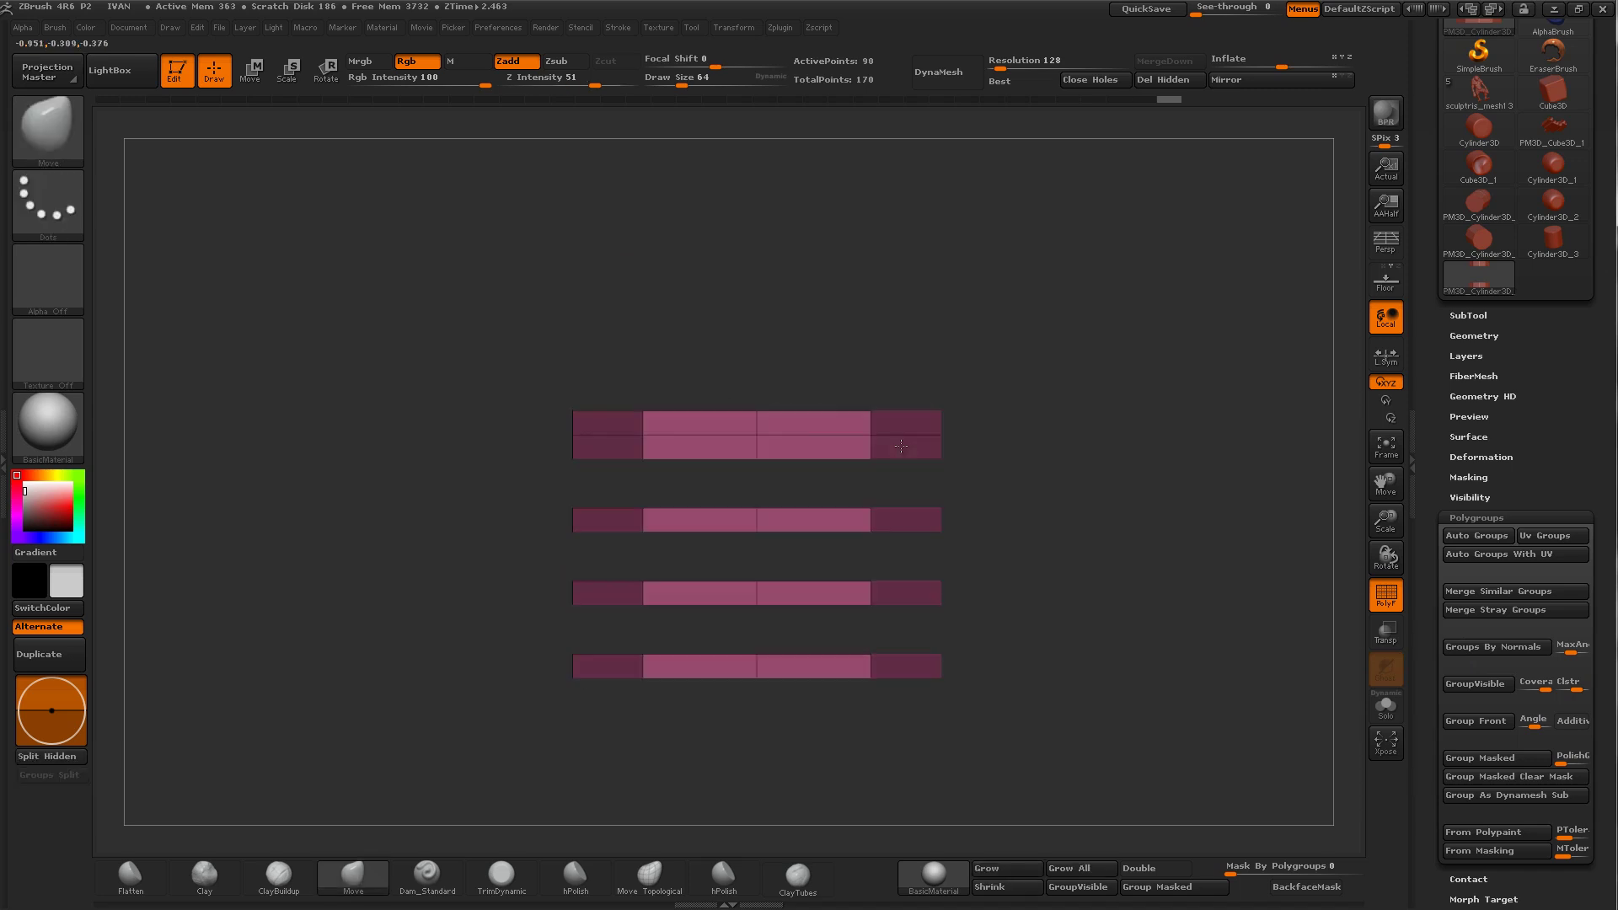
left_click_drag(503, 346, 985, 435, "ctrl+alt+shift")
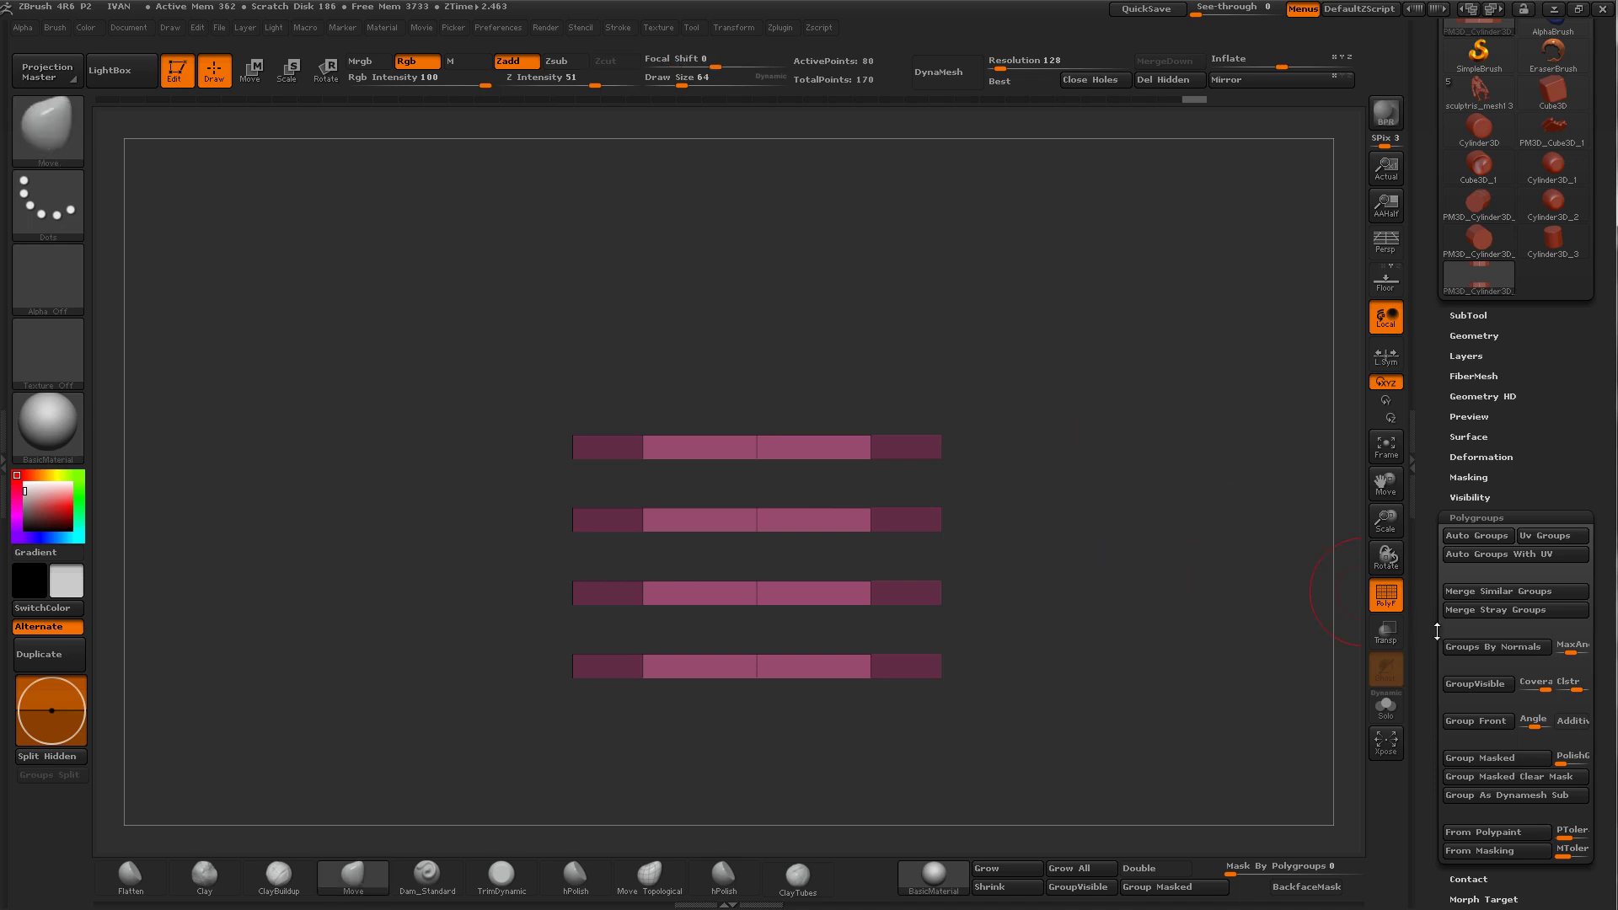
left_click(1463, 682)
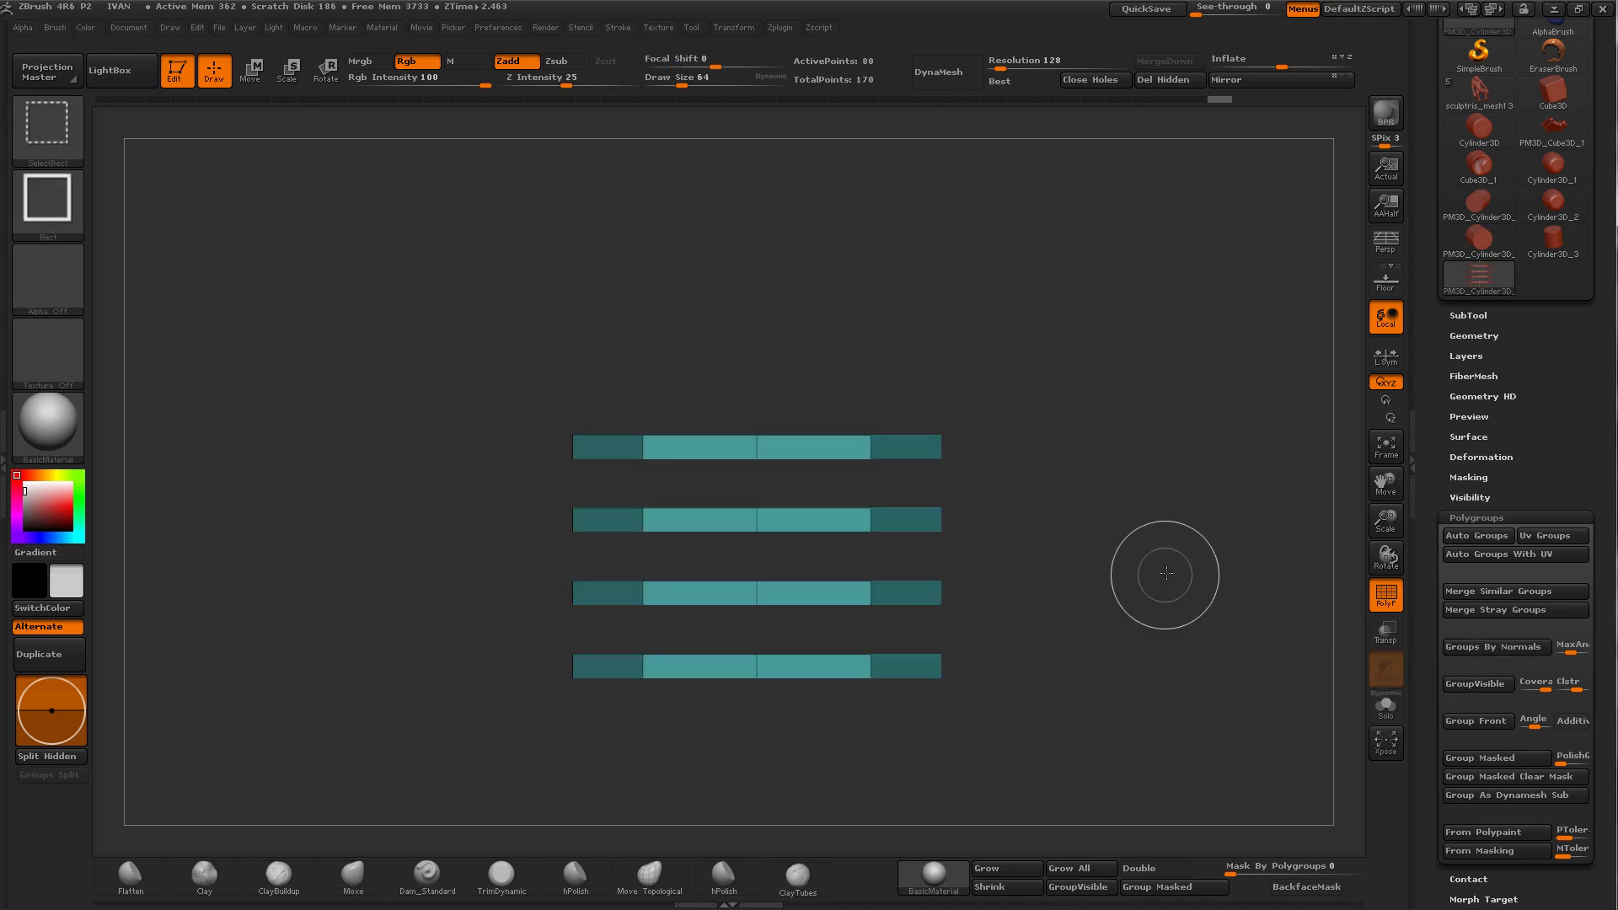
Step: Isolate the magenta and teal strips, hide the lowest magenta strip, and invert visibility twice
left_click(1100, 522, "ctrl+shift")
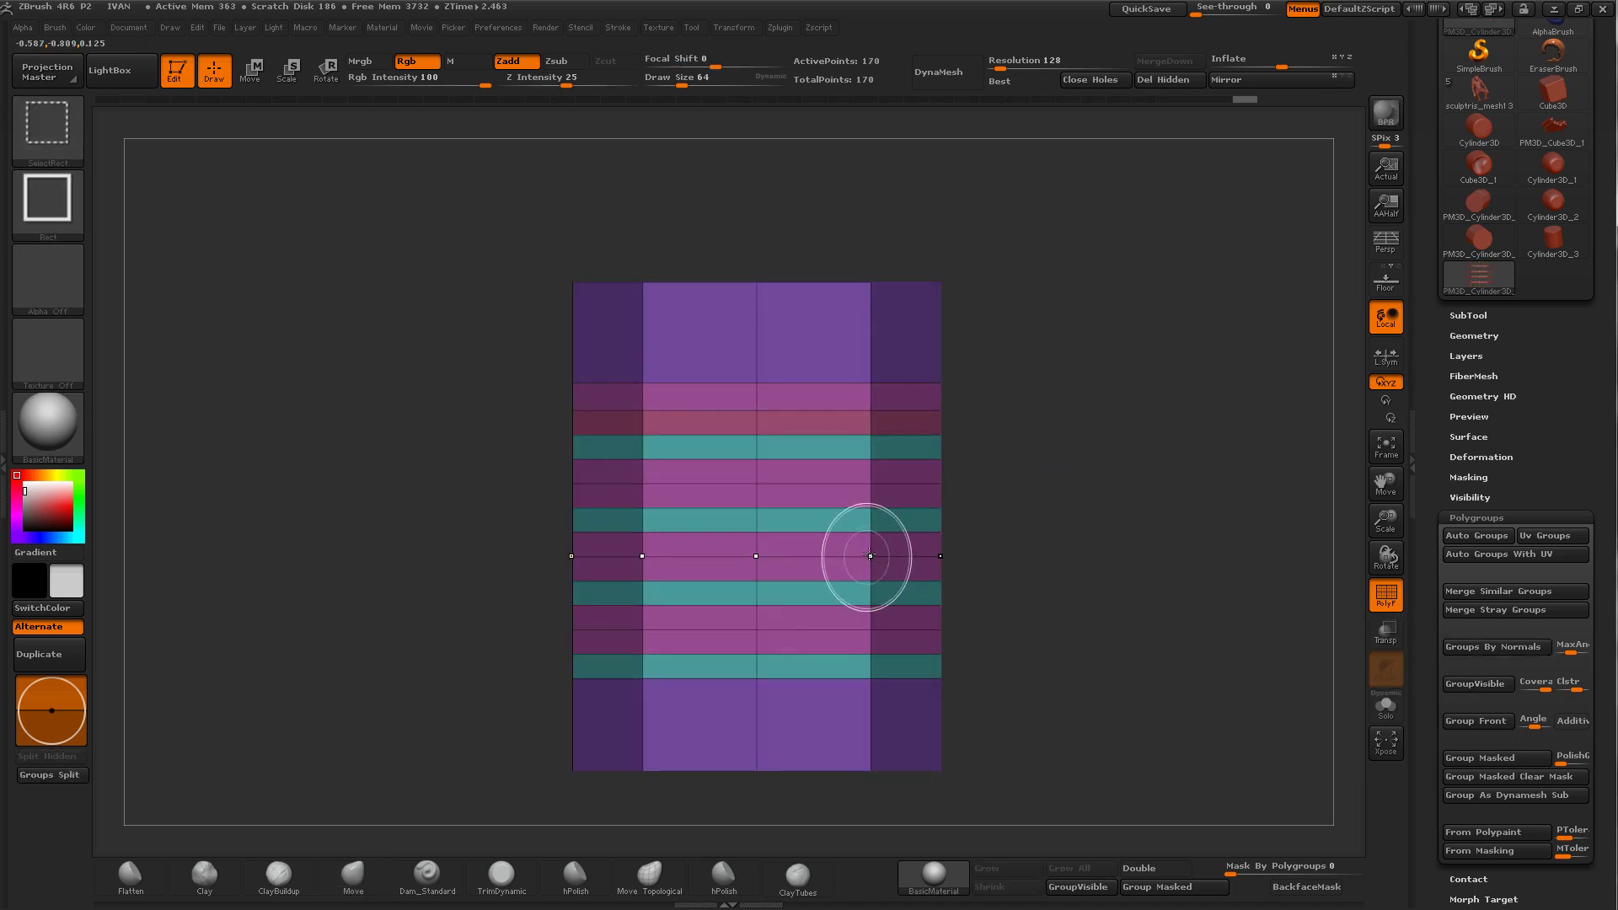
left_click(940, 573, "ctrl+shift")
left_click_drag(961, 723, 538, 647, "ctrl+shift")
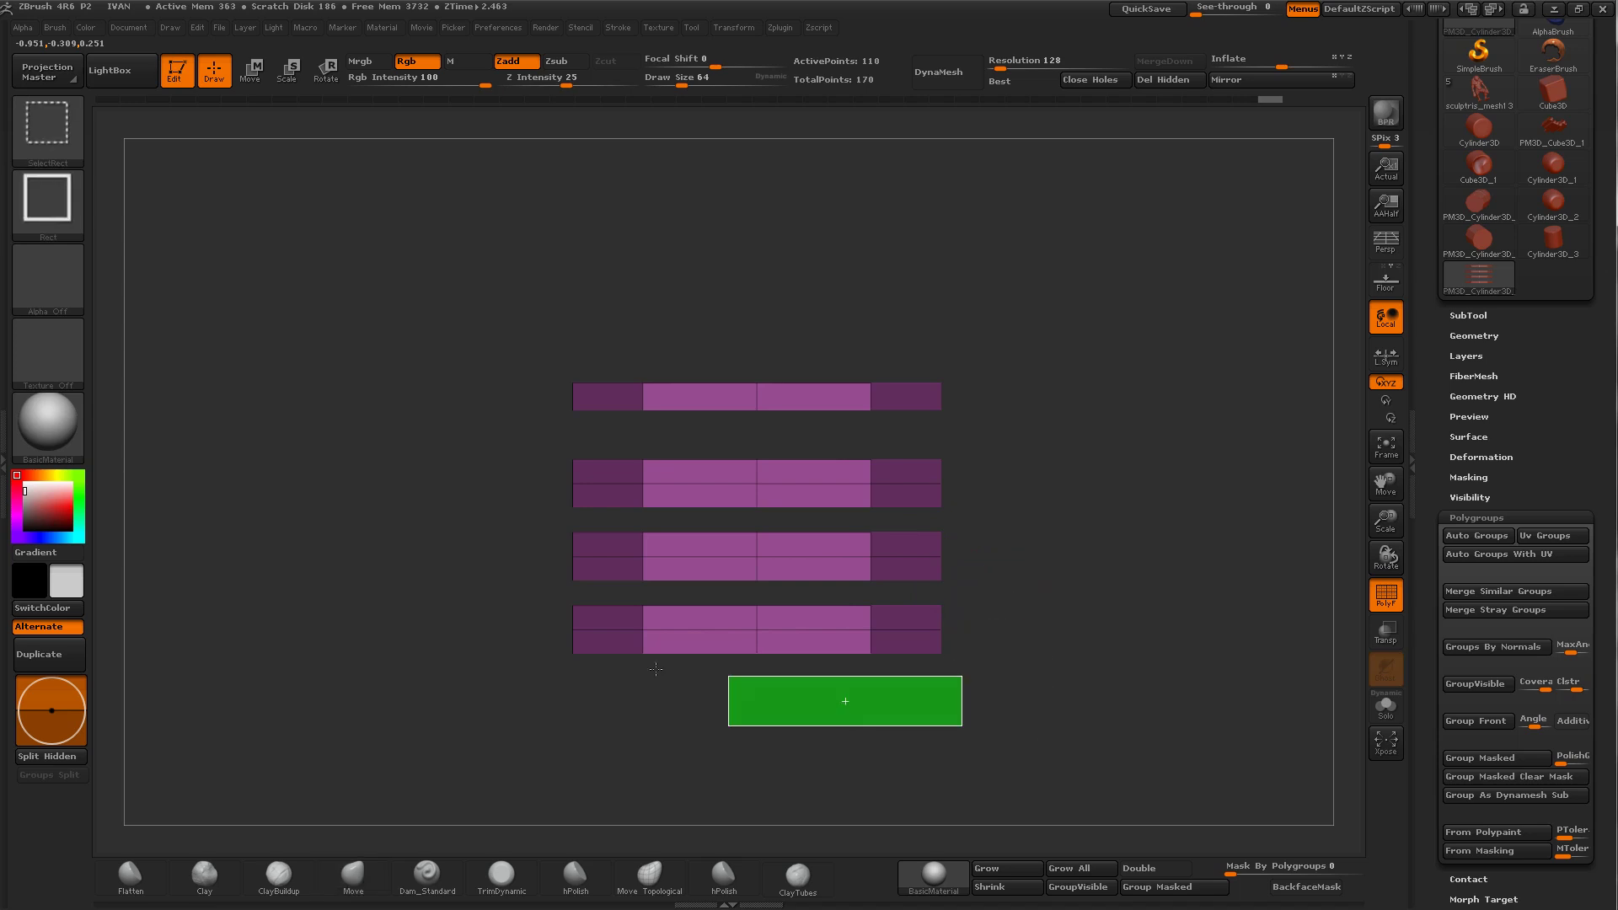
left_click(556, 651, "ctrl+shift")
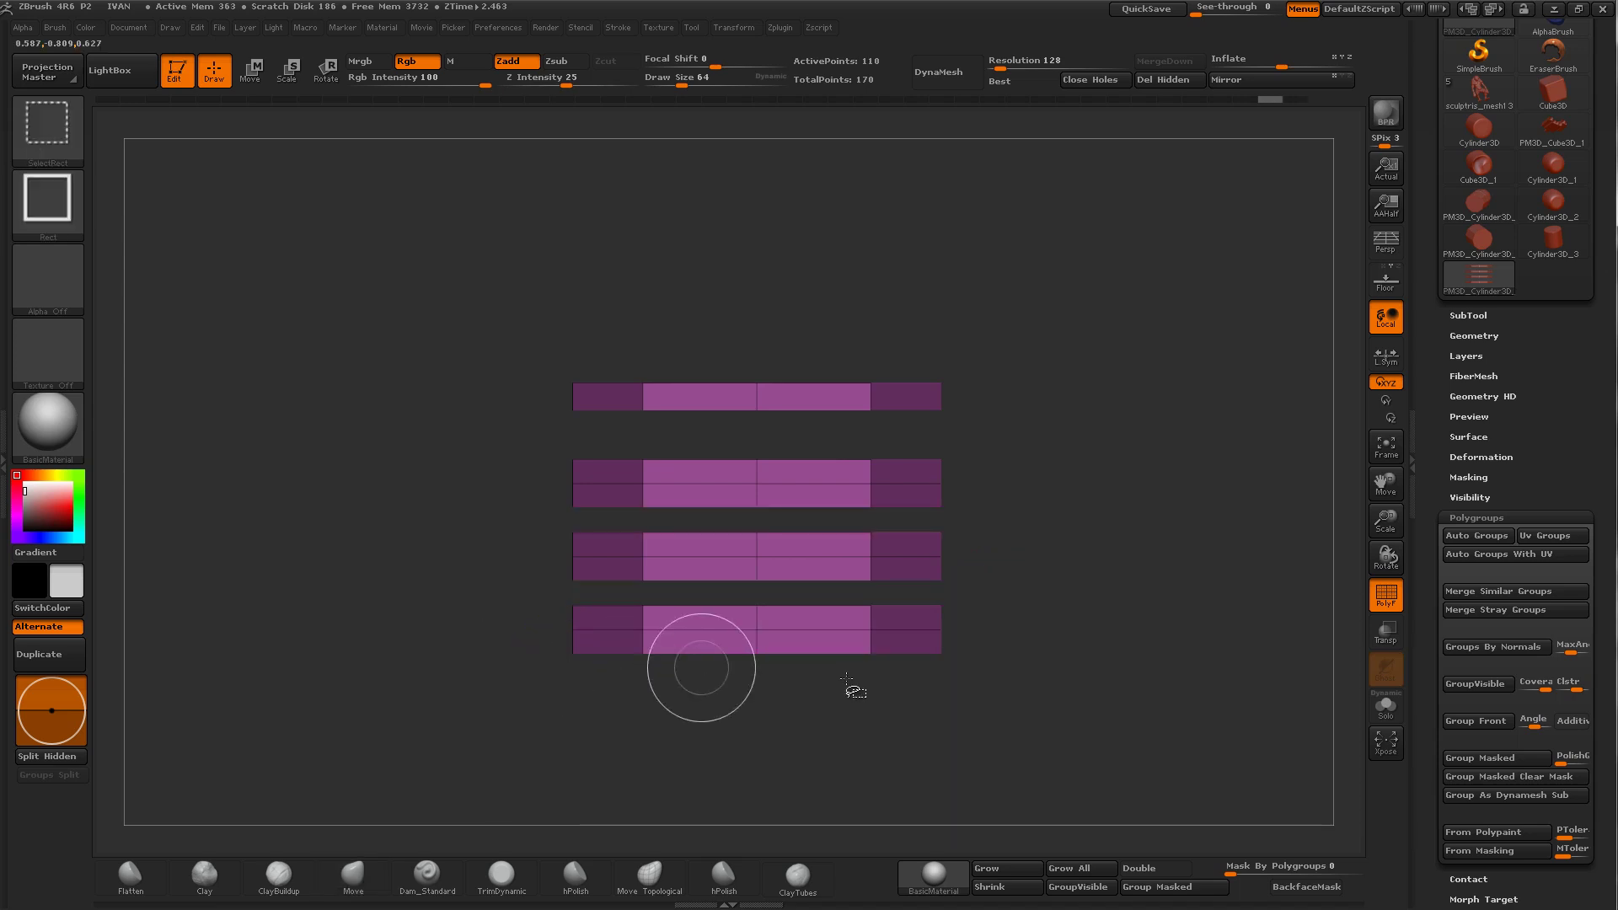
left_click_drag(1000, 690, 552, 637, "ctrl+shift")
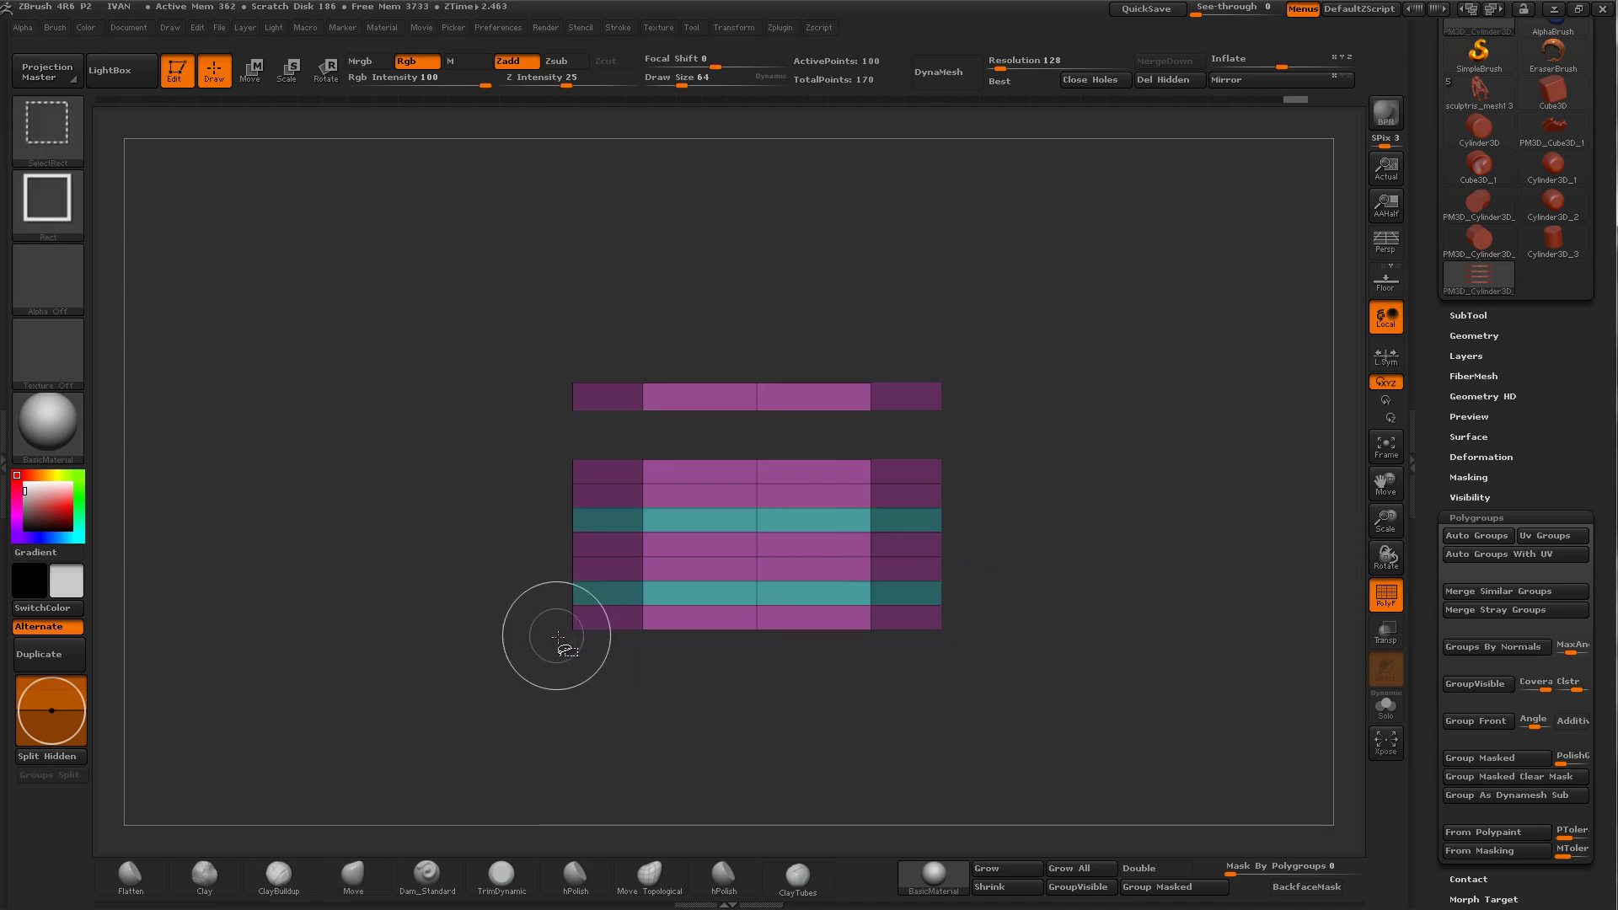
left_click(638, 525, "ctrl+shift")
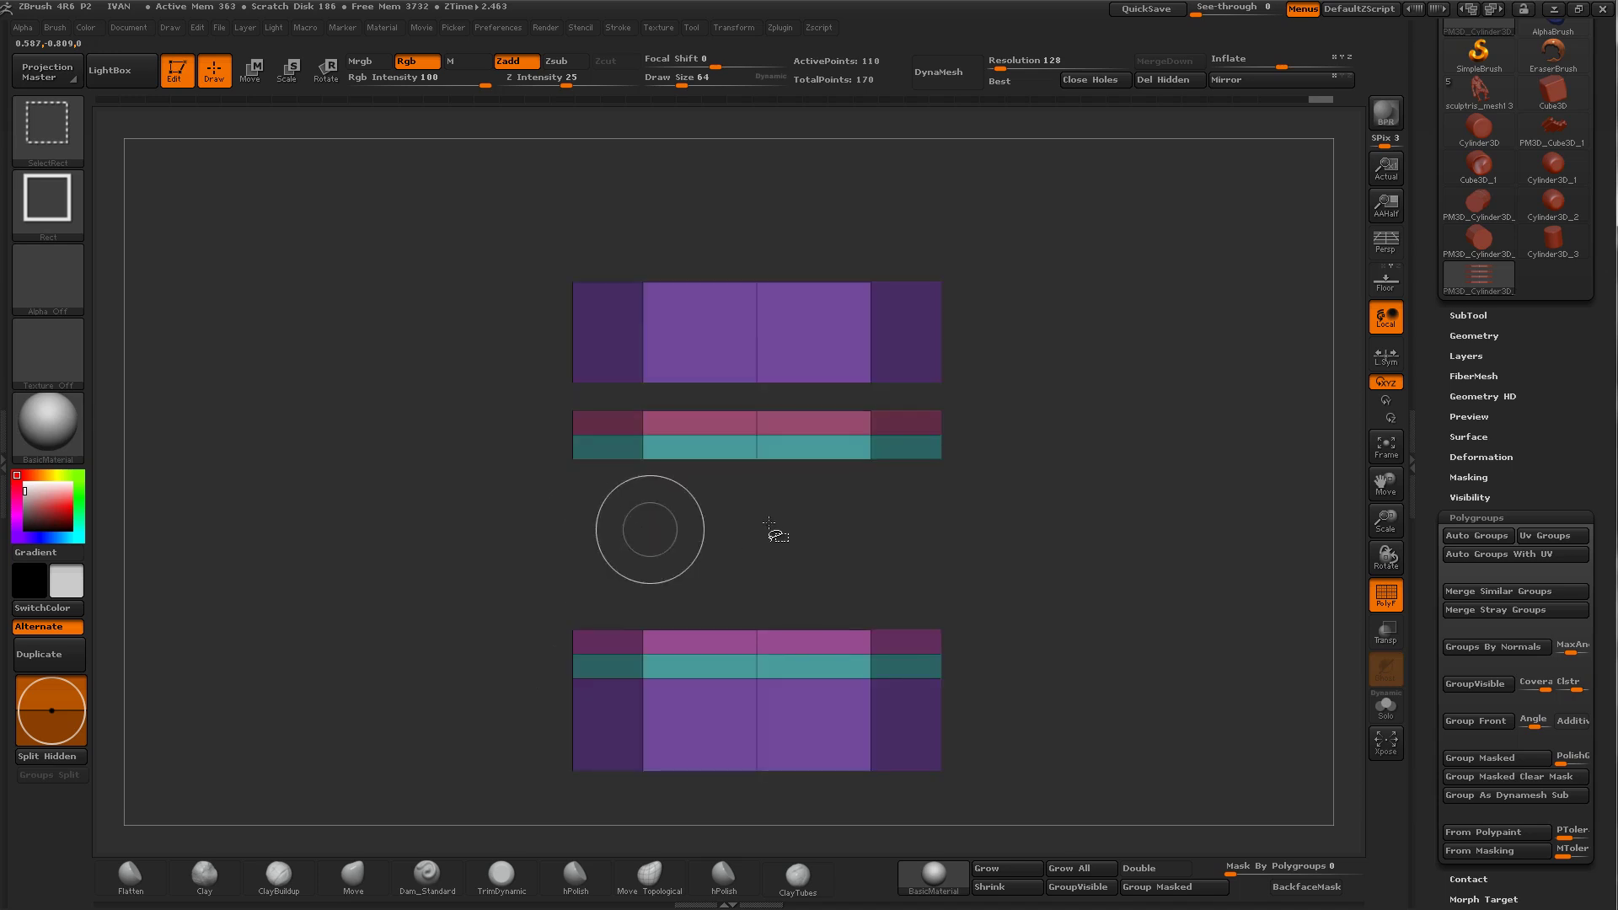
left_click(1096, 518, "ctrl+shift")
Step: Undo the last change, toggle visibility back, and select the Move brush (B, M, V)
key("ctrl+z")
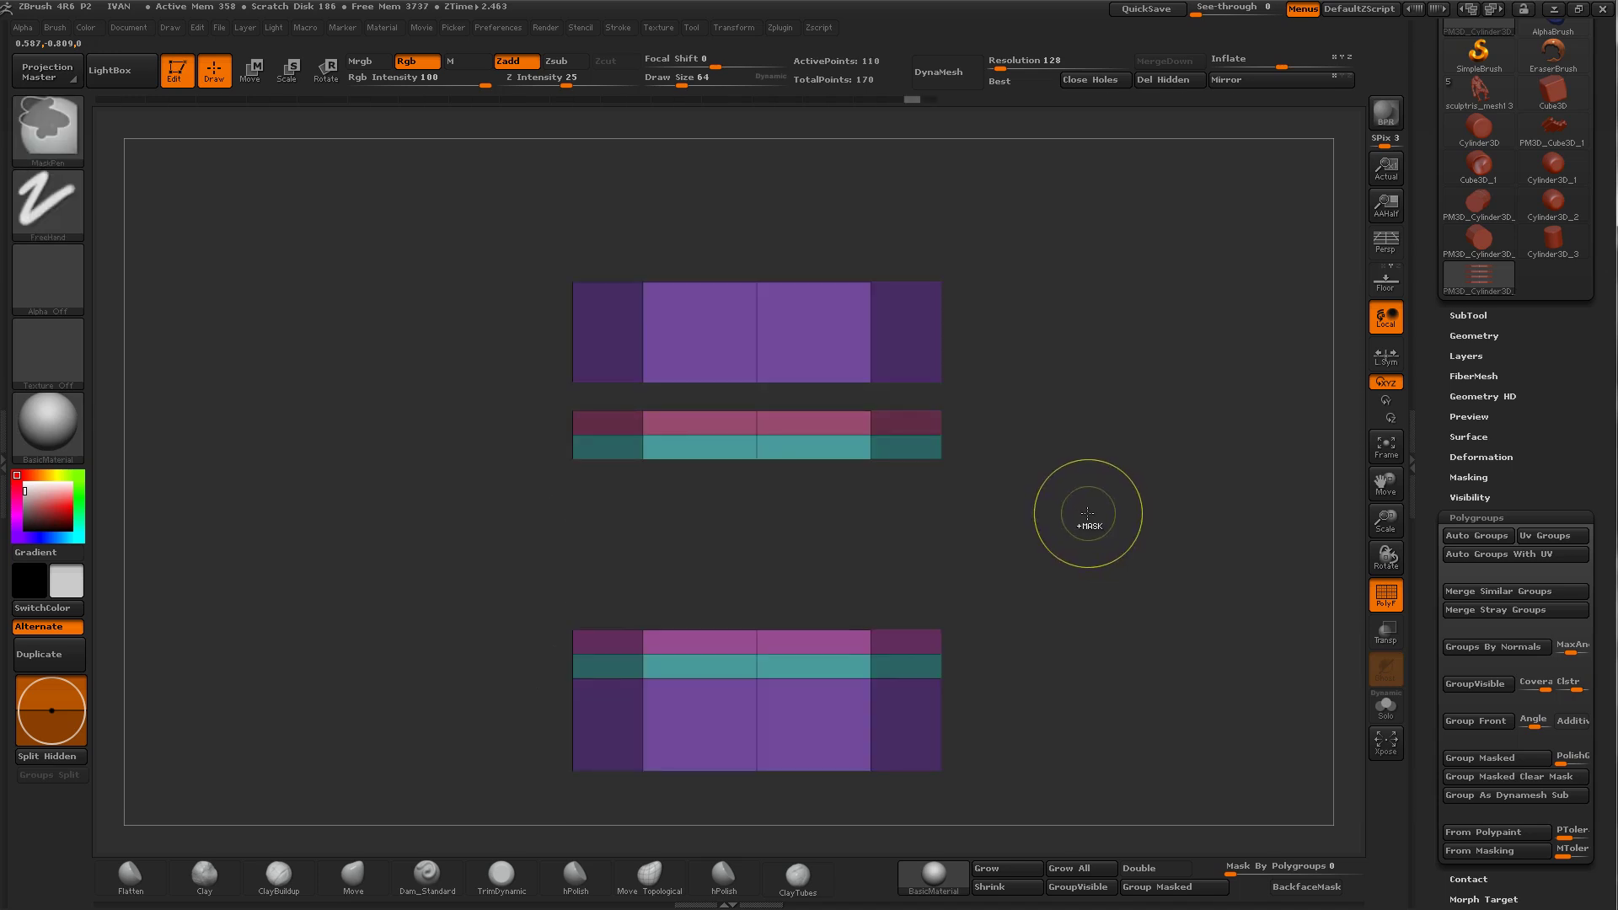
left_click(1088, 513, "ctrl+shift")
left_click(1086, 514, "ctrl+shift")
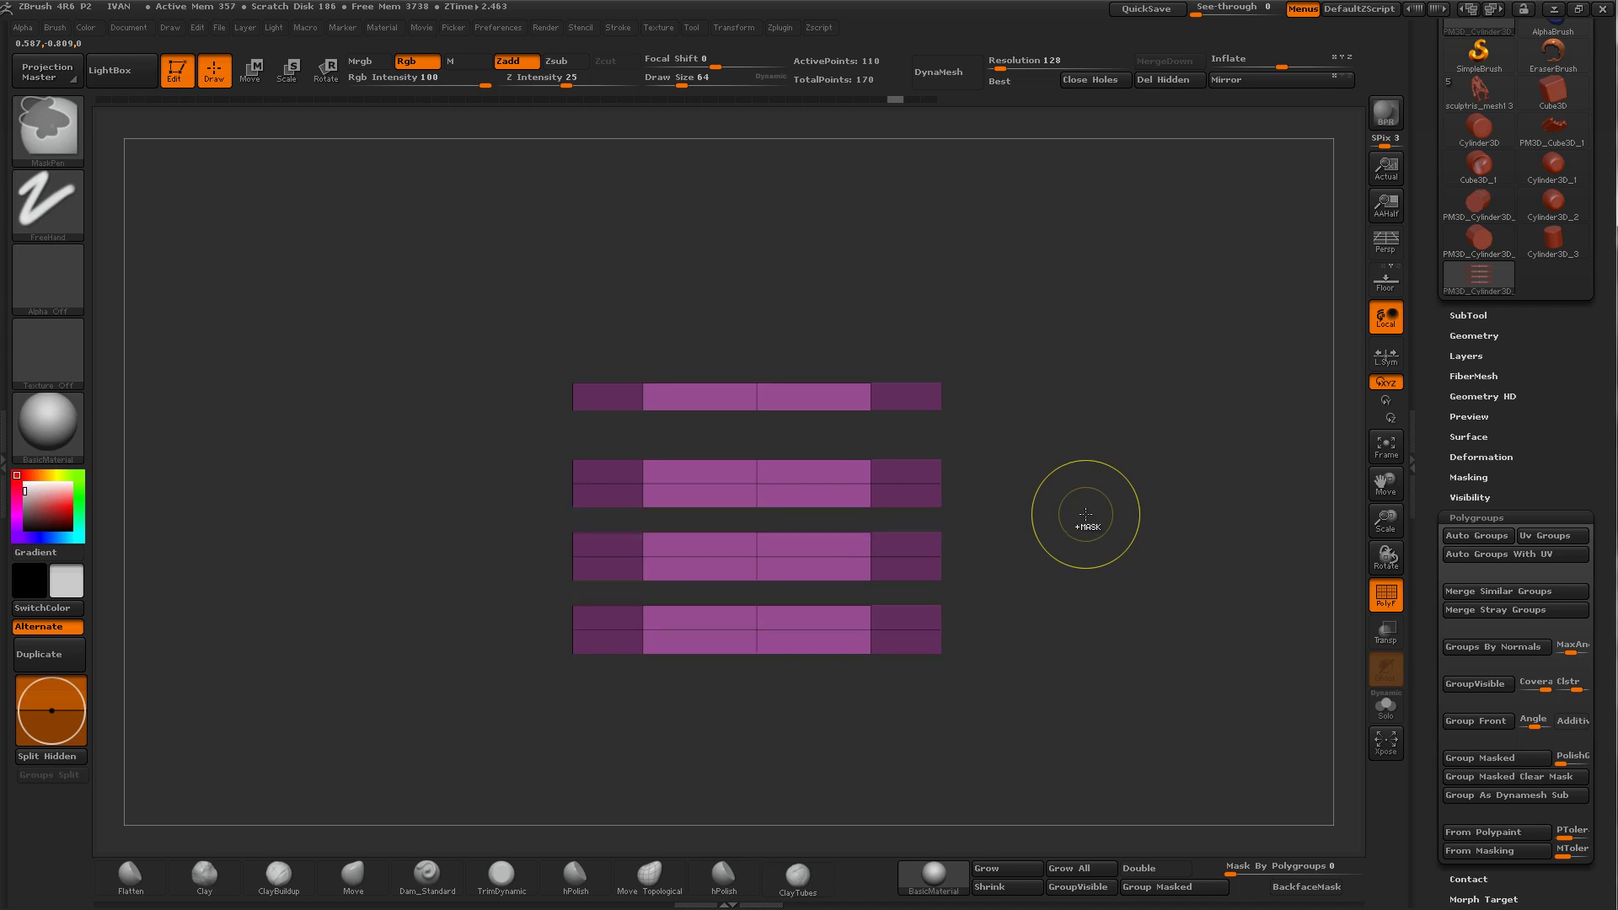
key("b")
key("m")
key("v")
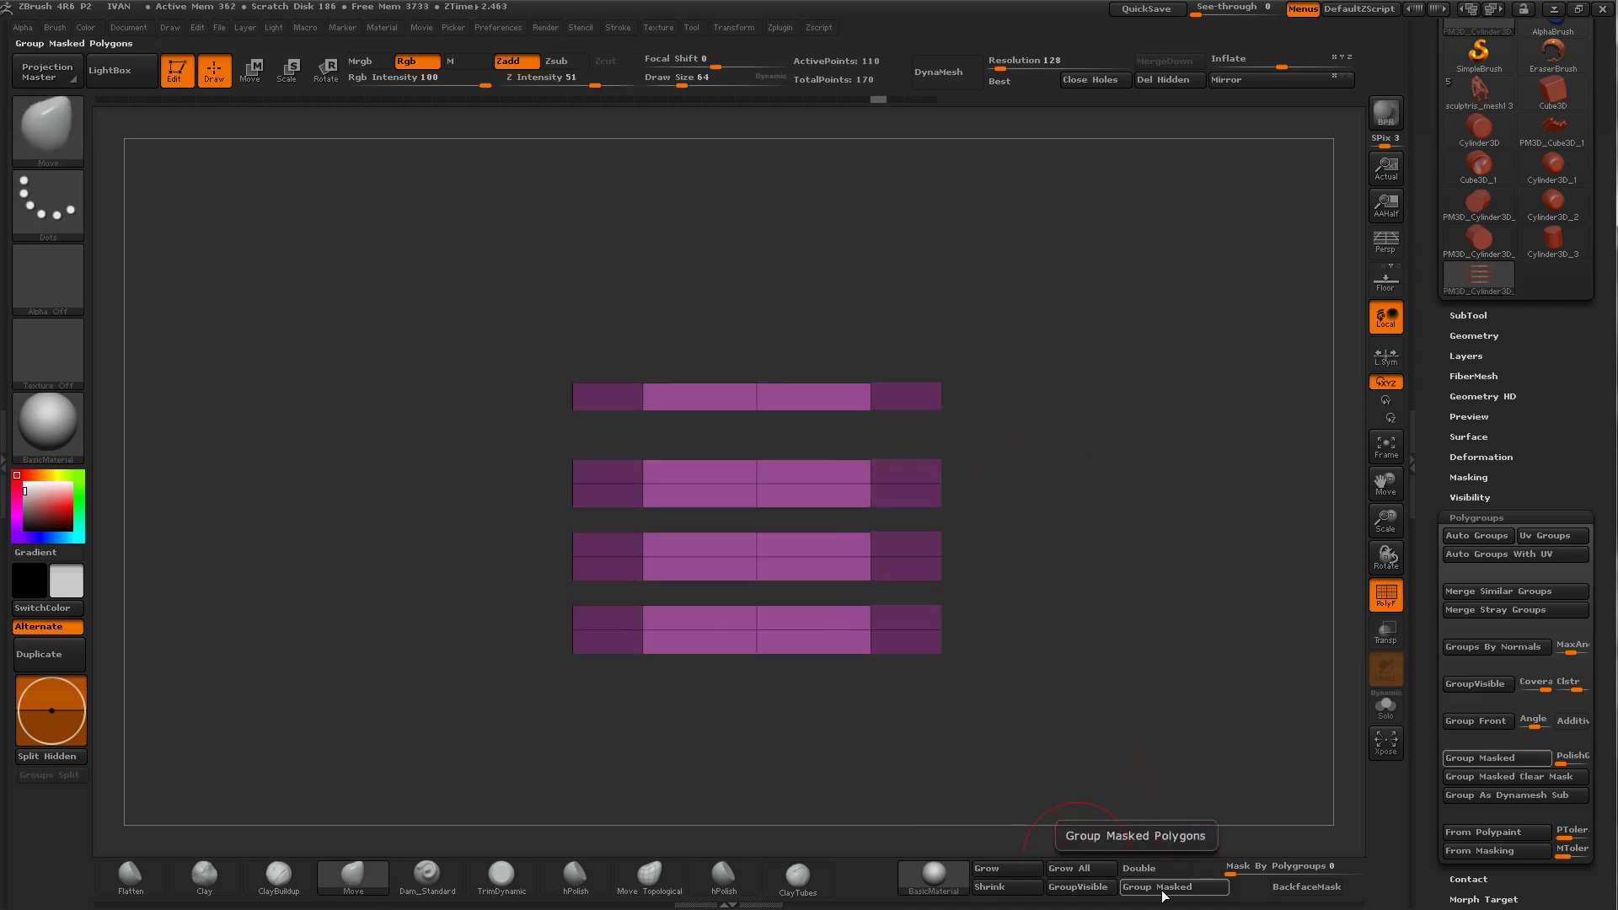
Step: Group the visible strips, hide the bottom strip, and return to the Move brush
left_click(1079, 887)
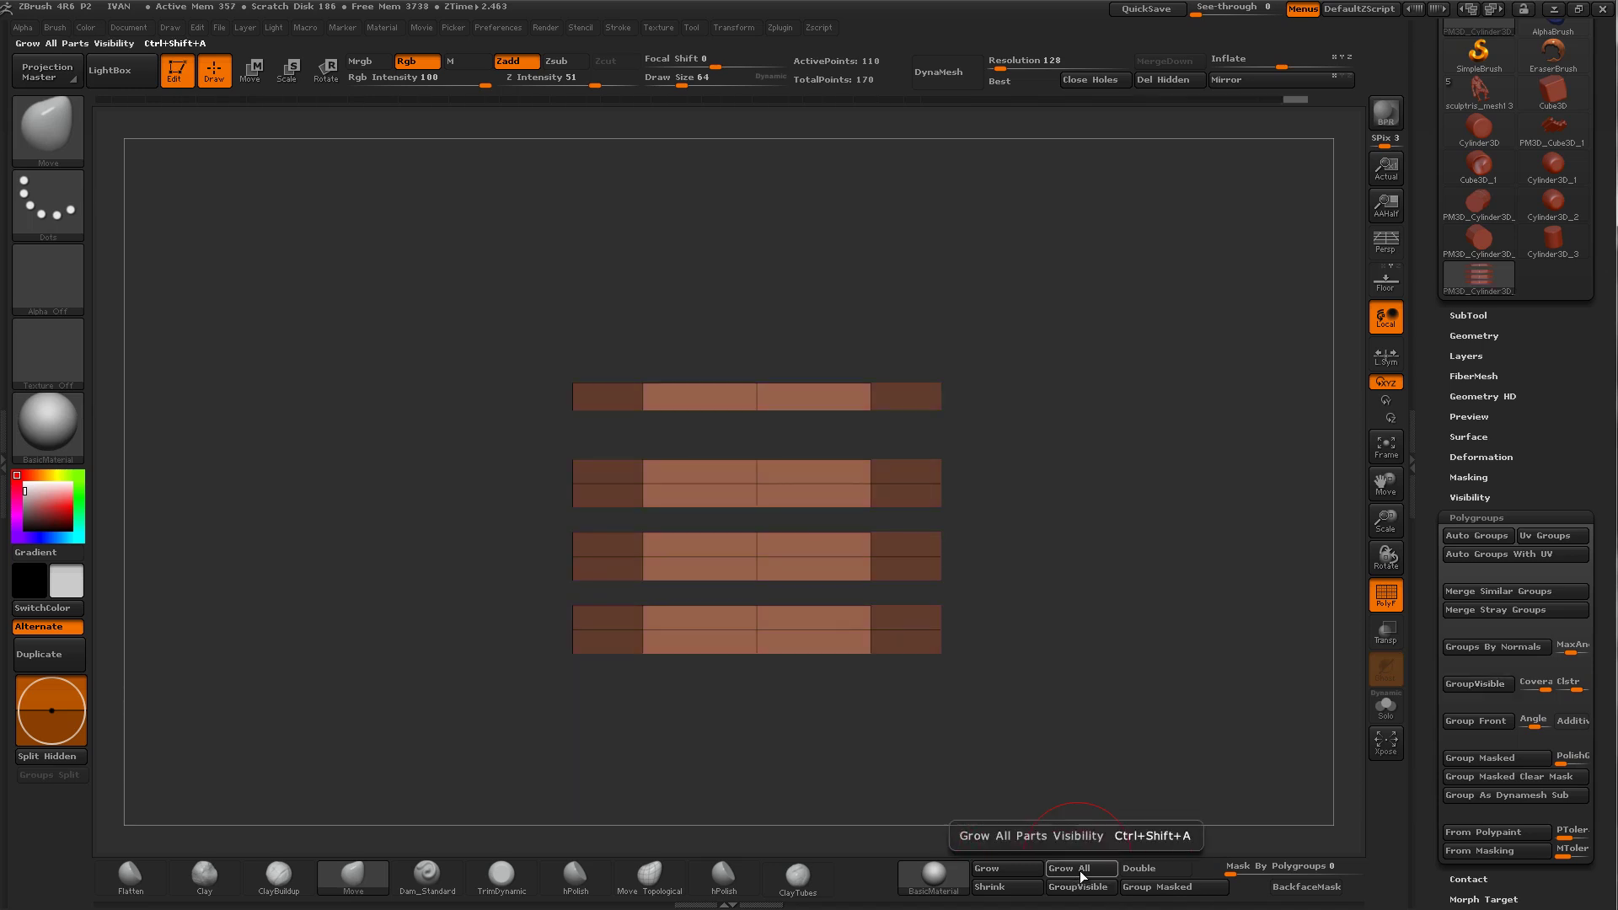
left_click(1030, 888)
key("ctrl+shift+z")
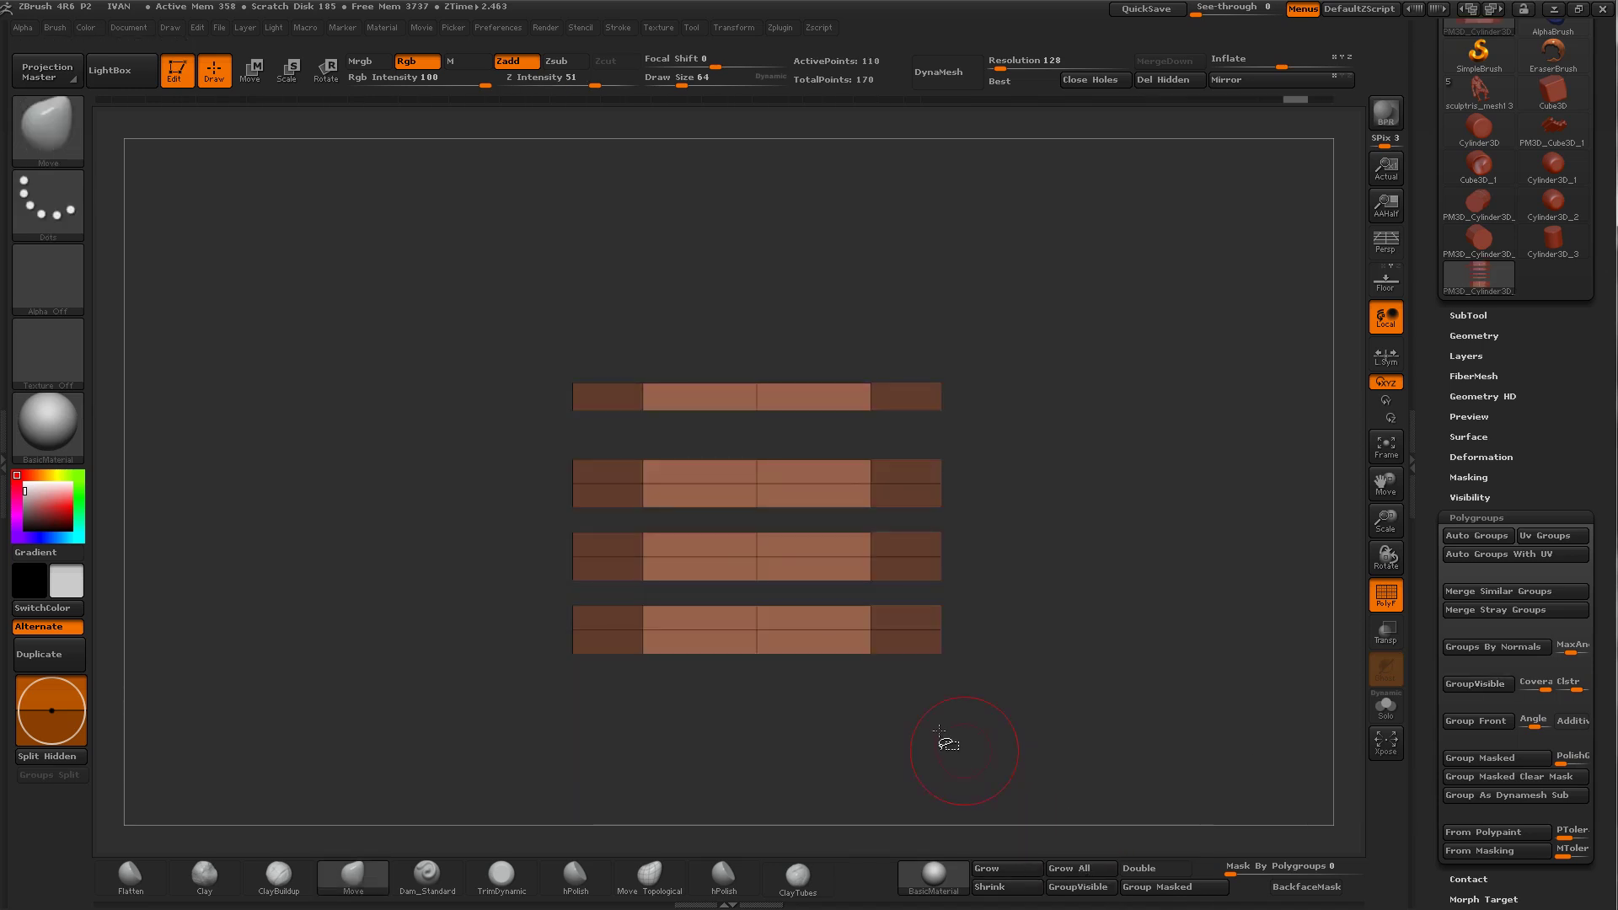
left_click_drag(959, 738, 510, 633, "ctrl+alt+shift")
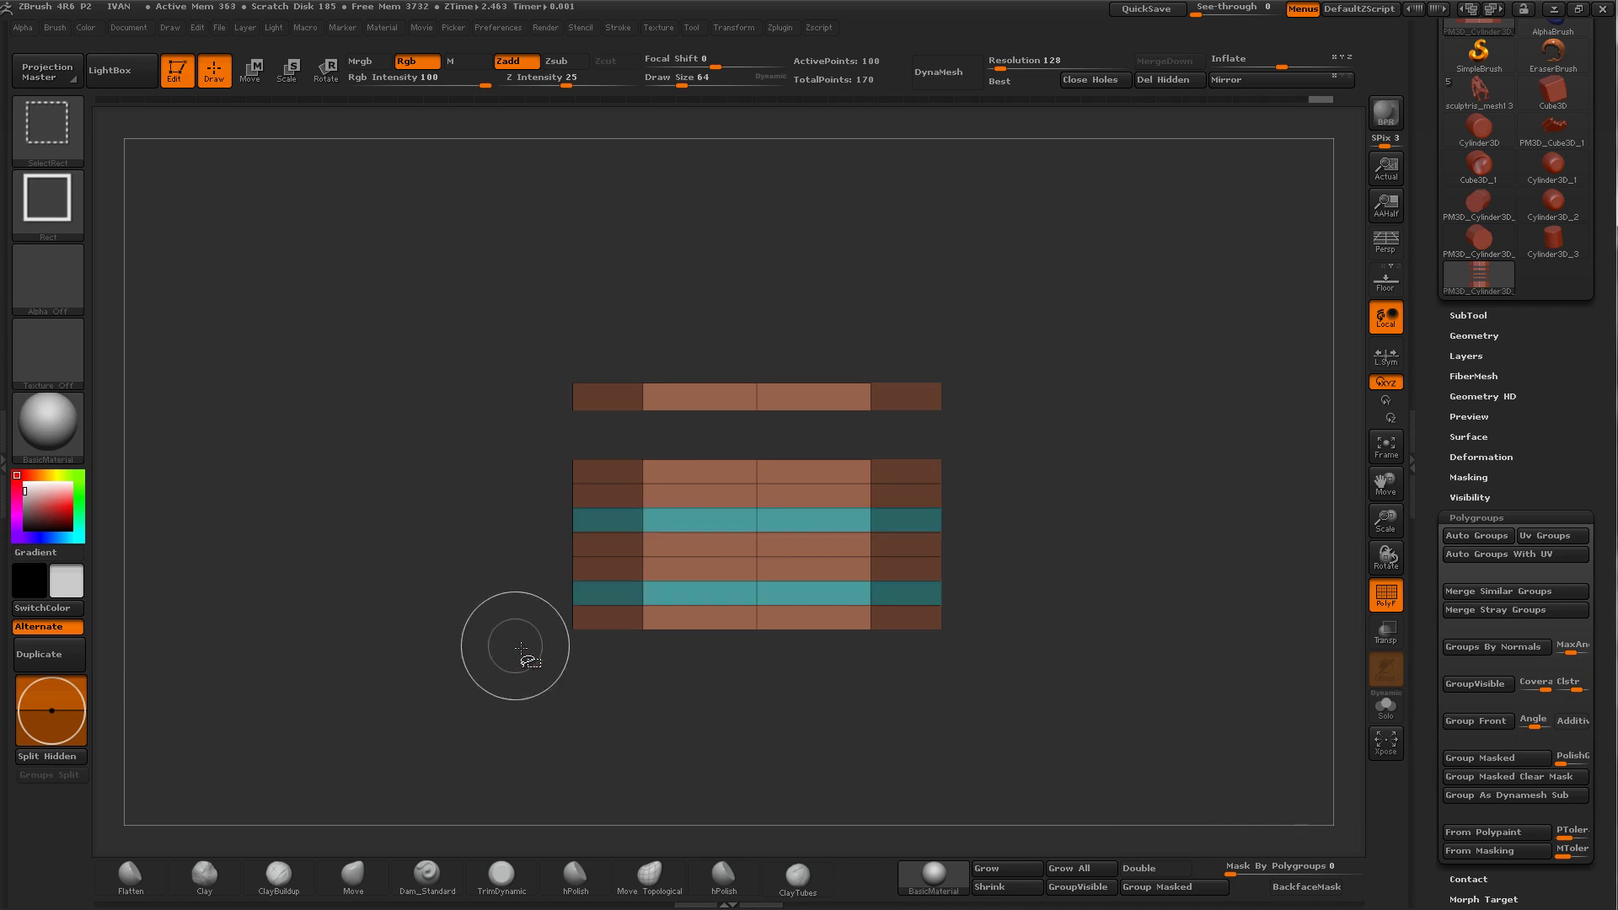
key("b")
key("m")
key("v")
mouse_move(668, 649)
left_mouse_down()
mouse_move(807, 654)
mouse_move(801, 593)
left_mouse_up()
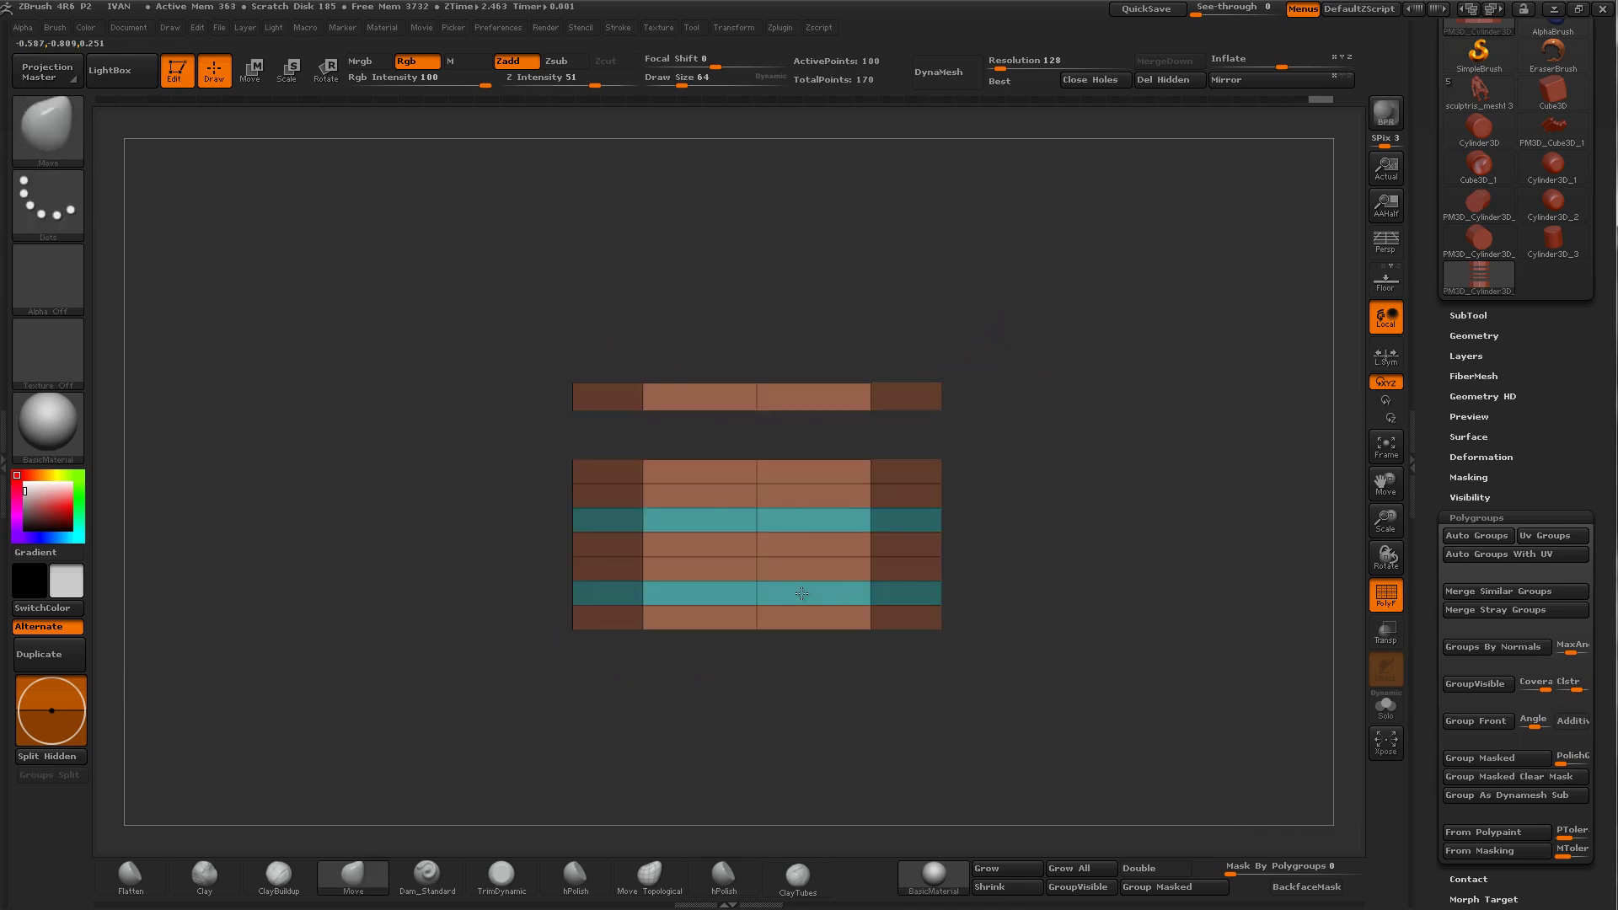
Step: Give the visible rows a new polygroup each time the bottom row is hidden, three rows in turn
left_click(1466, 687)
left_click_drag(938, 714, 536, 615, "ctrl+alt+shift")
left_click(1482, 687)
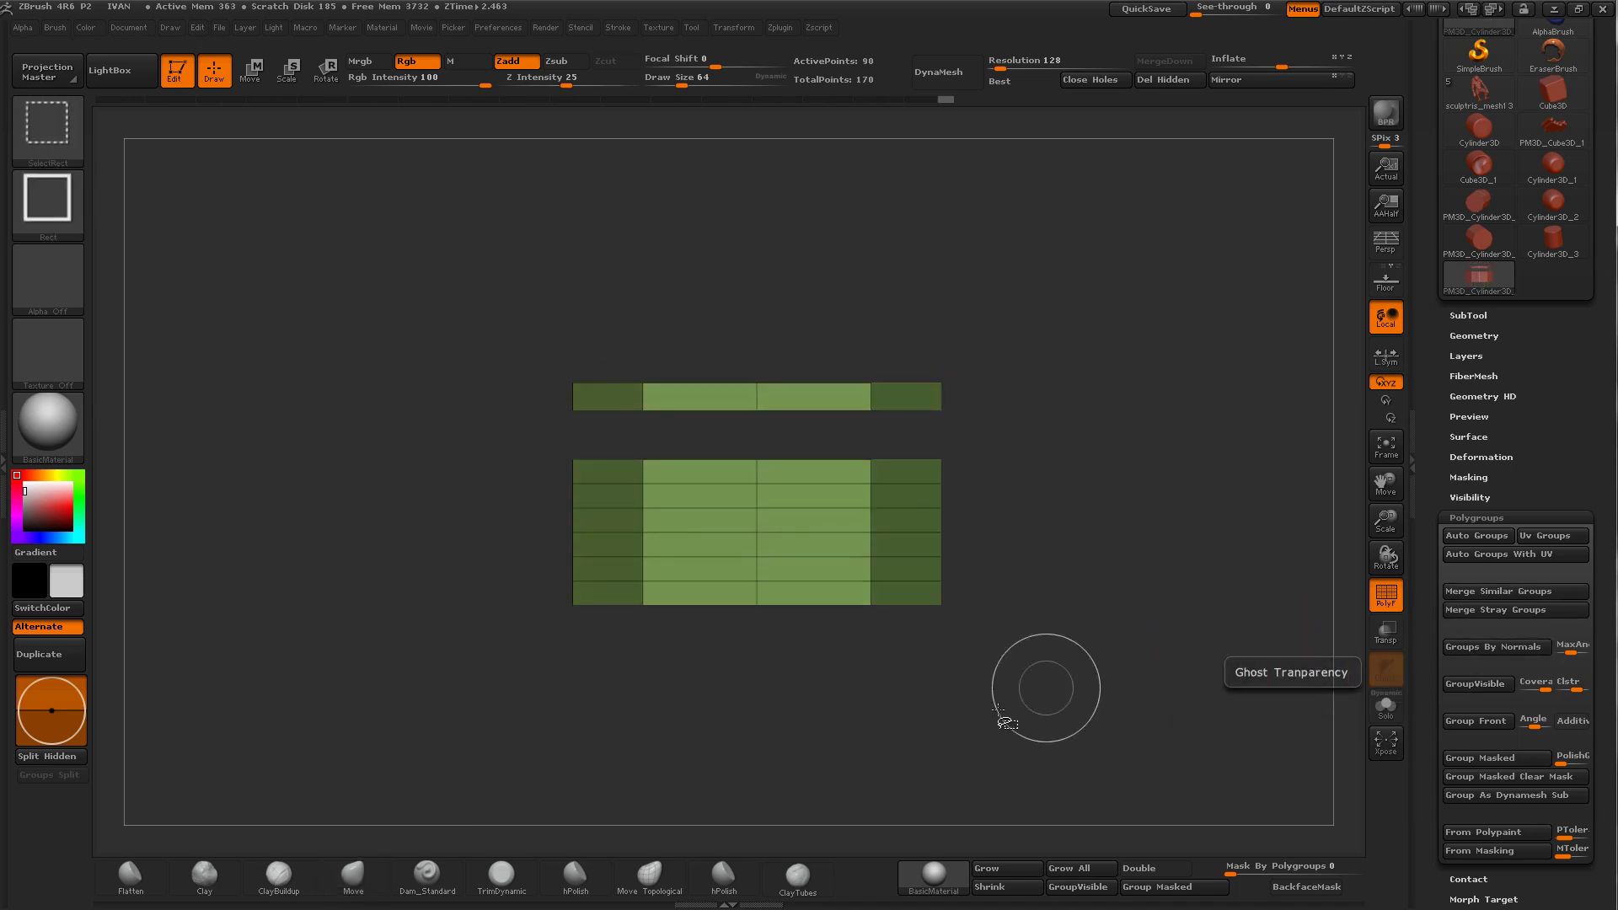
left_click_drag(986, 710, 512, 592, "ctrl+alt+shift")
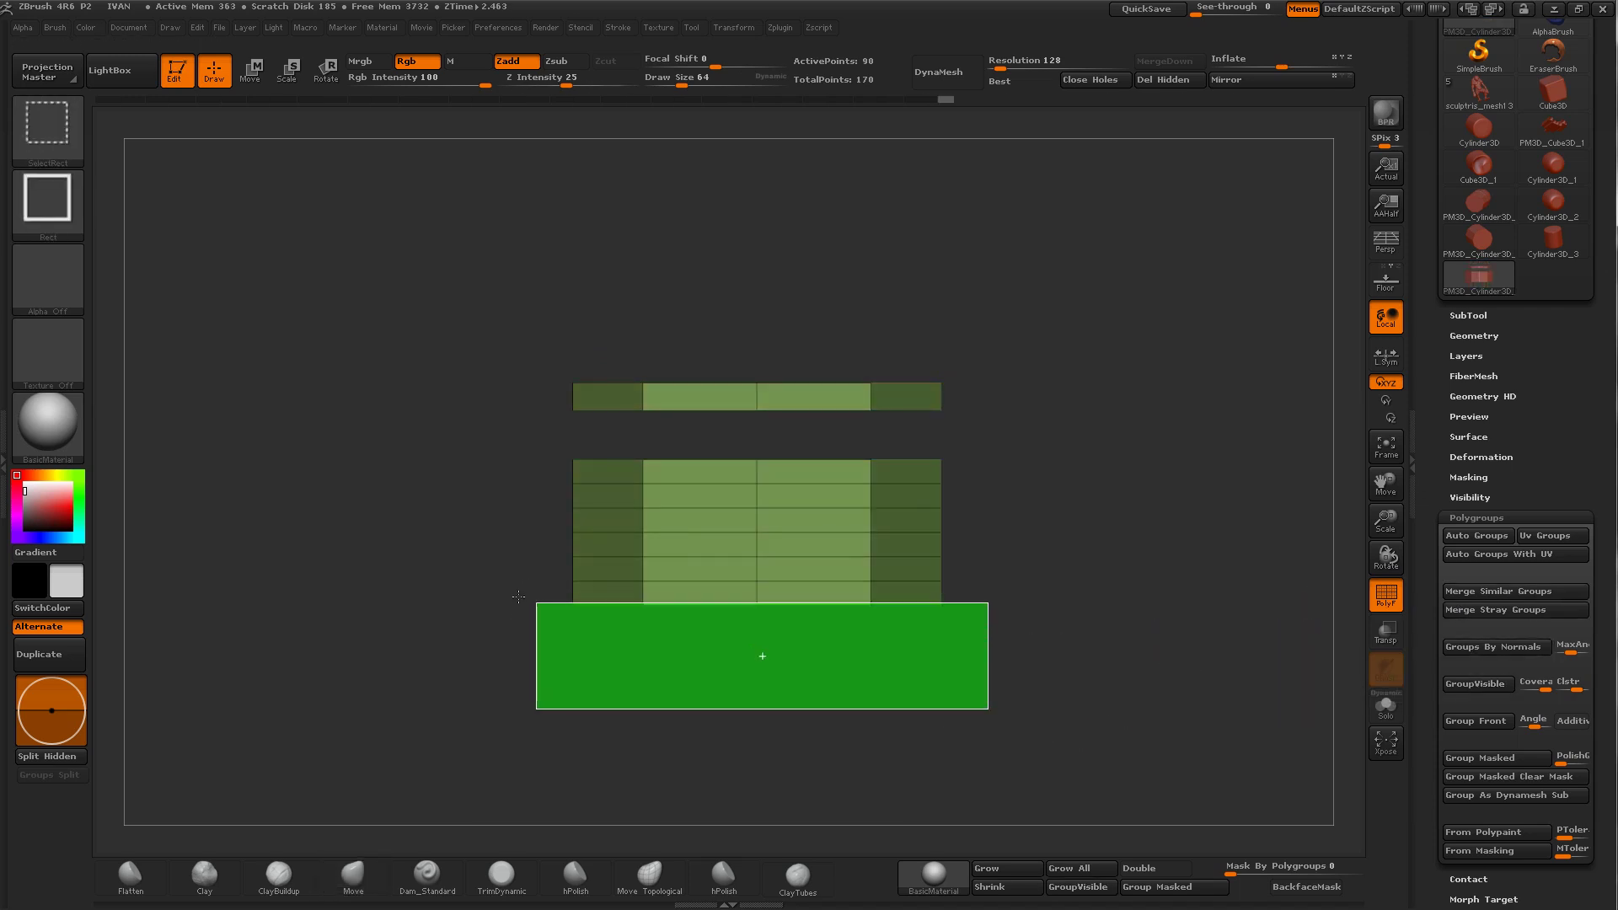
left_click(1467, 687)
left_click_drag(992, 655, 506, 547, "ctrl+alt+shift")
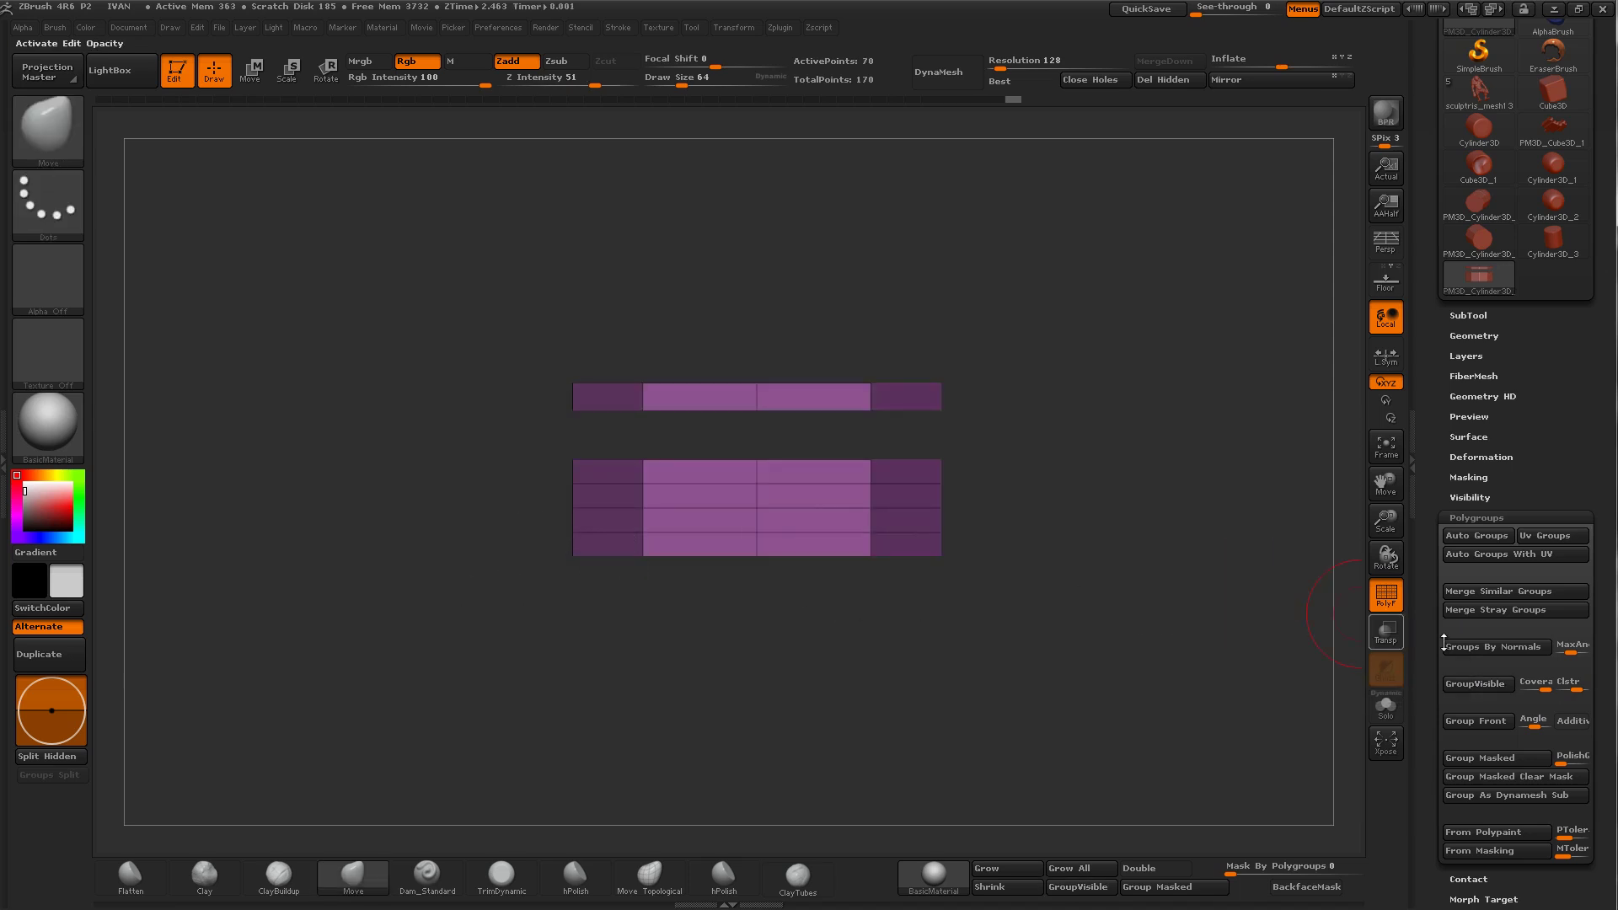
left_click(1466, 686)
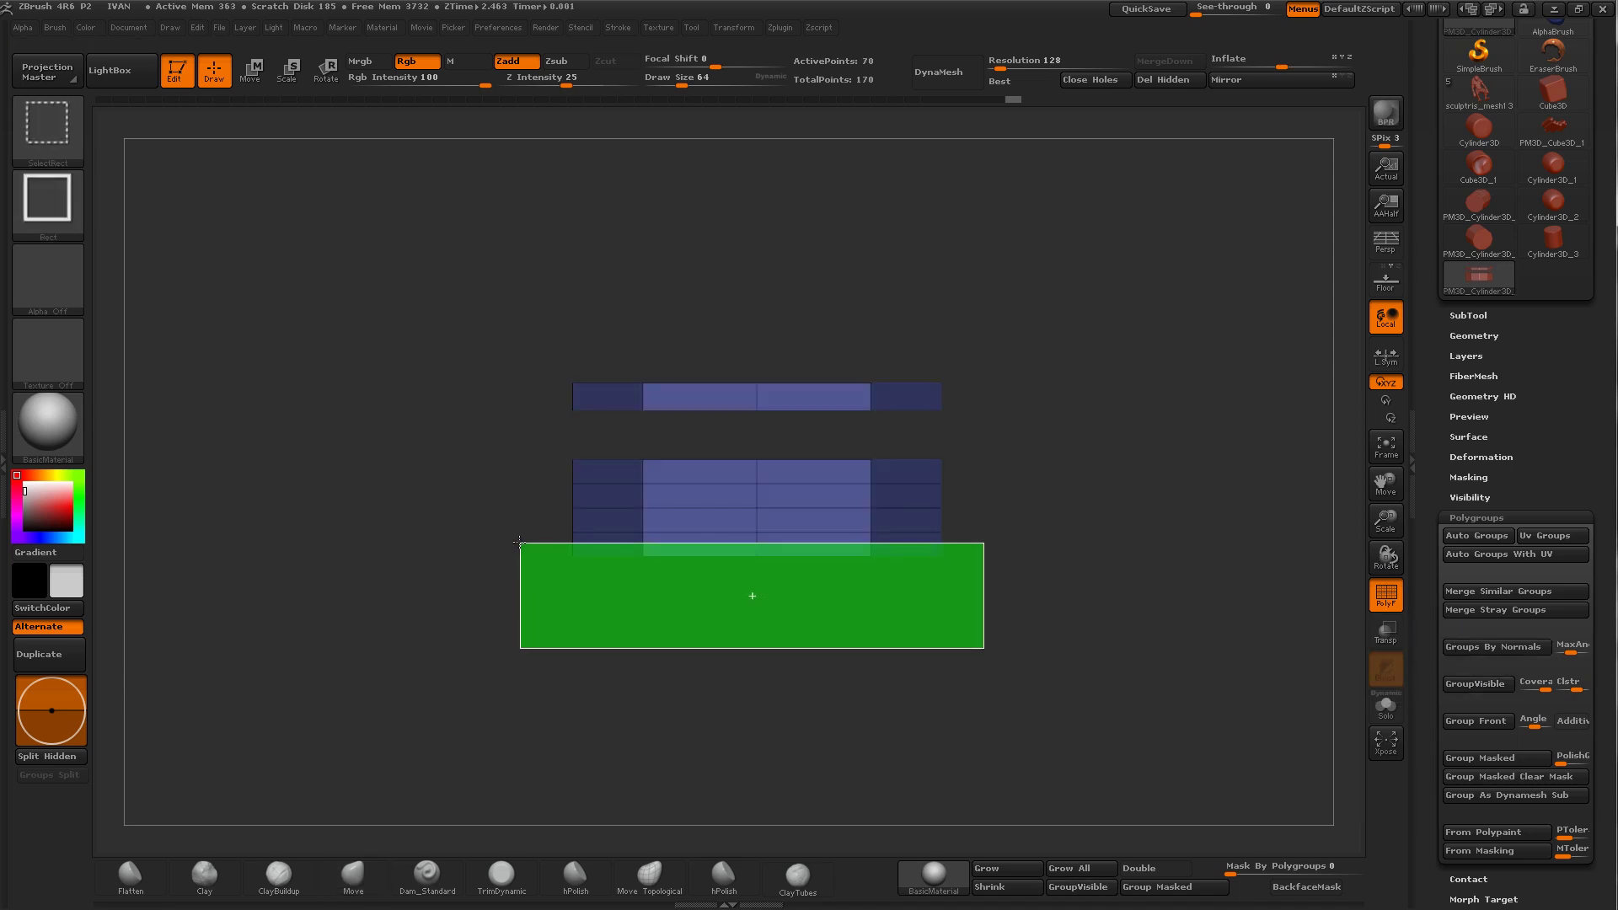
Step: Group the last remaining rows one by one, then unhide everything and face the front
left_click_drag(986, 650, 516, 540, "ctrl+alt+shift")
left_click(1473, 684)
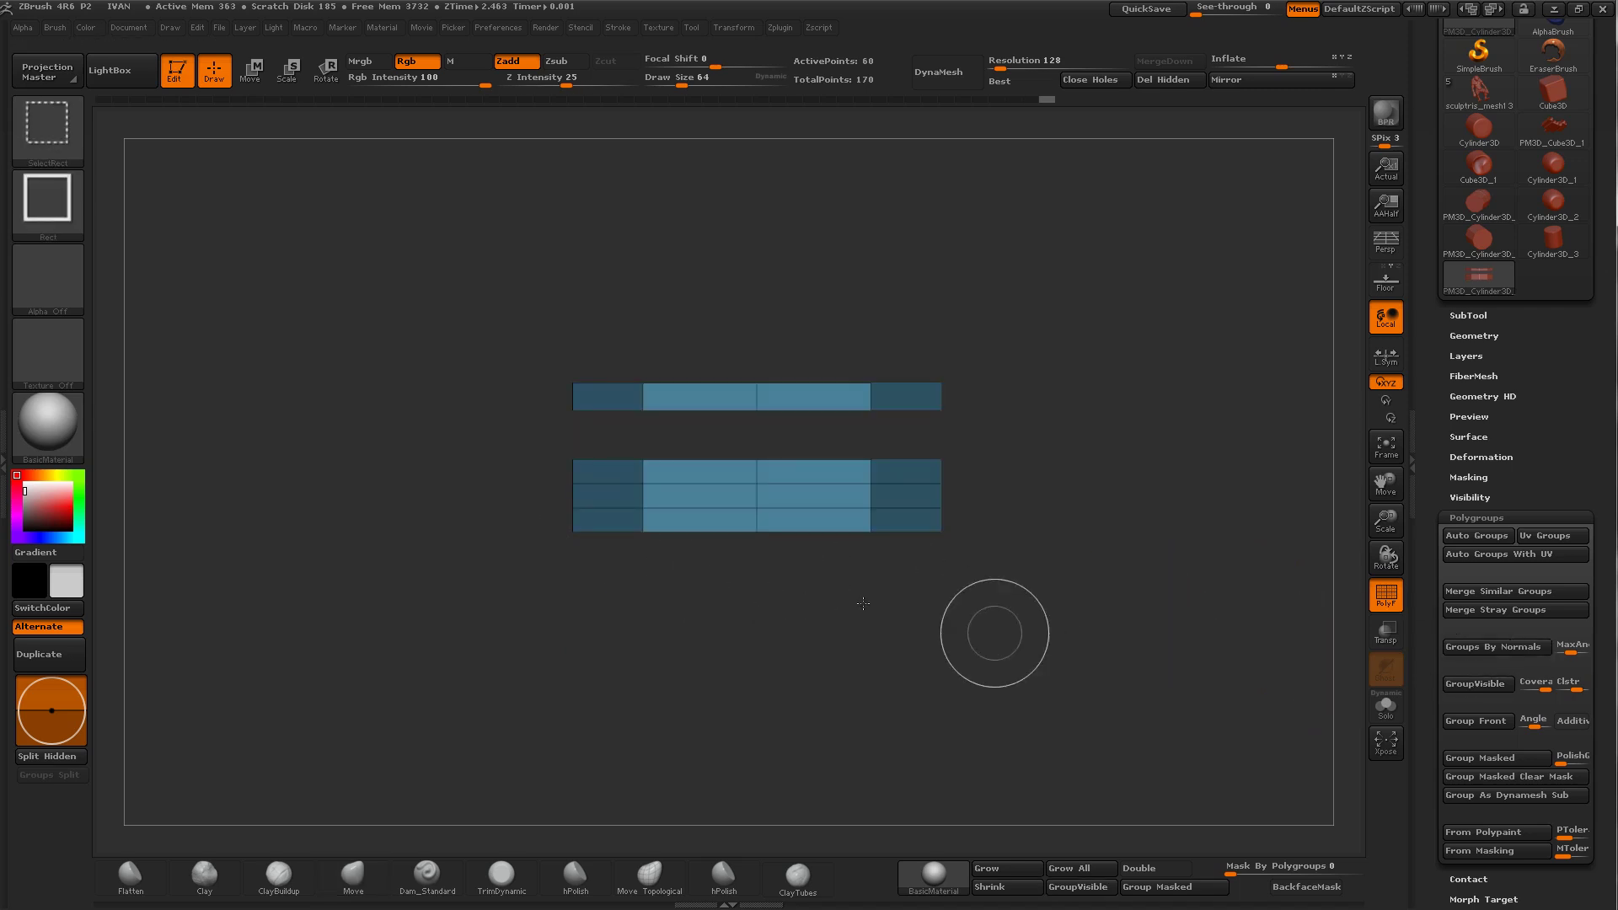
left_click_drag(989, 632, 506, 513, "ctrl+shift")
left_click(1475, 684)
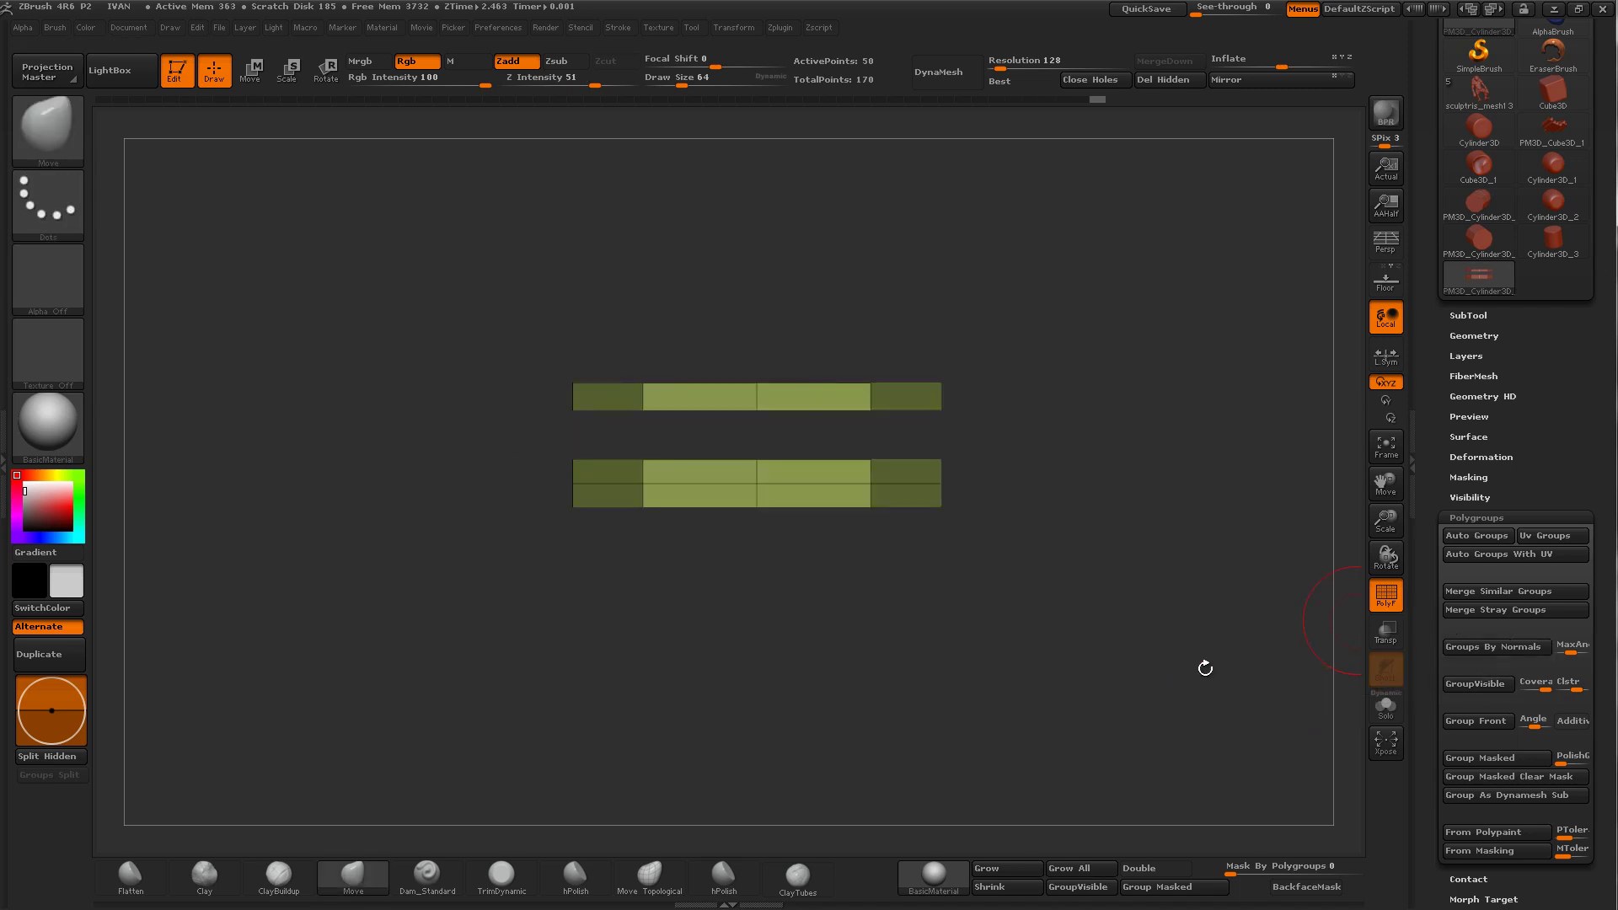
left_click_drag(952, 596, 540, 493, "ctrl+shift")
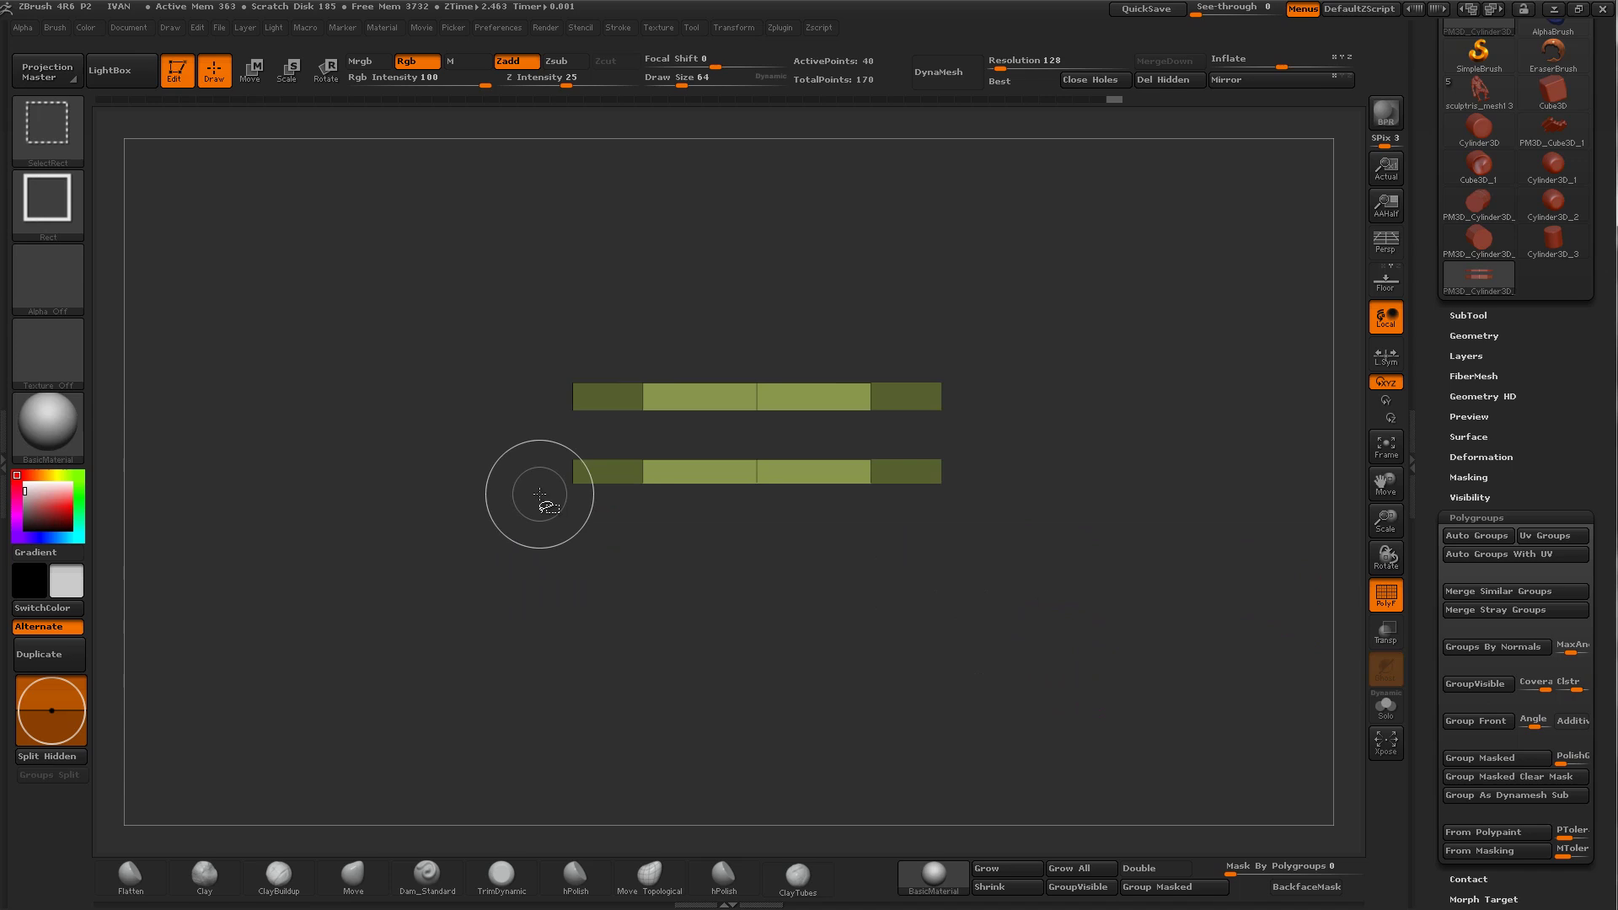
left_click(1473, 683)
left_click(1177, 578, "ctrl+shift")
mouse_move(1177, 578)
left_mouse_down()
mouse_move(1066, 506)
mouse_move(813, 584)
left_mouse_up()
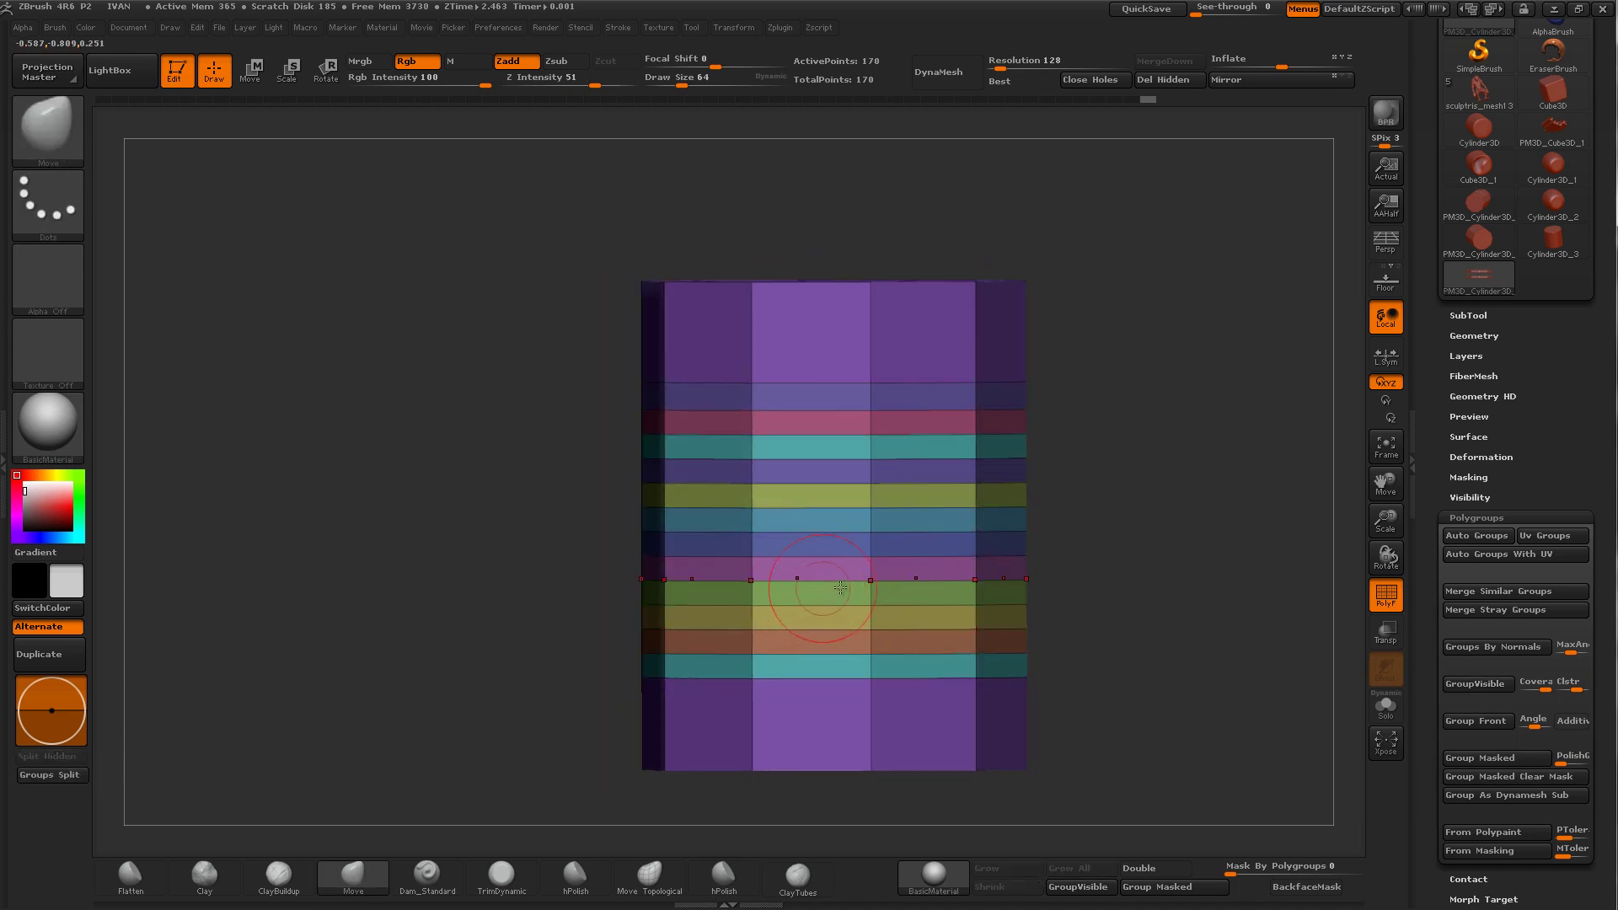
Step: Orbit and zoom to inspect the can's ten-sided top, then hide and reshow the middle bands
right_click_drag(840, 588, 826, 585)
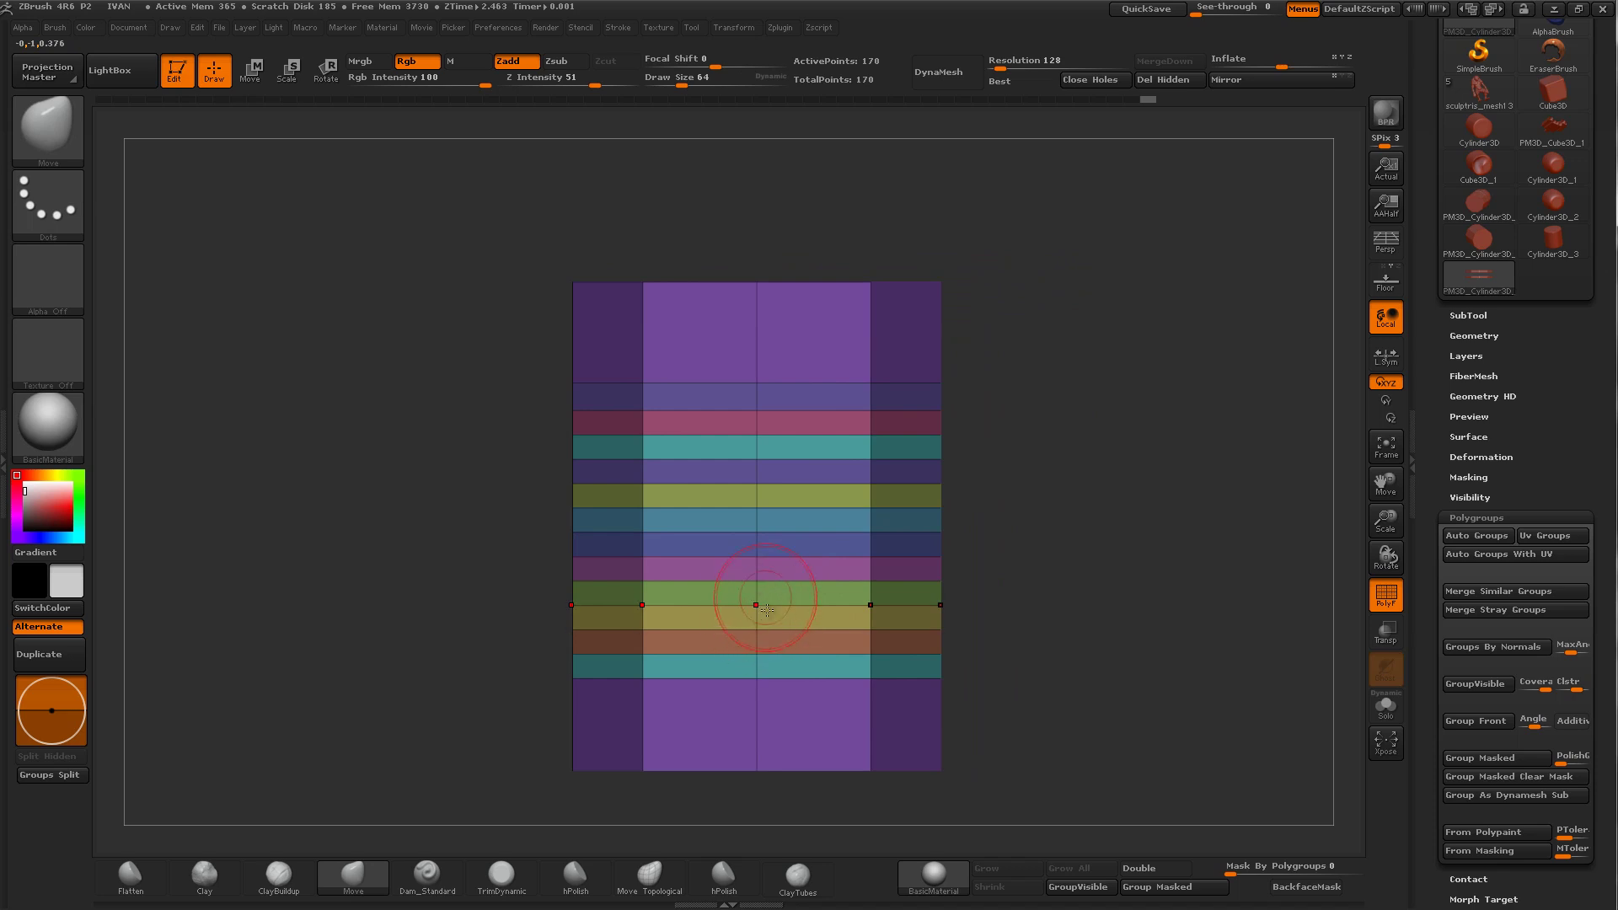
right_click_drag(763, 609, 993, 531)
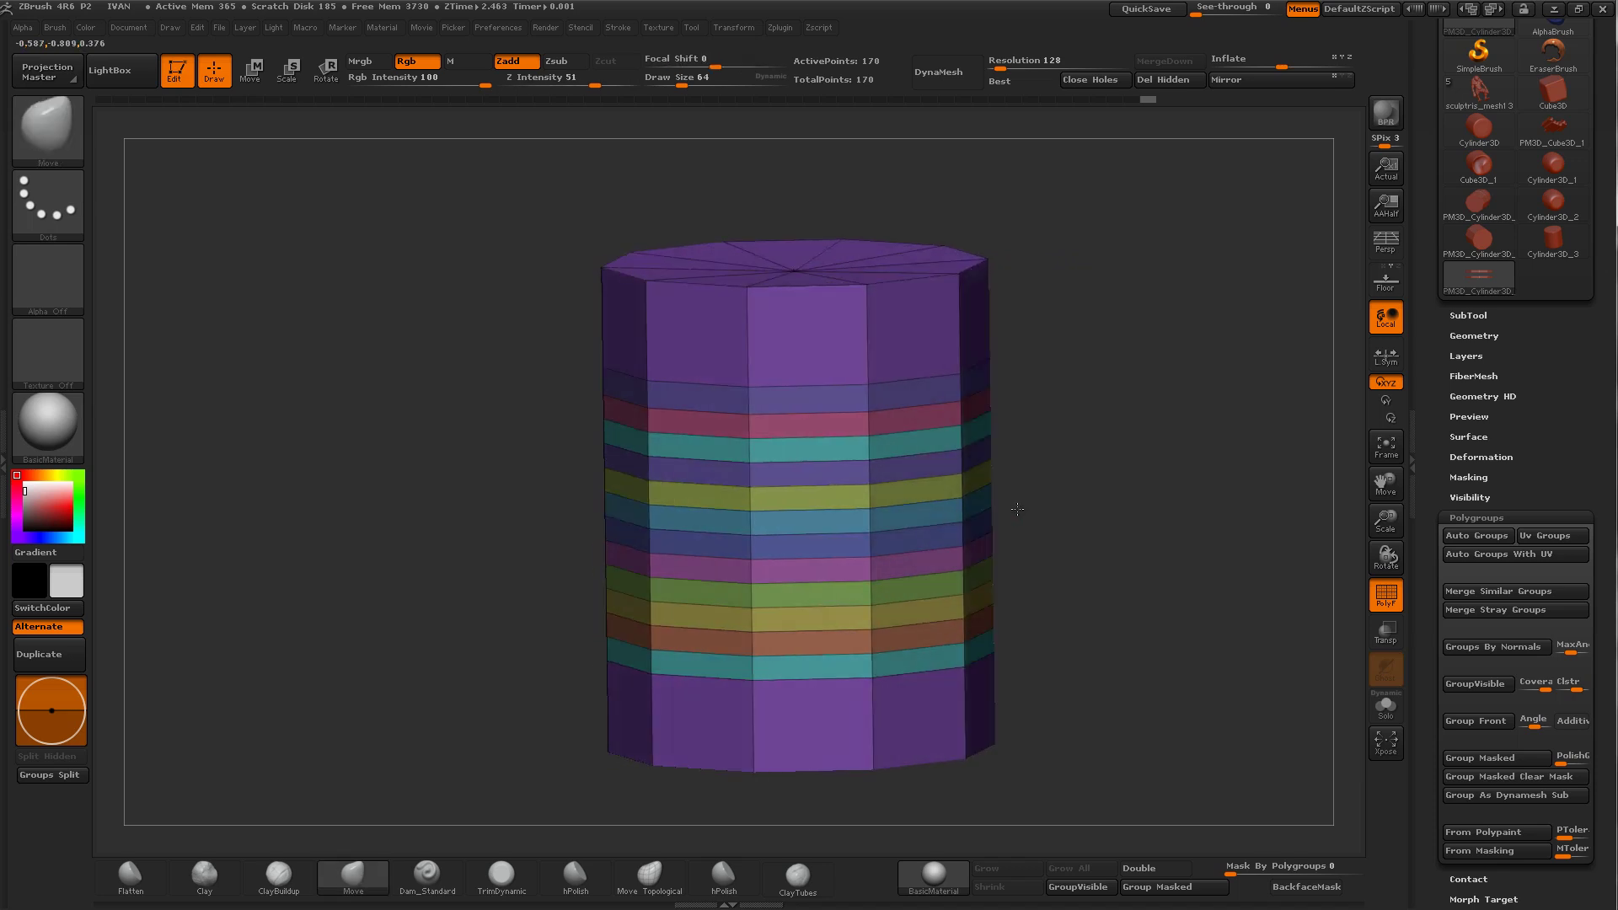
right_click_drag(1034, 472, 1026, 485)
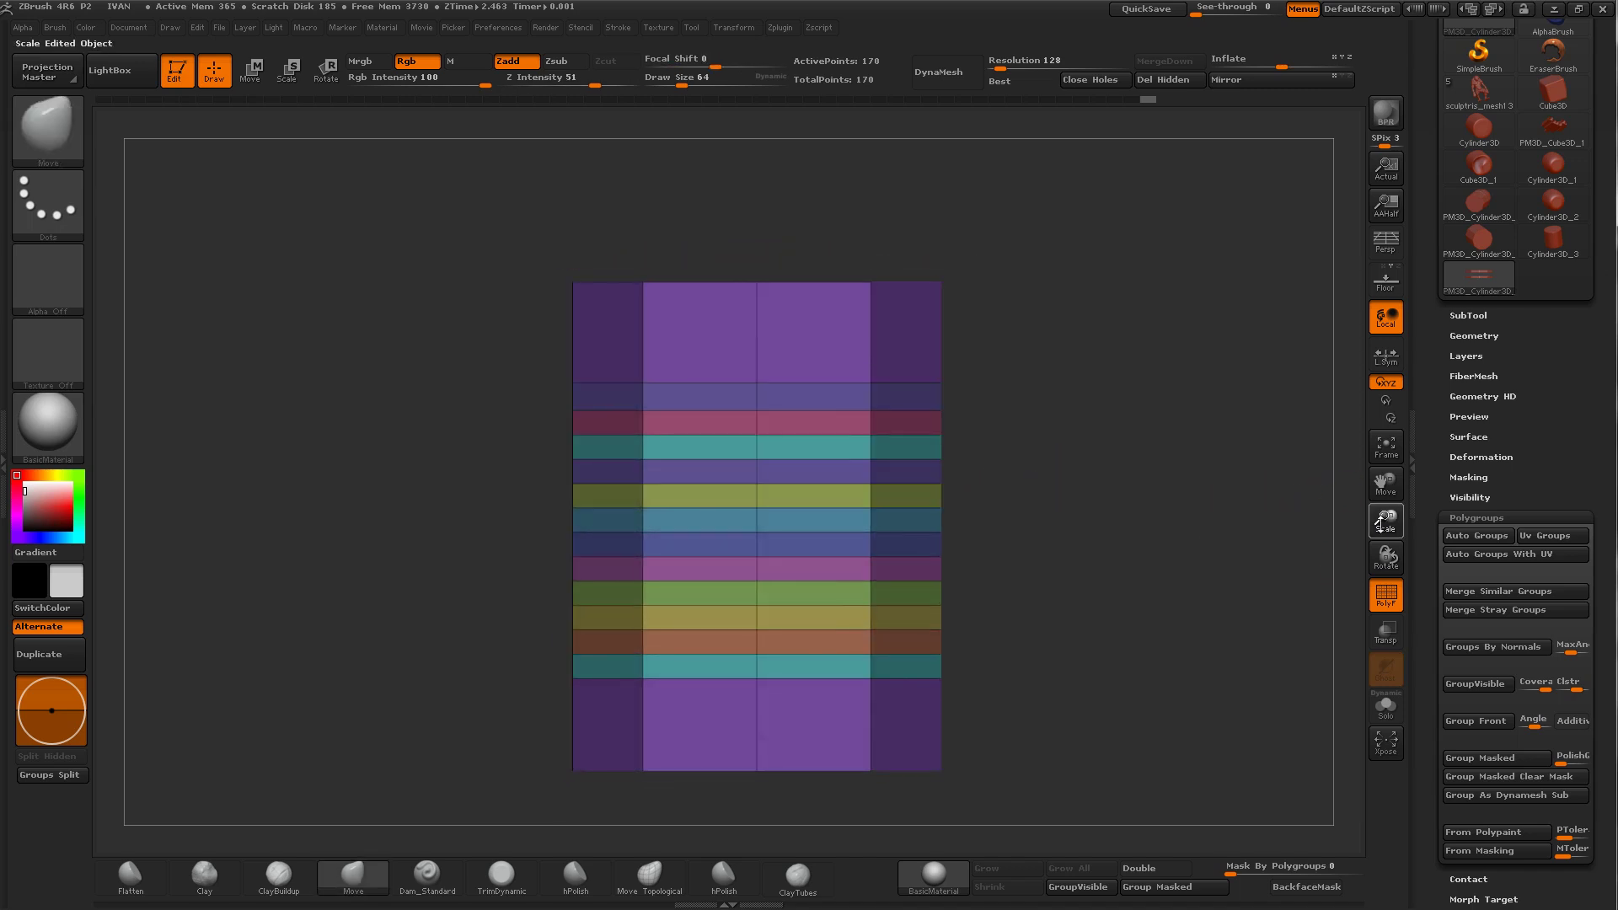
left_click_drag(1385, 520, 1321, 560)
right_click_drag(1322, 560, 1099, 463)
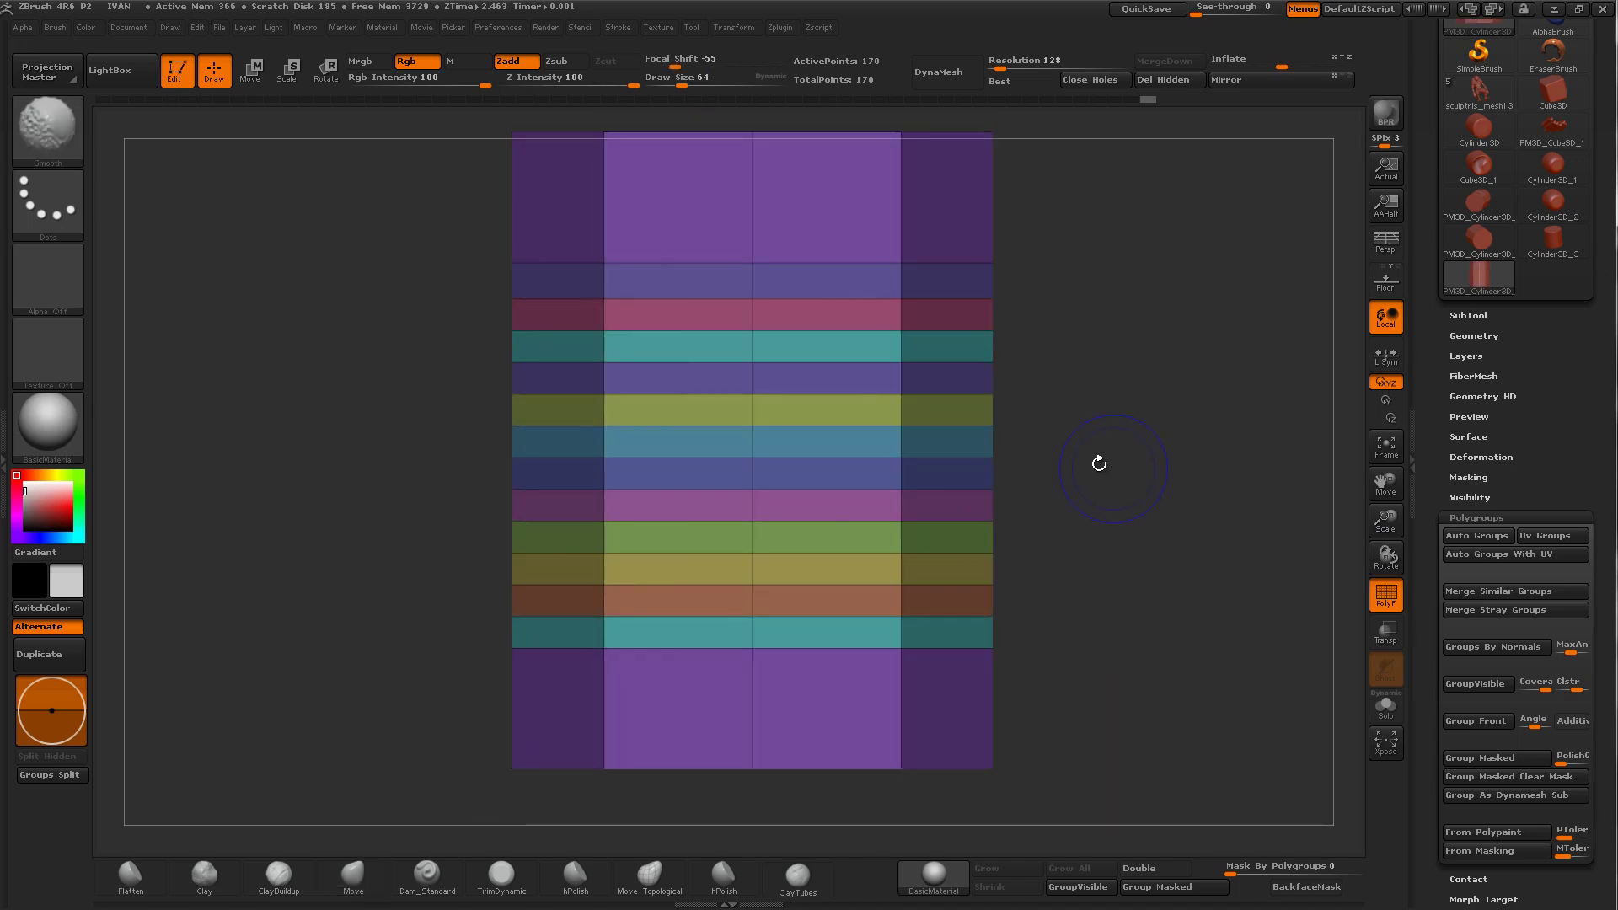
left_click(912, 756, "ctrl+shift")
left_click(1120, 621, "ctrl+shift")
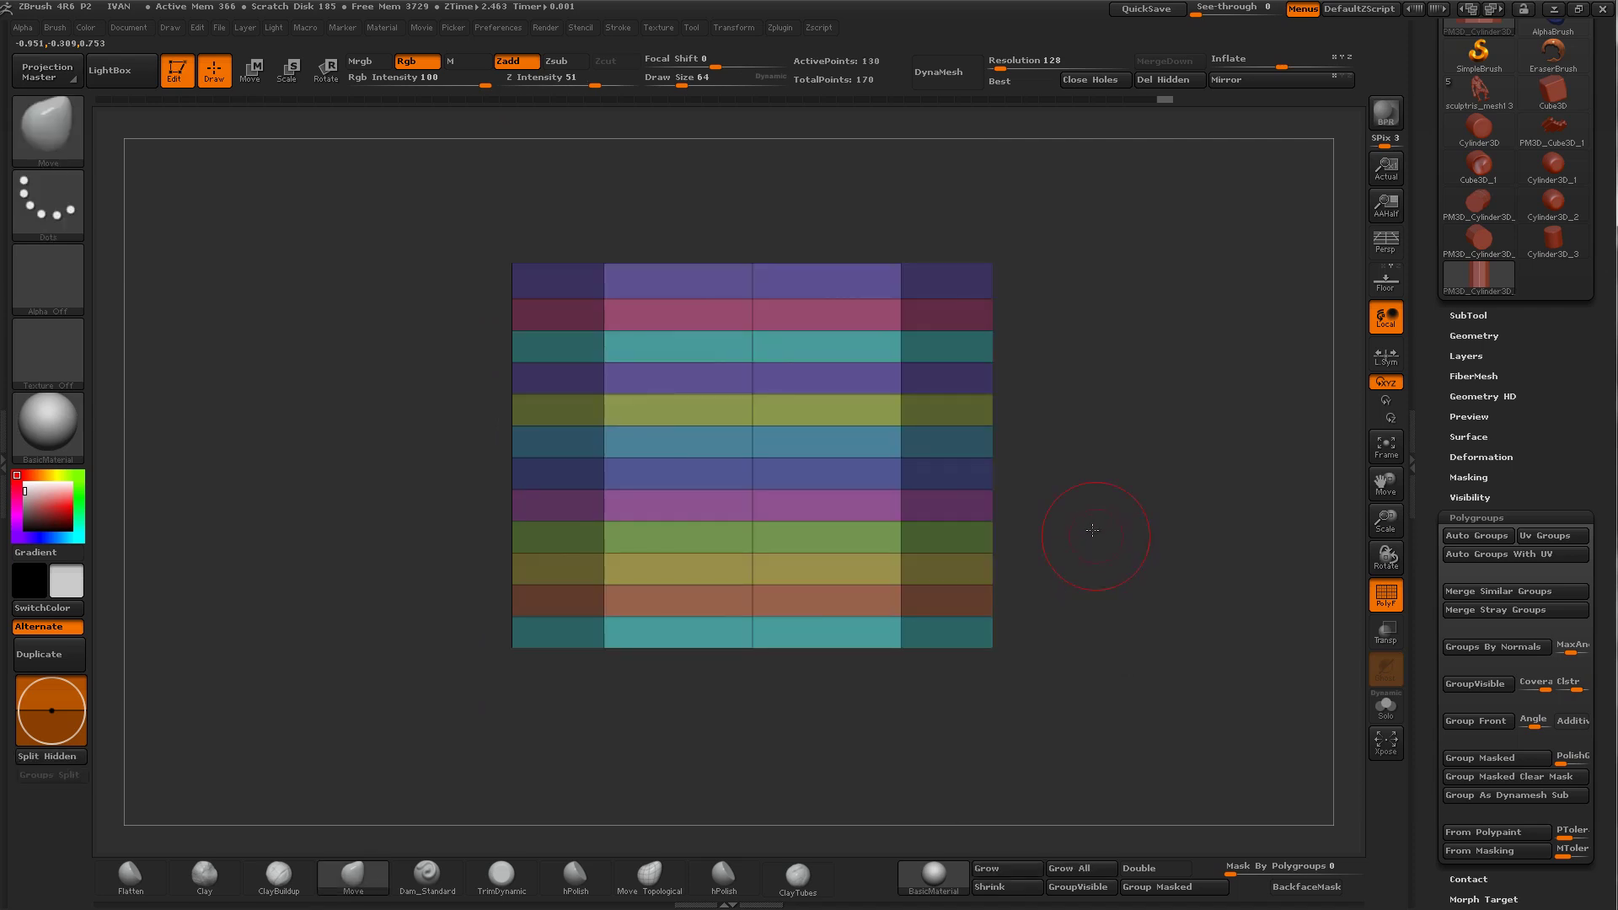
Step: Hide the teal, pink, green and blue bands in turn, then reveal all bands again
right_click_drag(1084, 524, 1067, 536)
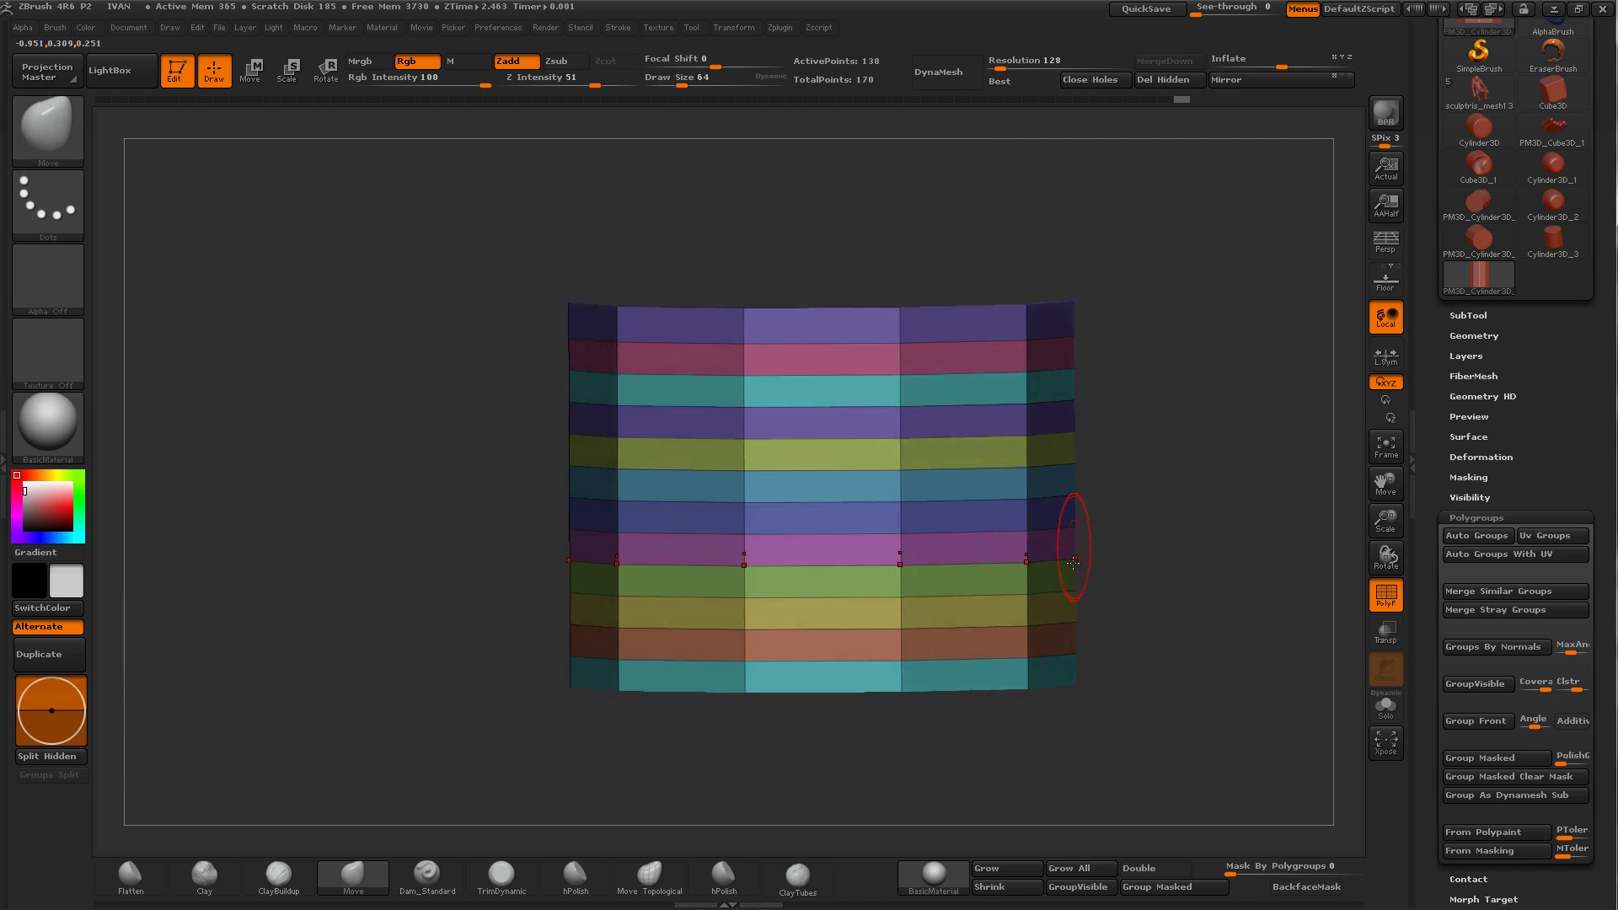
left_click(1027, 658, "ctrl+shift")
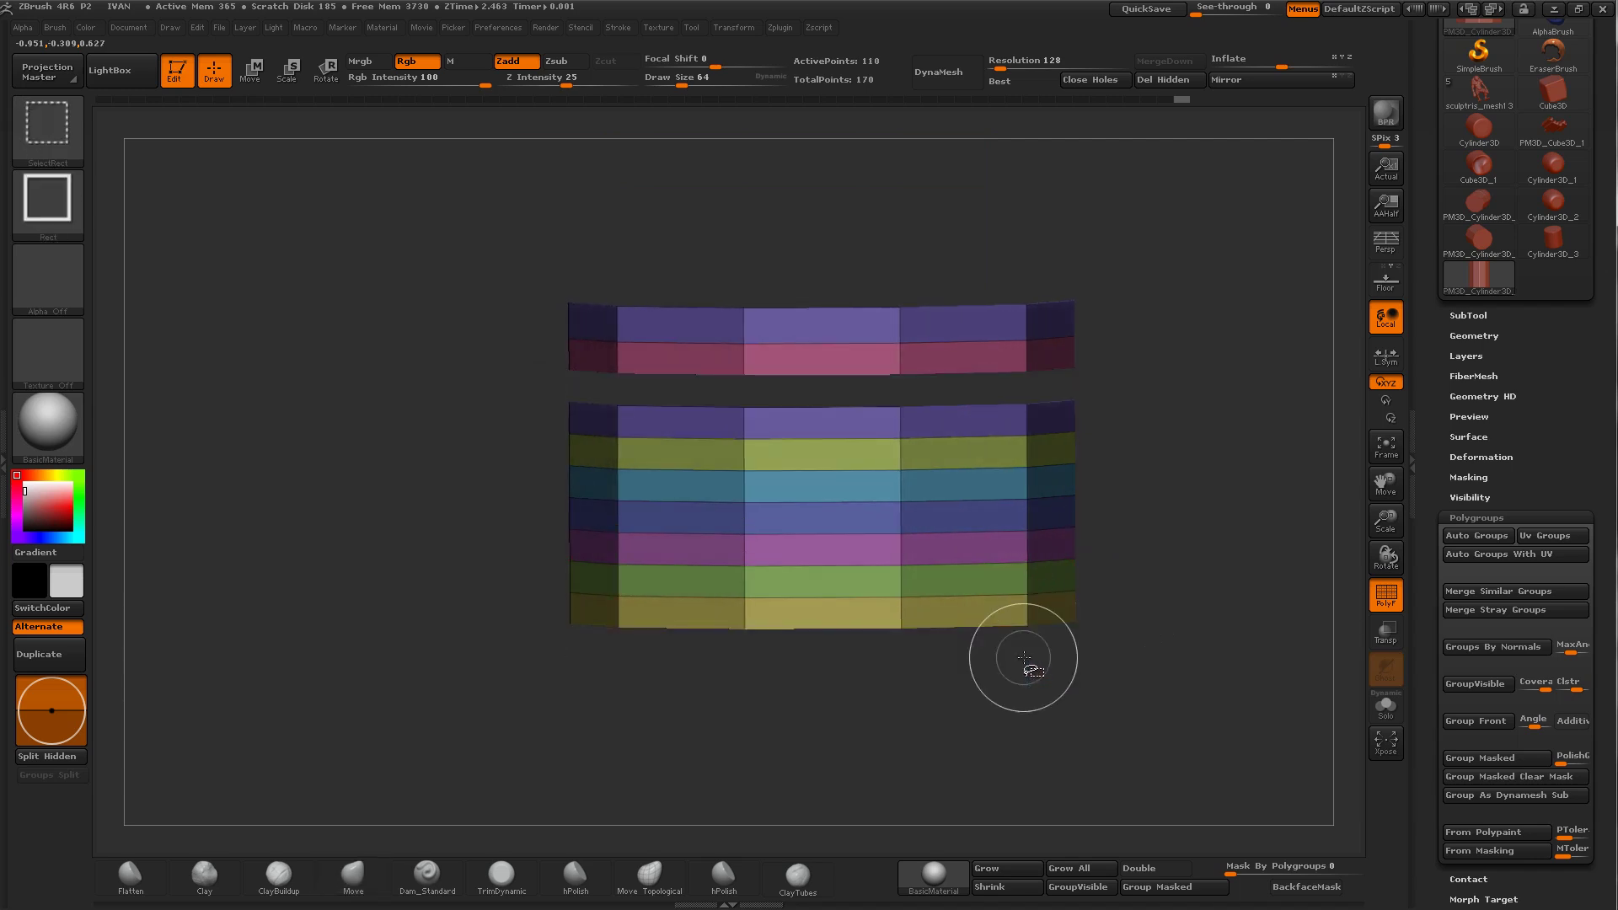
left_click(1026, 563, "ctrl+shift")
left_click(1025, 498, "ctrl+shift")
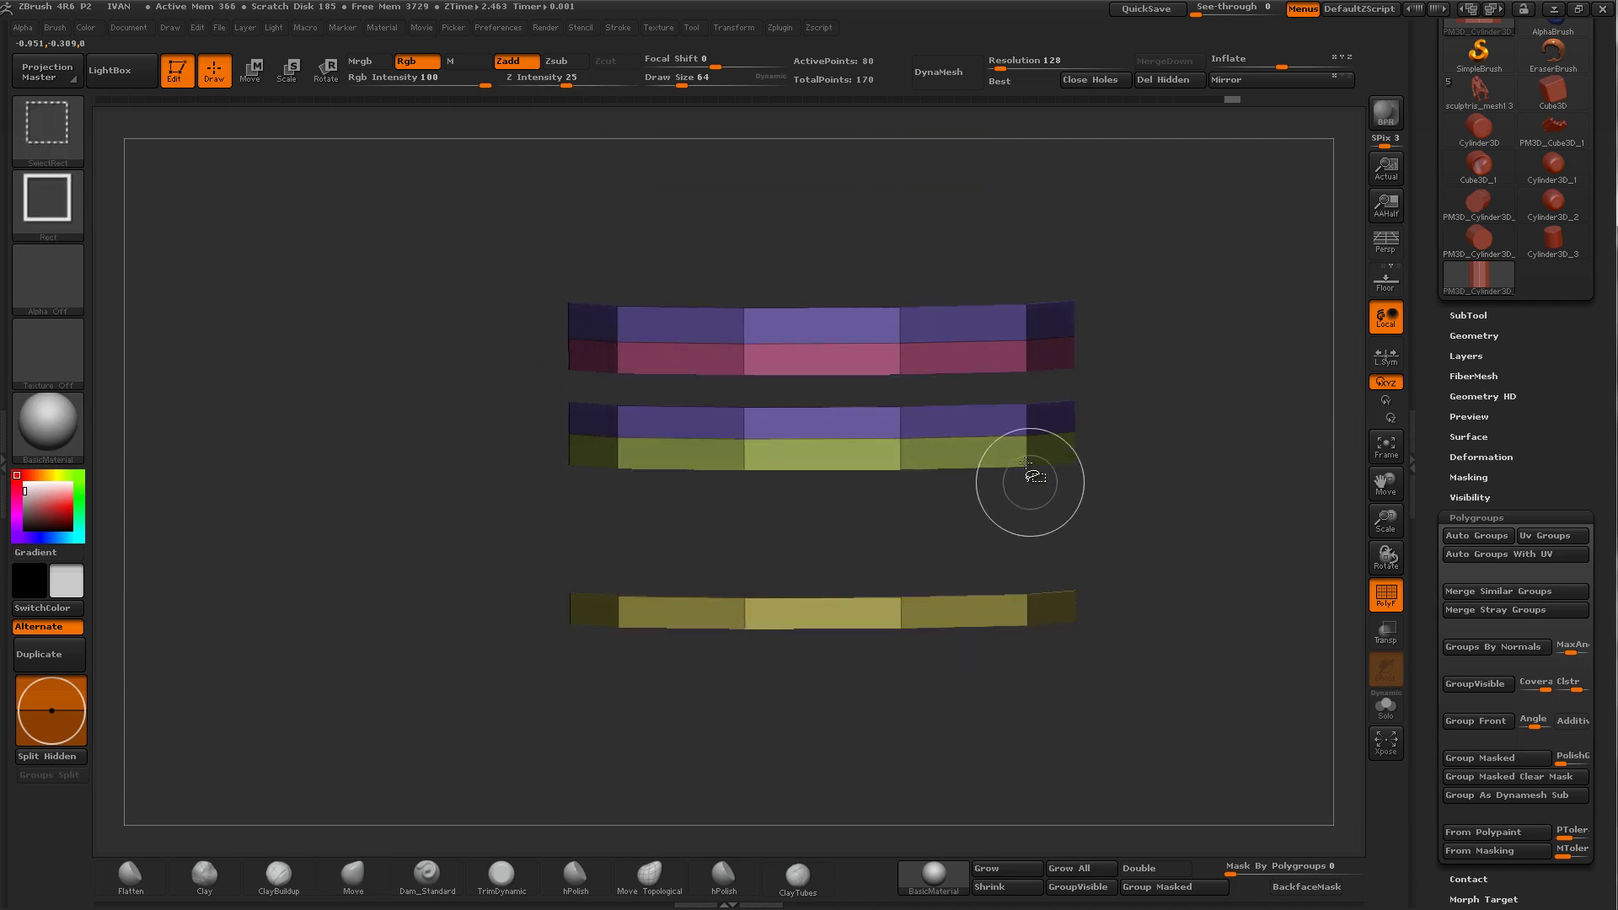
left_click(1019, 430, "ctrl+shift")
mouse_move(1029, 452)
left_mouse_down("shift")
mouse_move(1124, 447)
mouse_move(1128, 478)
mouse_move(1156, 466)
left_mouse_up("shift")
left_click(1125, 474, "ctrl+shift")
left_click_drag(1385, 520, 1386, 539)
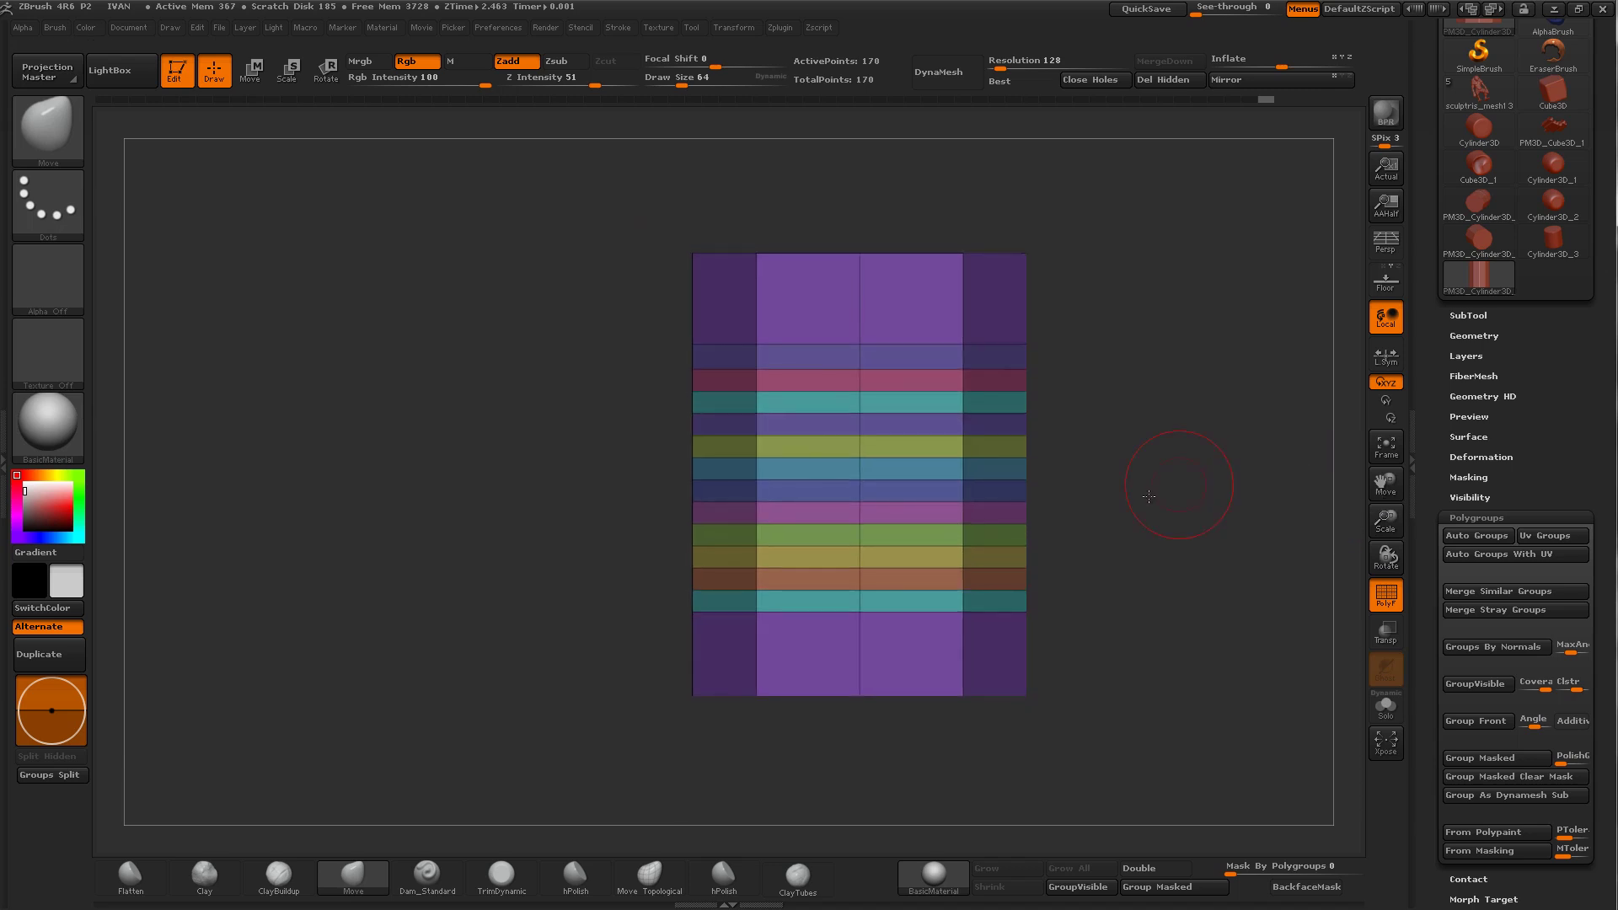
left_click_drag(1192, 469, 1357, 476)
Step: Expand Tool > Geometry and its EdgeLoop options
left_click(1463, 335)
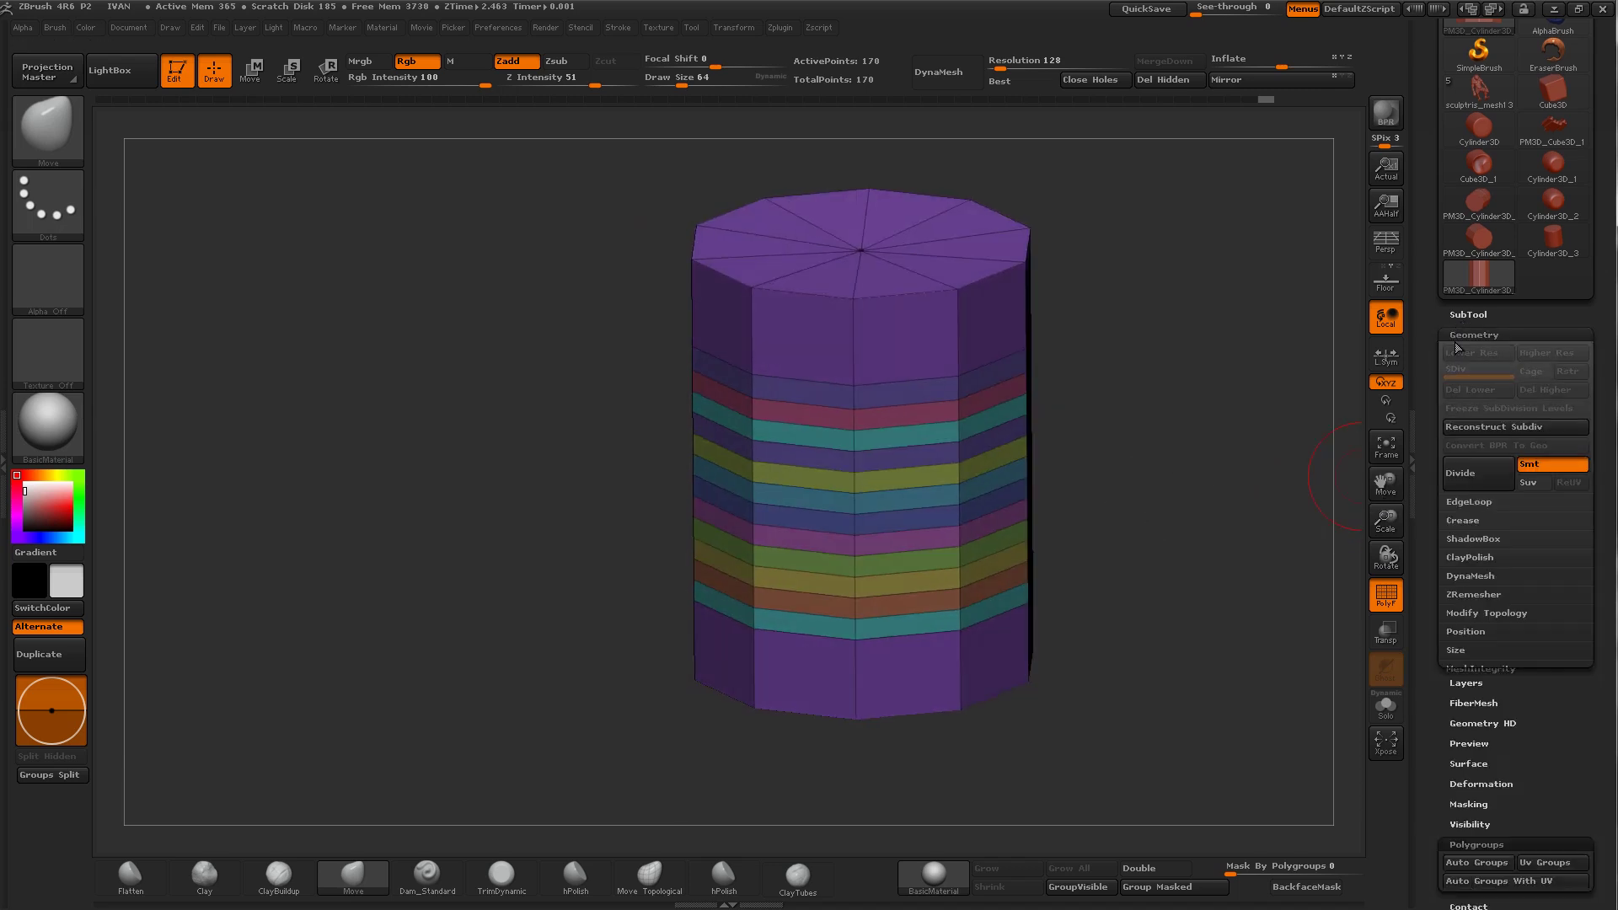
left_click(1456, 502)
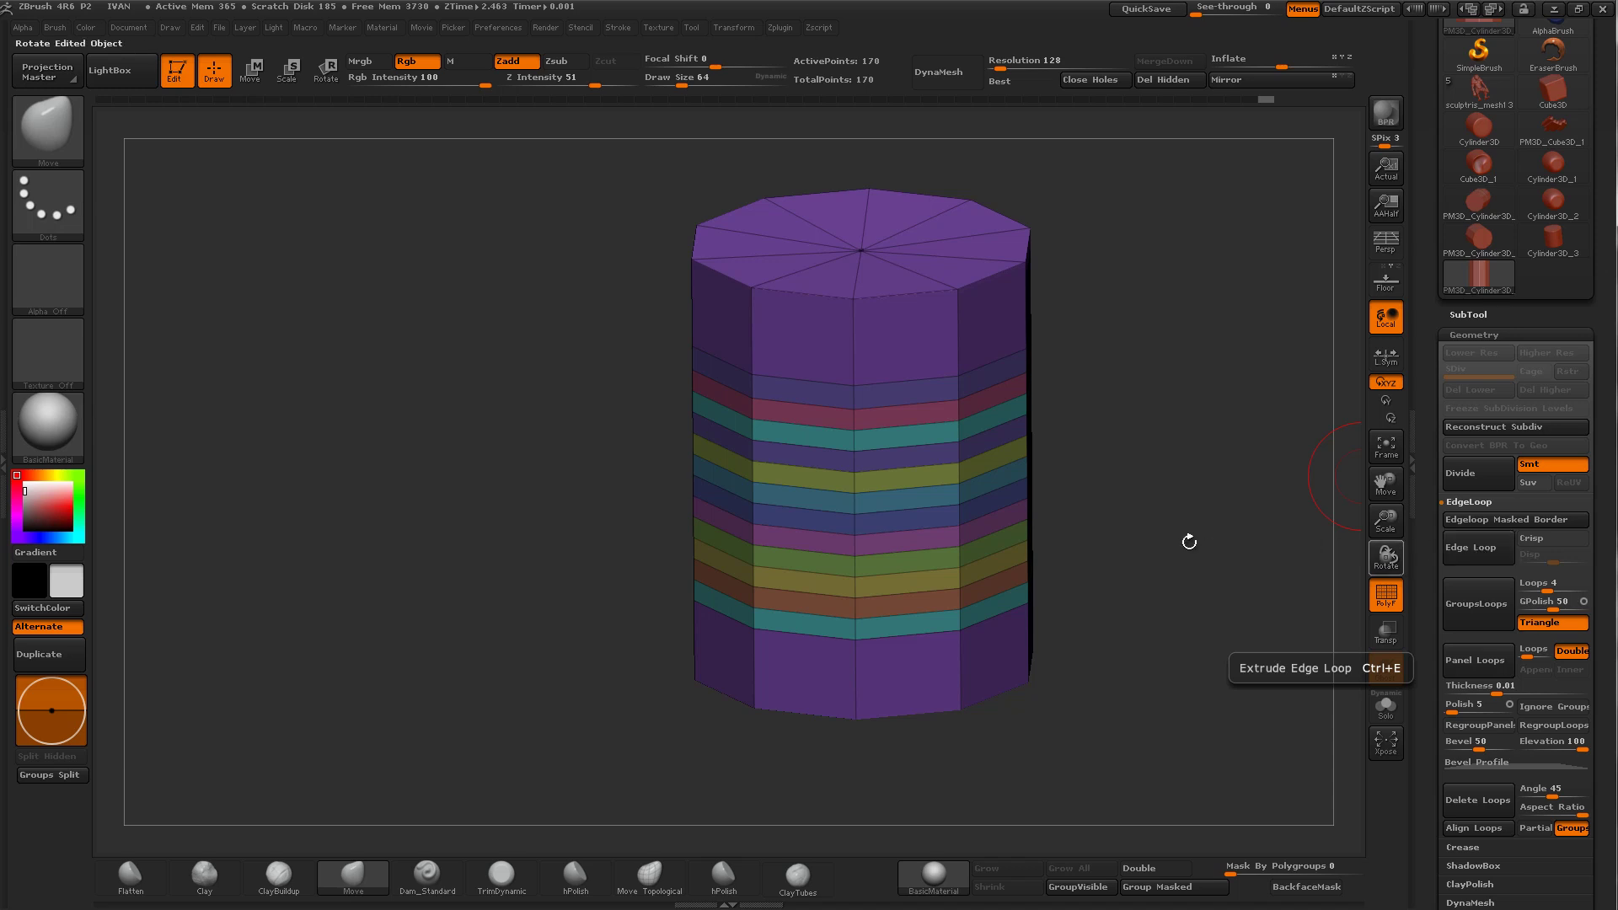
left_click_drag(1189, 541, 1121, 506, "shift")
Step: Keep only the top and bottom bands visible, try Edge Loop and undo it, then turn PolyF off
left_click(931, 661, "ctrl+shift")
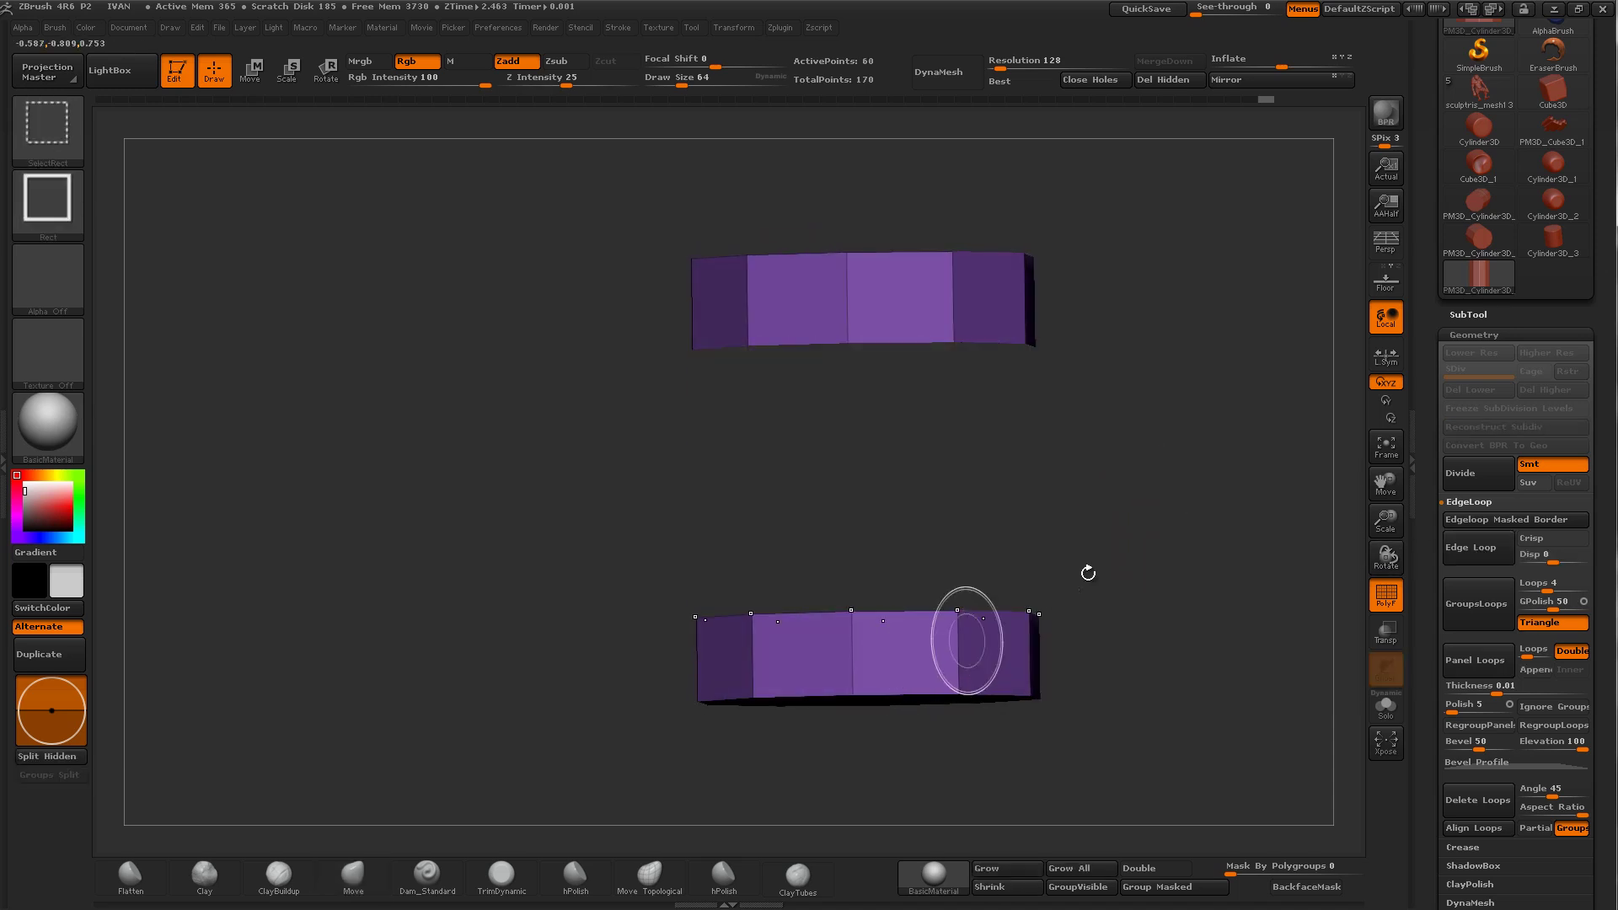
mouse_move(1088, 573)
left_mouse_down()
mouse_move(1286, 512)
mouse_move(1025, 615)
mouse_move(1282, 568)
left_mouse_up()
left_click(1458, 556)
key("ctrl+z")
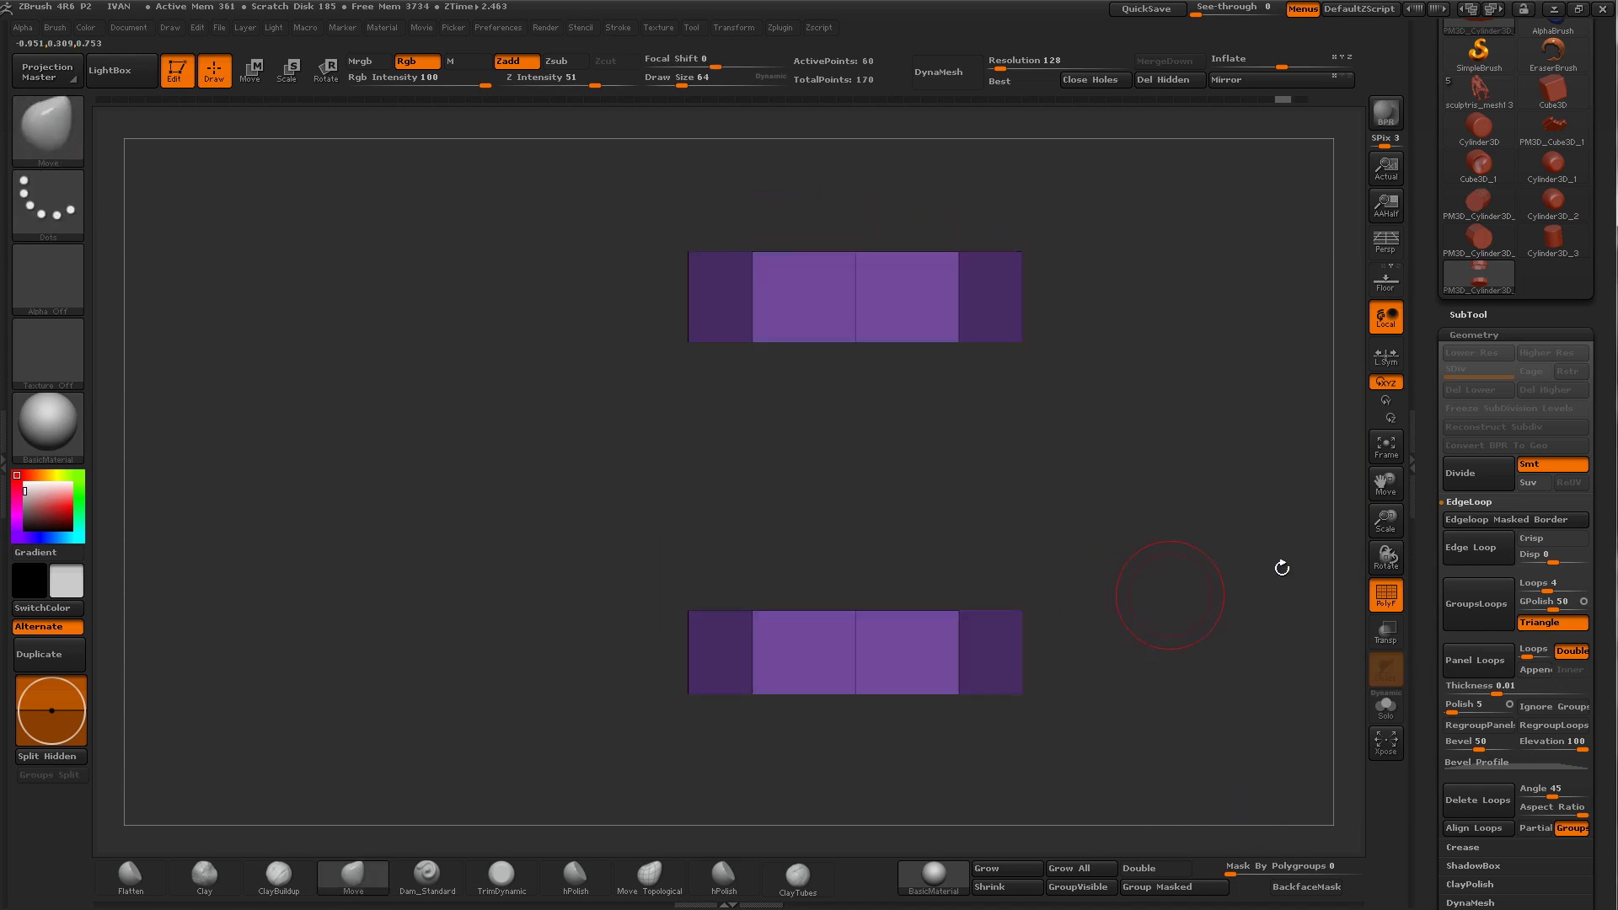
left_click(1382, 594)
left_click_drag(1385, 520, 1385, 543)
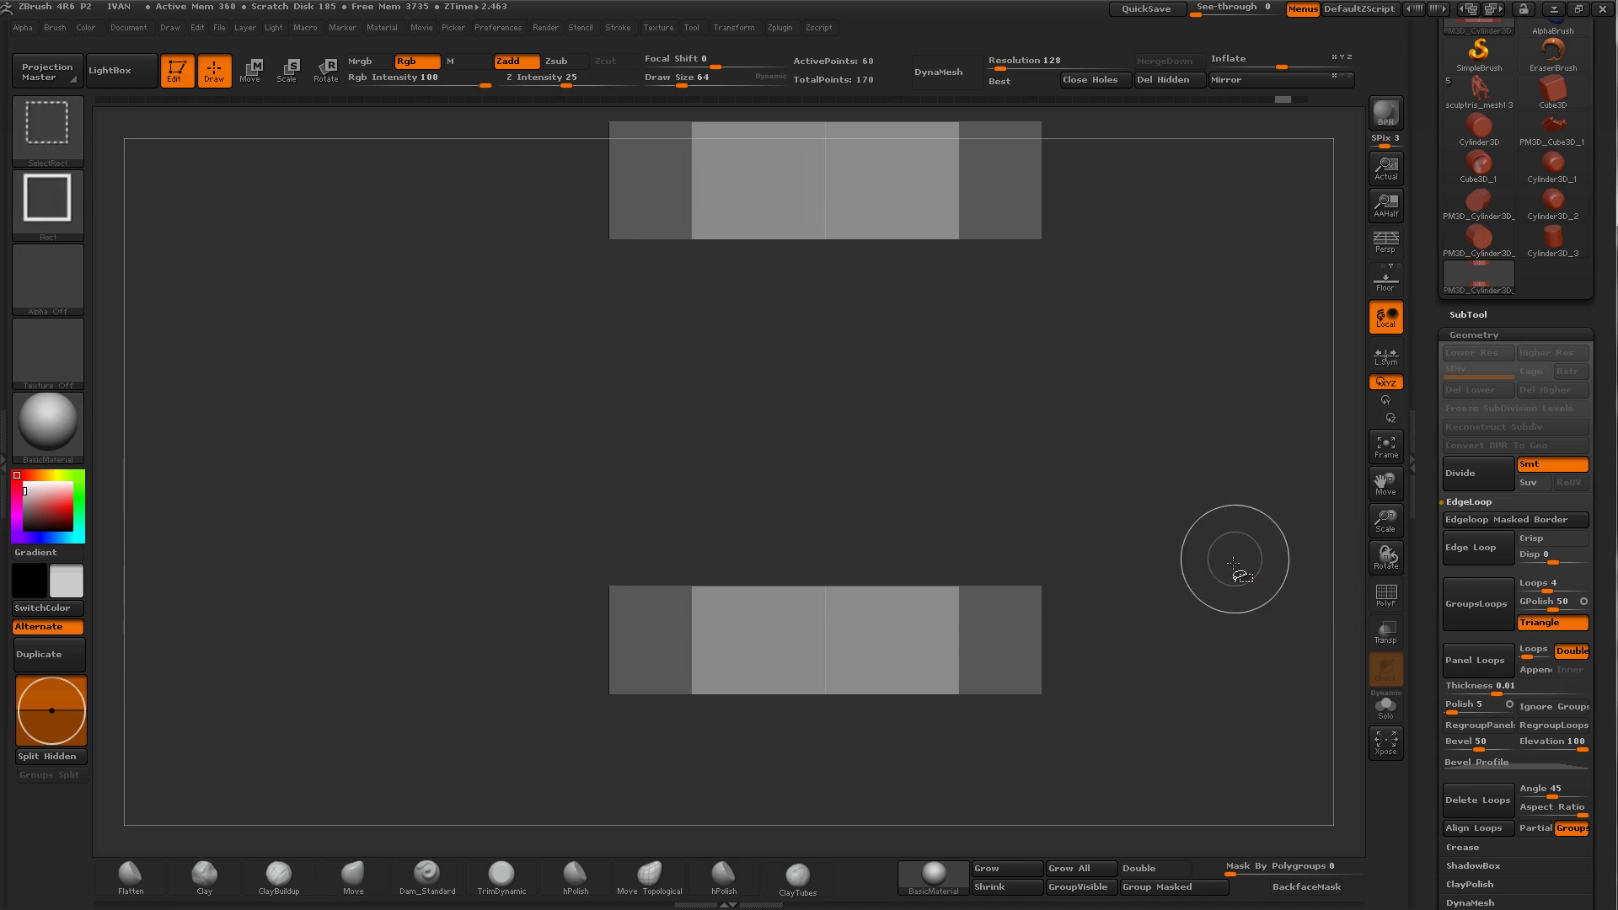
Step: Unhide the can, turn polygroup colouring back on, and invert which bands are visible
left_click(1180, 560, "ctrl+shift")
left_click(1384, 594)
left_click_drag(1314, 585, 1276, 656, "alt")
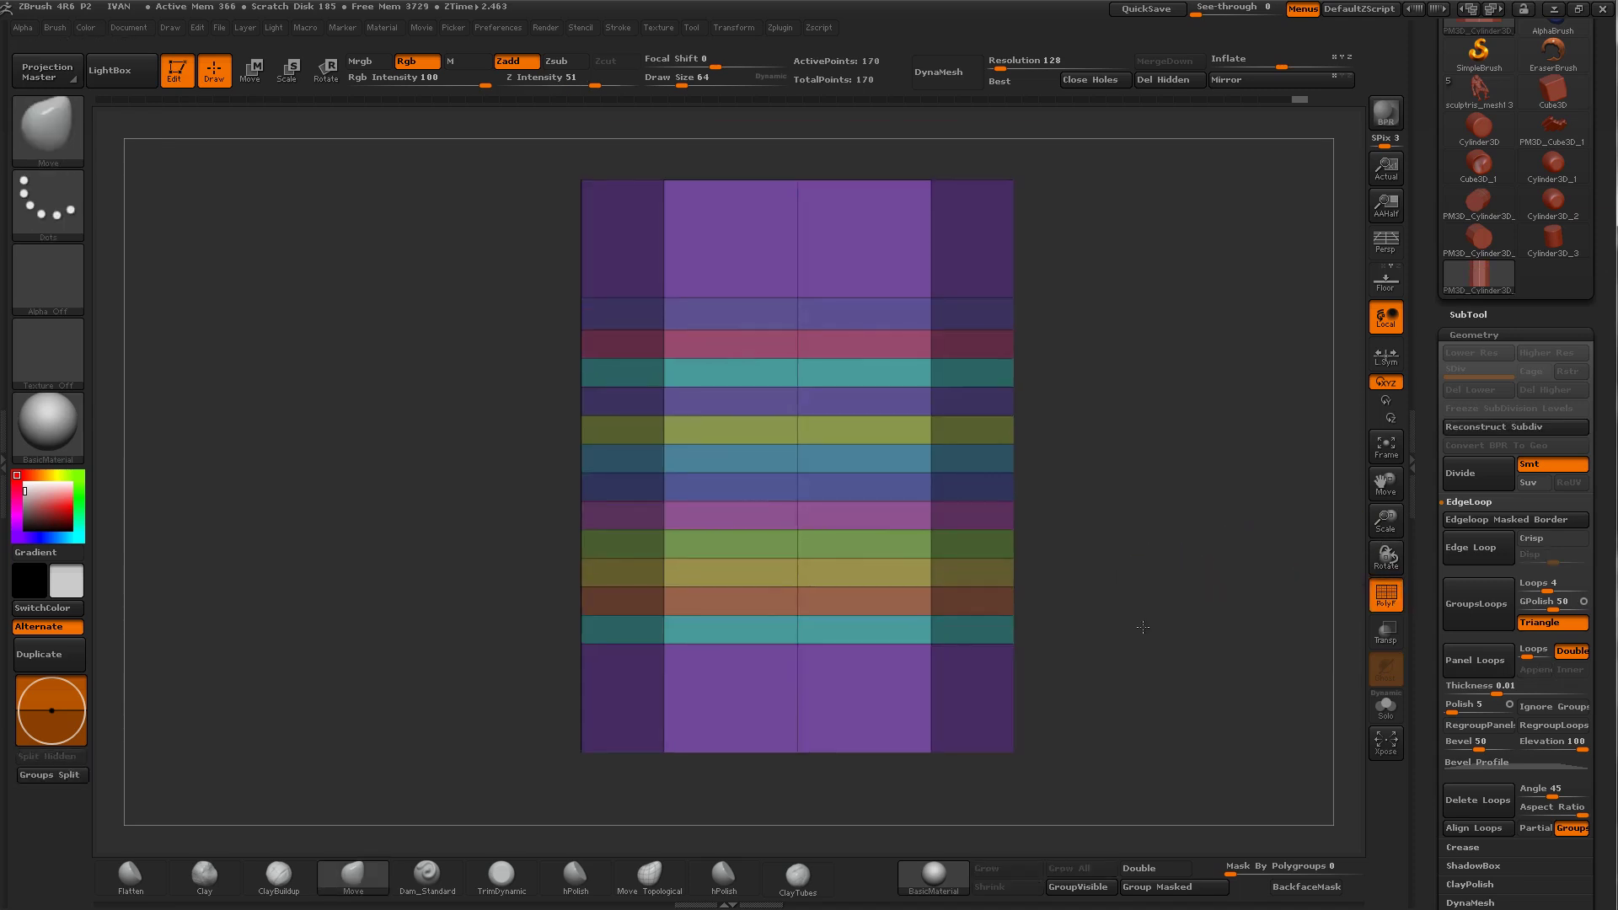
left_click(920, 655, "ctrl+shift")
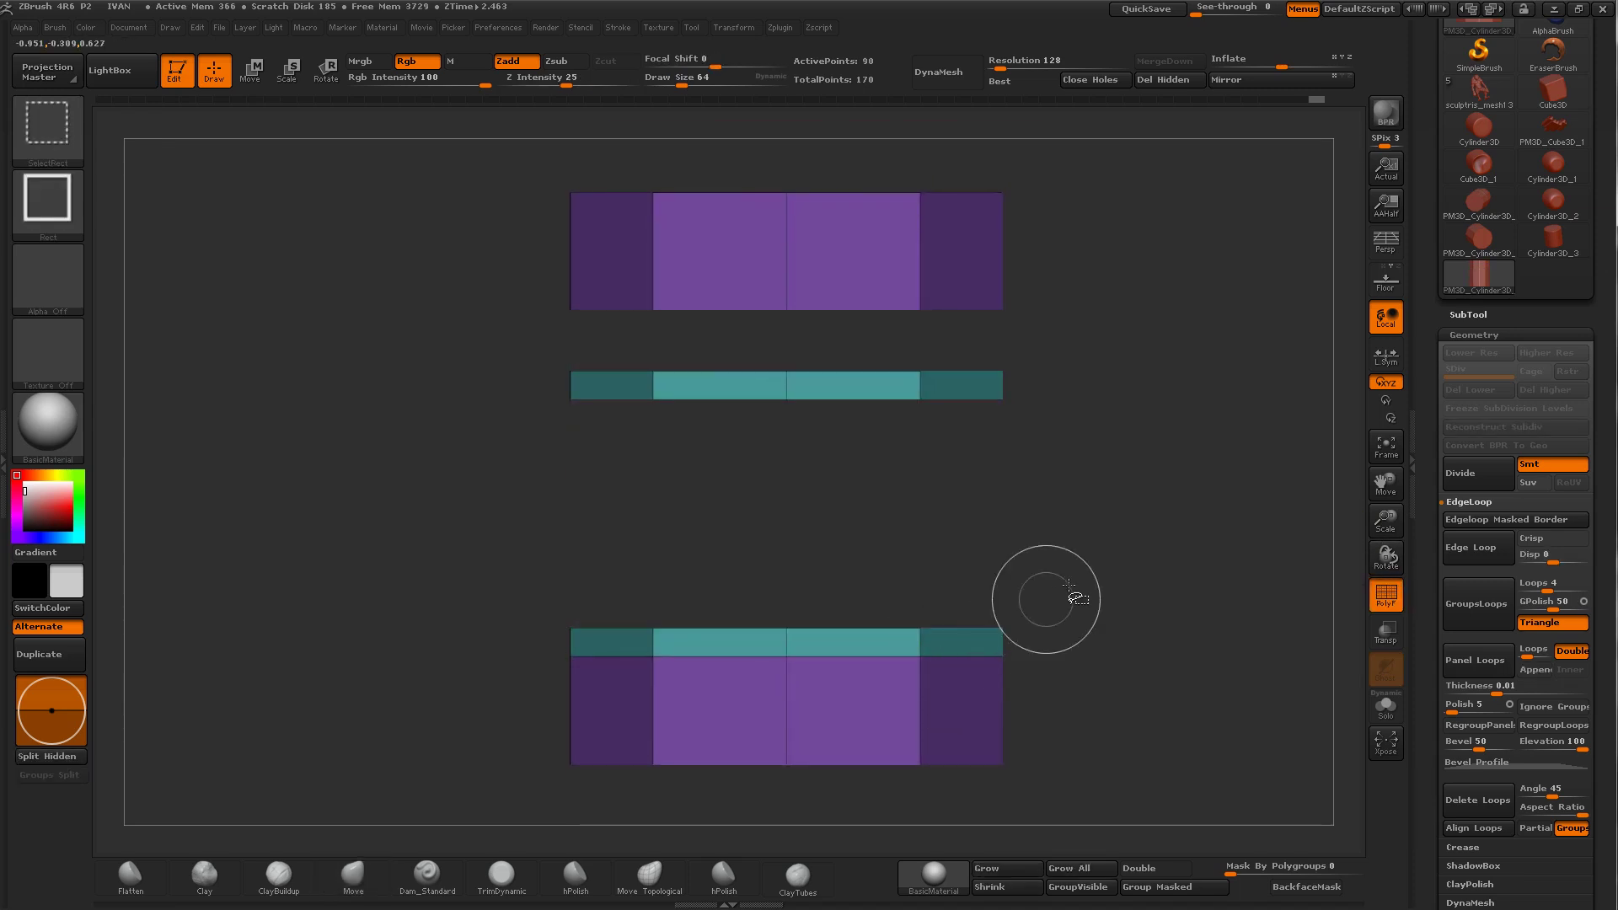
left_click(1100, 627, "ctrl+shift")
Step: Hide the brown, teal, blue, magenta and green rows, then add edge loops to the visible strips
left_click(920, 624, "ctrl+shift")
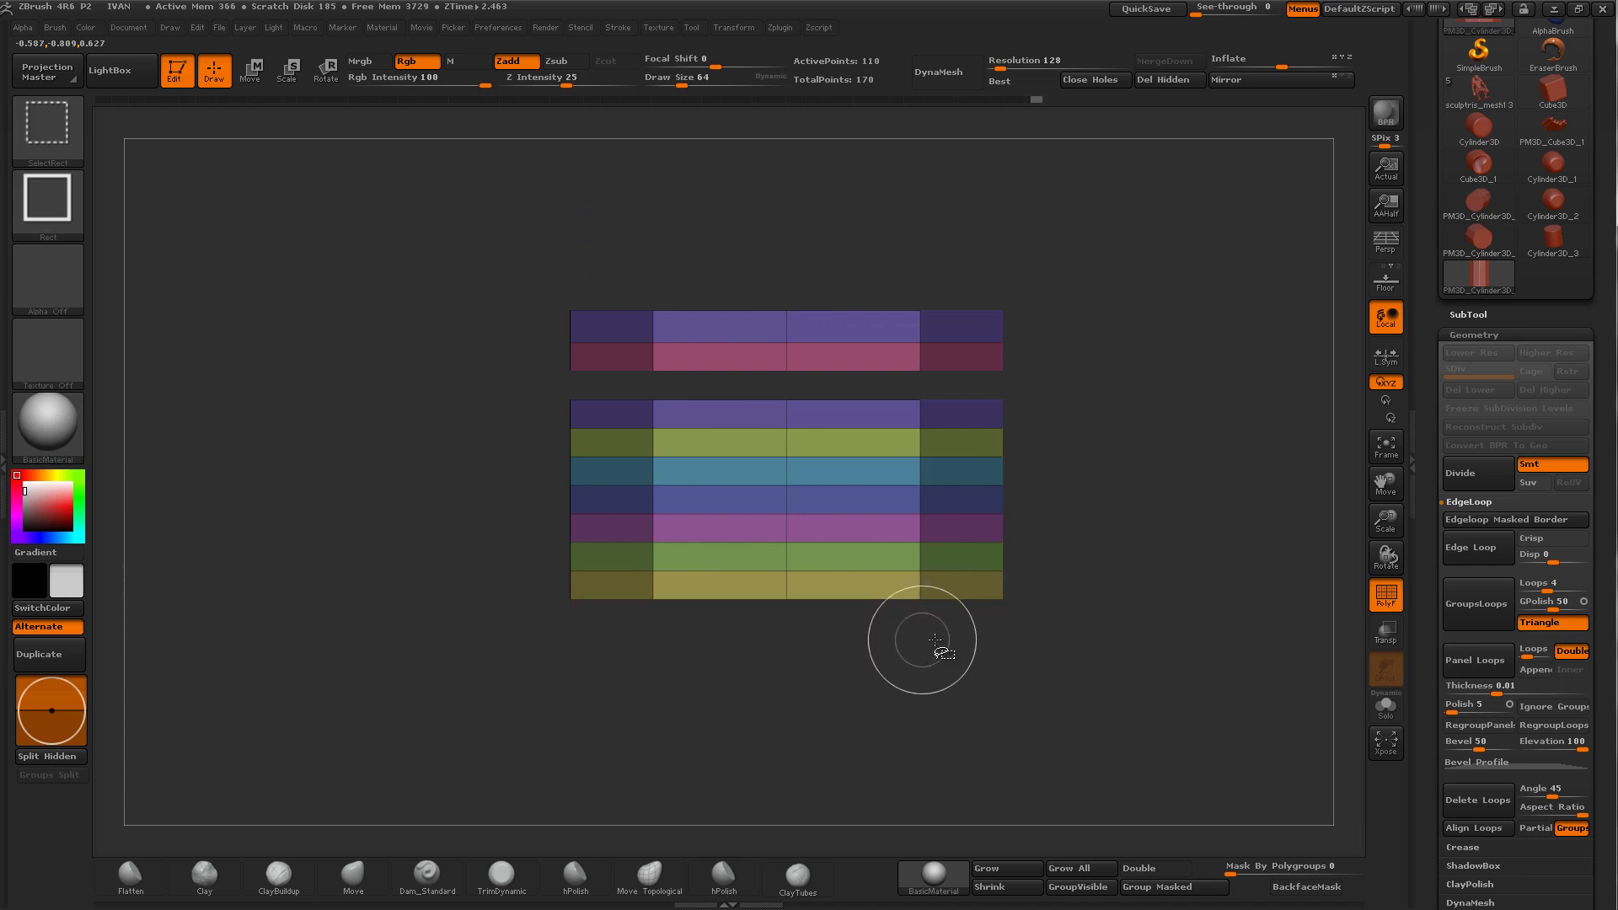
left_click(919, 485, "ctrl+shift")
left_click(919, 524, "ctrl+shift")
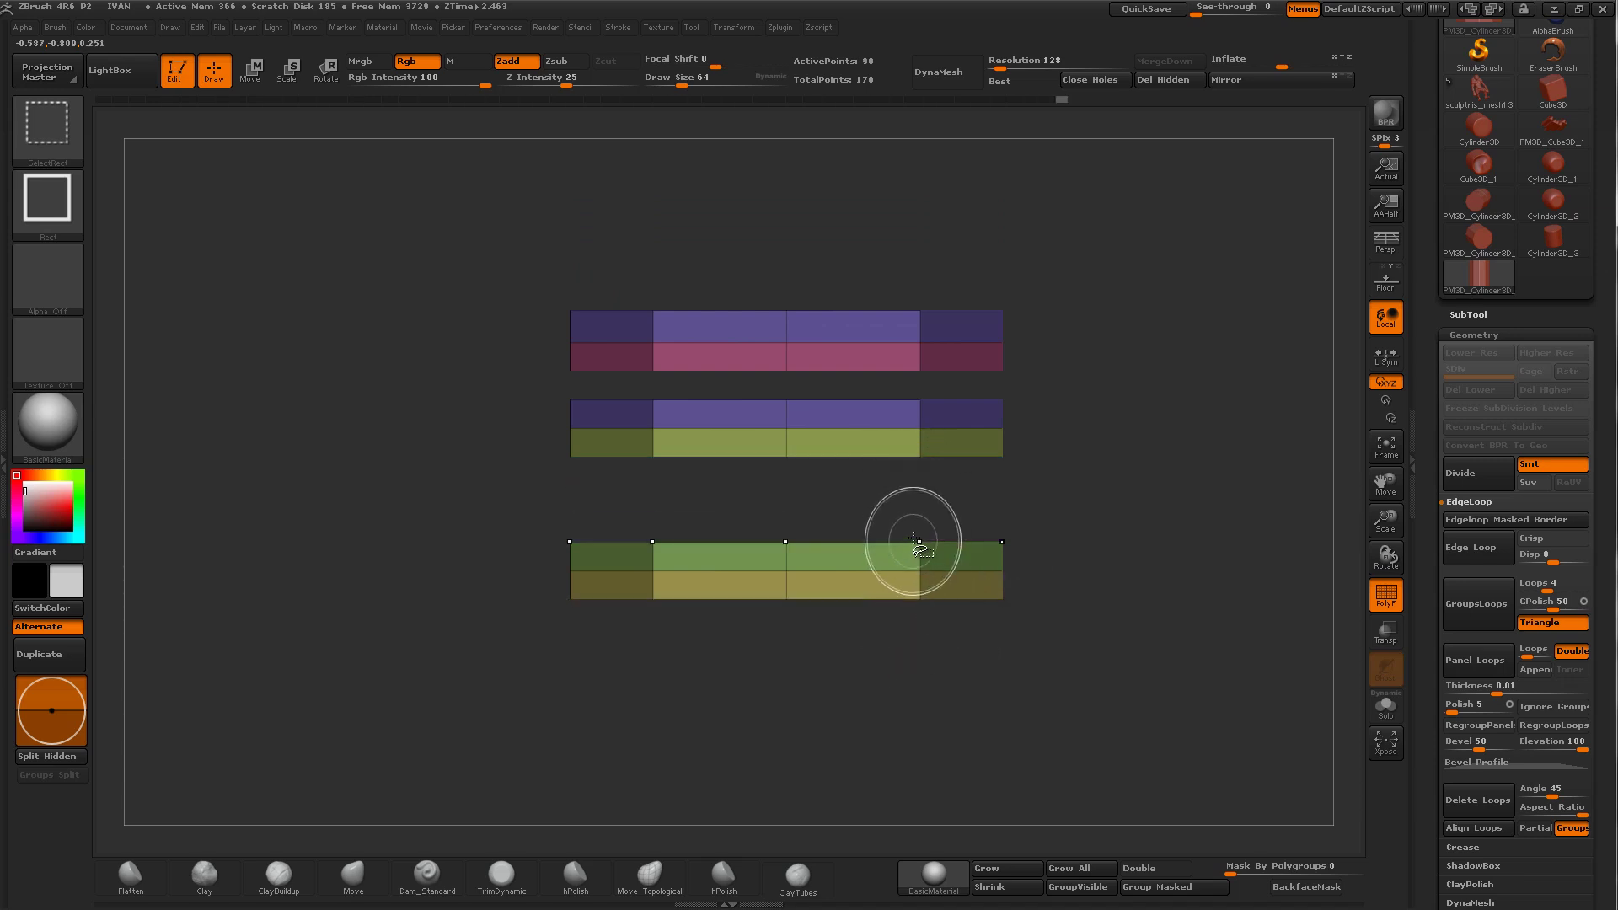
left_click(914, 557, "ctrl+shift")
left_click(912, 443, "ctrl+shift")
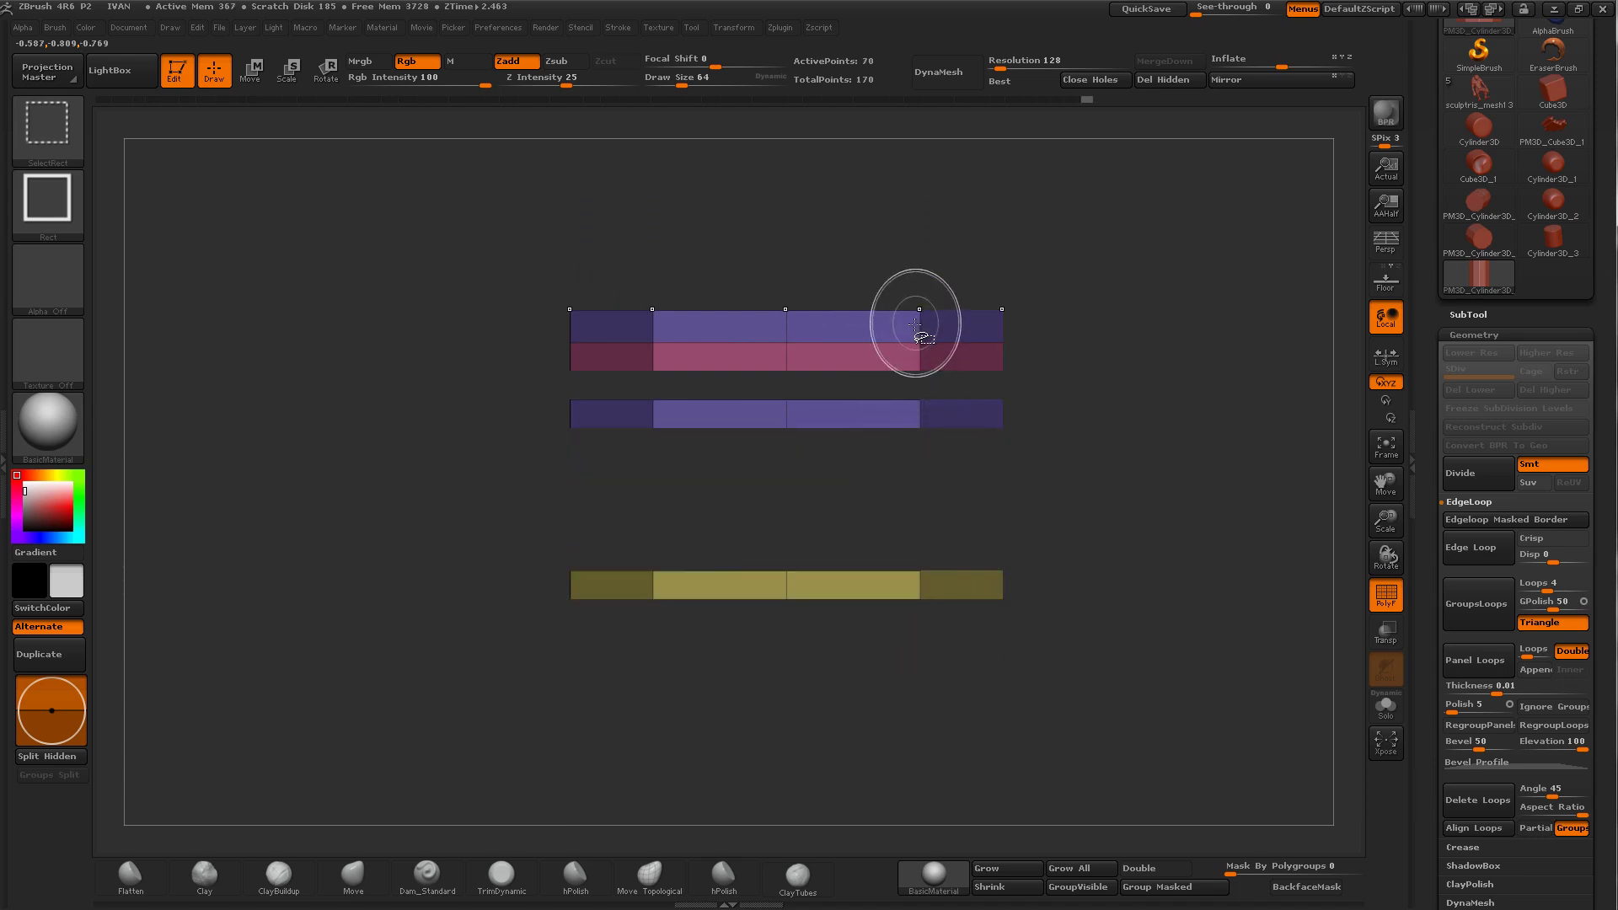
left_click(911, 358, "ctrl+shift")
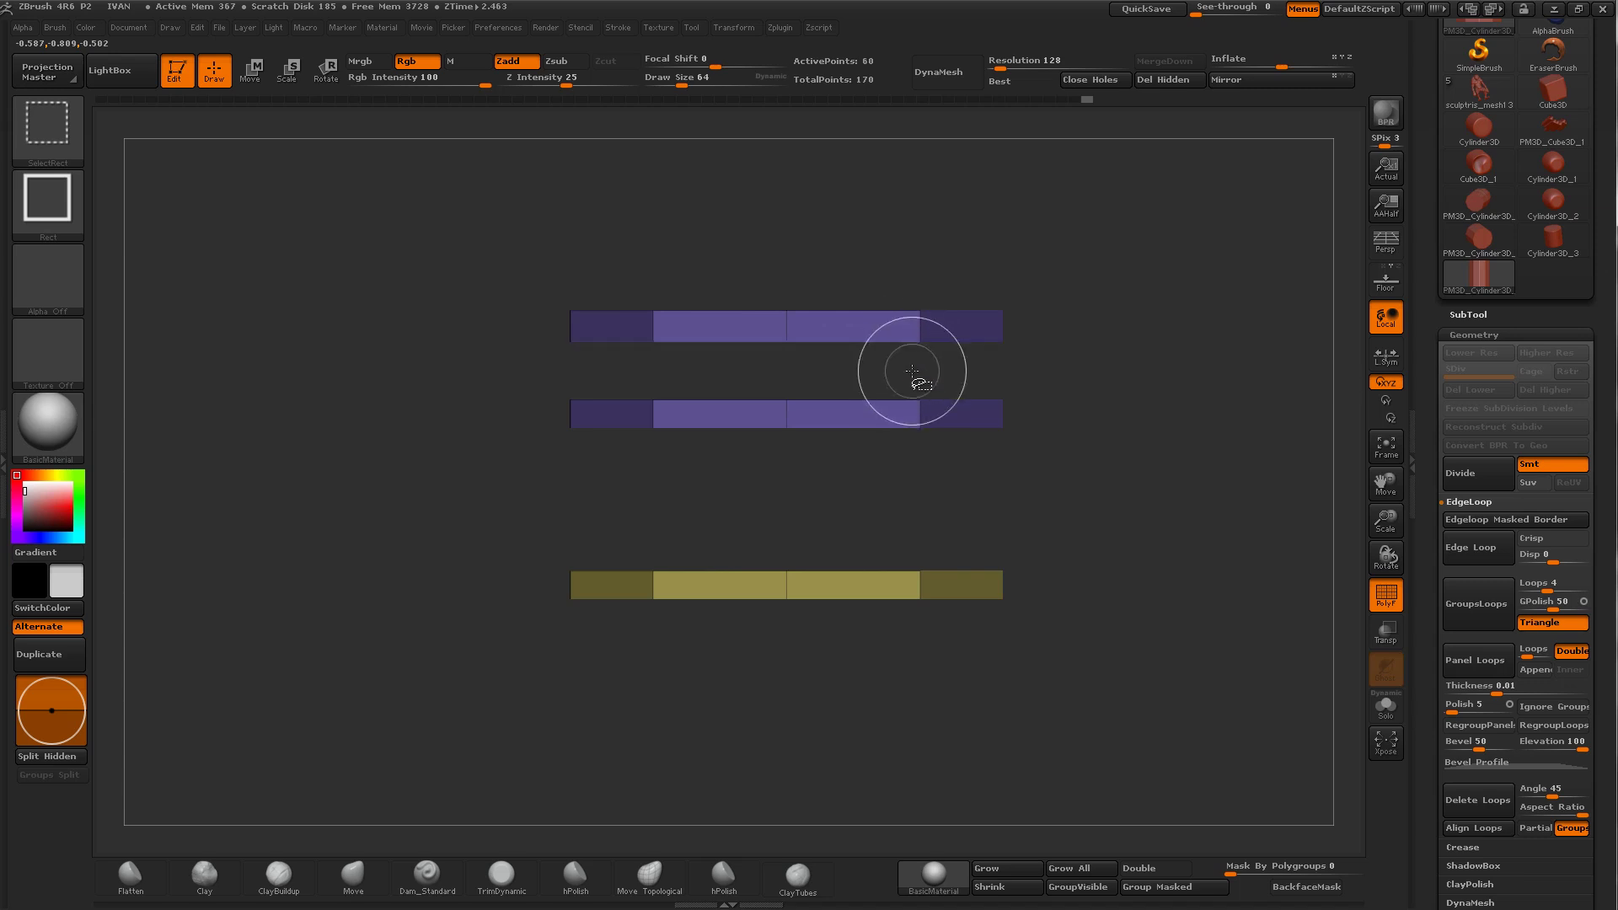
left_click(1467, 549)
Step: Isolate the olive band, insert edge loops into it, and unhide the cylinder
mouse_move(1386, 560)
left_mouse_down()
mouse_move(938, 640)
mouse_move(812, 464)
mouse_move(779, 456)
mouse_move(776, 332)
left_mouse_up()
left_click_drag(1225, 262, 796, 298)
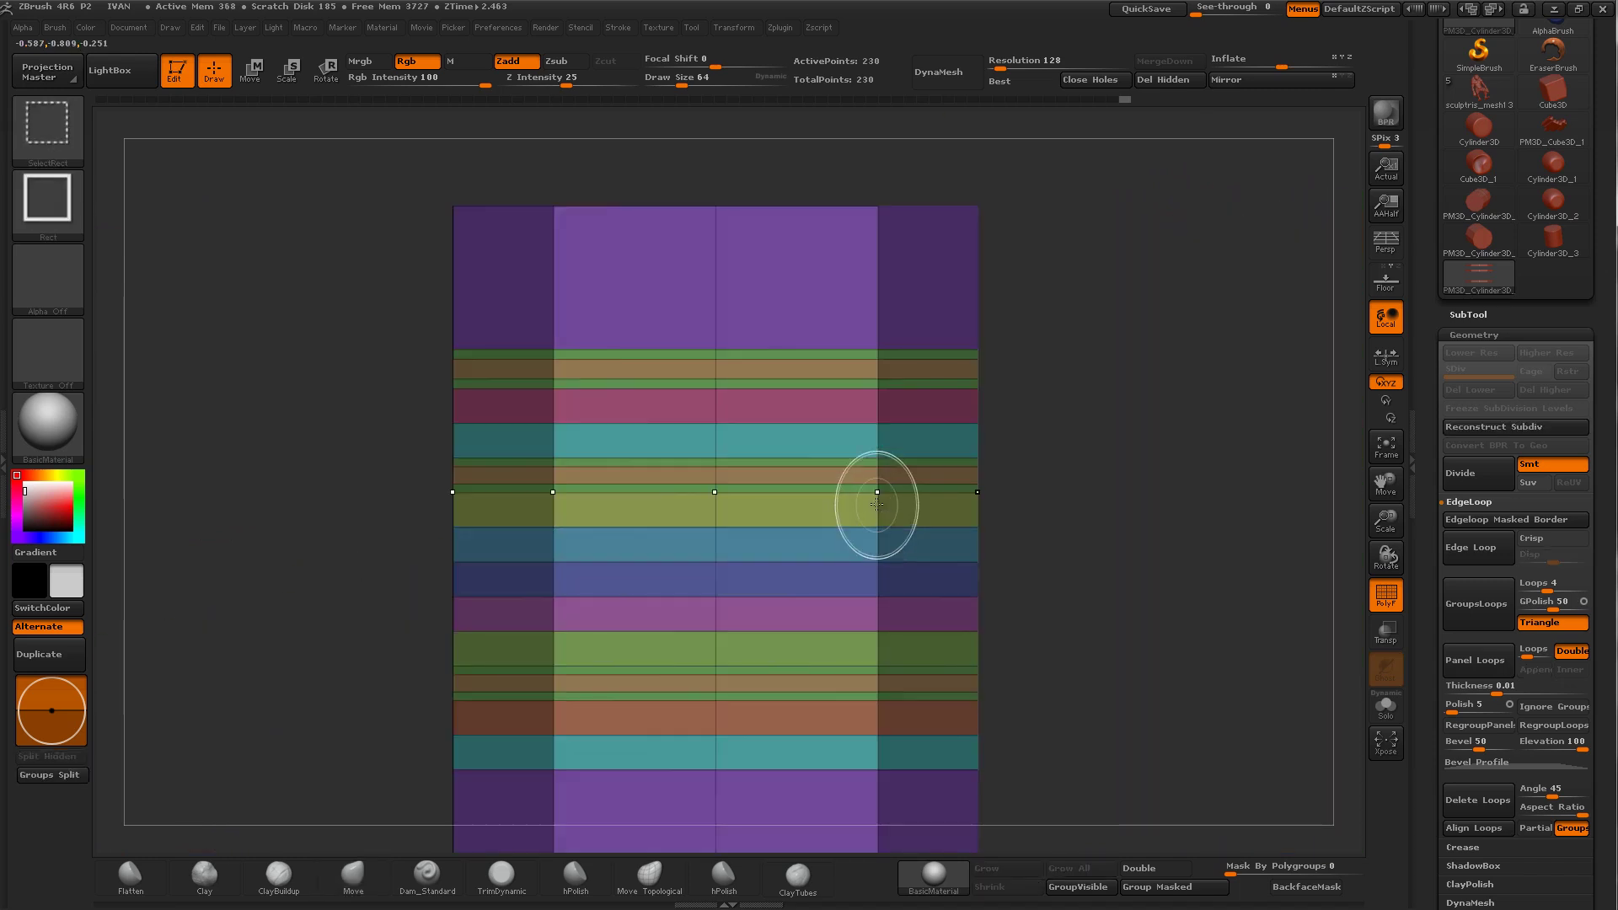
left_click(878, 504, "ctrl+shift")
left_click(879, 497, "ctrl+shift")
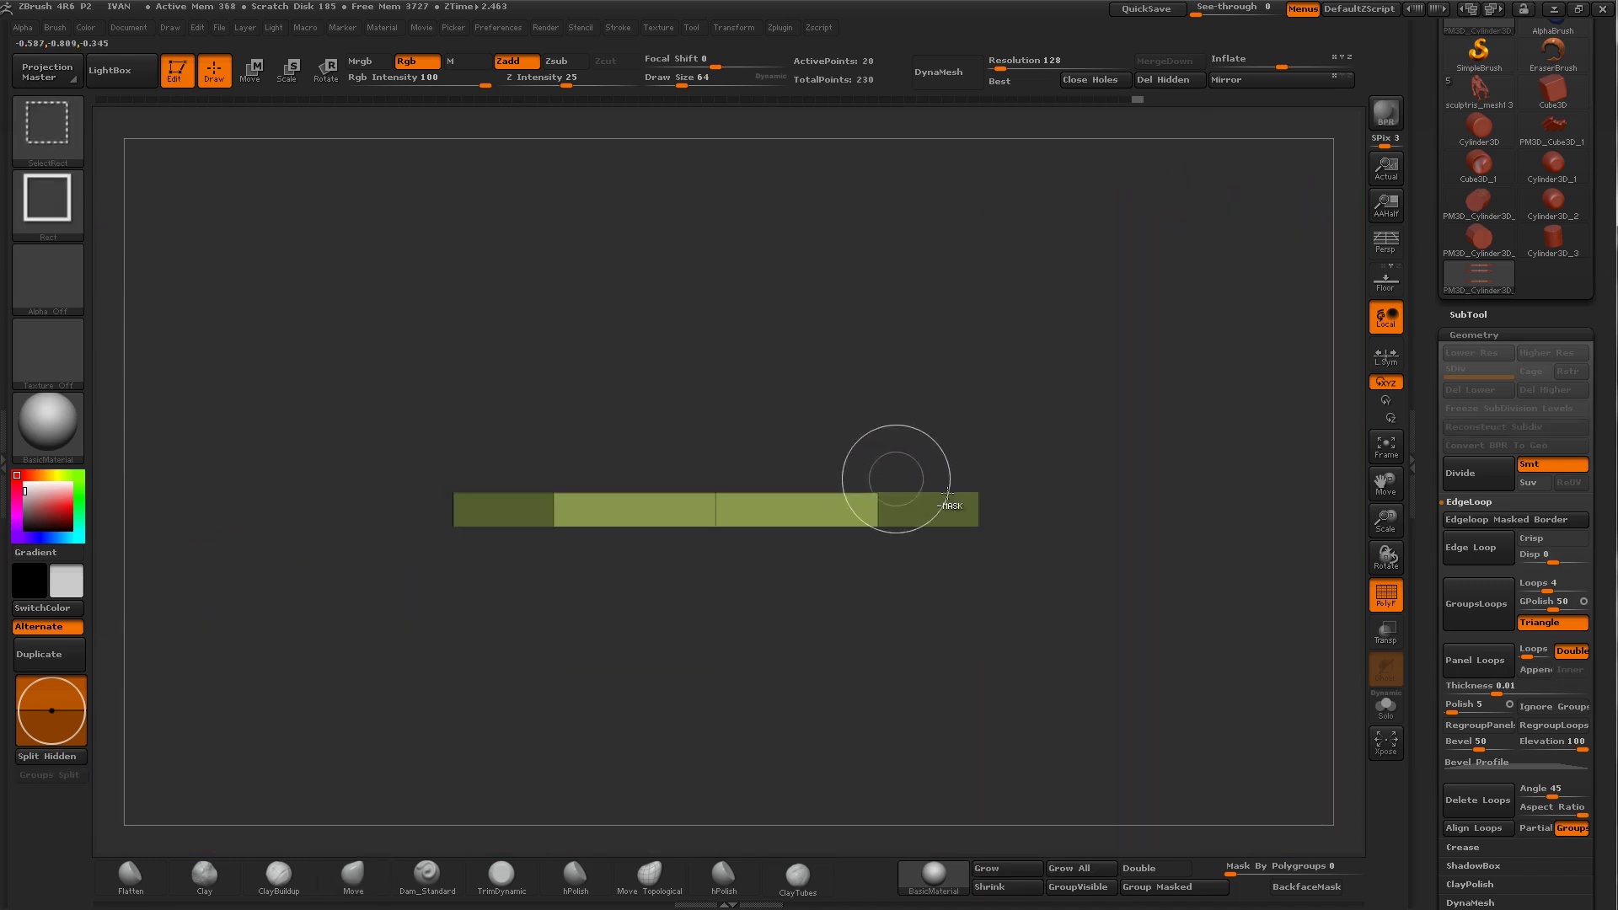
left_click(1468, 553)
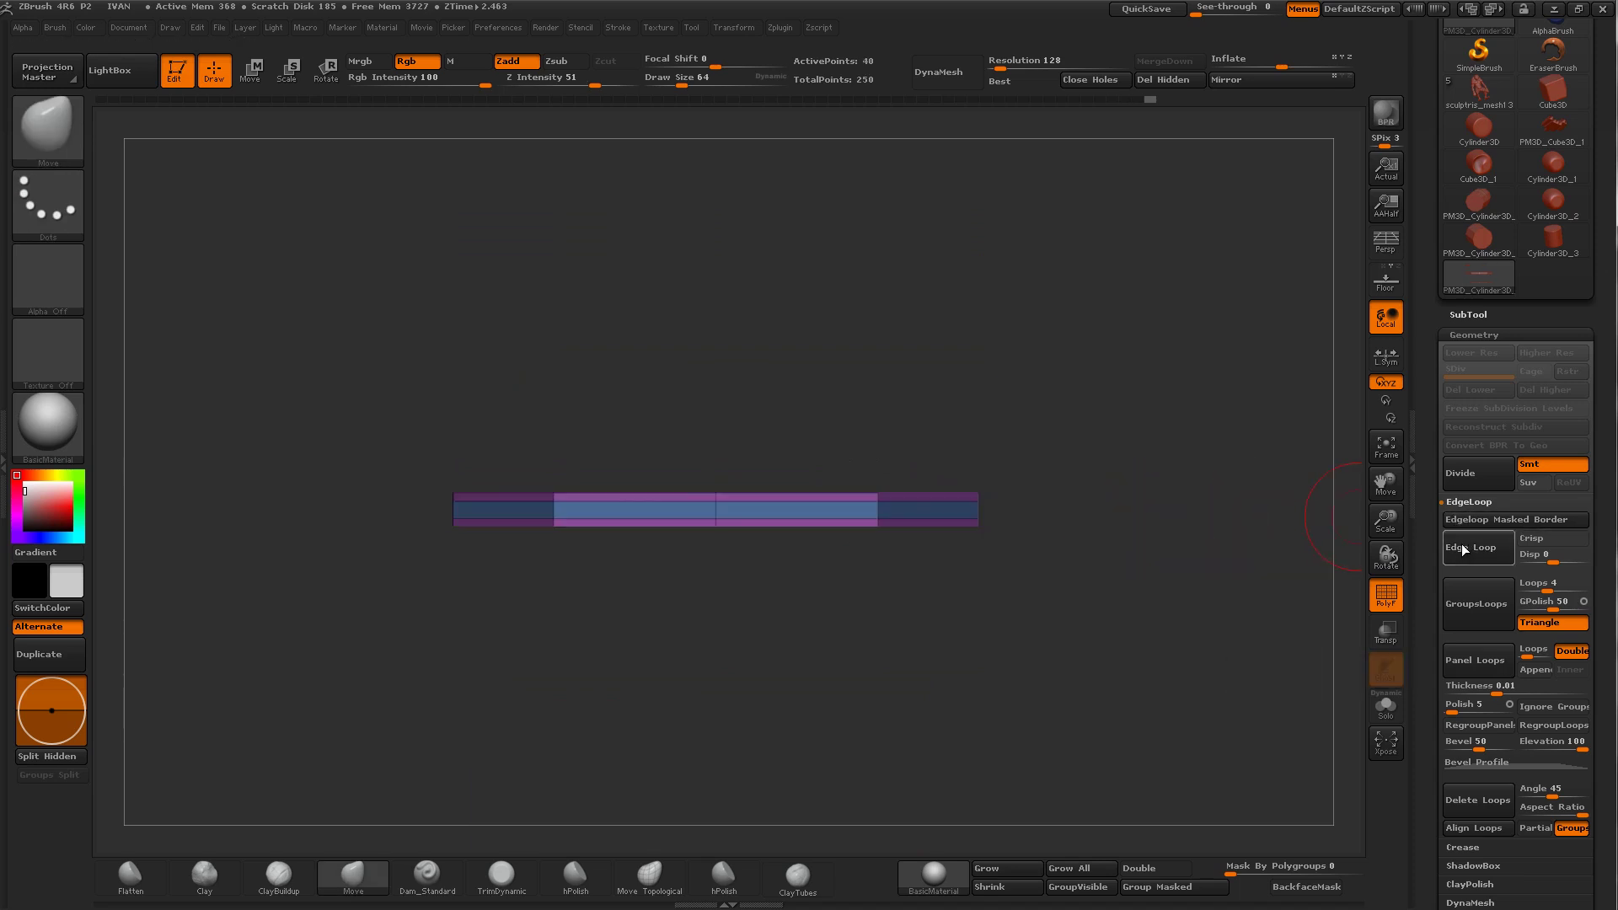
left_click(1201, 555, "ctrl+shift")
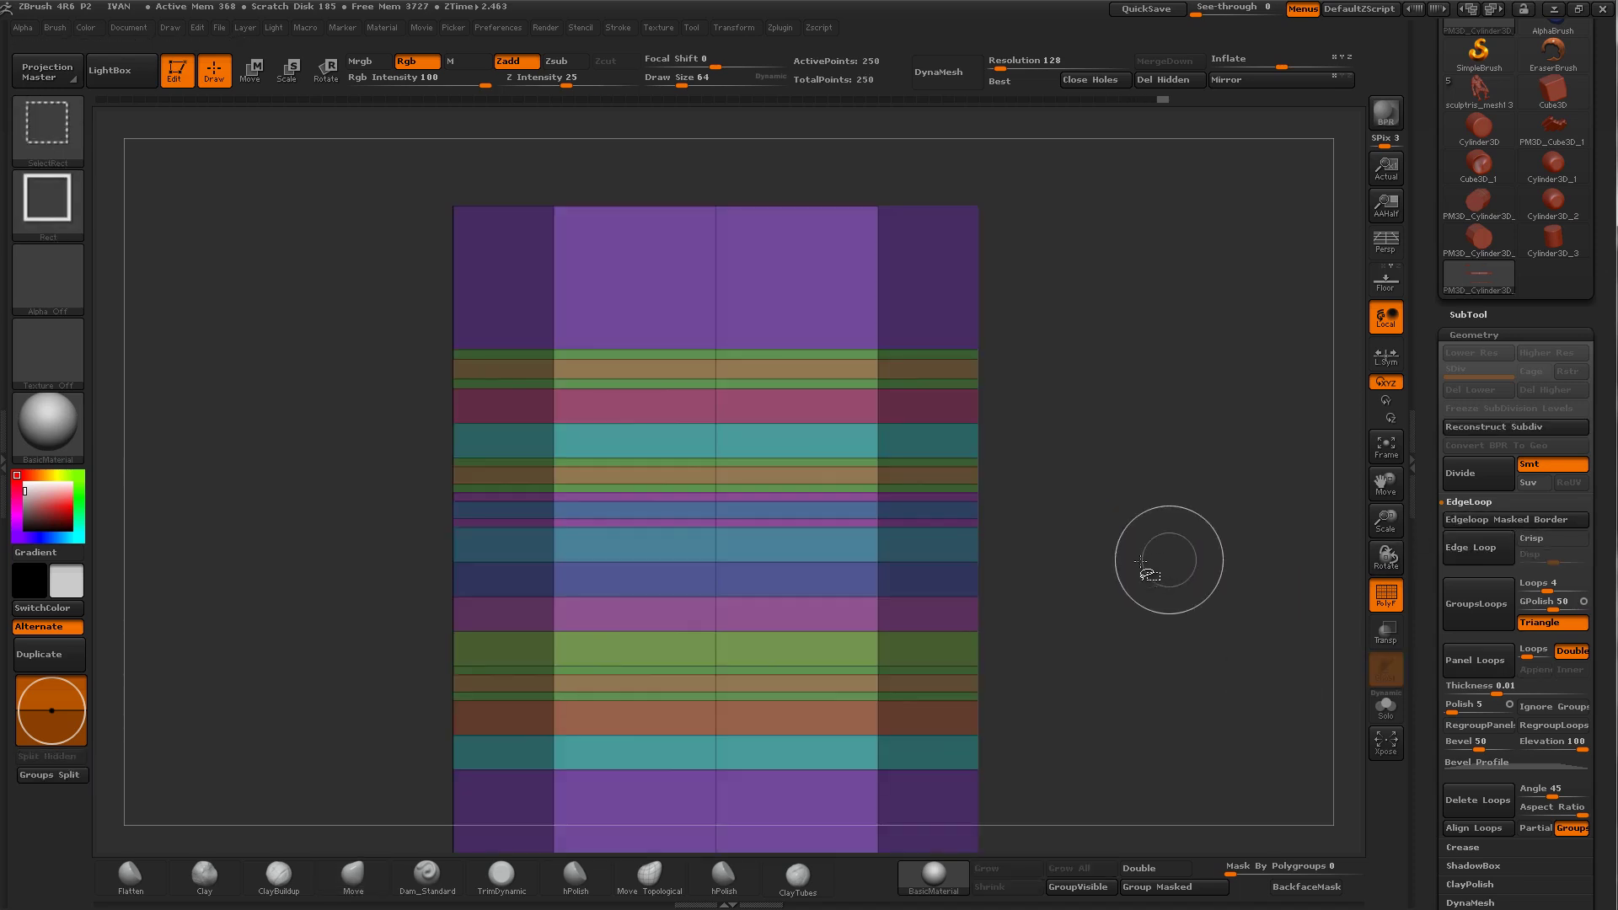
Step: Isolate the pink band, add edge loops to it, and unhide the whole cylinder
left_click(879, 607, "ctrl+shift")
left_click(879, 567, "ctrl+alt+shift")
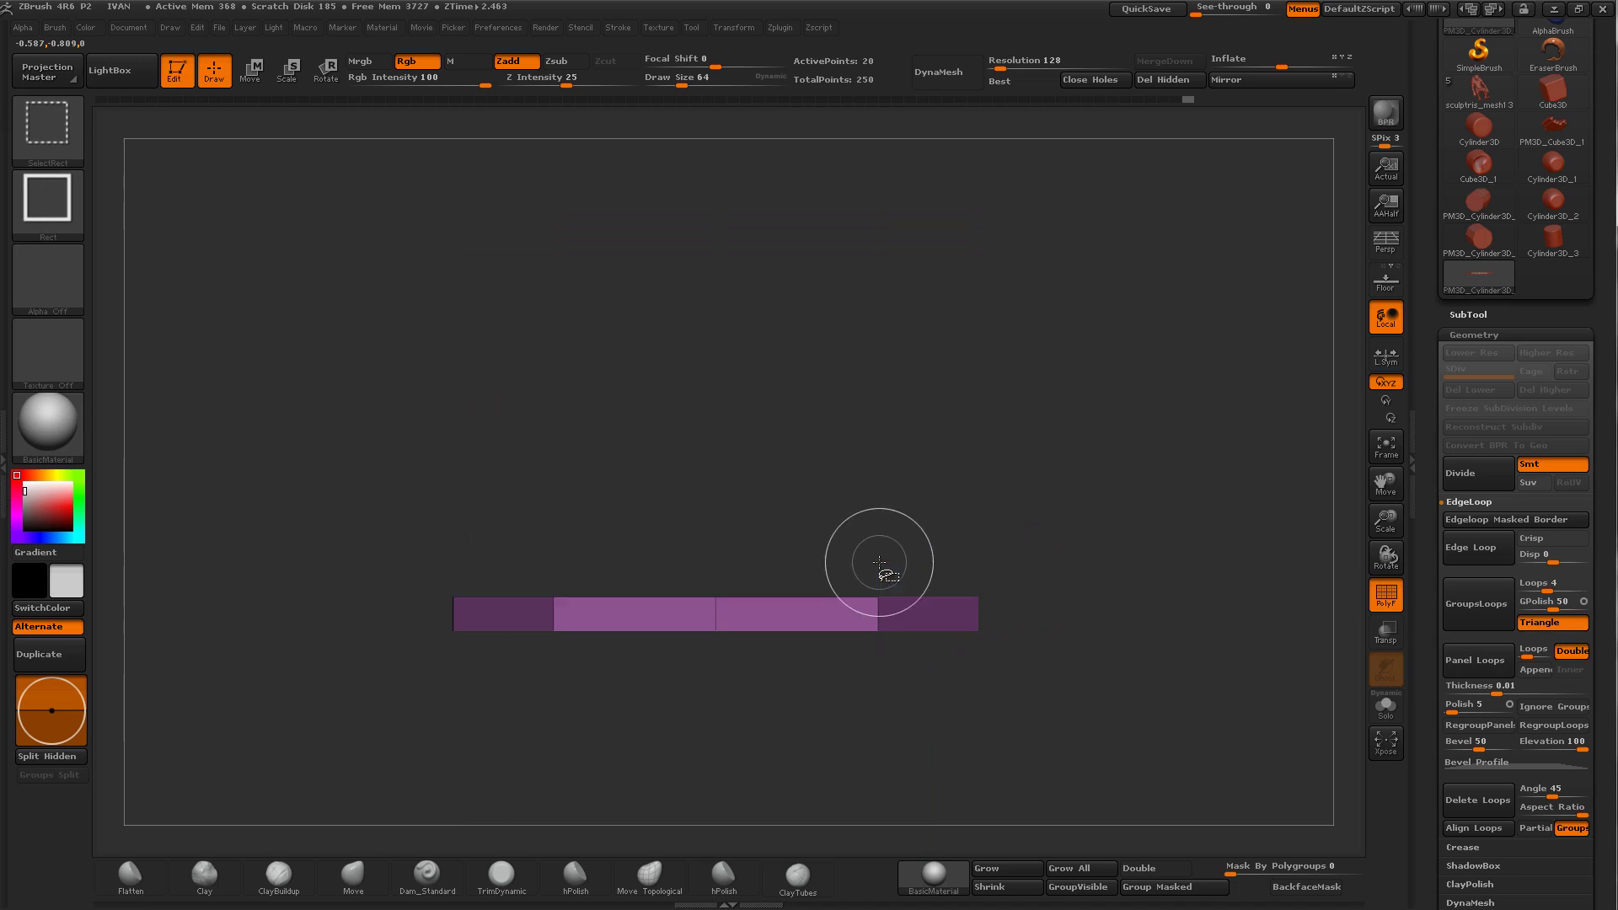
left_click(1464, 552)
mouse_move(1213, 590)
left_mouse_down()
mouse_move(1105, 546)
mouse_move(1122, 513)
left_mouse_up()
left_click(1104, 545, "ctrl+shift")
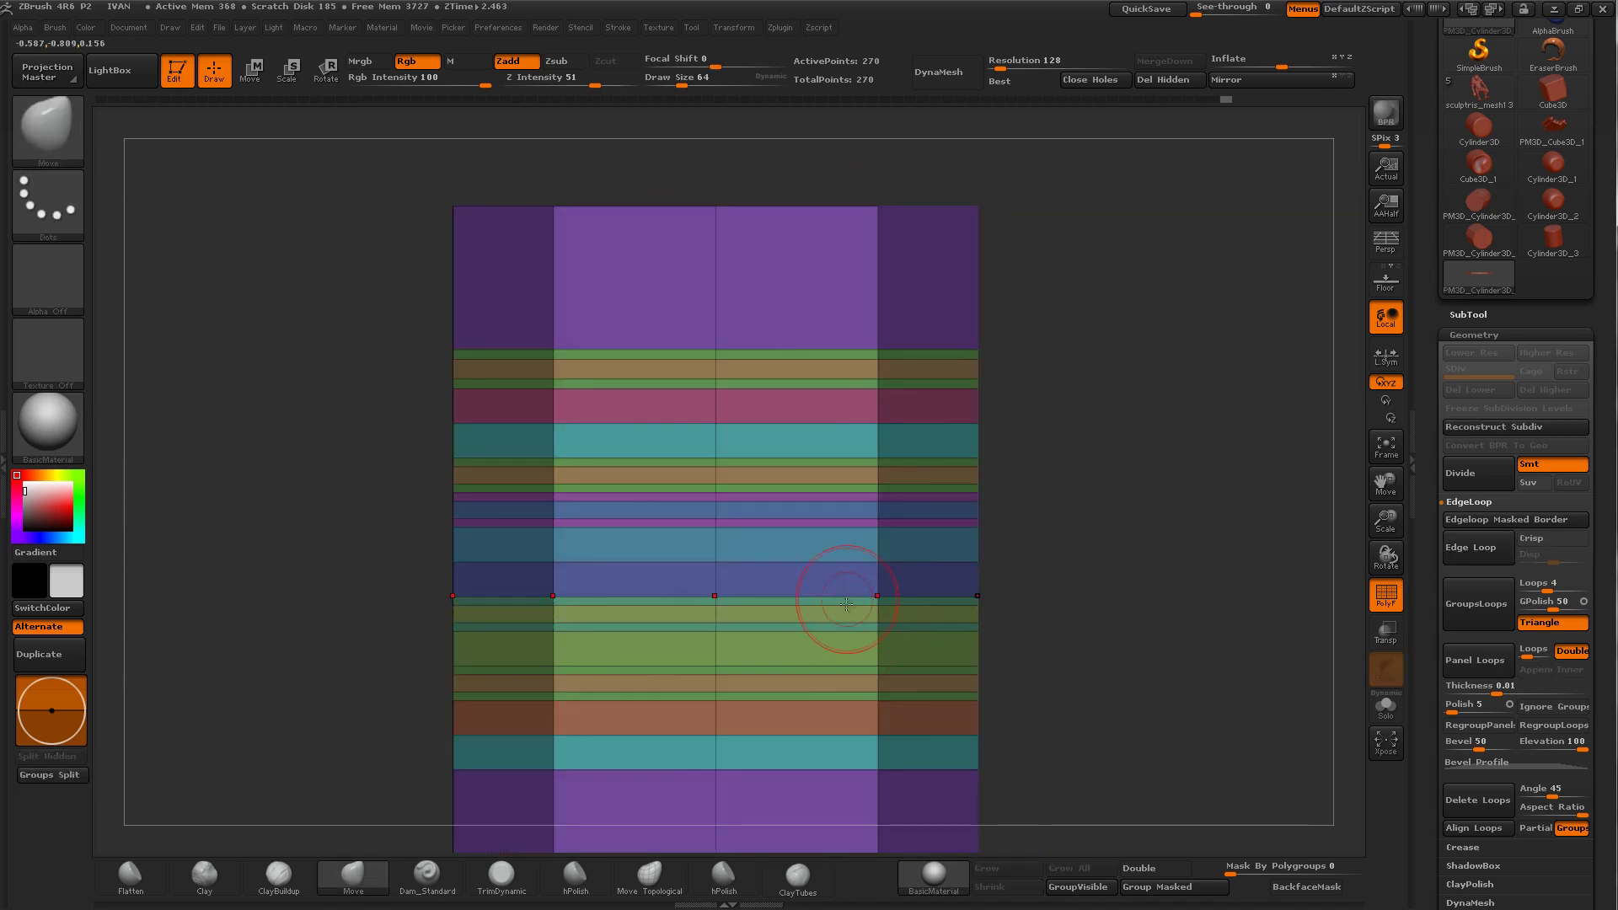
left_click_drag(1029, 470, 991, 433)
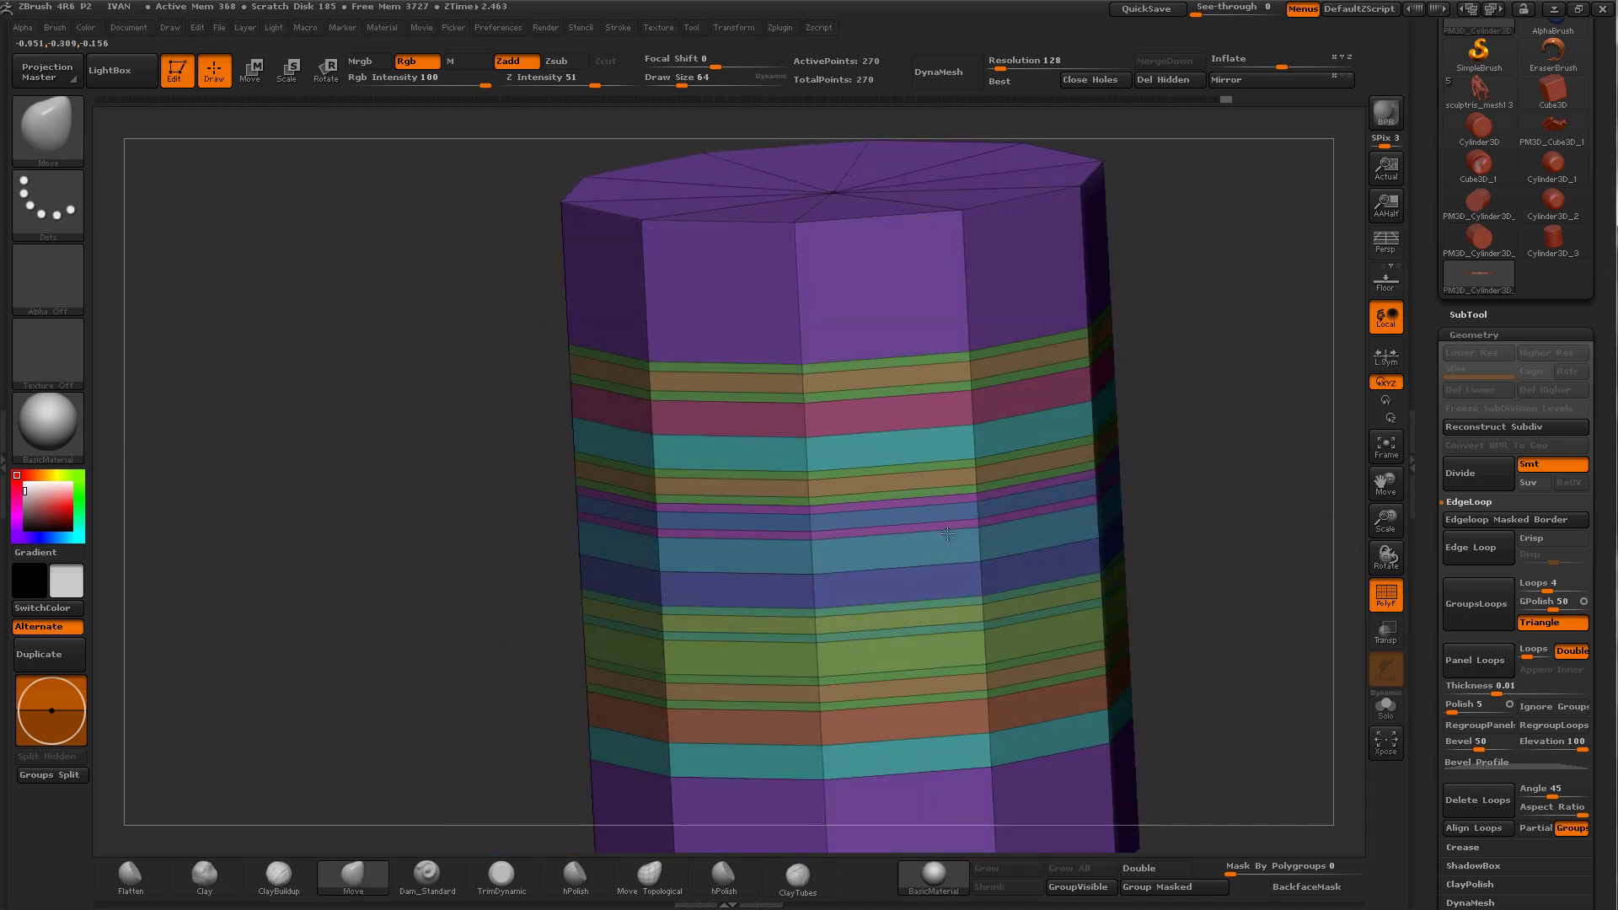
Step: Add supporting edge loops to the upper teal bands of the cylinder
left_click(990, 431, "ctrl+shift")
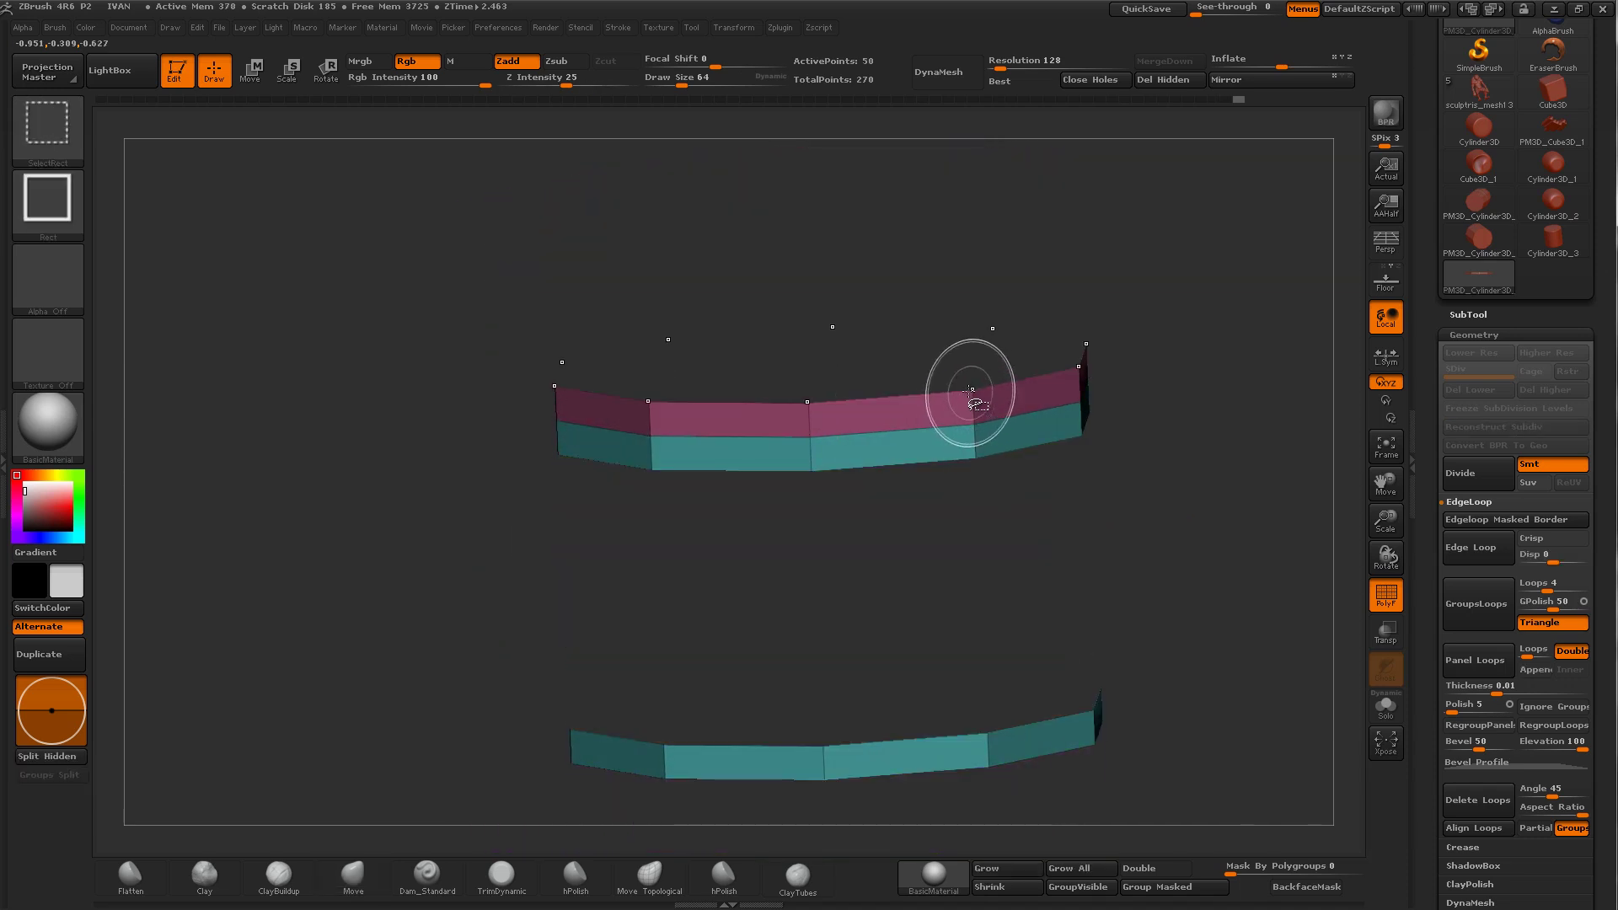
left_click(969, 390, "ctrl+shift")
left_click(1463, 555)
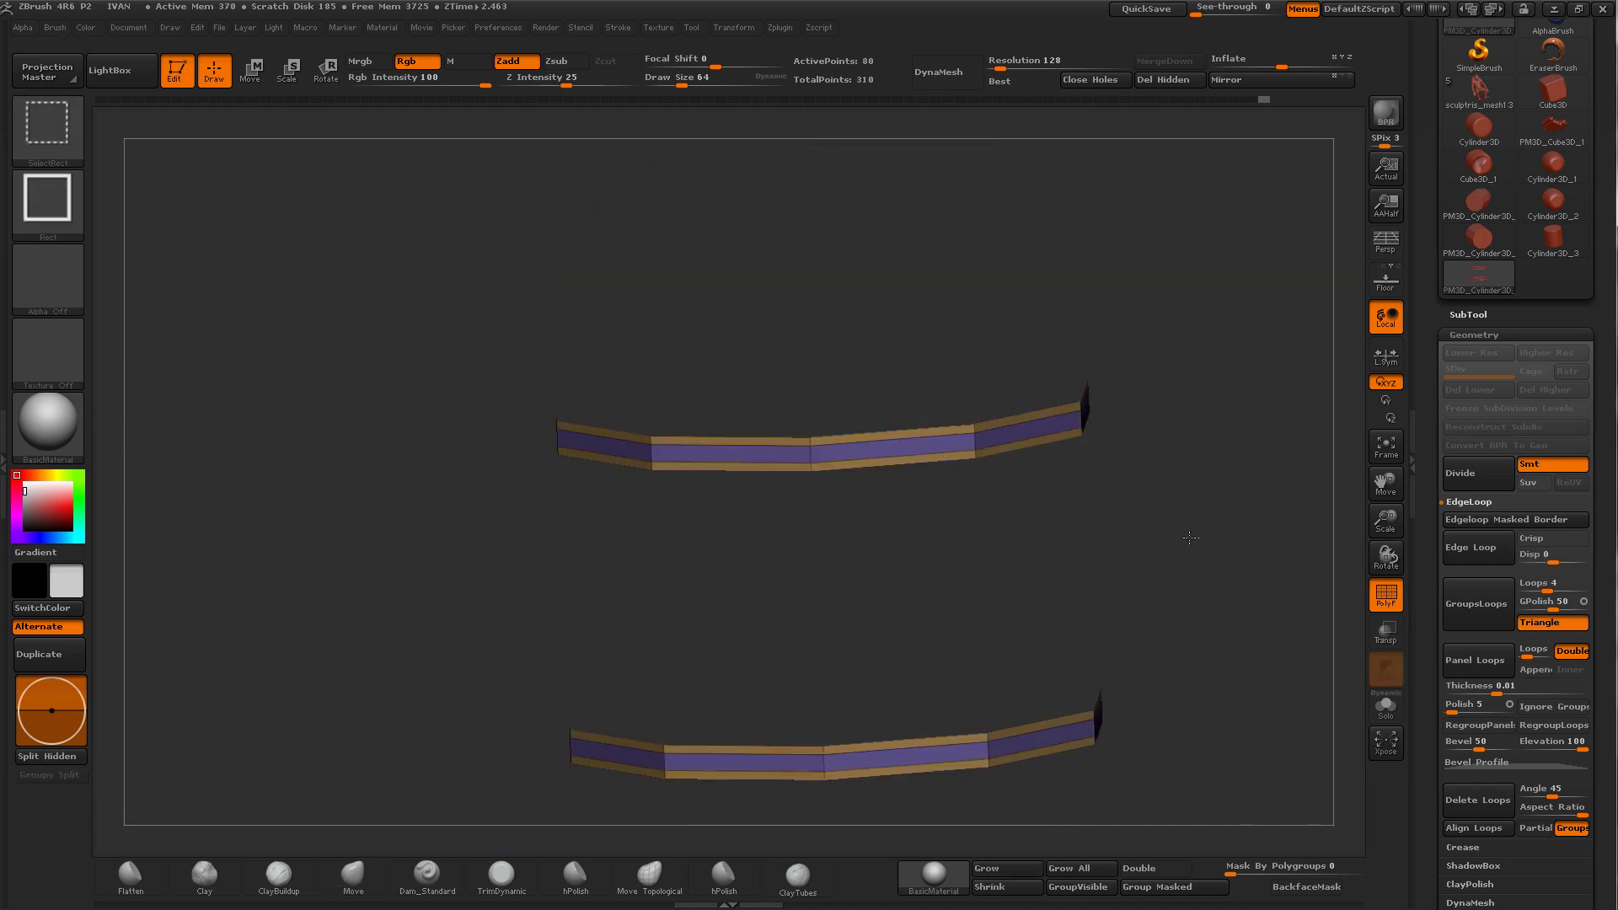
left_click(1160, 506, "ctrl+shift")
left_click_drag(1160, 506, 1168, 493, "shift")
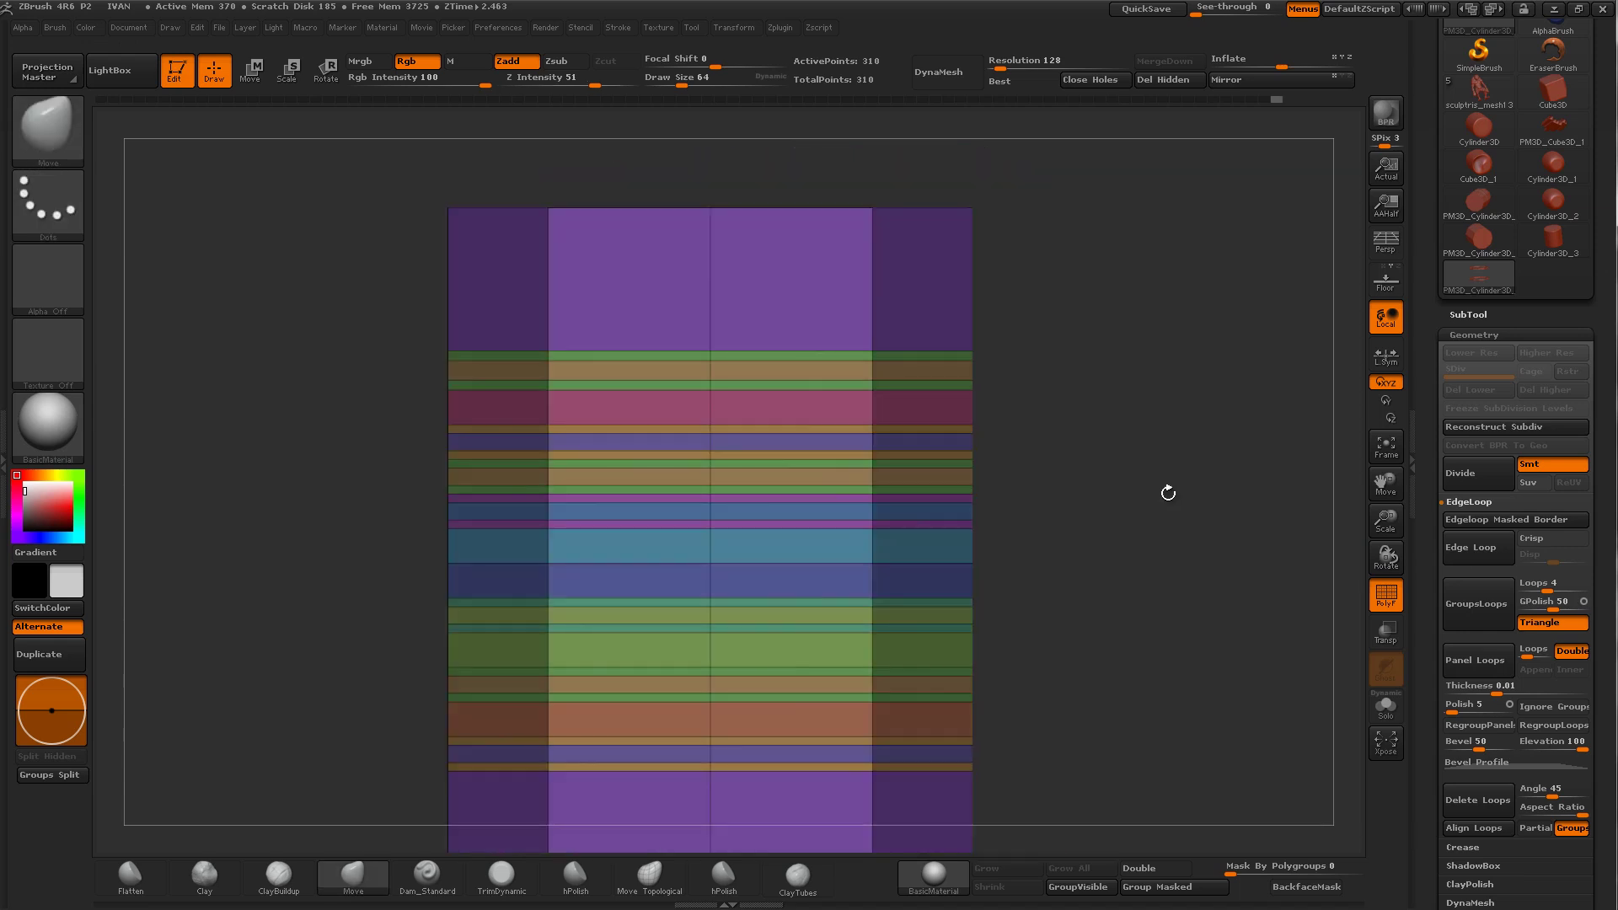
Step: Add edge loops to the lower teal band and the wide green band
left_click(867, 578, "ctrl+shift")
left_click(956, 590, "ctrl+shift")
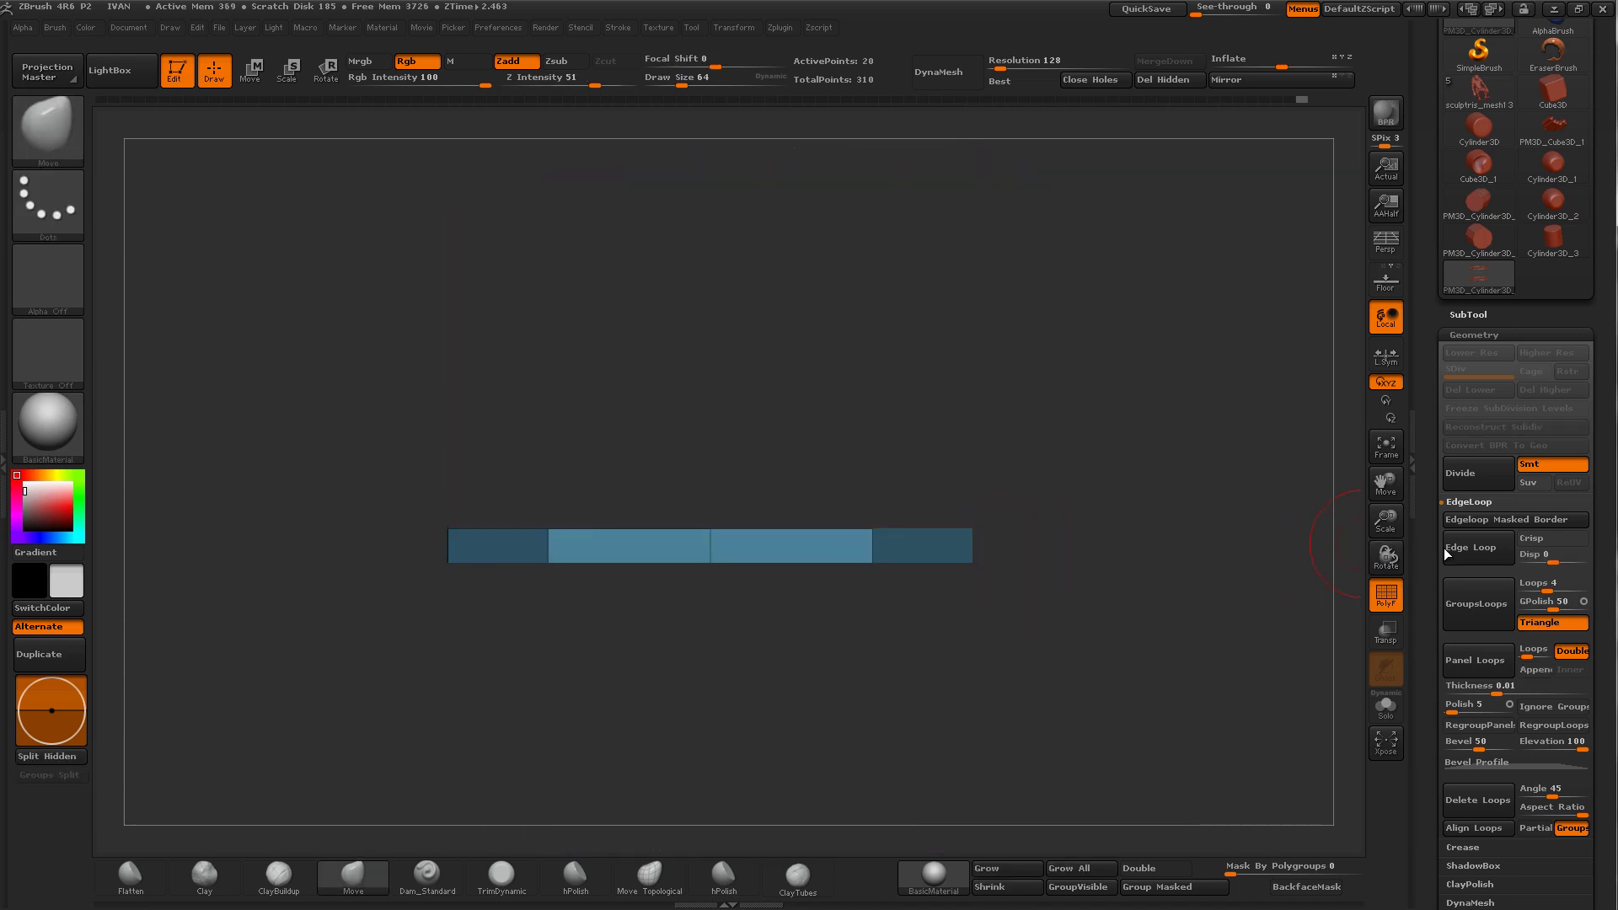
left_click(1470, 548)
left_click(1129, 584, "ctrl+shift")
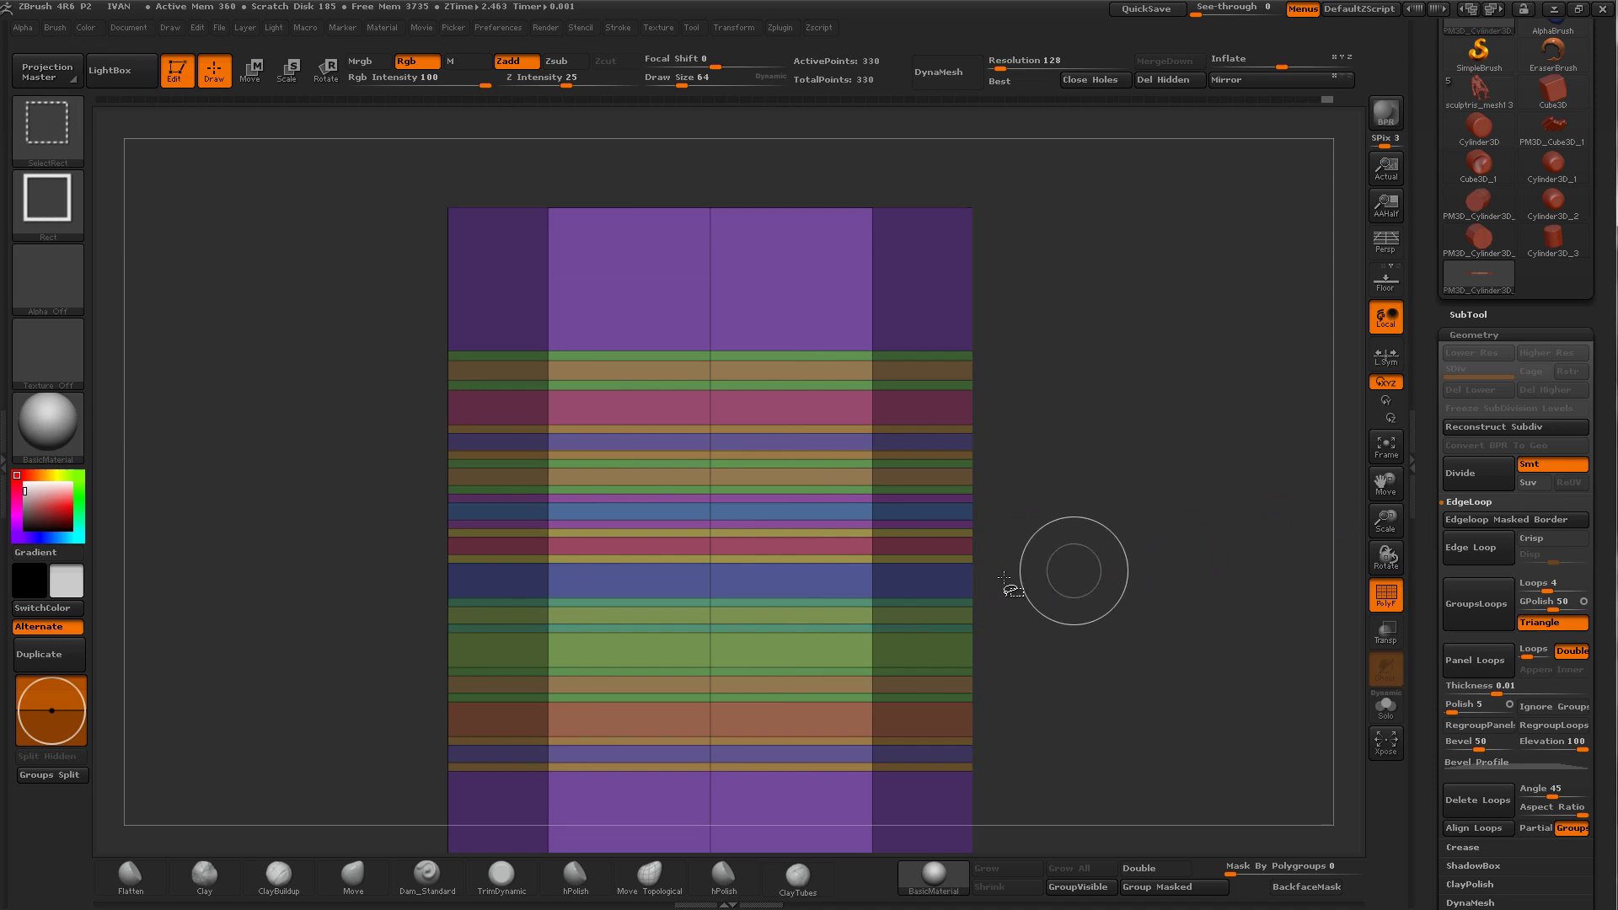
left_click(870, 666, "ctrl+shift")
left_click(890, 701, "ctrl+shift")
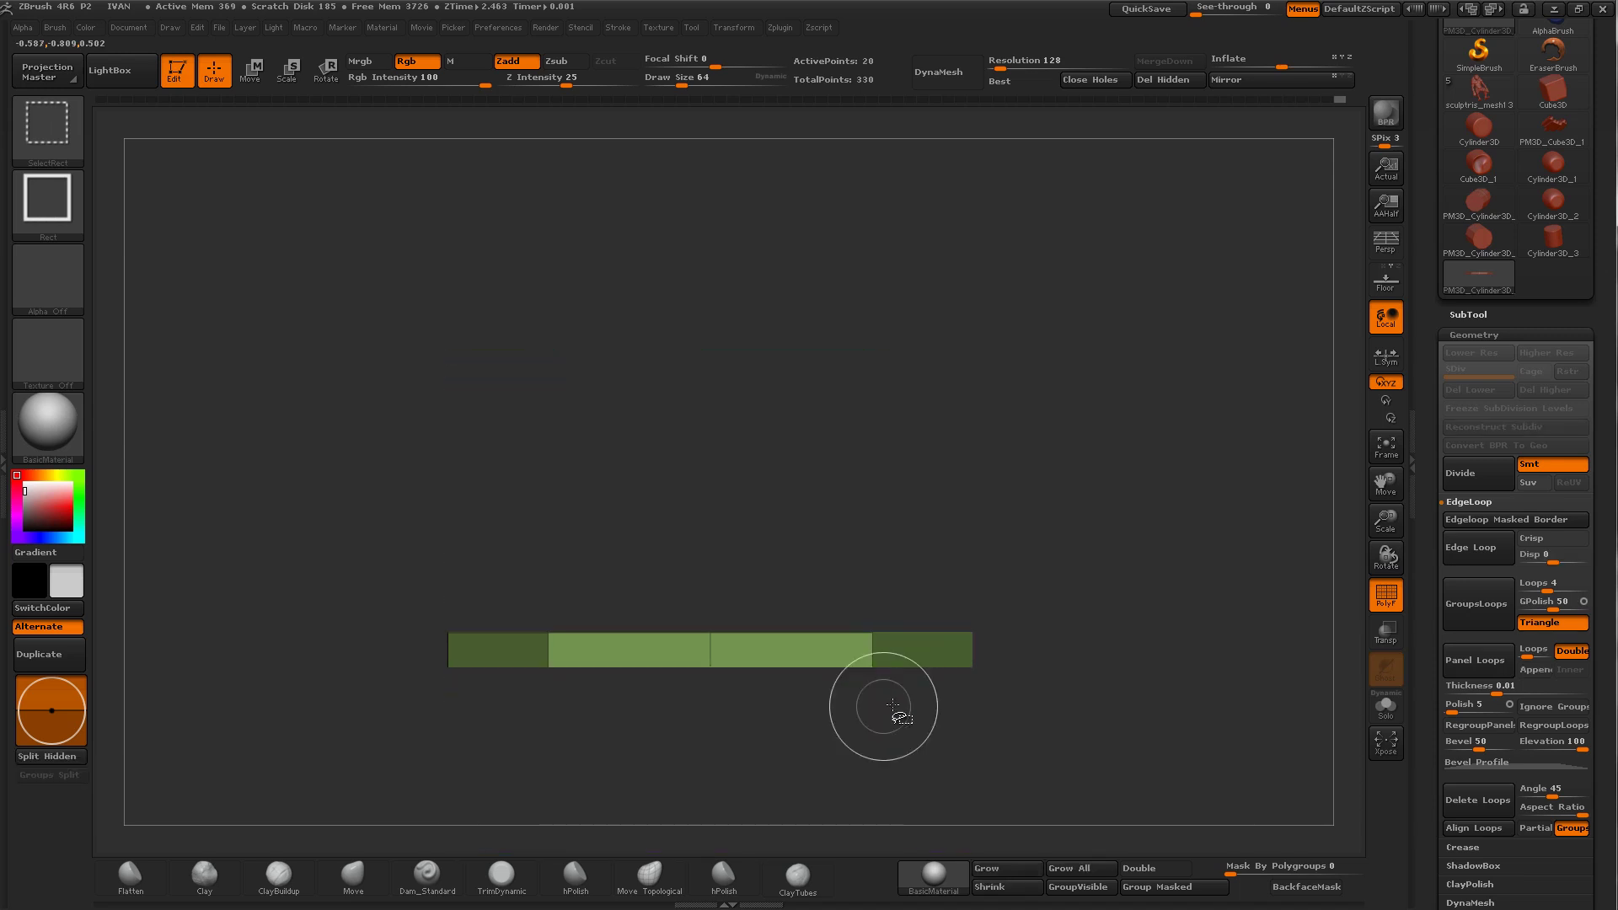
left_click(1465, 550)
left_click(1121, 581, "ctrl+shift")
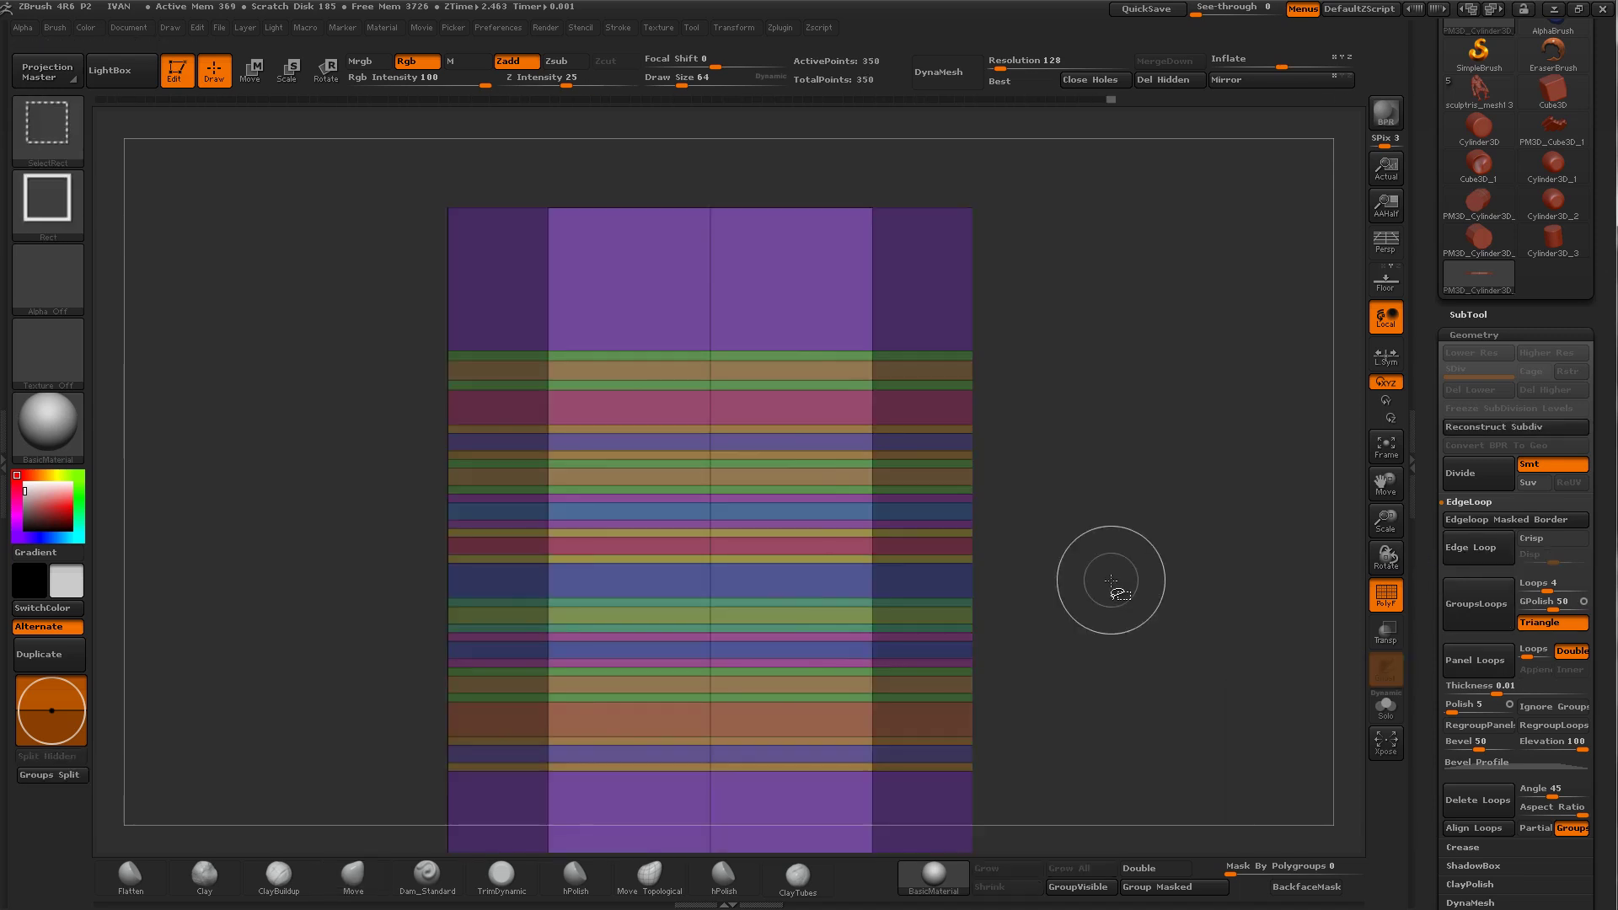
Step: Add edge loops to one of the thin strips of the cylinder
left_click(870, 755, "ctrl+shift")
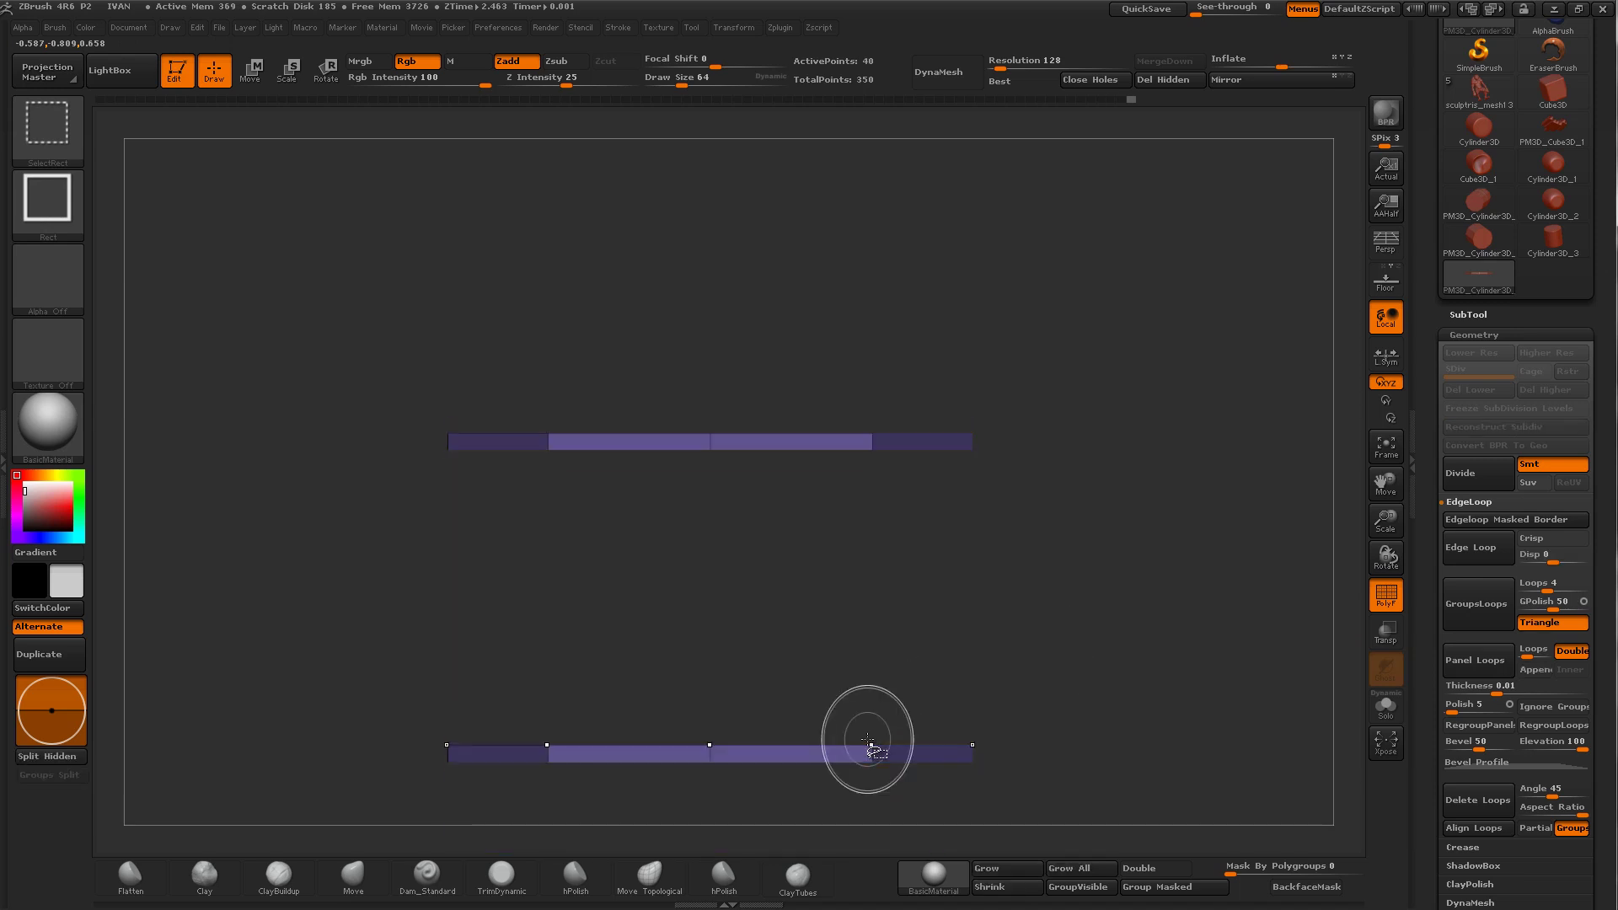
left_click(1041, 621, "ctrl+shift")
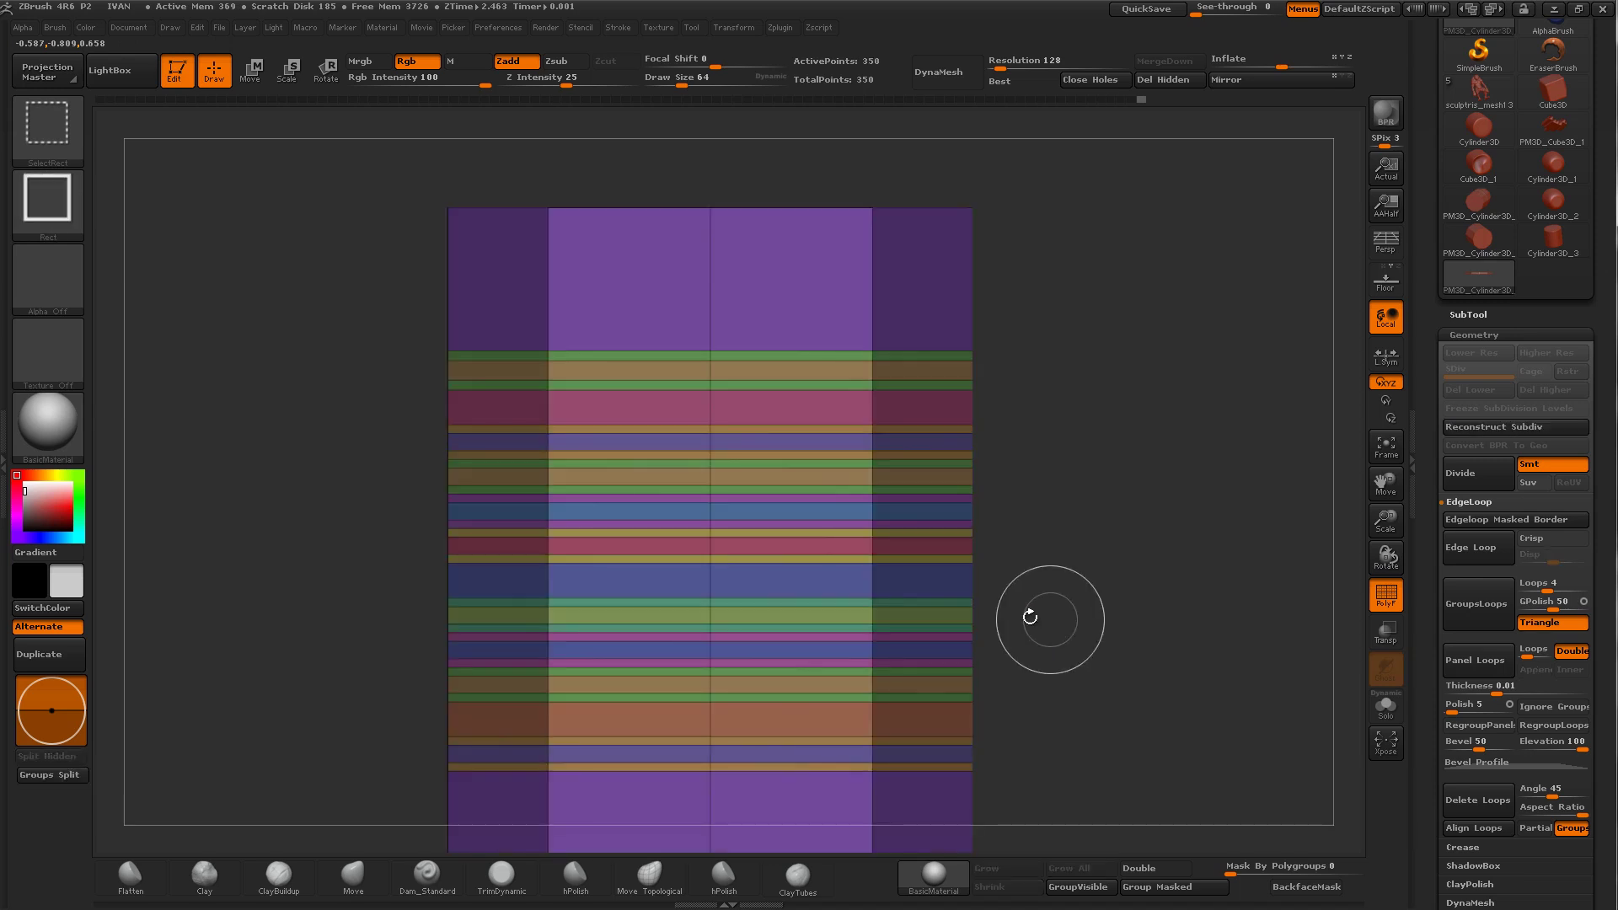
left_click(871, 579, "ctrl+shift")
left_click(1472, 547)
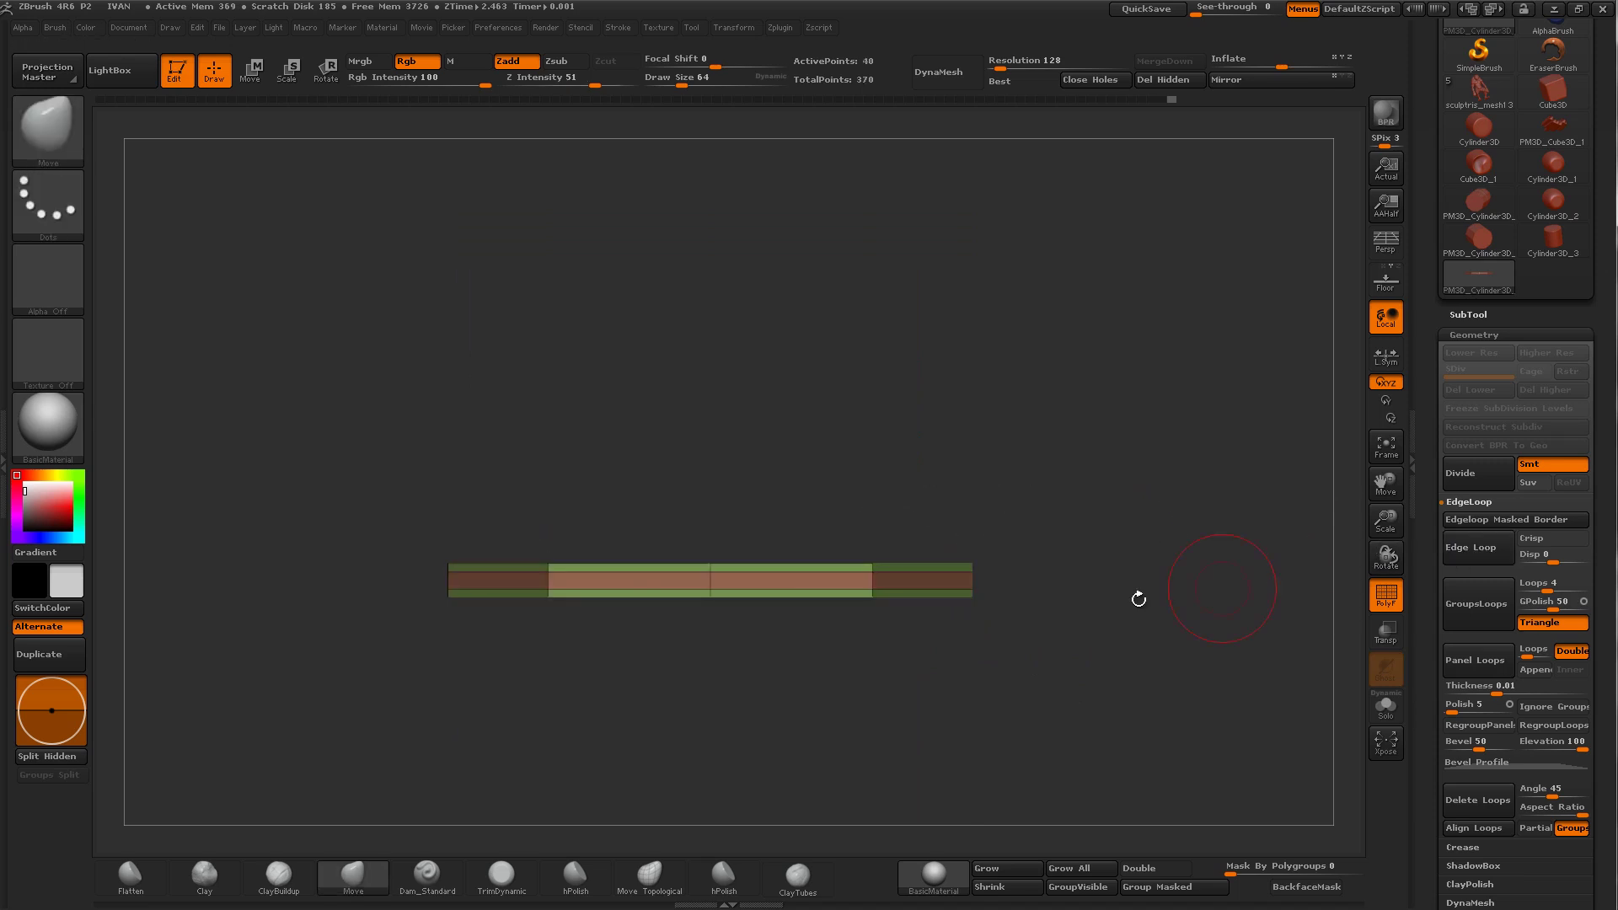
left_click(1092, 607, "ctrl+shift")
left_click_drag(1066, 488, 1003, 447, "shift")
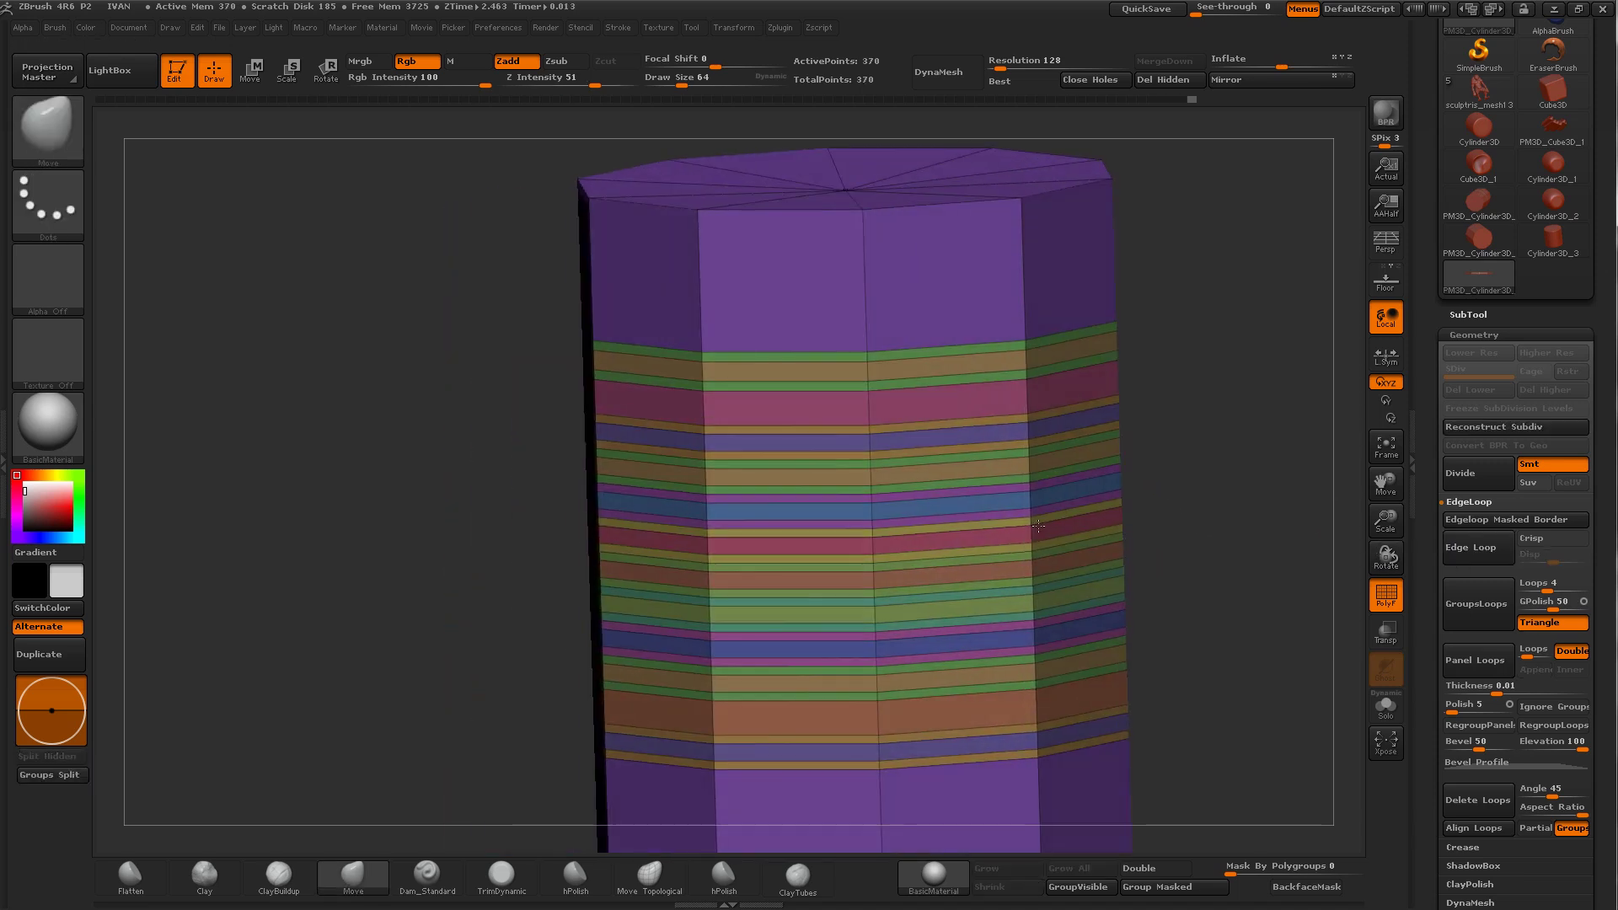
Step: Add edge loops to the pink and green strips, bringing the can to 410 points
left_click(877, 405, "ctrl+shift")
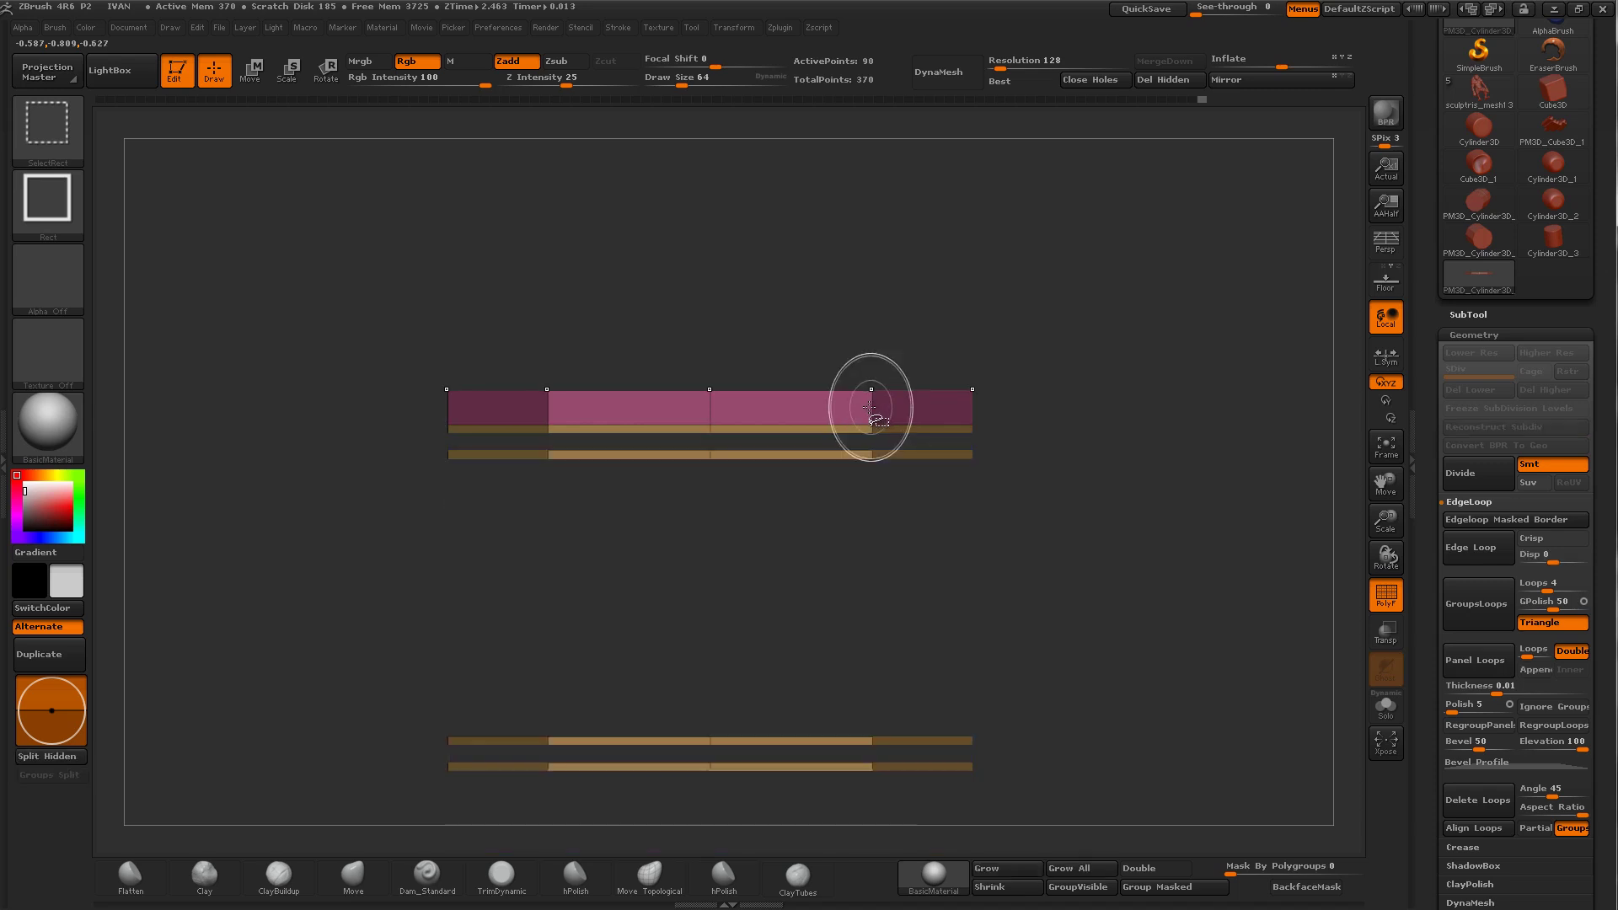
left_click(1471, 548)
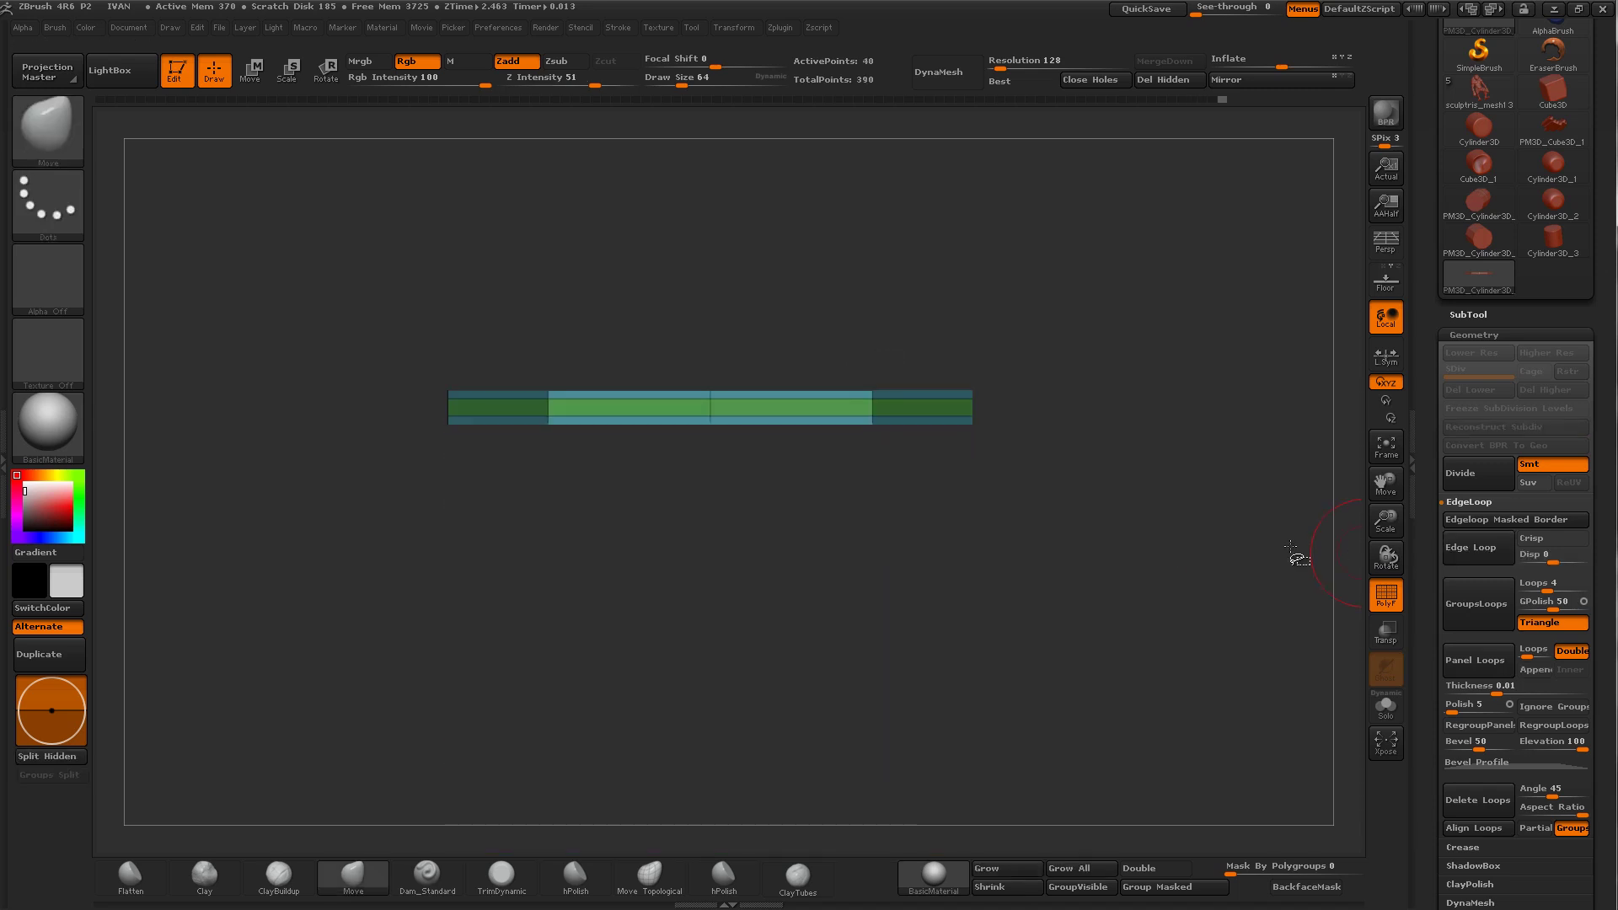
left_click(1146, 531, "ctrl+shift")
left_click_drag(1115, 512, 1087, 549)
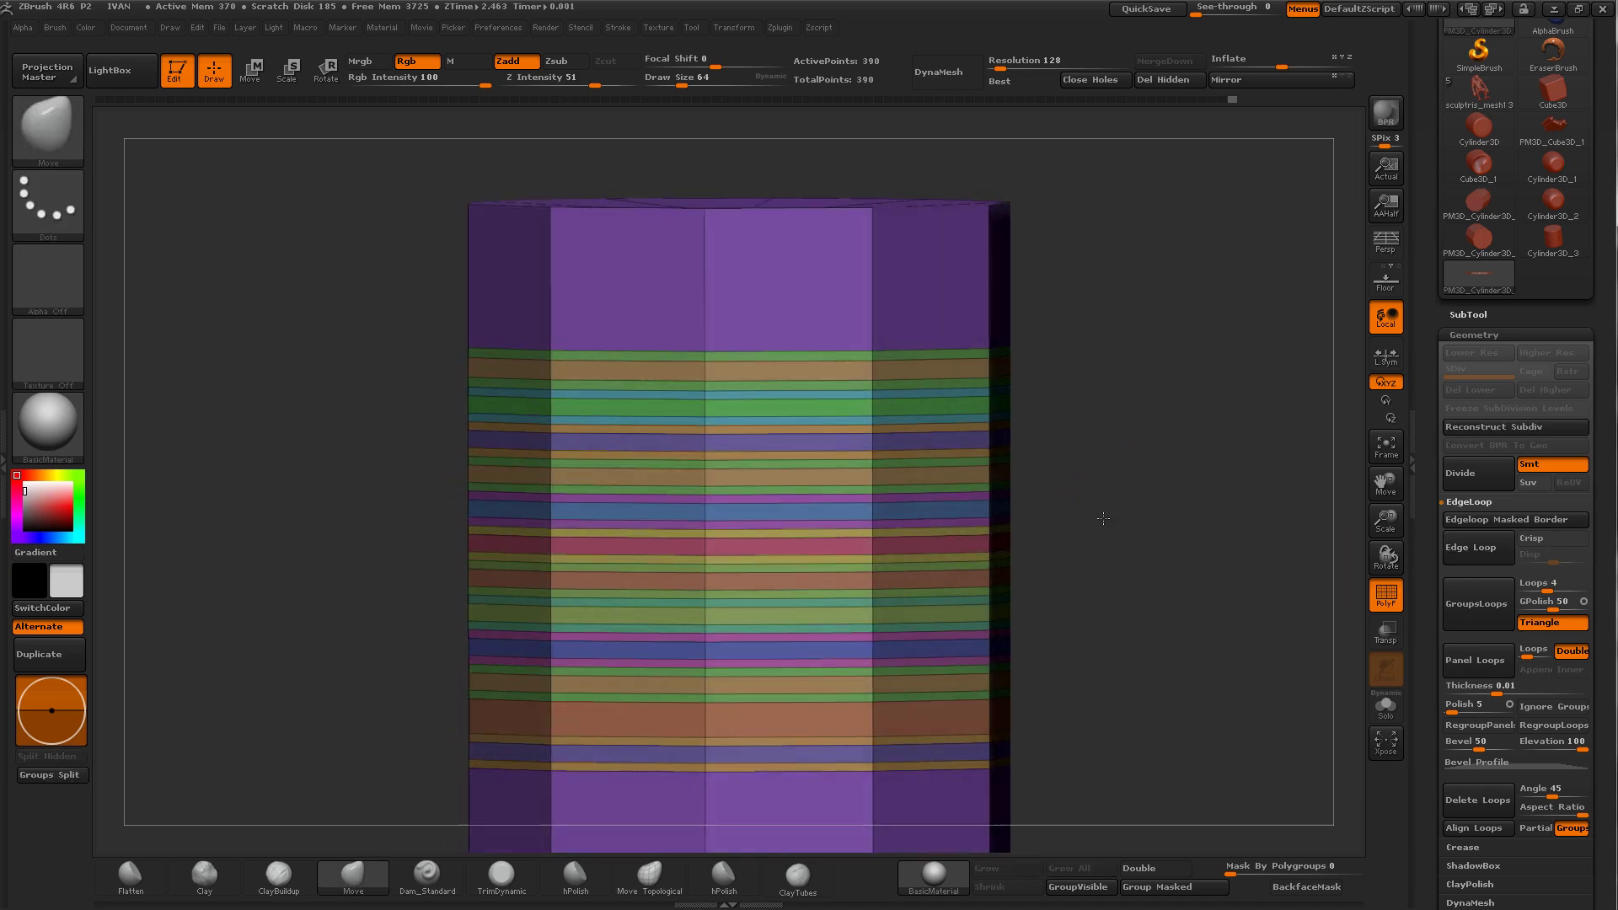
left_click(1015, 696, "ctrl+shift")
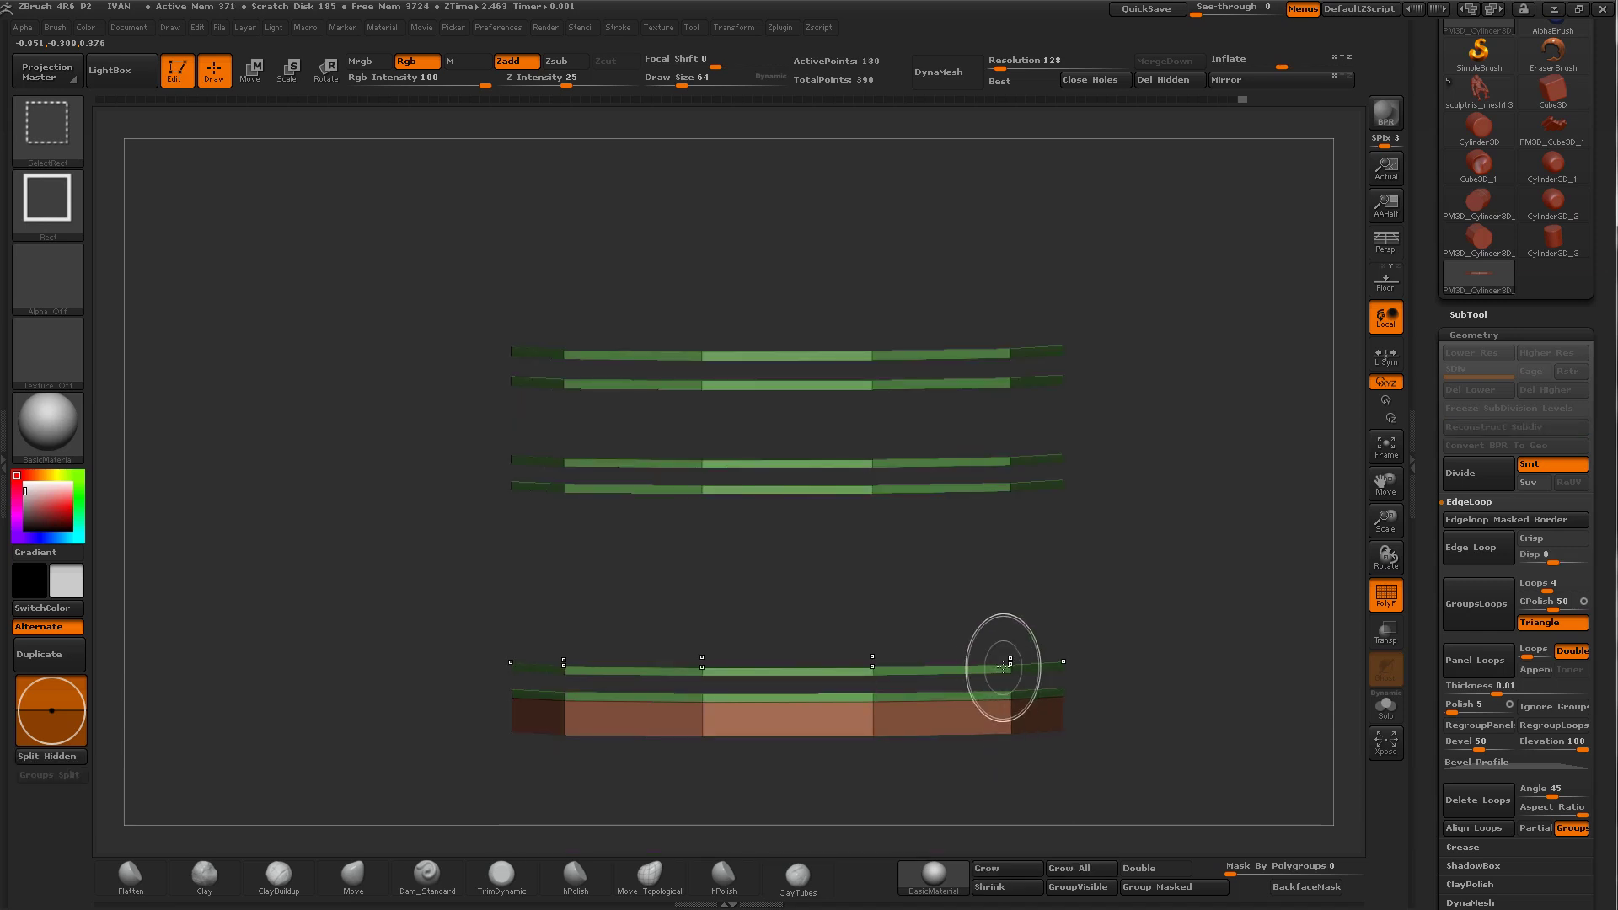
left_click(1470, 547)
left_click(1143, 564, "ctrl+shift")
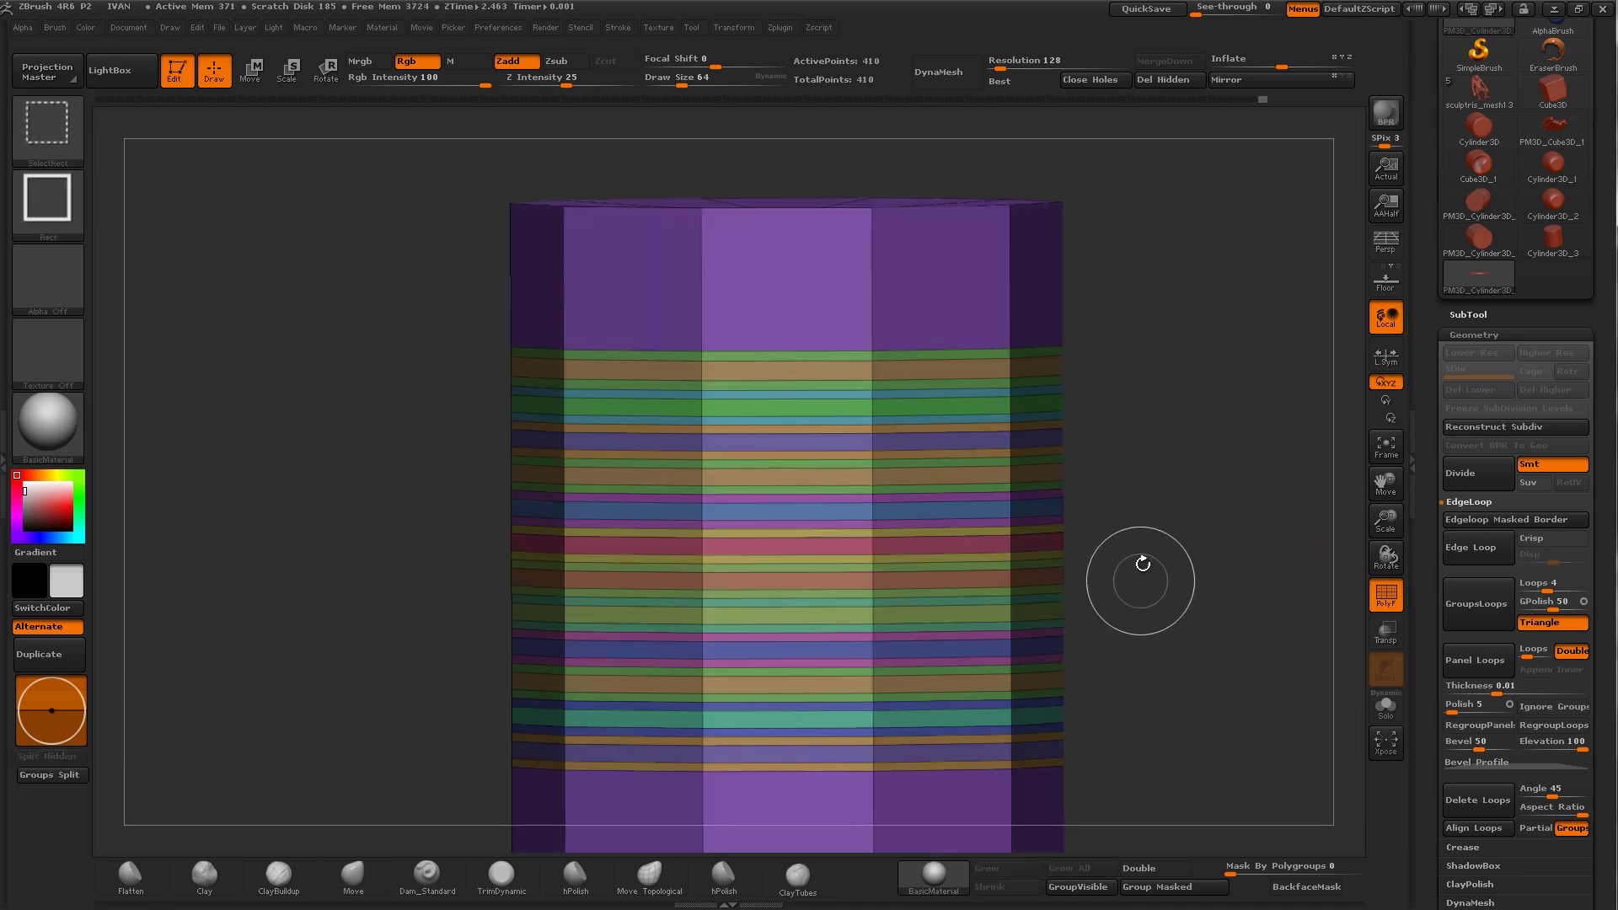
mouse_move(1143, 564)
left_mouse_down()
mouse_move(1128, 560)
mouse_move(1187, 535)
left_mouse_up()
Step: Reframe the cylinder front-on and toggle the polygroup frame display
left_click_drag(1366, 536, 1344, 481)
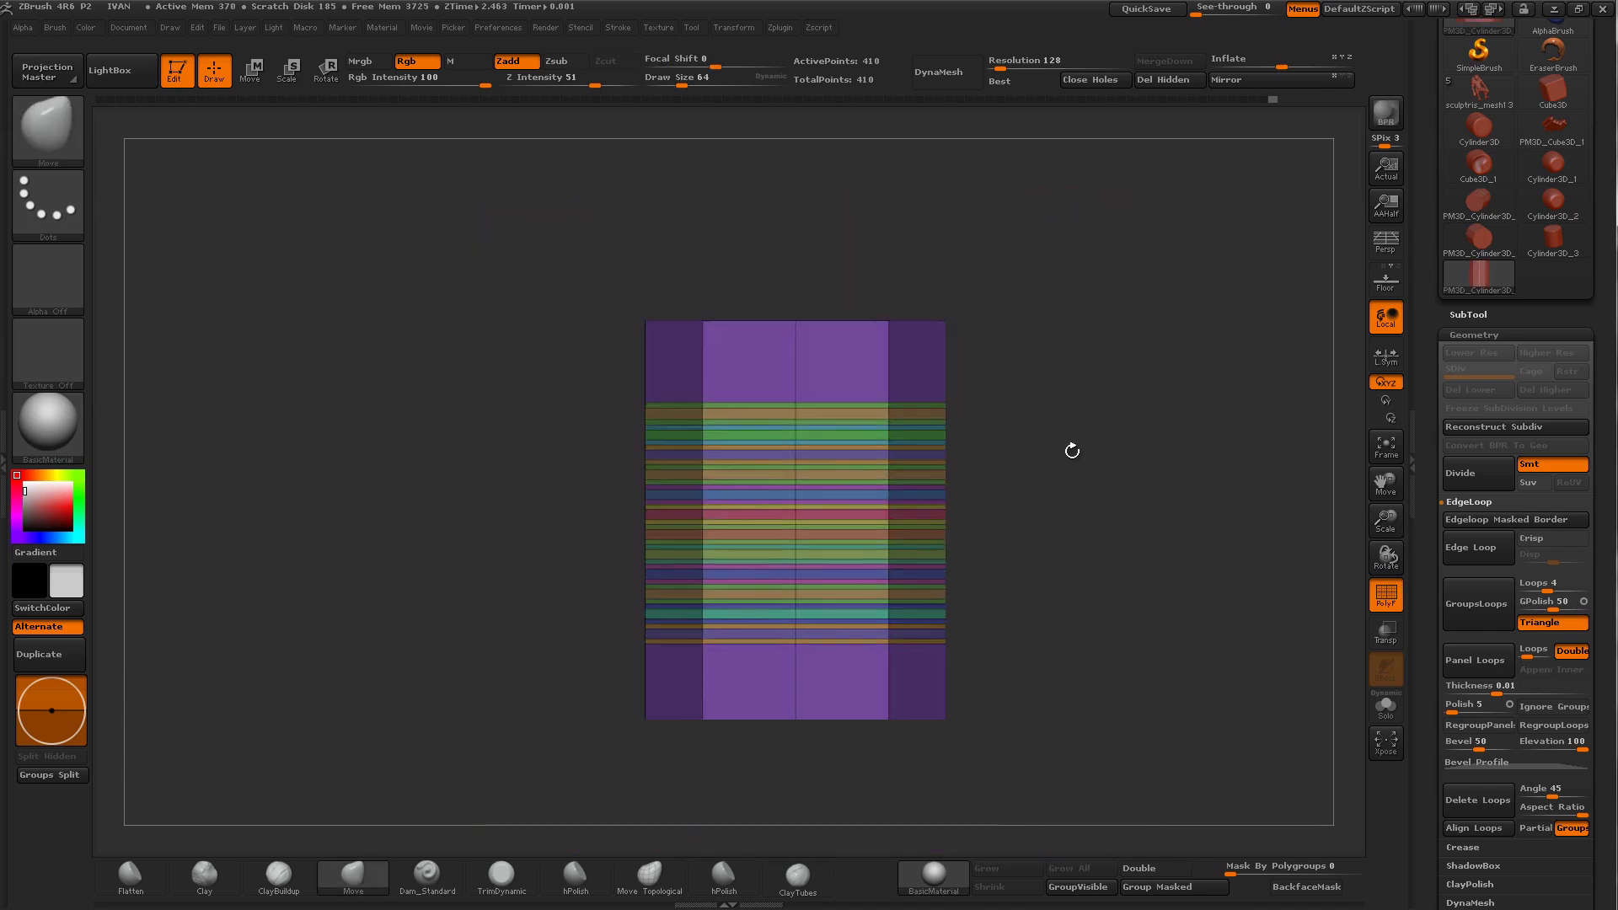
left_click_drag(1070, 447, 1059, 469, "shift")
mouse_move(1386, 518)
left_mouse_down()
mouse_move(1145, 534)
mouse_move(1158, 542)
left_mouse_up()
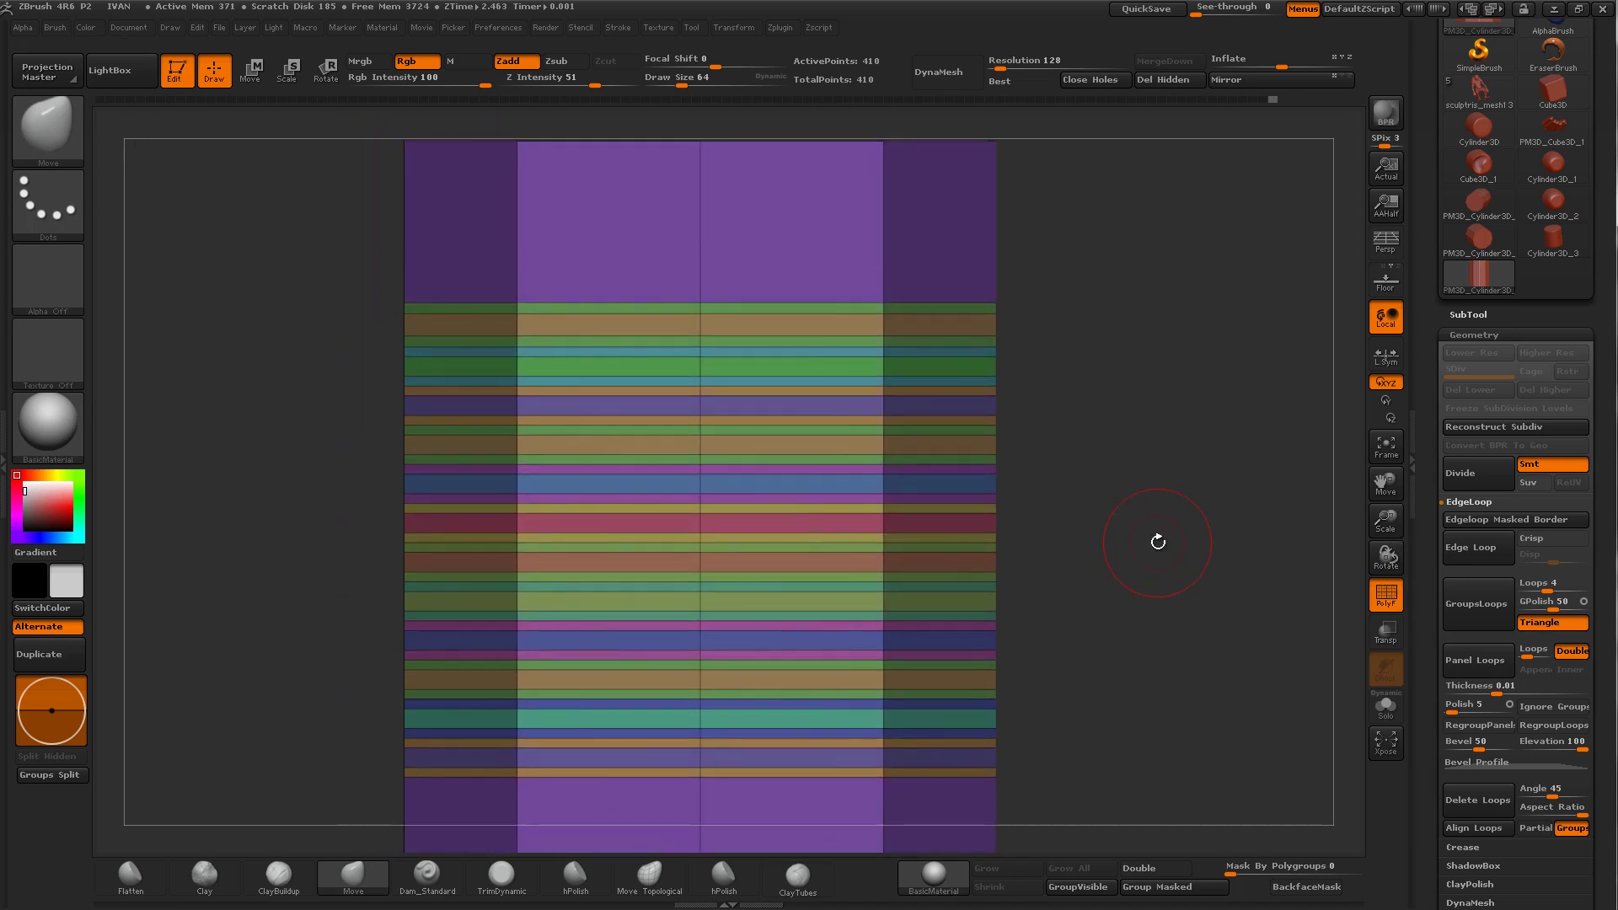
left_click(1386, 598)
left_click_drag(1385, 516, 1215, 472)
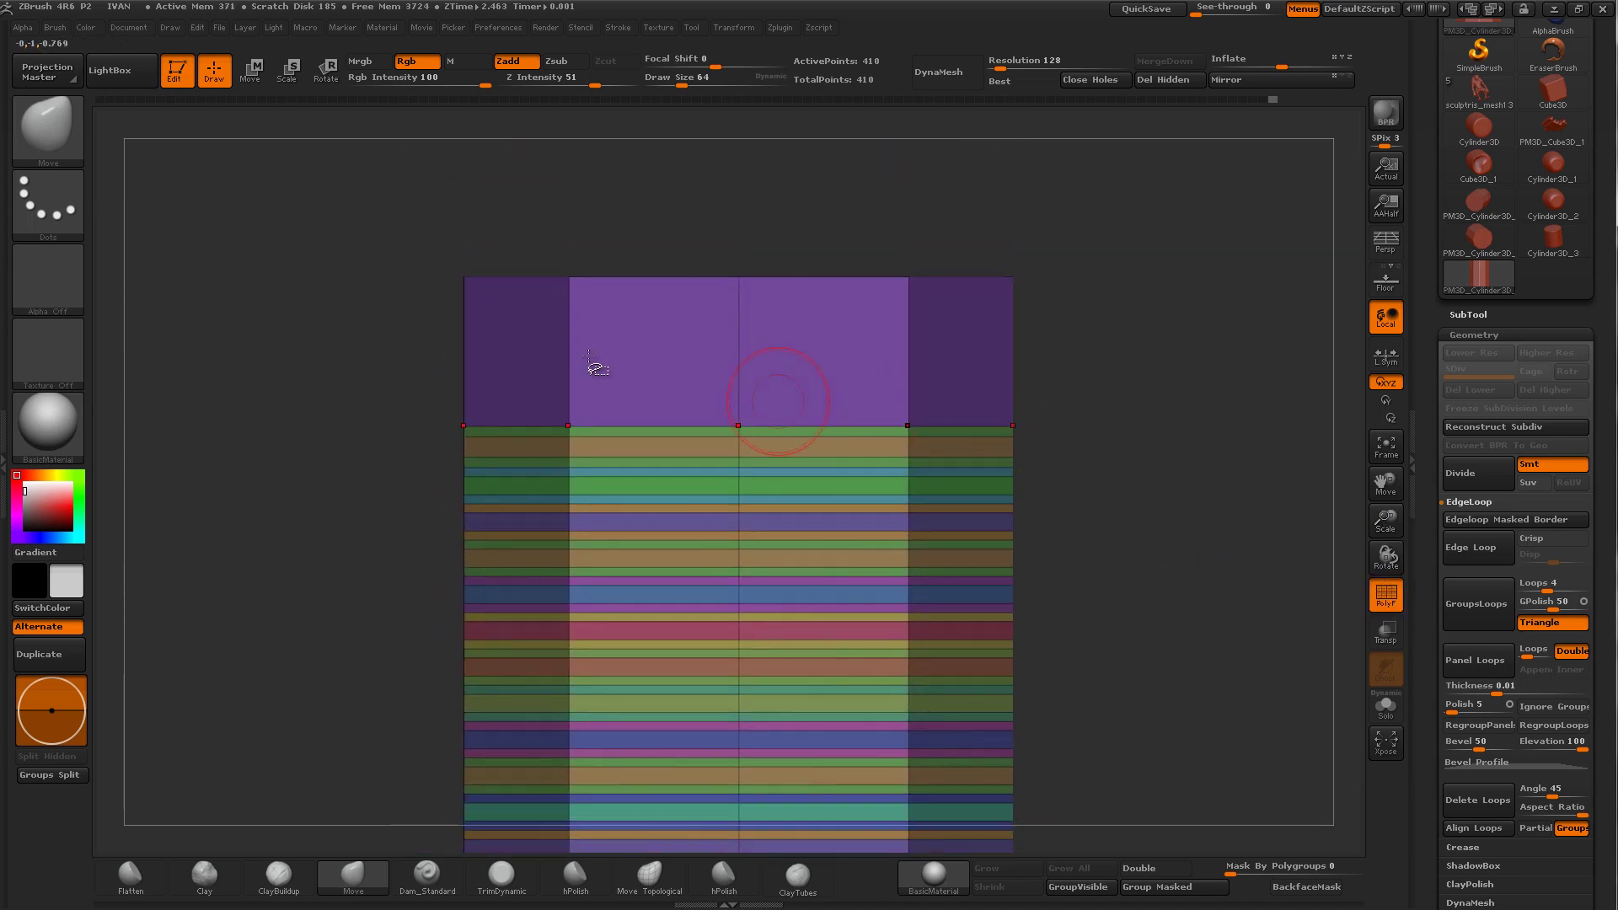
Step: Hide the mesh's bottom rows and zoom the striped mesh straight front-on
mouse_move(379, 229)
left_mouse_down("ctrl+alt+shift")
mouse_move(1077, 433)
mouse_move(1037, 160)
left_mouse_up("ctrl+alt+shift")
left_click_drag(1048, 783, 409, 569, "ctrl+alt+shift")
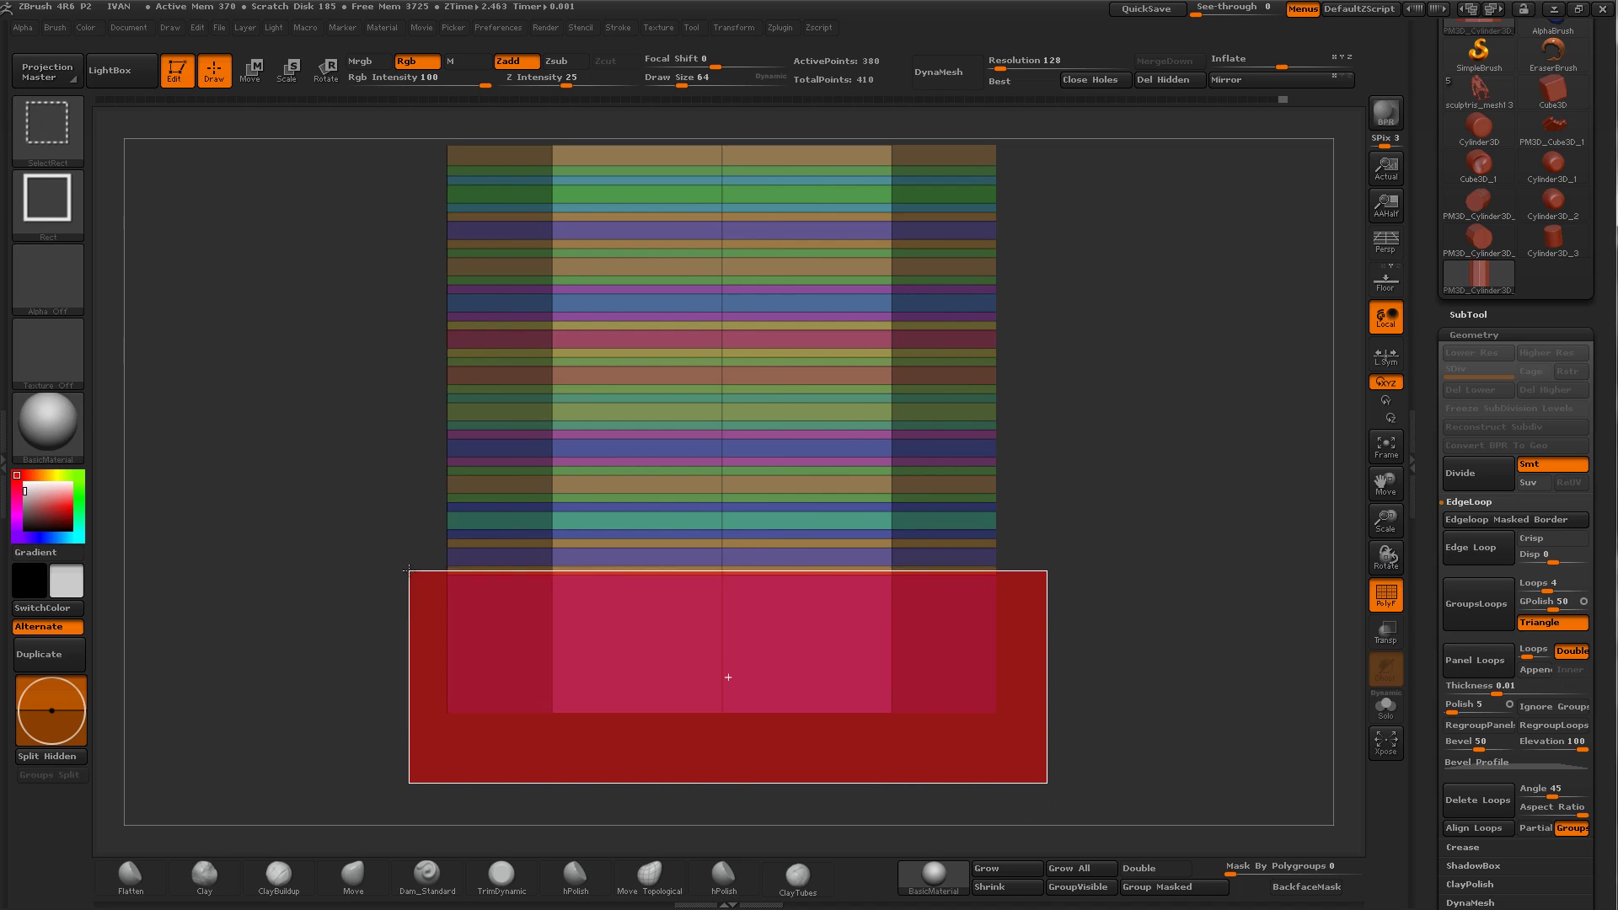
left_click_drag(409, 569, 410, 575, "ctrl+alt+shift")
left_click_drag(1052, 476, 1077, 517, "alt")
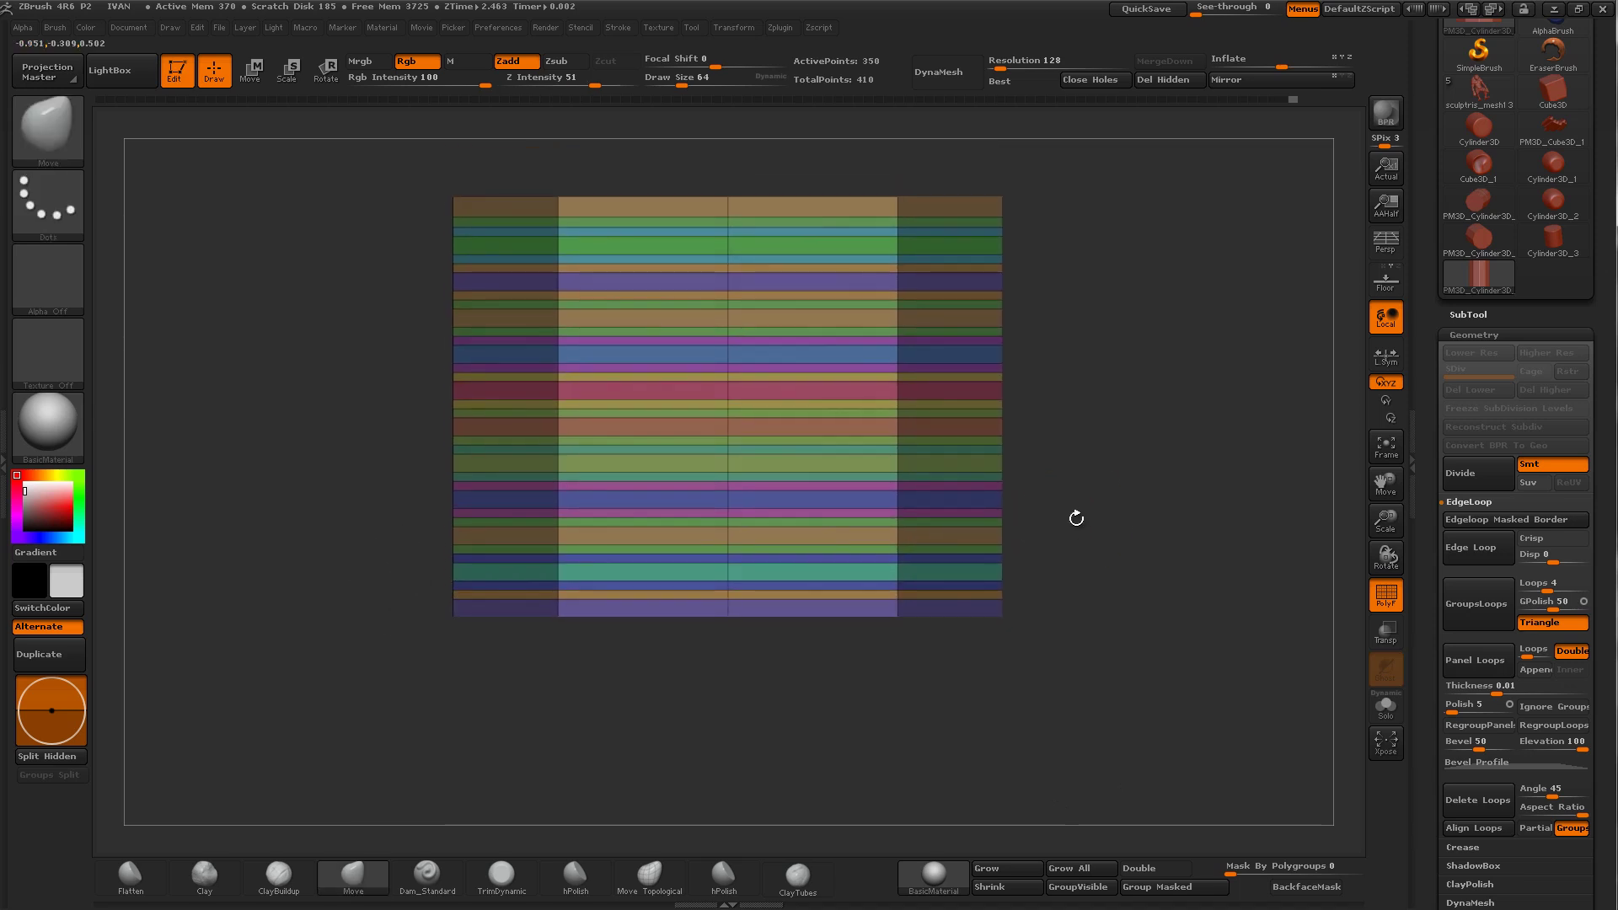
mouse_move(1385, 524)
left_mouse_down()
mouse_move(835, 481)
mouse_move(792, 524)
mouse_move(814, 552)
left_mouse_up()
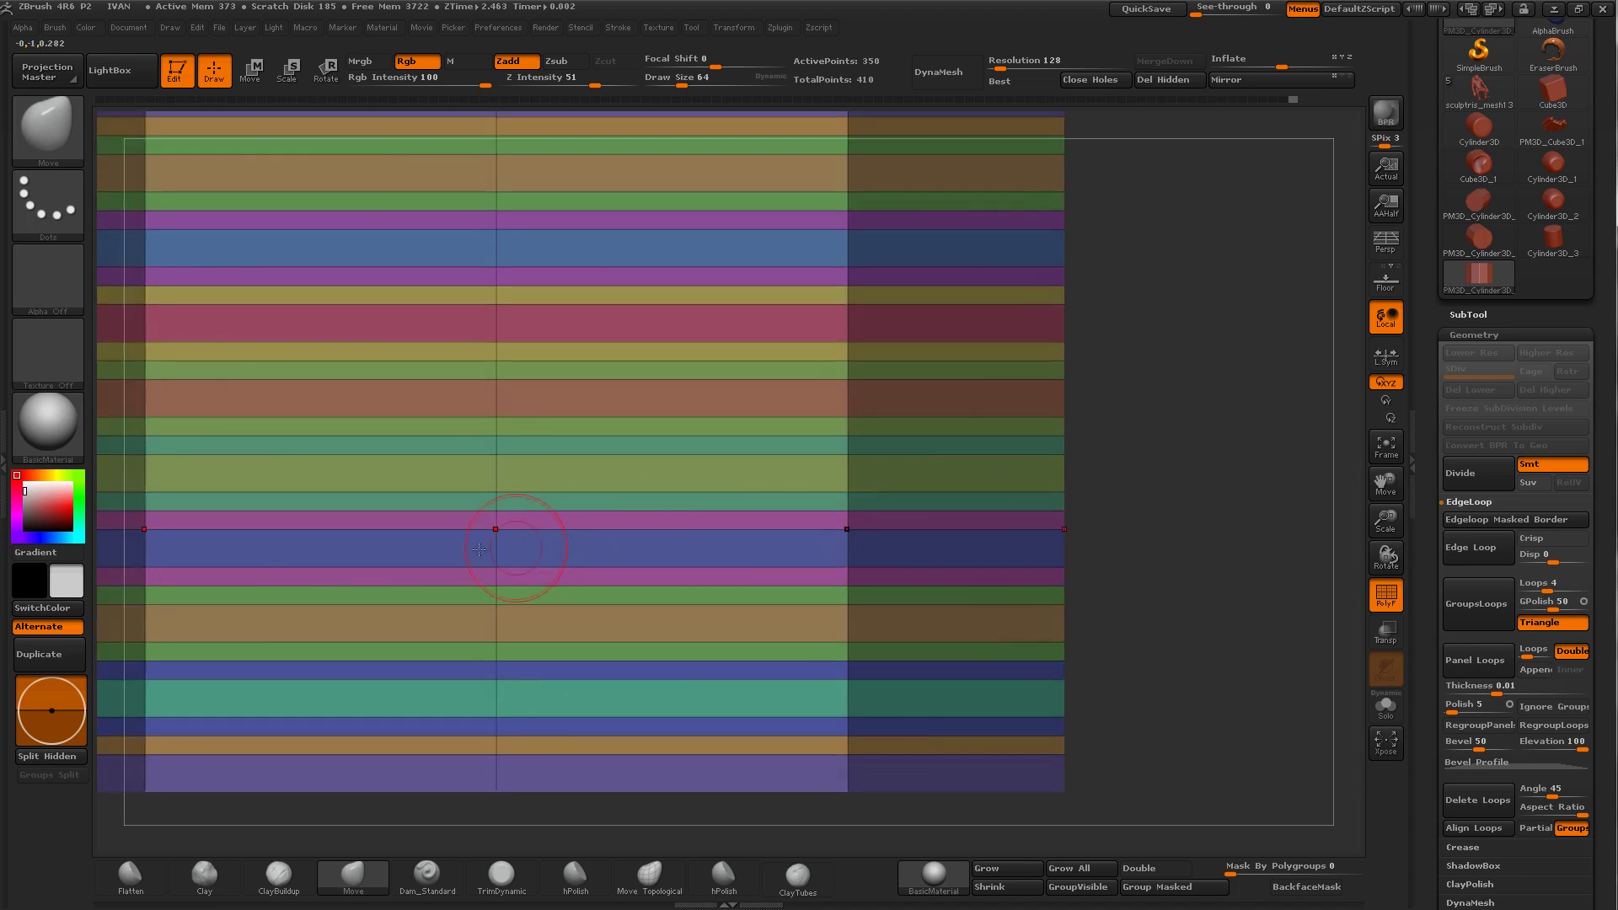
mouse_move(984, 529)
left_mouse_down()
mouse_move(845, 509)
mouse_move(793, 387)
left_mouse_up()
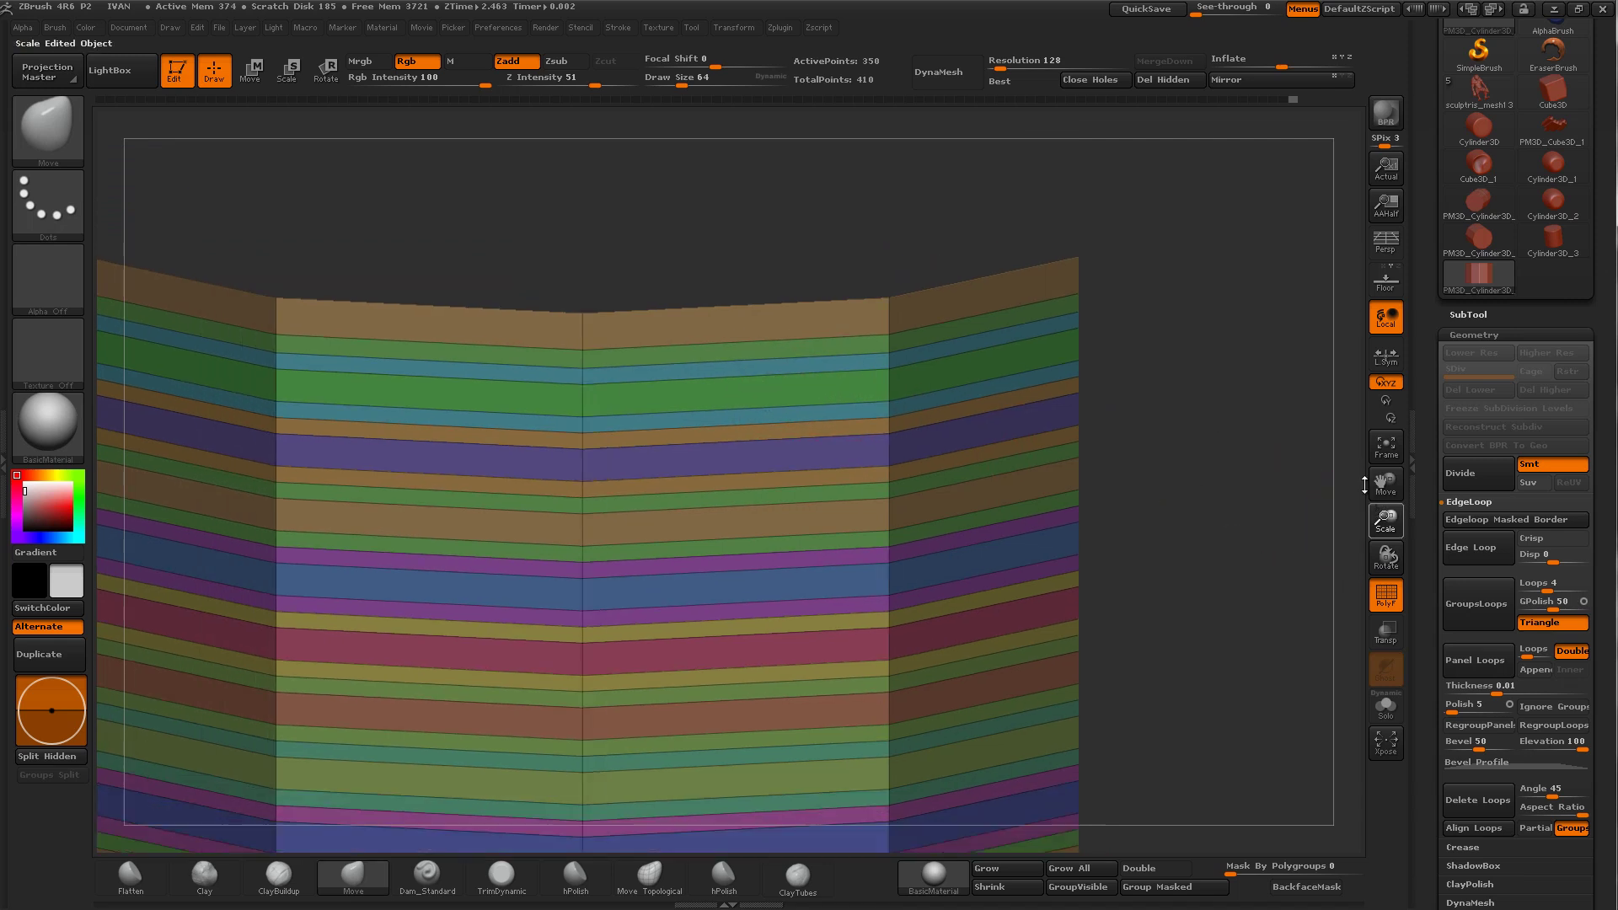
mouse_move(1348, 531)
left_mouse_down("alt")
mouse_move(1203, 545)
mouse_move(1102, 488)
mouse_move(1085, 456)
mouse_move(1105, 417)
left_mouse_up("alt")
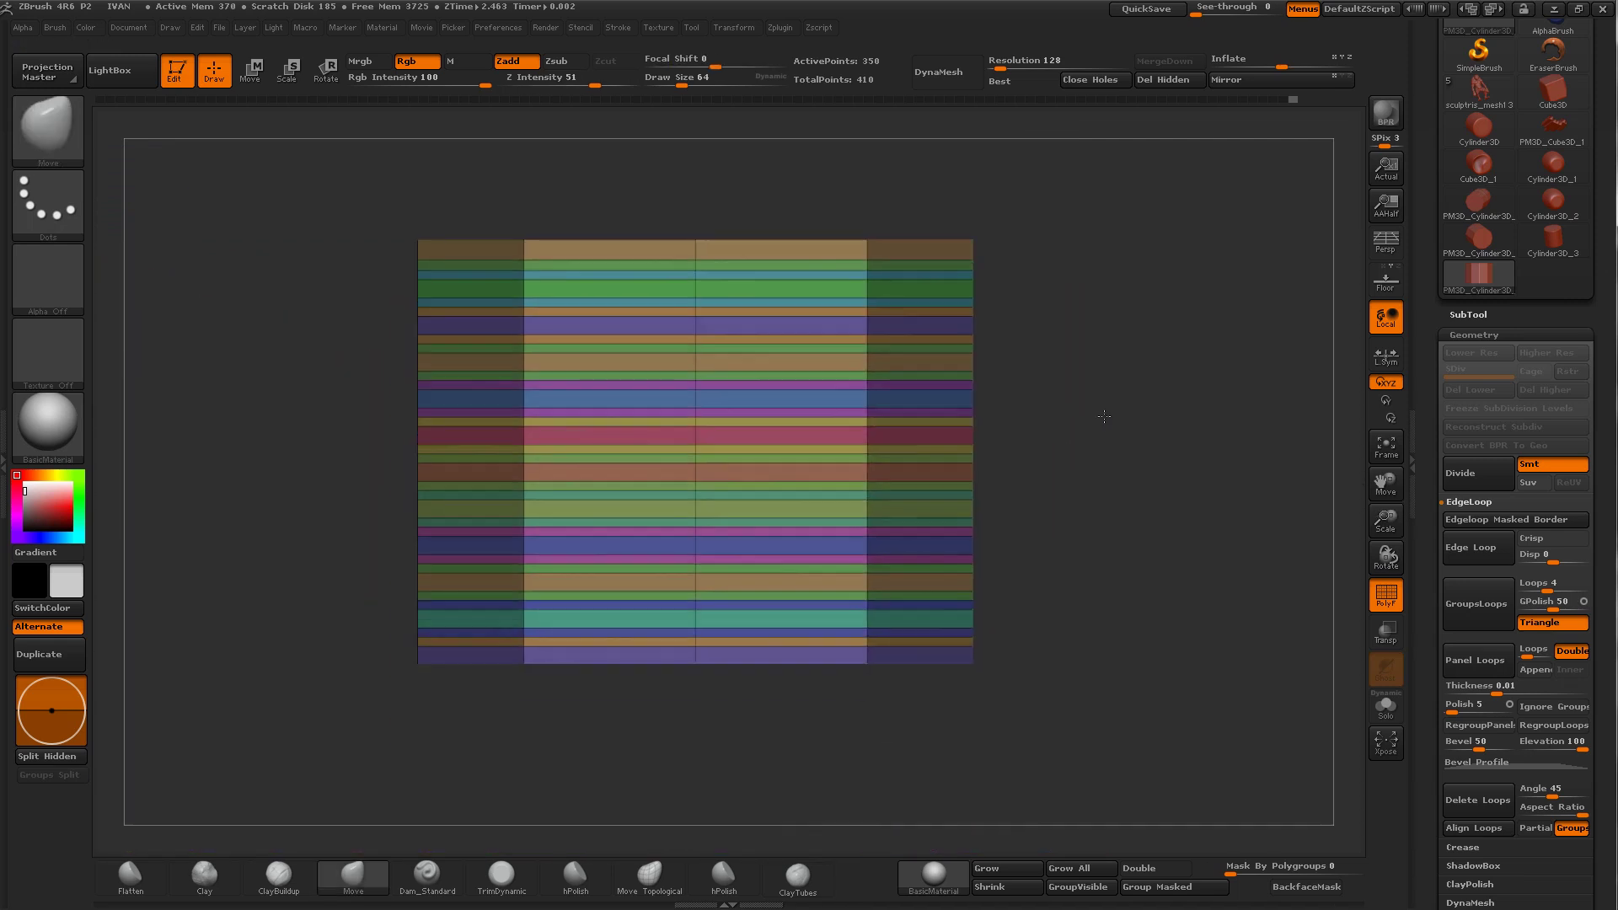
mouse_move(1385, 520)
left_mouse_down()
mouse_move(1166, 544)
mouse_move(1076, 448)
mouse_move(1093, 436)
left_mouse_up()
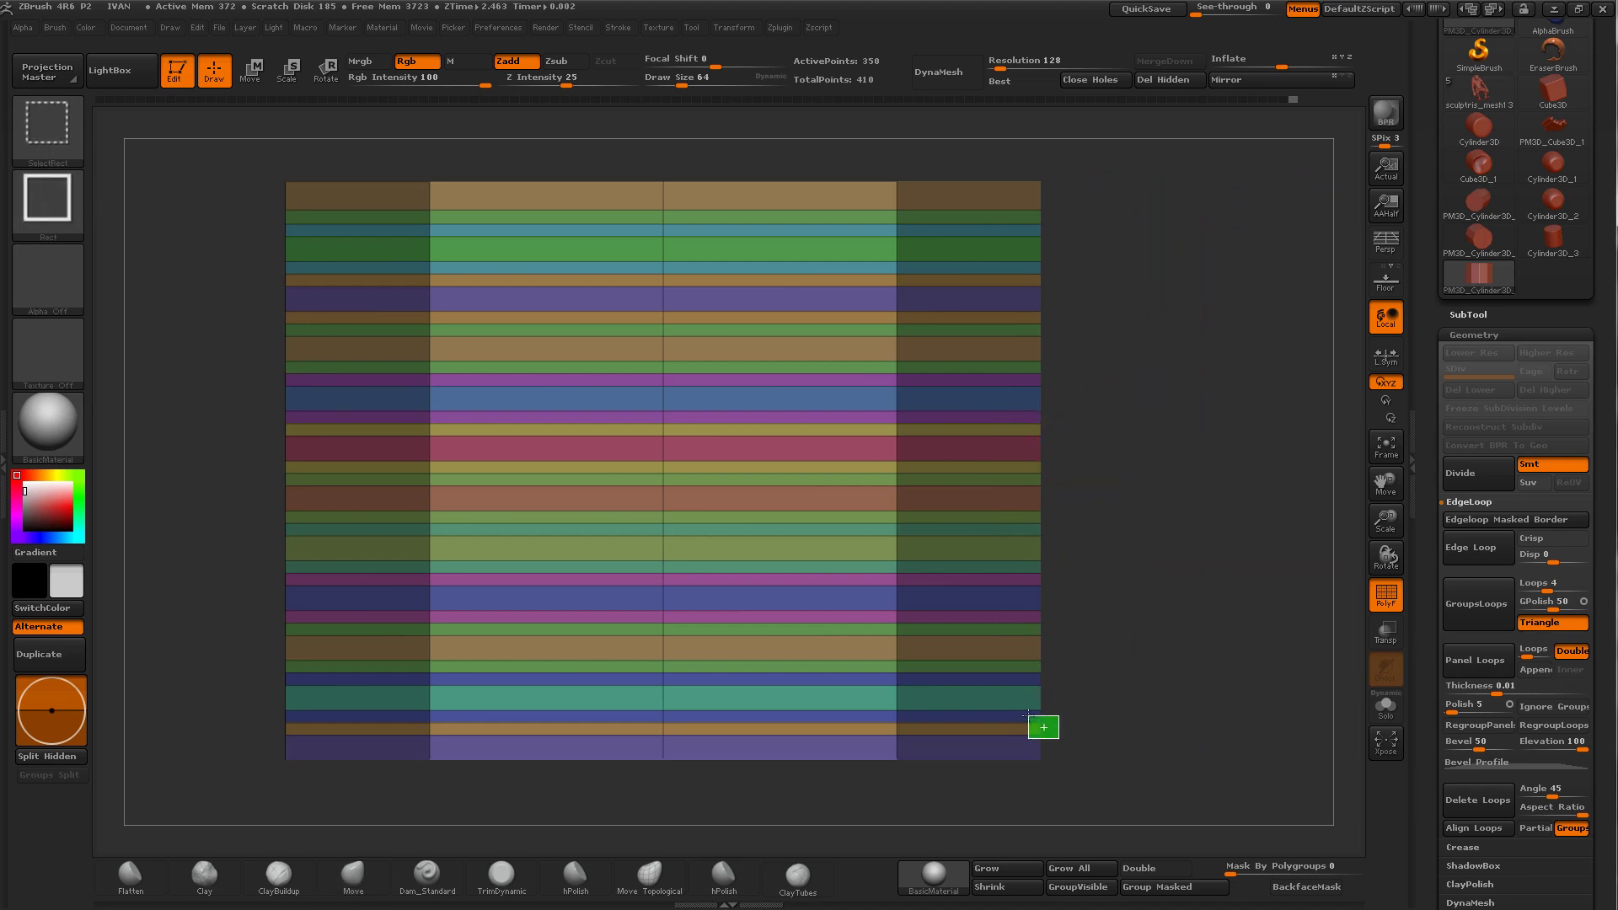
Step: Hide alternate stripes of the mesh from bottom to top
left_click_drag(1067, 735, 302, 722, "ctrl+shift")
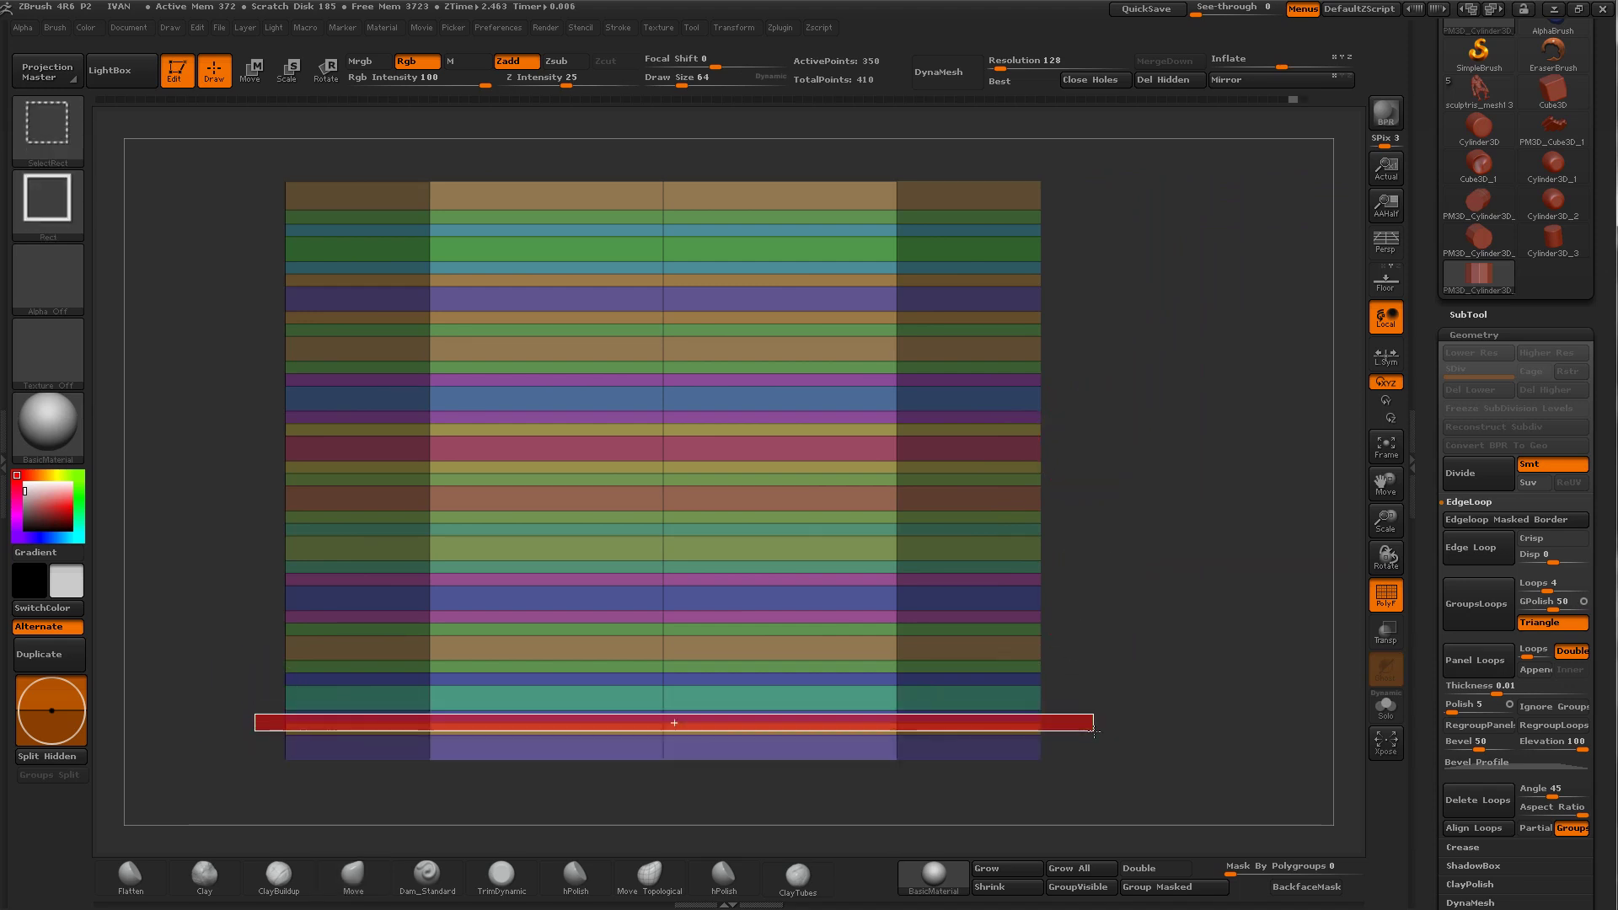
mouse_move(437, 718)
left_mouse_down("ctrl+alt+shift")
mouse_move(1094, 716)
mouse_move(271, 671)
left_mouse_up("ctrl+alt+shift")
left_click_drag(267, 616, 1057, 618, "ctrl+shift")
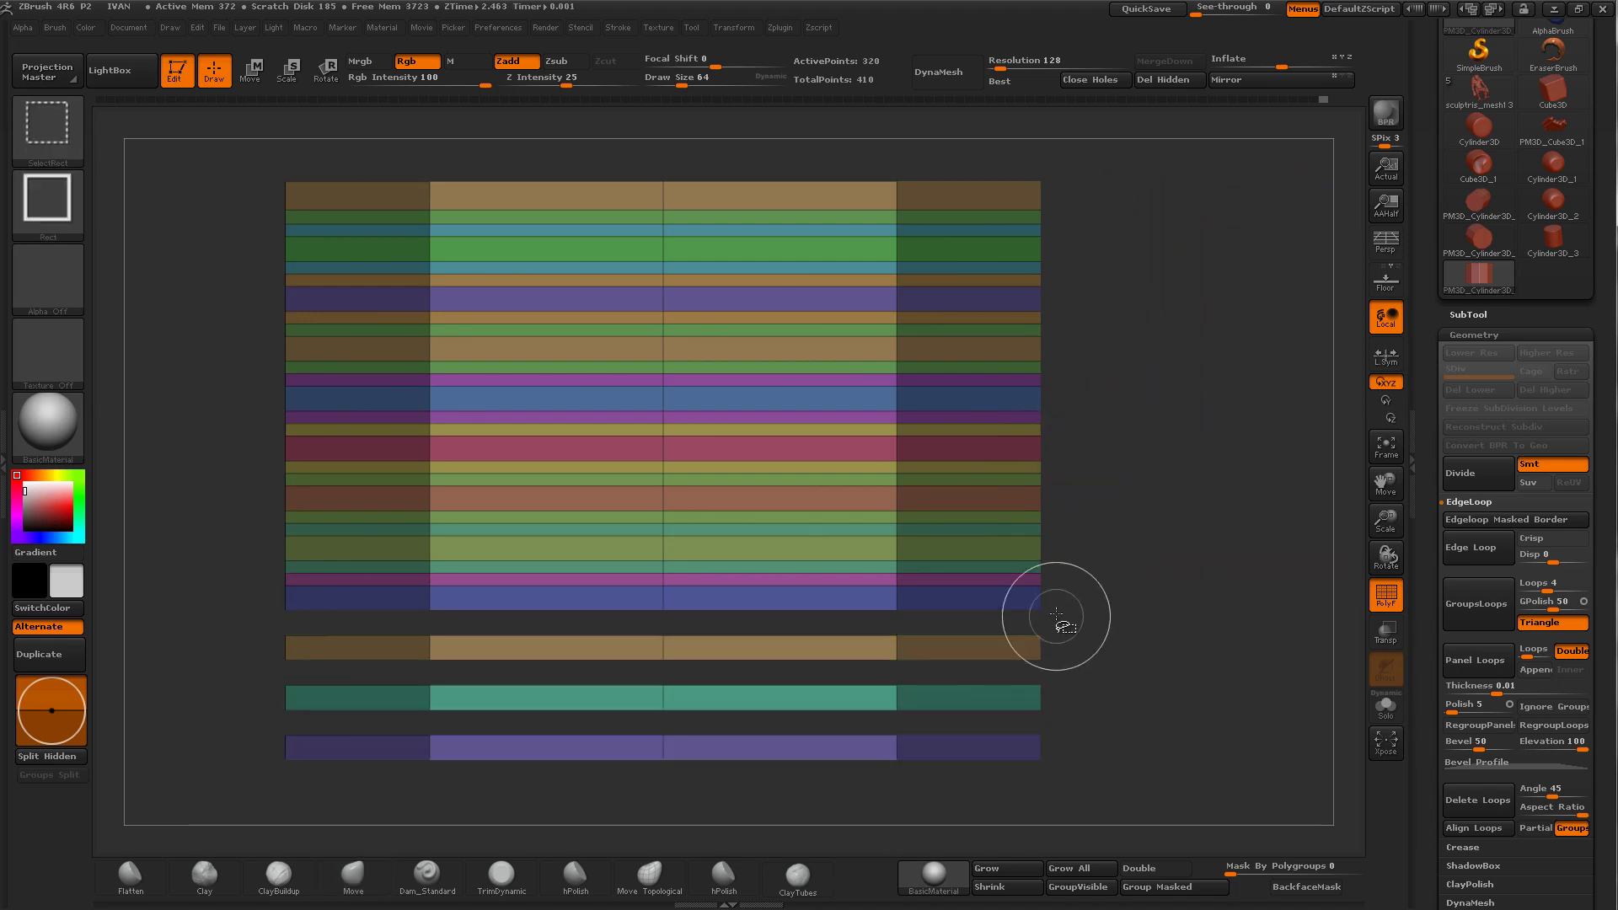
left_click_drag(374, 581, 274, 581, "ctrl+alt+shift")
left_click_drag(264, 518, 1053, 535, "ctrl+alt+shift")
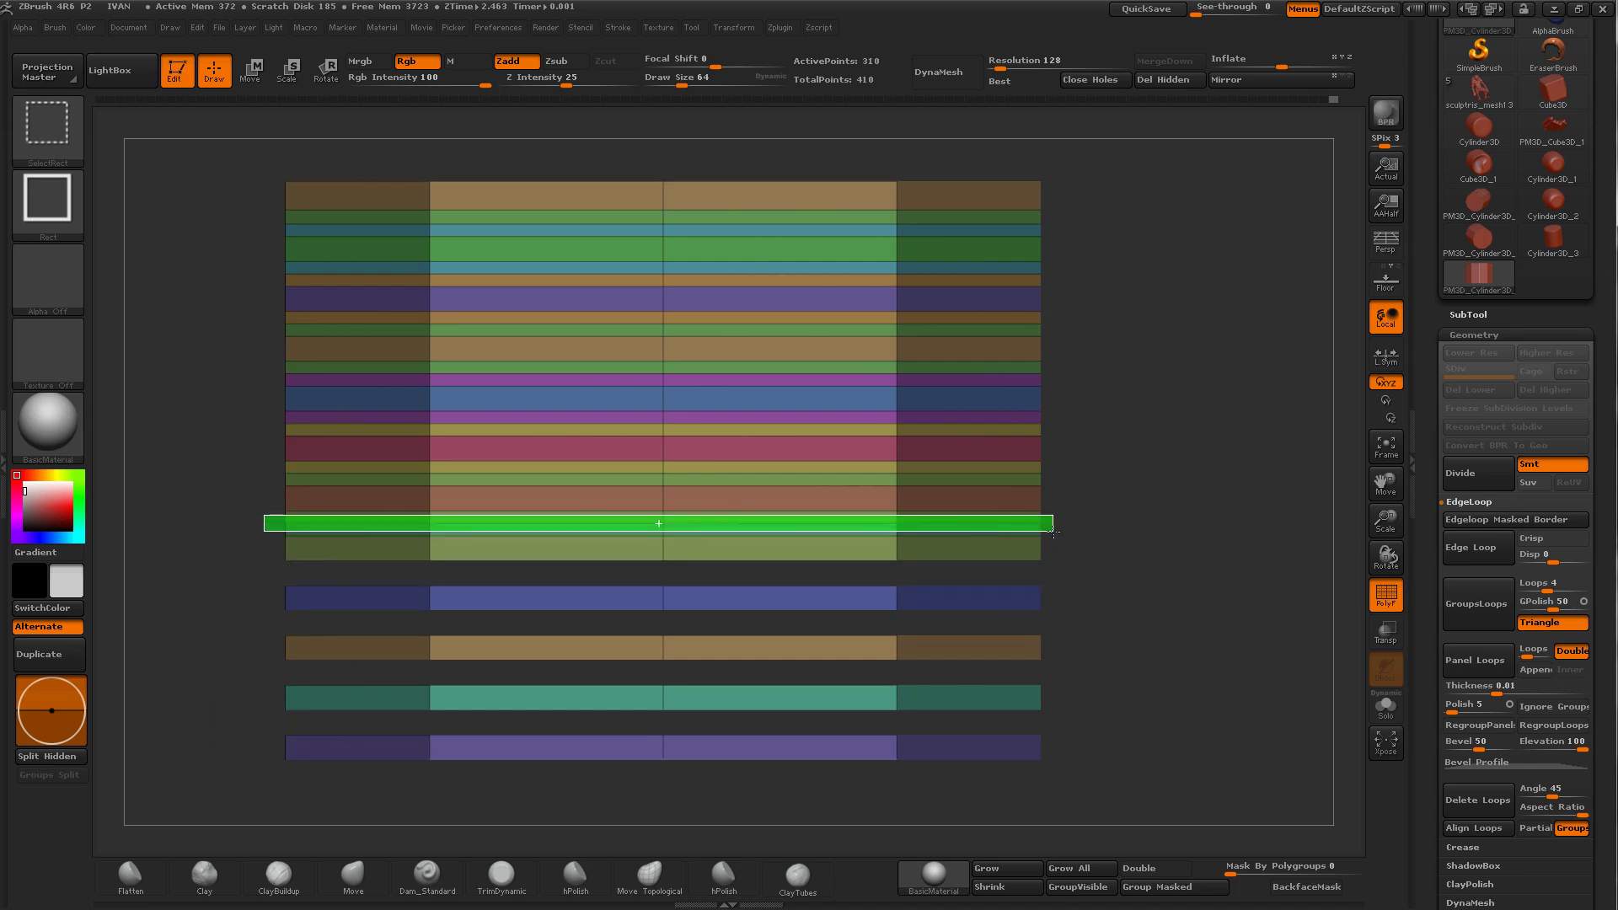
mouse_move(1056, 473)
left_mouse_down("ctrl+shift")
mouse_move(271, 469)
mouse_move(1065, 477)
left_mouse_up("ctrl+shift")
left_click(260, 480, "ctrl+shift")
left_click_drag(1058, 422, 271, 422, "ctrl+alt+shift")
left_click_drag(1058, 369, 246, 368, "ctrl+alt+shift")
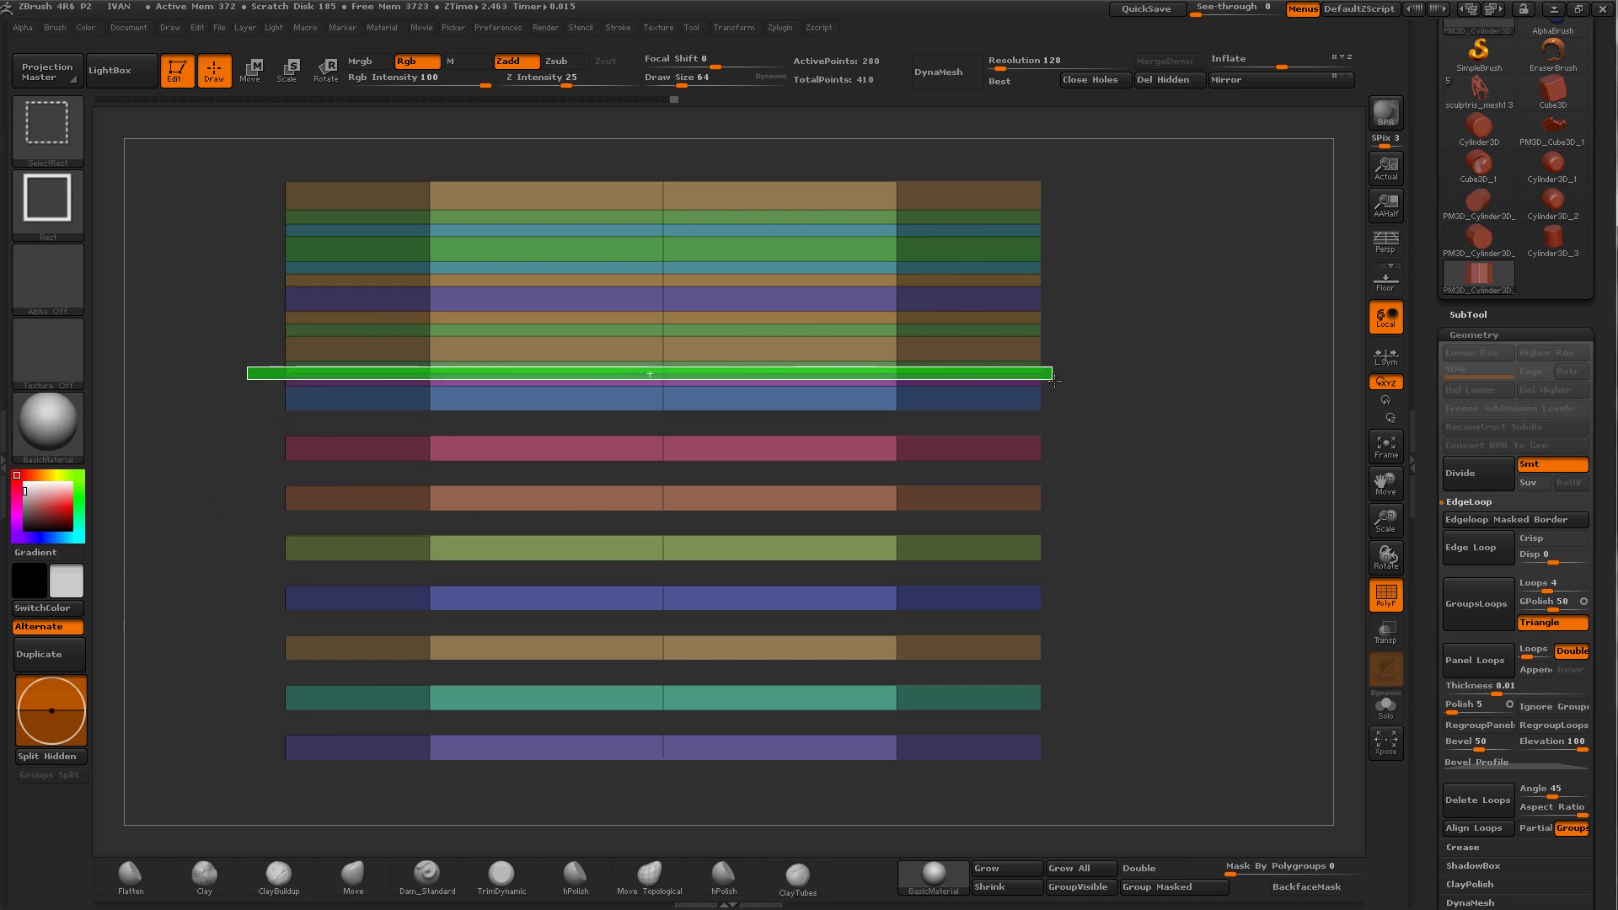
left_click_drag(1053, 333, 259, 322, "ctrl+shift")
mouse_move(933, 273)
left_mouse_down("ctrl+alt+shift")
mouse_move(1048, 270)
mouse_move(270, 224)
left_mouse_up("ctrl+alt+shift")
Step: Group the still-visible stripes into one polygroup and reveal the whole cylinder
left_click(1079, 888)
left_click(1155, 675, "ctrl+shift")
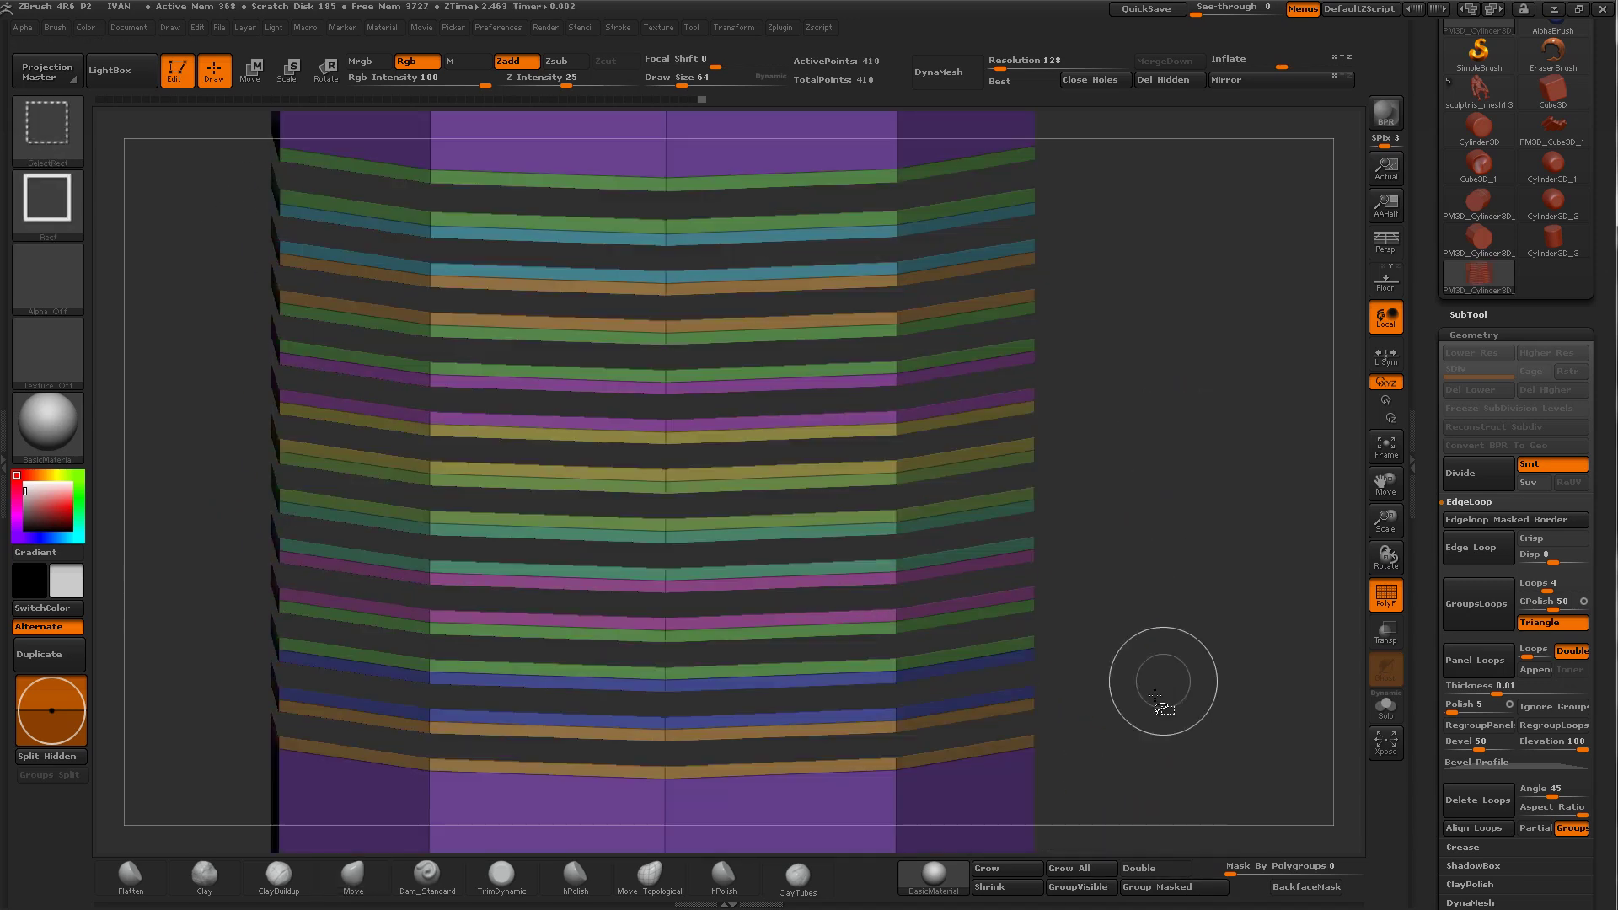
key("shift+f")
mouse_move(1156, 675)
left_mouse_down()
mouse_move(1323, 503)
mouse_move(1170, 524)
mouse_move(1181, 559)
mouse_move(1225, 578)
mouse_move(1223, 560)
mouse_move(1196, 590)
mouse_move(916, 698)
left_mouse_up()
left_click(1169, 574, "ctrl+shift")
key("shift+f")
key("shift+f")
Step: Hide the purple band polygroup, mask the remaining polygons, and unhide the bands
left_click(916, 698, "ctrl+shift")
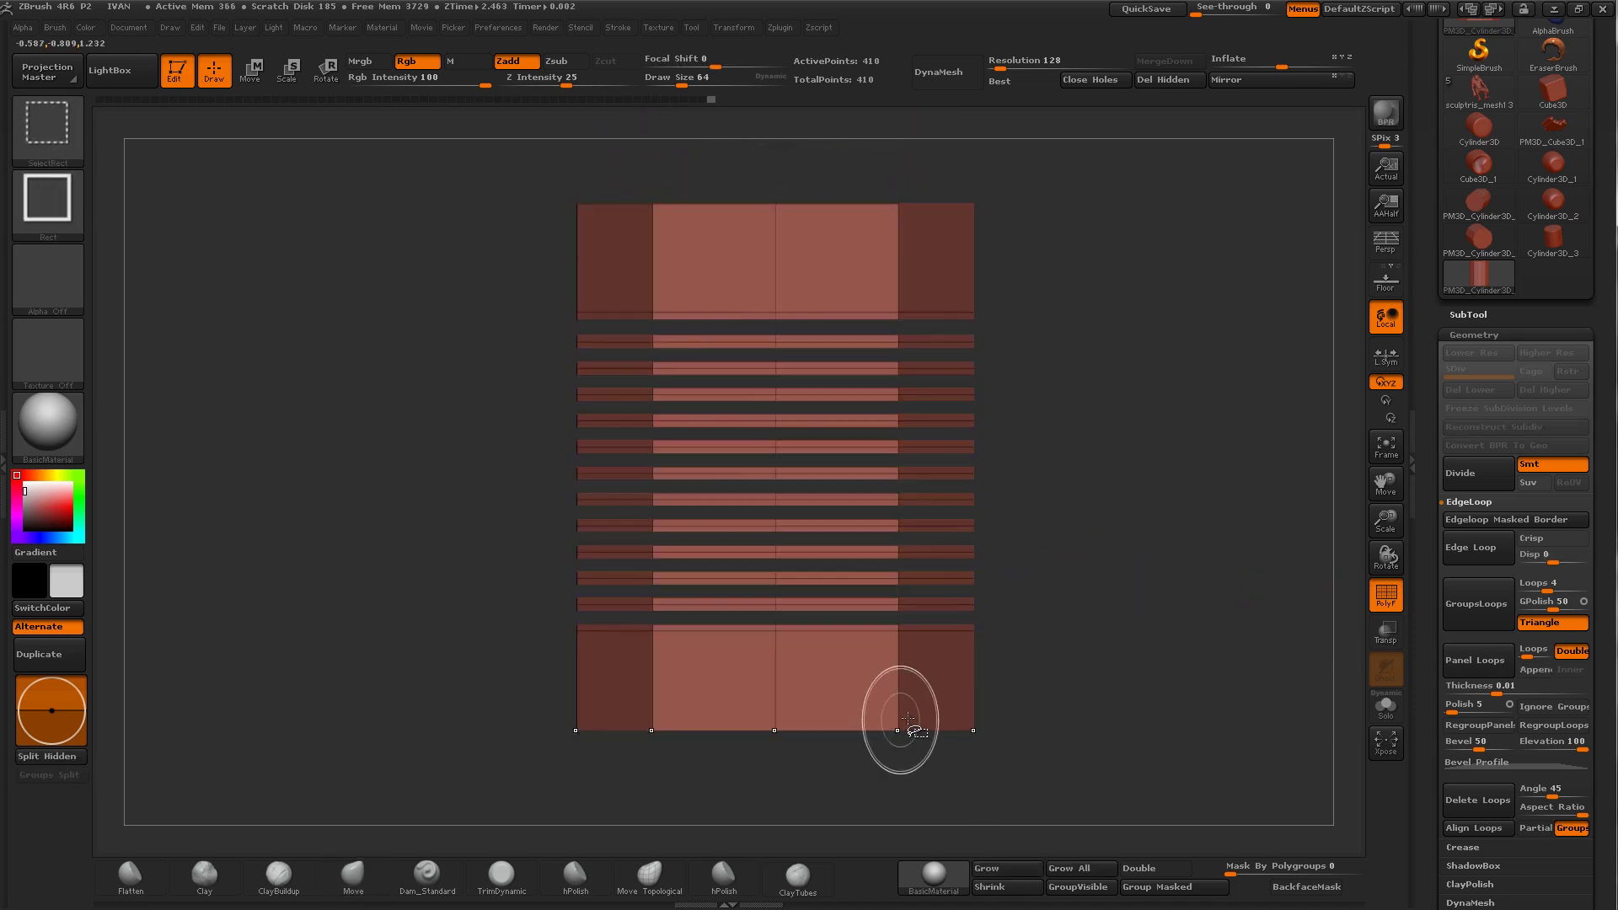
left_click(1110, 583, "ctrl")
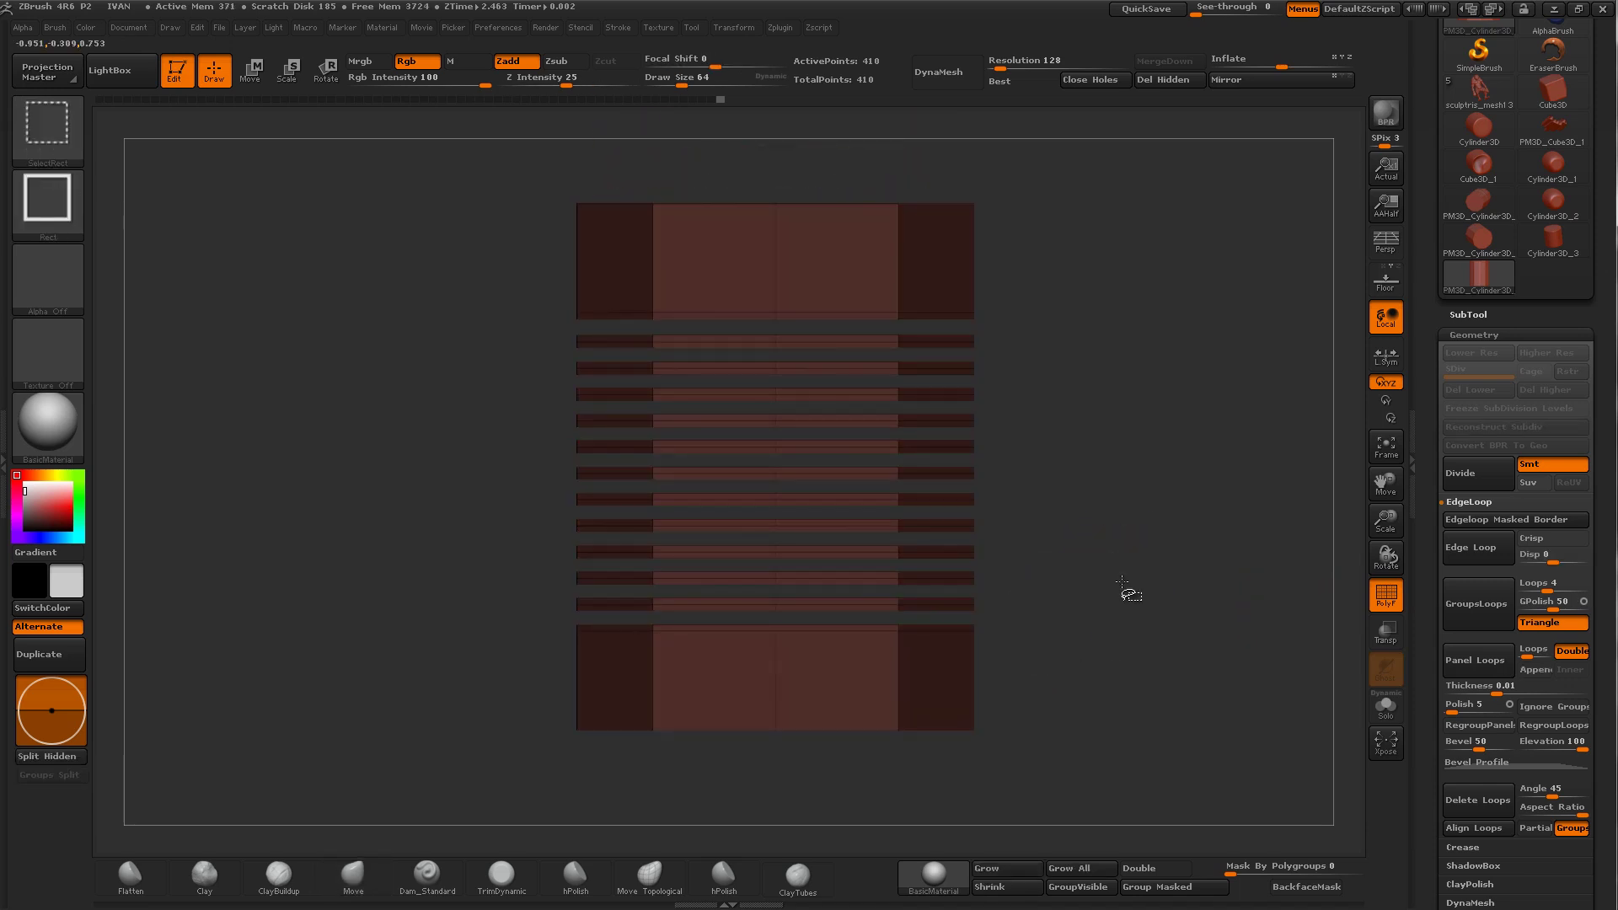
left_click(1125, 588, "ctrl+shift")
mouse_move(1114, 570)
left_mouse_down()
mouse_move(1095, 560)
mouse_move(1192, 542)
mouse_move(1186, 575)
left_mouse_up()
key("shift+f")
left_click(1186, 576, "ctrl")
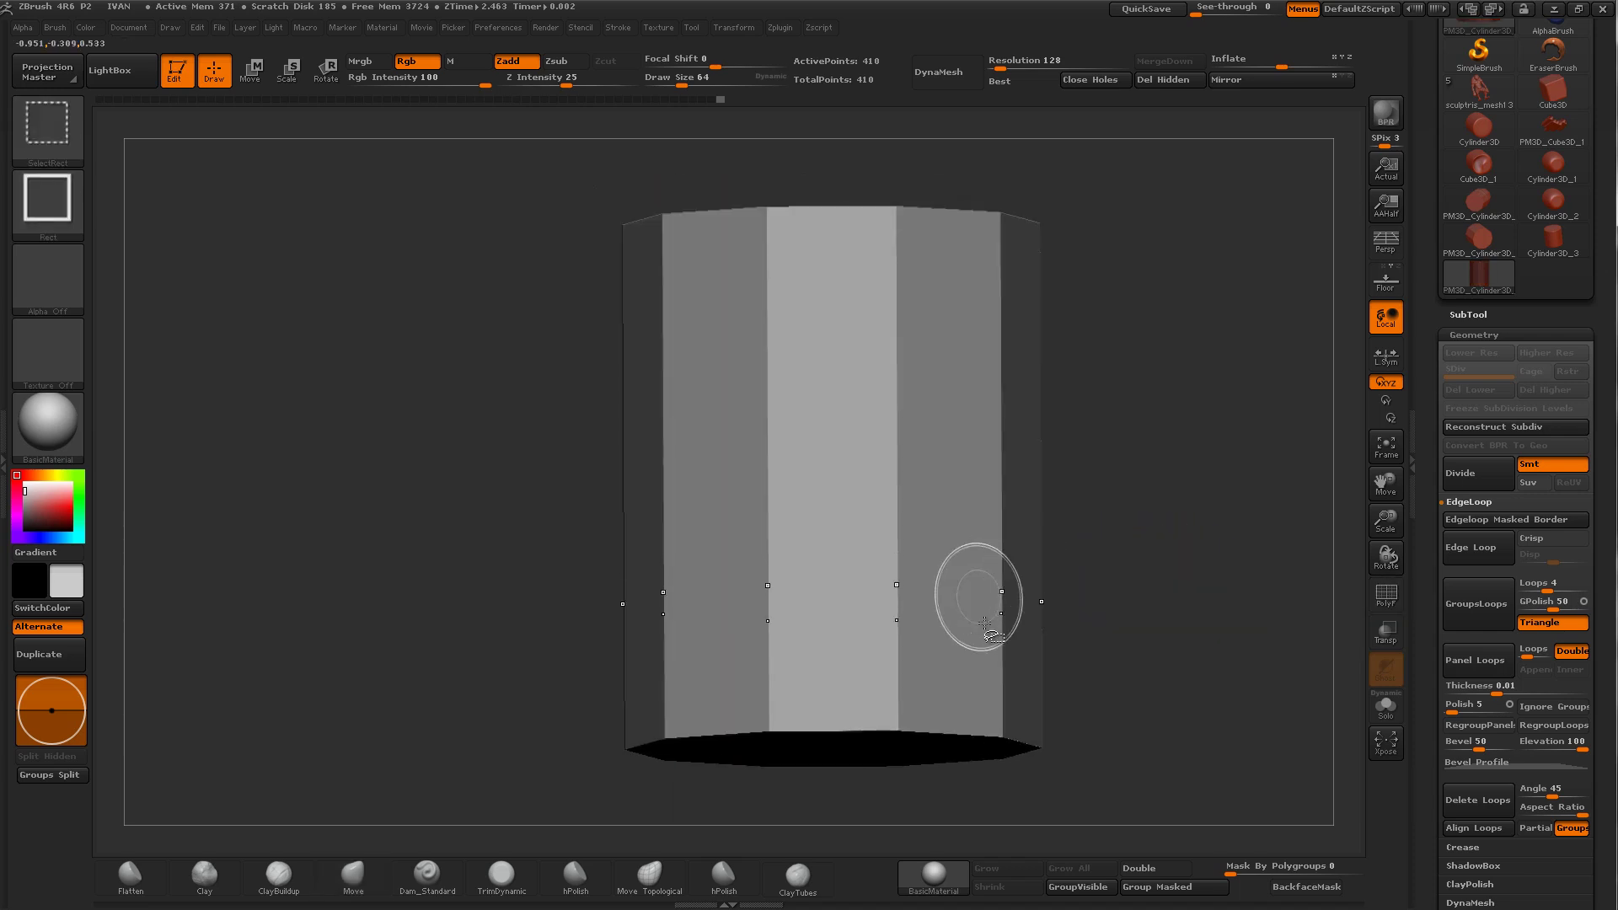
Step: Check the alternating bands by hiding and showing them, then reframe the cylinder front-on
left_click(987, 717, "ctrl+shift")
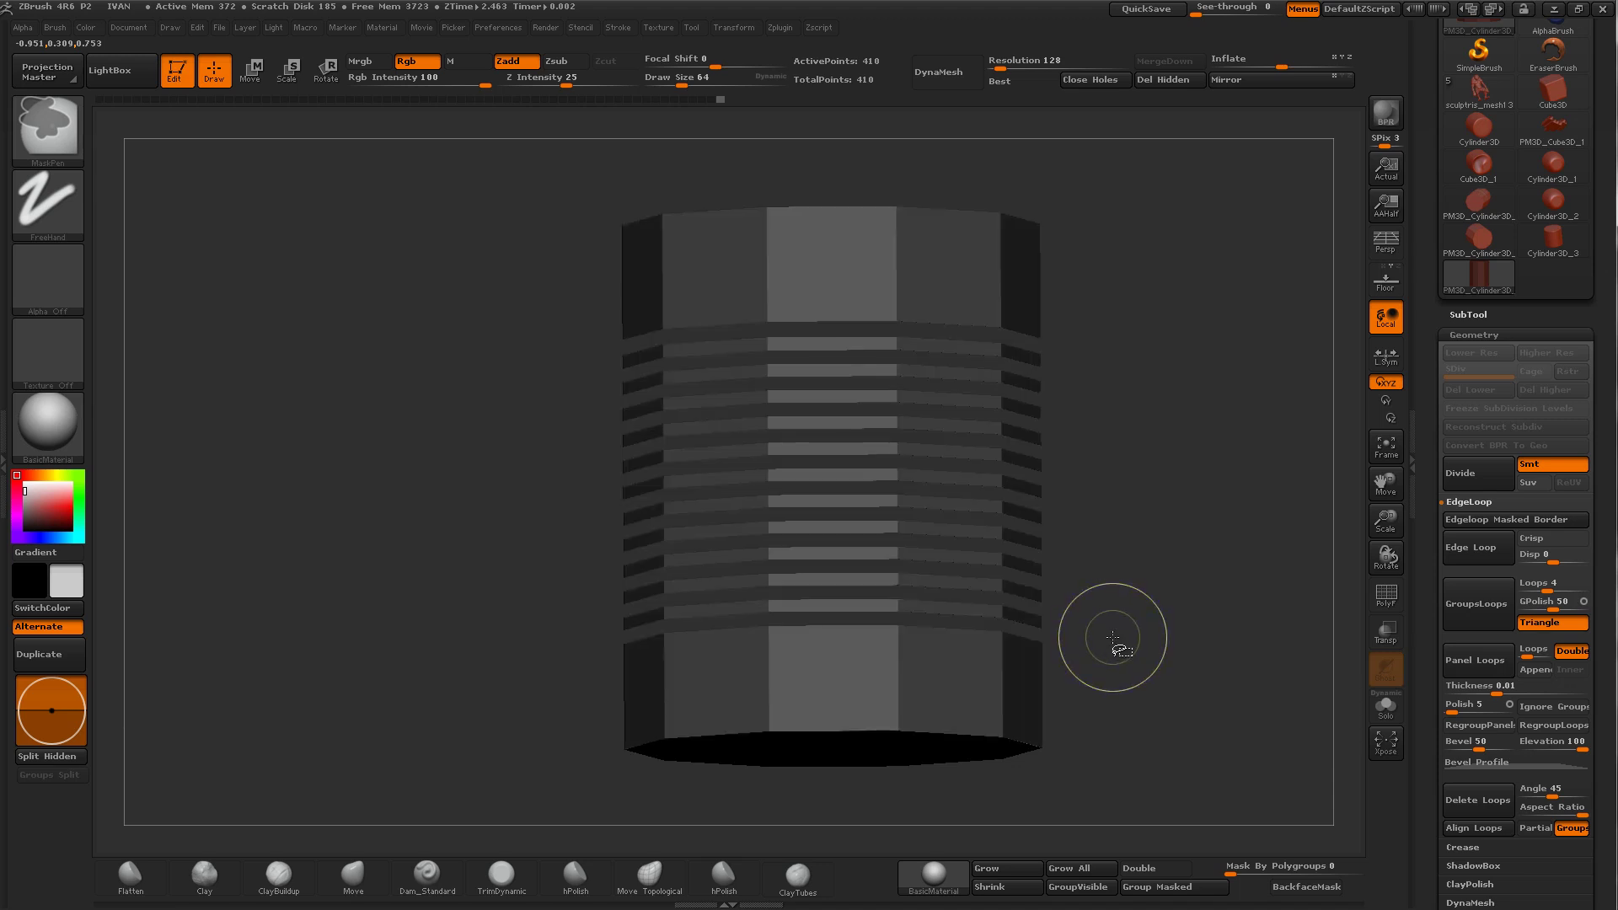
left_click(1111, 636, "ctrl+shift")
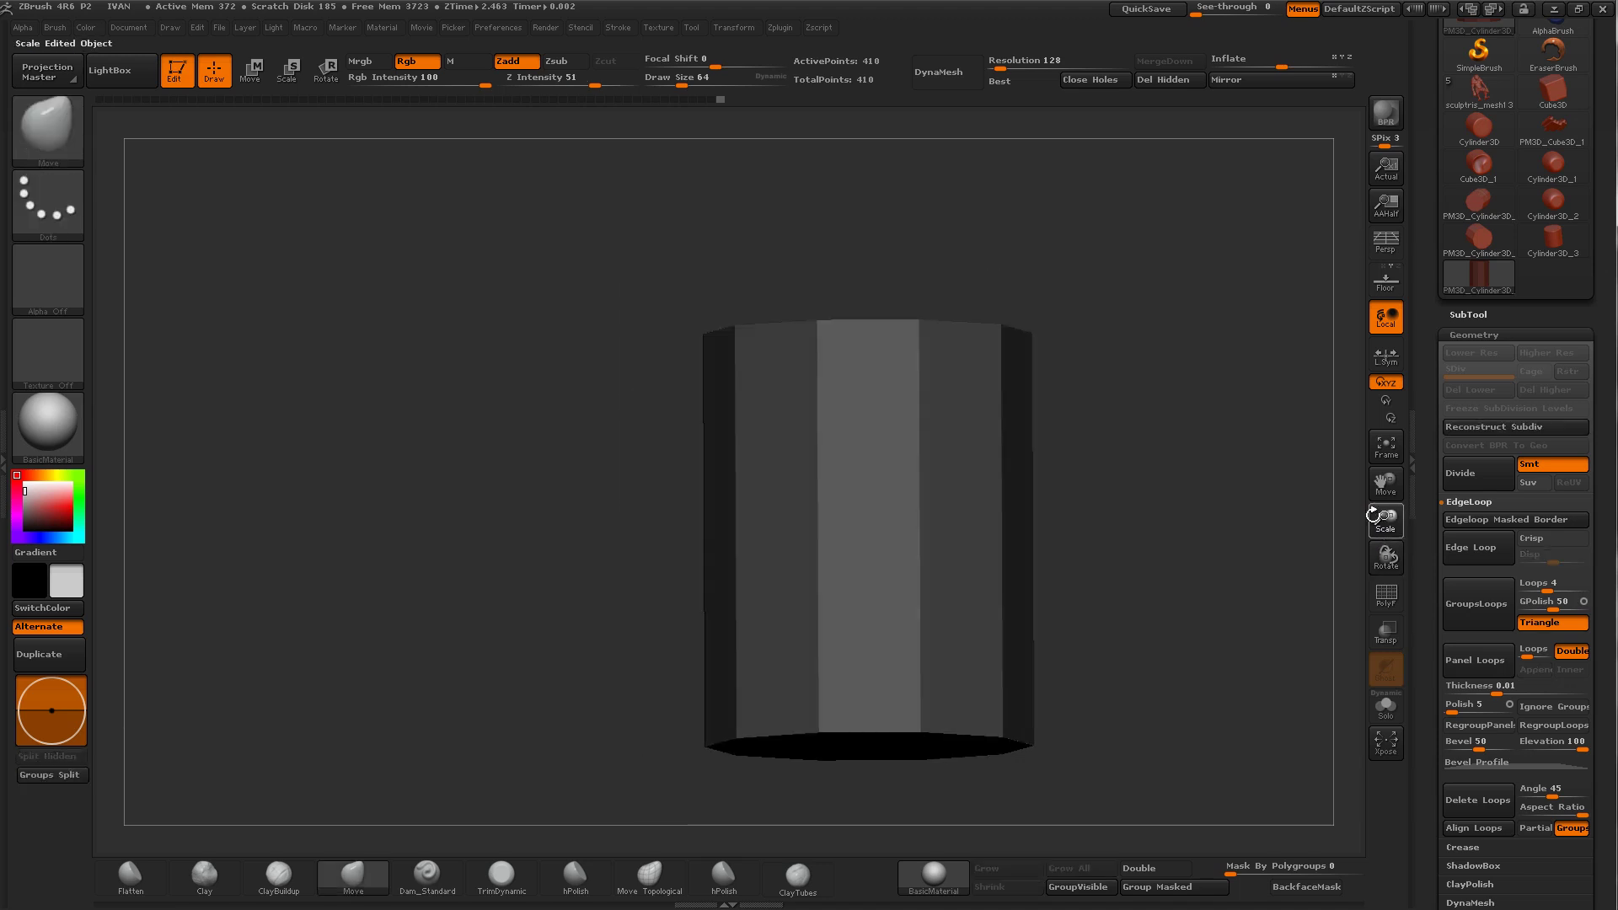
left_click_drag(1386, 558, 1397, 595)
left_click(1386, 595)
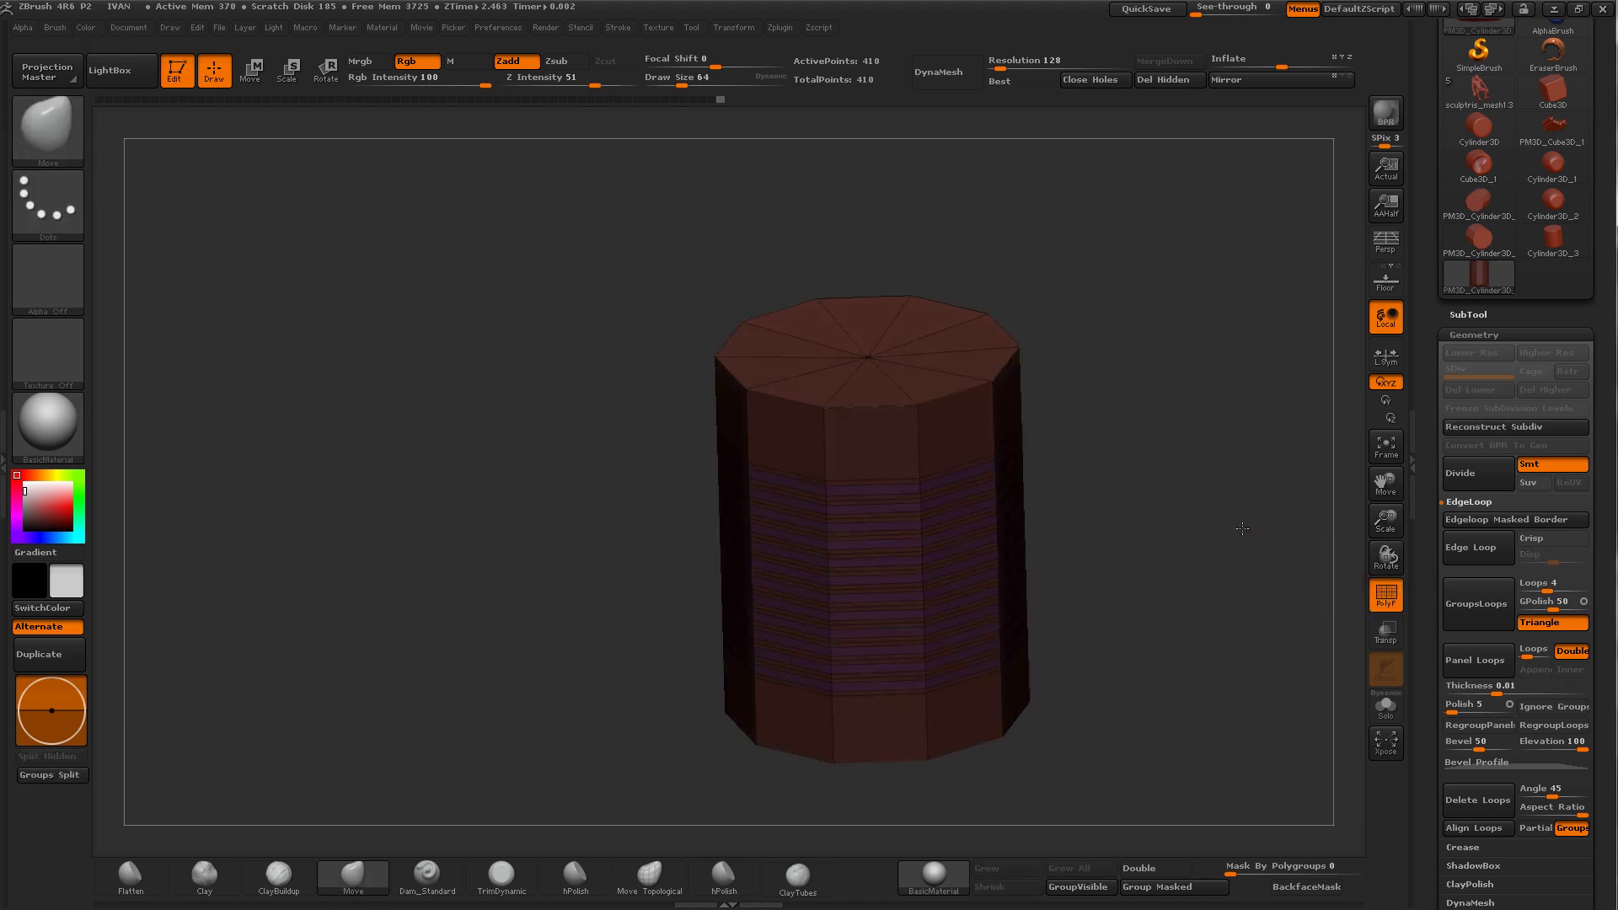
left_click_drag(1298, 548, 1243, 519, "shift")
left_click_drag(1386, 531, 1366, 588)
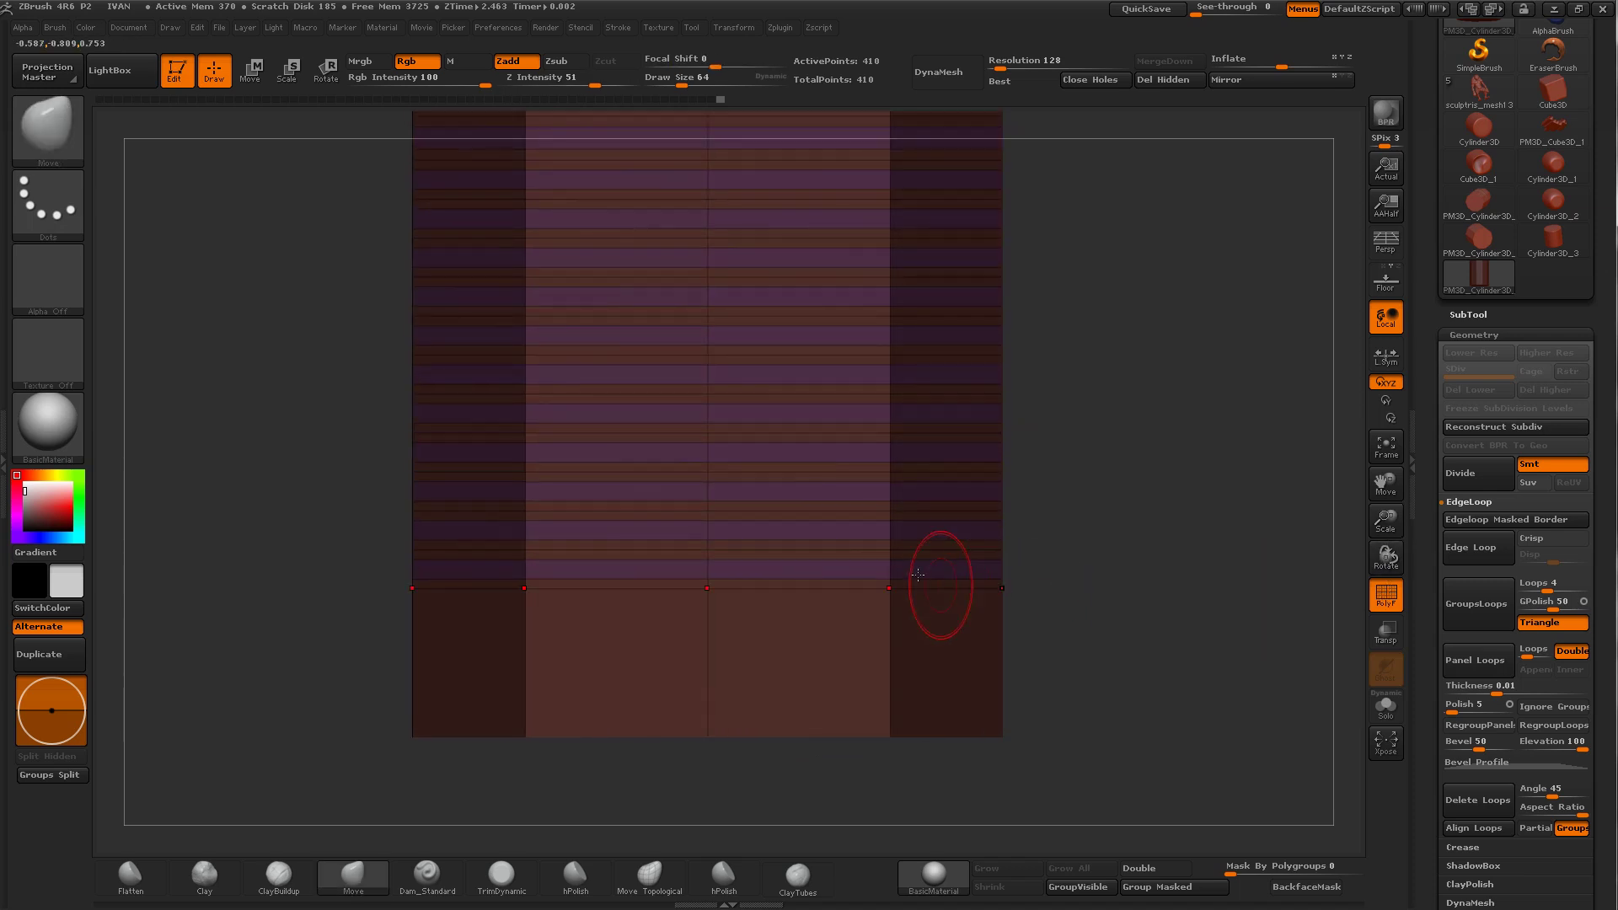
Step: Redo the mask on the body and invert it so only the rib bands are unmasked
key("ctrl+shift")
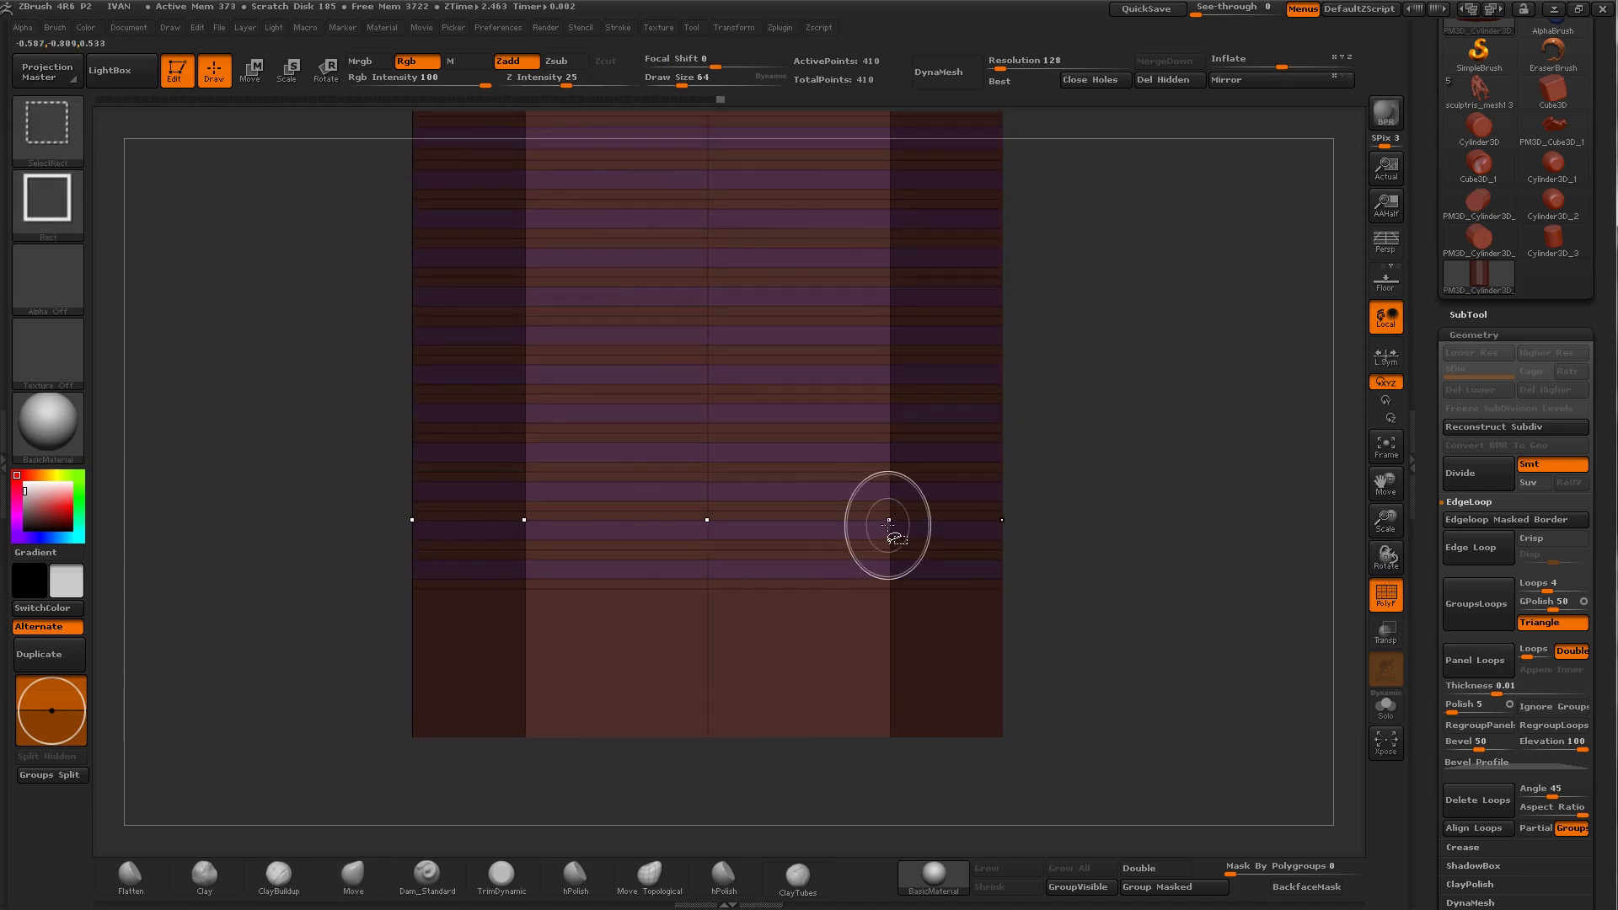
left_click(1095, 560, "ctrl")
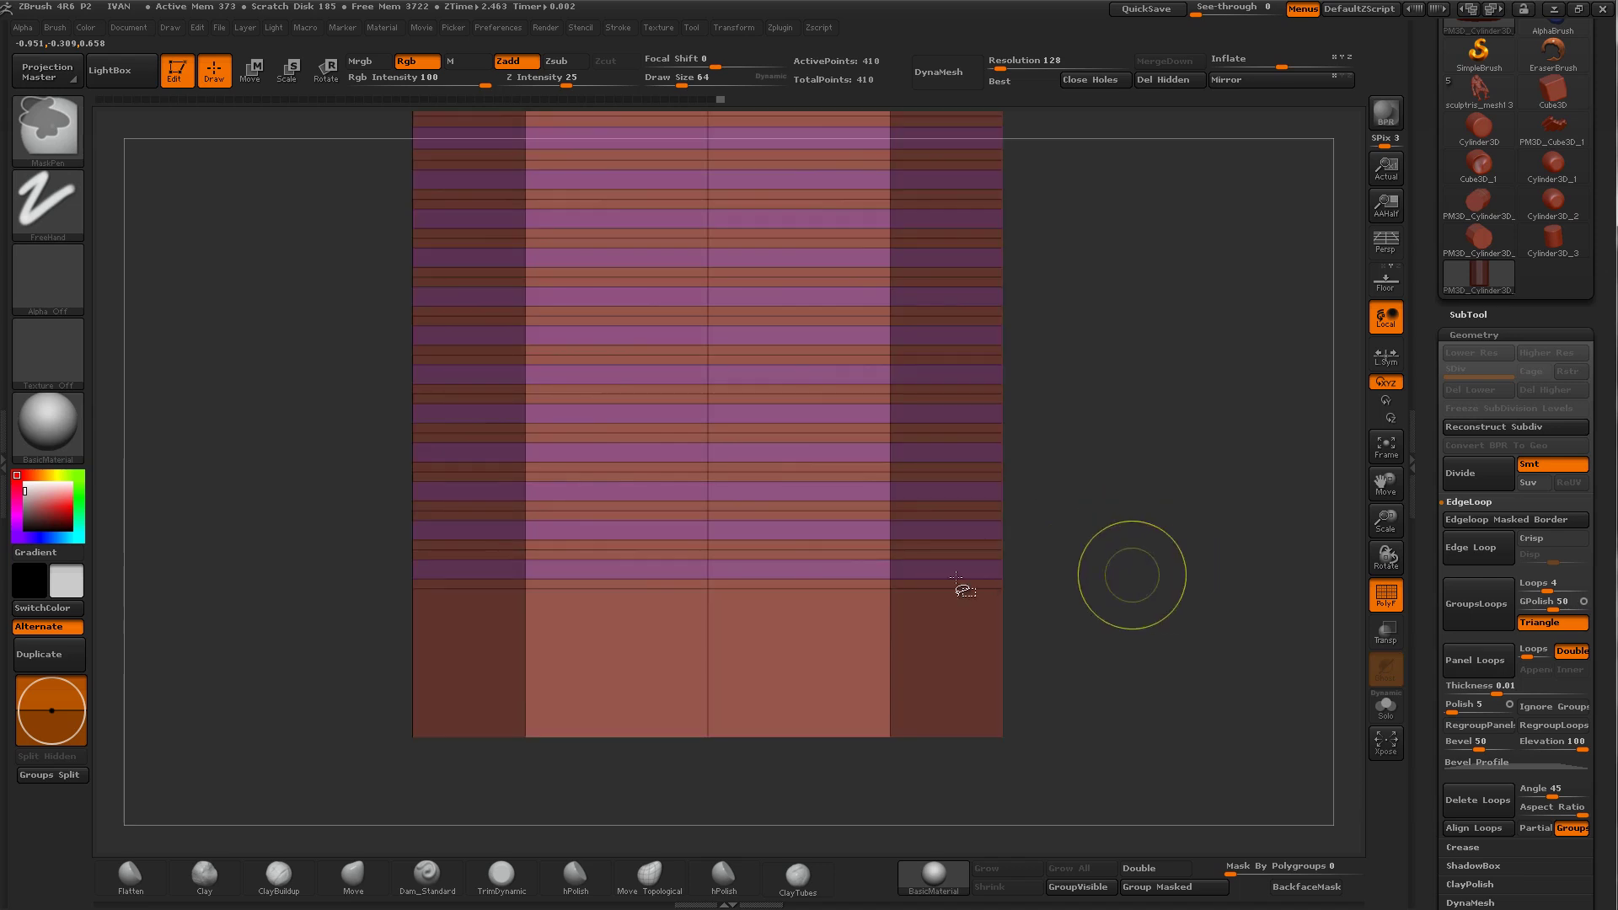
left_click(891, 590, "ctrl+shift")
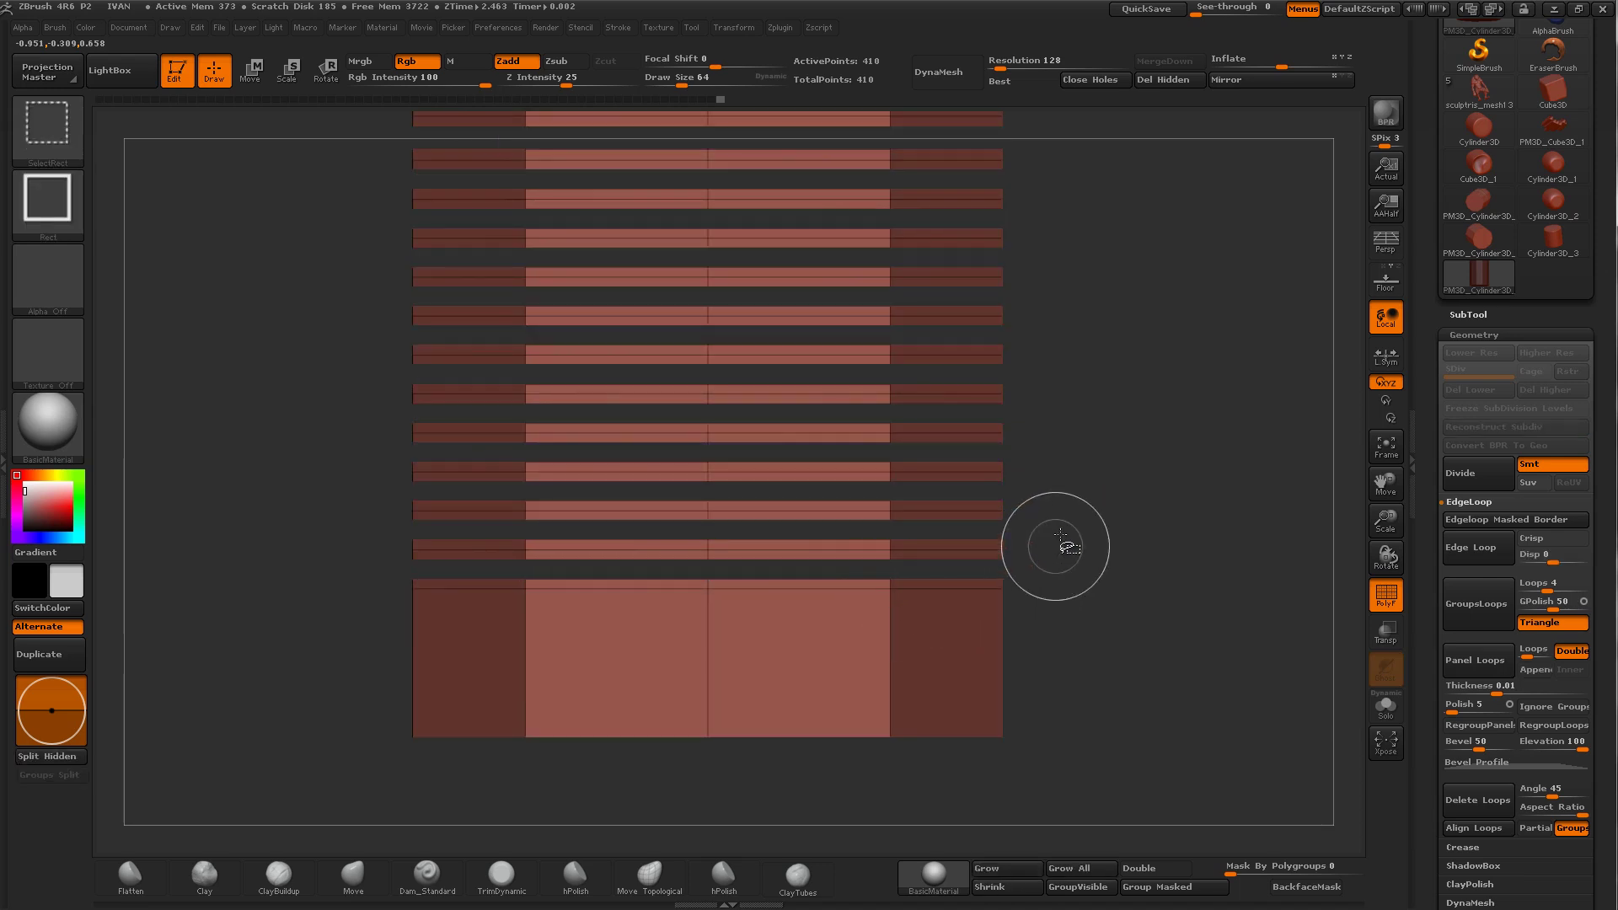
left_click(1088, 560, "ctrl+shift")
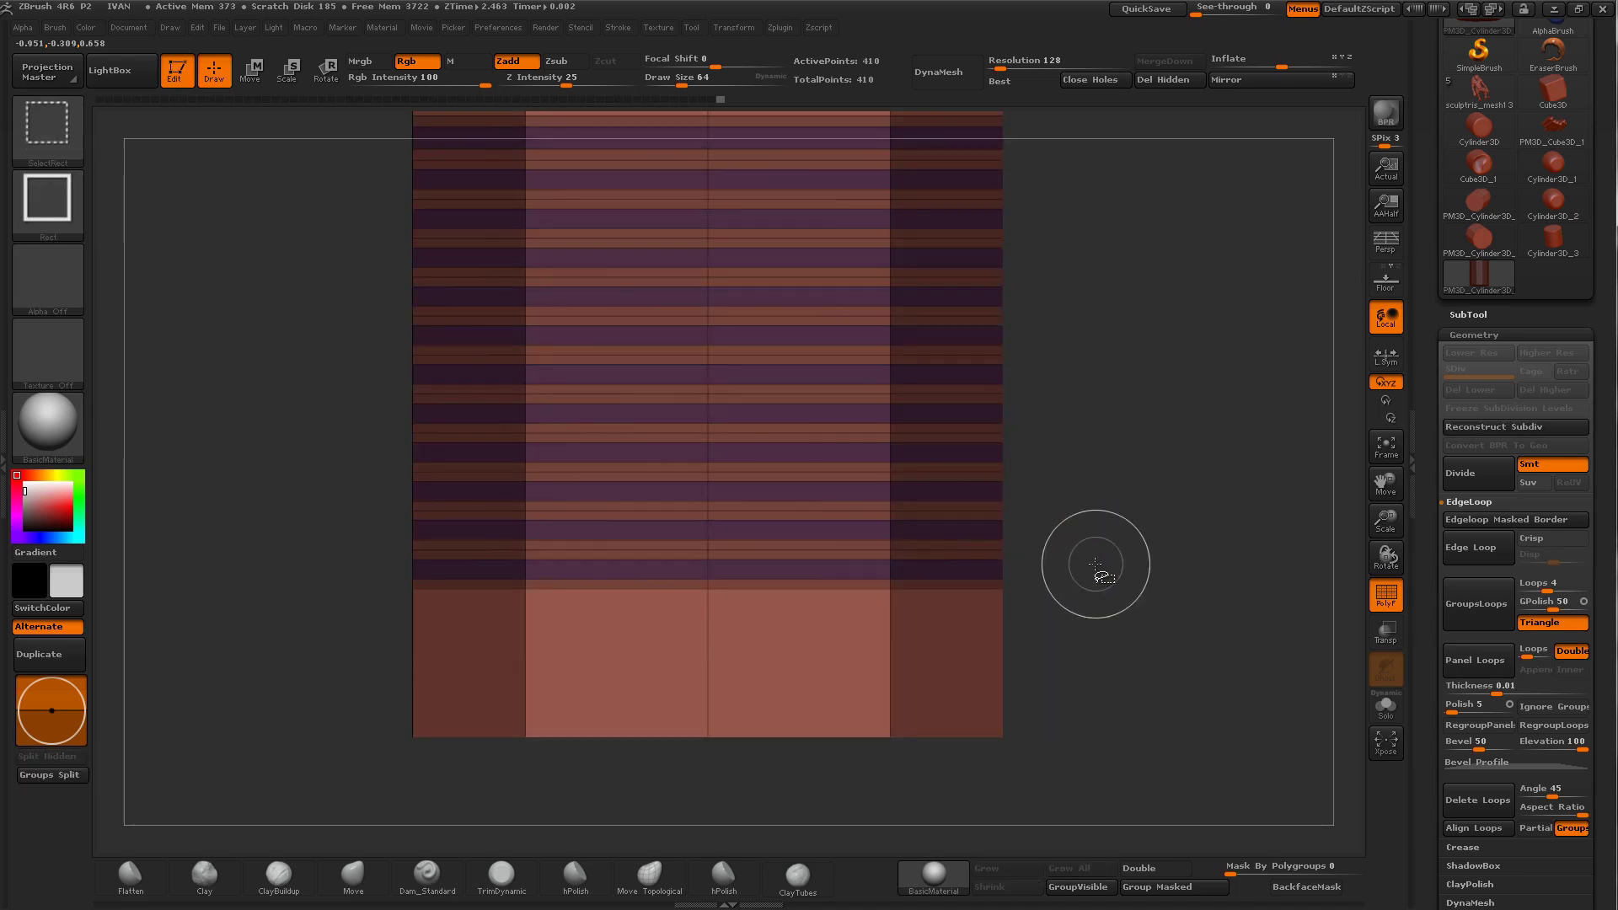
left_click(1085, 559, "ctrl")
left_click_drag(1385, 481, 1384, 556)
left_click_drag(1163, 452, 1142, 614)
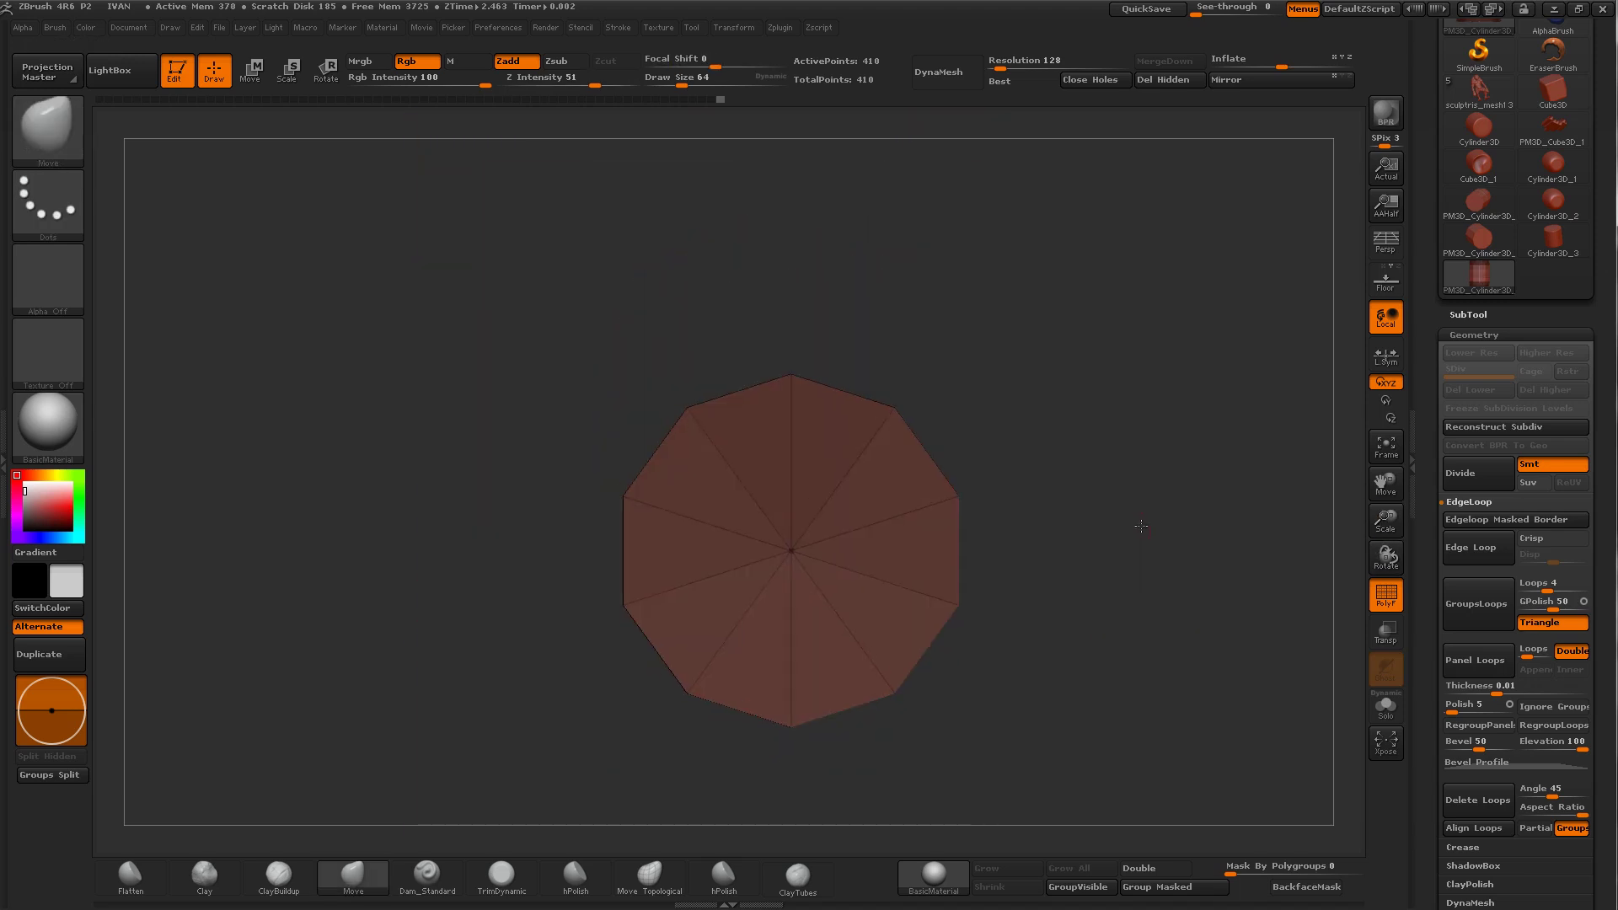
Step: Scale the unmasked bands outward with a Transpose line from the cap centre
mouse_move(1141, 526)
left_mouse_down("shift")
mouse_move(1088, 517)
mouse_move(1091, 473)
mouse_move(1142, 547)
left_mouse_up("shift")
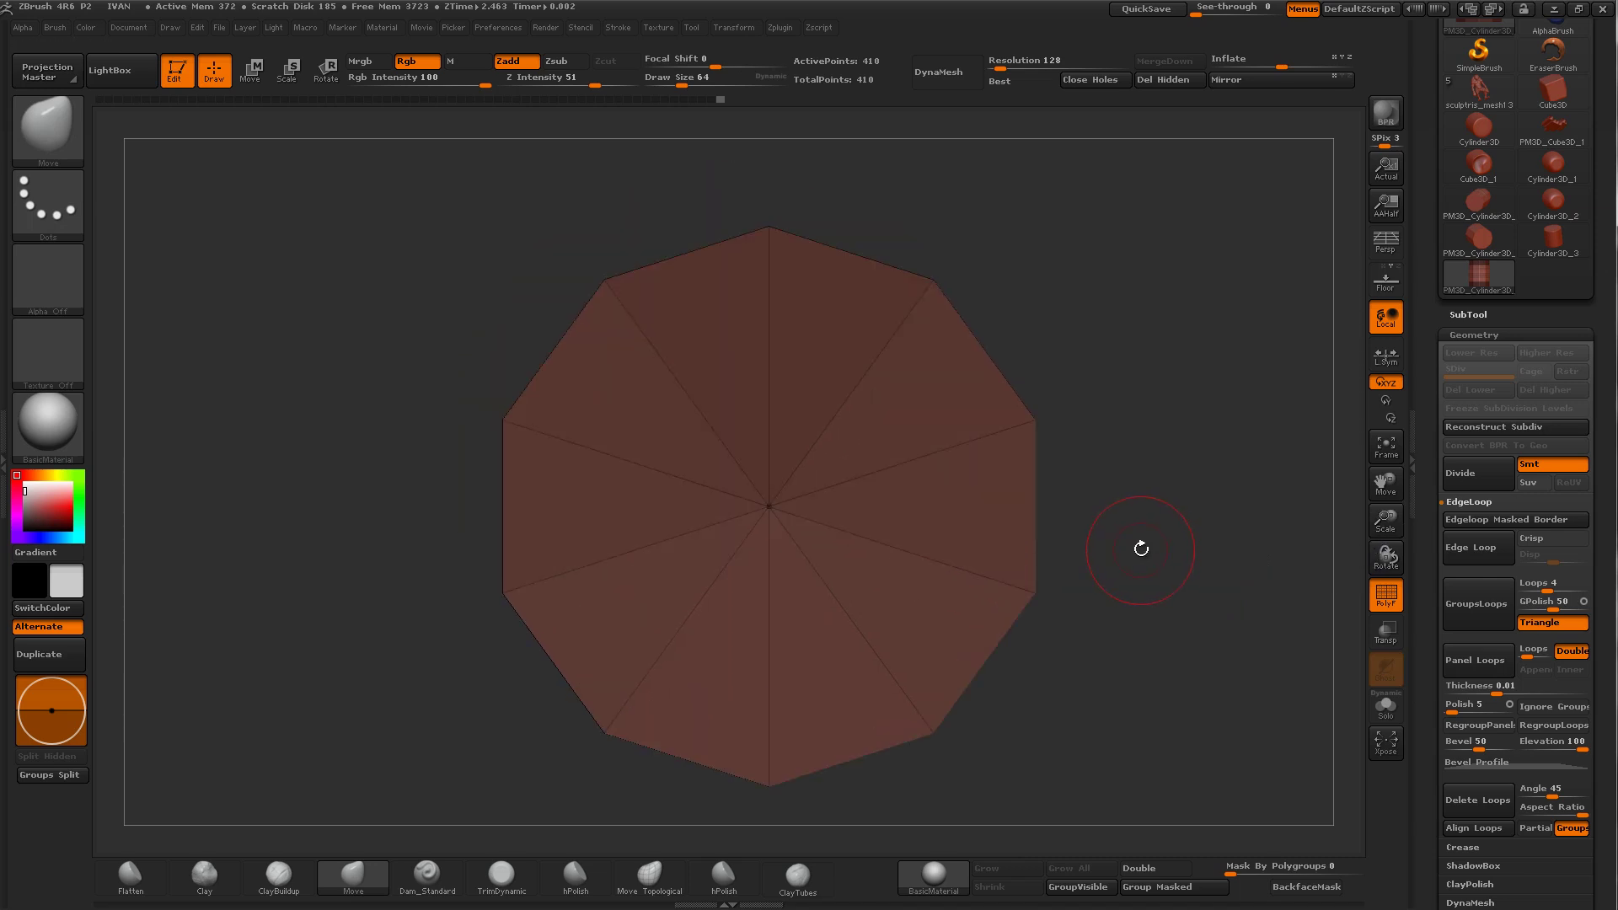
key("w")
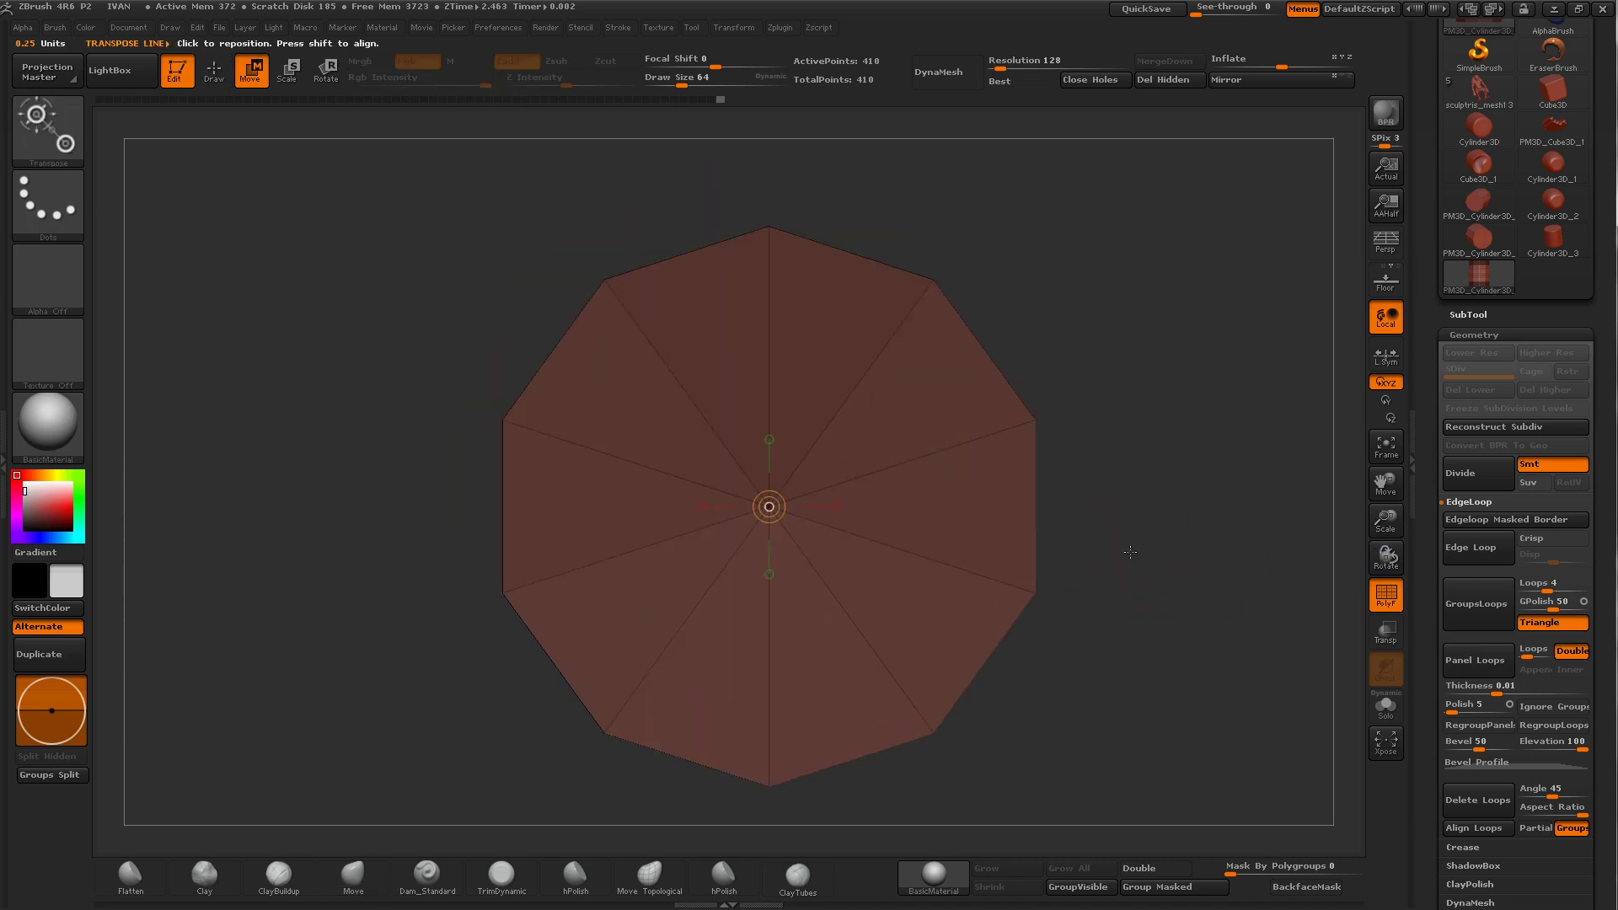
mouse_move(1131, 552)
left_mouse_down()
mouse_move(1149, 487)
mouse_move(978, 474)
left_mouse_up()
mouse_move(851, 560)
left_mouse_down()
mouse_move(918, 627)
mouse_move(898, 603)
left_mouse_up()
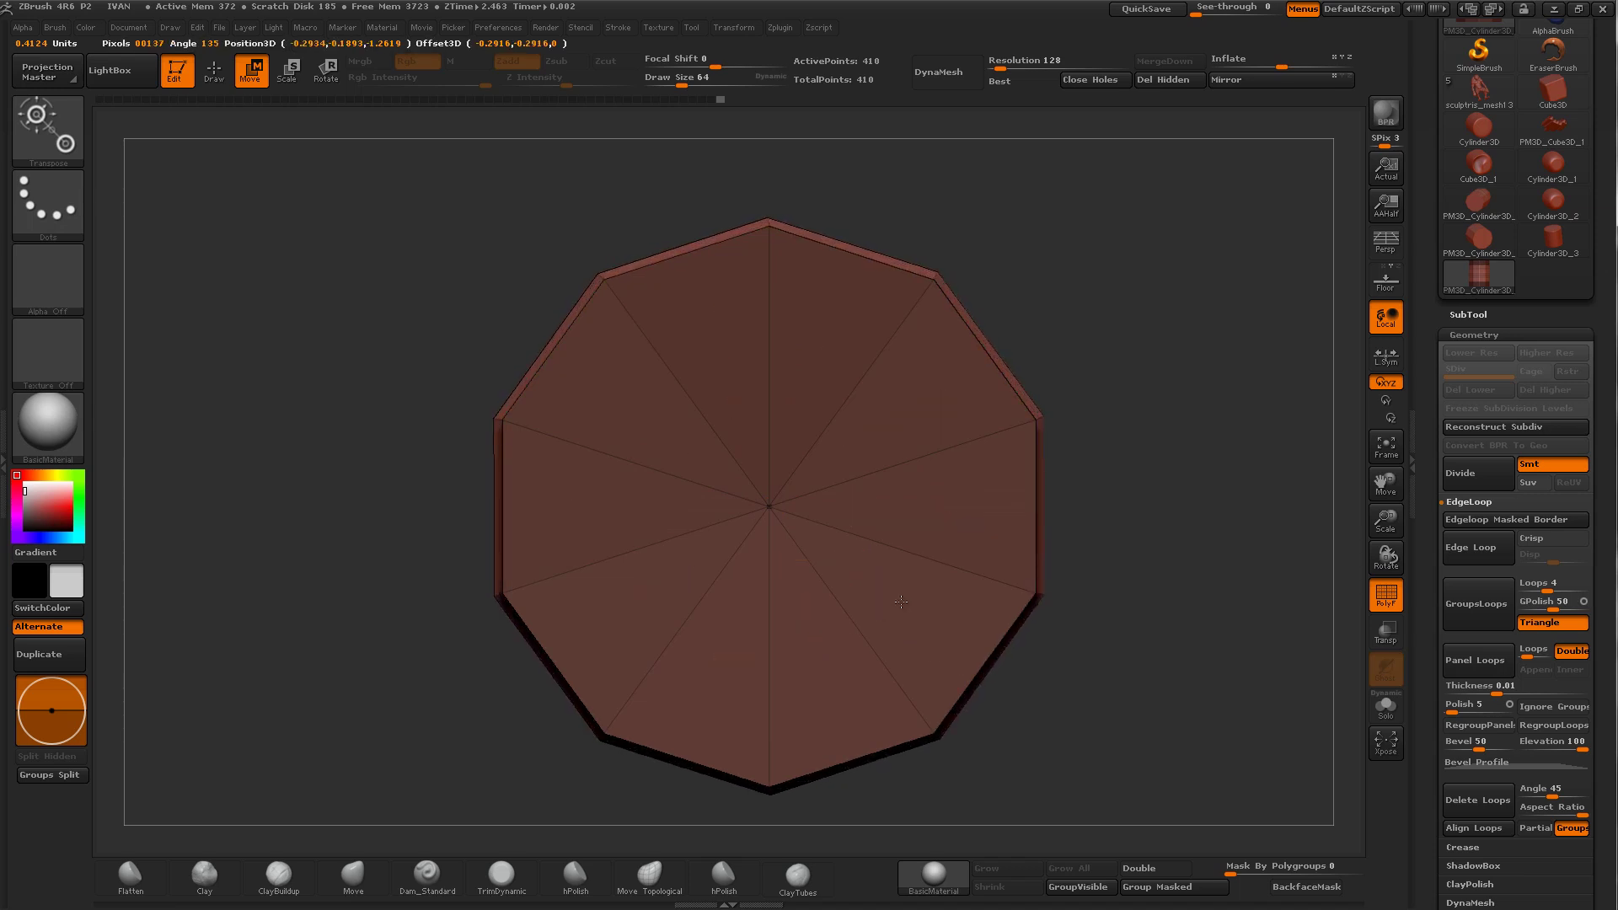
left_click_drag(901, 602, 900, 601)
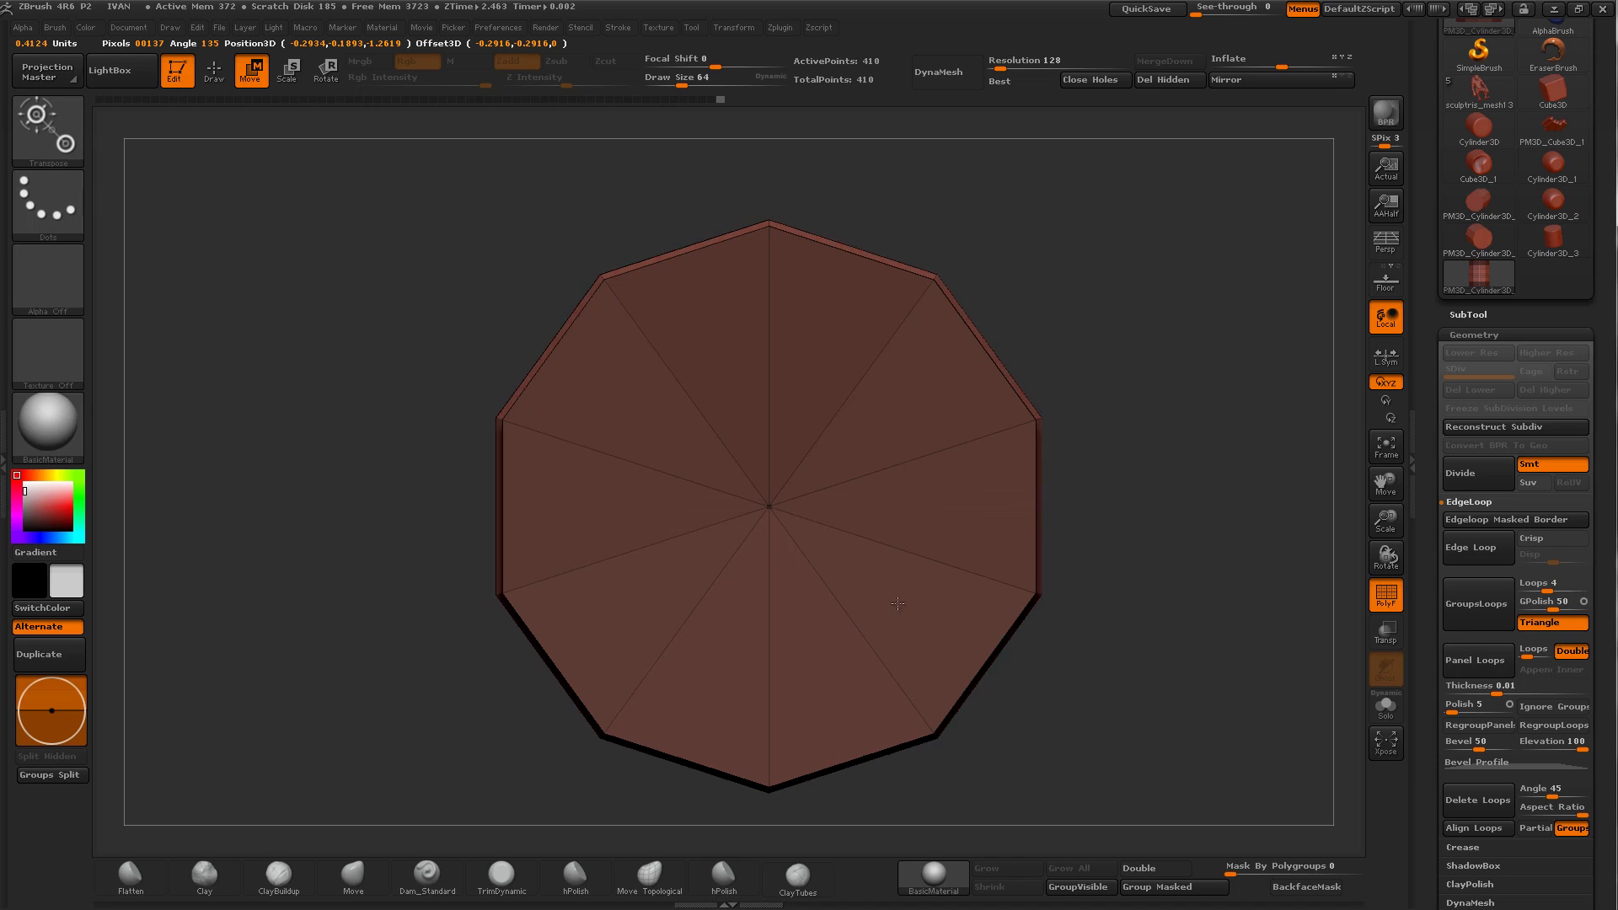
mouse_move(1158, 528)
left_mouse_down()
mouse_move(1152, 404)
mouse_move(1146, 455)
left_mouse_up()
Step: Turn off PolyF and Divide the ridged can three times to SDiv 5 (102,560 points)
key("q")
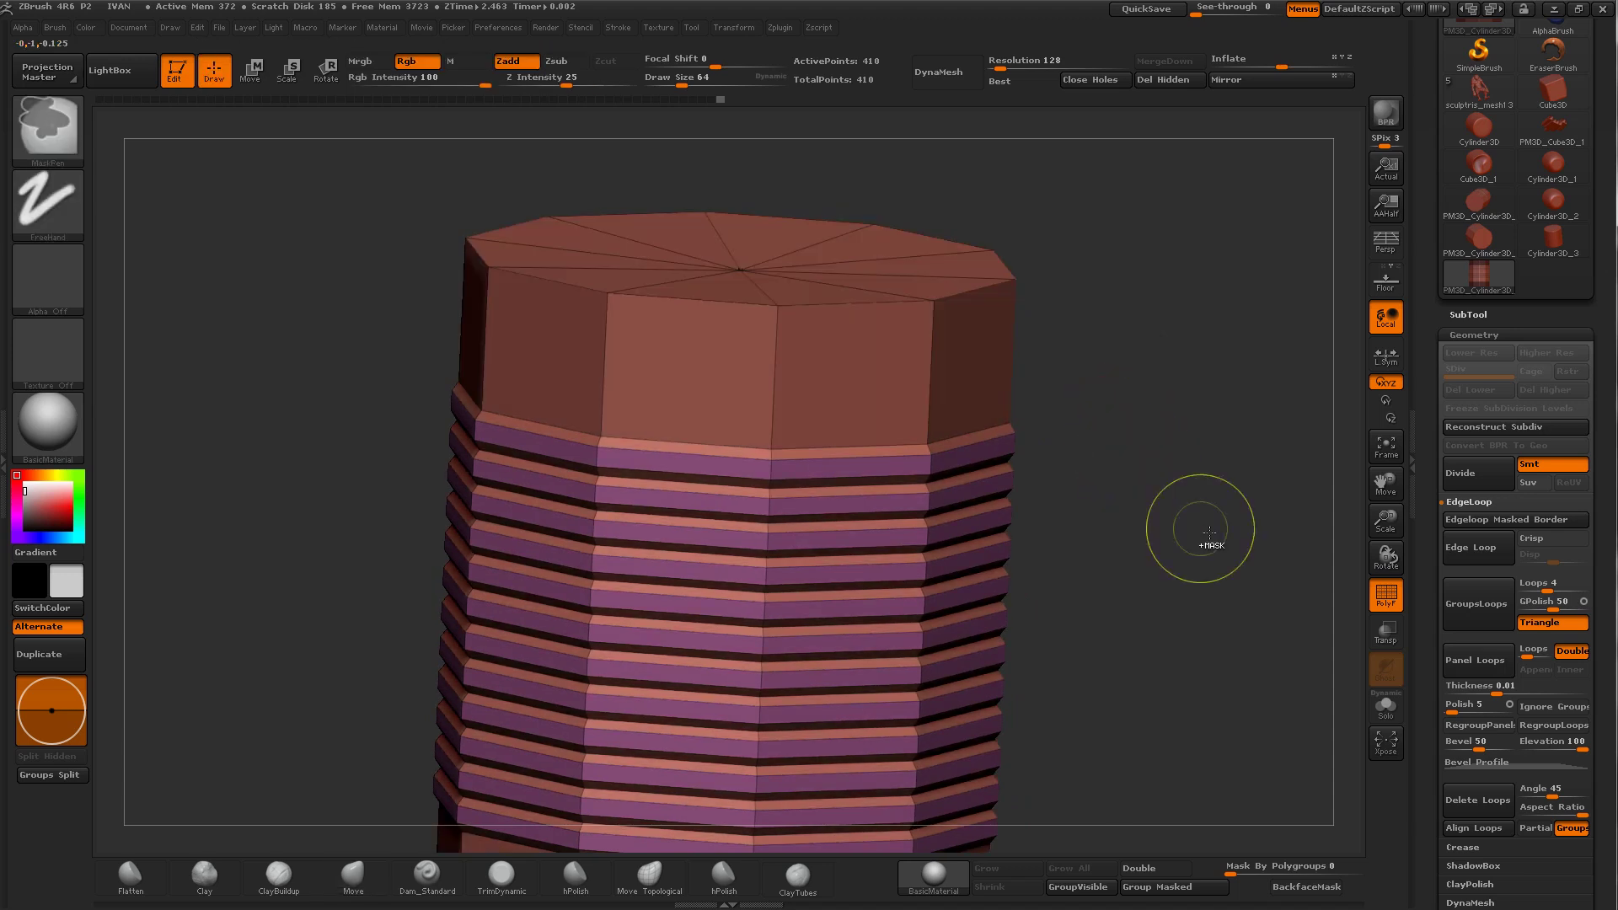
left_click_drag(1400, 522, 1372, 485)
key("shift+f")
left_click_drag(1361, 571, 1164, 508, "shift")
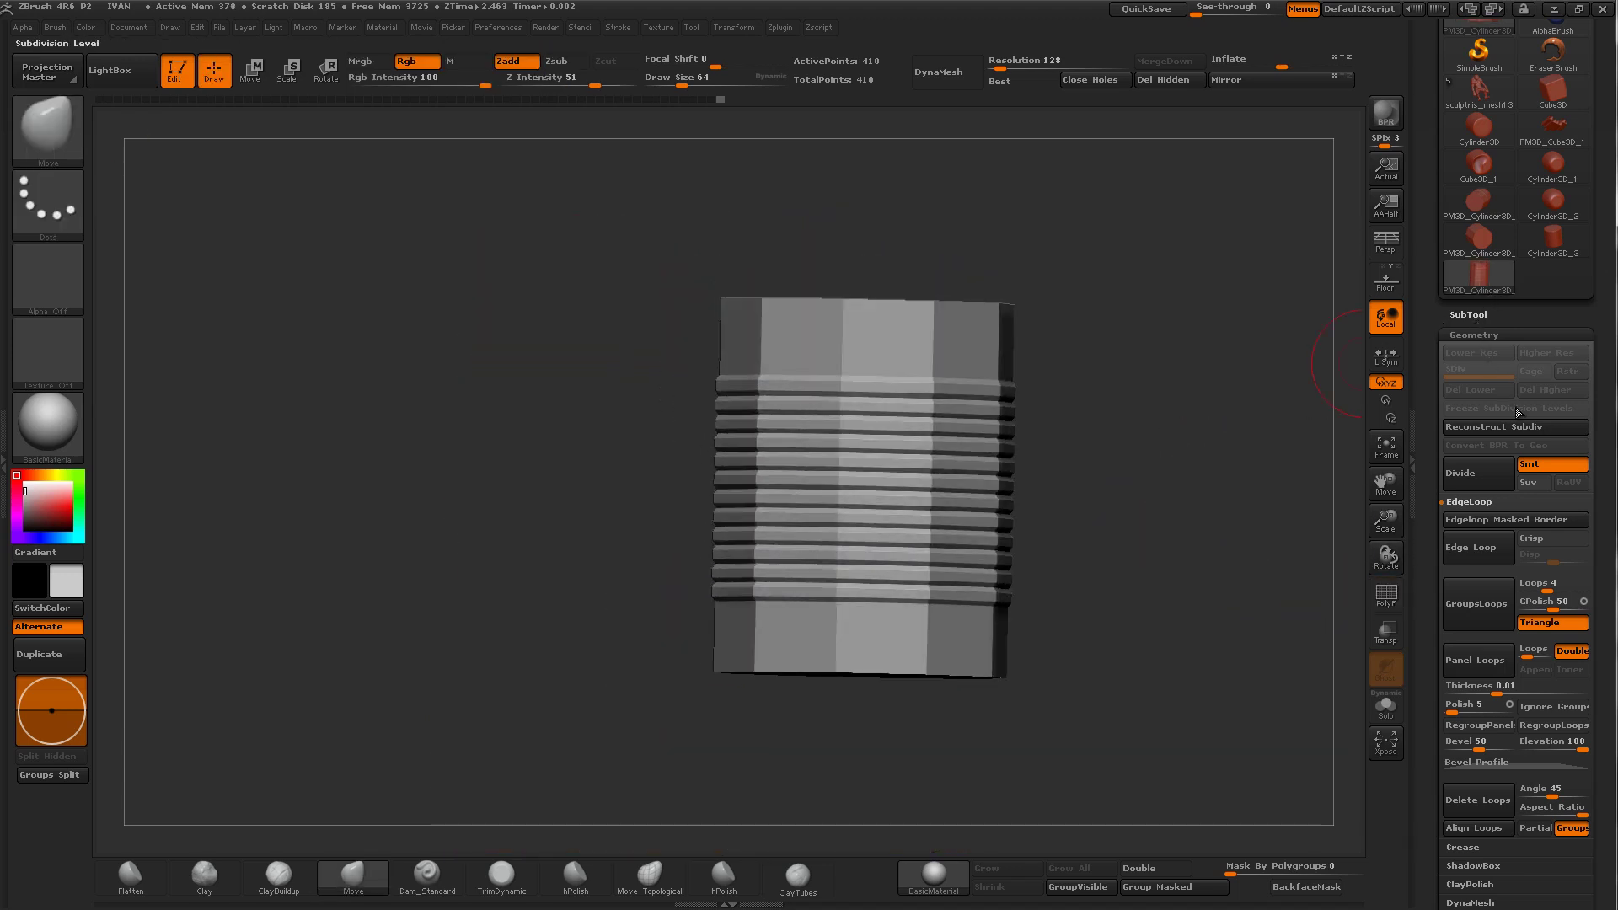
left_click(1481, 469)
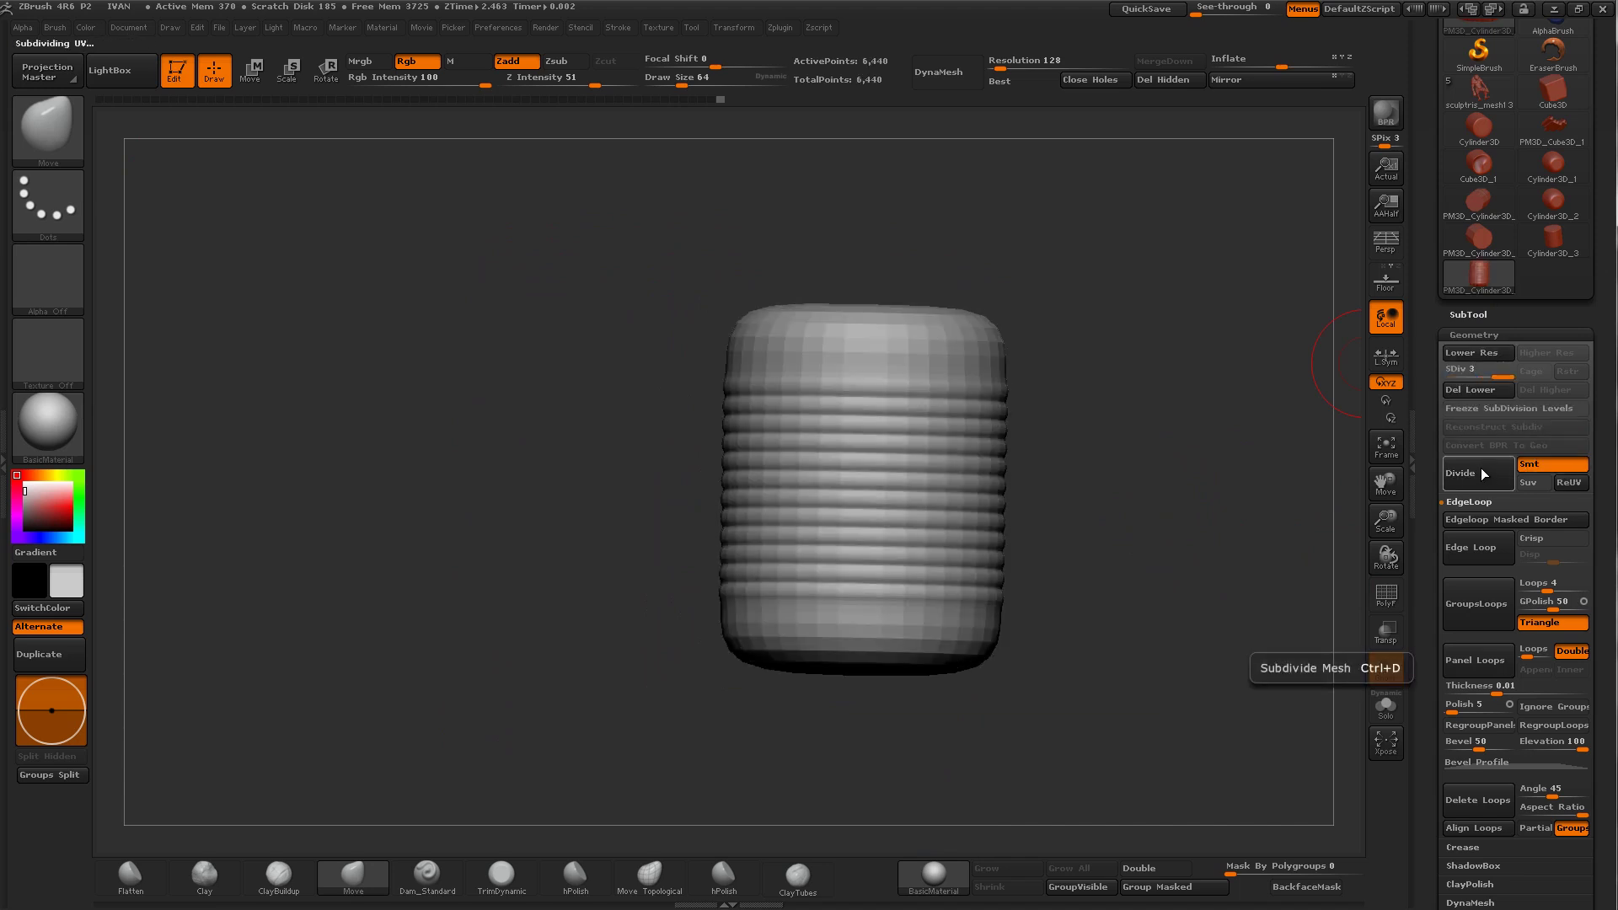
left_click(1481, 469)
left_click(1480, 474)
mouse_move(1264, 523)
left_mouse_down()
mouse_move(1097, 587)
mouse_move(1162, 388)
mouse_move(847, 313)
left_mouse_up()
mouse_move(1028, 337)
left_mouse_down()
mouse_move(894, 683)
mouse_move(1185, 456)
left_mouse_up()
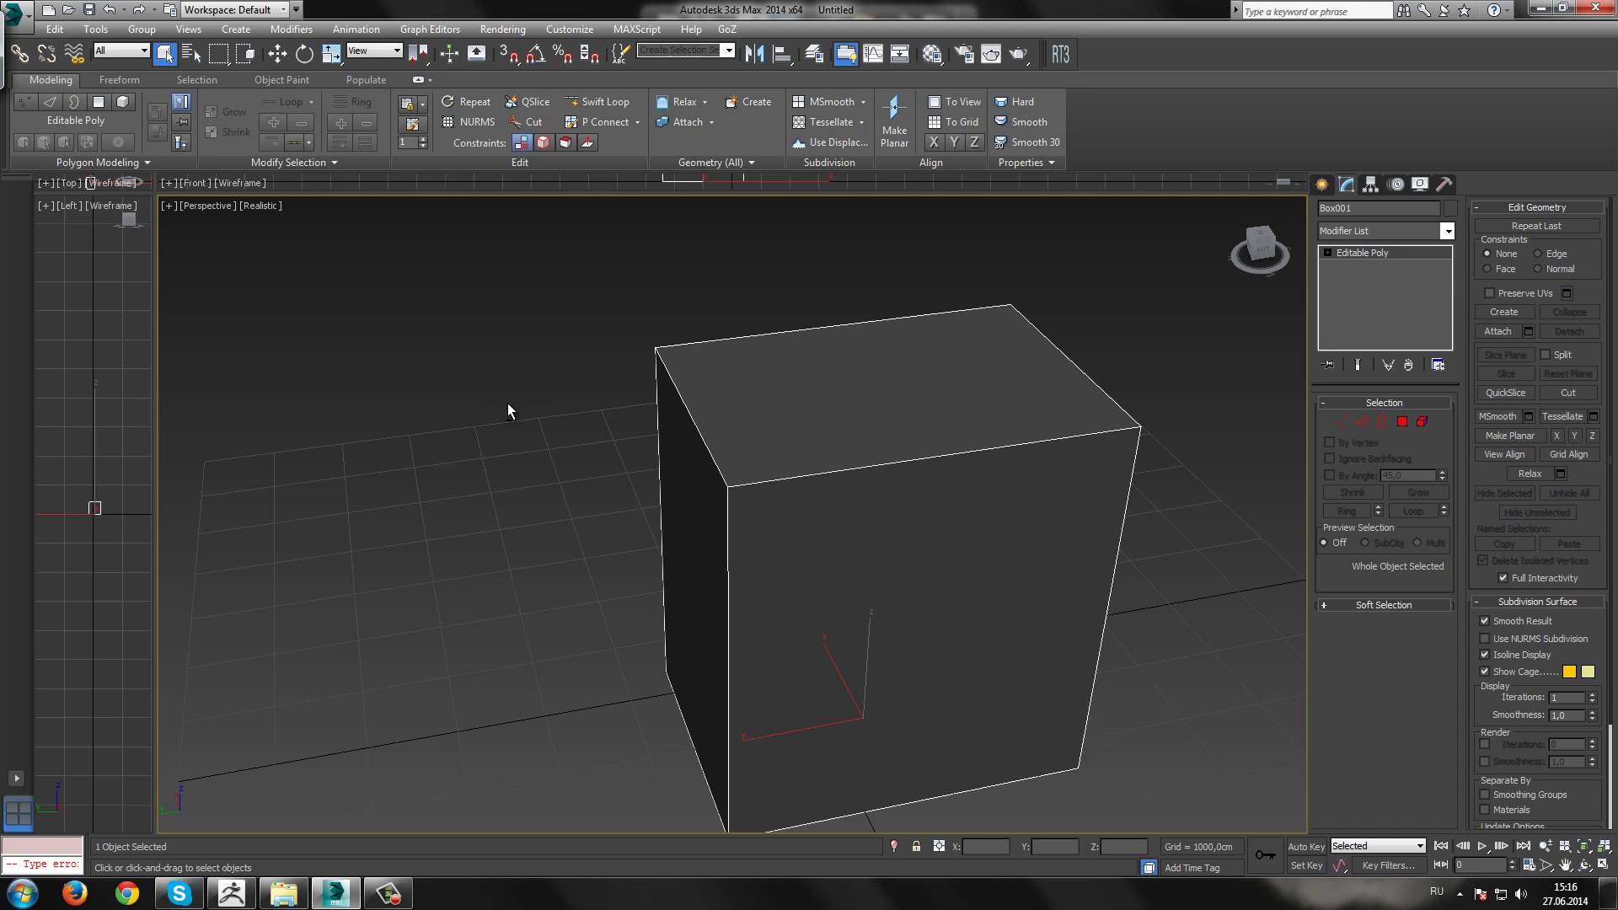
Step: Add a TurboSmooth modifier to Box001, then select its Editable Poly base
mouse_move(507, 403)
middle_mouse_down("alt")
mouse_move(678, 372)
mouse_move(506, 383)
middle_mouse_up("alt")
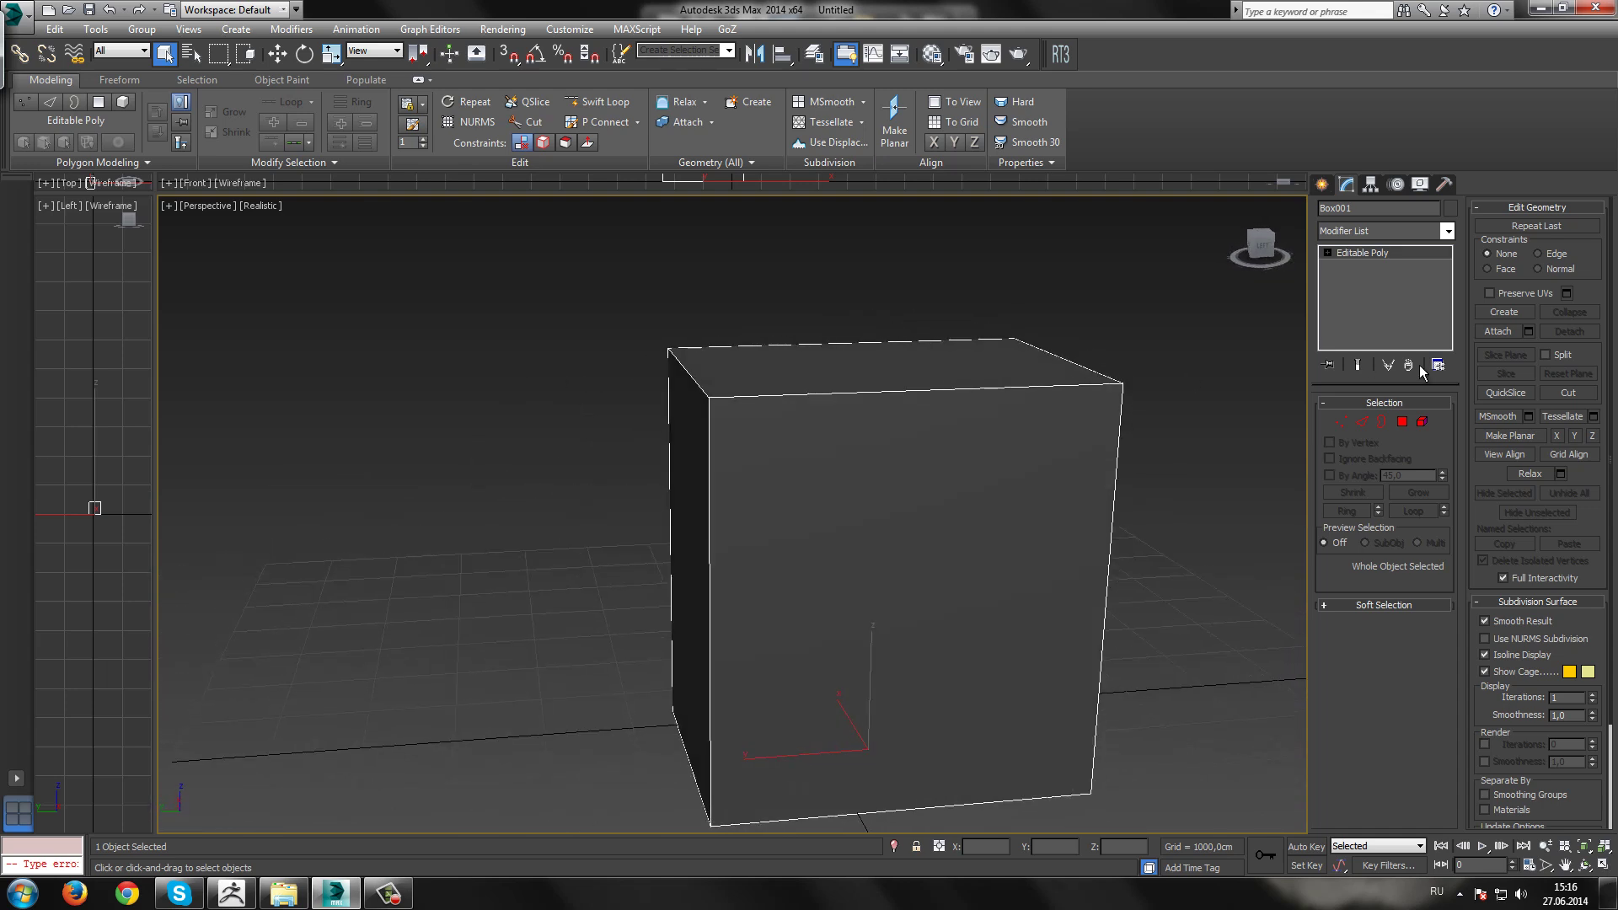
left_click(1450, 229)
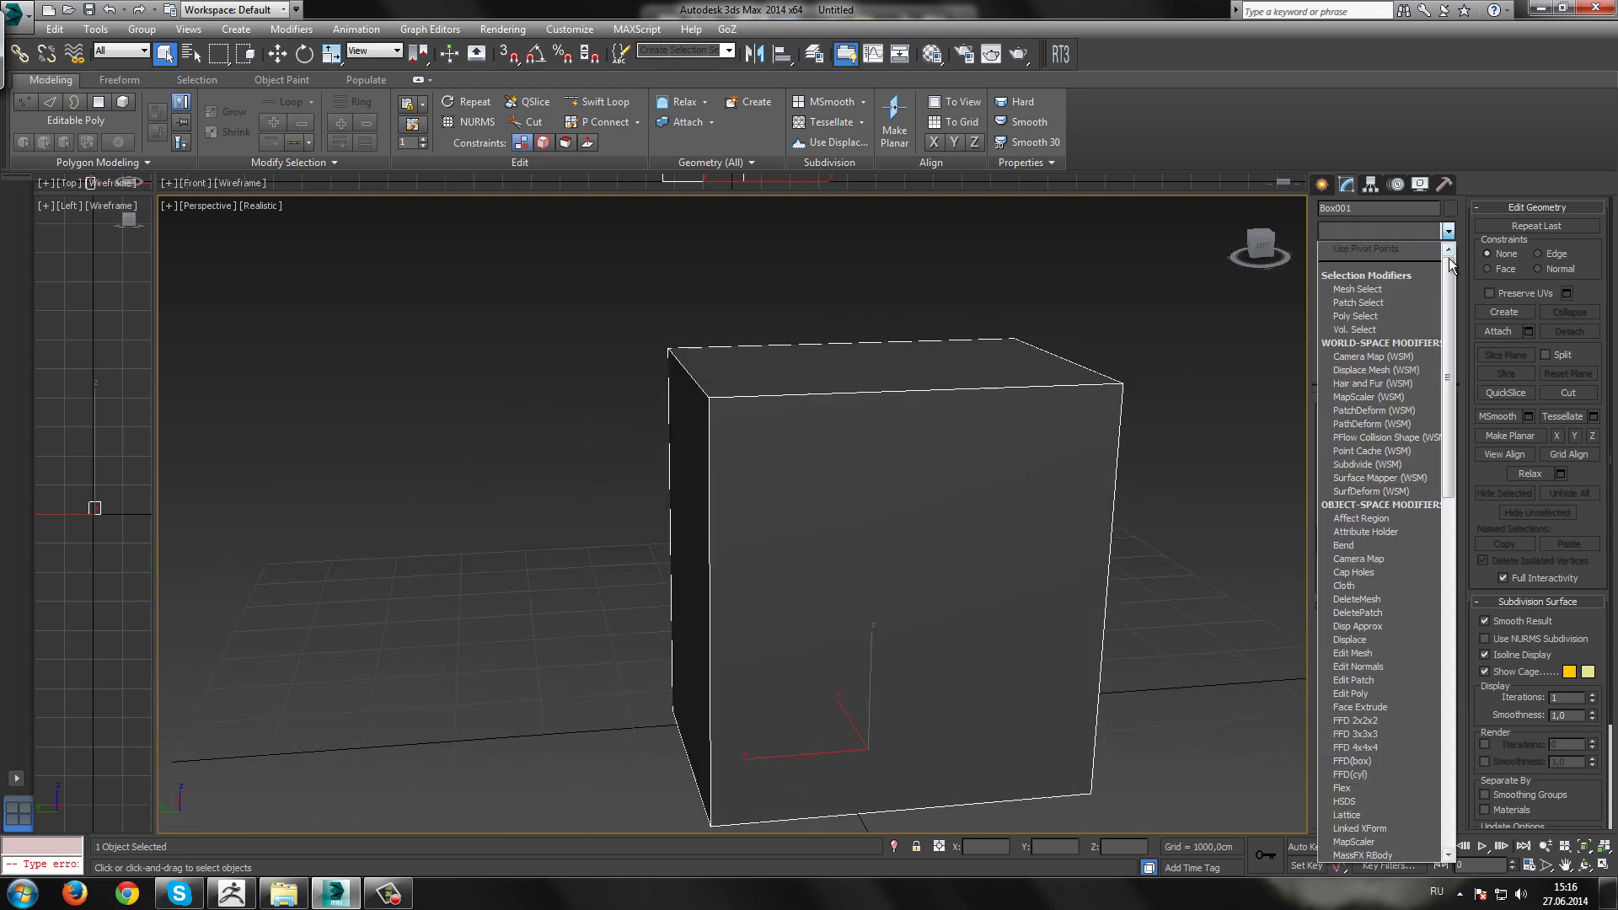
left_click_drag(1448, 266, 1465, 666)
left_click(1404, 614)
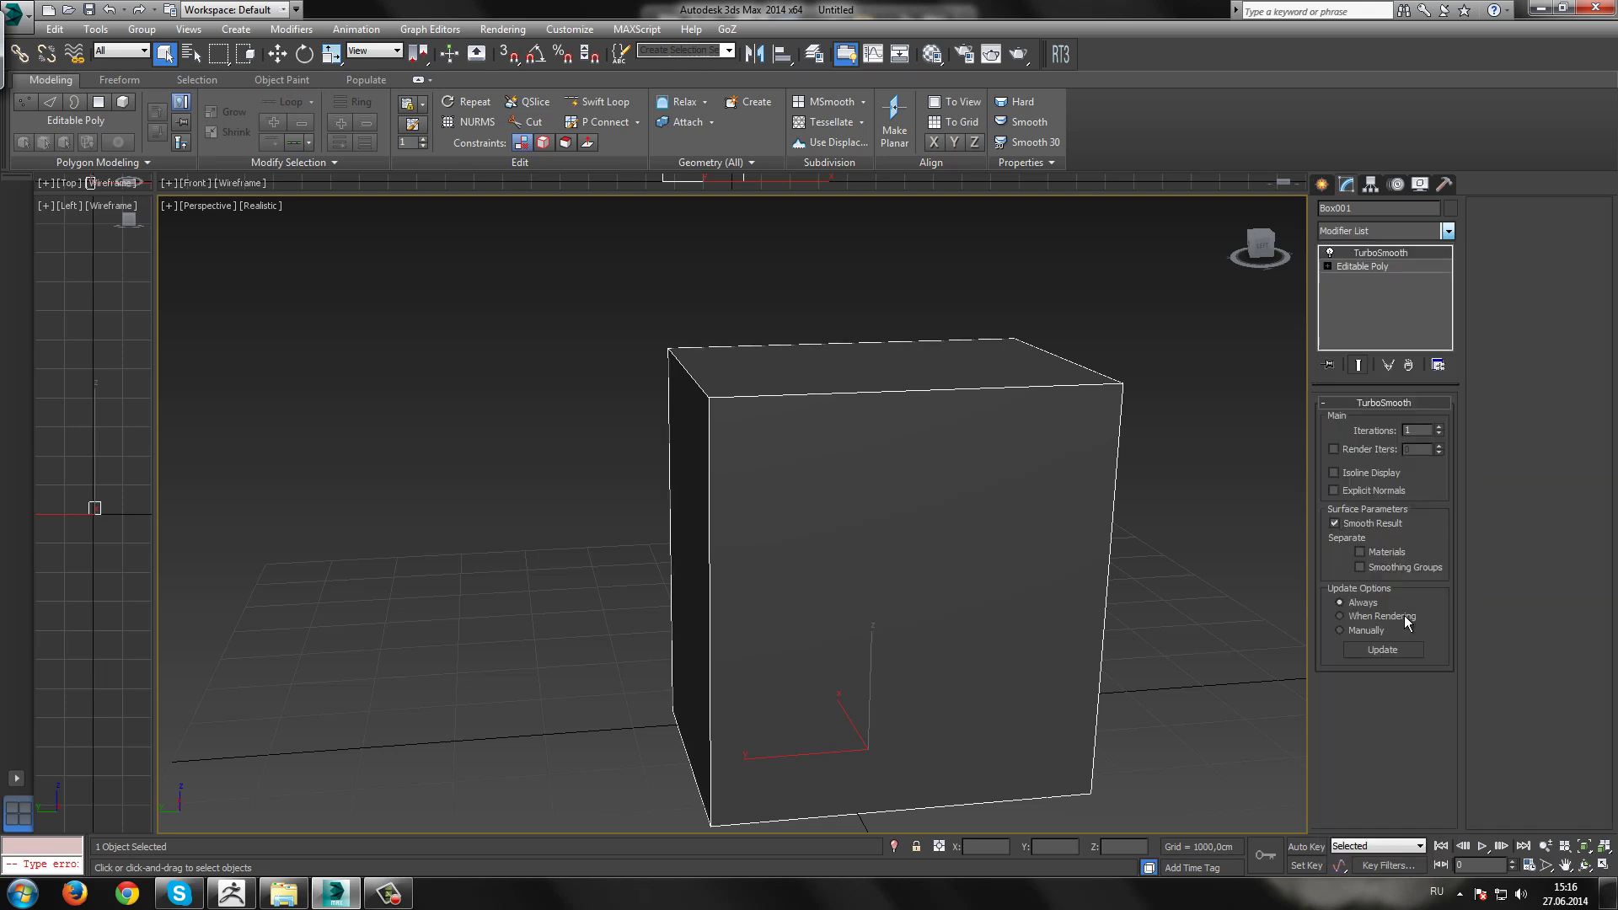
mouse_move(1163, 476)
middle_mouse_down("alt")
mouse_move(1264, 479)
mouse_move(1068, 481)
mouse_move(1379, 479)
mouse_move(1150, 479)
mouse_move(1352, 438)
mouse_move(1468, 439)
mouse_move(1181, 480)
mouse_move(987, 426)
mouse_move(1015, 404)
mouse_move(1222, 401)
mouse_move(1254, 465)
mouse_move(1434, 497)
mouse_move(1084, 484)
mouse_move(1314, 337)
middle_mouse_up("alt")
left_click(1376, 267)
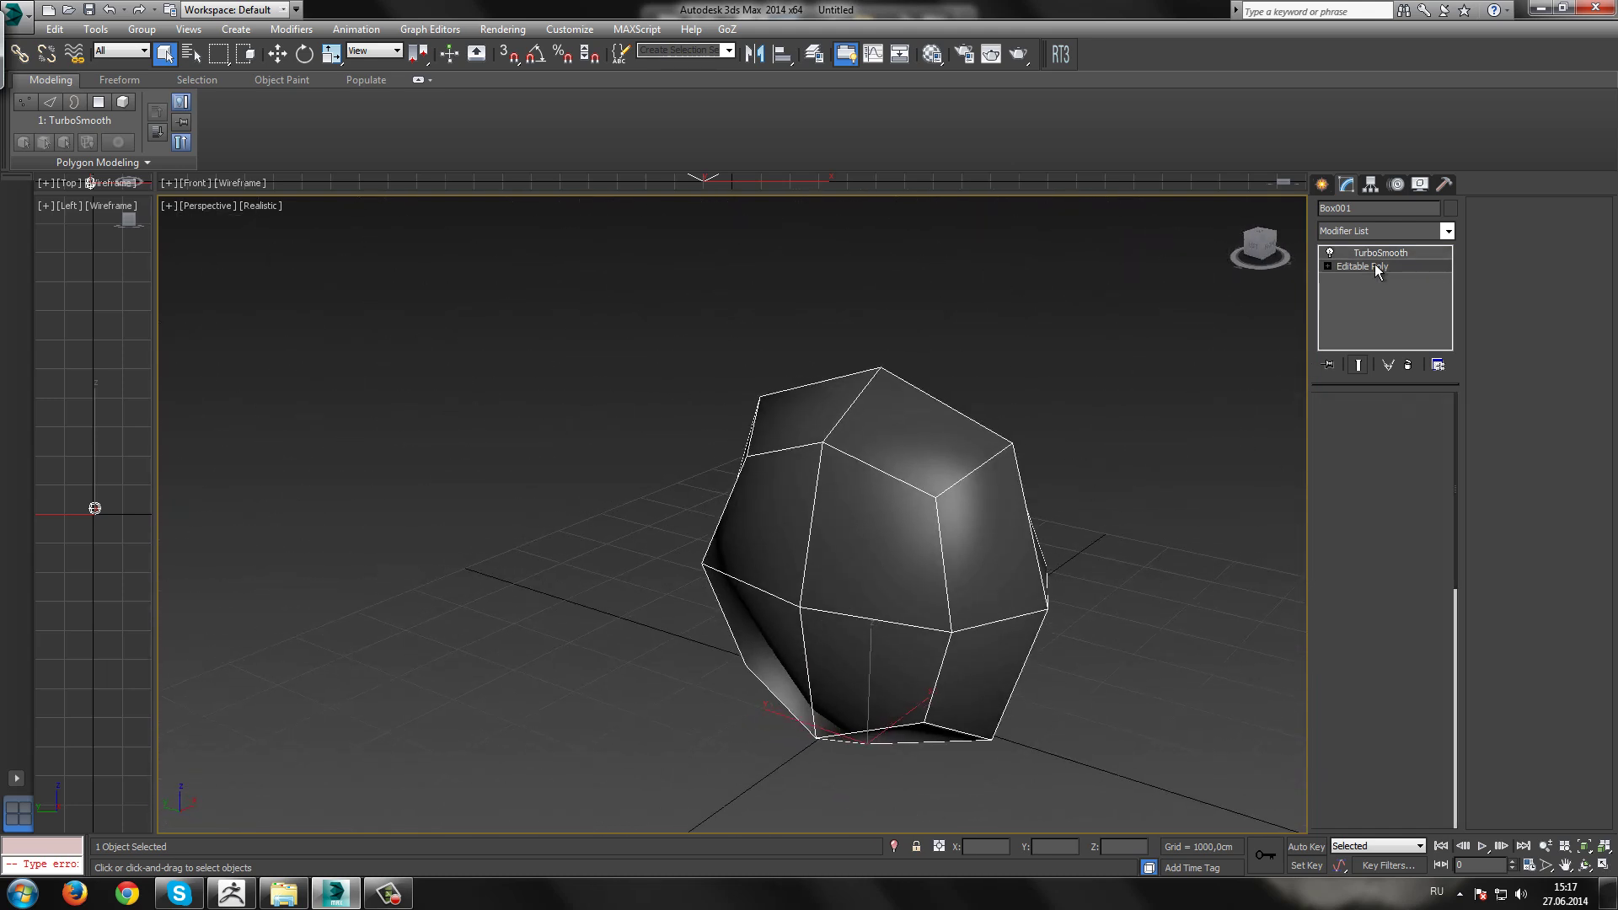
mouse_move(1171, 442)
middle_mouse_down("alt")
mouse_move(1168, 455)
mouse_move(1213, 436)
middle_mouse_up("alt")
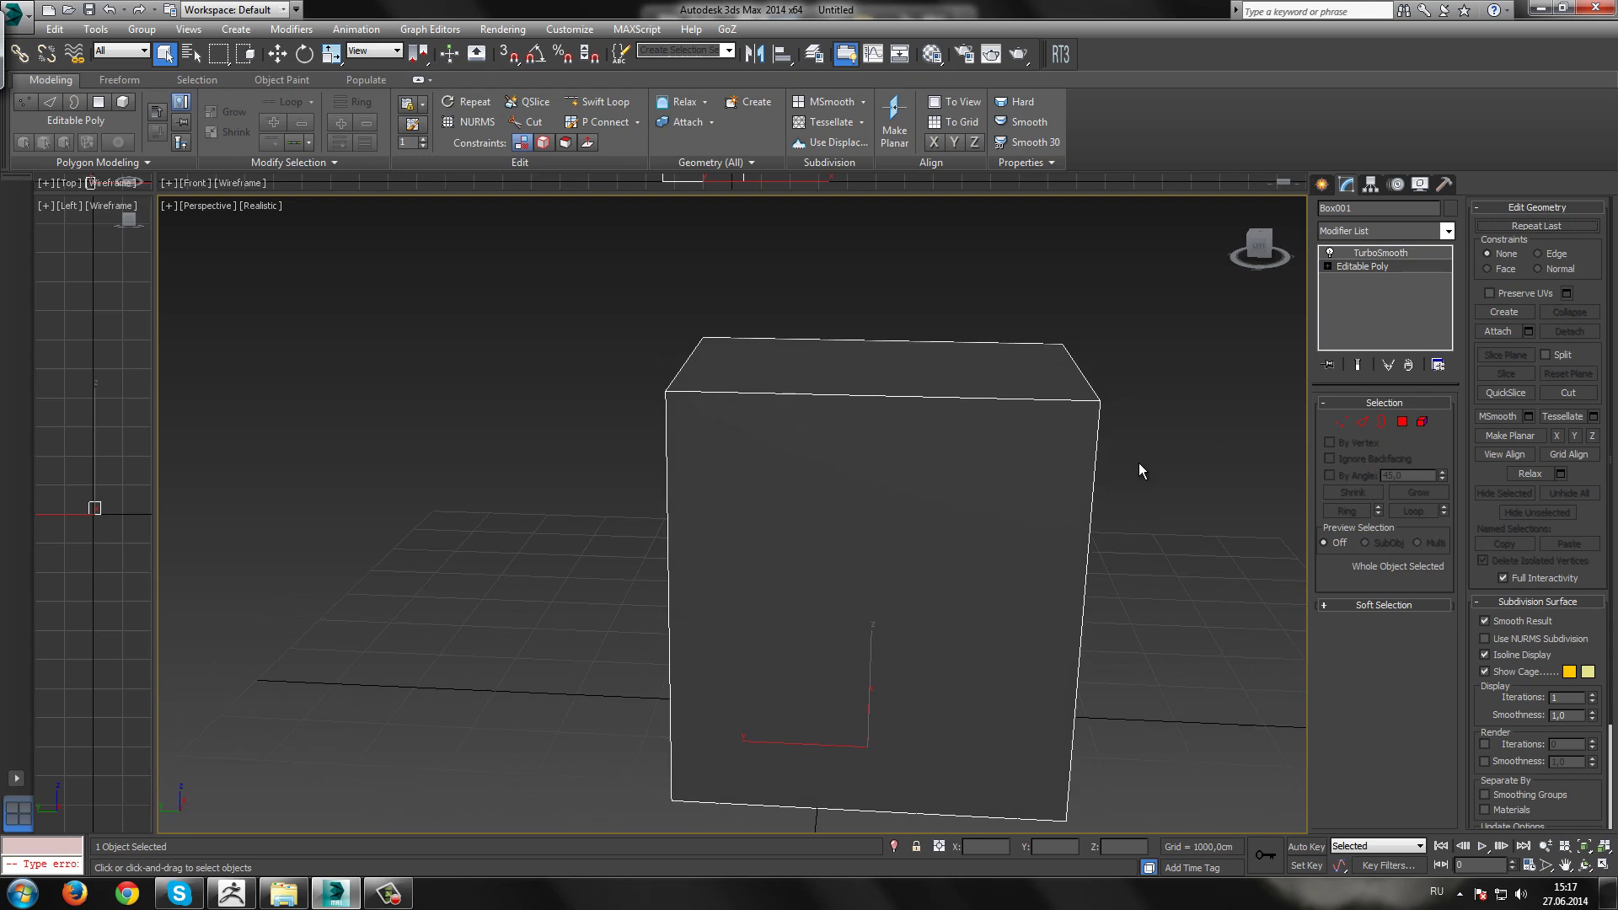
Step: Connect the four vertical edges with one segment and move the new loop up near the top
left_click(1360, 422)
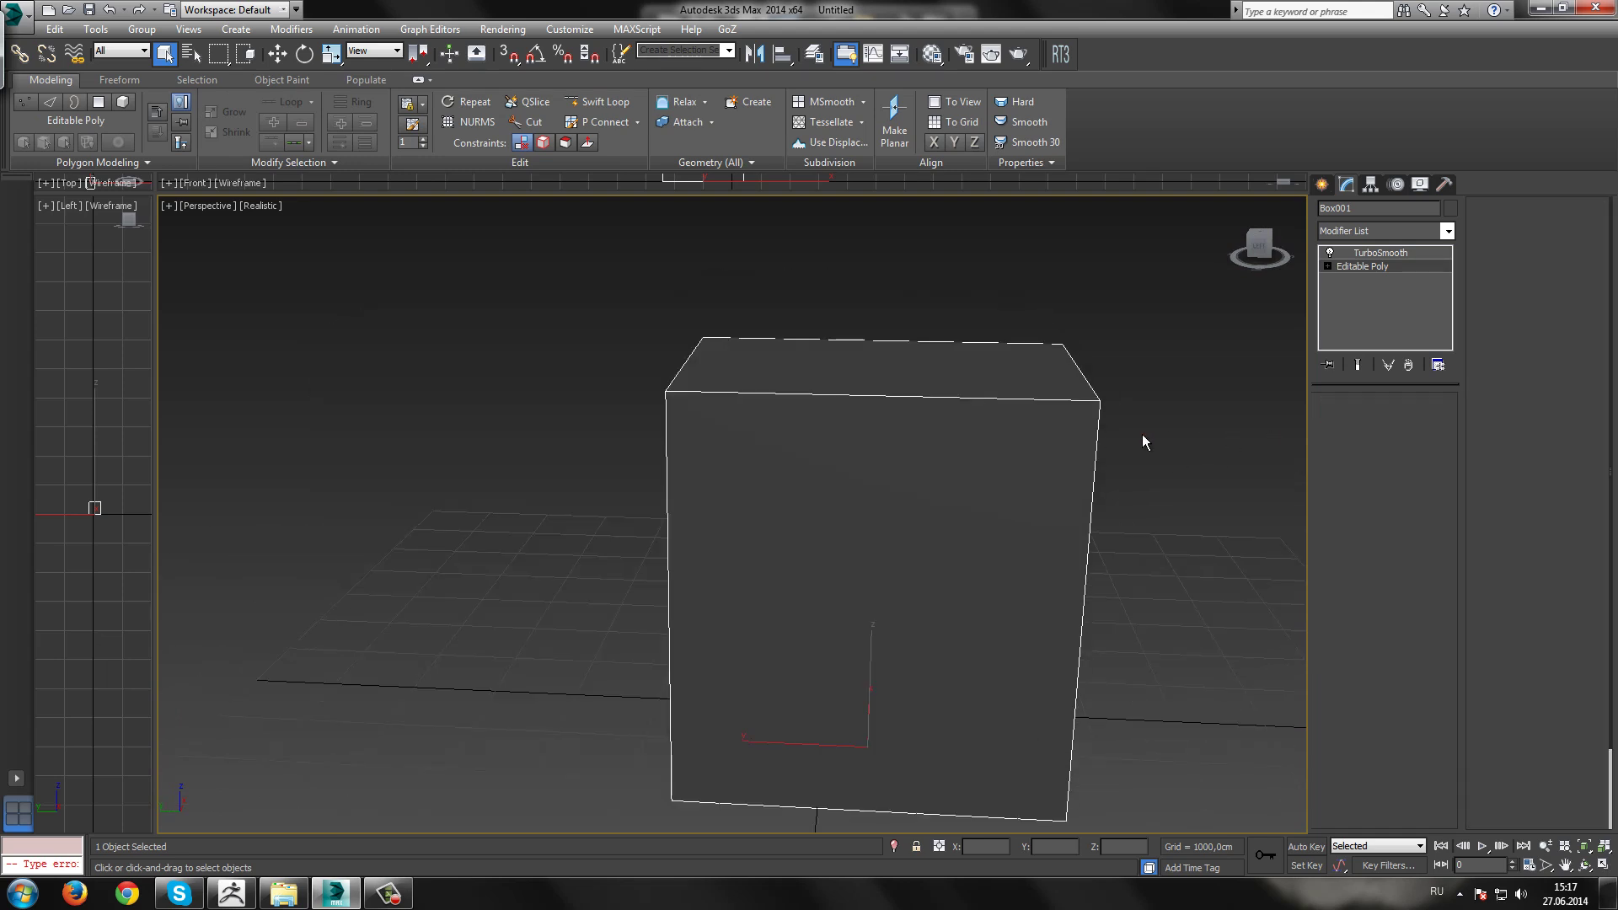
left_click(1095, 442)
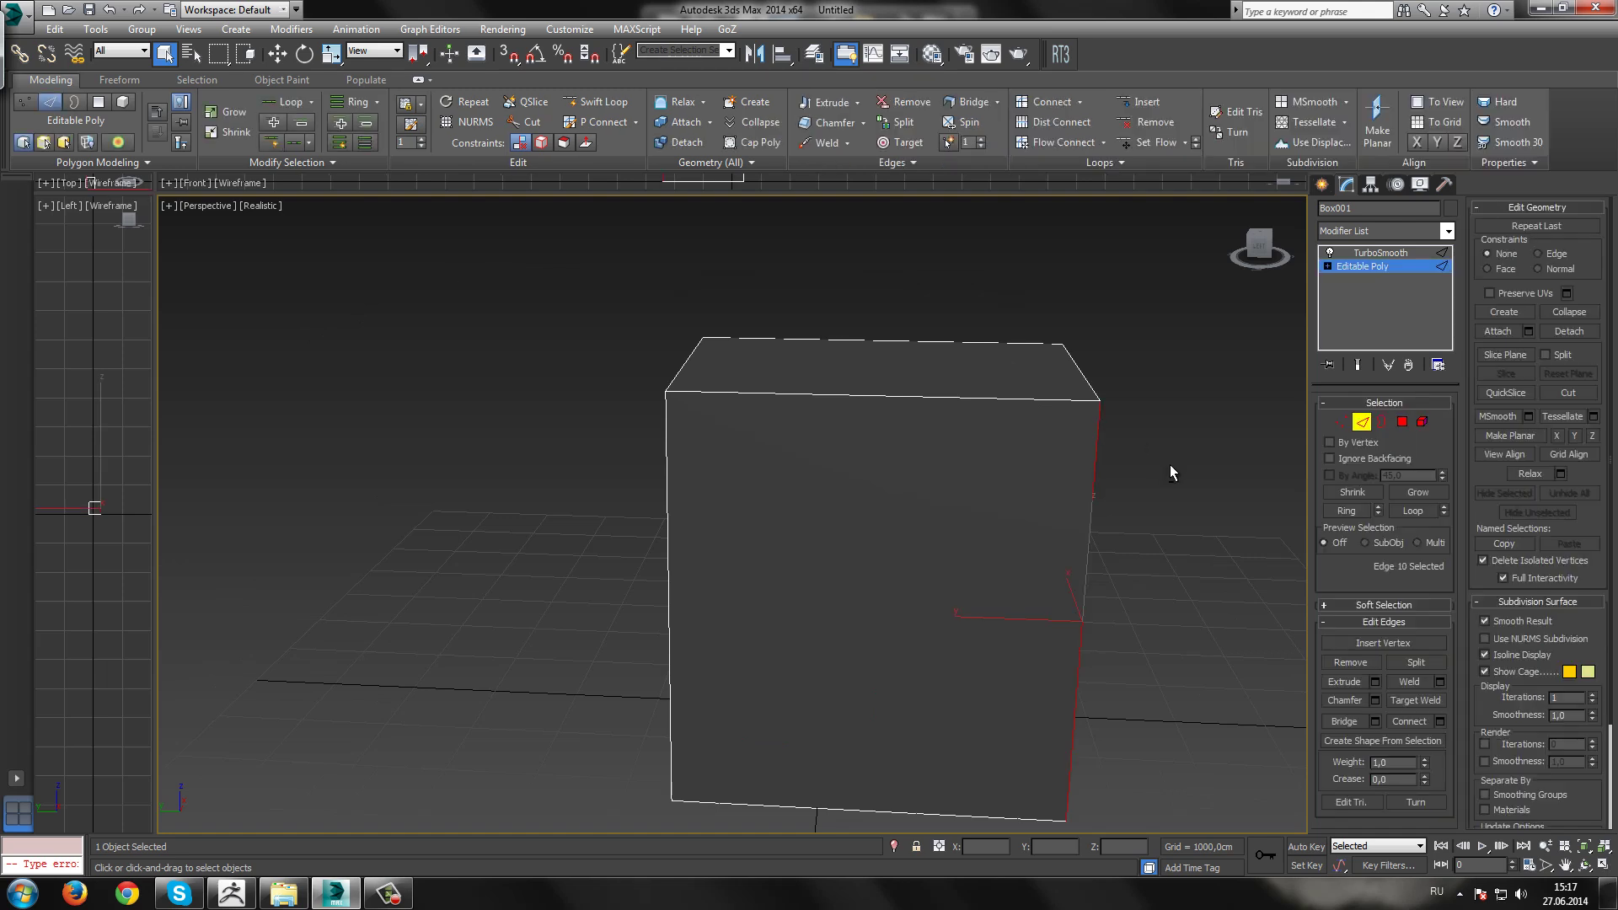
mouse_move(1170, 463)
middle_mouse_down("alt")
mouse_move(1097, 448)
mouse_move(931, 463)
middle_mouse_up("alt")
left_click(749, 439, "shift")
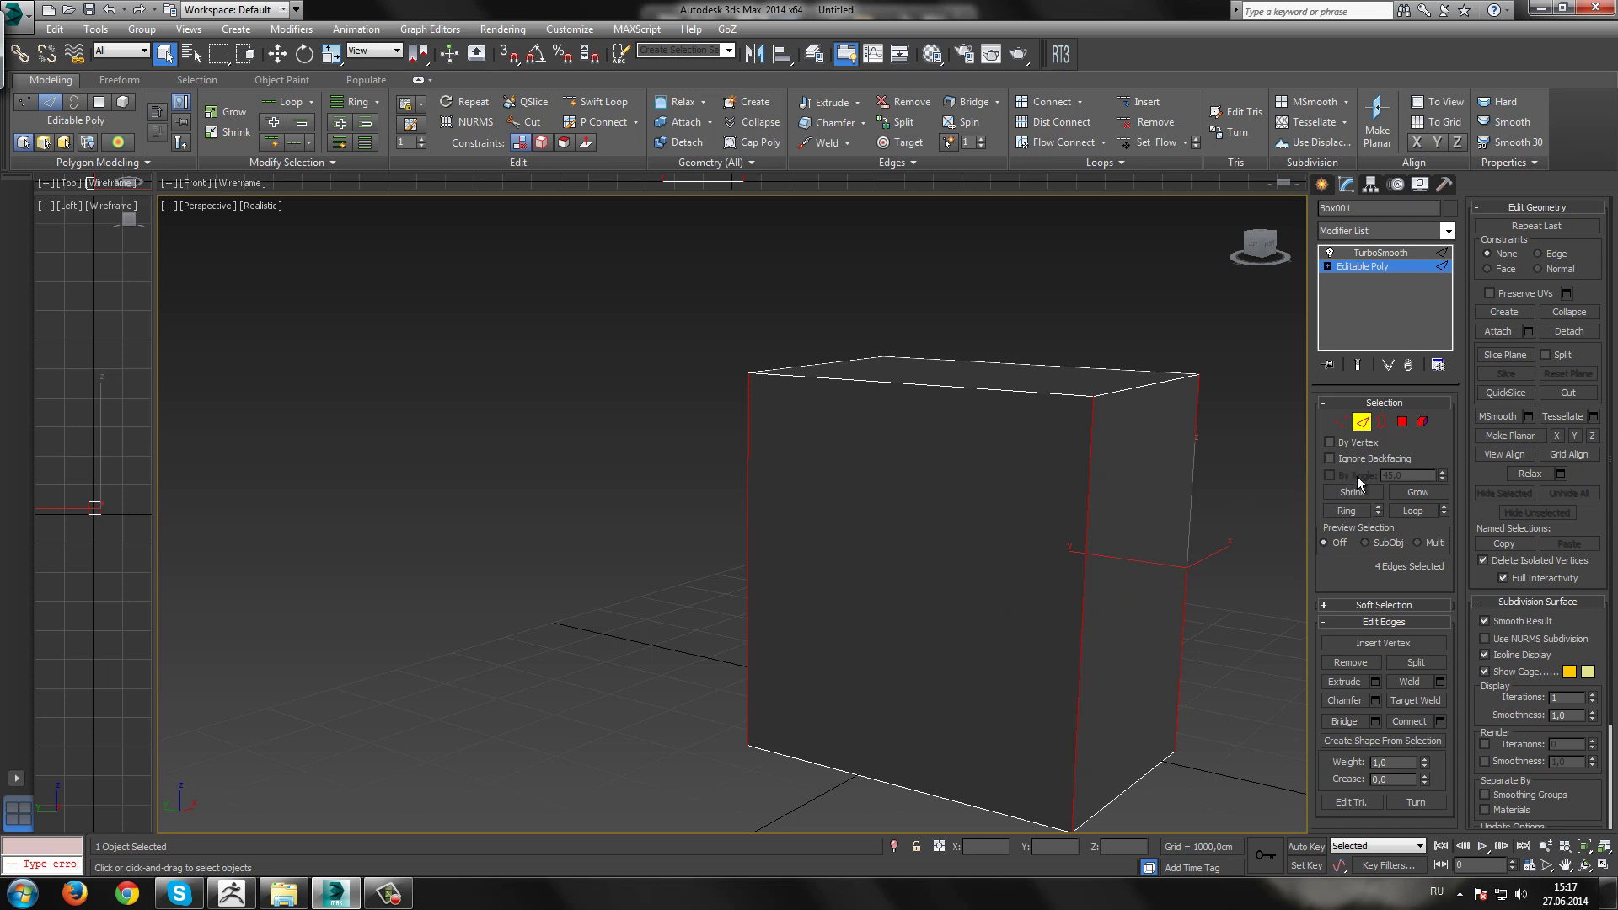
left_click(1440, 723)
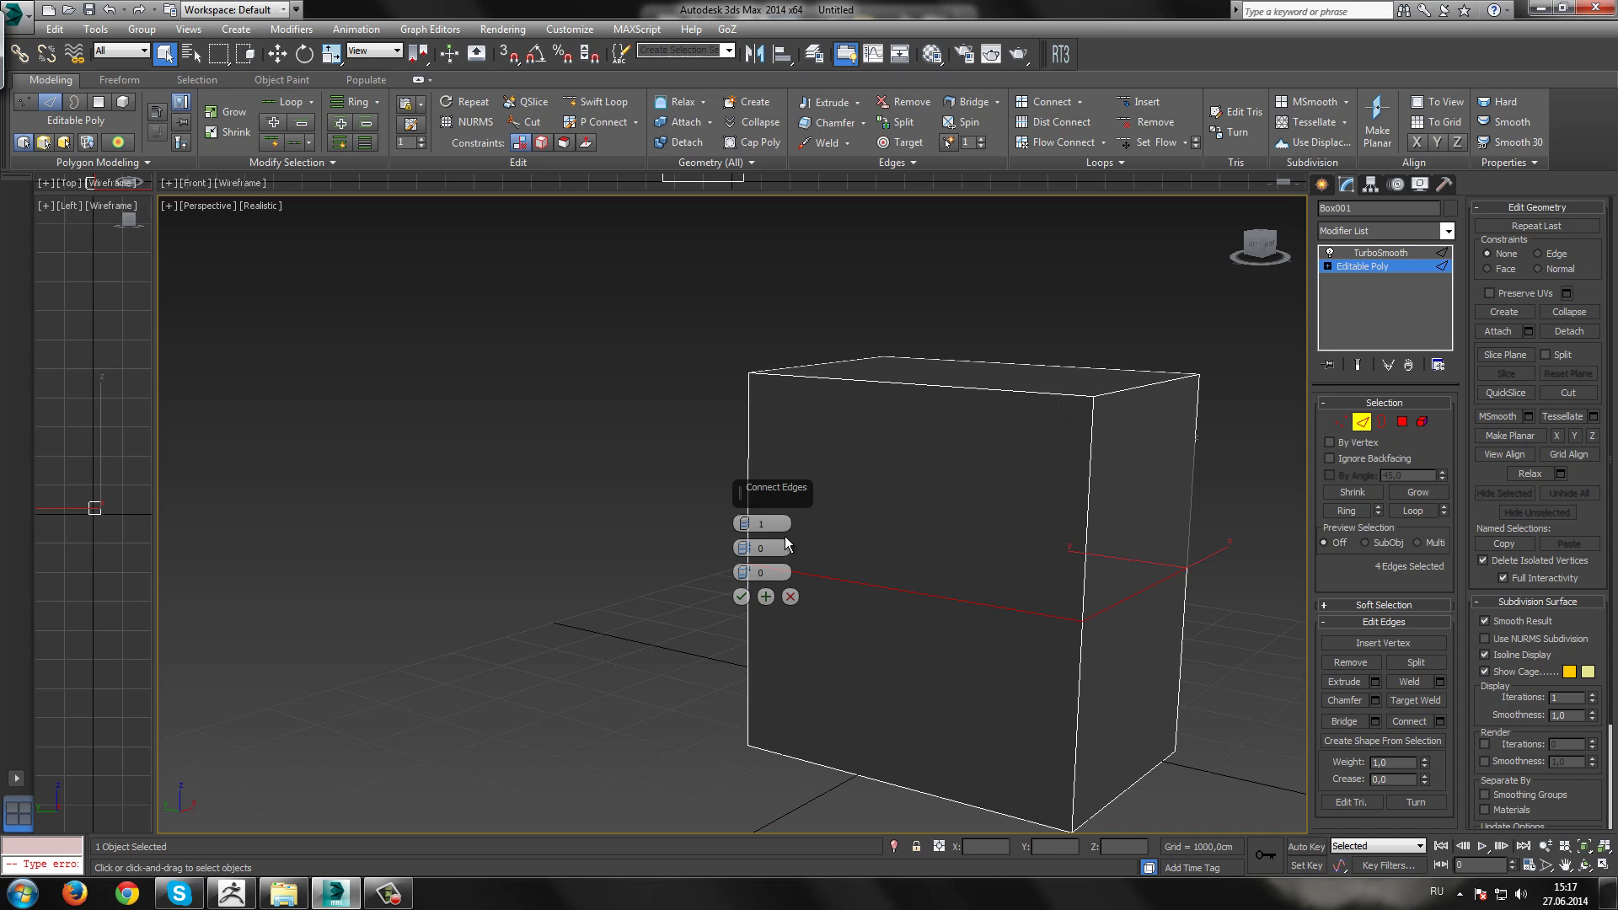
left_click(742, 595)
key("w")
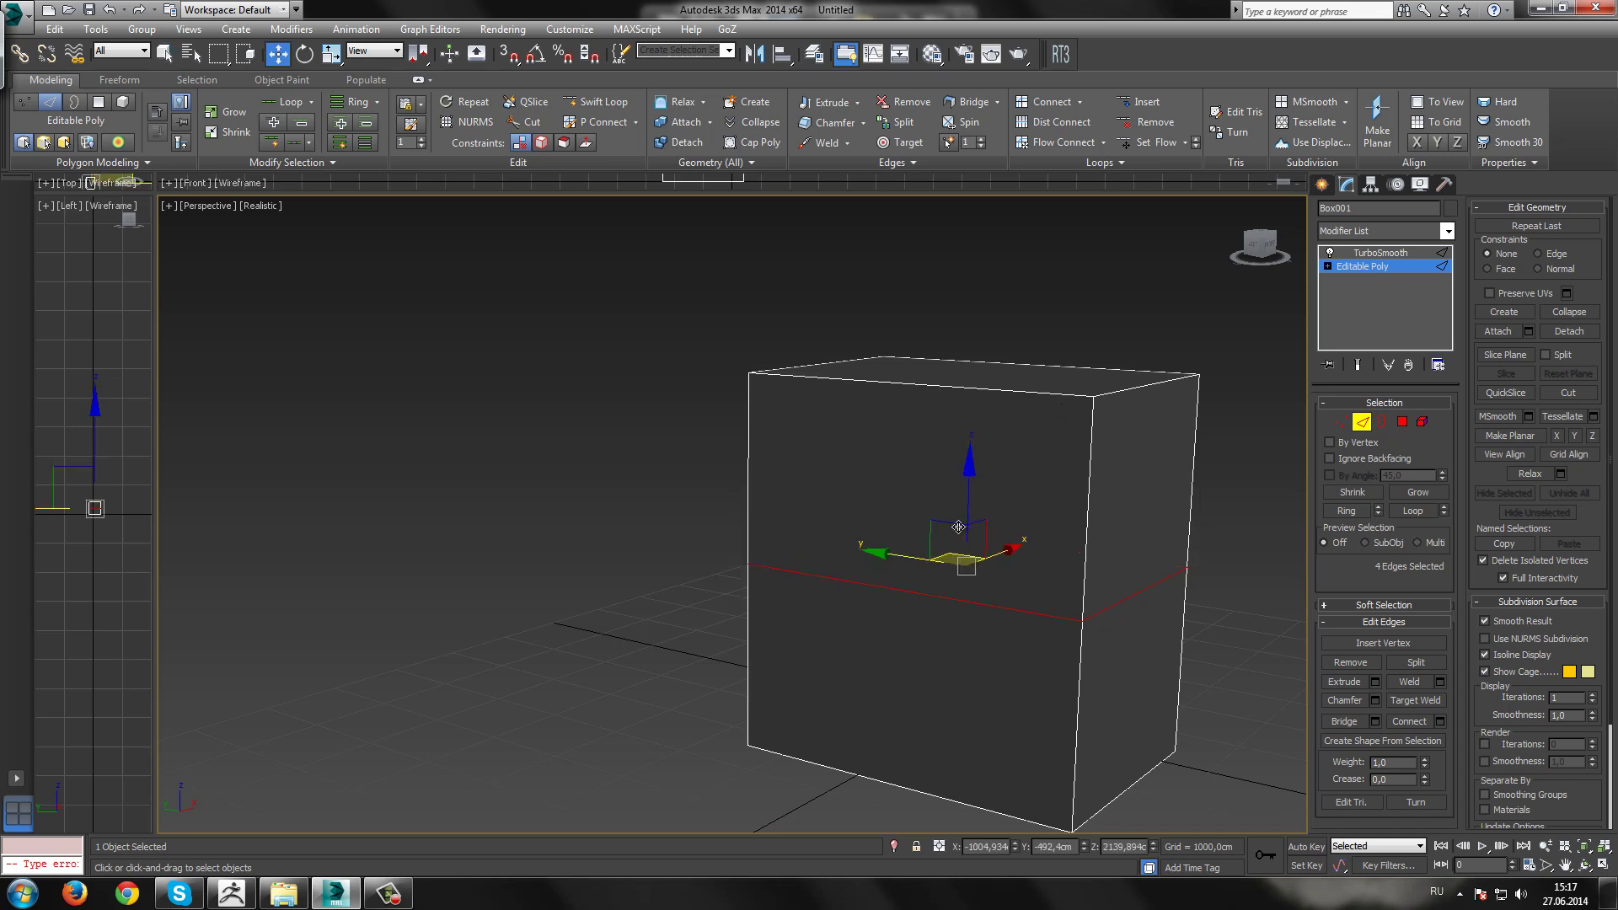
left_click_drag(983, 384, 1347, 296)
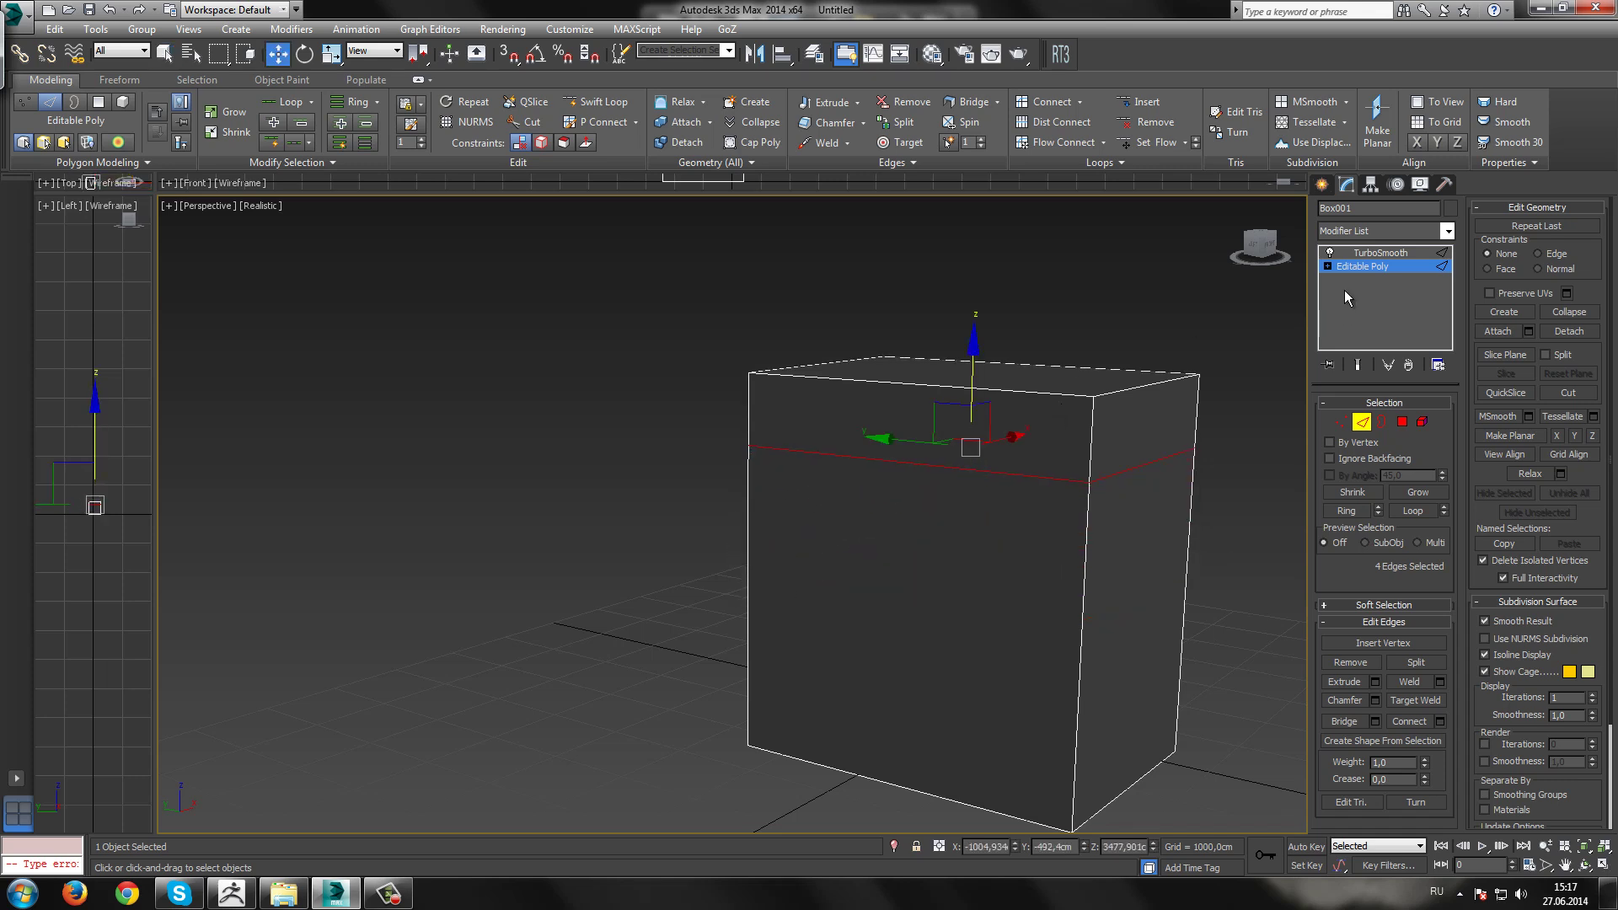
Step: Toggle TurboSmooth to check the tighter top edge, then return to the Editable Poly base
left_click(1375, 254)
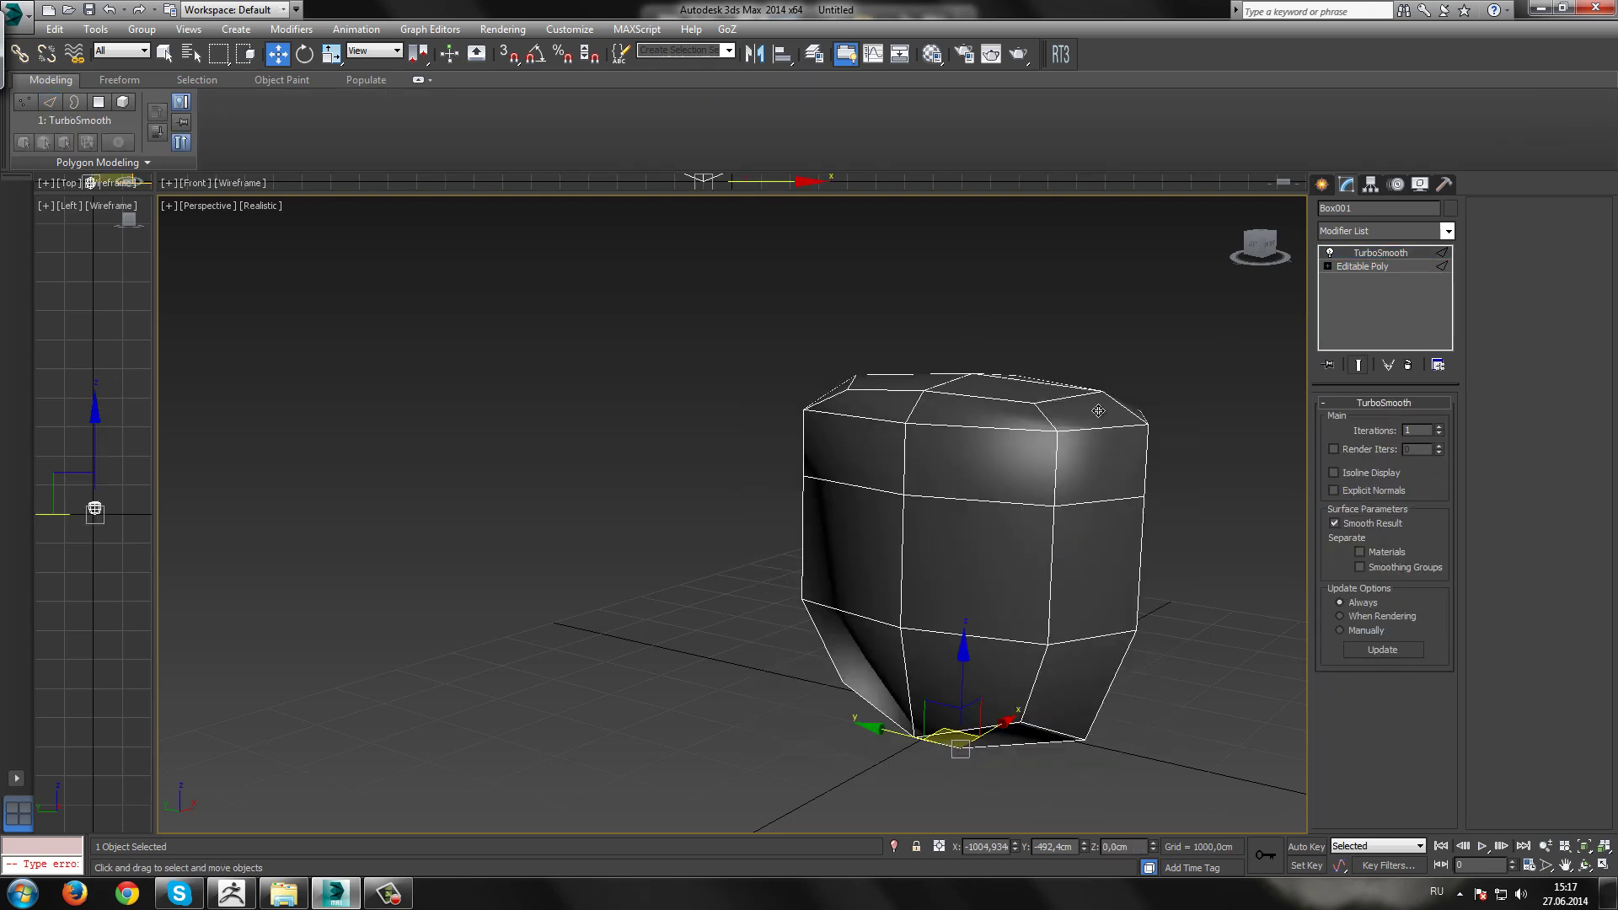
middle_click_drag(1063, 408, 1096, 404, "alt")
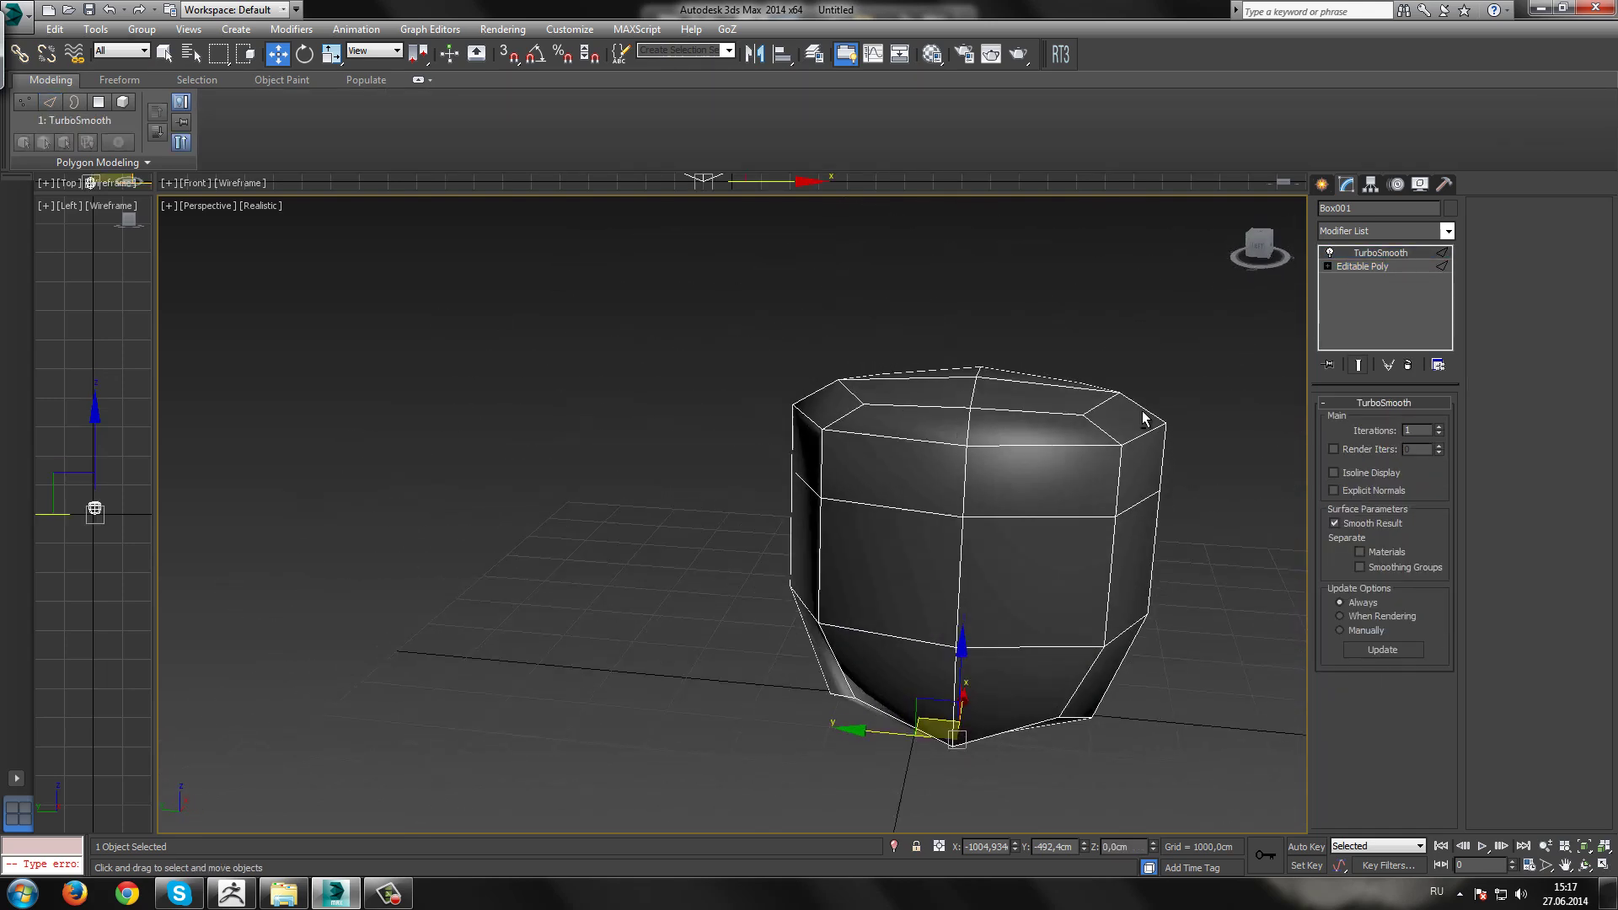
left_click(1340, 266)
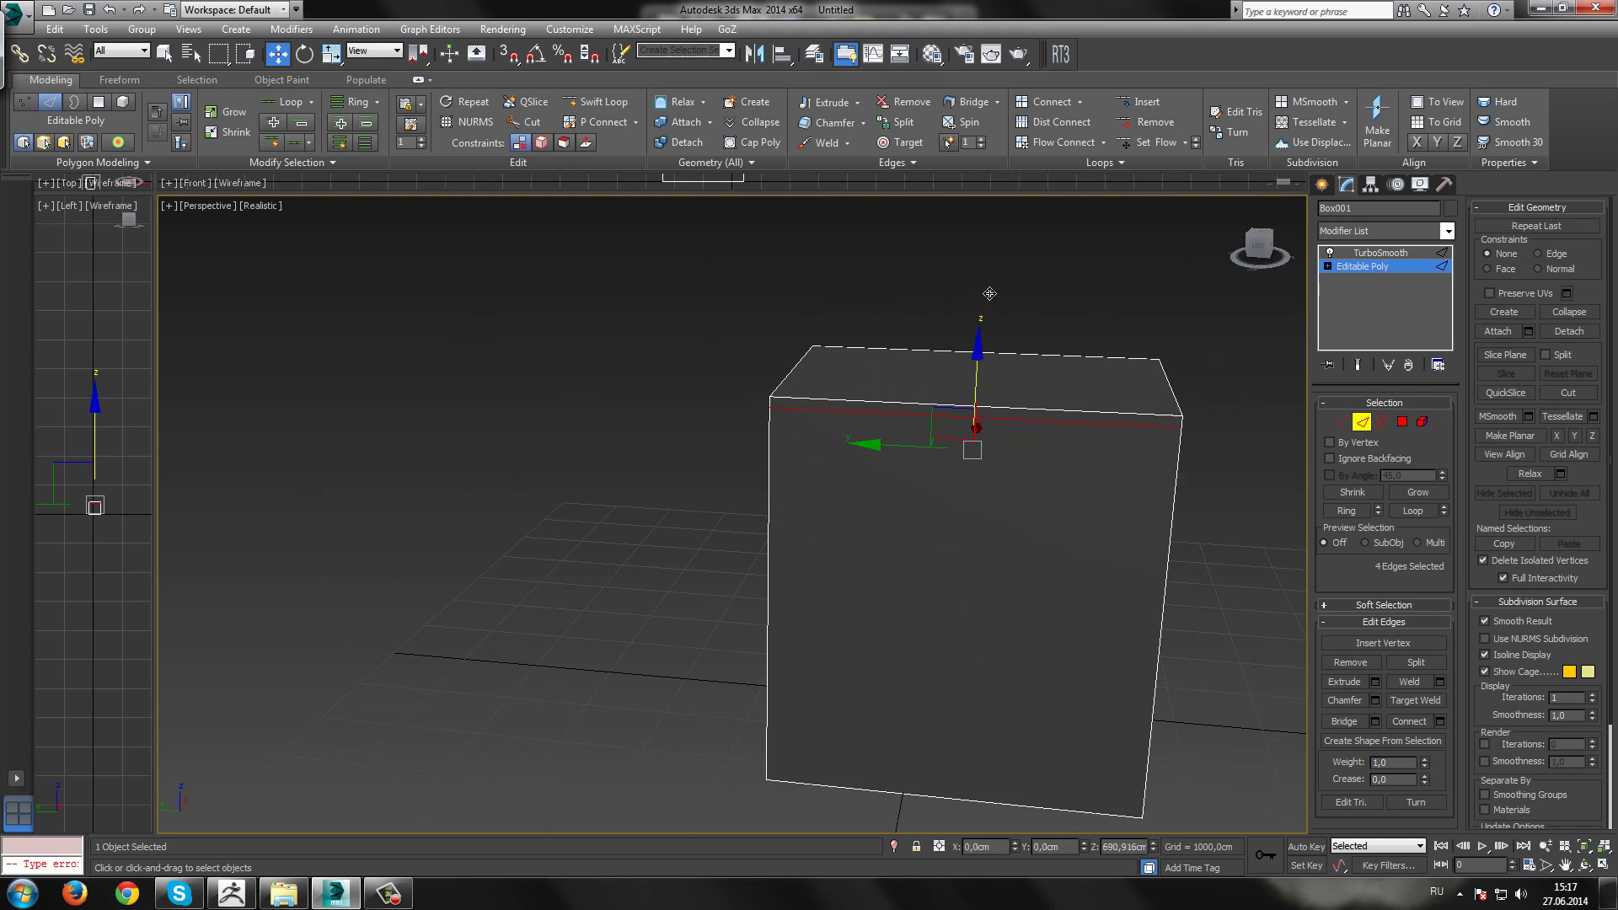
left_click(1376, 253)
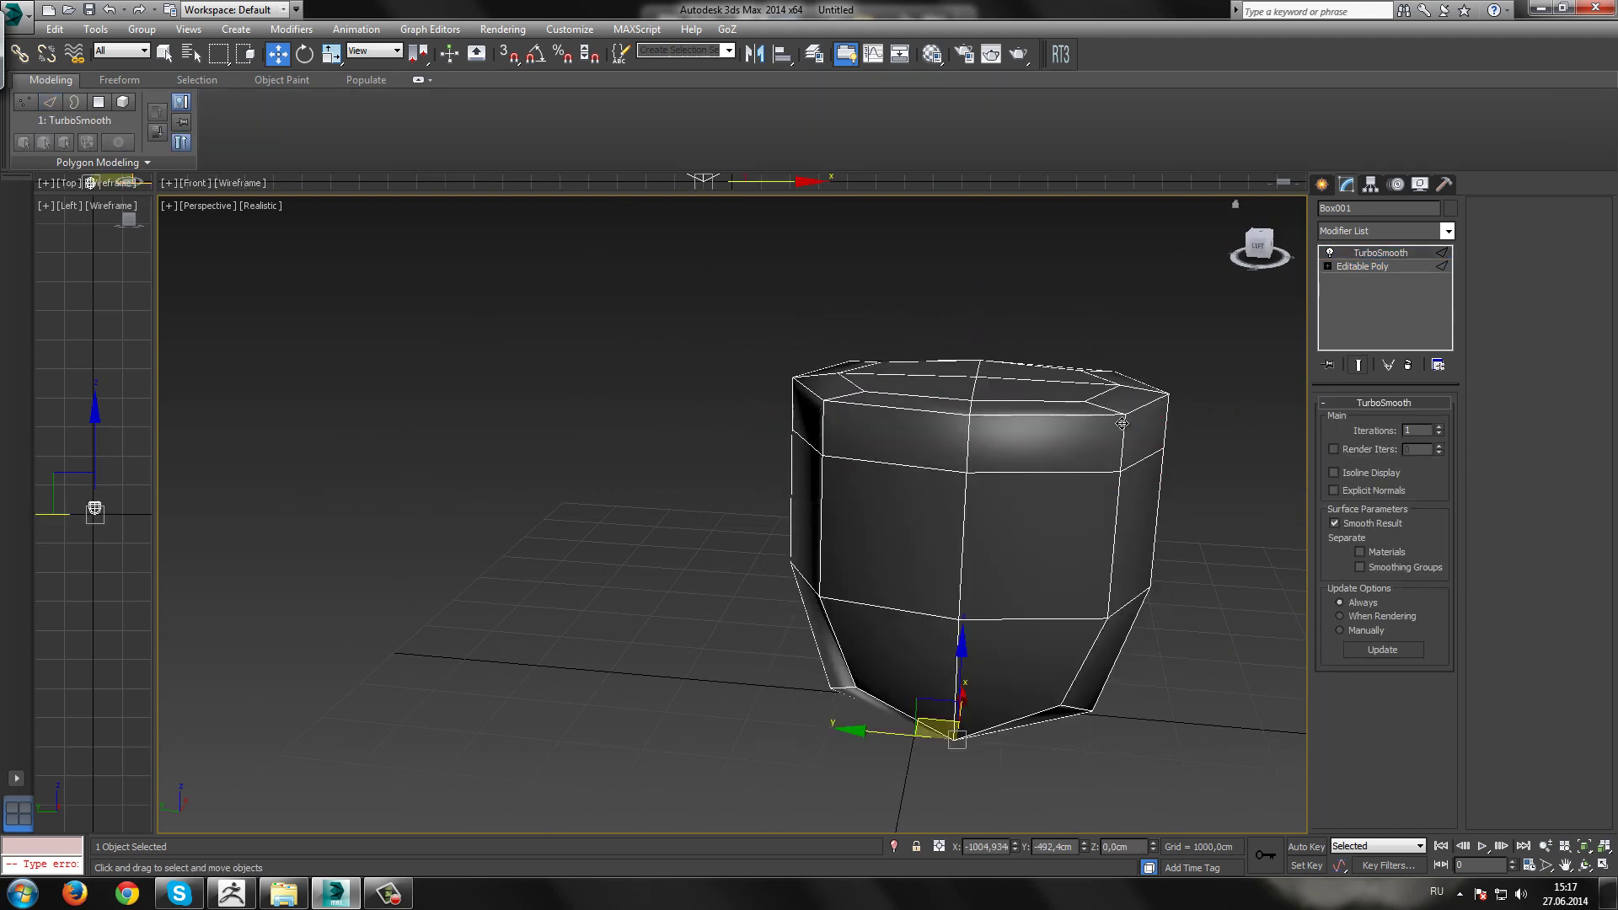
middle_click_drag(969, 455, 995, 465, "alt")
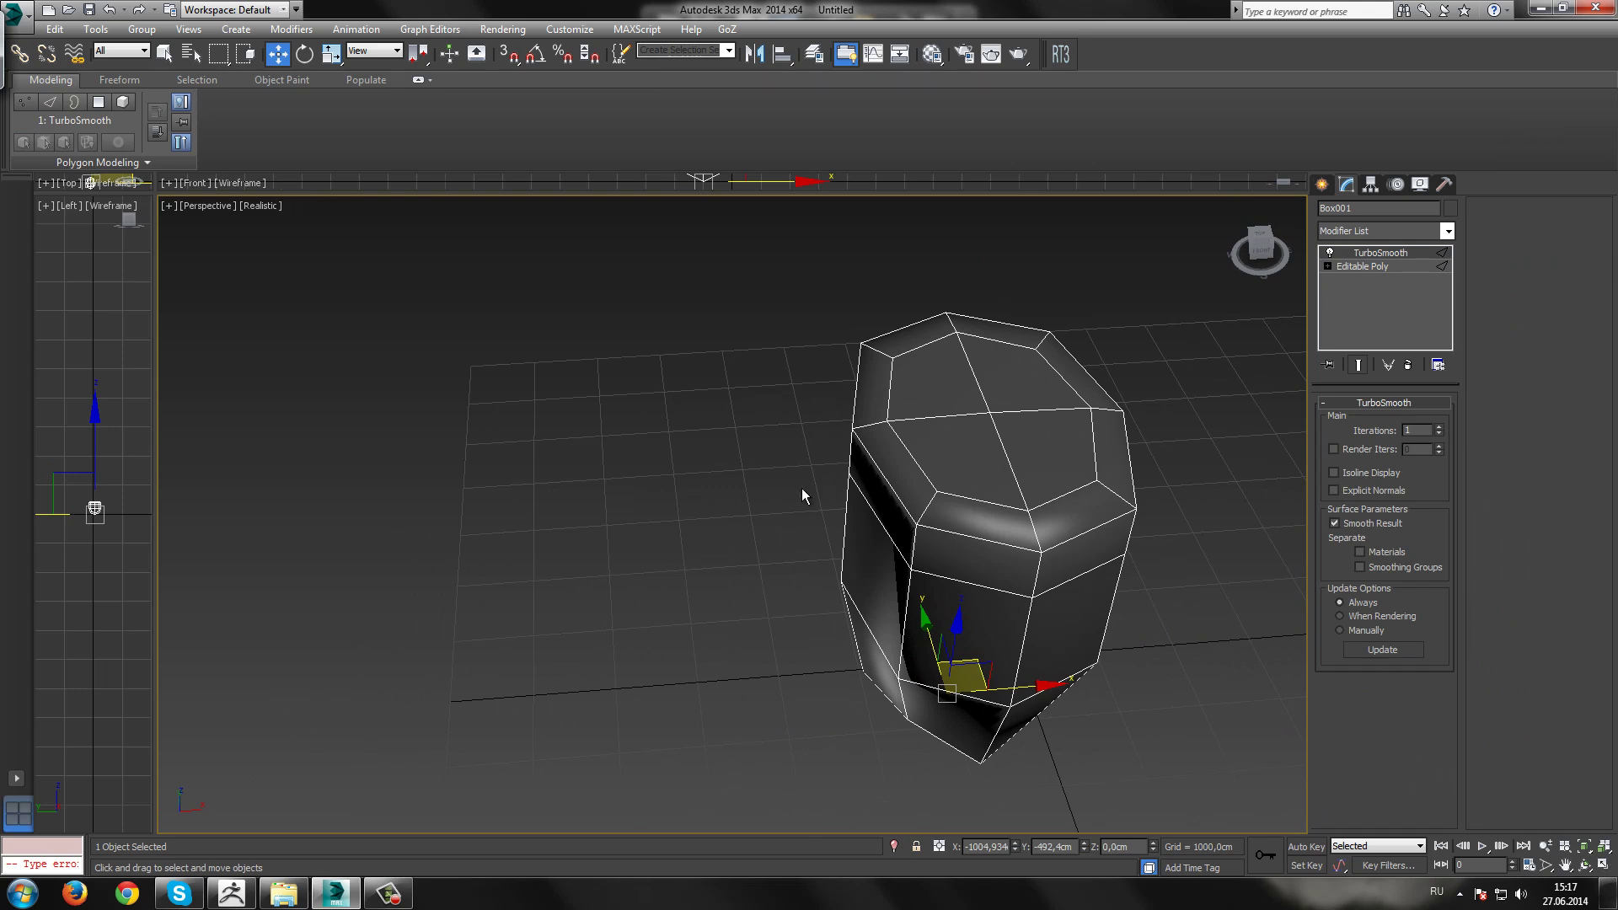
left_click(741, 487)
mouse_move(775, 499)
middle_mouse_down("alt")
mouse_move(831, 472)
mouse_move(943, 346)
middle_mouse_up("alt")
left_click(955, 319)
left_click(1373, 264)
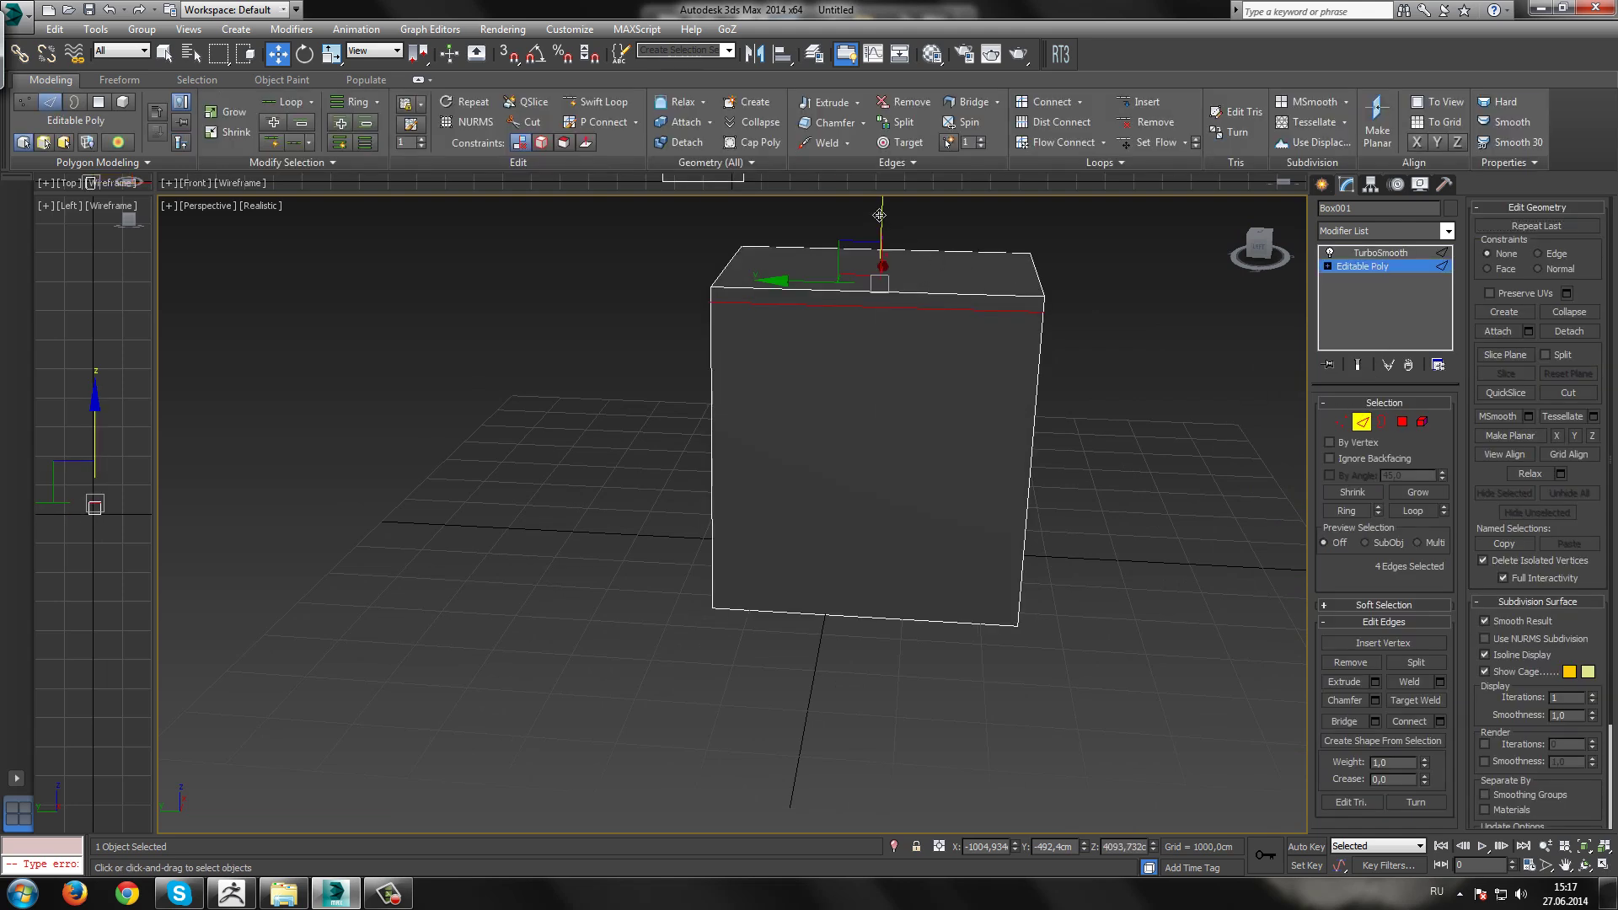
Step: Connect the top and bottom front edges with 2 segments and Pinch 17
left_click(1385, 254)
mouse_move(1176, 393)
middle_mouse_down("alt")
mouse_move(1136, 450)
mouse_move(1224, 341)
mouse_move(1275, 364)
mouse_move(1044, 397)
mouse_move(1163, 347)
mouse_move(1165, 326)
middle_mouse_up("alt")
left_click(1130, 419)
left_click(909, 524)
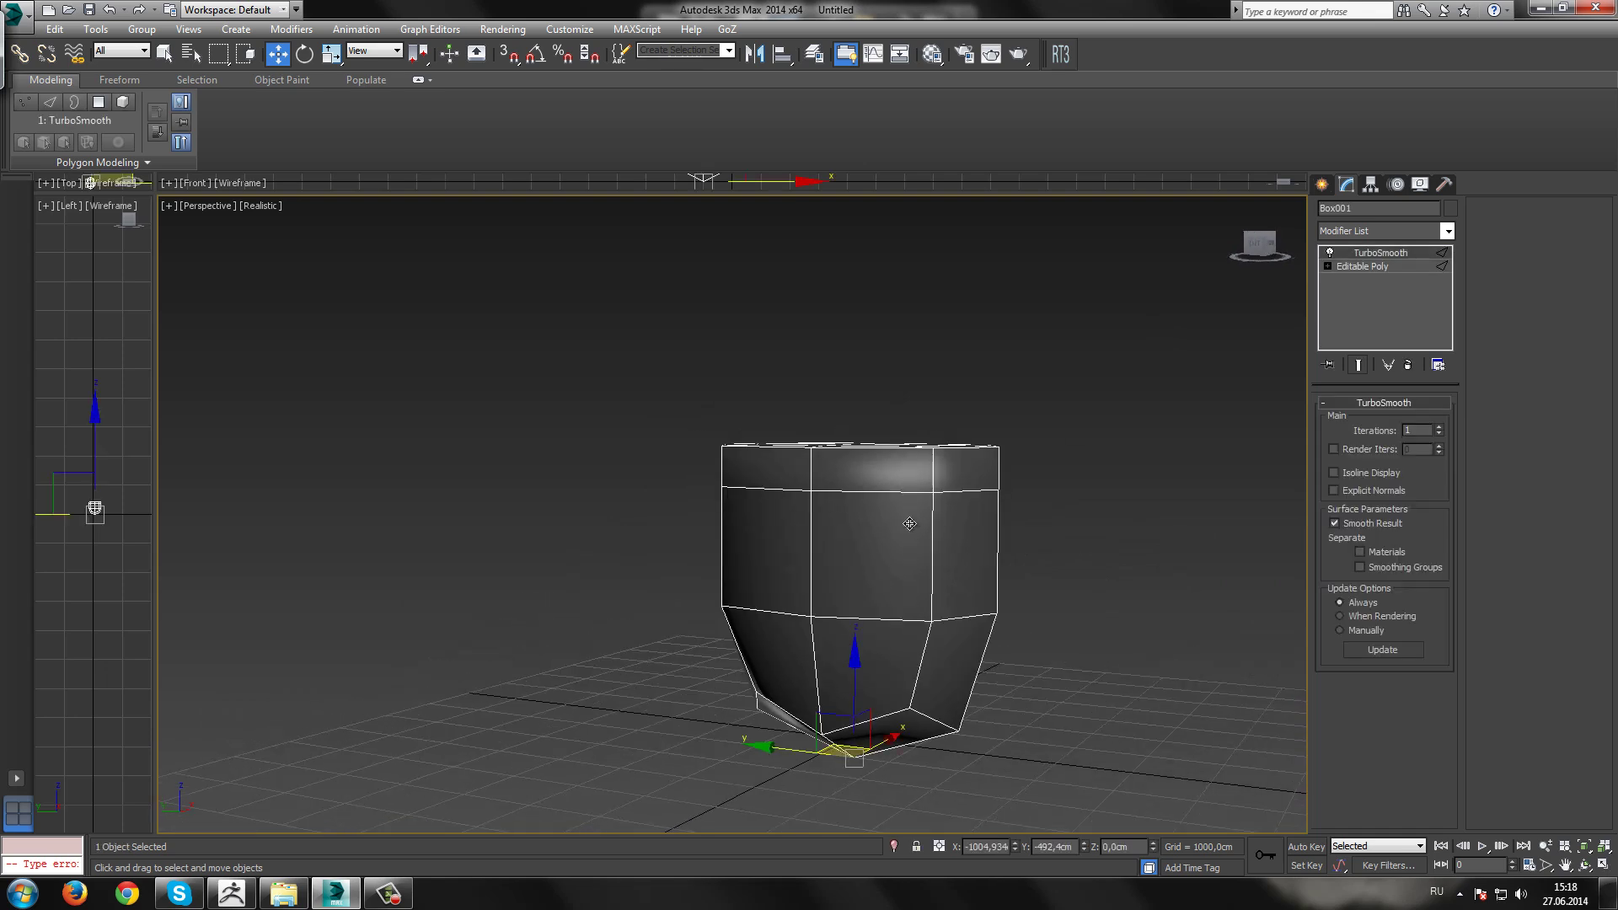
left_click(1359, 266)
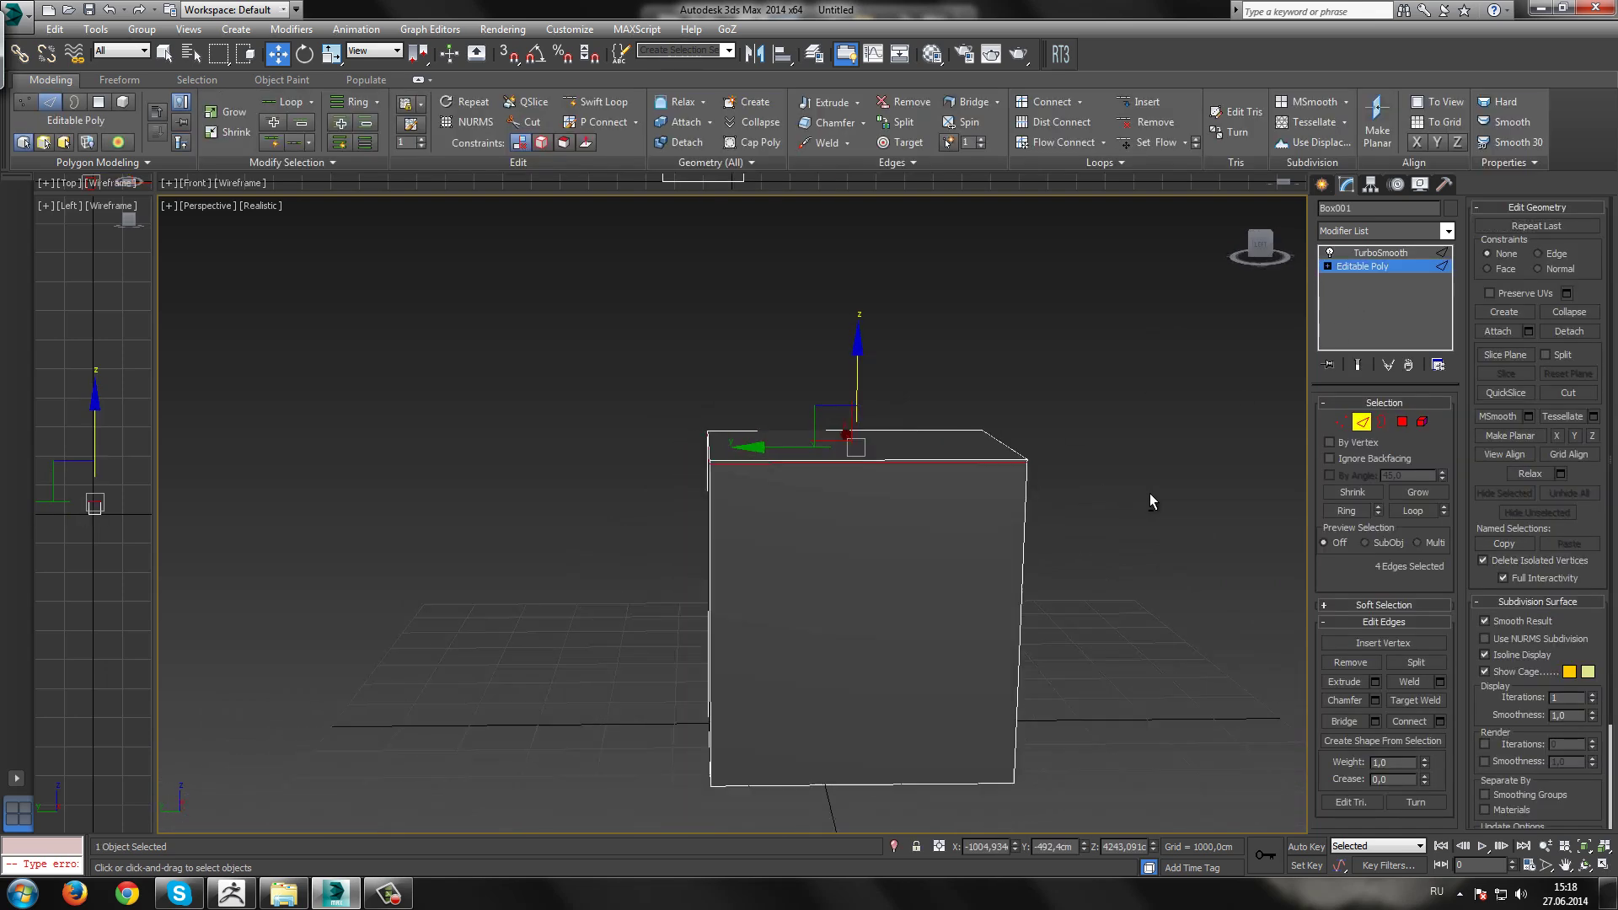
left_click(1004, 460, "ctrl")
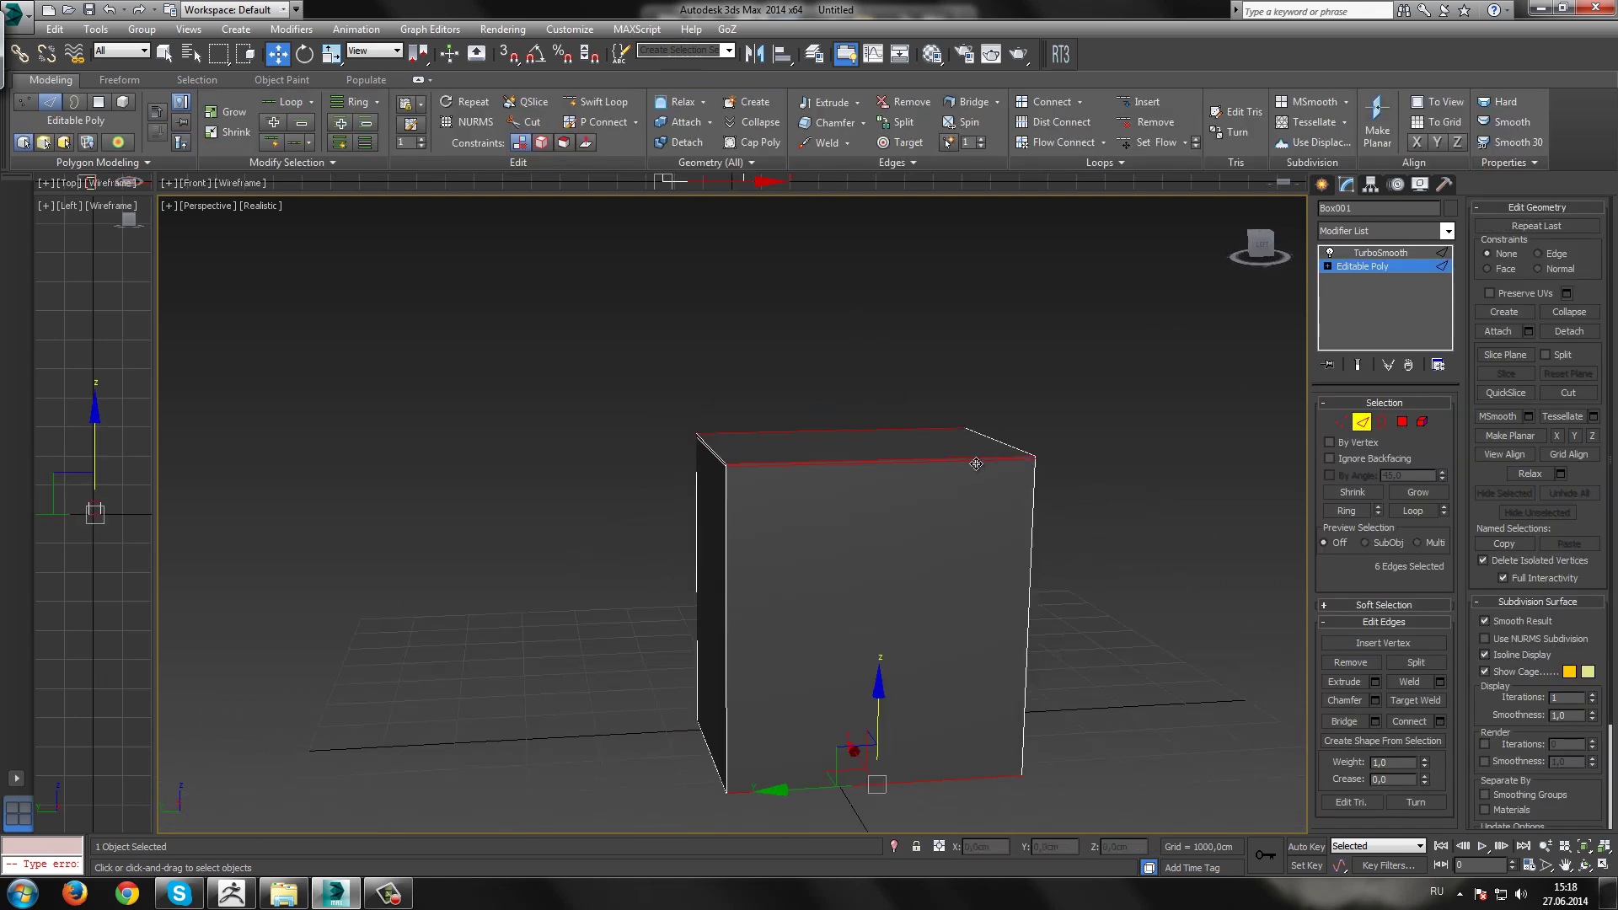
left_click(1440, 722)
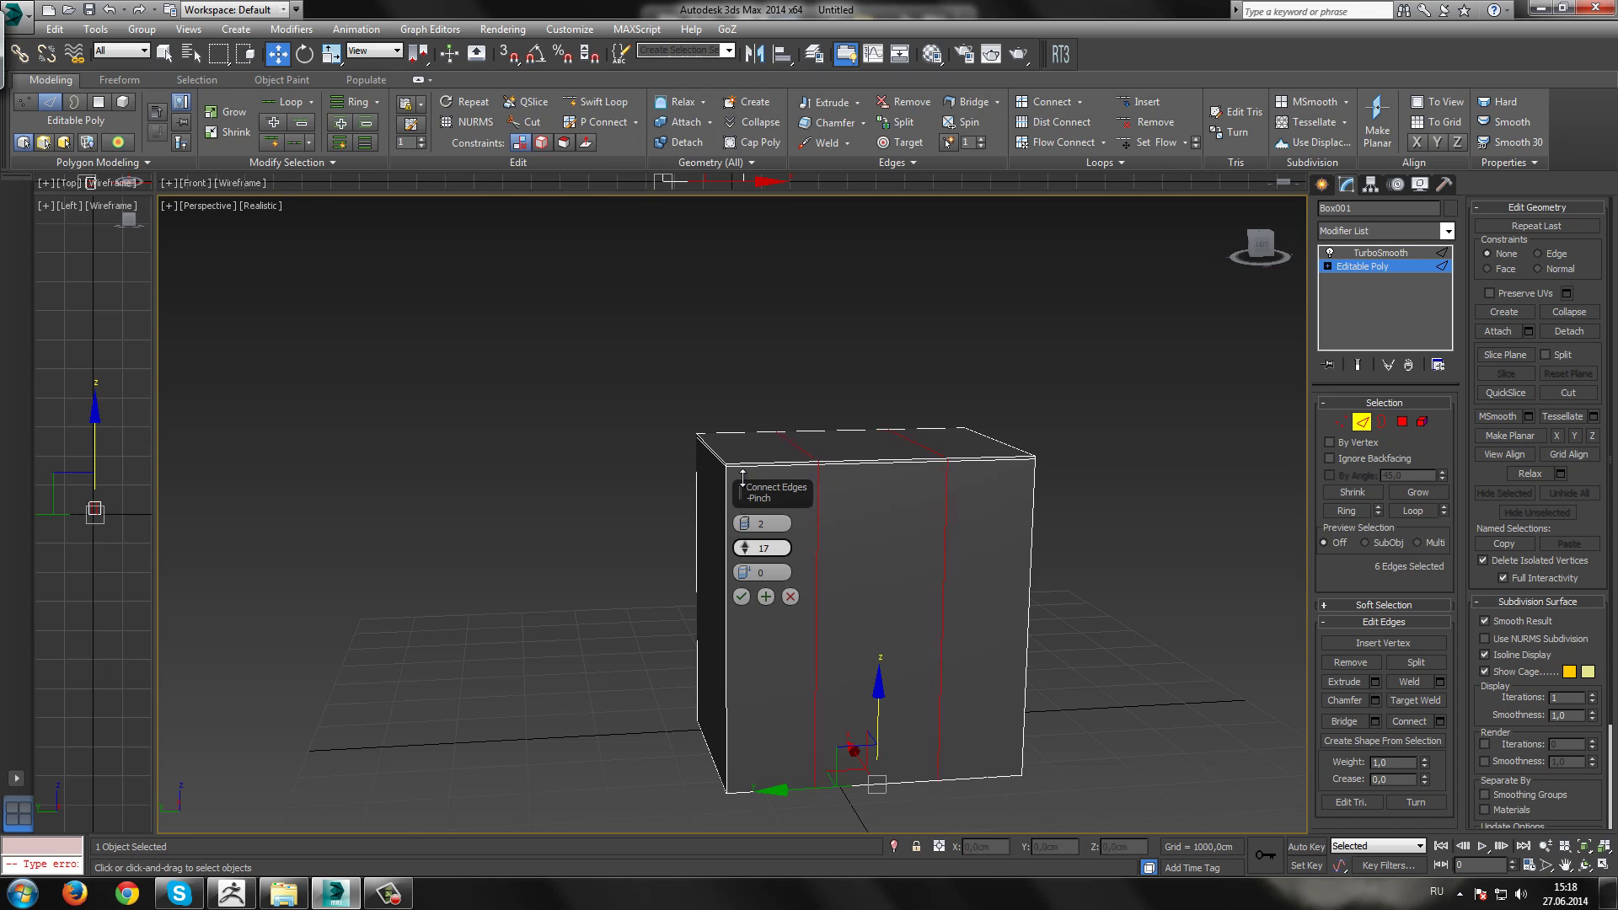
left_click(741, 595)
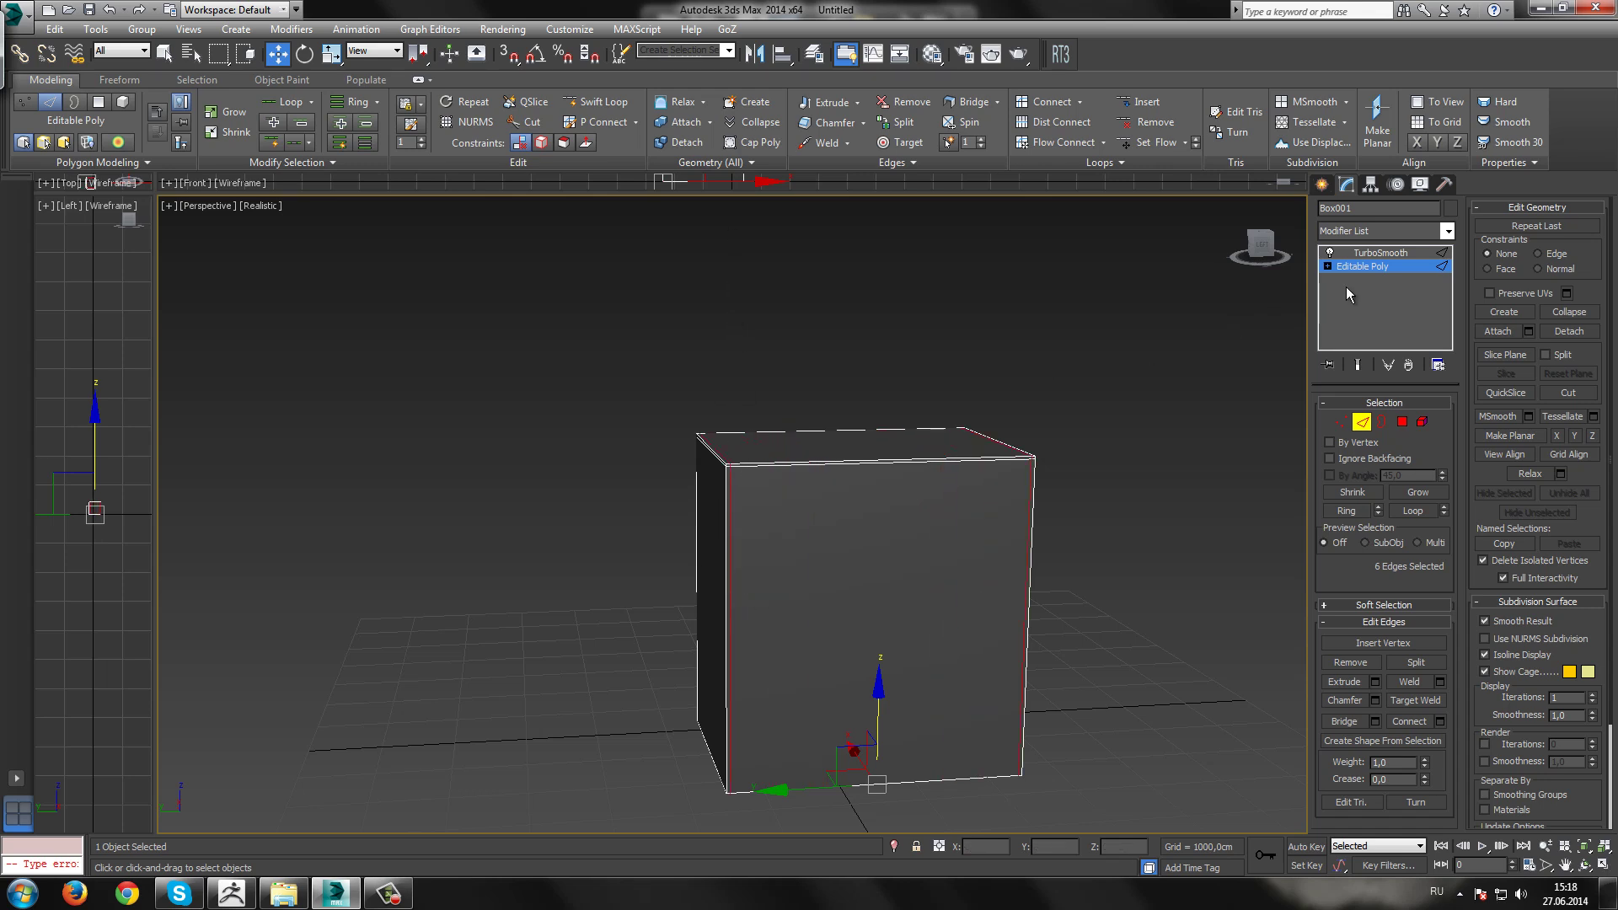
Step: Inspect the smoothed box, then close 3ds Max with Don't Save
left_click(1382, 254)
left_click(1158, 426)
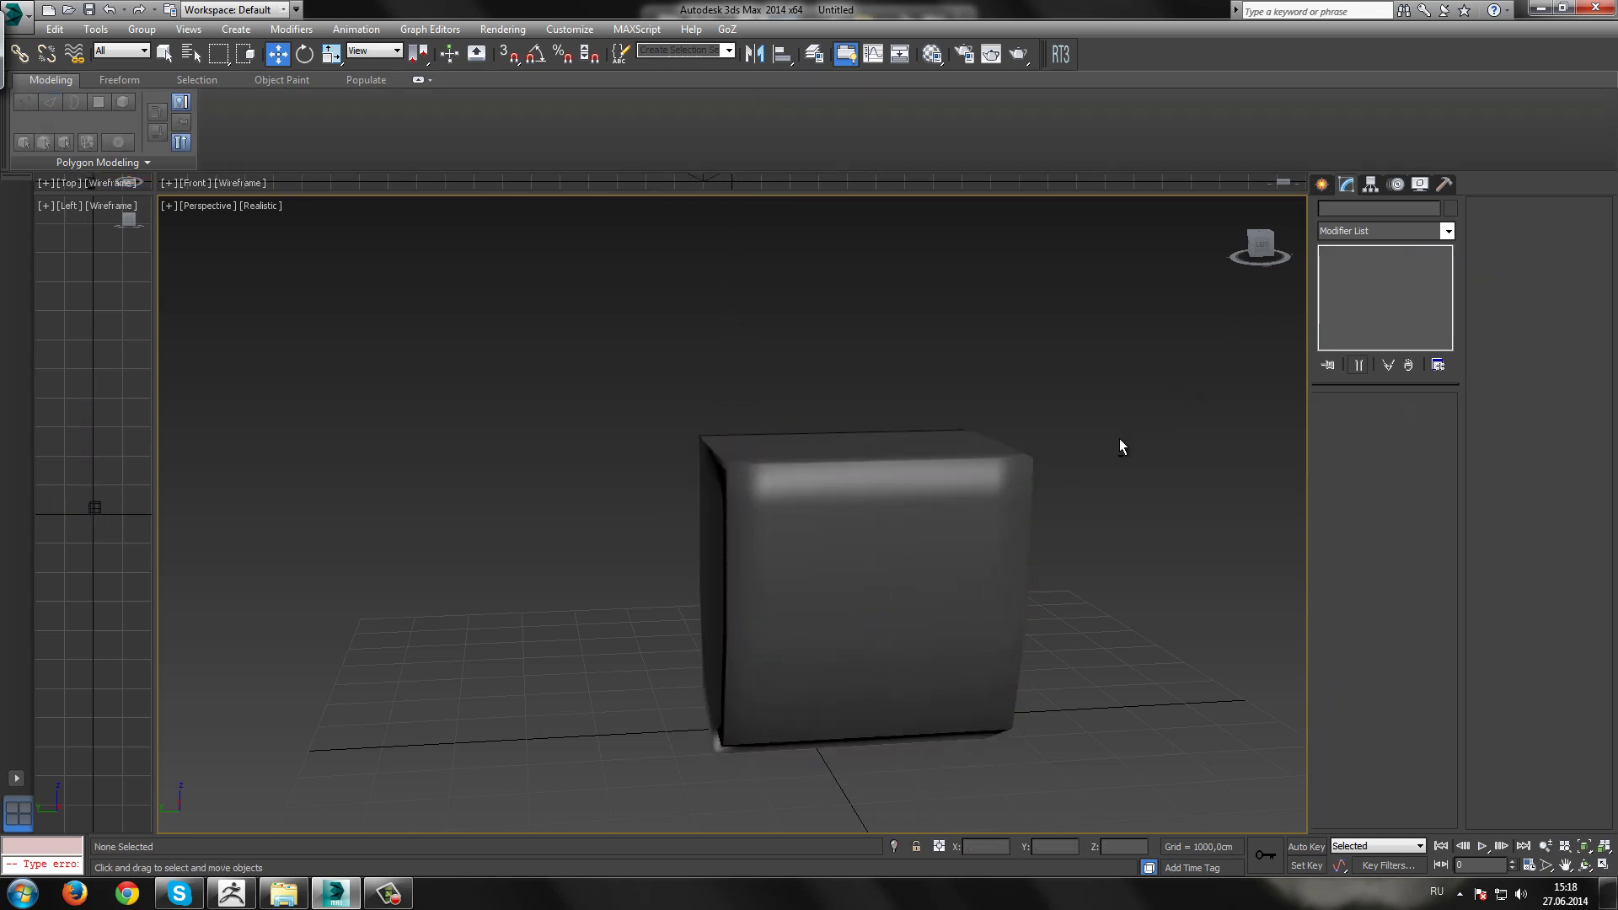
mouse_move(1119, 439)
middle_mouse_down("alt")
mouse_move(948, 429)
mouse_move(983, 385)
mouse_move(1081, 356)
mouse_move(1183, 501)
mouse_move(1001, 473)
mouse_move(939, 440)
mouse_move(1045, 429)
mouse_move(1096, 453)
middle_mouse_up("alt")
mouse_move(903, 461)
middle_mouse_down("alt")
mouse_move(997, 462)
mouse_move(820, 455)
mouse_move(883, 455)
mouse_move(910, 482)
middle_mouse_up("alt")
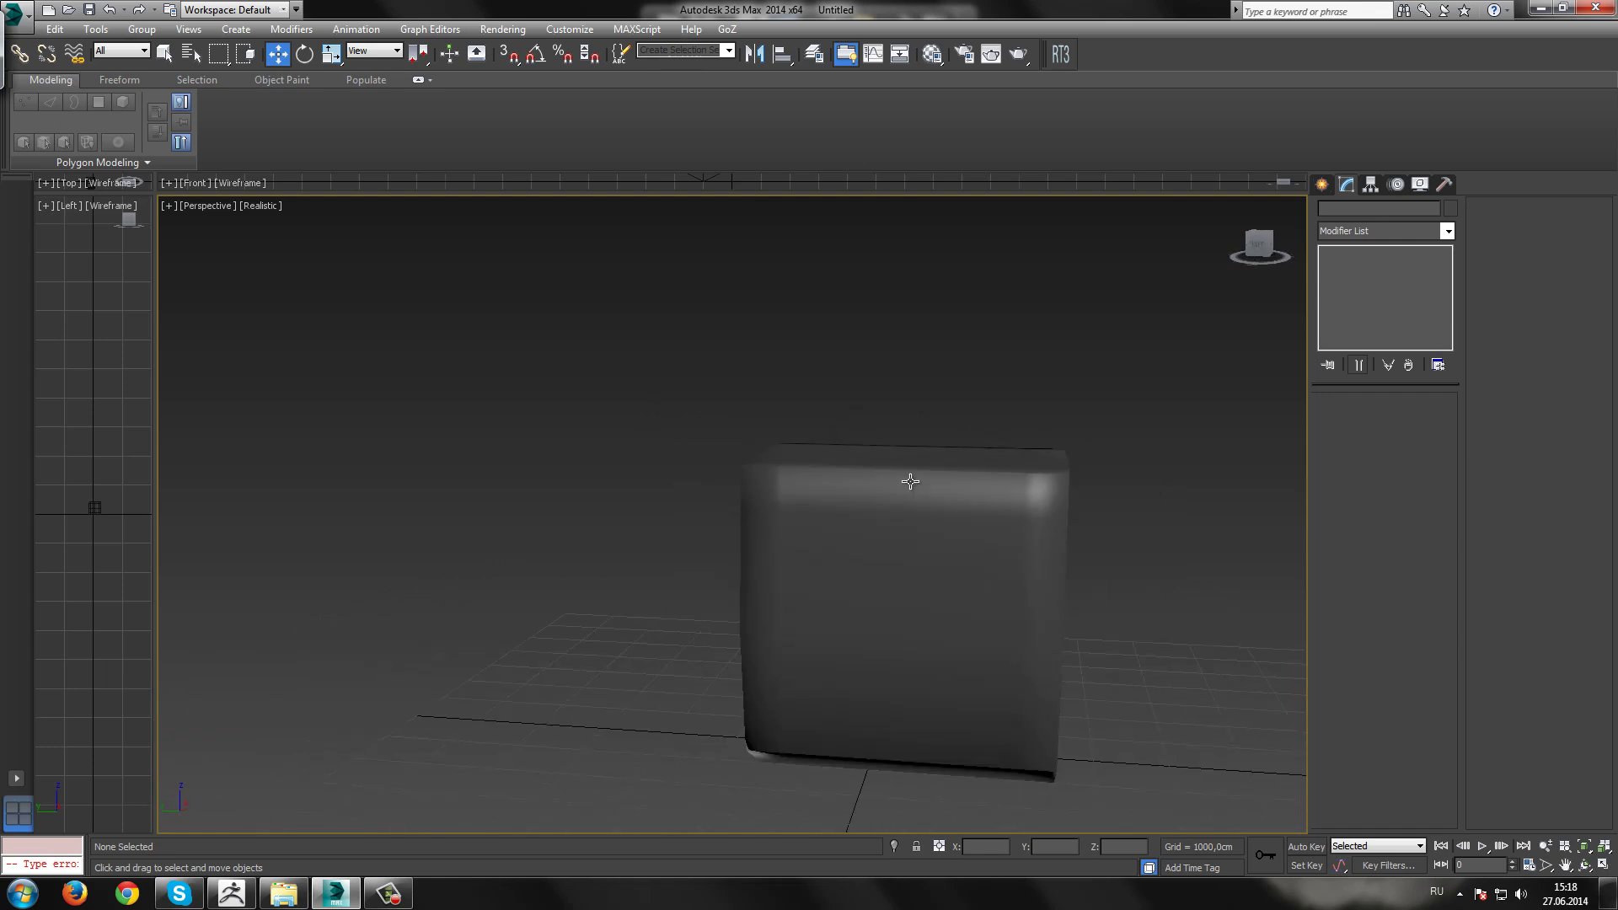
left_click(1589, 9)
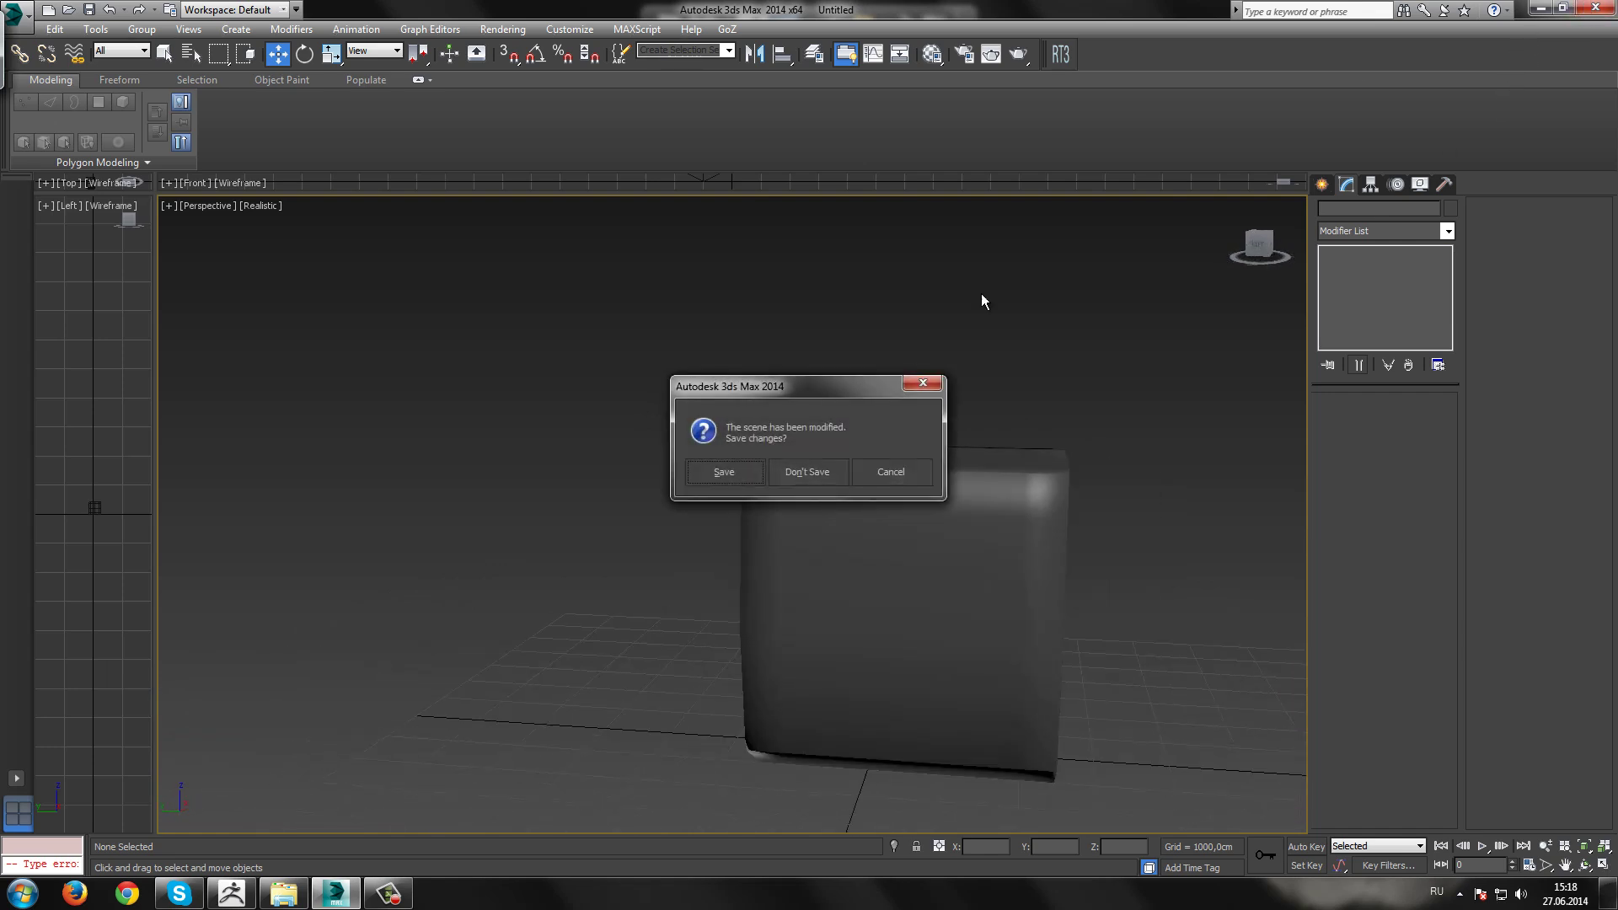
left_click(812, 470)
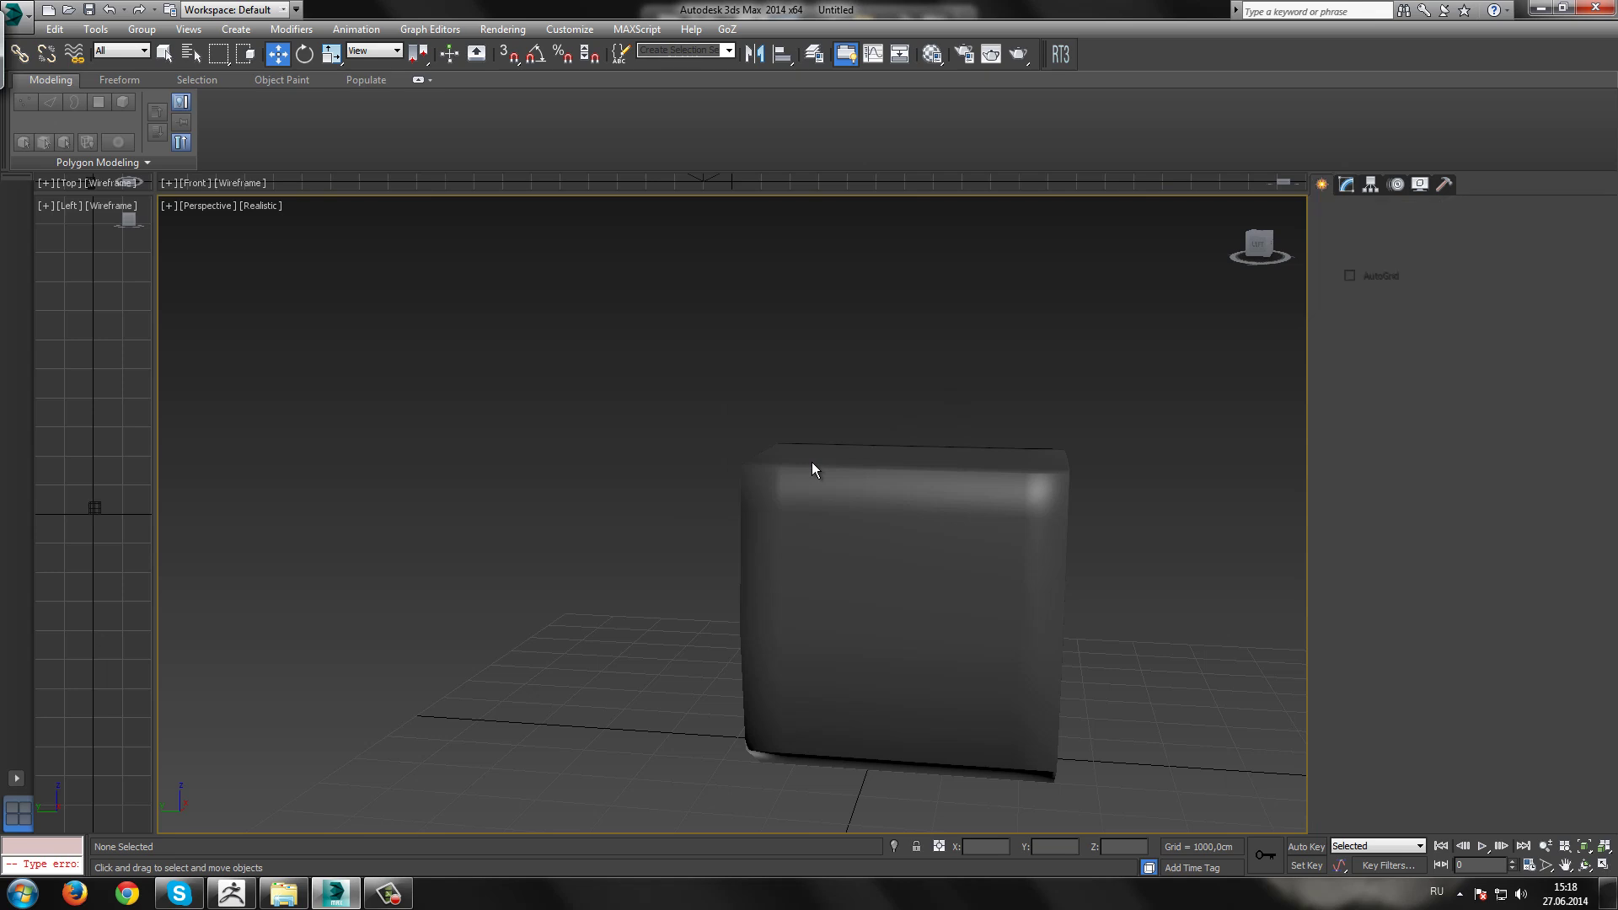
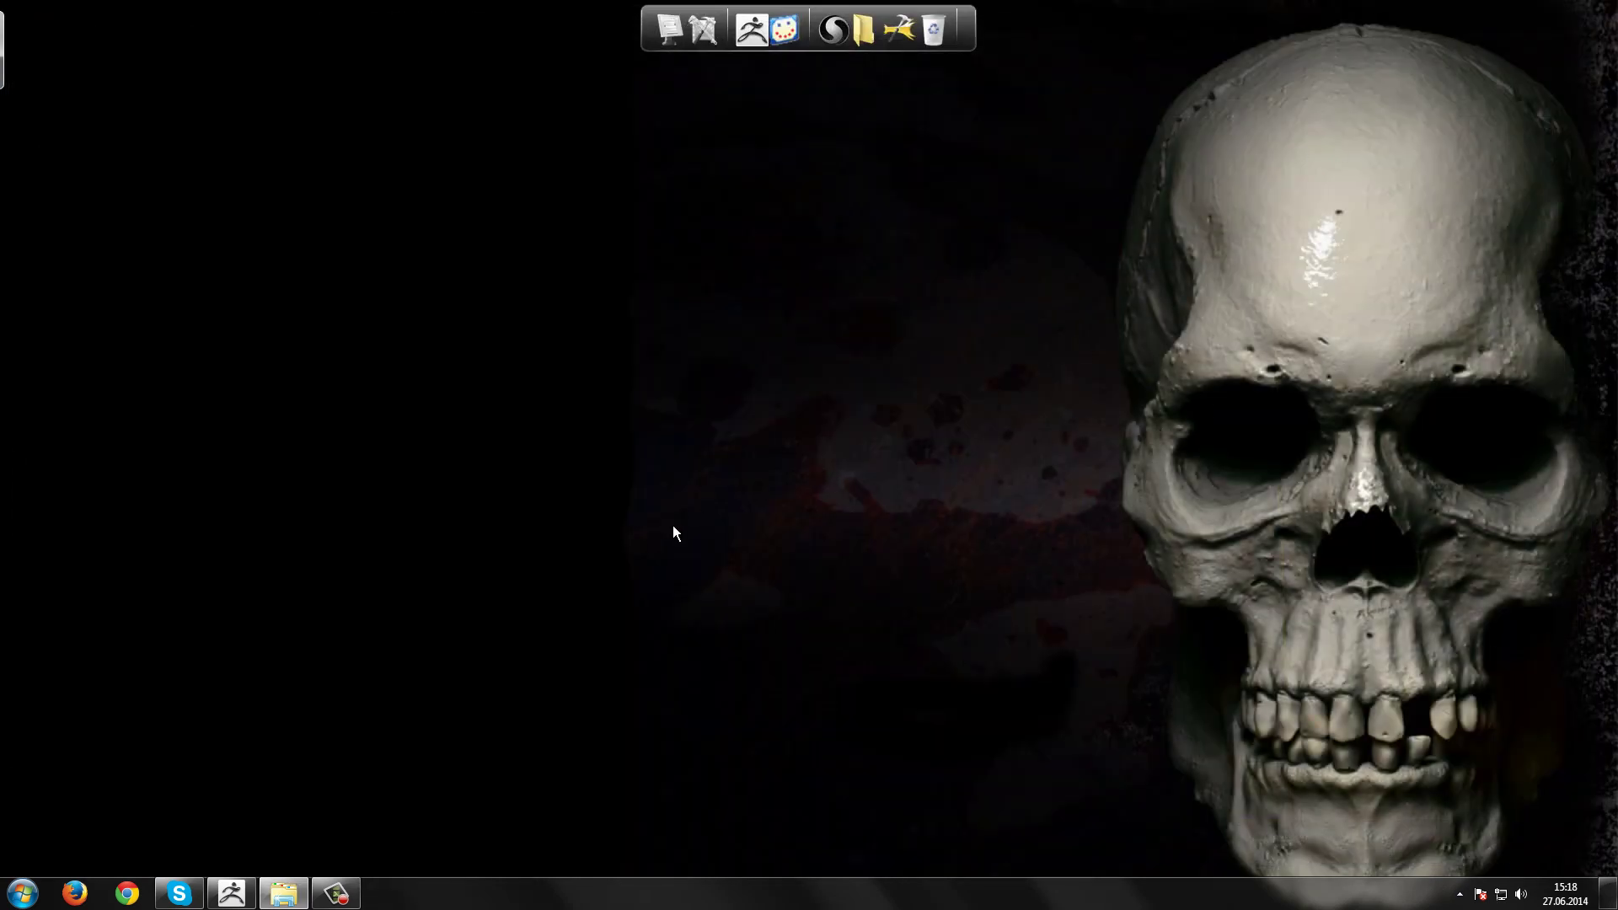
Step: Return to ZBrush and orbit the ribbed cylinder upright to inspect it
left_click(242, 889)
mouse_move(599, 516)
left_mouse_down()
mouse_move(634, 457)
mouse_move(673, 460)
mouse_move(849, 350)
left_mouse_up()
left_click_drag(697, 458, 1240, 328)
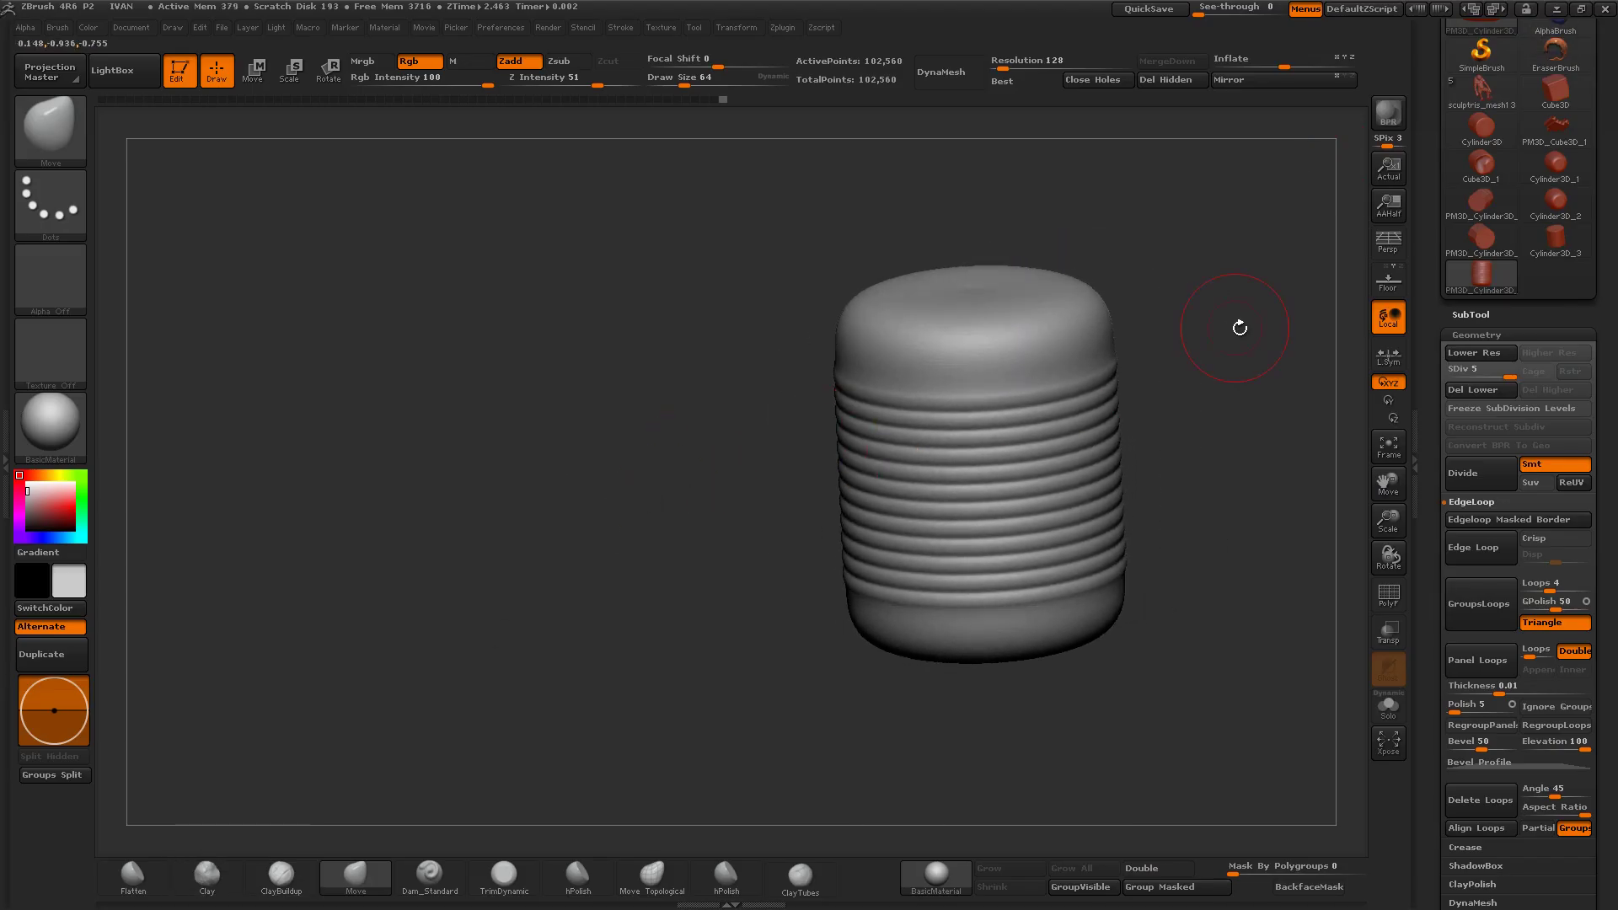
scroll(1508, 203, "up", 5)
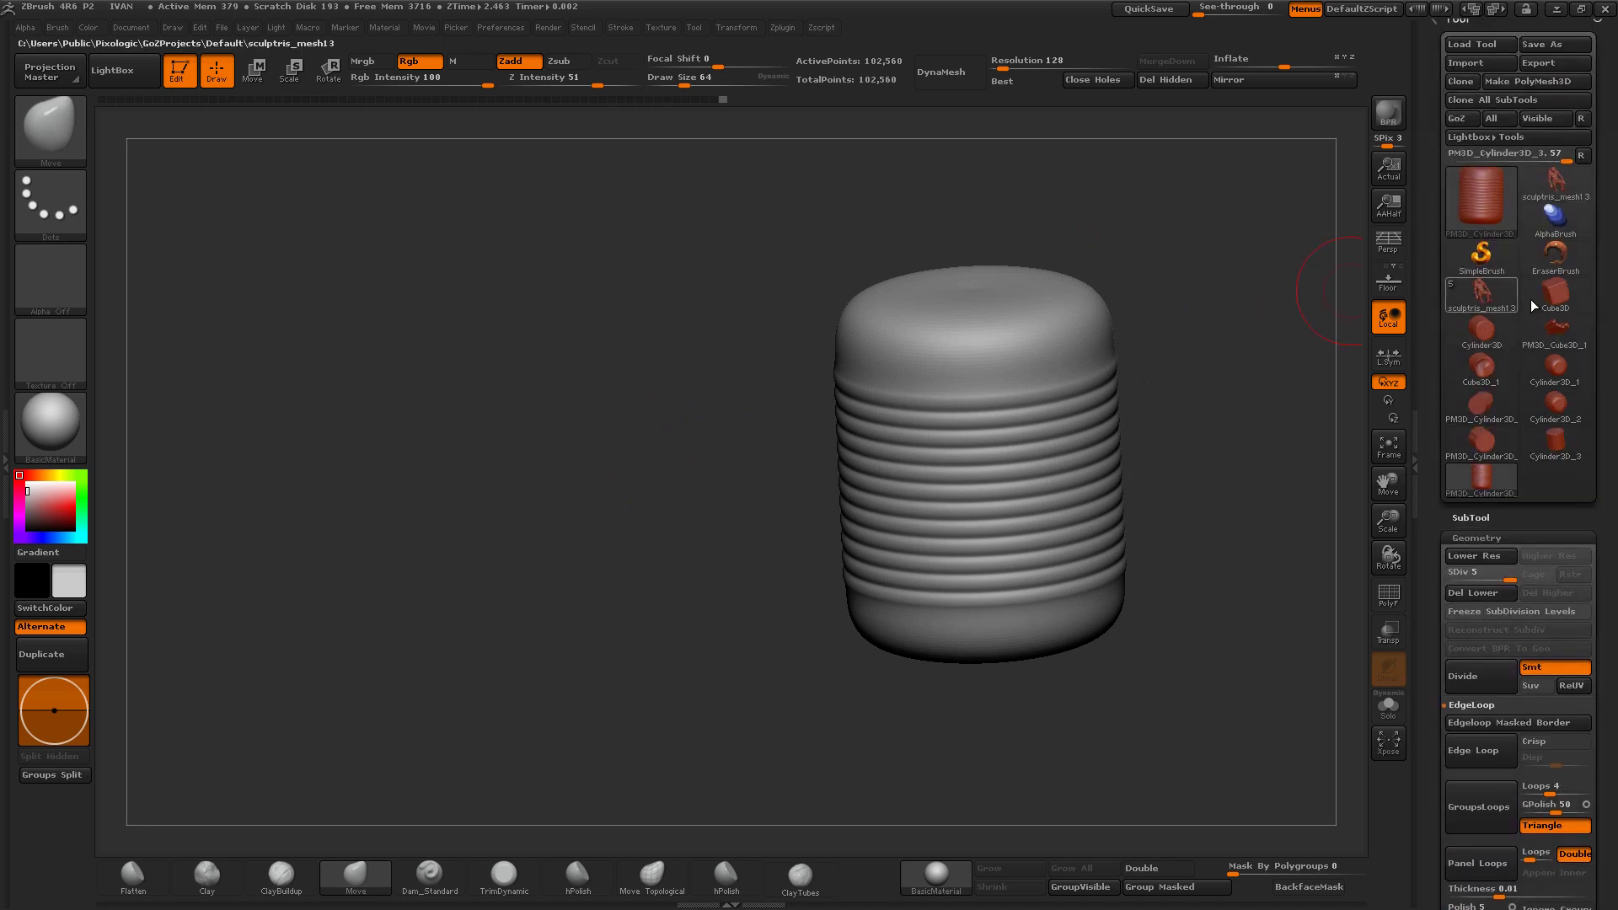
Step: Create a Cube3D, frame it, and convert it to an editable PolyMesh3D
left_click(1551, 296)
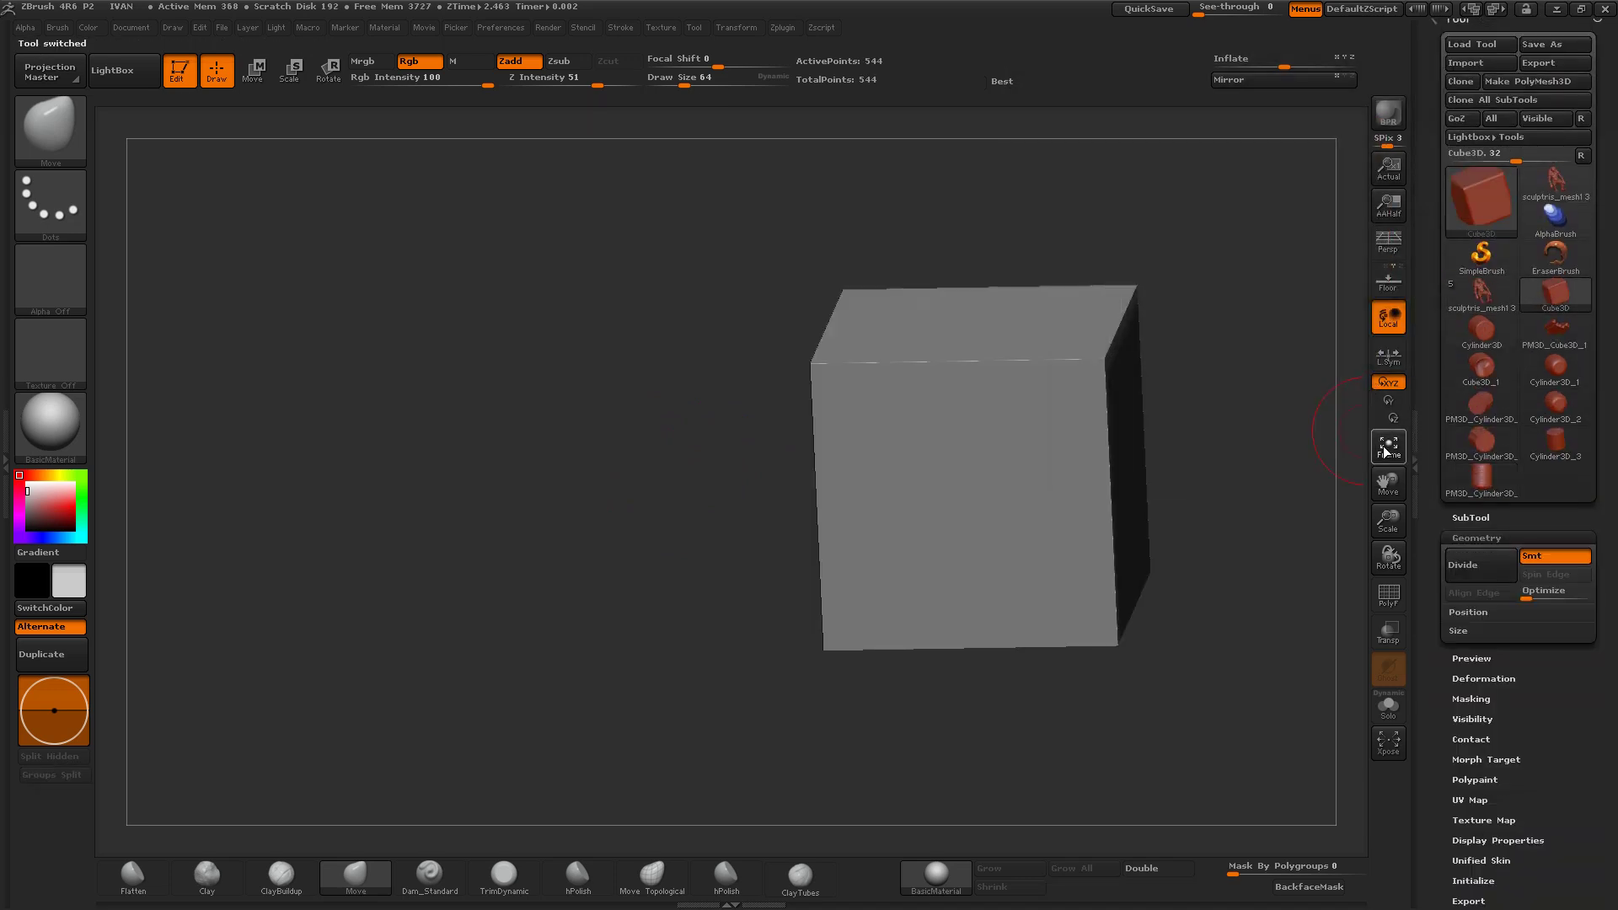
left_click(1388, 447)
mouse_move(1241, 413)
left_mouse_down()
mouse_move(1327, 490)
mouse_move(1380, 488)
left_mouse_up()
left_click_drag(1229, 469, 1340, 278)
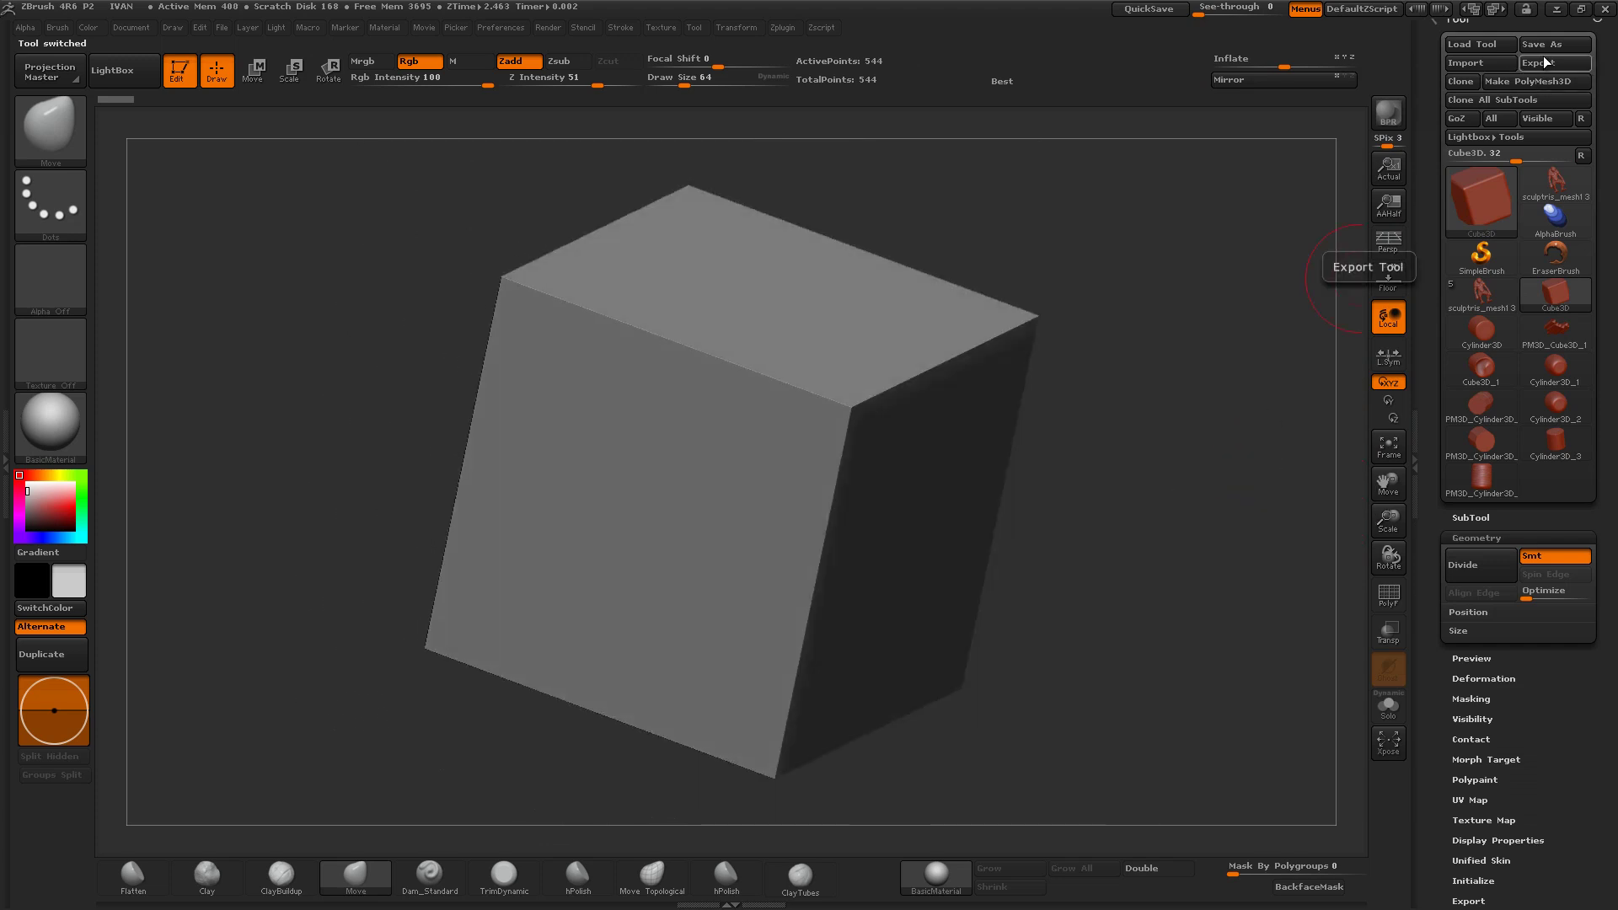
left_click(1537, 81)
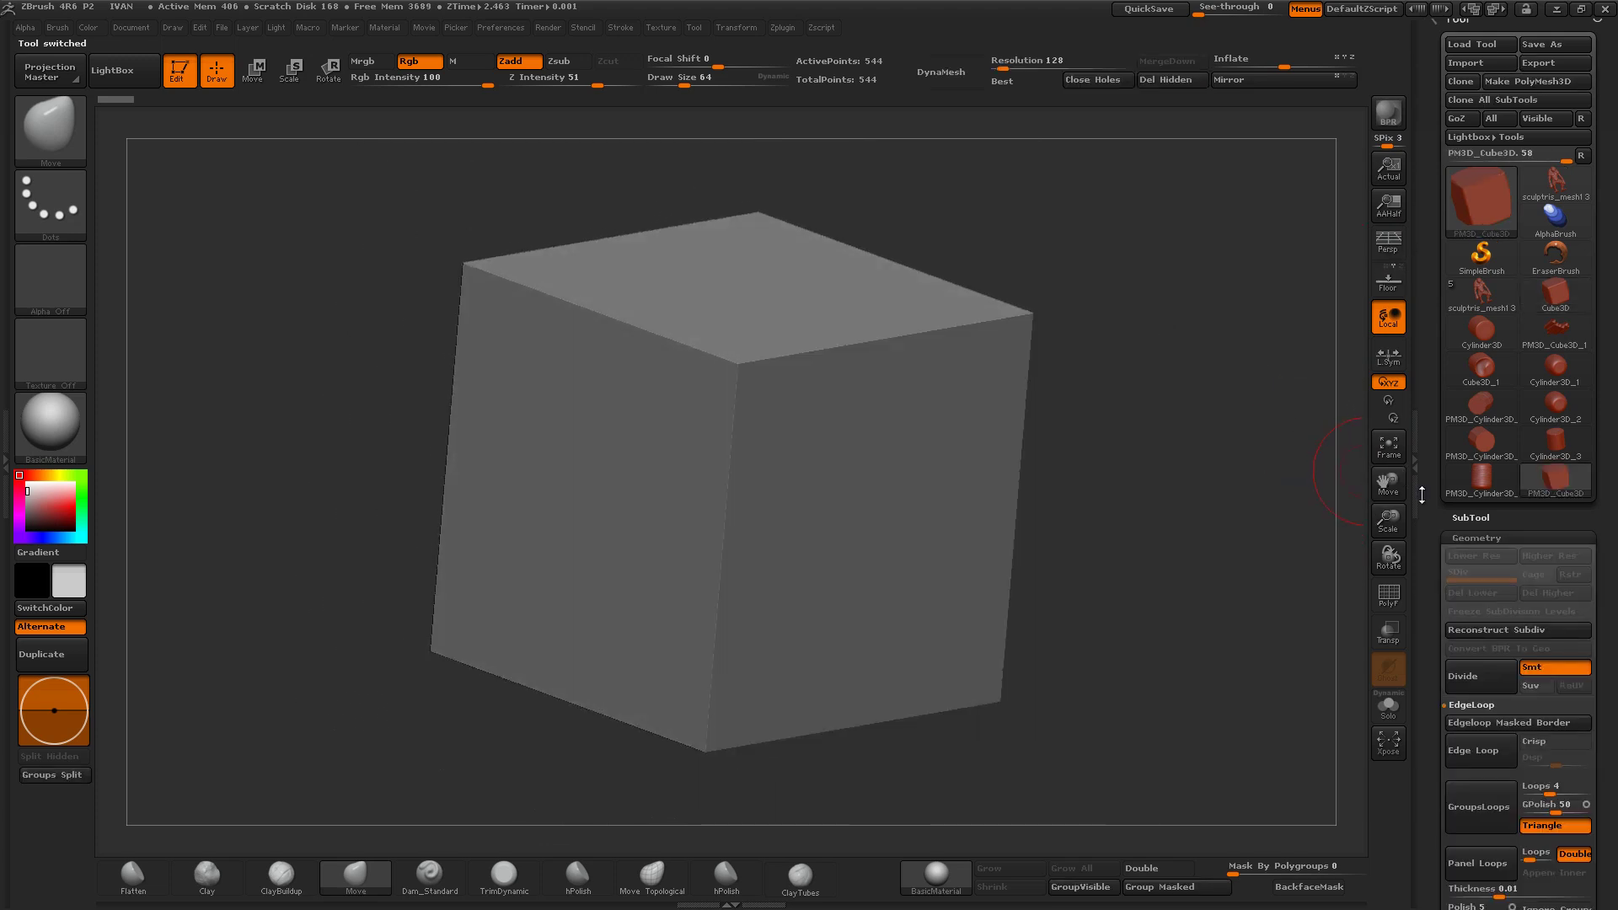
scroll(1483, 396, "down", 5)
scroll(1483, 397, "down", 4)
scroll(1483, 396, "down", 1)
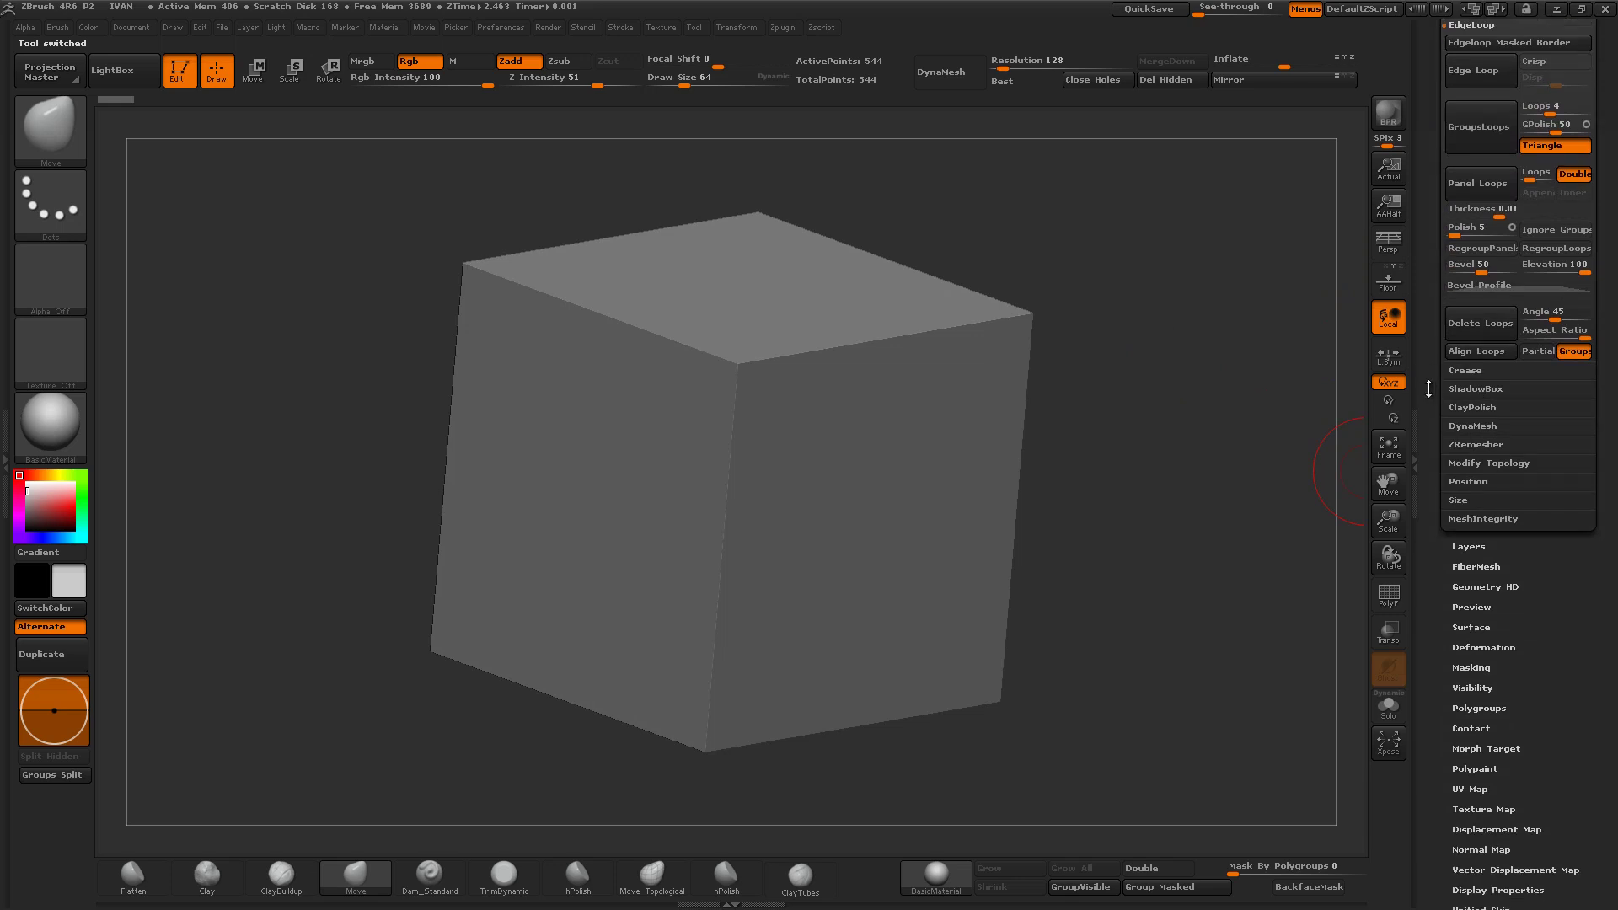
scroll(1428, 388, "up", 1)
scroll(1416, 391, "up", 1)
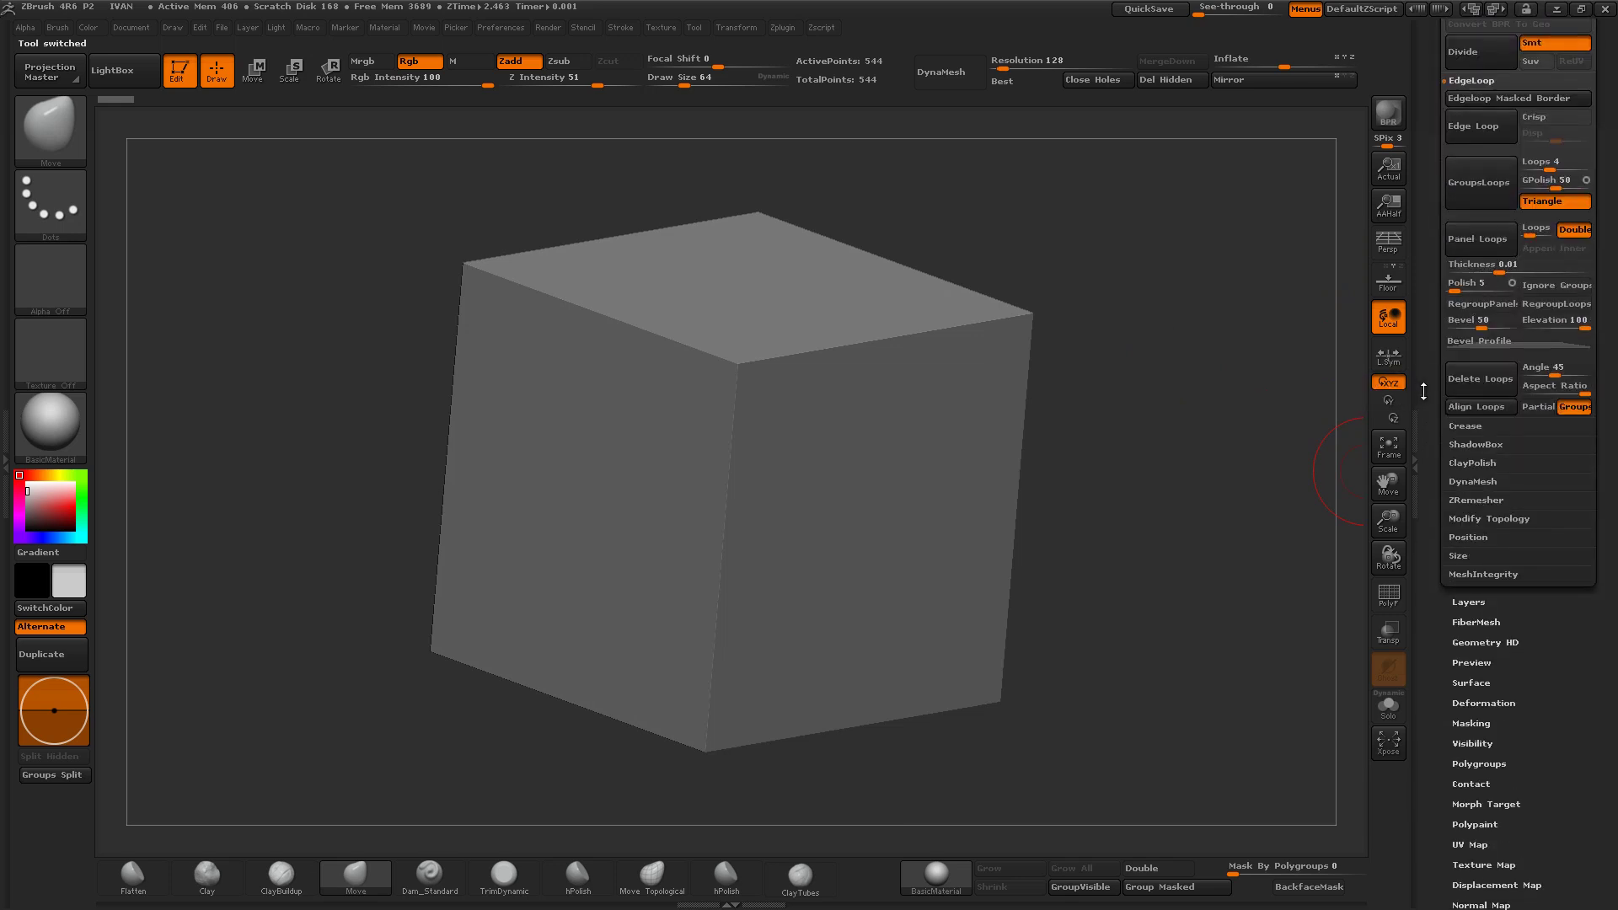
Step: Turn on PolyF and isolate the cube's front face as an 8×8 quad grid
left_click(1465, 426)
mouse_move(1242, 372)
left_mouse_down()
mouse_move(1195, 410)
mouse_move(1269, 350)
left_mouse_up()
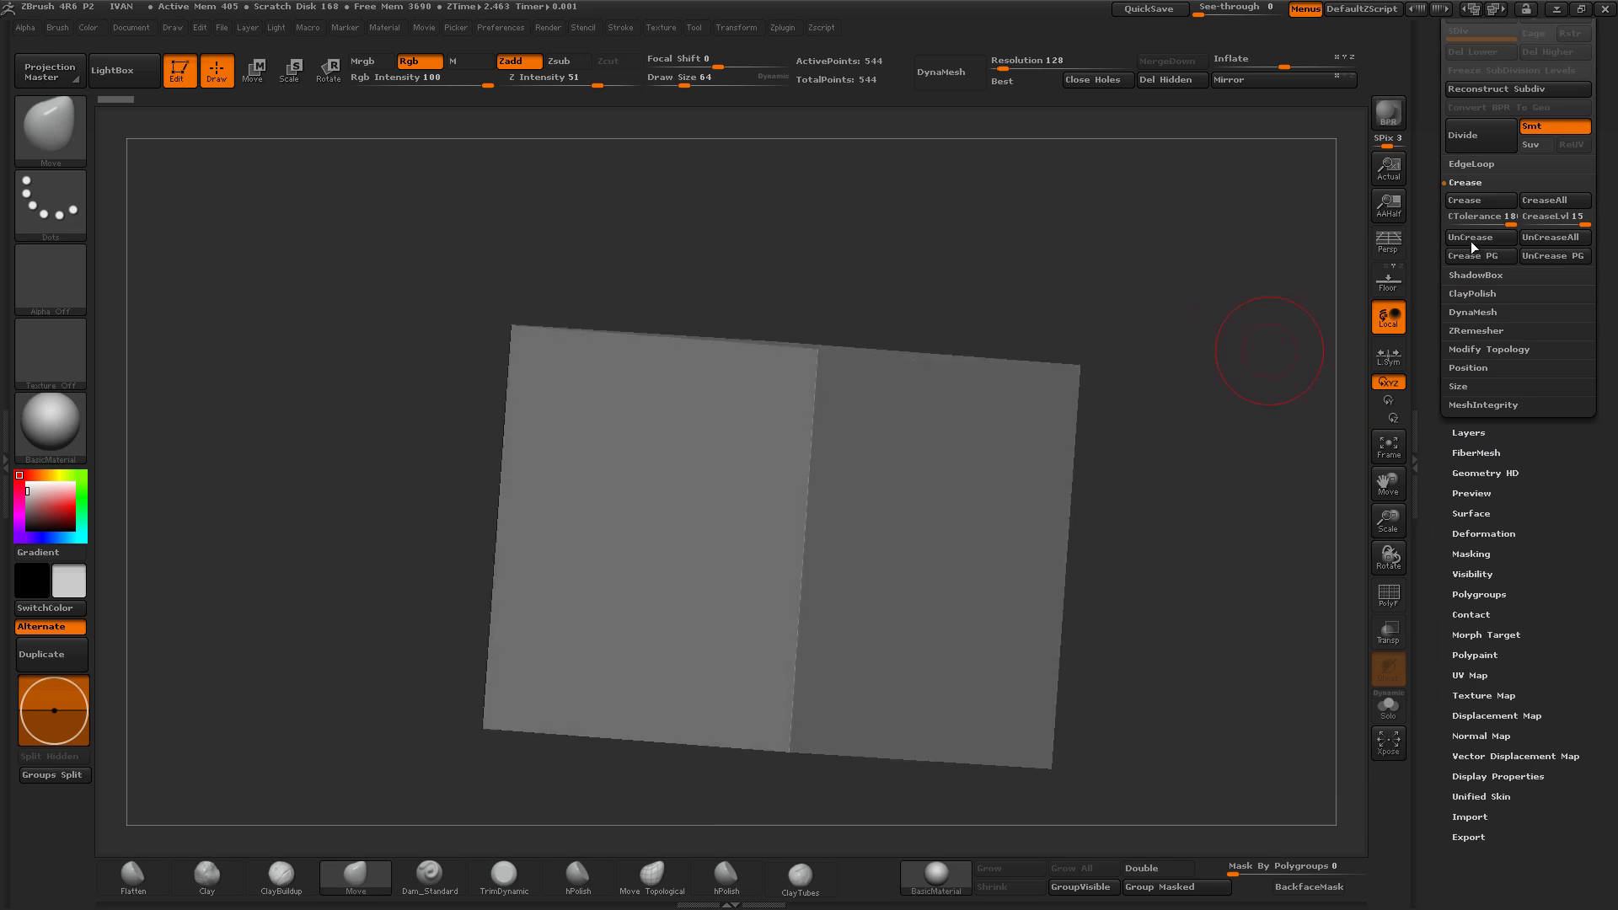
left_click(1490, 202)
mouse_move(1180, 318)
left_mouse_down()
mouse_move(1210, 333)
mouse_move(1170, 386)
mouse_move(1210, 350)
mouse_move(1170, 323)
left_mouse_up()
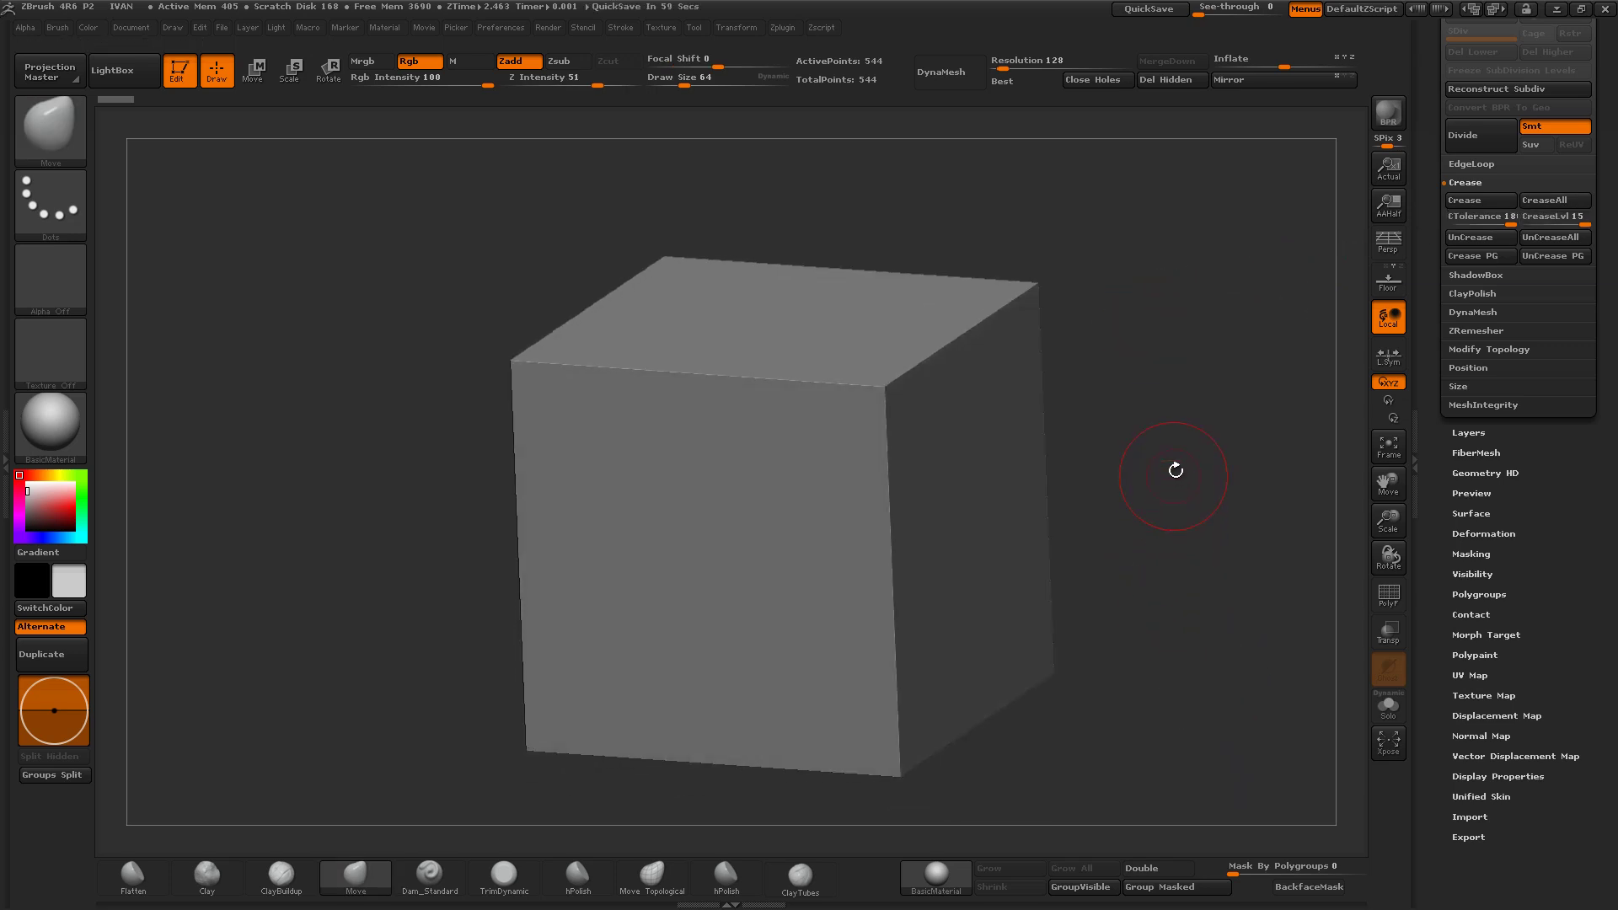
mouse_move(1176, 470)
left_mouse_down()
mouse_move(1196, 463)
mouse_move(1175, 476)
left_mouse_up()
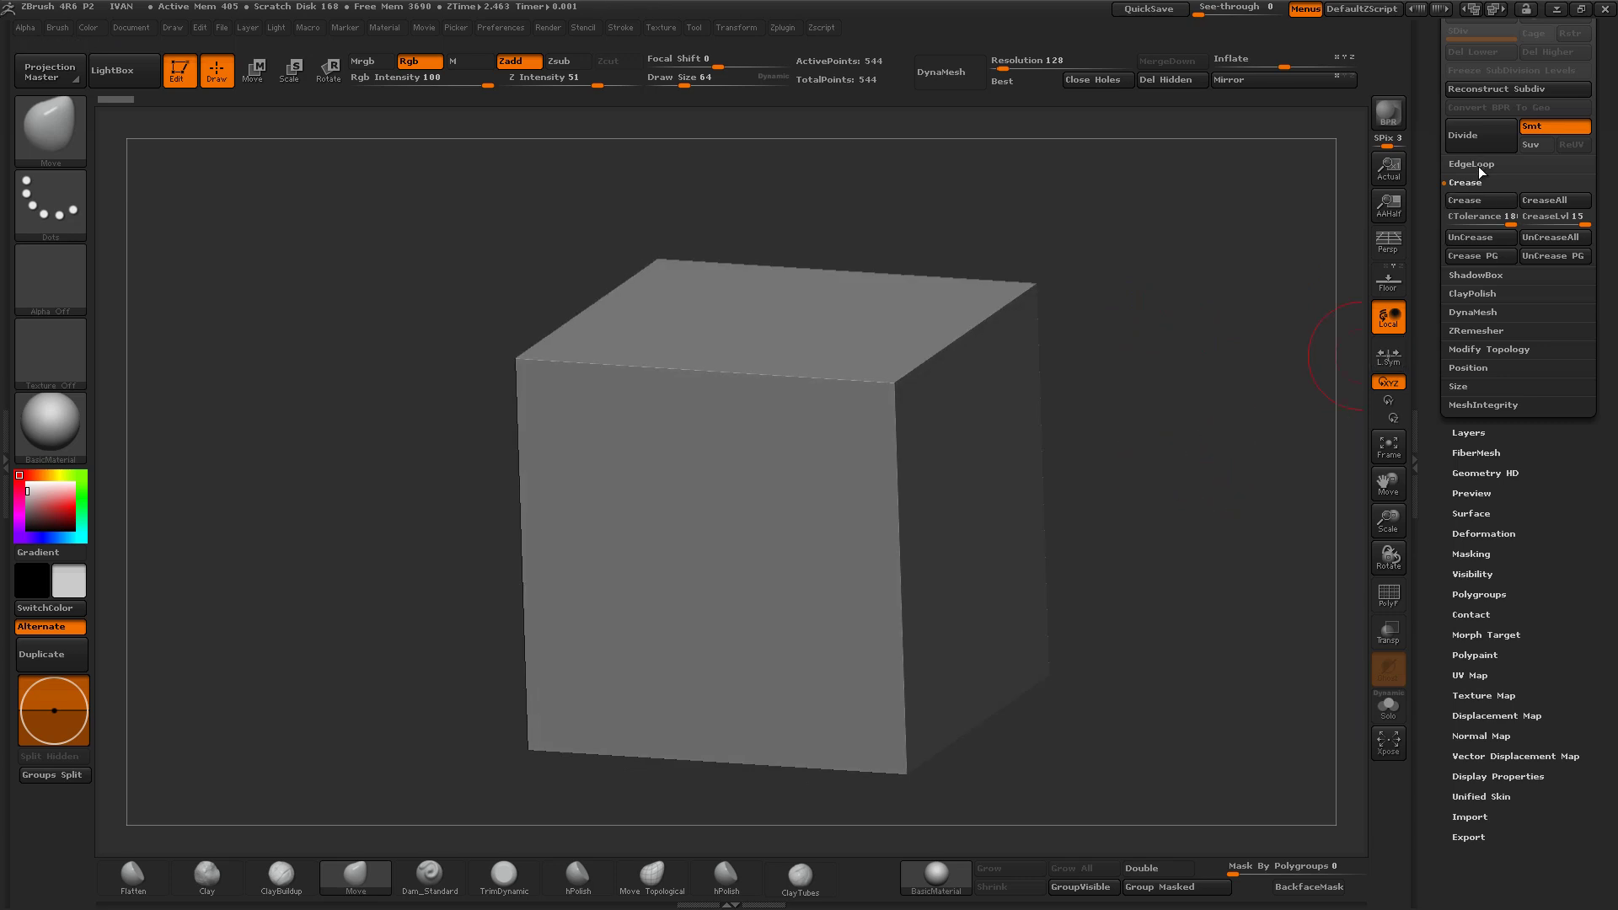
left_click_drag(1269, 413, 1279, 448)
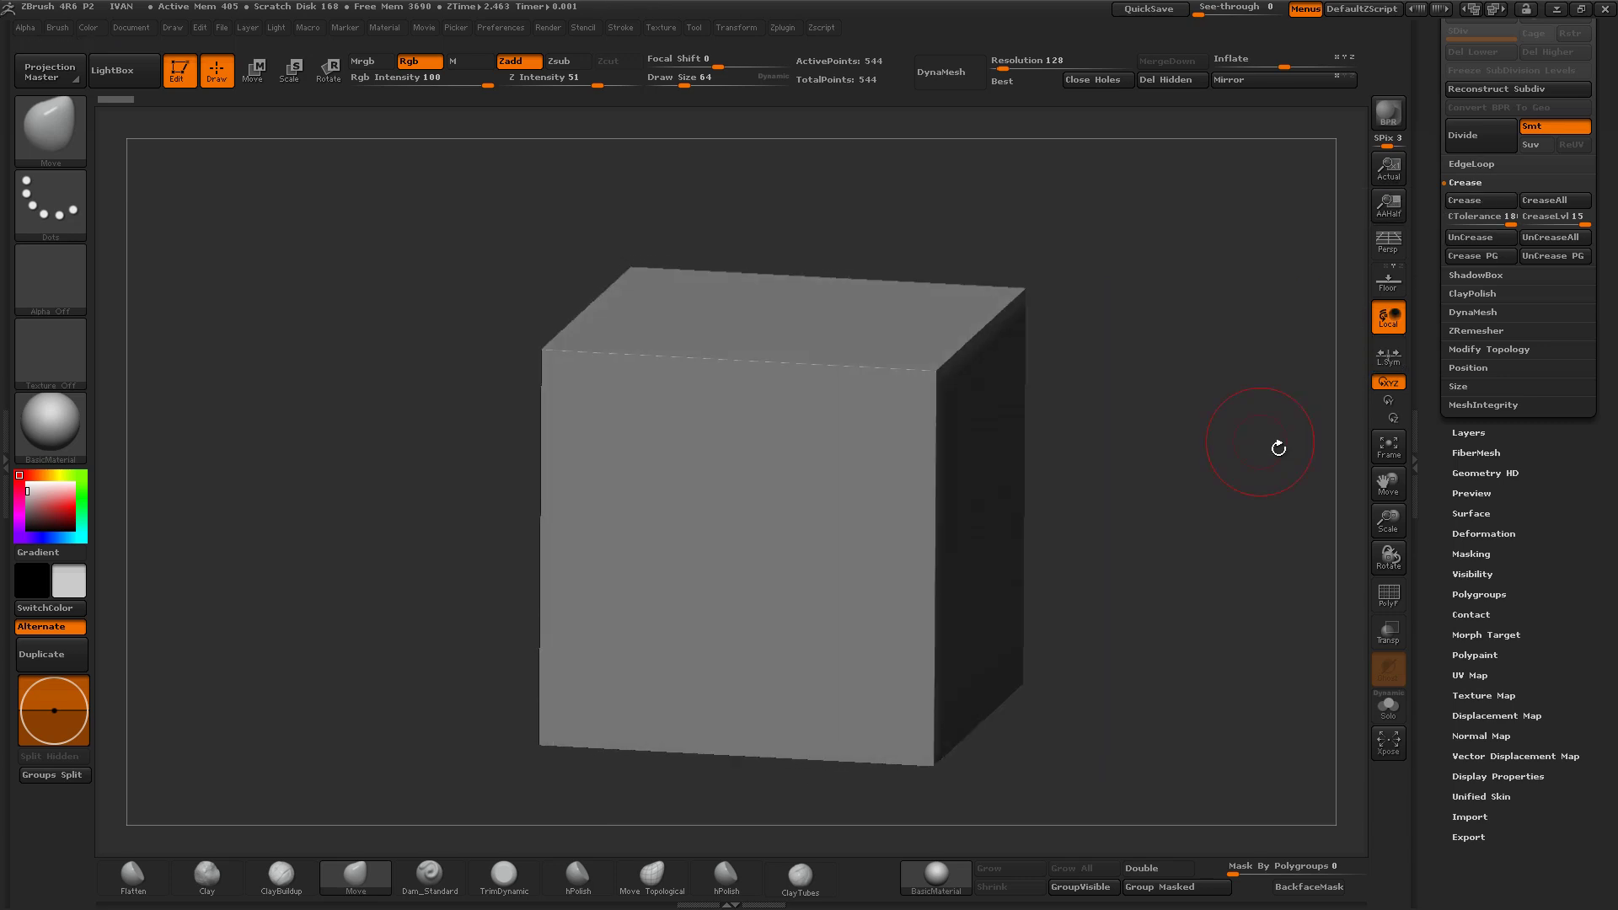
left_click(1389, 595)
mouse_move(1249, 564)
left_mouse_down()
mouse_move(1208, 544)
mouse_move(1228, 537)
left_mouse_up()
mouse_move(566, 313)
left_mouse_down("ctrl+shift")
mouse_move(906, 664)
mouse_move(983, 535)
mouse_move(1087, 487)
mouse_move(977, 370)
left_mouse_up("ctrl+shift")
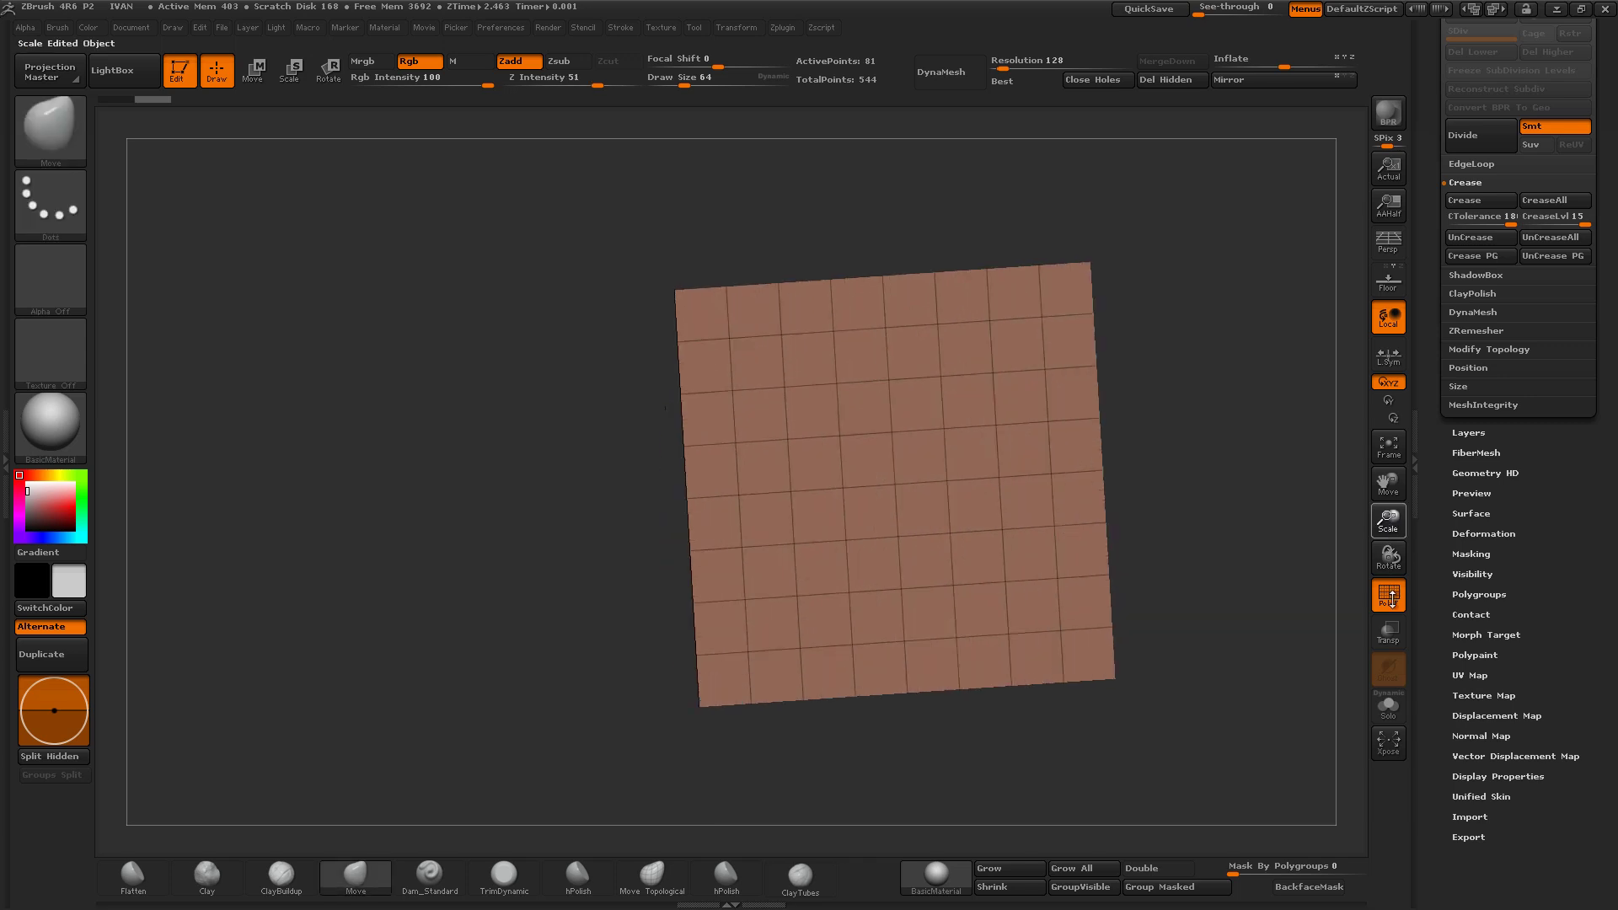
Step: Crease the front face's border edges, inspect them closely, and turn PolyF off
mouse_move(861, 671)
left_mouse_down()
mouse_move(956, 525)
mouse_move(1340, 308)
left_mouse_up()
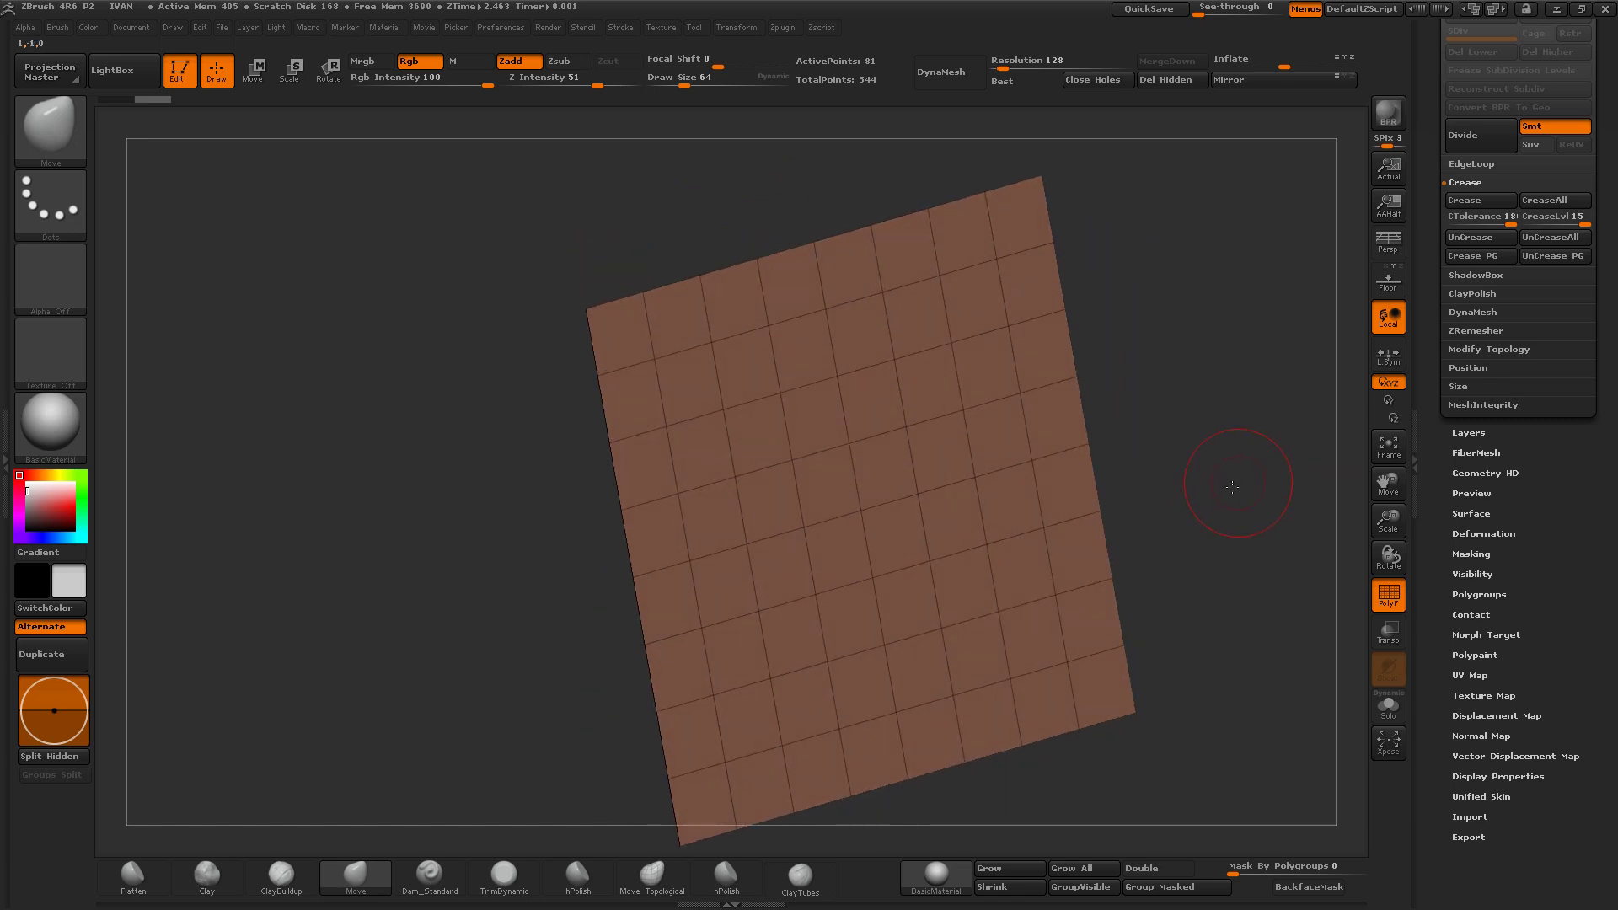
left_click(1473, 203)
mouse_move(1400, 504)
left_mouse_down()
mouse_move(1399, 466)
mouse_move(1338, 632)
mouse_move(1338, 723)
left_mouse_up()
mouse_move(1222, 441)
left_mouse_down()
mouse_move(1203, 450)
mouse_move(1264, 506)
left_mouse_up()
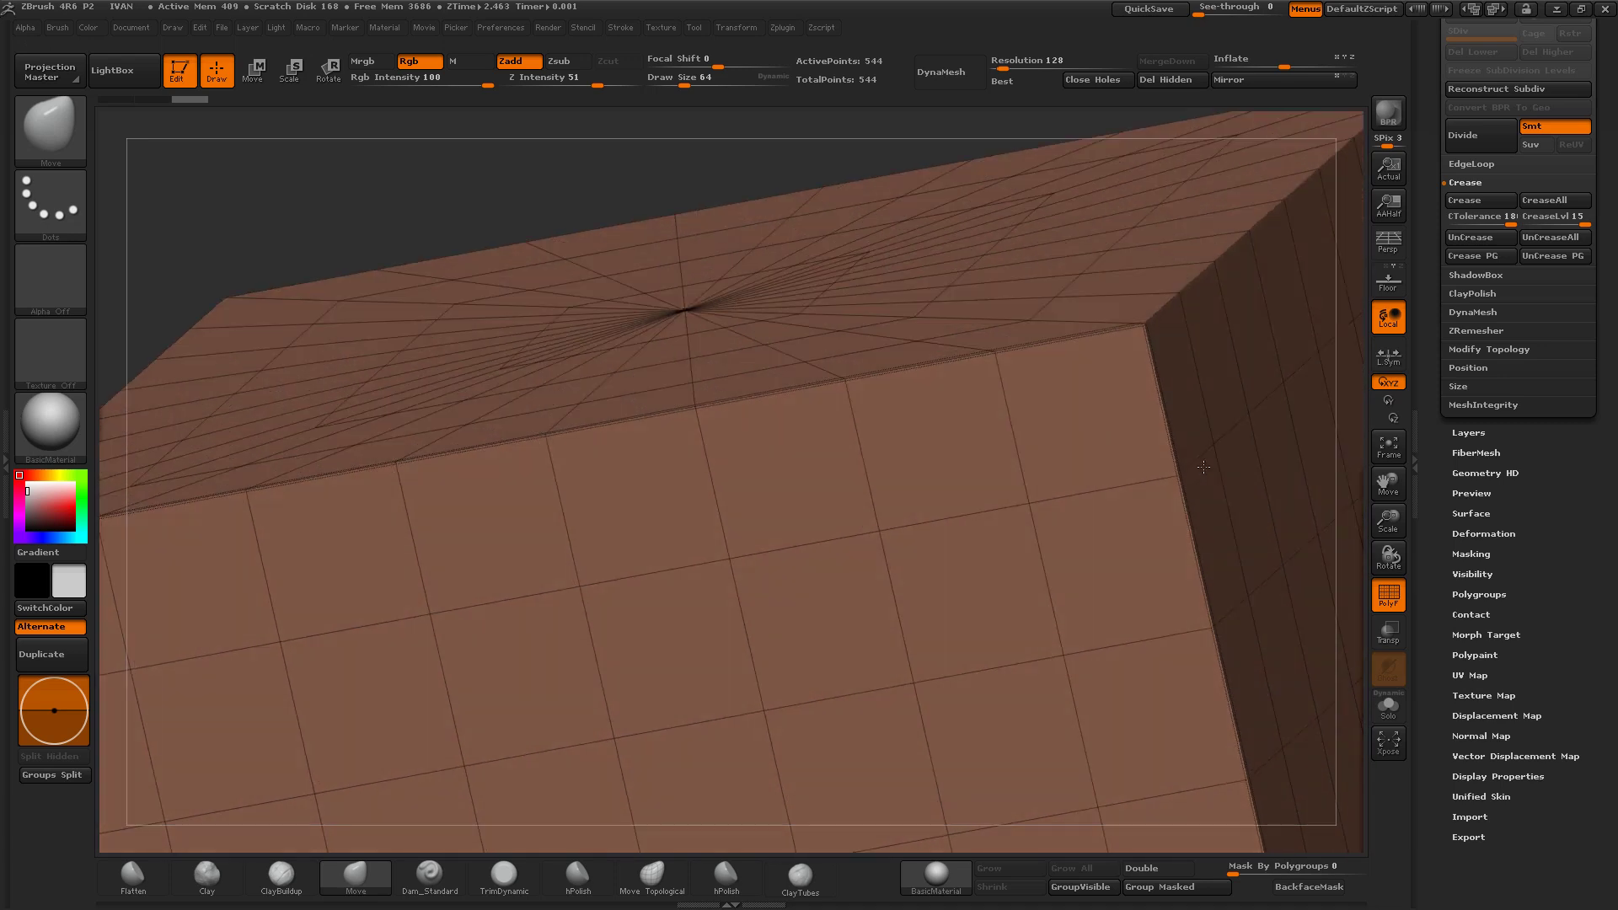
mouse_move(1399, 527)
left_mouse_down()
mouse_move(1399, 563)
mouse_move(1094, 396)
left_mouse_up()
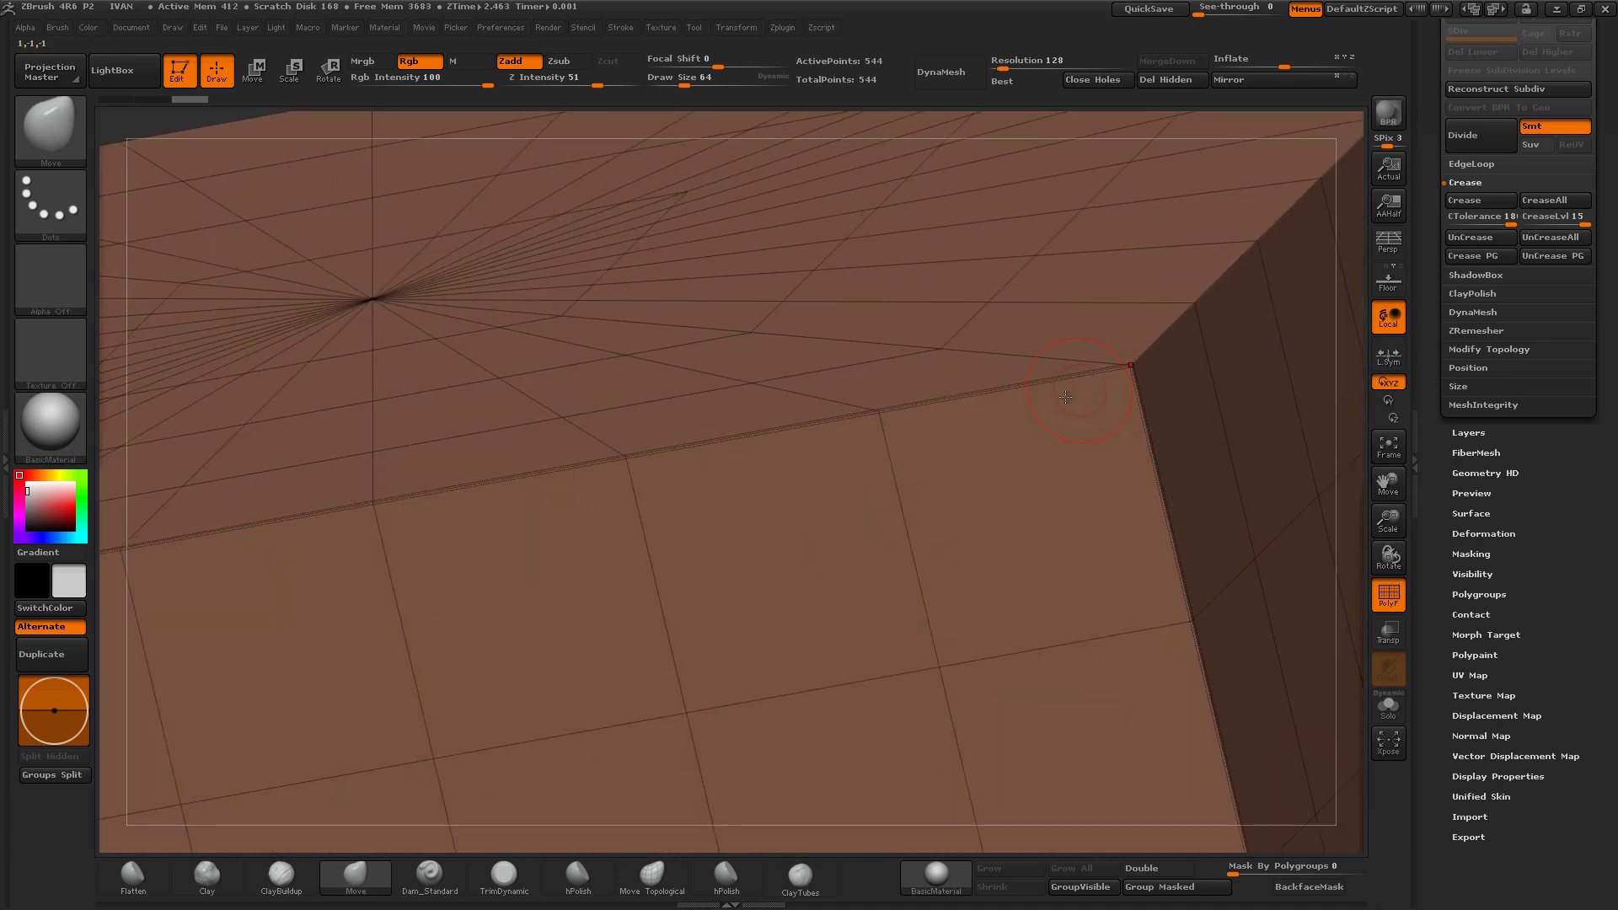
mouse_move(871, 416)
left_mouse_down()
mouse_move(932, 434)
mouse_move(932, 456)
mouse_move(1302, 476)
left_mouse_up()
left_click_drag(1389, 515, 1320, 552)
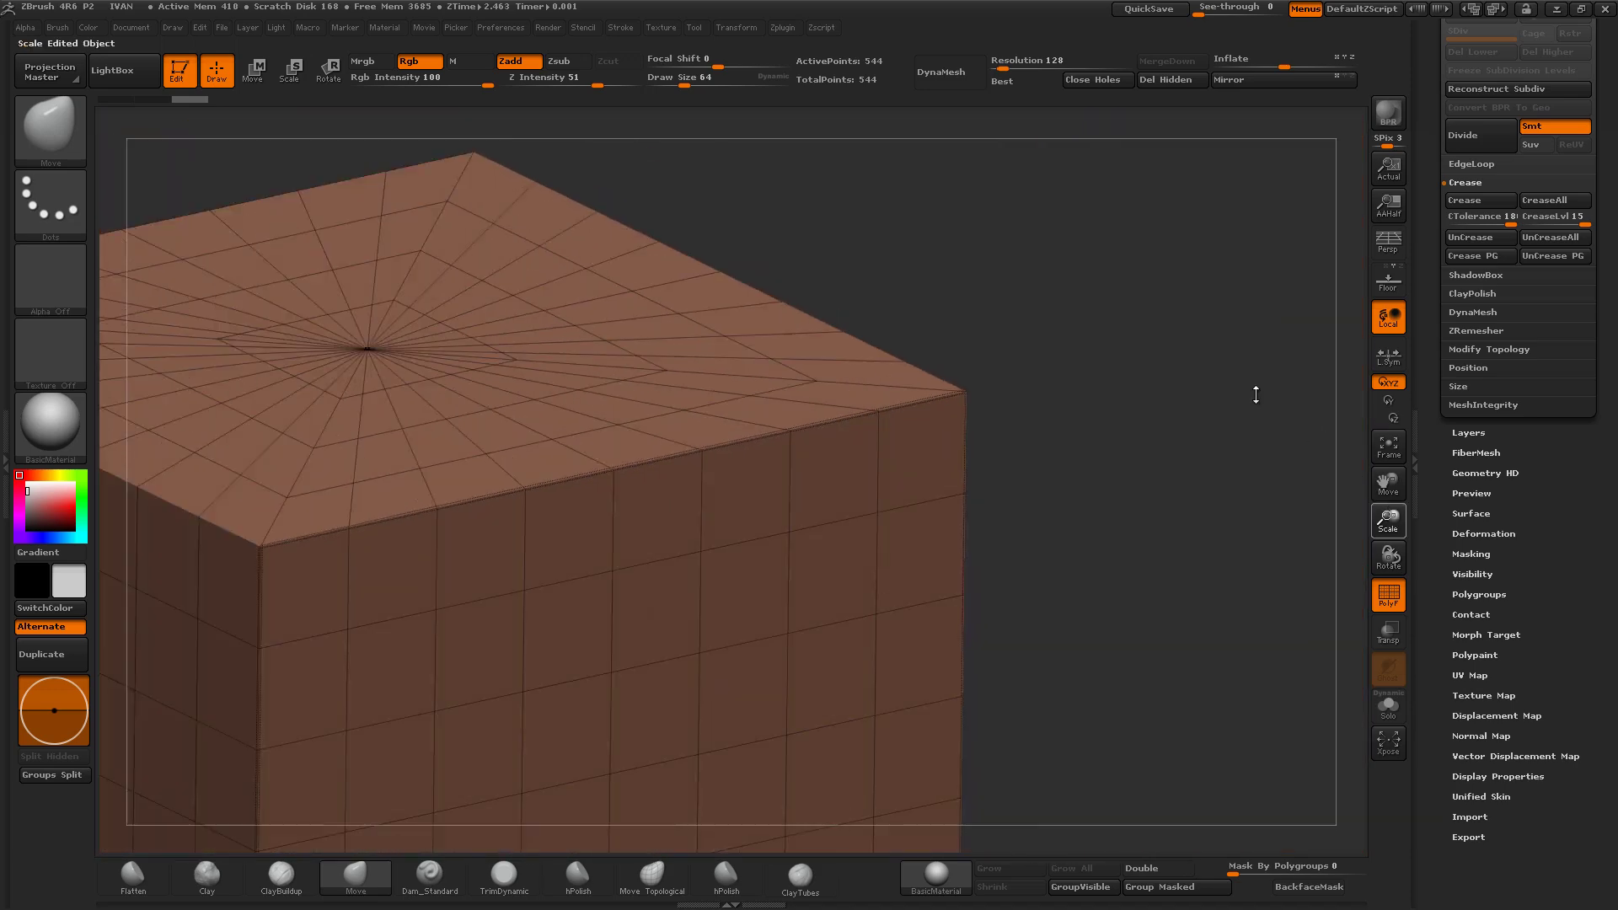
left_click(1387, 595)
Step: Subdivide the creased cube to 33,024 points and orbit to check its softened edges
left_click_drag(1221, 506, 1217, 498)
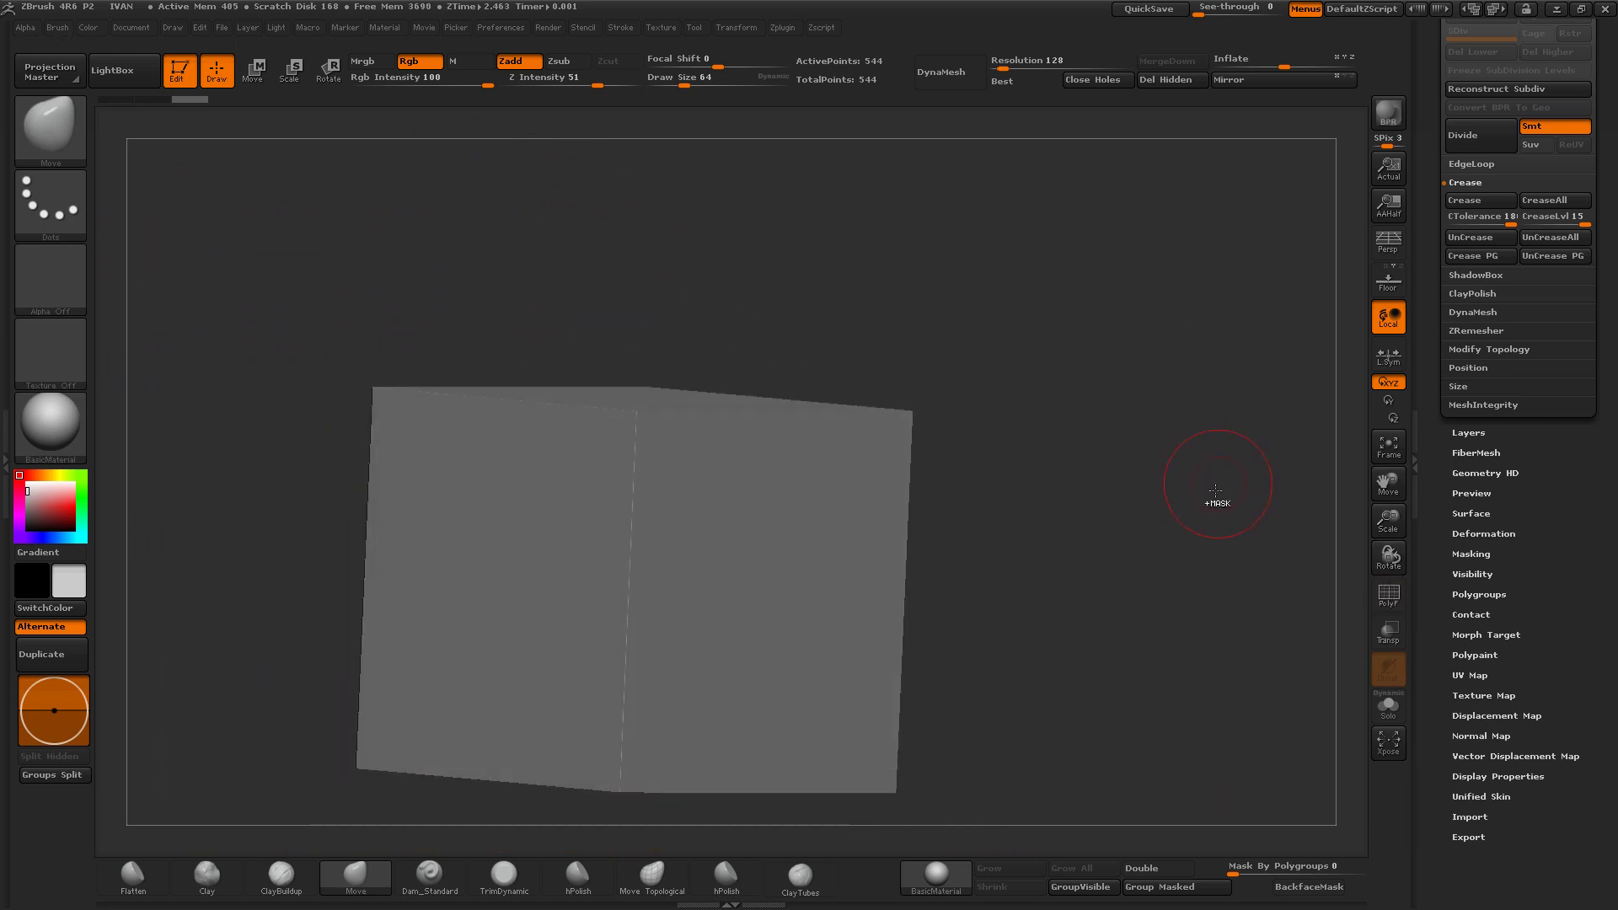
key("ctrl")
left_click_drag(1077, 466, 1110, 532)
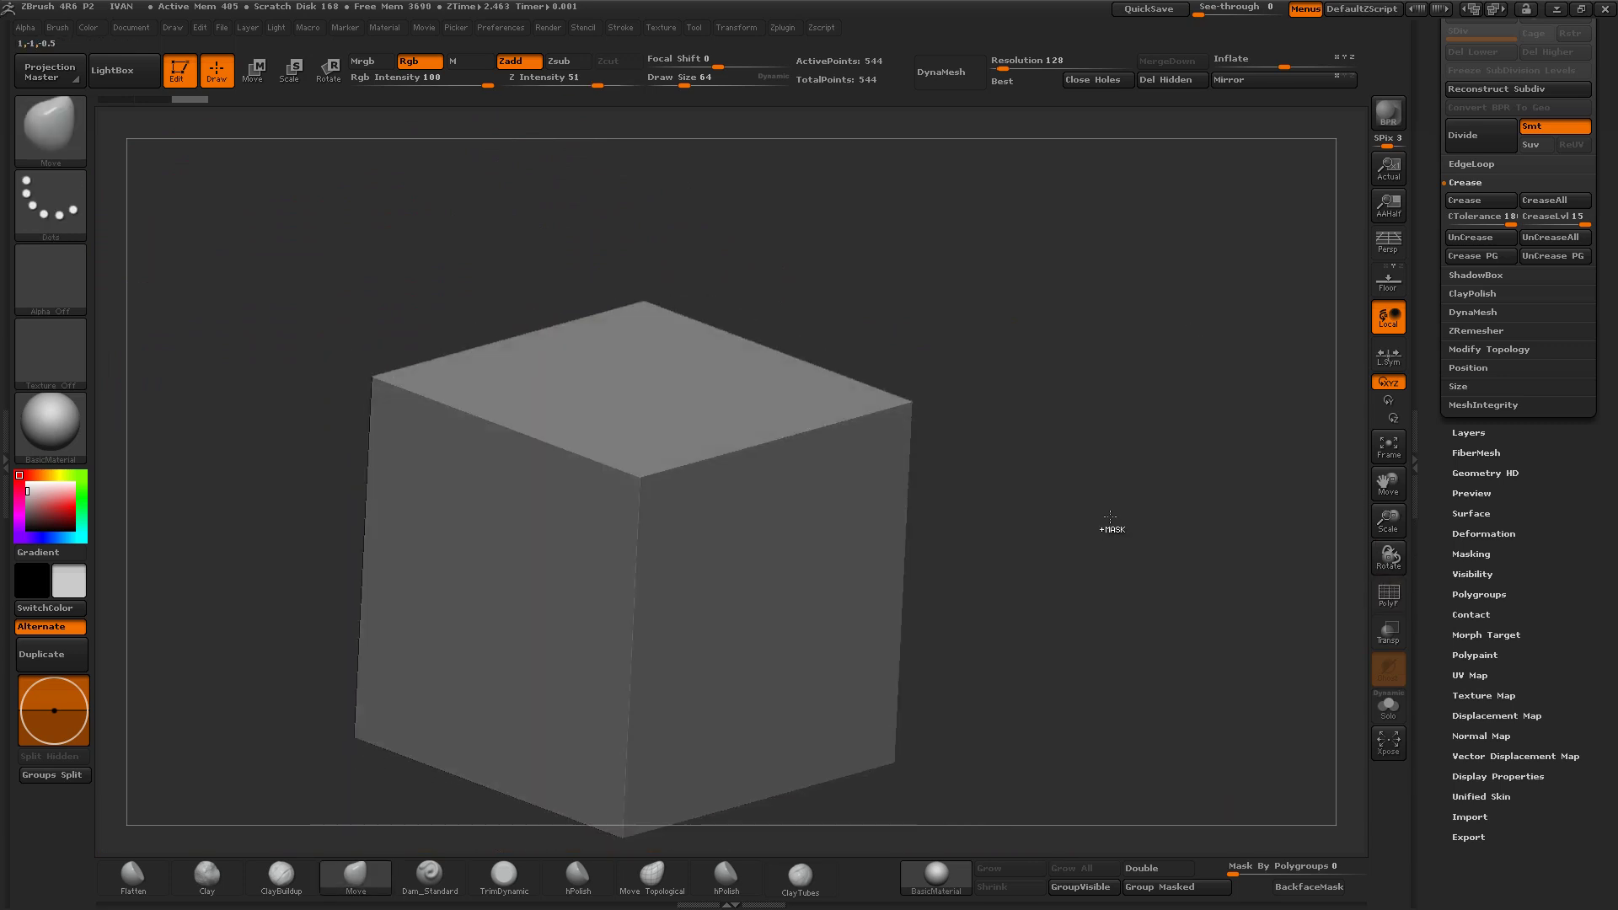
key("ctrl+d")
key("ctrl+d")
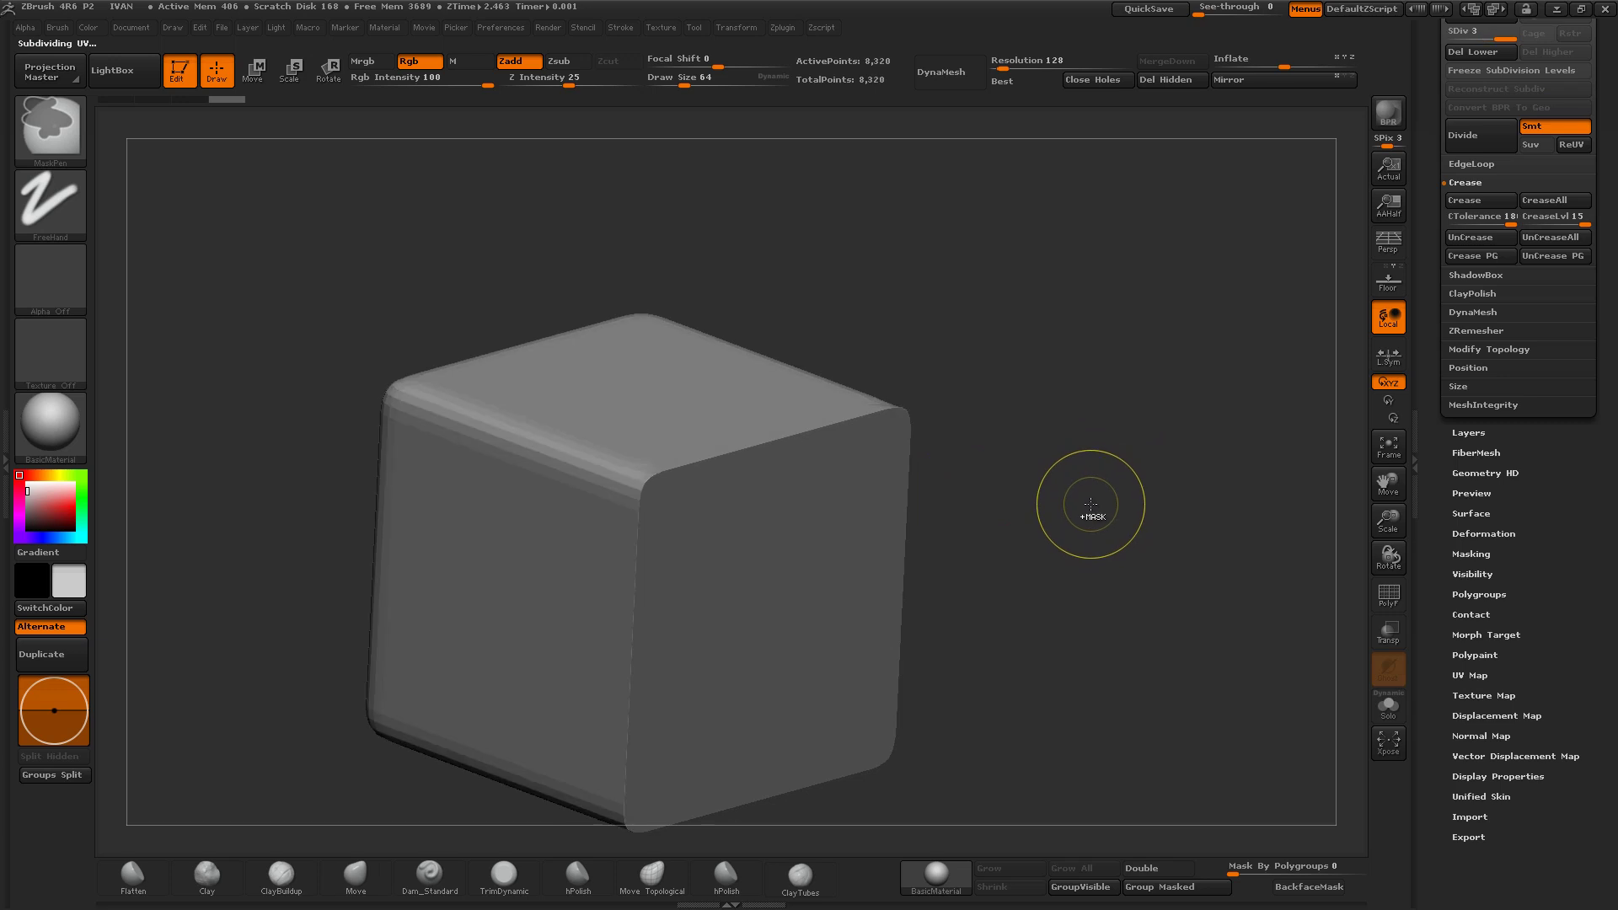
left_click_drag(1075, 510, 801, 506)
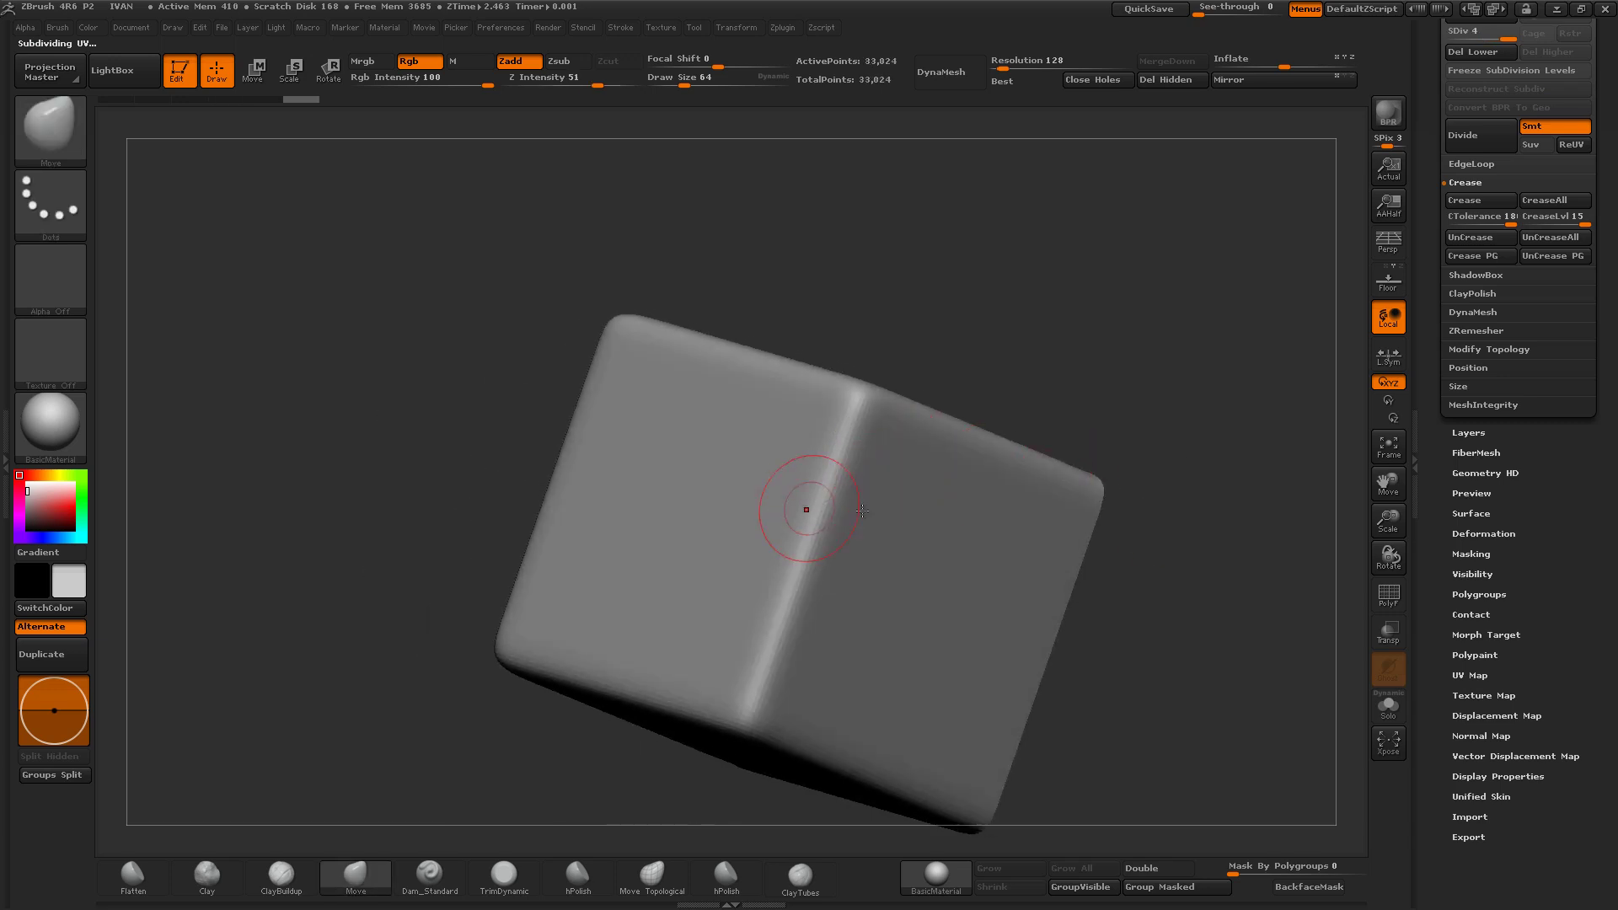
mouse_move(530, 447)
left_mouse_down("alt")
mouse_move(808, 498)
mouse_move(856, 401)
mouse_move(880, 396)
mouse_move(899, 553)
left_mouse_up("alt")
left_click_drag(958, 578, 1224, 554)
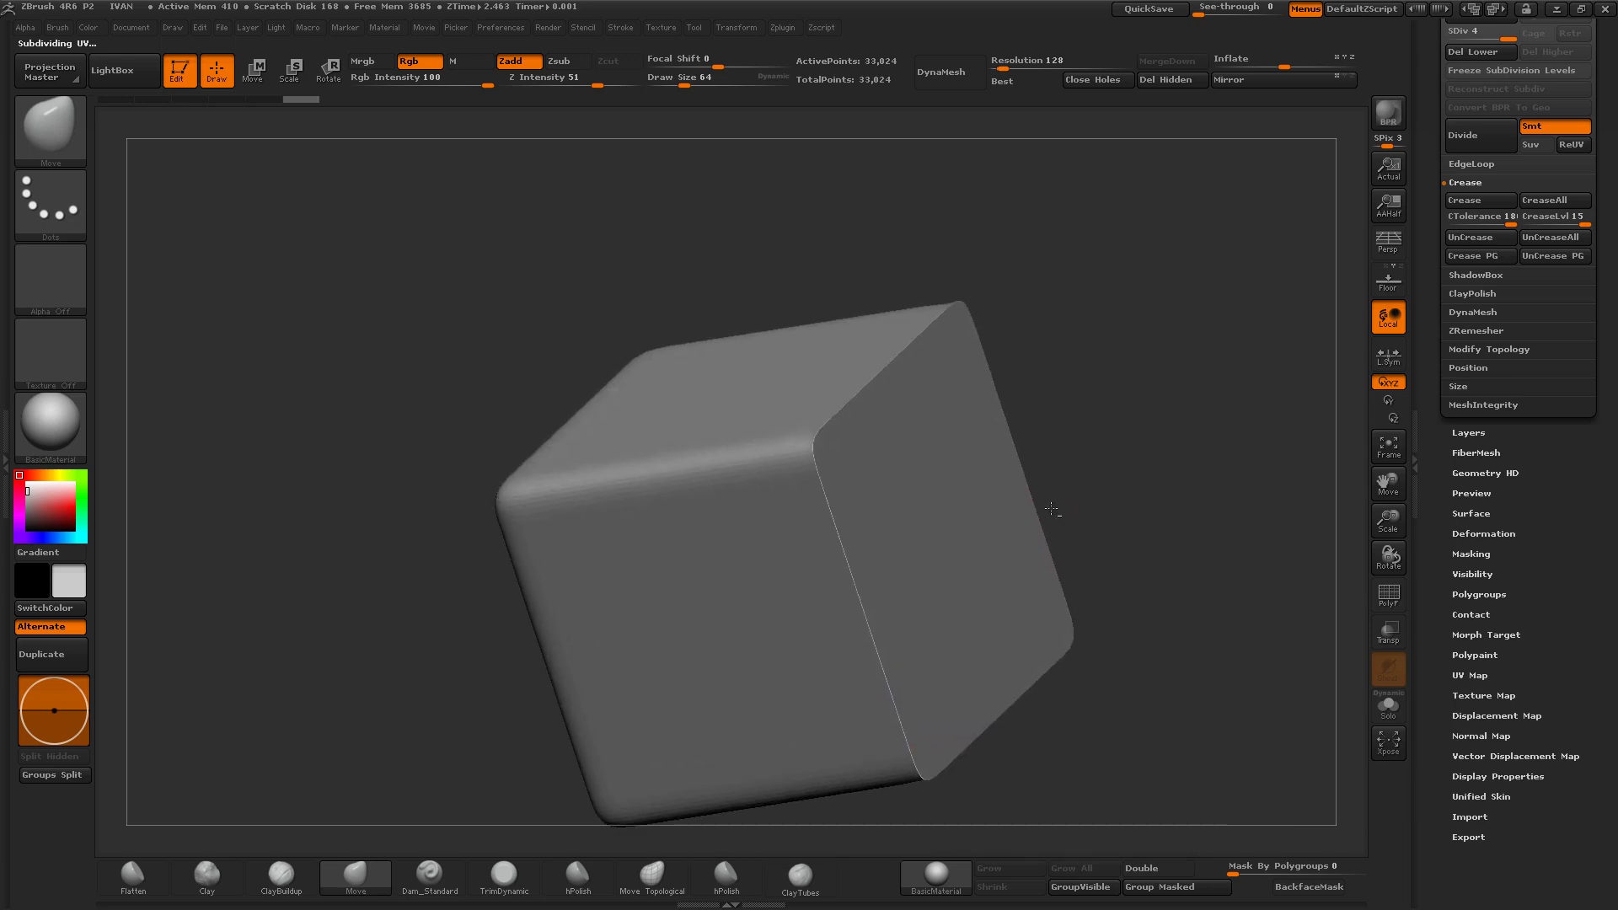
mouse_move(1369, 506)
left_mouse_down()
mouse_move(1163, 557)
mouse_move(1168, 437)
mouse_move(1154, 439)
left_mouse_up()
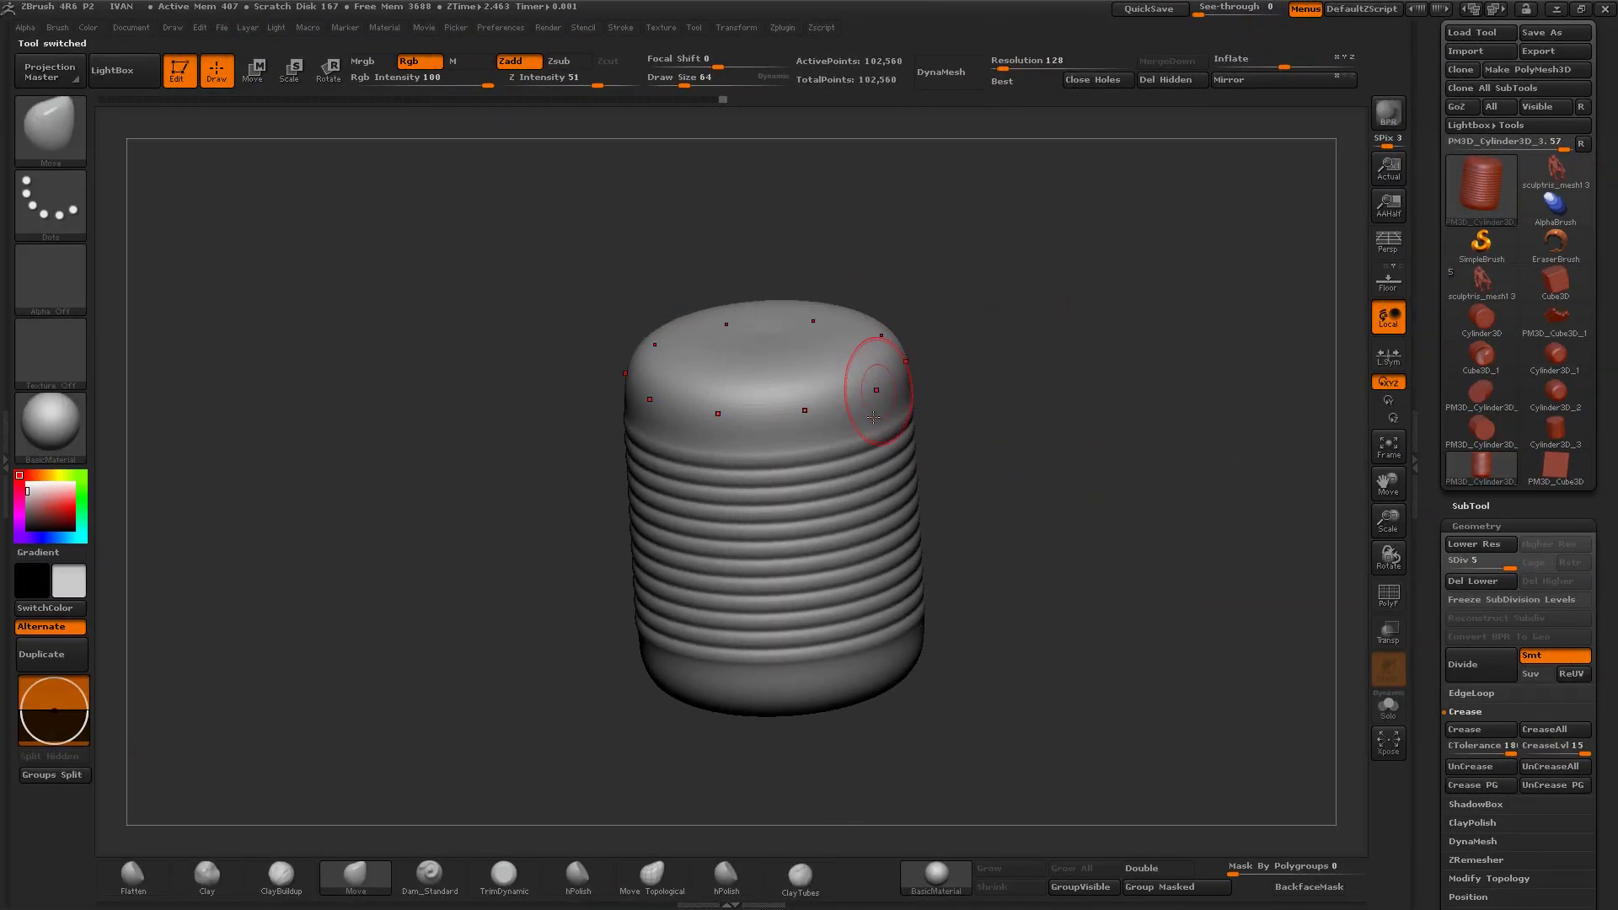
Step: View the Konservendose-1 tin-can reference photo in Photo Viewer, then close it
key("super")
left_click(283, 892)
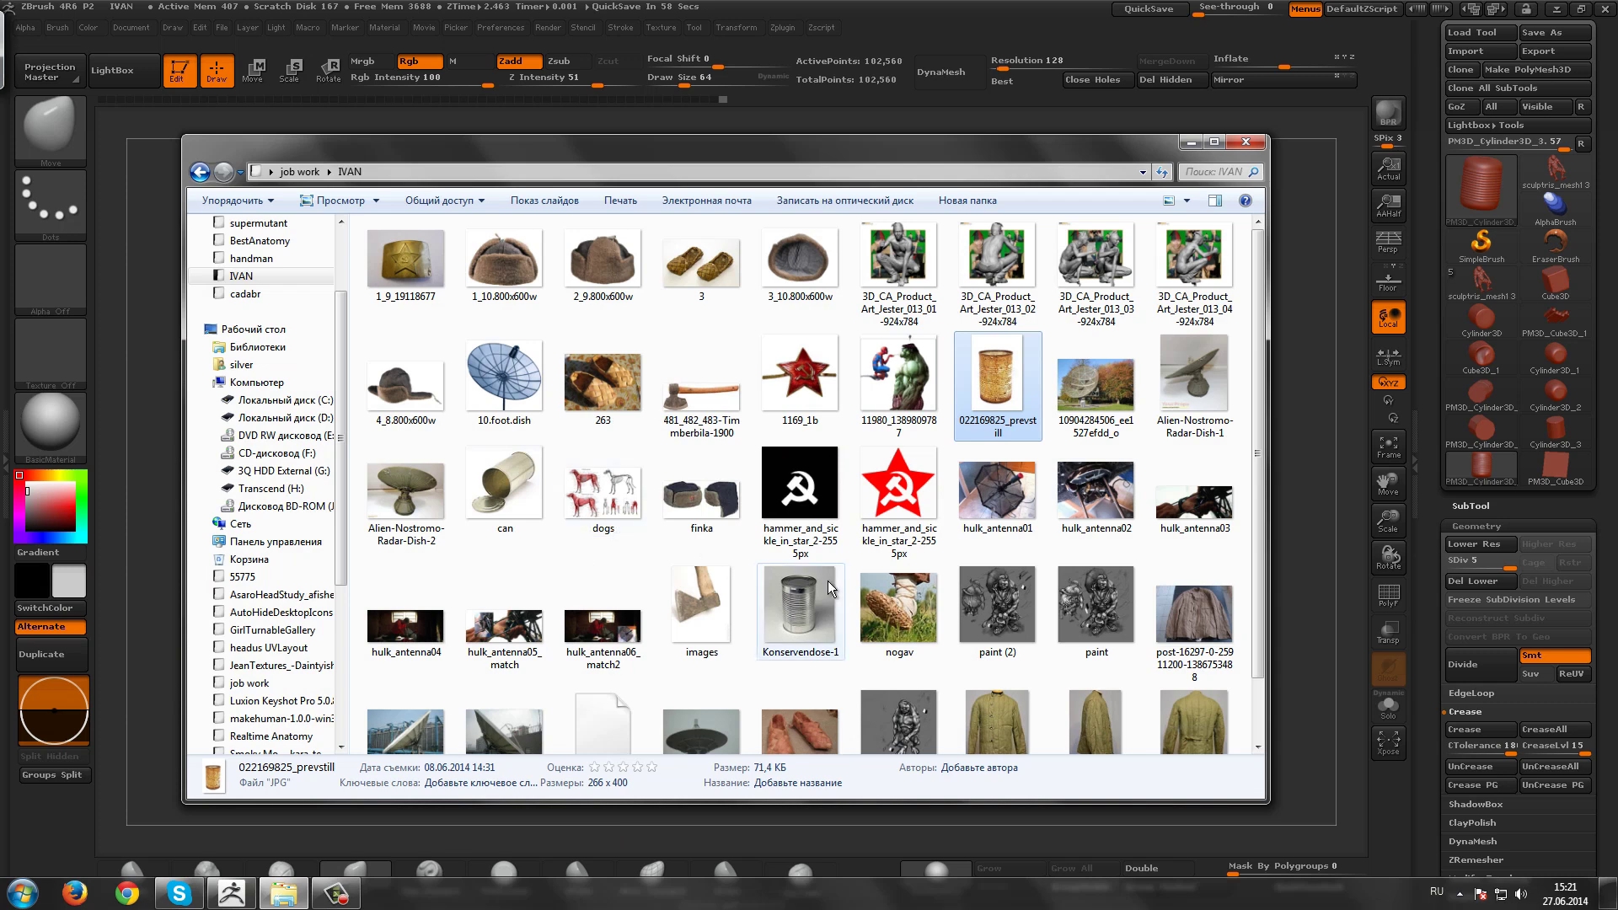
left_click(816, 588)
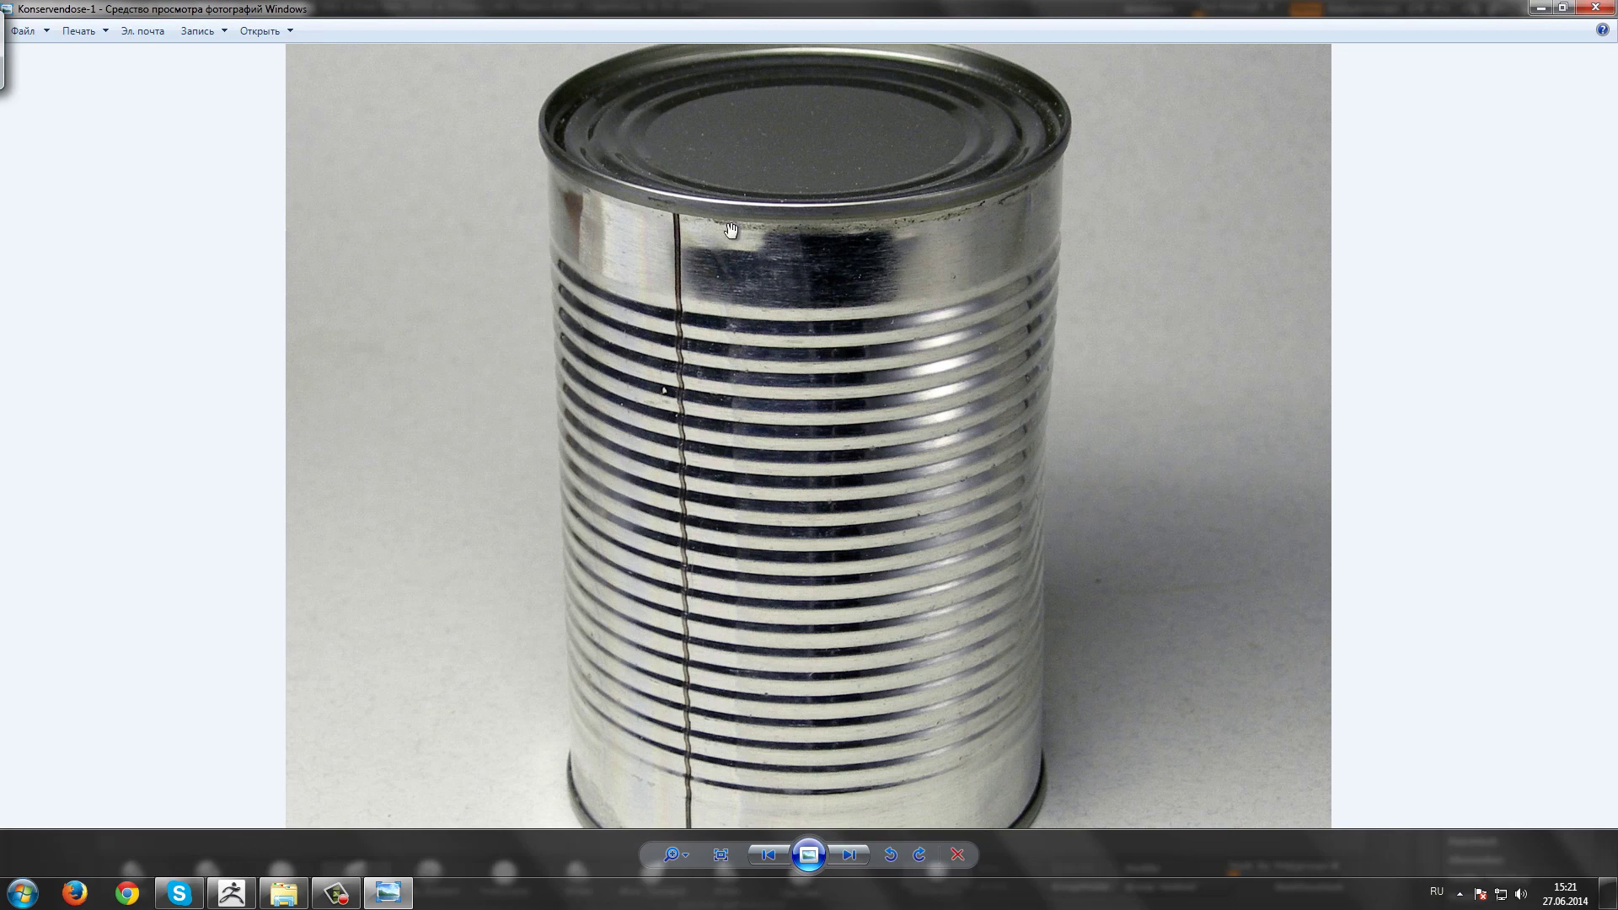
scroll(731, 229, "down", 2)
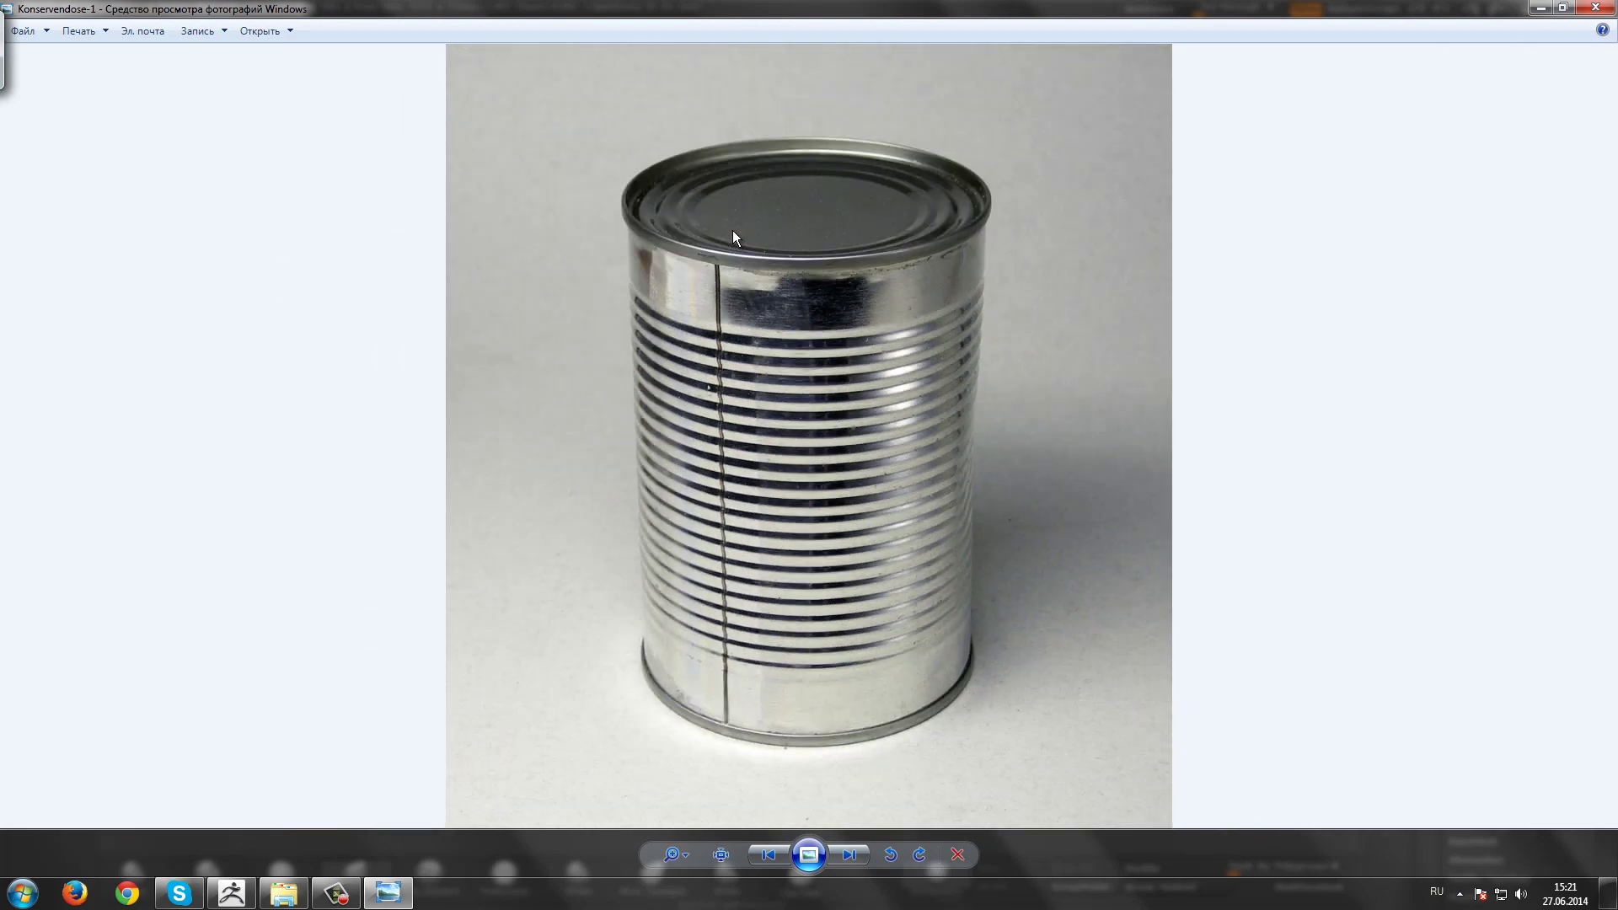
left_click(1610, 7)
Step: Return to ZBrush and orbit the ribbed can to a straight front view
left_click(1292, 196)
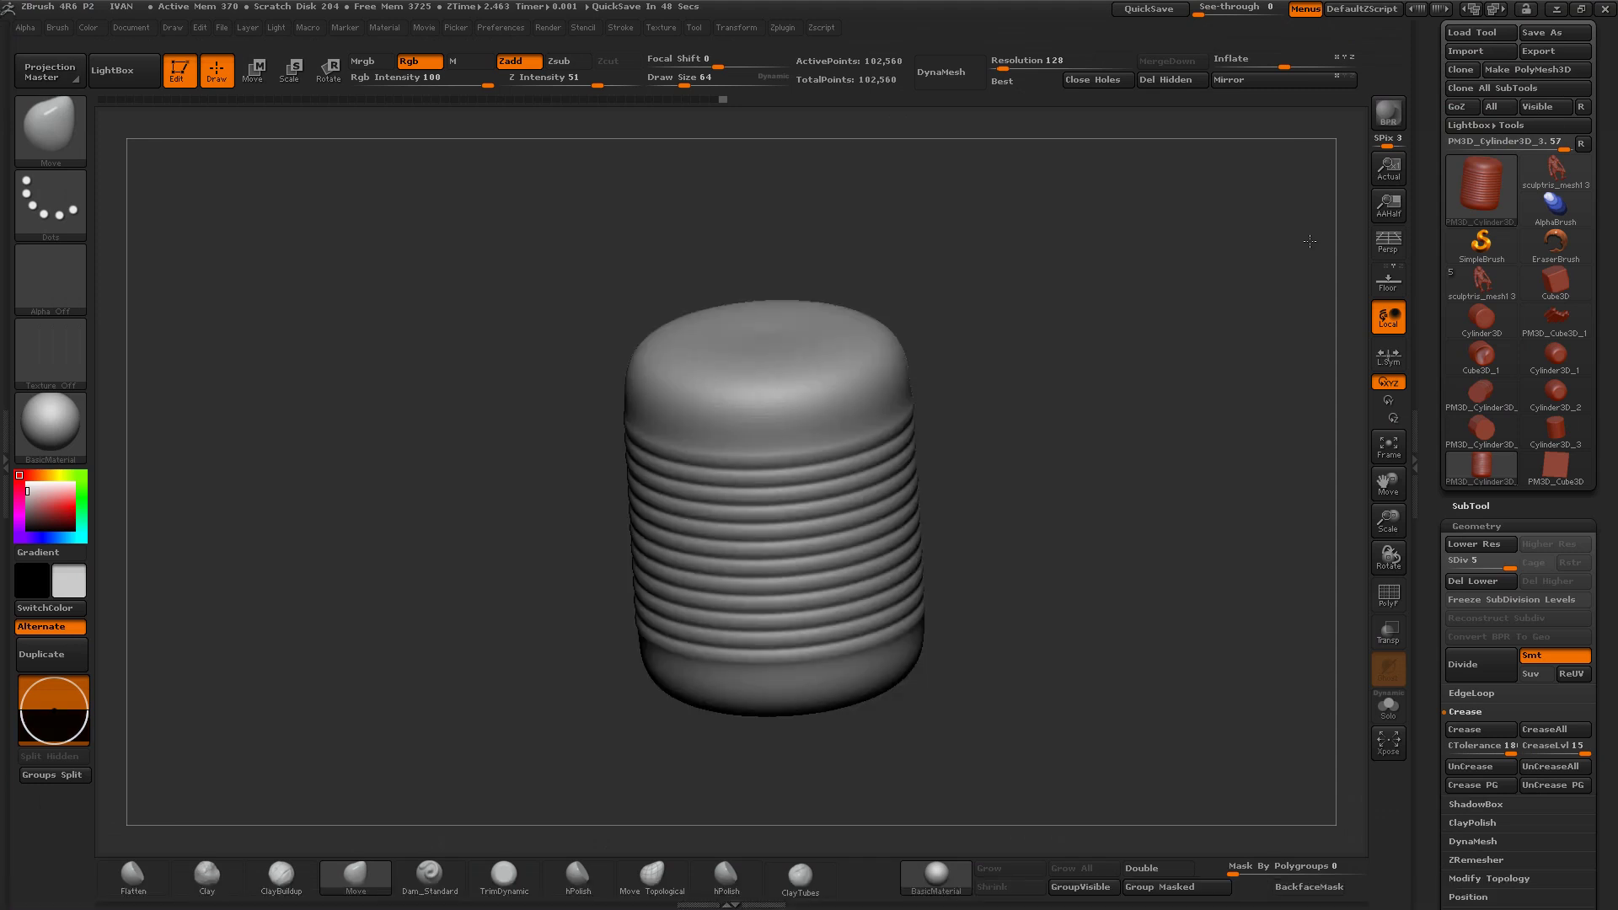
mouse_move(1155, 307)
left_mouse_down()
mouse_move(1161, 238)
mouse_move(1100, 258)
mouse_move(1108, 312)
mouse_move(901, 296)
left_mouse_up()
mouse_move(1022, 314)
left_mouse_down()
mouse_move(1084, 238)
mouse_move(1141, 447)
mouse_move(1129, 392)
mouse_move(1138, 422)
left_mouse_up()
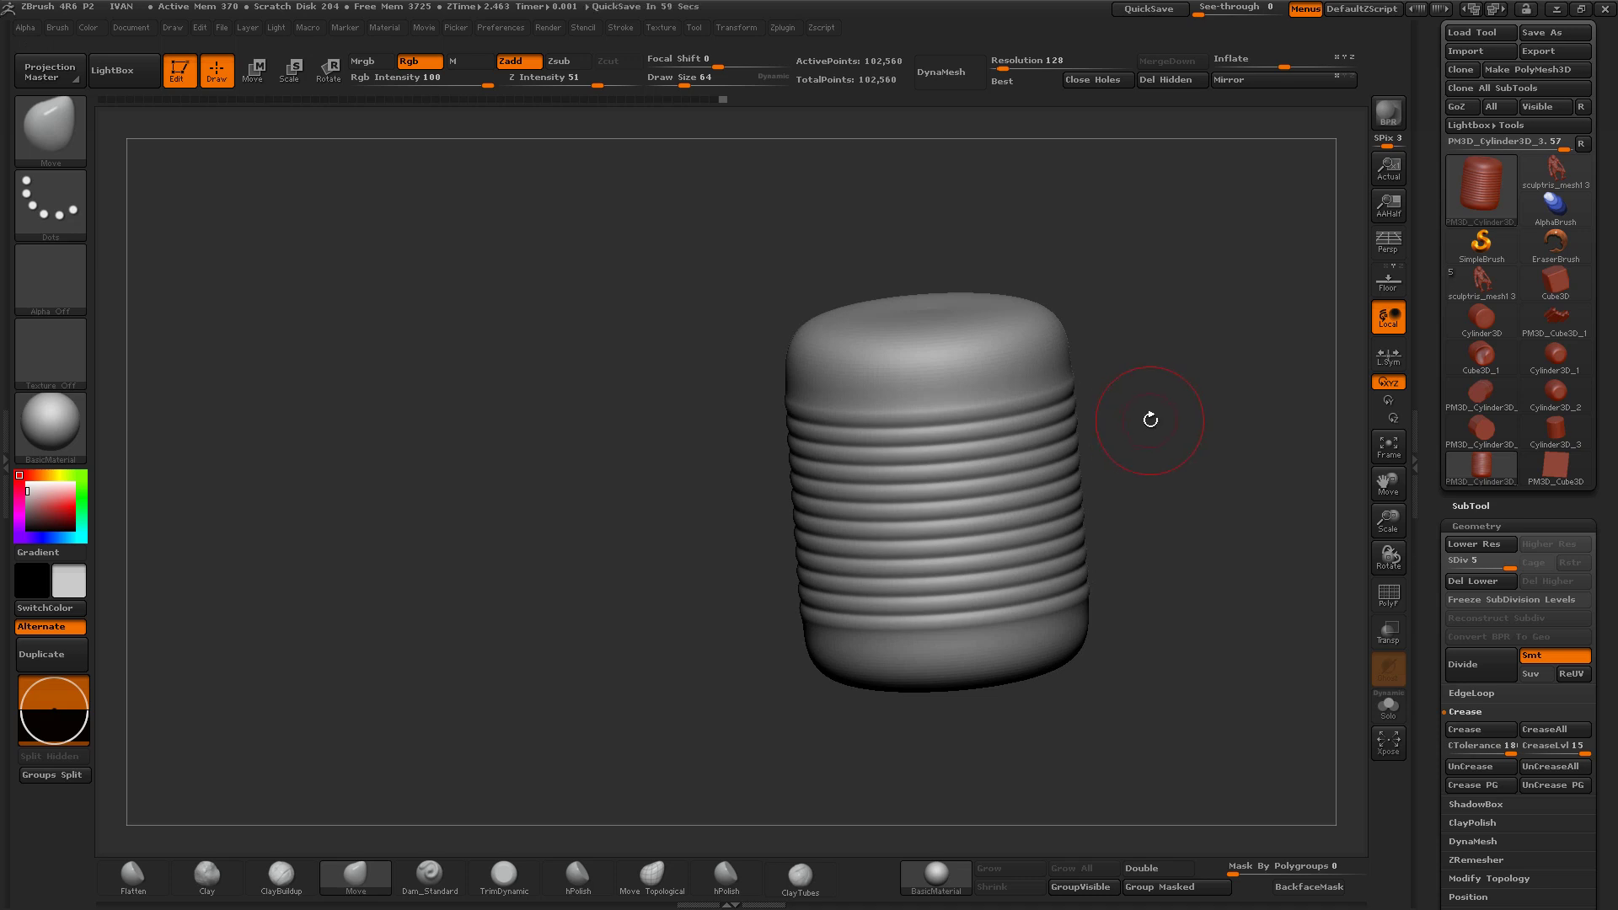
mouse_move(1165, 480)
left_mouse_down()
mouse_move(1166, 466)
mouse_move(1400, 535)
mouse_move(1399, 497)
mouse_move(1348, 483)
left_mouse_up()
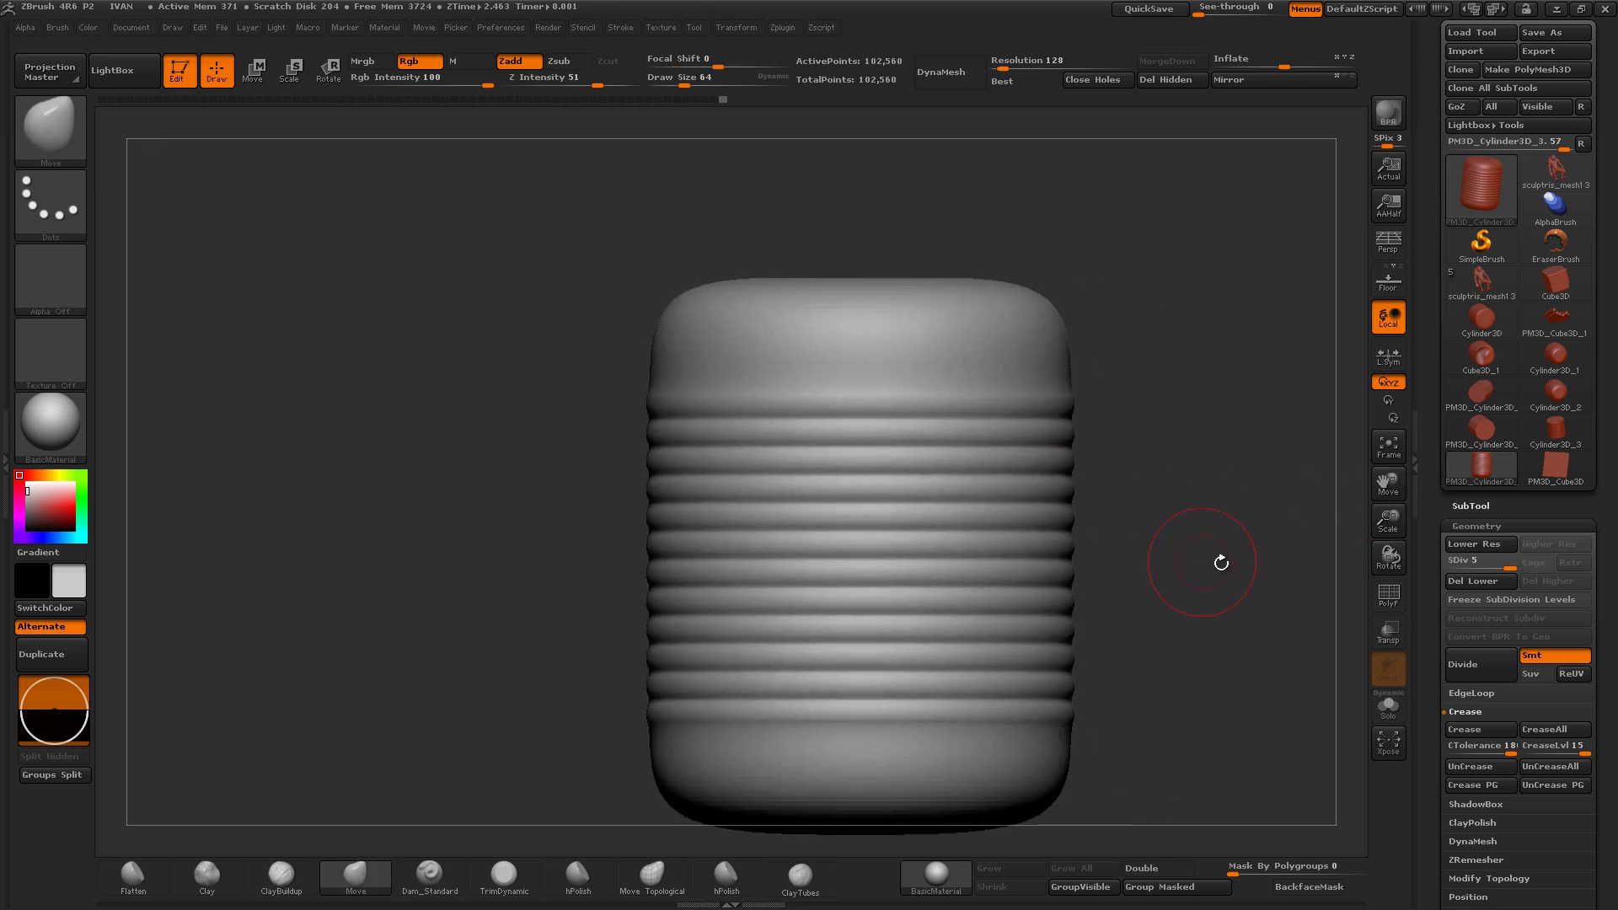
Step: Step the can down two subdivision levels and show its polyframes
key("shift+d")
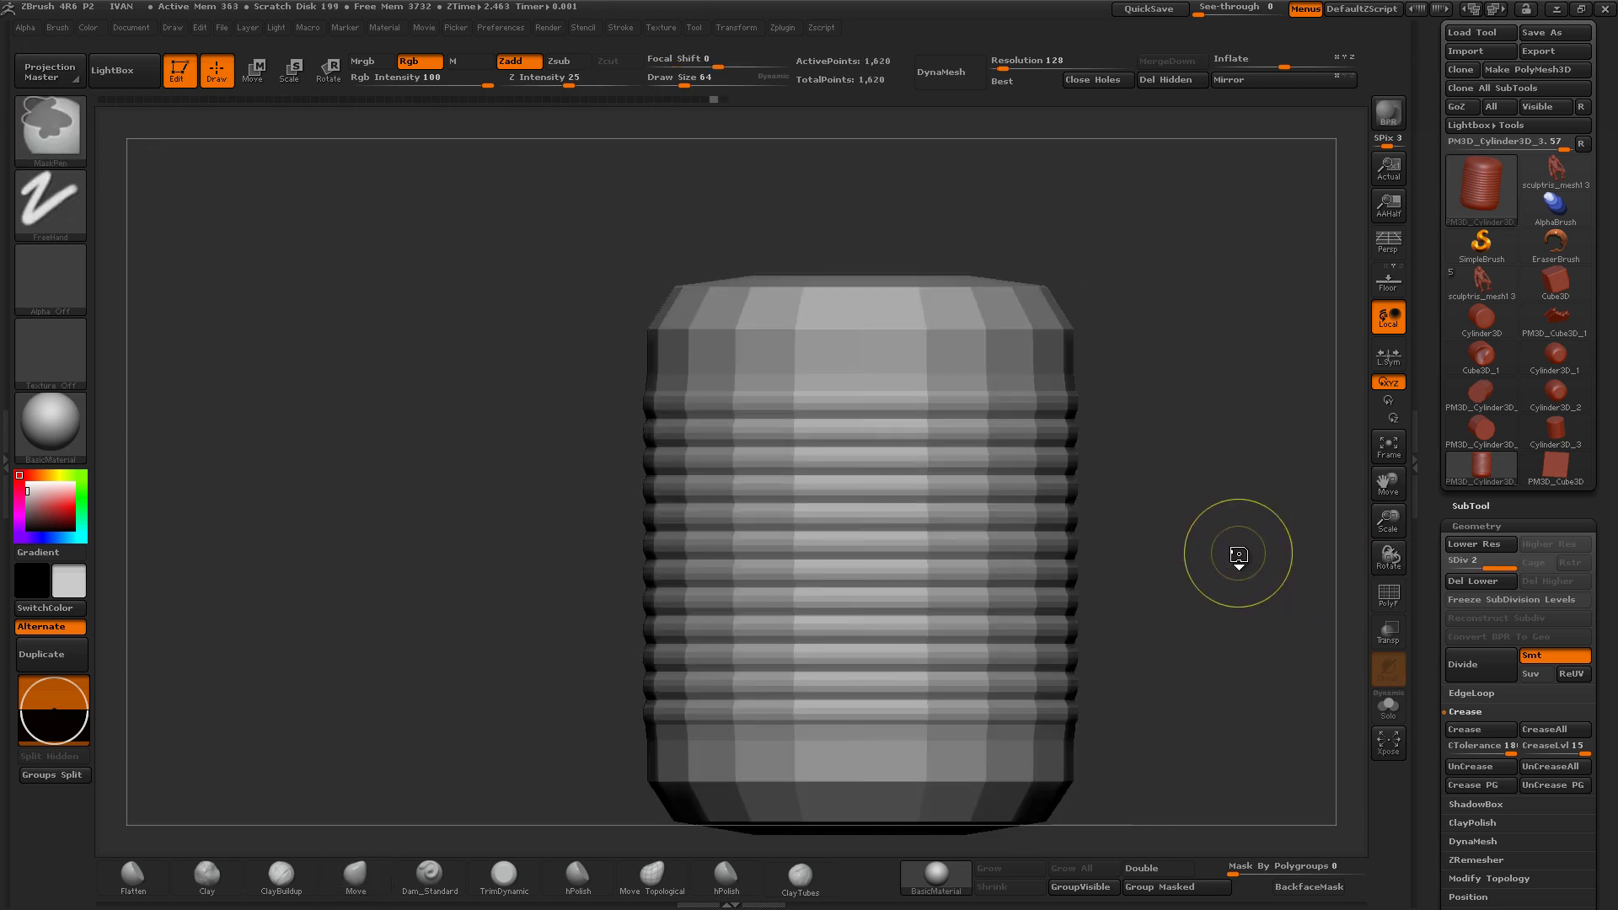
key("shift+d")
key("shift+d")
mouse_move(1220, 558)
left_mouse_down("shift")
mouse_move(1312, 531)
mouse_move(1383, 552)
left_mouse_up("shift")
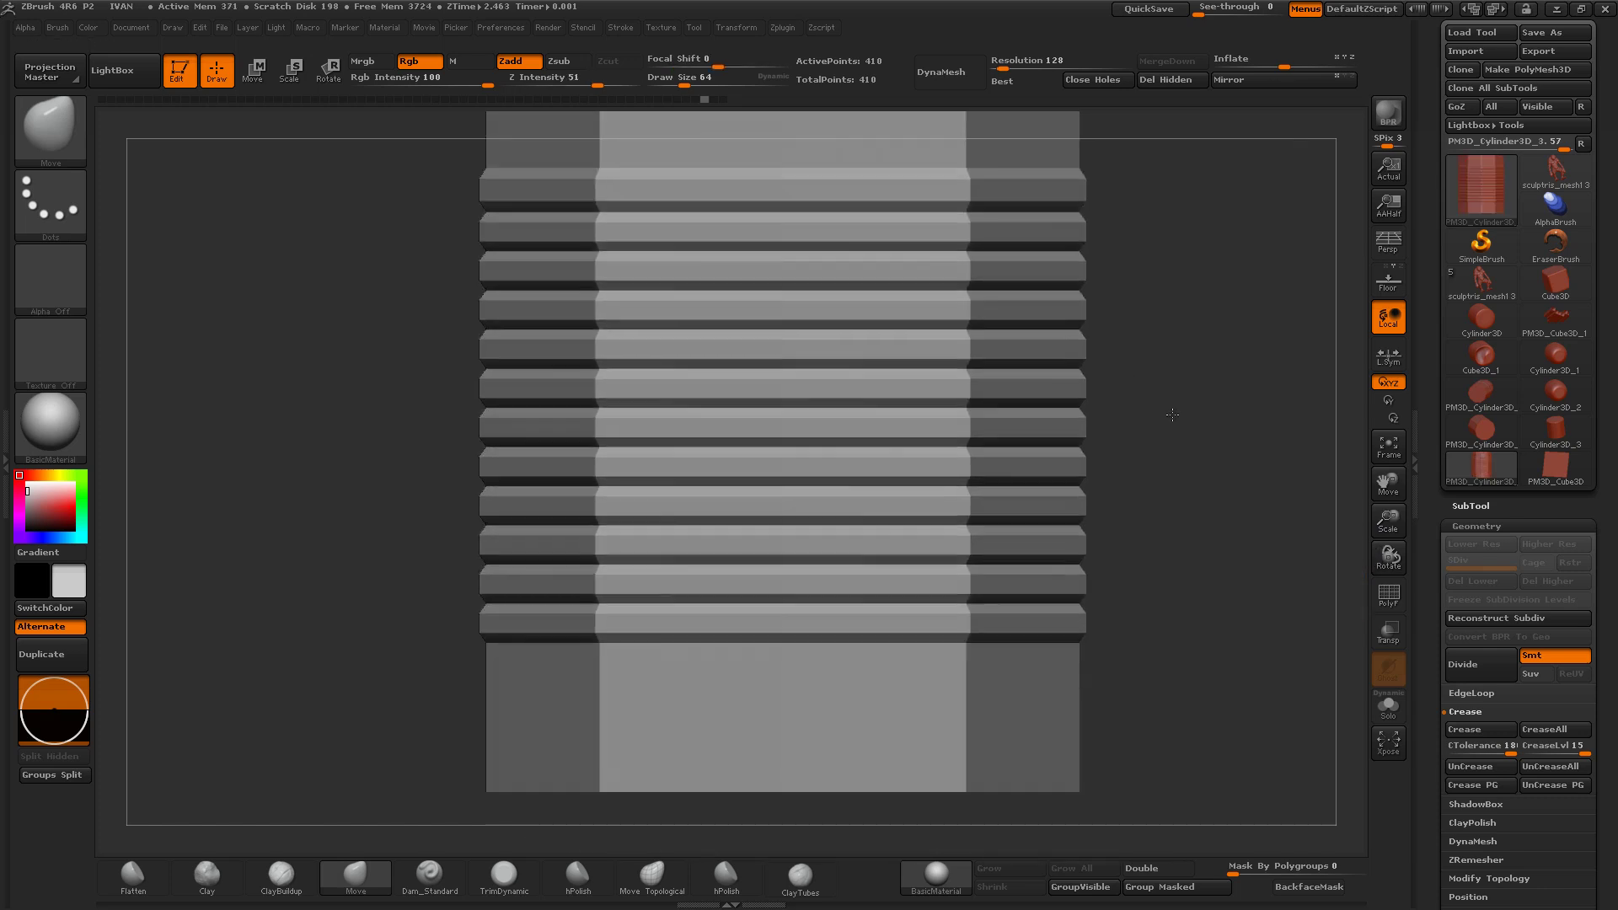
left_click_drag(1138, 542, 1155, 451)
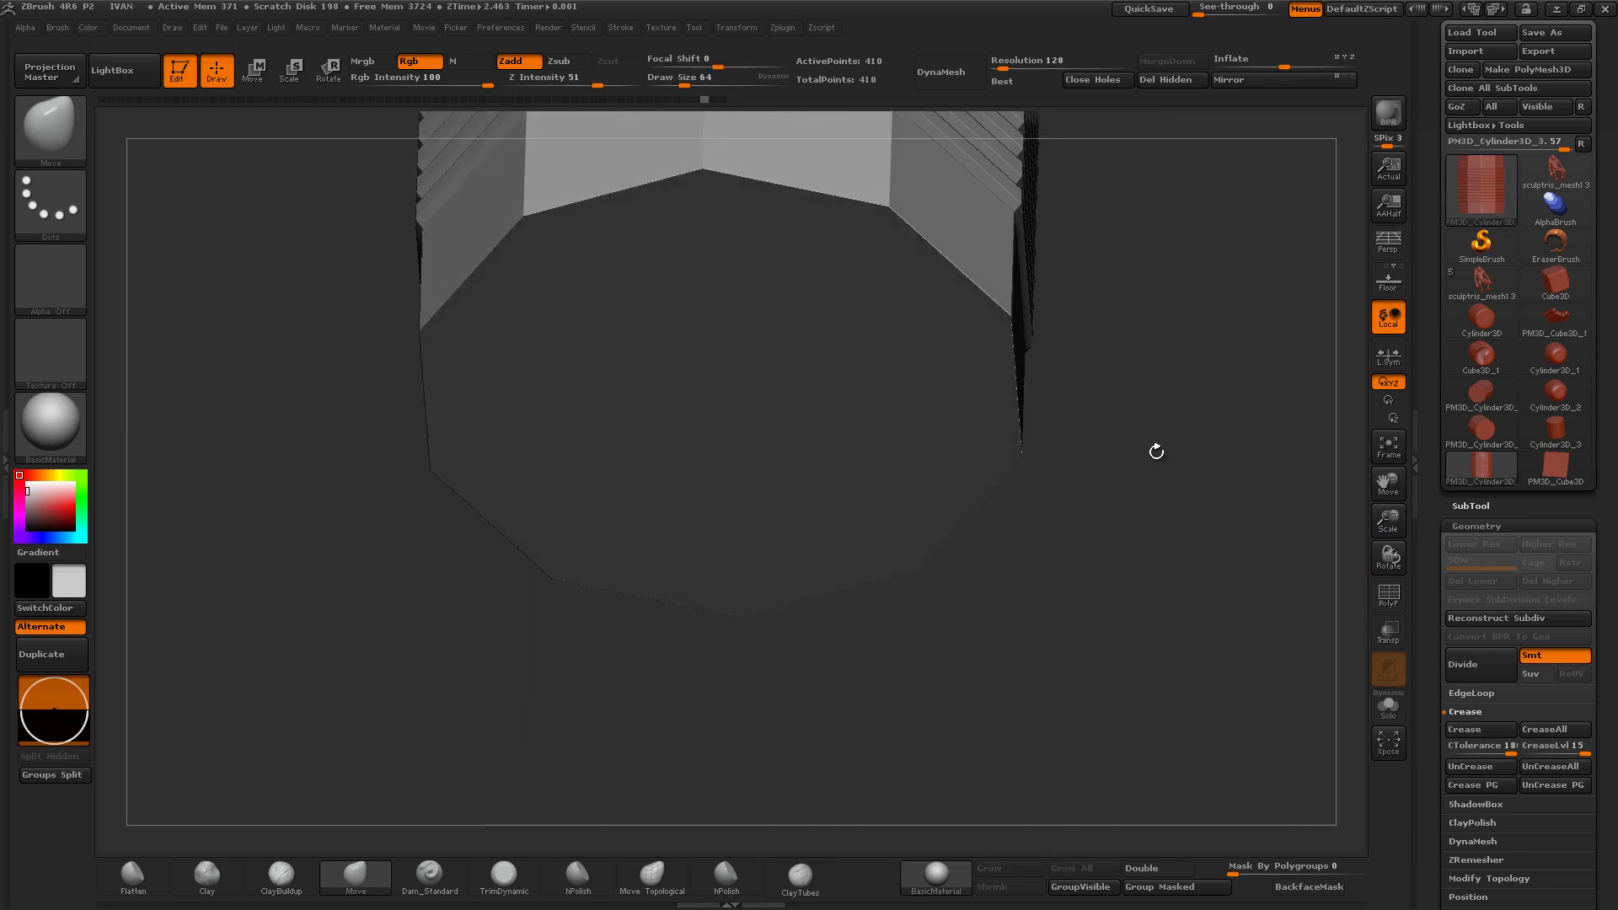
left_click(1388, 594)
mouse_move(1388, 520)
left_mouse_down()
mouse_move(1340, 493)
mouse_move(999, 471)
mouse_move(1131, 687)
mouse_move(752, 510)
mouse_move(539, 226)
left_mouse_up()
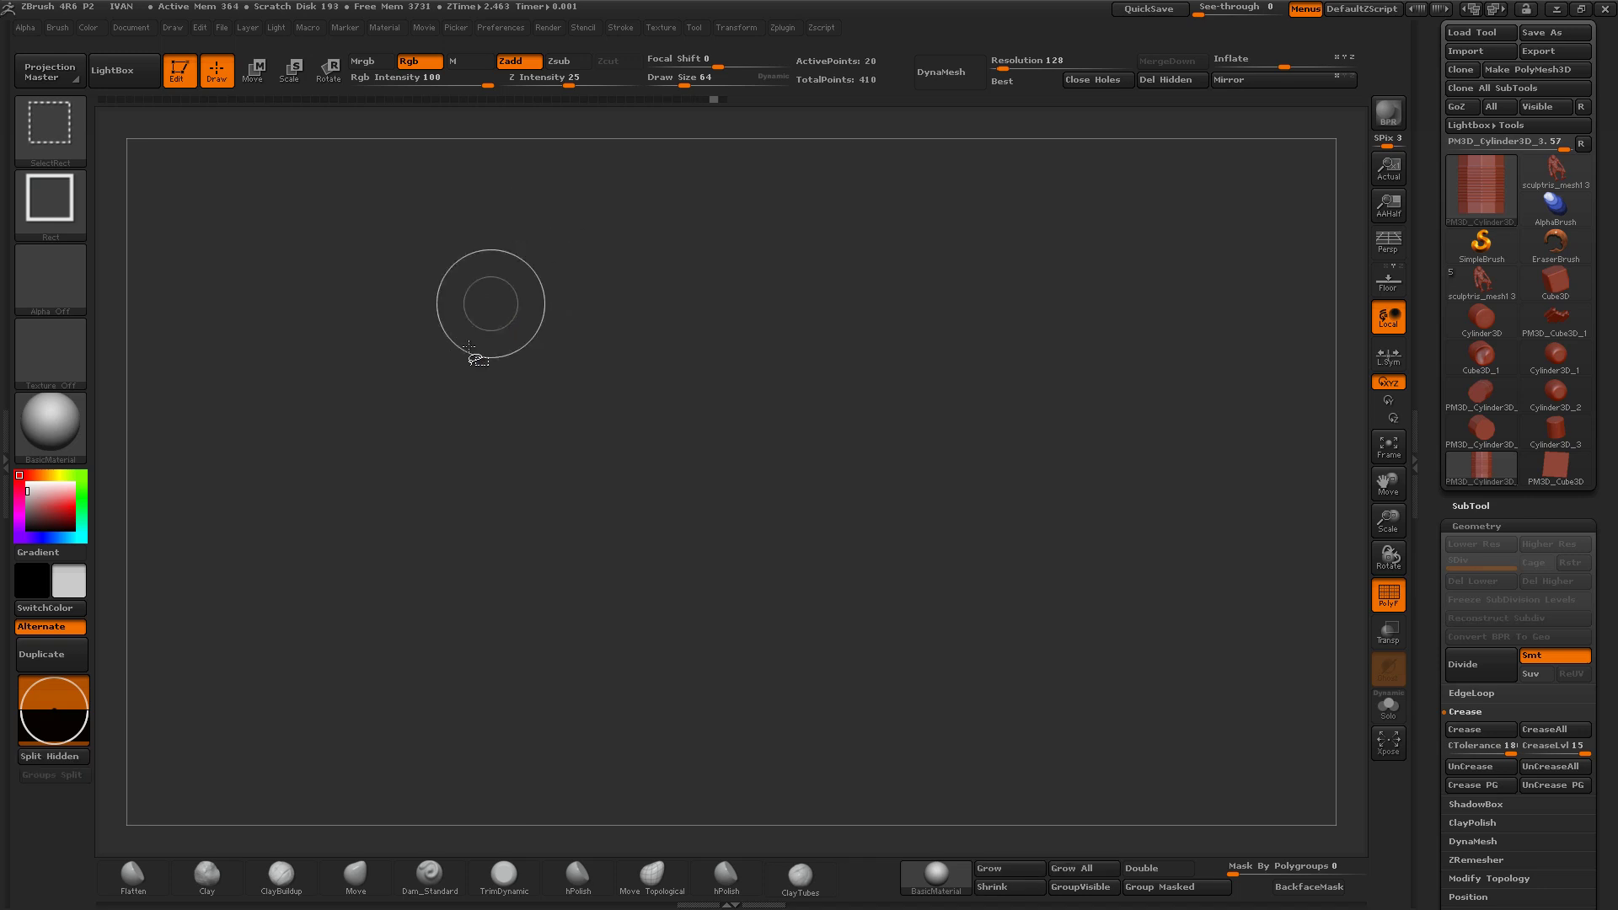
Step: Mask the whole can except its end cap by isolating, masking and inverting
key("b")
key("m")
key("v")
mouse_move(480, 351)
left_mouse_down()
mouse_move(539, 412)
mouse_move(590, 413)
mouse_move(607, 480)
left_mouse_up()
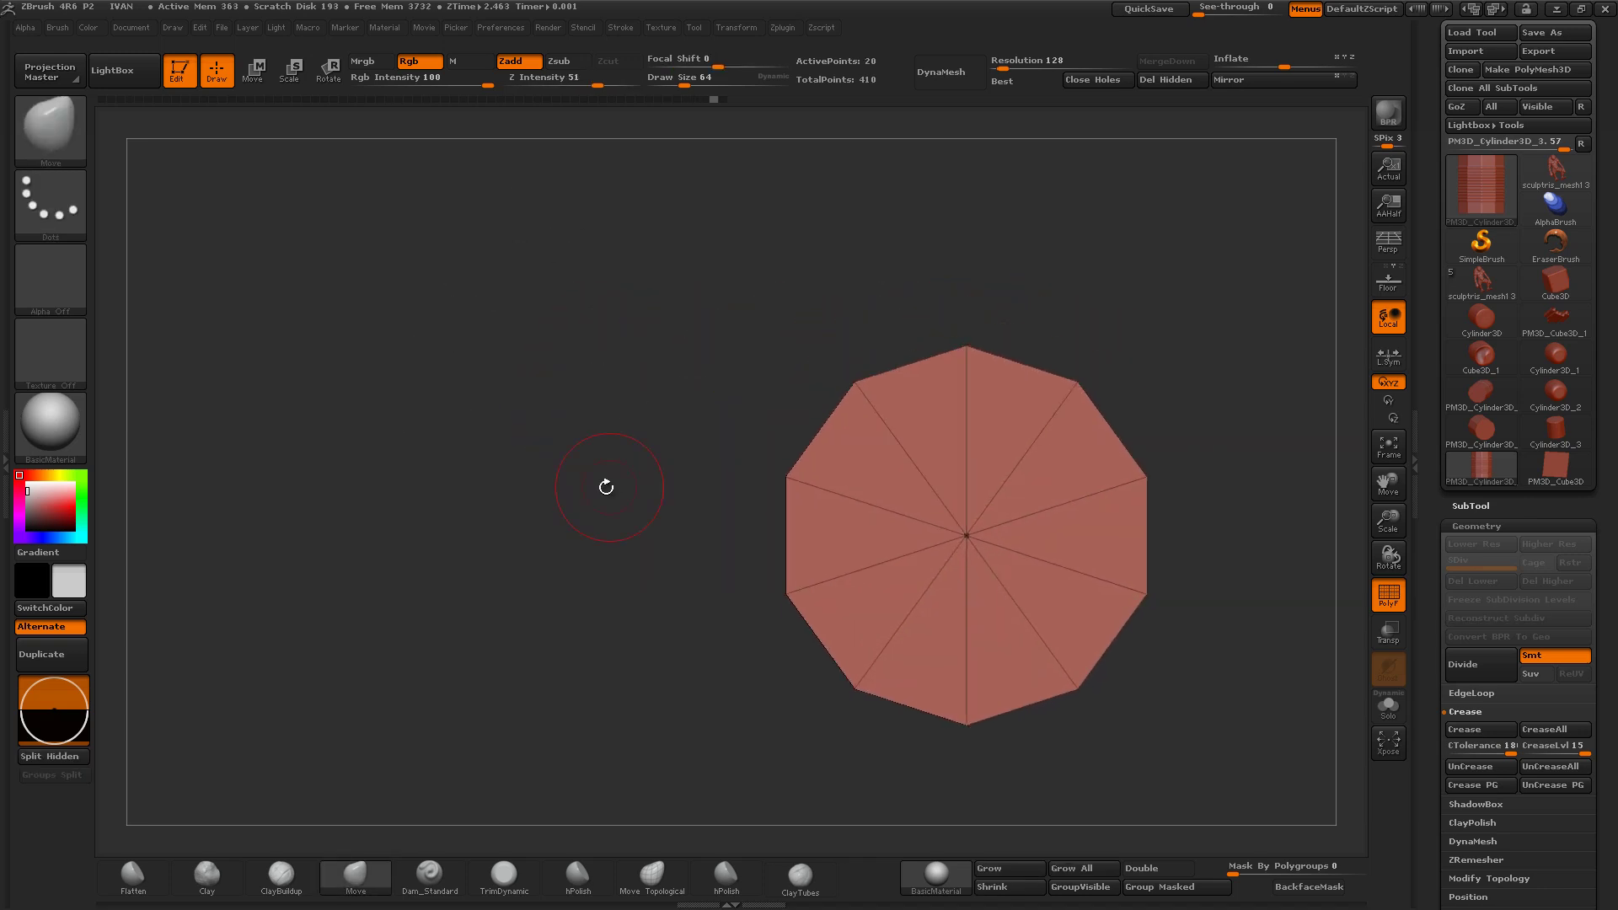
left_click(626, 546, "ctrl")
left_click(626, 546, "ctrl+shift")
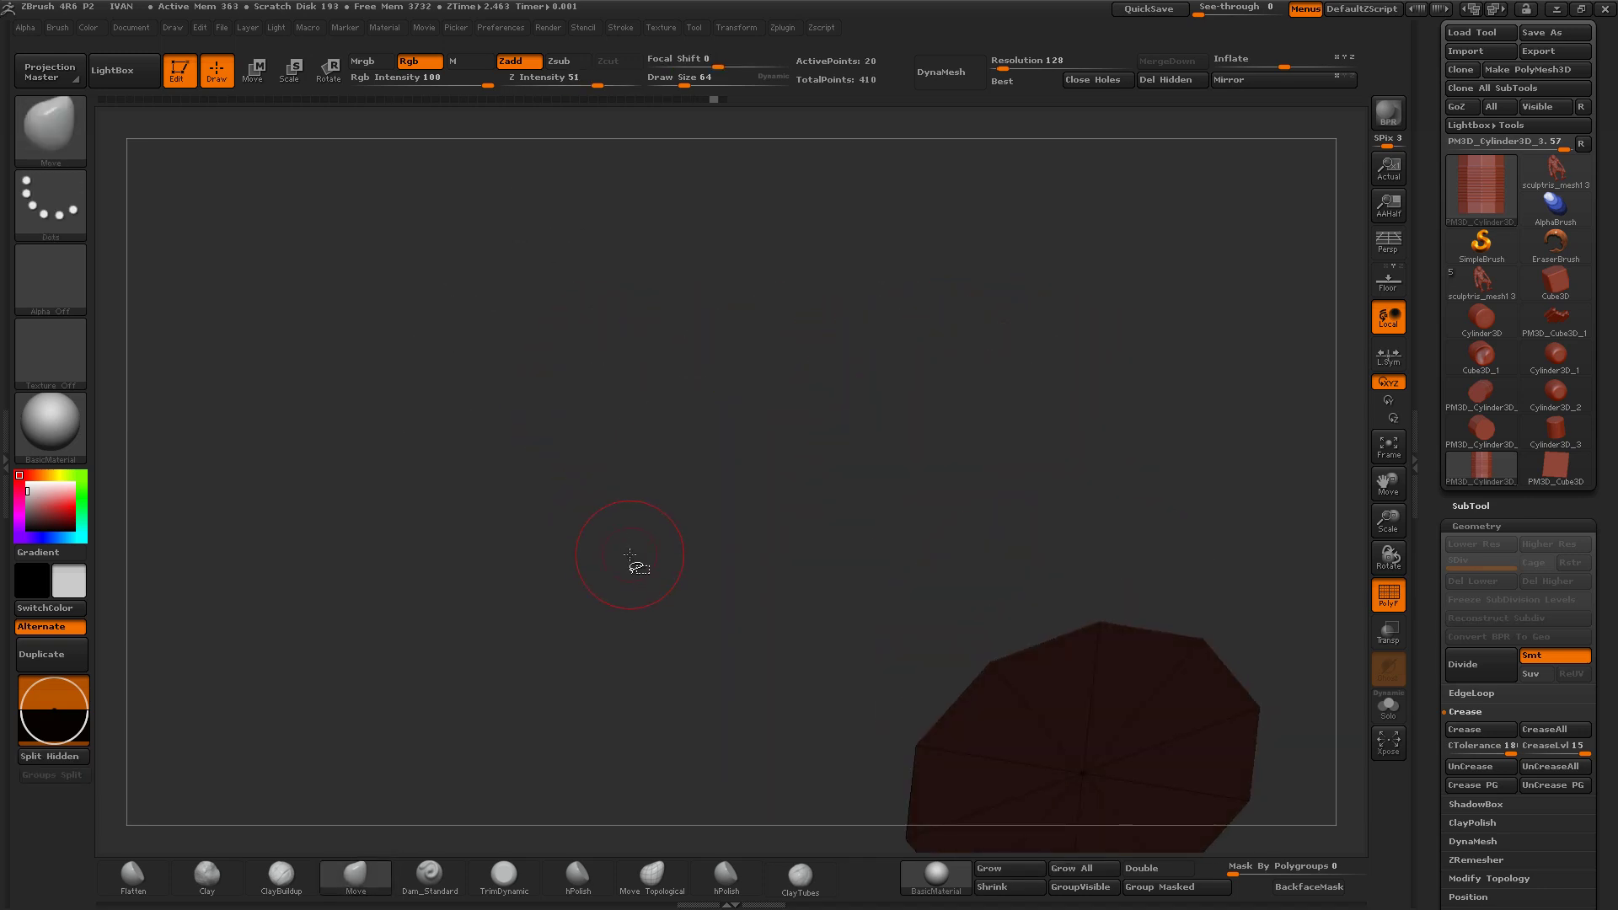
mouse_move(622, 531)
left_mouse_down()
mouse_move(599, 463)
mouse_move(600, 590)
mouse_move(523, 417)
left_mouse_up()
left_click(598, 480, "ctrl")
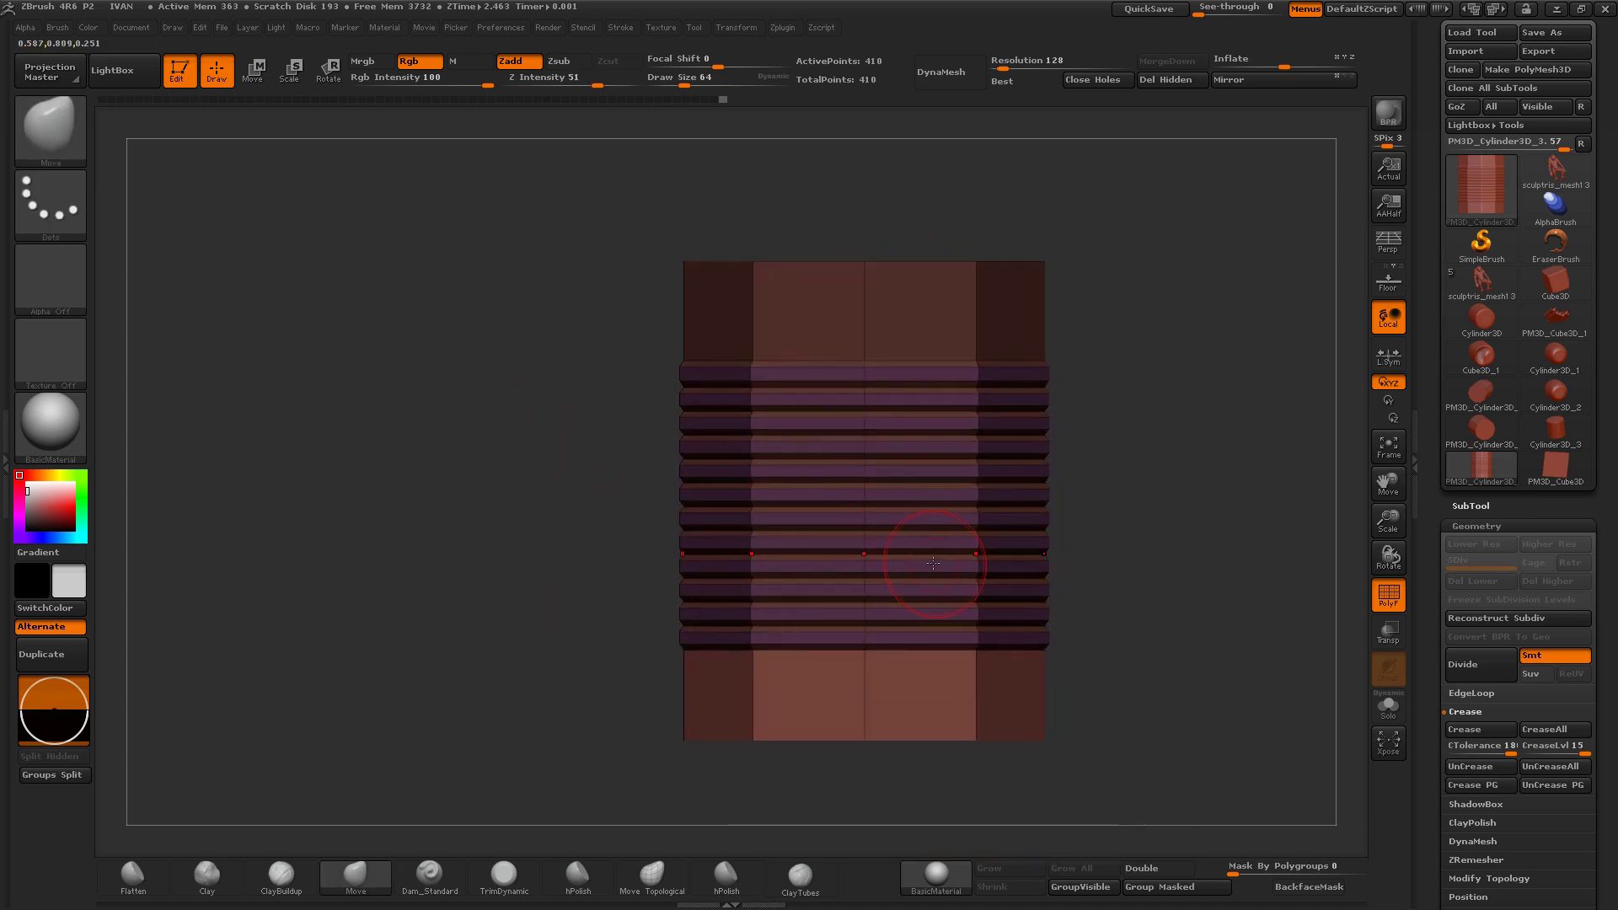
Step: Extrude the unmasked end cap slightly outward with Transpose, adding a new edge loop
key("w")
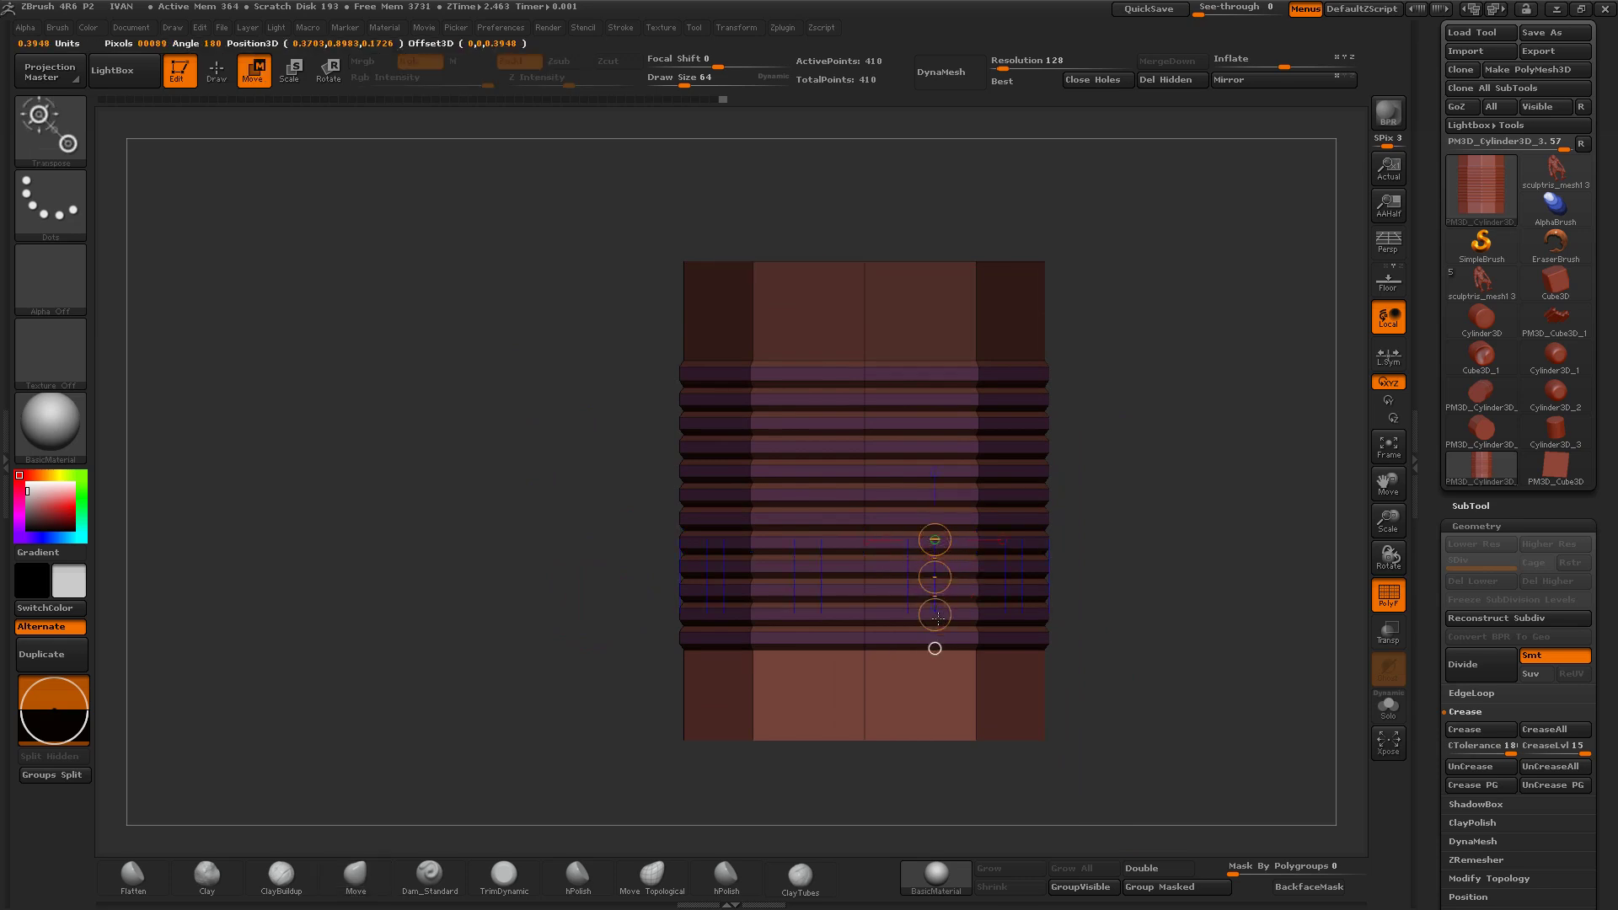
left_click_drag(937, 618, 935, 589)
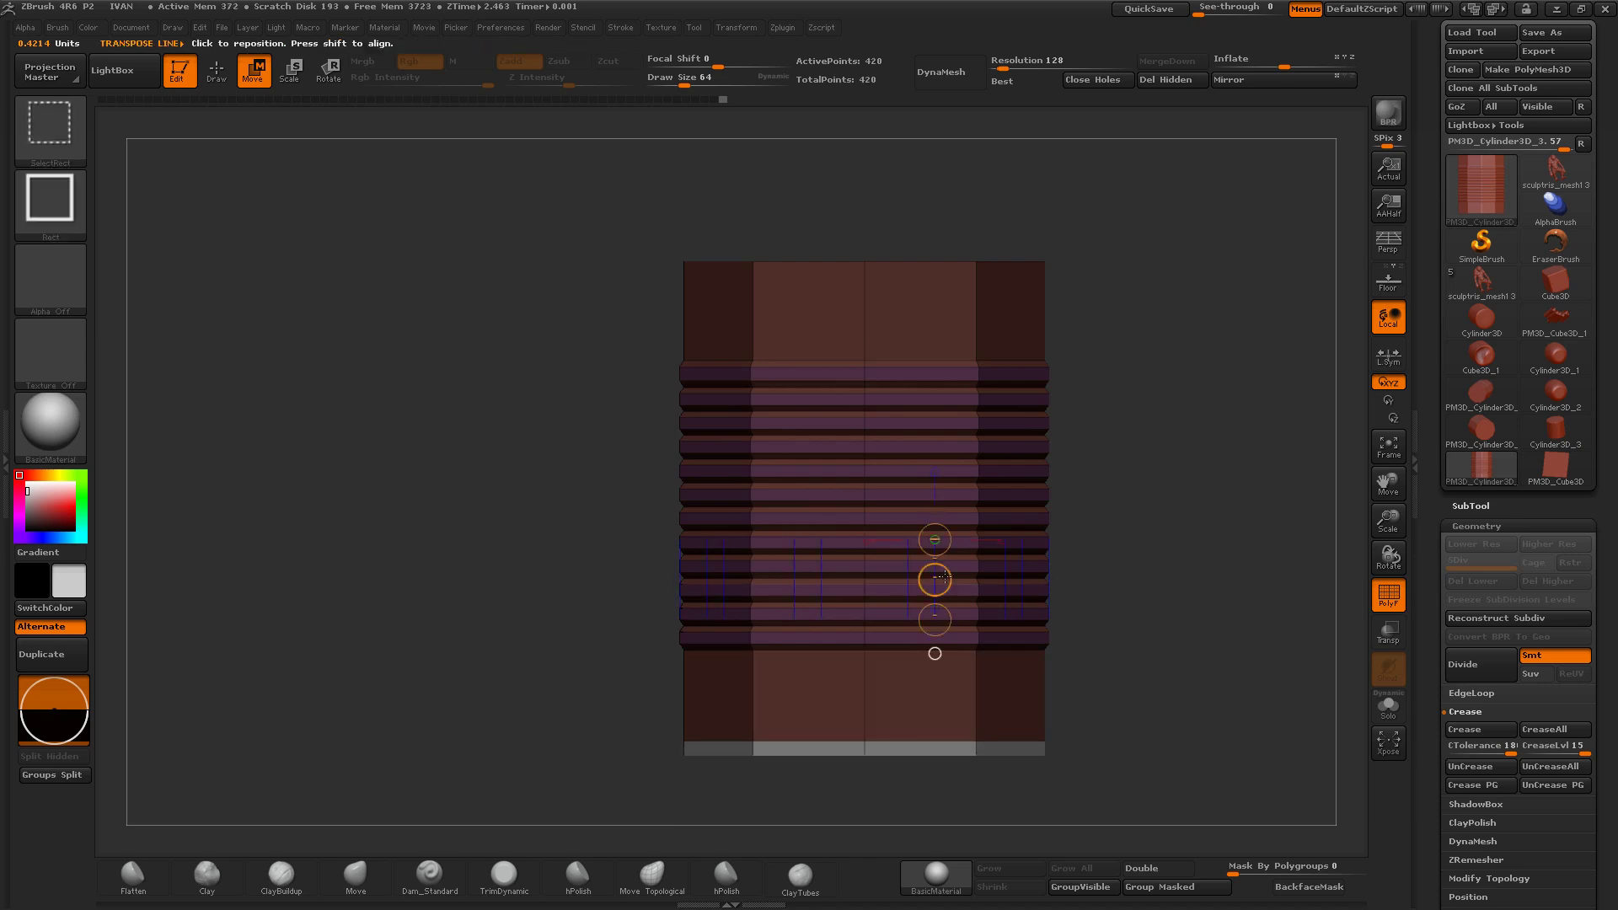
mouse_move(1079, 539)
left_mouse_down()
mouse_move(1073, 426)
mouse_move(1039, 463)
mouse_move(1063, 431)
mouse_move(1028, 582)
left_mouse_up()
key("q")
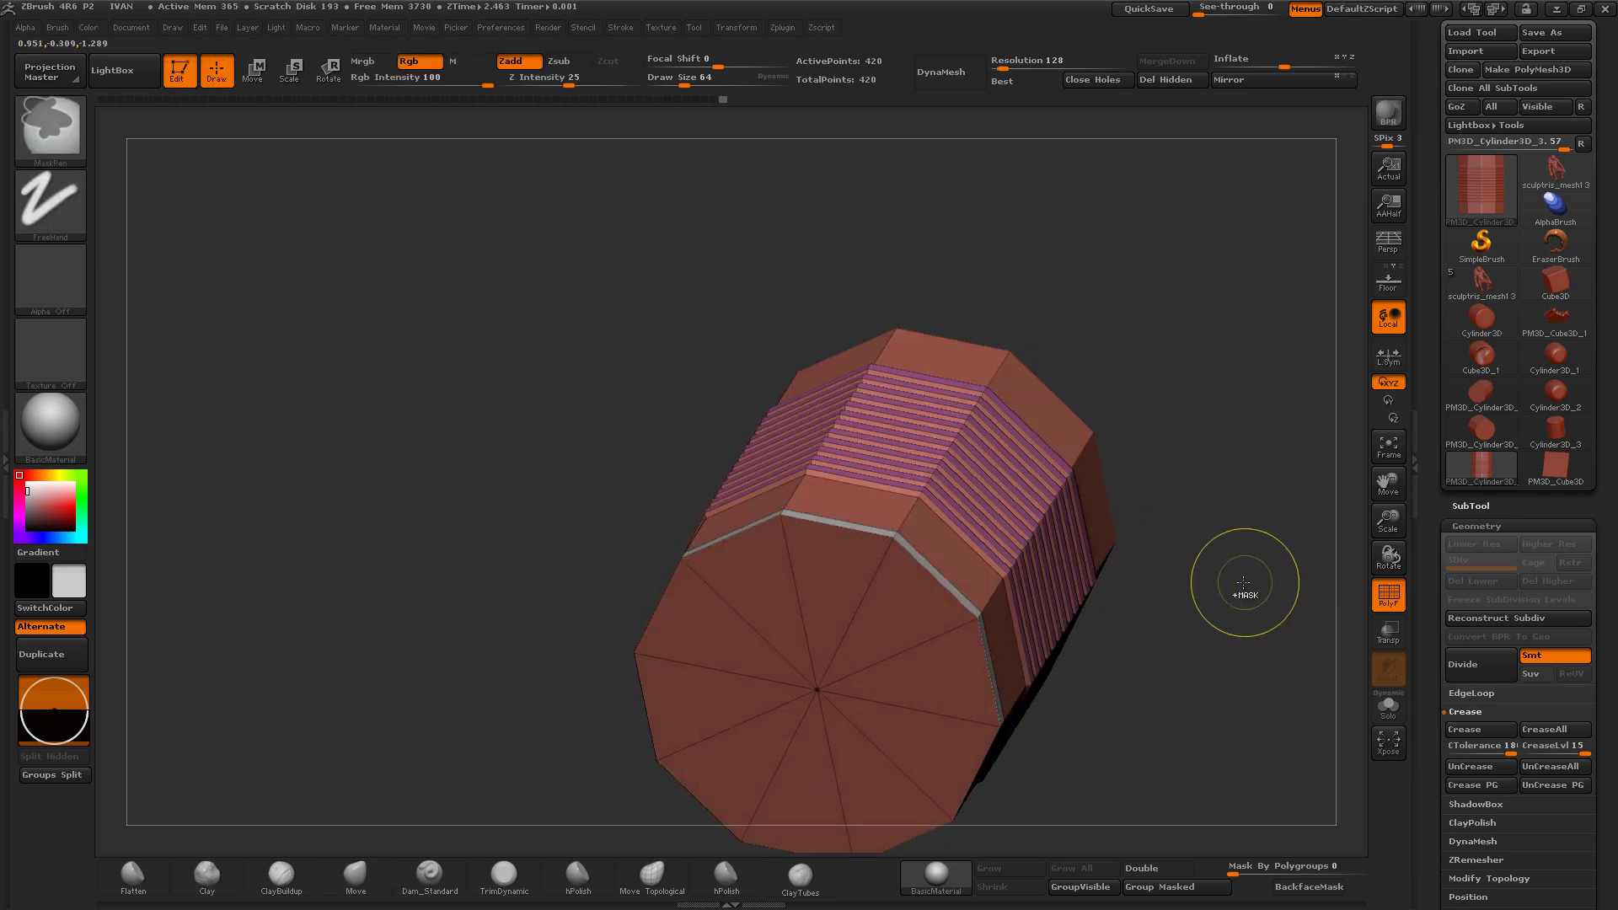
mouse_move(1242, 585)
left_mouse_down()
mouse_move(1194, 500)
mouse_move(1121, 472)
left_mouse_up()
key("ctrl+shift")
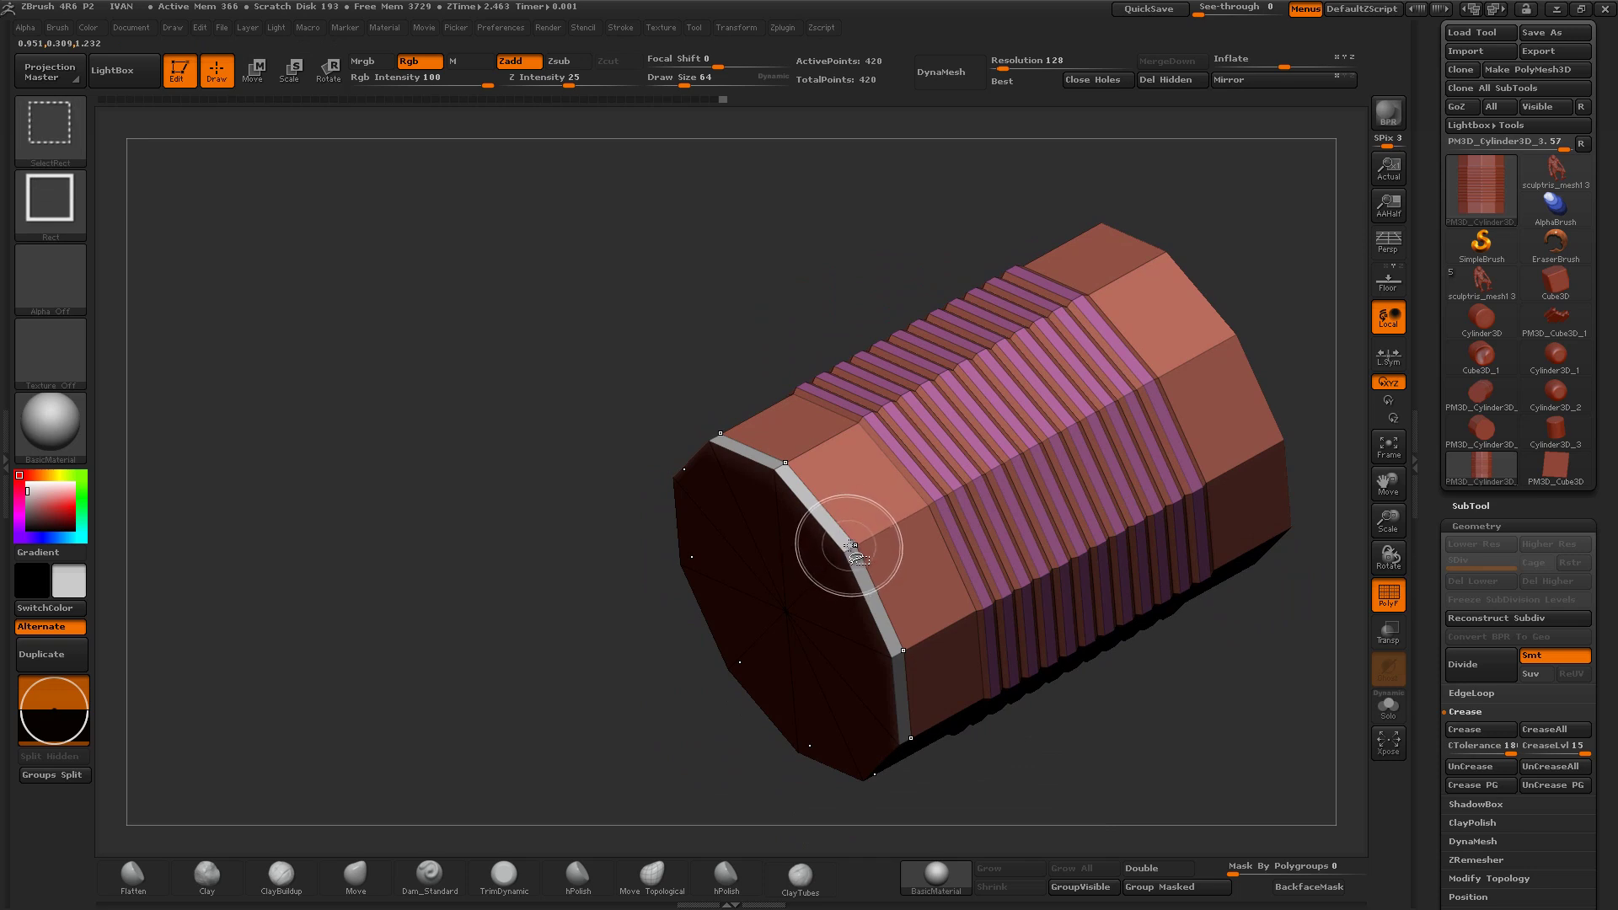
left_click(853, 548, "ctrl+shift")
left_click(928, 504, "ctrl+shift")
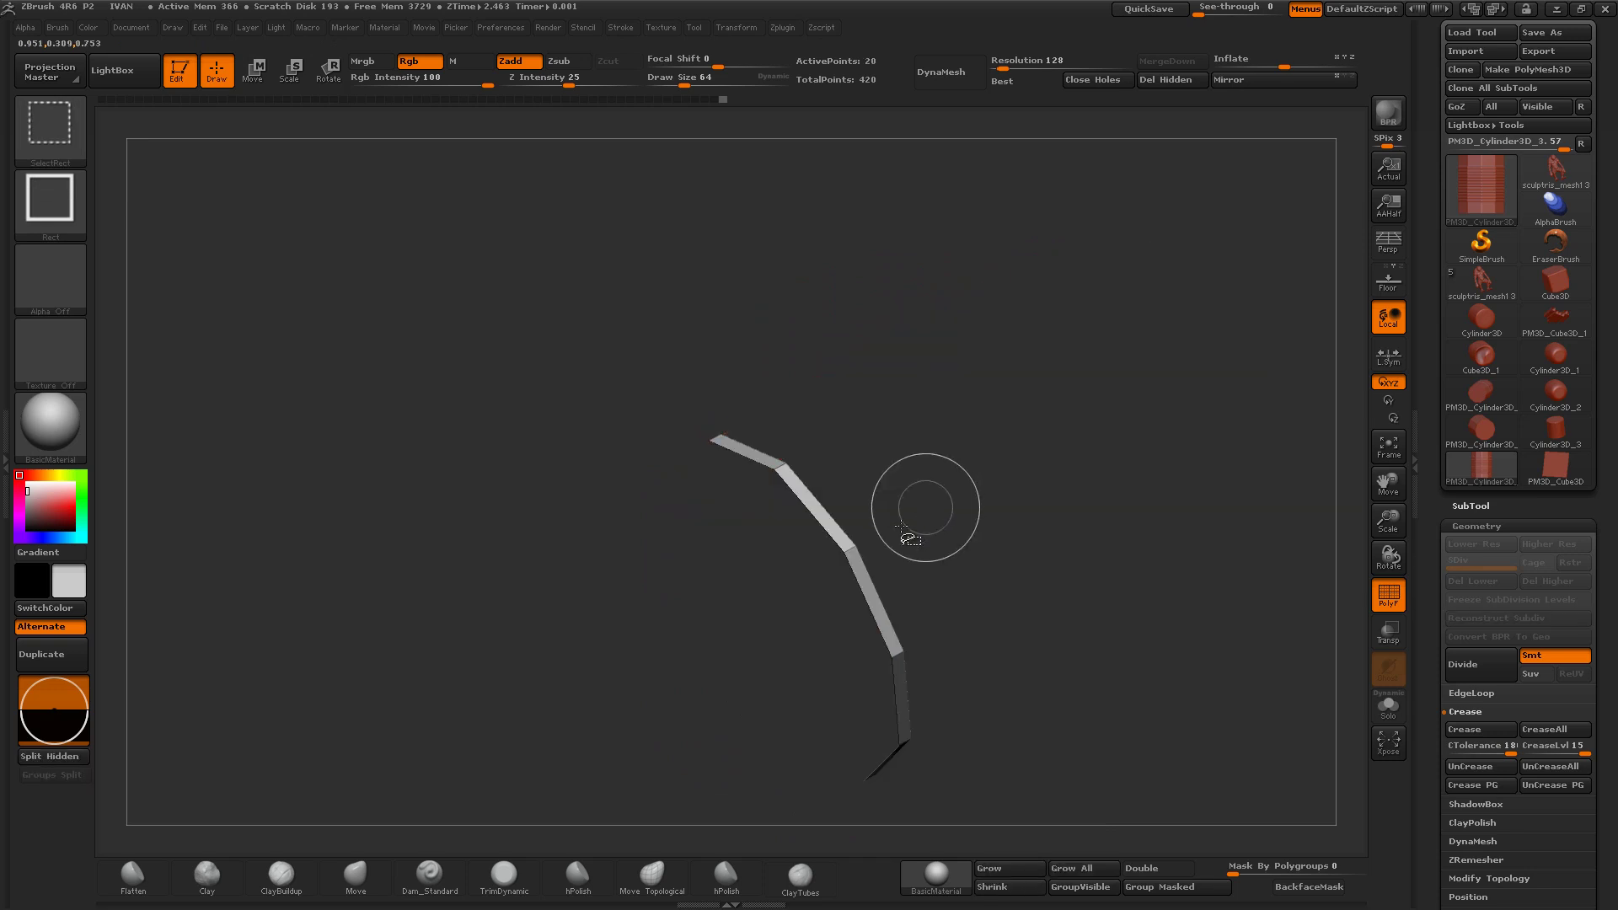
left_click_drag(733, 622, 911, 542)
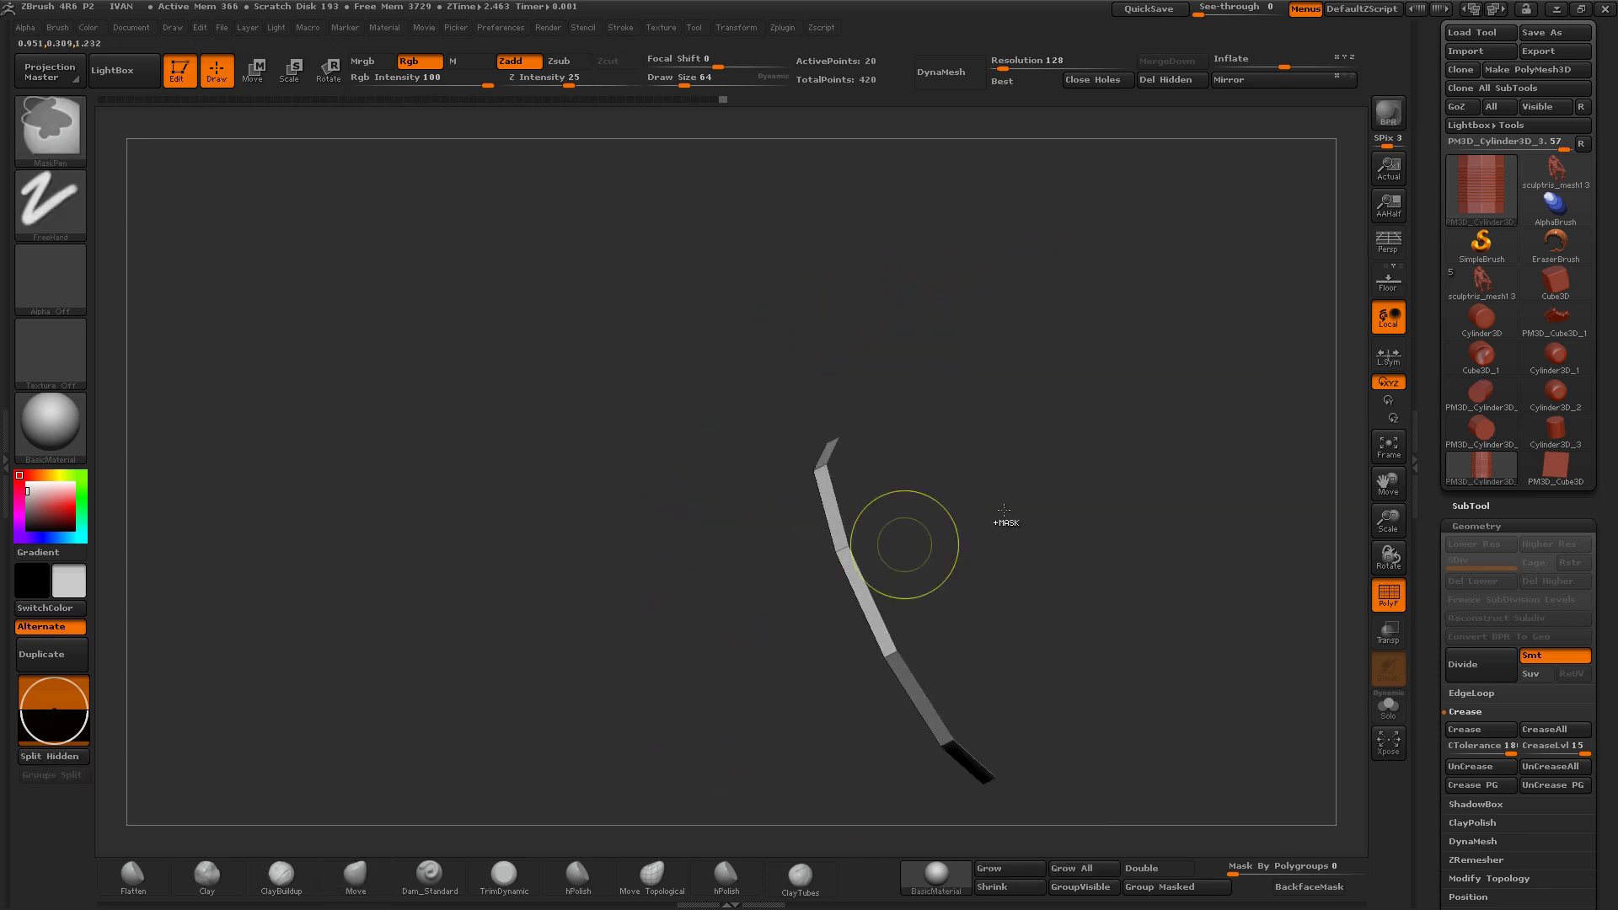
left_click(1066, 509, "ctrl+shift")
left_click_drag(730, 653, 927, 553, "shift")
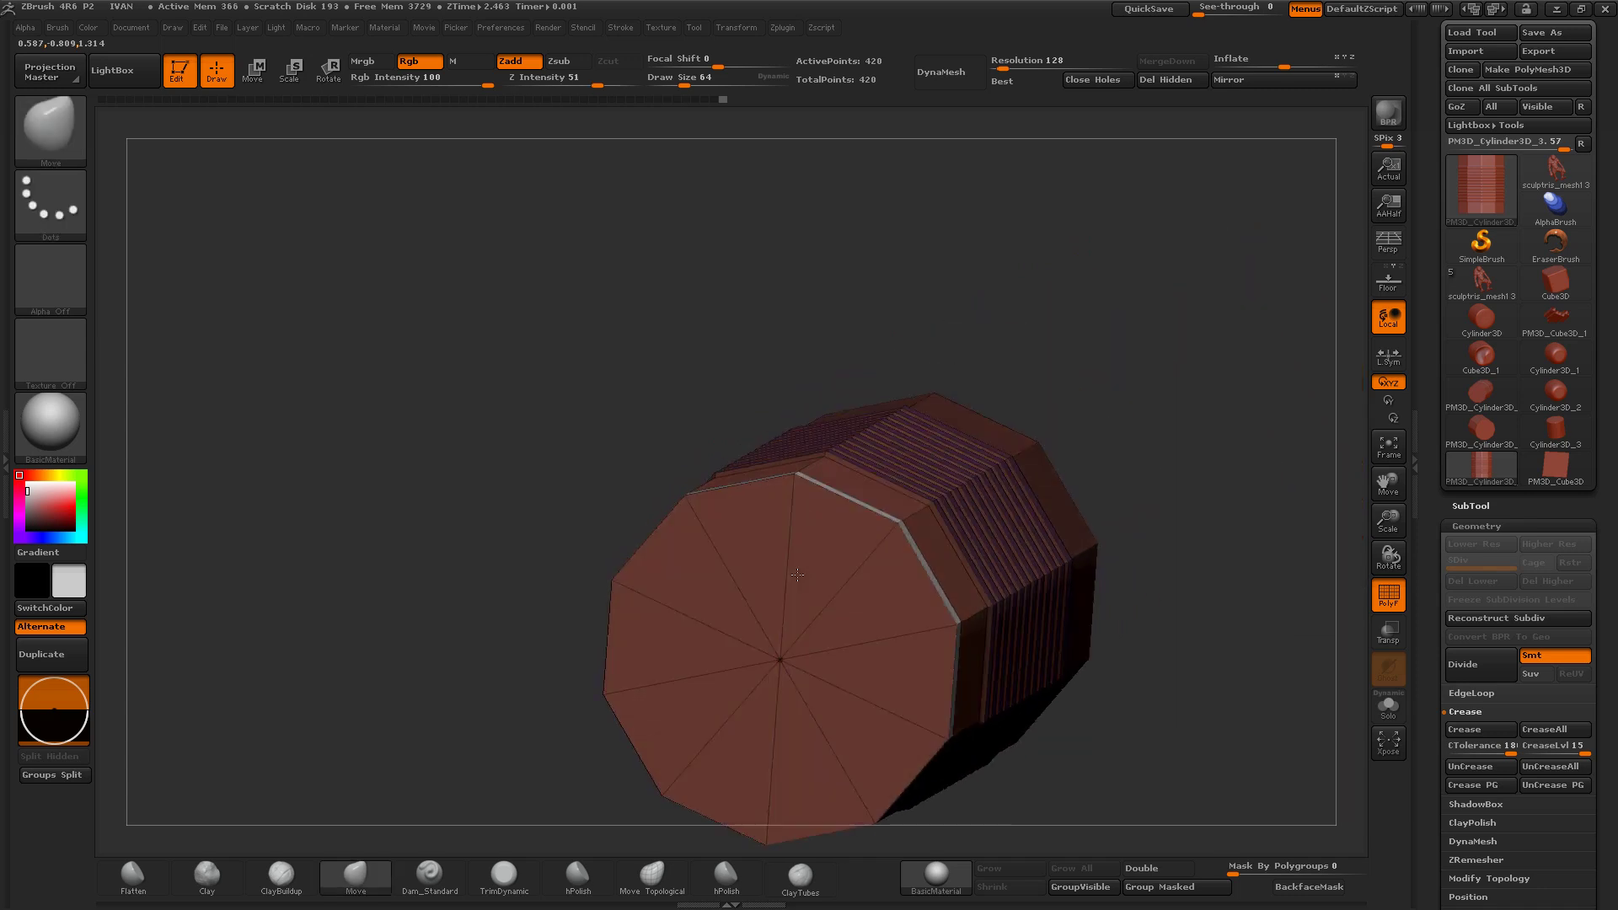
key("w")
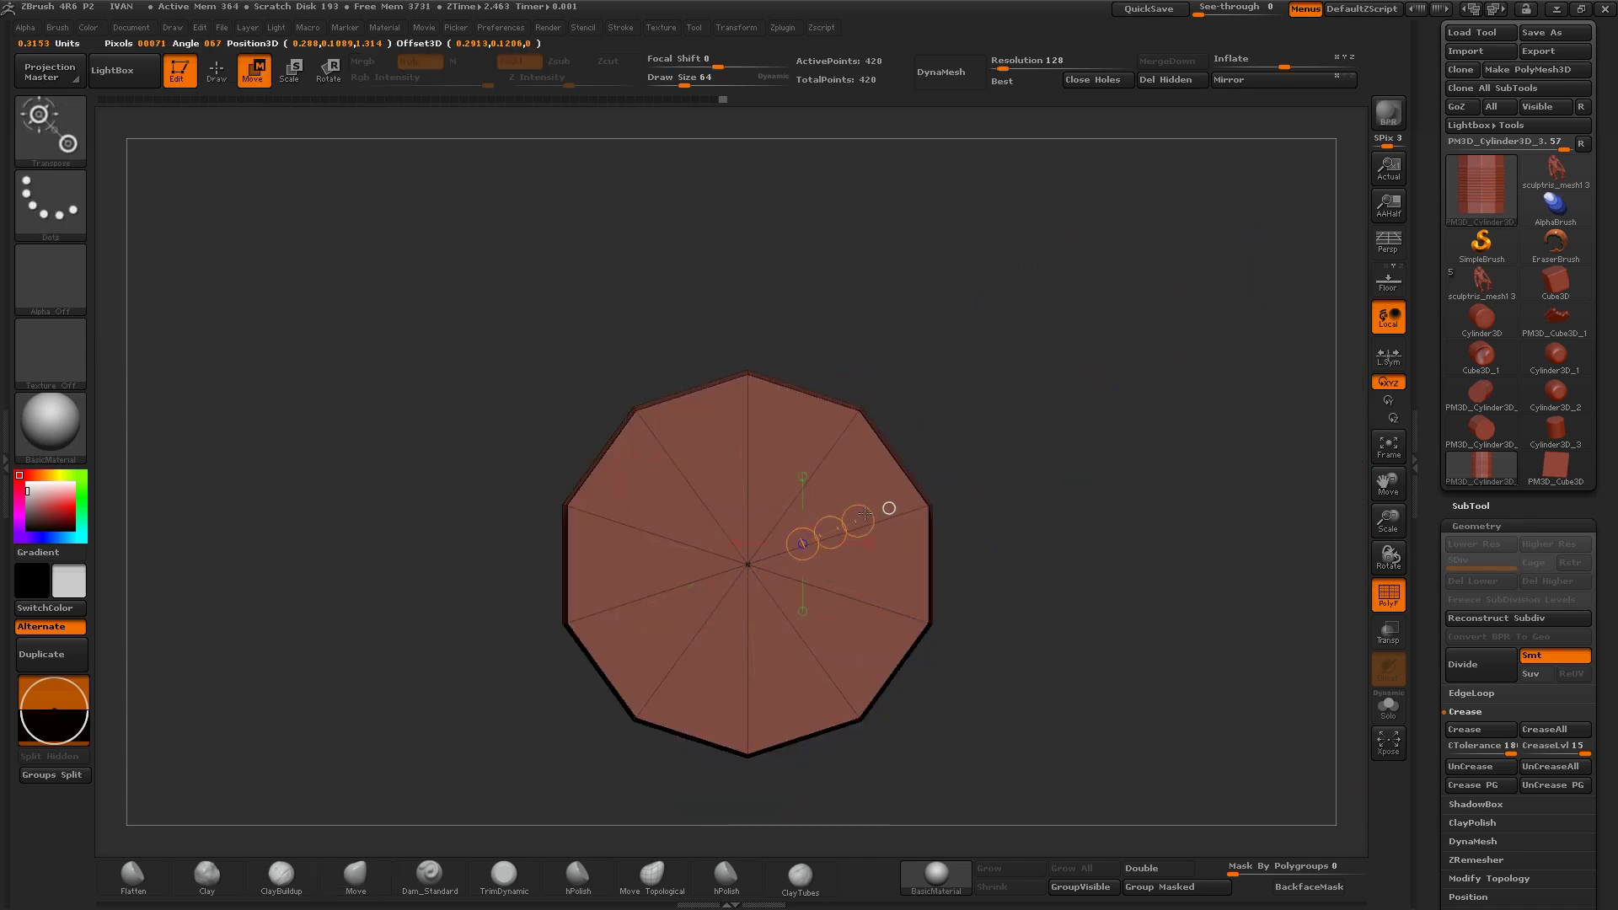
Step: Extrude a rim ring around the cap edge with Transpose
left_click_drag(842, 525, 847, 523, "ctrl")
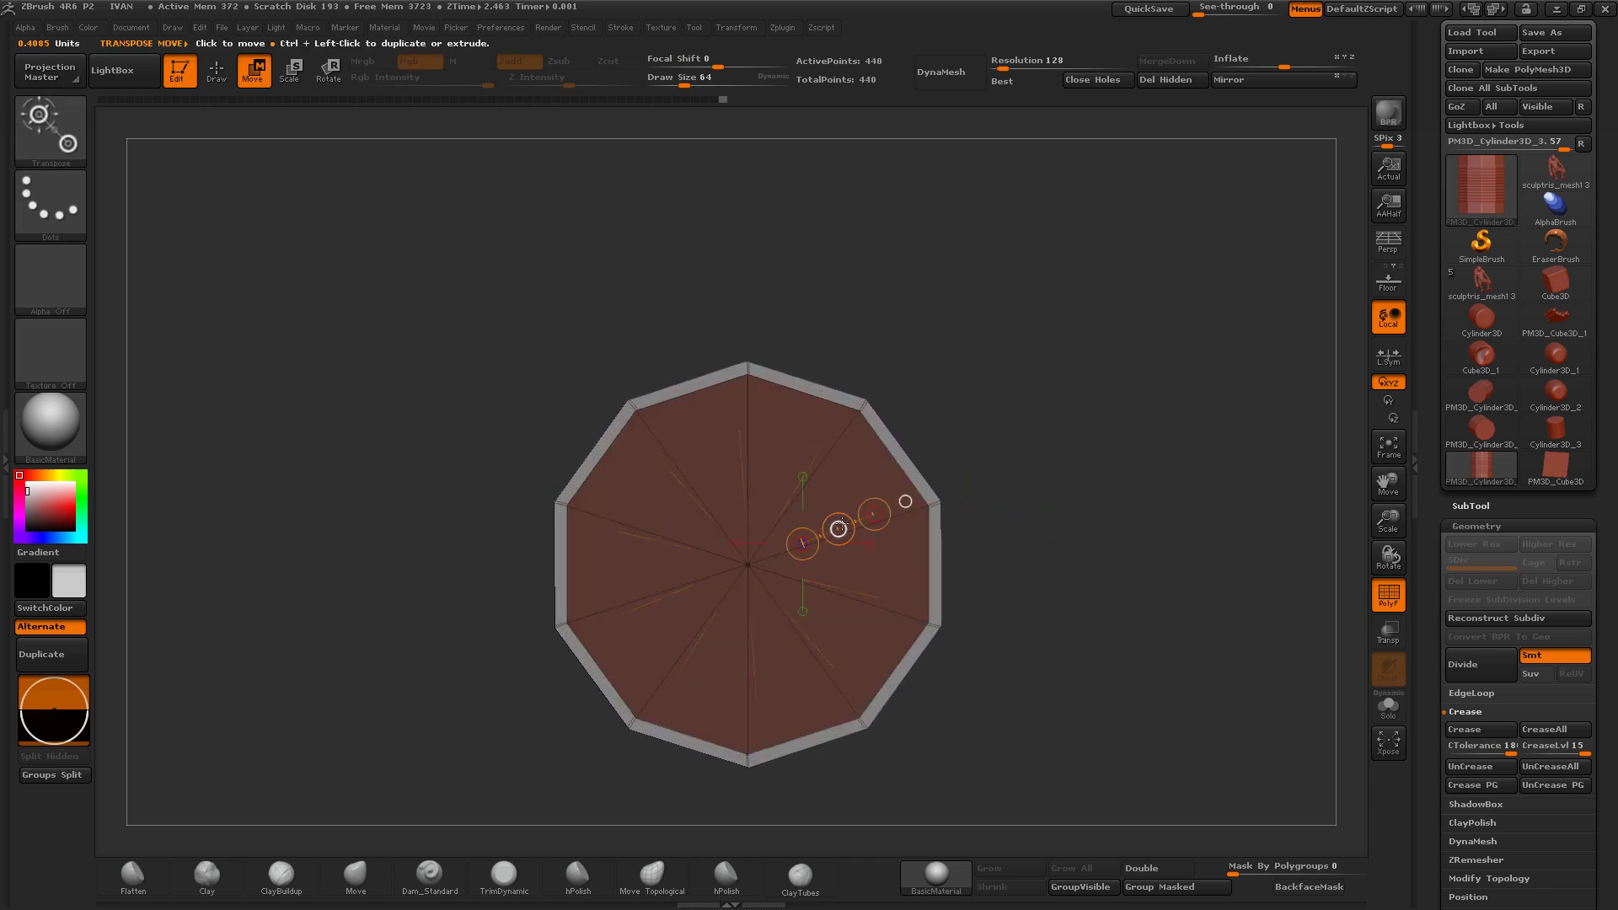
left_click_drag(845, 526, 832, 525, "ctrl")
left_click_drag(1027, 475, 1025, 550)
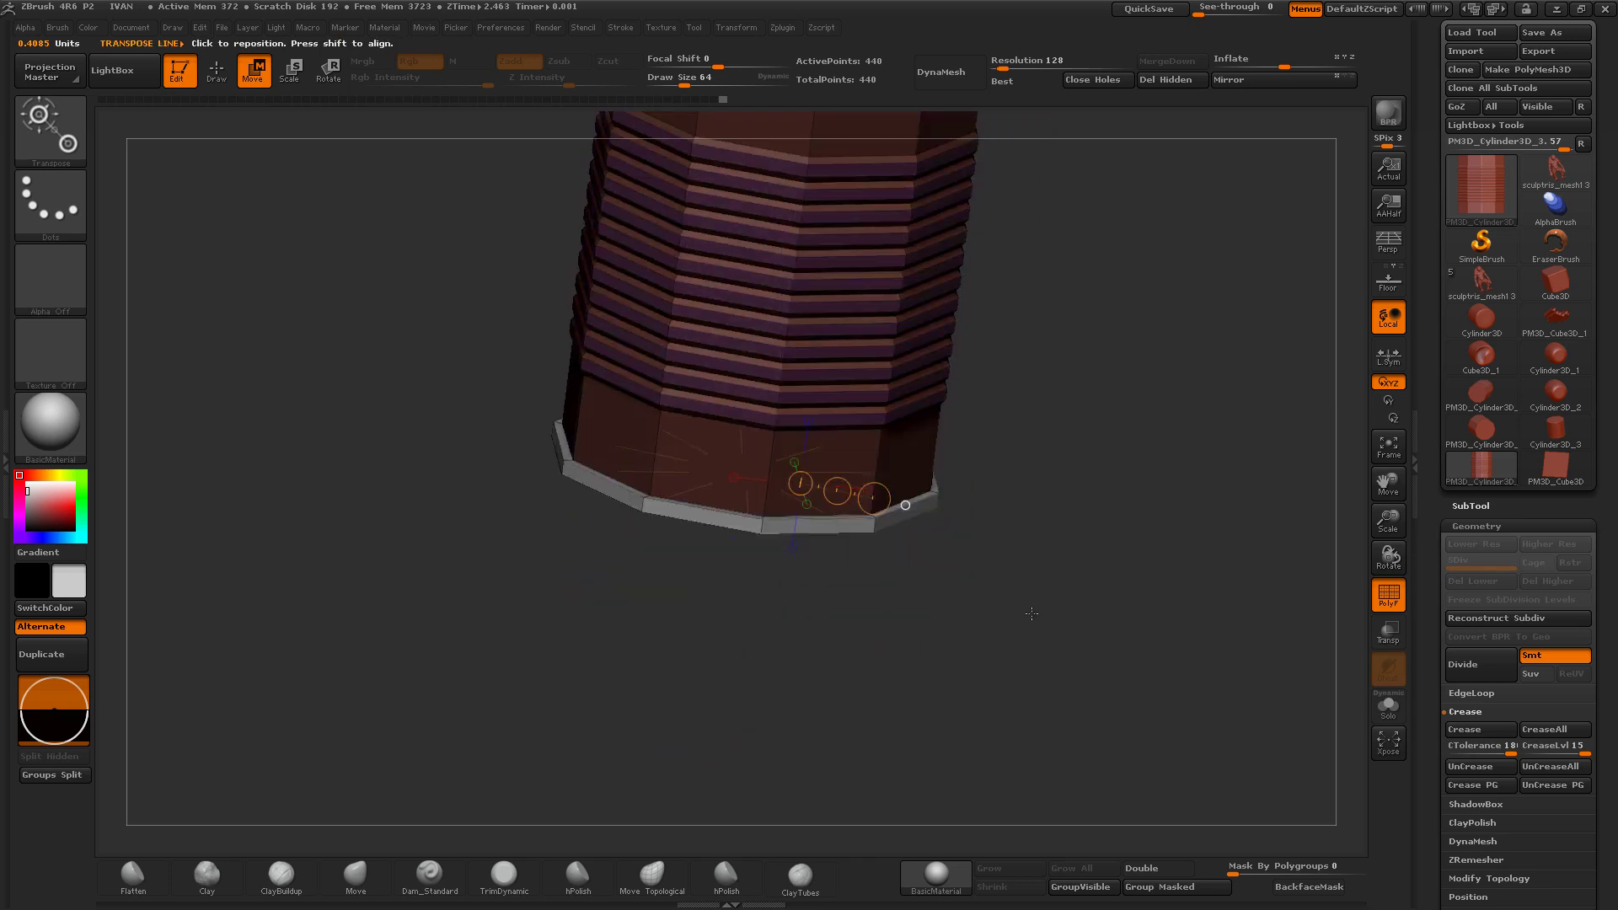
key("q")
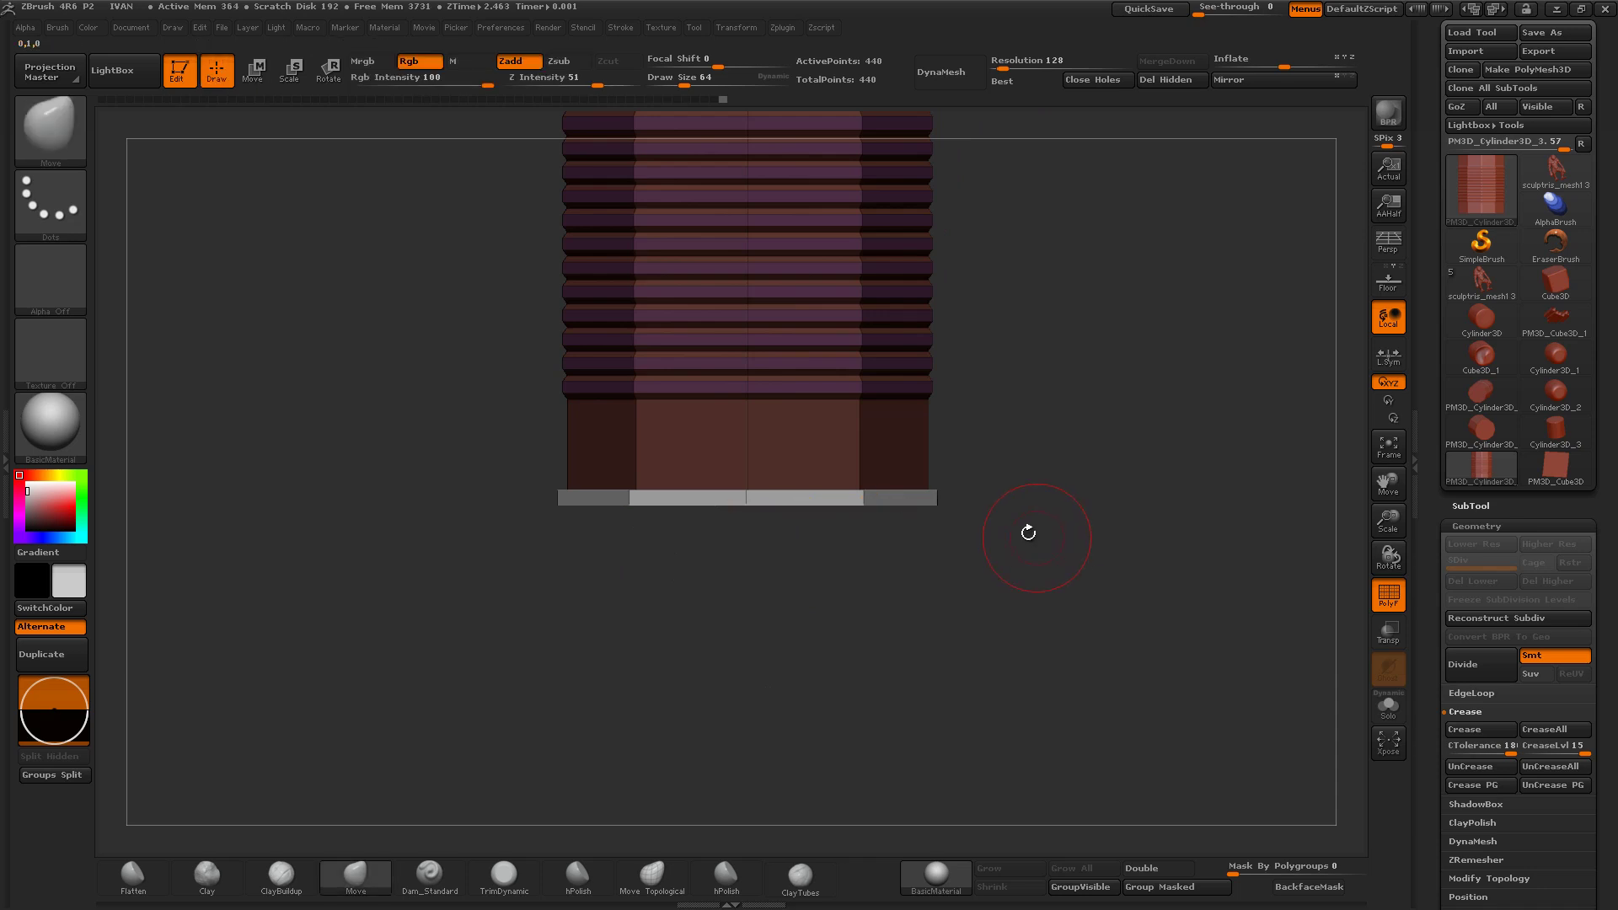
Step: Clear the mask and hide the body so only the end cap shows
left_click_drag(1029, 535, 899, 398)
left_click_drag(850, 469, 505, 463)
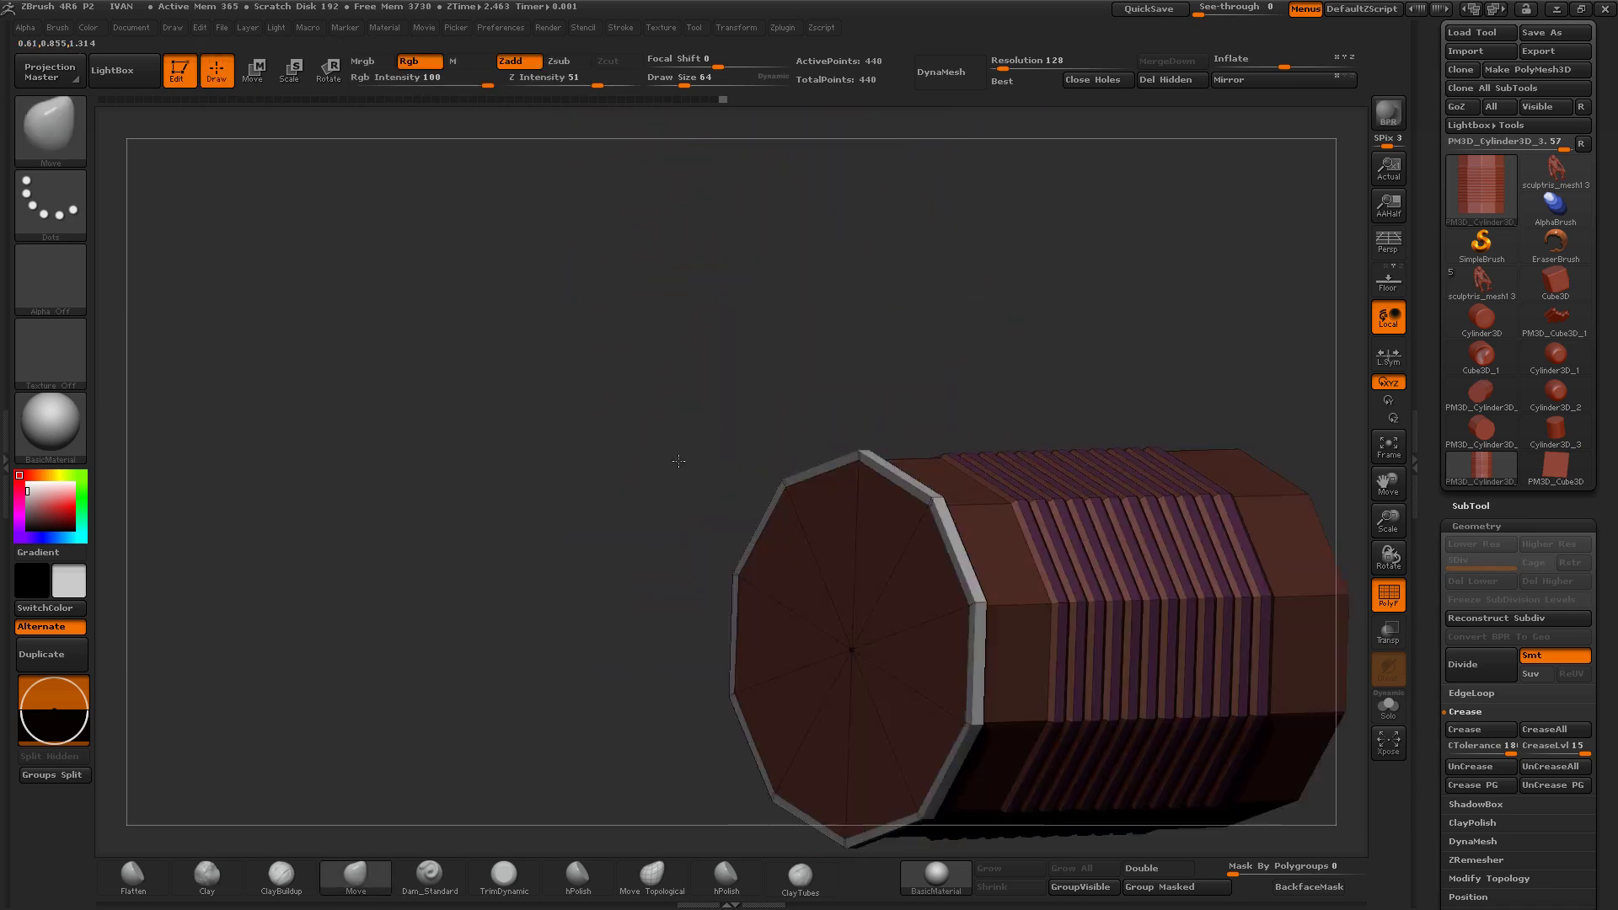
key("ctrl")
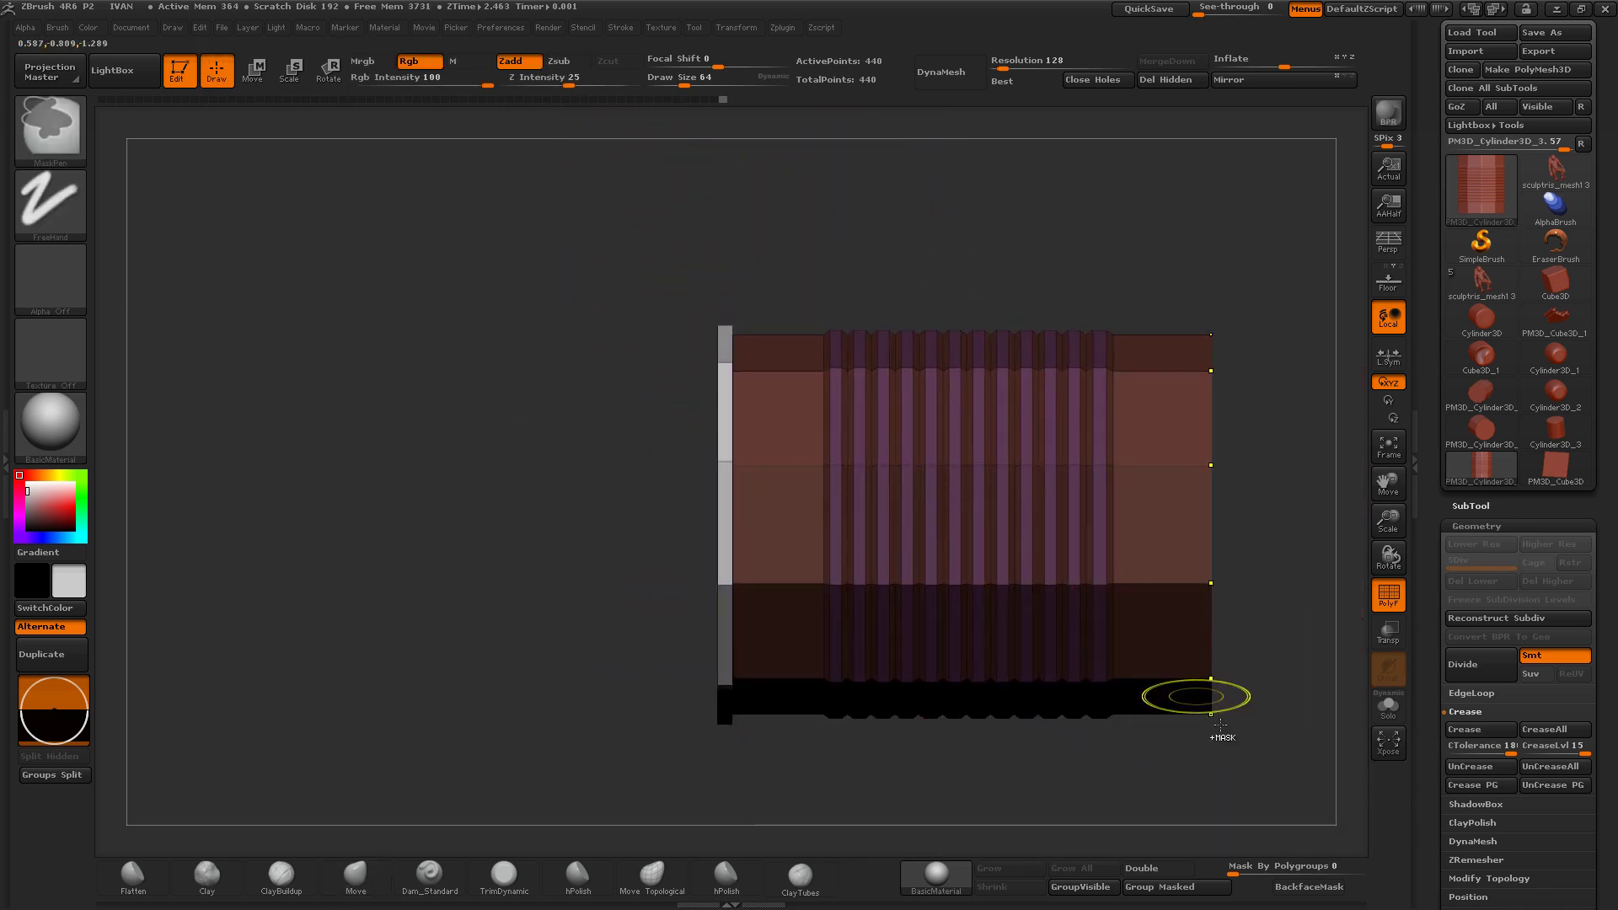
left_click_drag(1214, 704, 1290, 617, "ctrl")
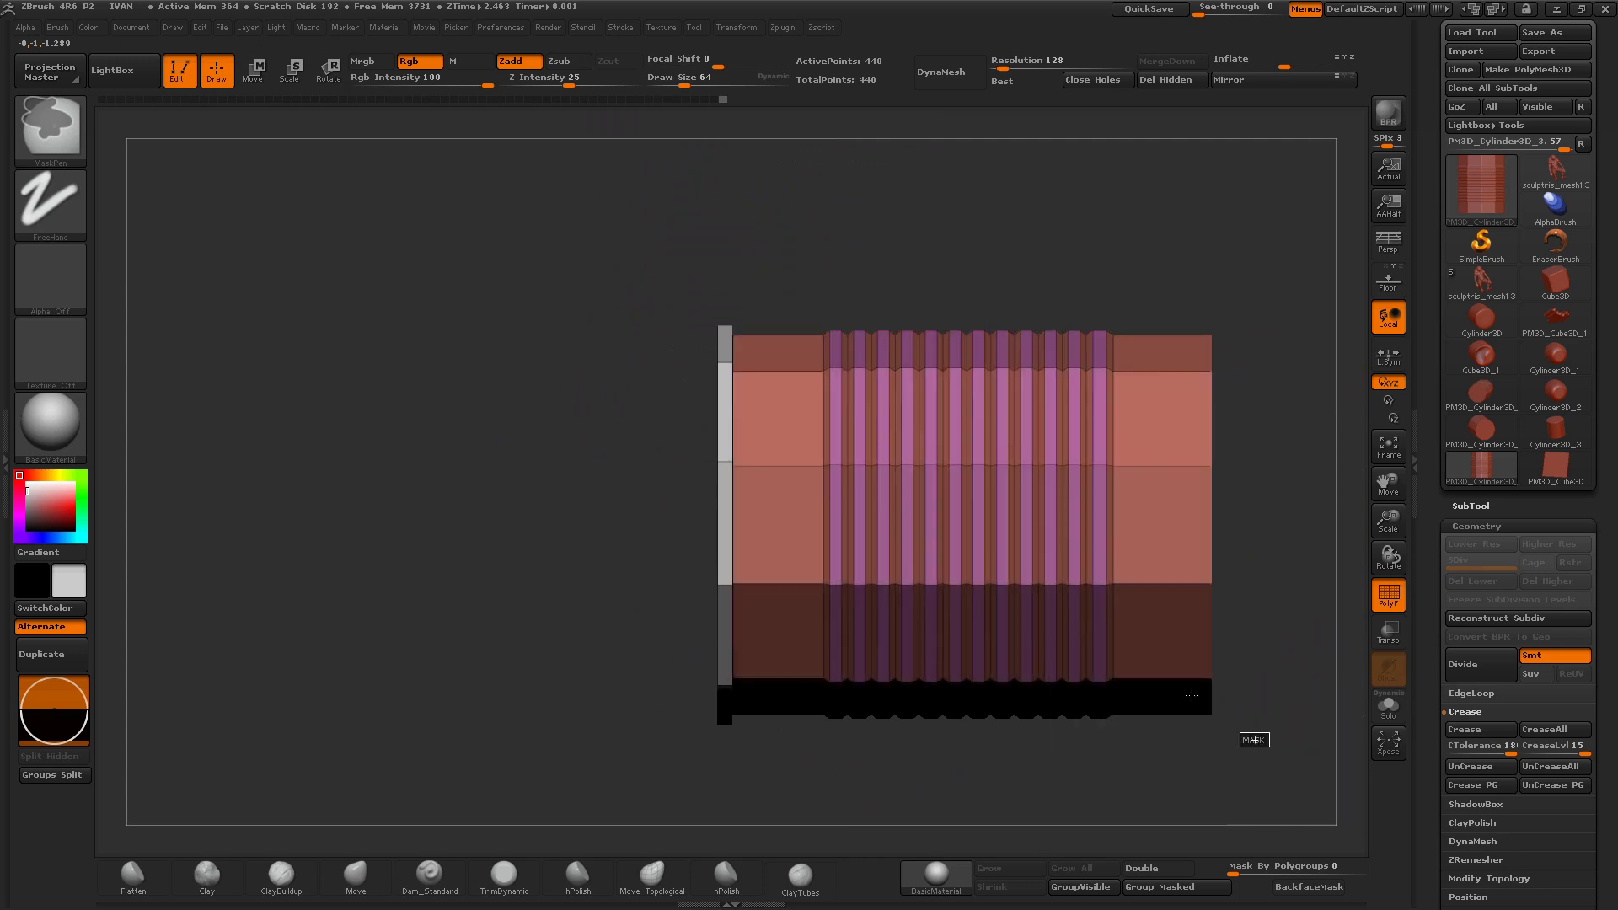
mouse_move(1264, 747)
left_mouse_down("ctrl")
mouse_move(1246, 746)
mouse_move(1254, 773)
mouse_move(722, 271)
mouse_move(832, 459)
left_mouse_up("ctrl")
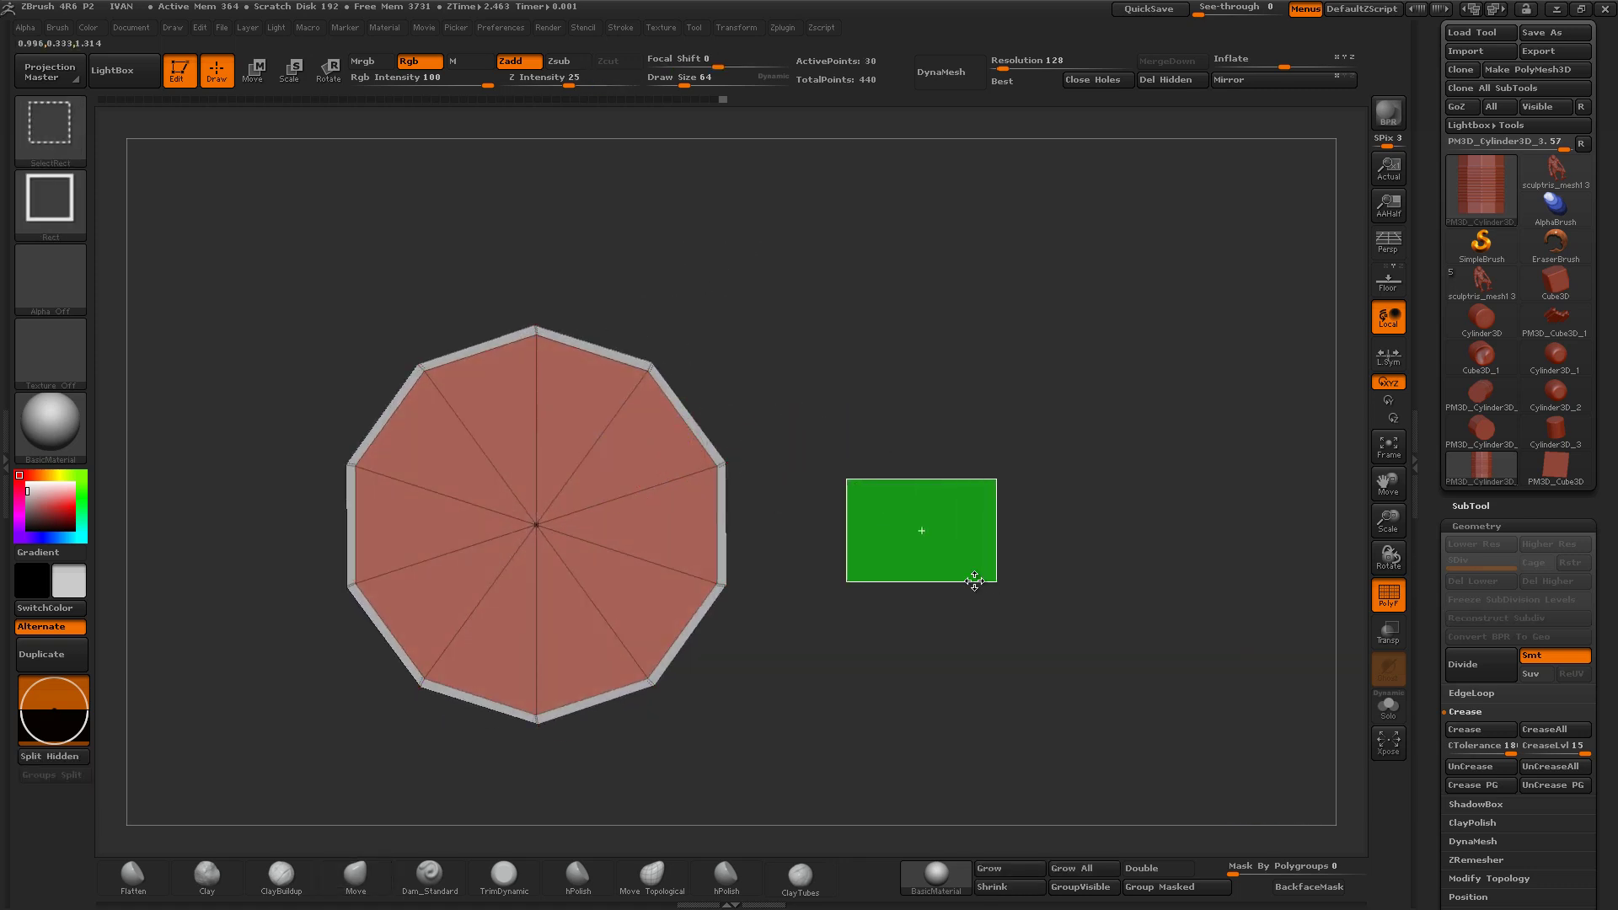
Step: Hide and reveal cap faces, then test a Transpose action line across the cap edge
left_click_drag(844, 478, 607, 581, "ctrl+alt+shift")
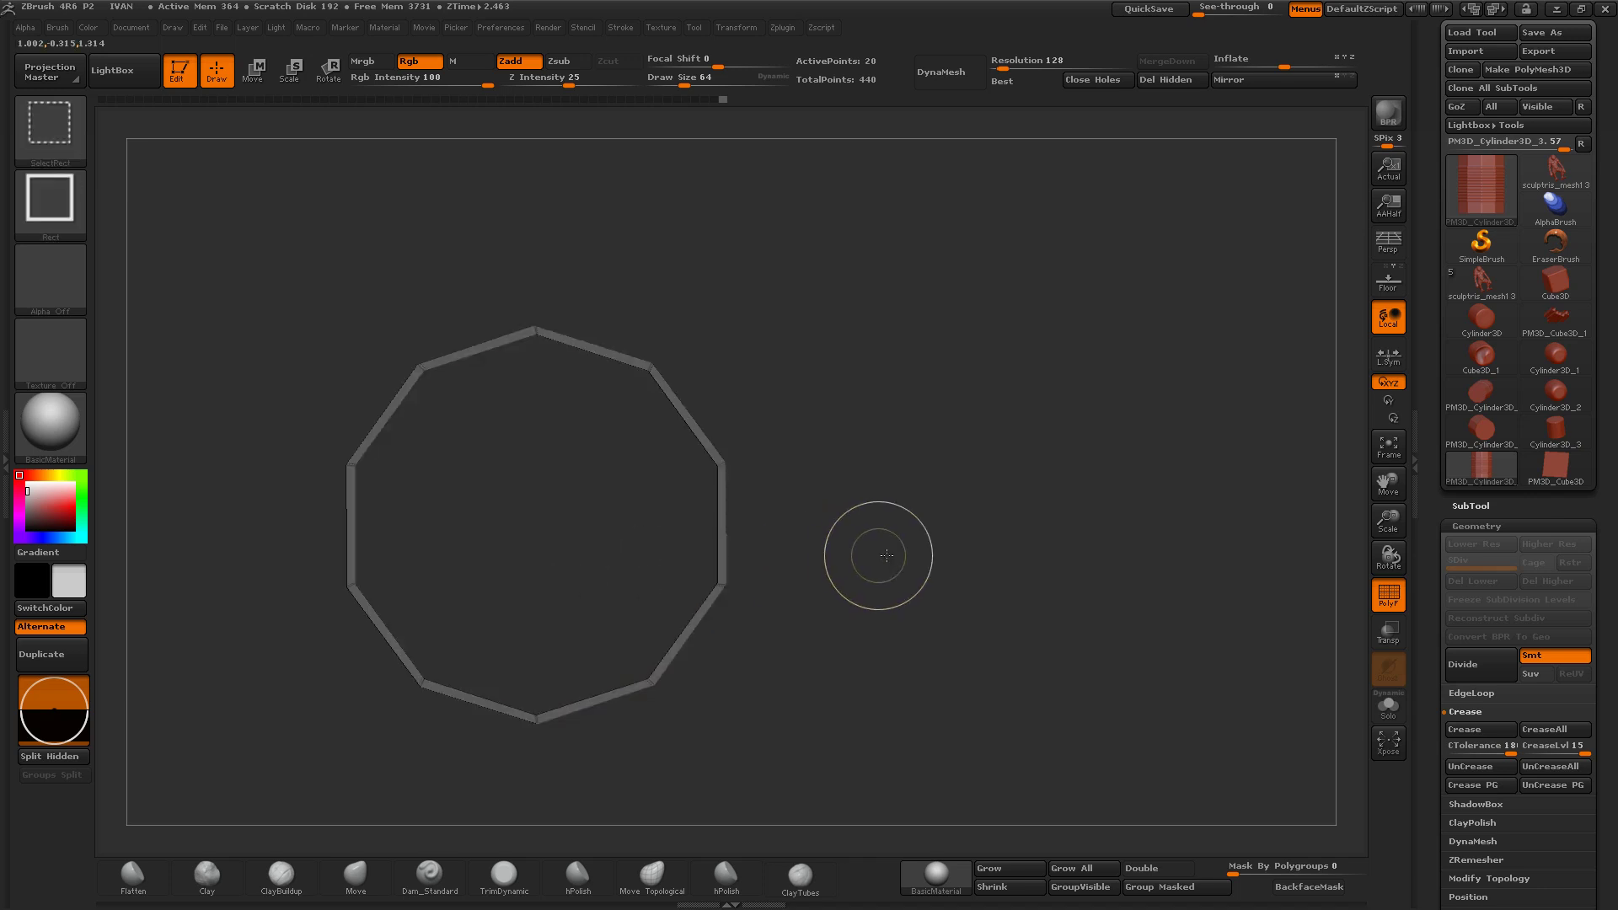
left_click(876, 558, "ctrl+shift")
mouse_move(885, 559)
left_mouse_down()
mouse_move(650, 686)
mouse_move(649, 643)
mouse_move(610, 650)
left_mouse_up()
key("w")
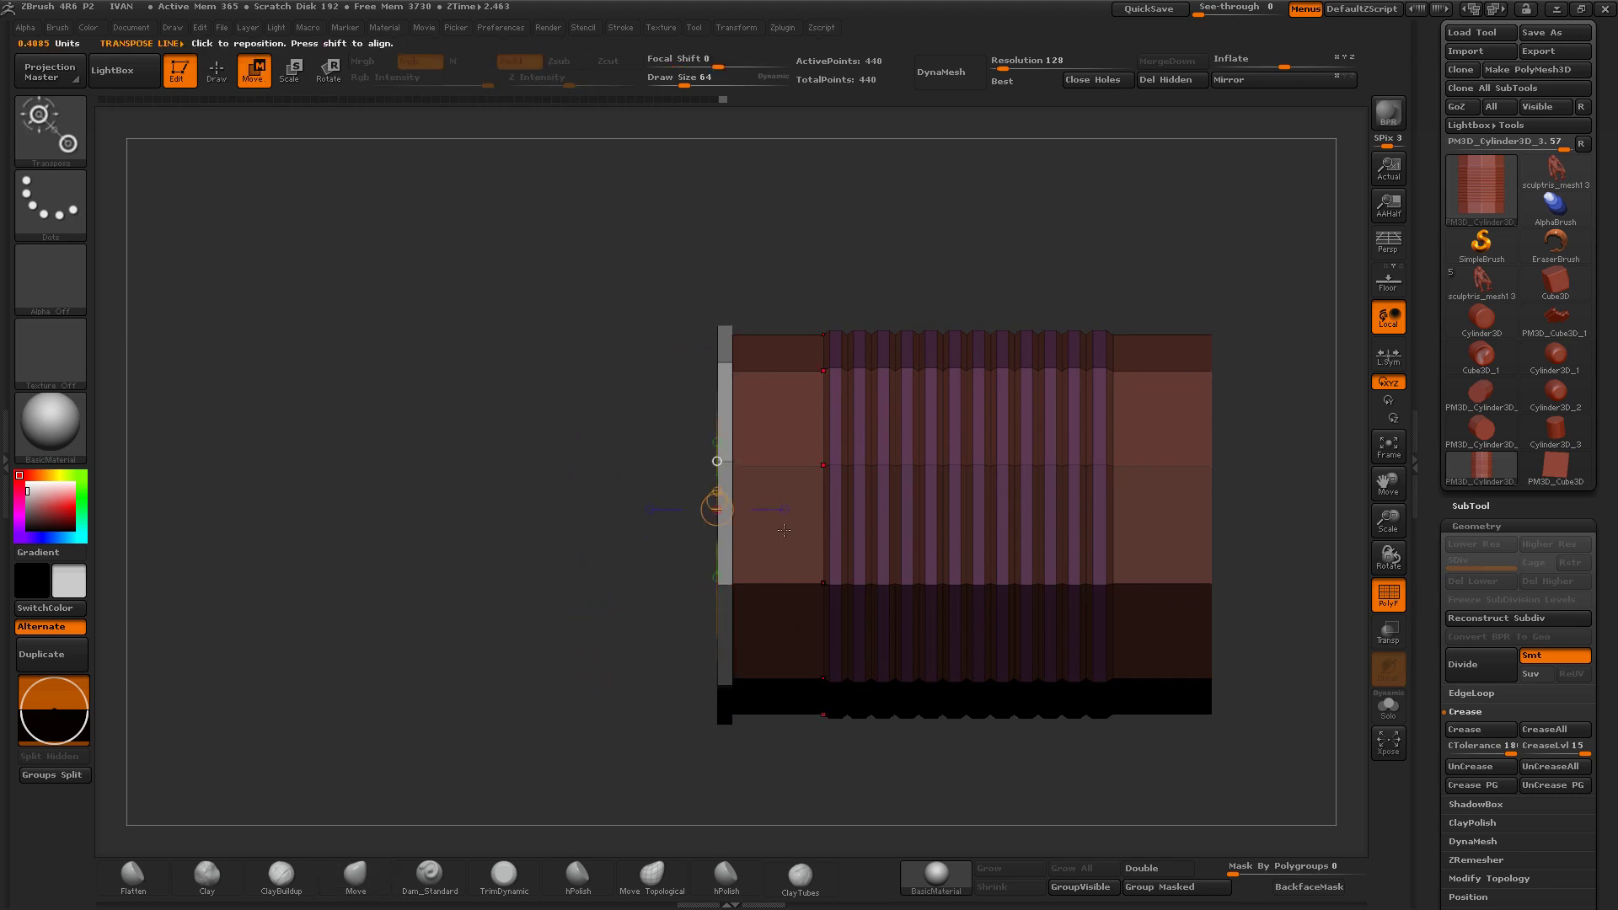
mouse_move(785, 509)
left_mouse_down()
mouse_move(746, 512)
mouse_move(764, 500)
left_mouse_up()
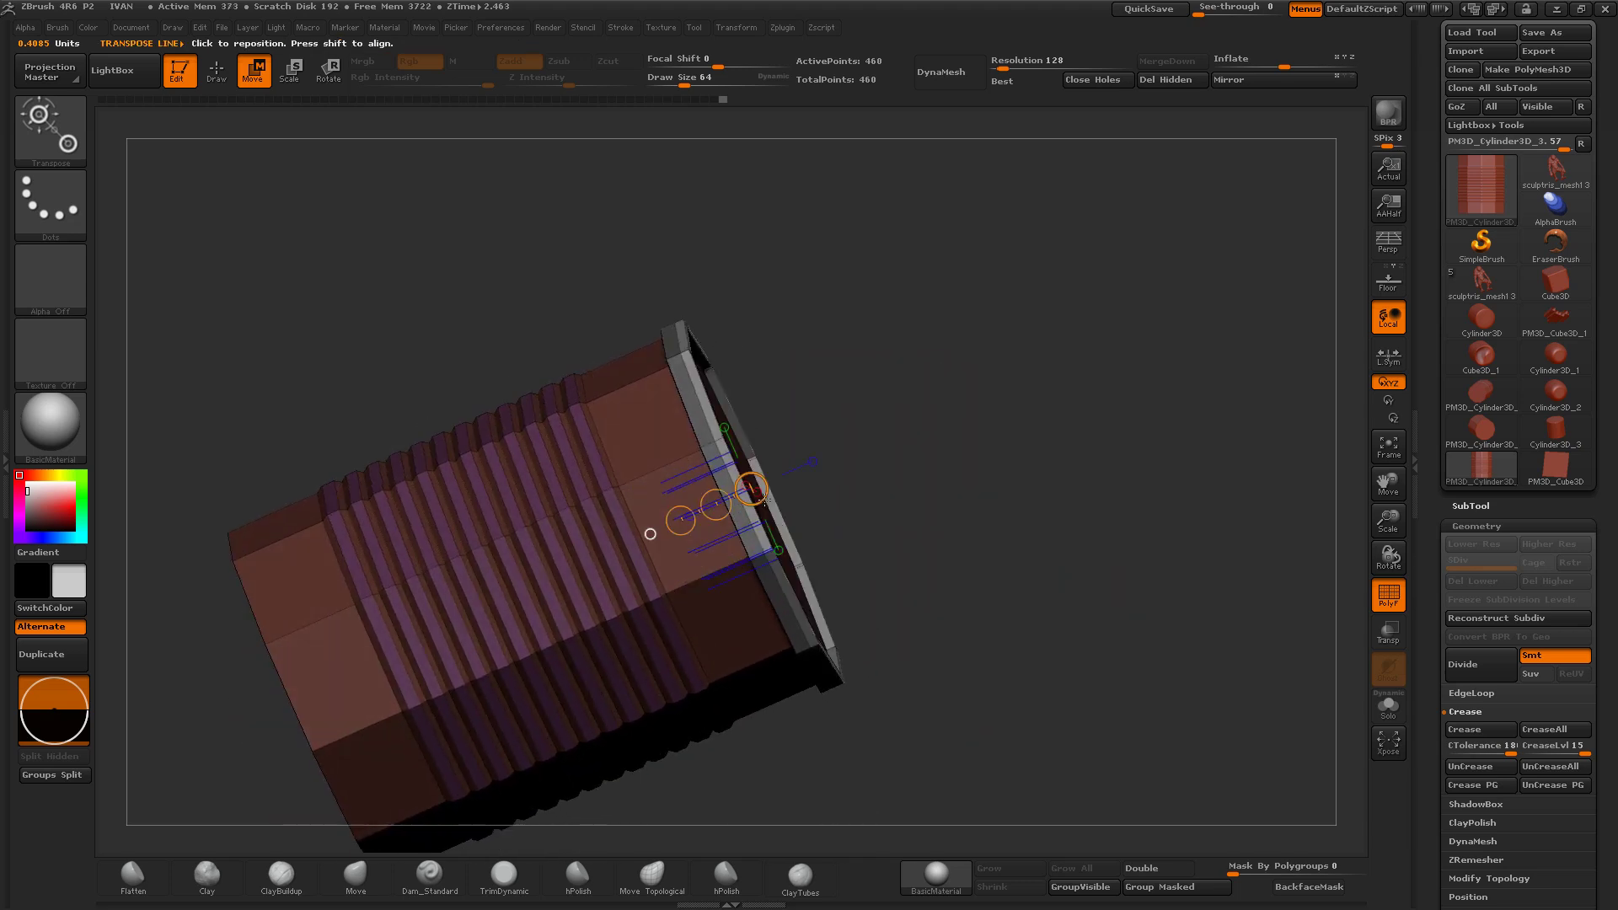
key("q")
left_click_drag(1019, 480, 1001, 606)
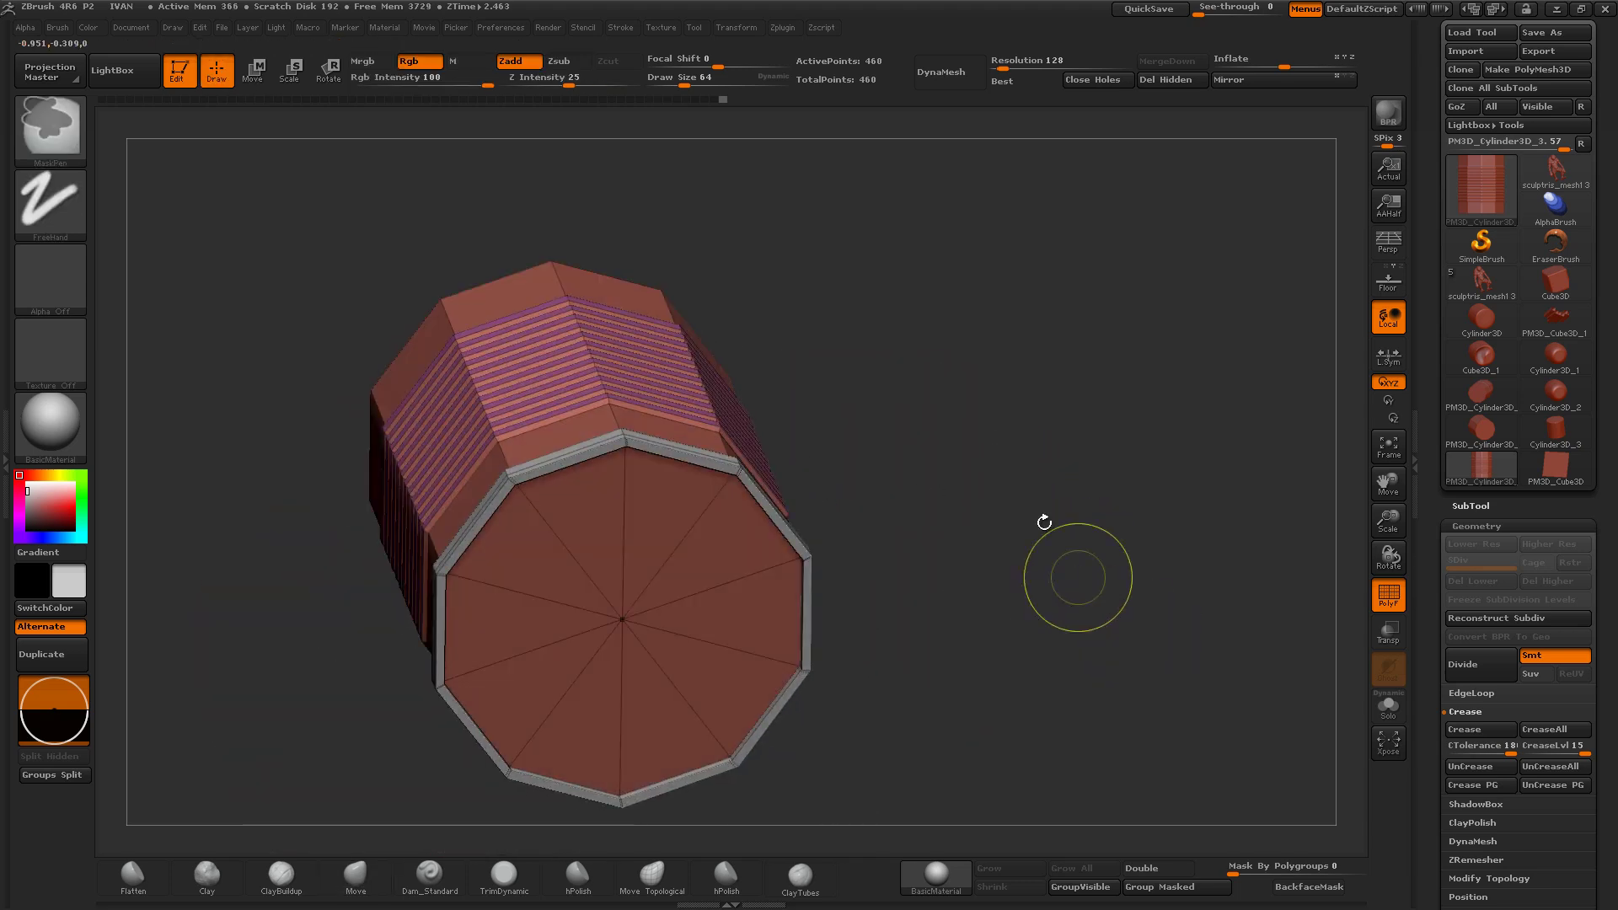
mouse_move(1044, 523)
left_mouse_down()
mouse_move(1001, 622)
mouse_move(1006, 473)
left_mouse_up()
Step: Preview subdivision on the cap and undo back to the 420-point base mesh
key("ctrl+d")
key("ctrl+d")
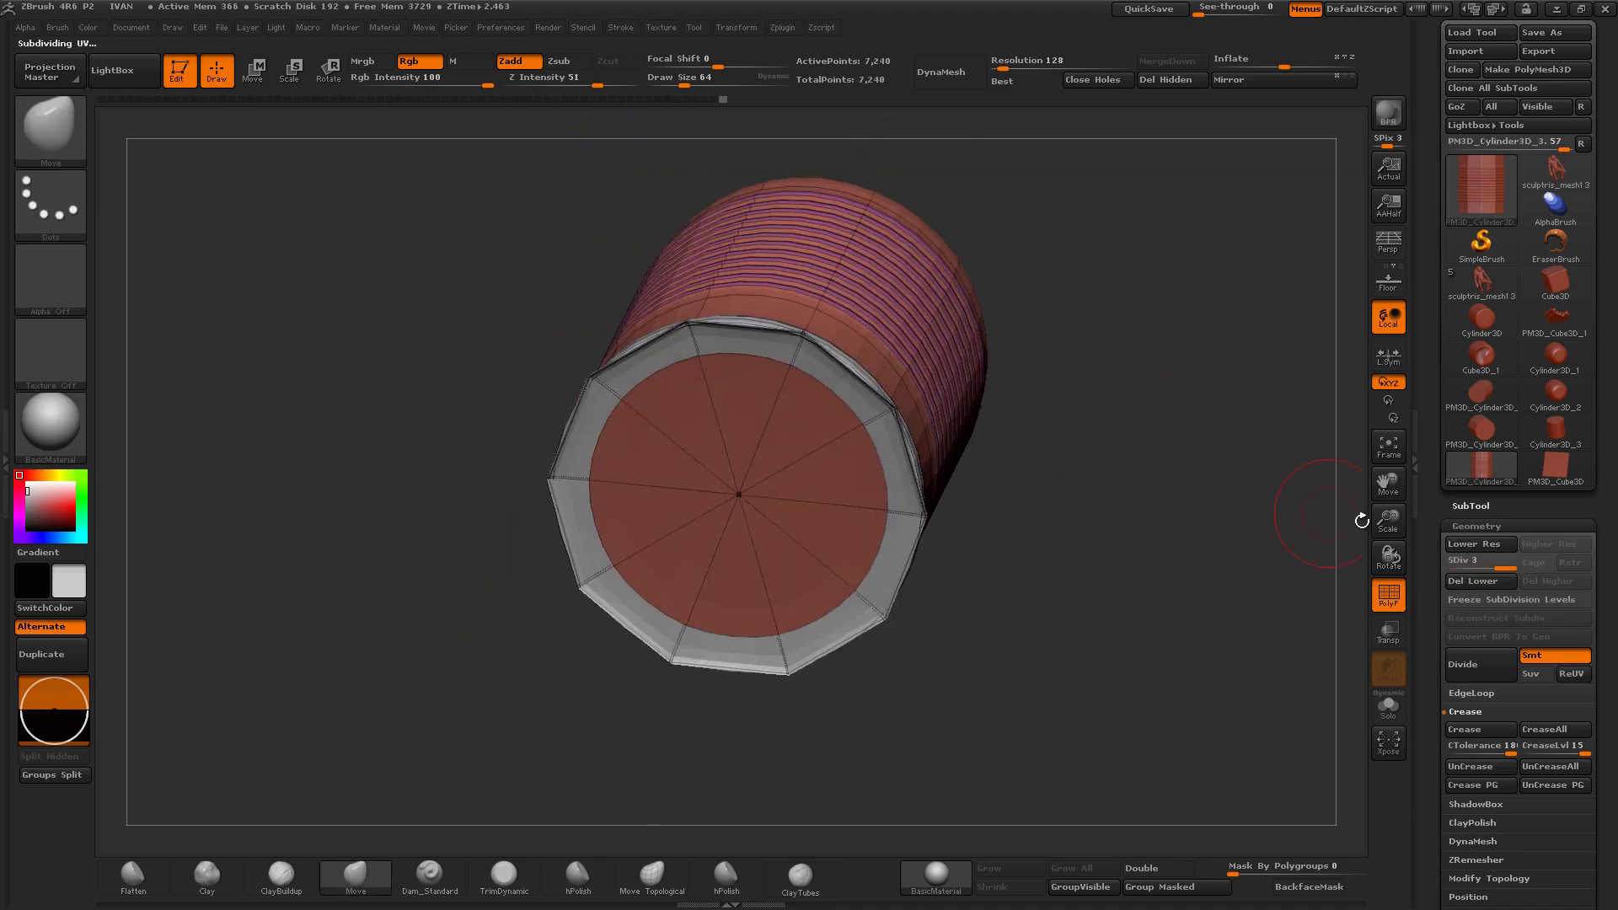
mouse_move(1362, 520)
left_mouse_down("alt")
mouse_move(1223, 516)
mouse_move(999, 440)
left_mouse_up("alt")
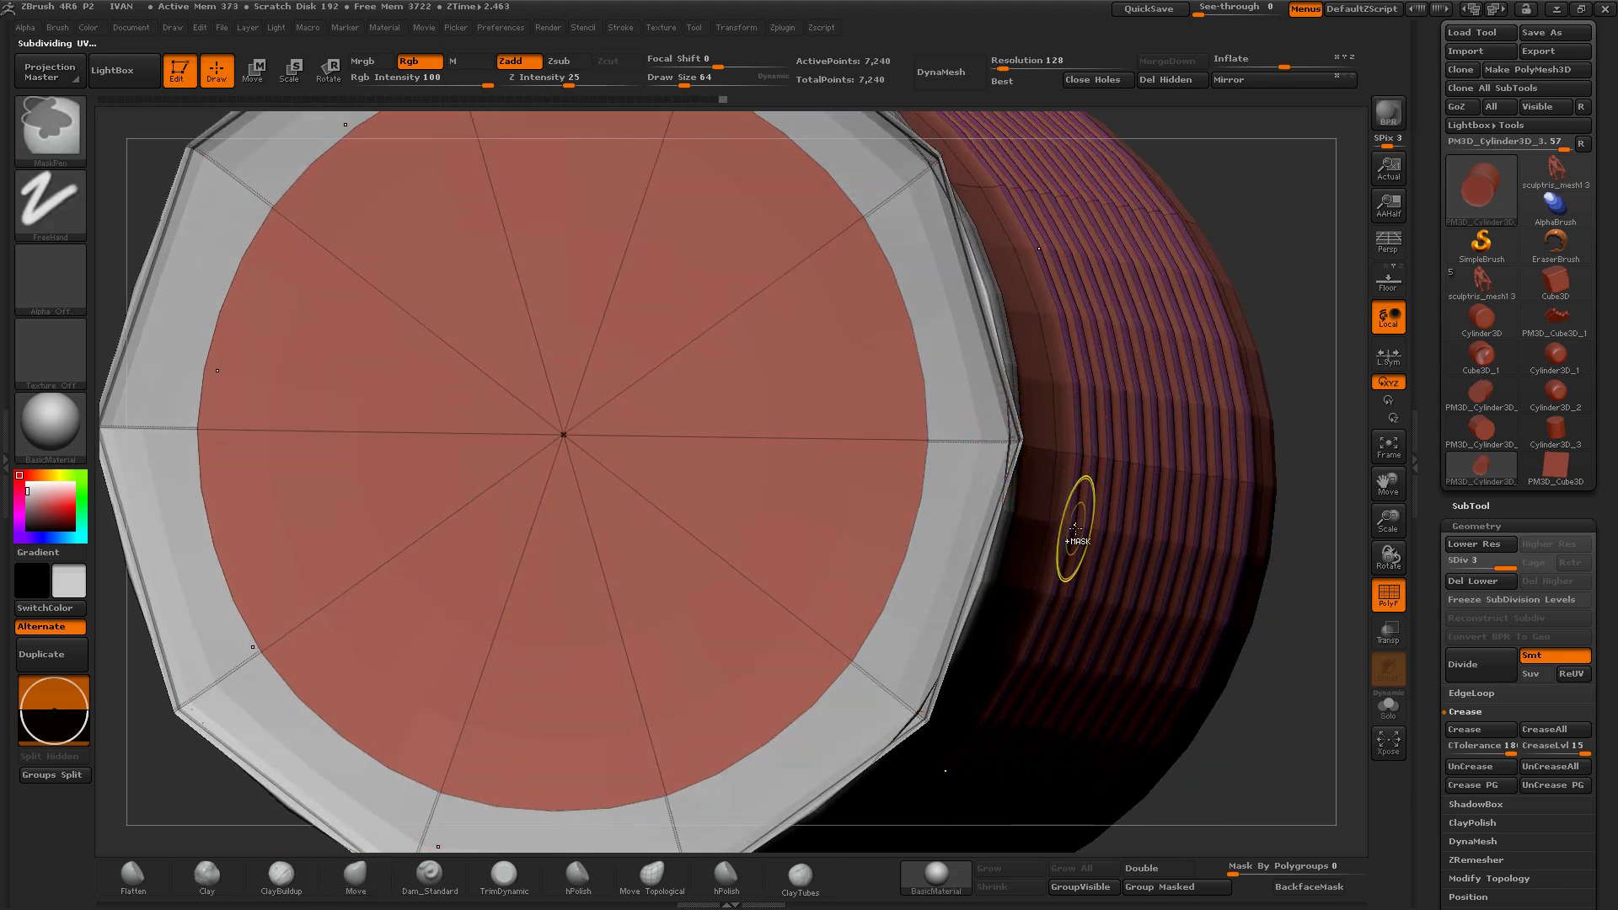
key("ctrl+z")
key("ctrl+z")
key("ctrl+z")
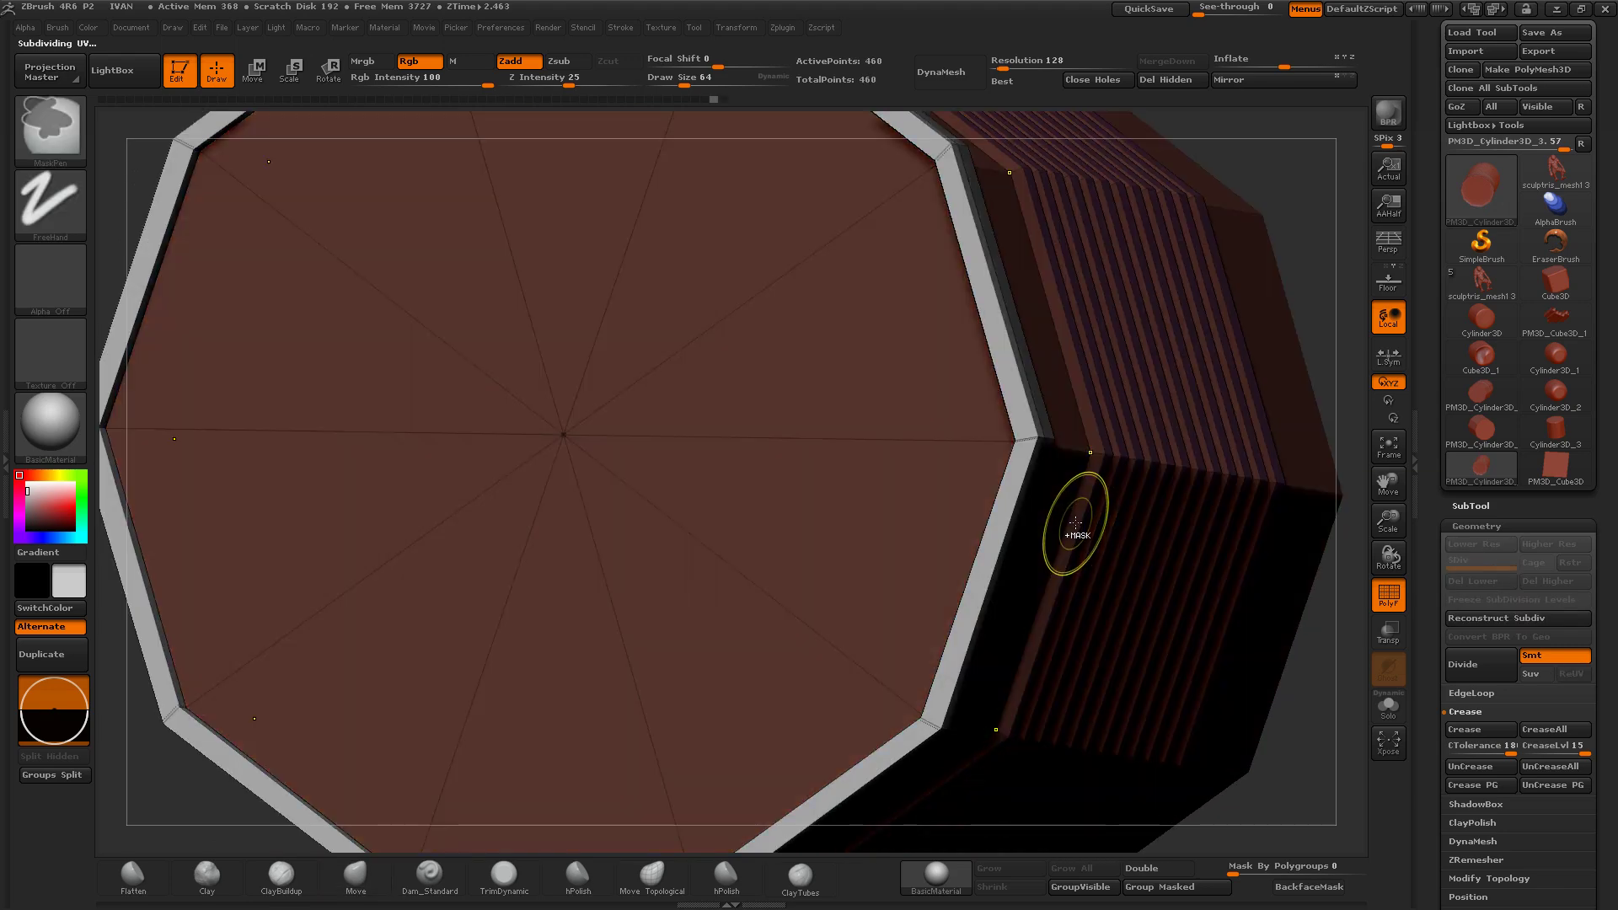
key("ctrl+z")
key("ctrl+z")
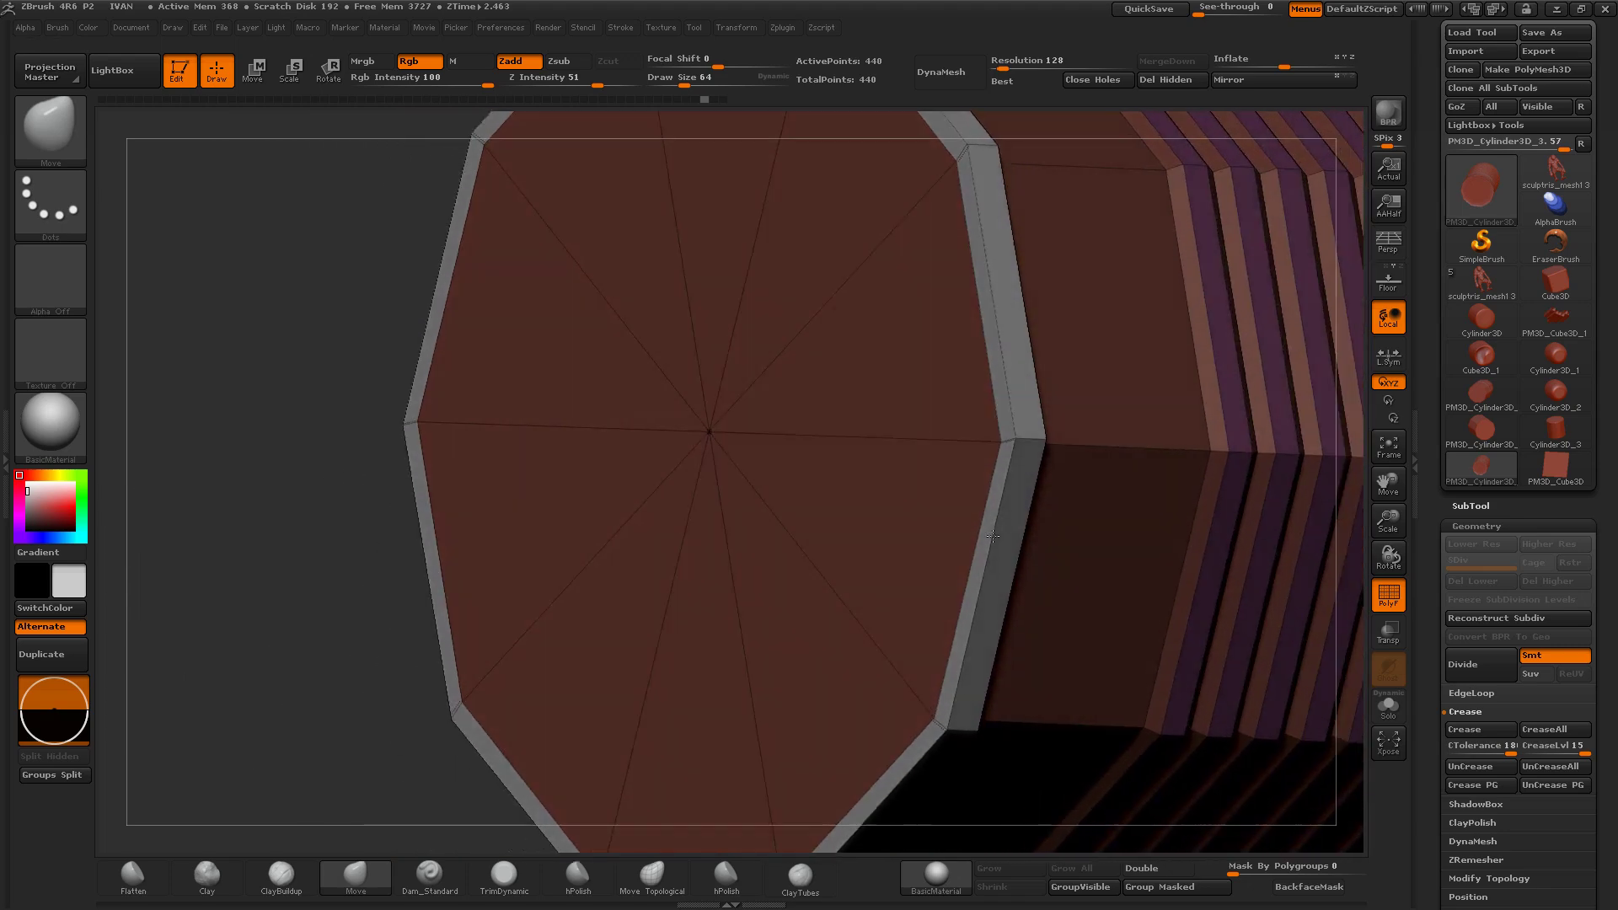
key("ctrl+z")
key("ctrl+z")
key("ctrl+z")
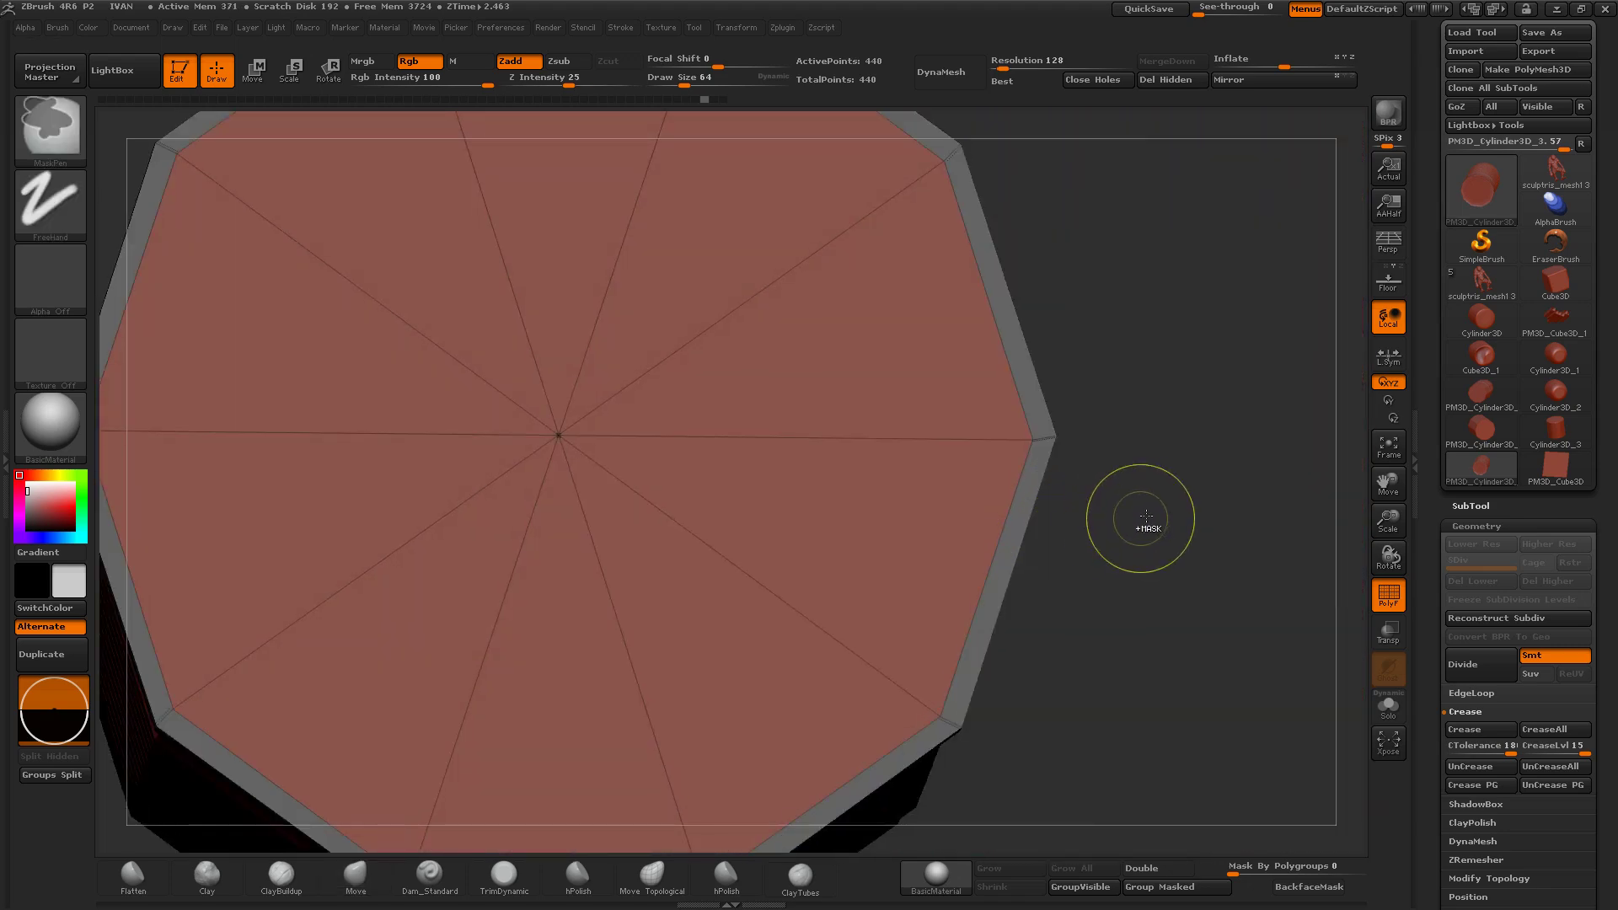
key("ctrl+d")
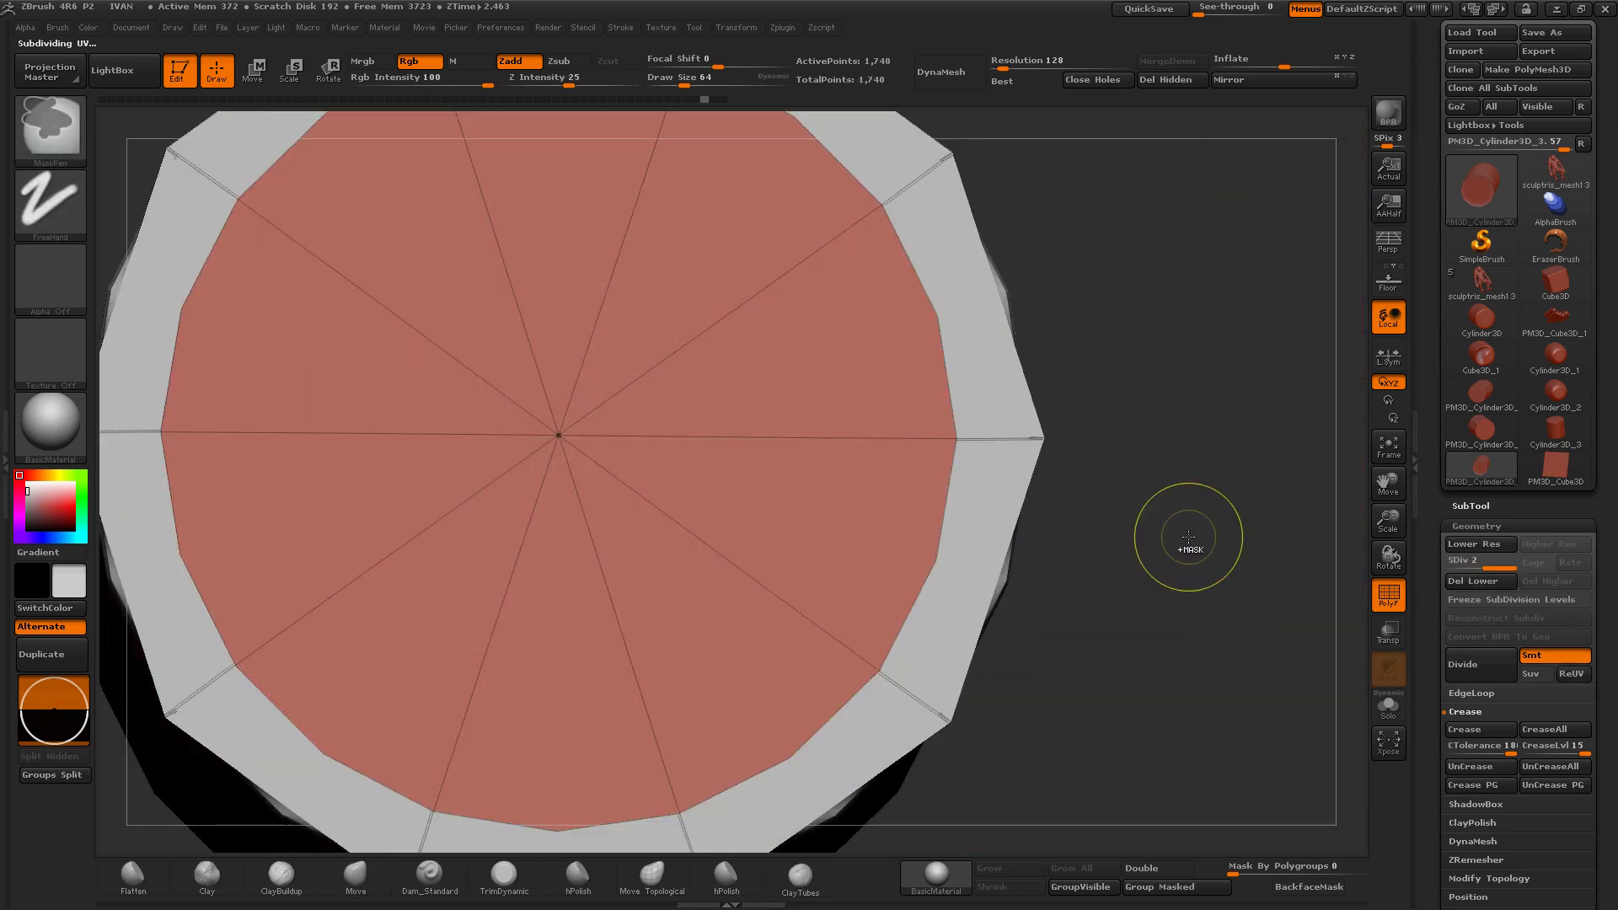
key("ctrl+shift+z")
key("ctrl+shift+z")
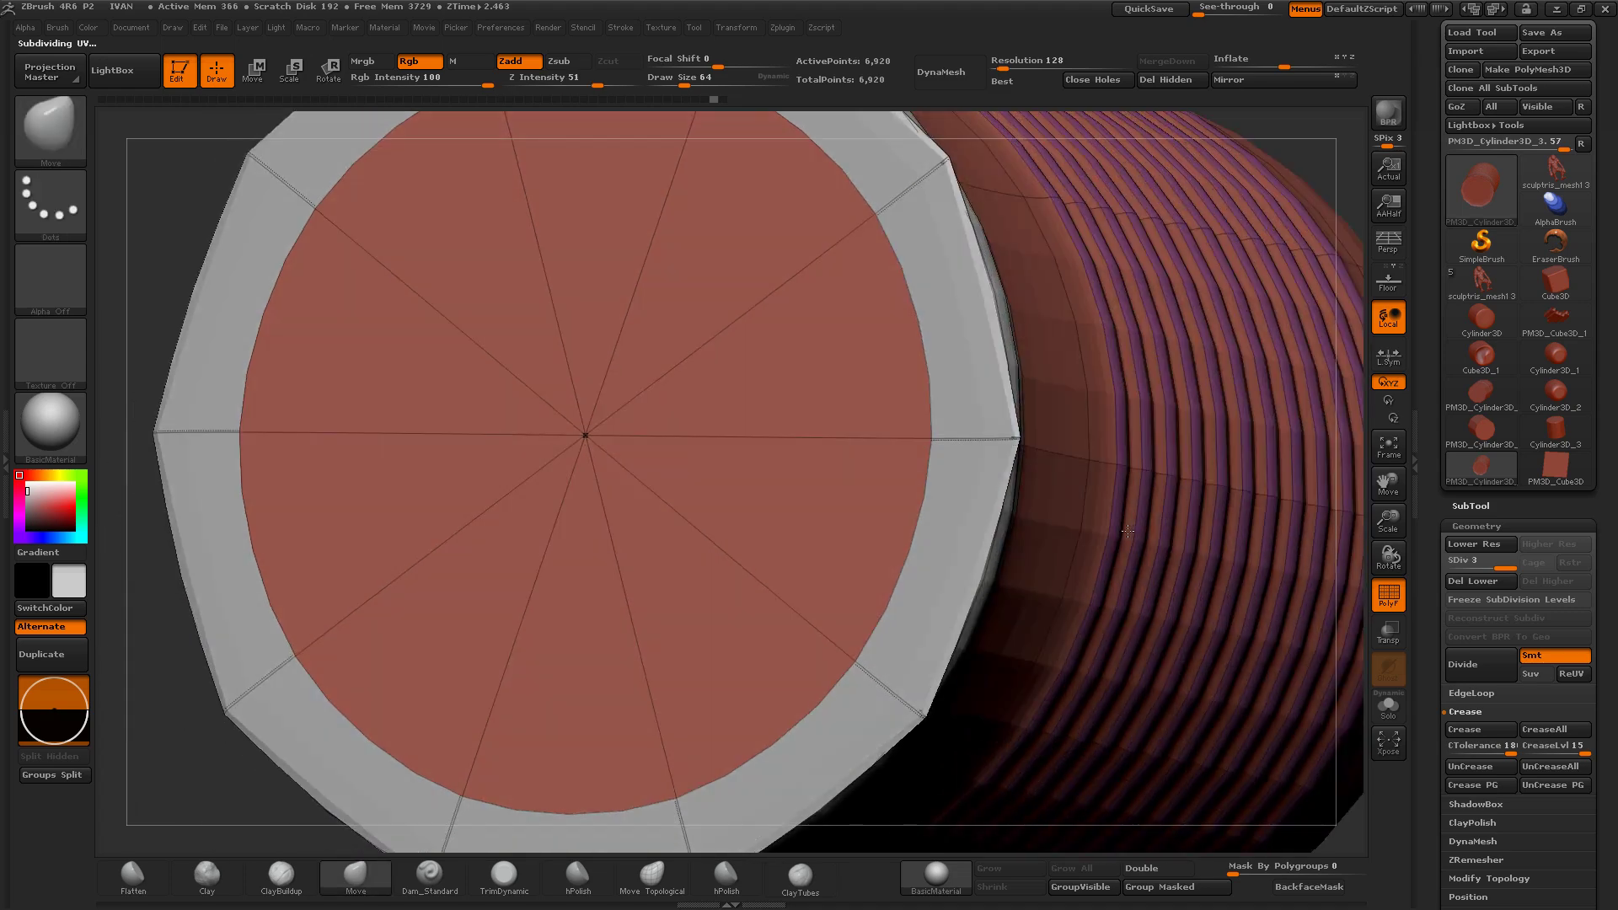
key("ctrl+z")
key("ctrl+z")
key("ctrl+z")
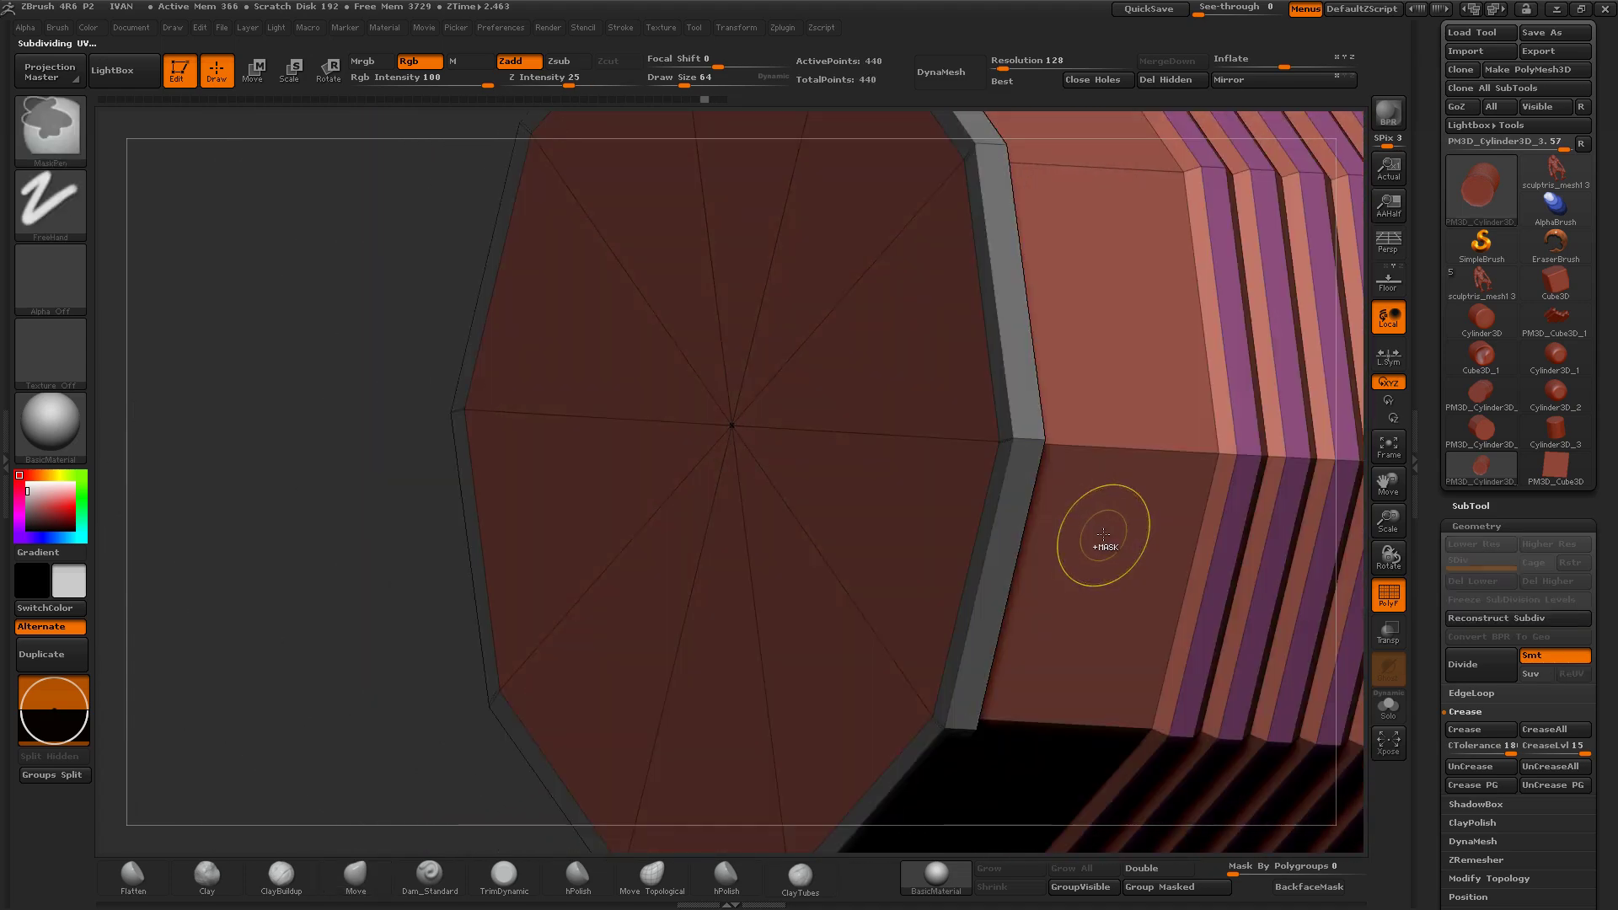
left_click(1104, 534, "ctrl+shift")
key("ctrl+z")
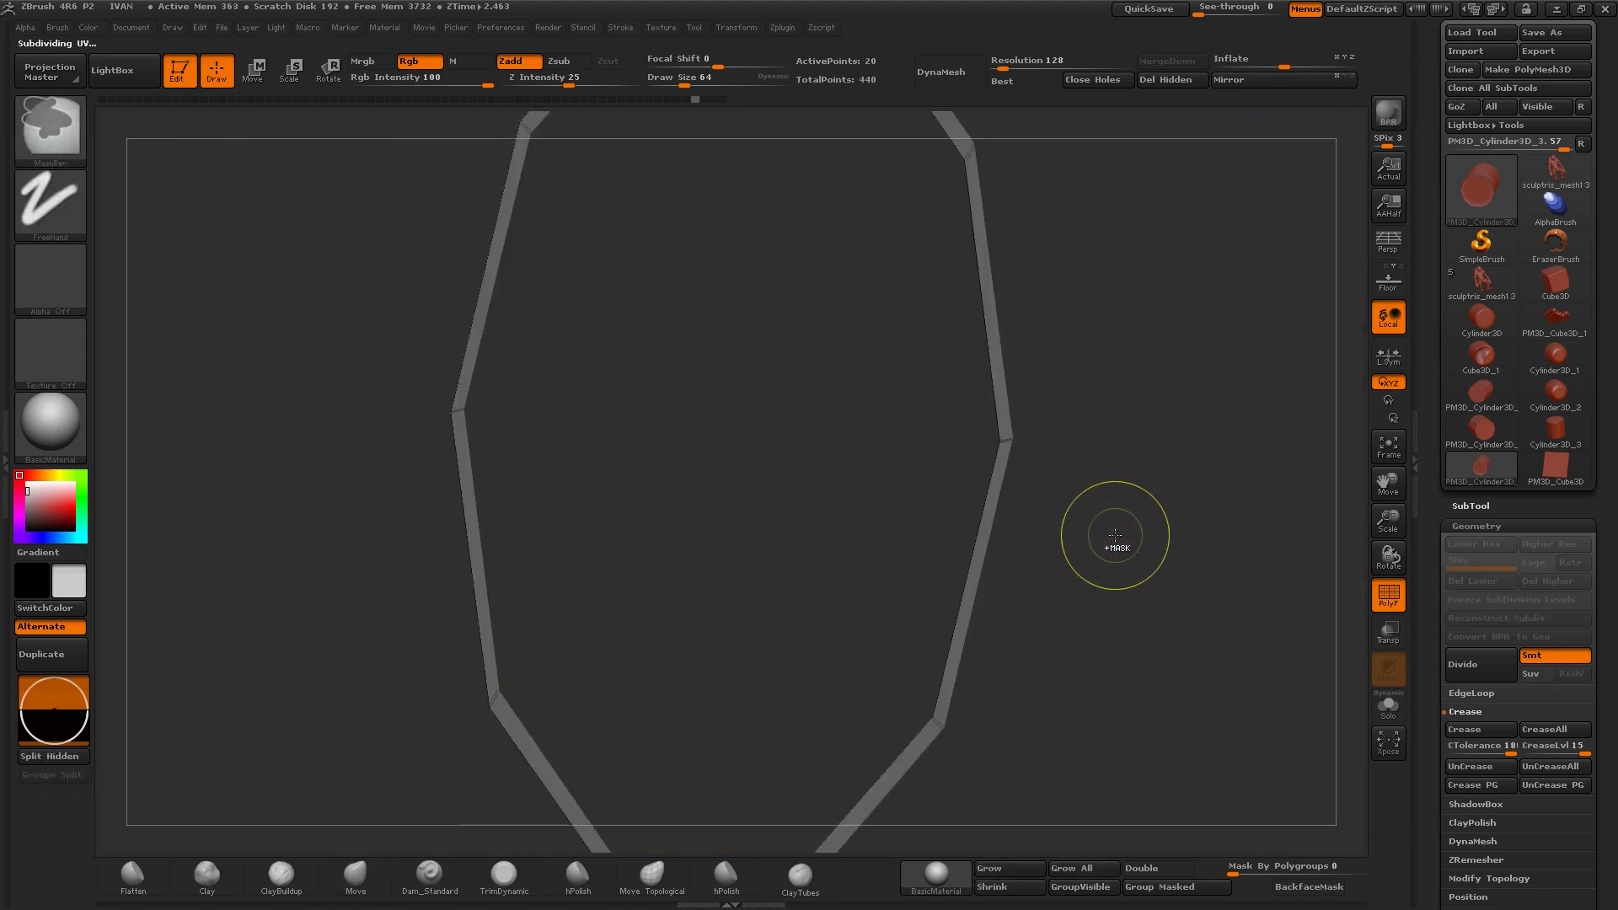
key("ctrl+z")
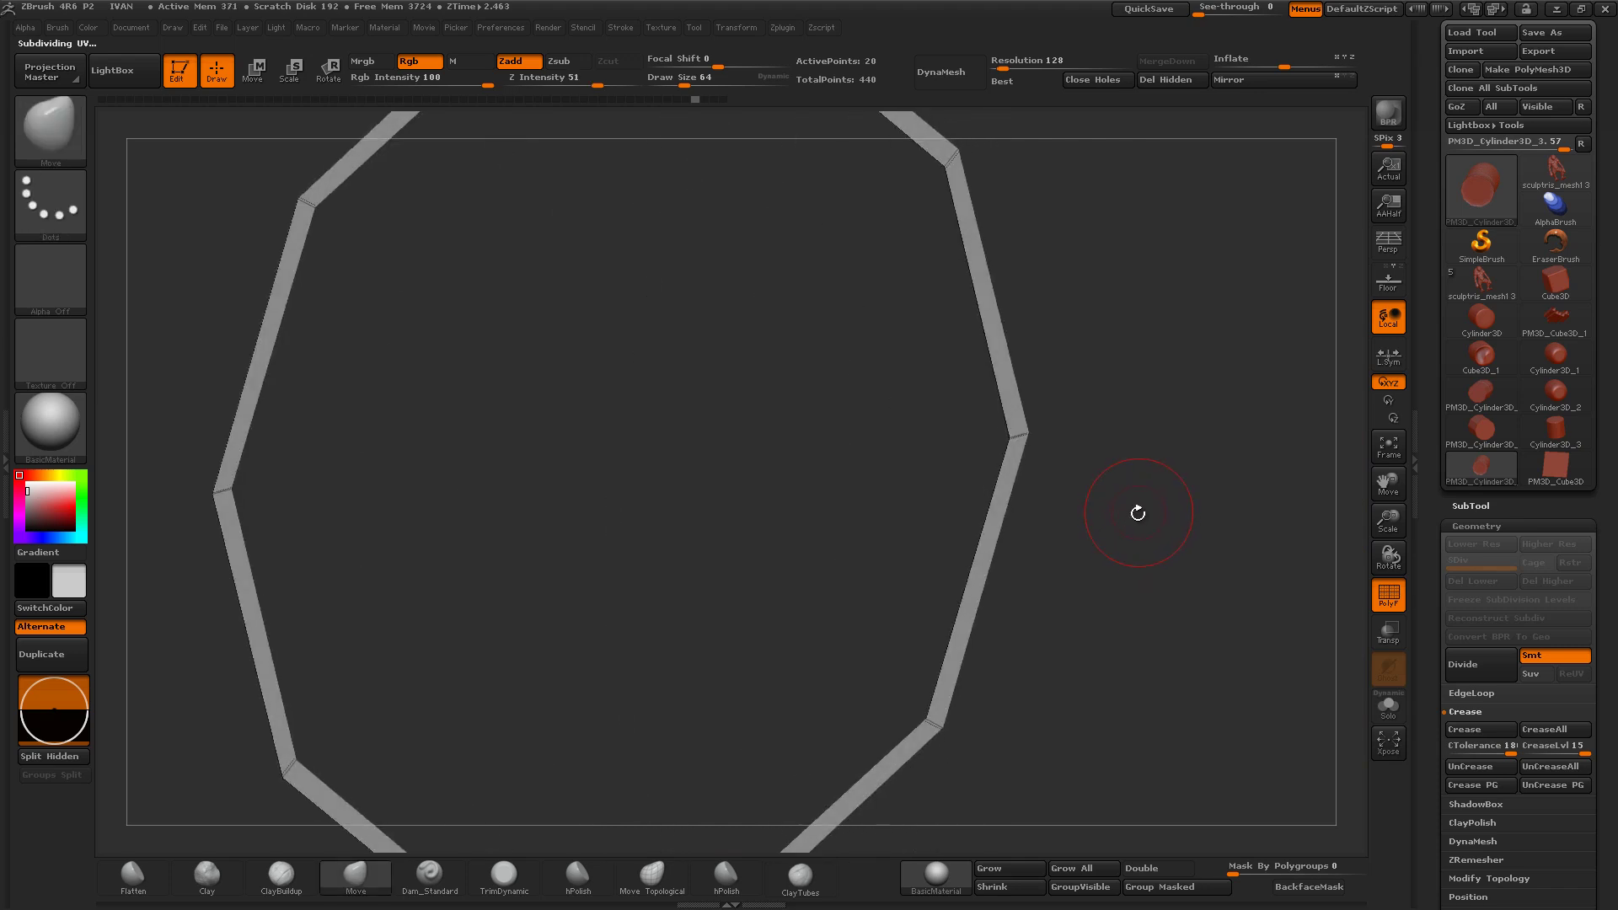
Step: Reveal the whole cylinder and test subdivision again, undoing it each time
left_click(1161, 567, "ctrl+shift")
key("ctrl+d")
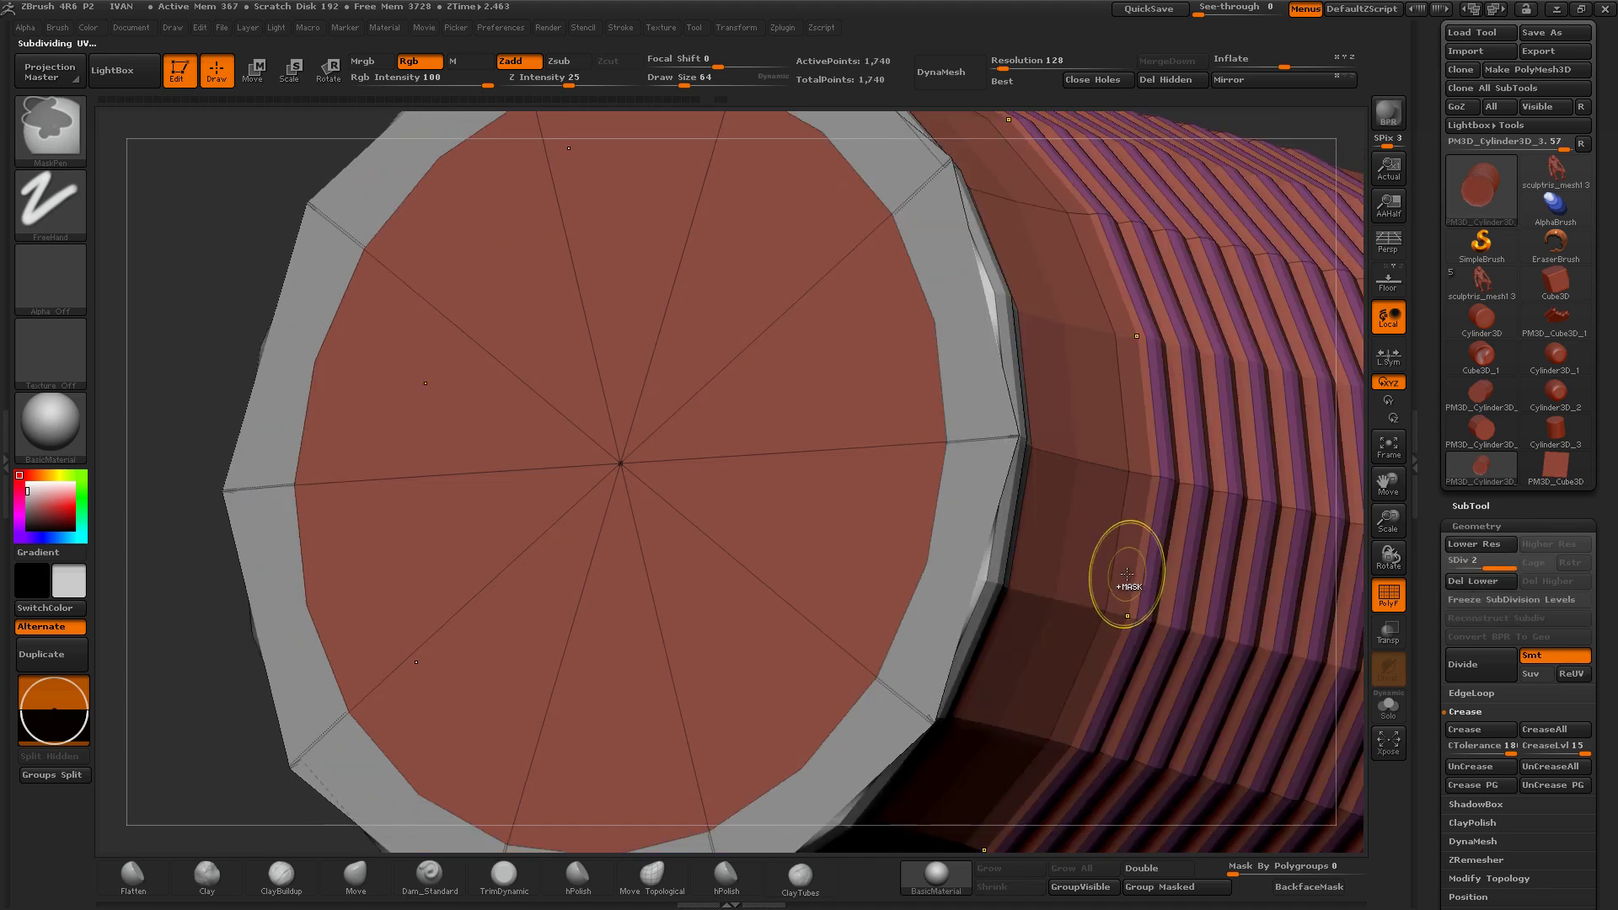
key("ctrl+z")
key("ctrl+z")
key("ctrl+shift+z")
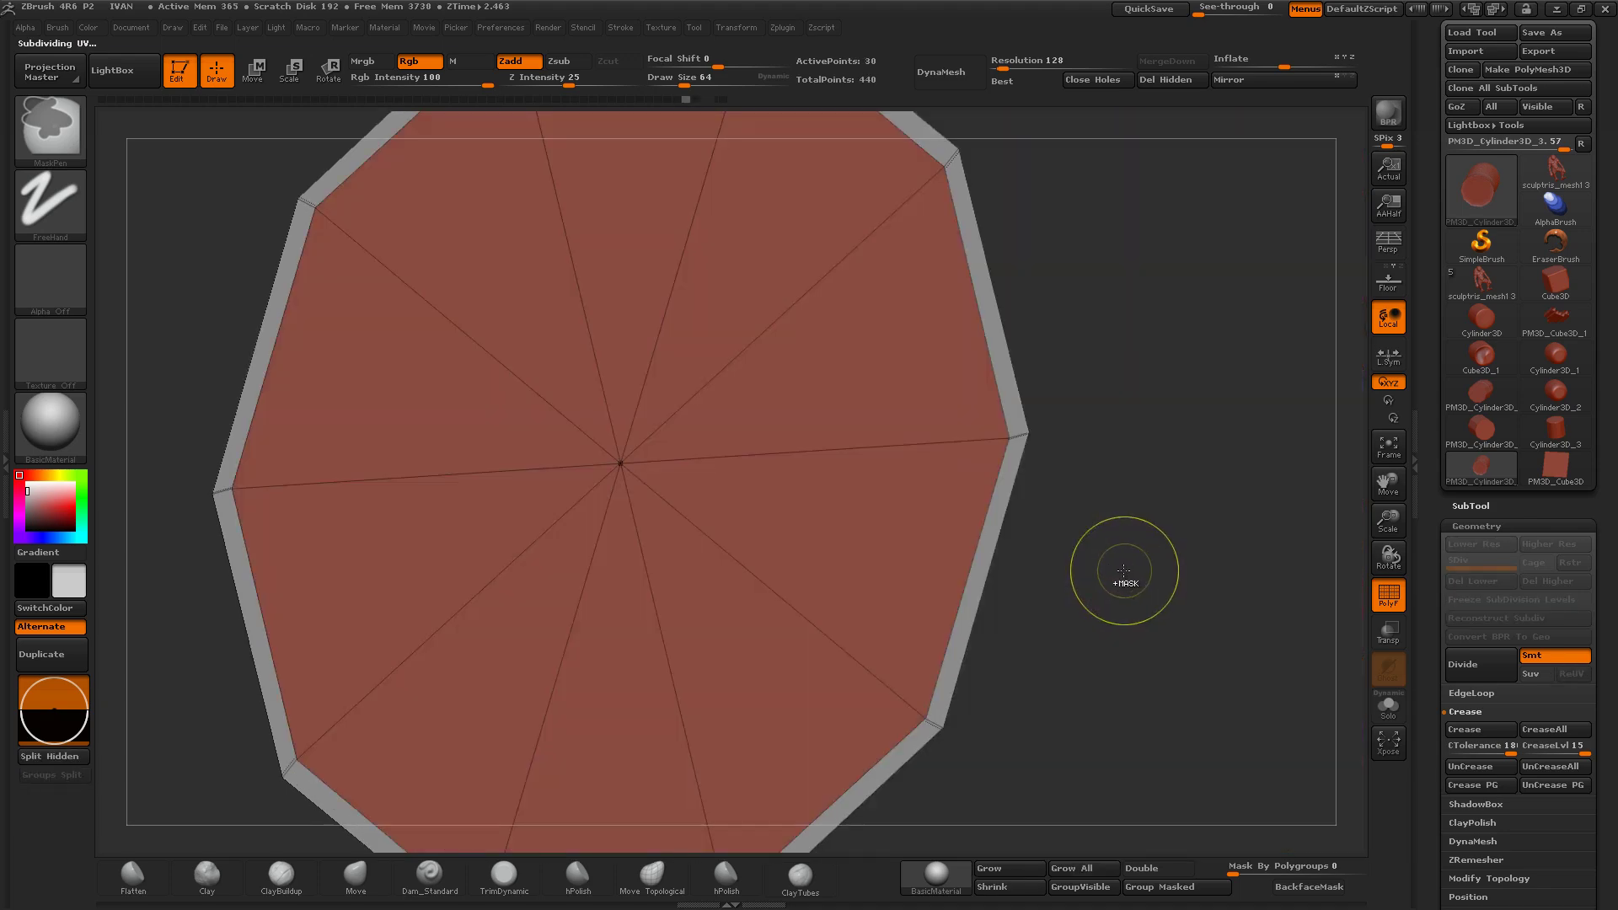
key("ctrl+z")
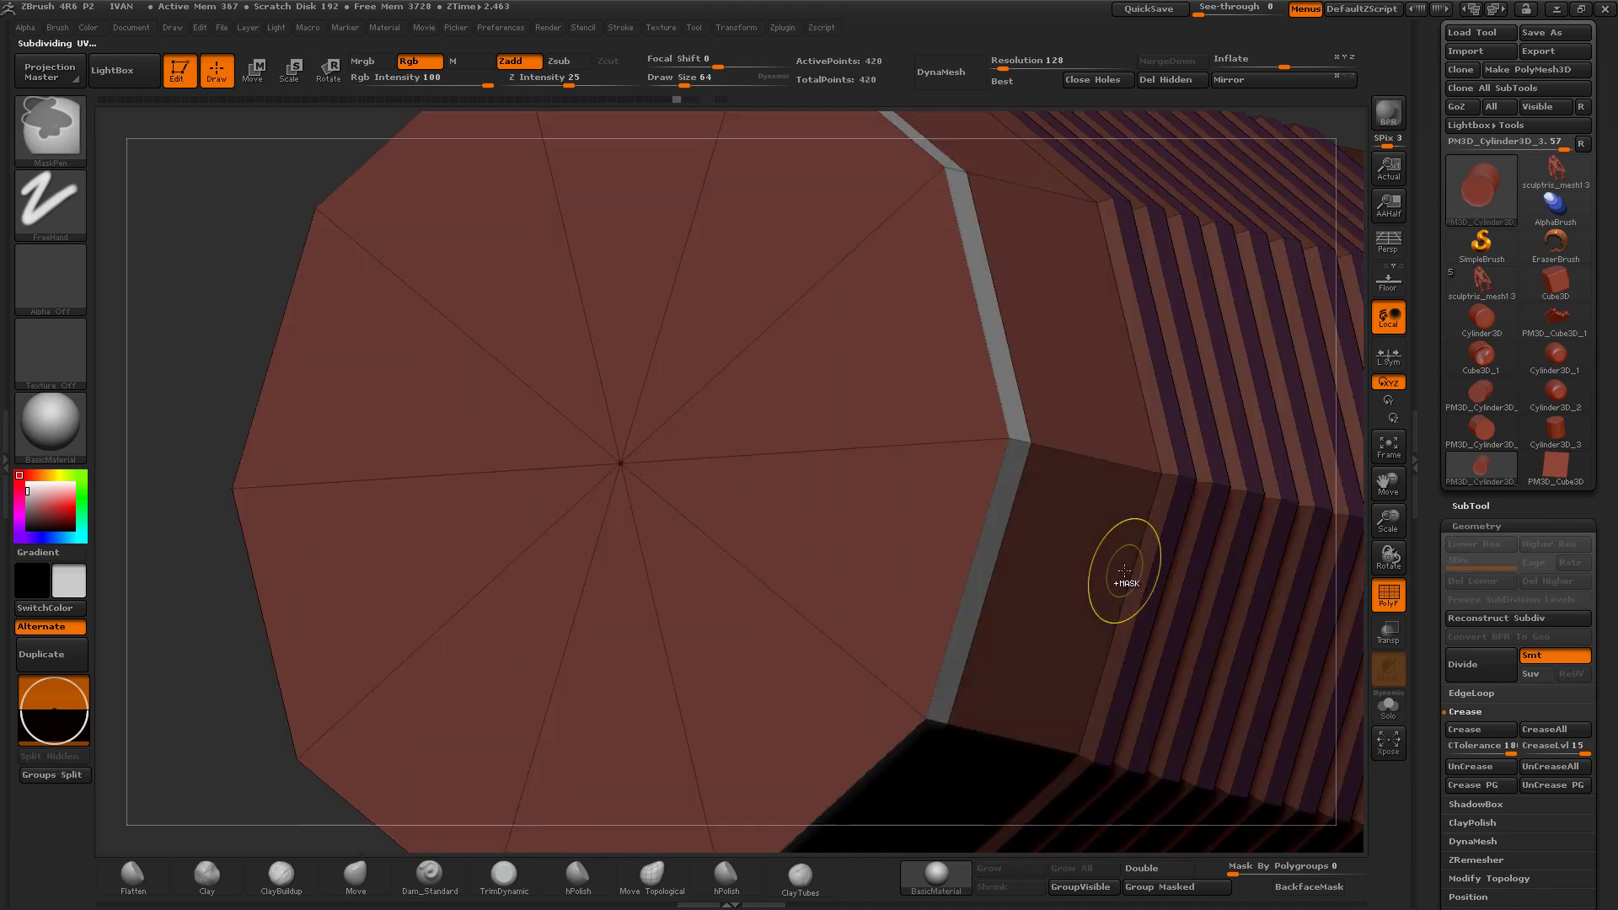
left_click_drag(1125, 572, 486, 711)
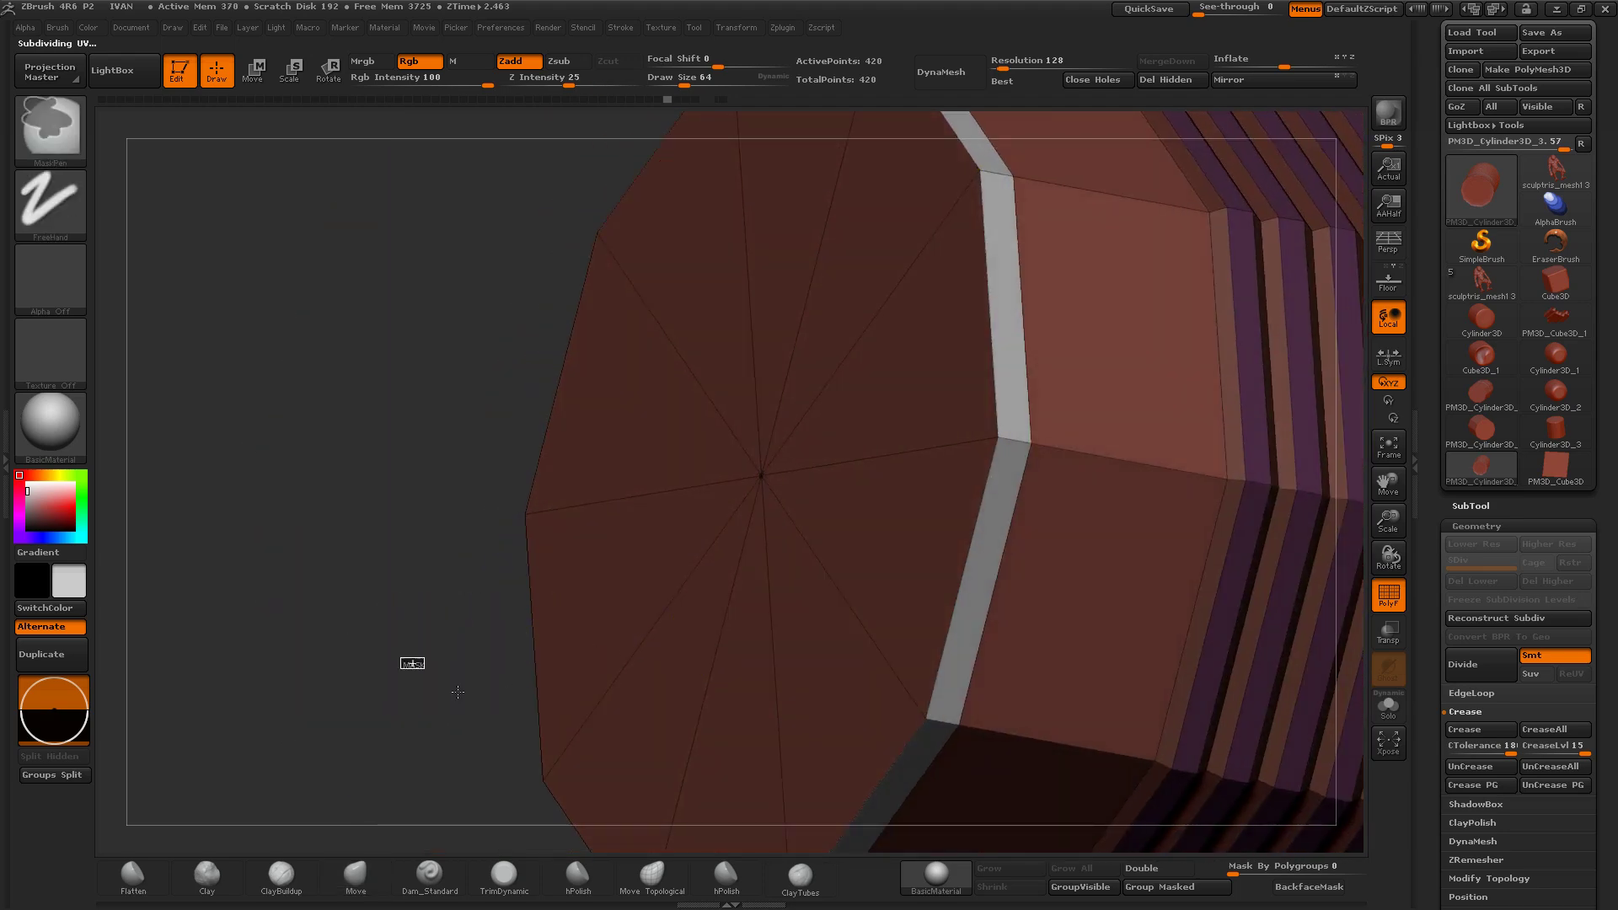
key("ctrl+d")
key("ctrl+d")
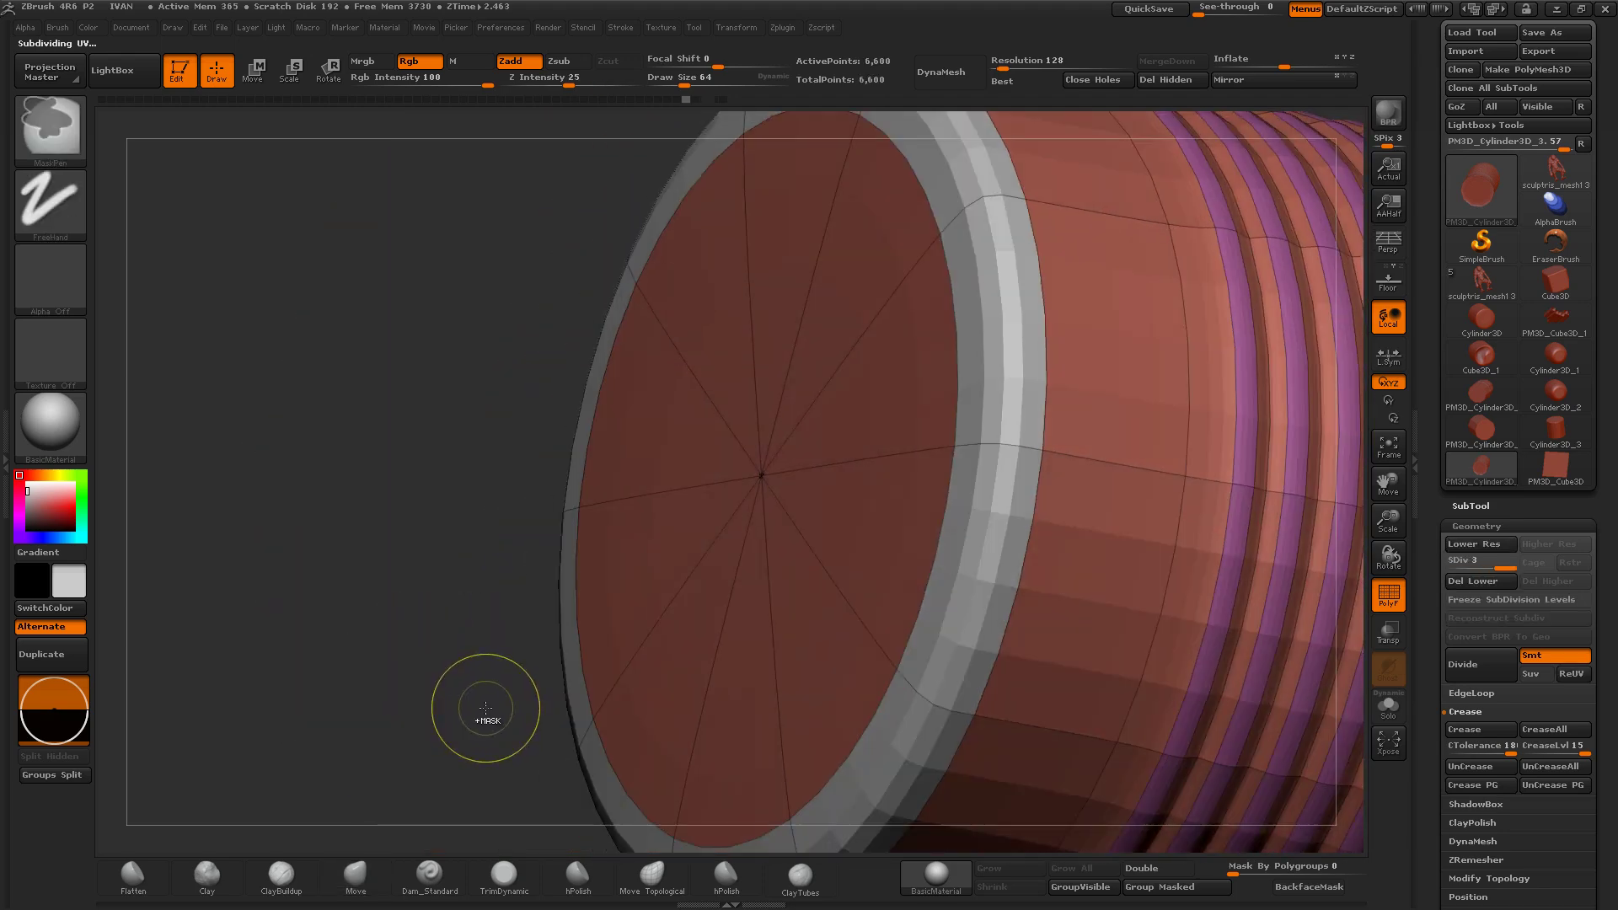
key("ctrl+z")
key("ctrl+z")
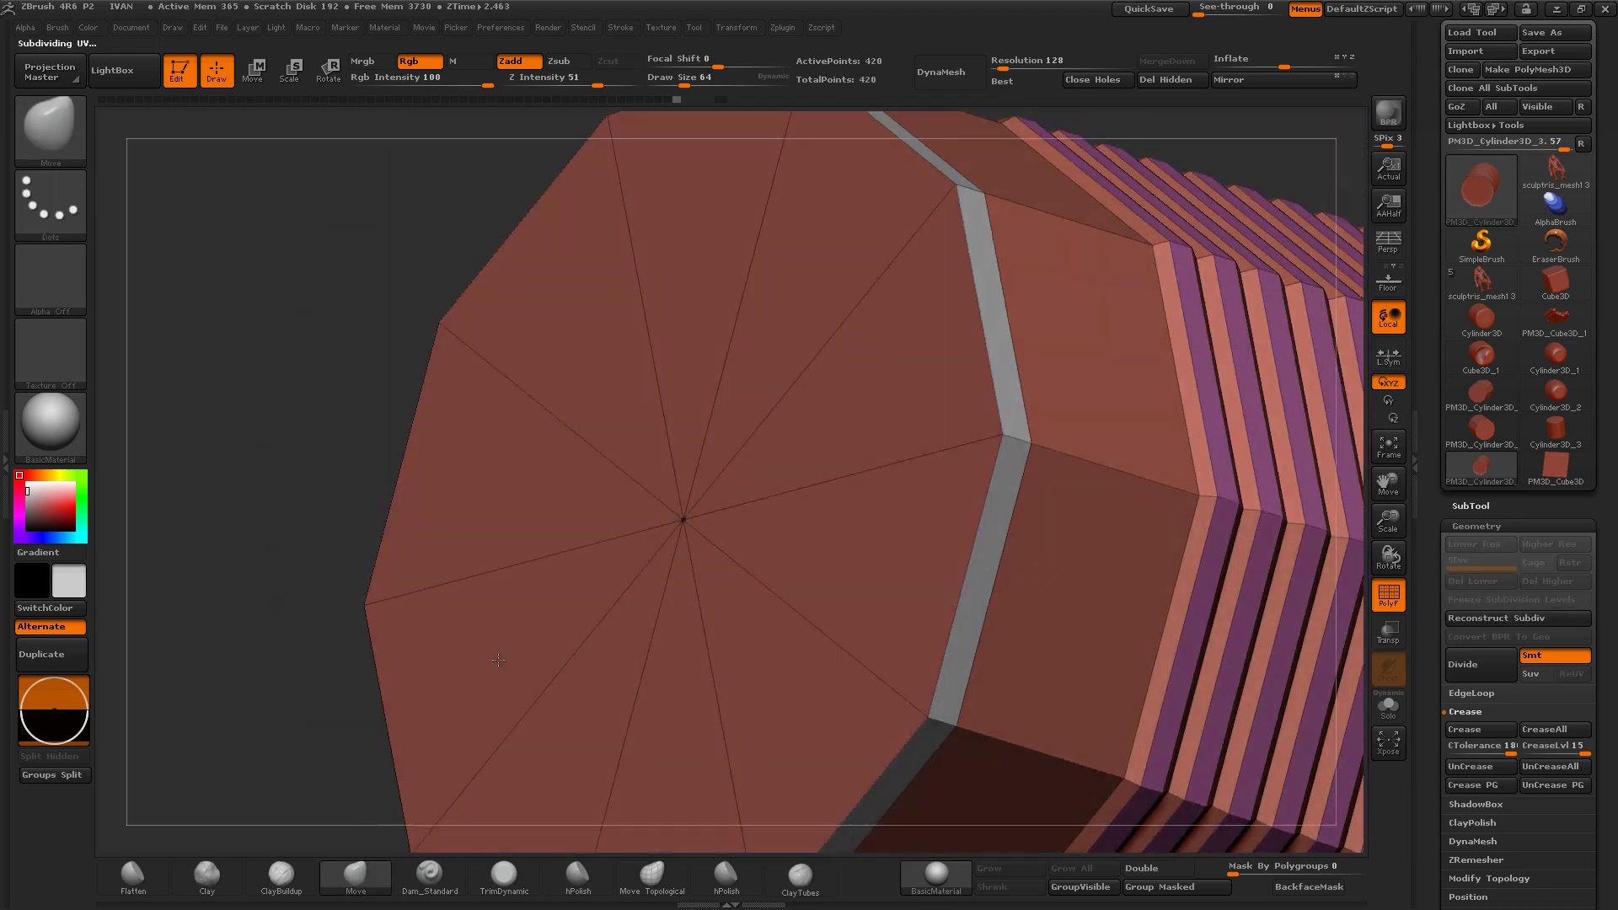
Step: Recenter and frame the whole cylinder, toggling PolyF off and back on
left_click_drag(499, 660, 1357, 578)
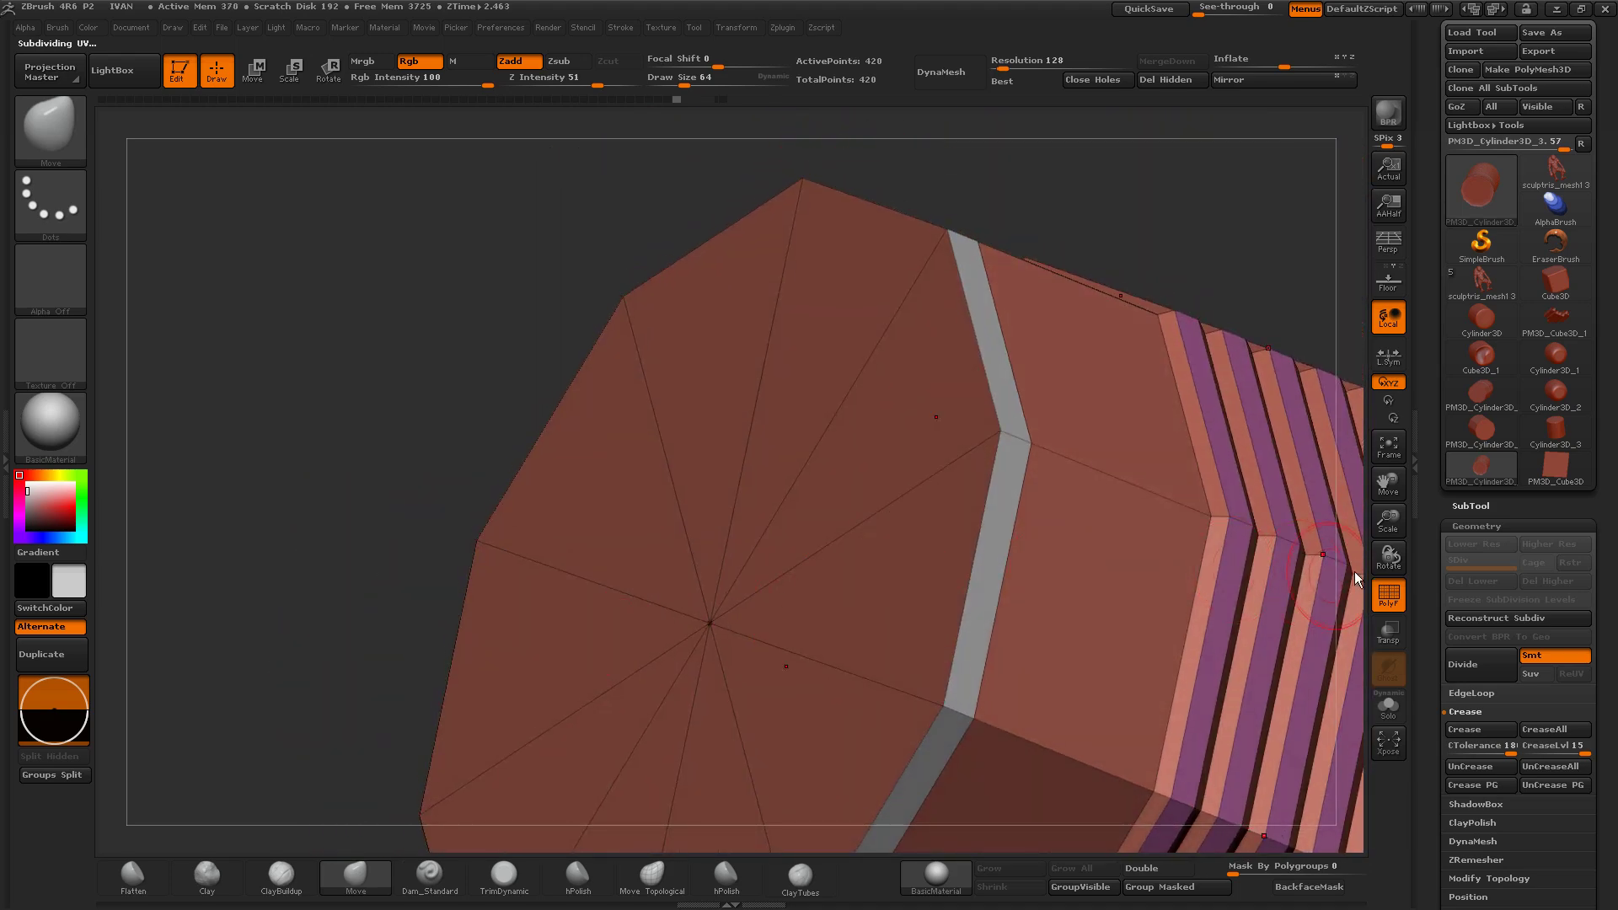
left_click_drag(1375, 512, 1081, 514, "shift")
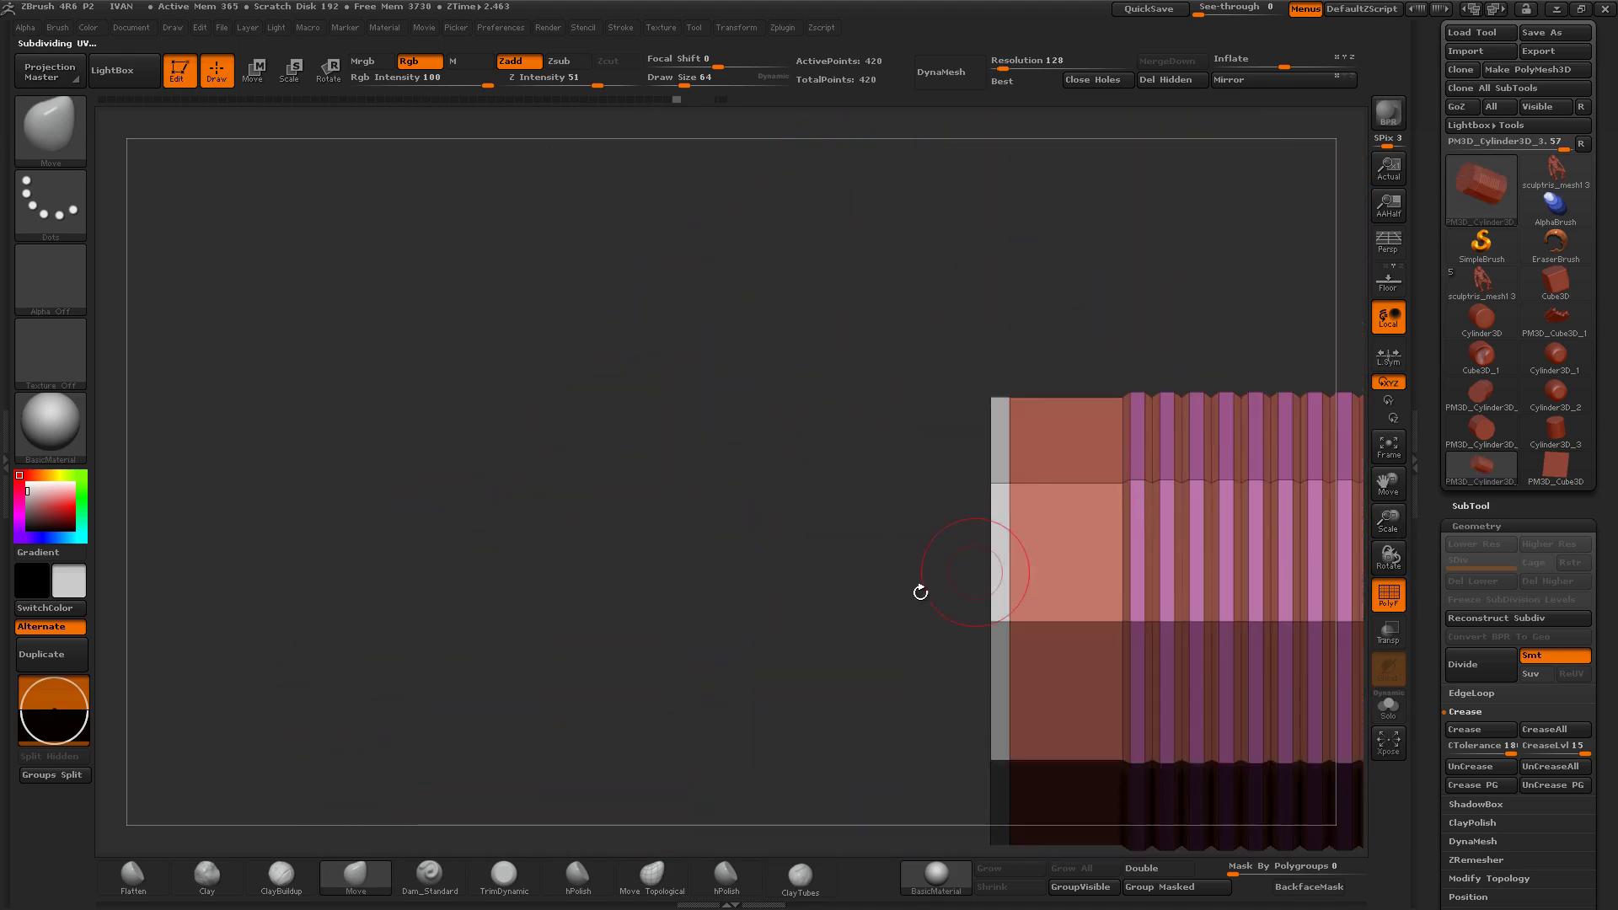
mouse_move(921, 593)
left_mouse_down("alt")
mouse_move(523, 541)
mouse_move(1096, 573)
left_mouse_up("alt")
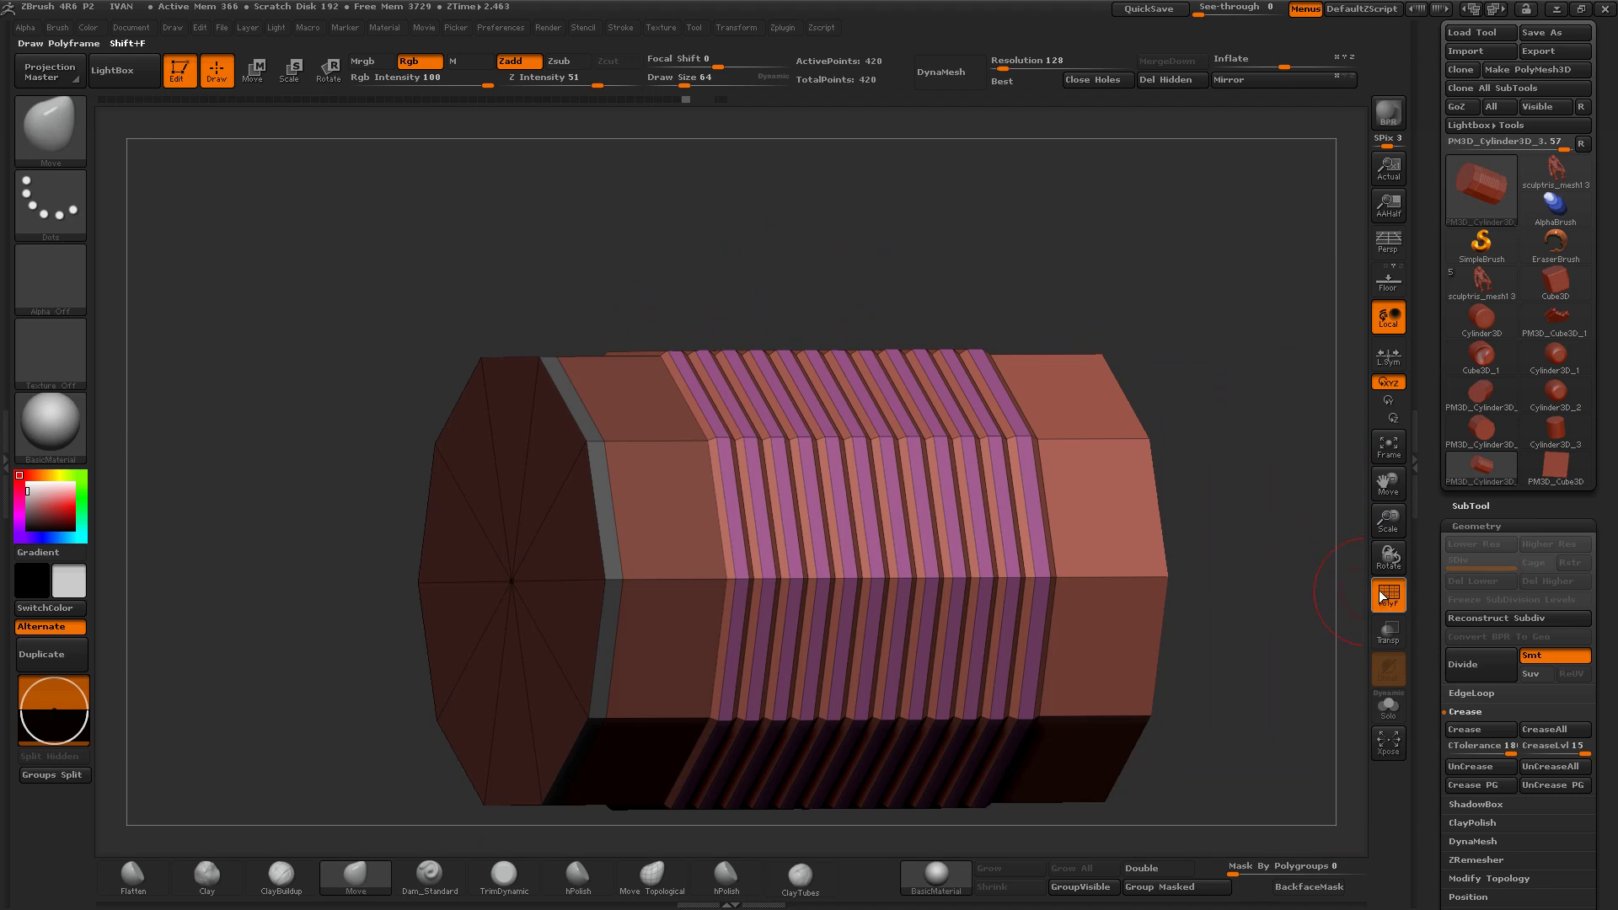
left_click(1382, 596)
mouse_move(1357, 590)
left_mouse_down()
mouse_move(1291, 553)
mouse_move(1210, 567)
left_mouse_up()
key("f")
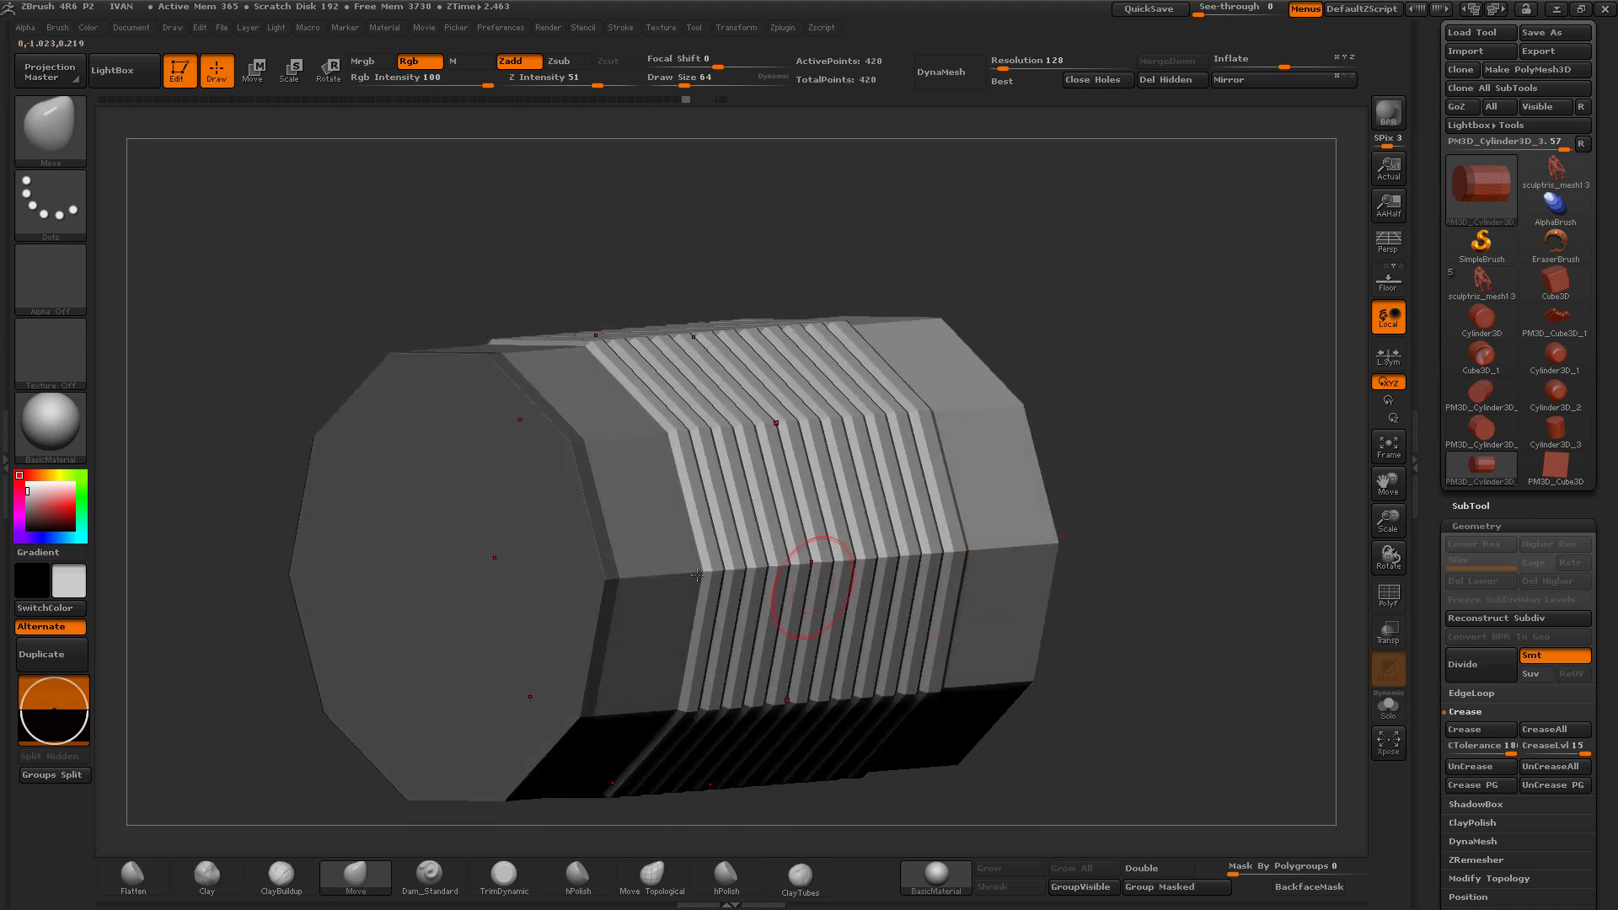
mouse_move(1096, 582)
left_mouse_down()
mouse_move(1290, 601)
mouse_move(1222, 565)
mouse_move(1197, 527)
mouse_move(1151, 620)
left_mouse_up()
left_click(1389, 594)
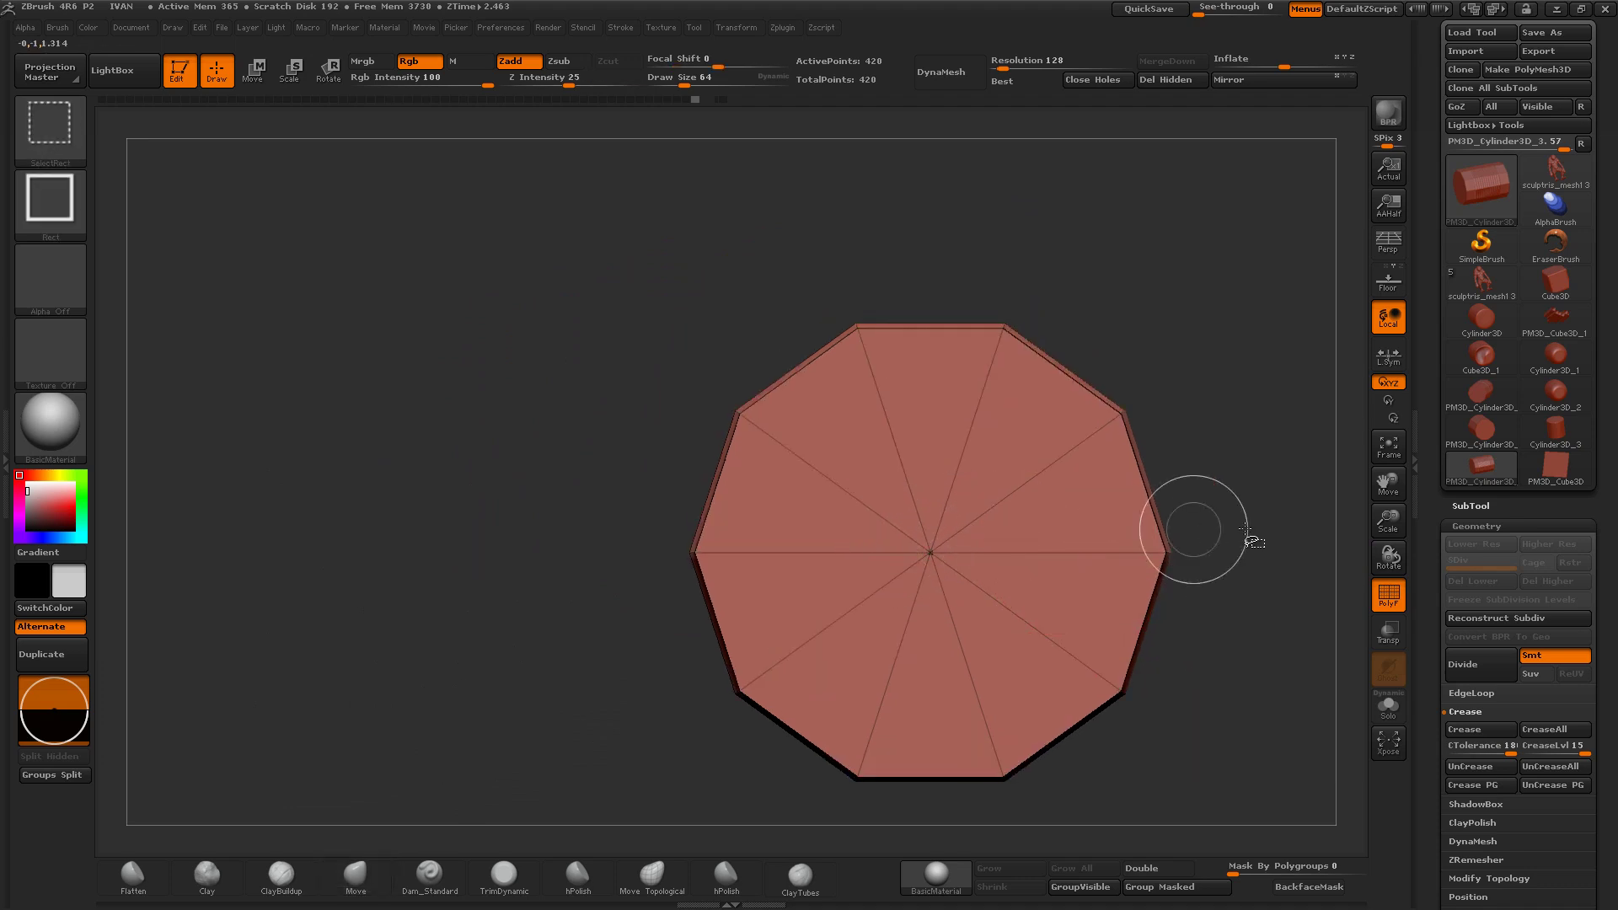
Step: Isolate the end cap and add concentric edge loops with Geometry > EdgeLoop
left_click_drag(885, 477, 1062, 656, "ctrl+alt+shift")
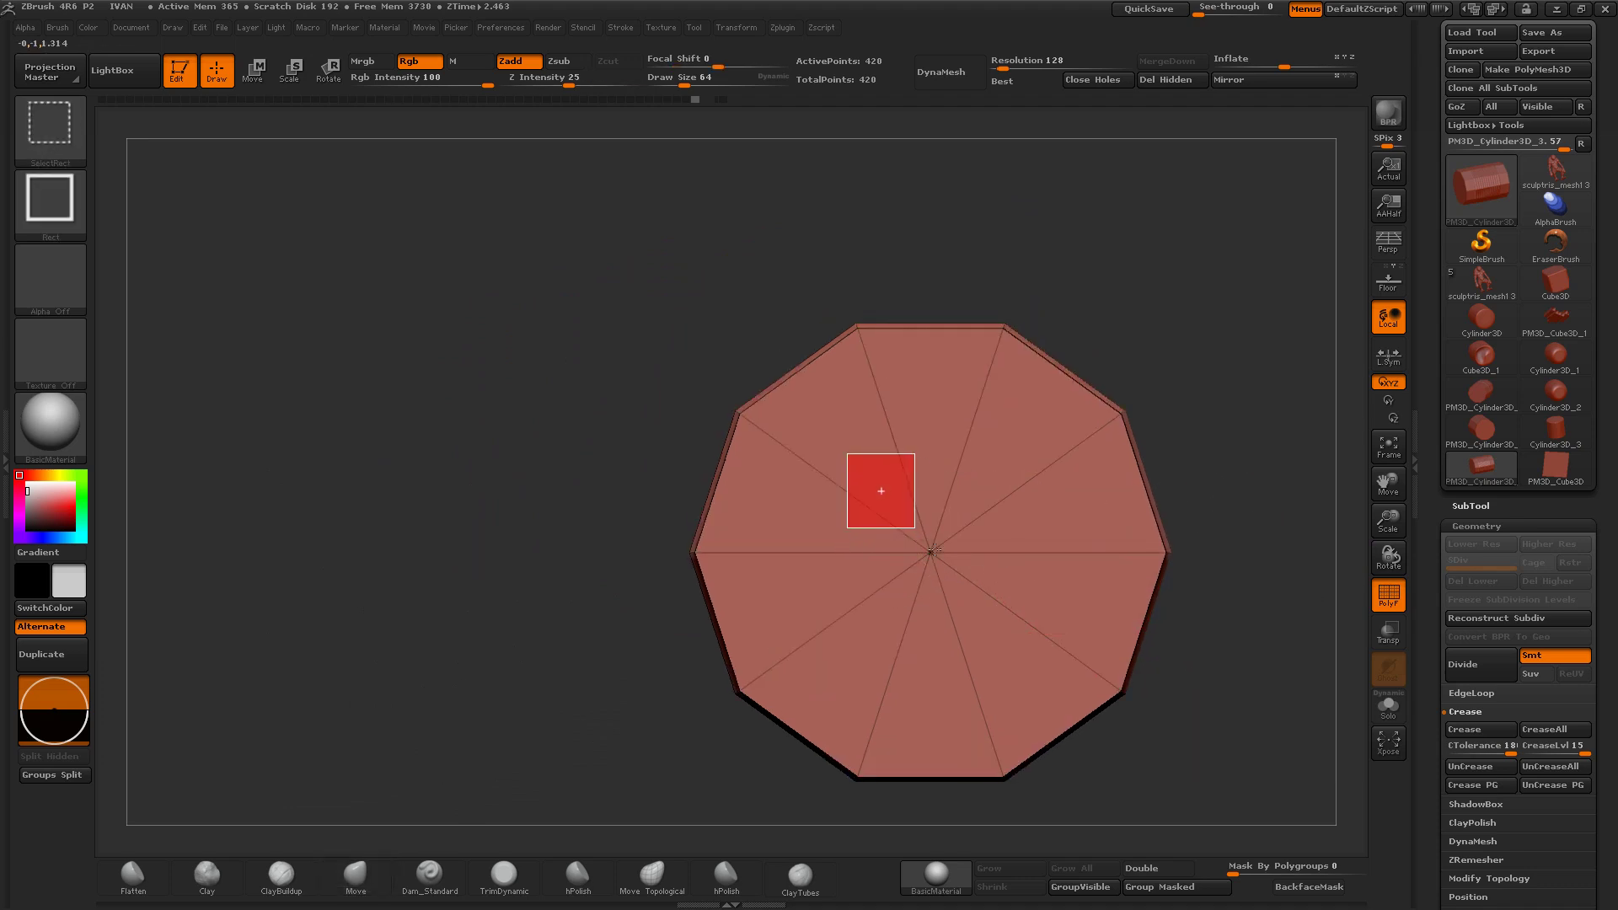
mouse_move(960, 594)
left_mouse_down()
mouse_move(603, 615)
mouse_move(676, 687)
left_mouse_up()
left_click_drag(715, 636, 654, 655)
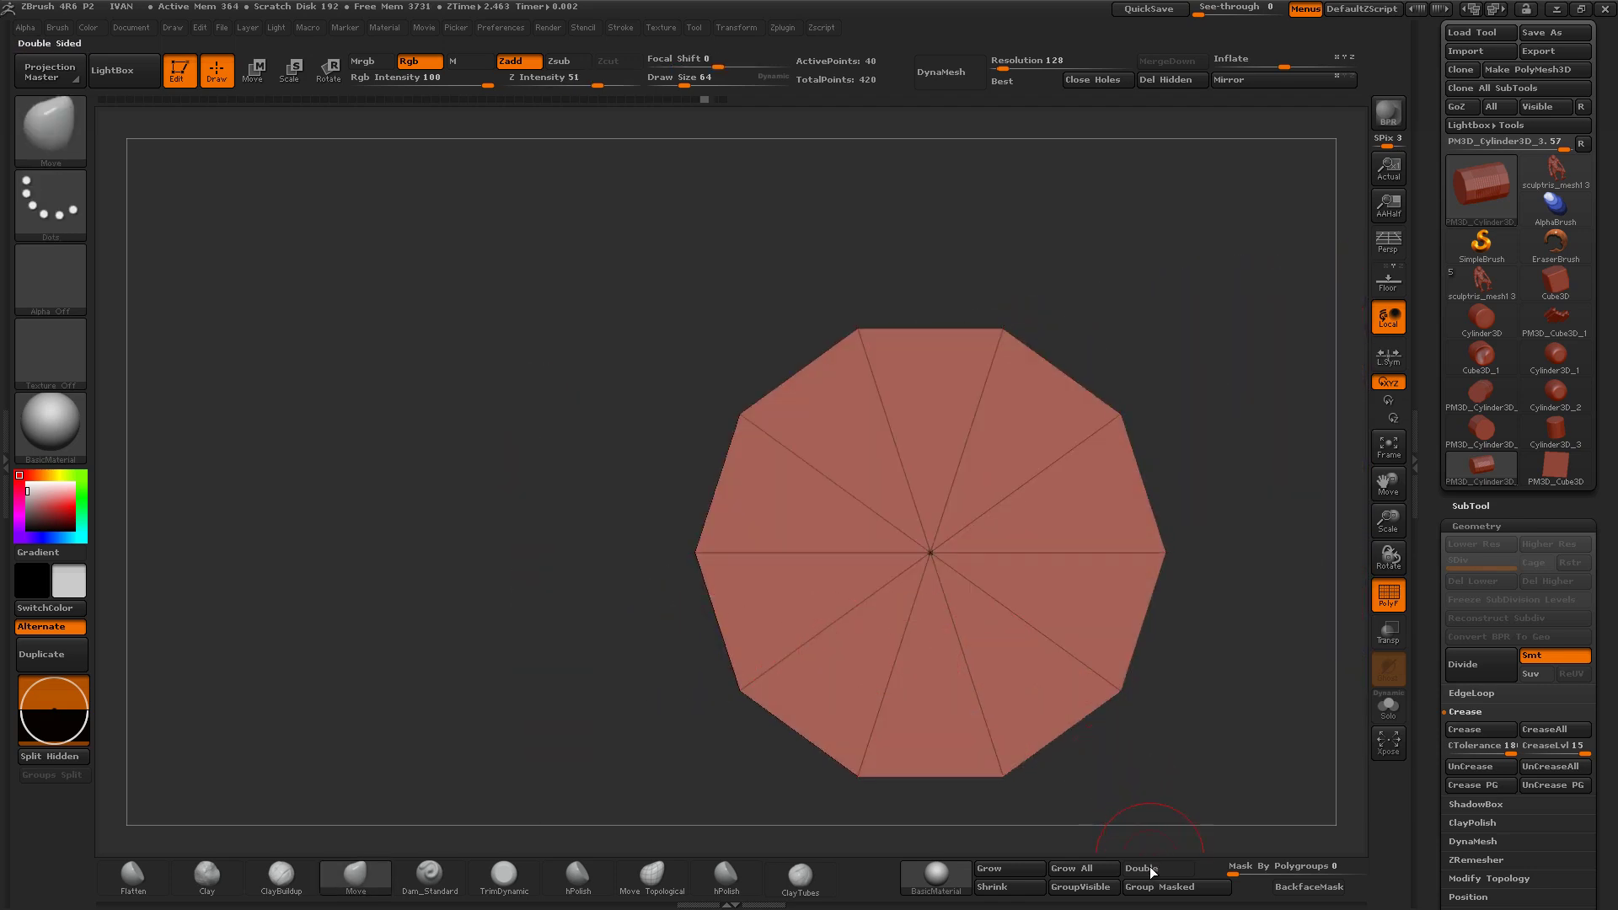
left_click_drag(1176, 703, 1393, 556)
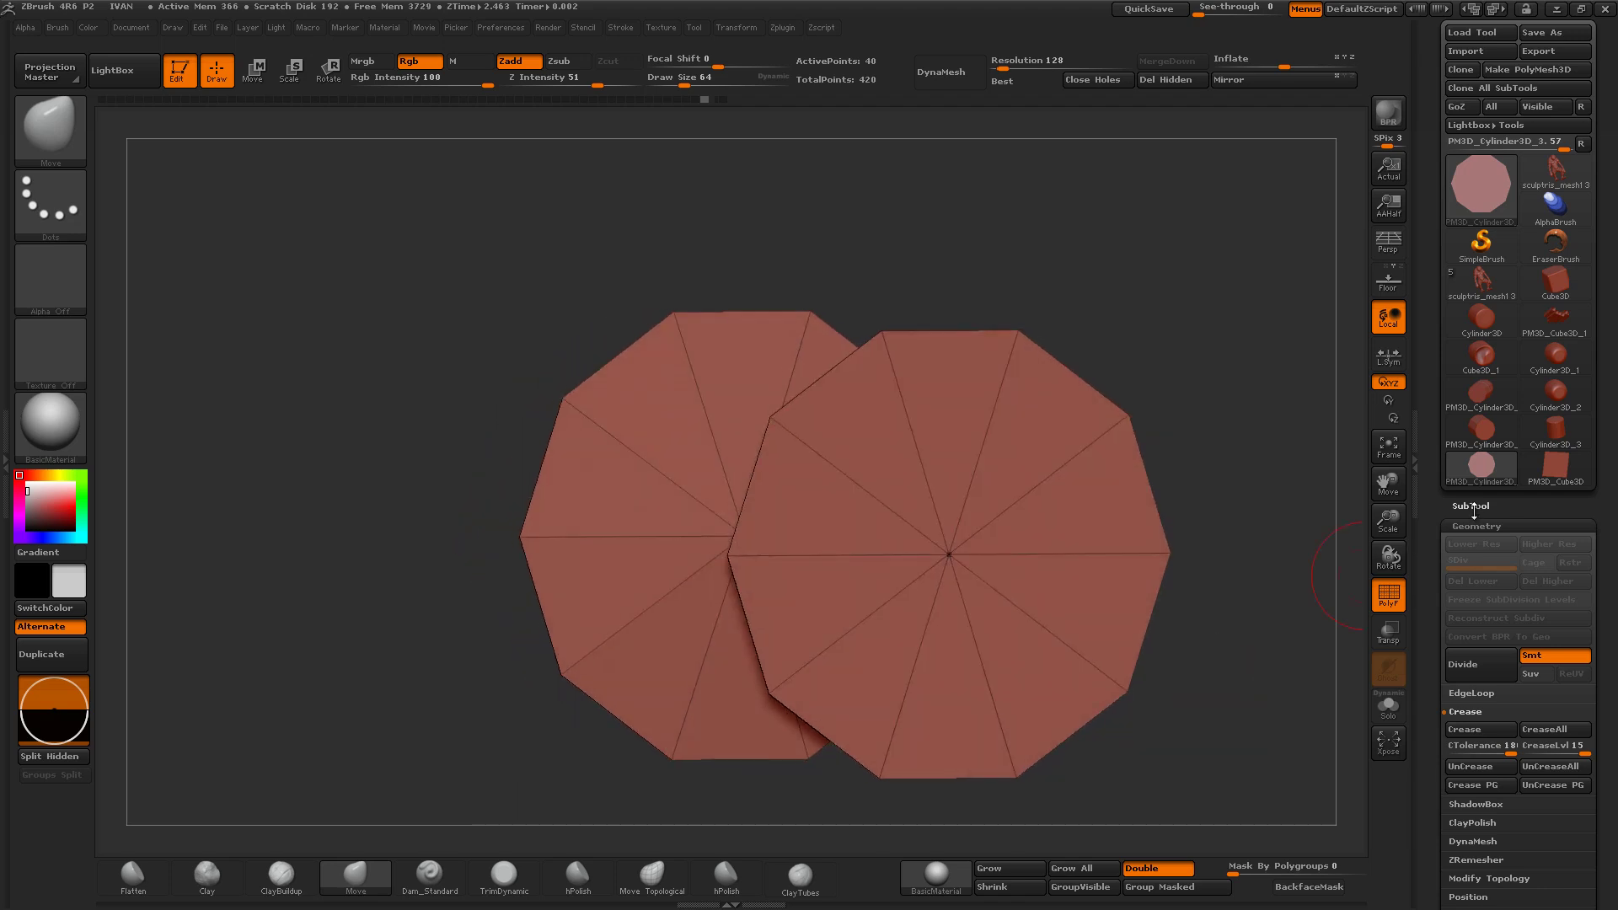
left_click_drag(1435, 480, 1436, 384)
left_click(1471, 598)
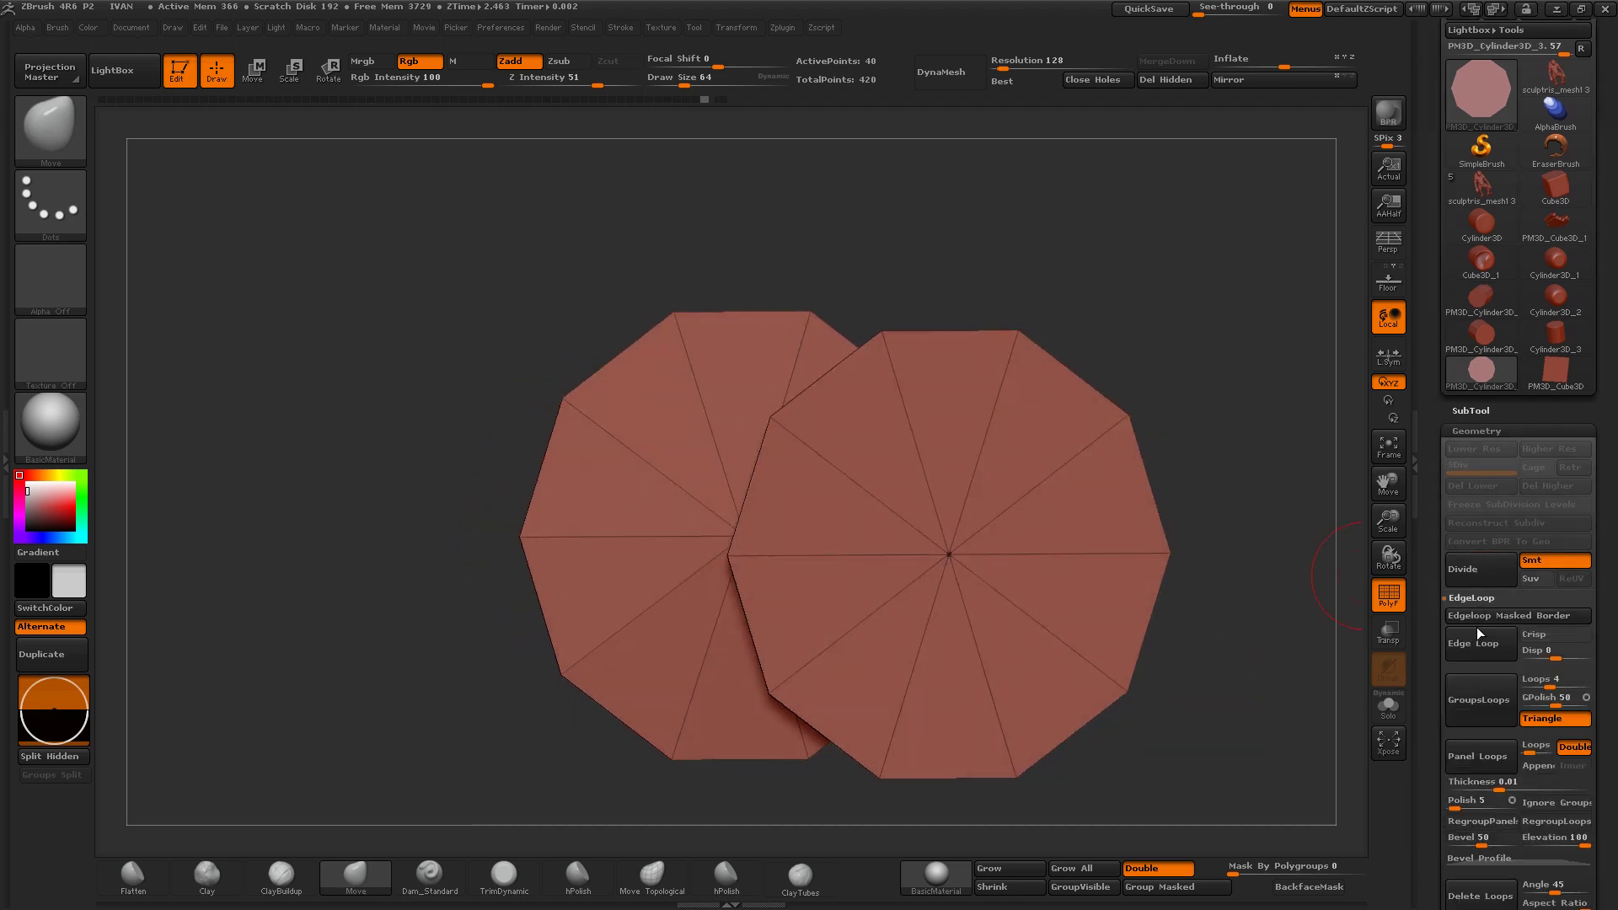
left_click(1473, 642)
Step: Inspect the new cap loops, unhiding the body and hiding the ribbed strips again
mouse_move(1247, 600)
left_mouse_down()
mouse_move(1224, 597)
mouse_move(1225, 614)
mouse_move(1211, 579)
mouse_move(1224, 588)
left_mouse_up()
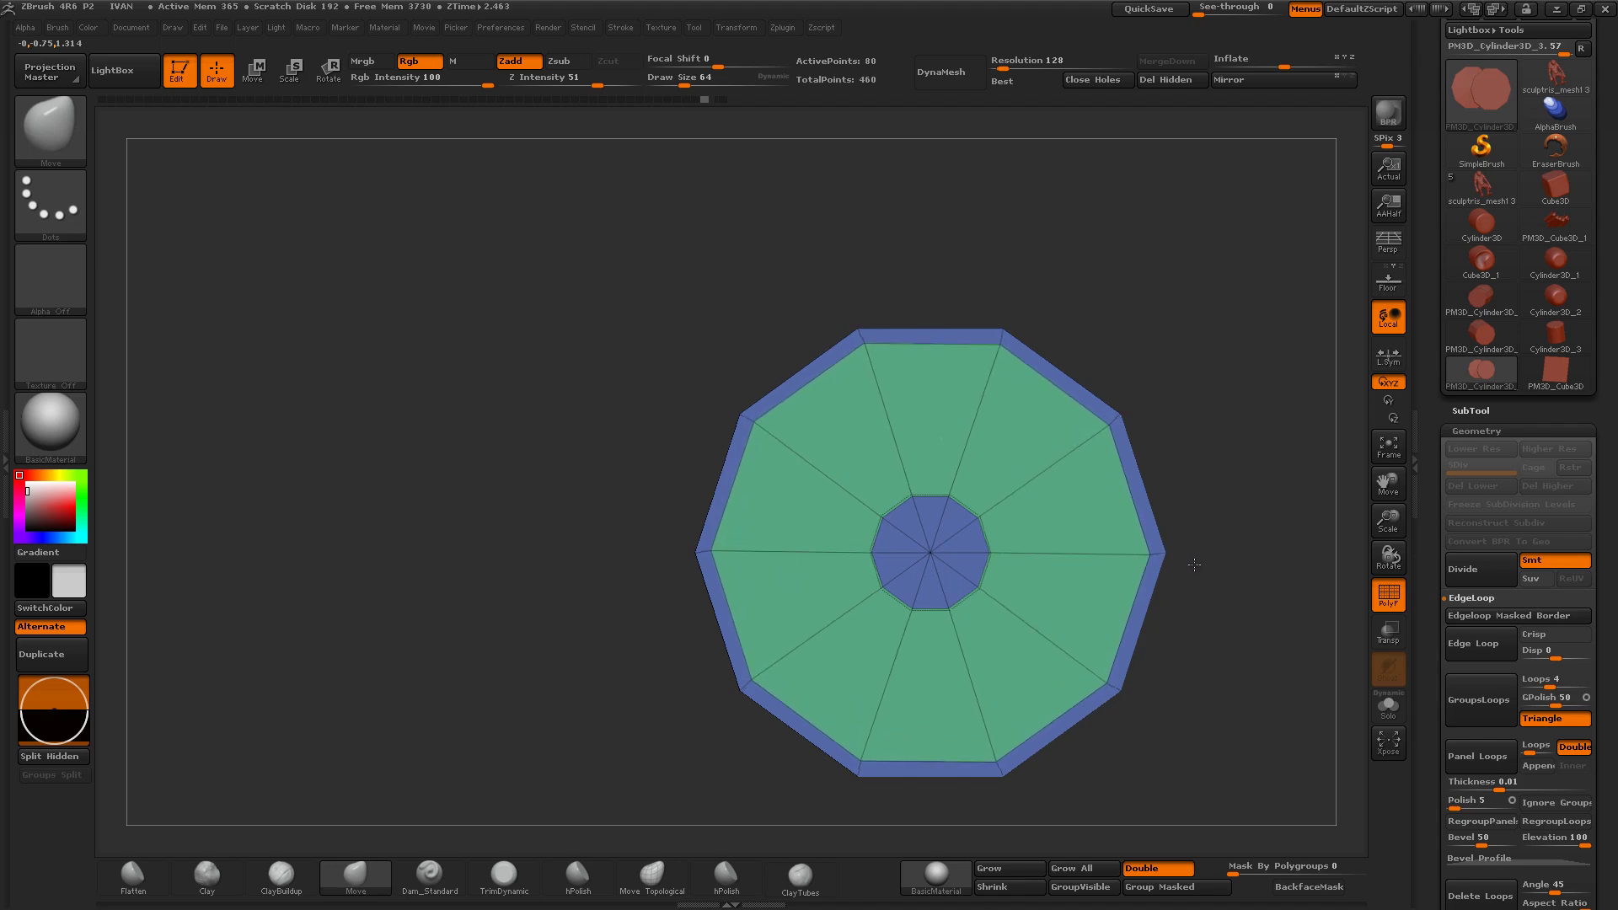
left_click_drag(1172, 551, 1234, 557)
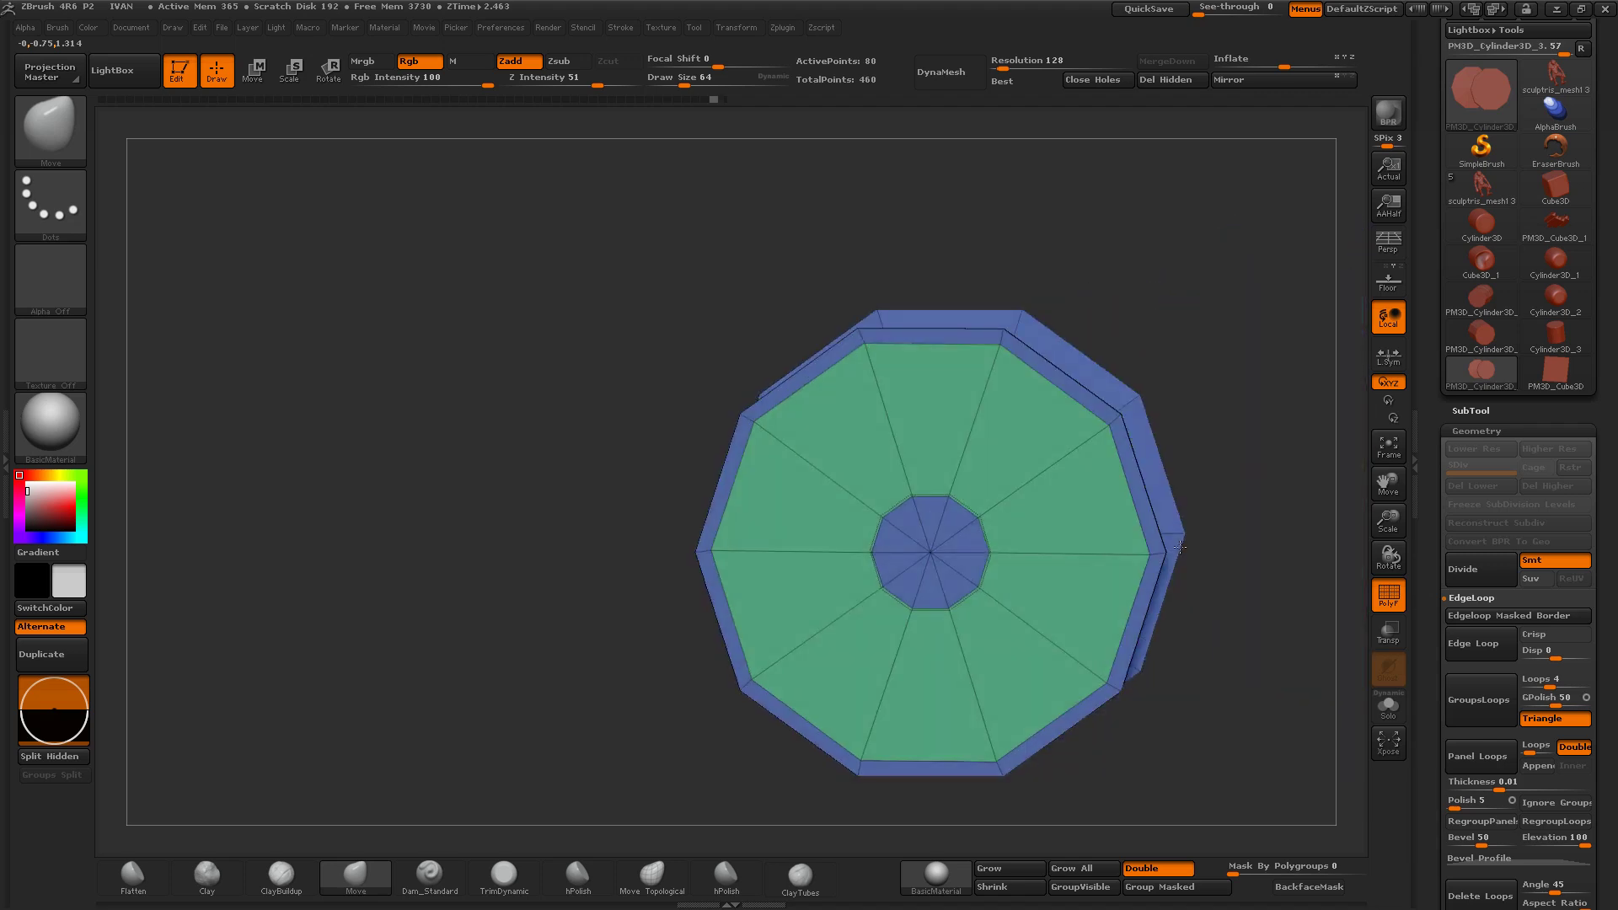
left_click(1236, 554, "ctrl+shift")
mouse_move(1261, 566)
left_mouse_down()
mouse_move(1253, 513)
mouse_move(1191, 504)
mouse_move(1231, 497)
left_mouse_up()
left_click(1094, 560, "ctrl+shift")
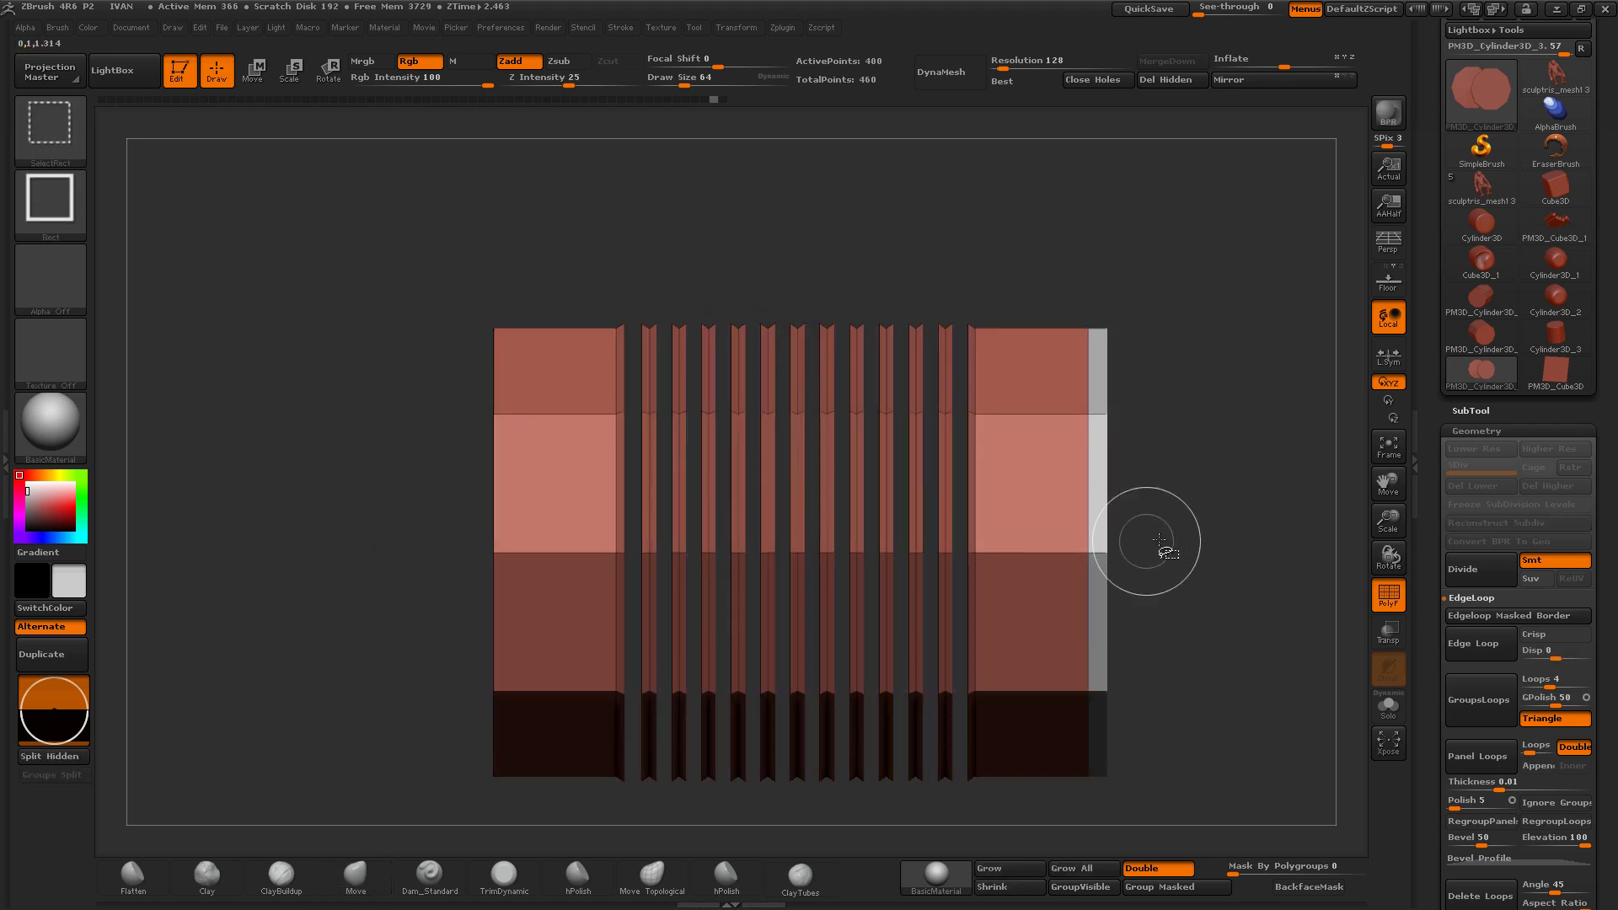
left_click(1005, 563, "ctrl+shift")
left_click_drag(983, 556, 1128, 517)
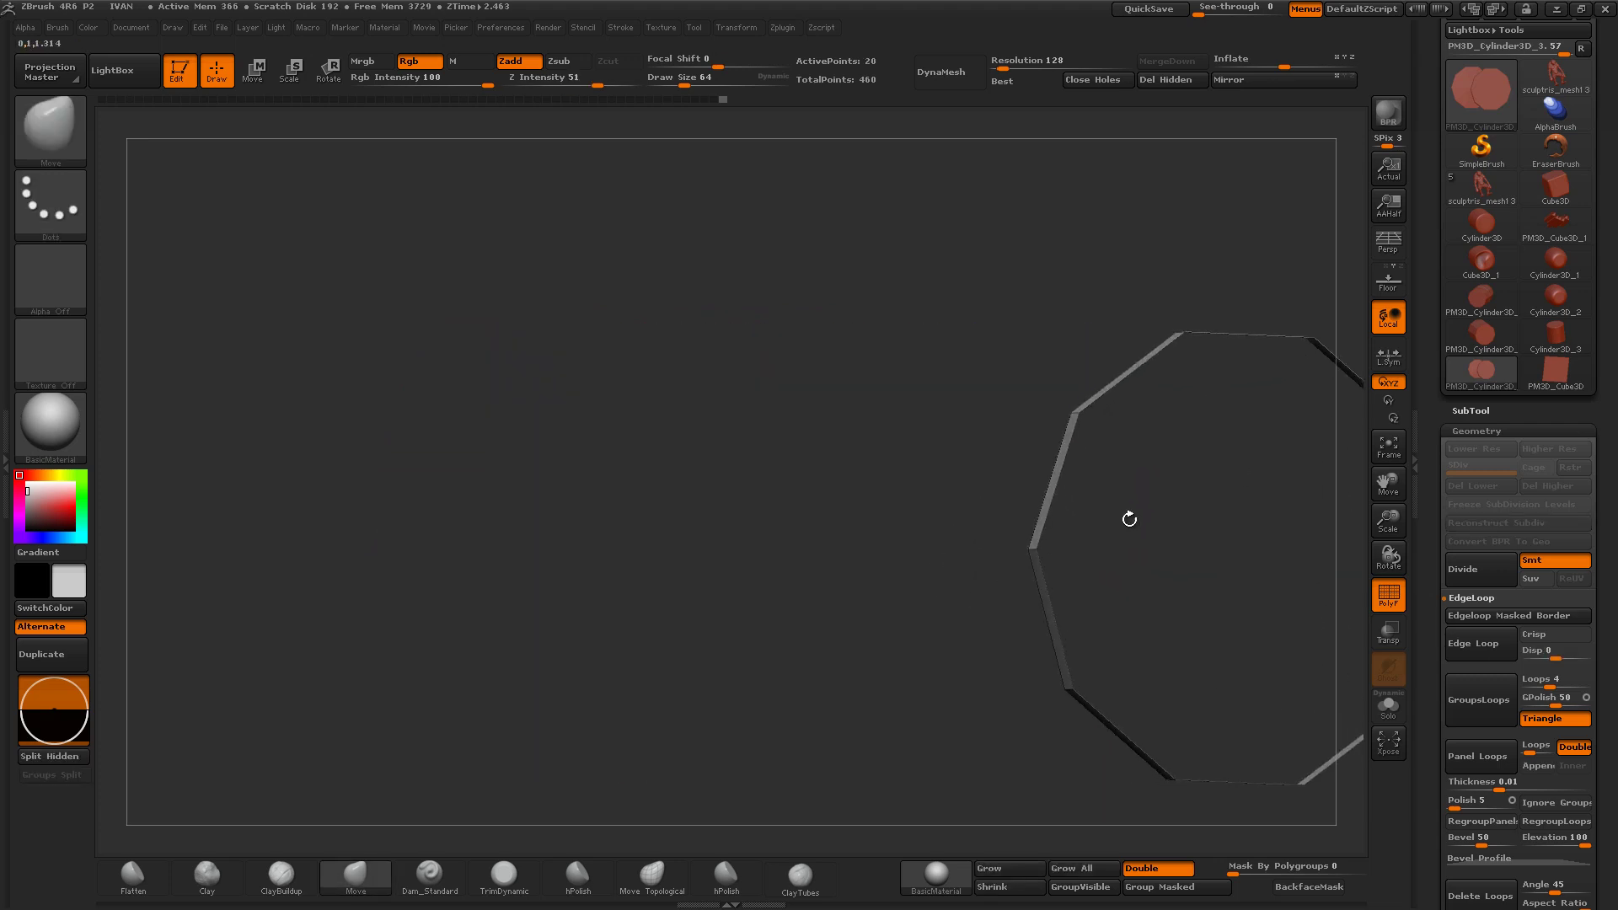
Step: Reveal the whole can, turn off polygroup and wireframe display, and hide the body
left_click(892, 634, "ctrl+shift")
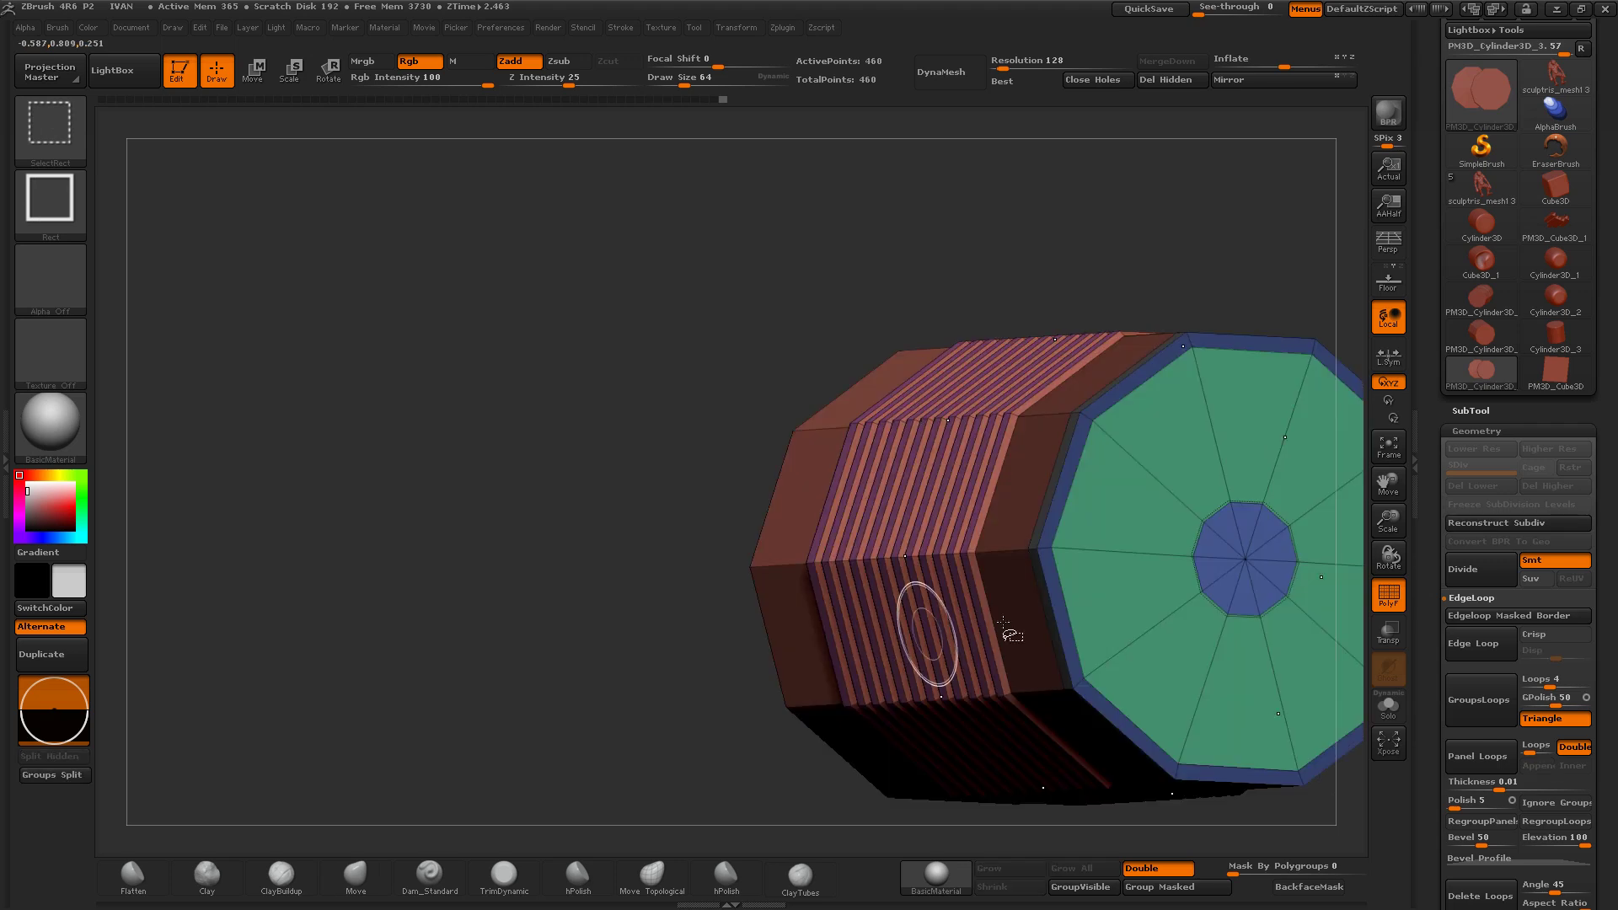
left_click(1389, 600)
left_click_drag(656, 651, 427, 686)
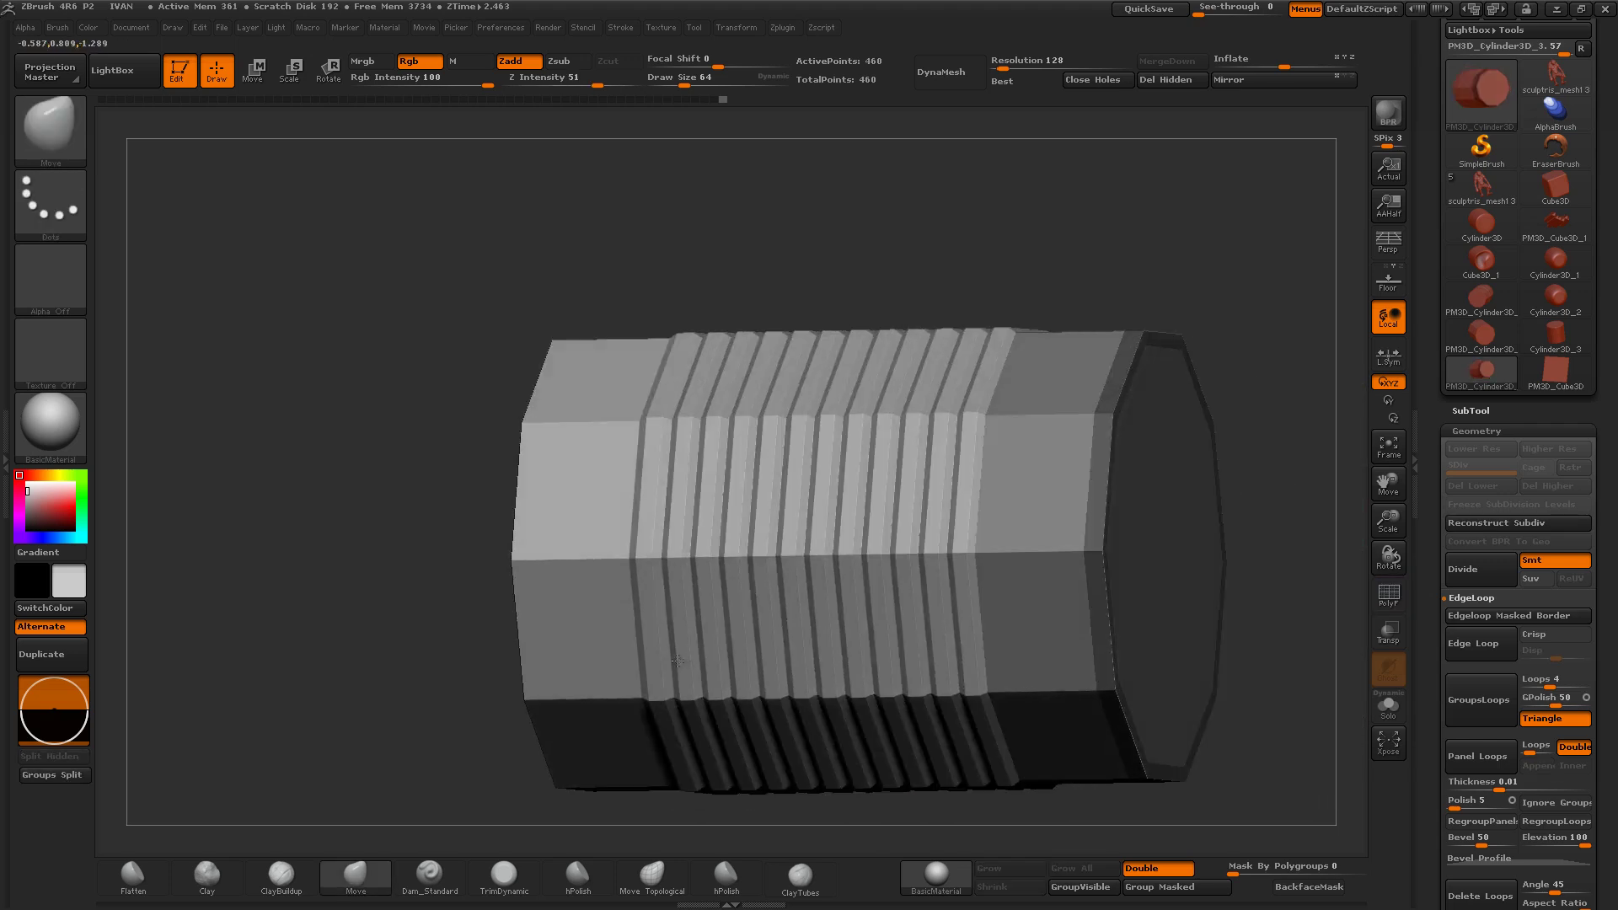
left_click(383, 679, "ctrl+shift")
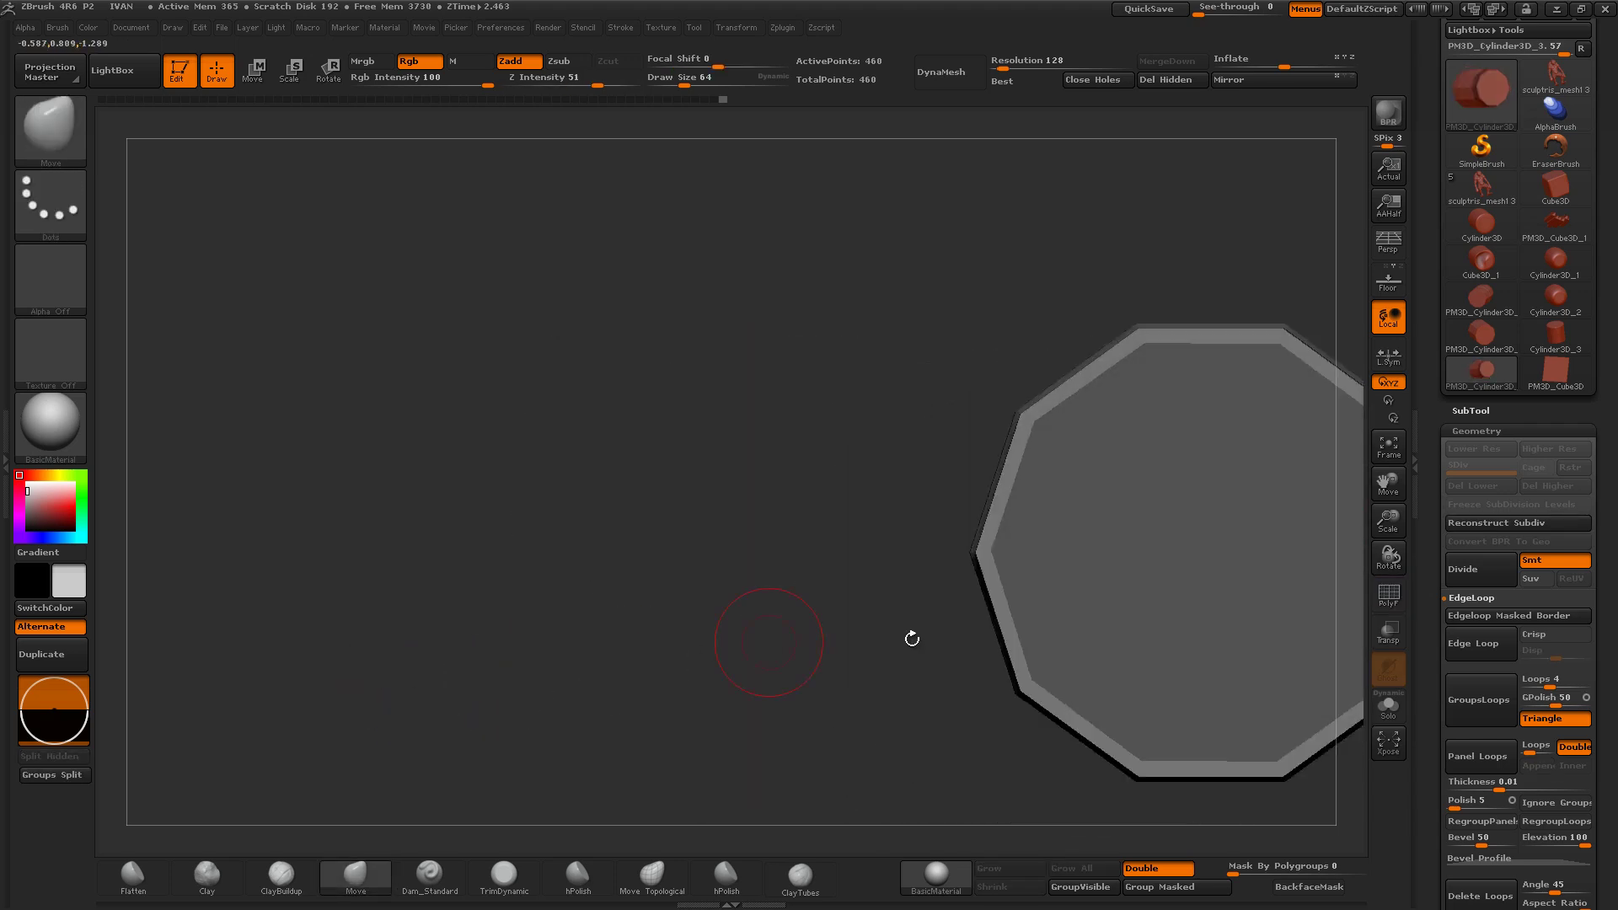
Step: Restore the hidden can body and preview a subdivision of the mesh
key("w")
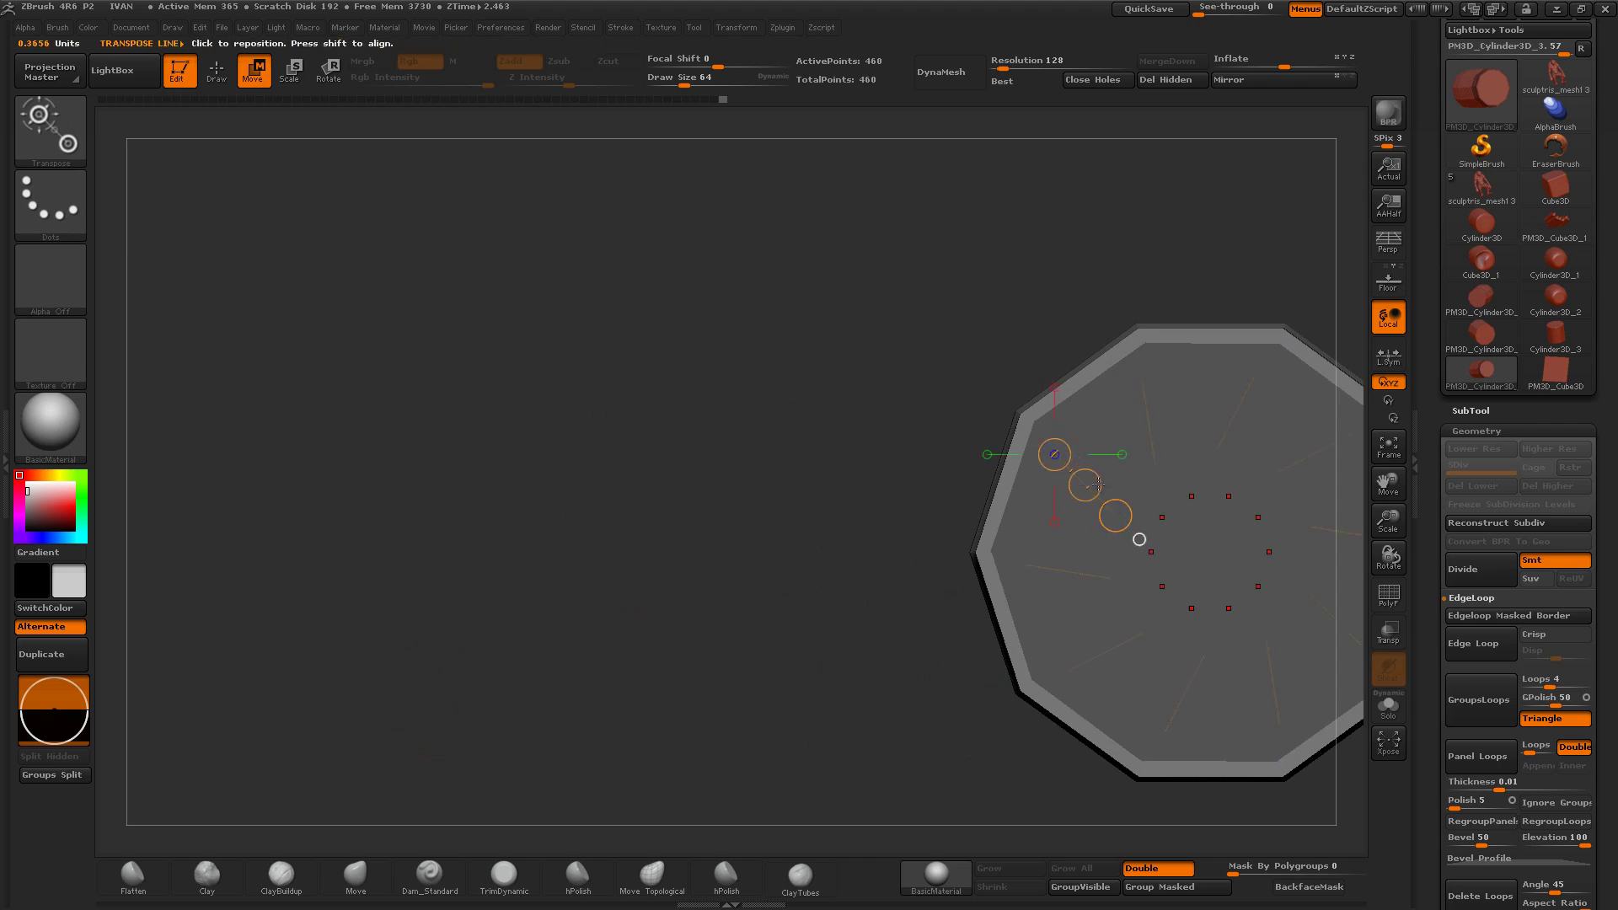
left_click_drag(1085, 485, 1082, 483)
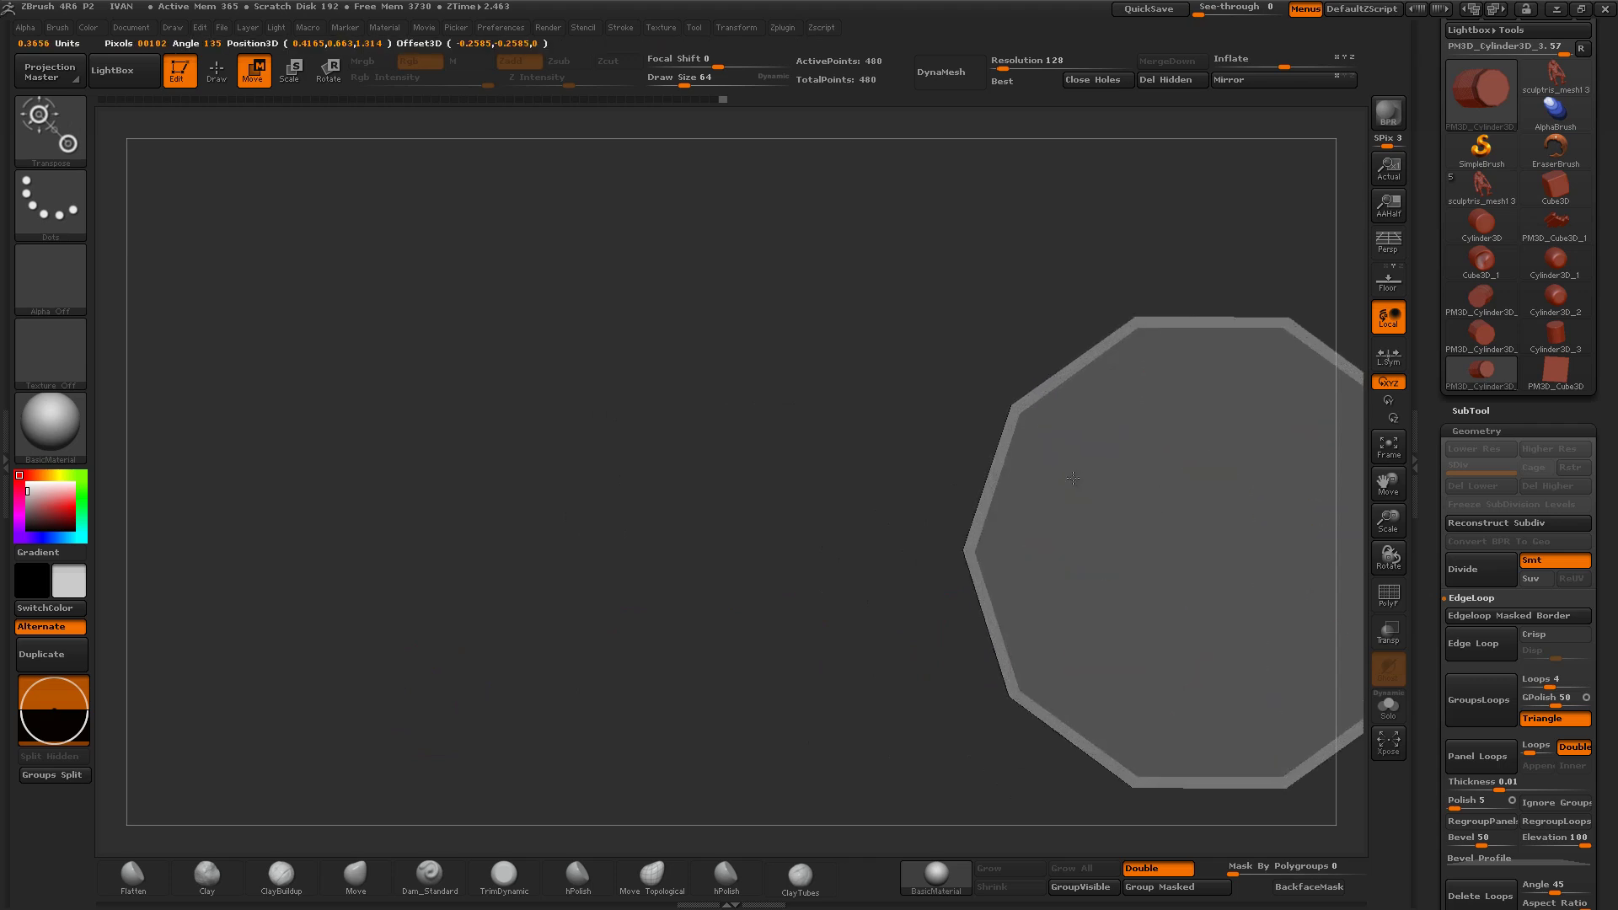
key("ctrl+z")
left_click_drag(978, 510, 1070, 539)
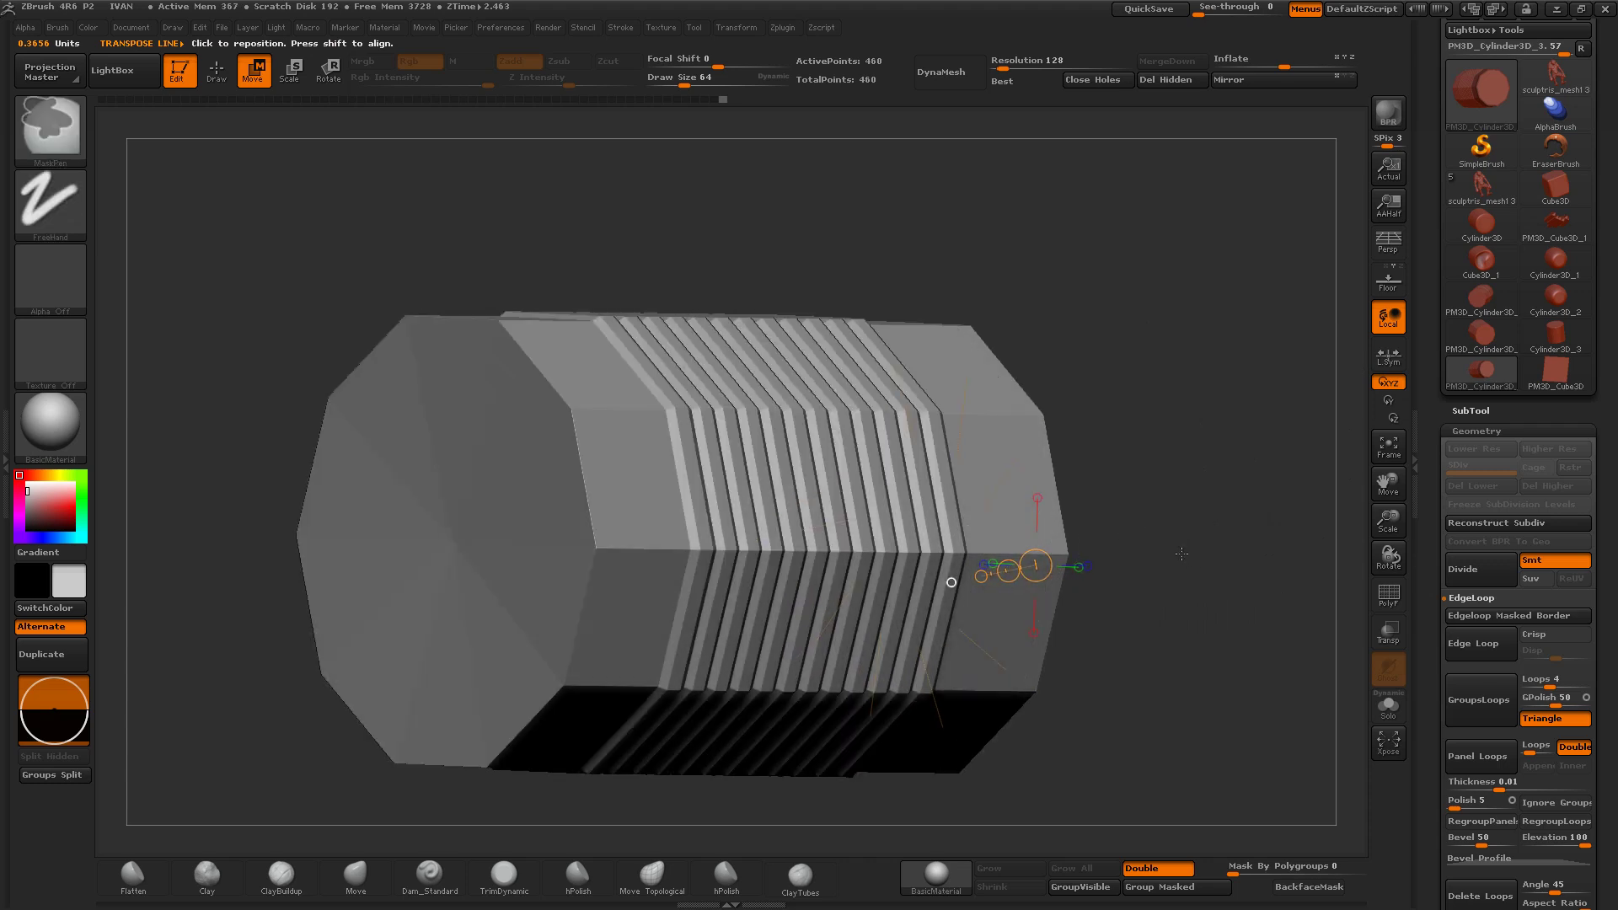
key("ctrl+d")
key("ctrl+d")
mouse_move(1146, 518)
left_mouse_down()
mouse_move(1182, 306)
mouse_move(1149, 584)
mouse_move(1172, 508)
mouse_move(1136, 547)
mouse_move(1039, 462)
left_mouse_up()
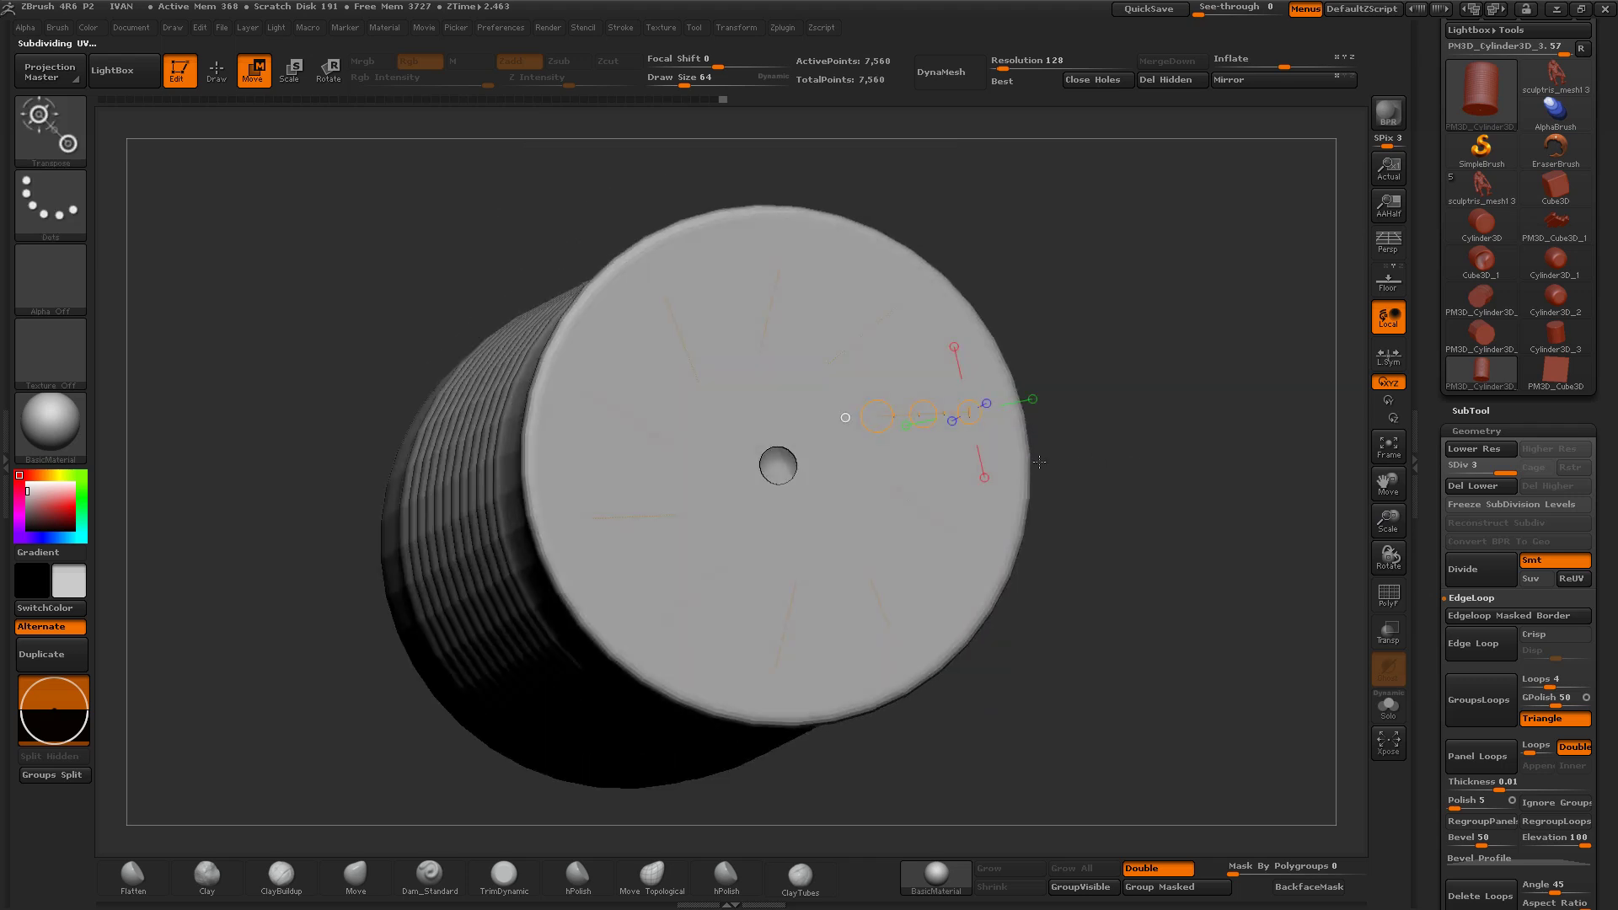
Step: Show polygroup colours and wireframe, and drop the can to its lowest subdivision level
left_click(1378, 599)
mouse_move(1180, 548)
left_mouse_down()
mouse_move(805, 476)
mouse_move(844, 533)
left_mouse_up()
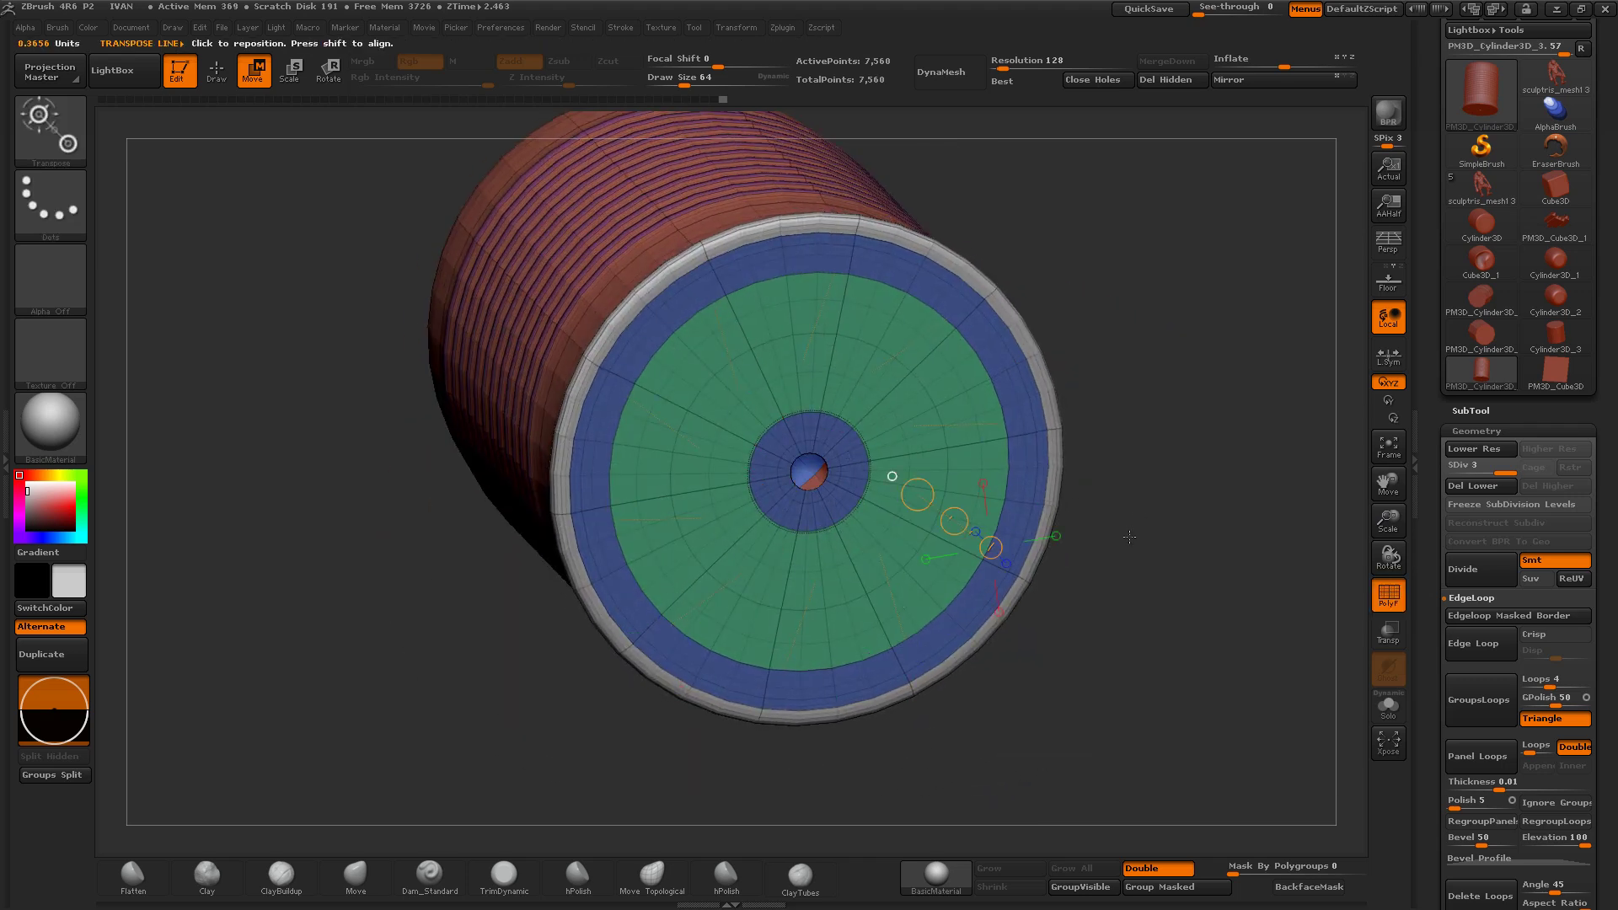
left_click_drag(1129, 537, 1195, 517)
key("shift+d")
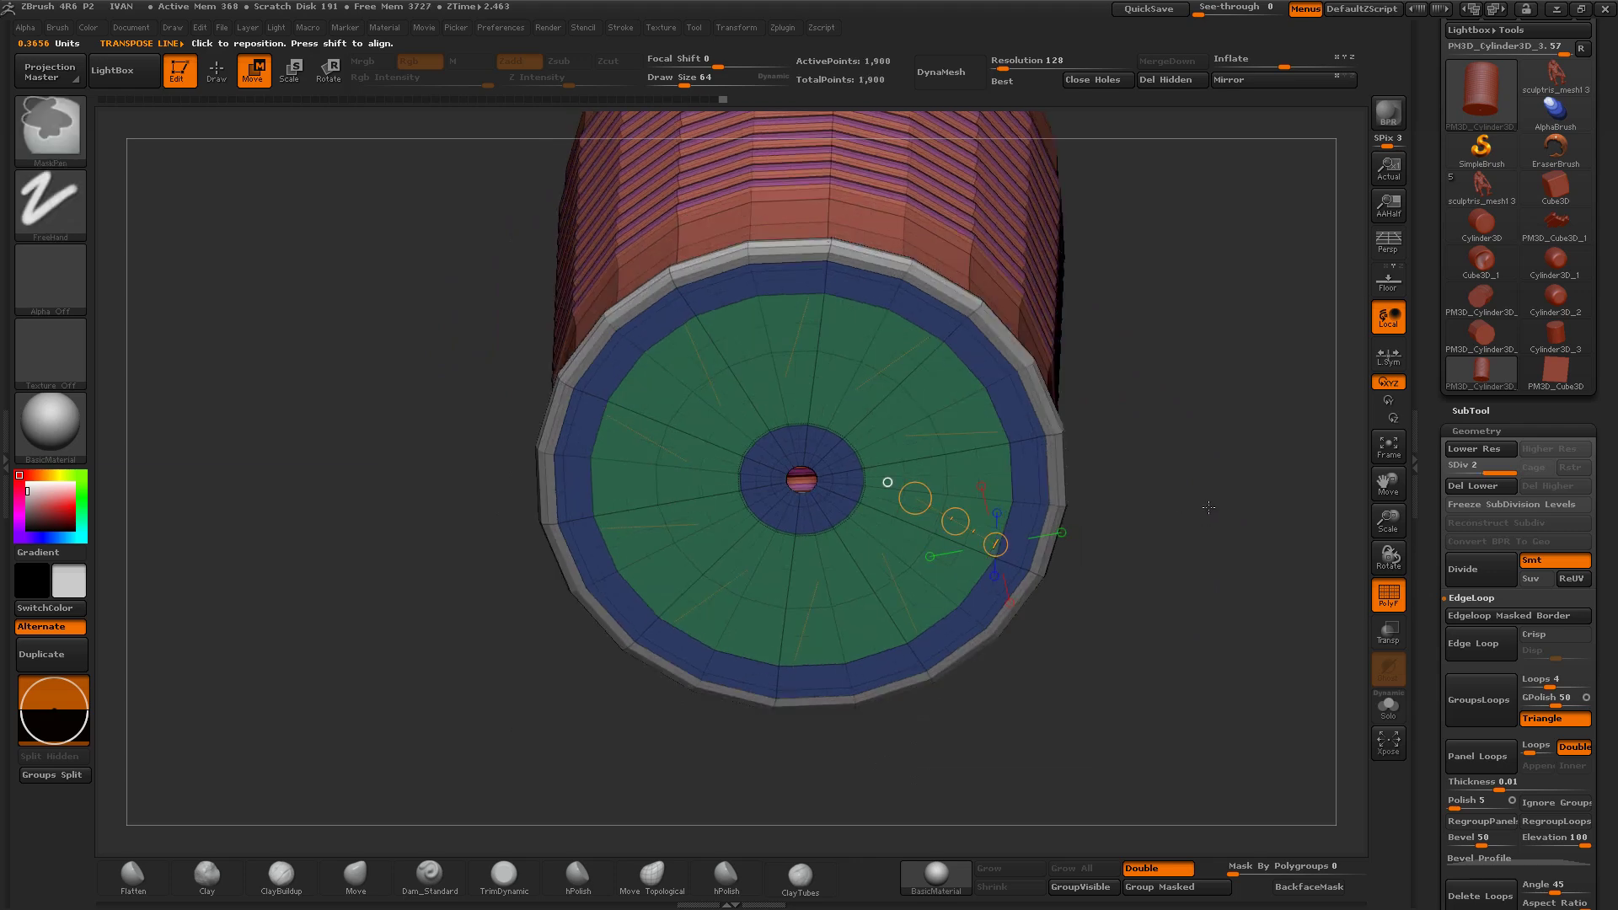
key("shift+d")
mouse_move(1223, 487)
left_mouse_down()
mouse_move(1226, 376)
mouse_move(1210, 419)
left_mouse_up()
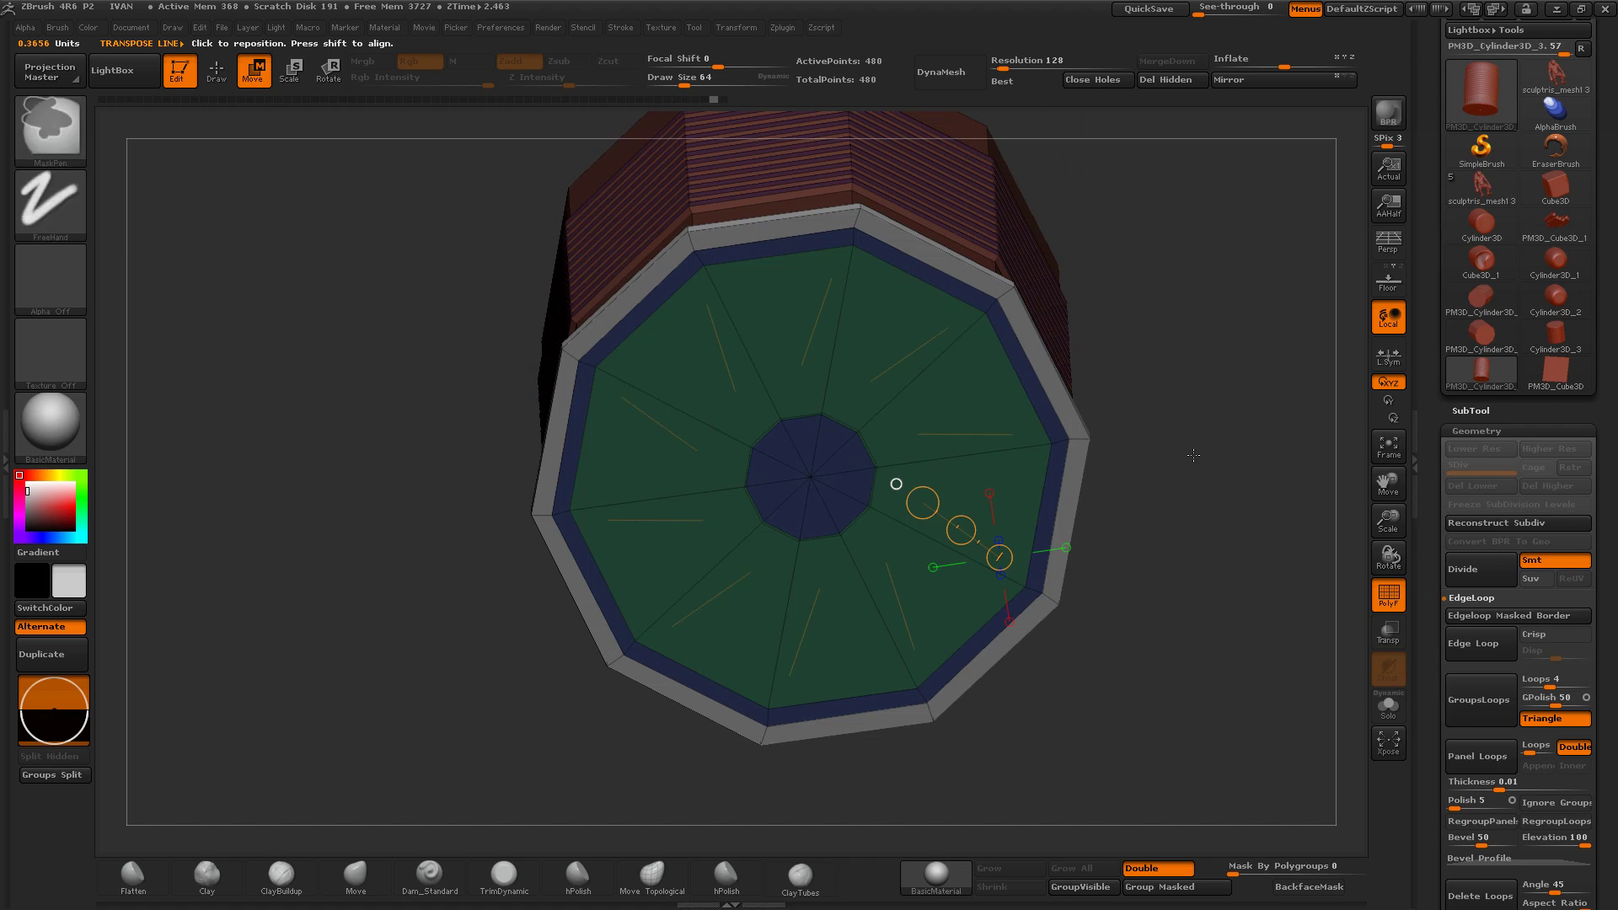
key("ctrl+z")
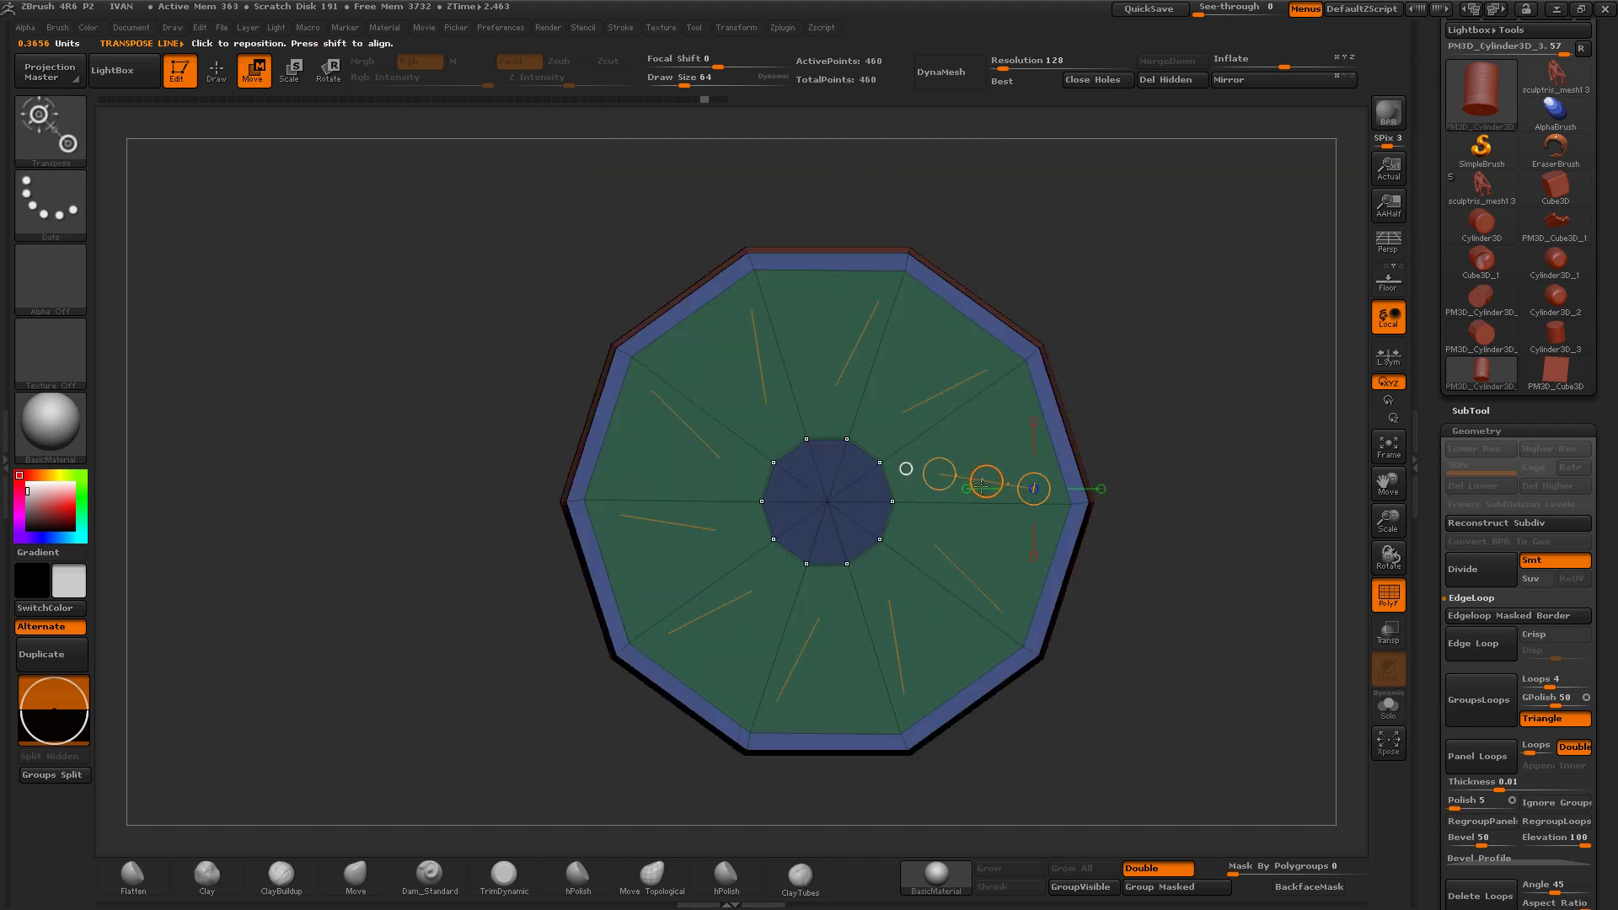
left_click_drag(986, 480, 990, 476)
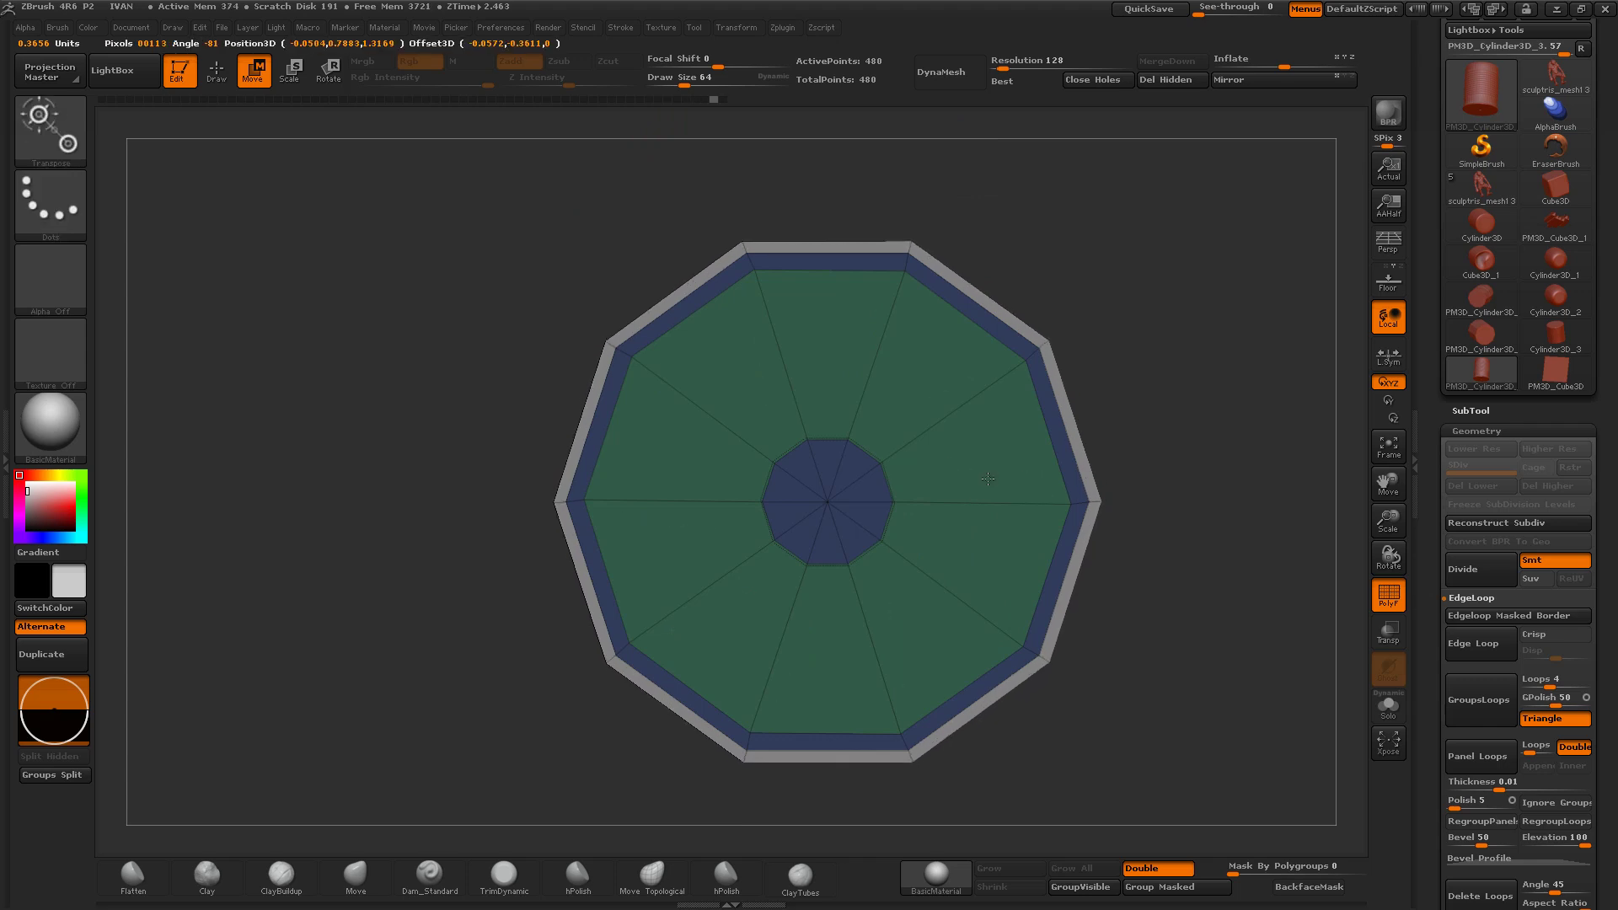
Step: Test another subdivision, undo it, and view the polygrouped cap at 480 points
left_click_drag(1187, 442, 1172, 498)
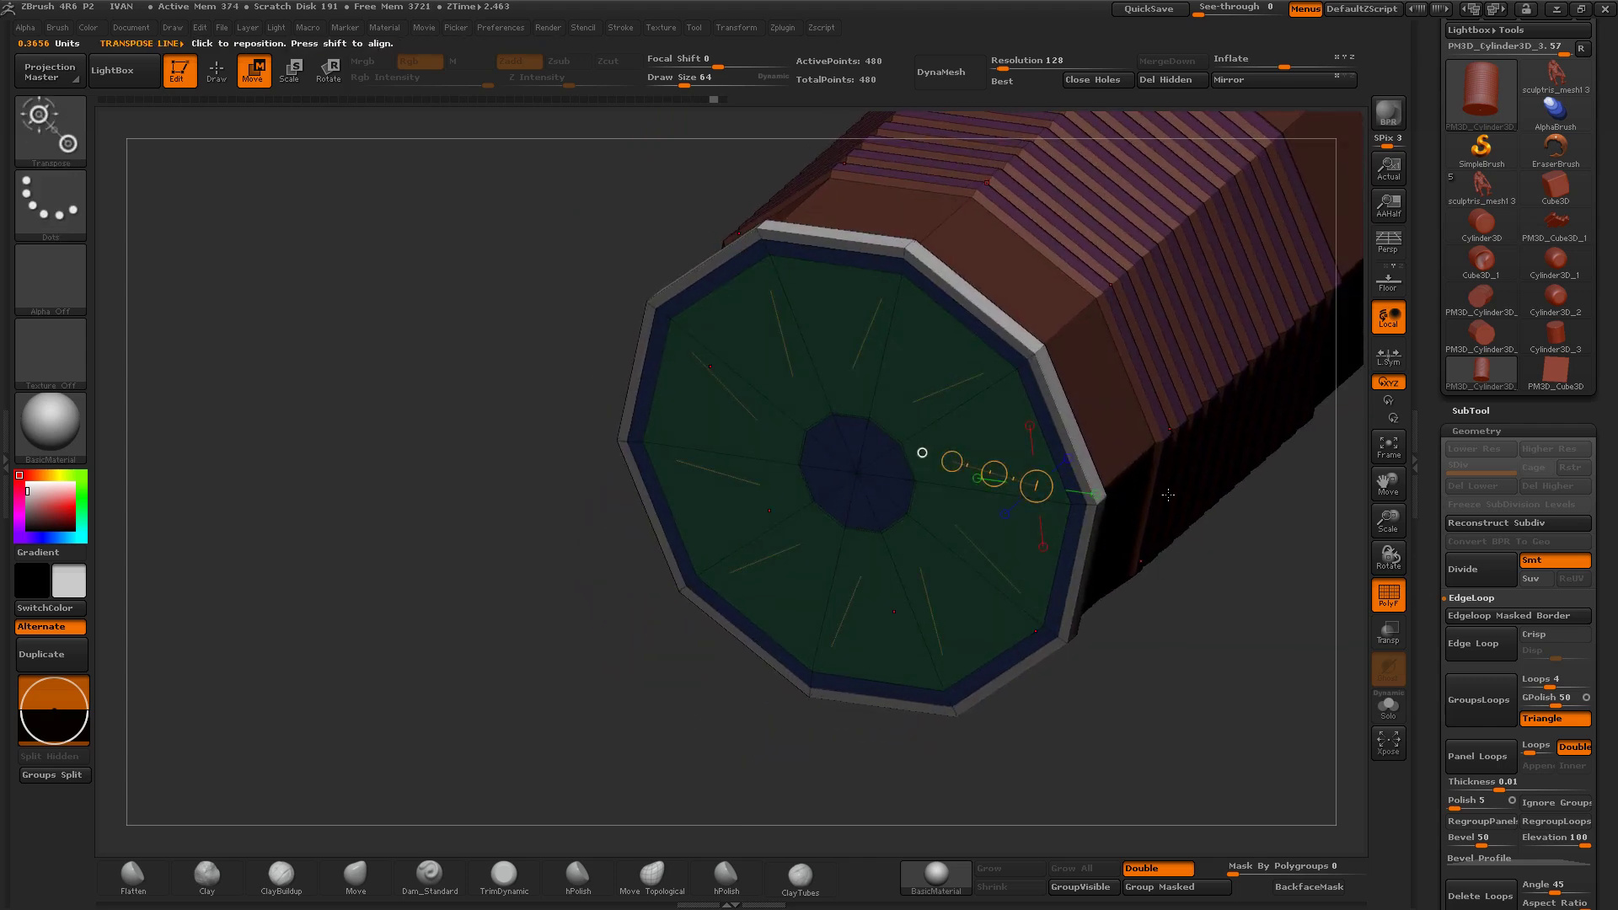
key("q")
mouse_move(1309, 625)
left_mouse_down()
mouse_move(1203, 524)
mouse_move(1174, 572)
mouse_move(1224, 610)
left_mouse_up()
key("ctrl+d")
key("ctrl+d")
key("shift+d")
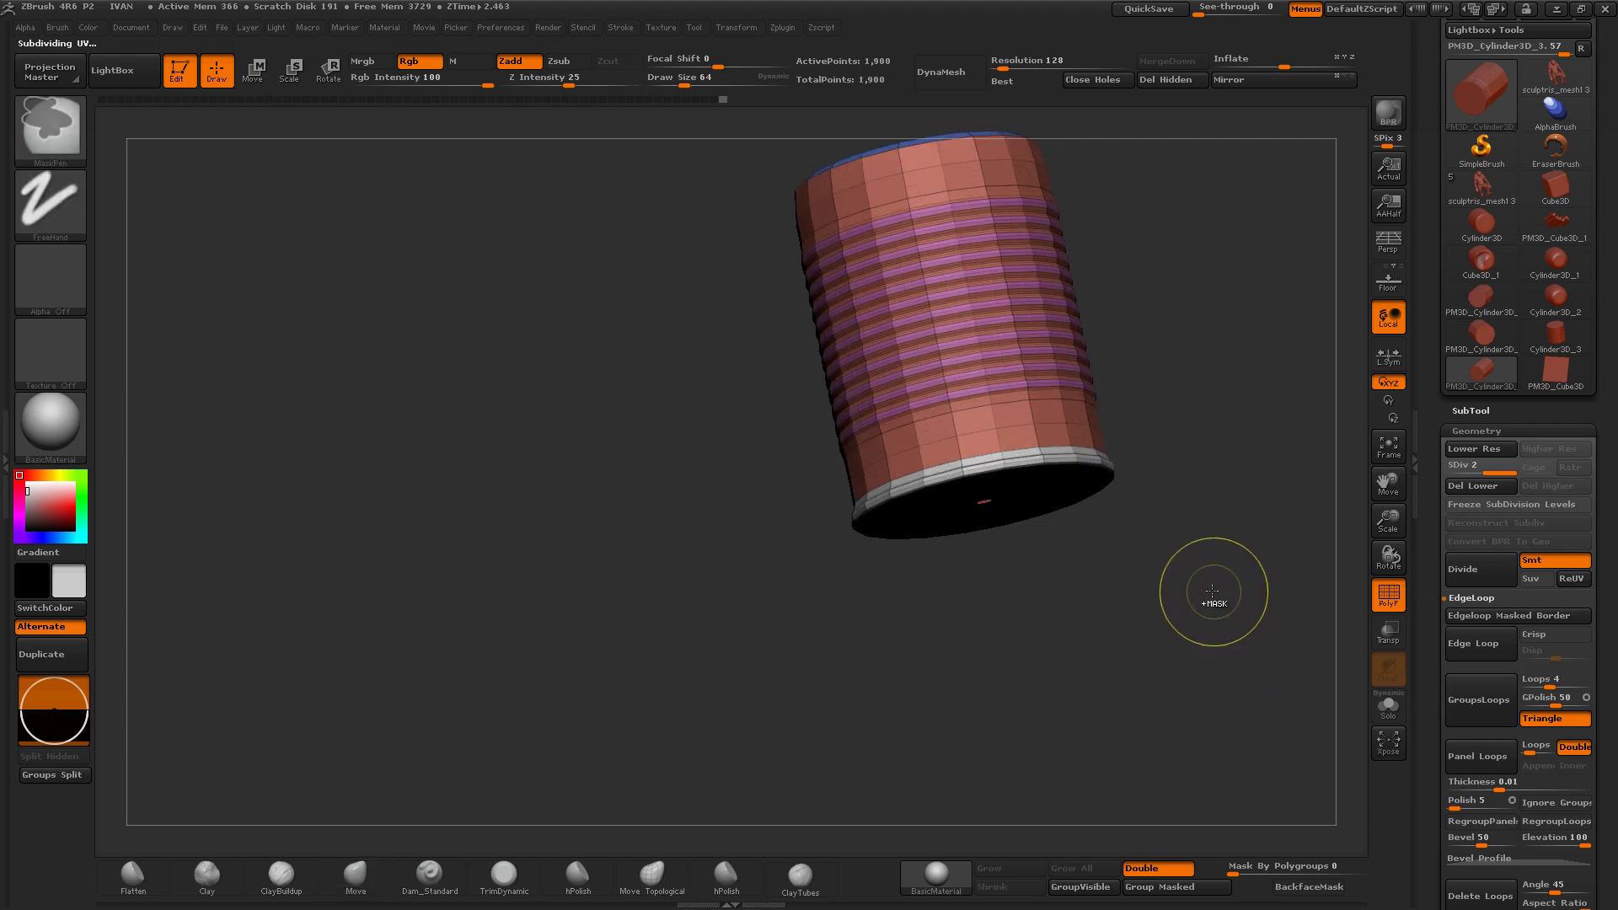
key("ctrl+z")
mouse_move(1181, 560)
left_mouse_down()
mouse_move(1202, 408)
mouse_move(1149, 549)
mouse_move(1149, 399)
mouse_move(1128, 375)
left_mouse_up()
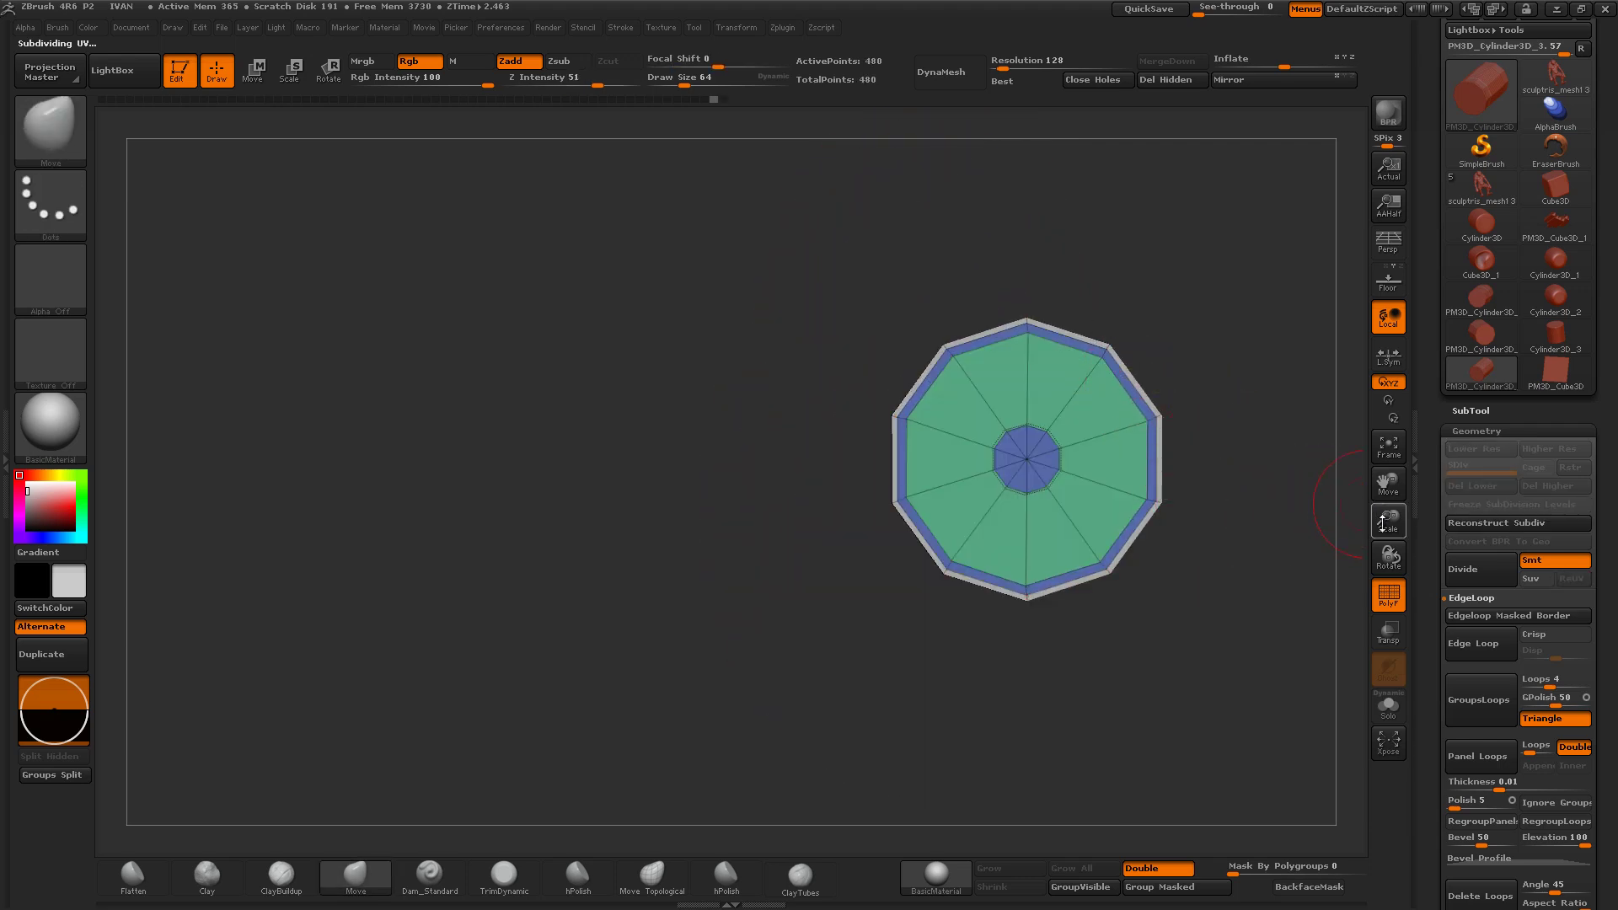
Step: Isolate the blue and grey rim polygroups in turn, then unhide the whole mesh
mouse_move(1382, 522)
left_mouse_down()
mouse_move(1152, 585)
mouse_move(1233, 528)
mouse_move(1180, 546)
mouse_move(1154, 477)
left_mouse_up()
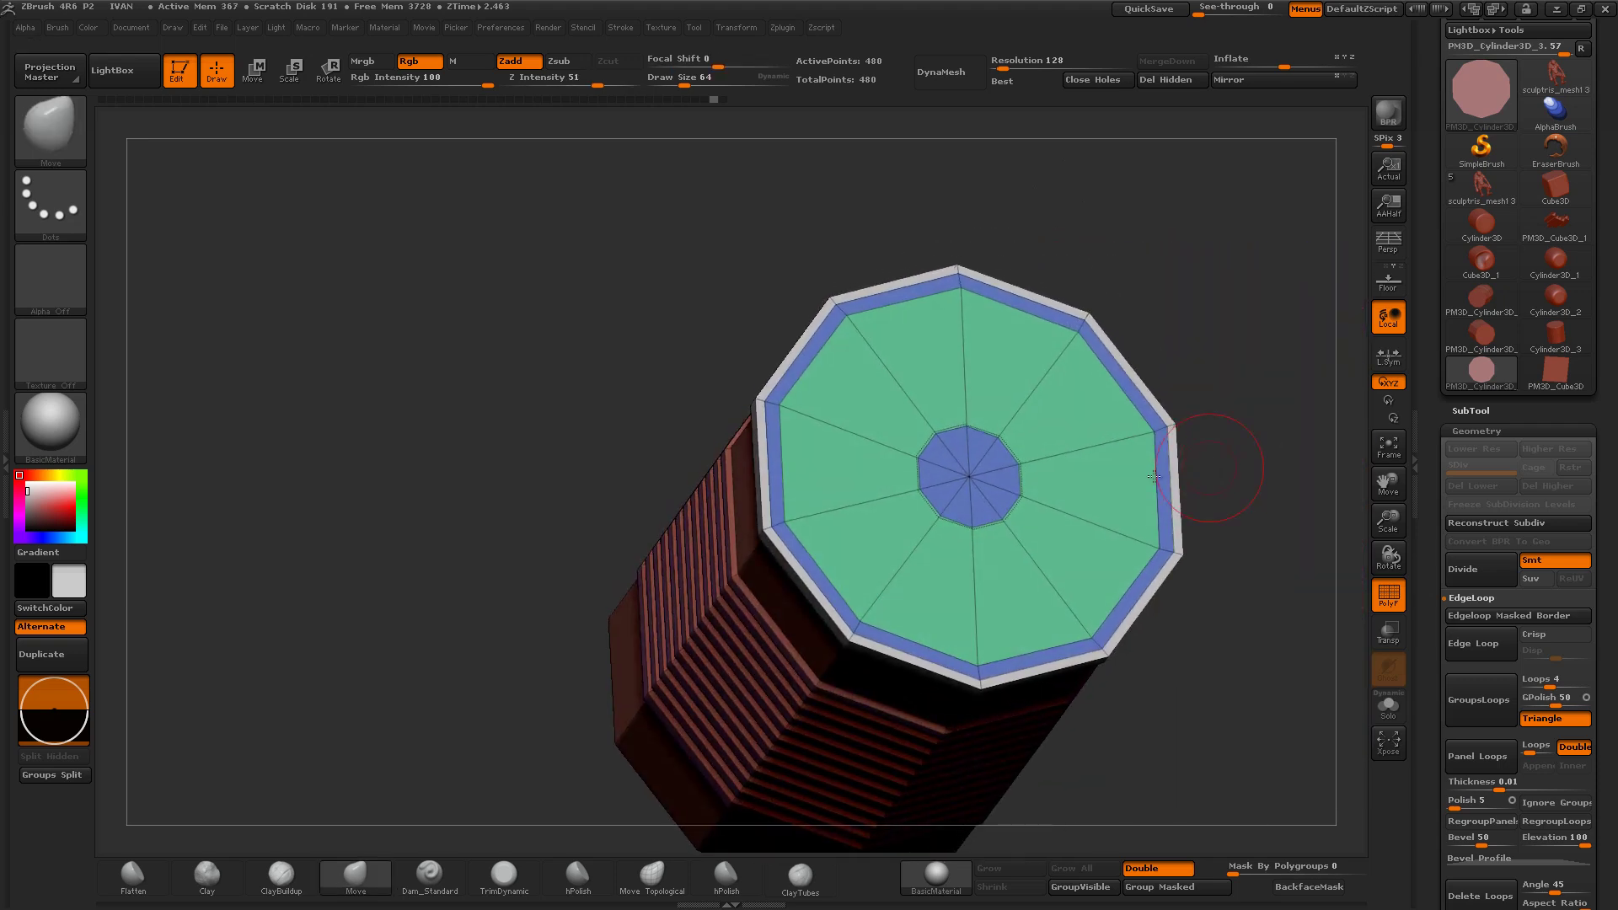
left_click(991, 473, "ctrl+shift")
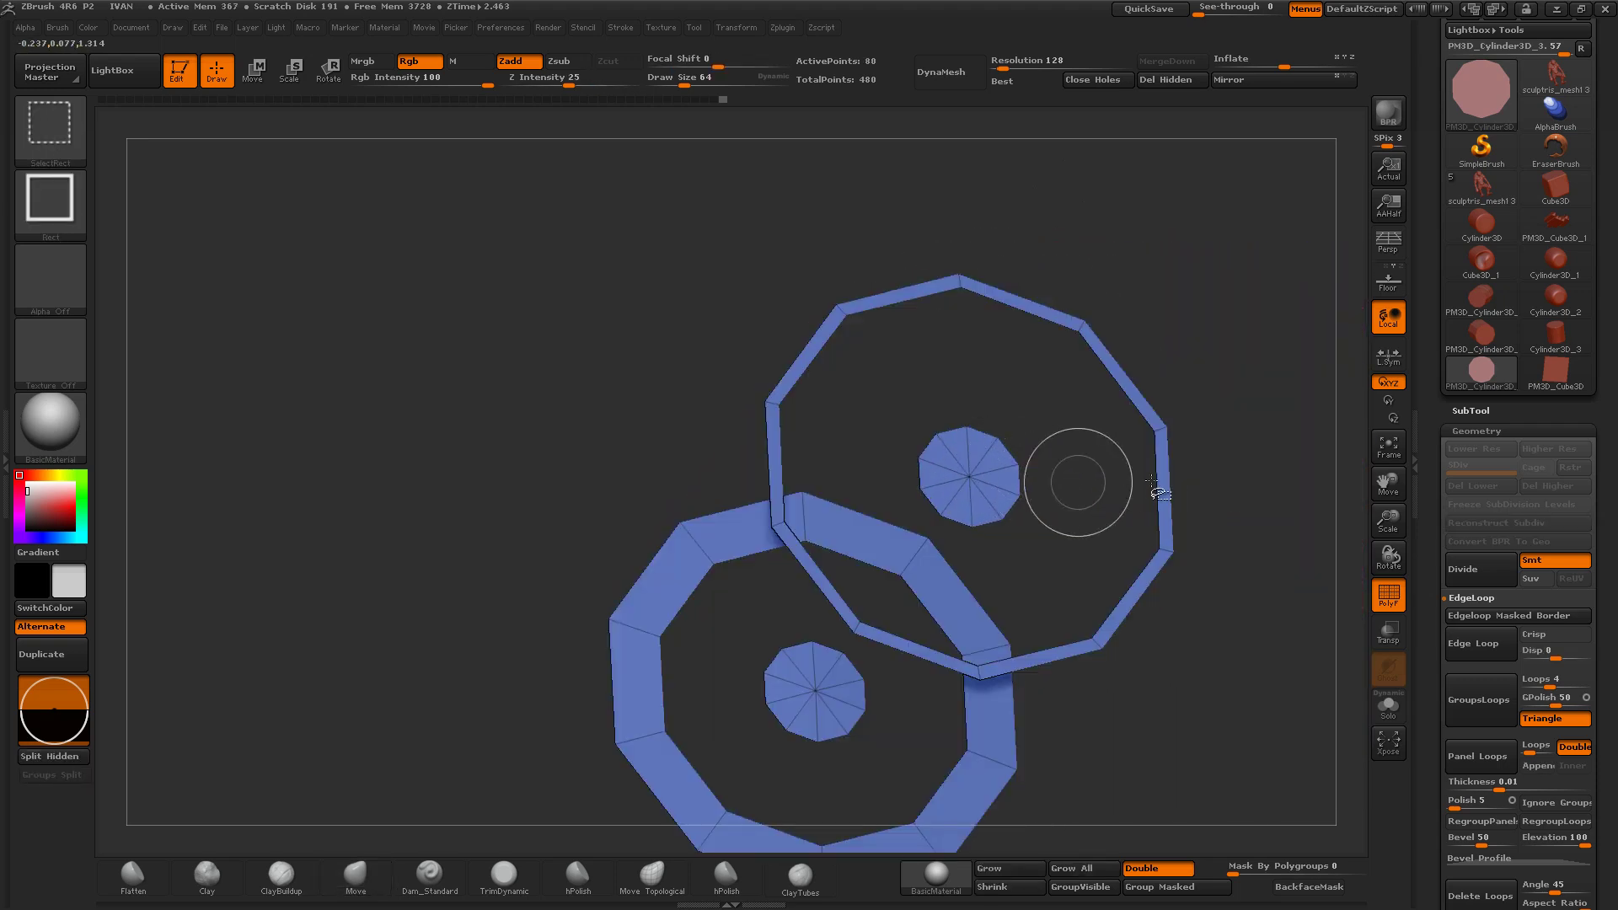
left_click(1242, 486, "ctrl+shift")
left_click(1181, 554, "ctrl+shift")
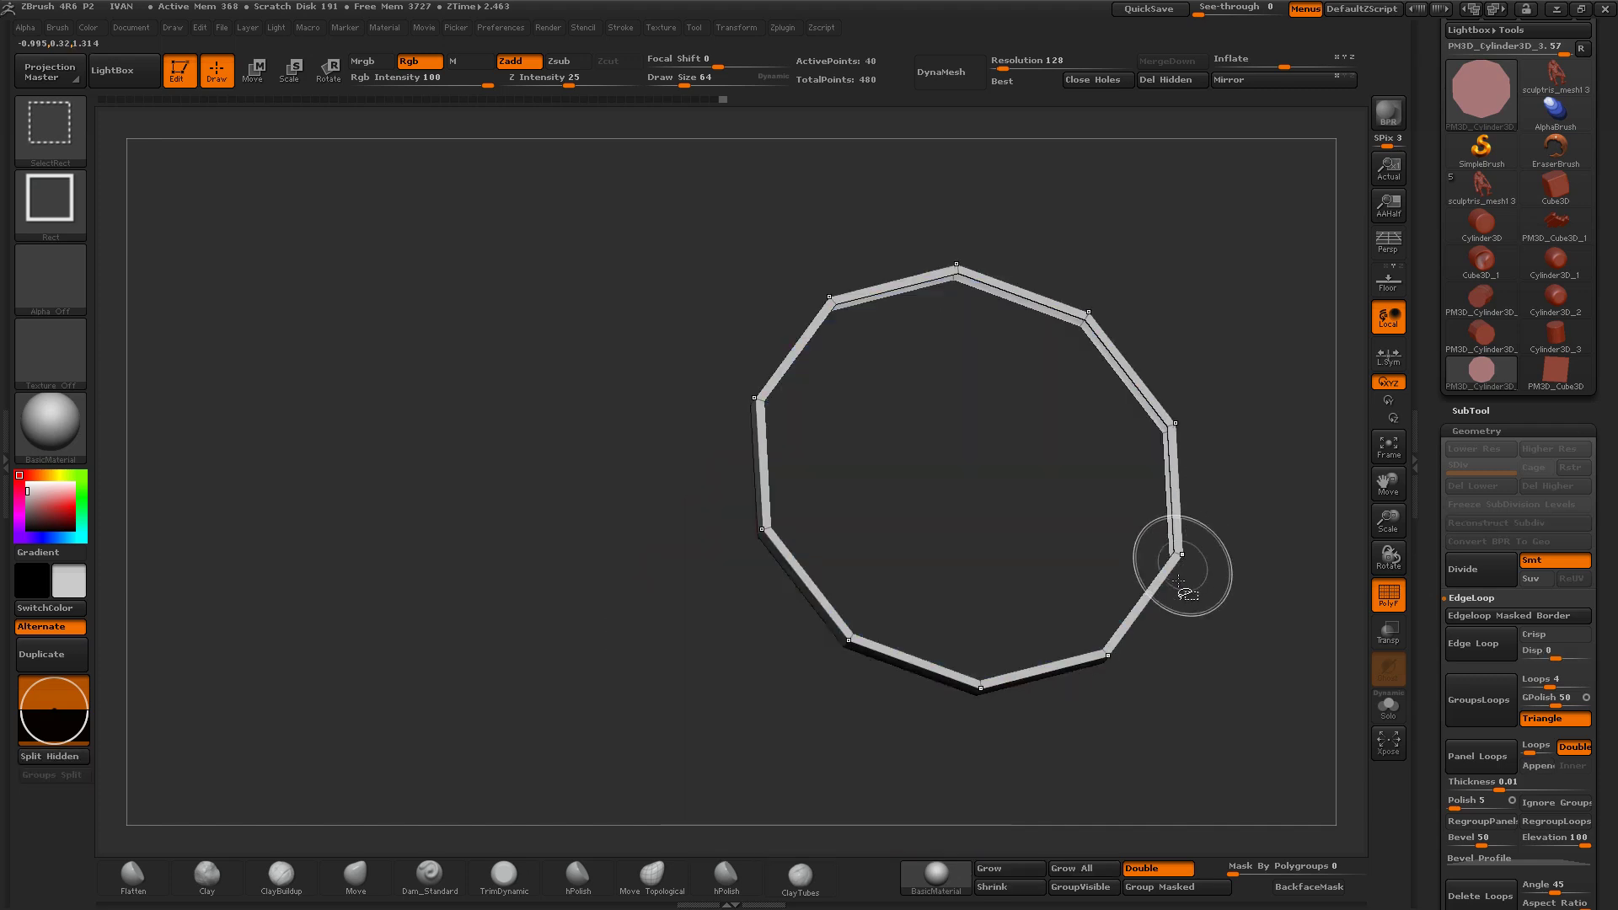
mouse_move(1220, 590)
left_mouse_down("ctrl+shift")
mouse_move(1045, 721)
mouse_move(1167, 672)
mouse_move(1229, 597)
mouse_move(1204, 524)
mouse_move(1164, 507)
mouse_move(1184, 759)
left_mouse_up("ctrl+shift")
left_click(1008, 745, "ctrl+shift")
left_click(1211, 668, "ctrl+shift")
Step: Clear the existing mask and turn the can to a square side view
key("w")
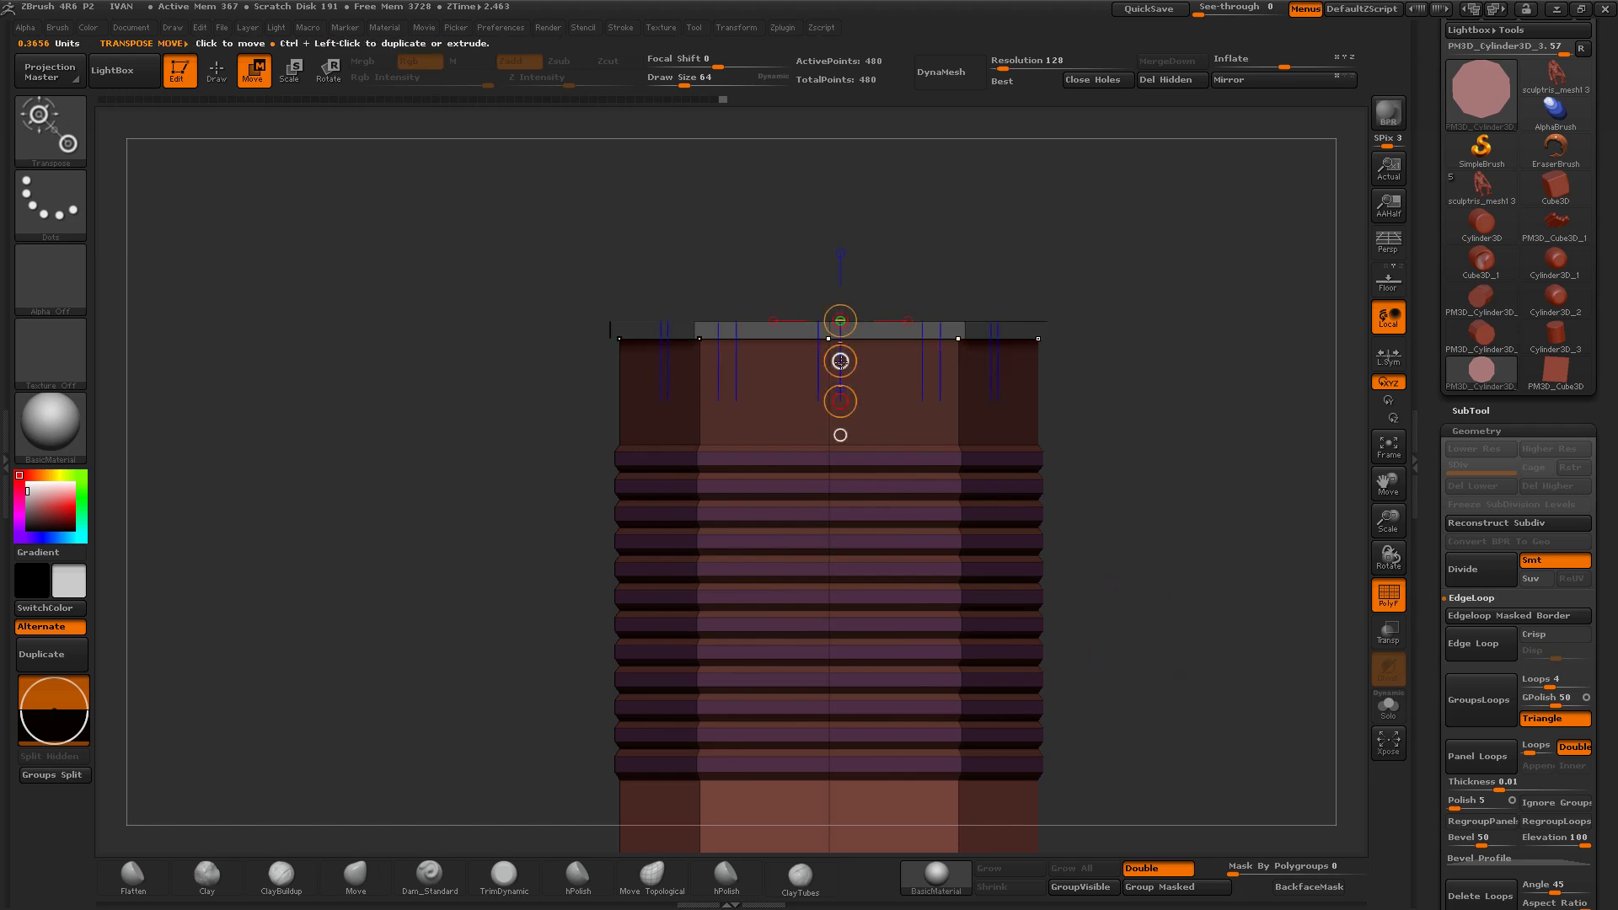
mouse_move(840, 360)
left_mouse_down()
mouse_move(835, 396)
mouse_move(783, 431)
mouse_move(1020, 505)
mouse_move(1214, 498)
mouse_move(1054, 460)
mouse_move(858, 364)
left_mouse_up()
left_click(920, 494, "ctrl")
left_click(1020, 506, "ctrl")
key("q")
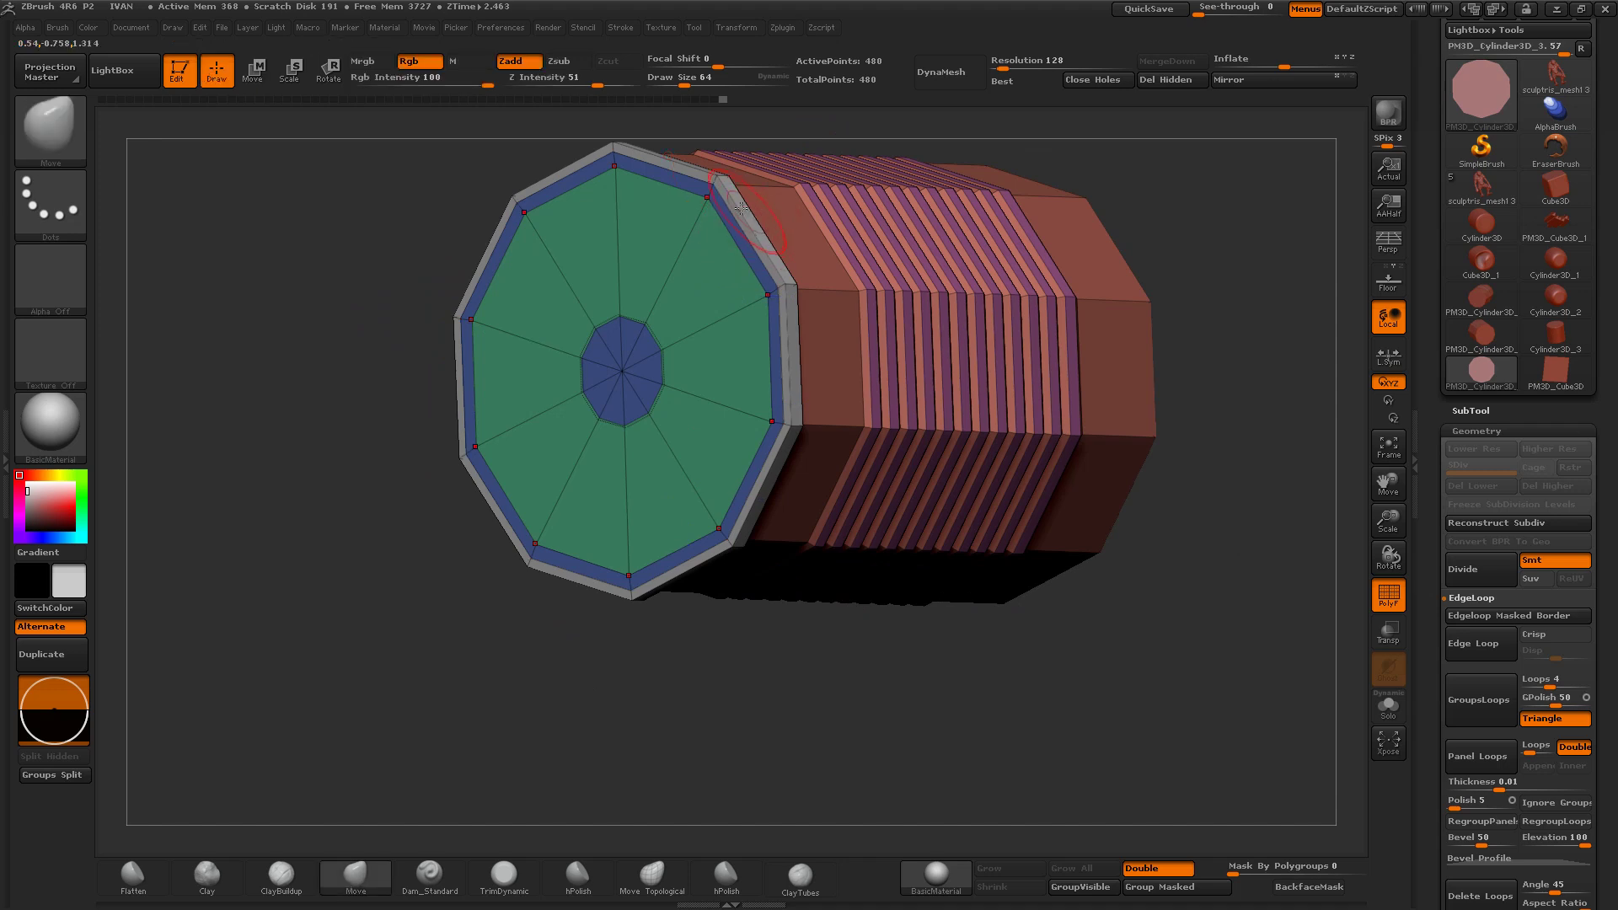
mouse_move(704, 556)
left_mouse_down("shift")
mouse_move(654, 568)
mouse_move(688, 710)
left_mouse_up("shift")
Step: Hide everything but the cap's outer rim ring, mask it, and unhide the mesh
left_click_drag(1279, 751, 678, 230, "ctrl+shift")
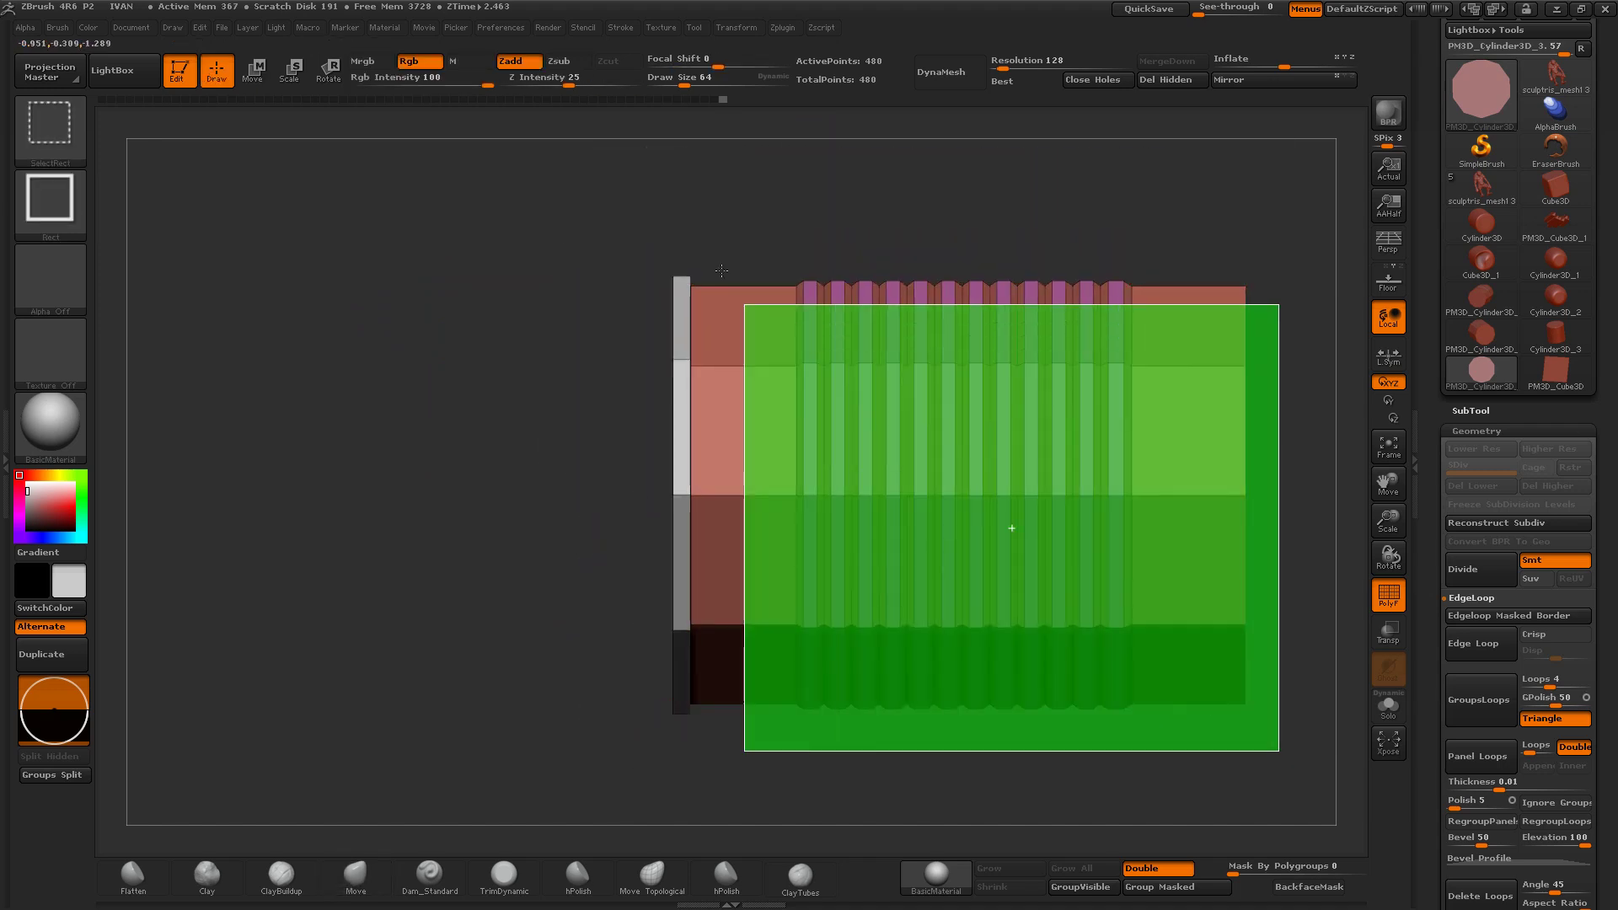
left_click_drag(539, 354, 629, 448, "shift")
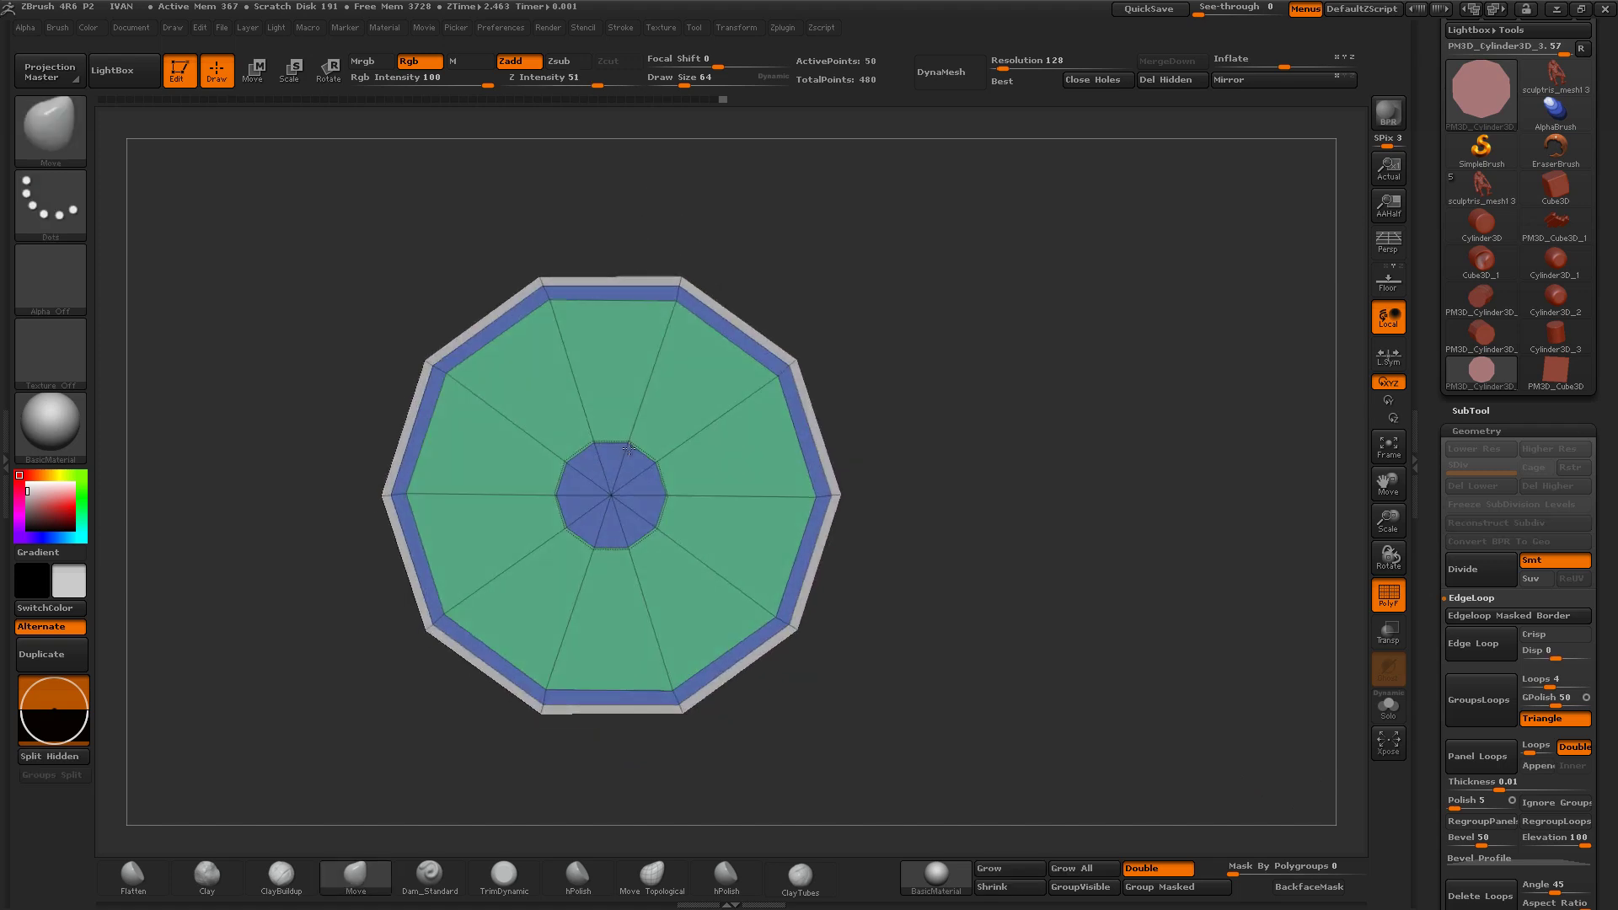
left_click_drag(1017, 486, 612, 474, "ctrl+shift")
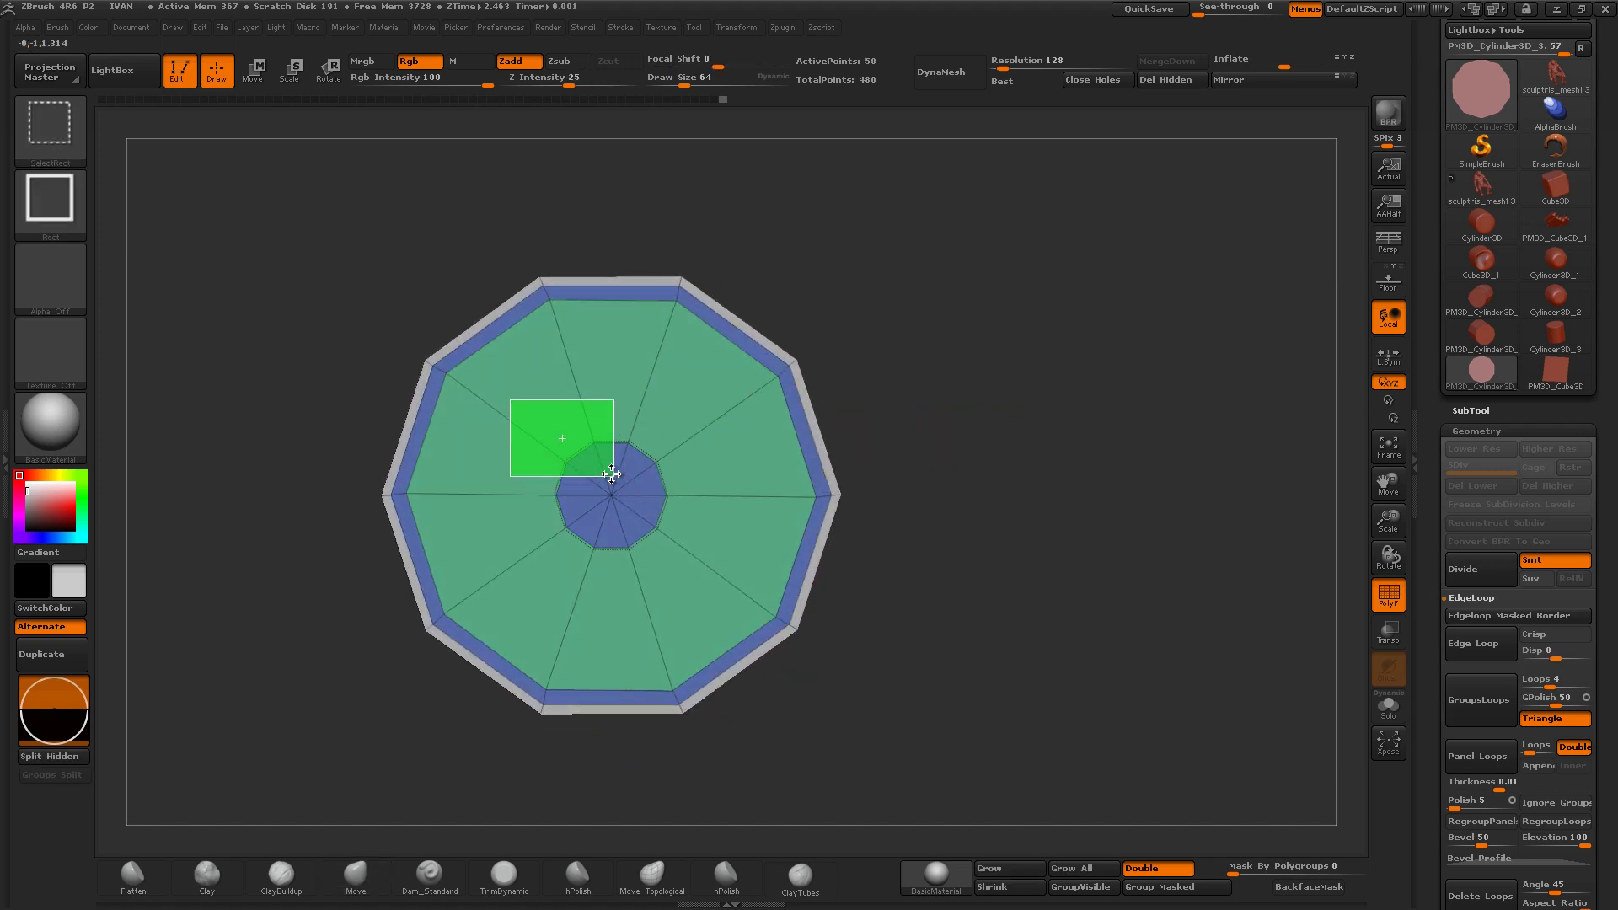
mouse_move(680, 550)
left_mouse_down("ctrl+shift")
mouse_move(722, 567)
mouse_move(841, 427)
left_mouse_up("ctrl+shift")
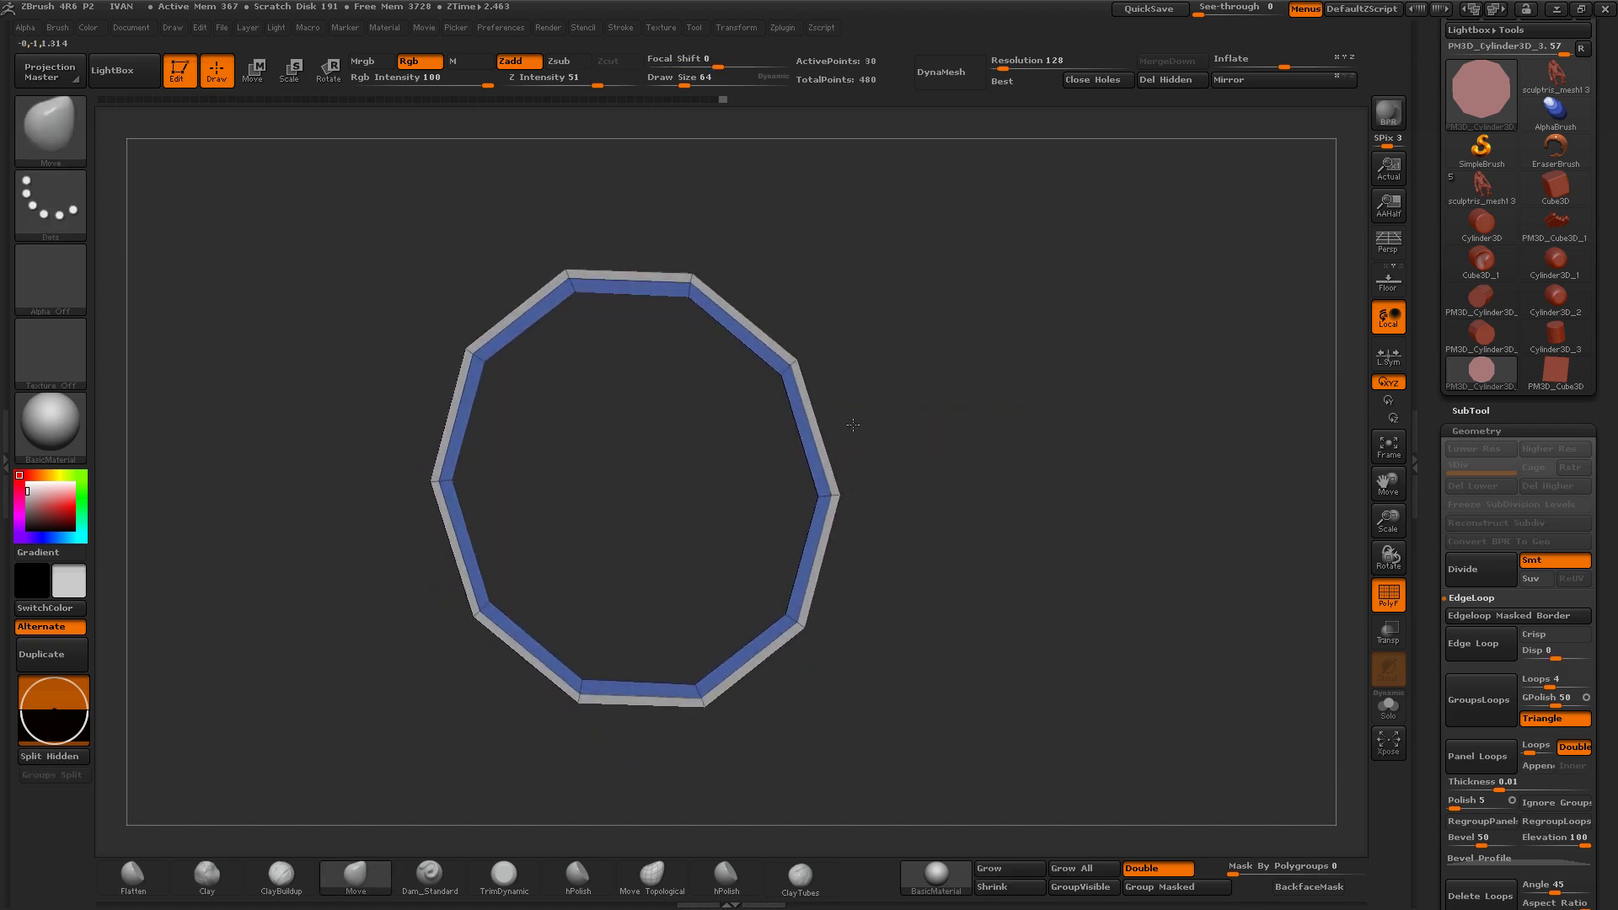
left_click(933, 463, "ctrl")
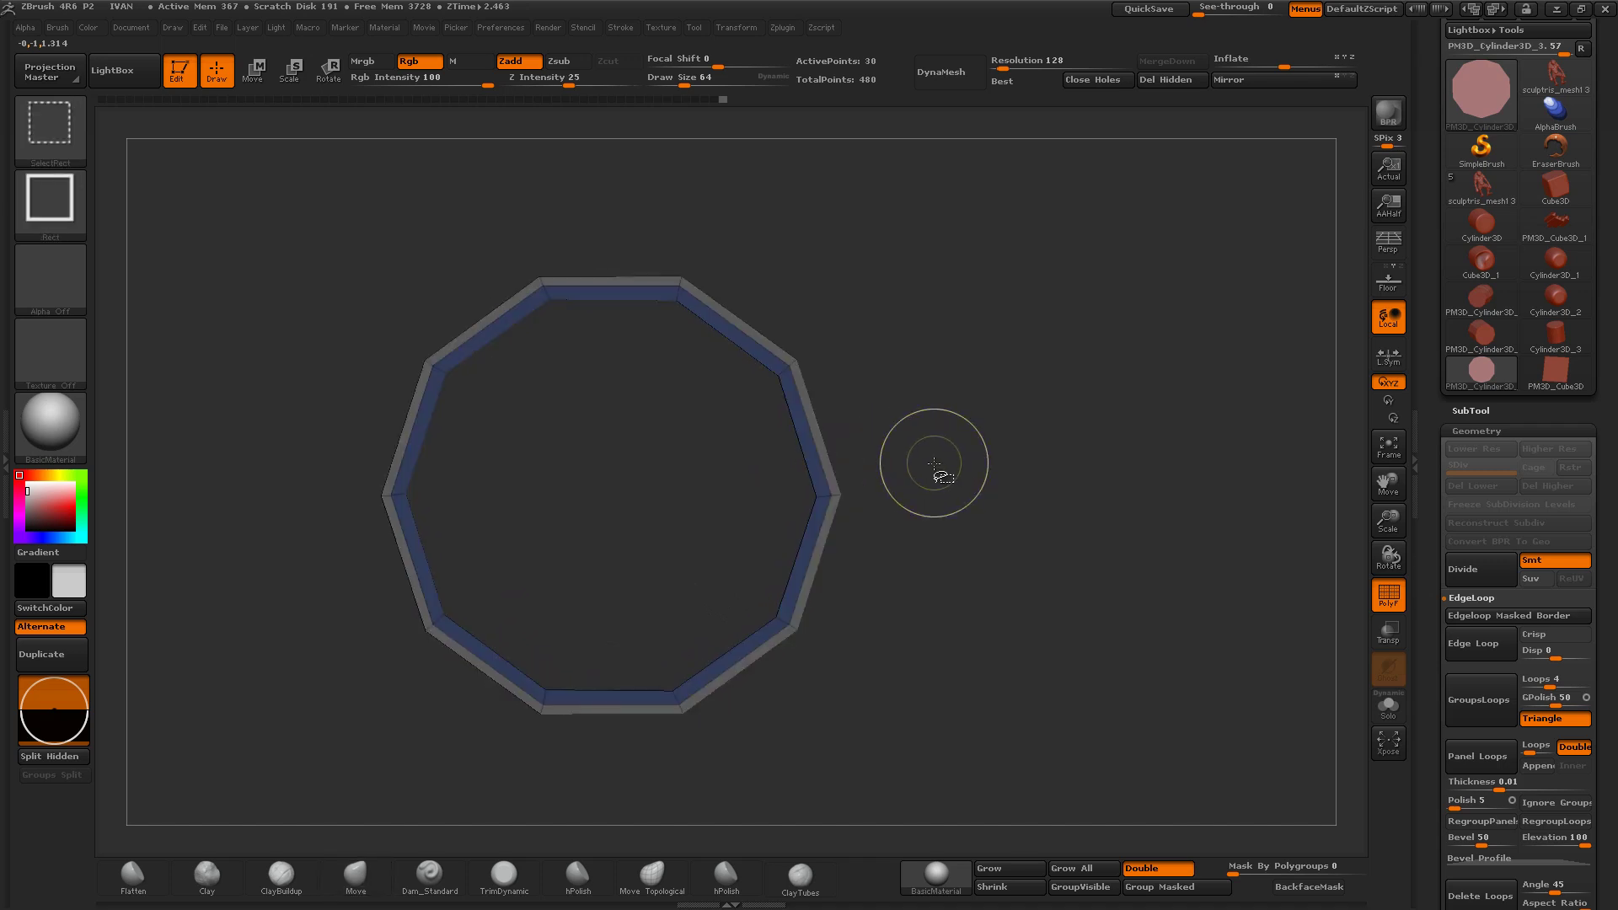
left_click(933, 463, "ctrl+shift")
Step: Invert the mask to free the rim and turn off polygroup colours
key("b")
key("m")
key("v")
left_click_drag(950, 459, 1012, 459)
left_click(1389, 594)
mouse_move(1328, 577)
left_mouse_down()
mouse_move(1150, 550)
mouse_move(1115, 528)
left_mouse_up()
Step: Pull the unmasked rim outward with Transpose Move and preview it subdivided
key("w")
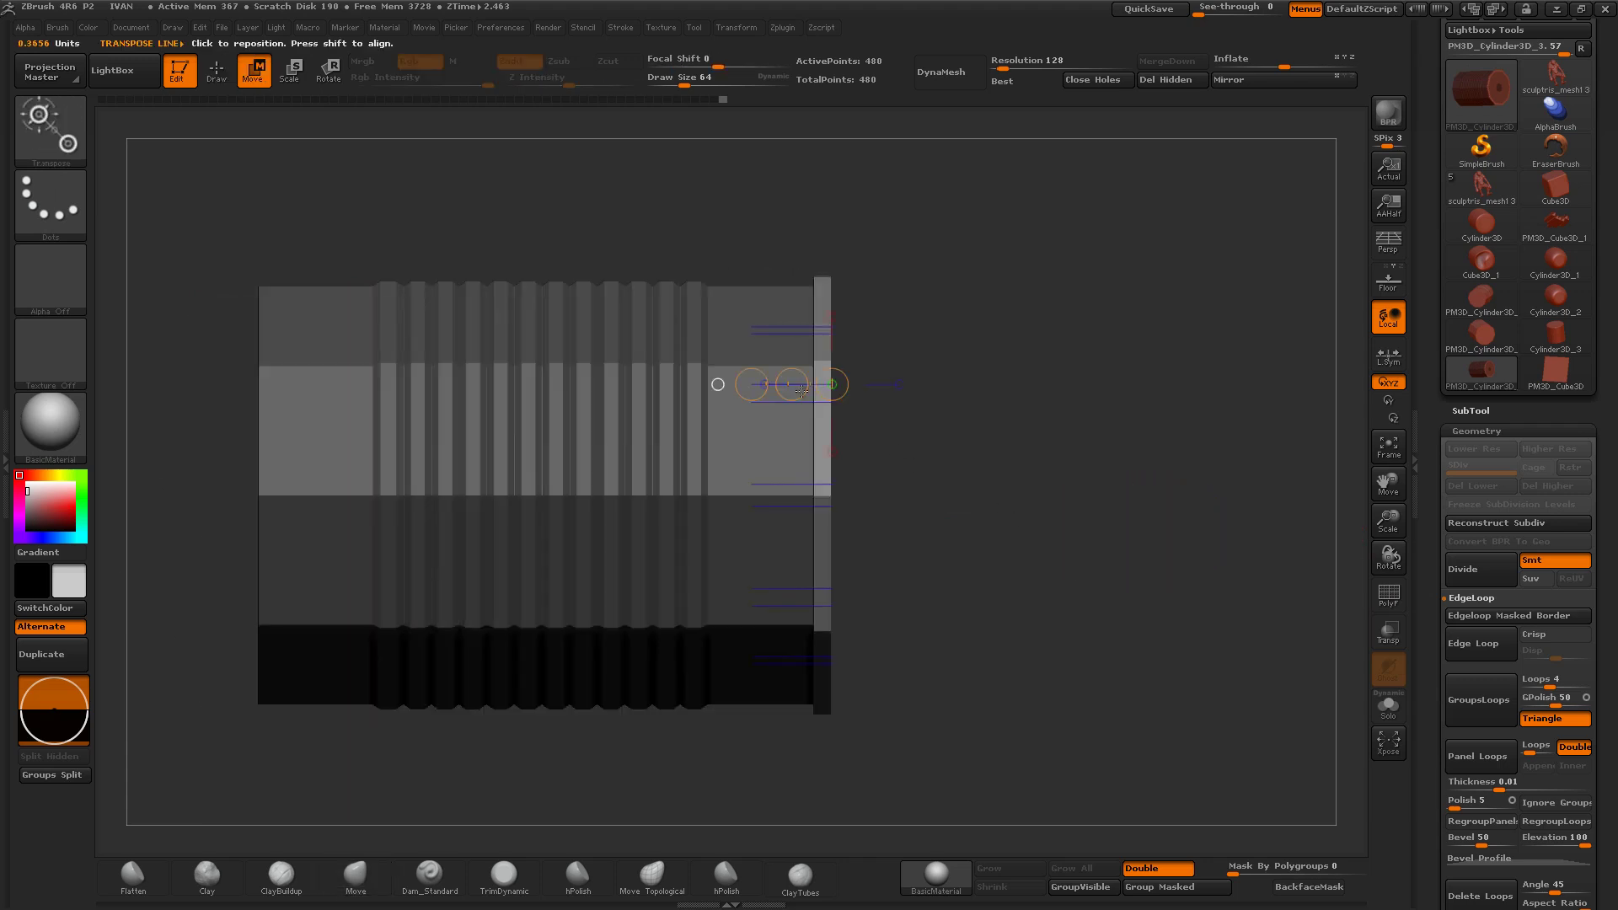
left_click_drag(792, 385, 797, 388, "ctrl")
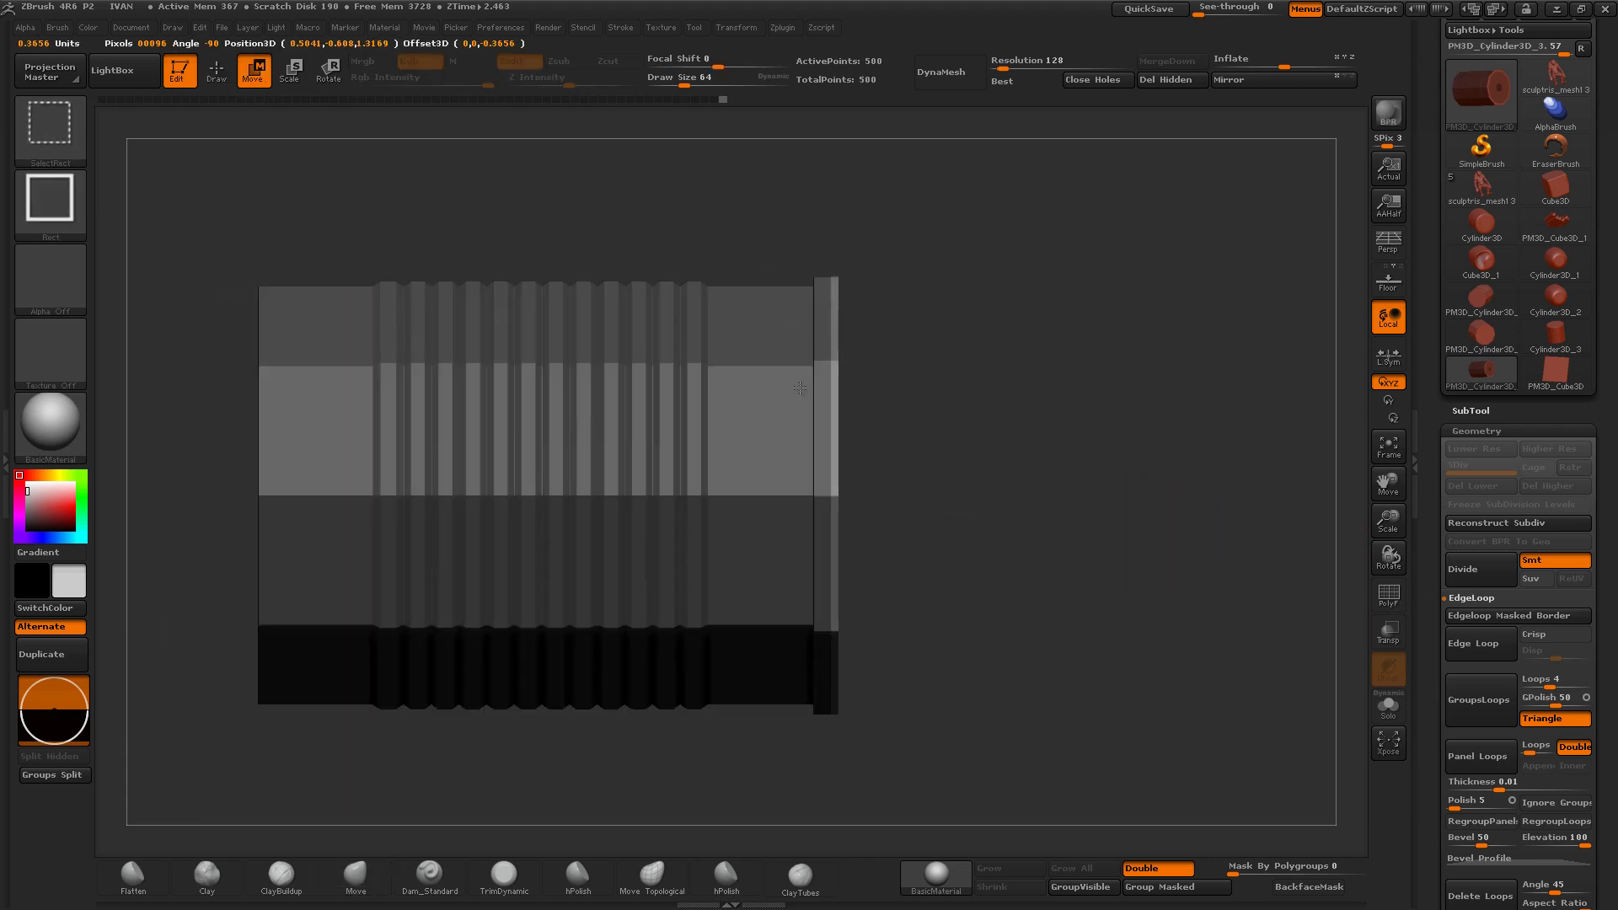
left_click_drag(868, 430, 821, 416, "shift")
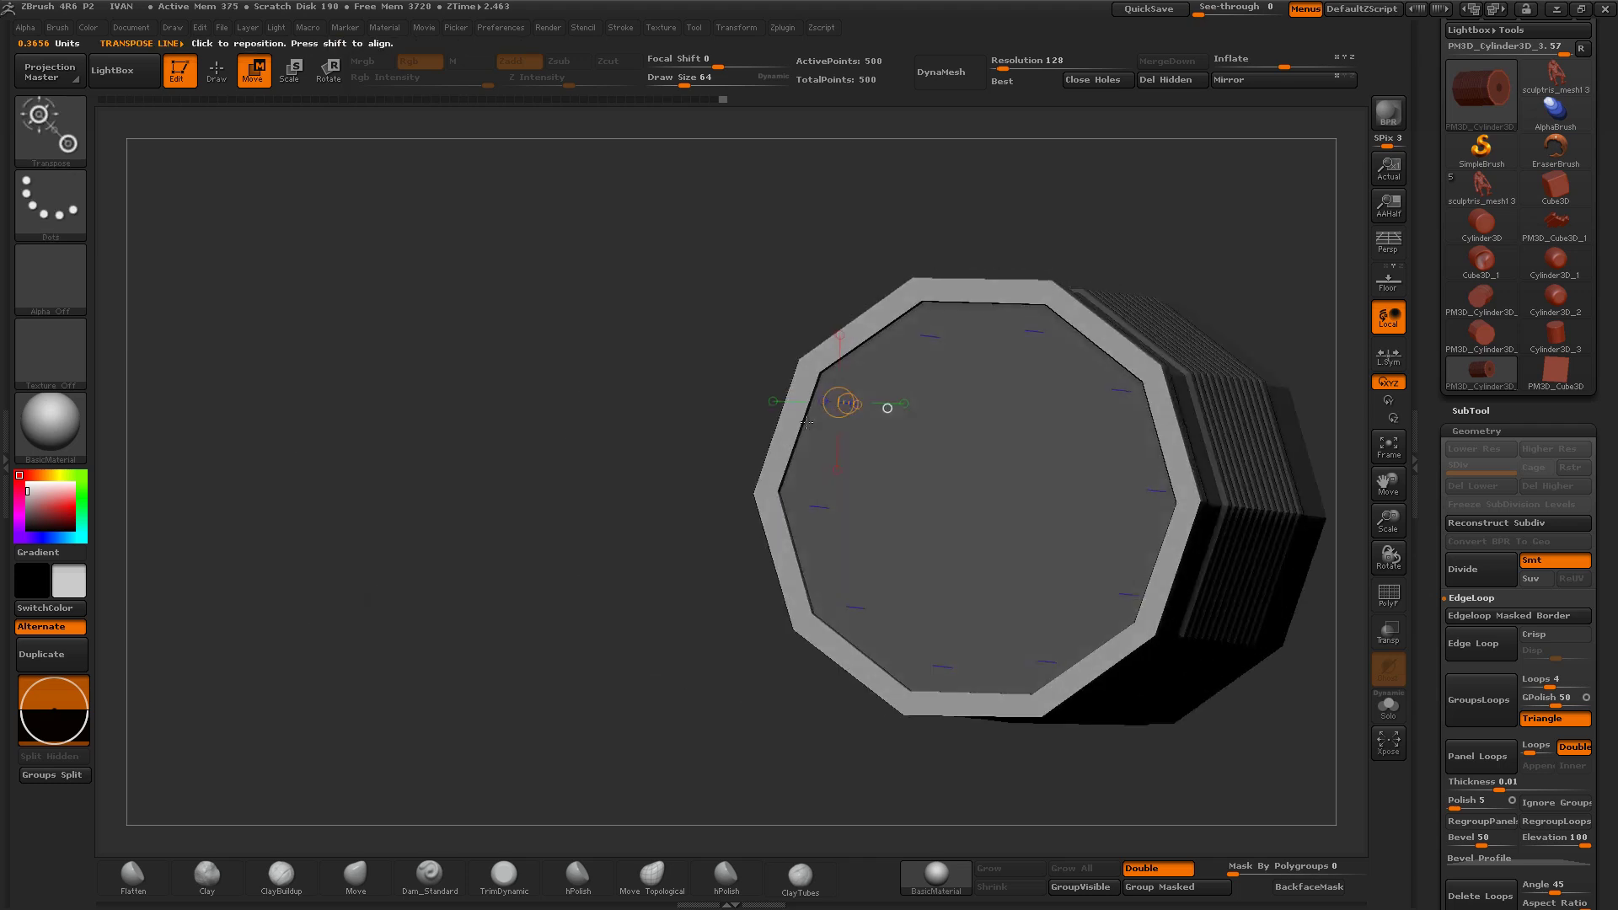
mouse_move(607, 557)
left_mouse_down("ctrl")
mouse_move(634, 601)
mouse_move(627, 448)
left_mouse_up("ctrl")
key("ctrl+d")
key("ctrl+d")
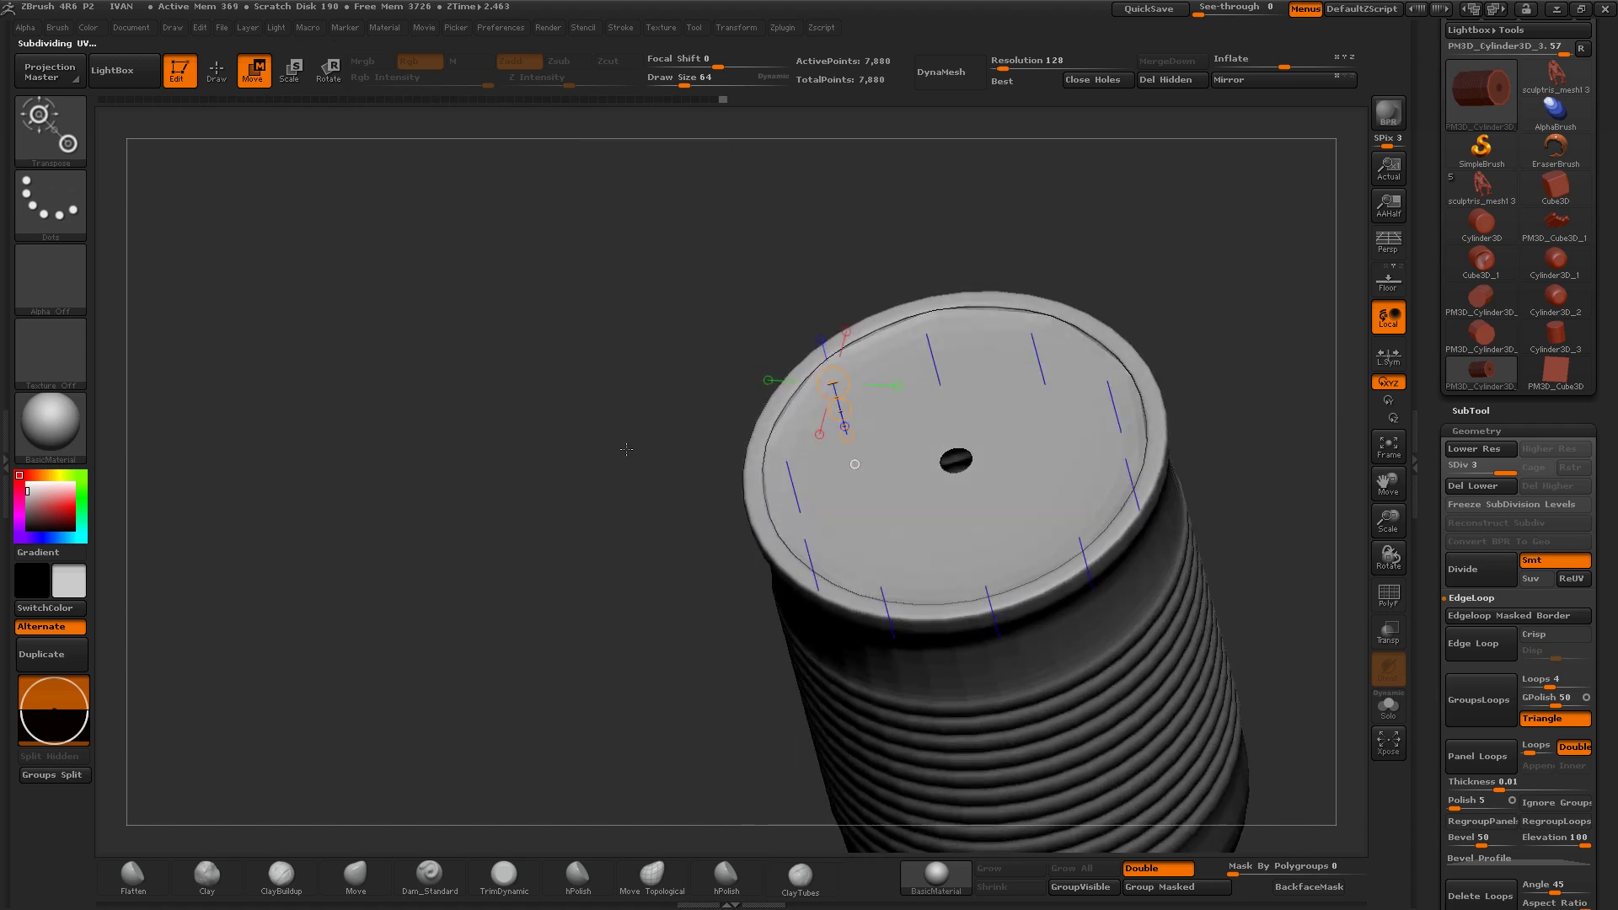
Step: Show polygroups again, return to the base mesh, and undo the rim extrusion
left_click_drag(1388, 520, 1389, 573)
left_click(1392, 593)
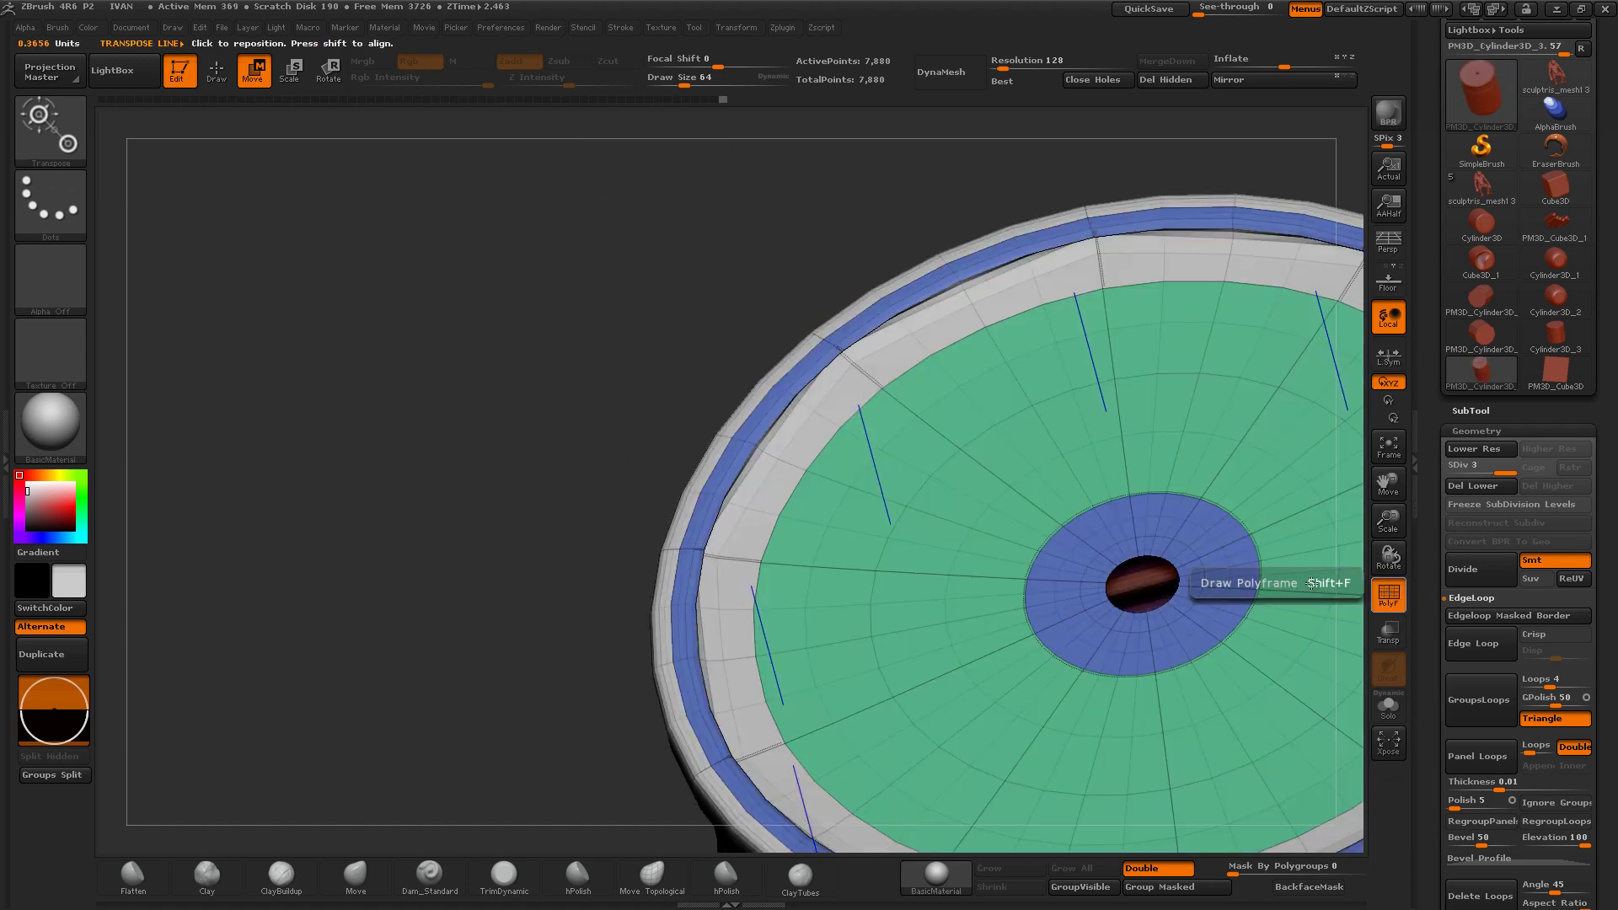
mouse_move(562, 582)
left_mouse_down()
mouse_move(549, 554)
mouse_move(509, 554)
left_mouse_up()
key("ctrl+z")
key("ctrl+z")
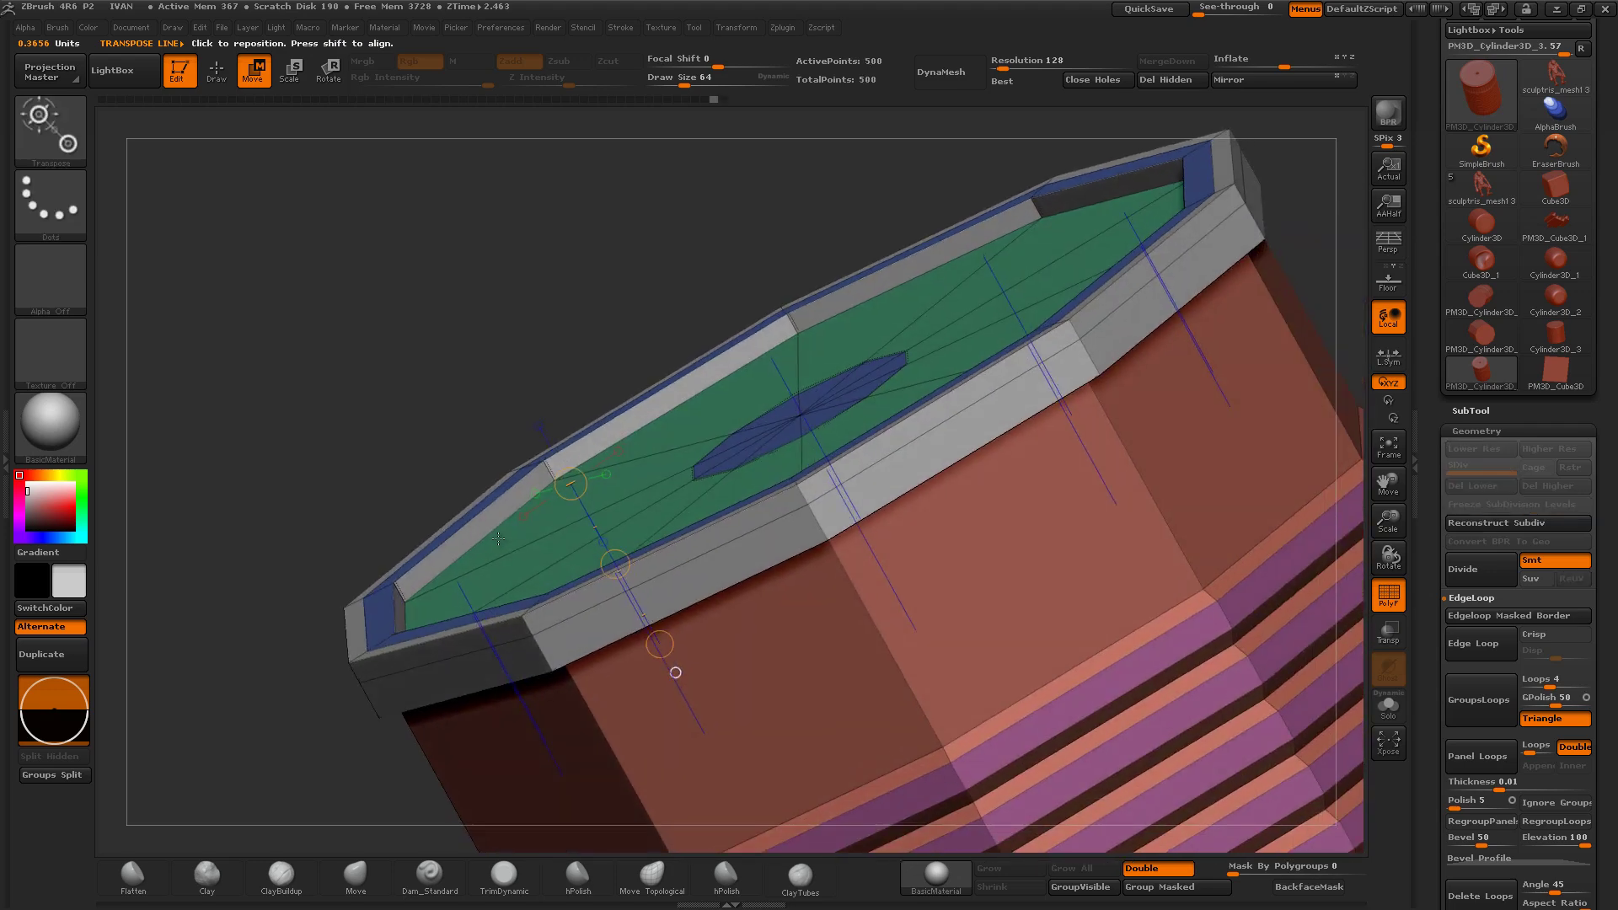
left_click(492, 557, "ctrl")
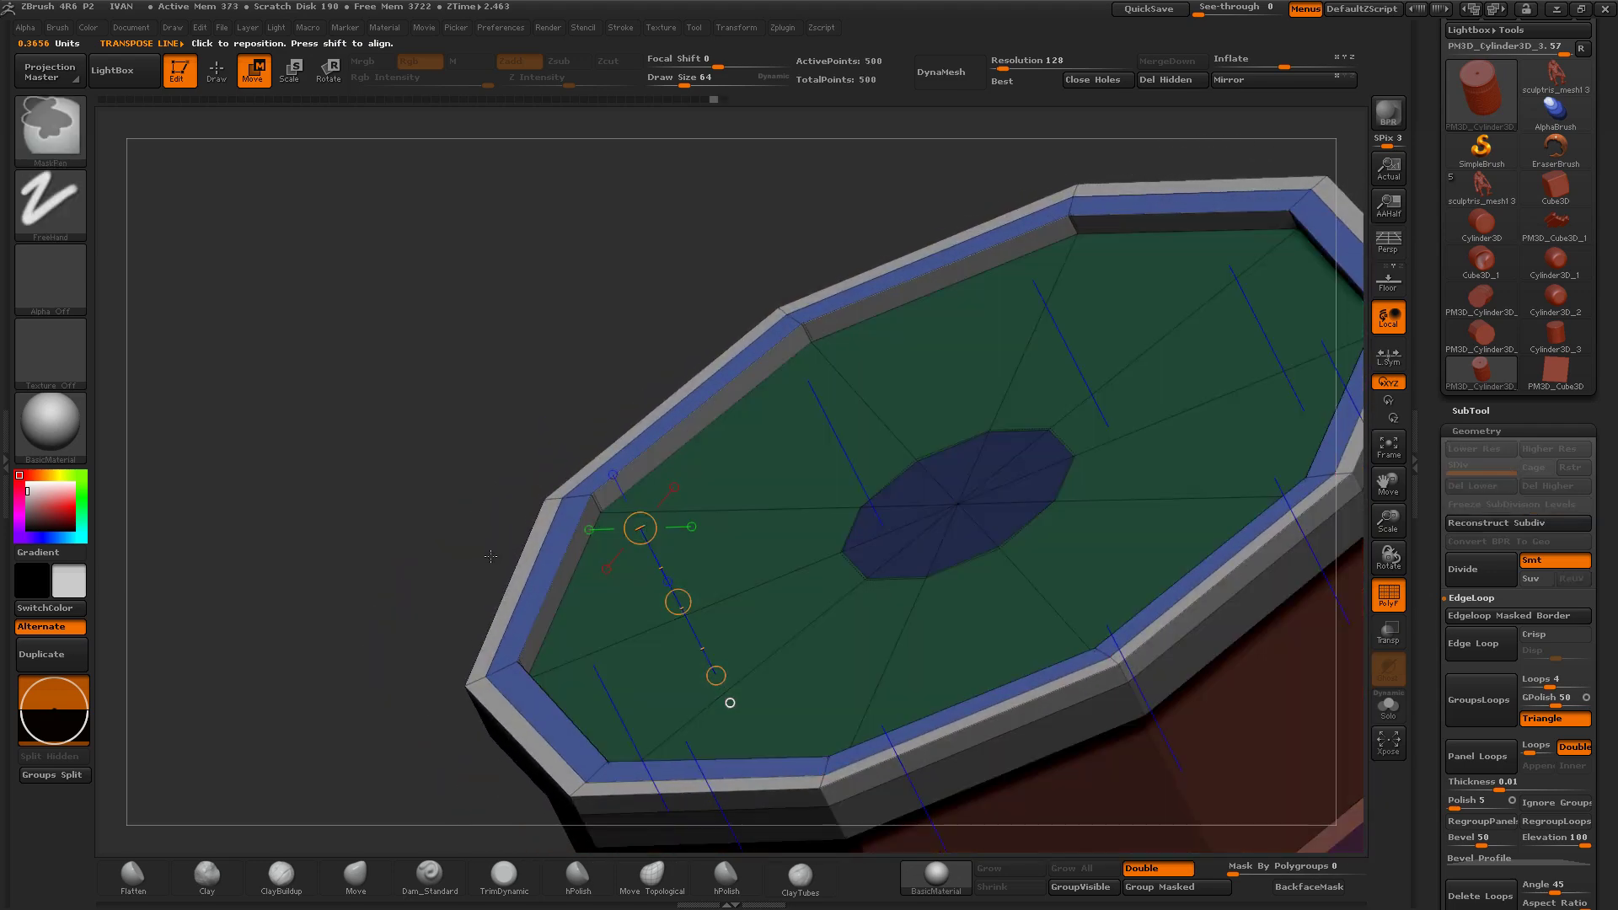
key("ctrl+z")
Step: Undo the star-shaped change to the cap over several undo steps
key("q")
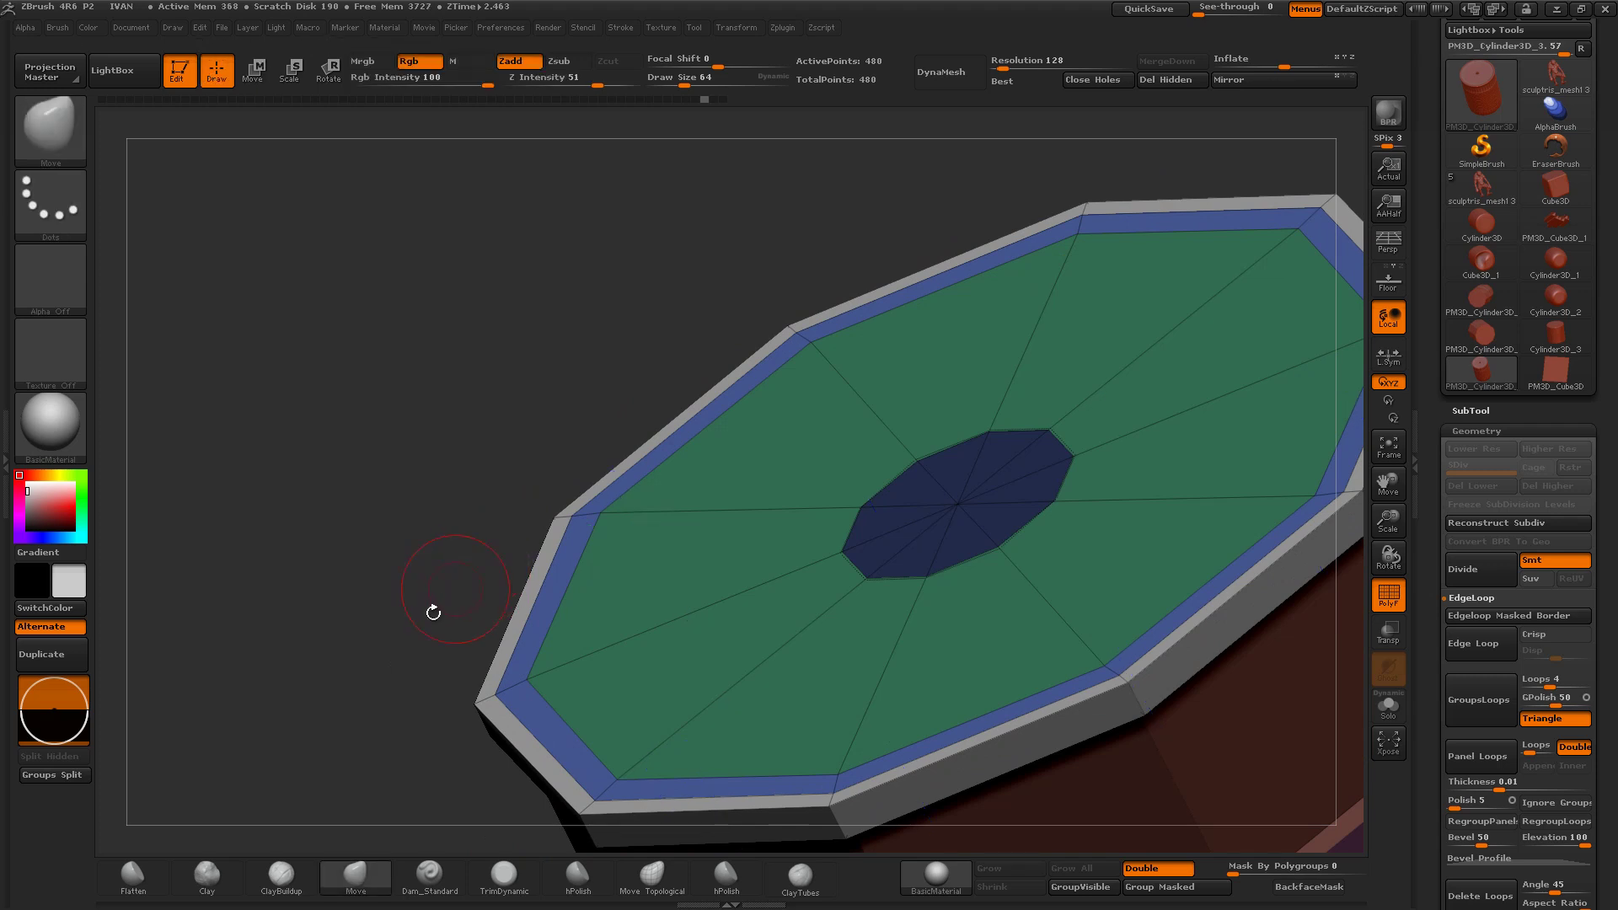
key("ctrl+z")
key("ctrl+z")
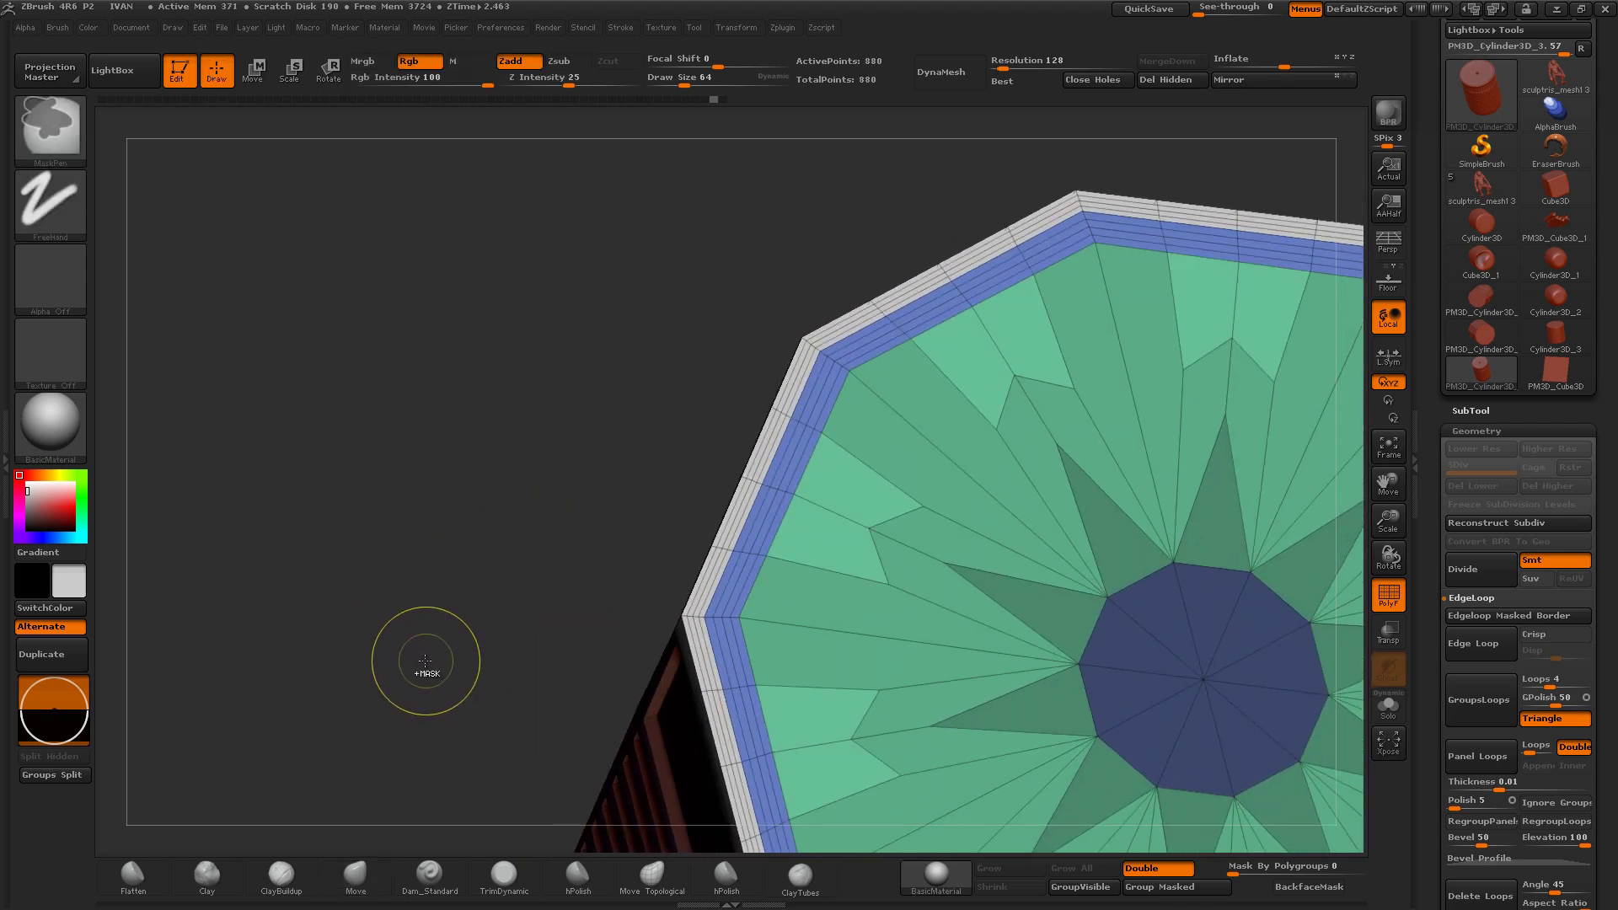
key("ctrl+z")
key("ctrl+z")
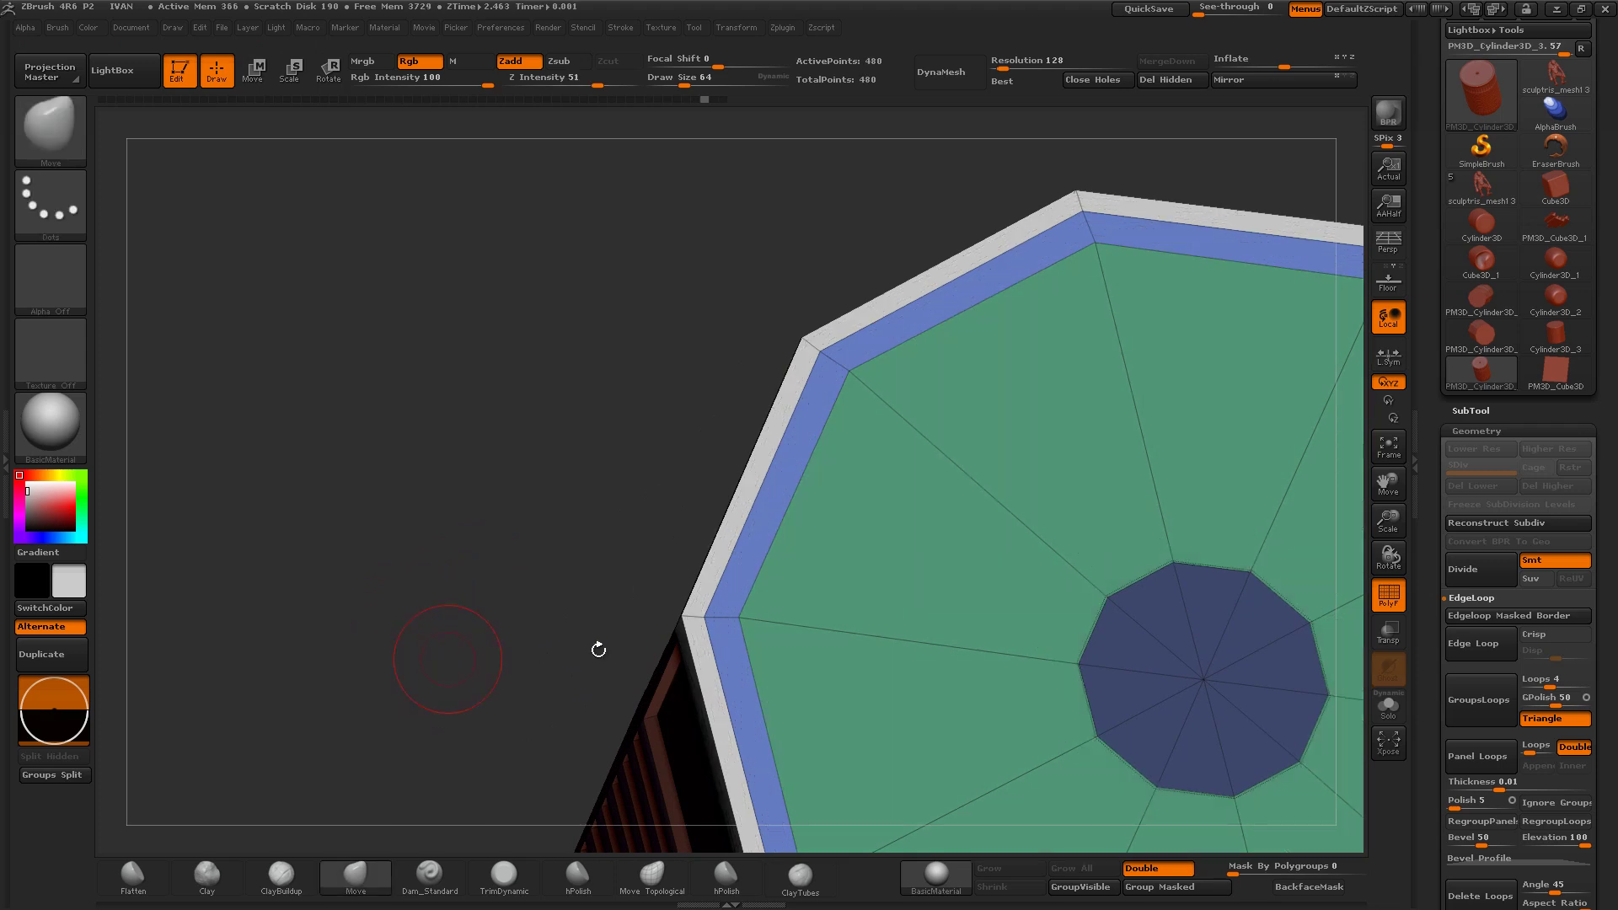
key("ctrl+z")
key("ctrl+z")
key("ctrl+z")
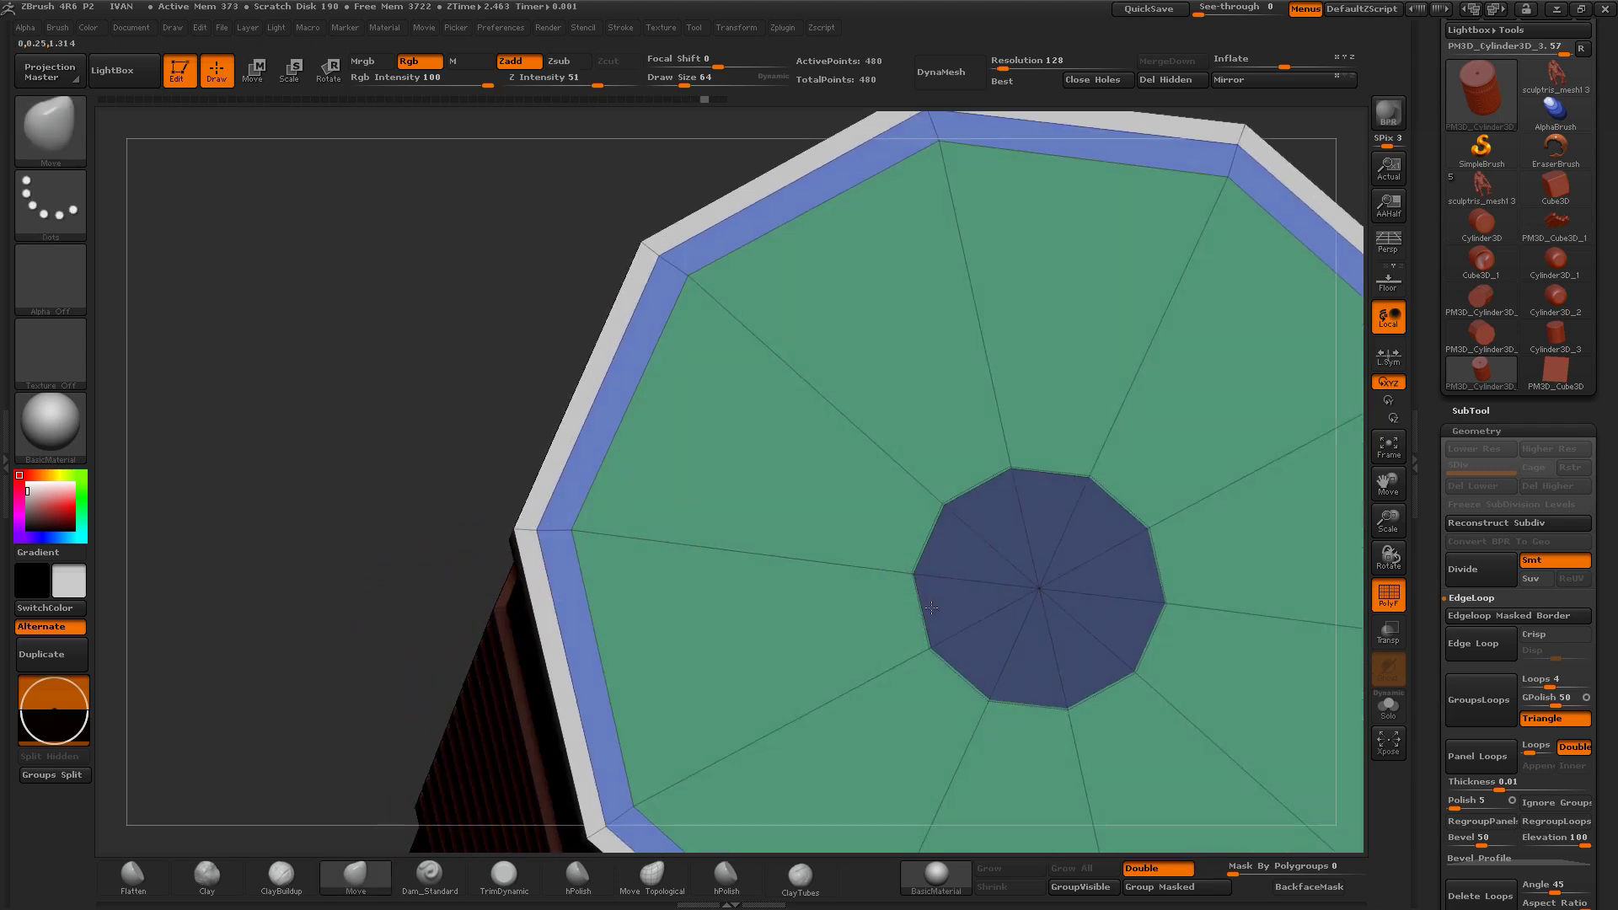
key("ctrl+z")
key("ctrl+z")
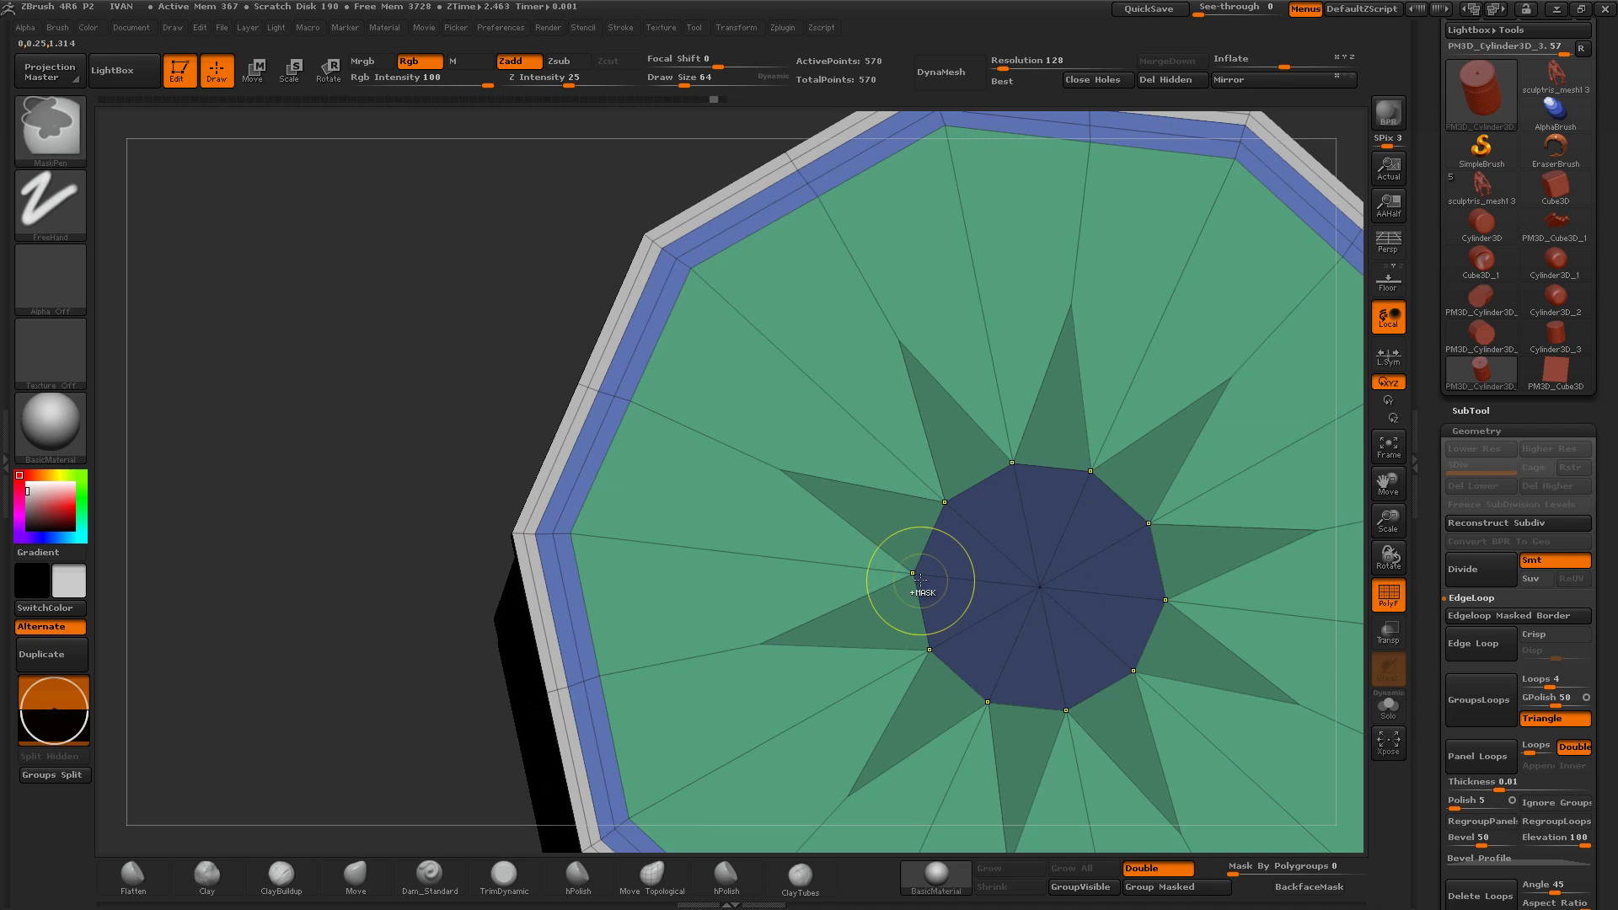
key("ctrl+z")
key("ctrl+z")
key("ctrl+z")
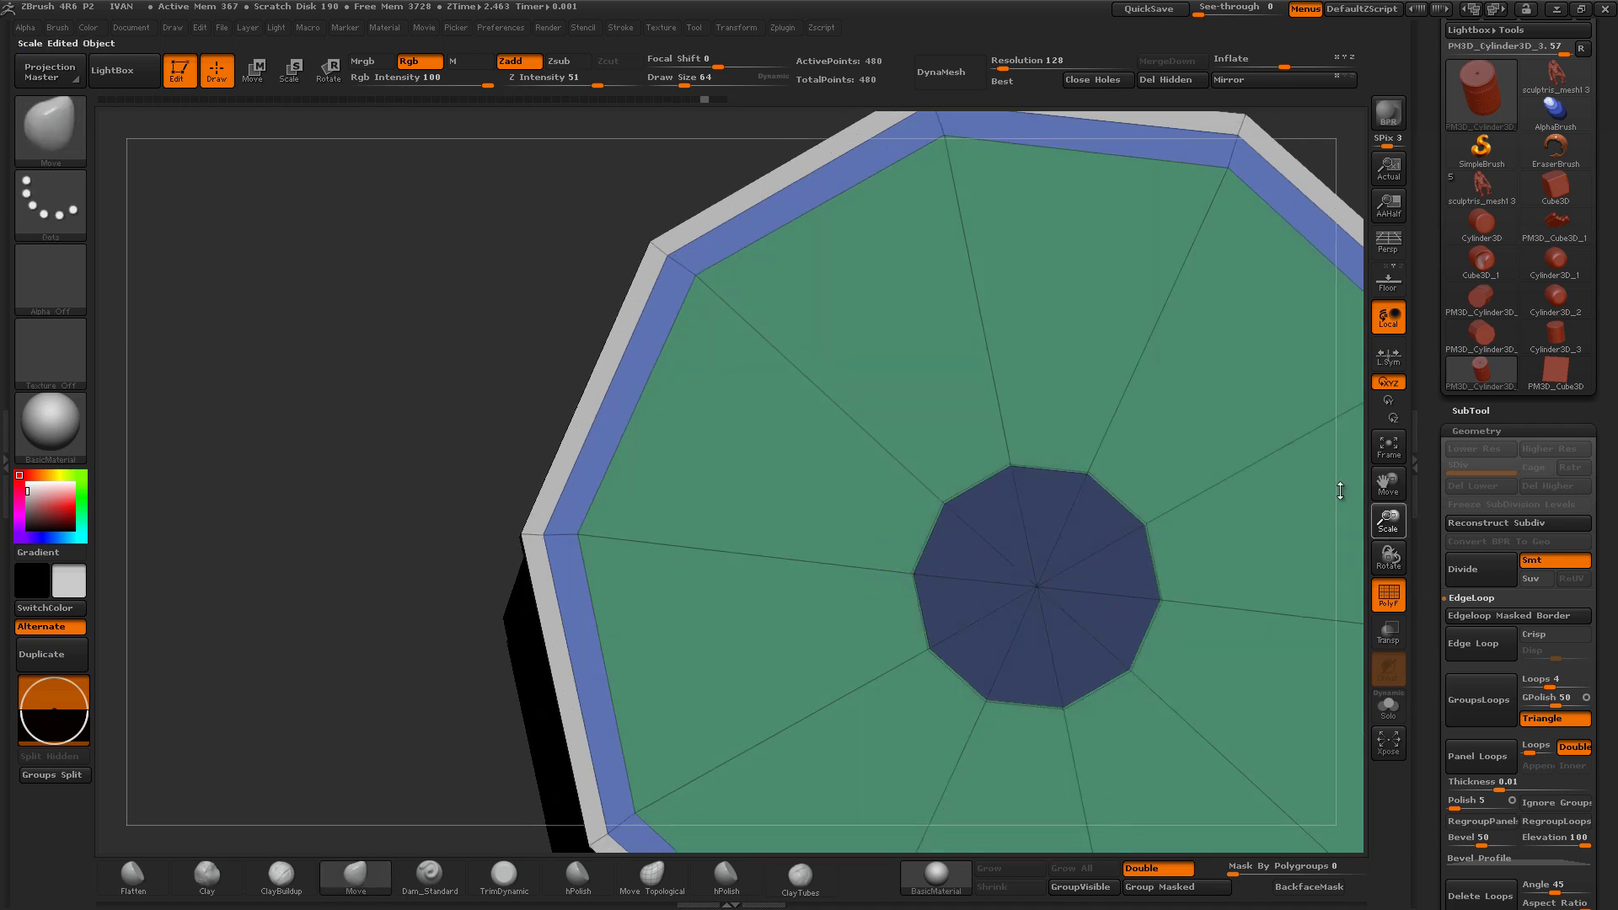
key("ctrl+z")
Step: Clear the cap mask and hide its centre polygons to inspect the ring
left_click(1388, 594)
left_click_drag(1242, 542, 1172, 558)
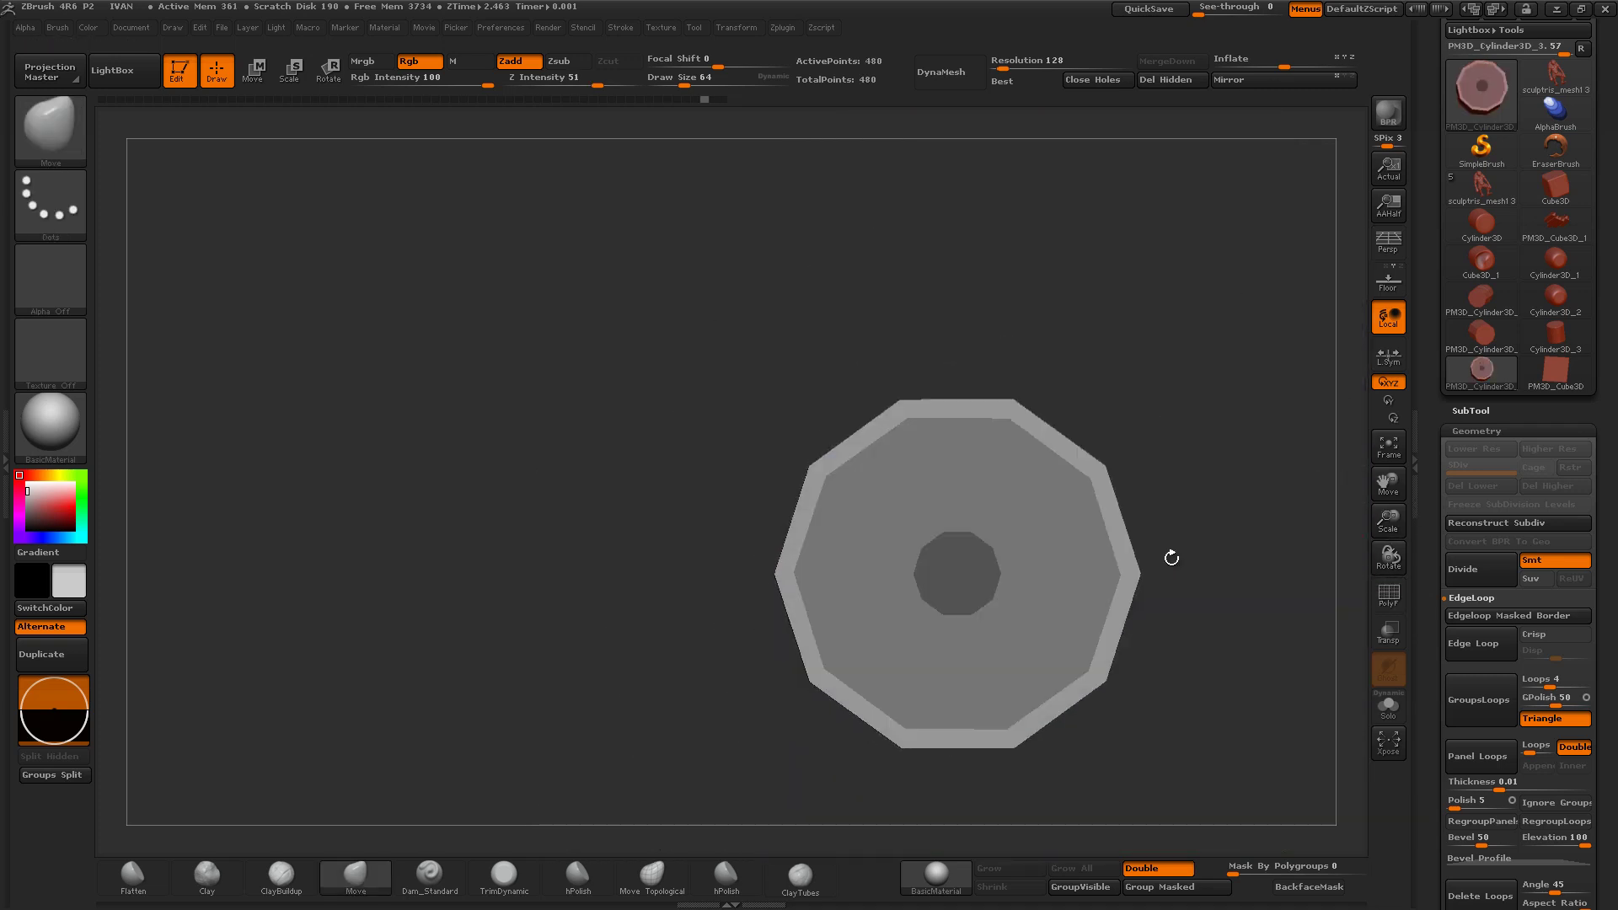
left_click(1264, 594, "ctrl")
left_click(1384, 589)
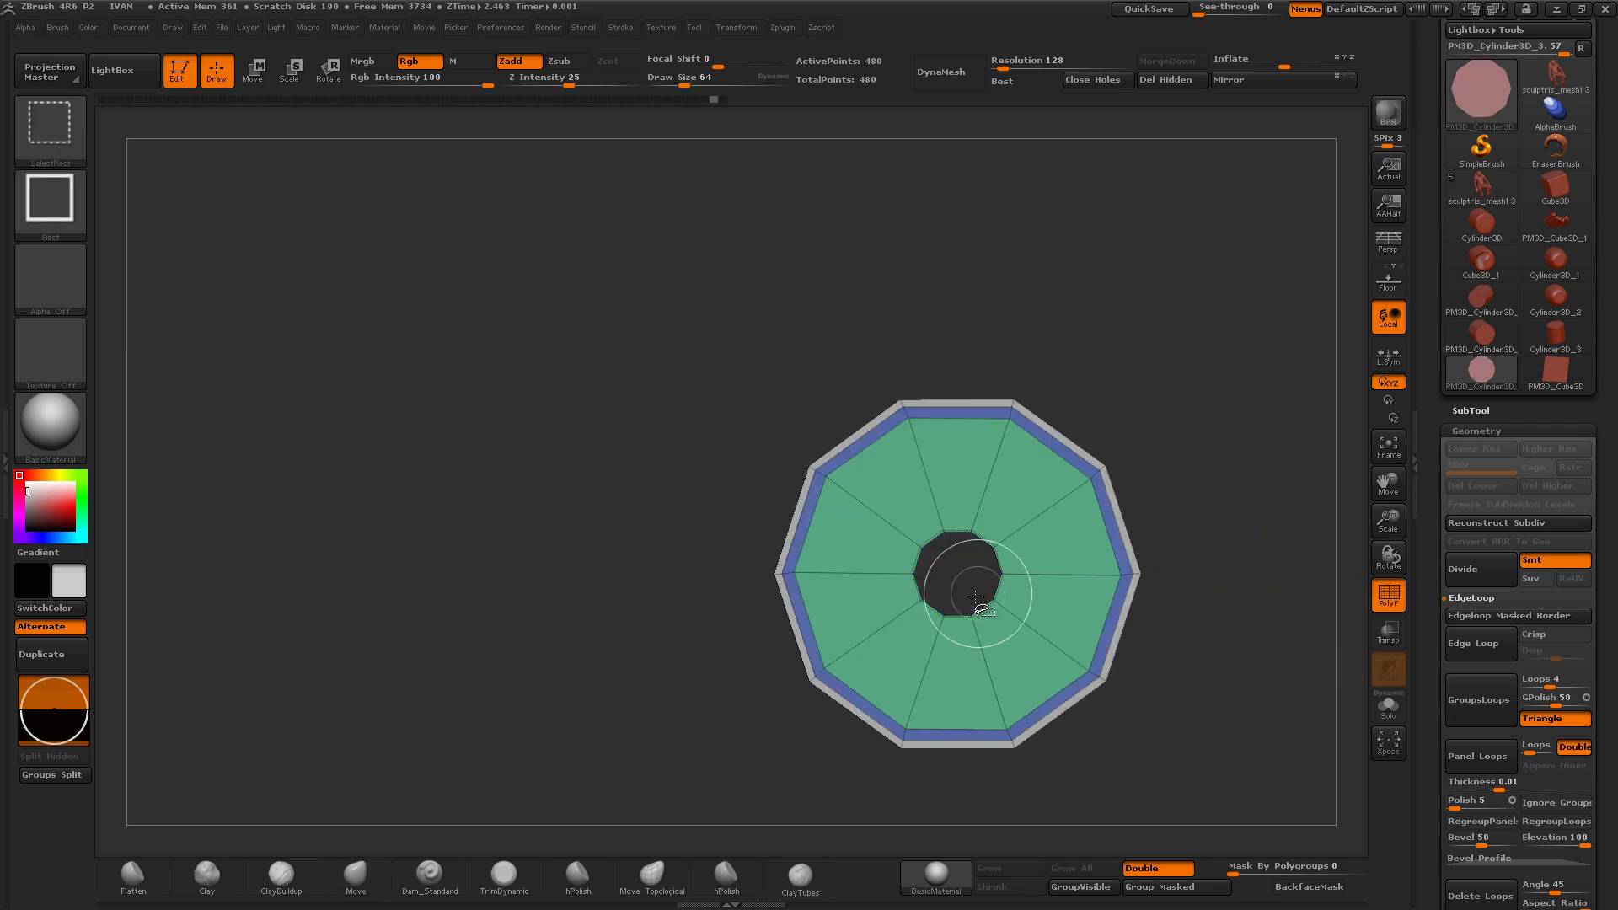
left_click(975, 596, "ctrl+shift")
mouse_move(975, 596)
left_mouse_down()
mouse_move(1118, 558)
mouse_move(1258, 551)
left_mouse_up()
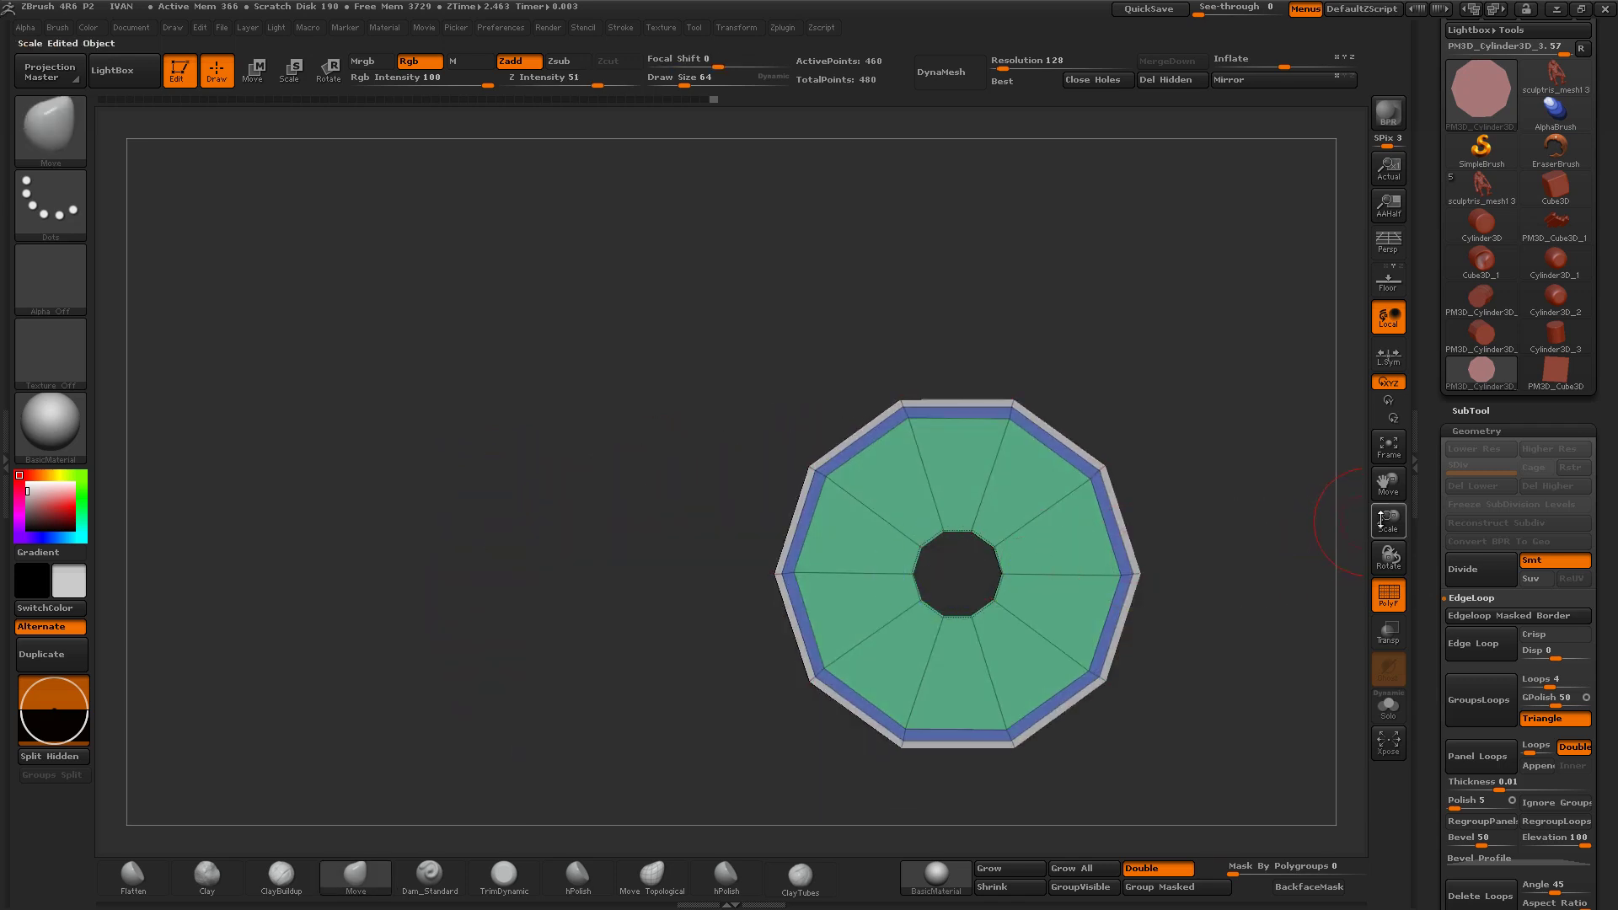
left_click_drag(1381, 520, 1455, 820)
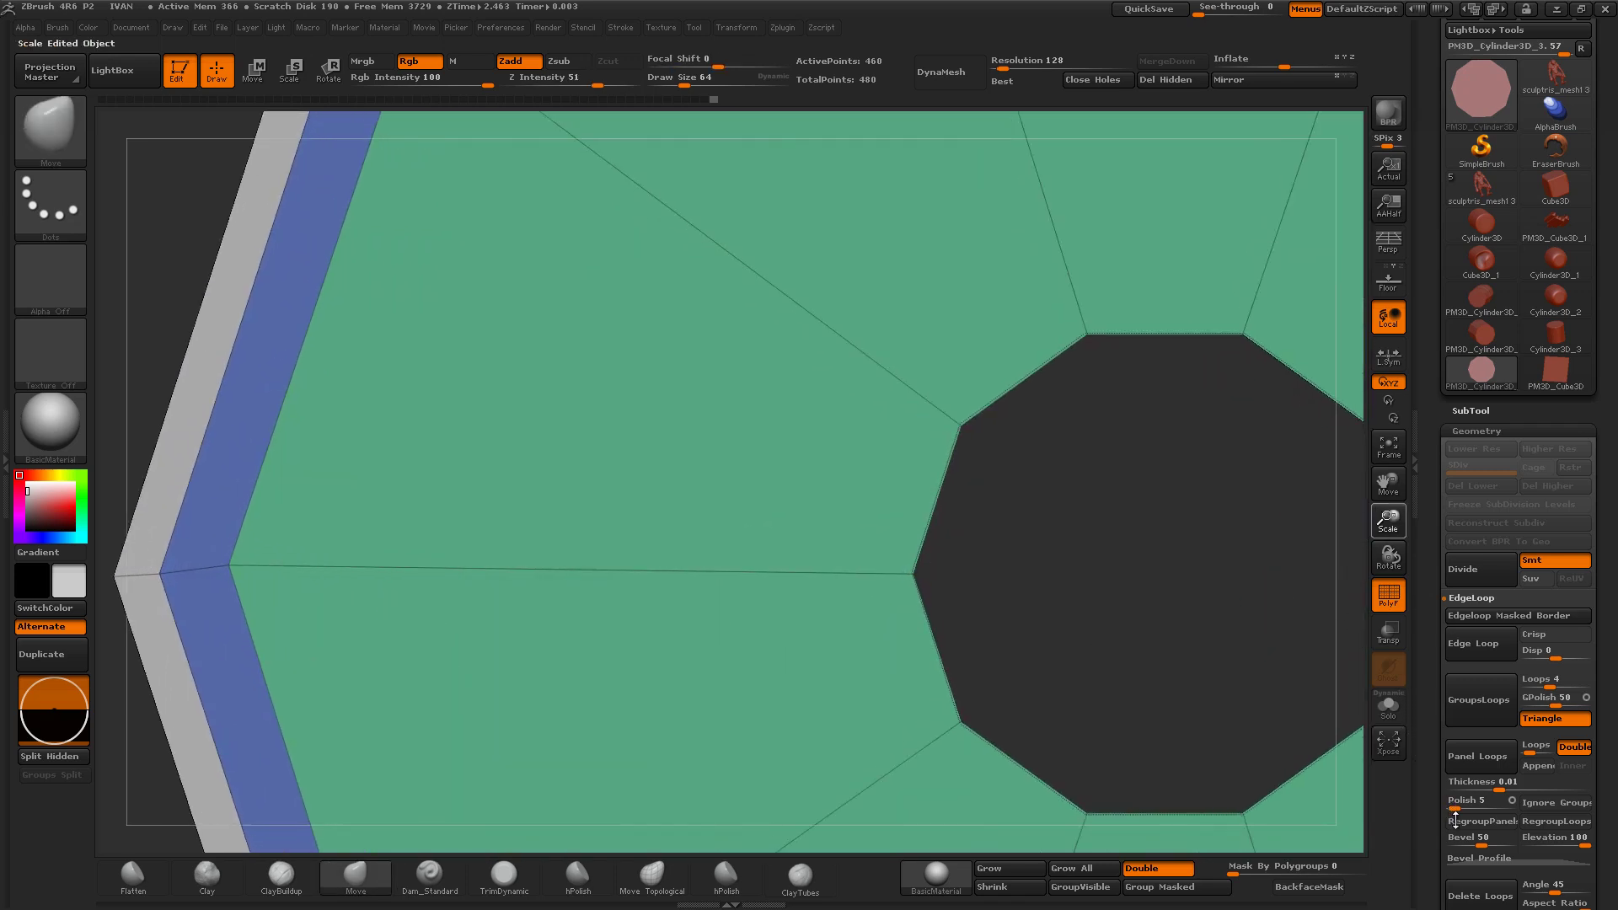
mouse_move(1149, 563)
left_mouse_down()
mouse_move(1127, 535)
mouse_move(1059, 578)
mouse_move(978, 424)
mouse_move(842, 387)
mouse_move(1022, 488)
mouse_move(1287, 539)
mouse_move(1161, 524)
left_mouse_up()
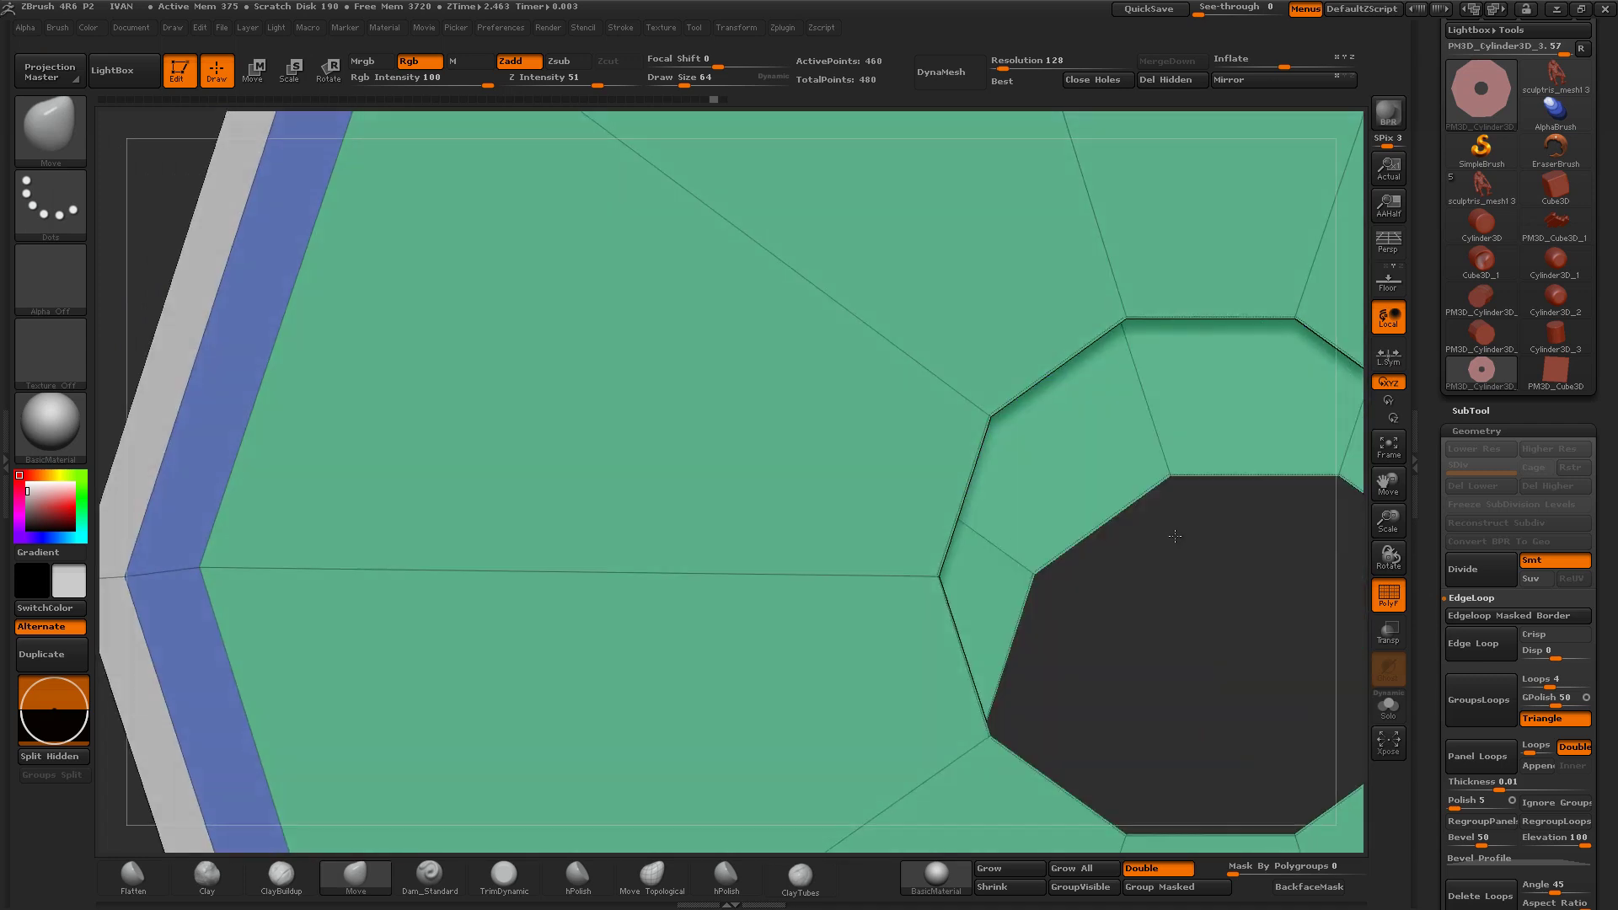
Step: Dismiss the crash notice and view the reloaded 470-point ribbed can
key("f")
mouse_move(1331, 487)
left_mouse_down()
mouse_move(1092, 448)
mouse_move(1014, 523)
mouse_move(1059, 463)
left_mouse_up()
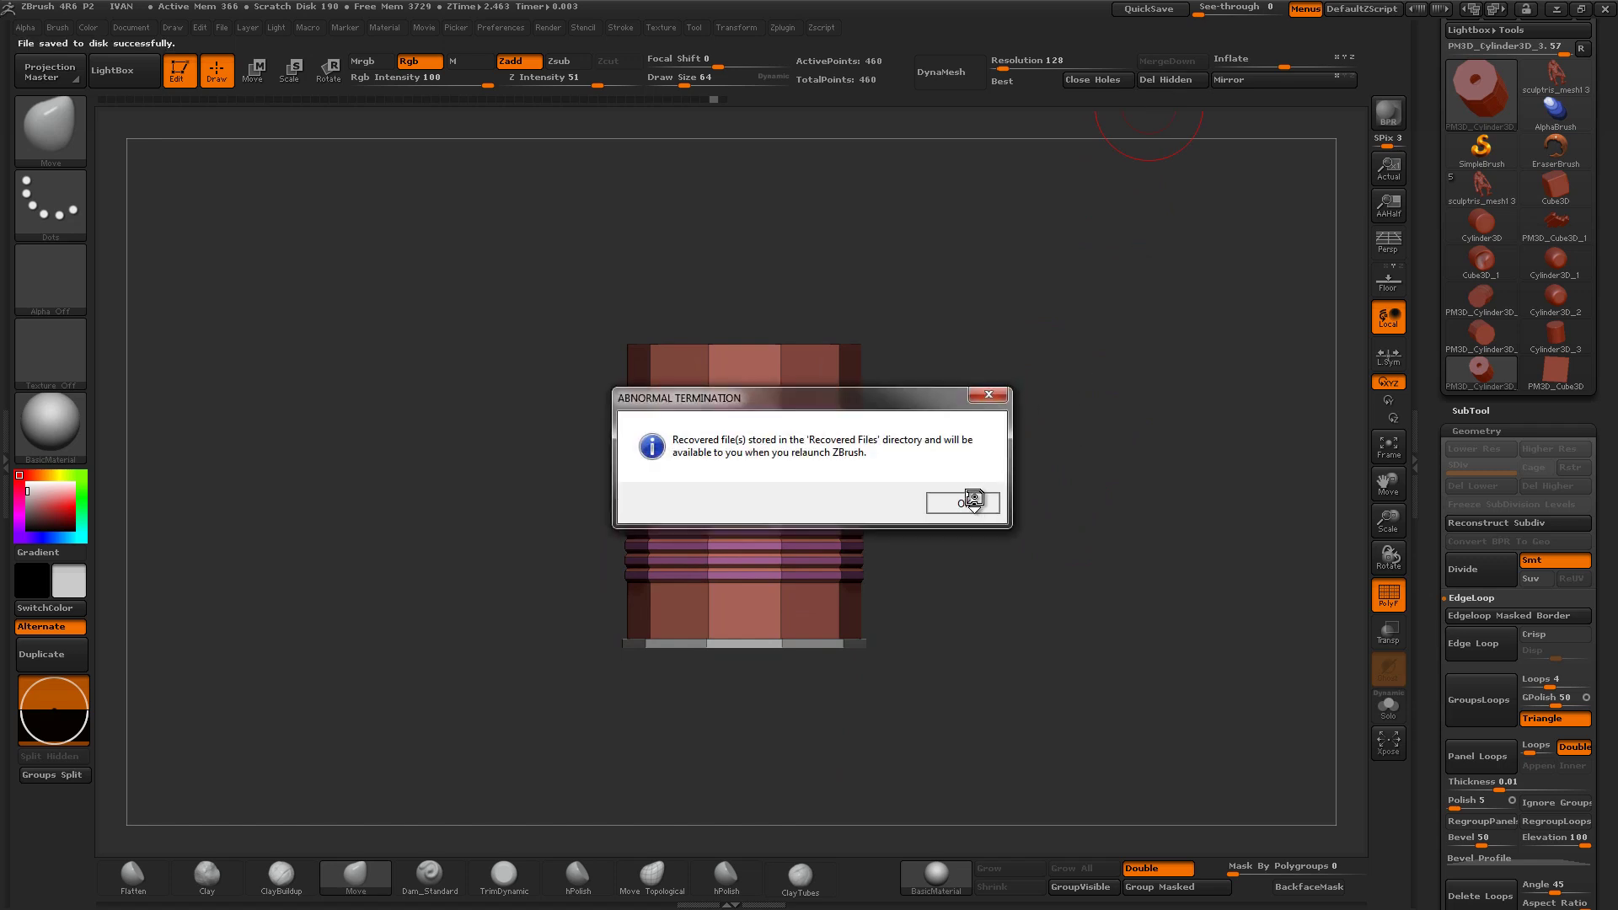
left_click(974, 501)
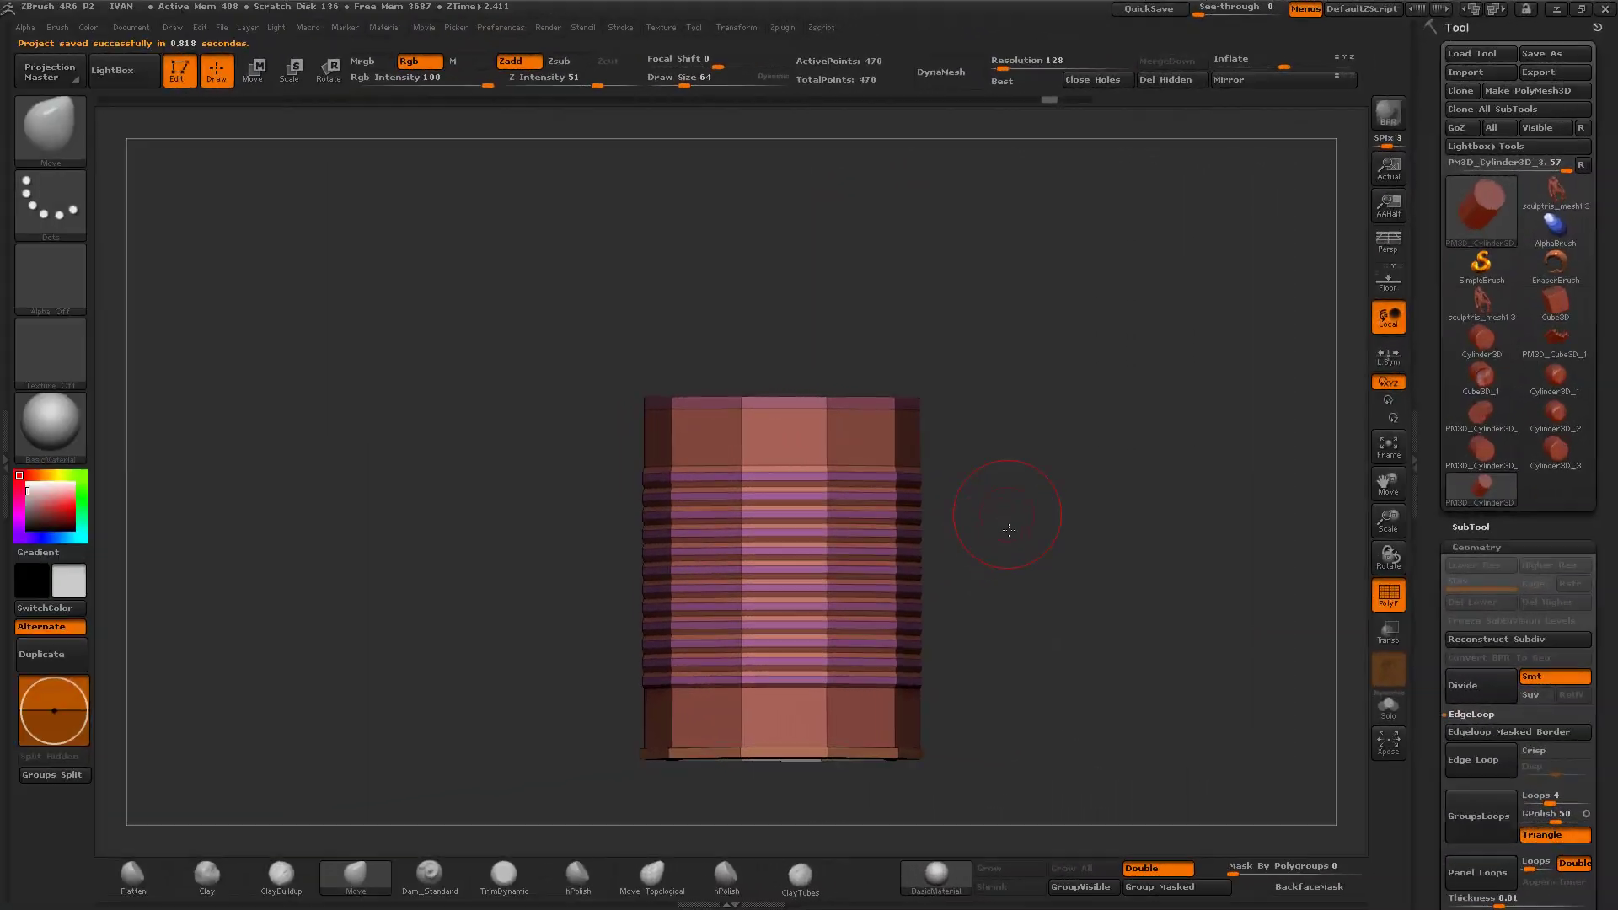
mouse_move(1009, 530)
left_mouse_down()
mouse_move(1021, 444)
mouse_move(1148, 507)
mouse_move(835, 562)
left_mouse_up()
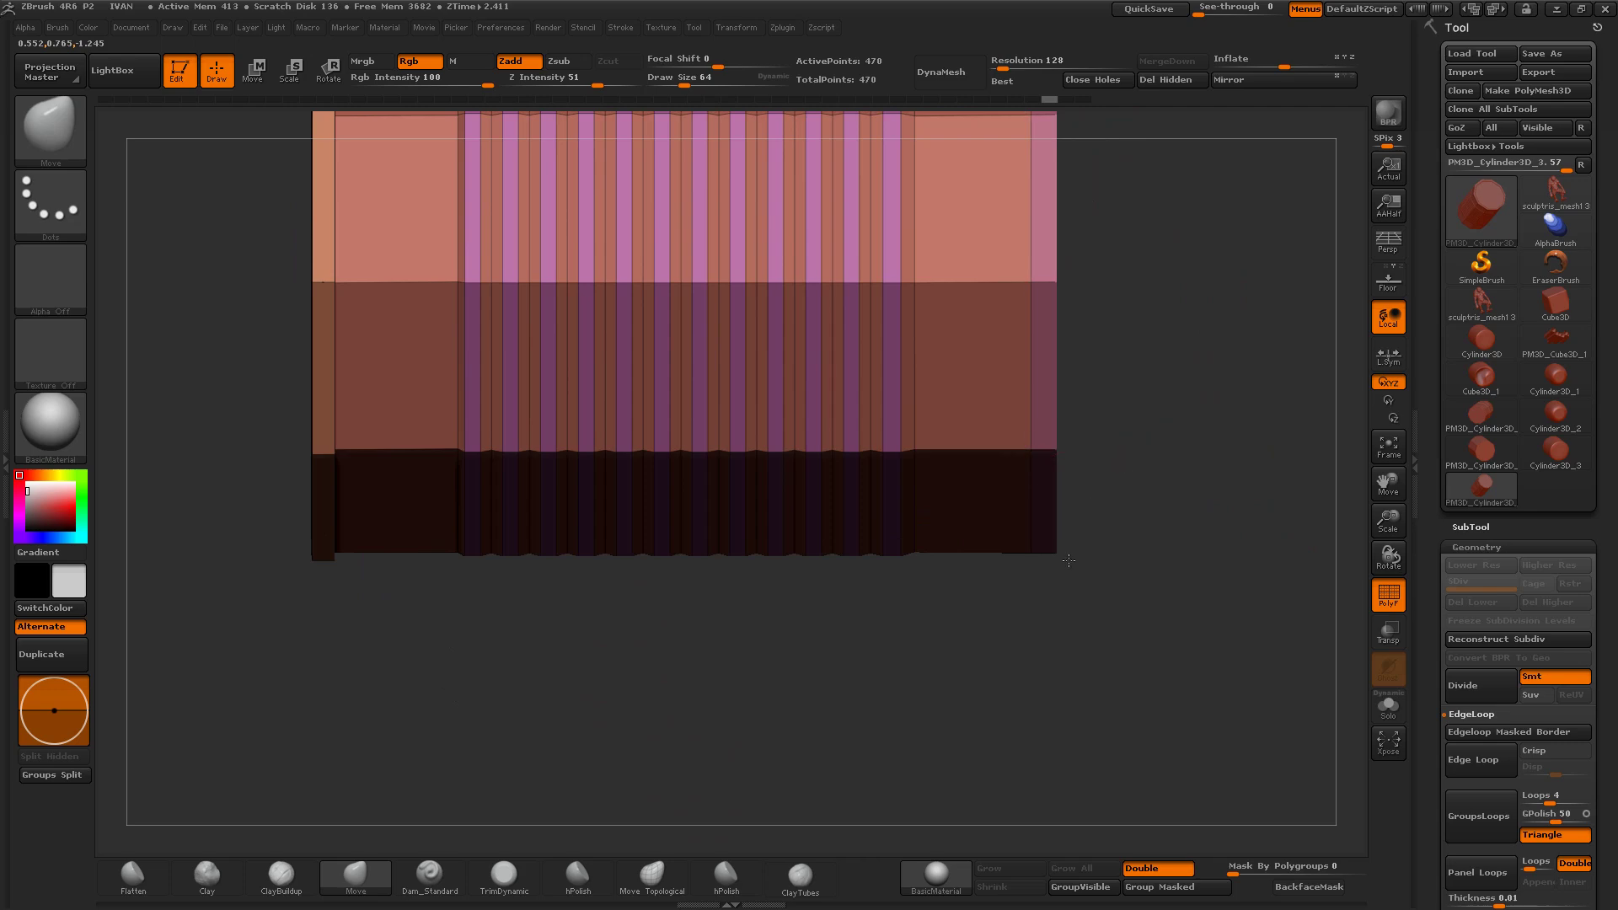
Step: Try a vertical SliceCircle cut across the side of the can
left_click_drag(1069, 560, 1049, 523)
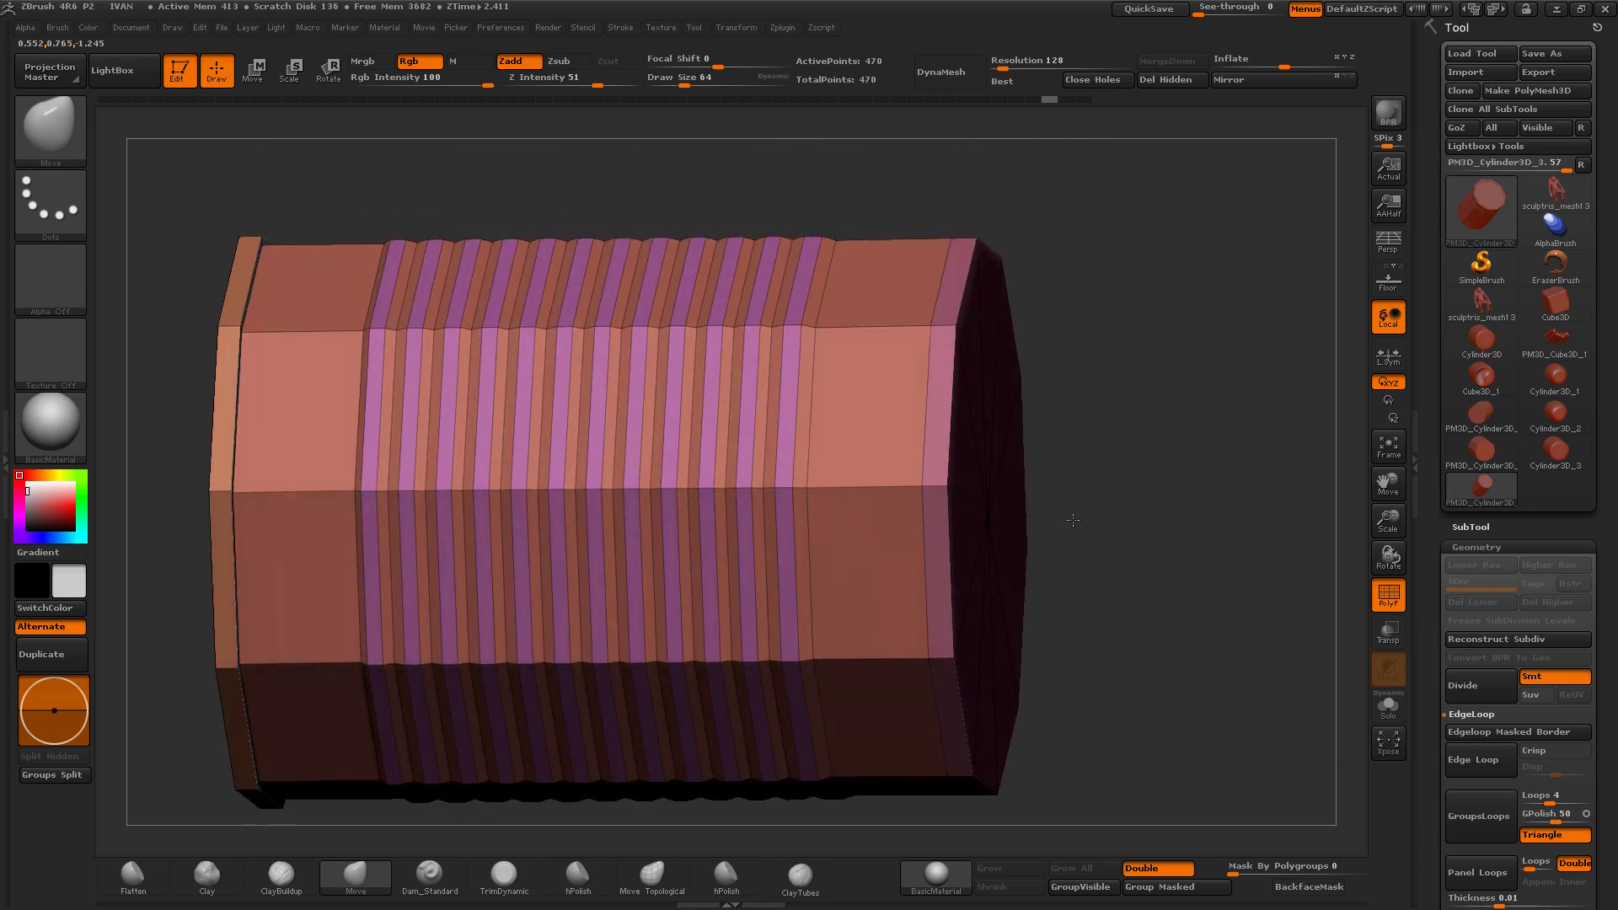
left_click_drag(1063, 522, 938, 478)
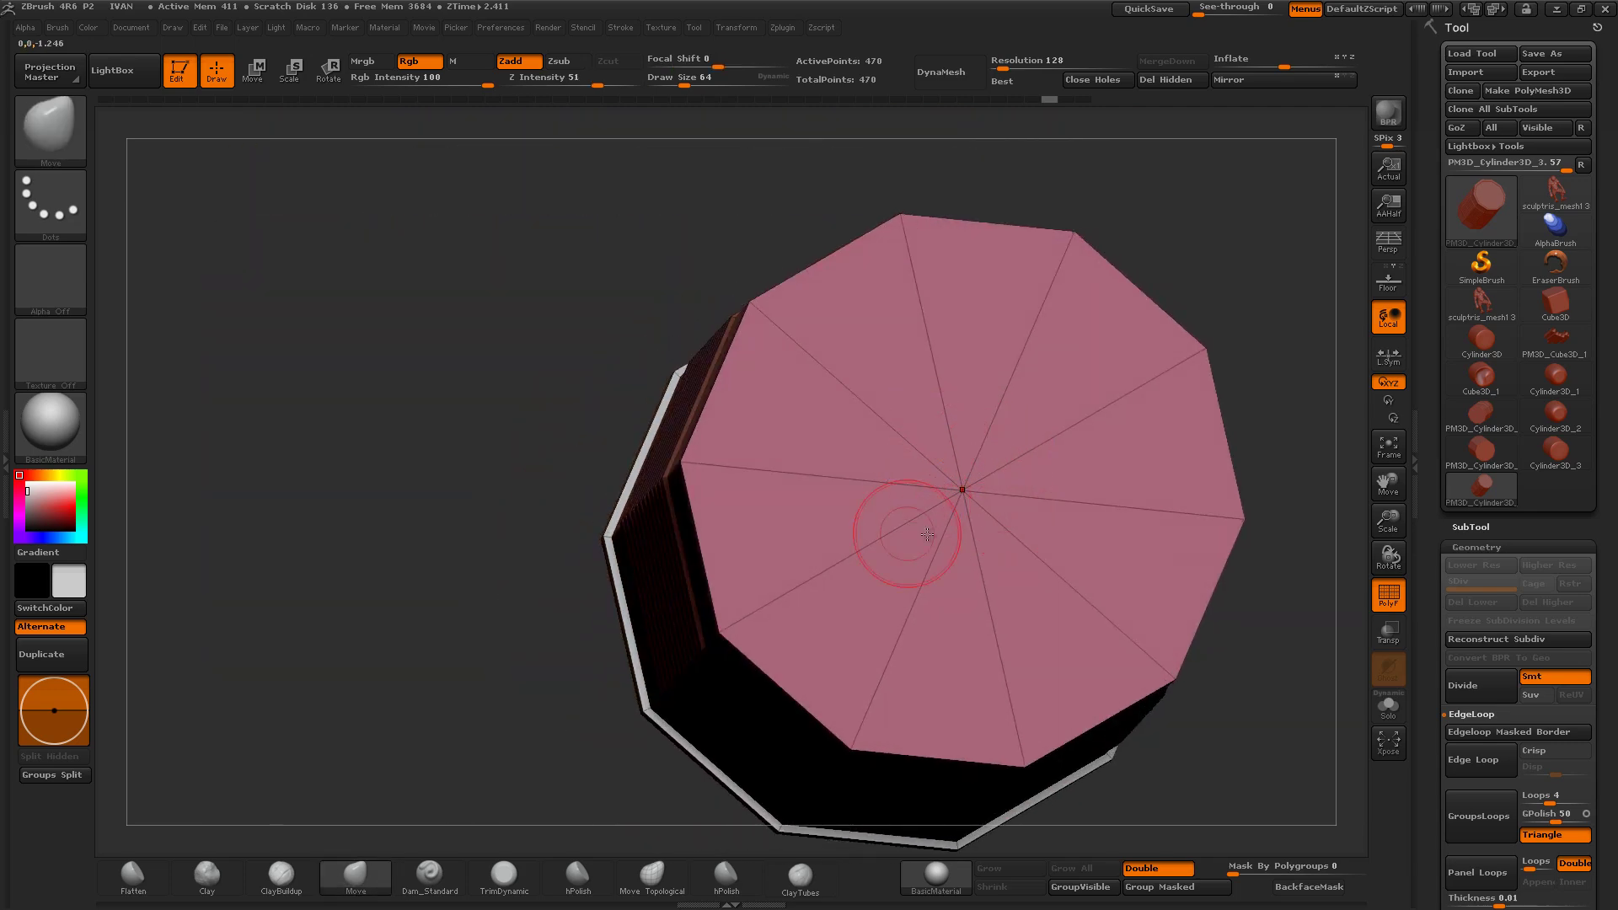
mouse_move(927, 533)
left_mouse_down()
mouse_move(1048, 468)
mouse_move(858, 498)
mouse_move(1030, 464)
left_mouse_up()
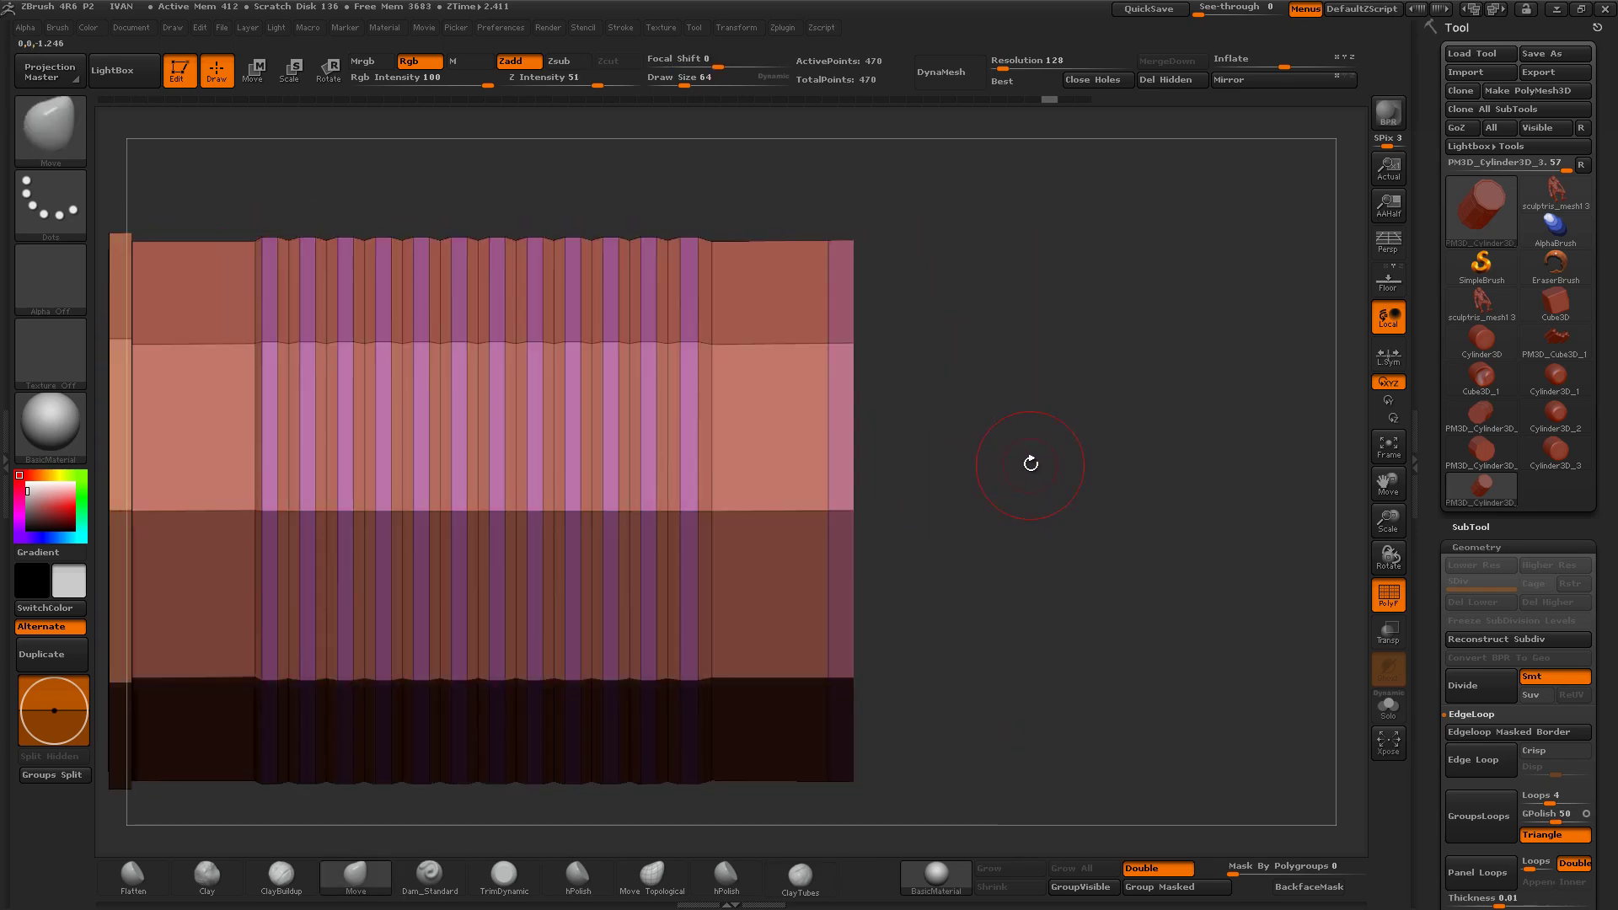
left_click(51, 127, "ctrl+shift")
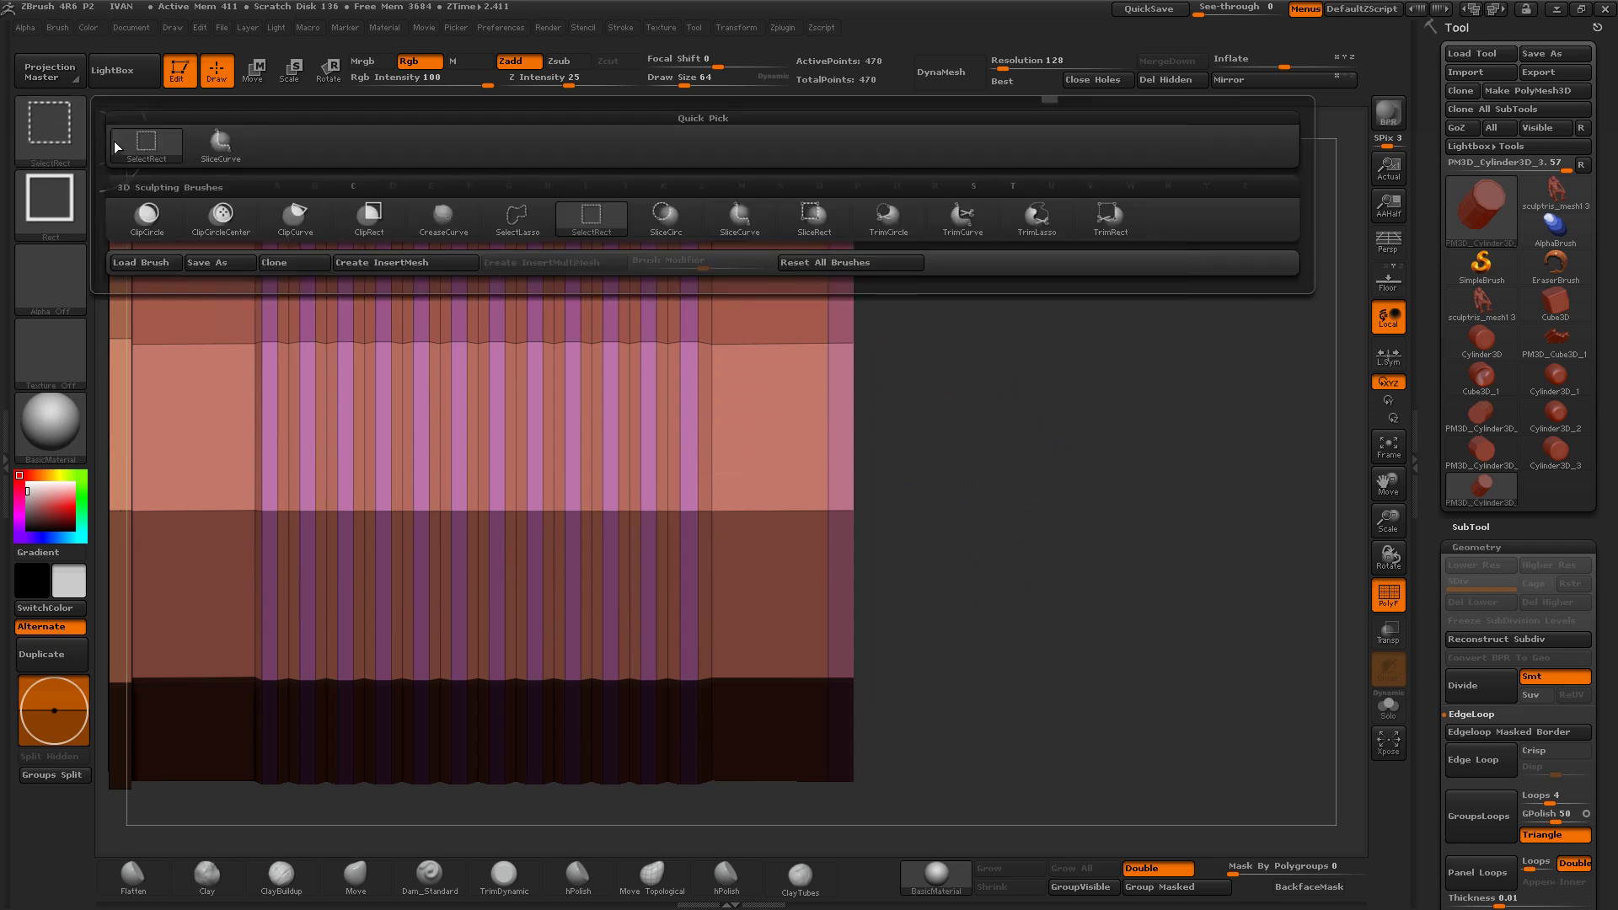
left_click(679, 229)
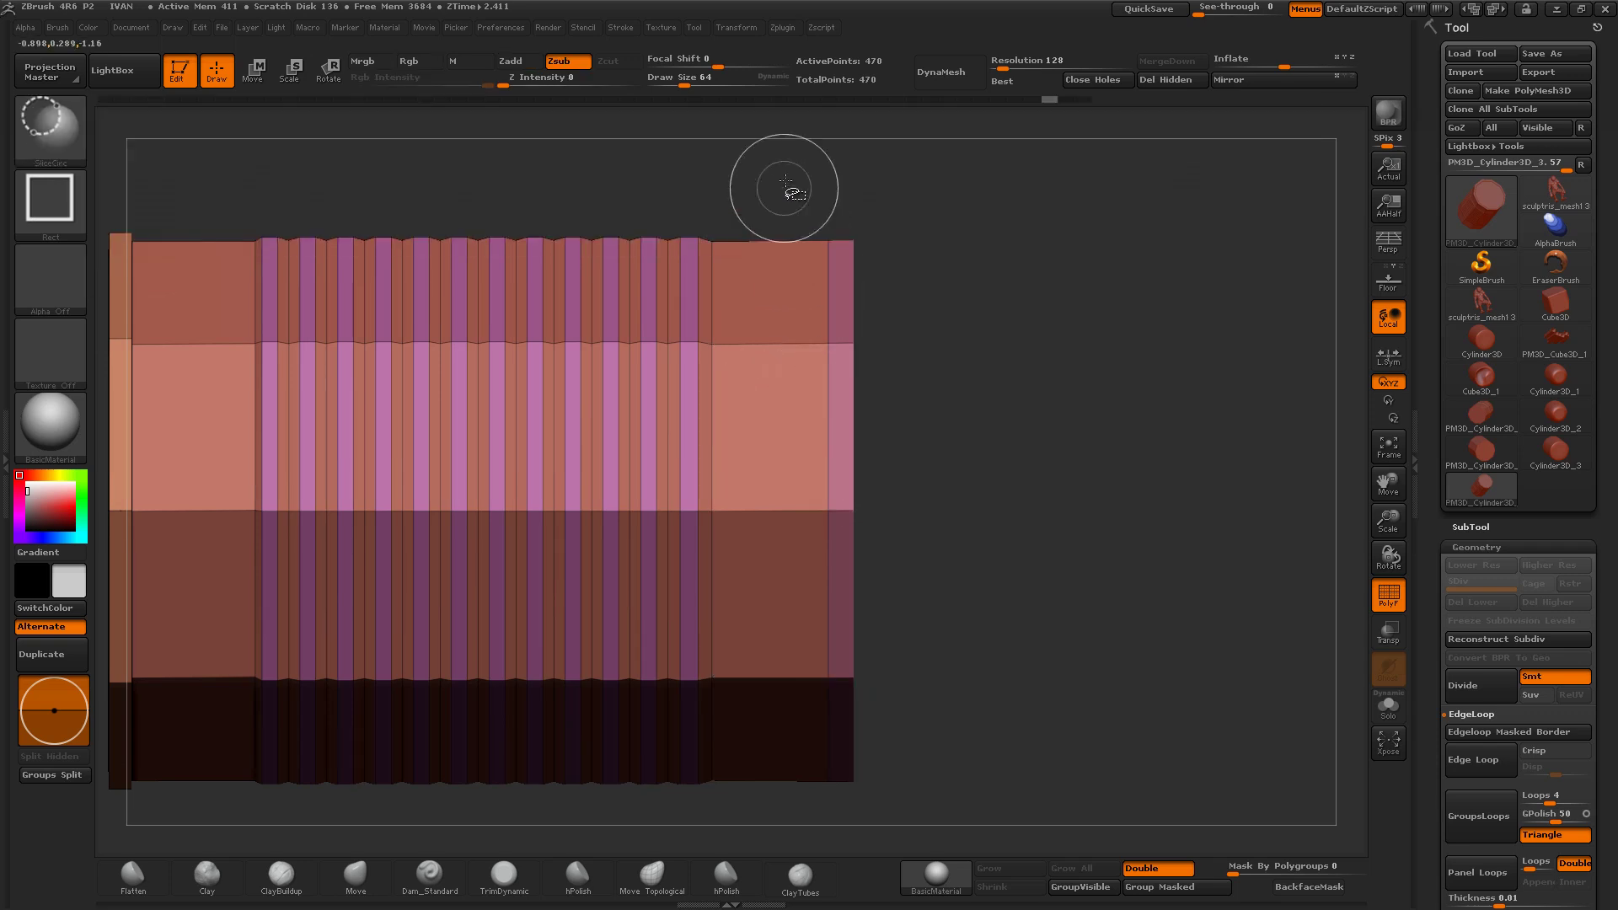
left_click_drag(784, 118, 777, 851, "ctrl+shift")
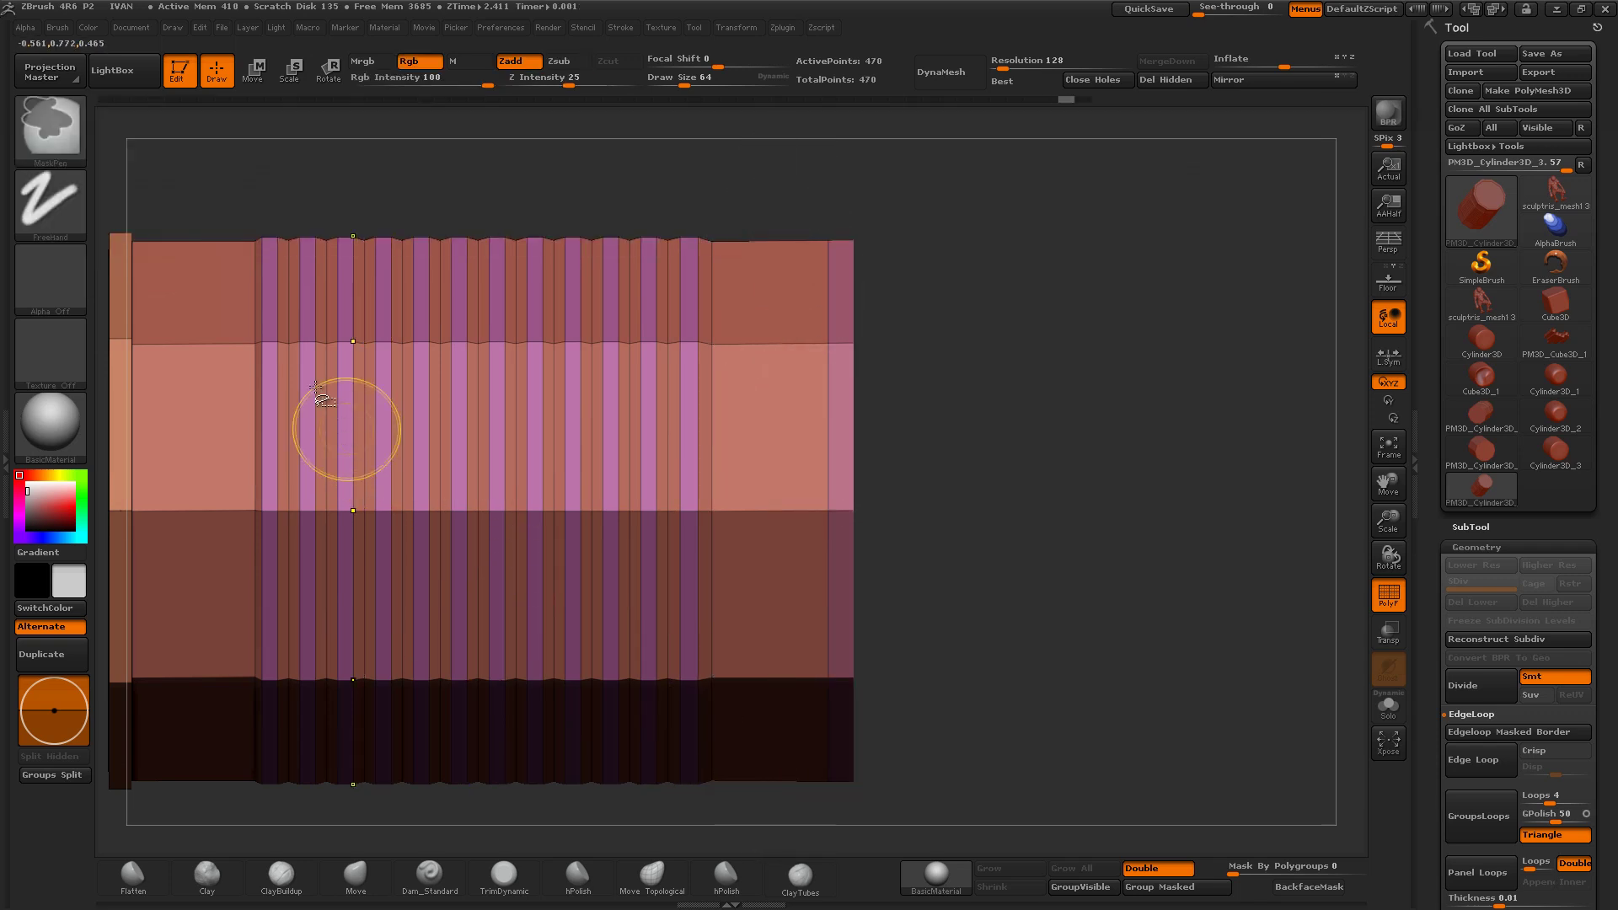
Step: Slice a separate polygroup band near the cap end with SliceCurve
left_click(83, 133, "ctrl+shift")
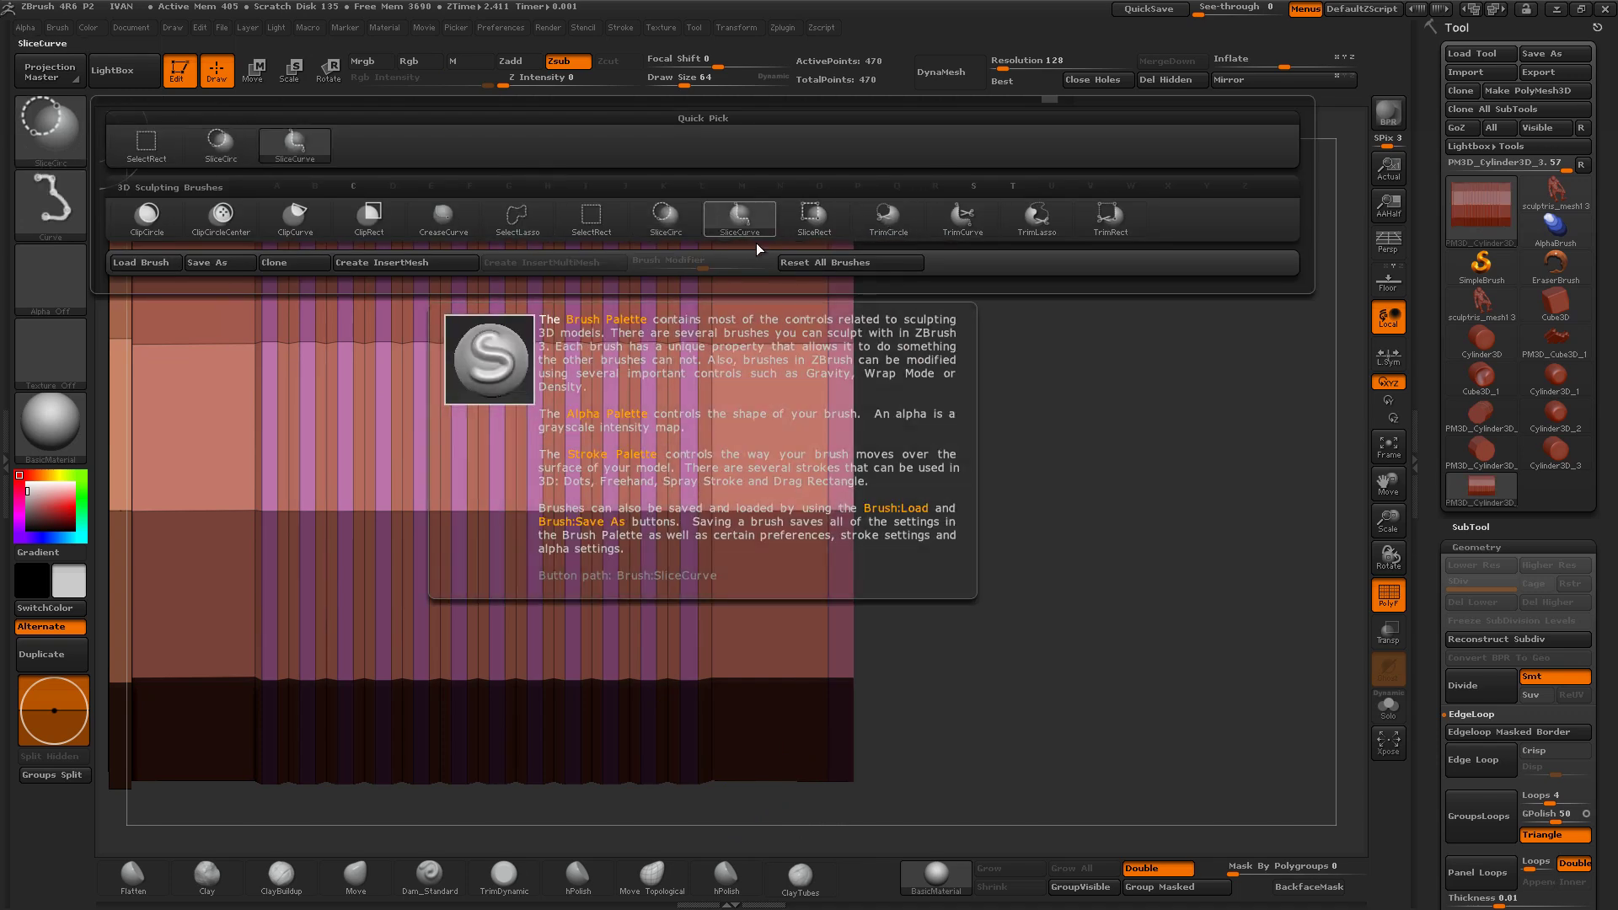
left_click(740, 217)
left_click_drag(800, 198, 833, 823, "ctrl+shift")
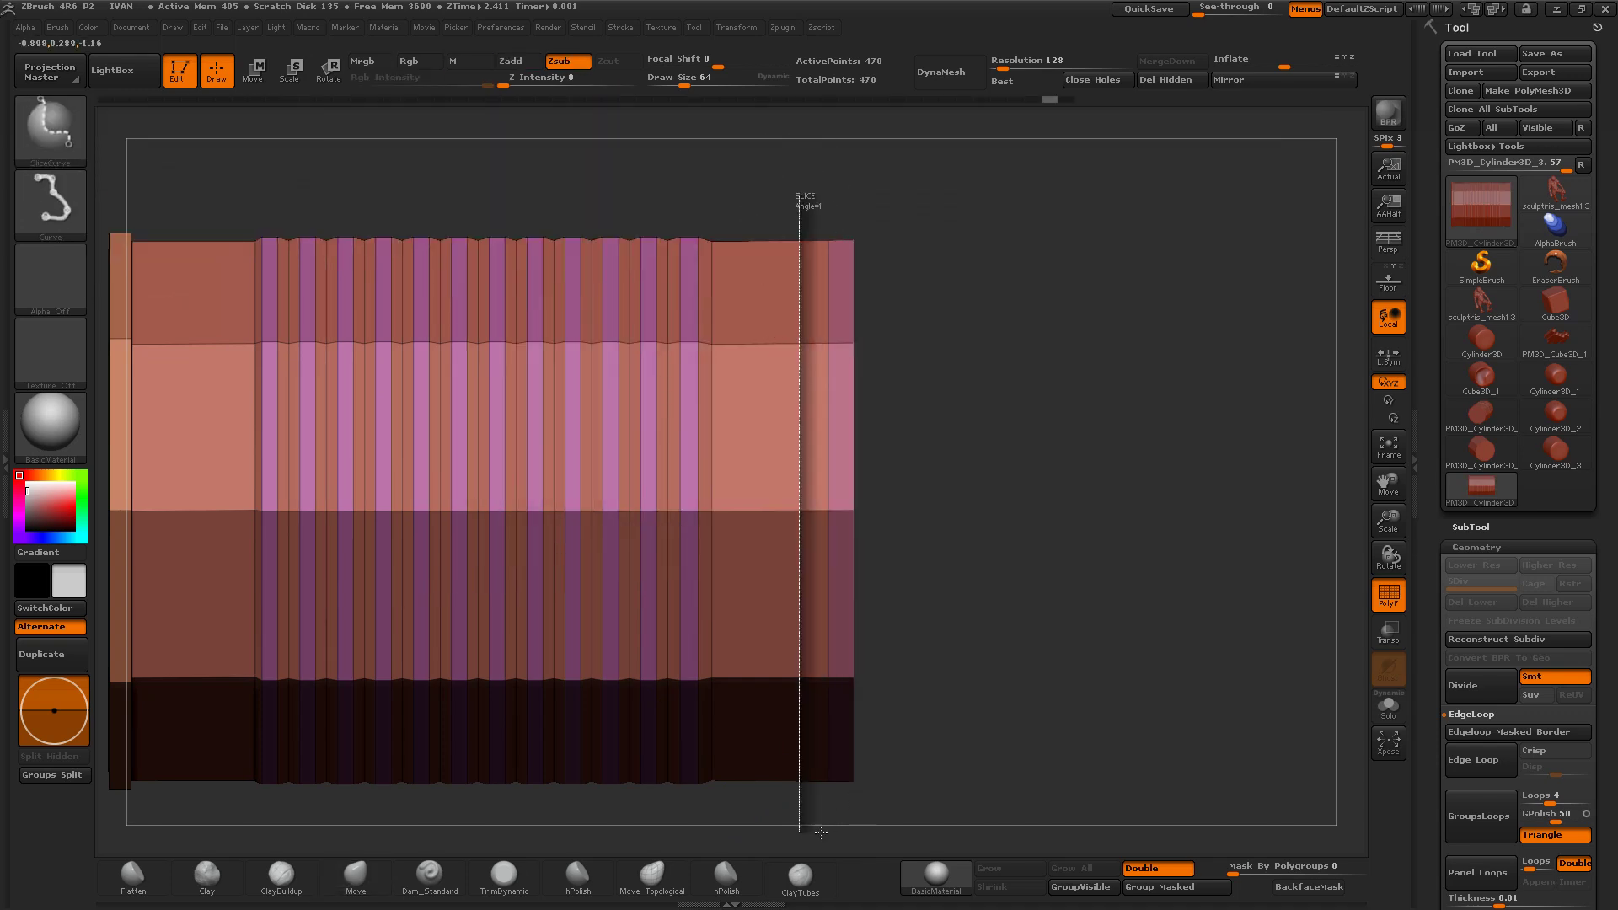
mouse_move(946, 561)
left_mouse_down()
mouse_move(833, 500)
mouse_move(915, 448)
left_mouse_up()
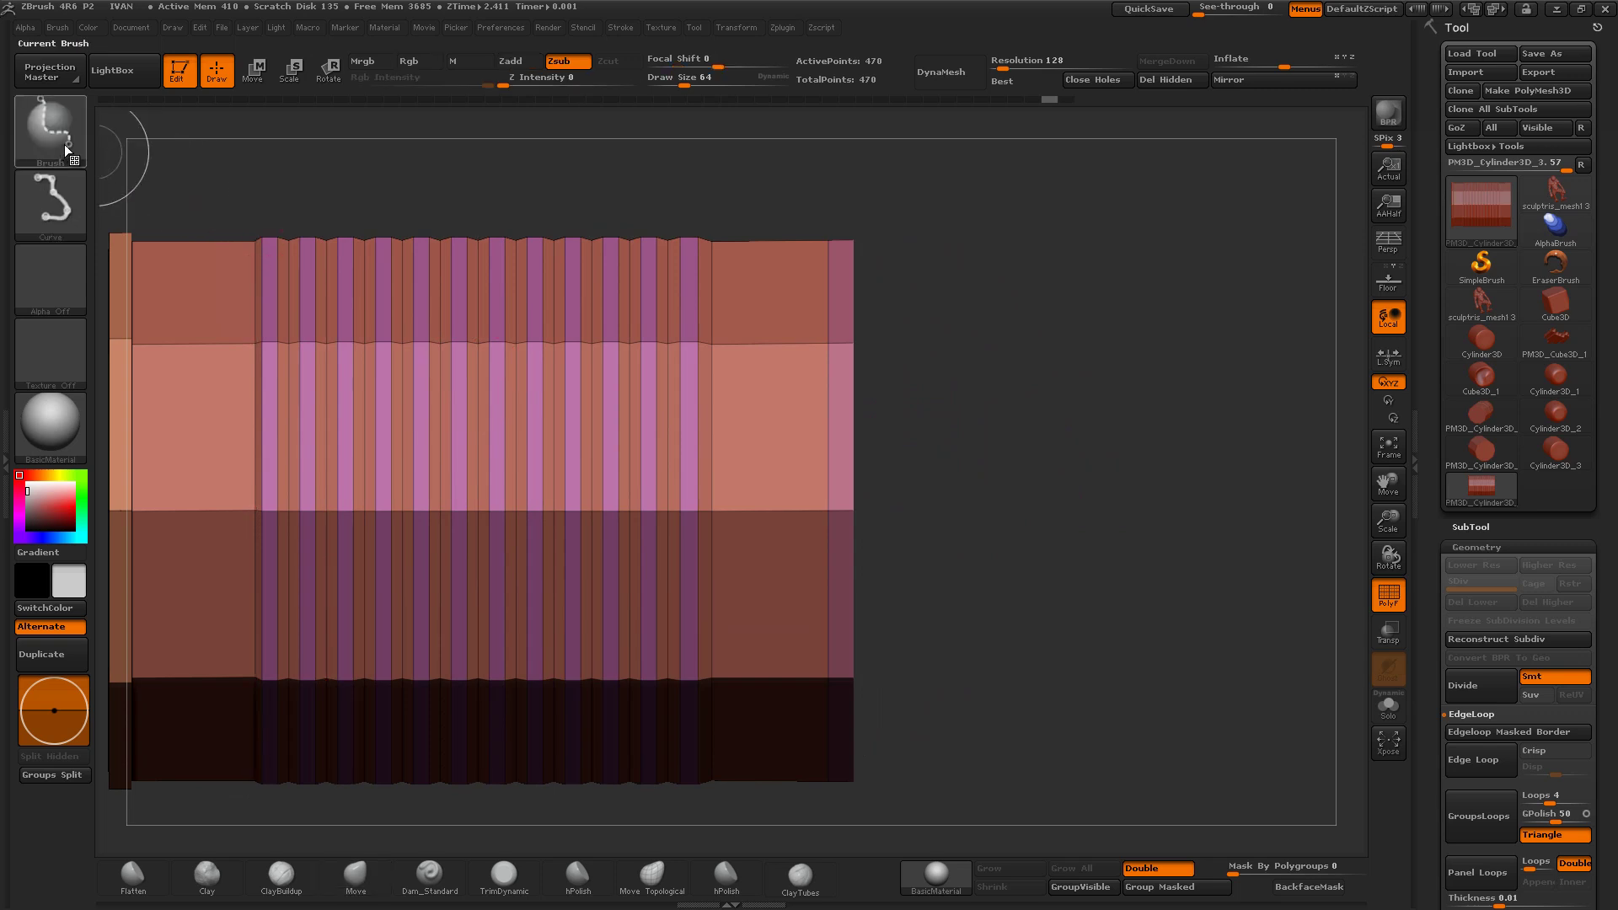
left_click(51, 126)
left_click_drag(1011, 426, 903, 470)
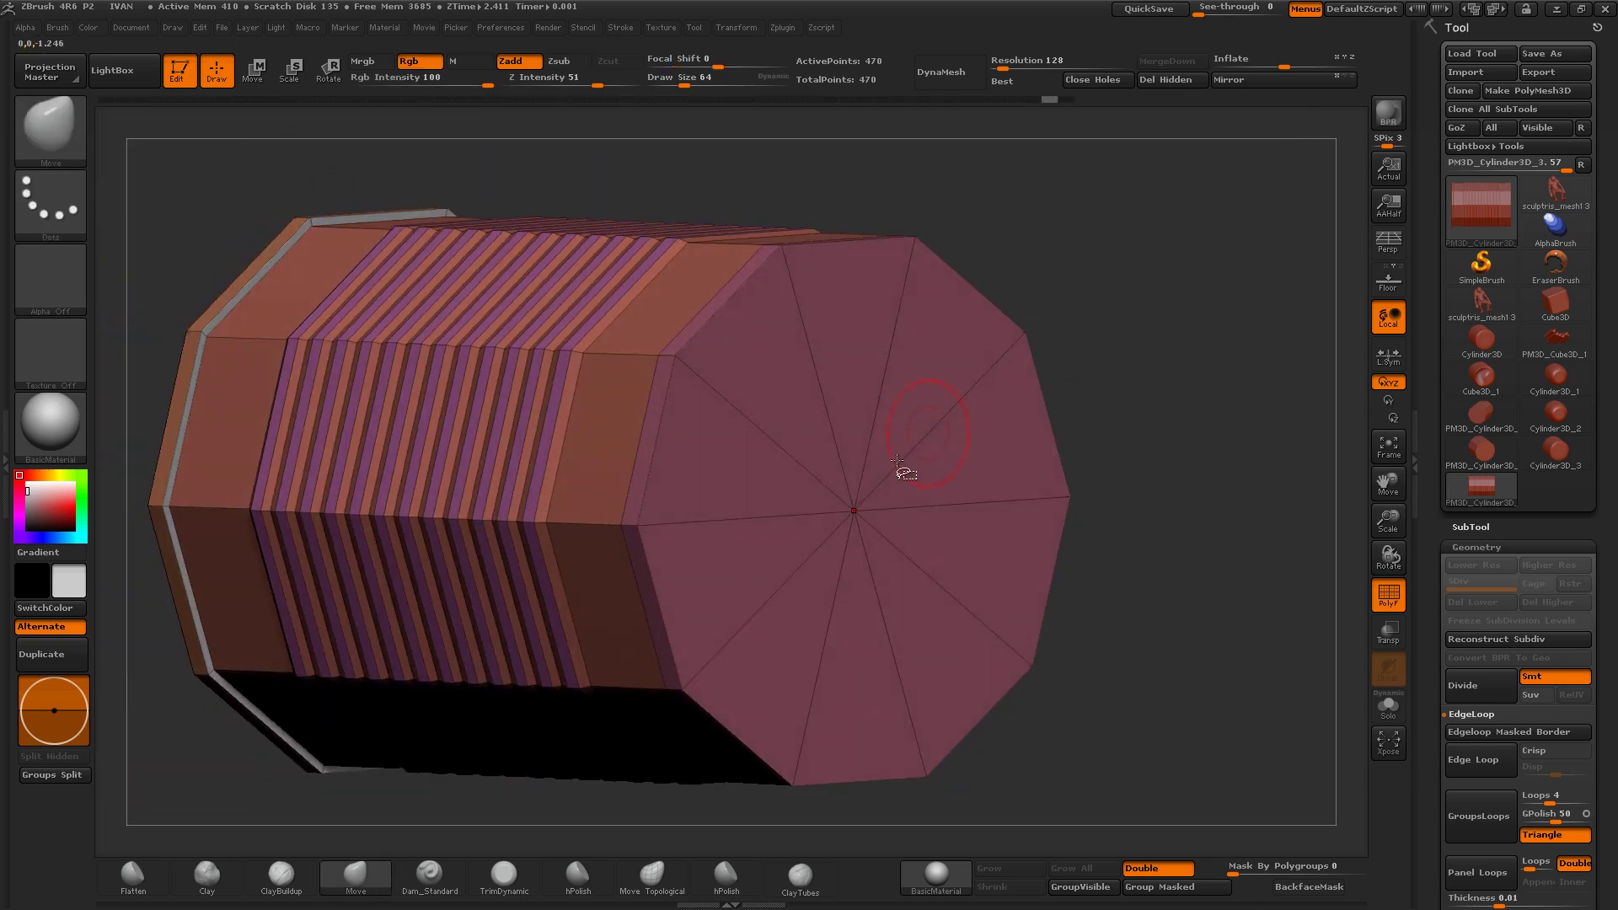
left_click(873, 497, "ctrl+shift")
mouse_move(1110, 434)
left_mouse_down("shift")
mouse_move(1172, 407)
mouse_move(1217, 455)
left_mouse_up("shift")
mouse_move(891, 548)
left_mouse_down("ctrl+alt+shift")
mouse_move(875, 560)
mouse_move(939, 524)
left_mouse_up("ctrl+alt+shift")
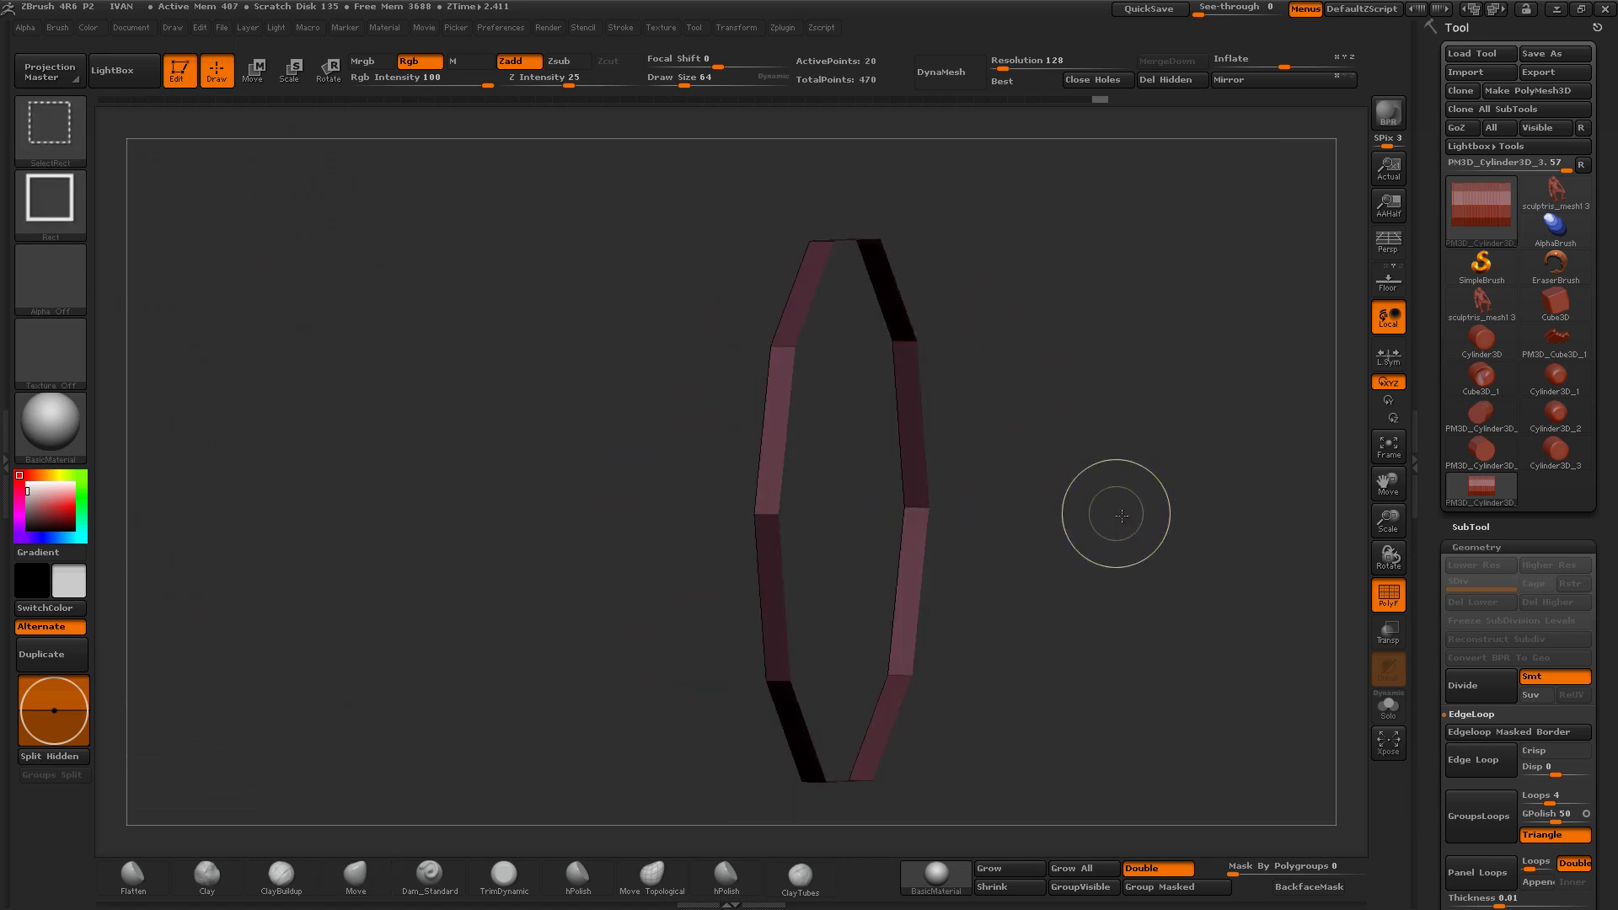
left_click(1114, 509, "ctrl+shift")
mouse_move(1098, 501)
left_mouse_down()
mouse_move(1196, 549)
mouse_move(1083, 530)
left_mouse_up()
key("shift+f")
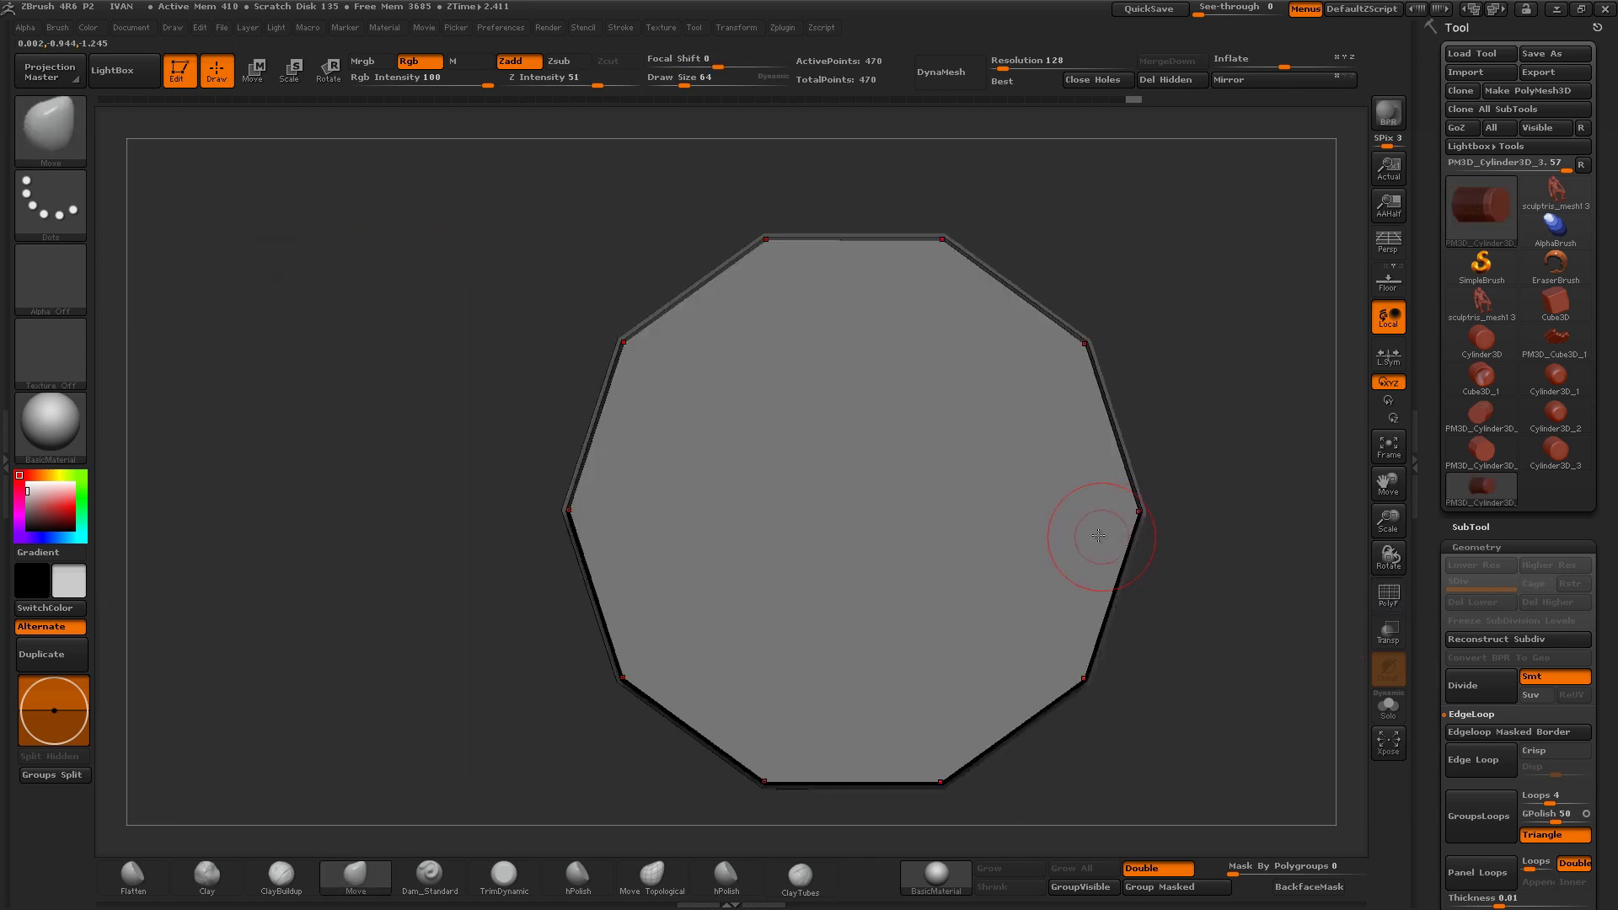
key("w")
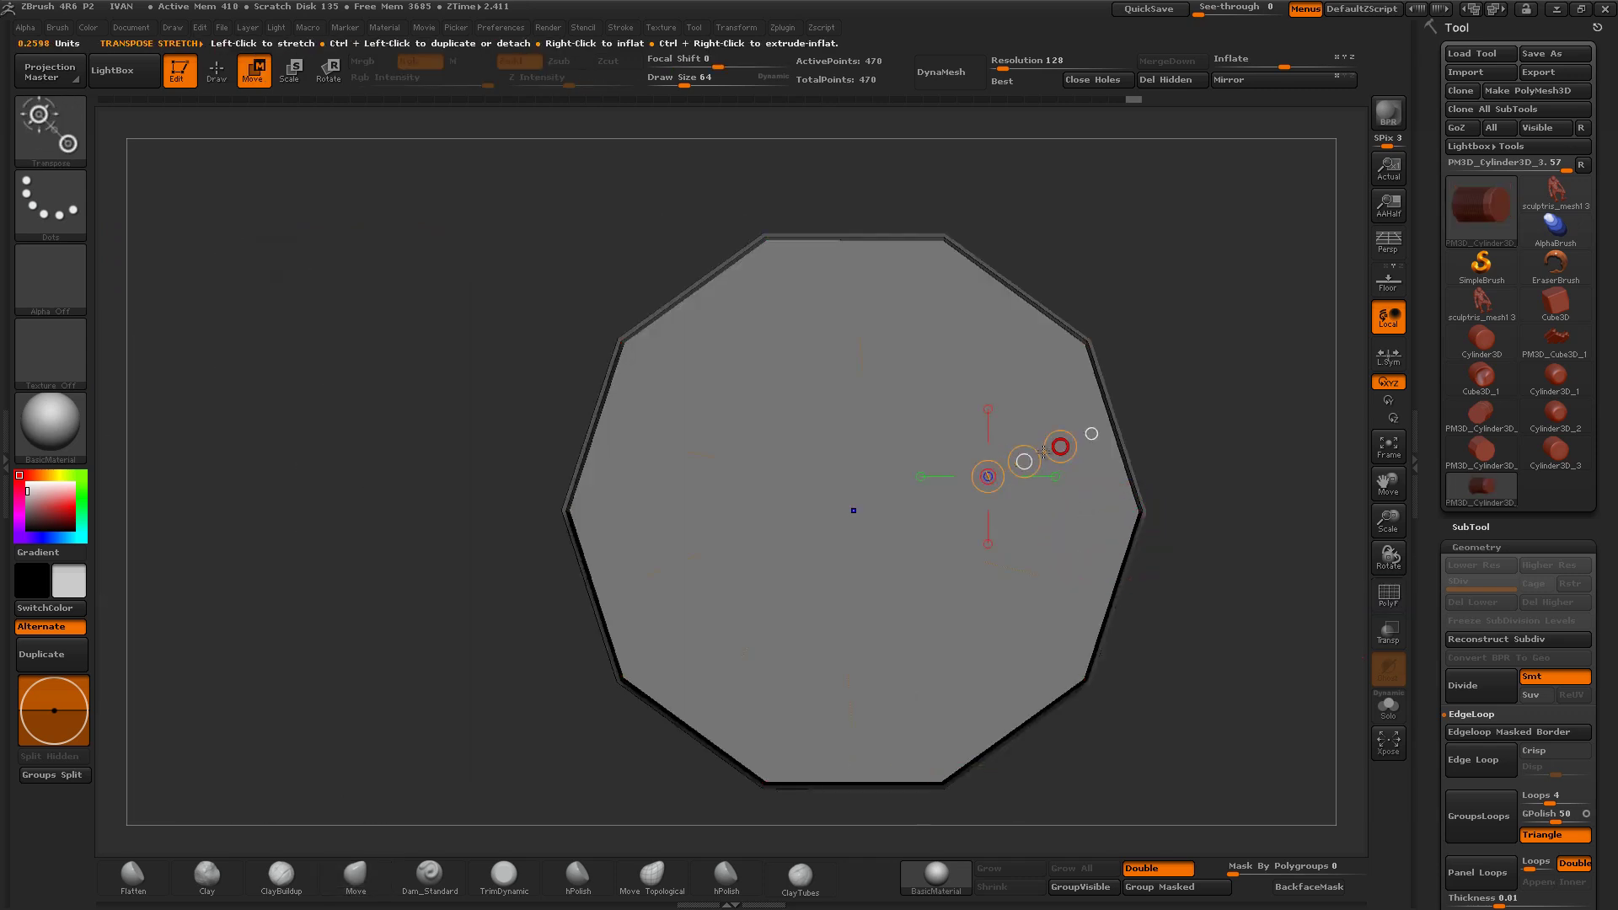
mouse_move(1024, 462)
left_mouse_down("ctrl")
mouse_move(1036, 455)
mouse_move(1027, 471)
left_mouse_up("ctrl")
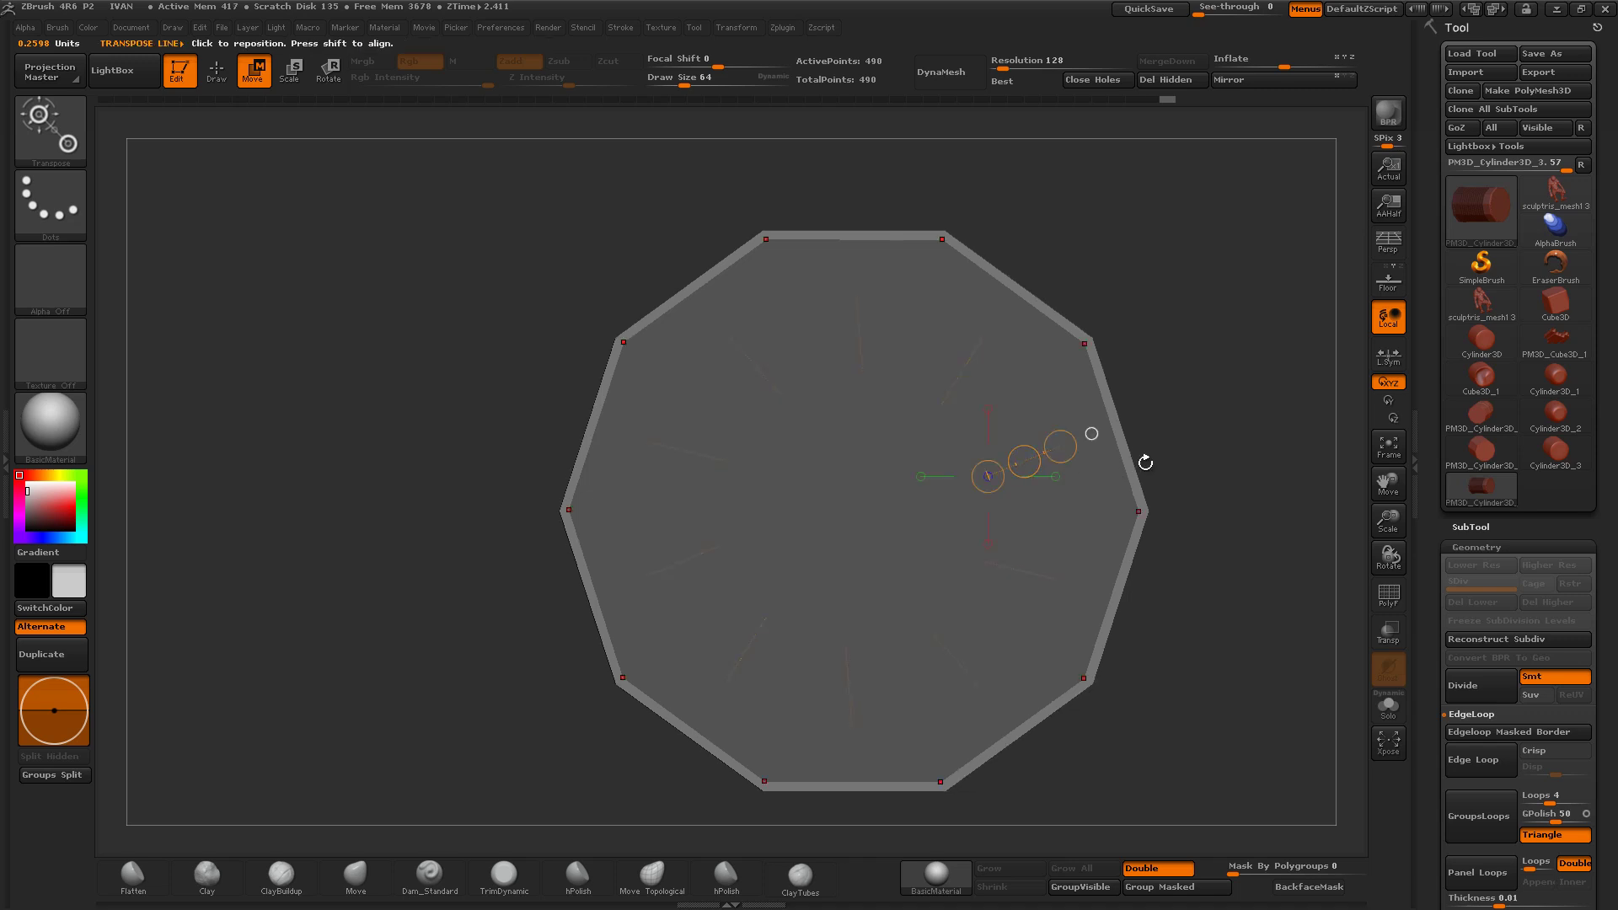
key("q")
key("b")
key("m")
key("v")
left_click(1202, 427, "ctrl")
left_click_drag(1202, 426, 1312, 544)
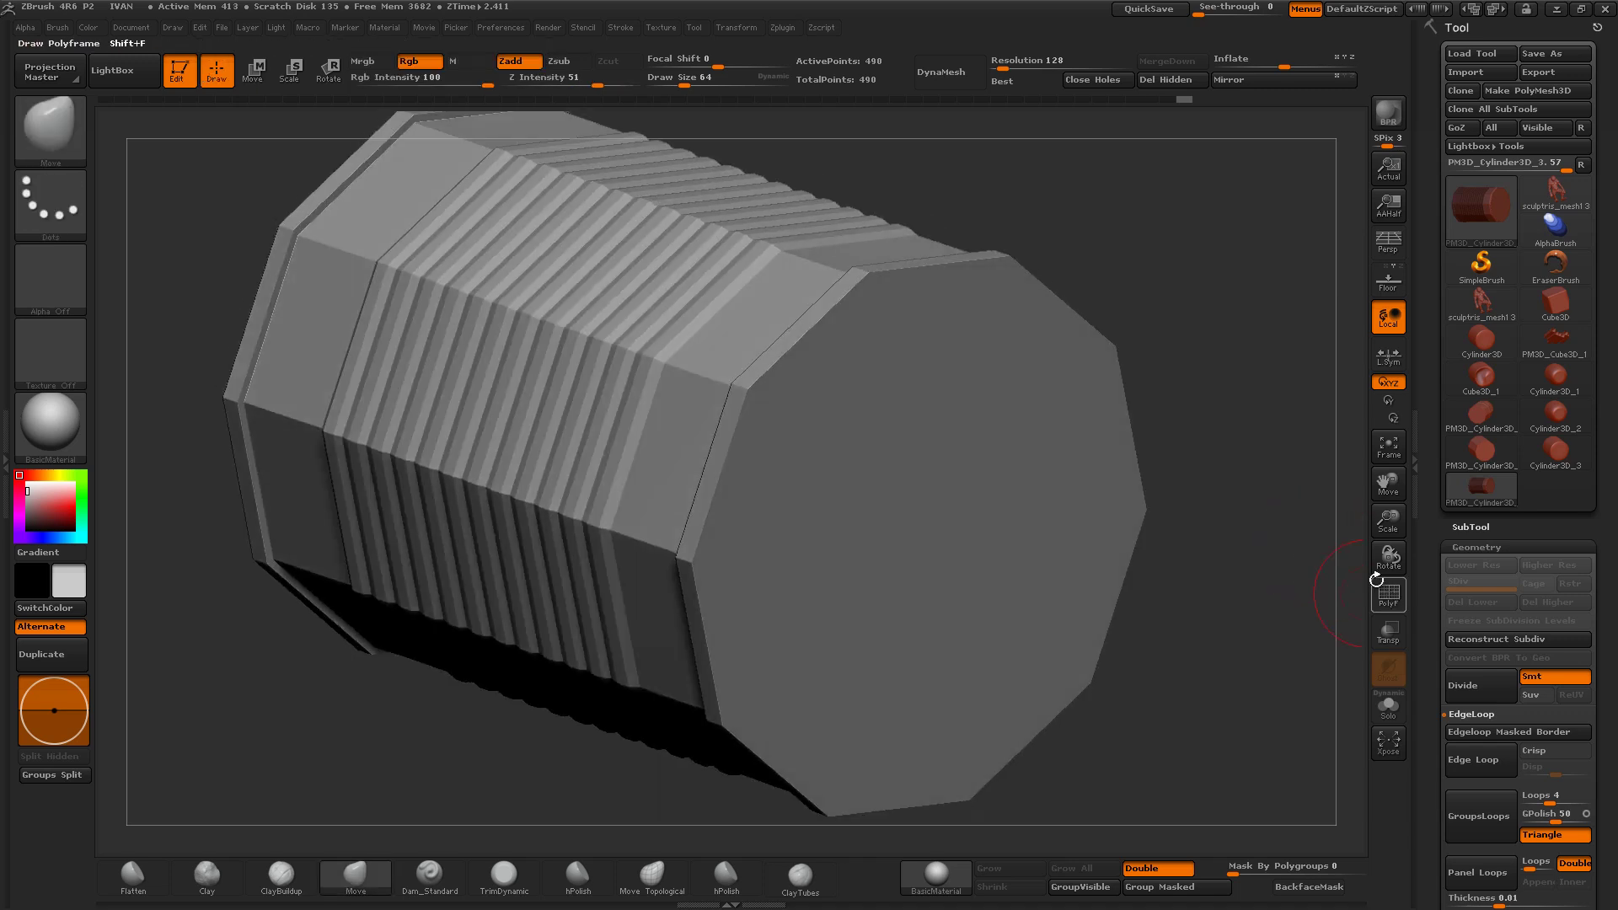
left_click(1382, 588)
key("ctrl+d")
key("ctrl+d")
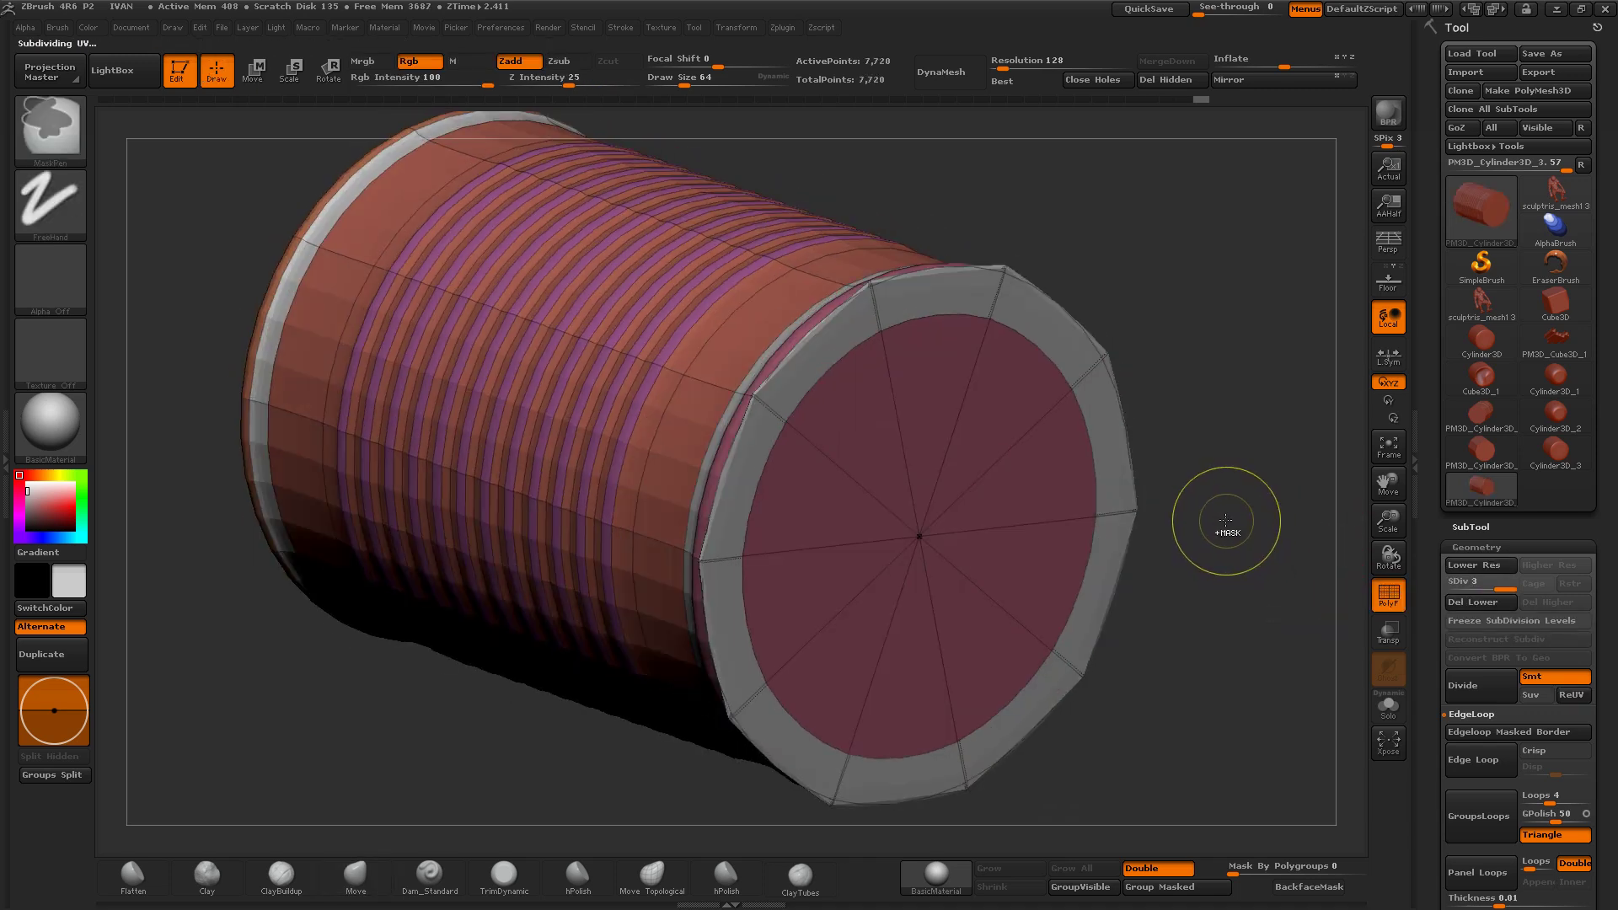
mouse_move(1190, 506)
left_mouse_down()
mouse_move(1269, 501)
mouse_move(1193, 480)
left_mouse_up()
key("ctrl+z")
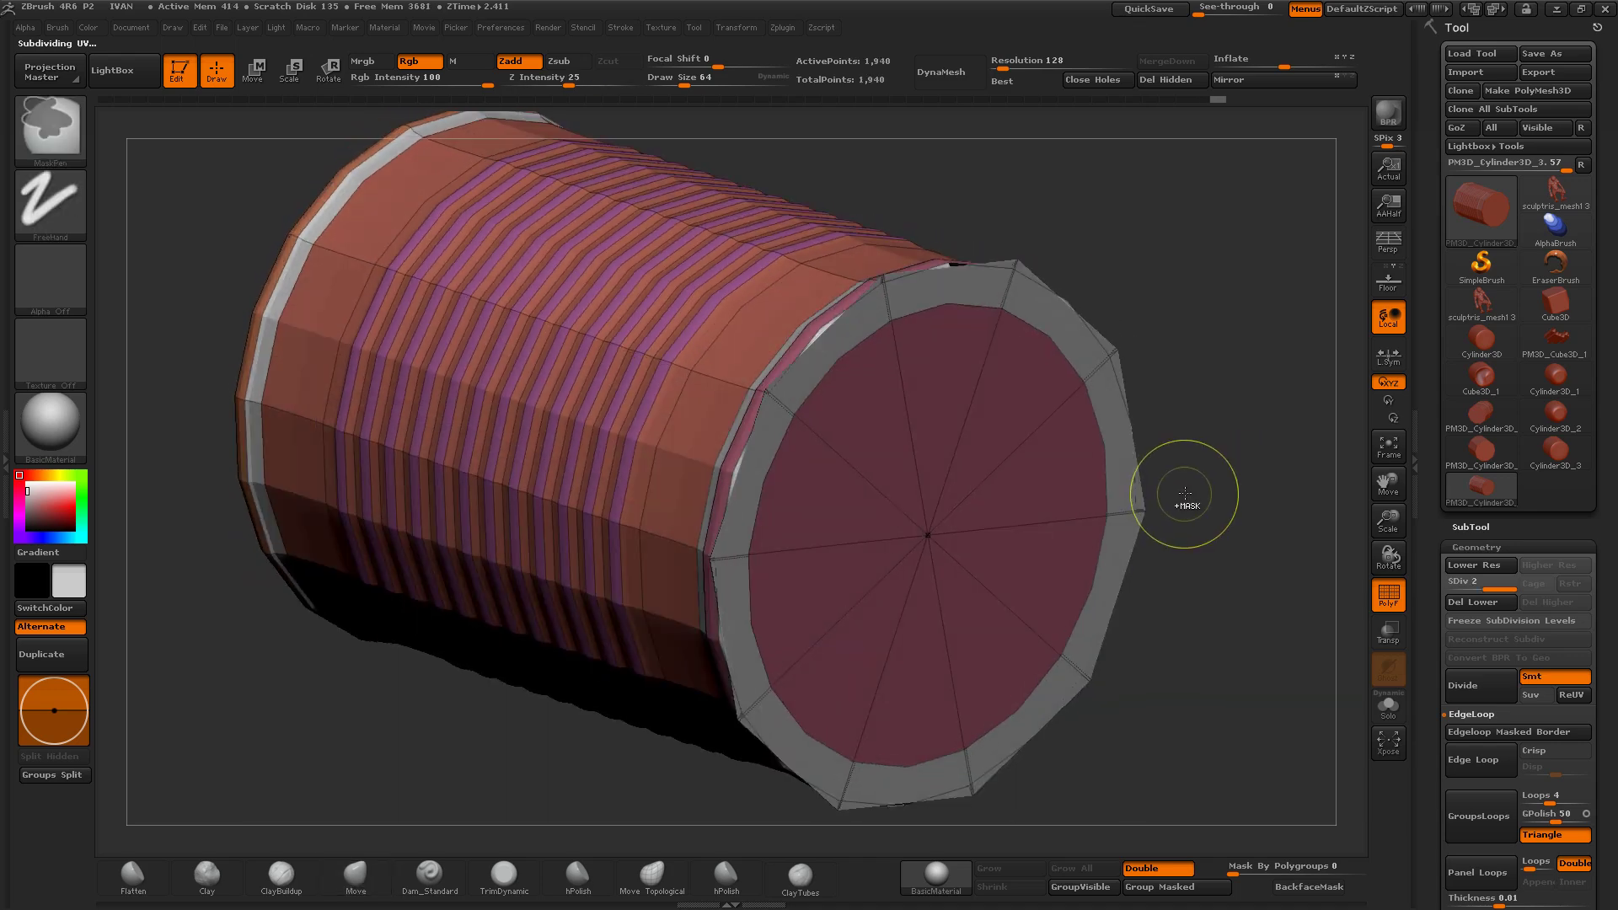
key("ctrl+z")
left_click(1190, 489, "ctrl+alt")
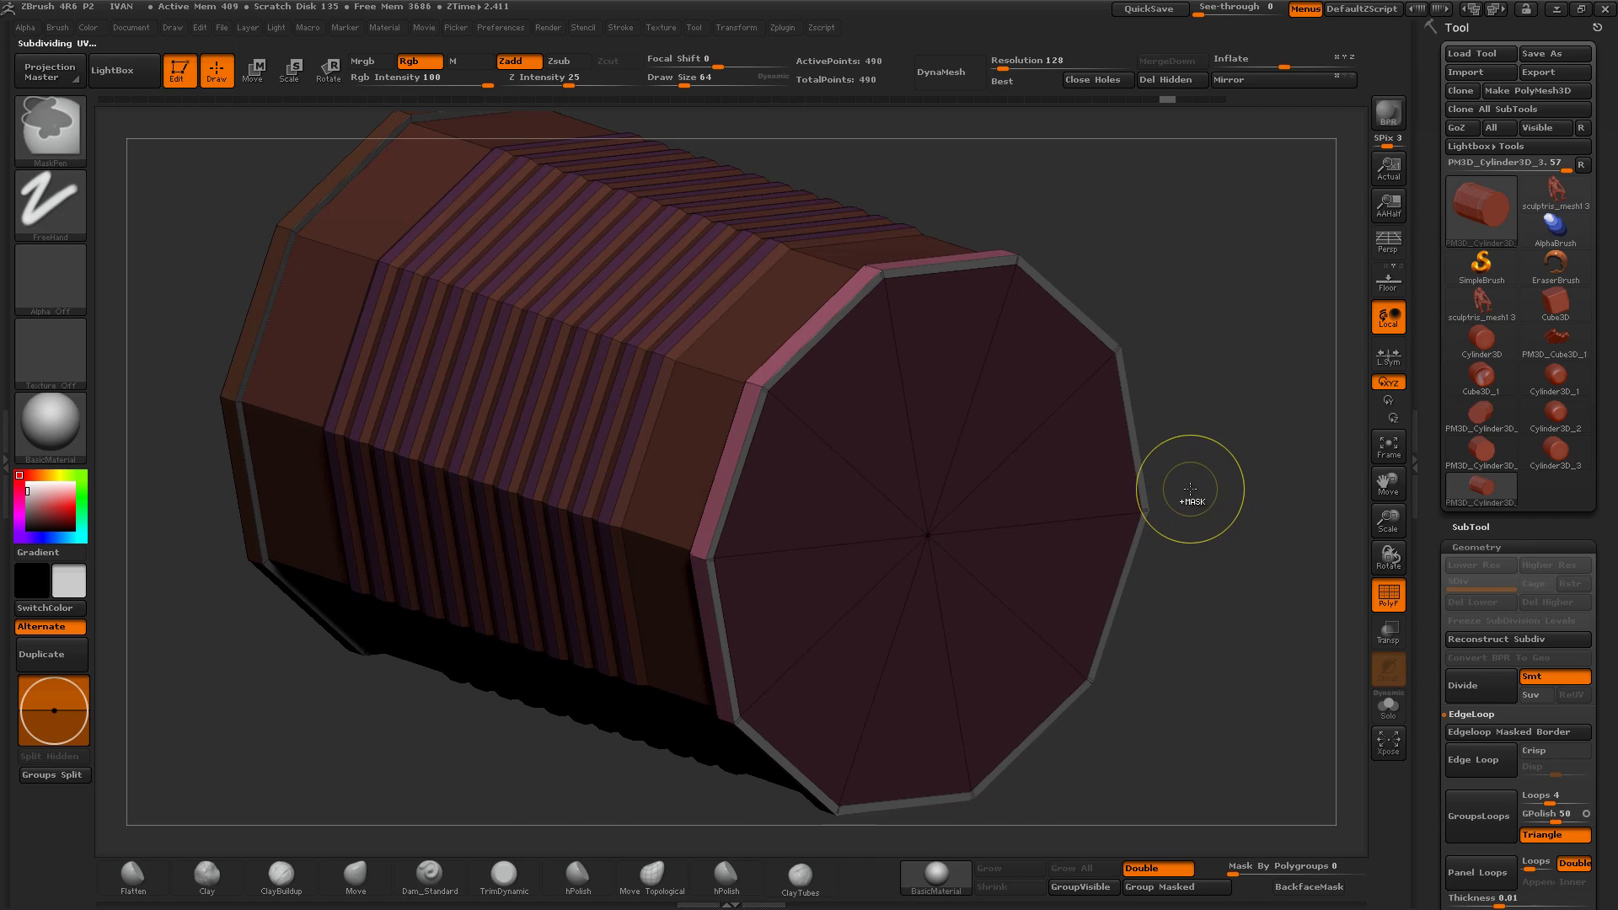
left_click(1190, 490, "ctrl")
mouse_move(1190, 490)
left_mouse_down()
mouse_move(1167, 446)
mouse_move(1228, 426)
mouse_move(1157, 457)
mouse_move(1084, 441)
left_mouse_up()
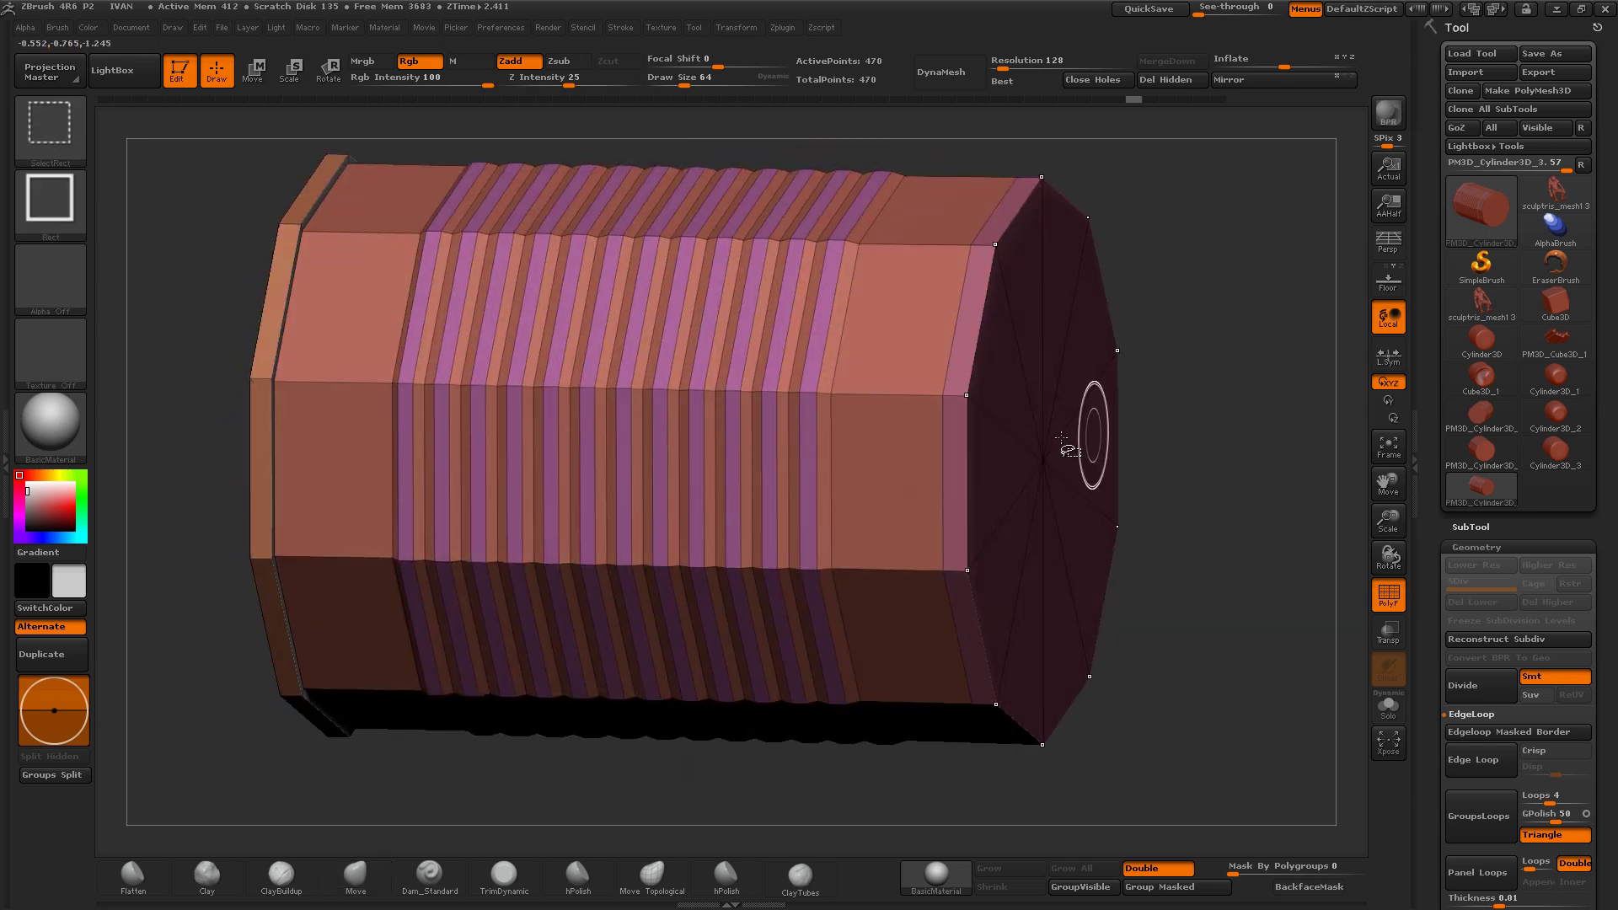
Step: Inset a new ten-point ring into the cap with Transpose Move
left_click(1048, 451, "ctrl+shift")
mouse_move(1194, 454)
left_mouse_down()
mouse_move(797, 430)
mouse_move(1088, 443)
mouse_move(808, 529)
left_mouse_up()
left_click(824, 536, "ctrl+shift")
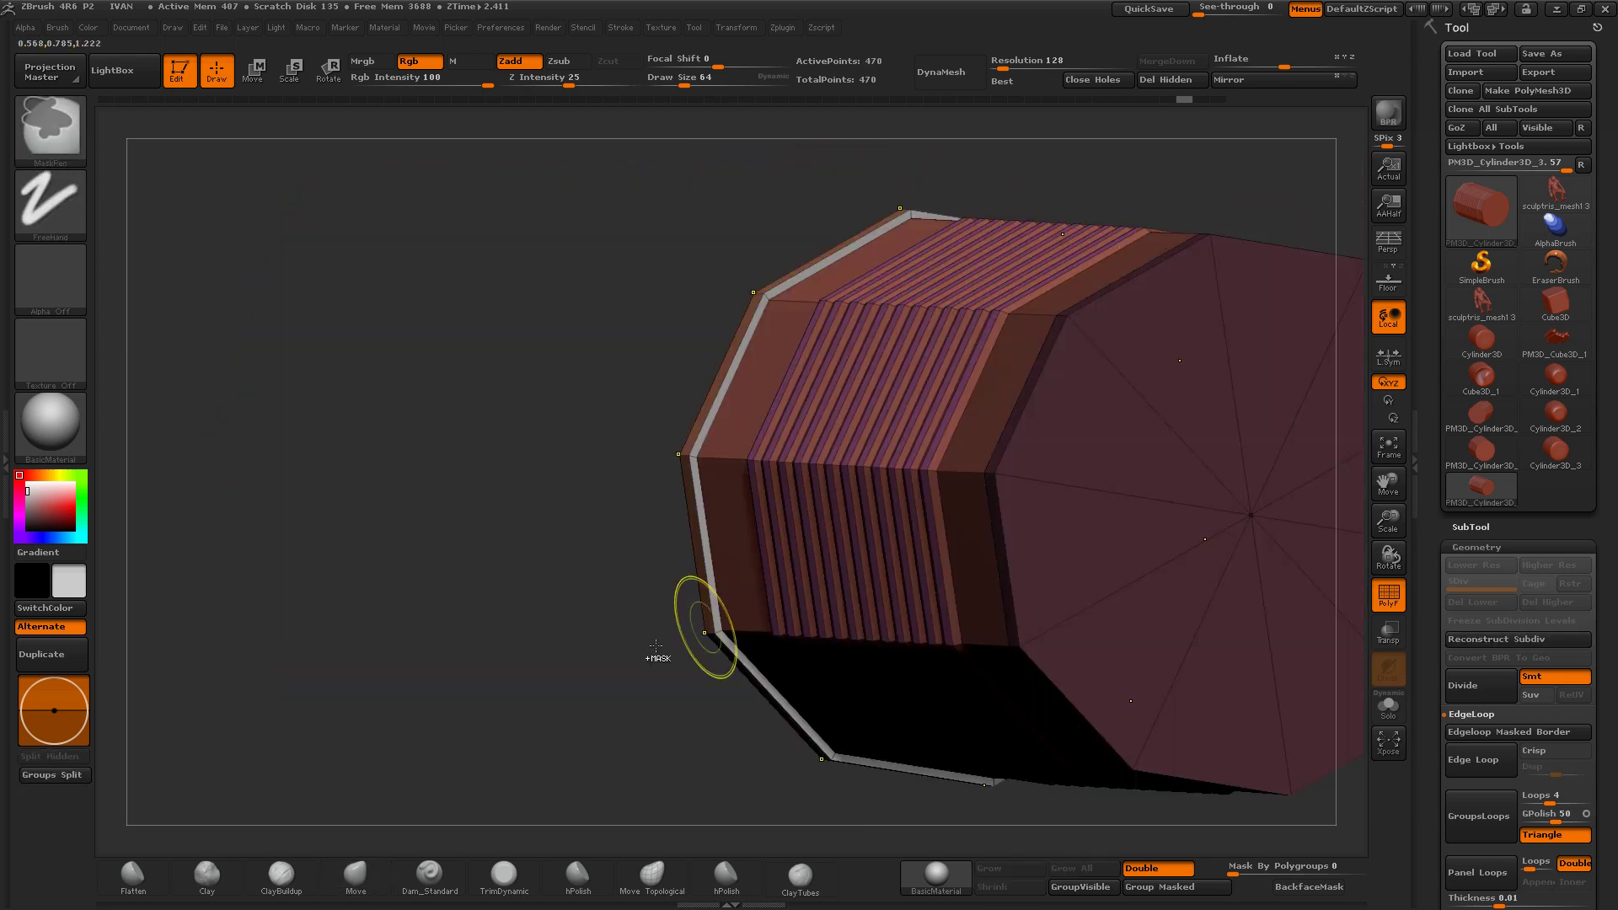
mouse_move(705, 644)
left_mouse_down()
mouse_move(632, 657)
mouse_move(569, 609)
left_mouse_up()
key("f")
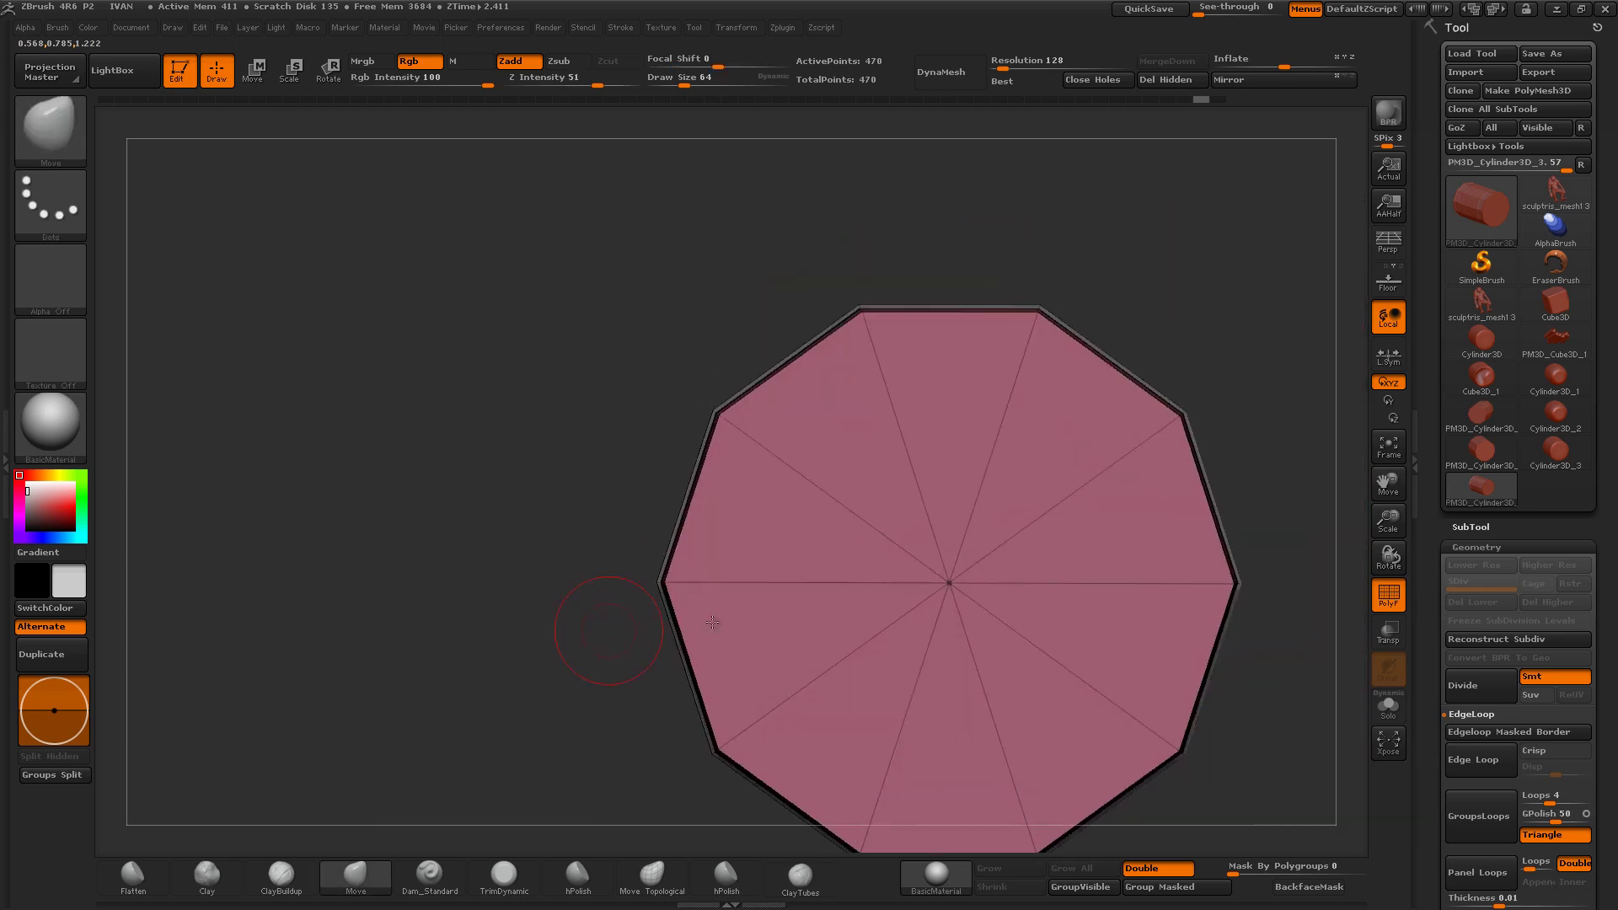
key("w")
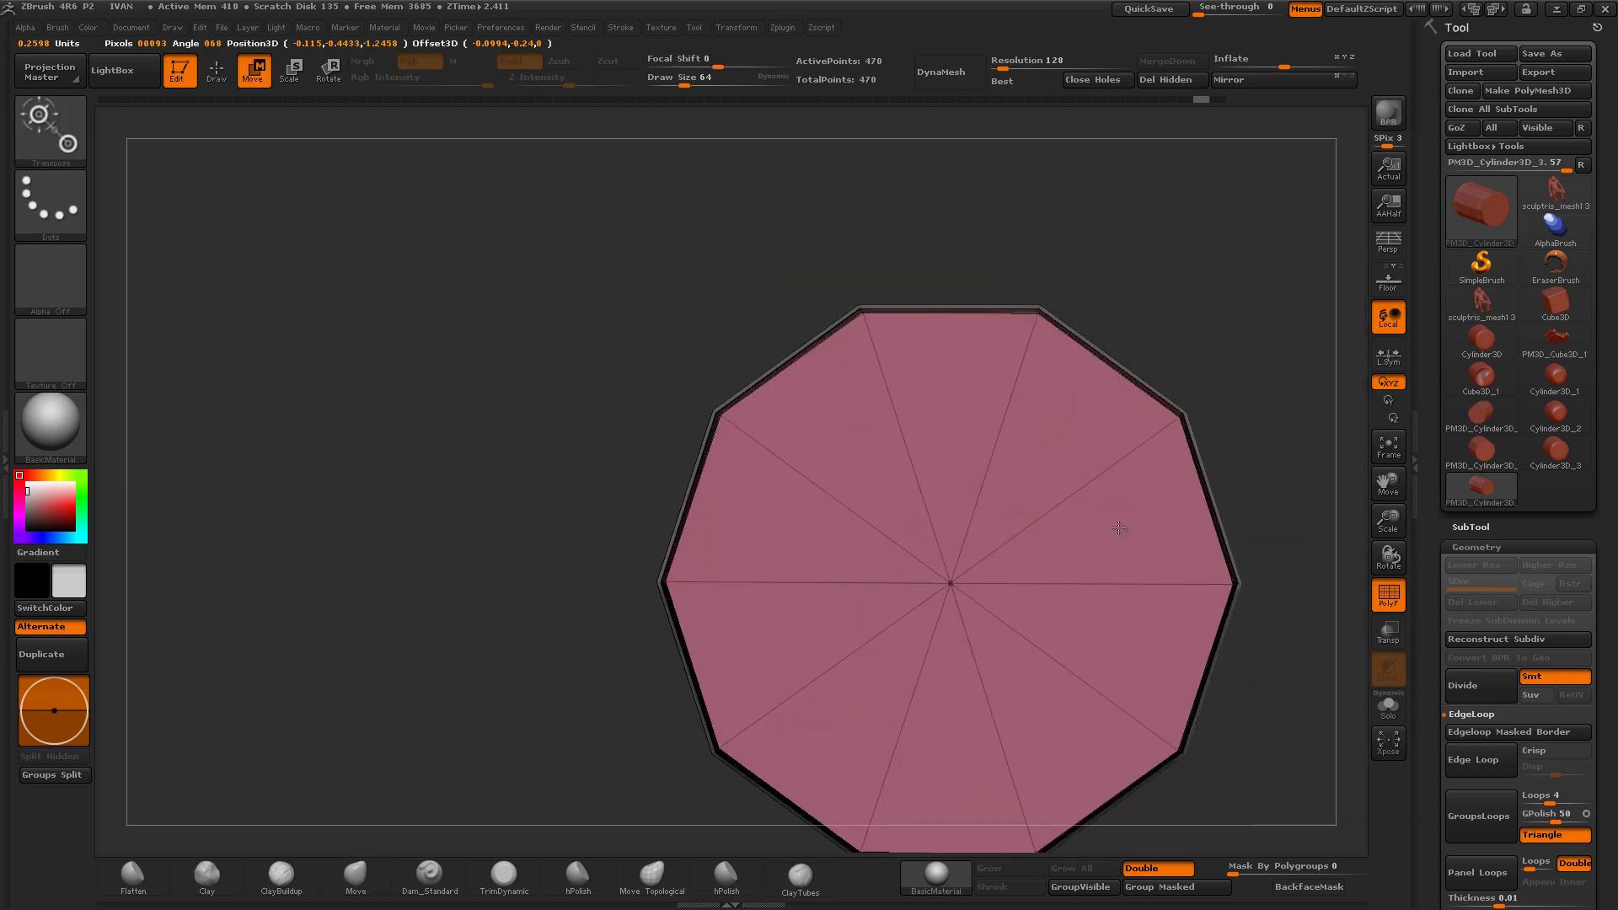
left_click_drag(1118, 527, 1200, 488, "ctrl")
Step: Preview the cap with two Ctrl+D subdivisions, then return to the base mesh
key("ctrl+shift")
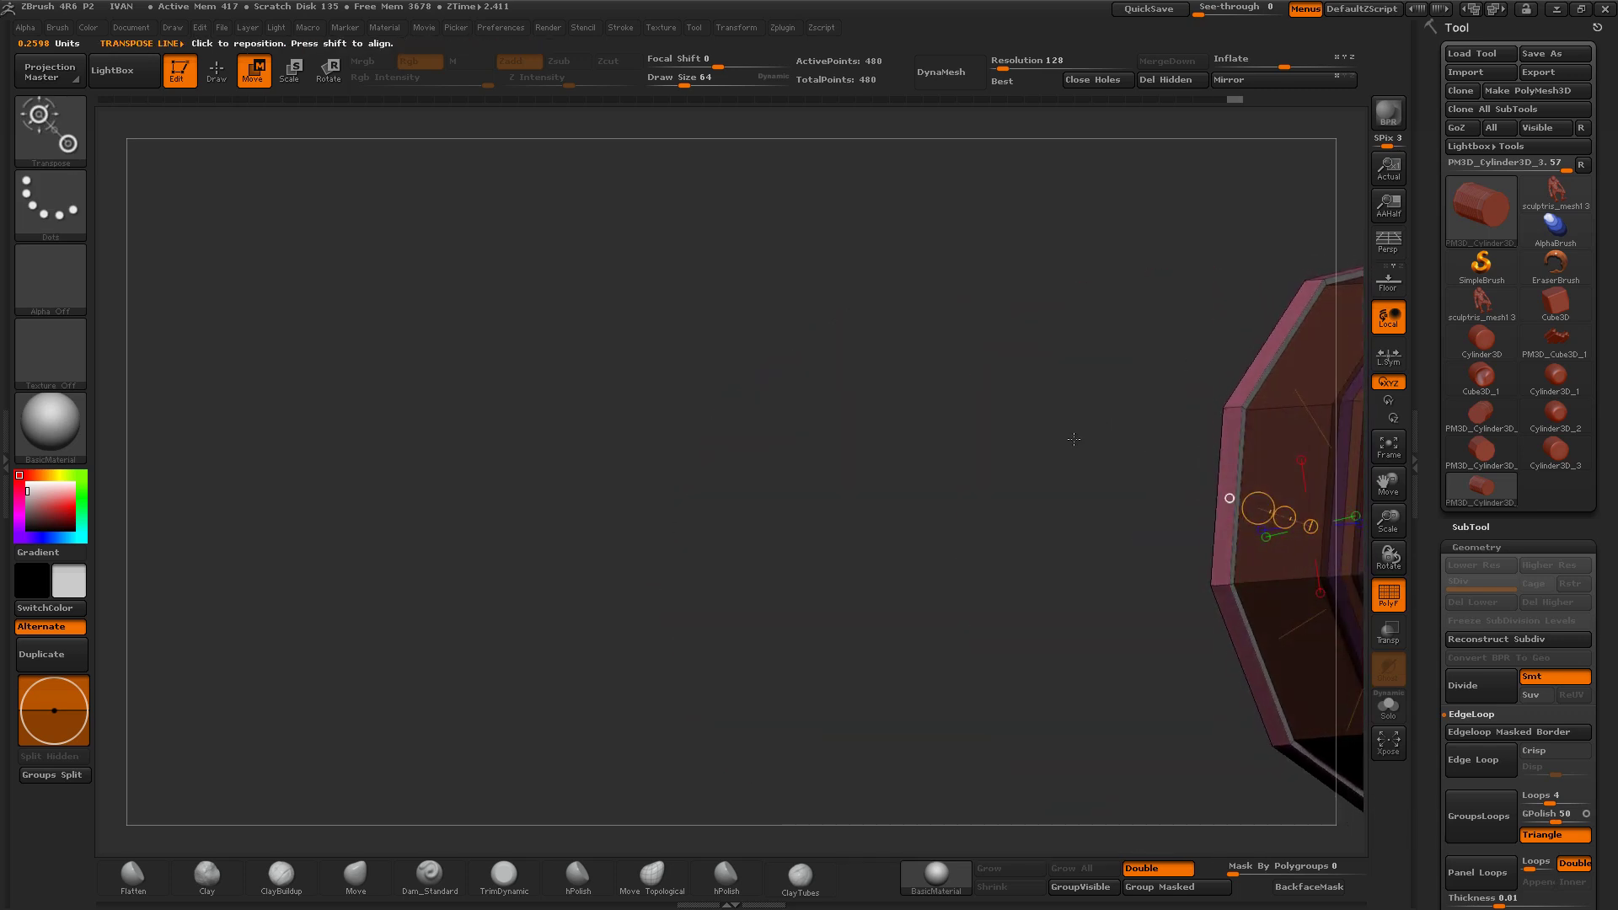
key("q")
key("ctrl+d")
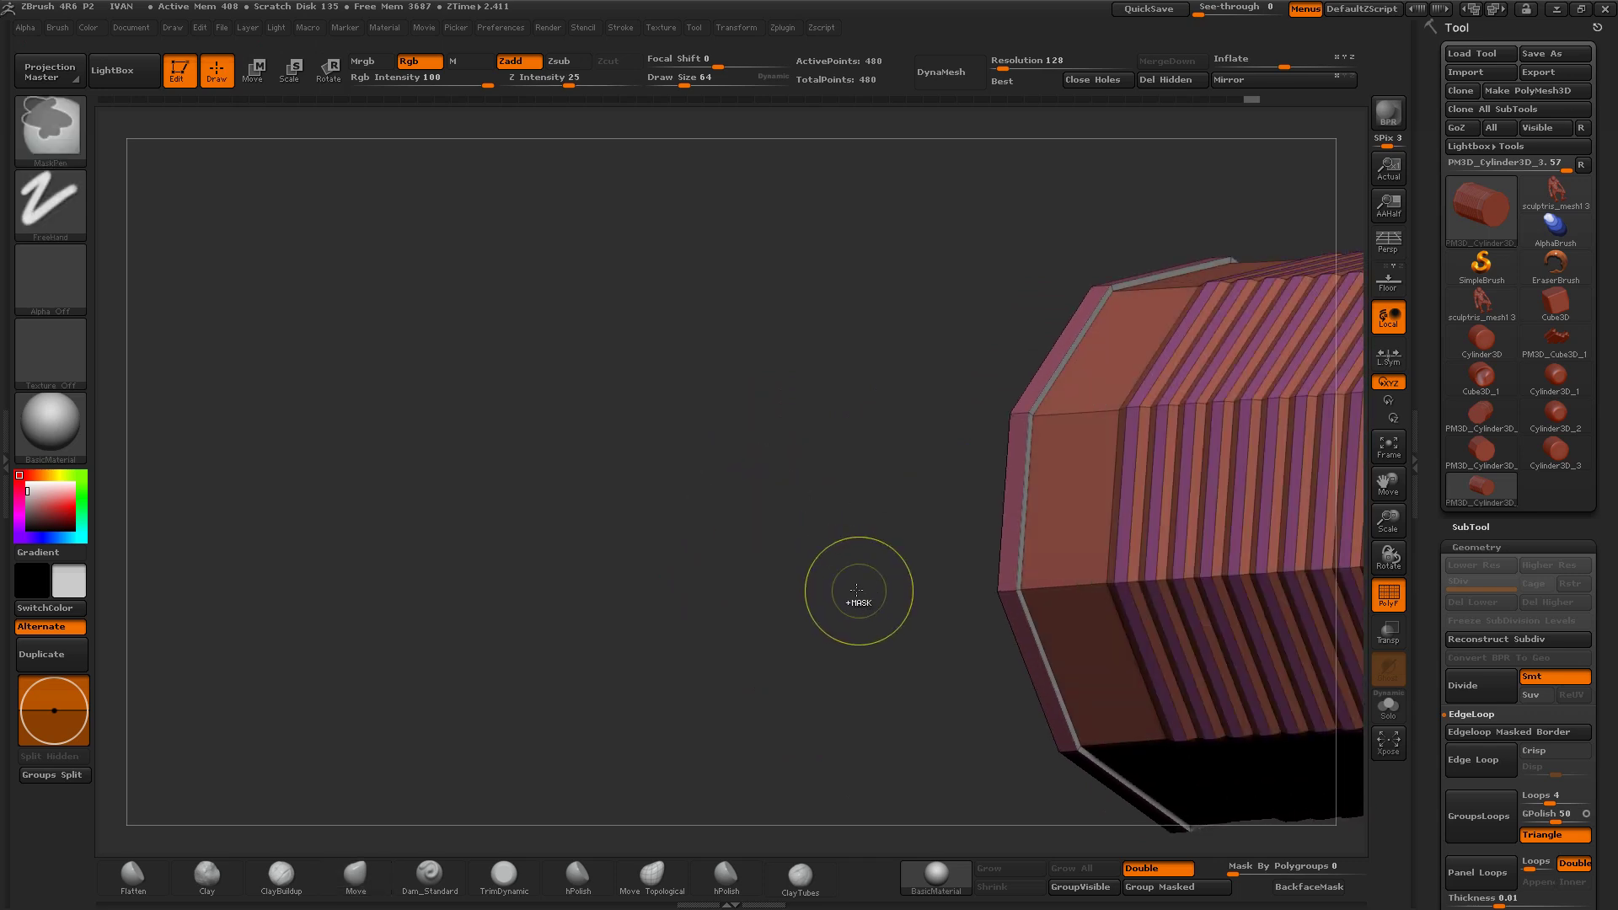
key("ctrl+d")
mouse_move(853, 590)
left_mouse_down()
mouse_move(881, 540)
mouse_move(484, 574)
mouse_move(569, 581)
mouse_move(741, 536)
left_mouse_up()
key("ctrl+z")
key("ctrl+z")
Step: Isolate the ten-sided cap at 38 active points and view it face-on
left_click(956, 518, "ctrl+shift")
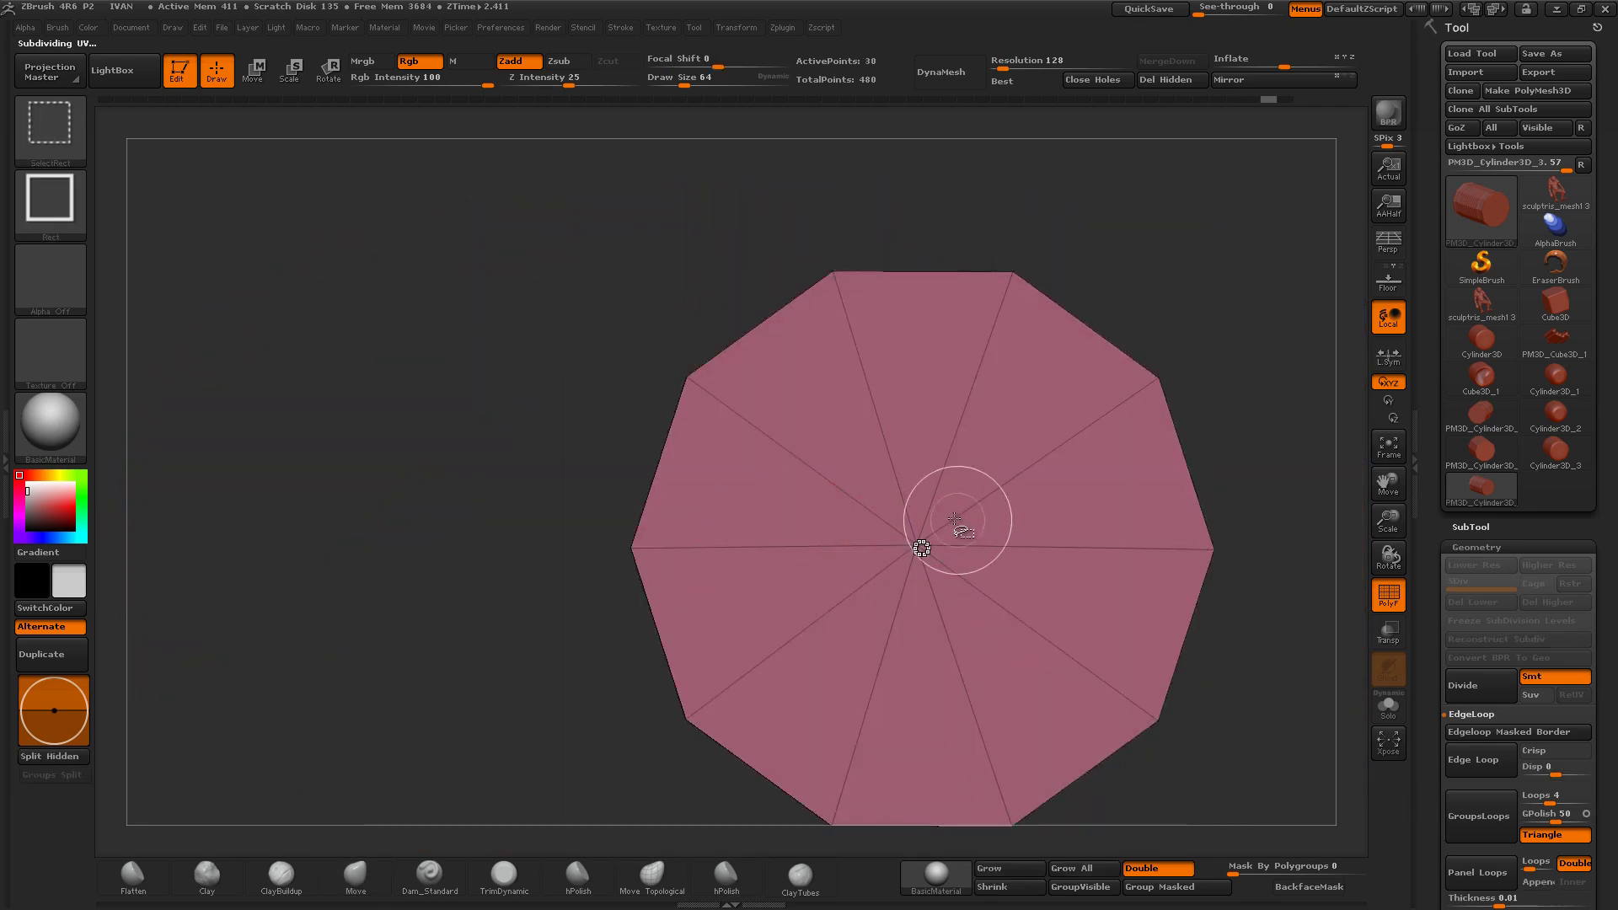
left_click(579, 620, "ctrl+shift")
left_click_drag(524, 633, 1158, 478)
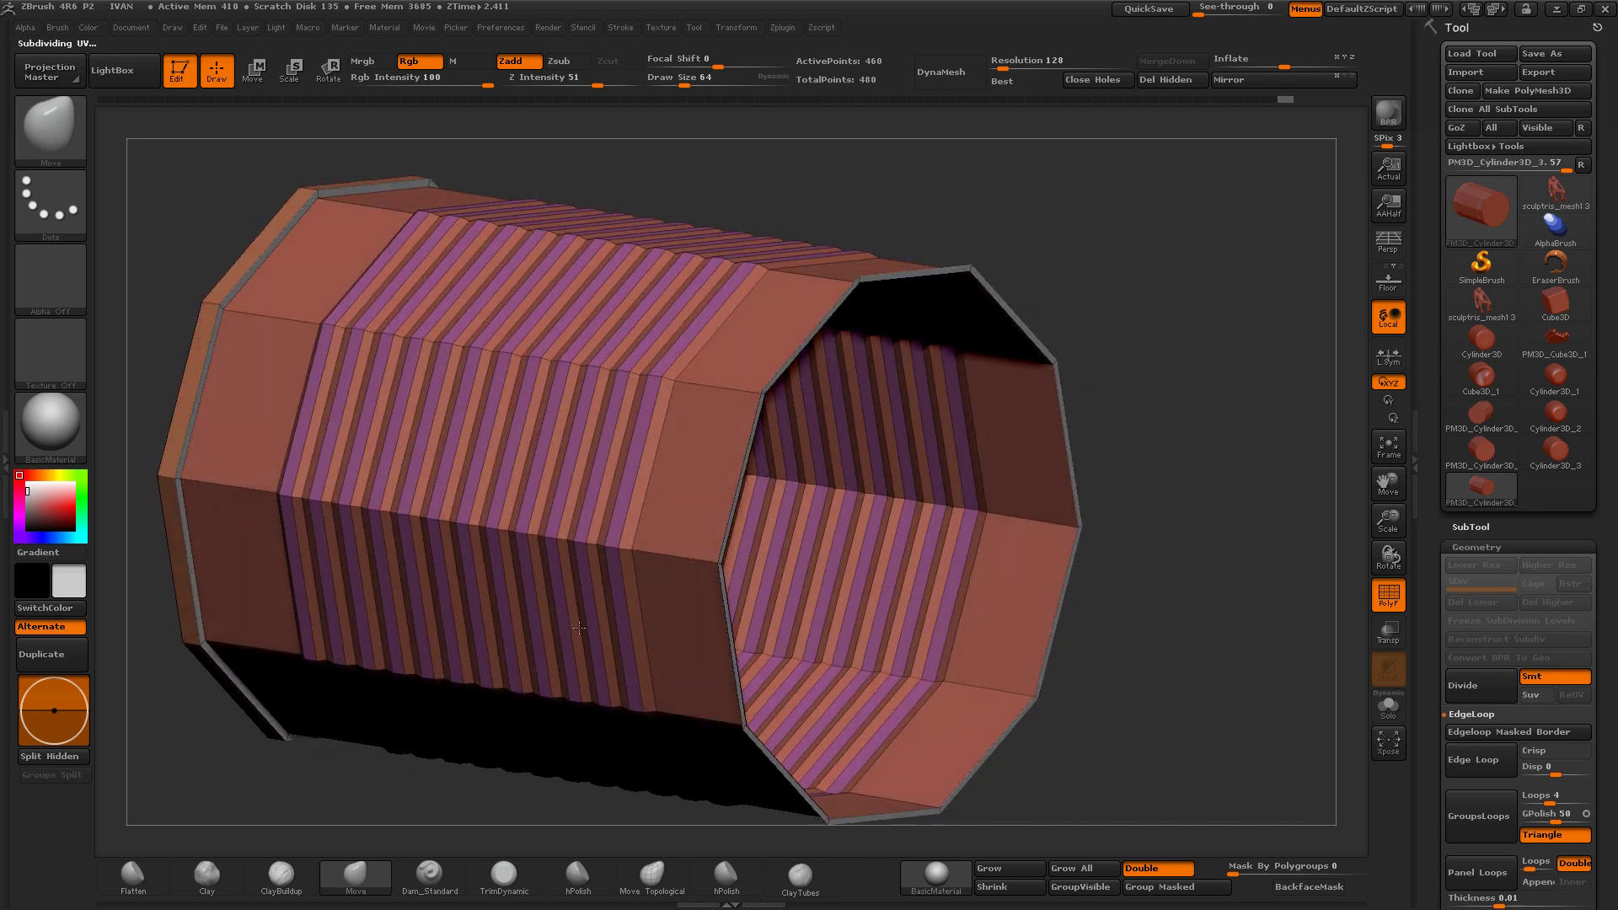
left_click(1159, 479, "ctrl+shift")
left_click(921, 549, "ctrl+shift")
key("b")
key("m")
key("v")
mouse_move(1129, 539)
left_mouse_down("shift")
mouse_move(1200, 497)
mouse_move(1125, 469)
left_mouse_up("shift")
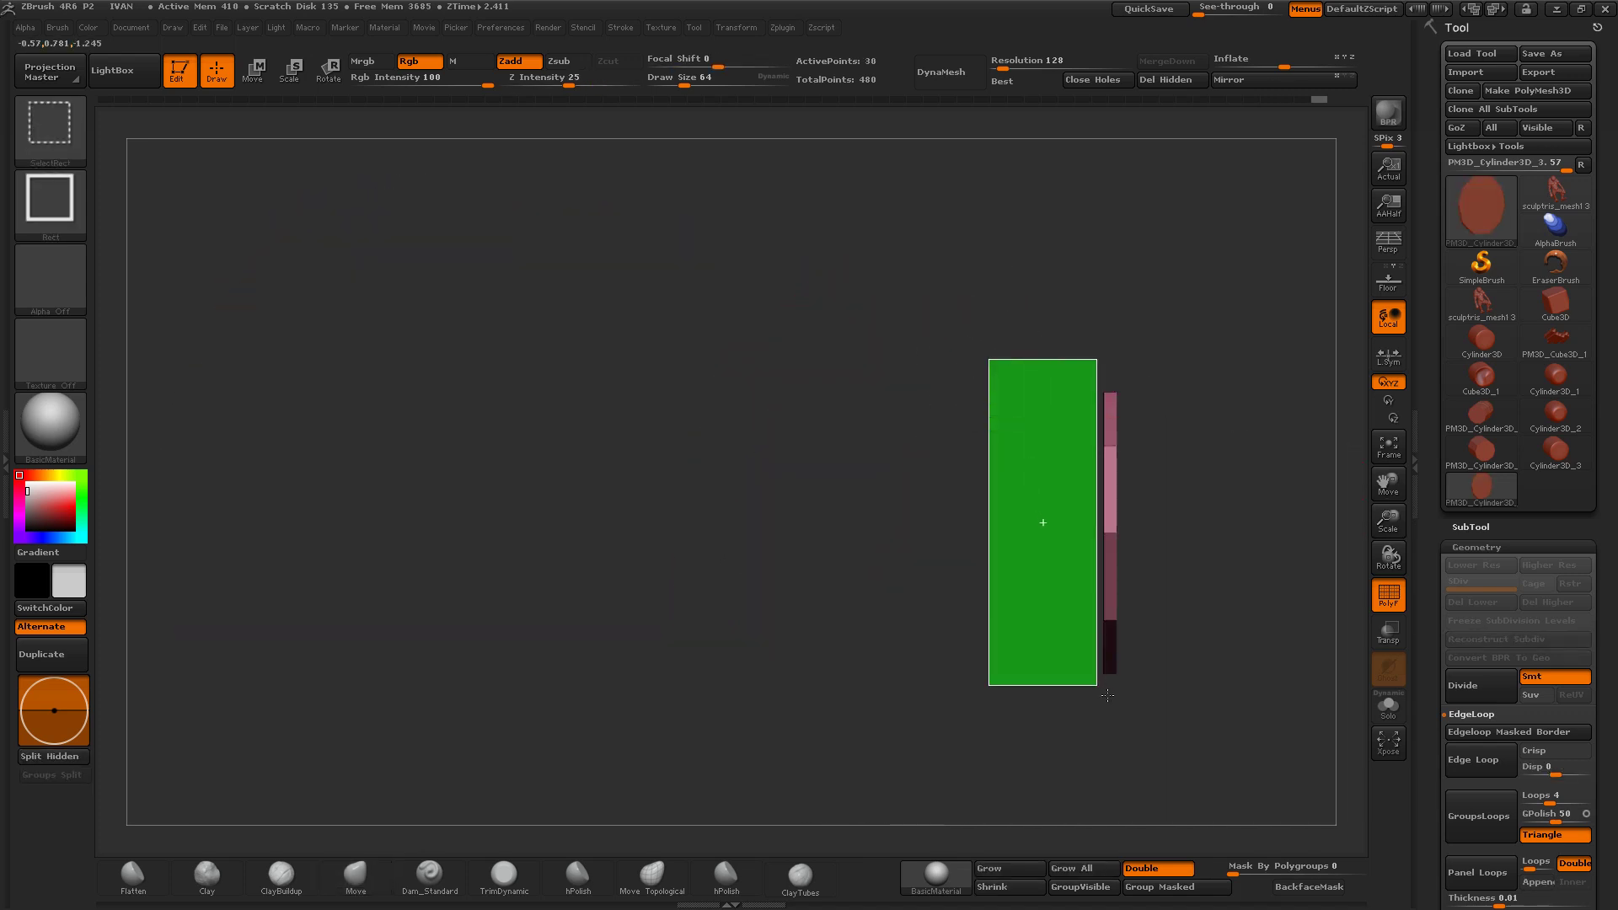
Step: Hide the cap's outer ring, edge-loop the inner face, and widen the green ring outward
left_click_drag(1051, 525, 1048, 531, "ctrl+alt+shift")
left_click_drag(1143, 607, 1044, 568, "shift")
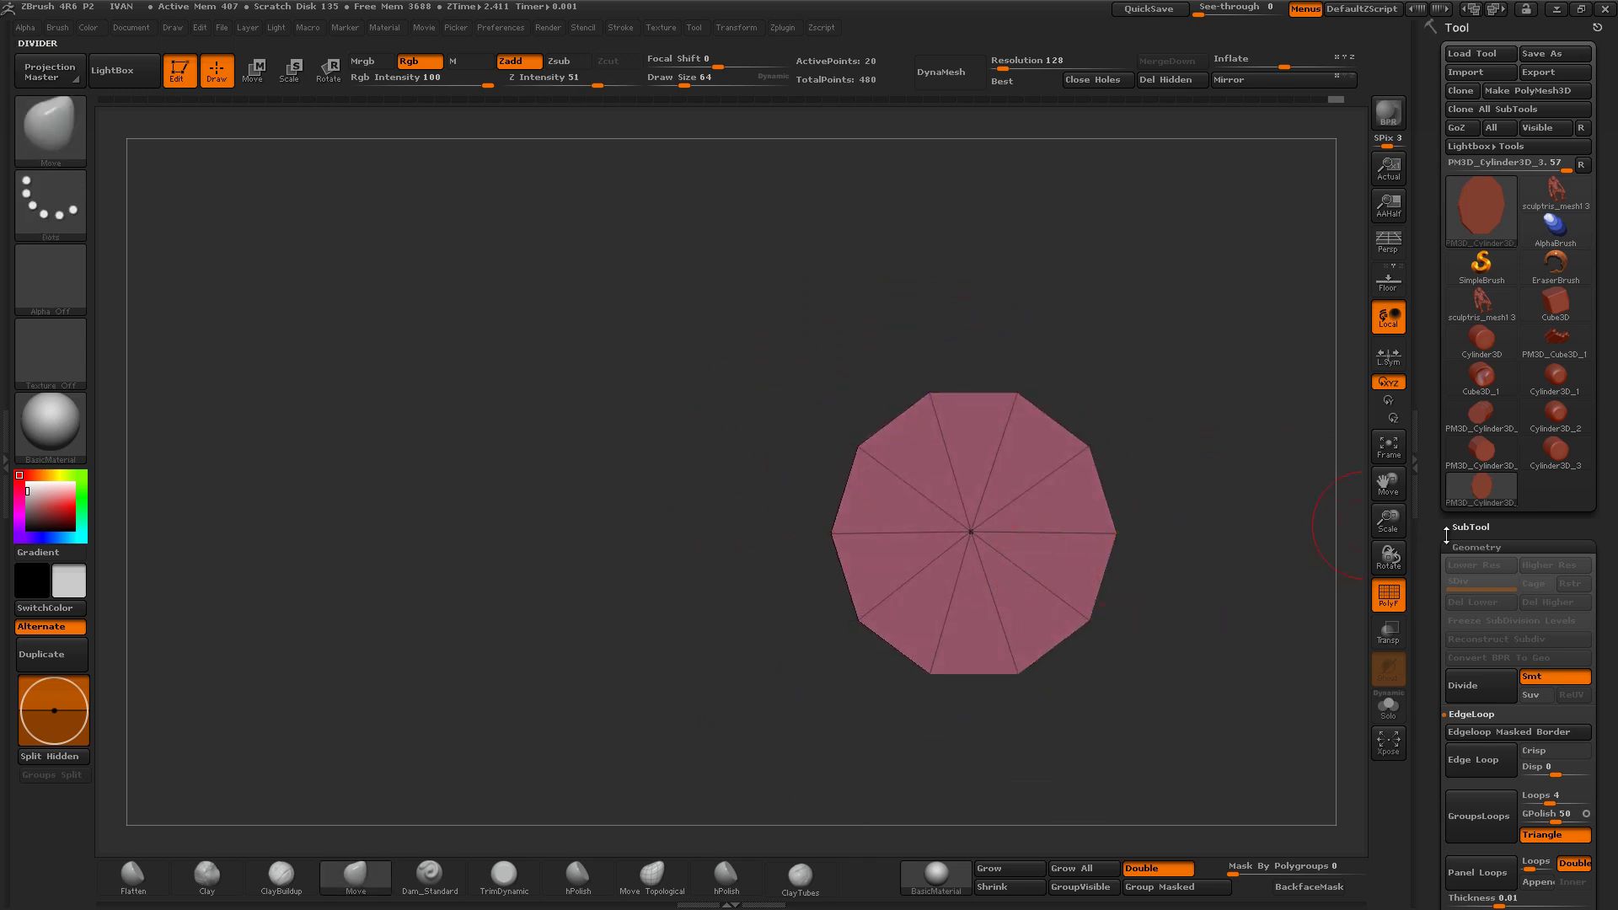
scroll(1450, 552, "down", 3)
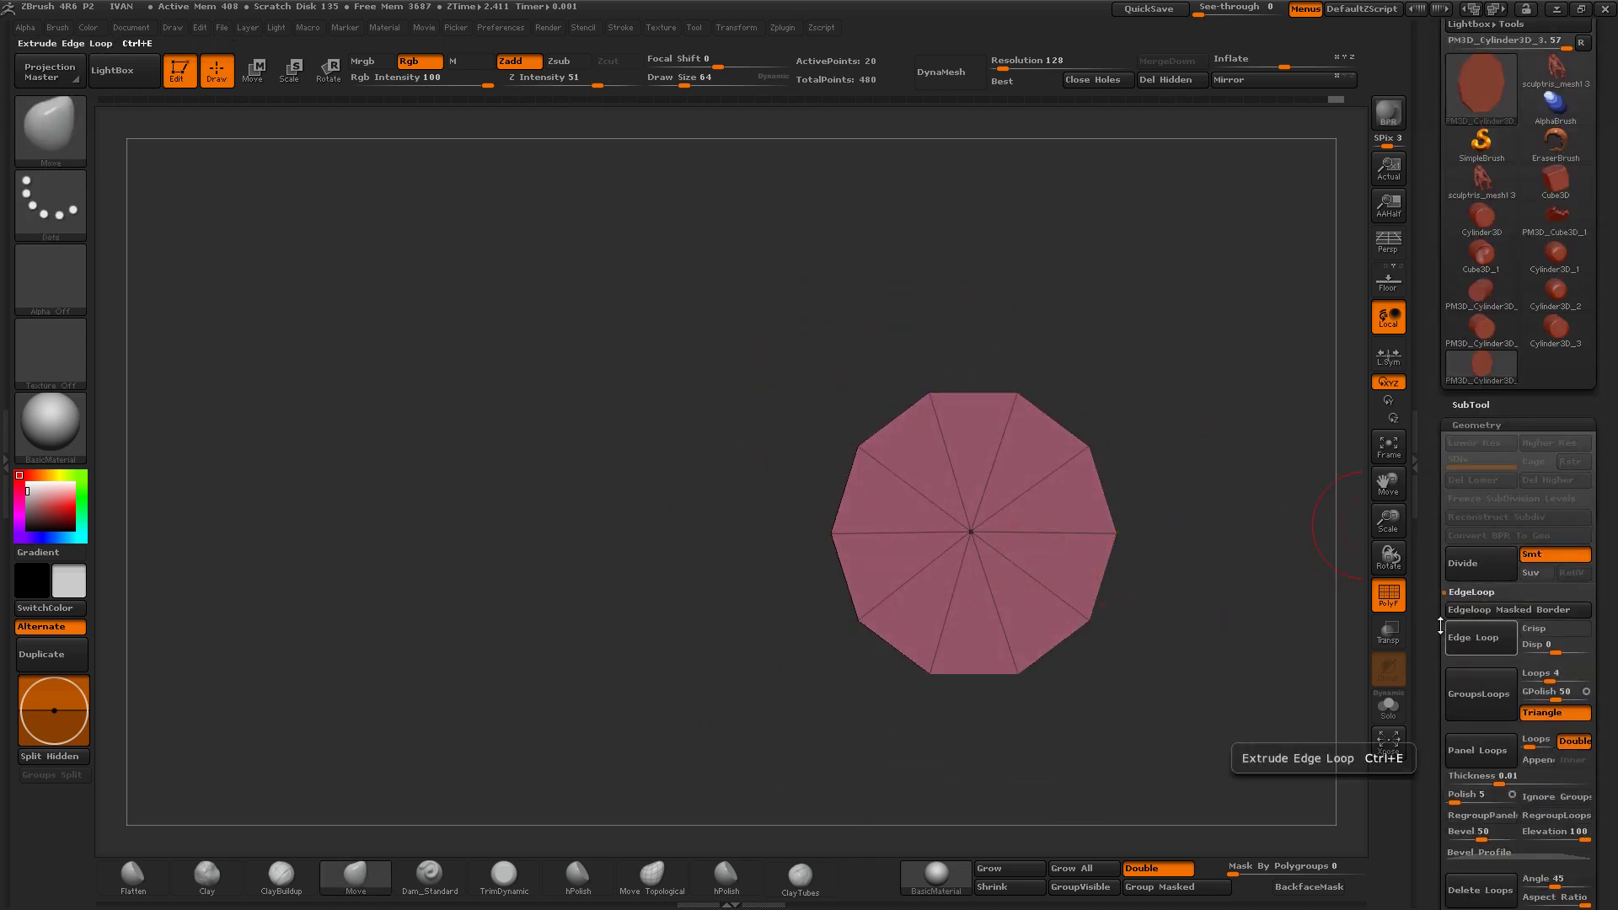
left_click(1469, 640)
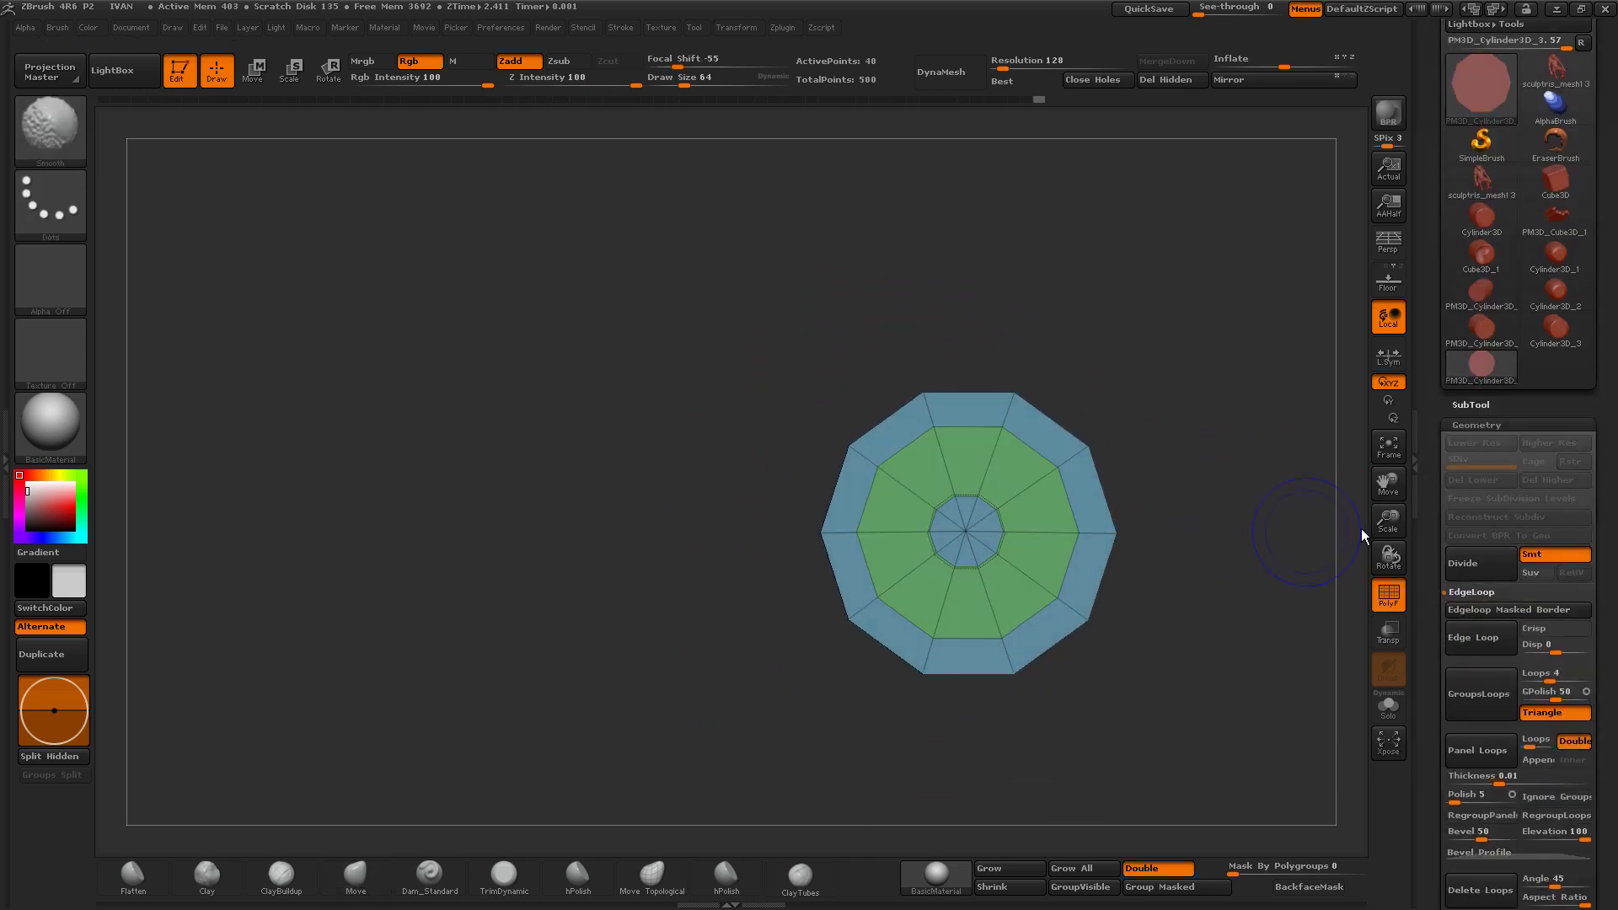
mouse_move(1386, 522)
left_mouse_down()
mouse_move(1371, 598)
mouse_move(991, 417)
left_mouse_up()
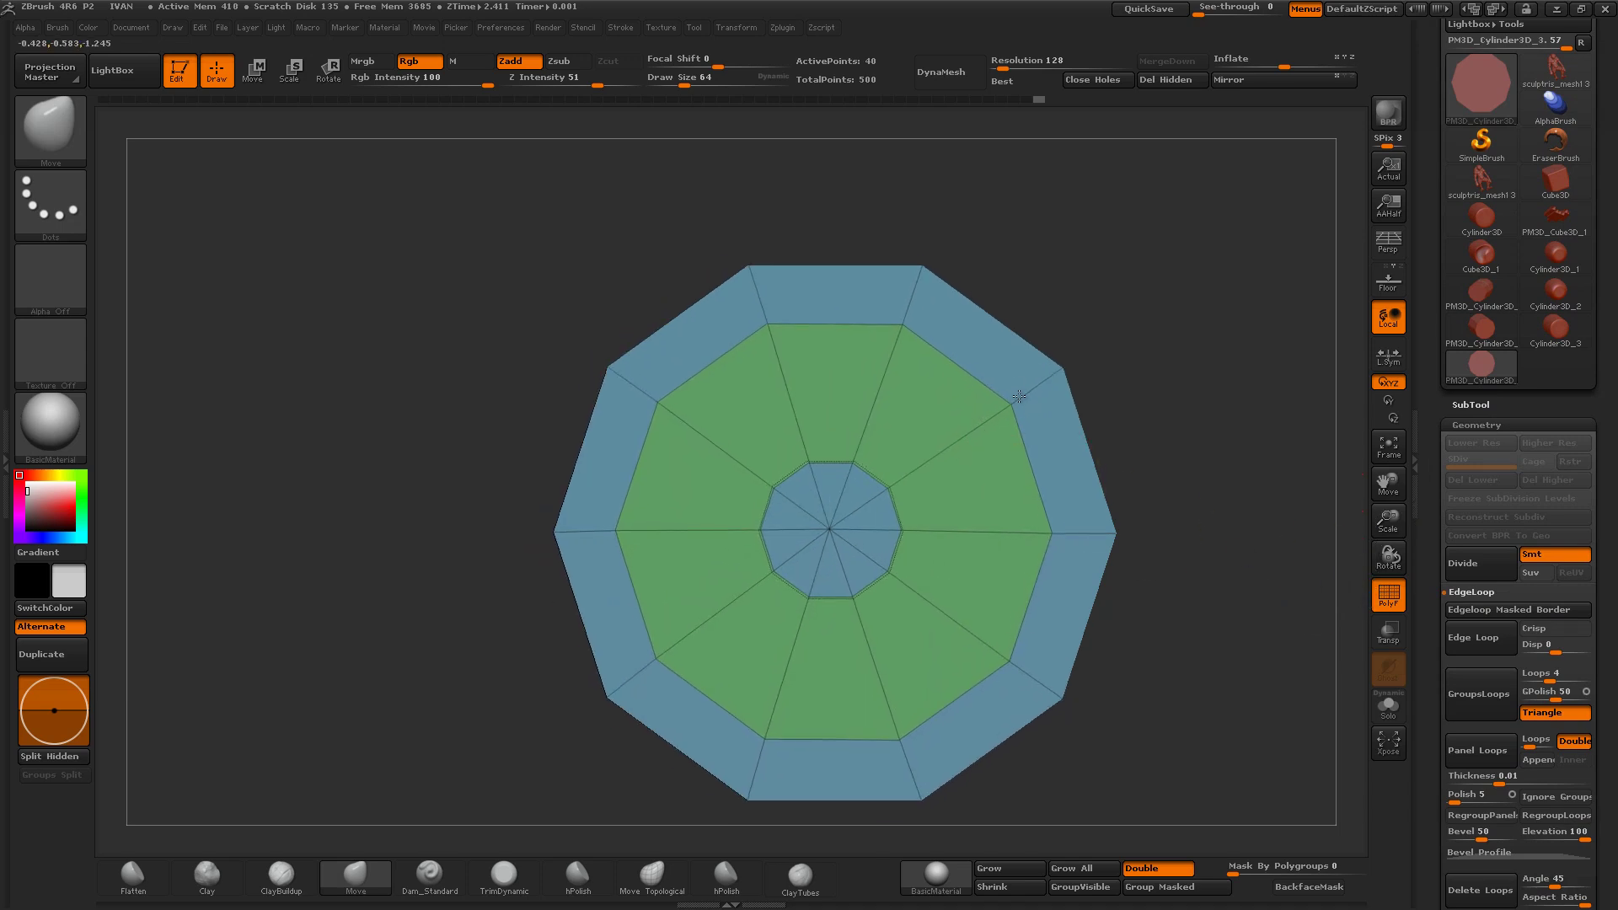
left_click_drag(1054, 371, 1078, 354)
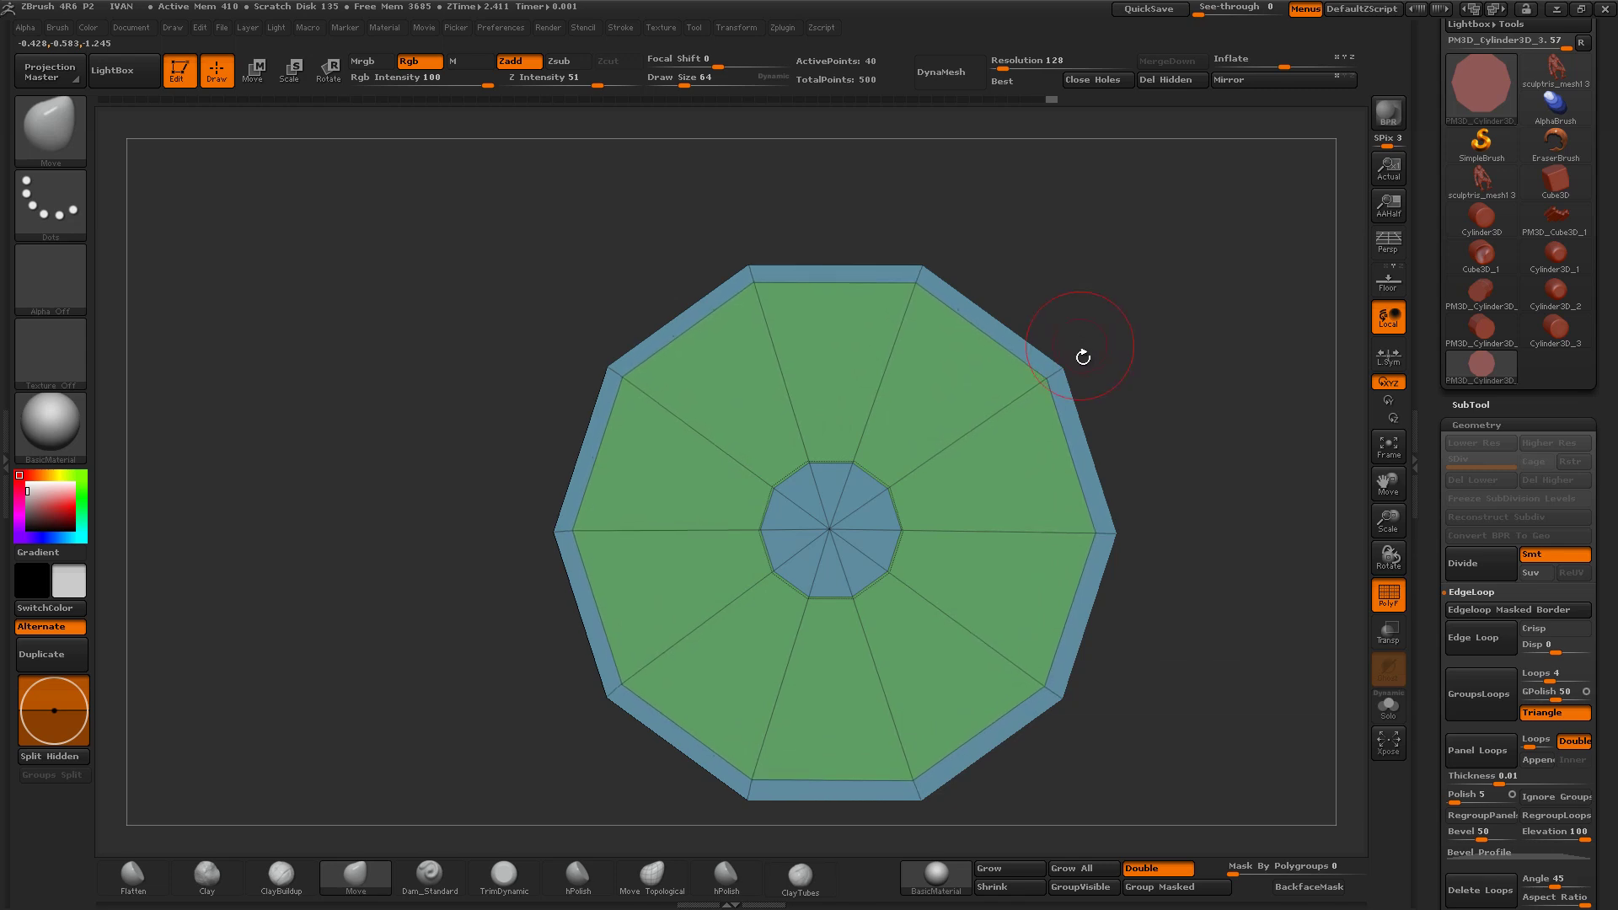
mouse_move(1083, 357)
left_mouse_down()
mouse_move(1197, 417)
mouse_move(1170, 403)
mouse_move(937, 444)
left_mouse_up()
left_click(1144, 392, "ctrl+shift")
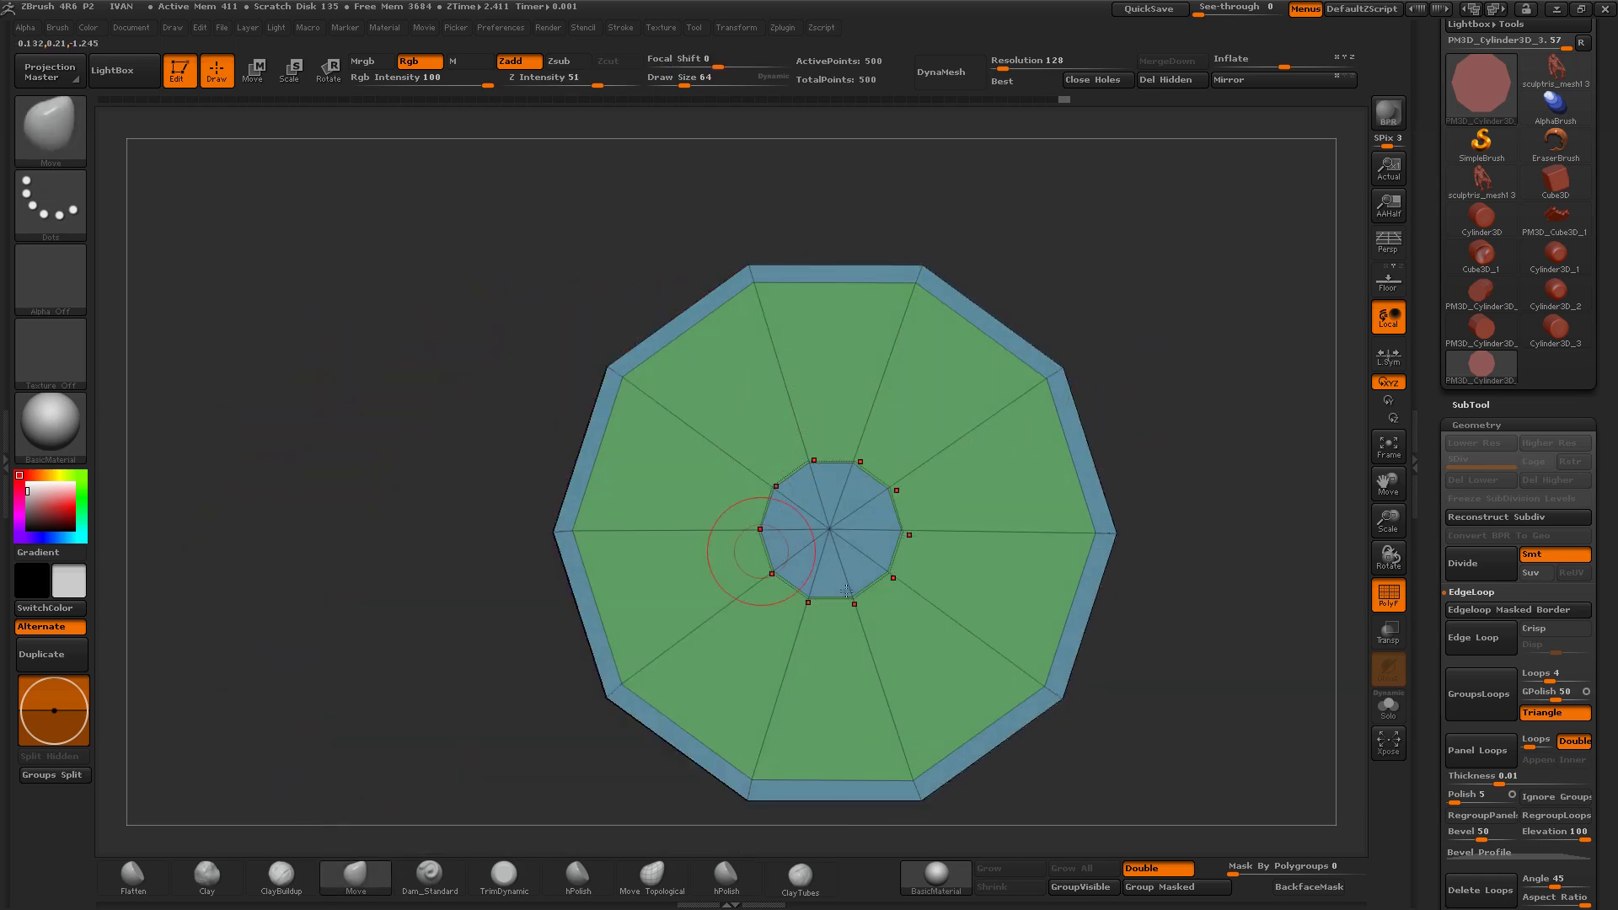
Step: Isolate the cap, mask it and invert the mask so only the cap is editable
key("ctrl+shift")
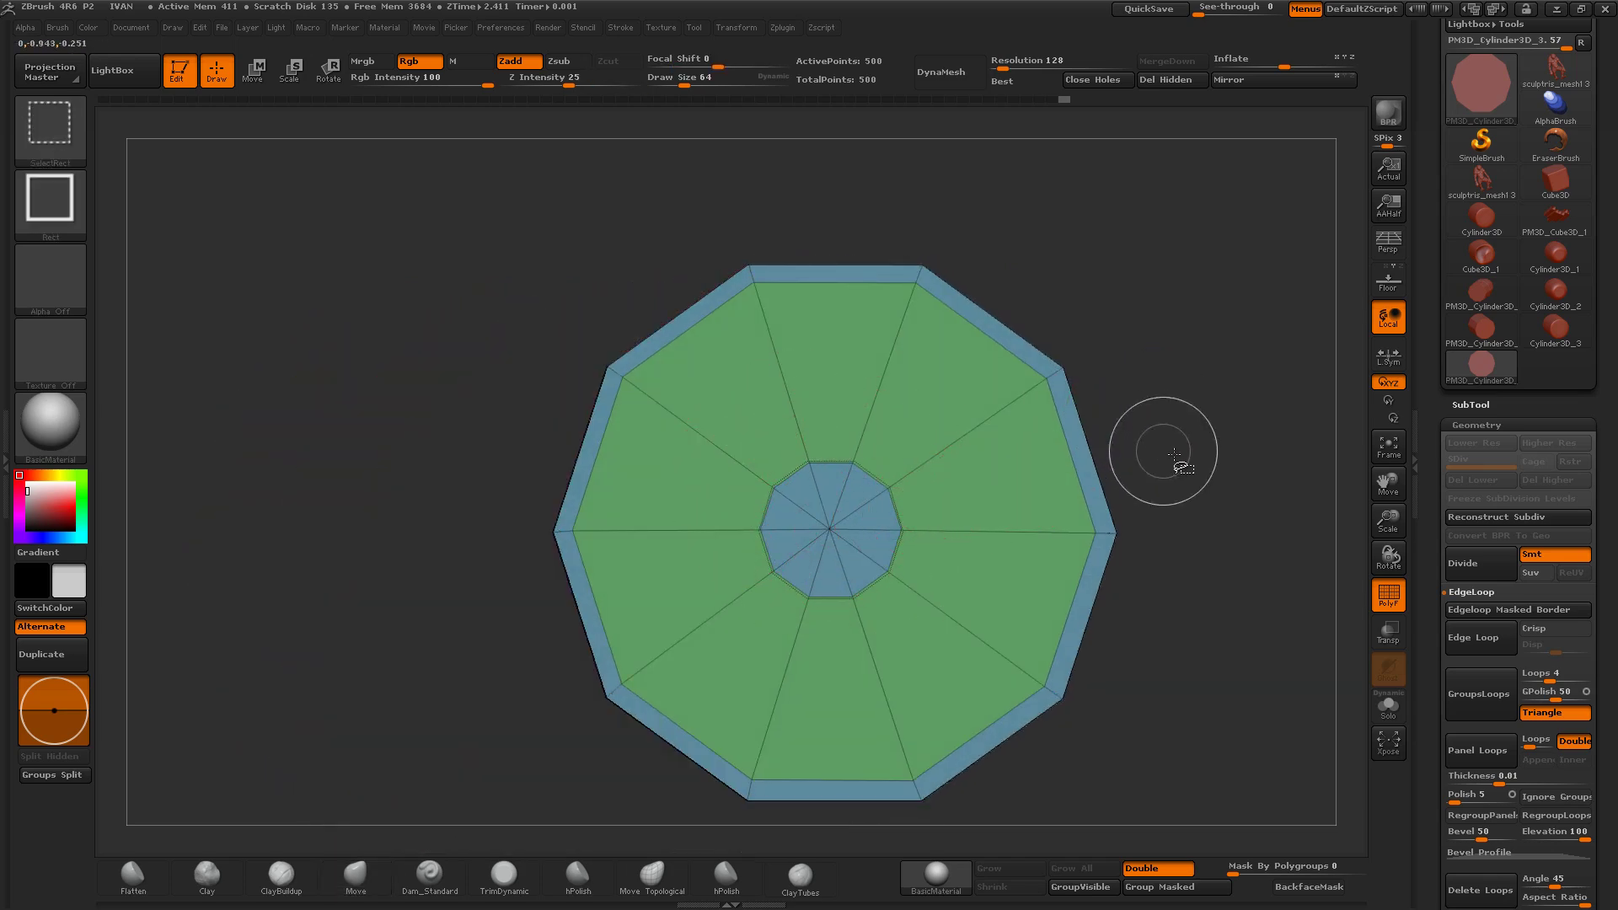
left_click_drag(1163, 441, 969, 434)
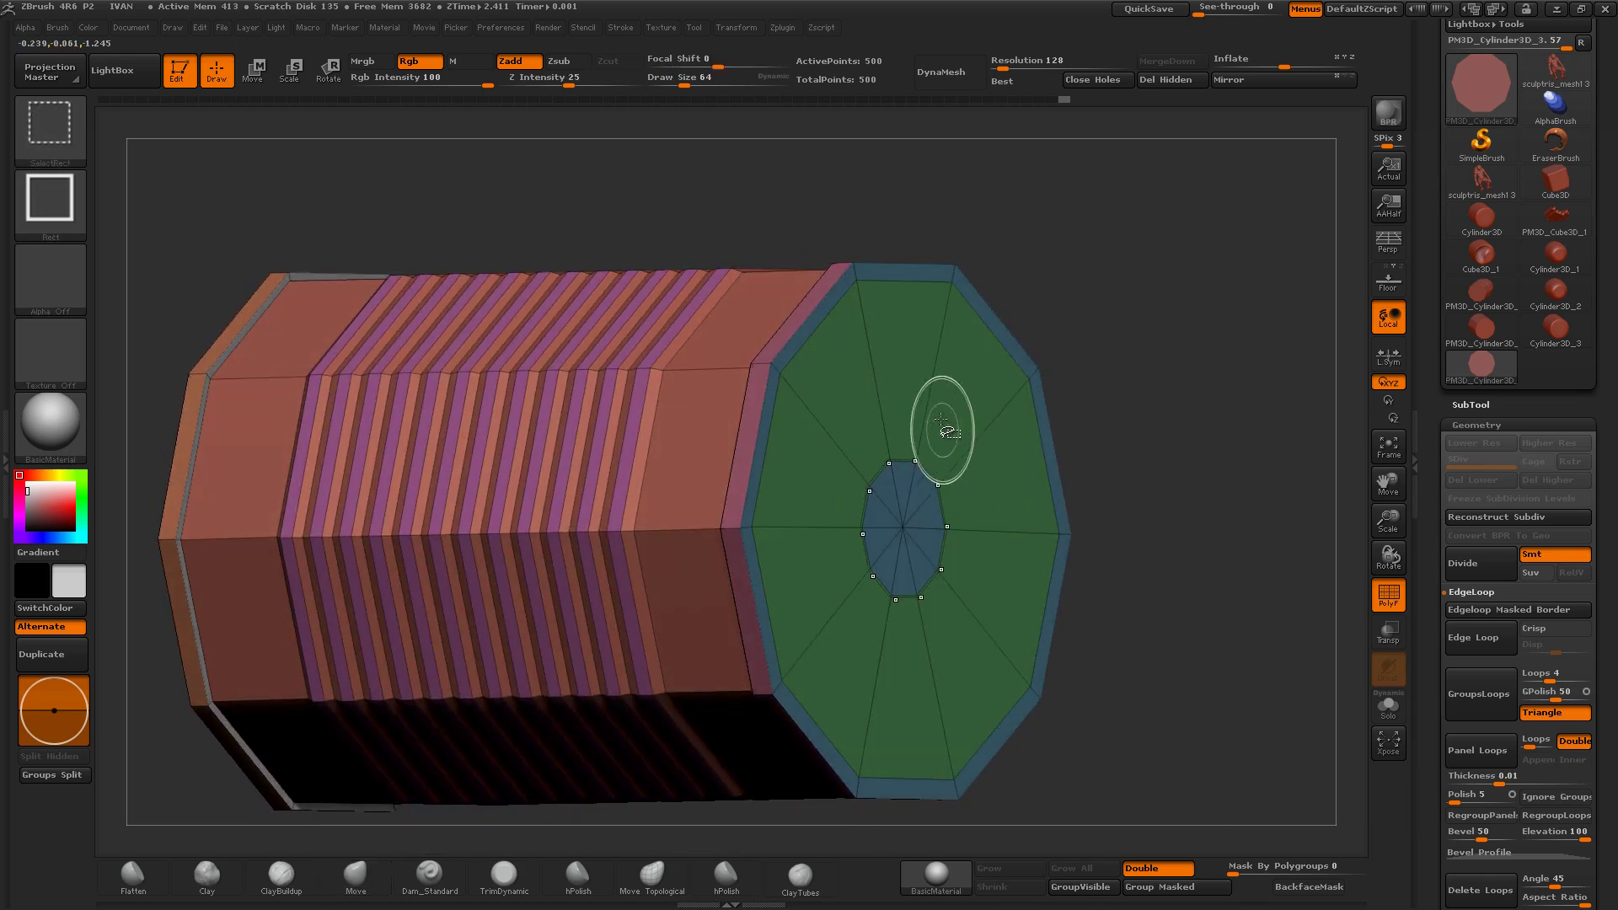
left_click(906, 452, "ctrl+shift")
left_click_drag(1143, 436, 1120, 436, "shift")
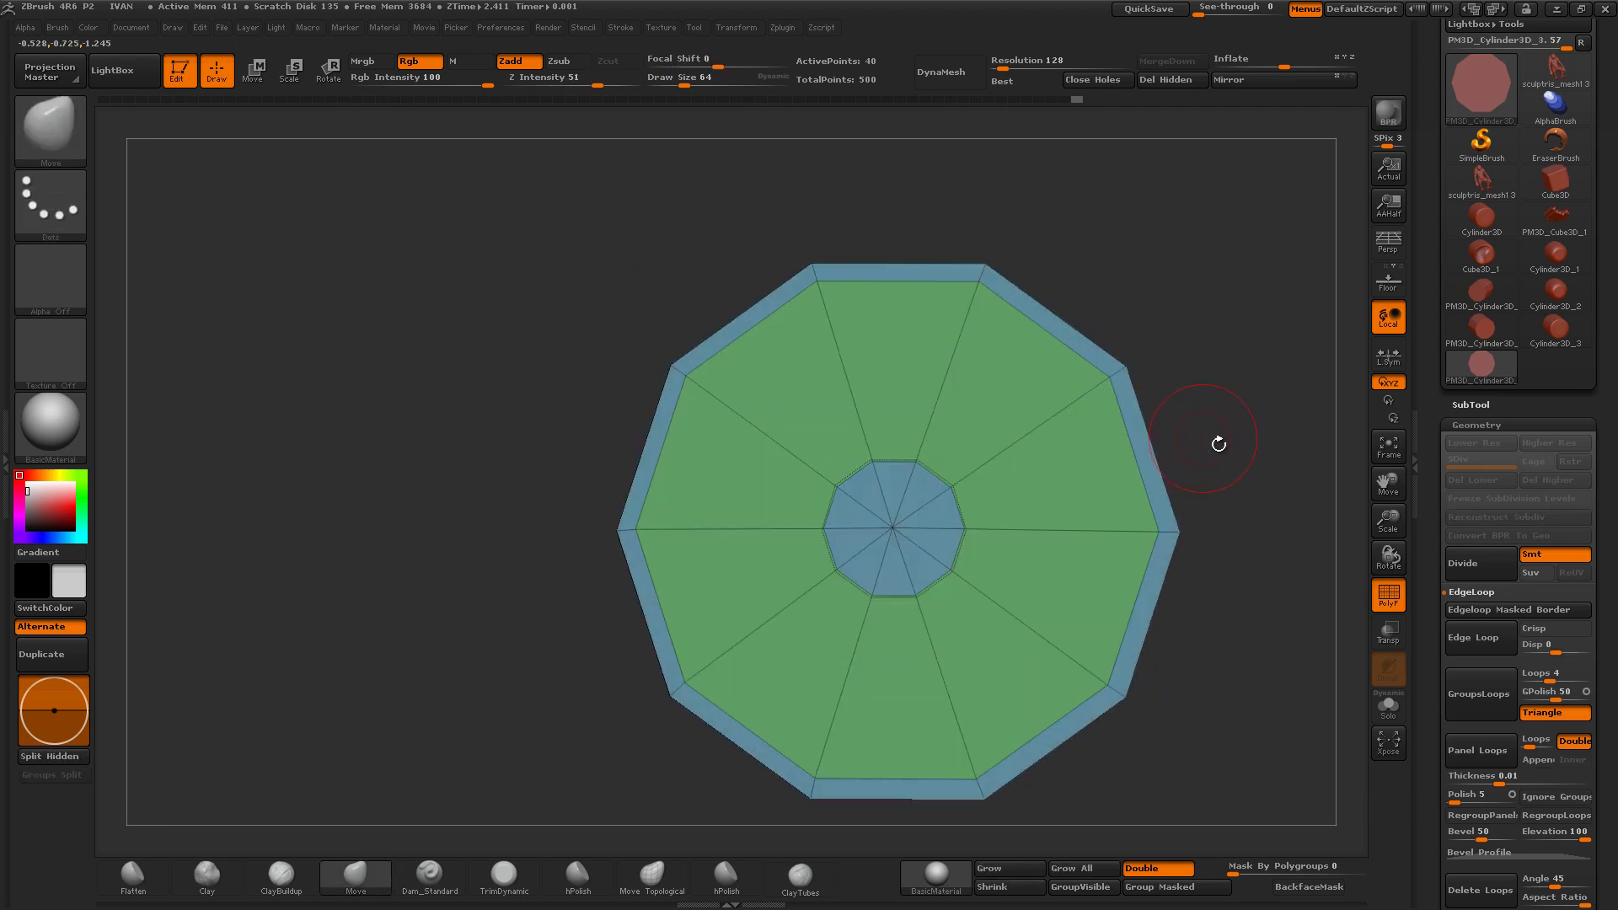
key("ctrl+shift")
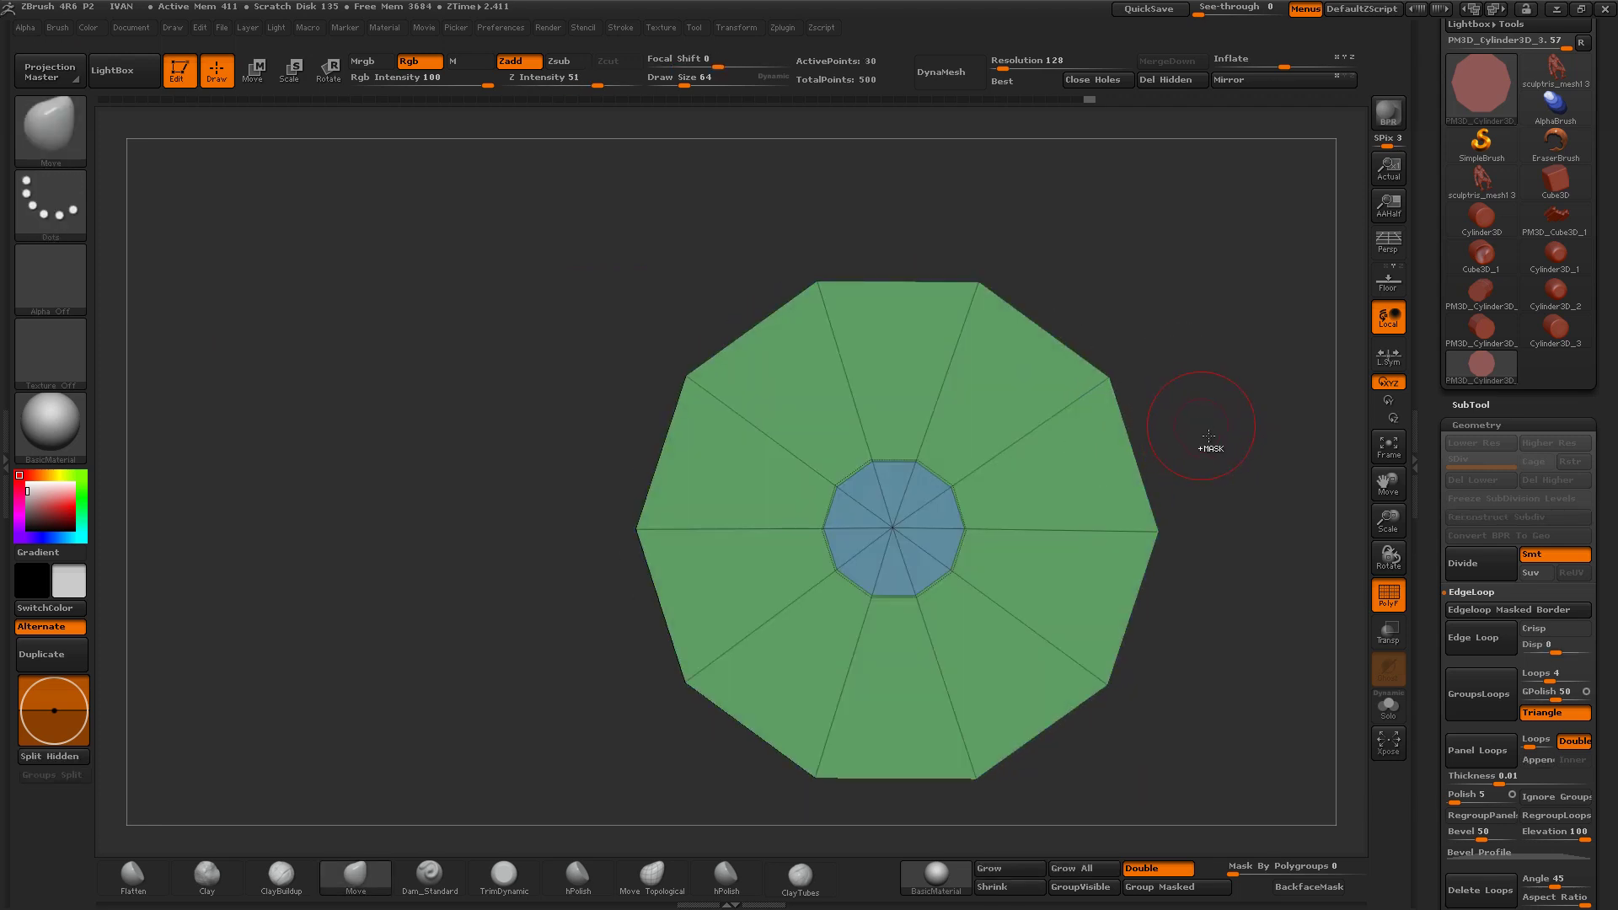
left_click(1203, 433, "ctrl")
left_click(1220, 449, "ctrl")
mouse_move(1223, 459)
left_mouse_down()
mouse_move(1210, 369)
mouse_move(1231, 332)
left_mouse_up()
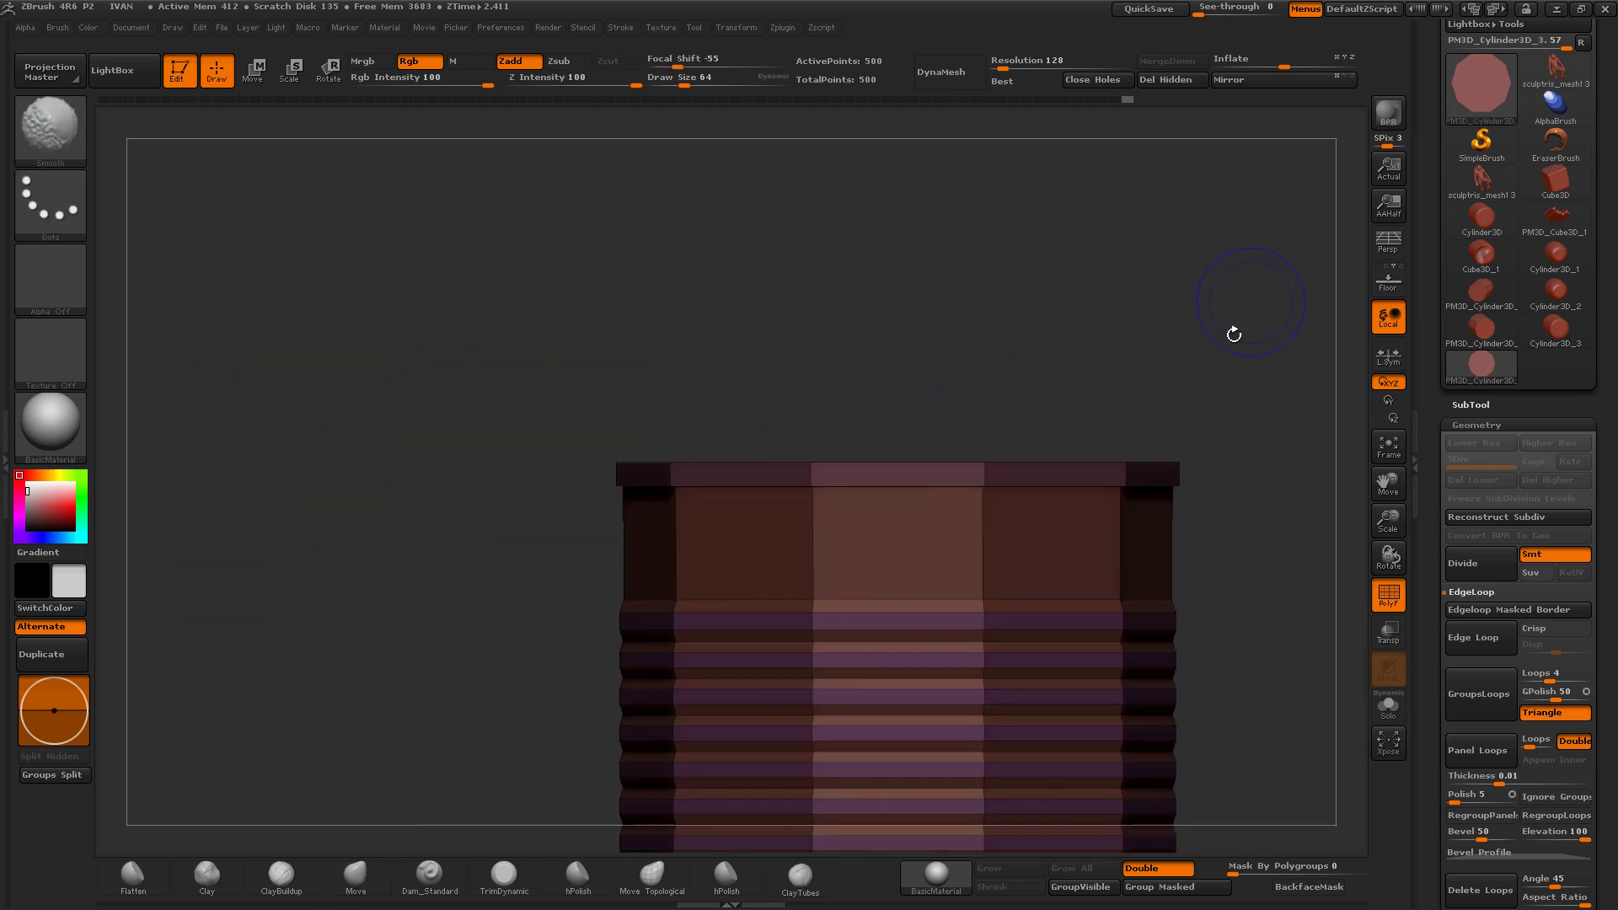
Step: Raise the masked cap border upward into a rim with Transpose Move
key("w")
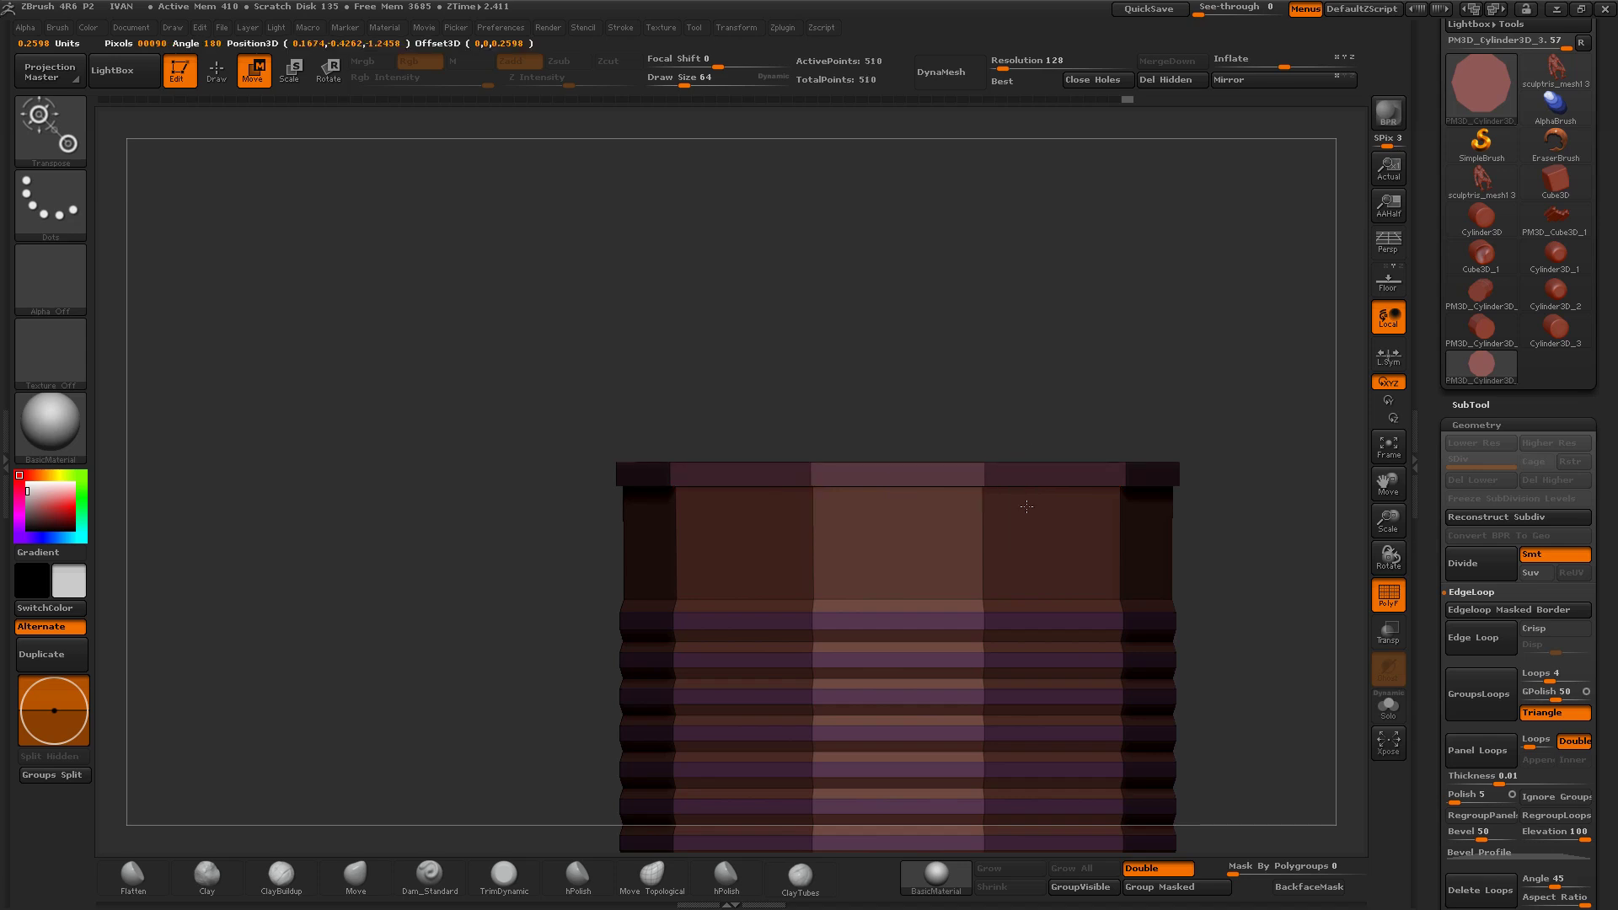
left_click_drag(1012, 438, 1022, 505)
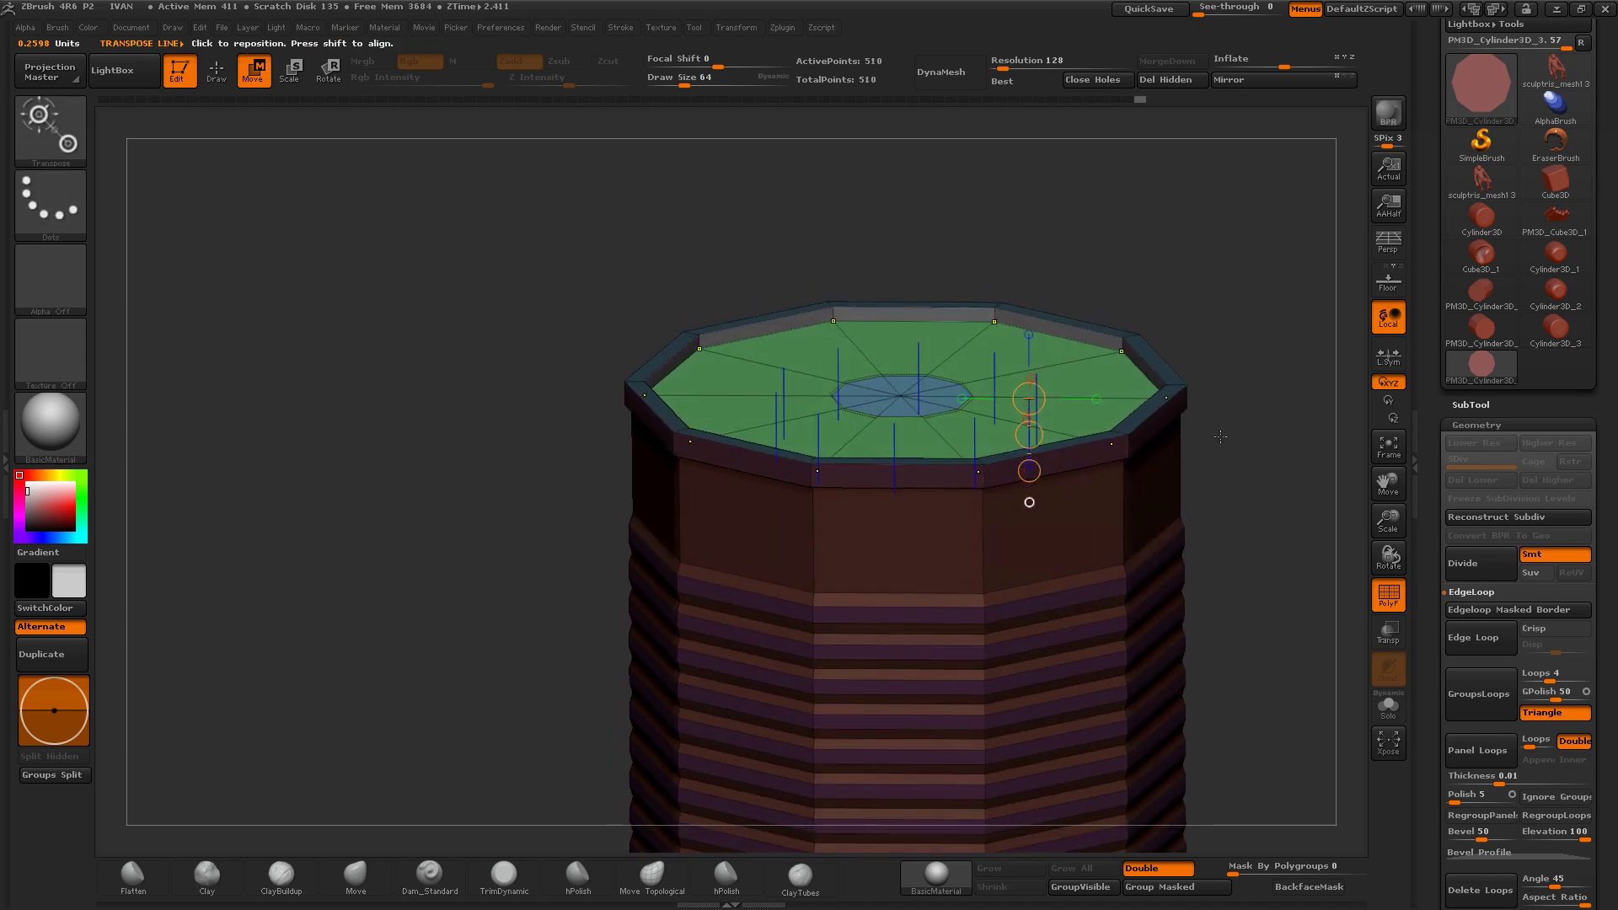
key("q")
mouse_move(1383, 529)
left_mouse_down()
mouse_move(1197, 517)
mouse_move(1208, 506)
mouse_move(1176, 551)
mouse_move(1176, 485)
mouse_move(1192, 486)
mouse_move(702, 427)
left_mouse_up()
key("shift+f")
Step: Preview the smoothed can with Ctrl+D, then return to the 510-point base mesh
key("ctrl+d")
mouse_move(1131, 429)
left_mouse_down()
mouse_move(1023, 427)
mouse_move(1008, 522)
left_mouse_up()
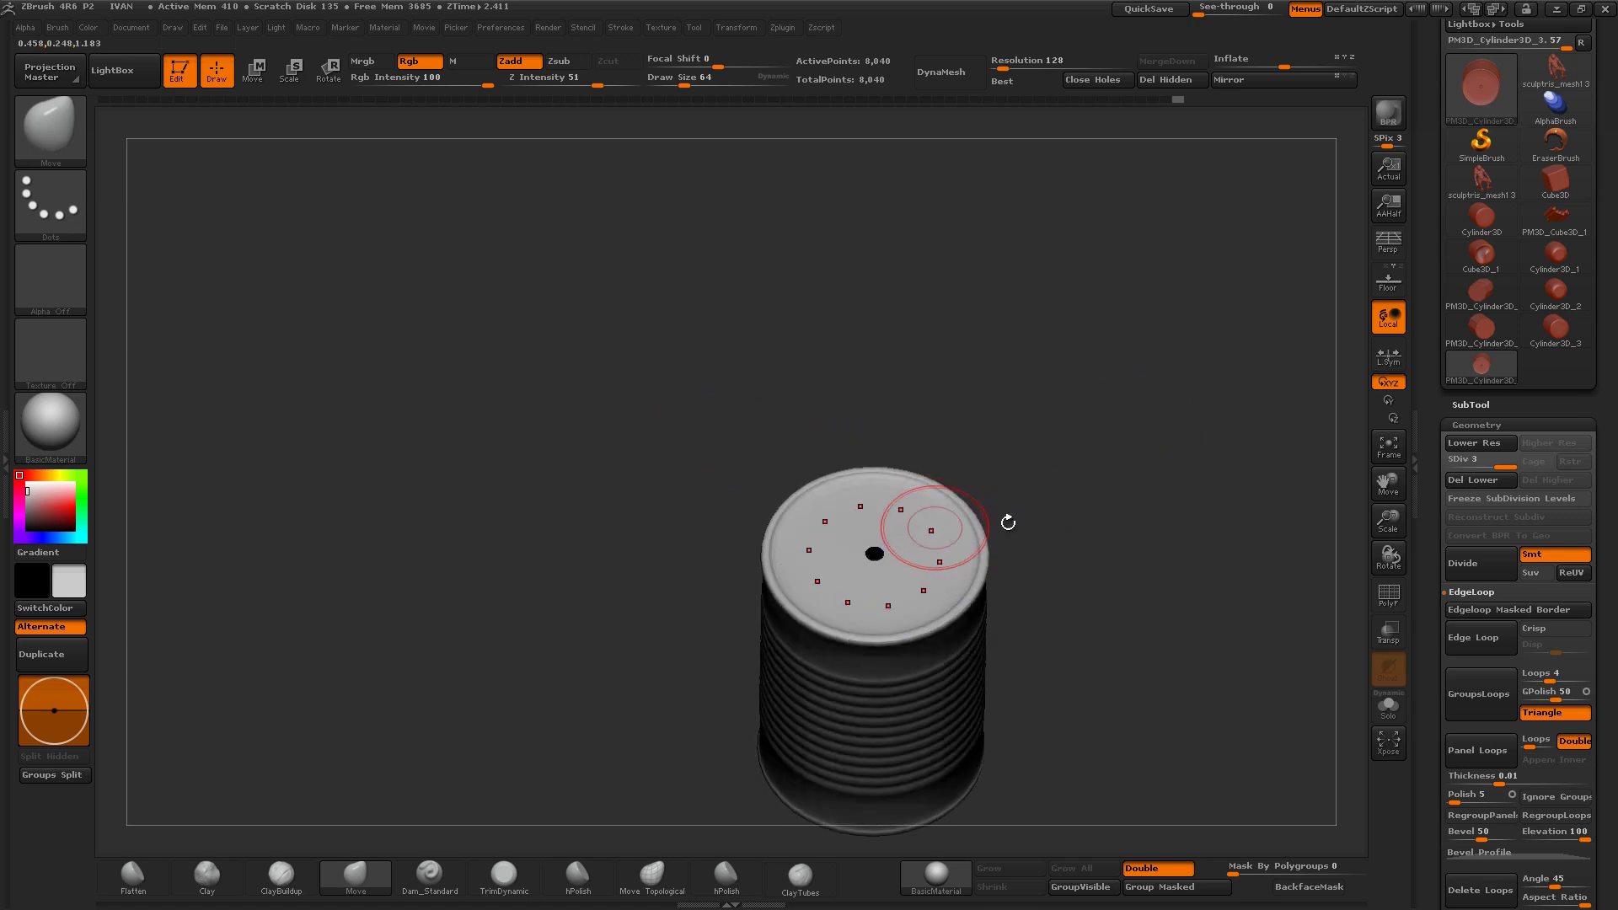
left_click_drag(1389, 518, 1387, 610)
key("ctrl+z")
key("ctrl+z")
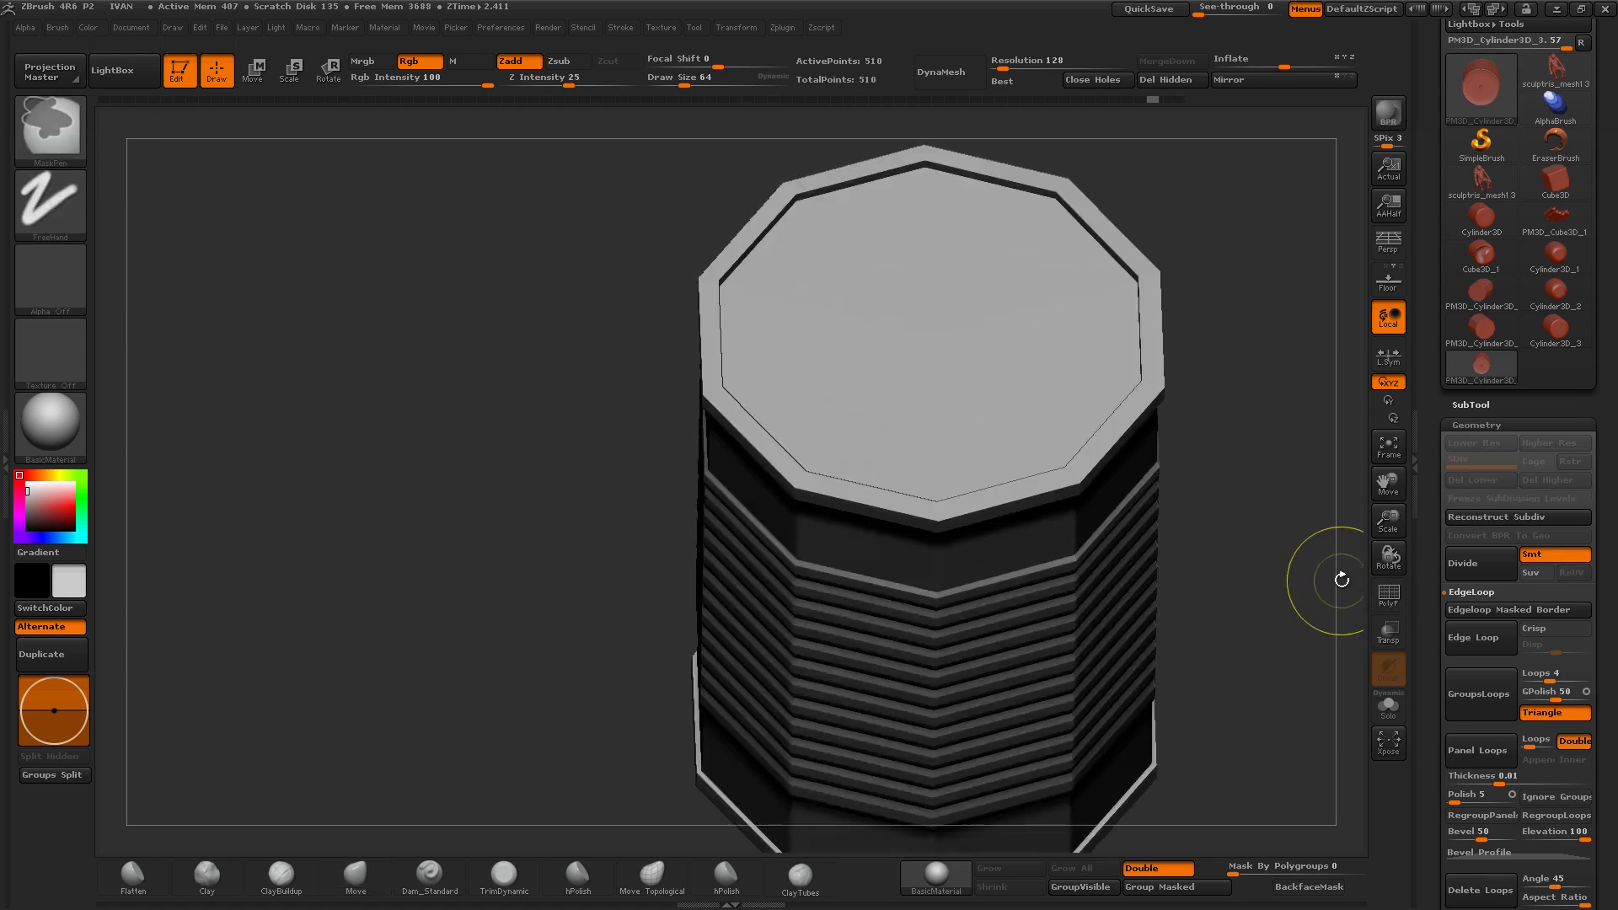
mouse_move(1172, 580)
left_mouse_down()
mouse_move(1370, 587)
mouse_move(998, 616)
left_mouse_up()
Step: Isolate the cap face by hiding sides, teal ring and grey rim, then Del Hidden it
key("shift+f")
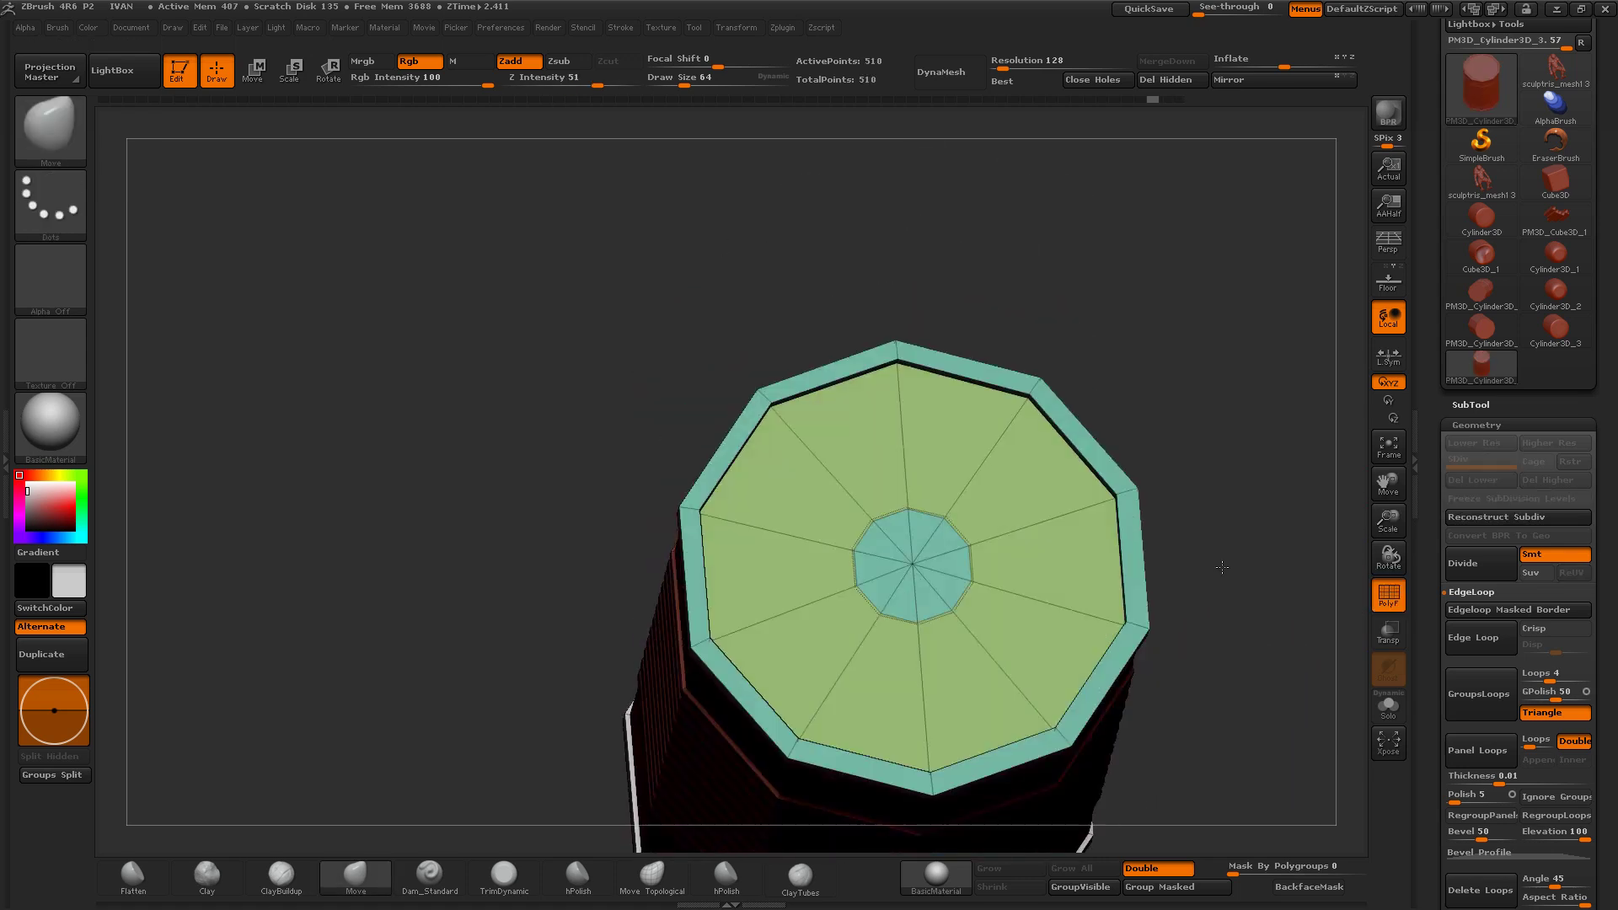
left_click(931, 581, "ctrl+shift")
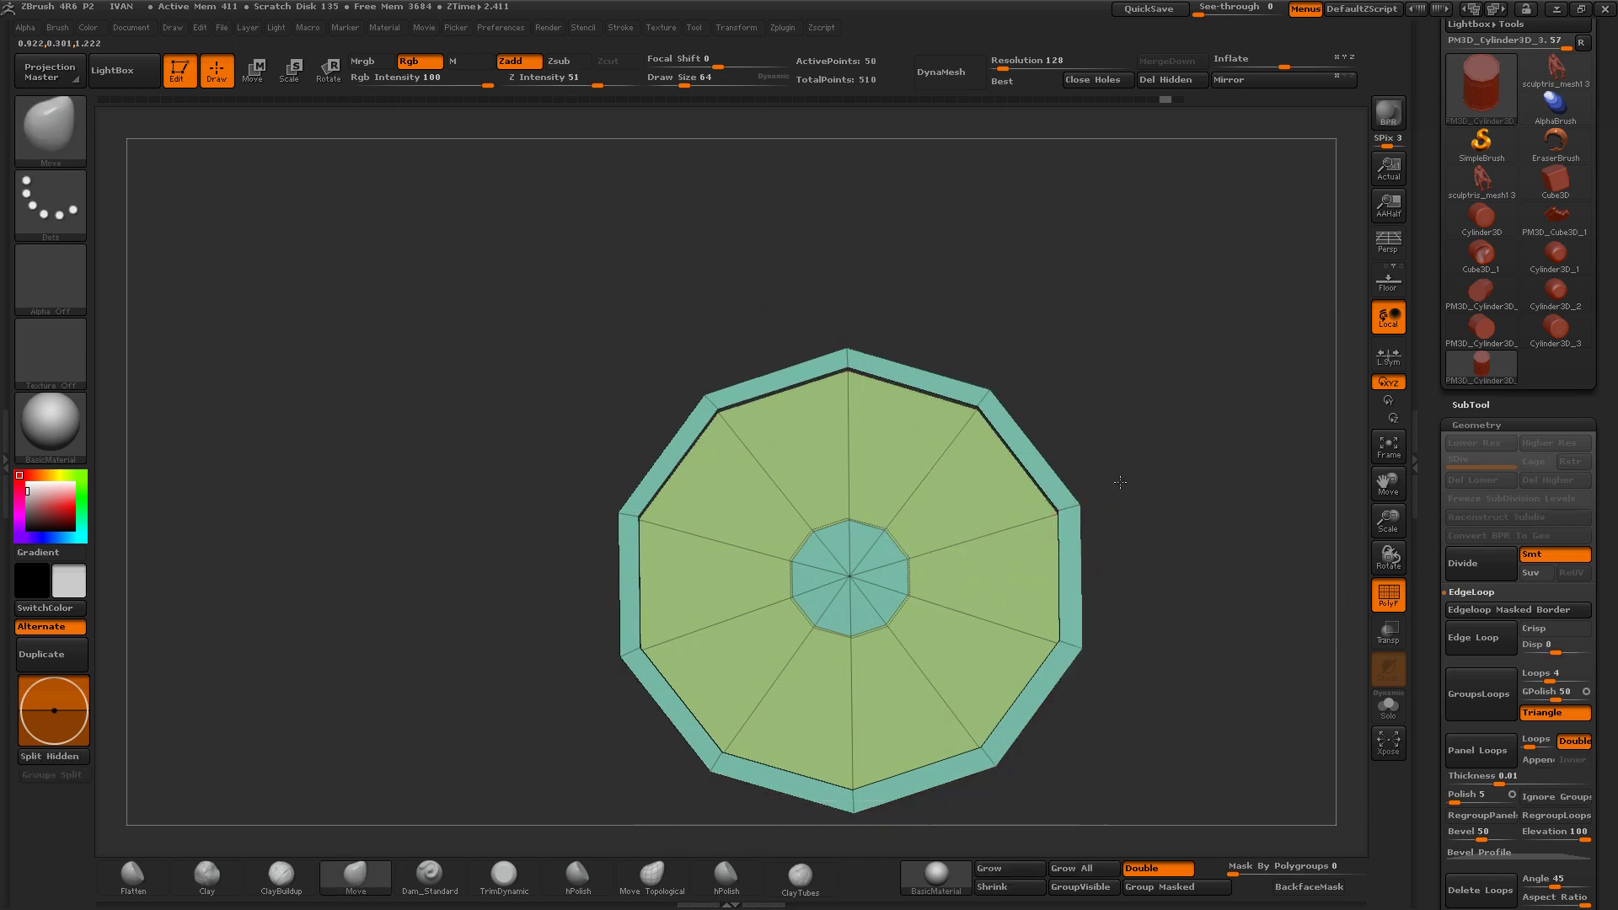
left_click_drag(1130, 560, 1087, 610)
left_click_drag(1063, 549, 1020, 582, "ctrl+alt+shift")
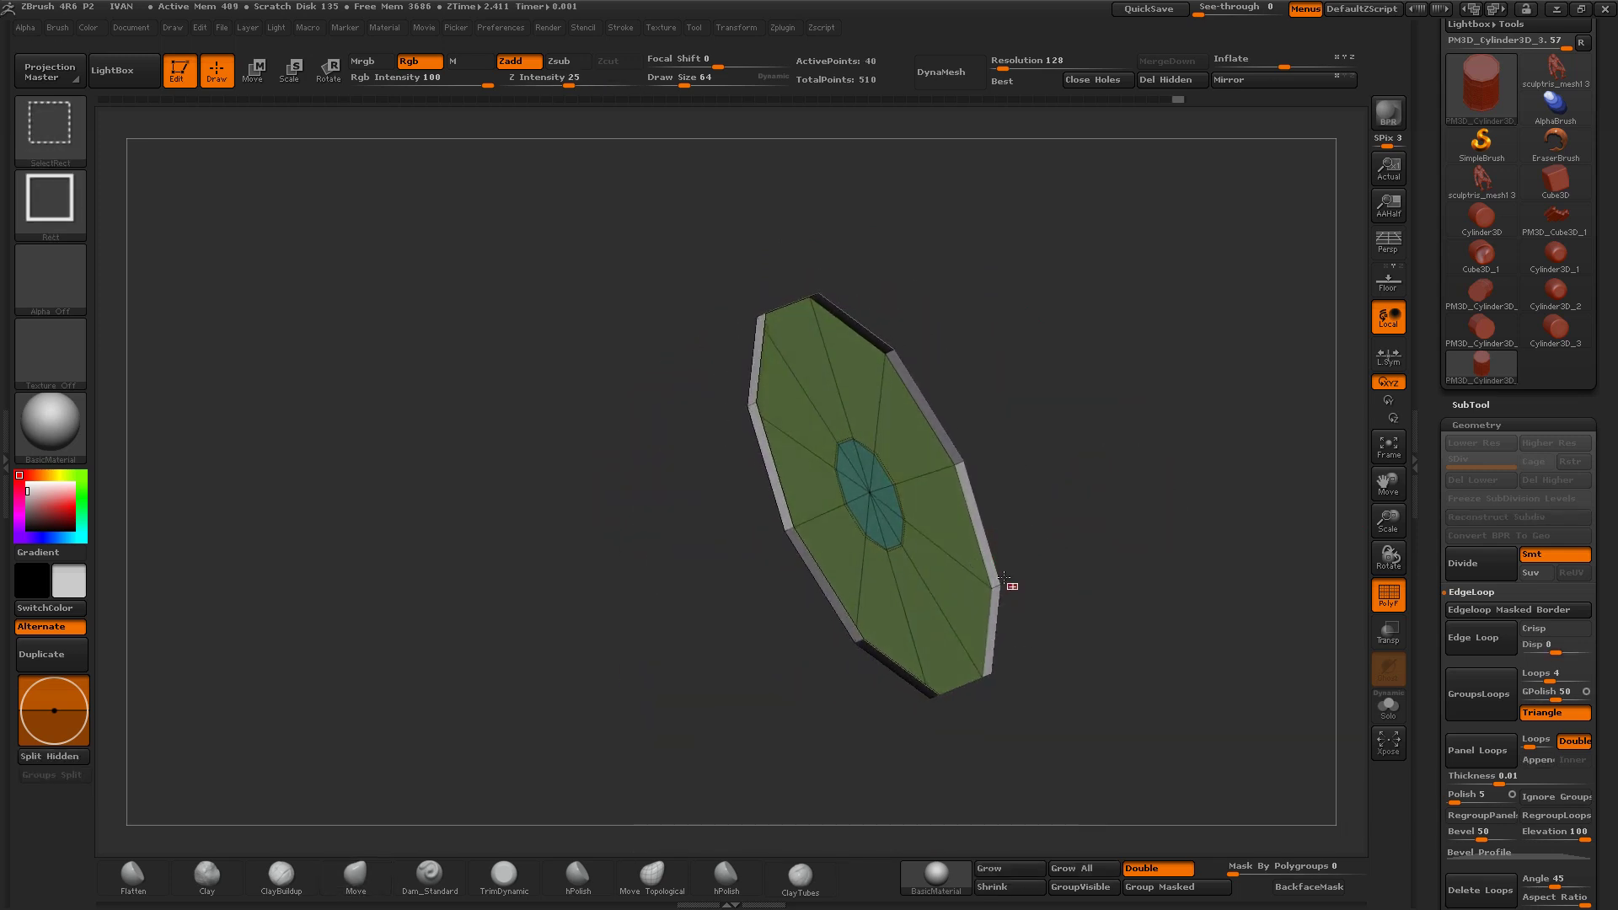
left_click(996, 573, "ctrl+alt+shift")
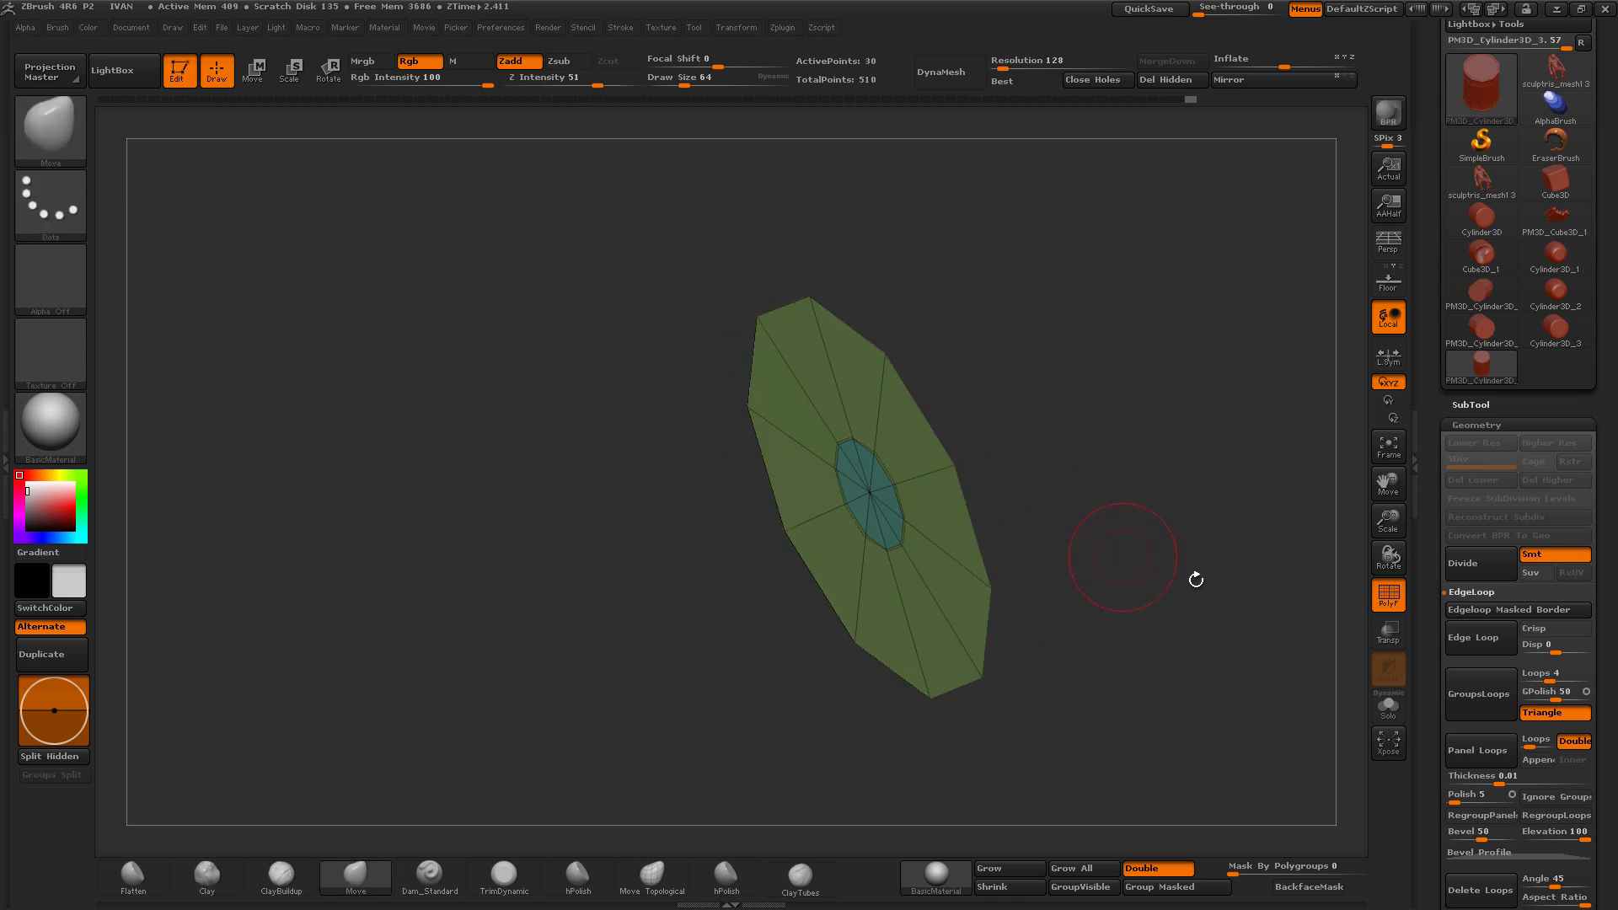
left_click(1383, 595)
left_click(1222, 548, "ctrl+shift")
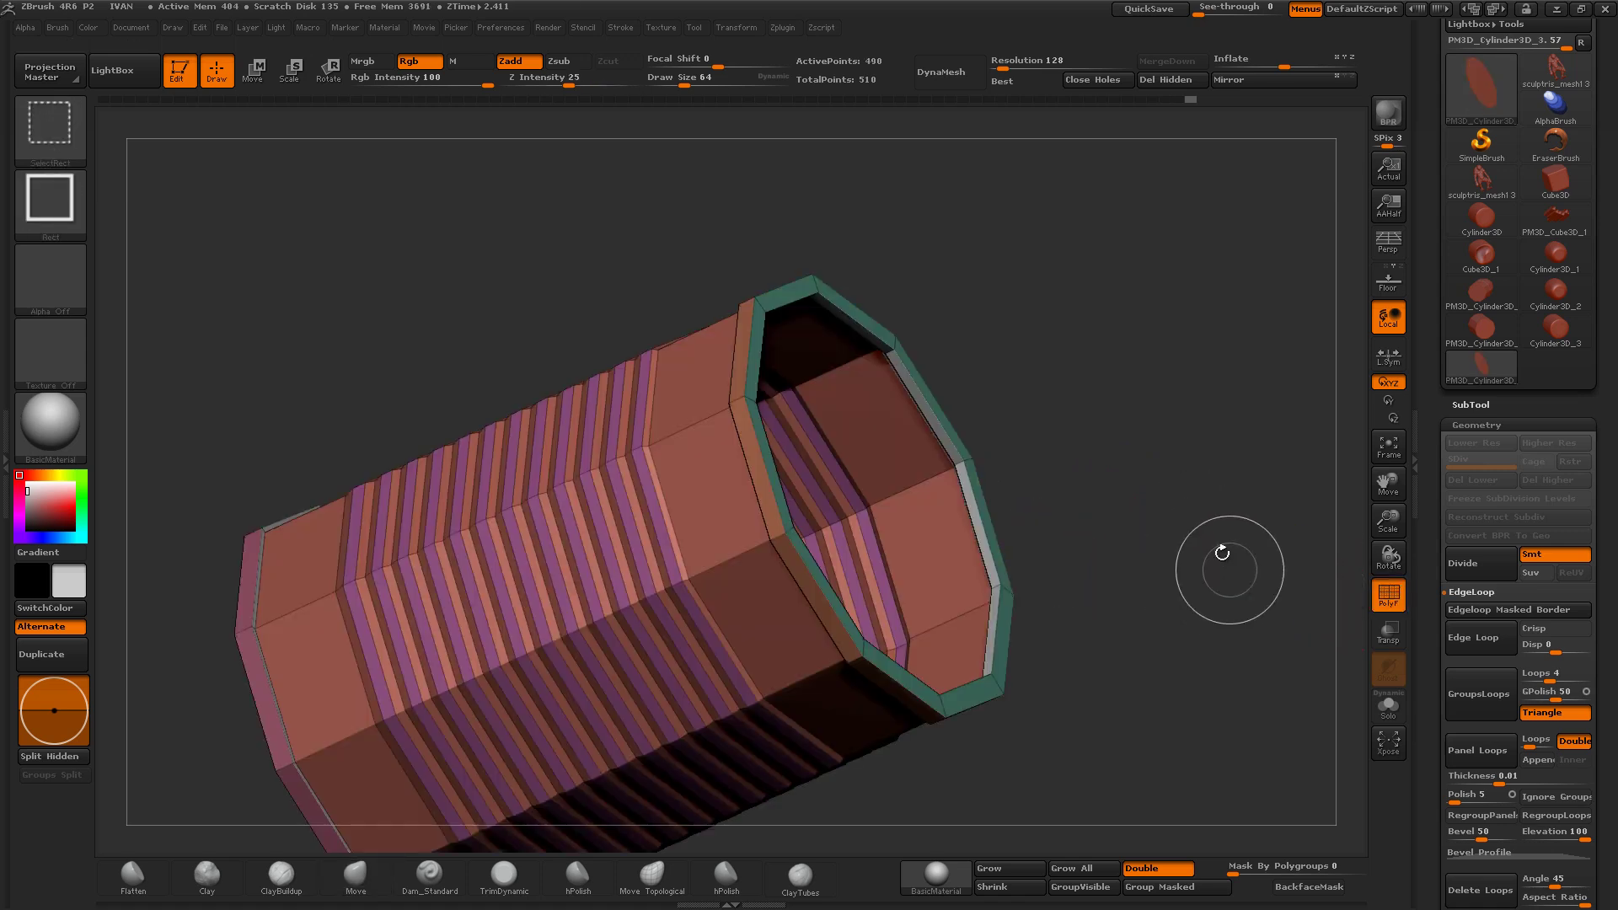
left_click_drag(1170, 499, 1315, 564)
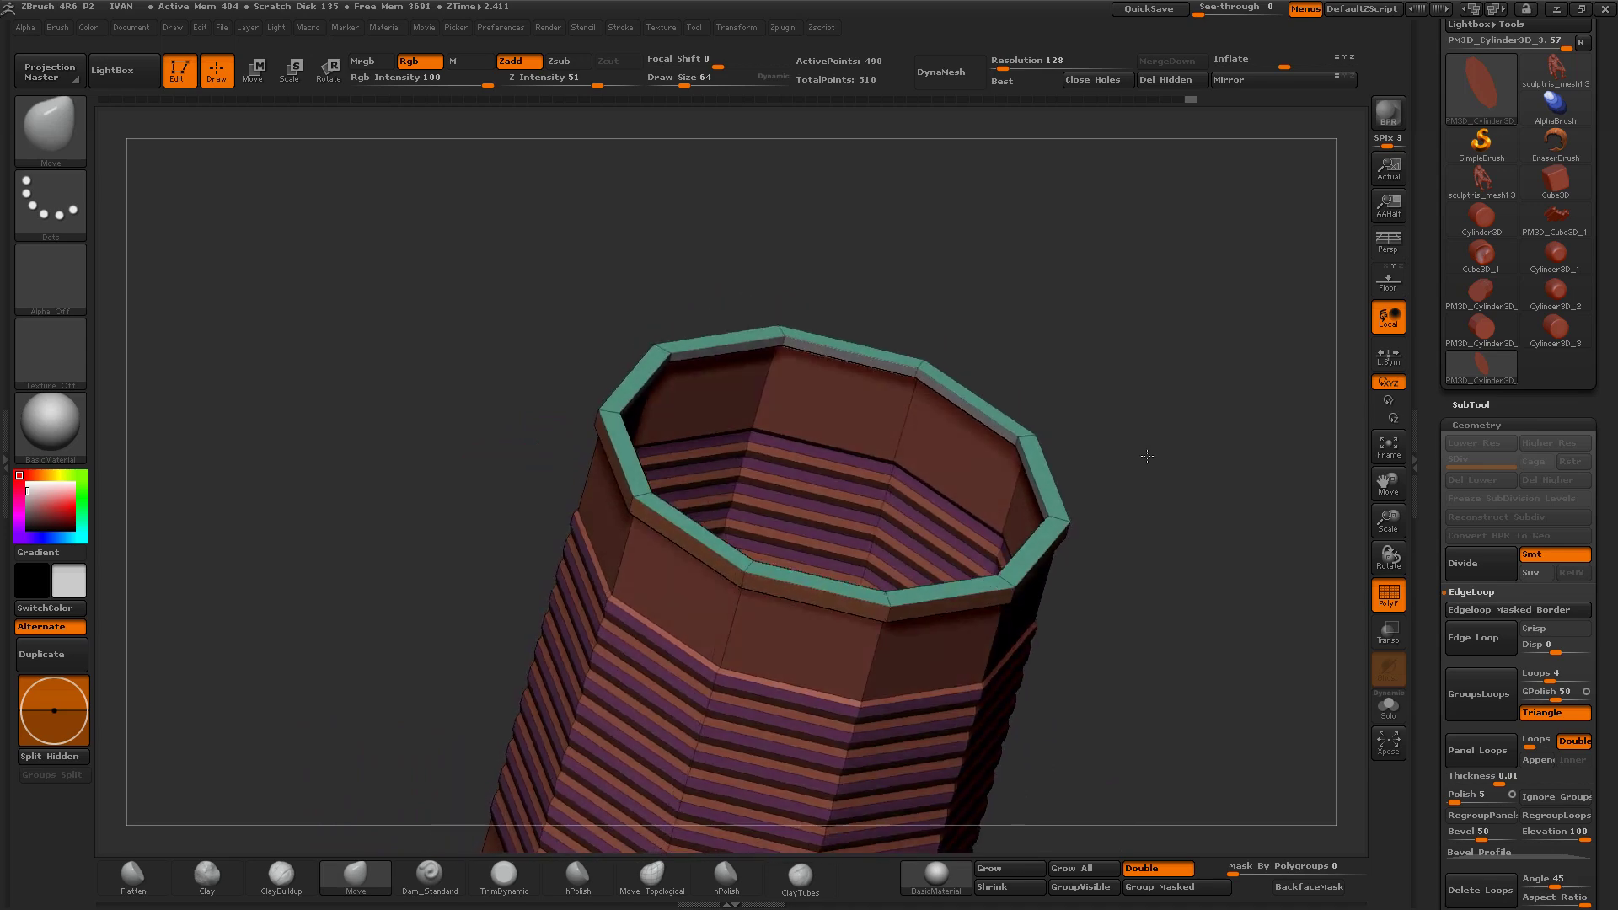
left_click(1382, 590)
mouse_move(1228, 567)
left_mouse_down()
mouse_move(1200, 146)
mouse_move(1124, 419)
left_mouse_up()
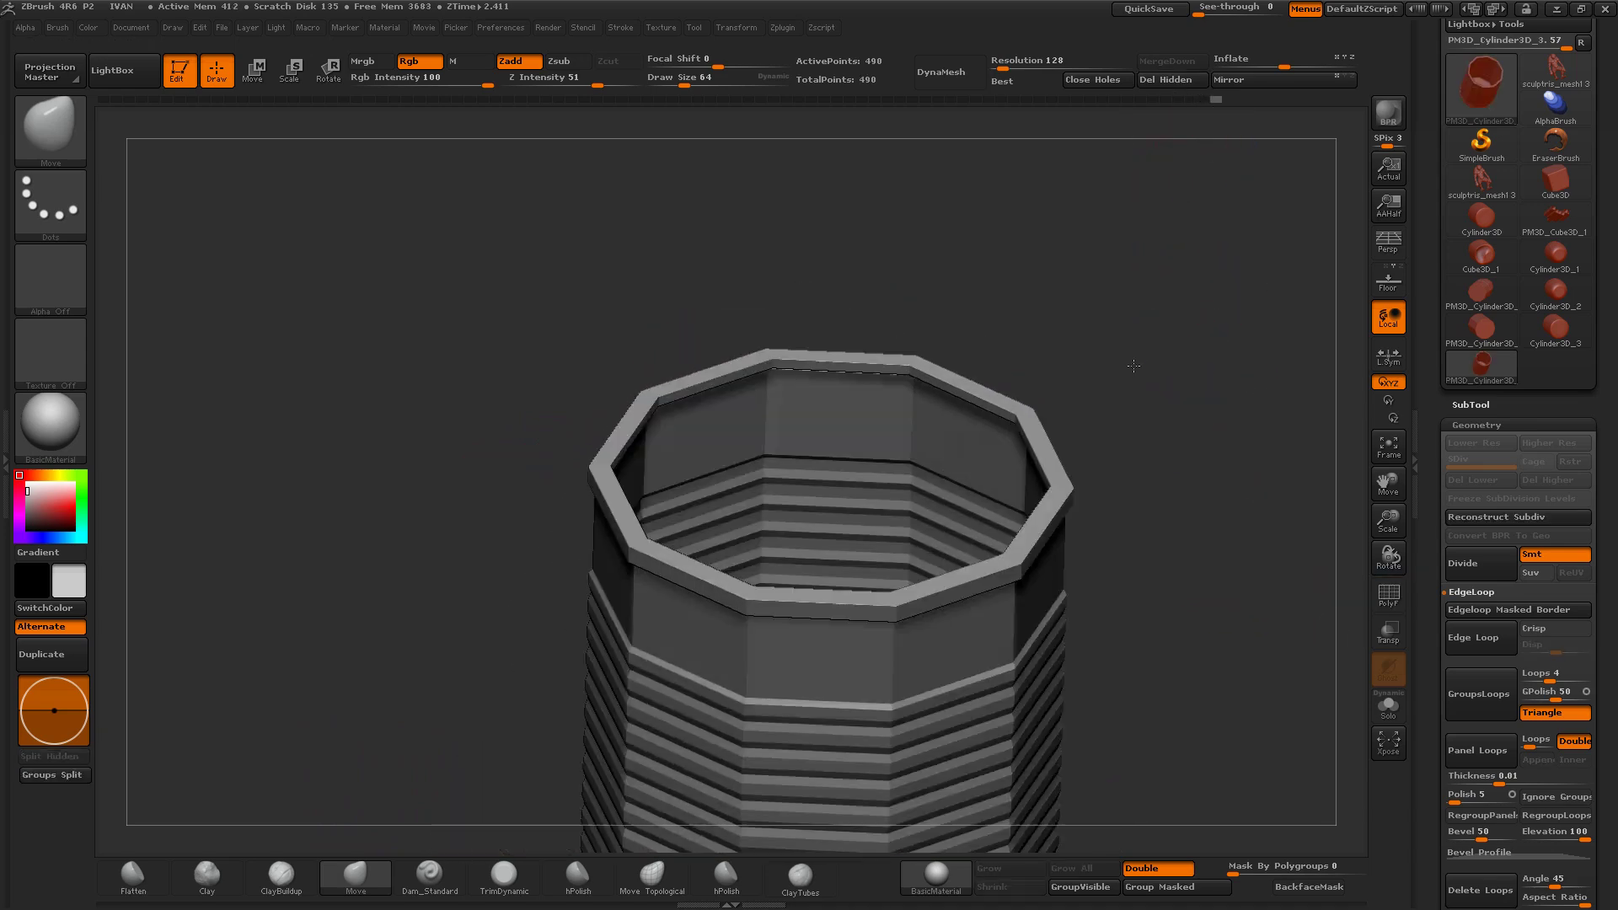
Step: Save the project over the existing file
key("ctrl")
key("ctrl+s")
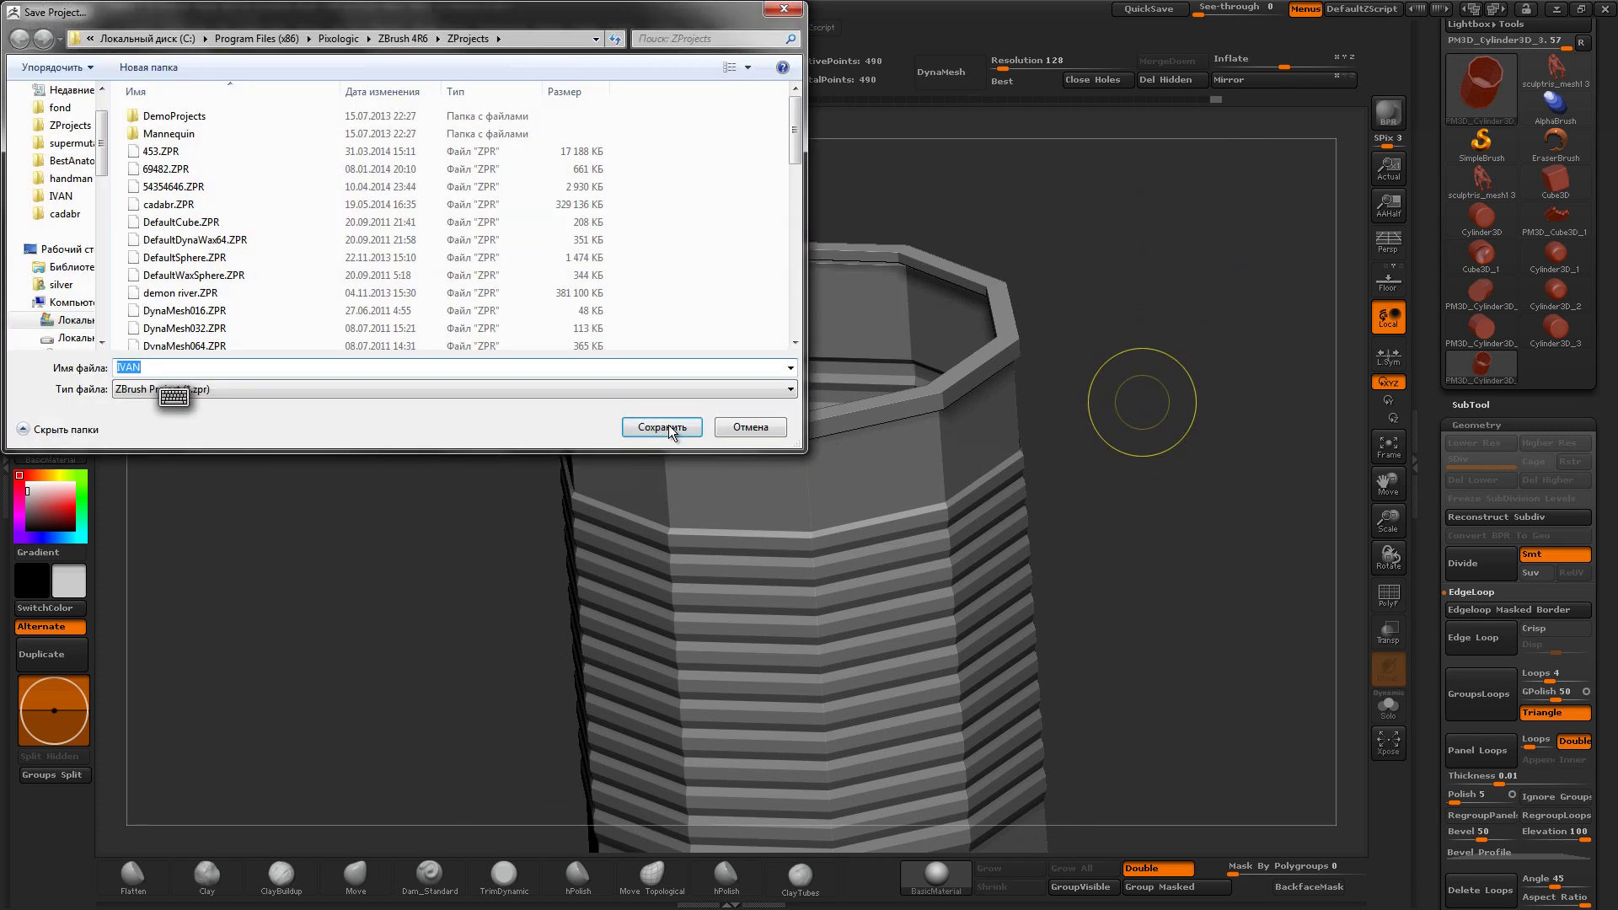
left_click(654, 423)
left_click(855, 450)
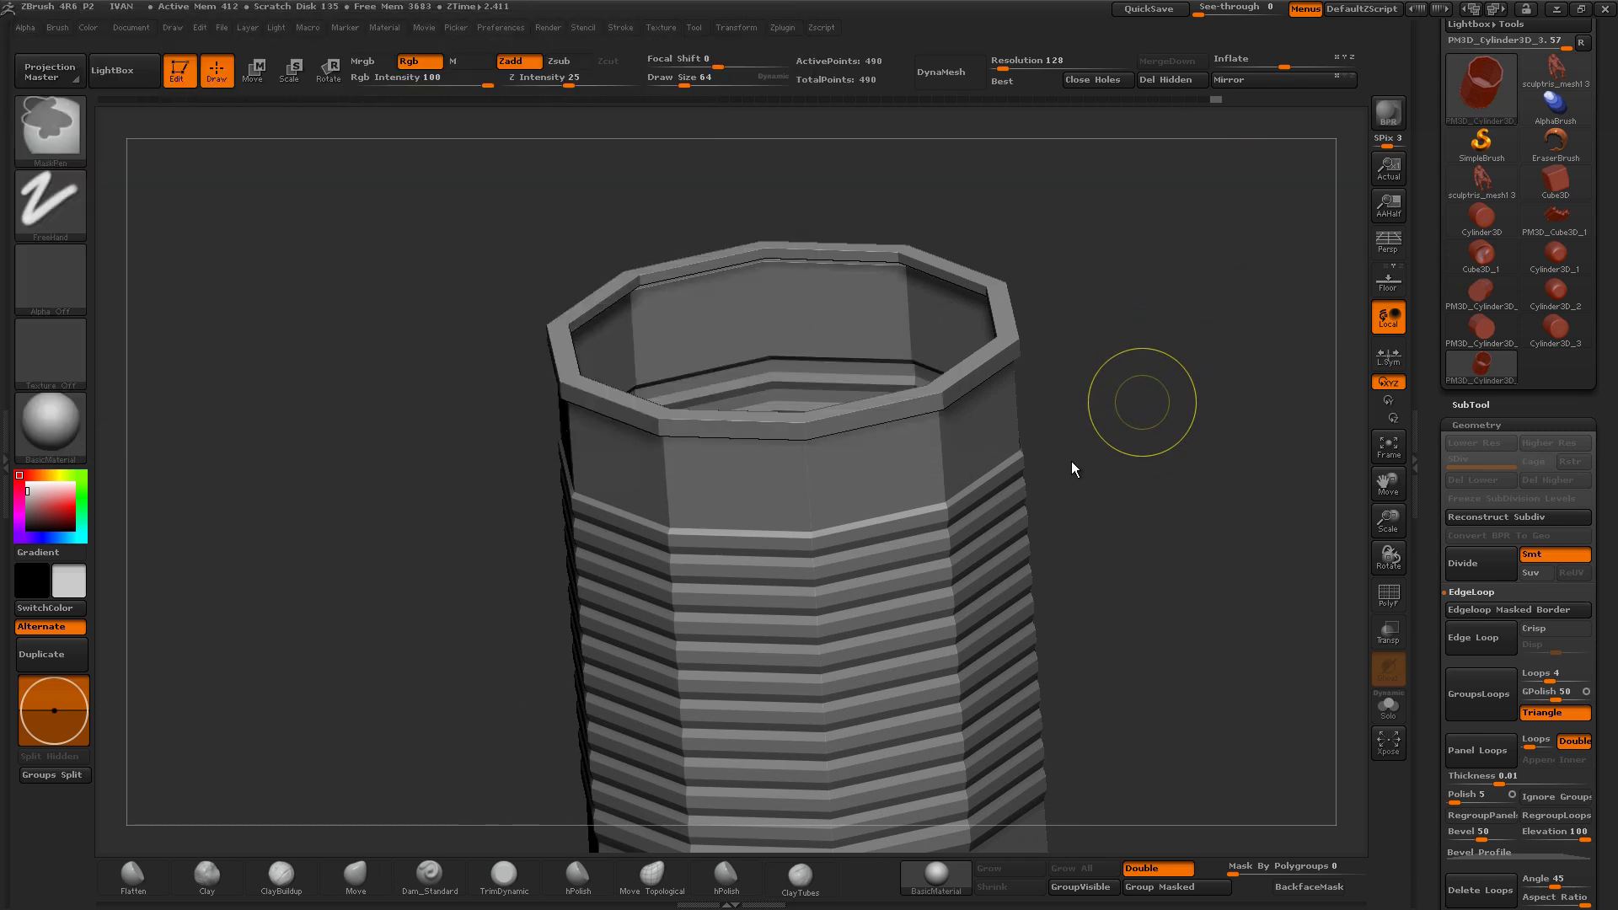
Step: Subdivide the can up to 30,880 points and inspect the rounded ribs and rolled rim
mouse_move(1079, 424)
left_mouse_down("shift")
mouse_move(1357, 505)
mouse_move(1132, 495)
left_mouse_up("shift")
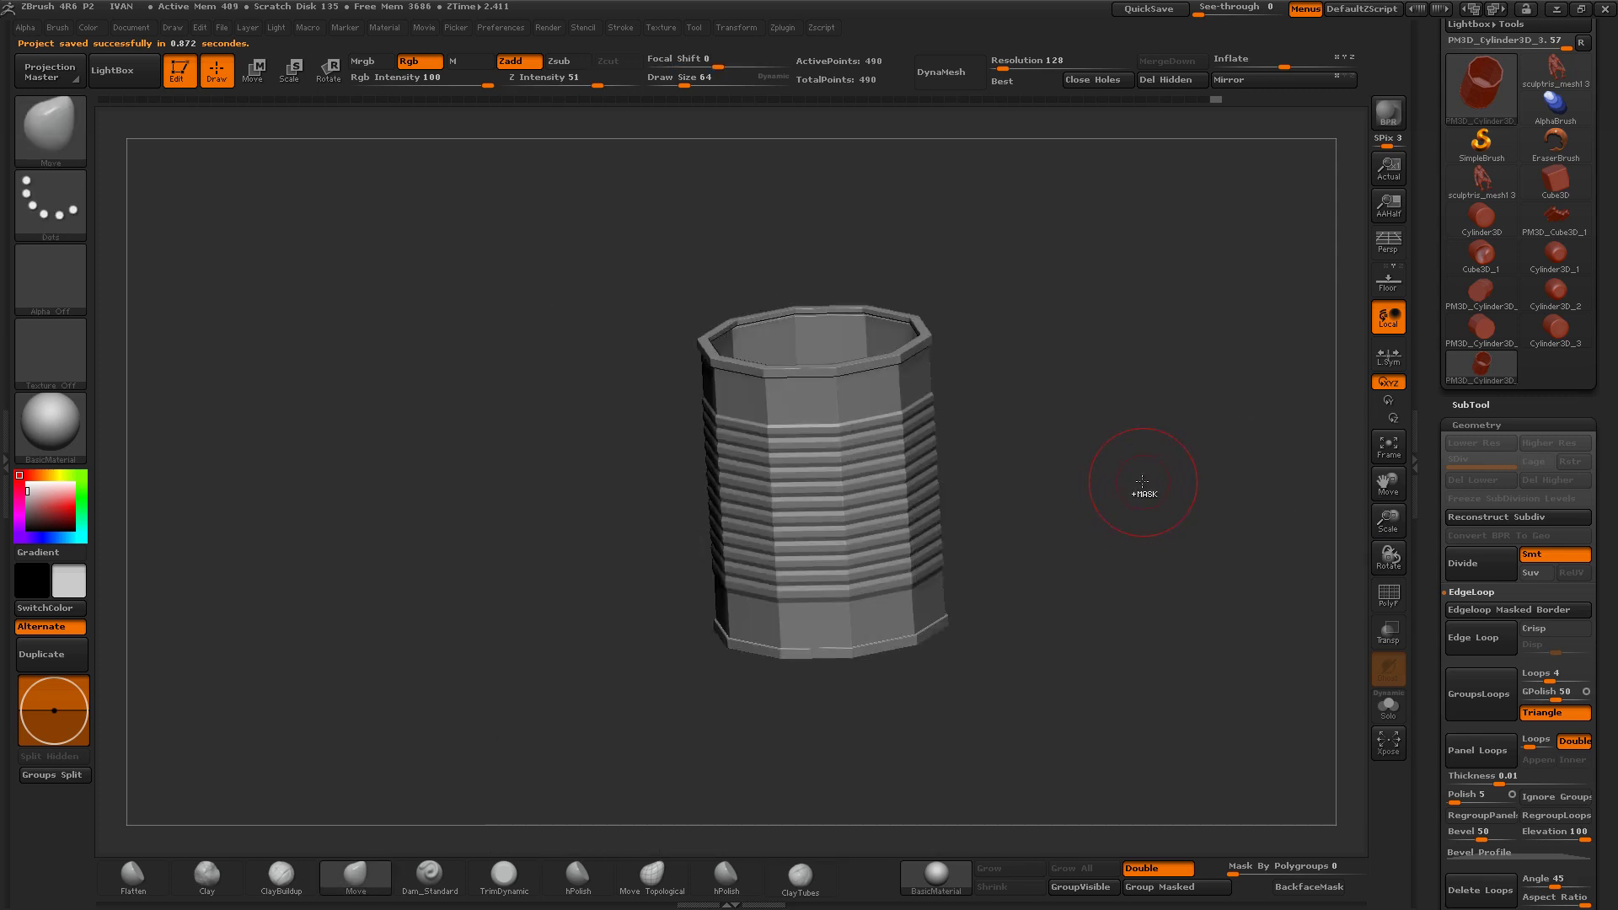
key("ctrl+d")
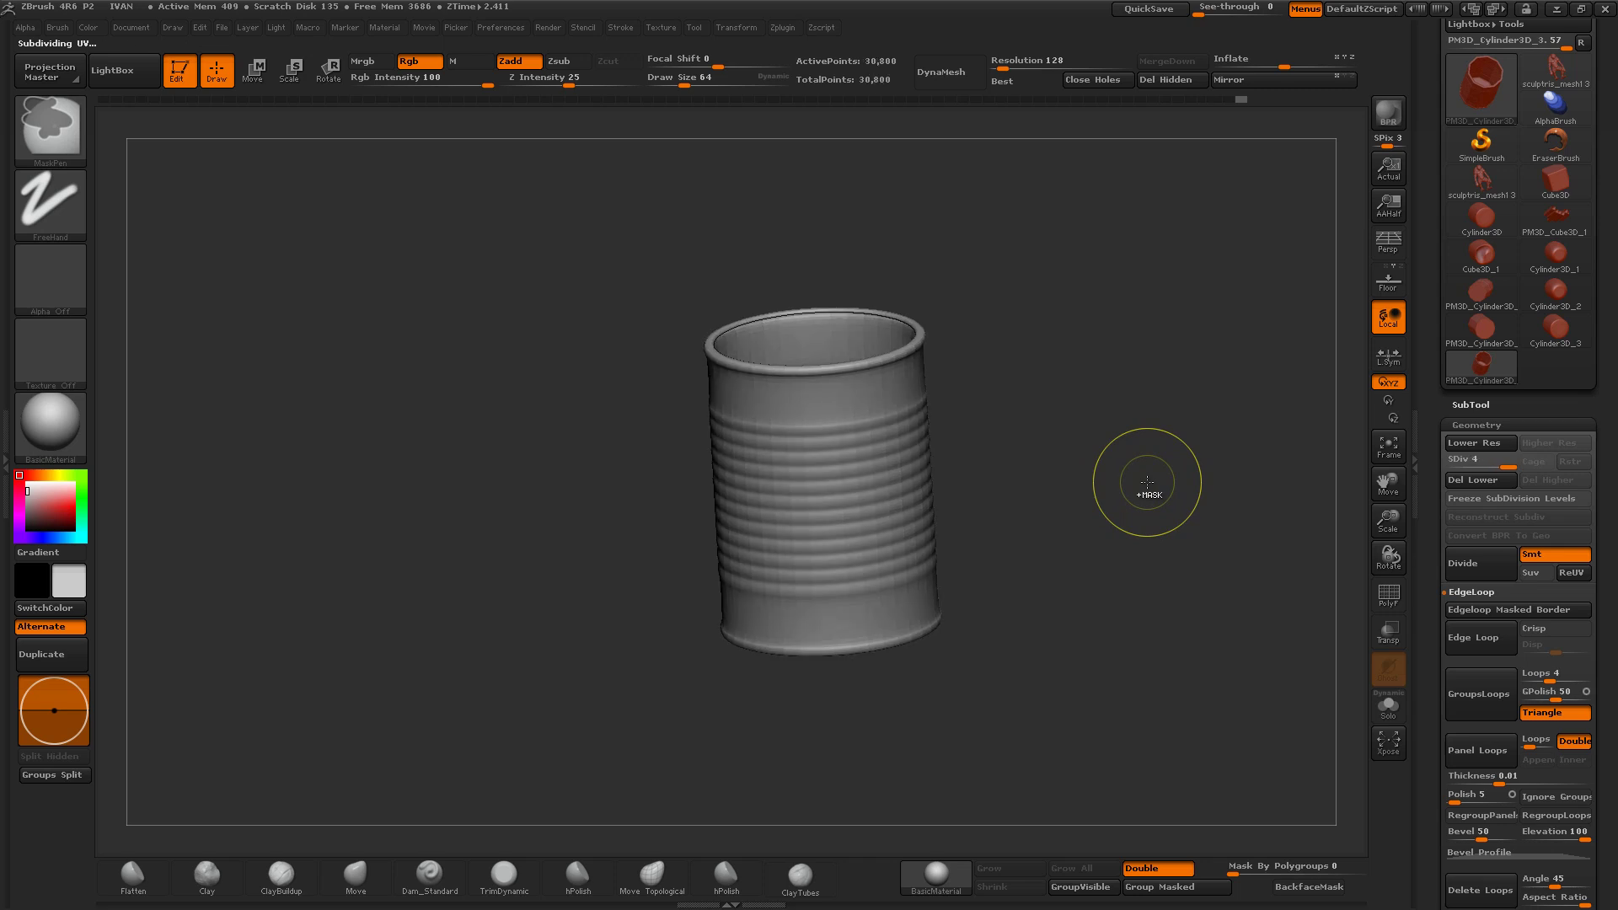
mouse_move(1112, 481)
left_mouse_down()
mouse_move(1149, 382)
mouse_move(1112, 411)
mouse_move(1092, 517)
mouse_move(1127, 419)
mouse_move(1171, 509)
mouse_move(1216, 444)
mouse_move(1082, 356)
mouse_move(1122, 305)
left_mouse_up()
mouse_move(1375, 540)
left_mouse_down()
mouse_move(1100, 499)
mouse_move(856, 368)
left_mouse_up()
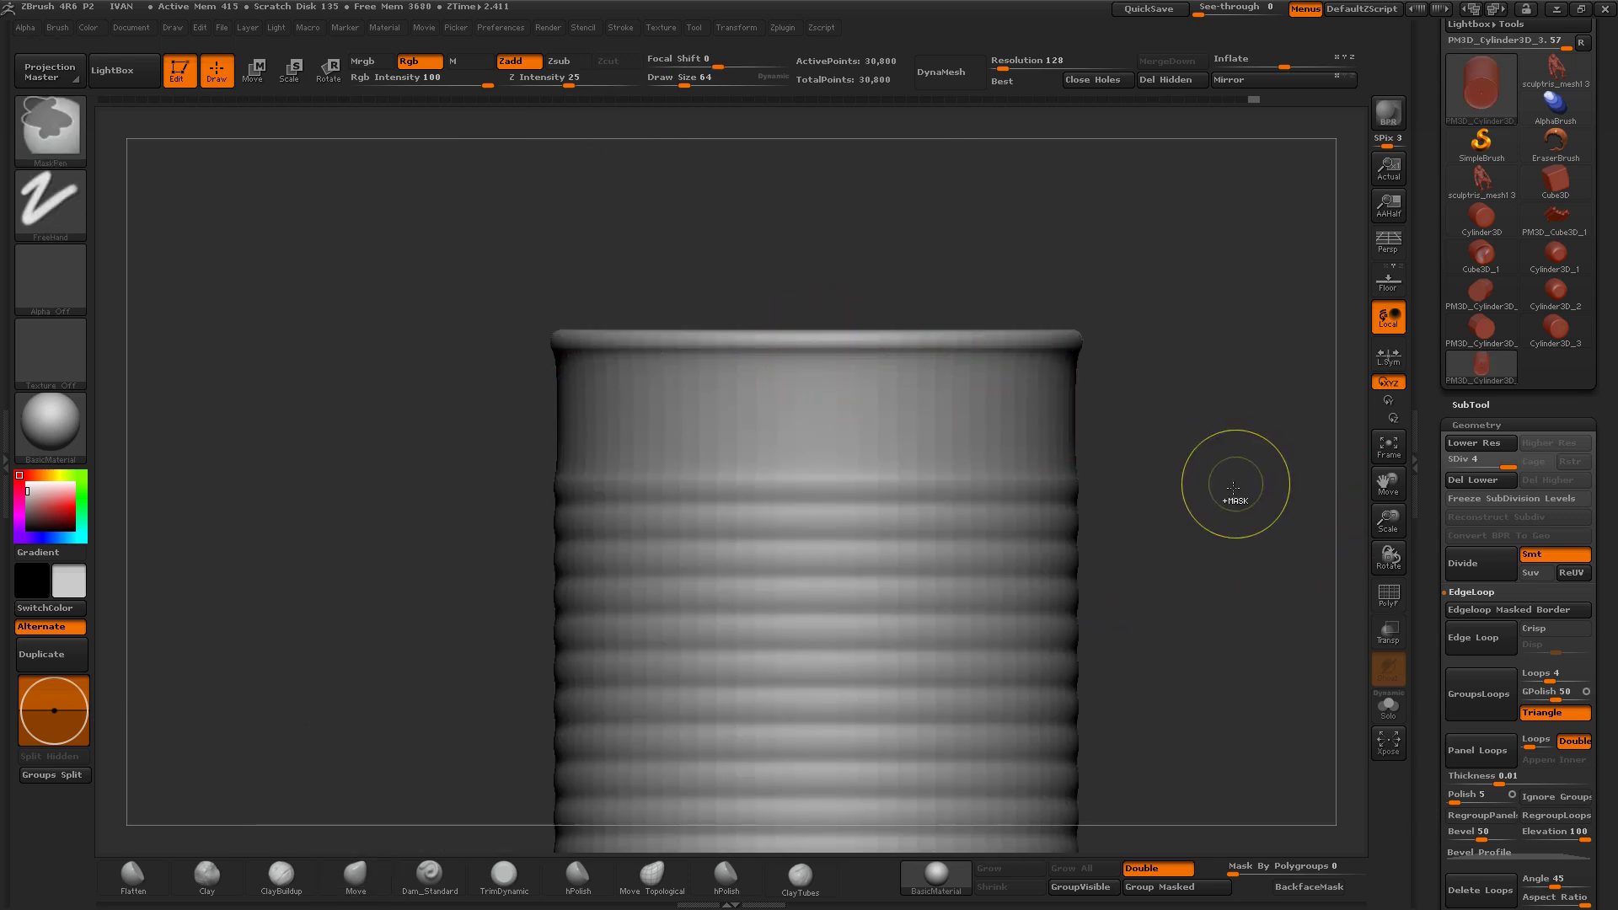
key("shift+d")
key("shift+d")
key("shift+d")
left_click_drag(1214, 480, 1185, 524)
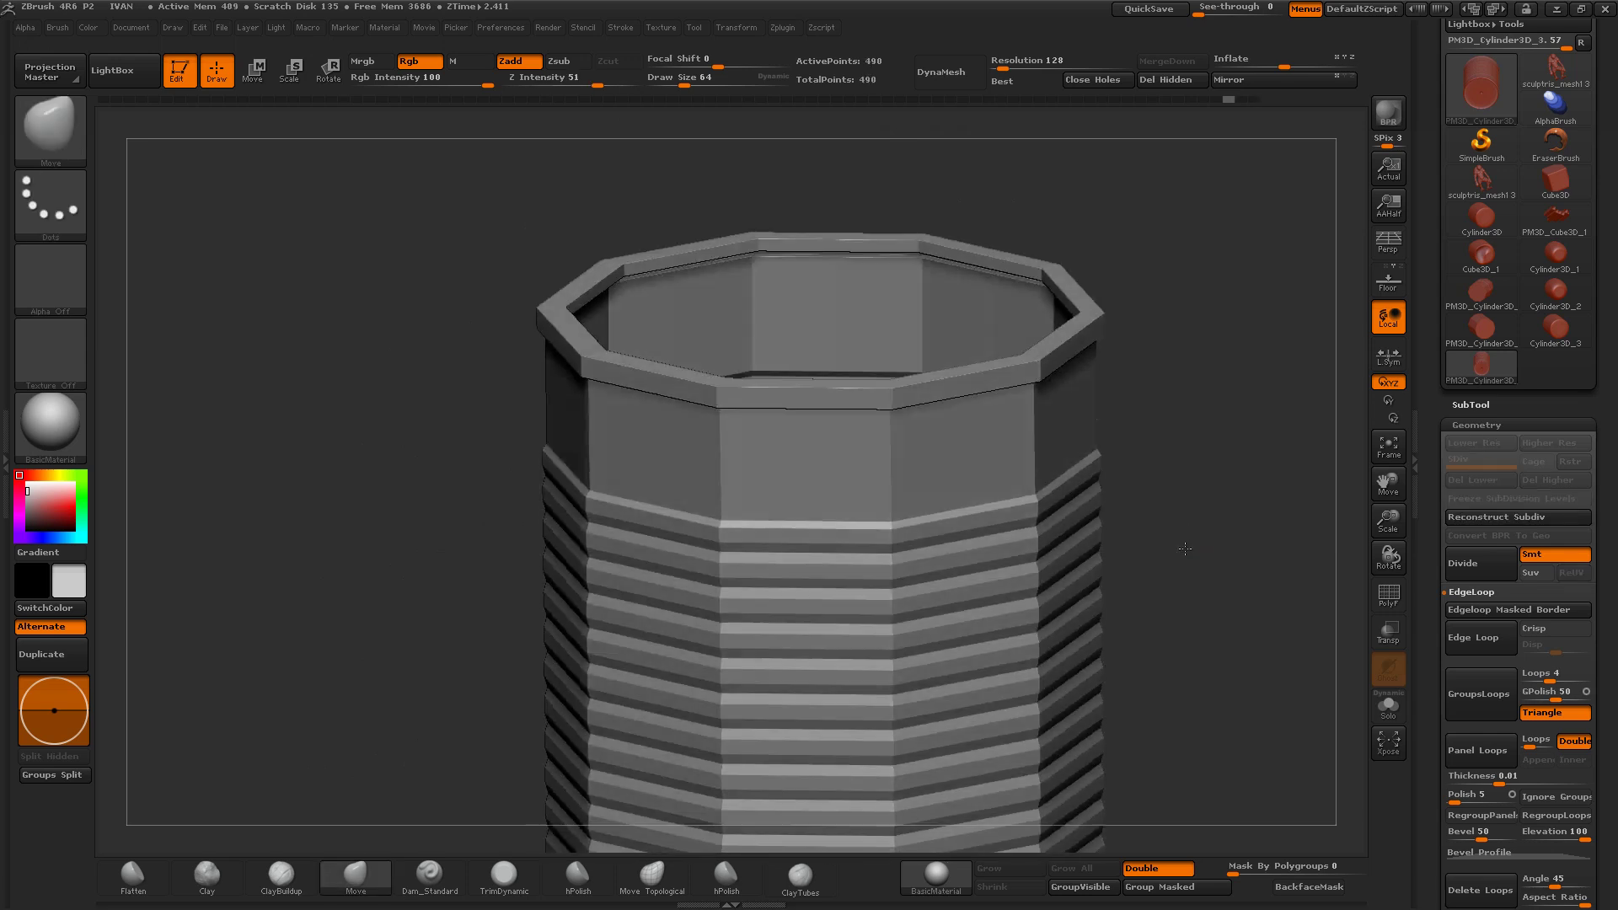
key("ctrl")
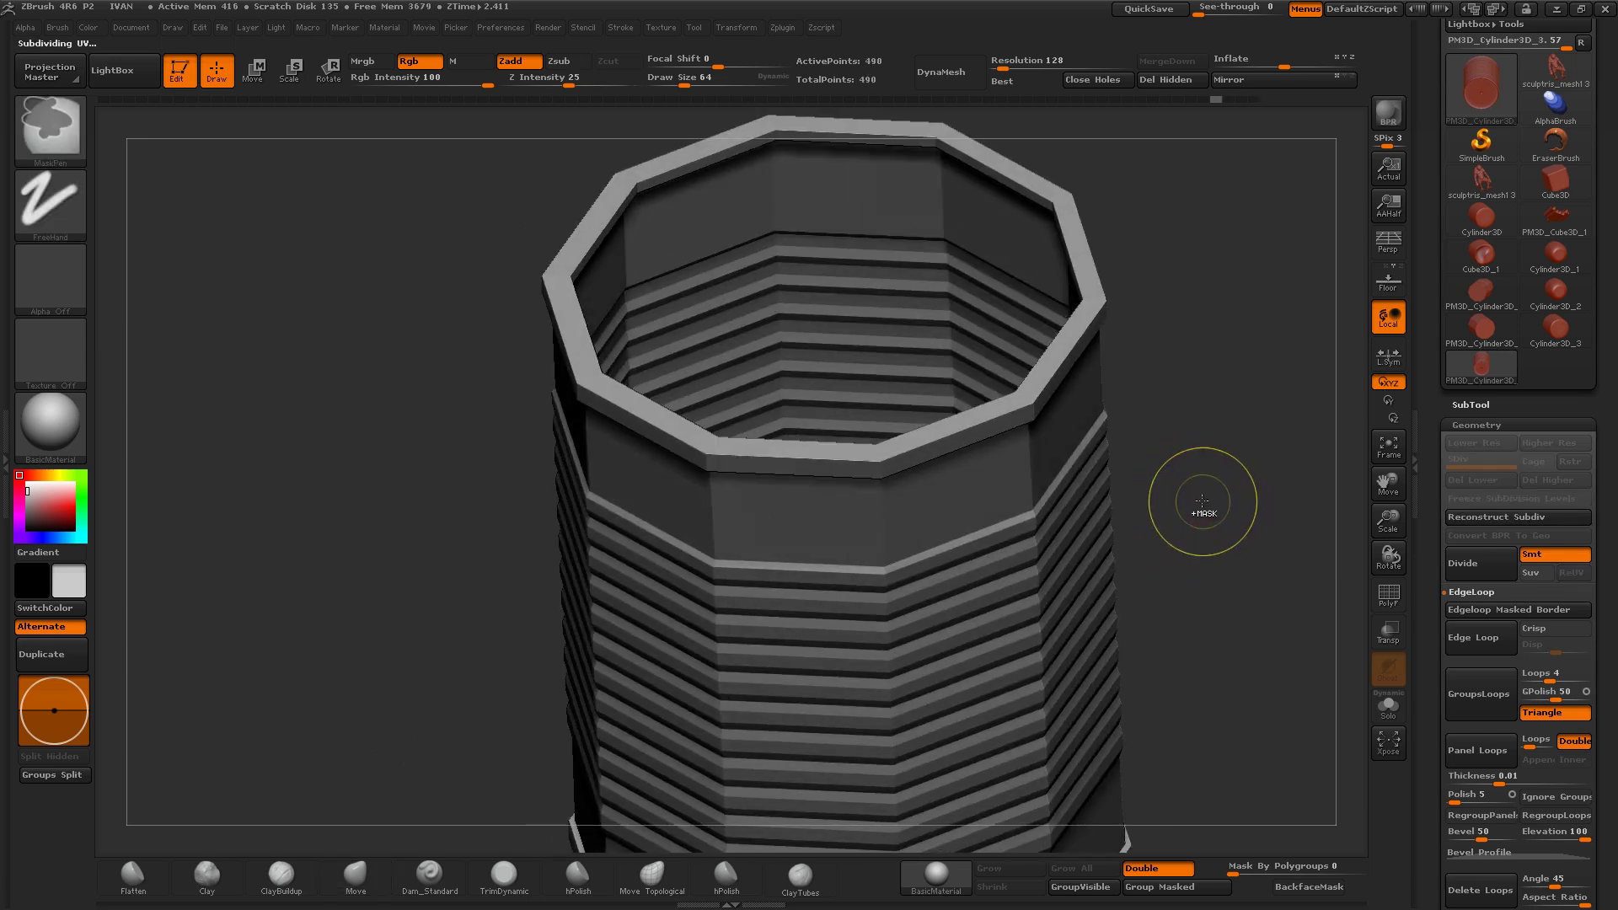
key("ctrl+d")
key("ctrl+d")
key("ctrl+d")
mouse_move(1197, 504)
left_mouse_down()
mouse_move(1169, 435)
mouse_move(1163, 571)
mouse_move(651, 516)
left_mouse_up()
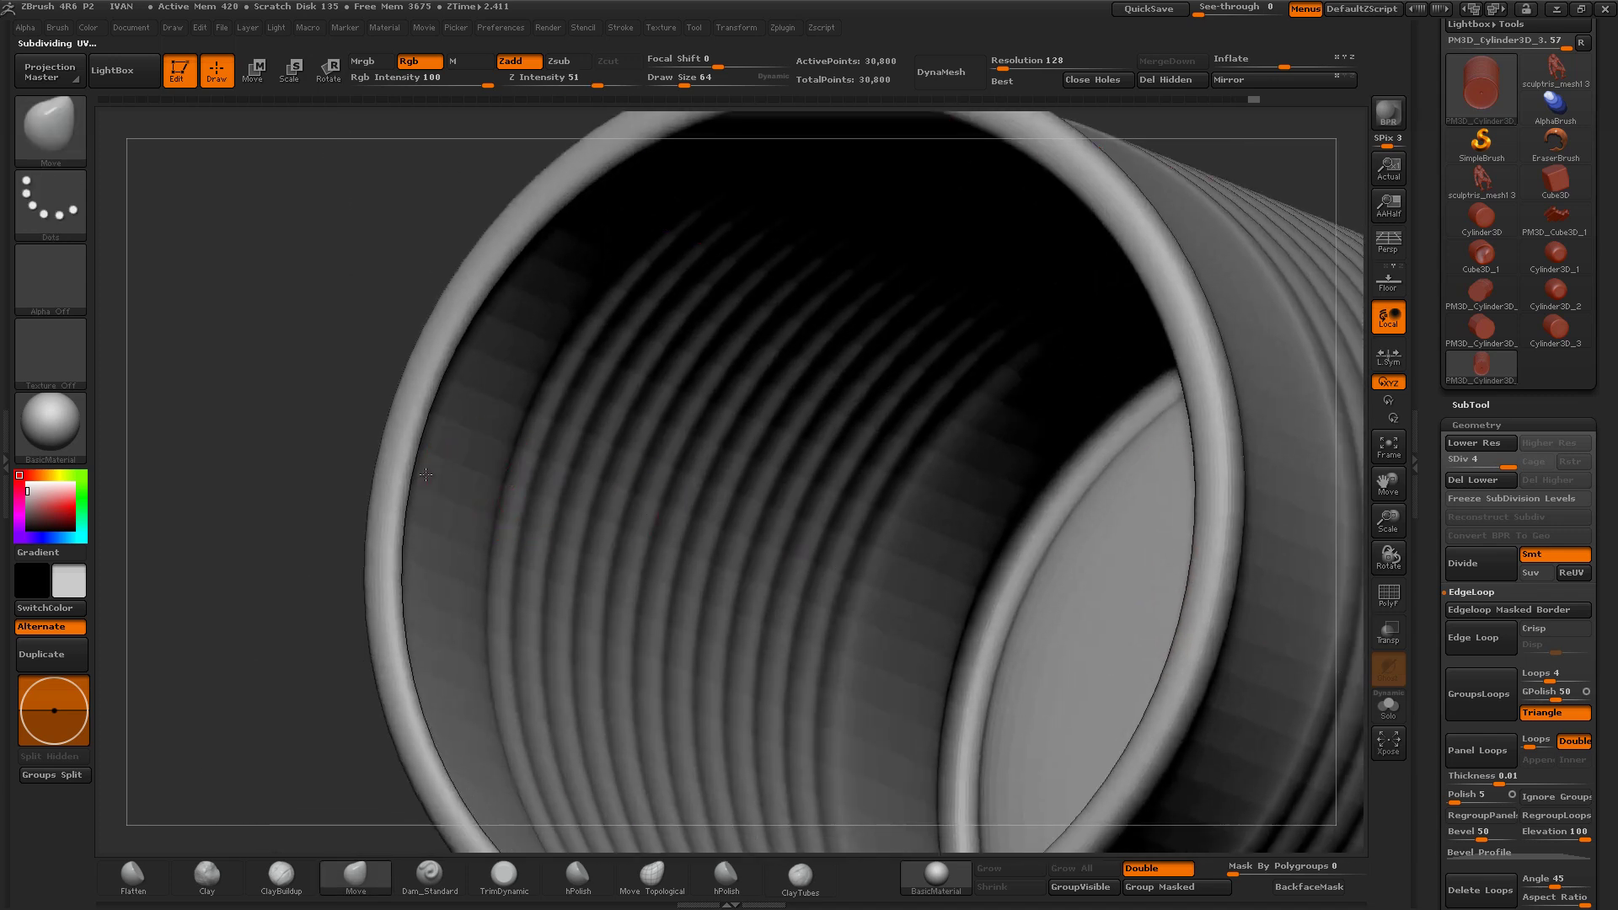
left_click_drag(426, 475, 371, 405)
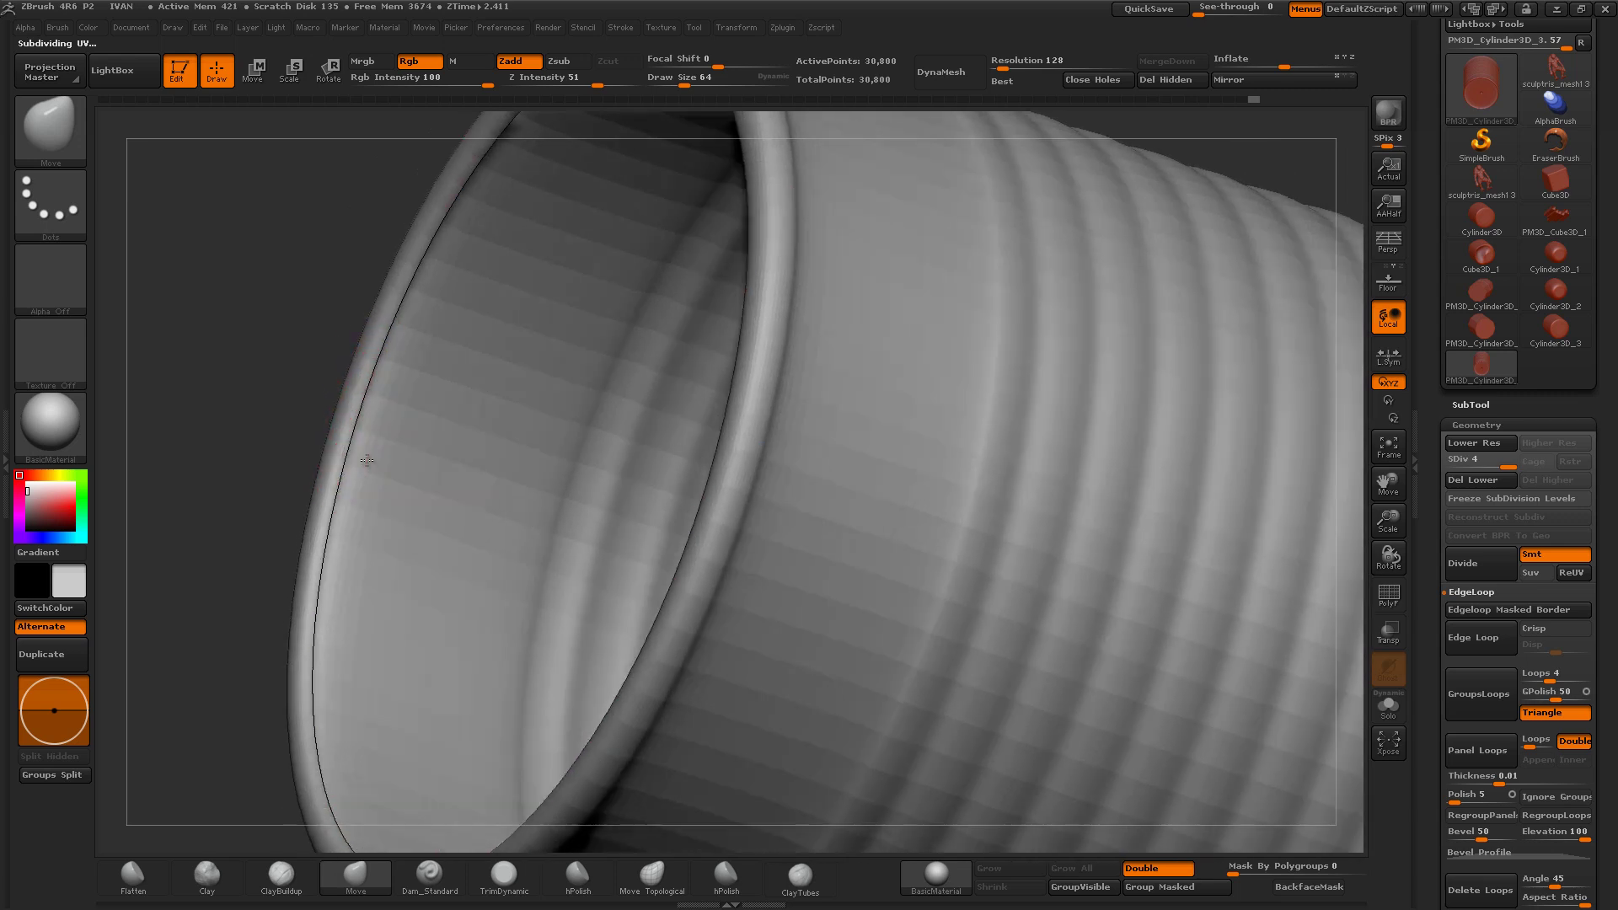
mouse_move(367, 460)
left_mouse_down()
mouse_move(386, 325)
mouse_move(475, 490)
left_mouse_up()
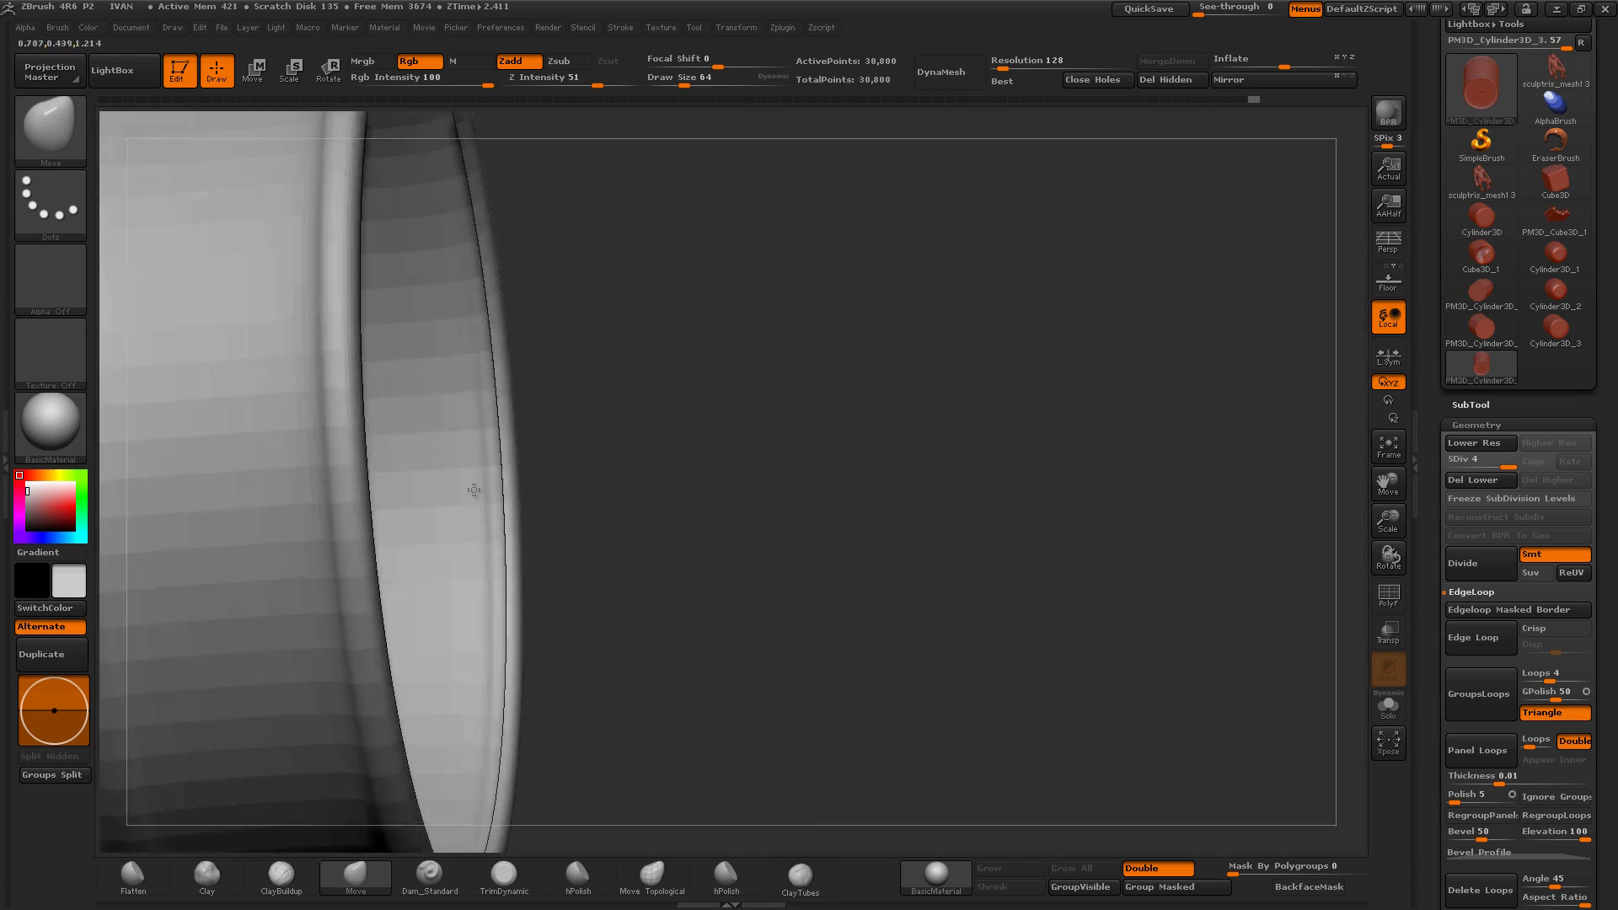
left_click_drag(336, 452, 1282, 505)
Step: Return the can to its single 510-point base level
key("shift+d")
key("shift+d")
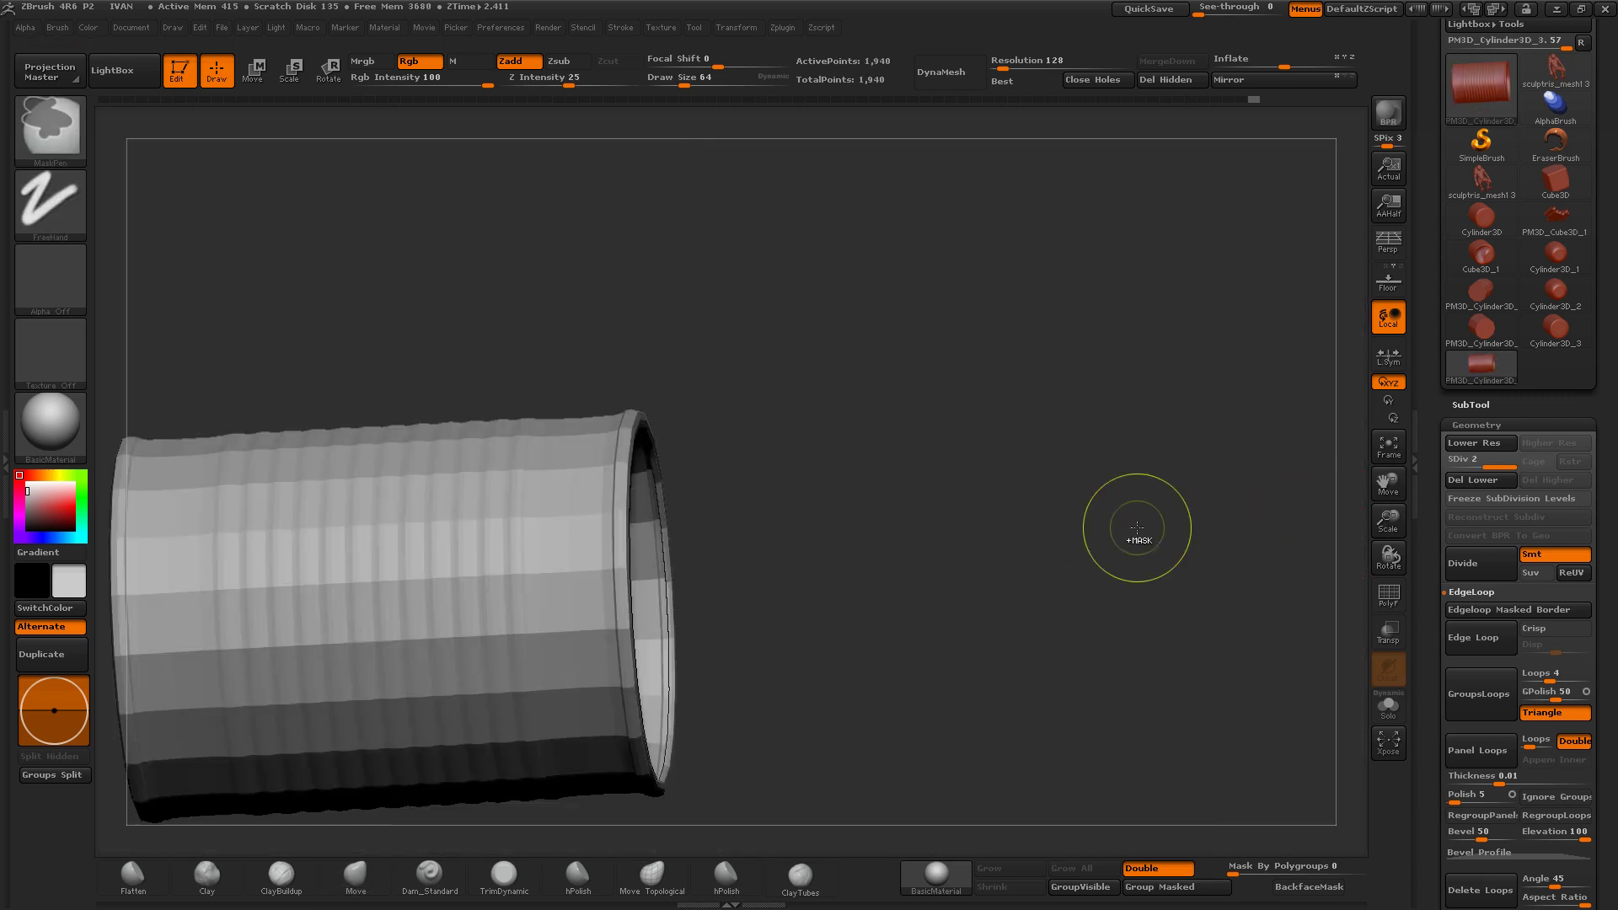
key("ctrl+z")
key("b")
key("m")
key("v")
mouse_move(1130, 549)
left_mouse_down()
mouse_move(1059, 463)
mouse_move(981, 482)
mouse_move(1023, 479)
left_mouse_up()
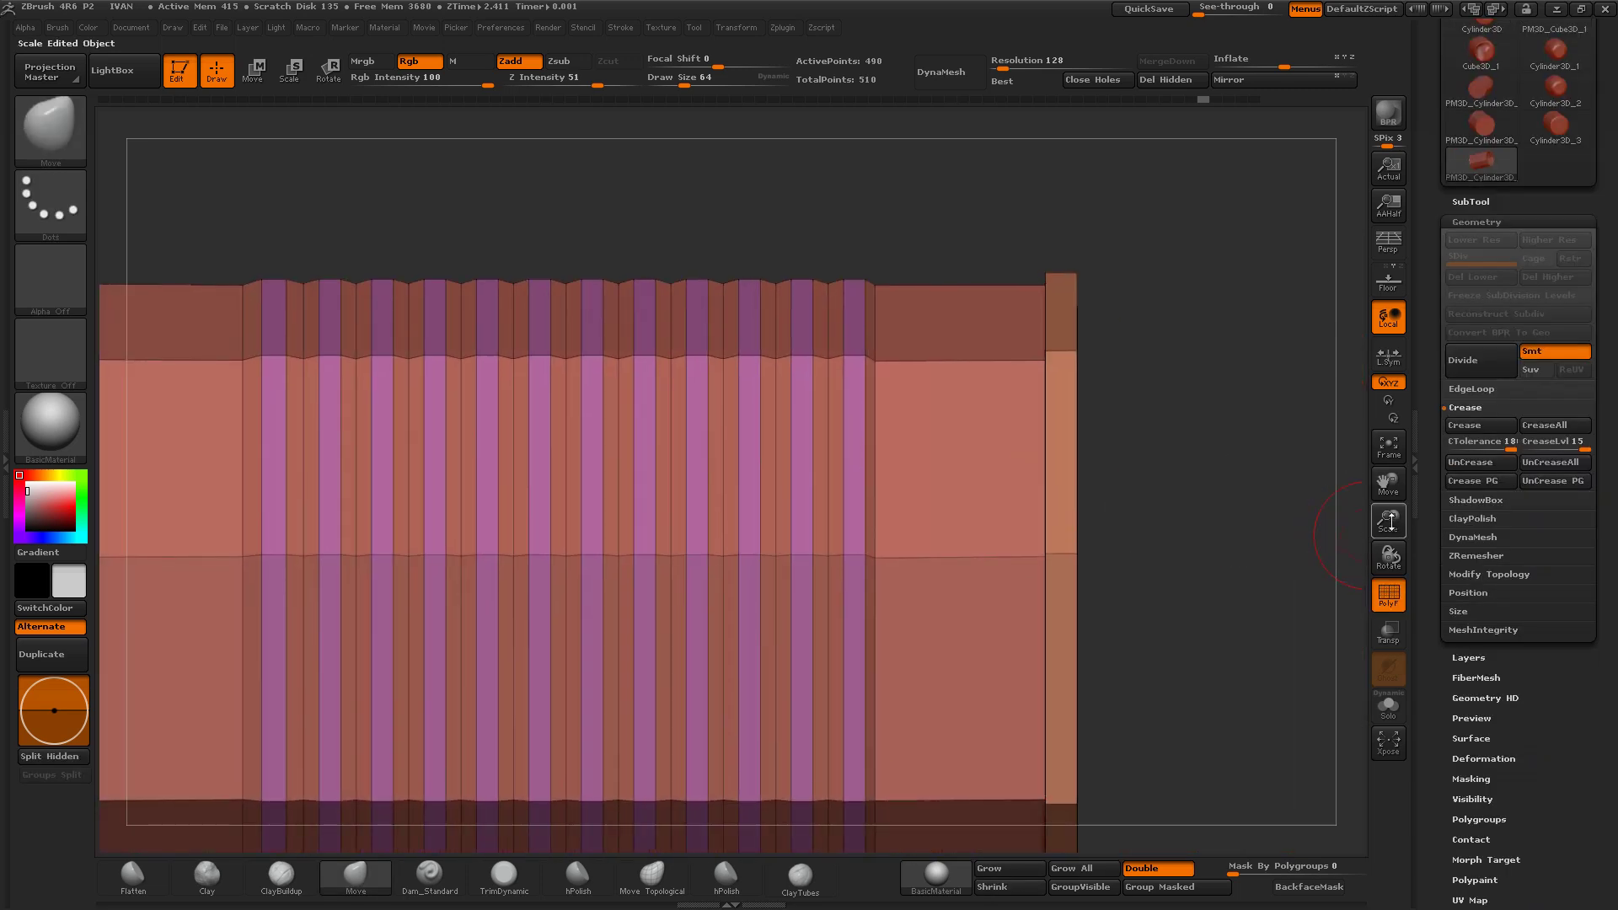
left_click_drag(1389, 520, 1243, 511)
Step: Hide everything except the two end rims and crease their borders
mouse_move(605, 531)
left_mouse_down("ctrl+alt+shift")
mouse_move(903, 813)
mouse_move(971, 591)
mouse_move(1086, 583)
mouse_move(1095, 562)
left_mouse_up("ctrl+alt+shift")
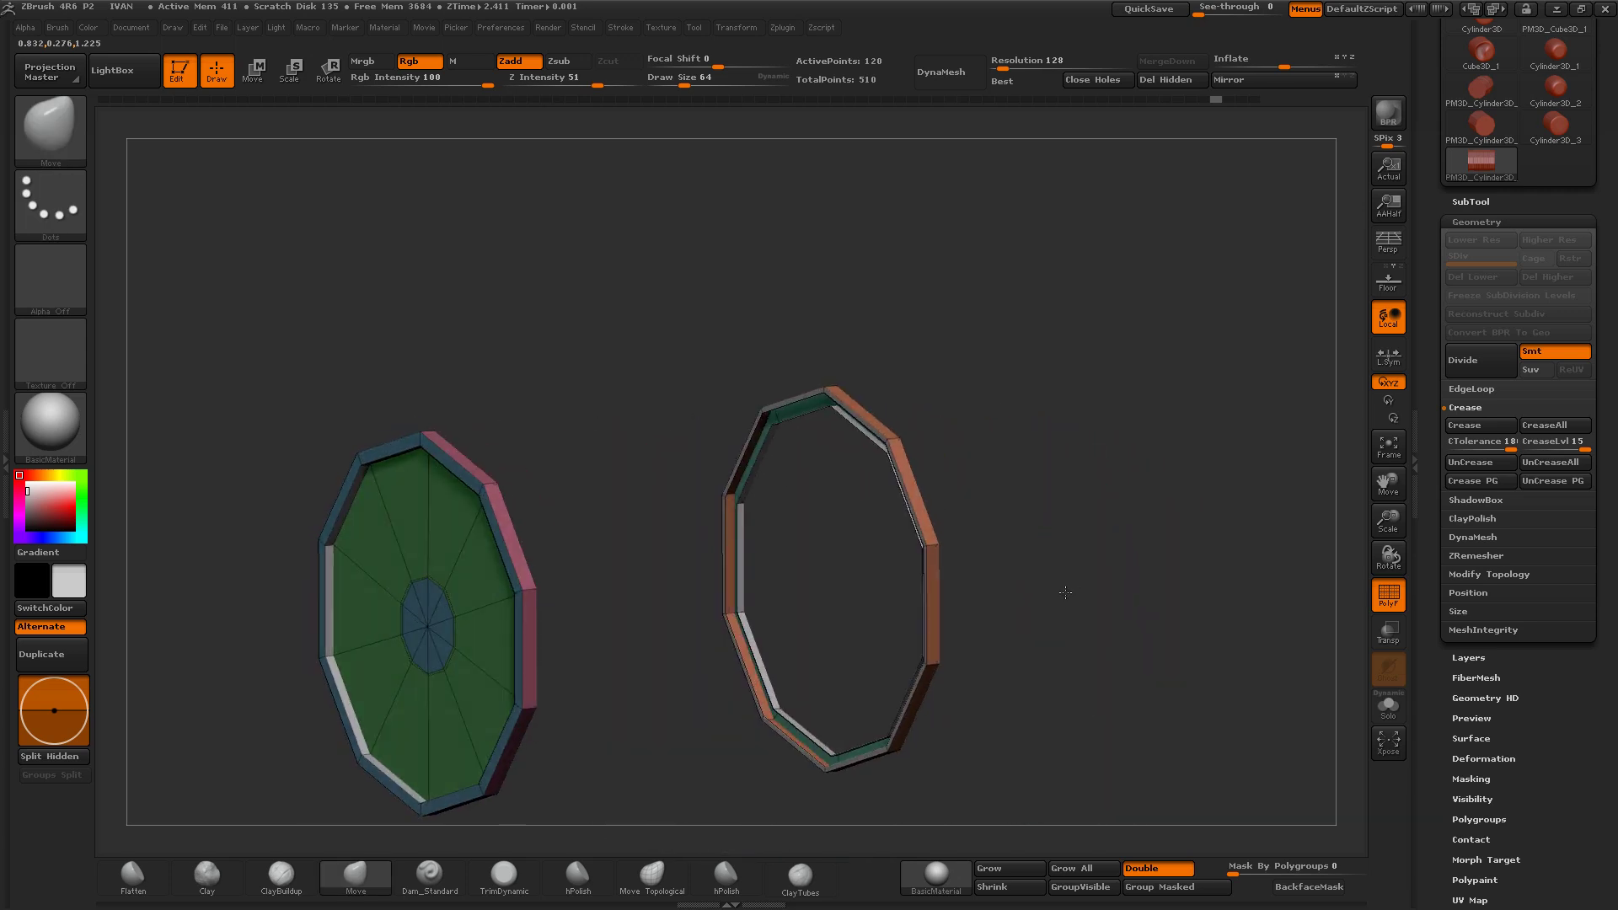
mouse_move(1365, 537)
left_mouse_down()
mouse_move(1000, 563)
mouse_move(1138, 469)
mouse_move(1048, 523)
mouse_move(1196, 561)
left_mouse_up()
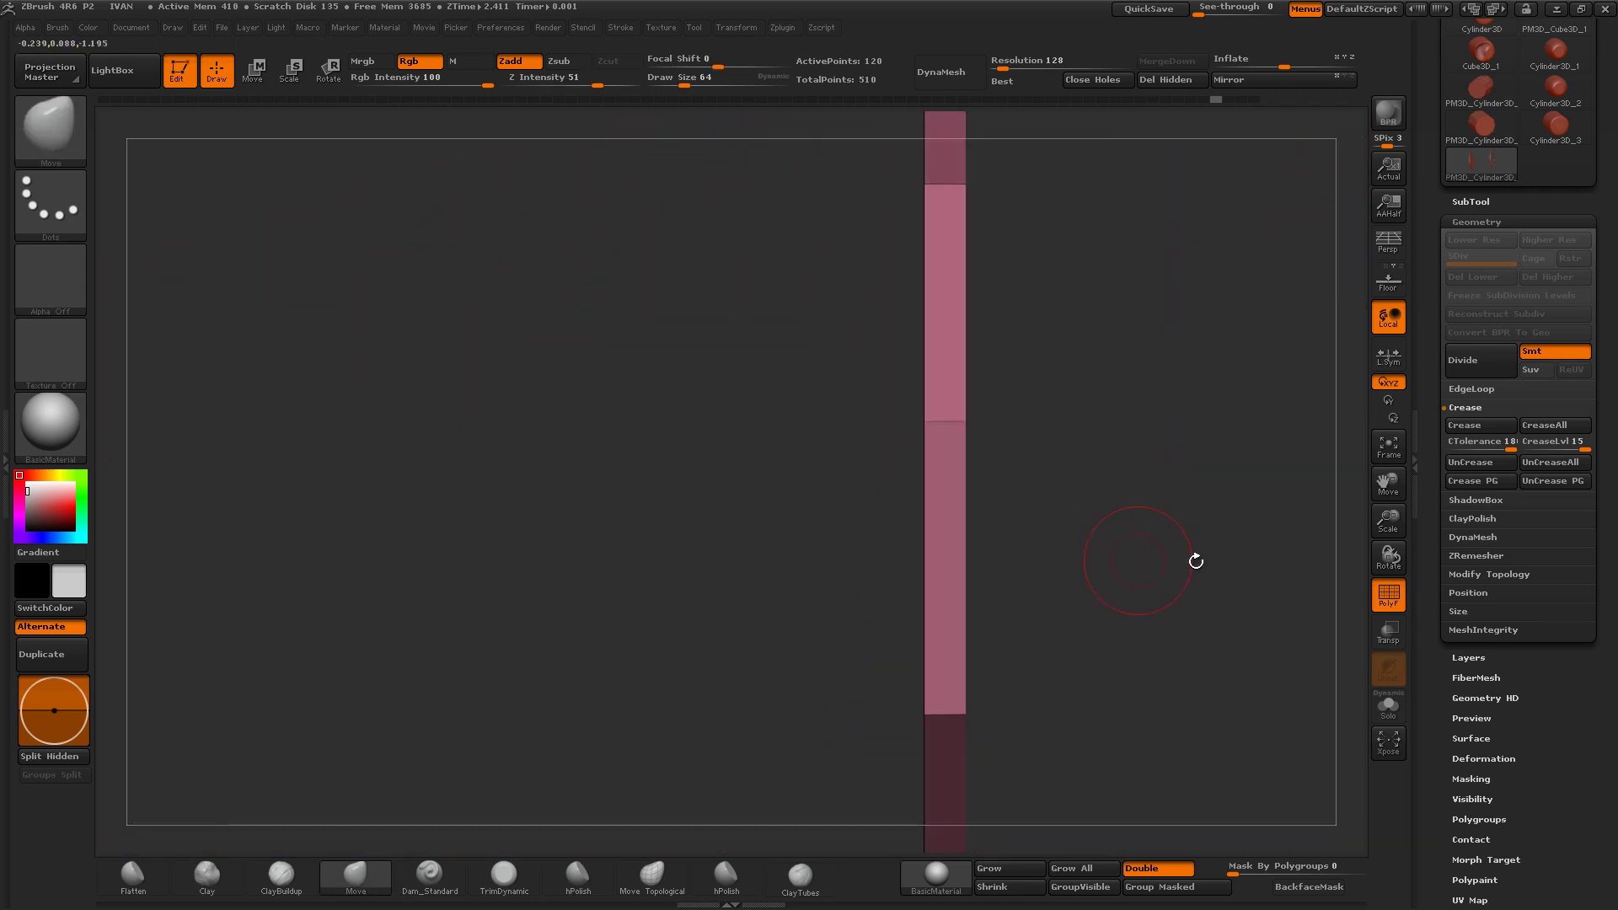
left_click_drag(1383, 516, 1102, 615)
mouse_move(954, 721)
left_mouse_down("ctrl+shift")
mouse_move(879, 275)
mouse_move(768, 464)
left_mouse_up("ctrl+shift")
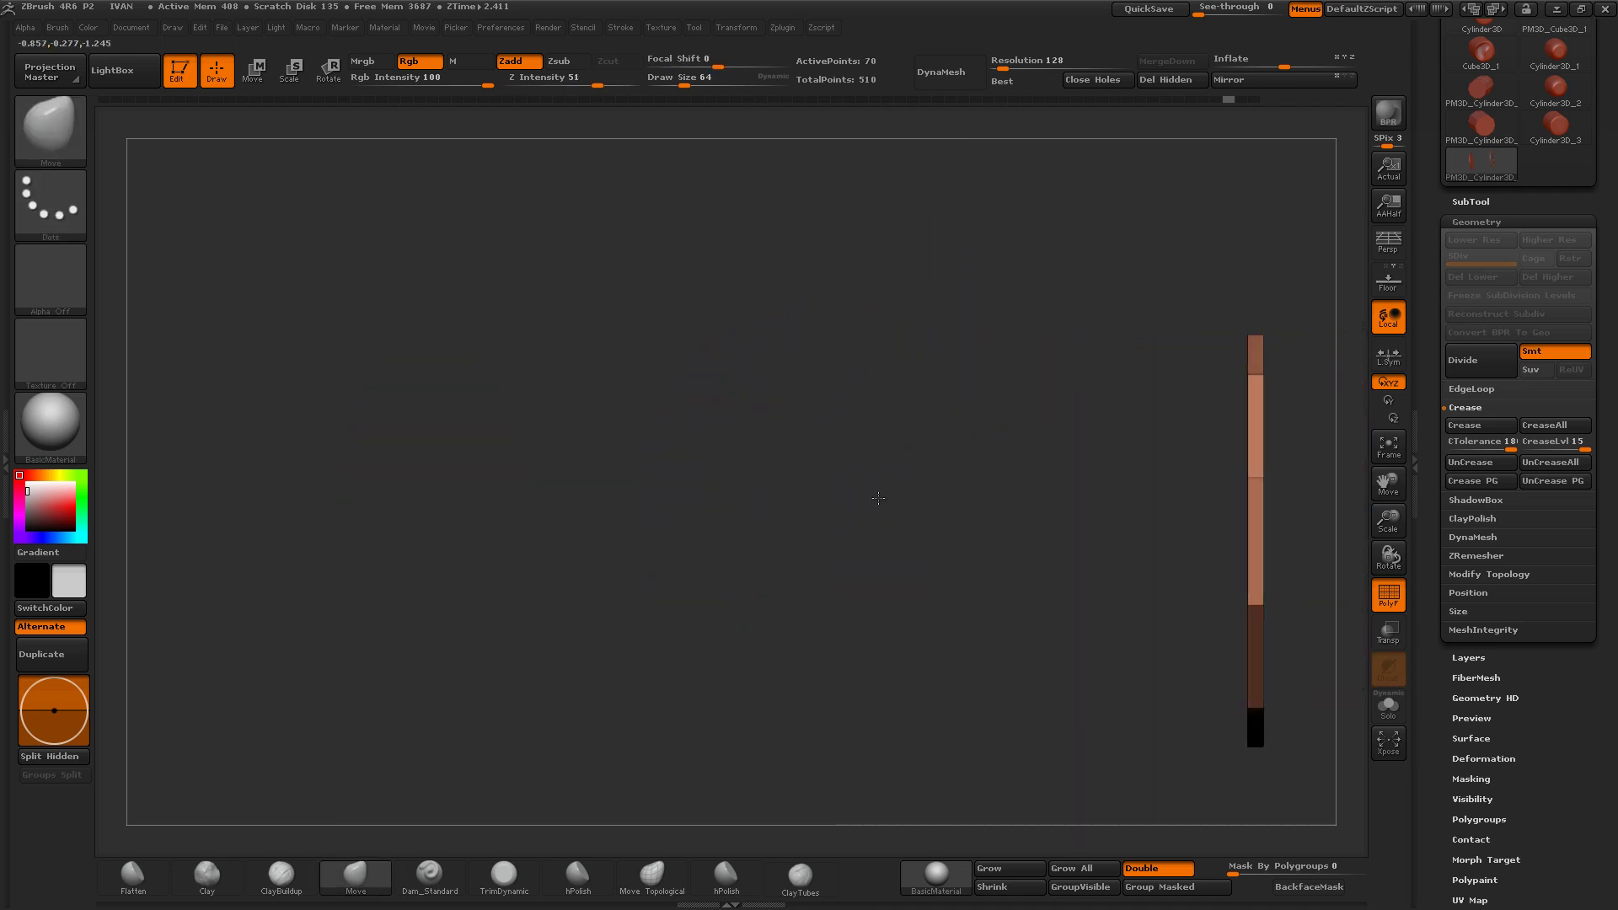
left_click_drag(879, 498, 953, 421)
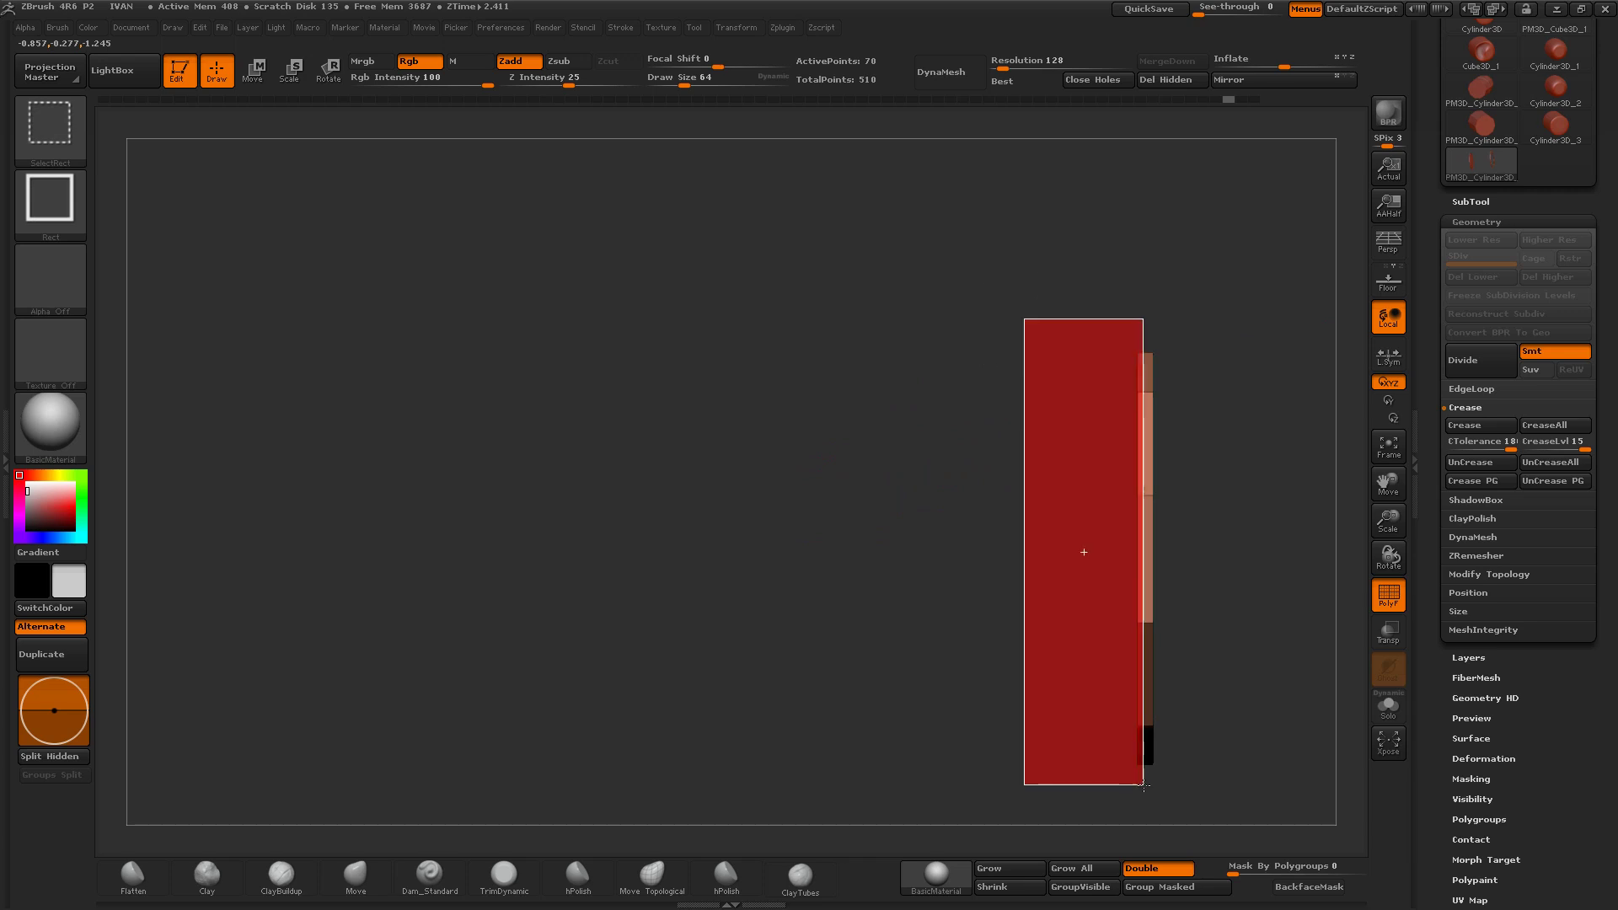
mouse_move(1049, 432)
left_mouse_down("ctrl+alt+shift")
mouse_move(1161, 807)
mouse_move(977, 628)
mouse_move(1229, 528)
left_mouse_up("ctrl+alt+shift")
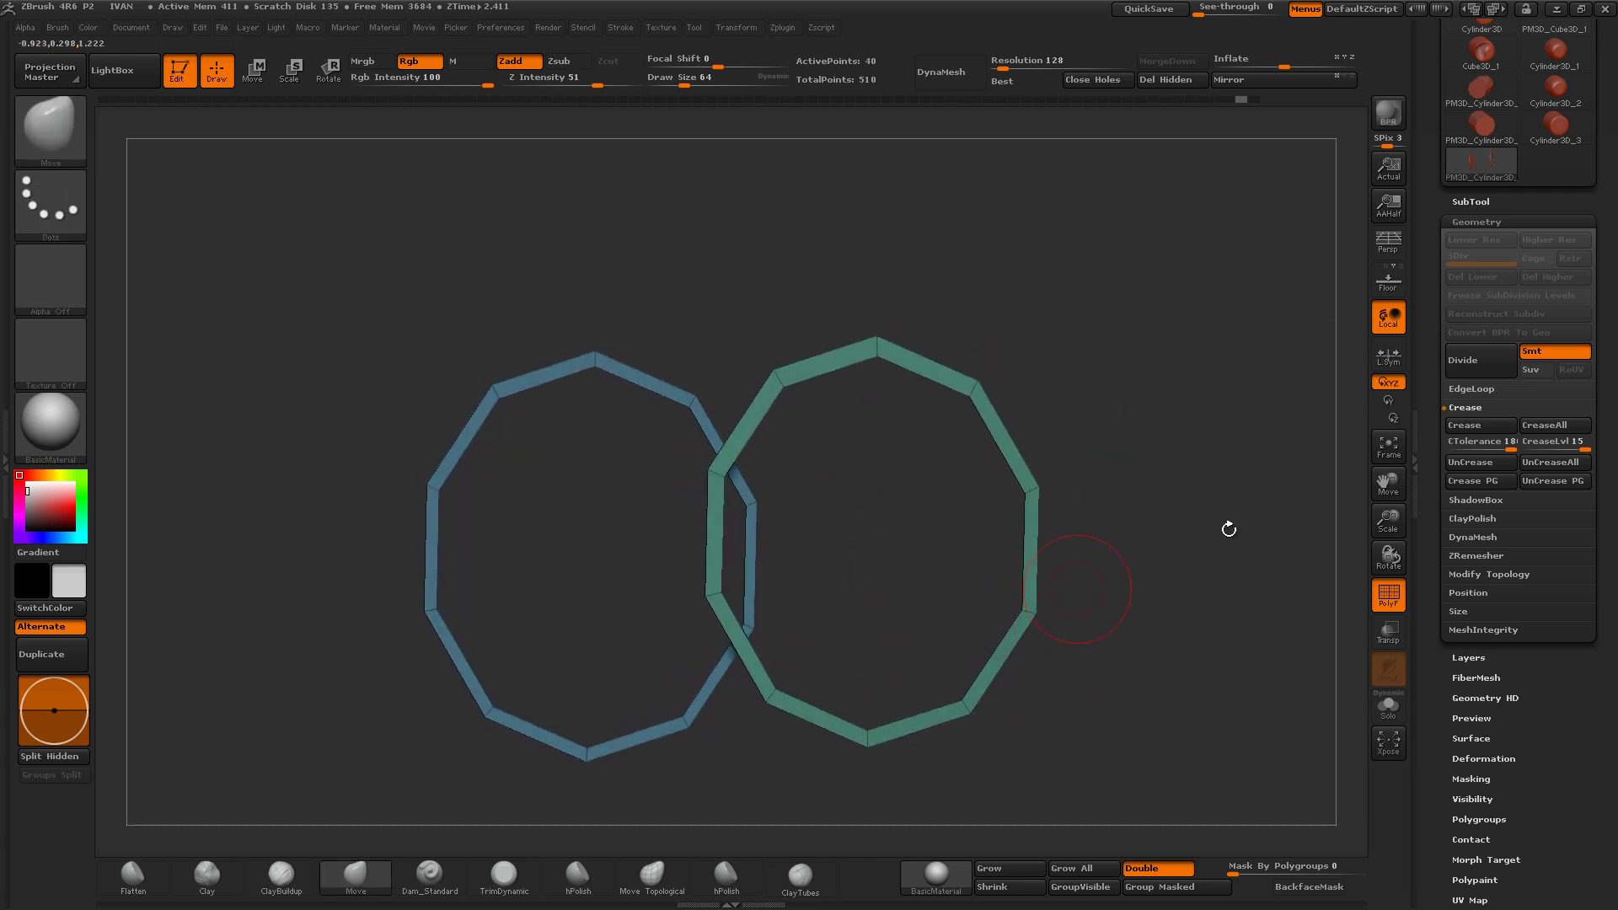
left_click(1465, 428)
left_click(1375, 595)
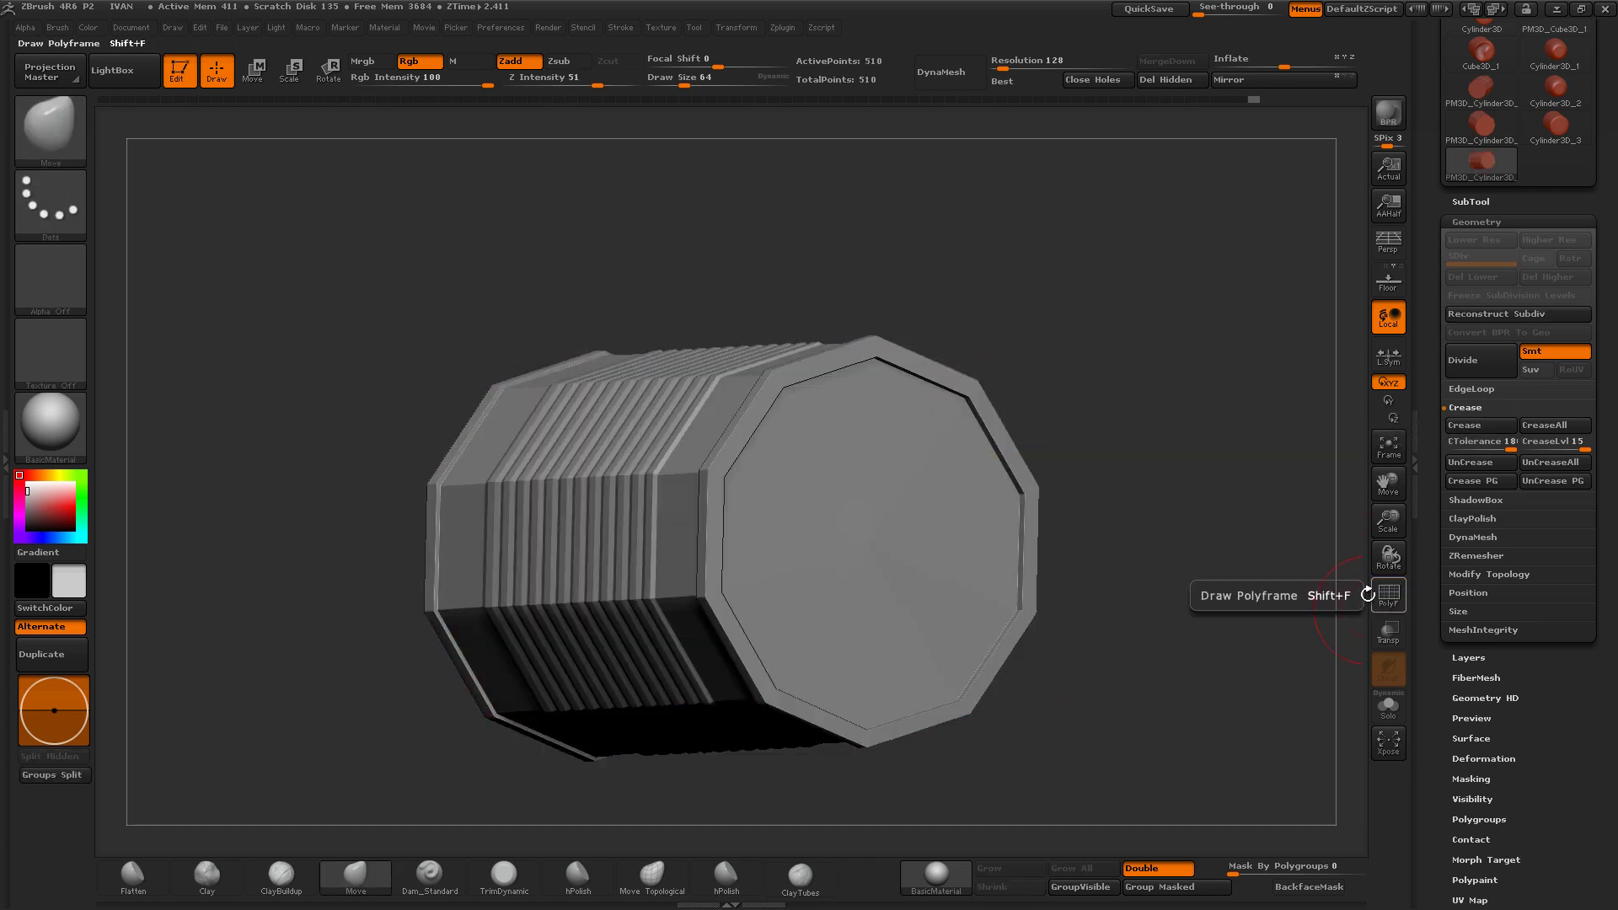
left_click_drag(1314, 590, 1213, 517, "shift")
key("ctrl+d")
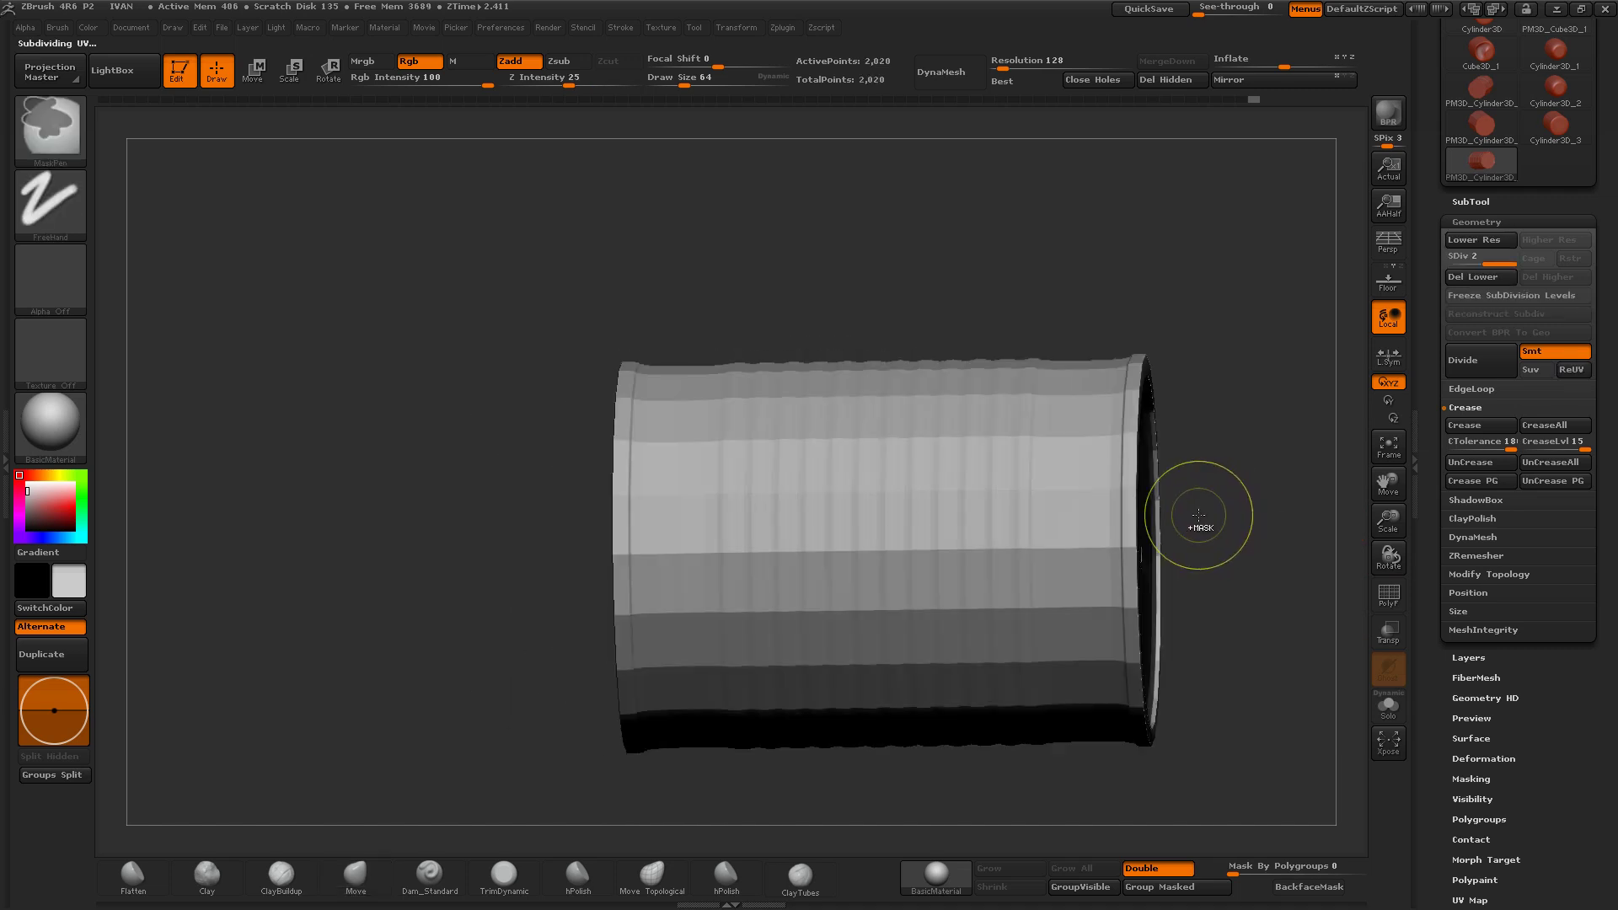
key("ctrl+d")
key("ctrl+d")
mouse_move(1203, 513)
left_mouse_down()
mouse_move(1090, 506)
mouse_move(1098, 432)
mouse_move(1100, 505)
mouse_move(1133, 426)
mouse_move(1118, 464)
mouse_move(1141, 553)
mouse_move(1130, 470)
mouse_move(1168, 466)
mouse_move(1116, 524)
mouse_move(1105, 571)
mouse_move(1074, 534)
mouse_move(1100, 501)
mouse_move(1113, 536)
mouse_move(1137, 523)
mouse_move(1174, 554)
mouse_move(1192, 542)
left_mouse_up()
key("shift+d")
key("shift+d")
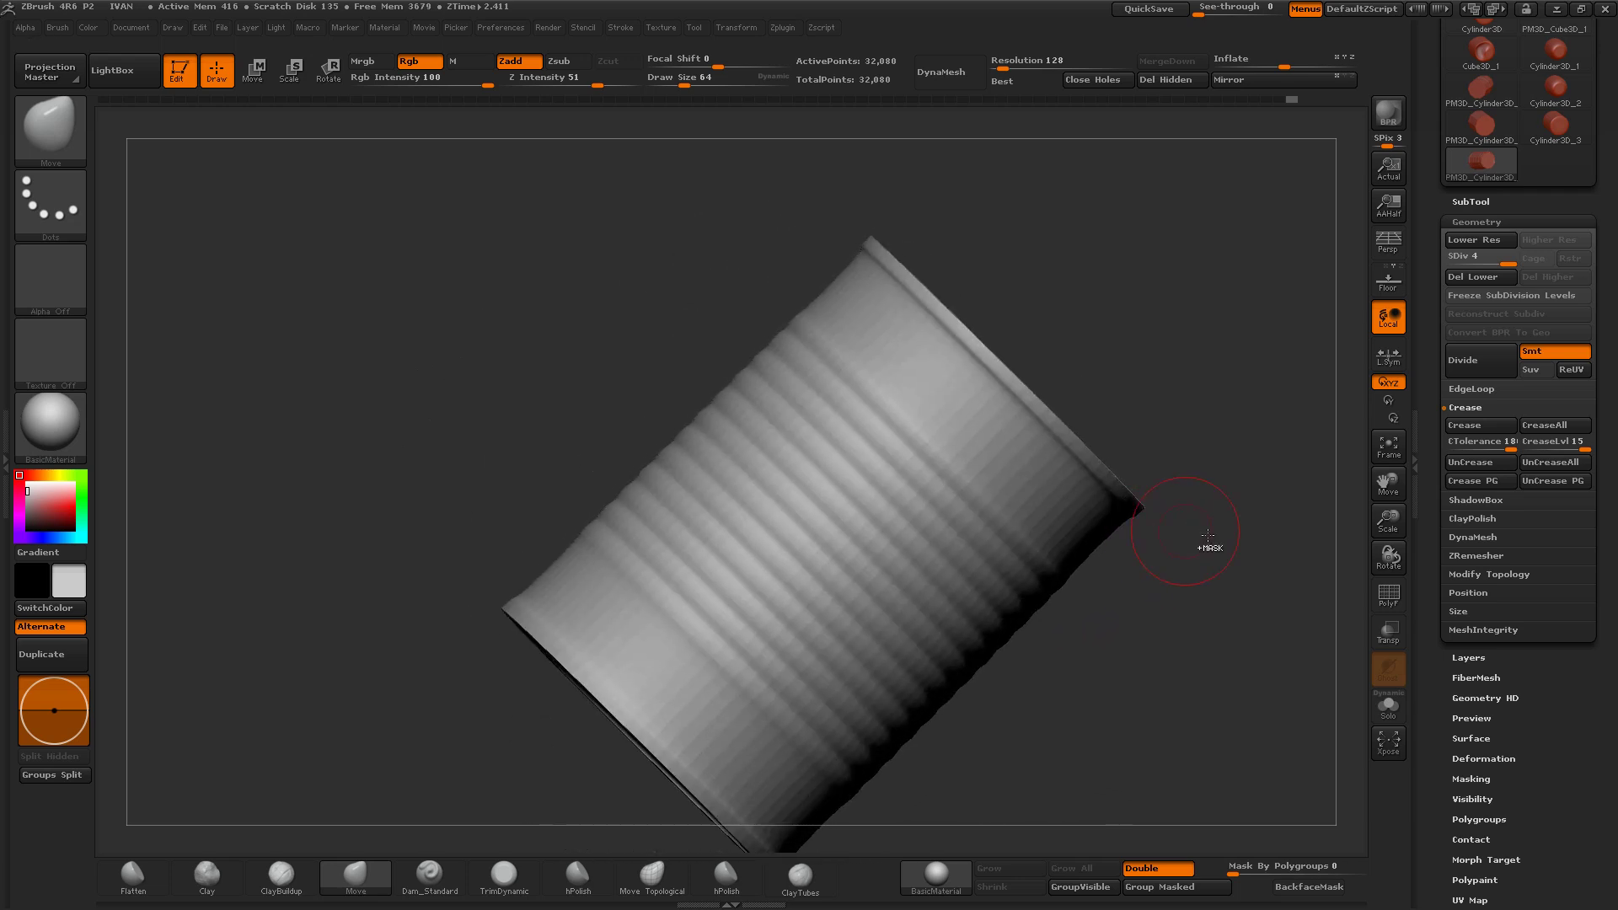
key("ctrl")
key("shift+d")
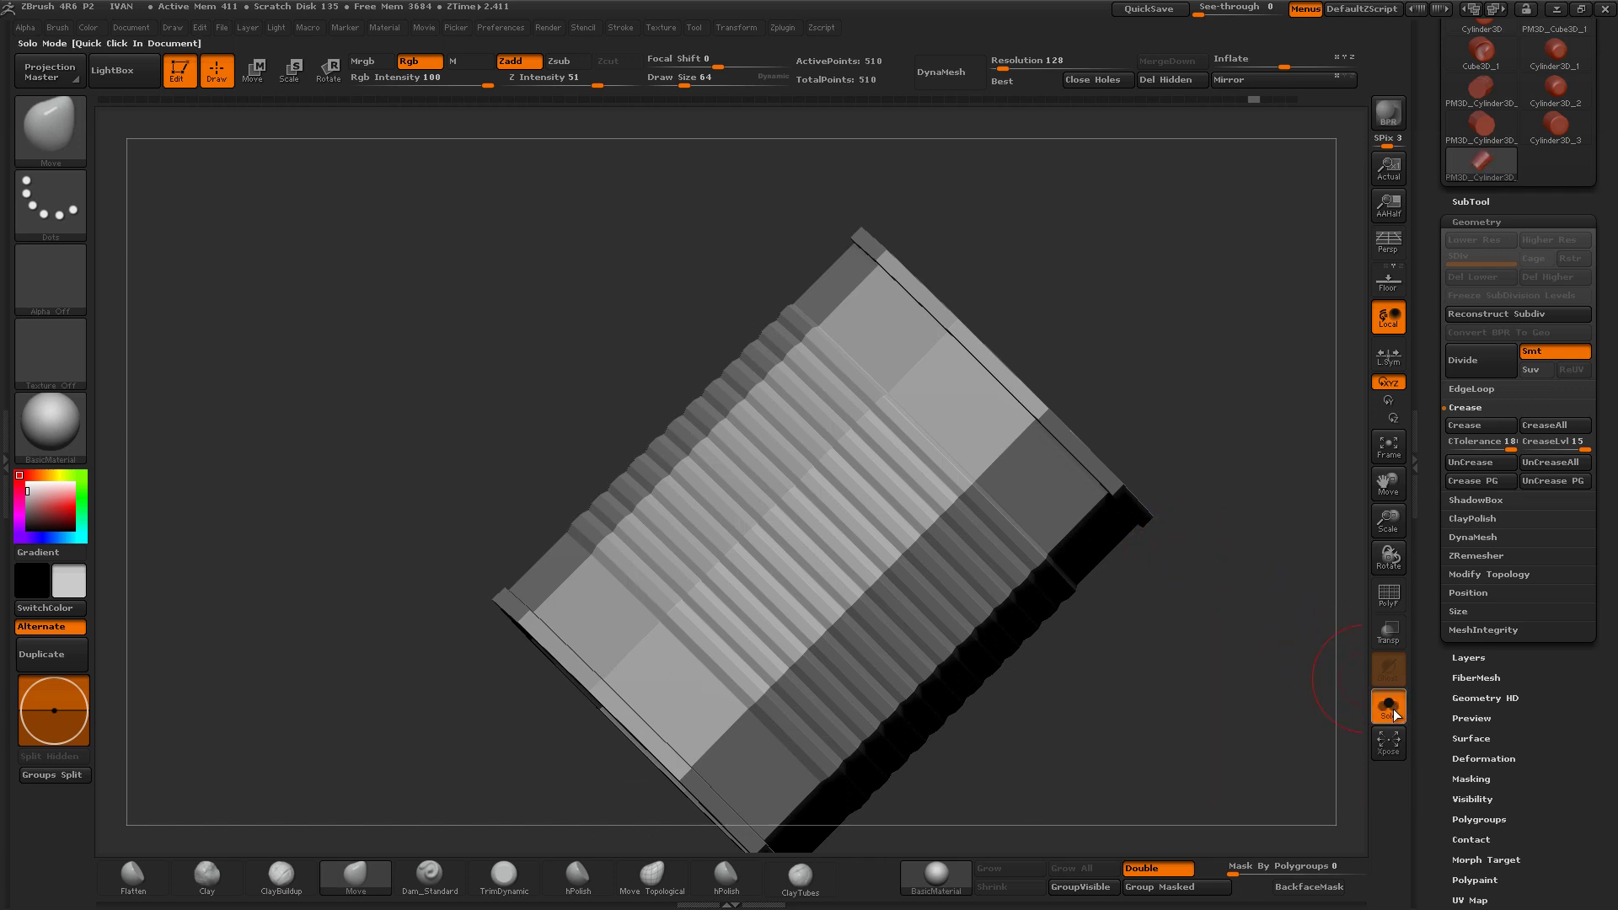
Step: With polygroups shown, hide the can's middle and isolate the pink end strip
left_click(1389, 594)
mouse_move(1180, 581)
left_mouse_down()
mouse_move(1029, 579)
mouse_move(1029, 409)
left_mouse_up()
left_click_drag(692, 392, 1104, 842, "ctrl+shift")
left_click_drag(1063, 602, 1082, 587)
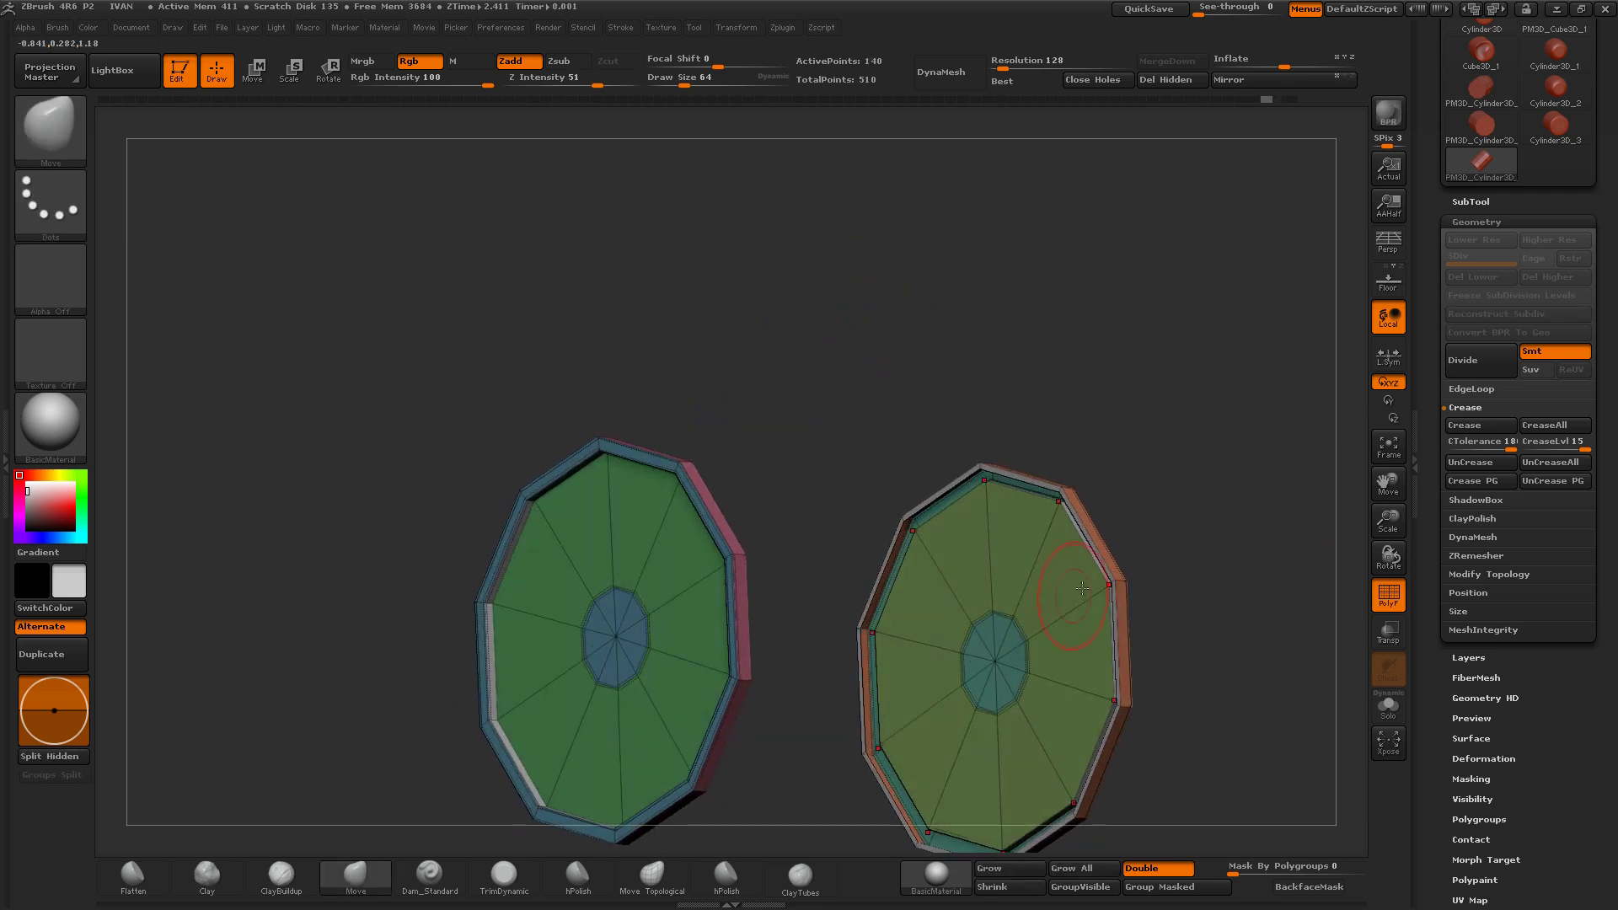
mouse_move(1392, 524)
left_mouse_down()
mouse_move(1015, 587)
mouse_move(1207, 500)
left_mouse_up()
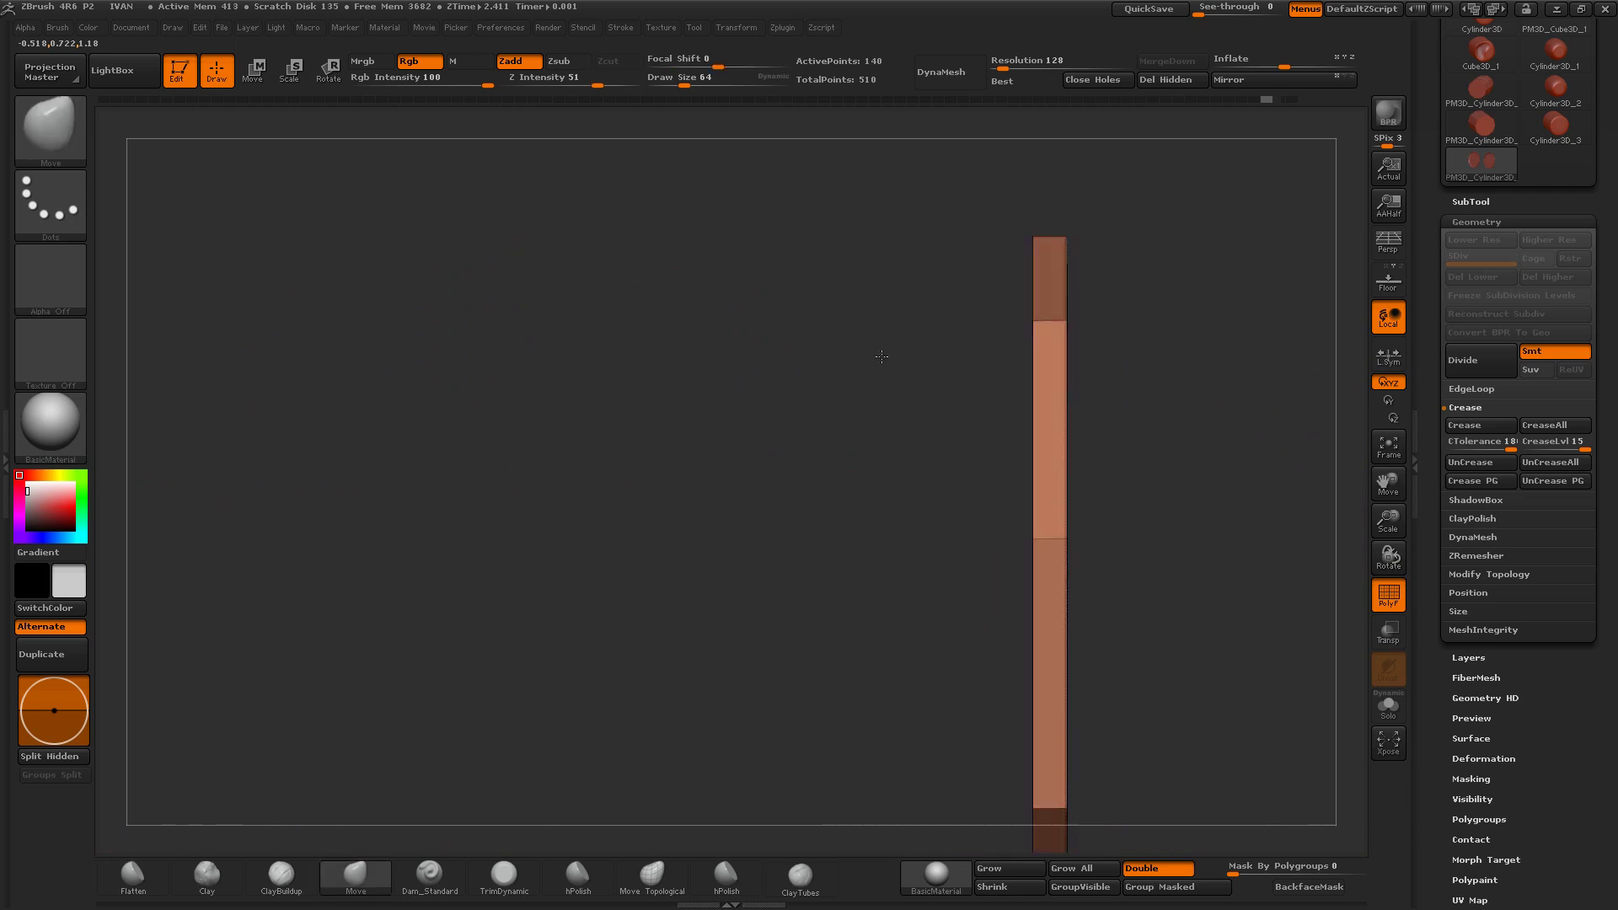
left_click_drag(1390, 510, 1180, 687)
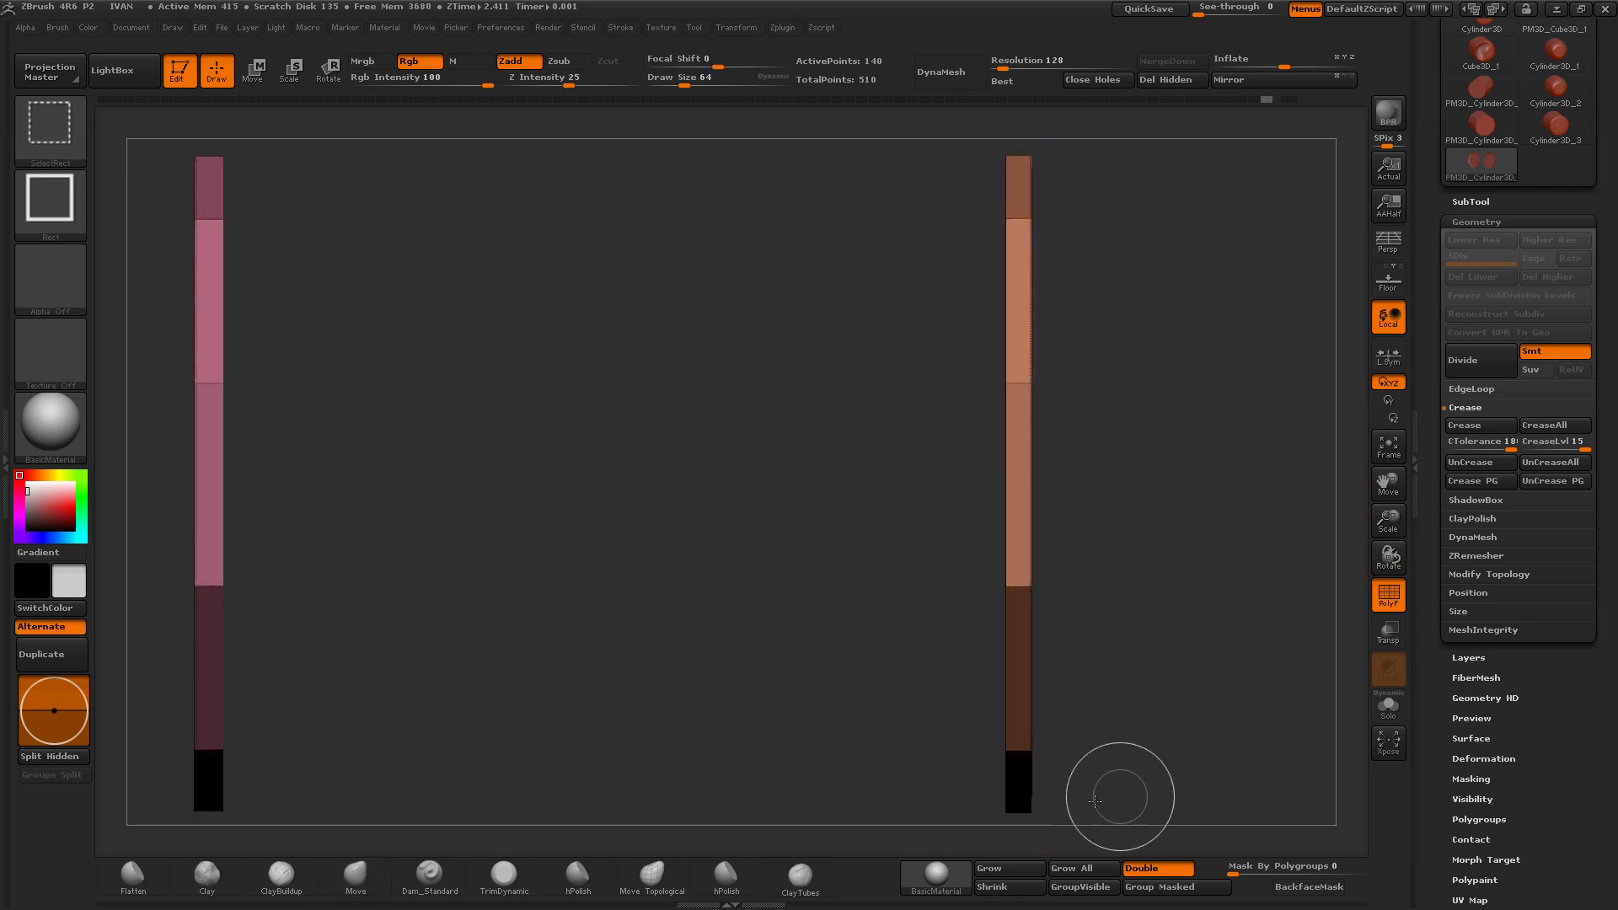
mouse_move(1107, 803)
left_mouse_down("ctrl+alt+shift")
mouse_move(1019, 150)
mouse_move(958, 442)
left_mouse_up("ctrl+alt+shift")
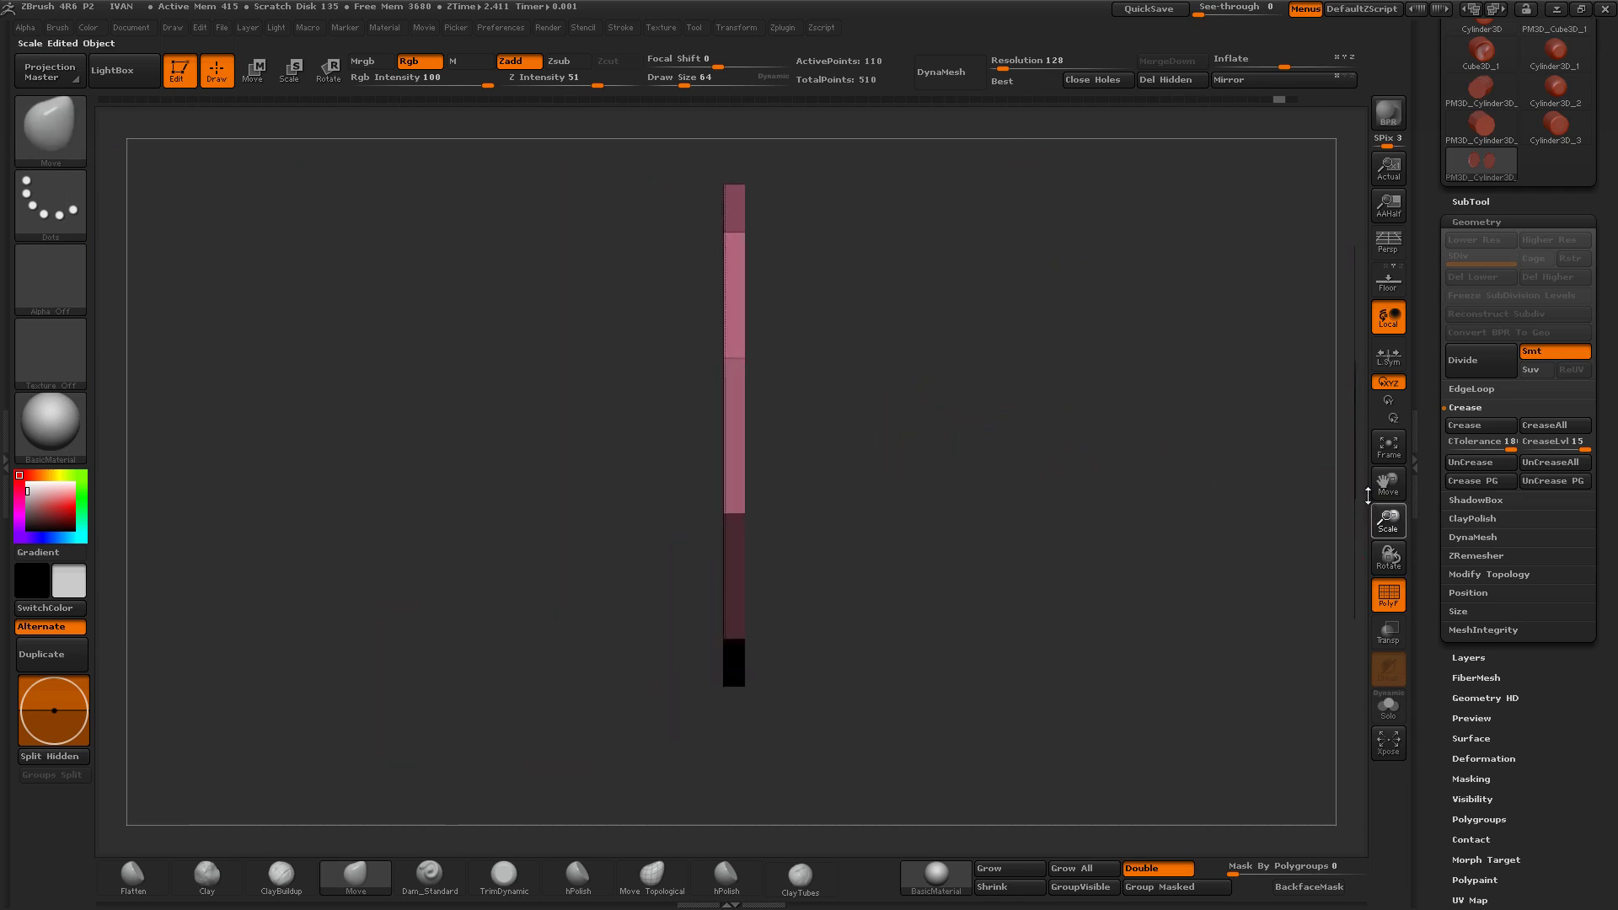
Step: Hide the cap face and hole centre, crease the borders, and subdivide to level 3
left_click_drag(656, 188, 771, 679, "ctrl+alt+shift")
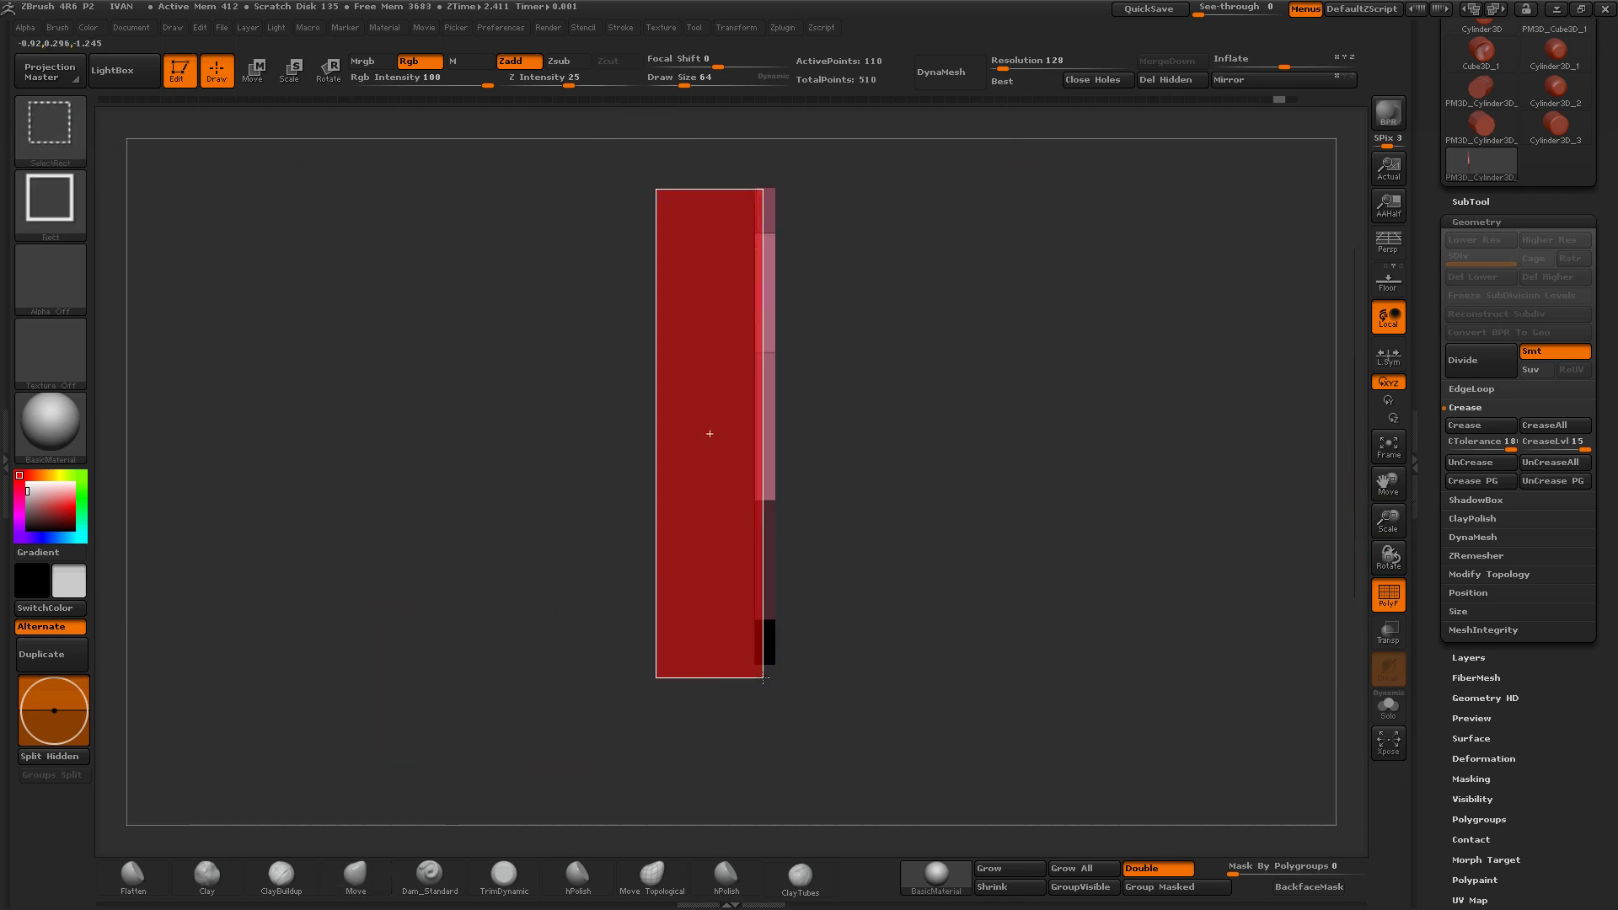
mouse_move(797, 560)
left_mouse_down()
mouse_move(754, 544)
mouse_move(763, 533)
left_mouse_up()
left_click_drag(1084, 557, 1060, 533, "ctrl+alt+shift")
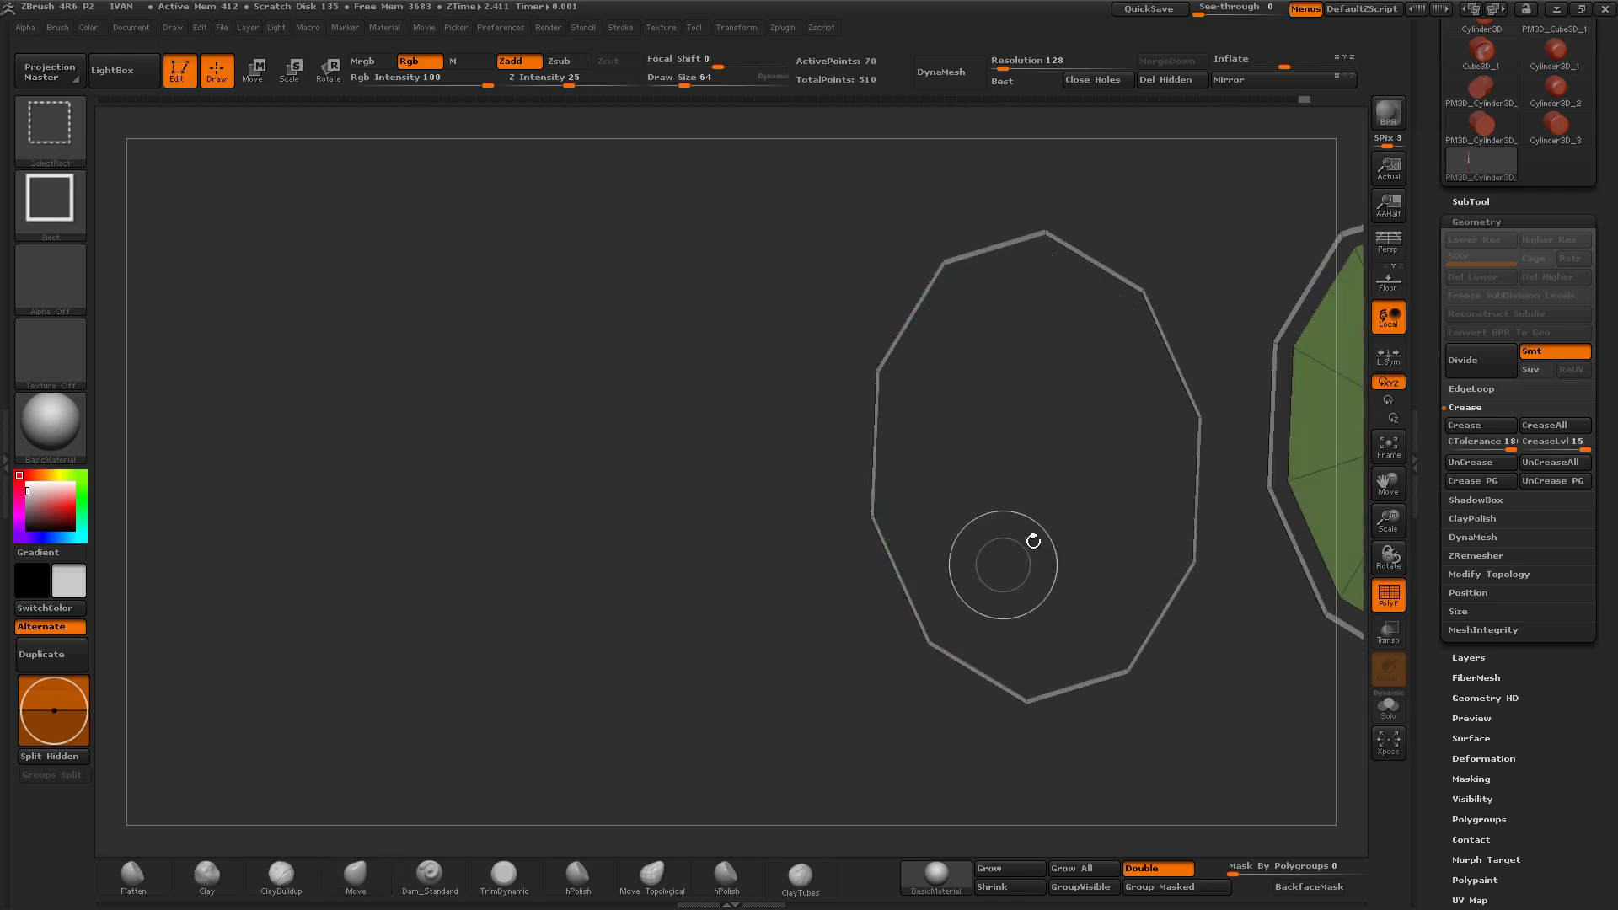
left_click_drag(973, 499, 1146, 461)
left_click_drag(1153, 404, 1289, 612, "ctrl+alt+shift")
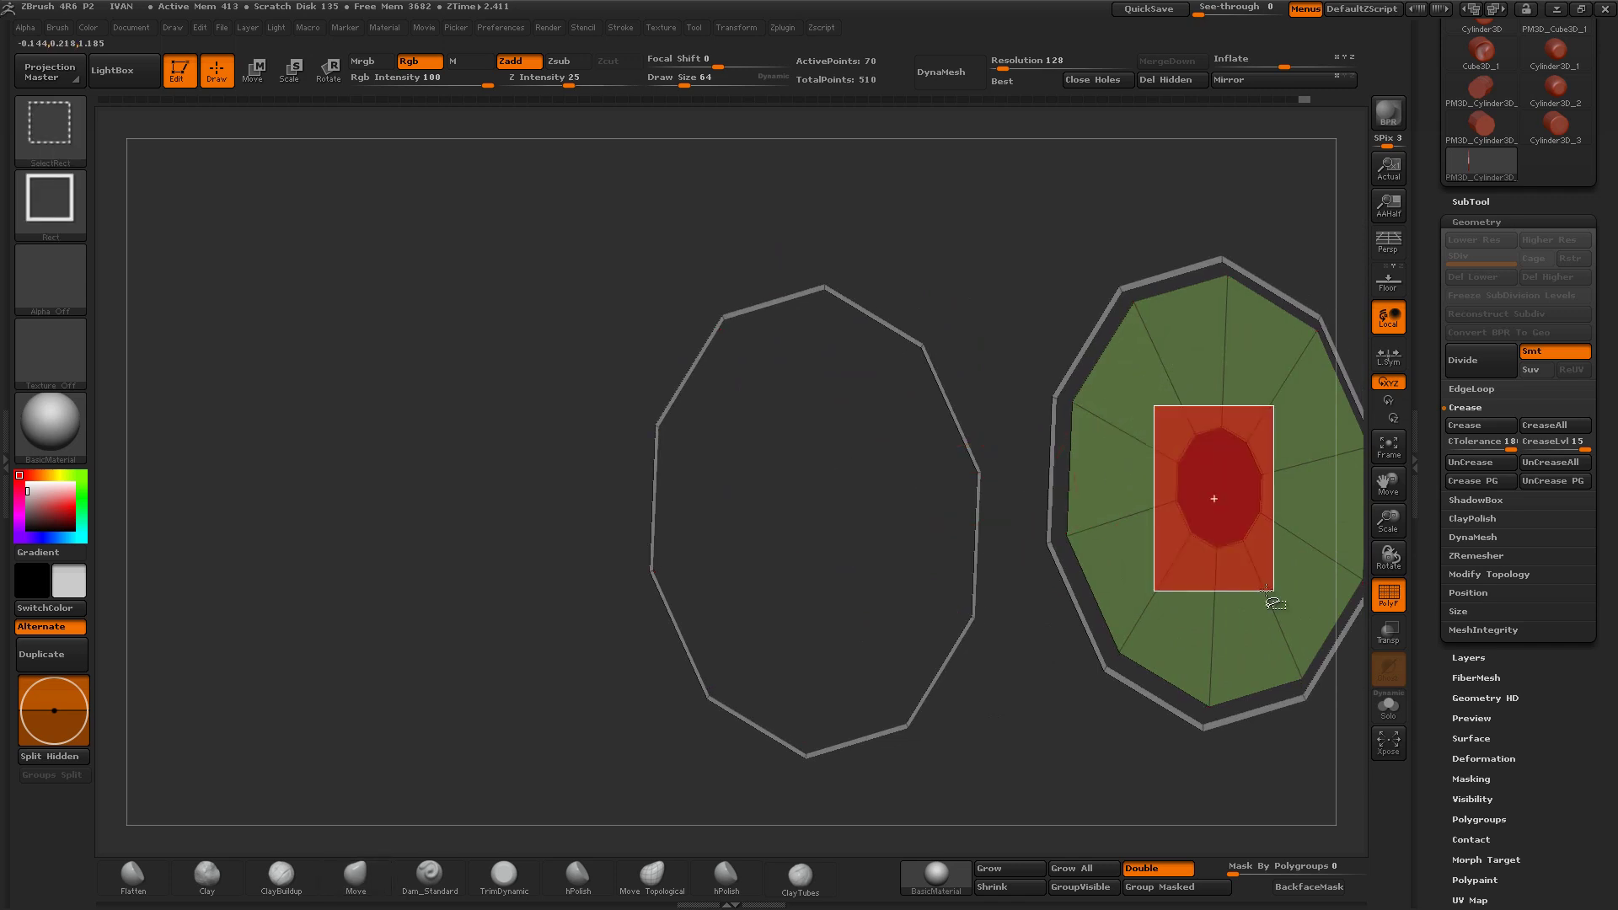
left_click(1469, 429)
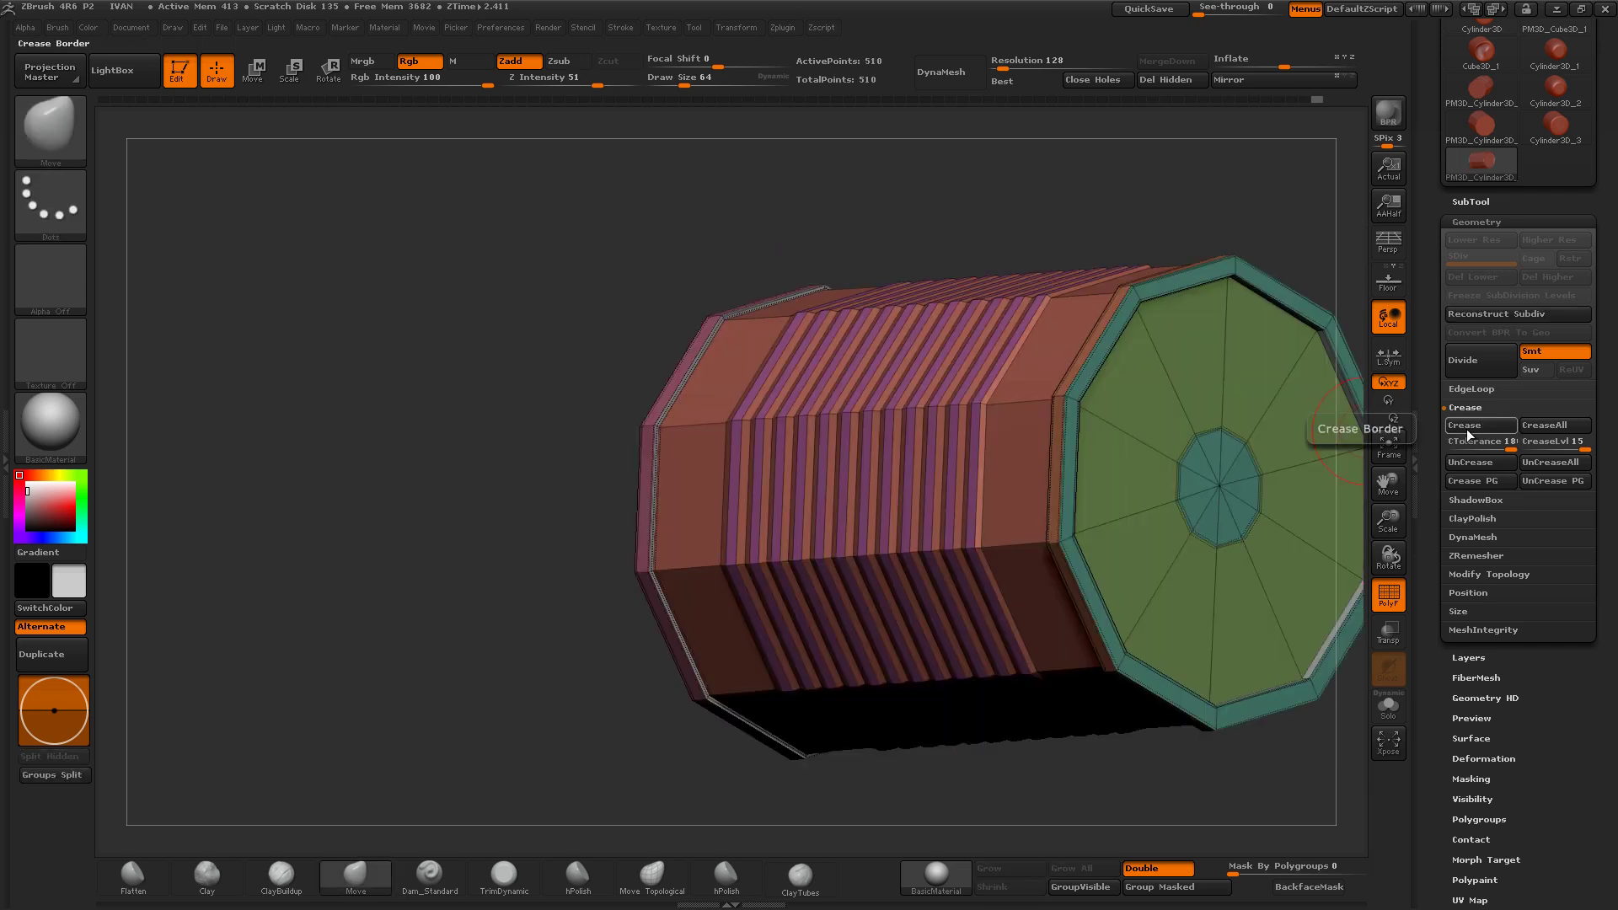
left_click(1389, 594)
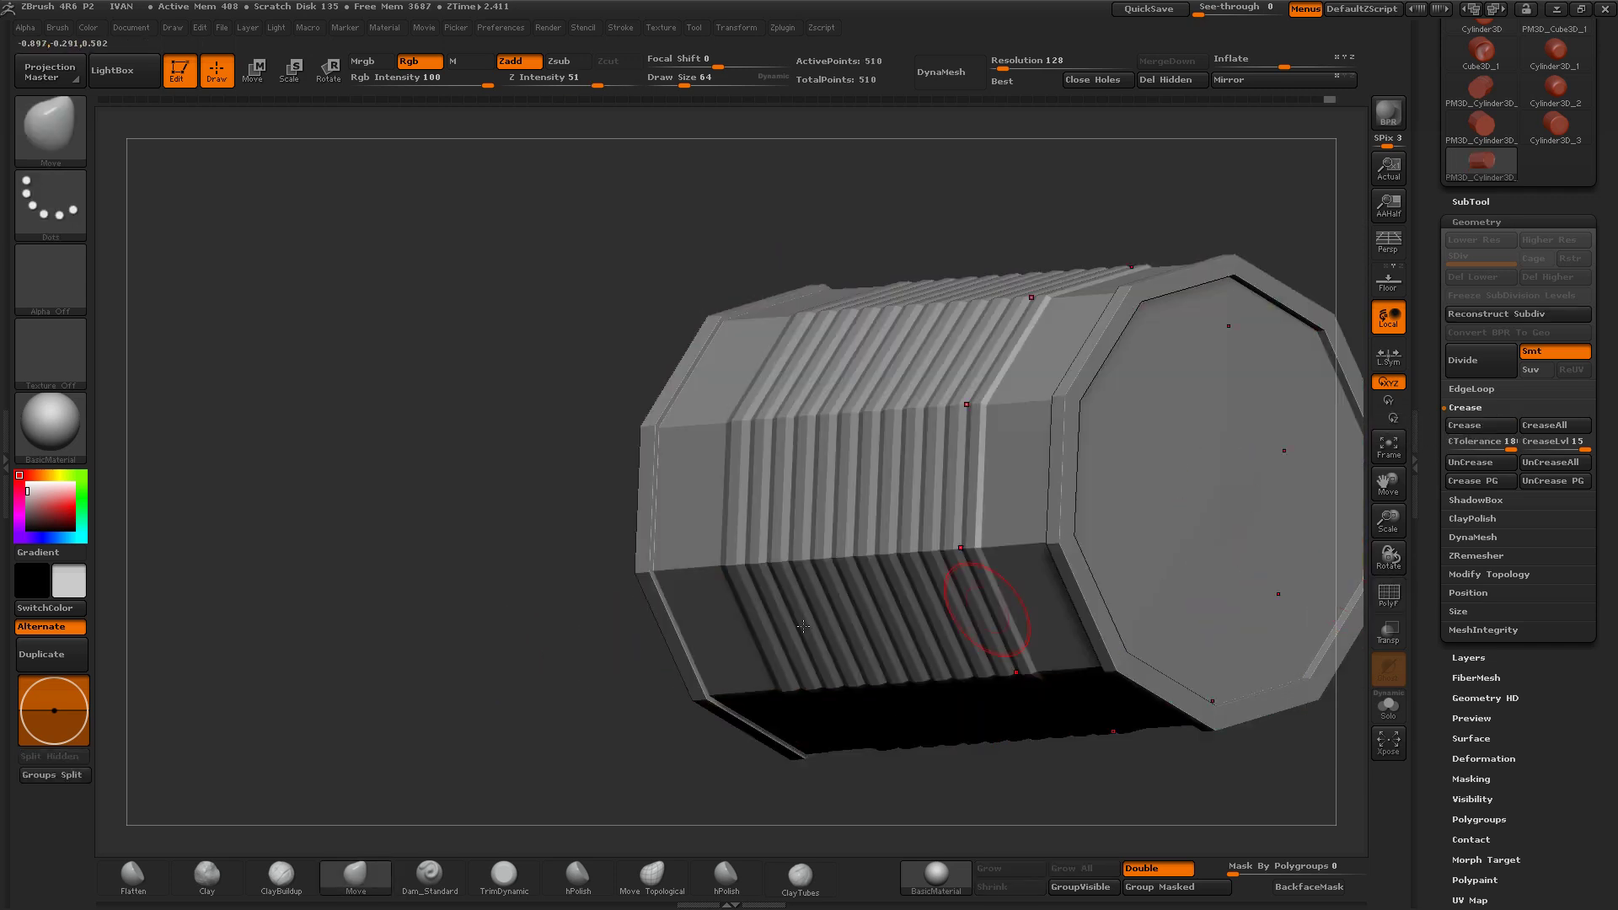
left_click_drag(1264, 716, 1054, 547)
key("ctrl+d")
key("ctrl+d")
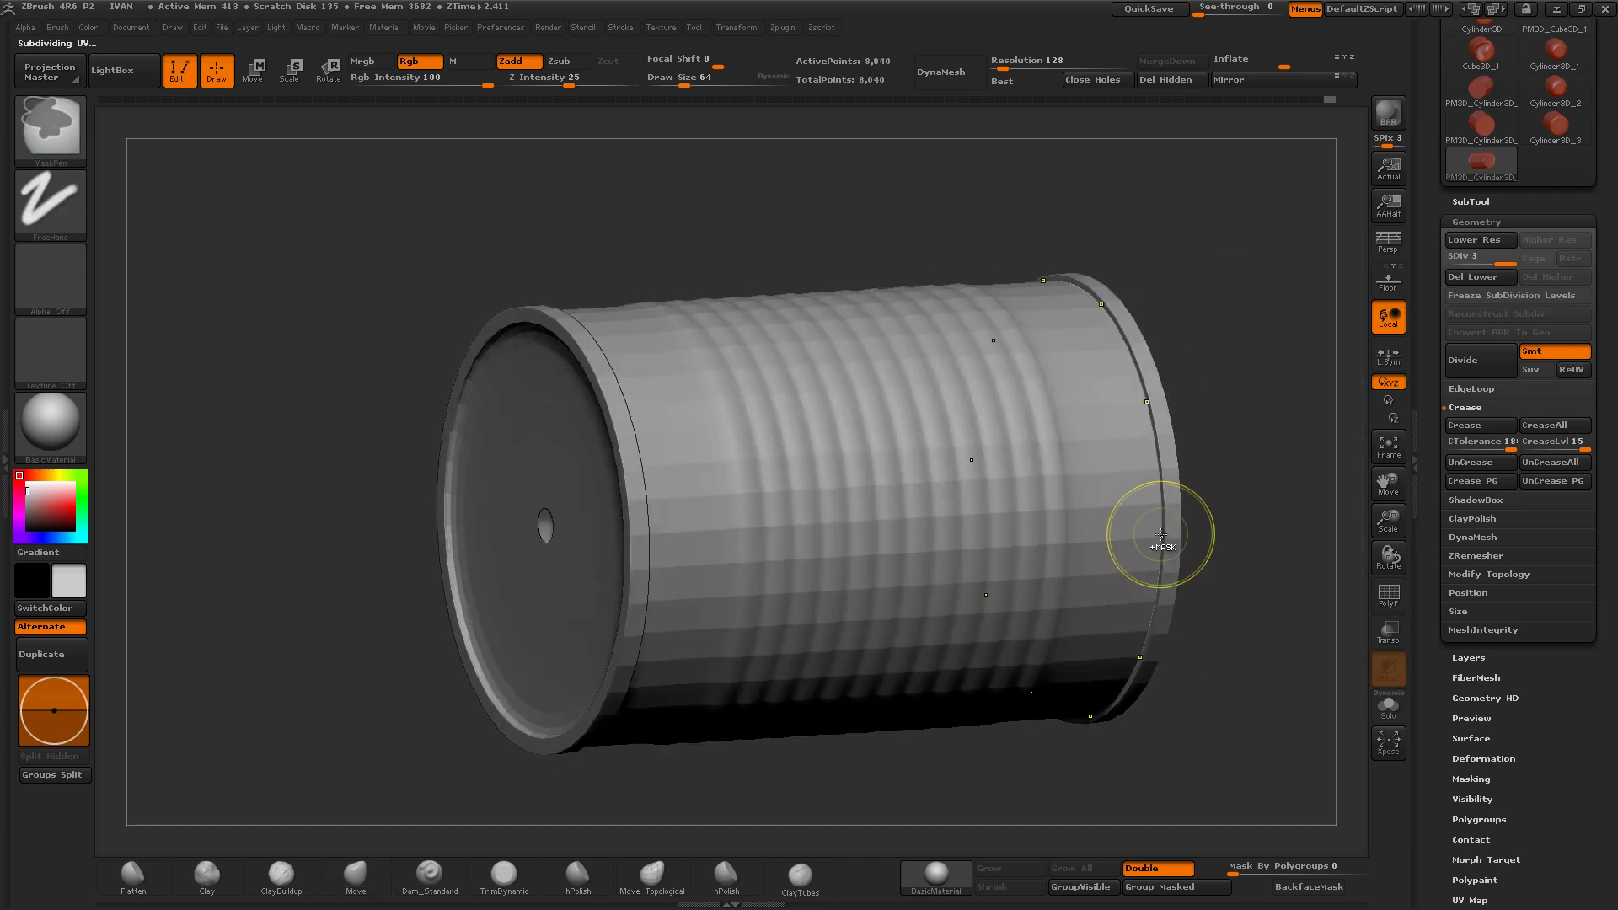
Step: Drop the can to its lowest subdivision level with polygroups shown, viewed end-on
mouse_move(1162, 534)
left_mouse_down()
mouse_move(931, 504)
mouse_move(1084, 422)
mouse_move(1096, 369)
mouse_move(1030, 476)
mouse_move(1037, 404)
mouse_move(1012, 387)
mouse_move(939, 390)
mouse_move(1000, 317)
mouse_move(1102, 261)
mouse_move(1037, 426)
mouse_move(944, 380)
mouse_move(962, 480)
mouse_move(1191, 489)
left_mouse_up()
mouse_move(1408, 520)
left_mouse_down()
mouse_move(1130, 480)
mouse_move(1130, 565)
mouse_move(1132, 459)
mouse_move(1079, 318)
mouse_move(1074, 622)
mouse_move(1048, 579)
left_mouse_up()
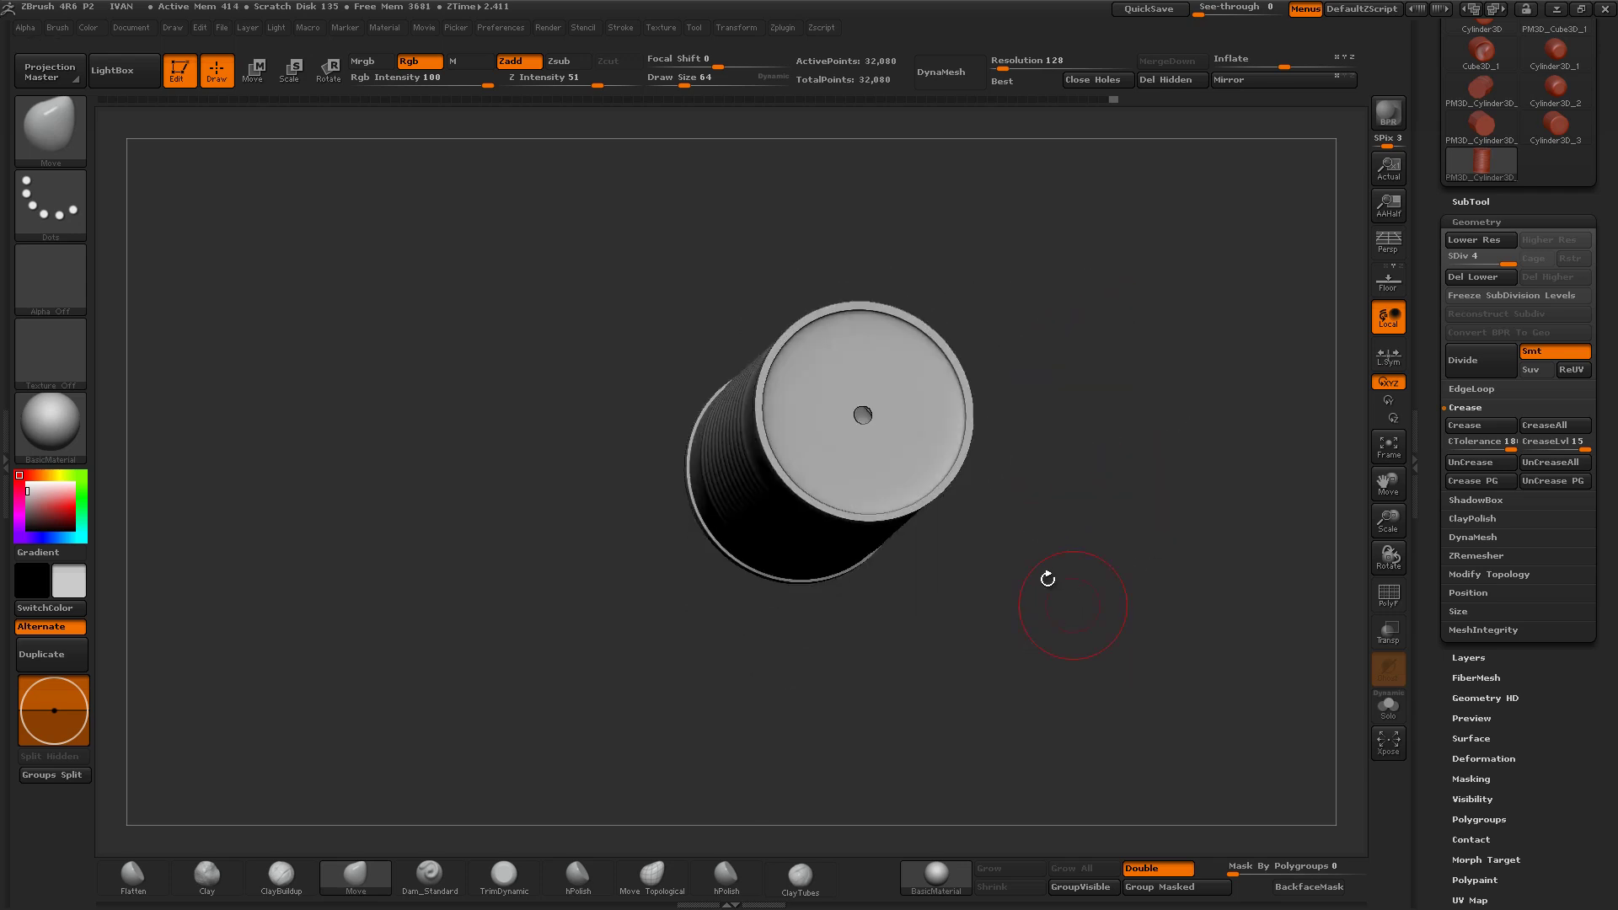
left_click_drag(1387, 514, 1380, 640)
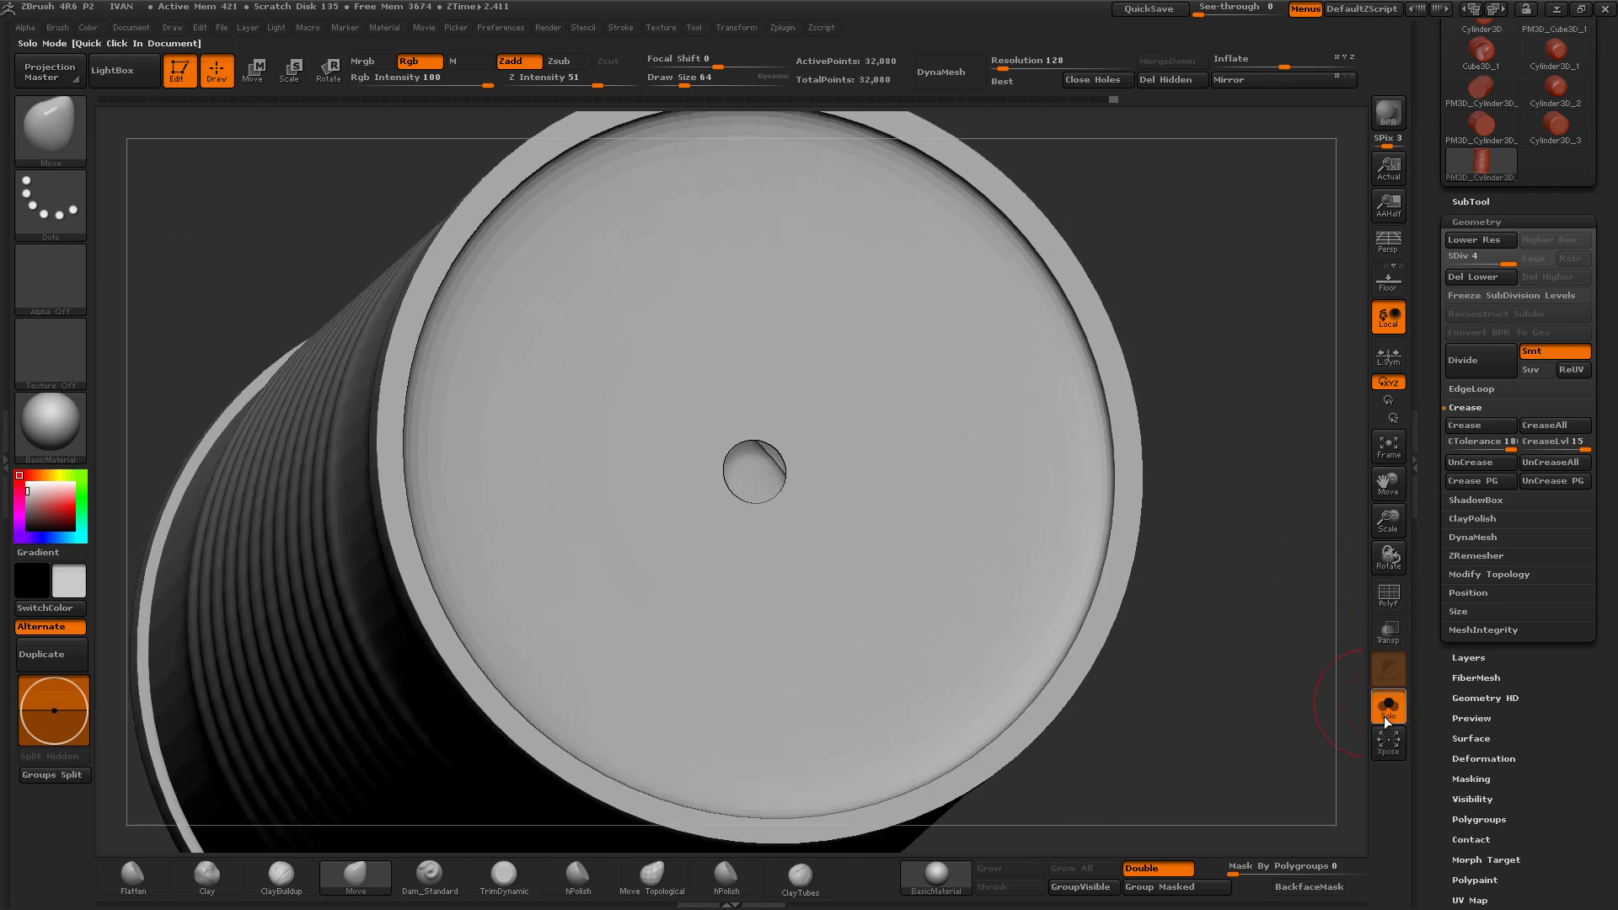
left_click(1391, 595)
key("shift+d")
key("shift+d")
key("shift+d")
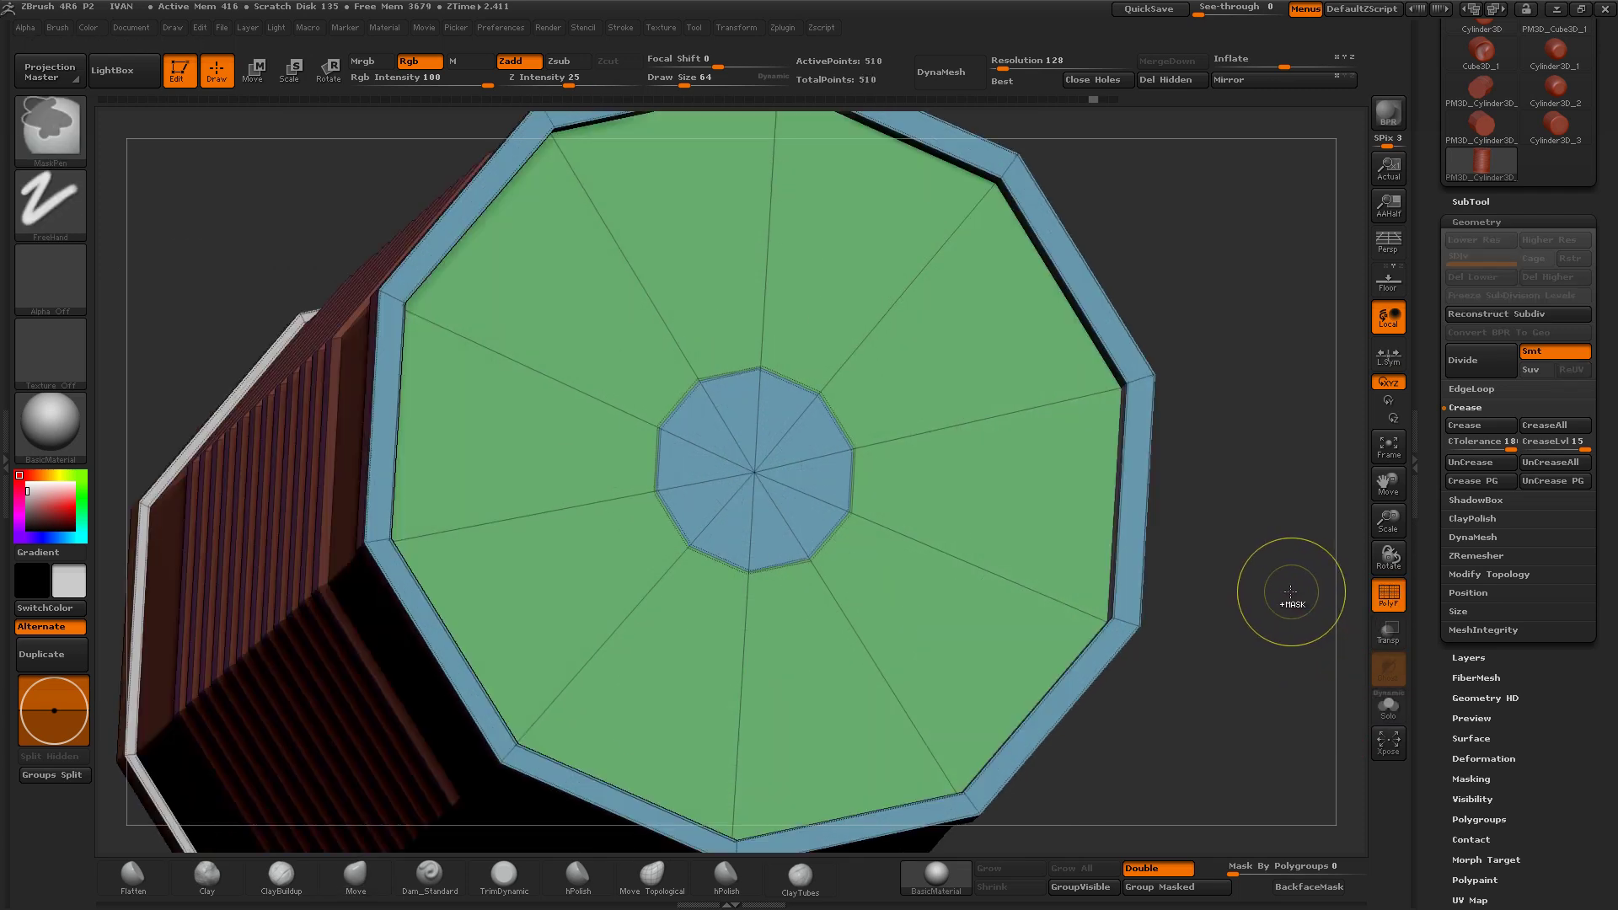
mouse_move(1224, 579)
left_mouse_down("shift")
mouse_move(1300, 545)
mouse_move(1298, 498)
mouse_move(1202, 526)
left_mouse_up("shift")
Step: Try hiding the end cap's polygroups, then show the whole mesh again
left_click(1025, 567, "ctrl+shift")
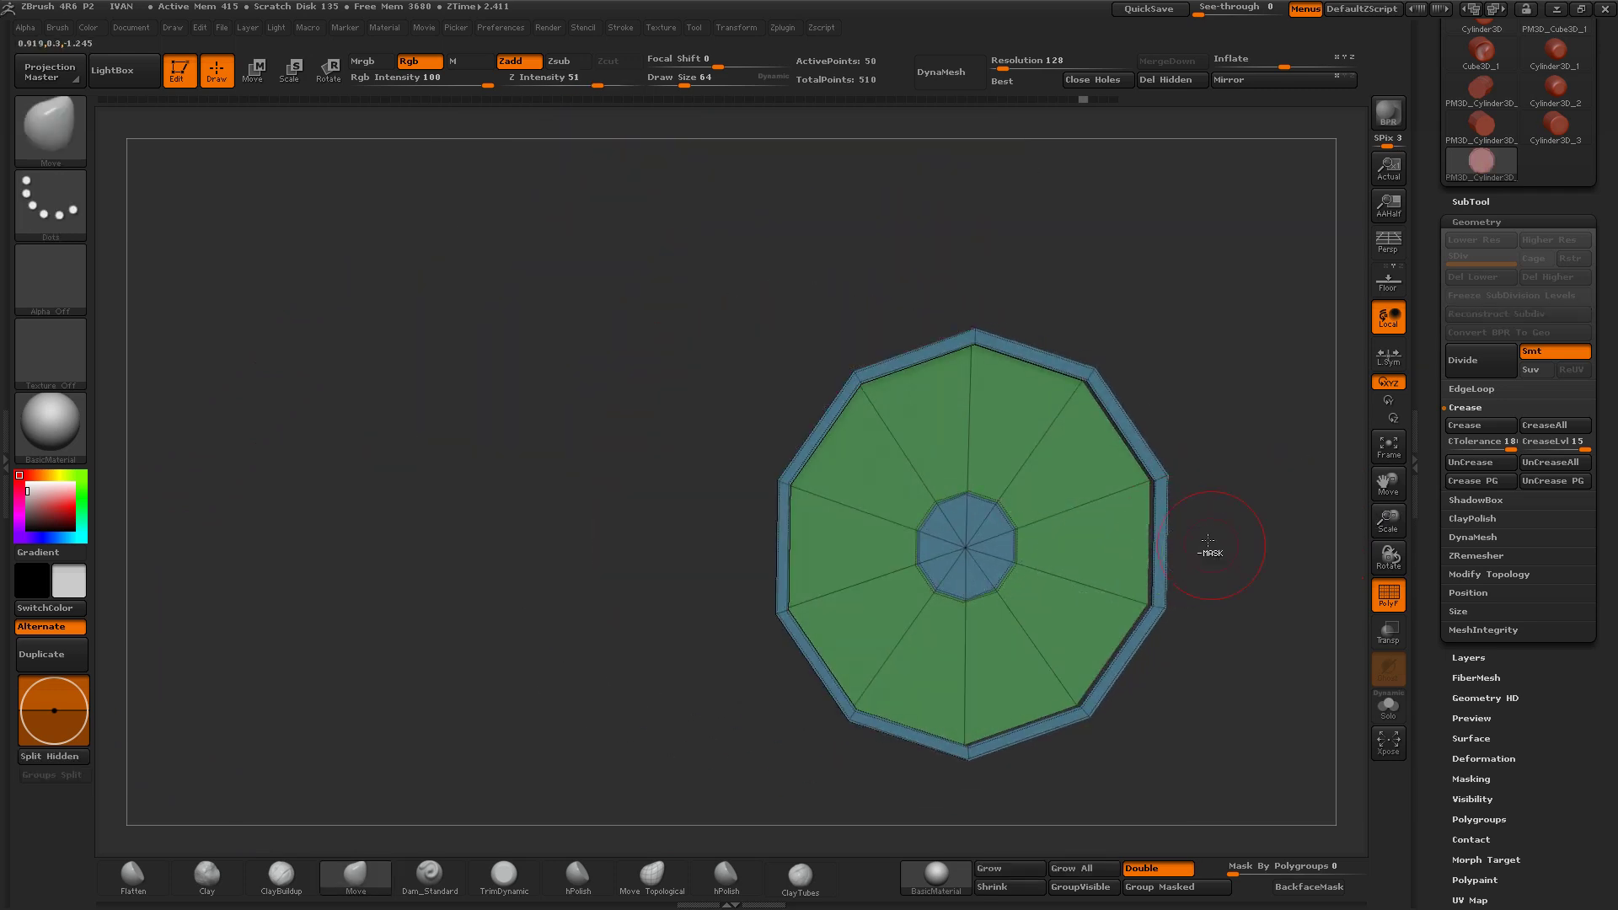
left_click(1166, 546, "ctrl+shift")
left_click(1174, 549, "ctrl+shift")
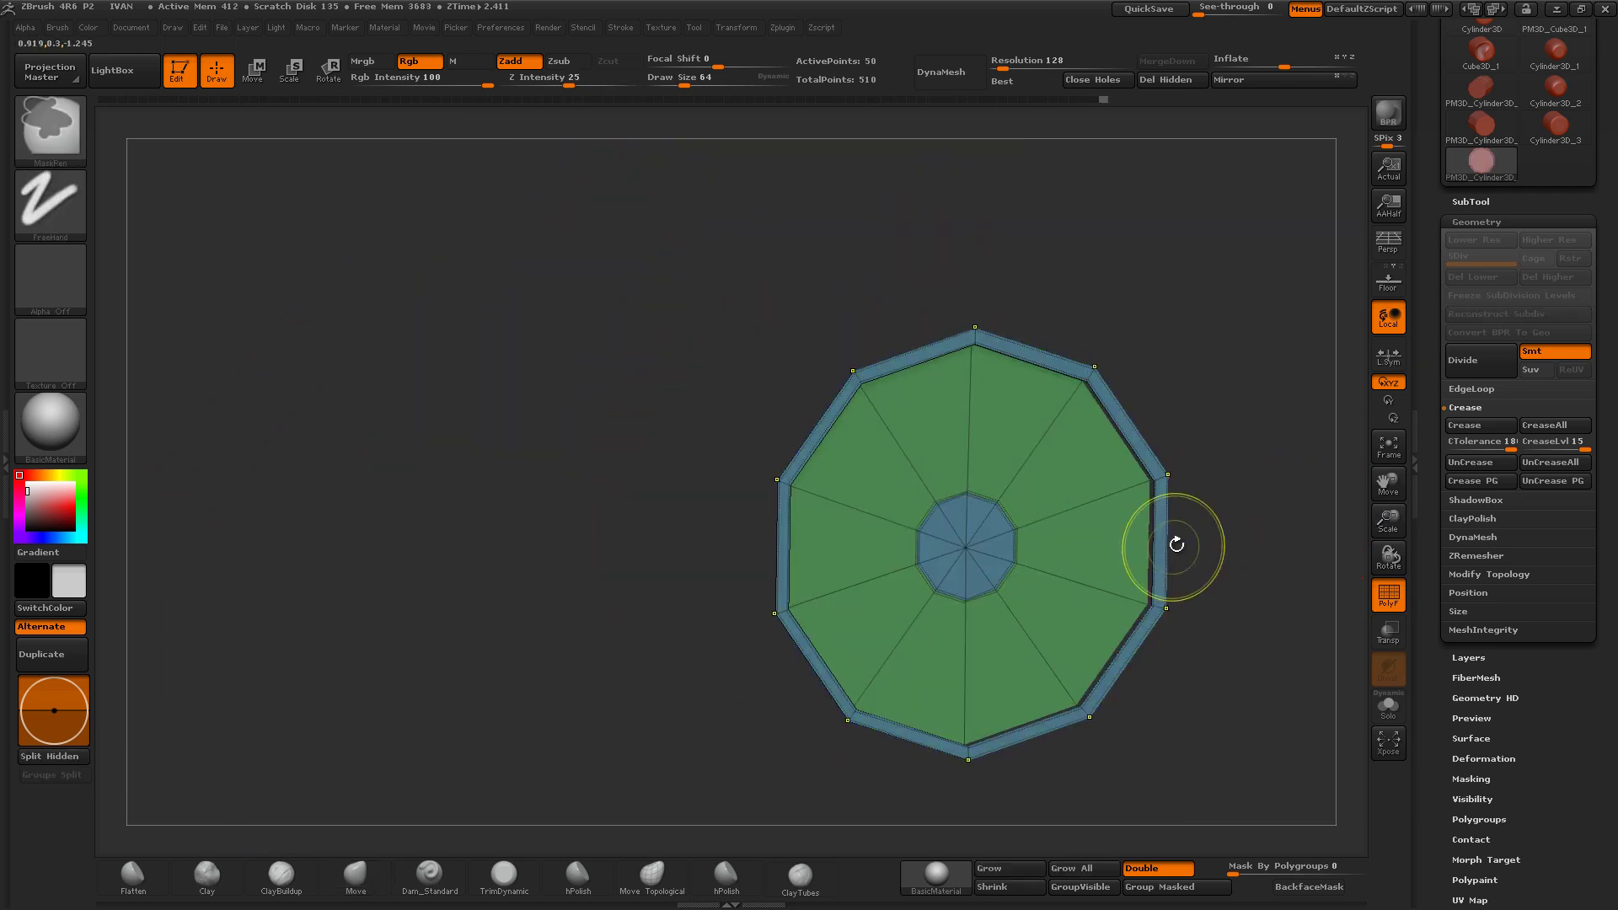
left_click_drag(1174, 549, 1198, 494)
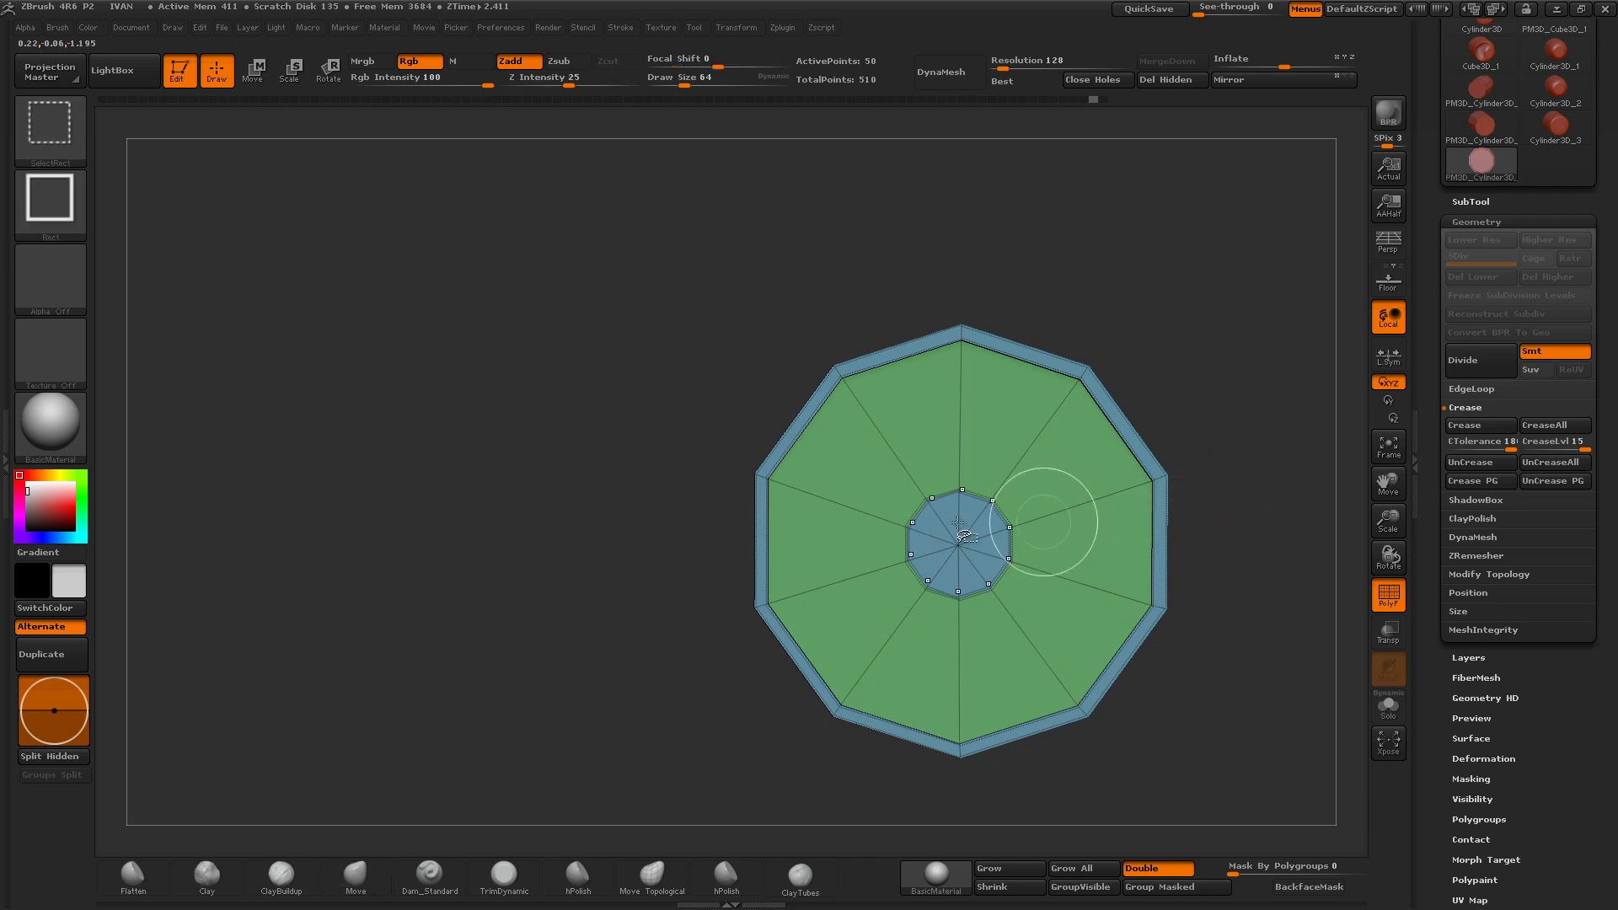
left_click_drag(623, 513, 1042, 633, "ctrl+shift")
left_click(585, 654, "ctrl+shift")
left_click_drag(632, 713, 668, 644)
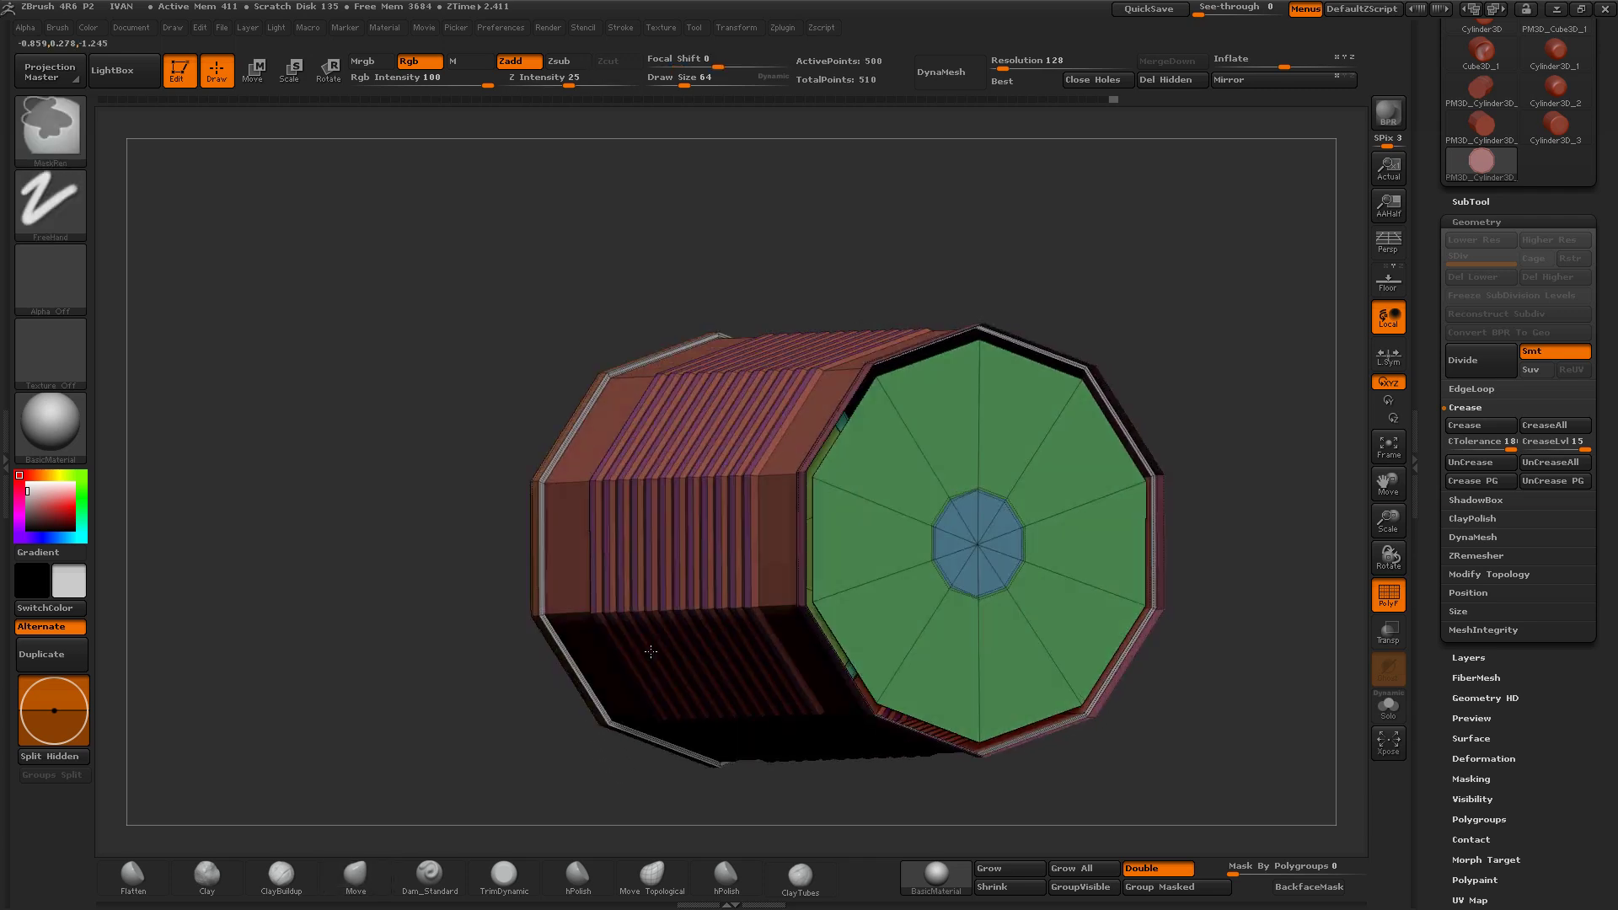
Step: Hide the sides and other cap rings, invert visibility, and delete the cap face
left_click(668, 643, "ctrl+shift")
left_click(645, 552, "ctrl+shift")
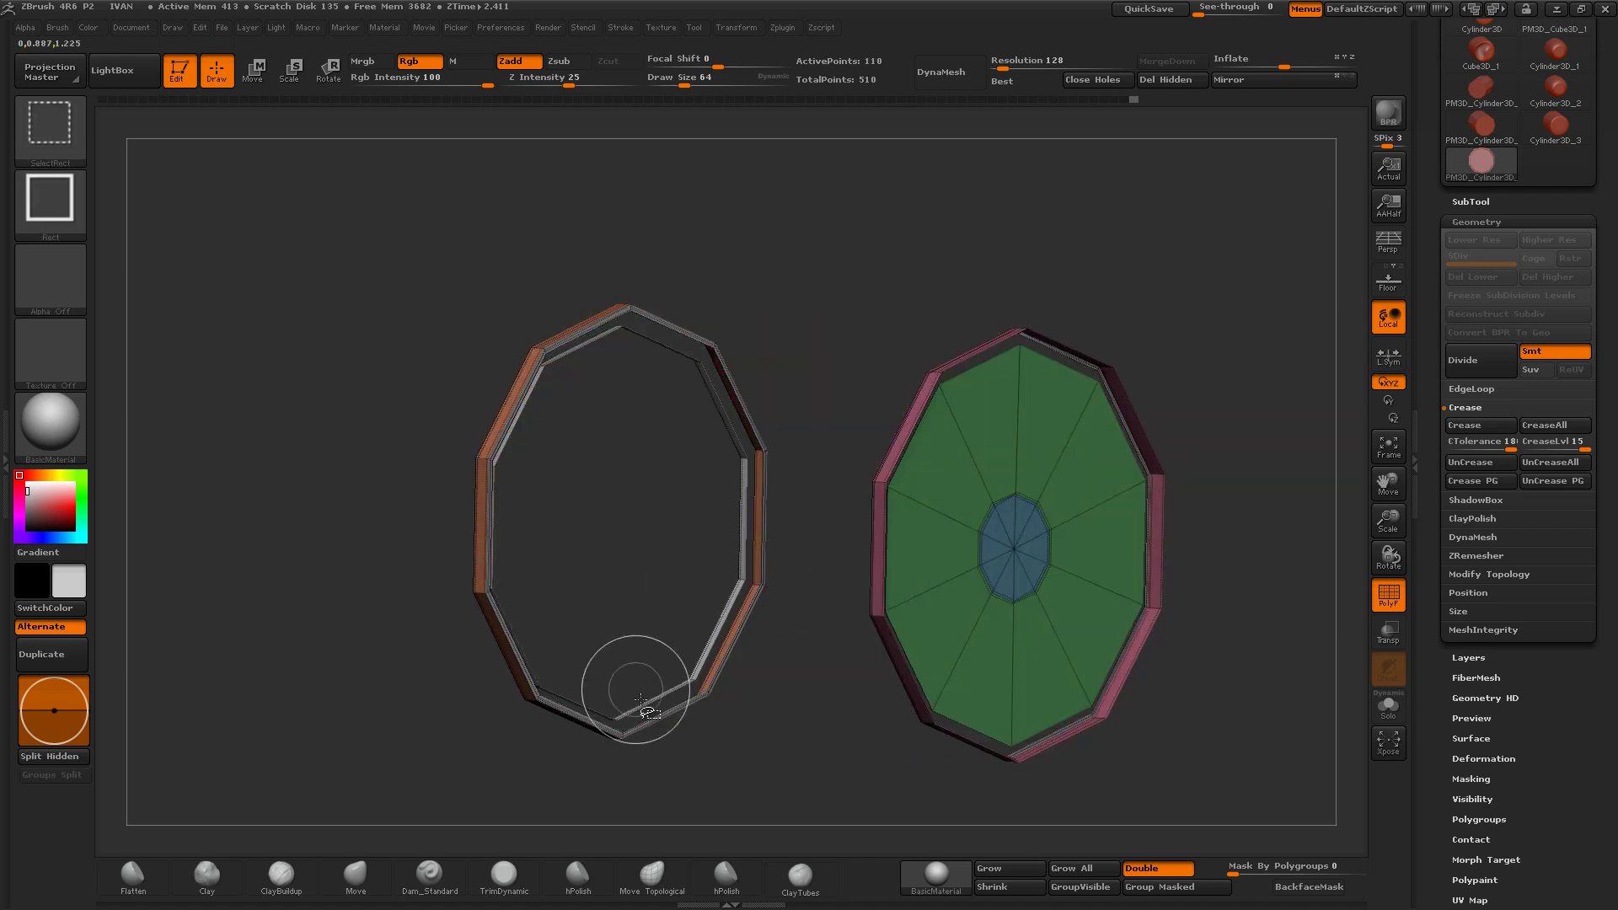
left_click(664, 712, "ctrl+shift")
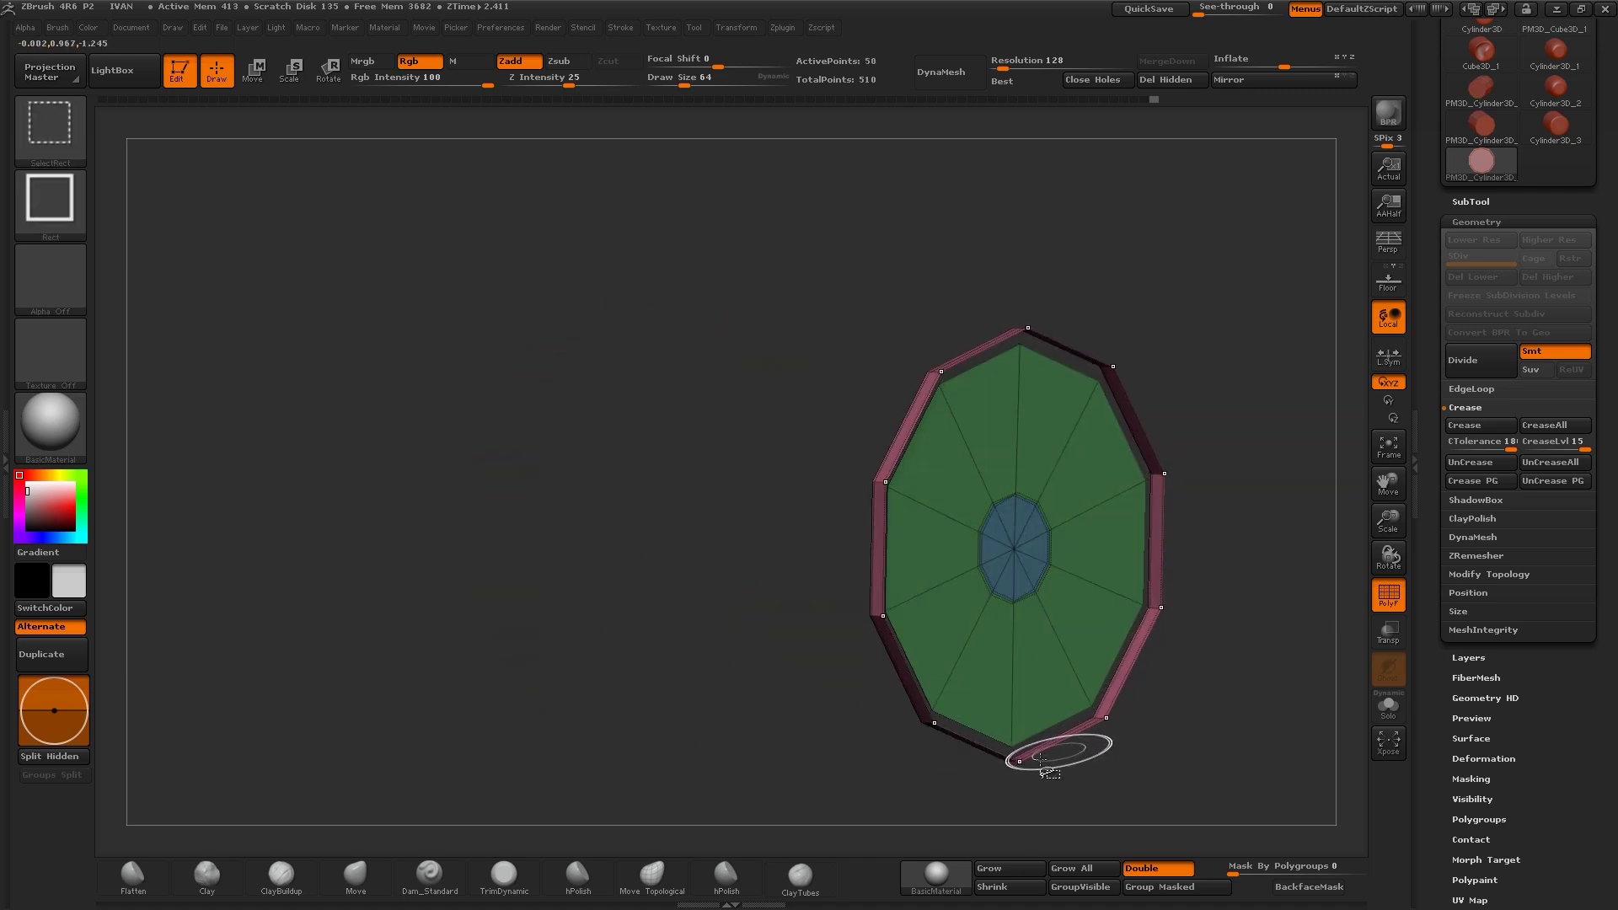
left_click(1042, 759, "ctrl+shift")
left_click(761, 708, "ctrl+shift")
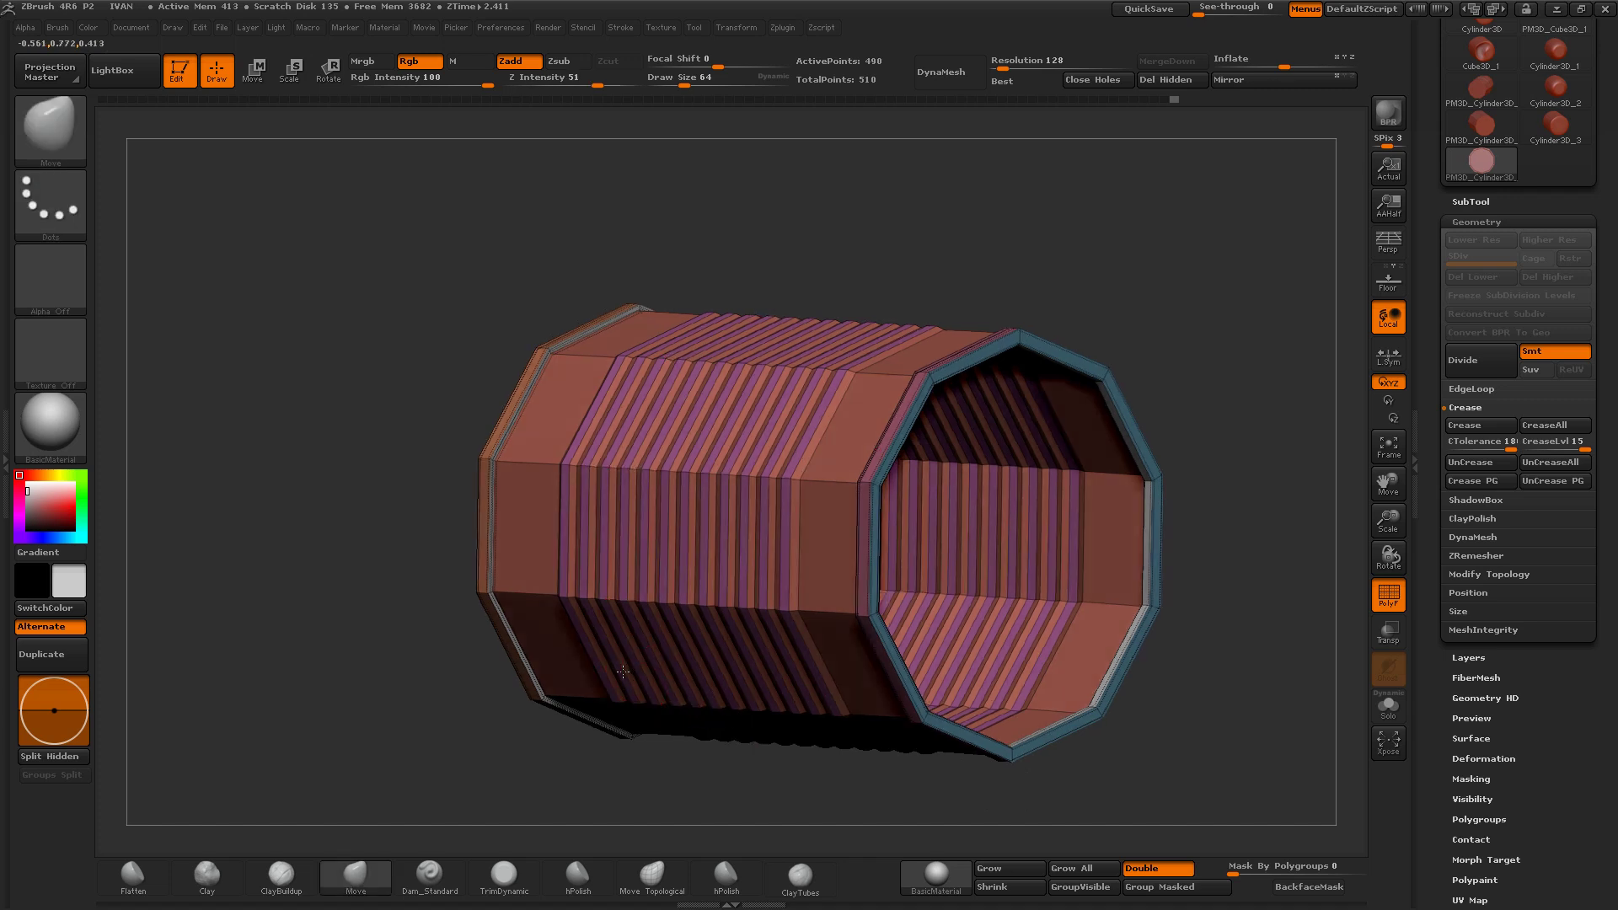
left_click_drag(741, 746, 1094, 179)
left_click(1164, 83)
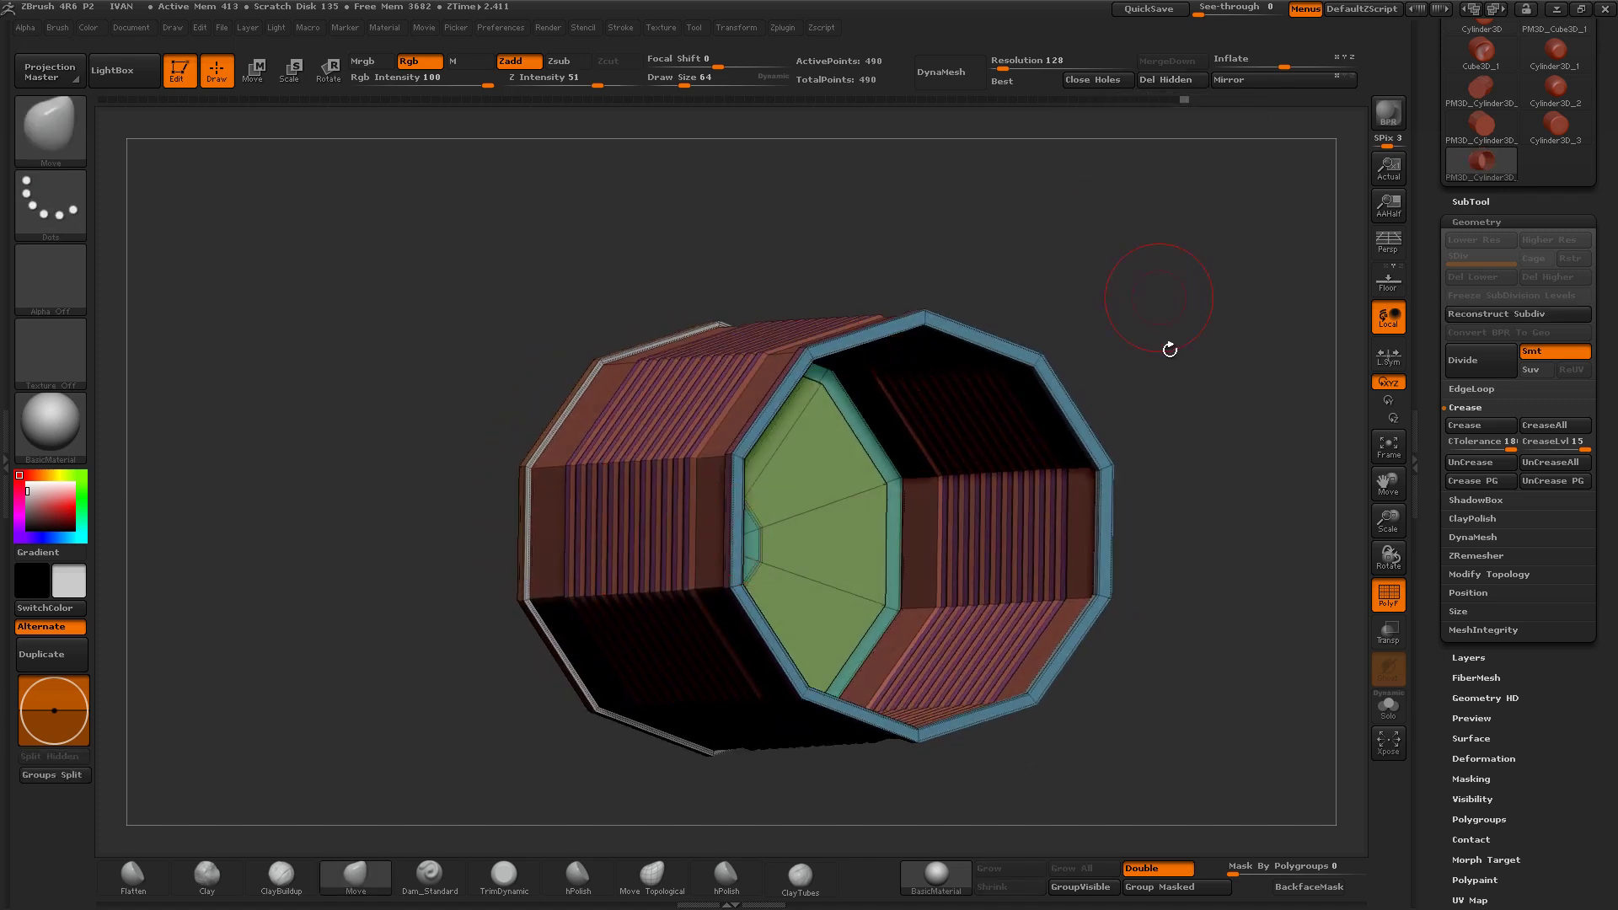
left_click_drag(1170, 350, 1220, 419)
left_click(1386, 599)
left_click_drag(1246, 523, 1224, 328)
key("ctrl+d")
key("ctrl+d")
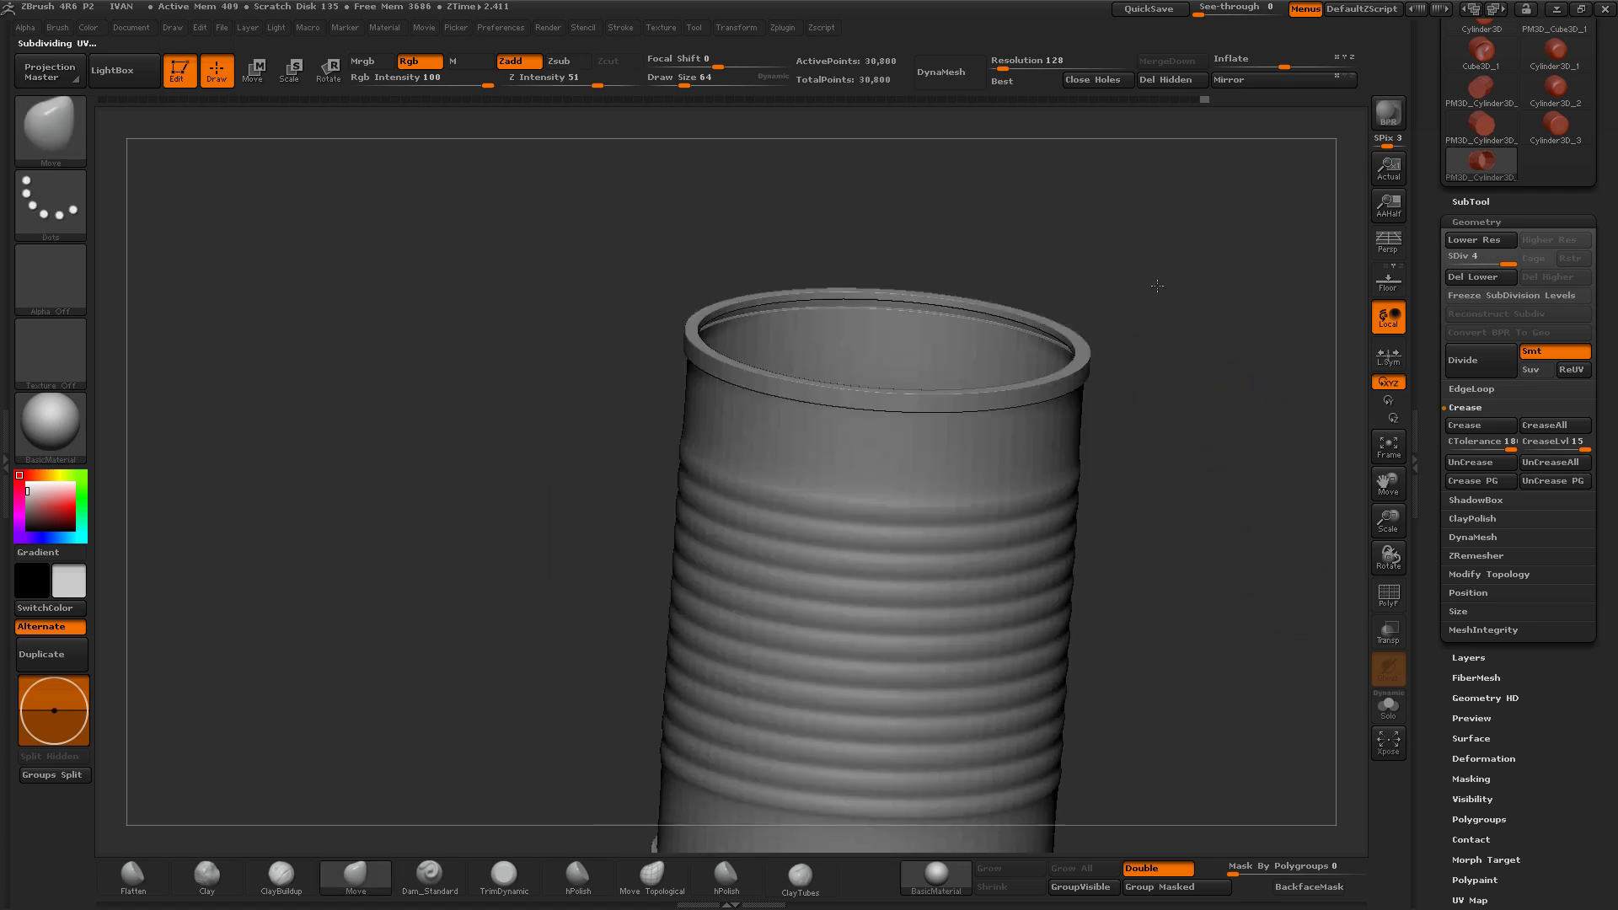
mouse_move(1389, 518)
left_mouse_down()
mouse_move(1194, 555)
mouse_move(1160, 814)
left_mouse_up()
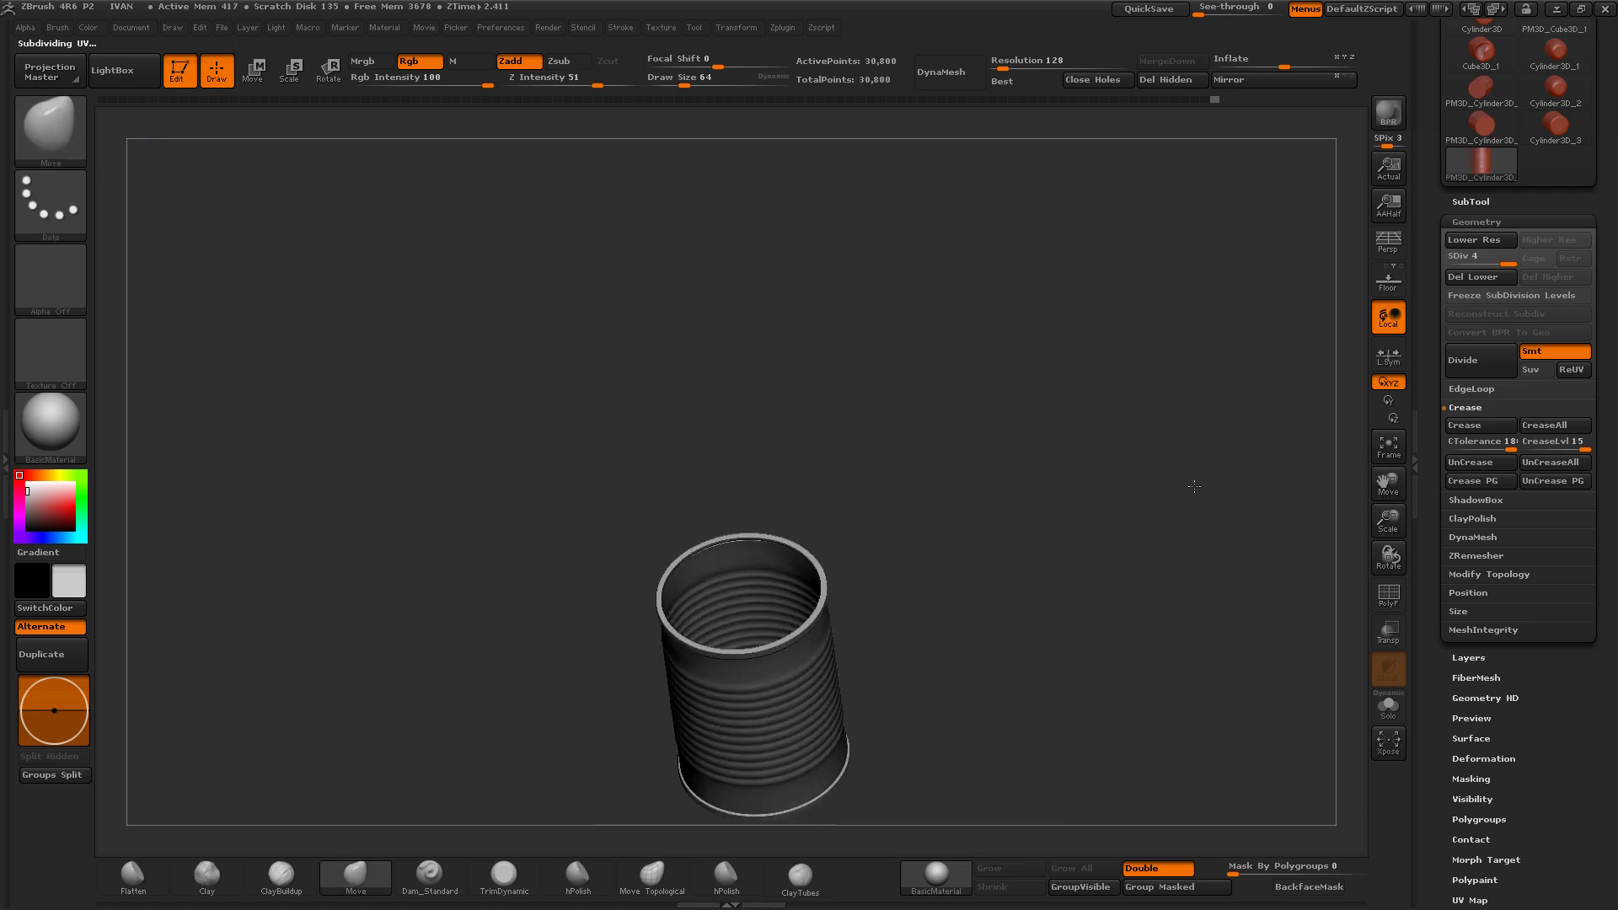
left_click(1157, 868)
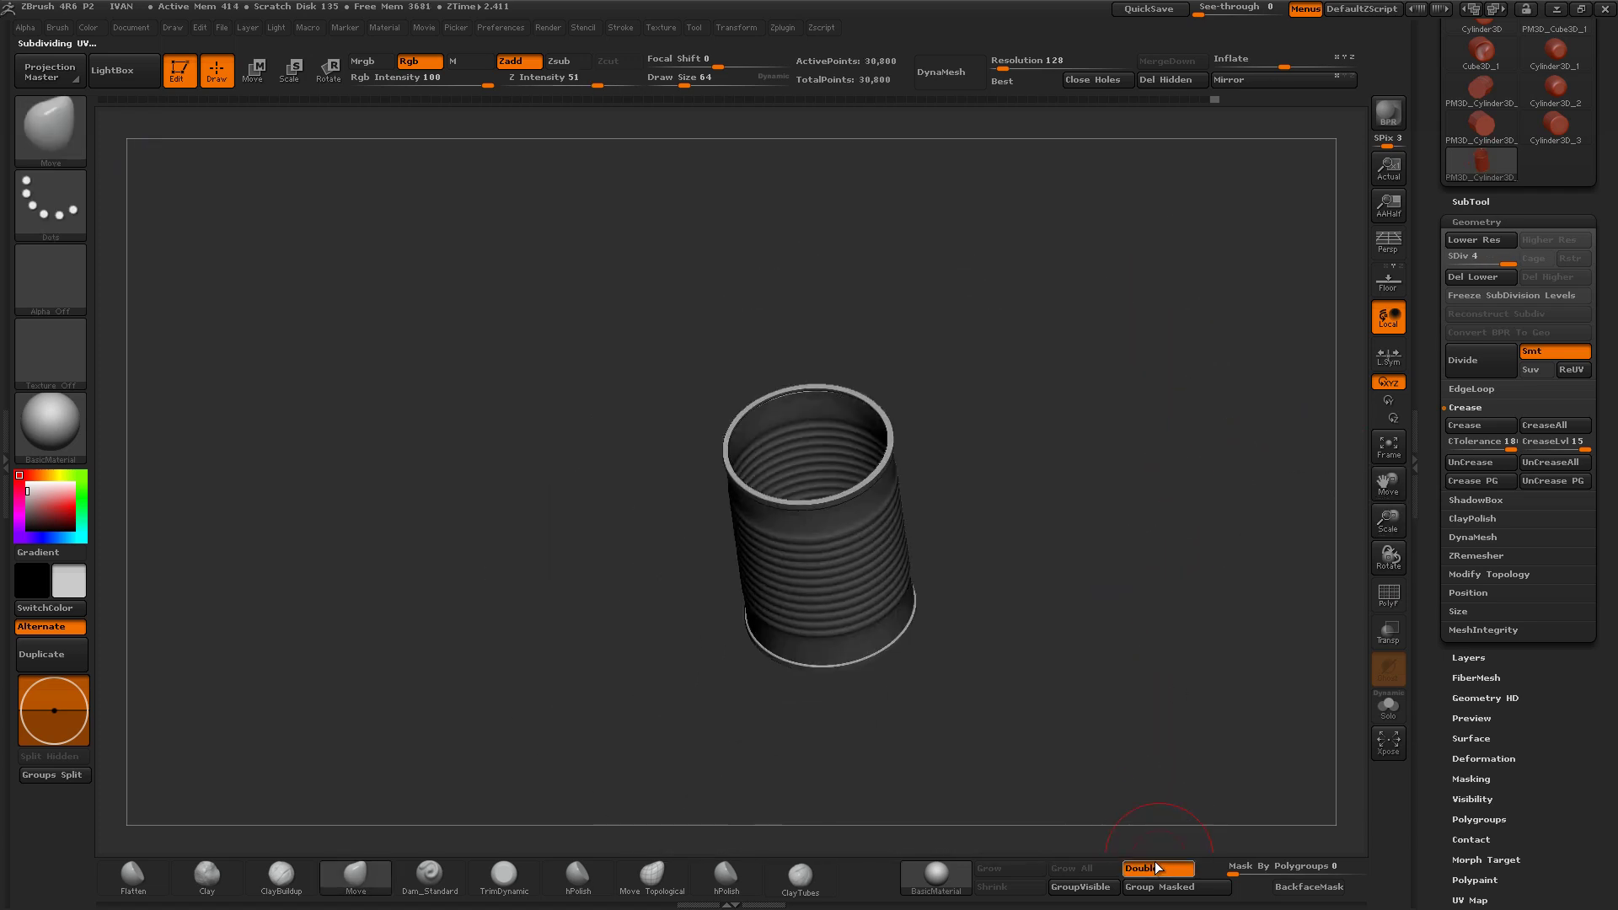
mouse_move(1065, 675)
left_mouse_down()
mouse_move(1097, 437)
mouse_move(1072, 577)
mouse_move(1045, 566)
mouse_move(1040, 437)
mouse_move(967, 443)
left_mouse_up()
mouse_move(891, 526)
left_mouse_down()
mouse_move(913, 549)
mouse_move(1004, 391)
left_mouse_up()
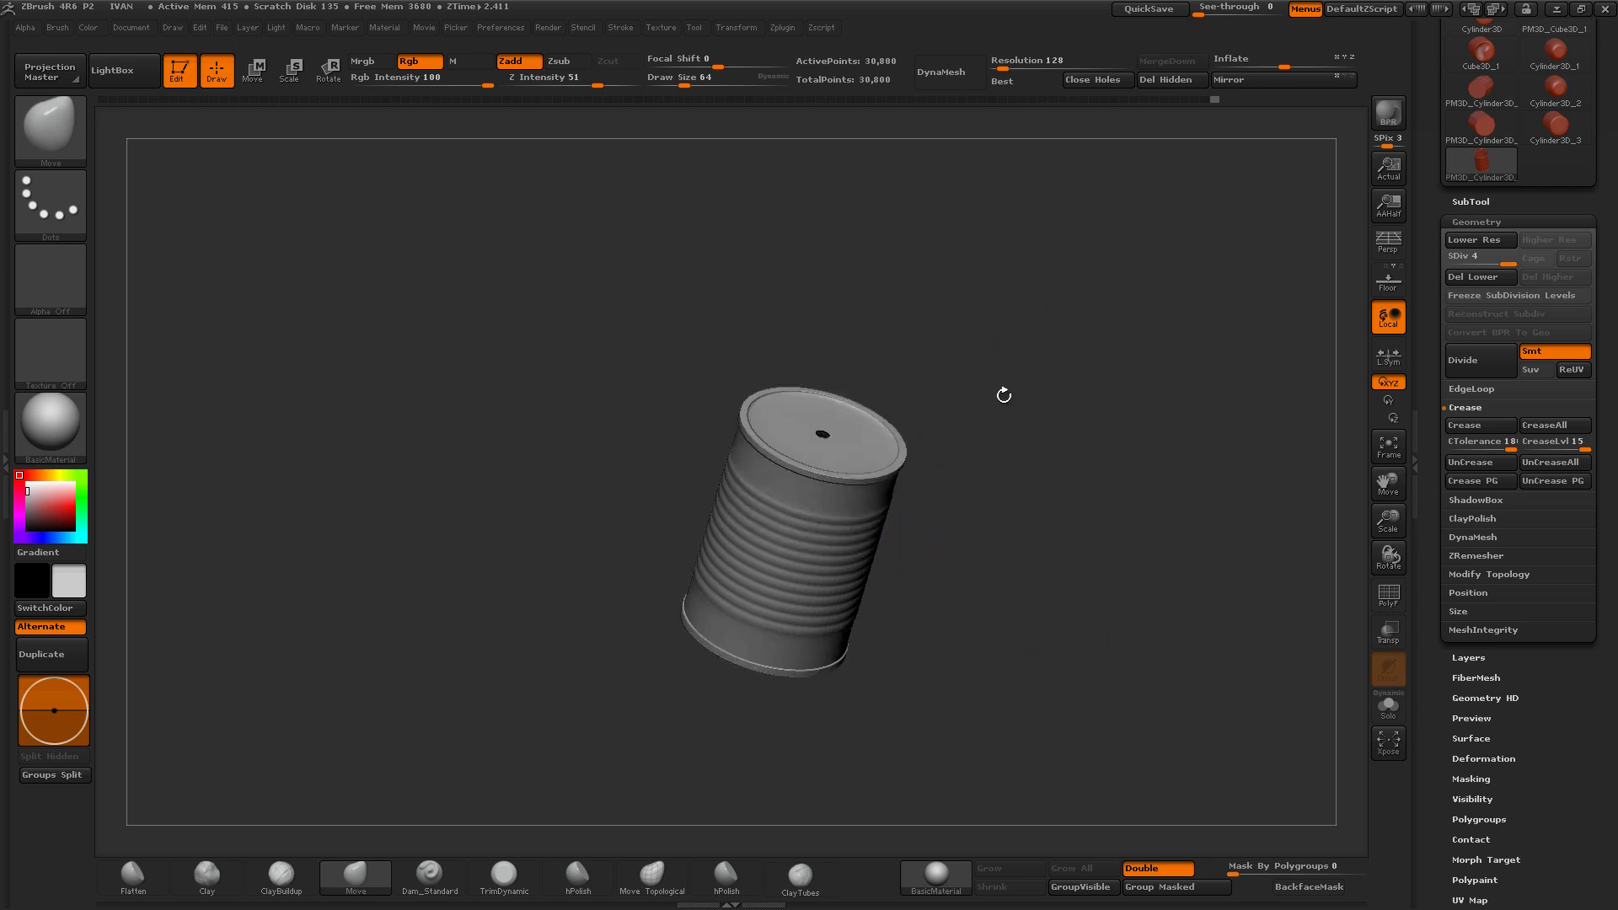
mouse_move(1388, 520)
left_mouse_down()
mouse_move(1383, 652)
mouse_move(977, 547)
left_mouse_up()
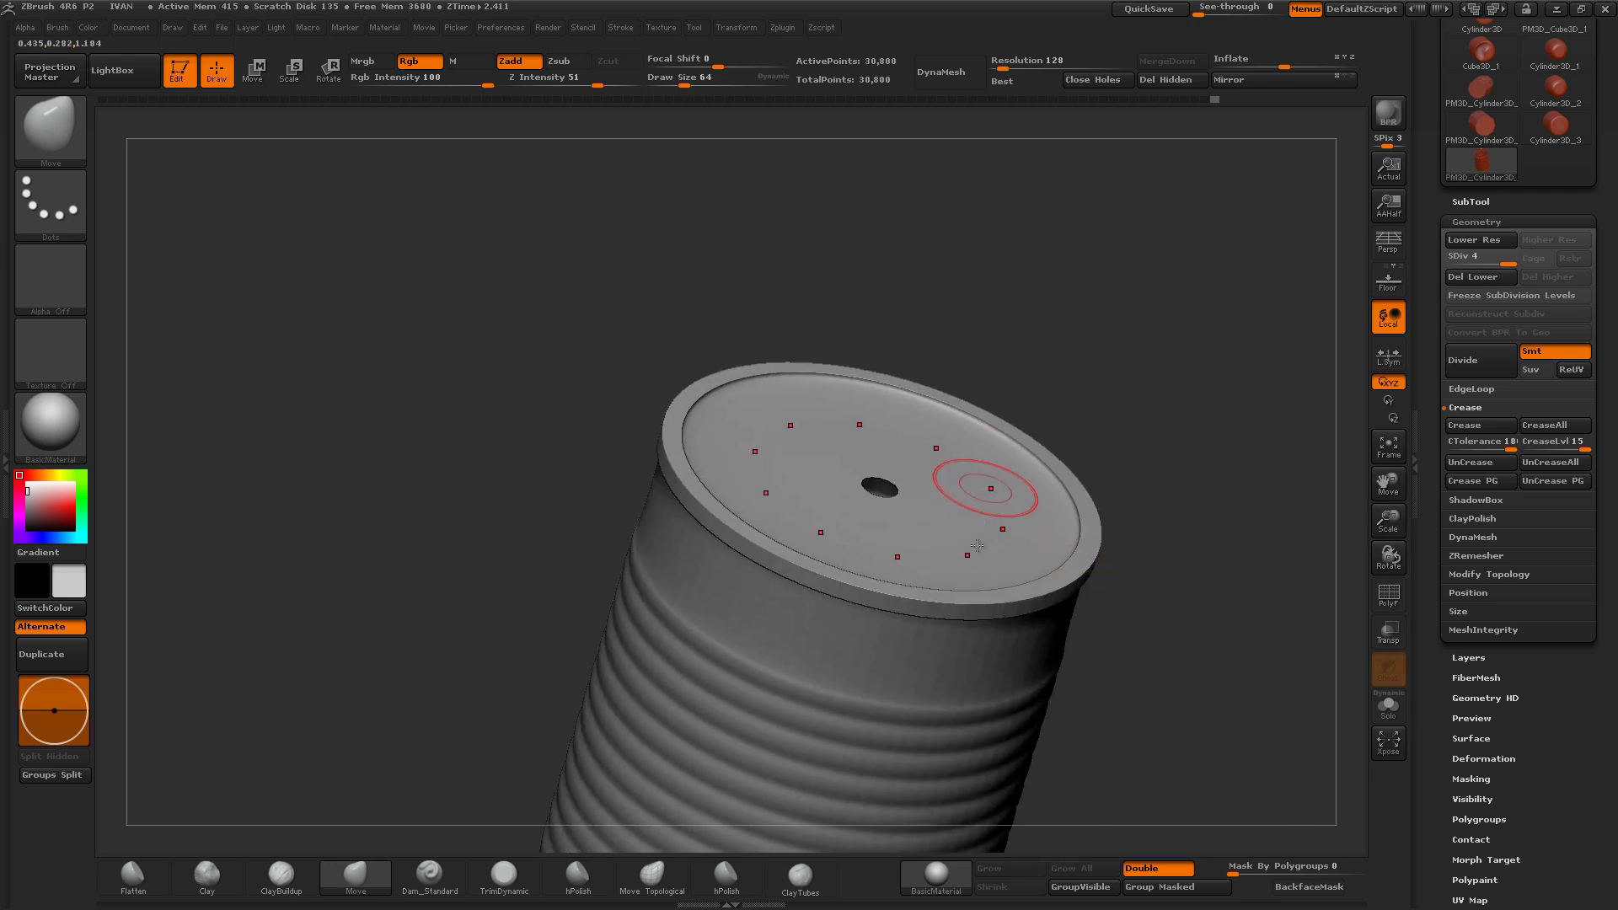
left_click_drag(1109, 542, 1166, 578, "shift")
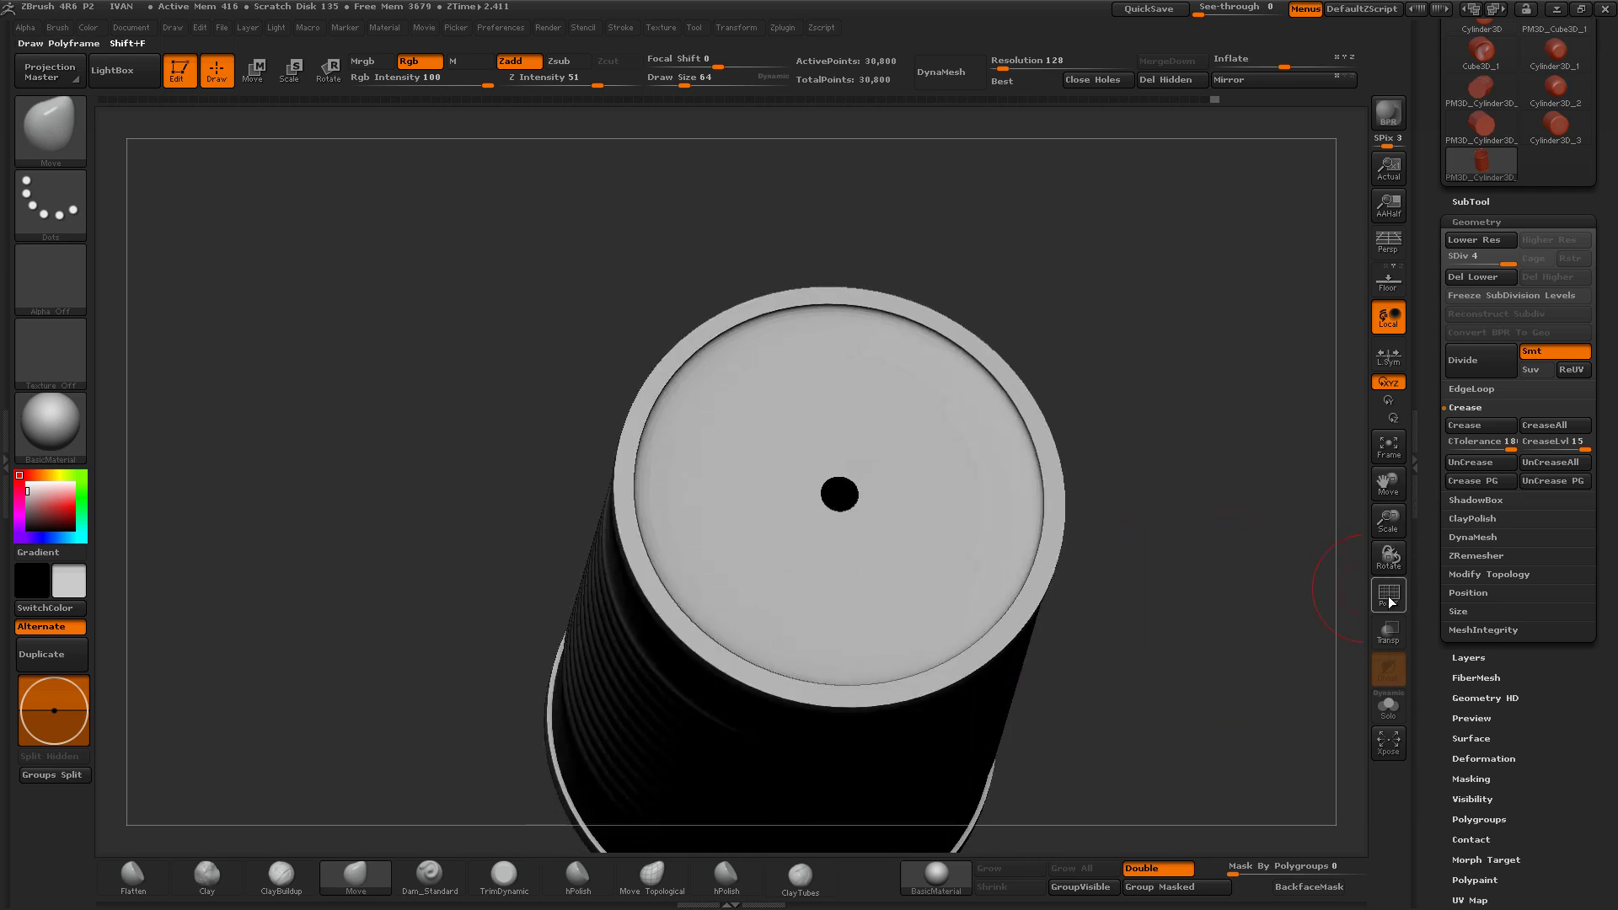
left_click(1389, 600)
Step: Divide once, save over the existing project file, then undo back to the 490-point cage
key("shift+d")
key("shift+d")
key("shift+d")
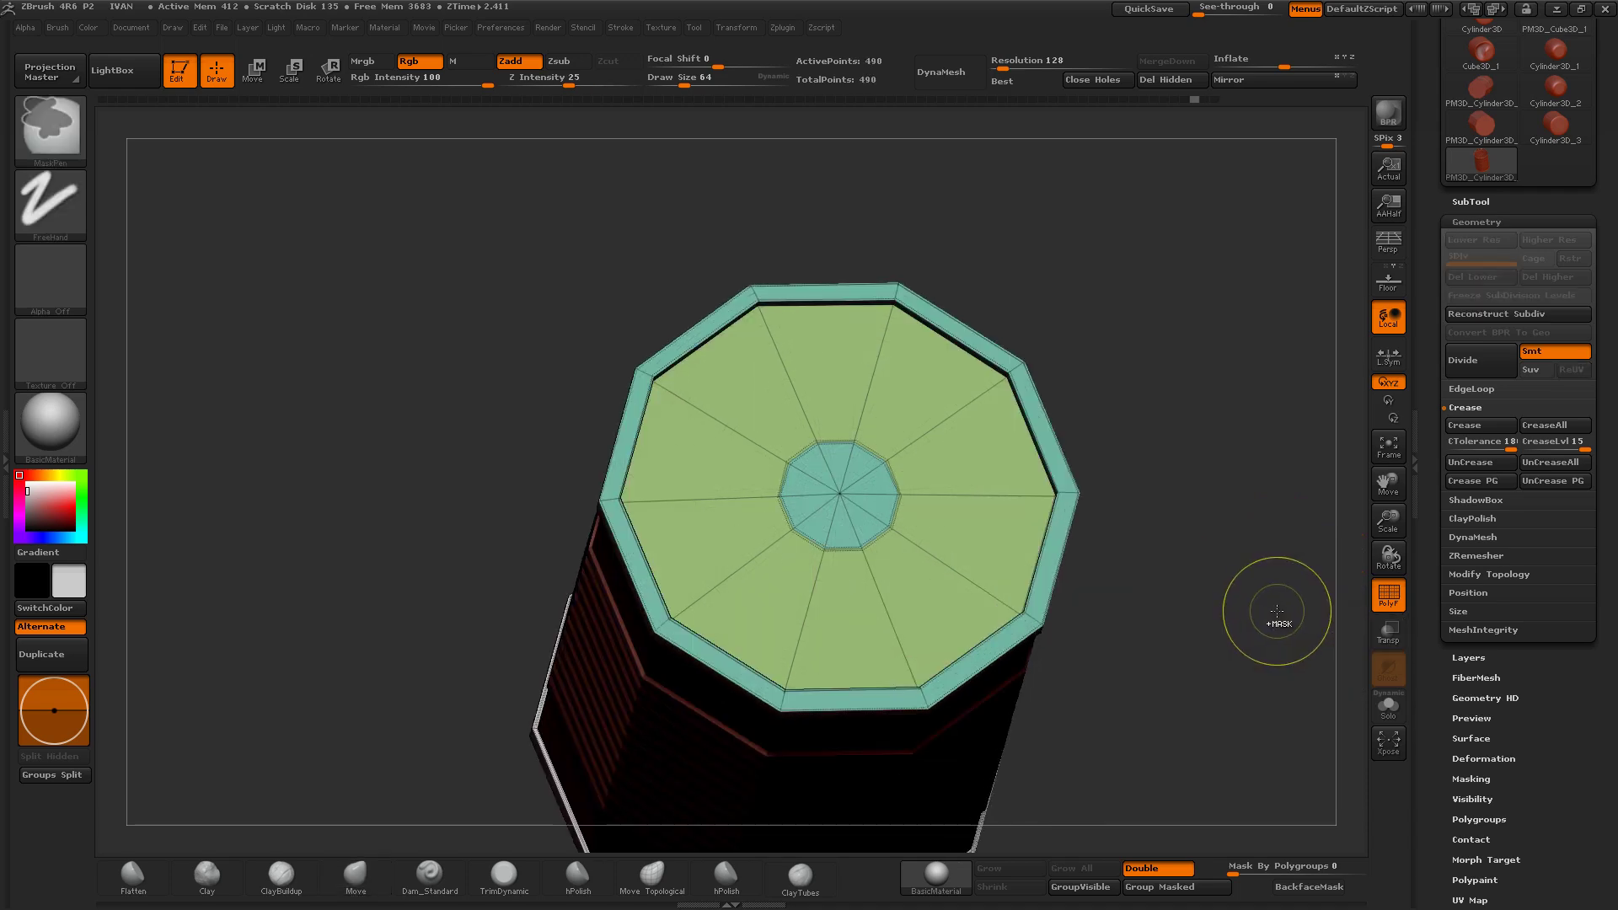
key("ctrl+d")
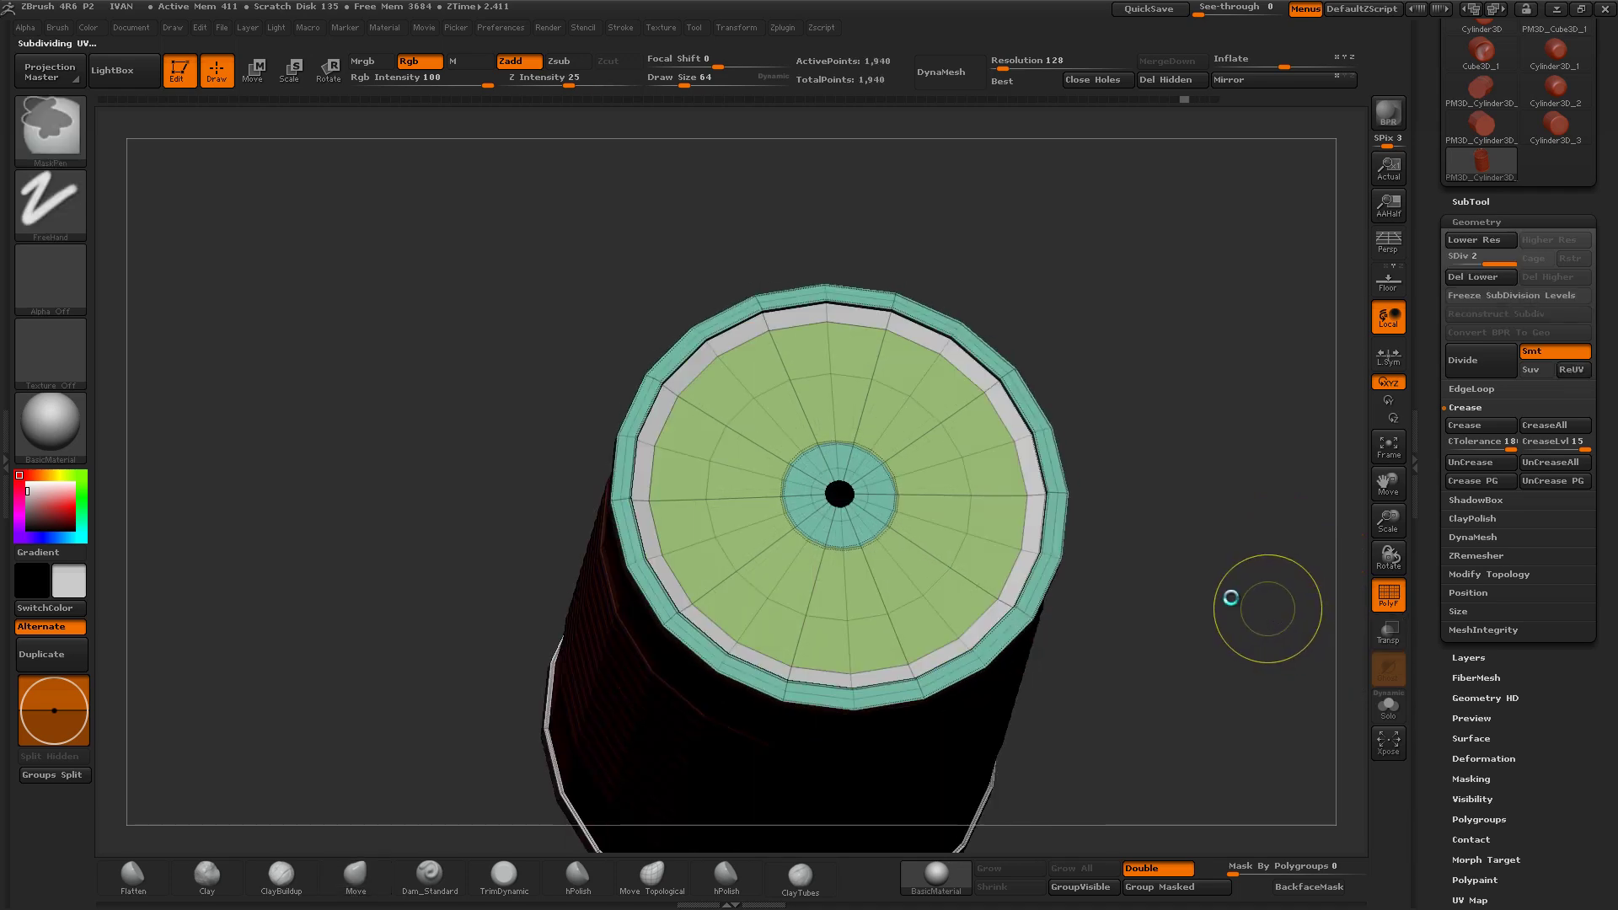
key("ctrl+s")
left_click(666, 427)
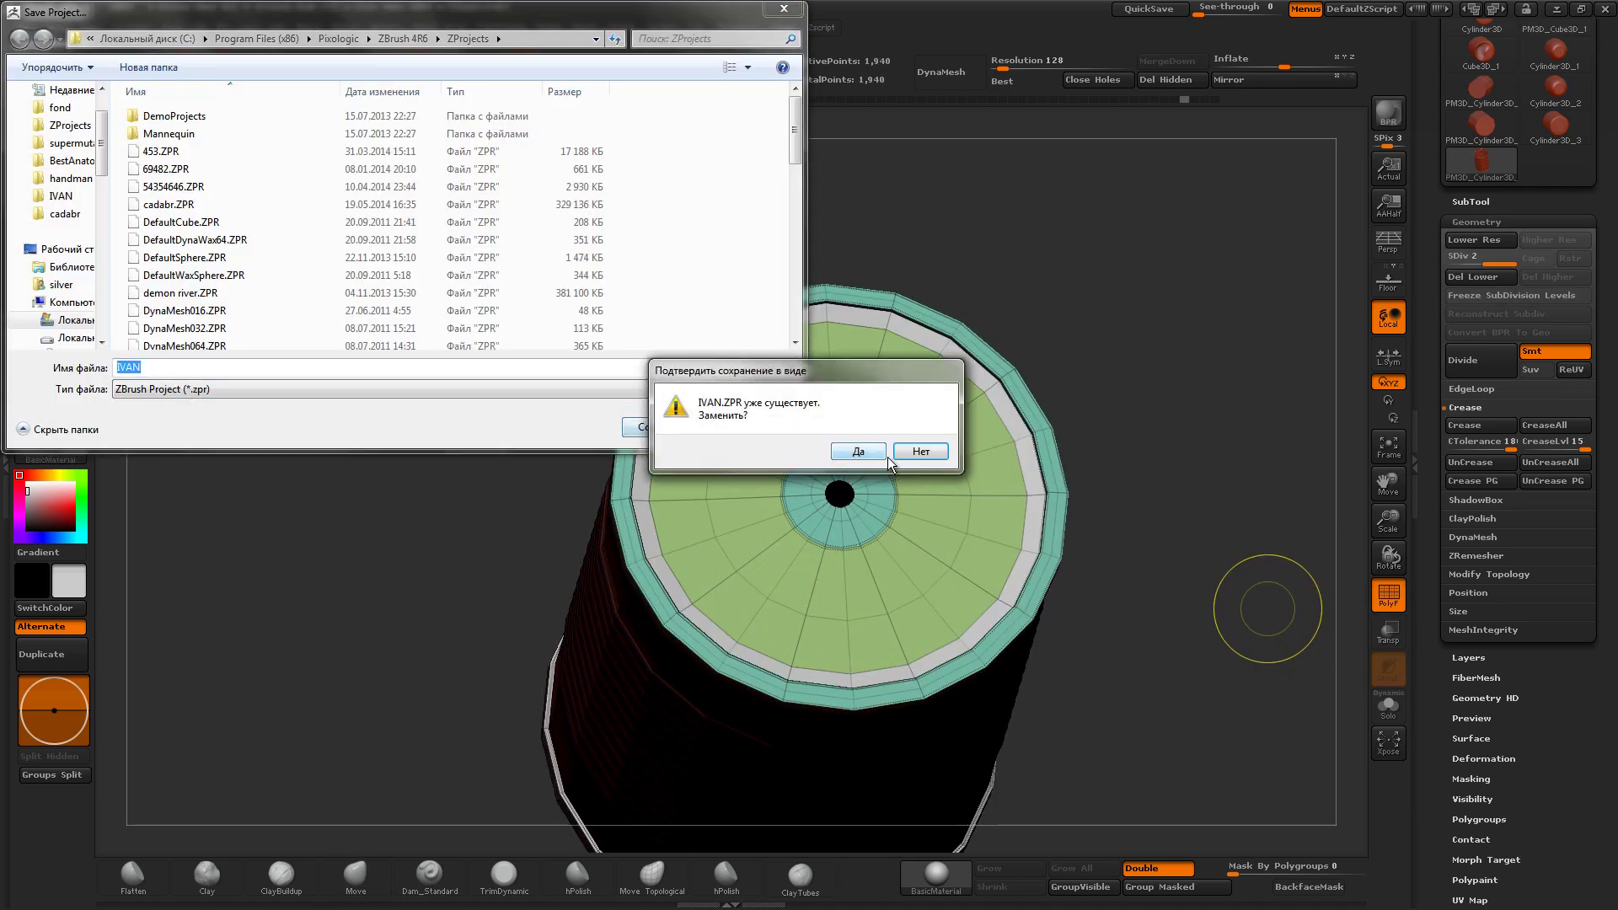
left_click(858, 451)
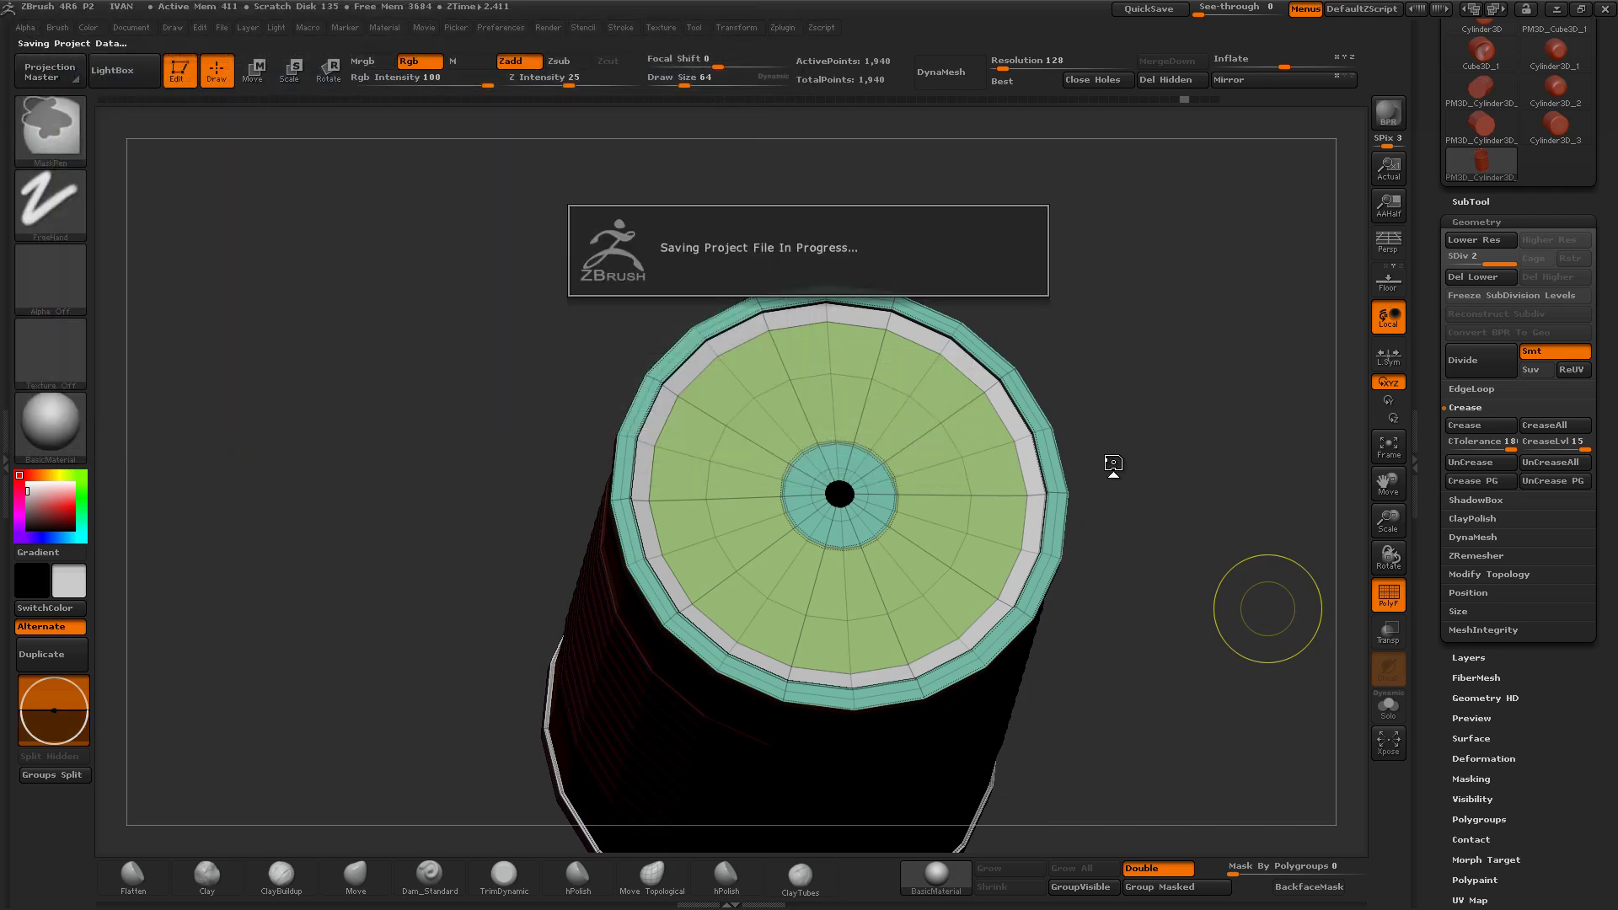
key("ctrl+z")
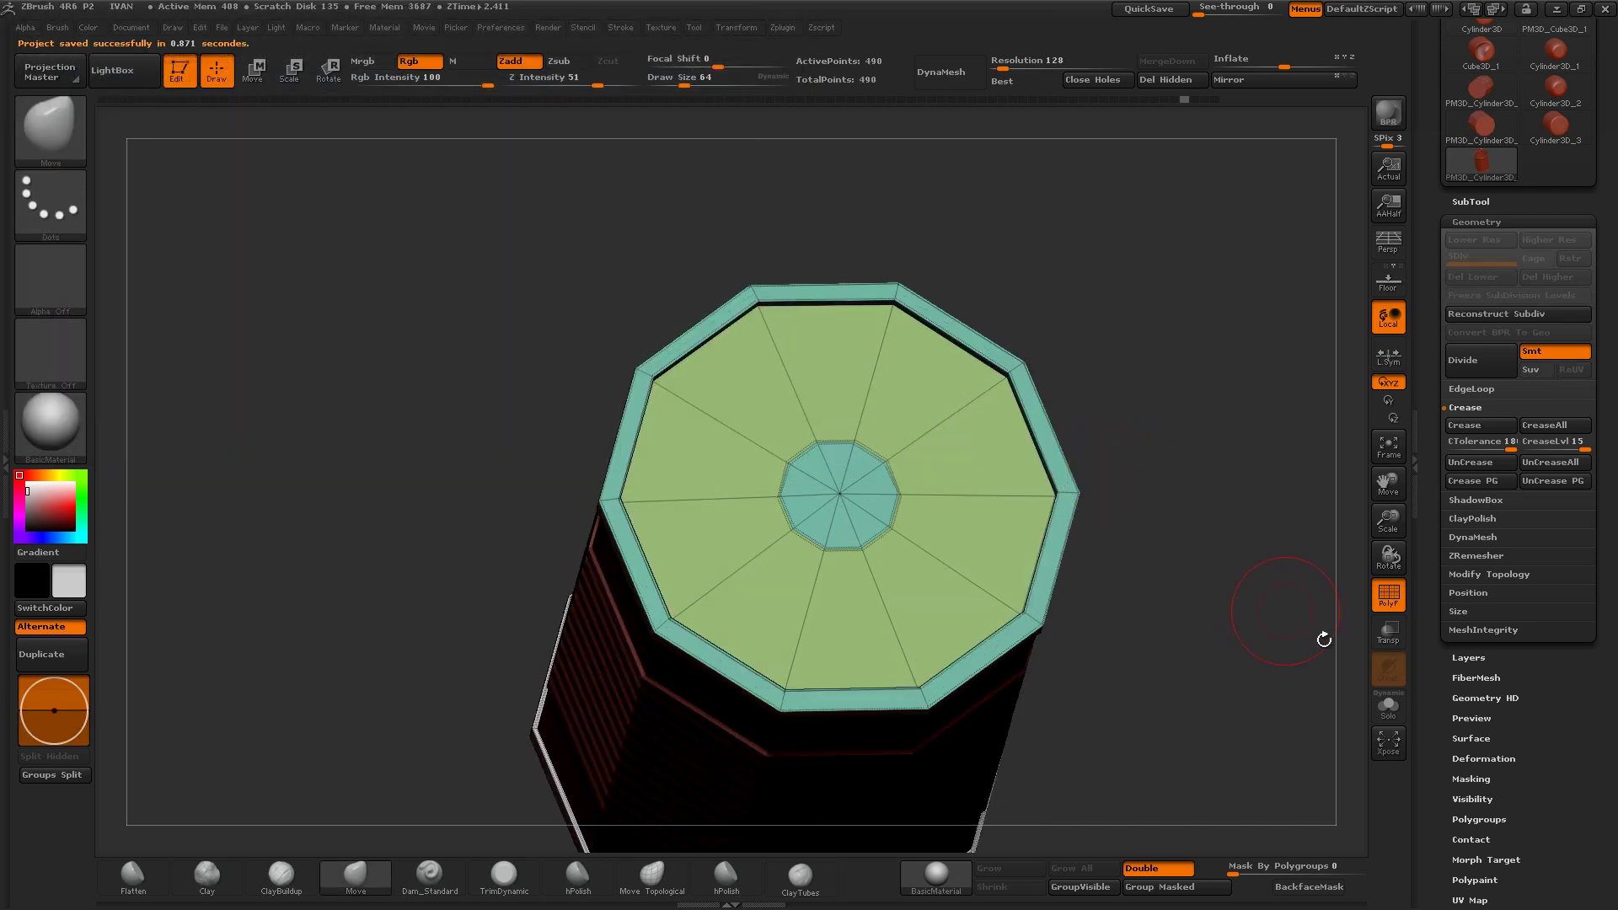
Step: Hide the teal rim and centre, dark outer rim, striped sides and blue rim, leaving the green ring
mouse_move(1172, 539)
left_mouse_down()
mouse_move(1153, 437)
mouse_move(1142, 495)
left_mouse_up()
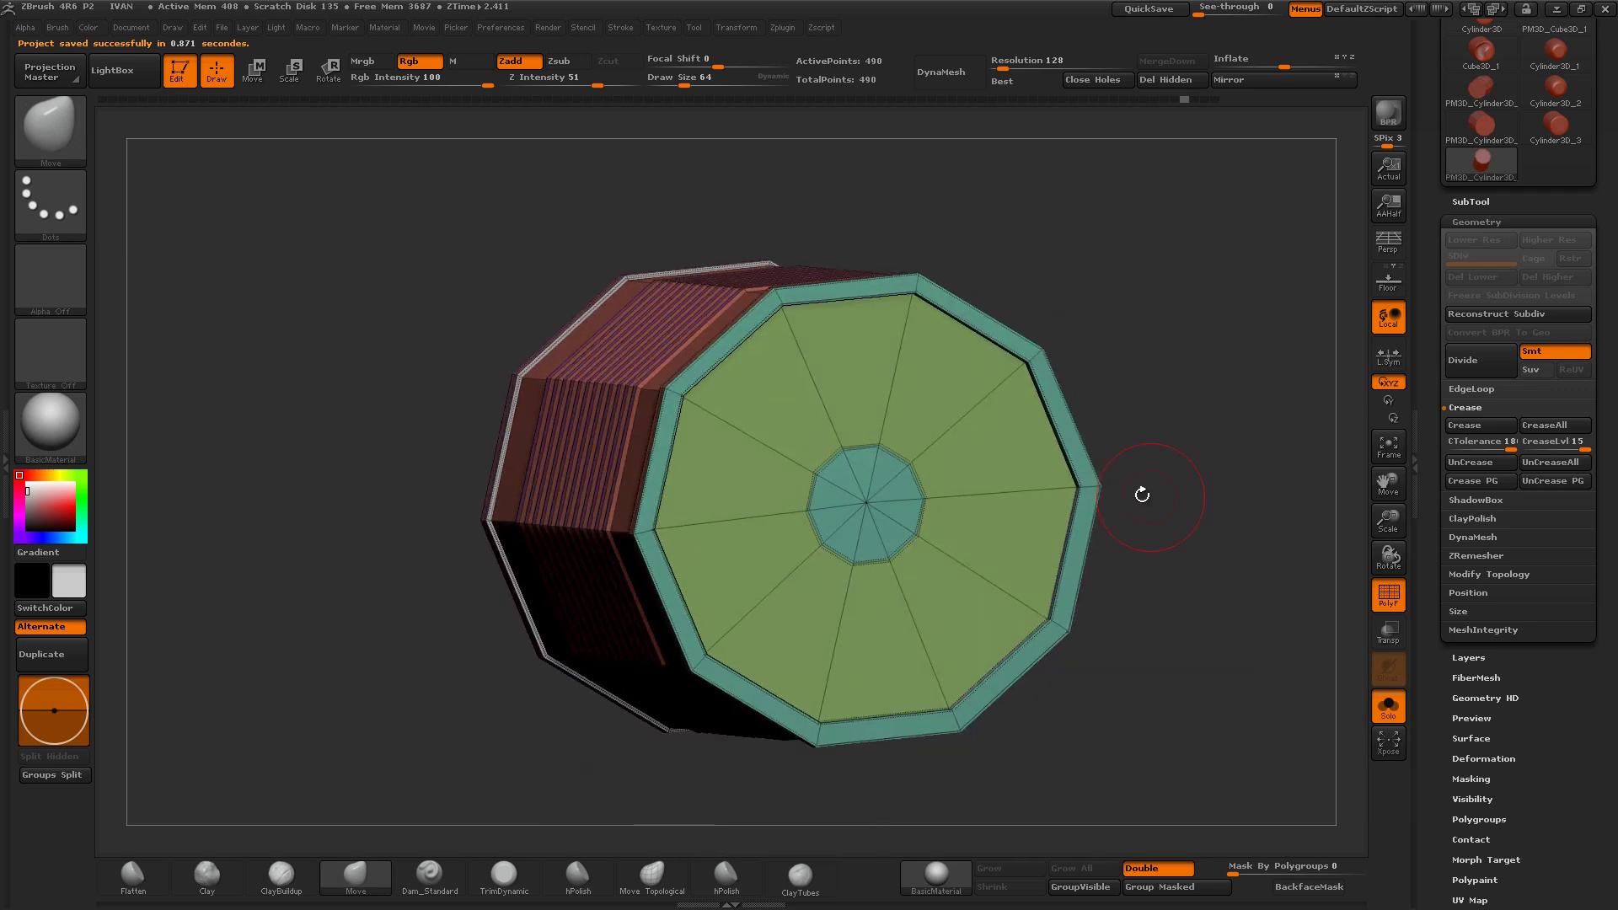
key("ctrl+shift")
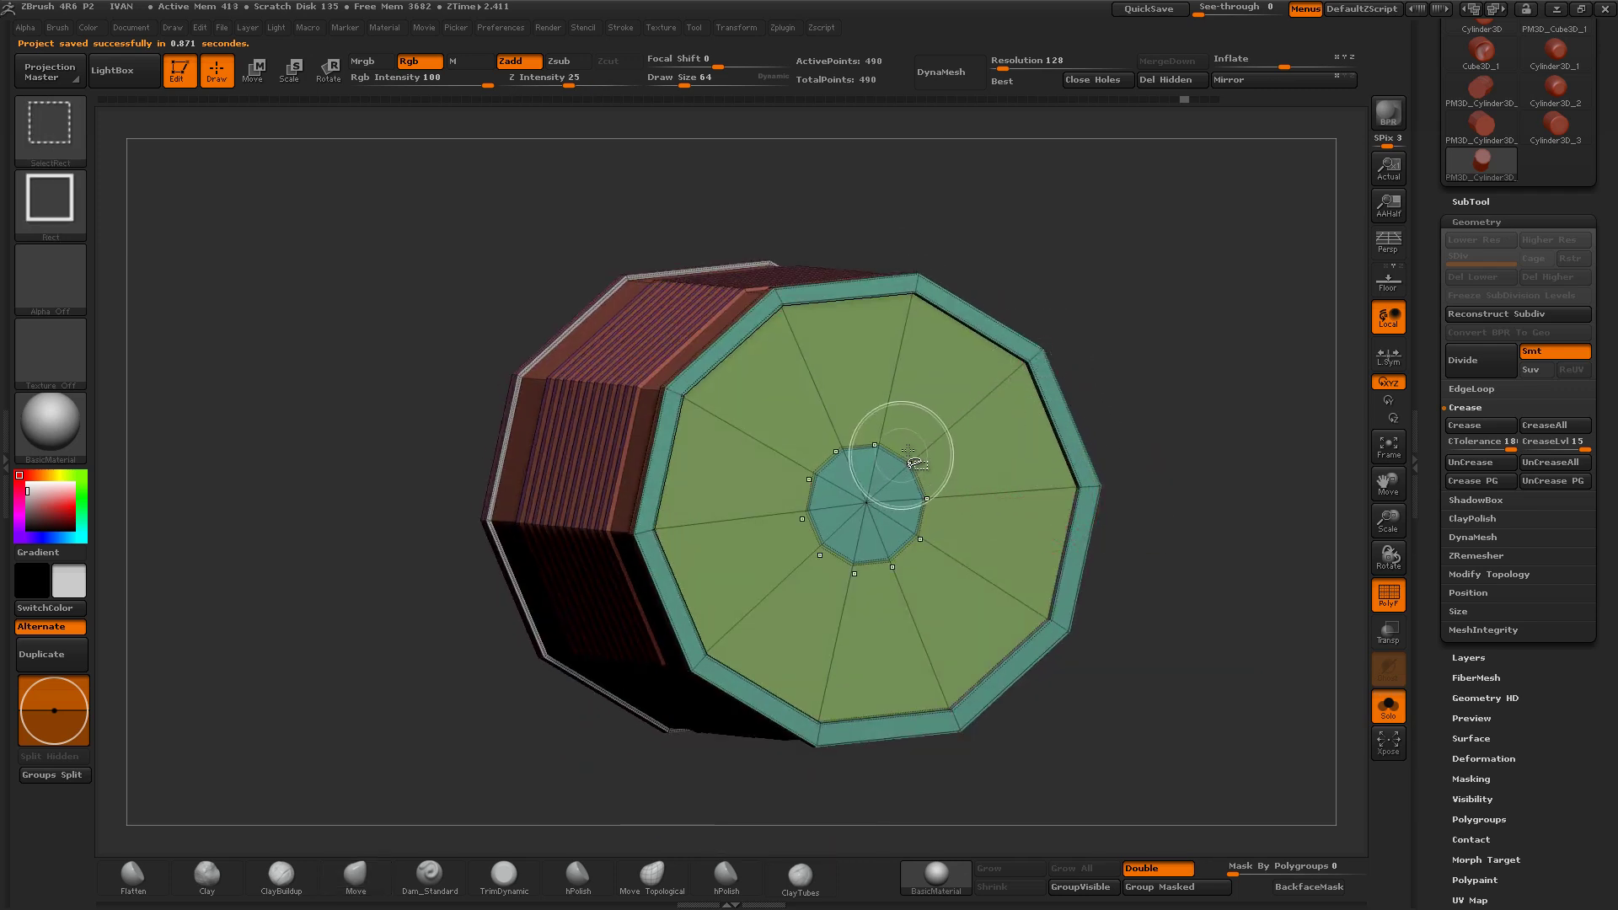
left_click(1029, 362, "ctrl+shift")
left_click(1174, 448, "ctrl+shift")
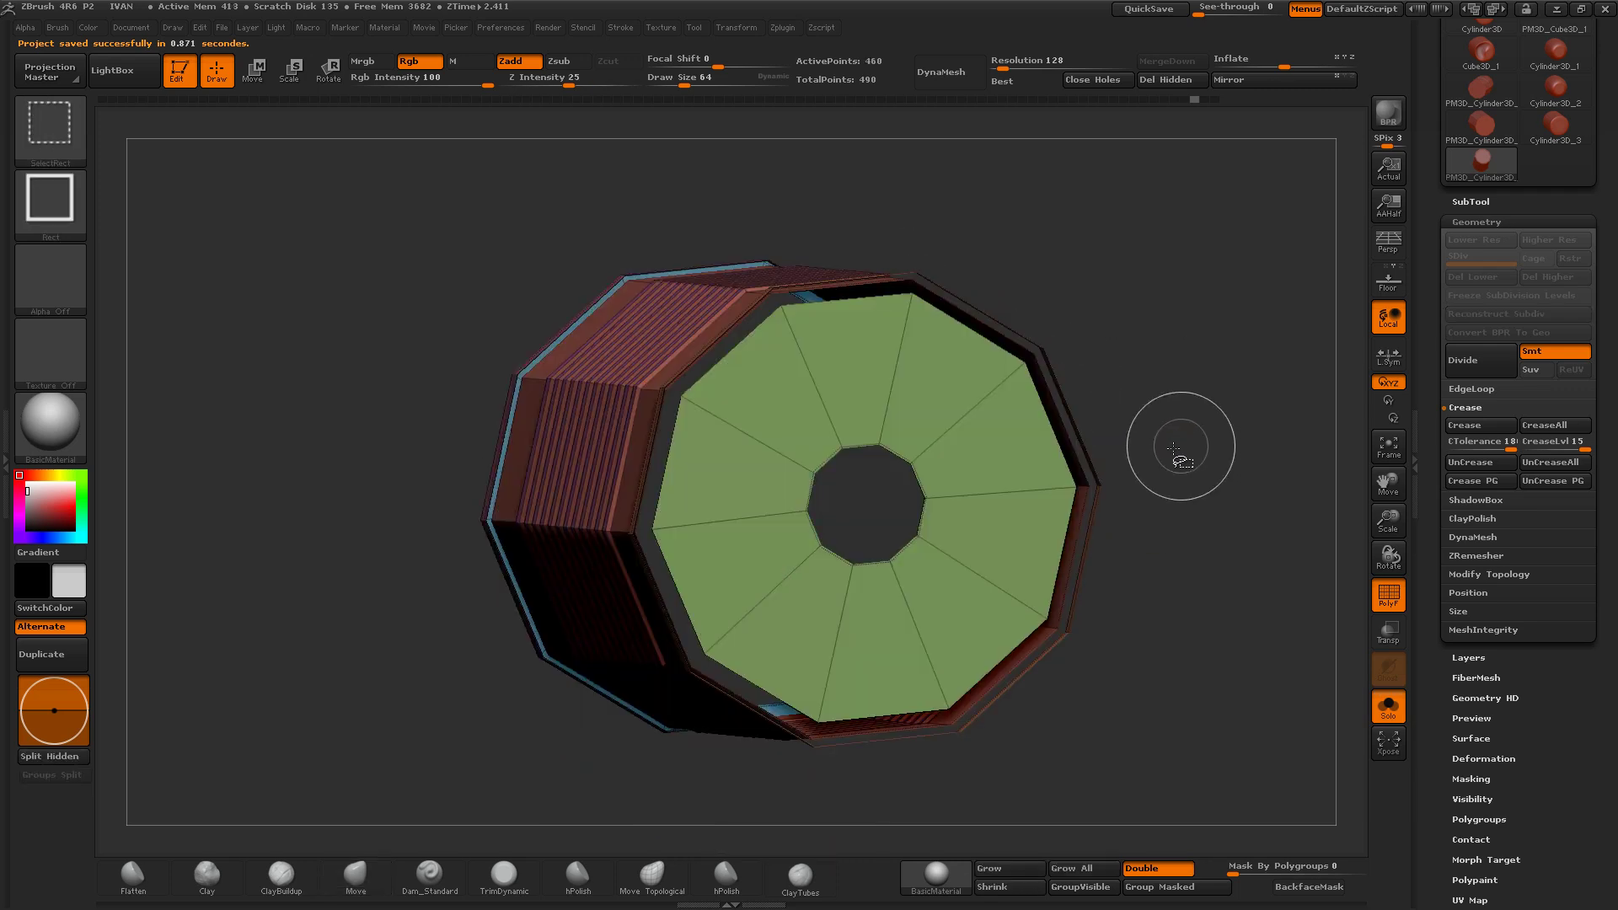
left_click(1093, 539, "ctrl+shift")
left_click(1093, 552, "ctrl+shift")
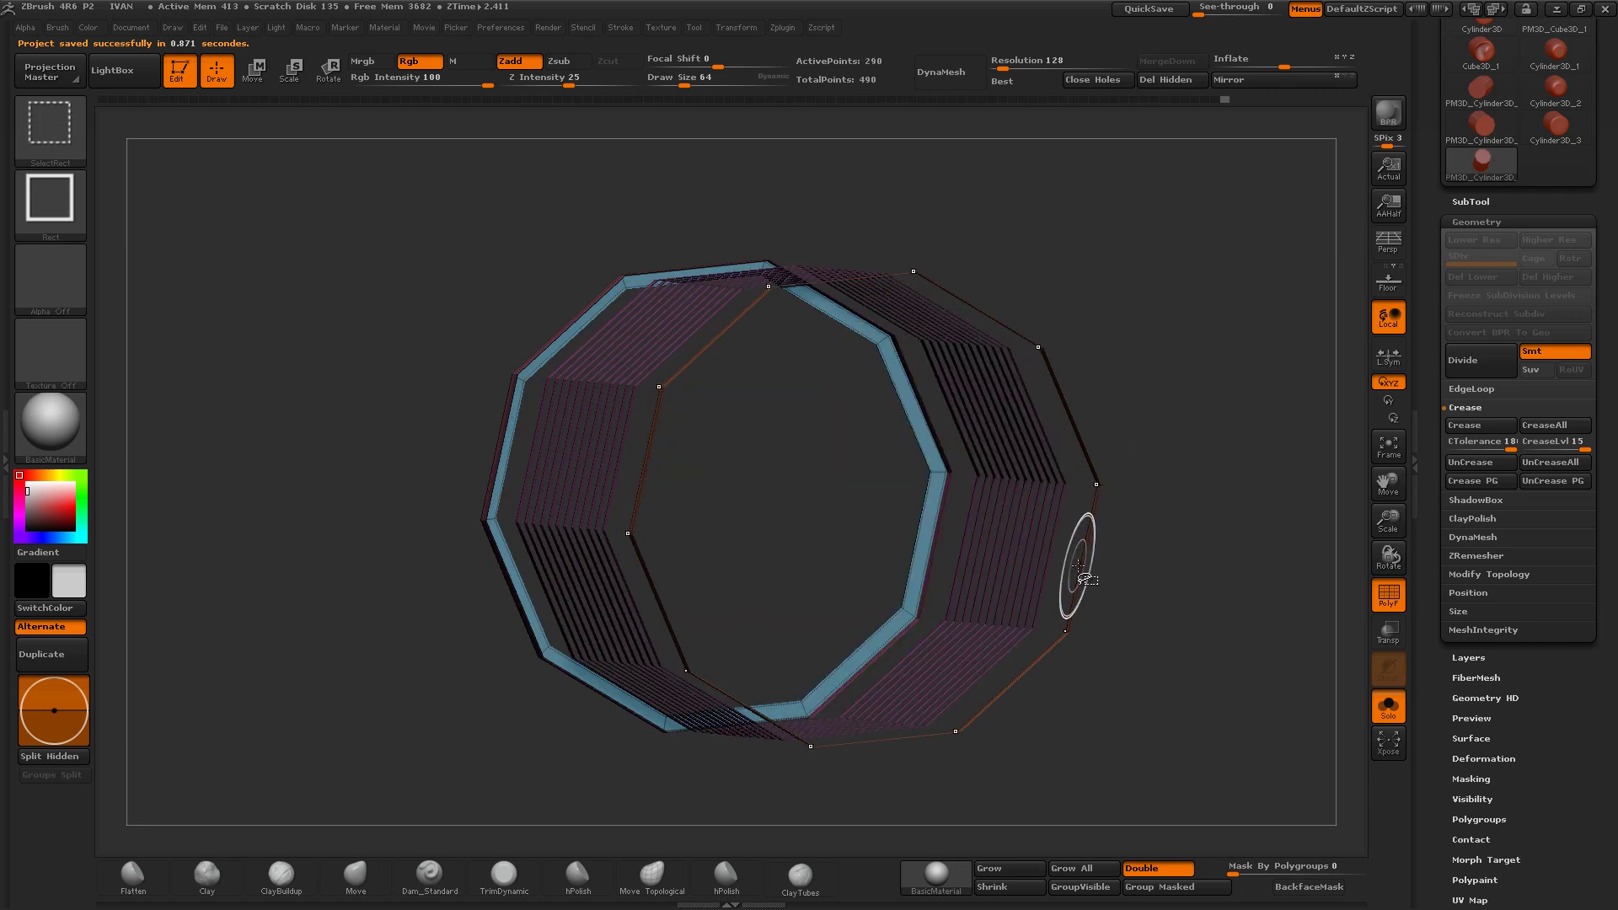
key("ctrl+z")
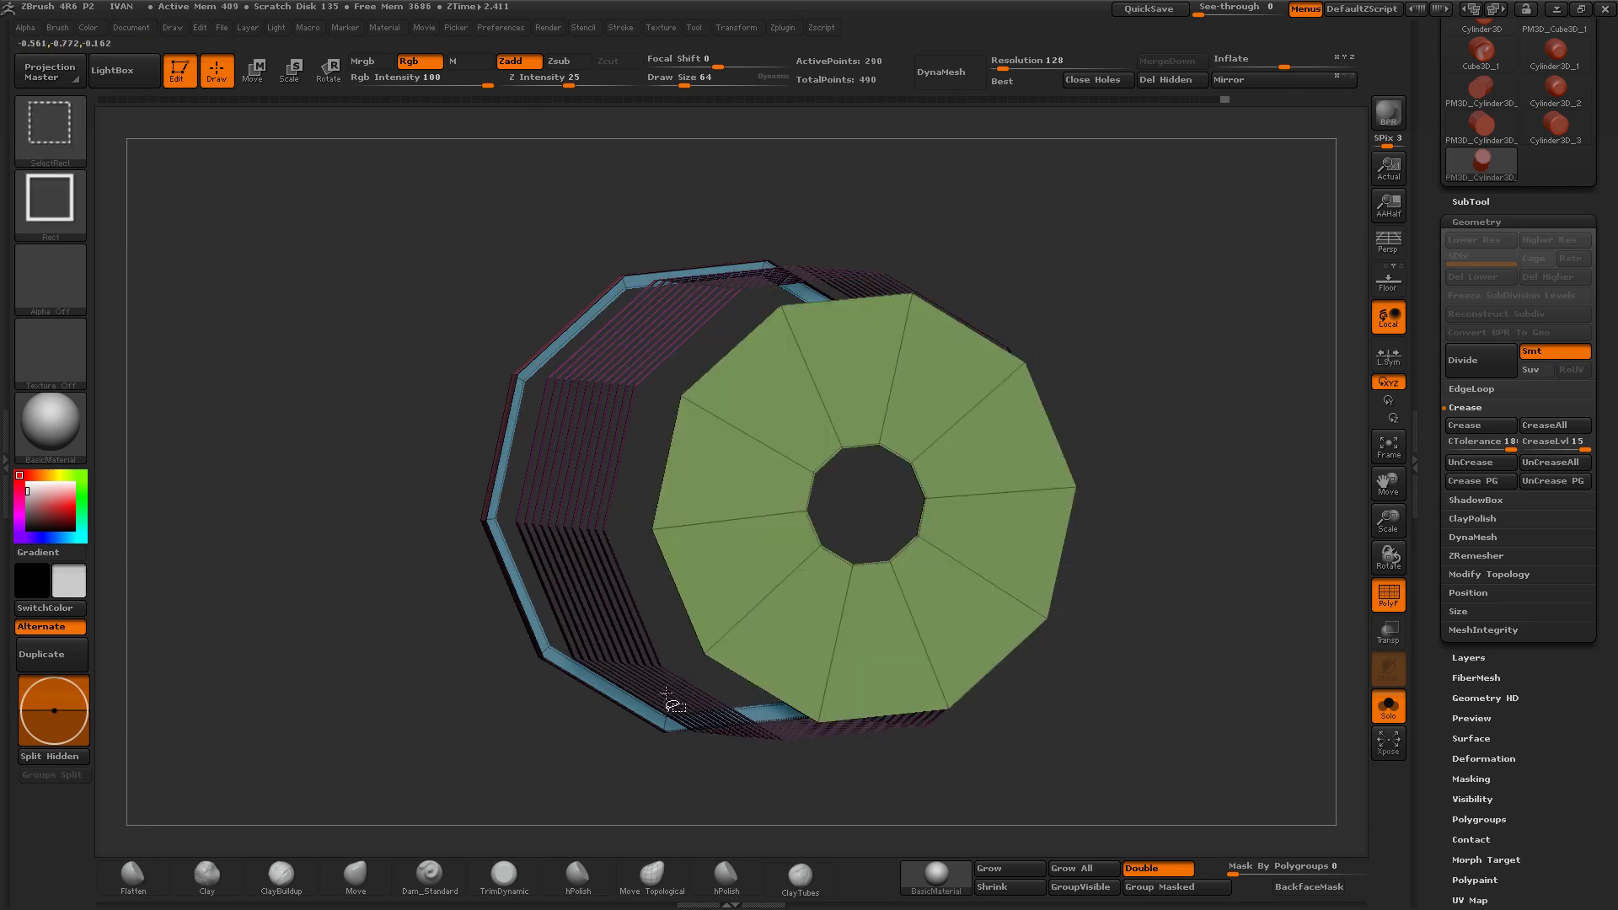
left_click(668, 701, "ctrl+shift")
left_click(613, 703, "ctrl+shift")
left_click_drag(587, 697, 571, 650)
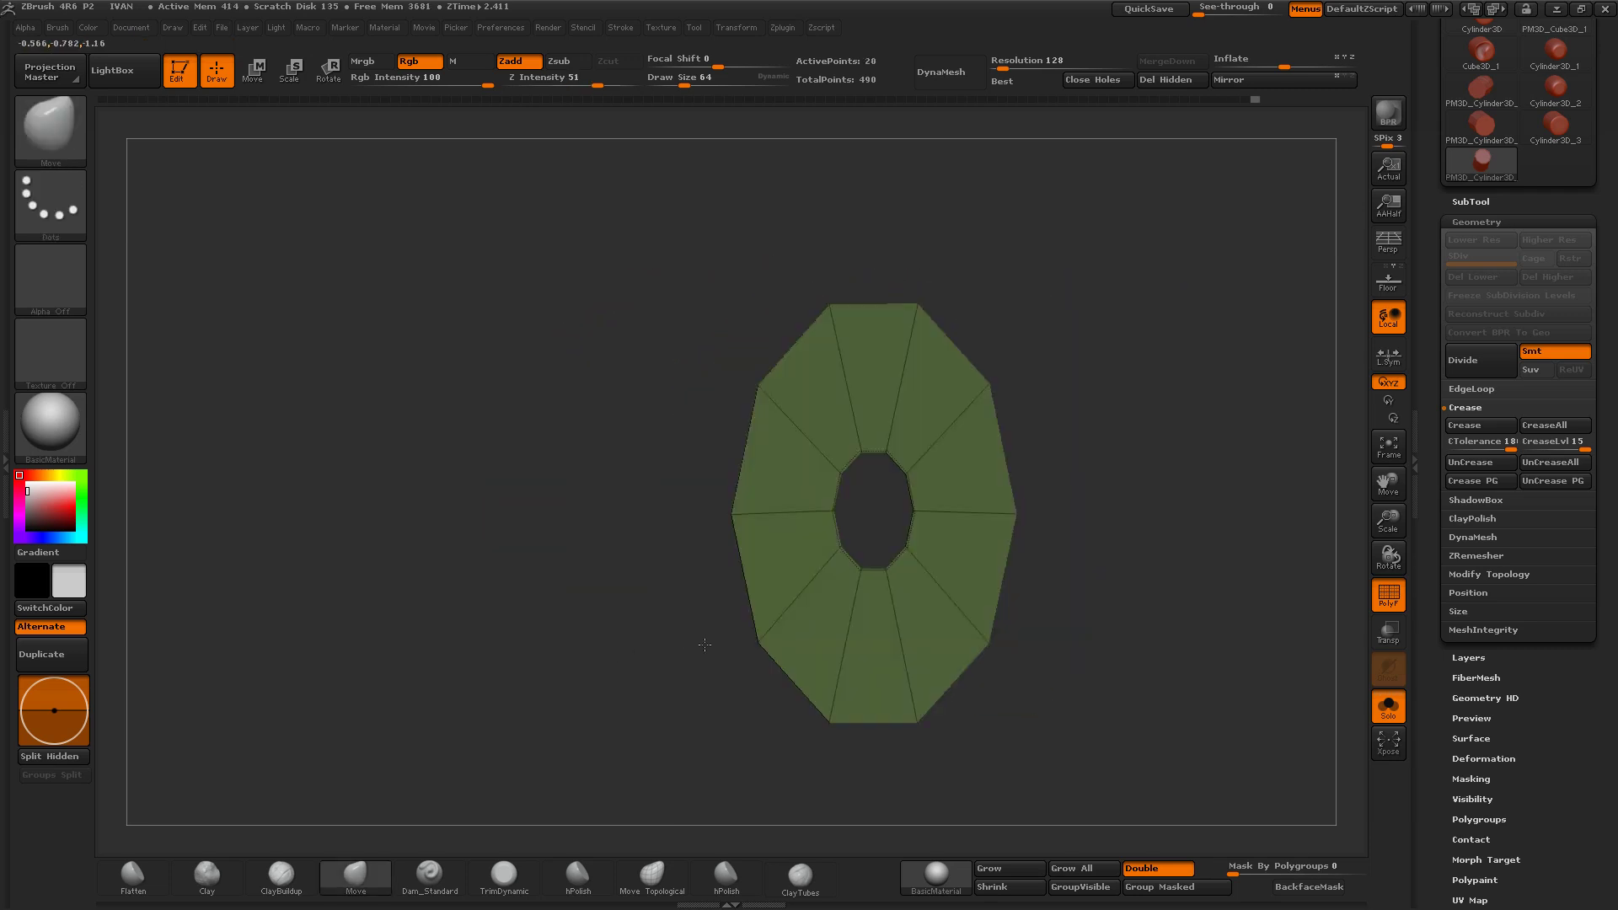
left_click(1466, 390)
Step: Add edge loops around the isolated green cap ring
left_click(1466, 434)
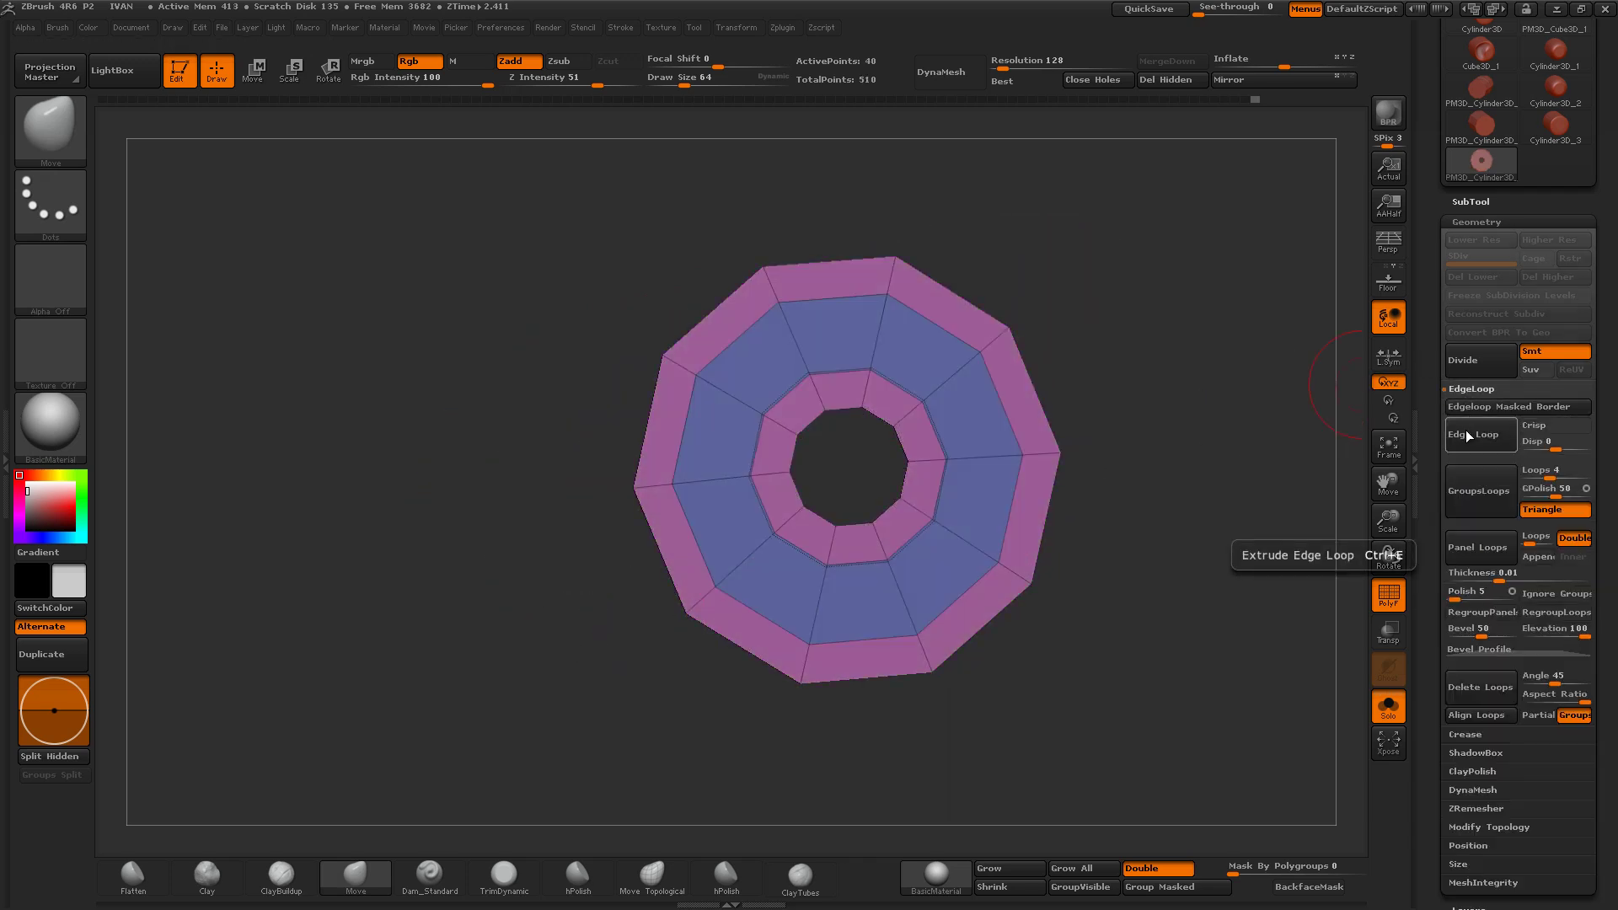
key("ctrl+z")
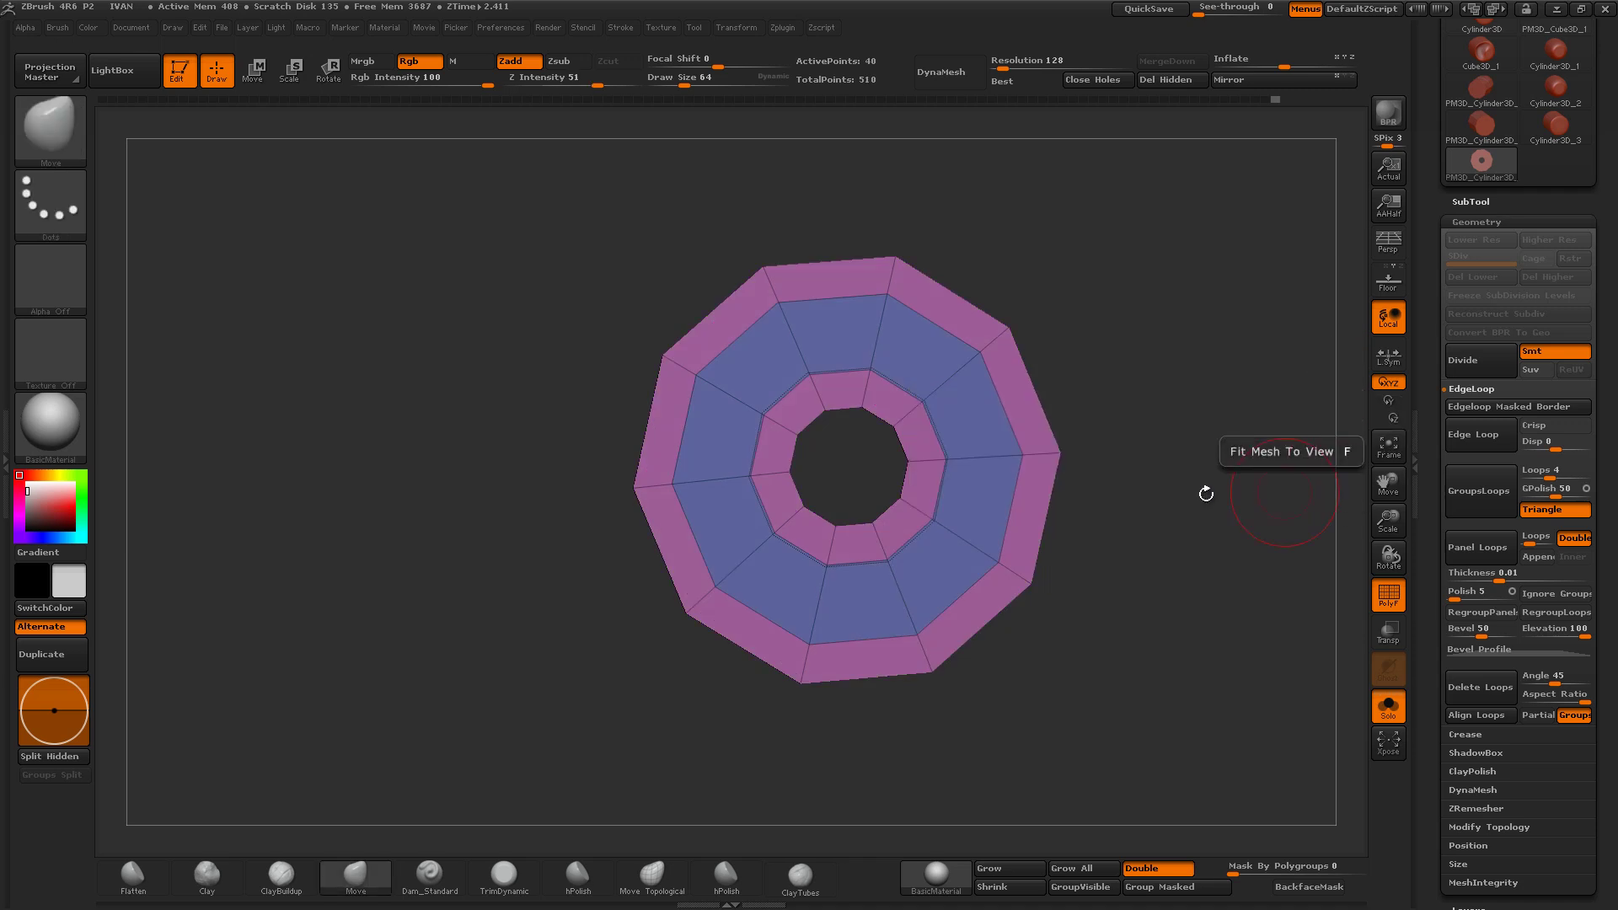
left_click_drag(1202, 491, 1054, 500)
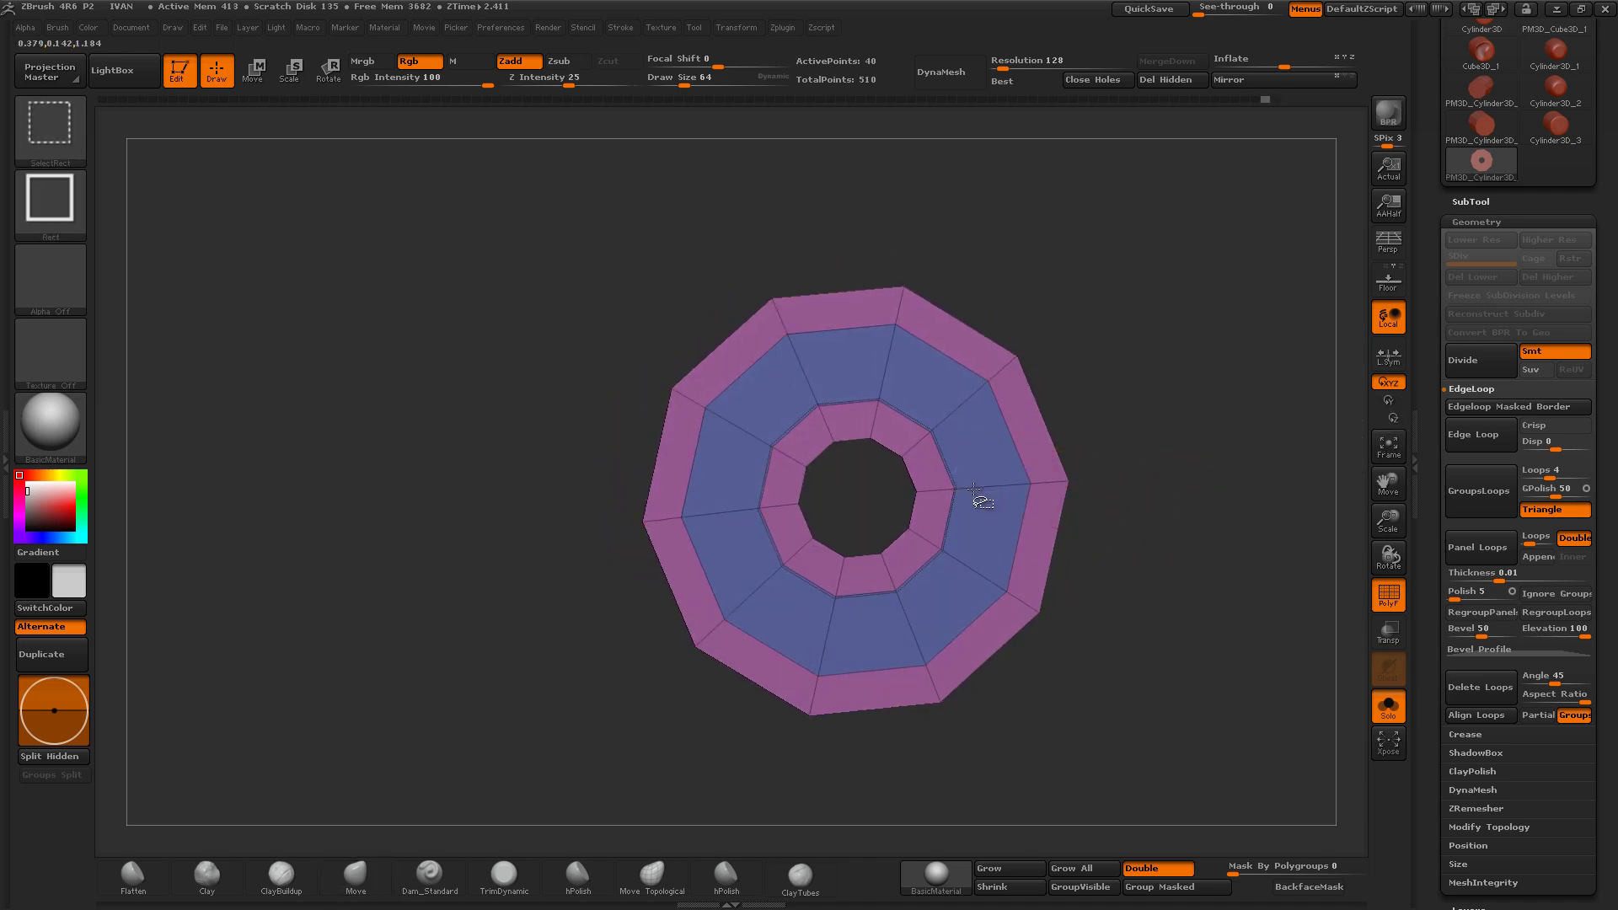
key("ctrl+z")
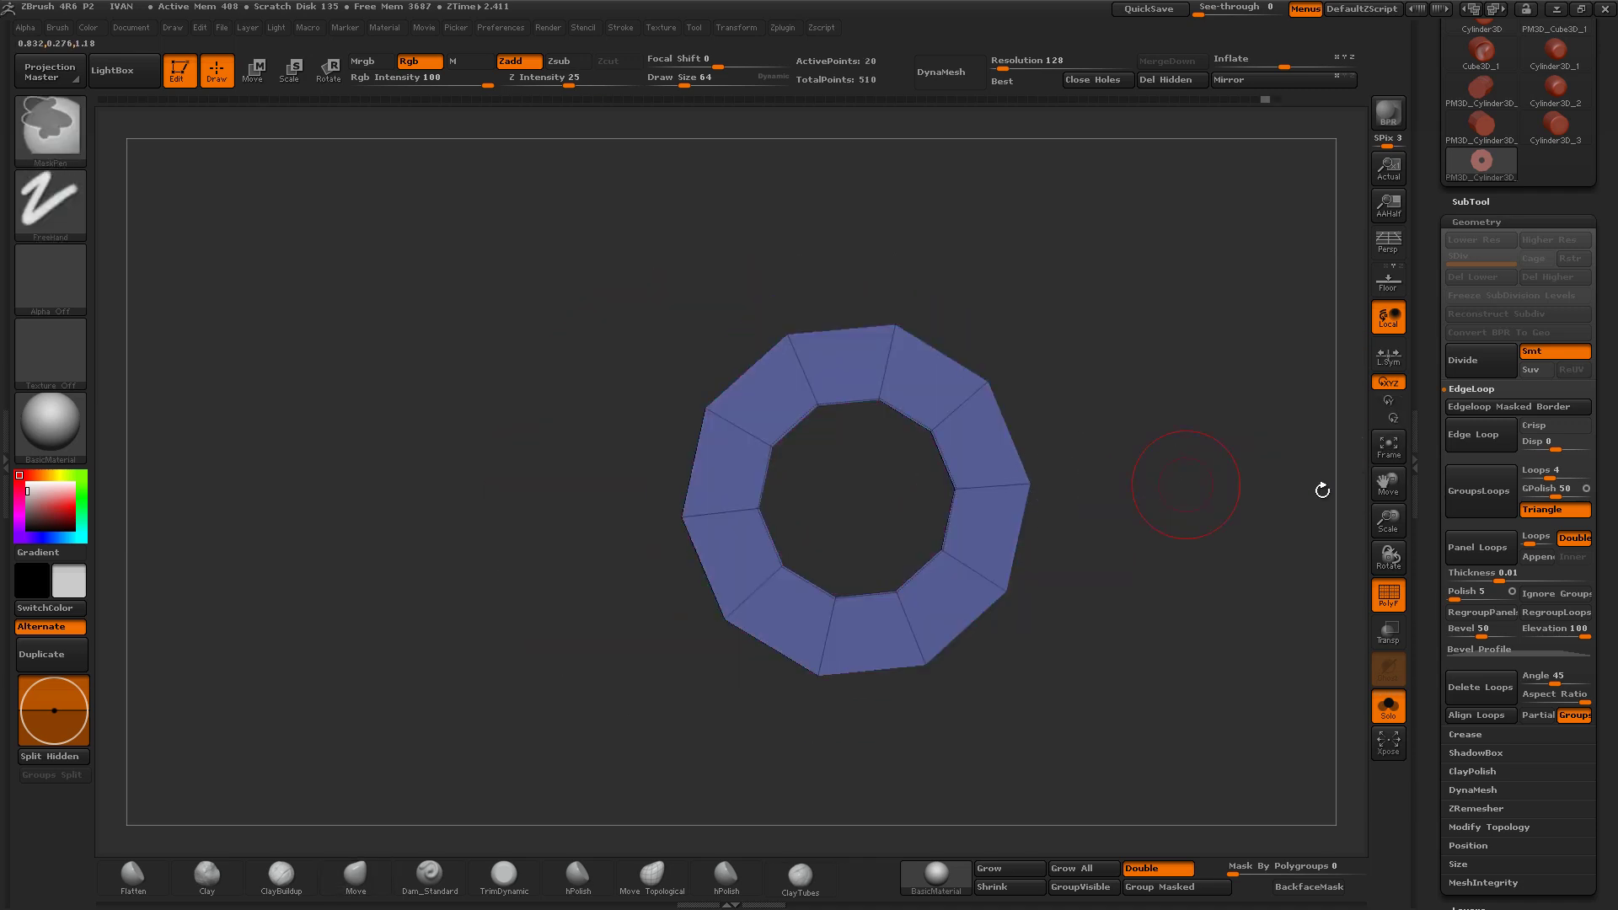
left_click(1474, 440)
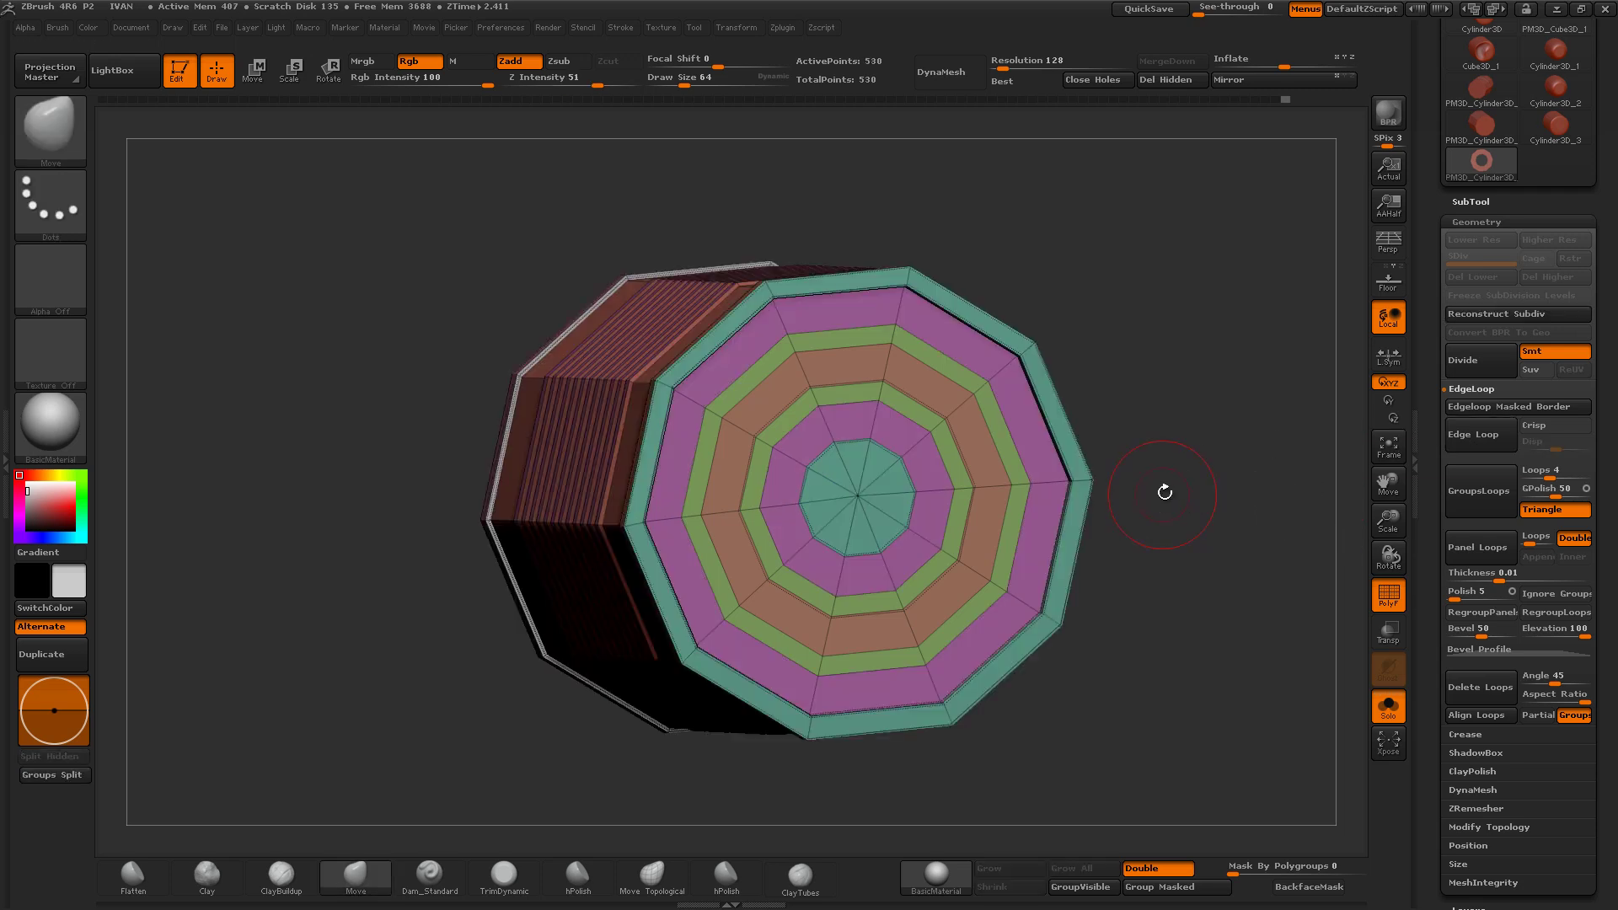
left_click_drag(1166, 469, 1169, 479, "shift")
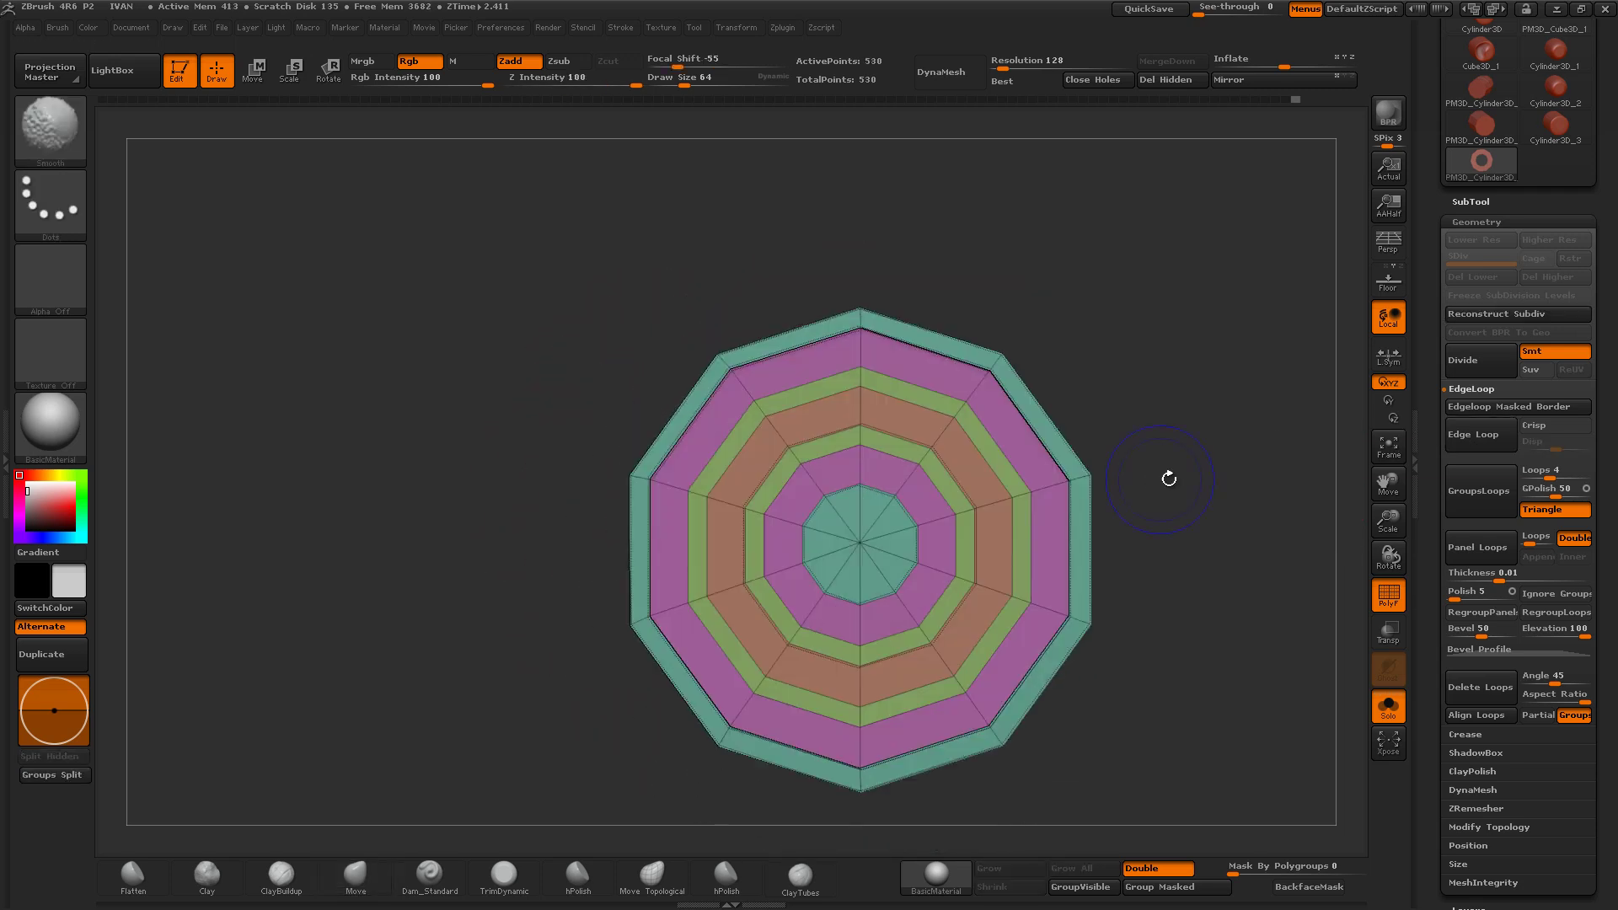
left_click_drag(1387, 518, 1024, 497)
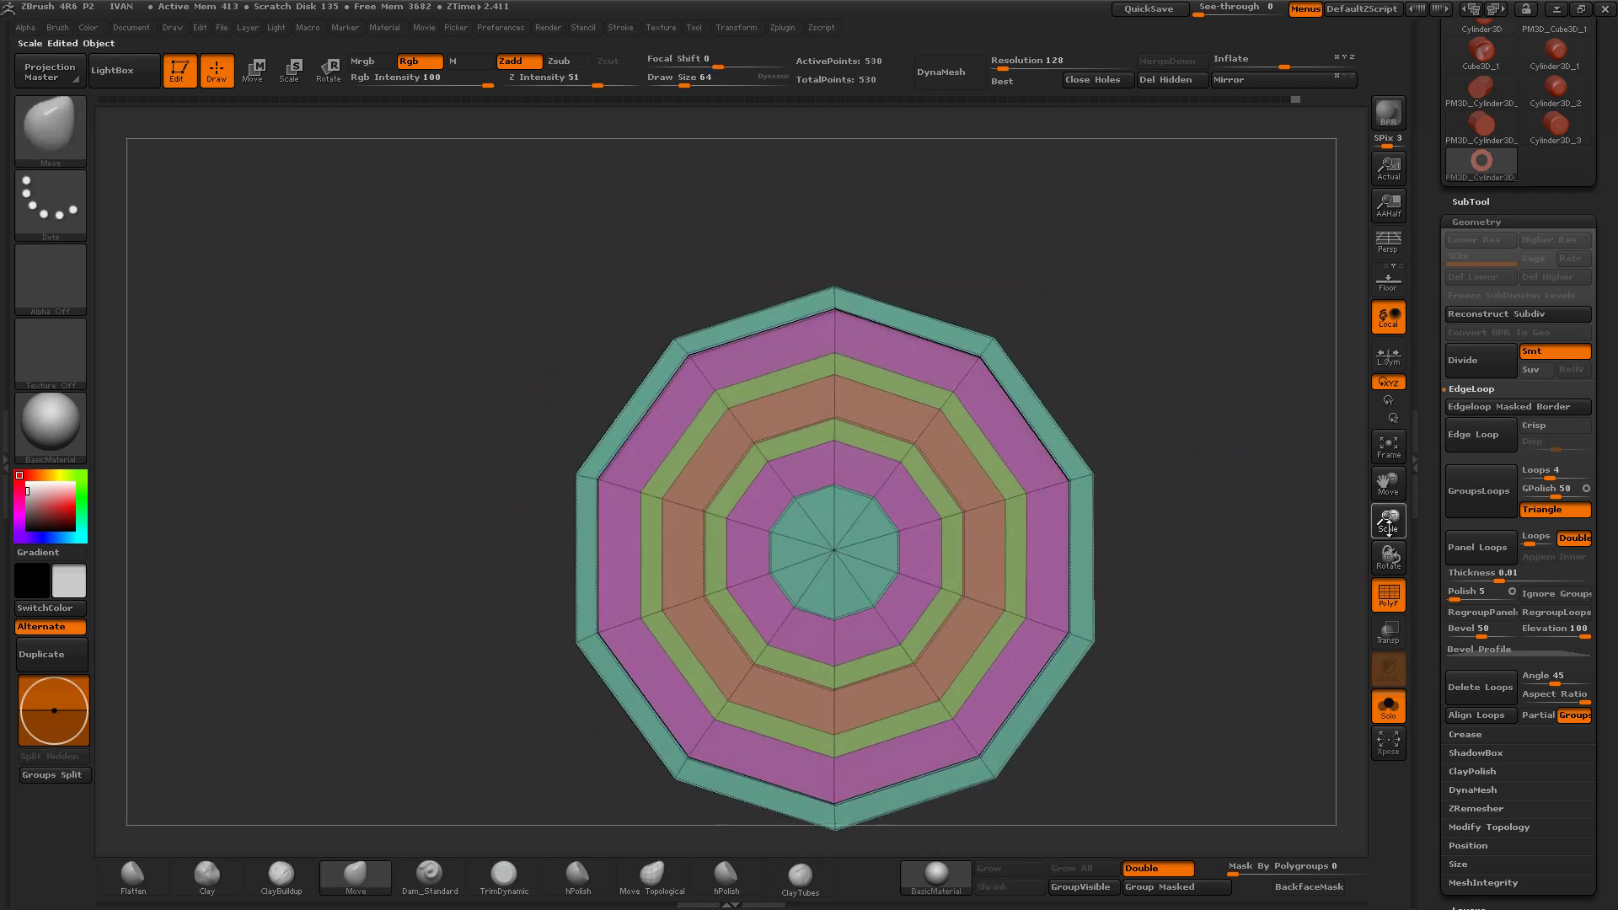
Step: Insert edge loops into the purple and orange rings, then unhide the whole cap
left_click(1027, 493, "ctrl+shift")
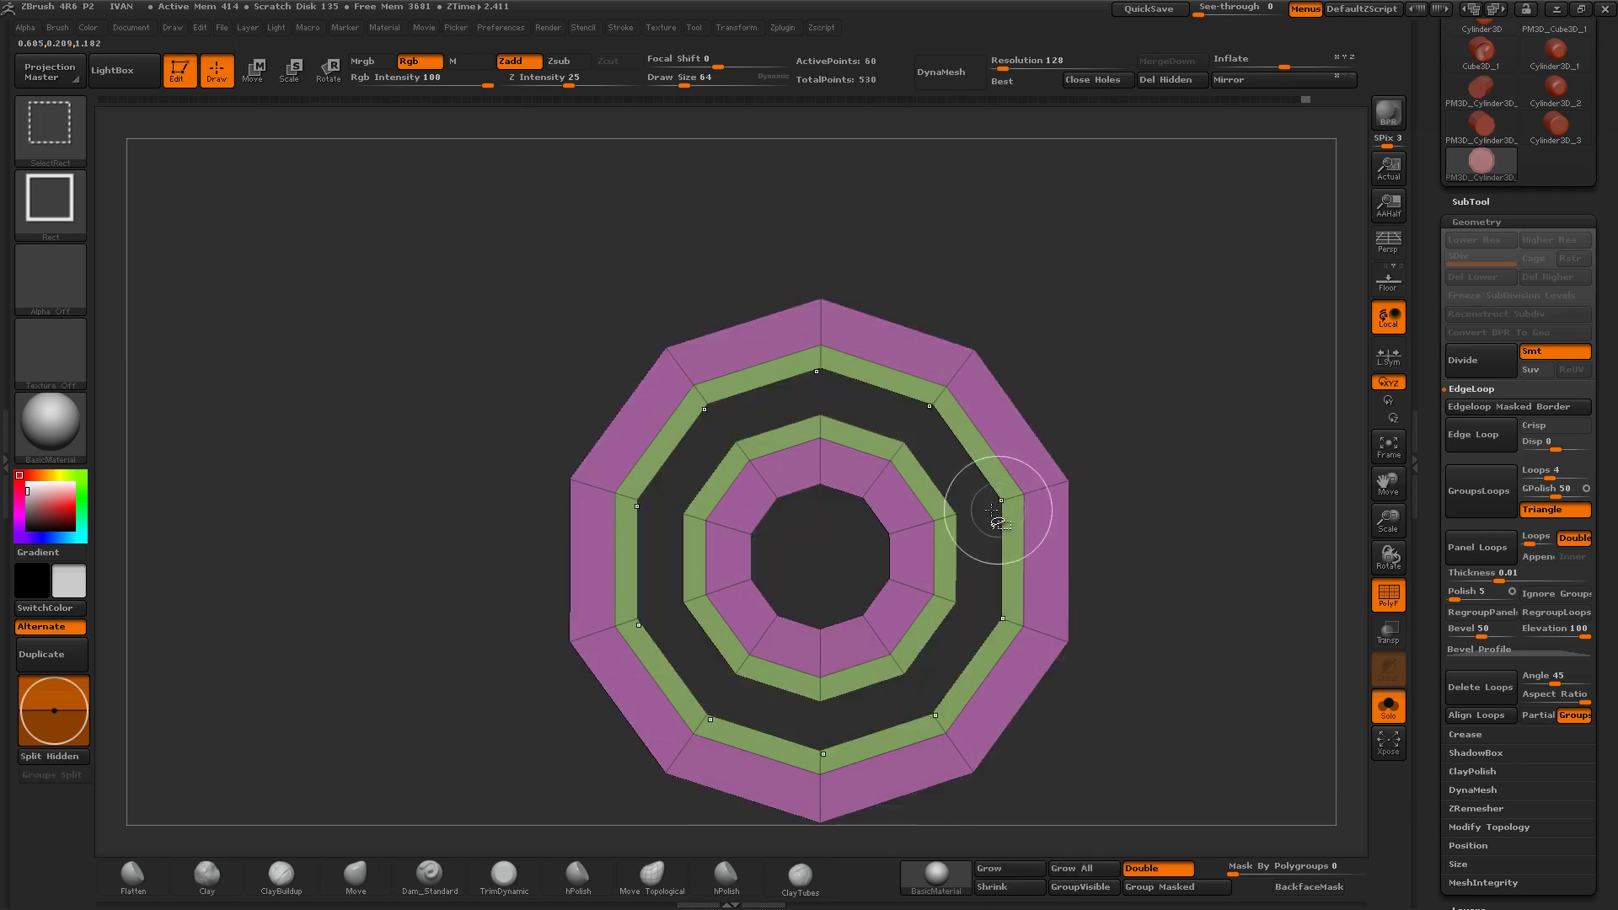
left_click(1463, 442)
left_click(1201, 495, "ctrl+shift")
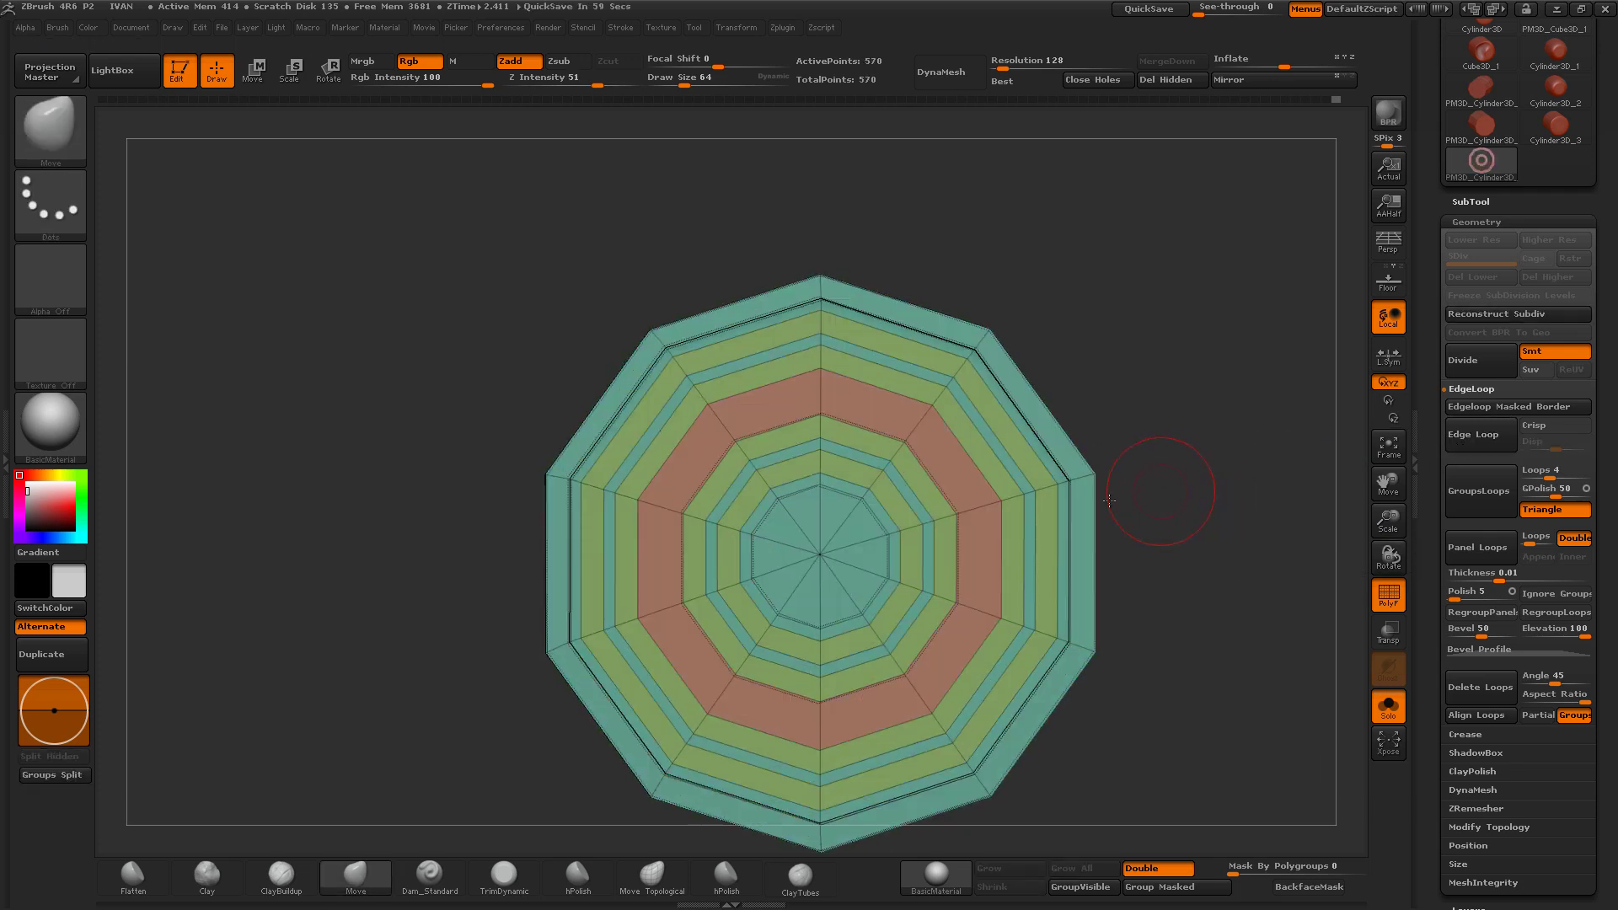
left_click(961, 514, "ctrl+alt+shift")
left_click(1035, 520, "ctrl+alt+shift")
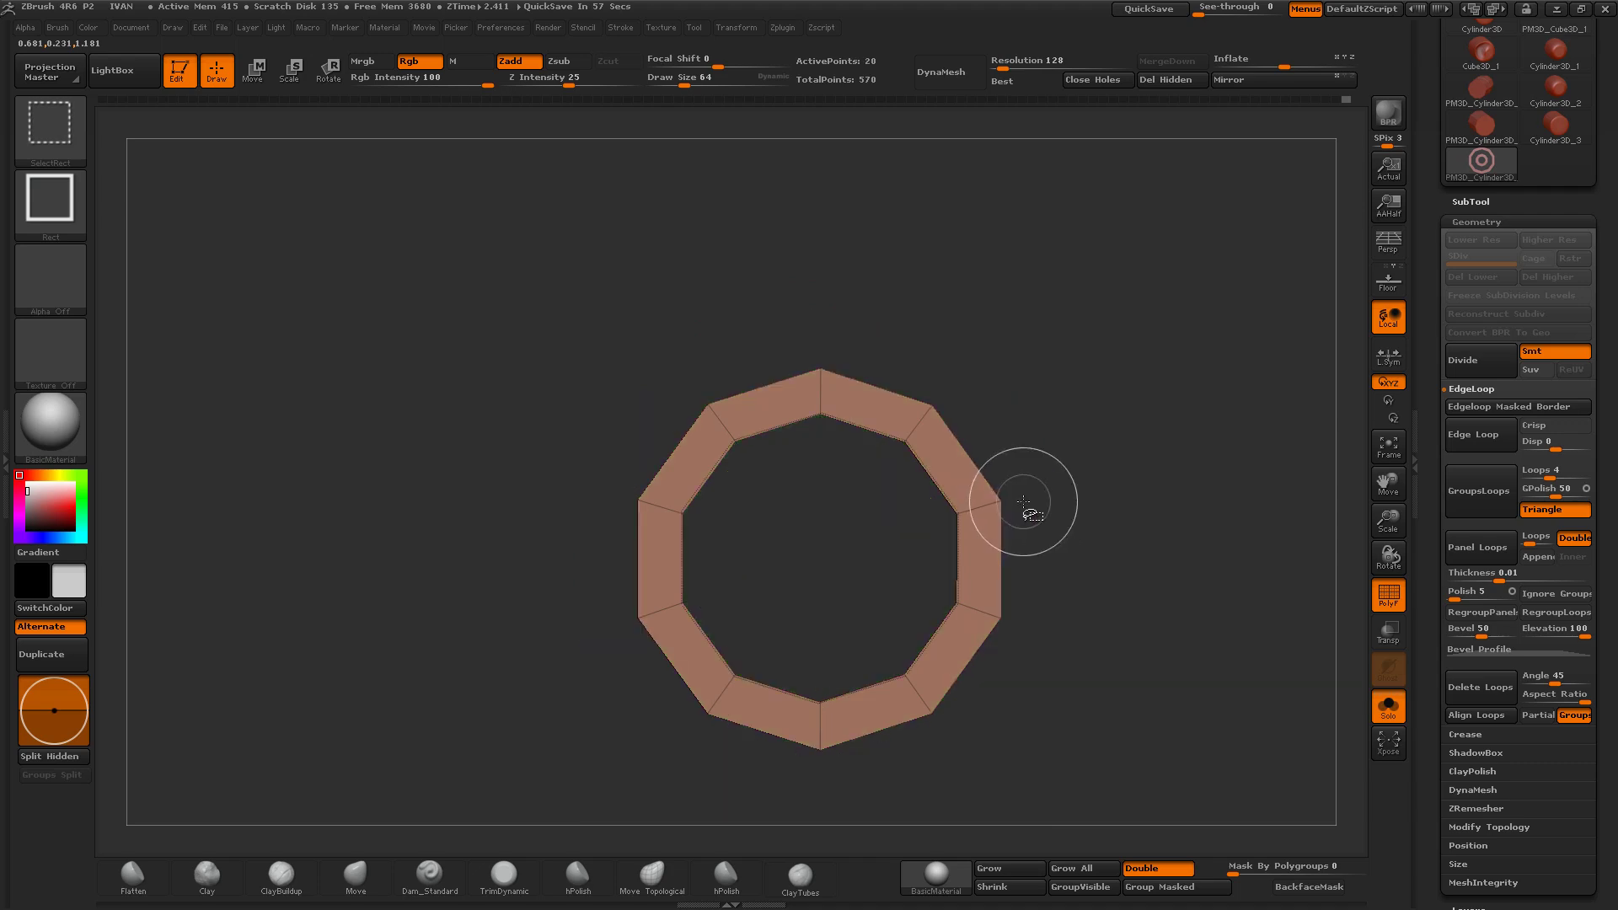
left_click(1470, 443)
left_click(1189, 519, "ctrl+shift")
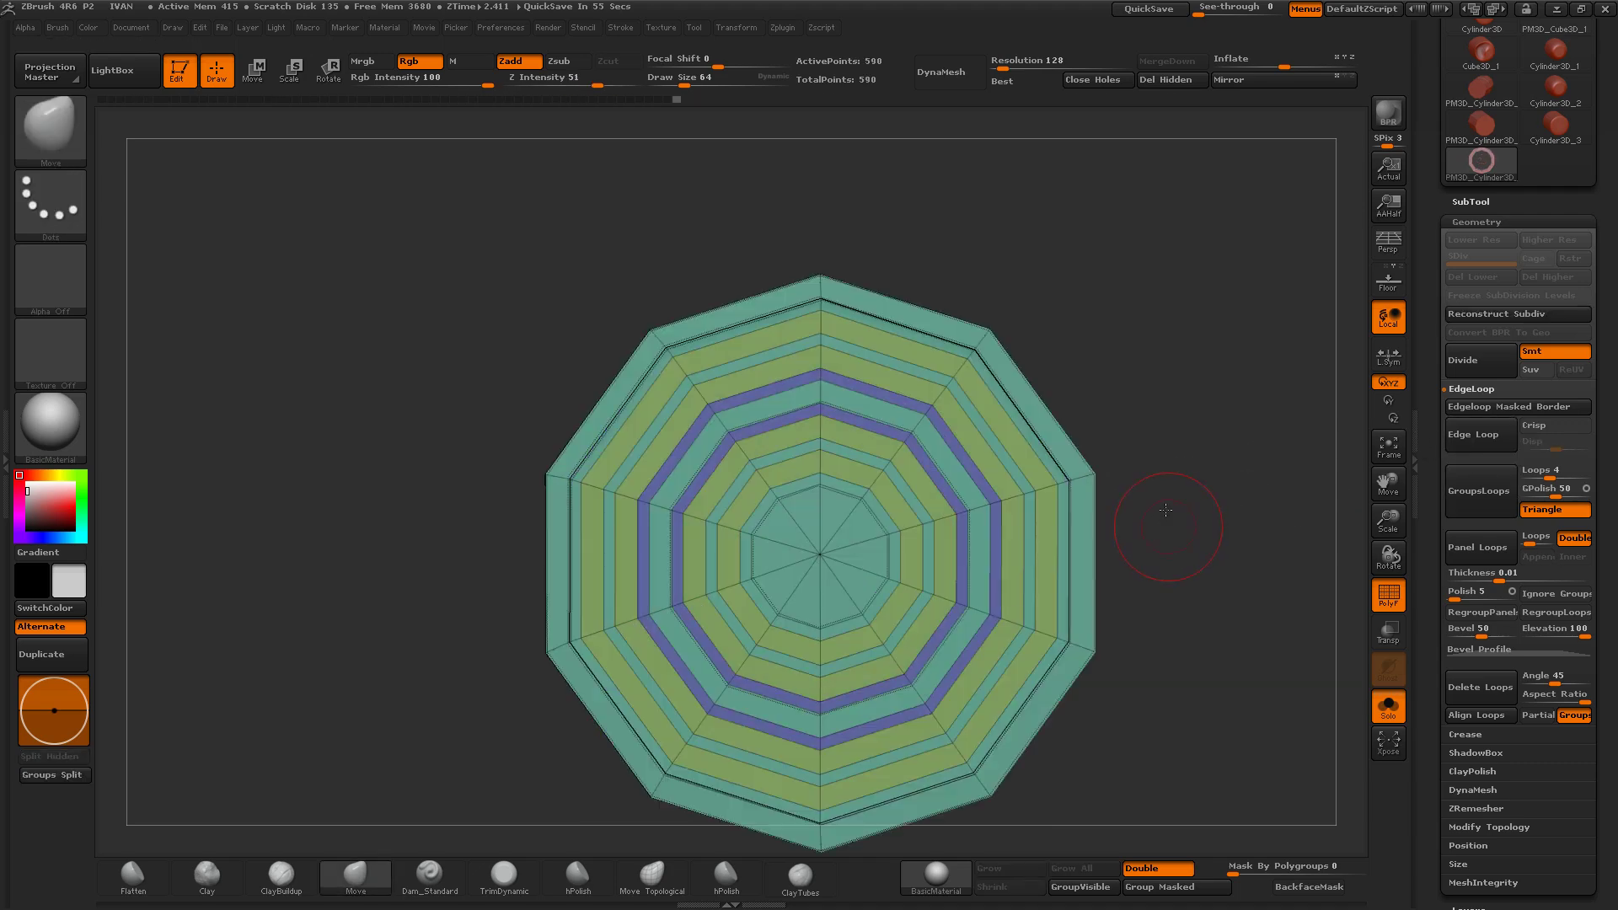
left_click_drag(1177, 503, 1183, 490)
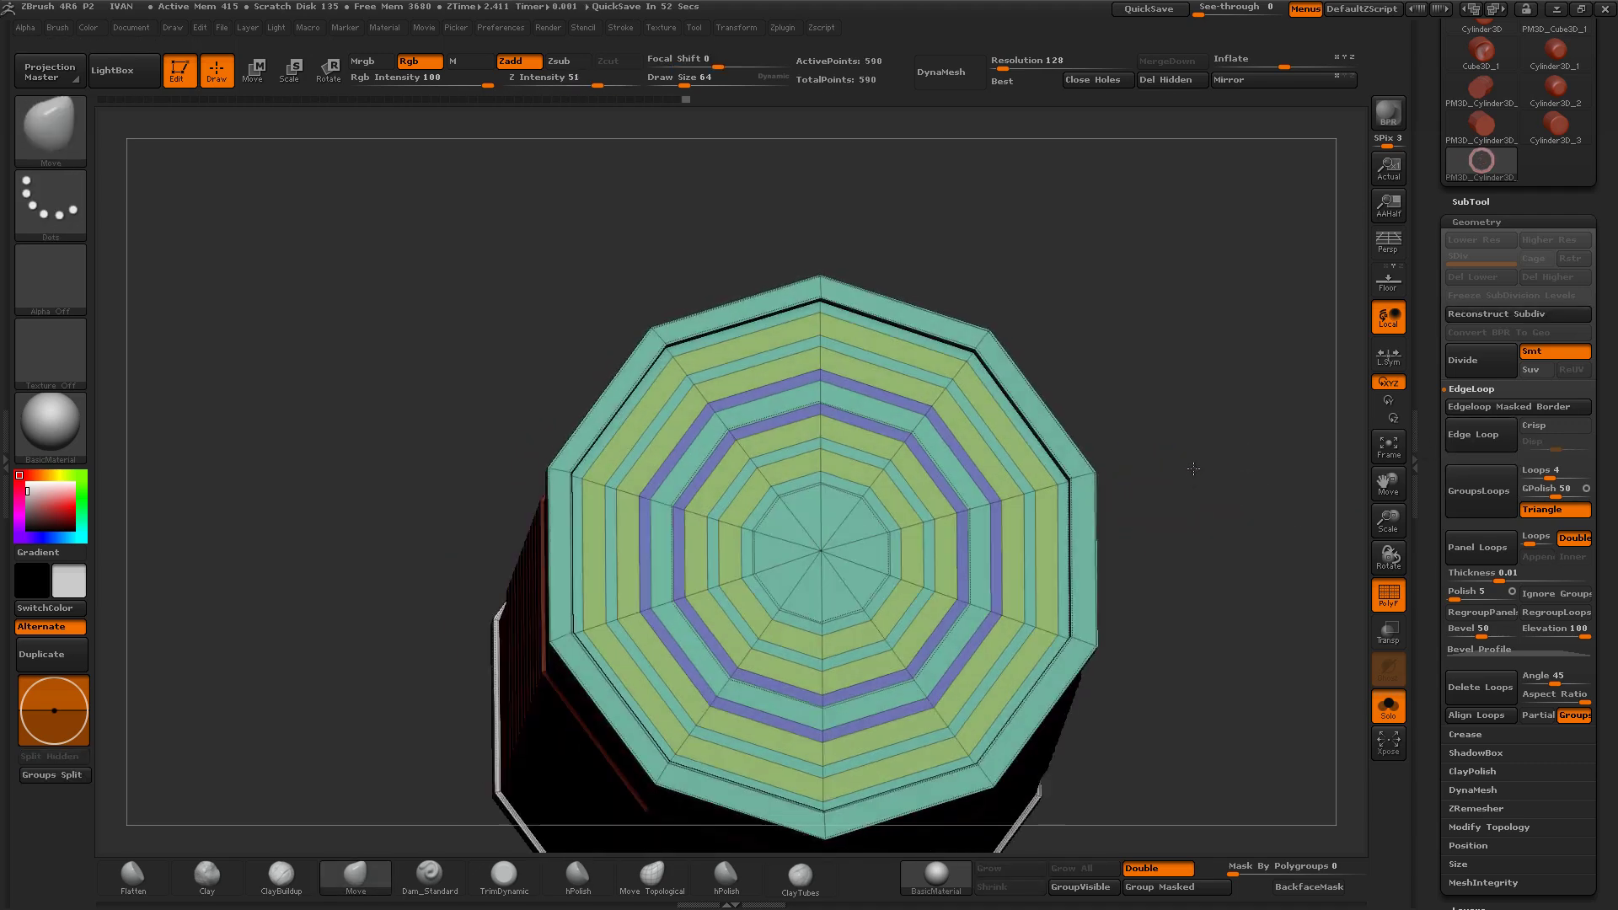
Step: Hide the cap's outer ring, centre piece and pink strip so only the inner concentric rings remain
left_click(1089, 478, "ctrl+shift")
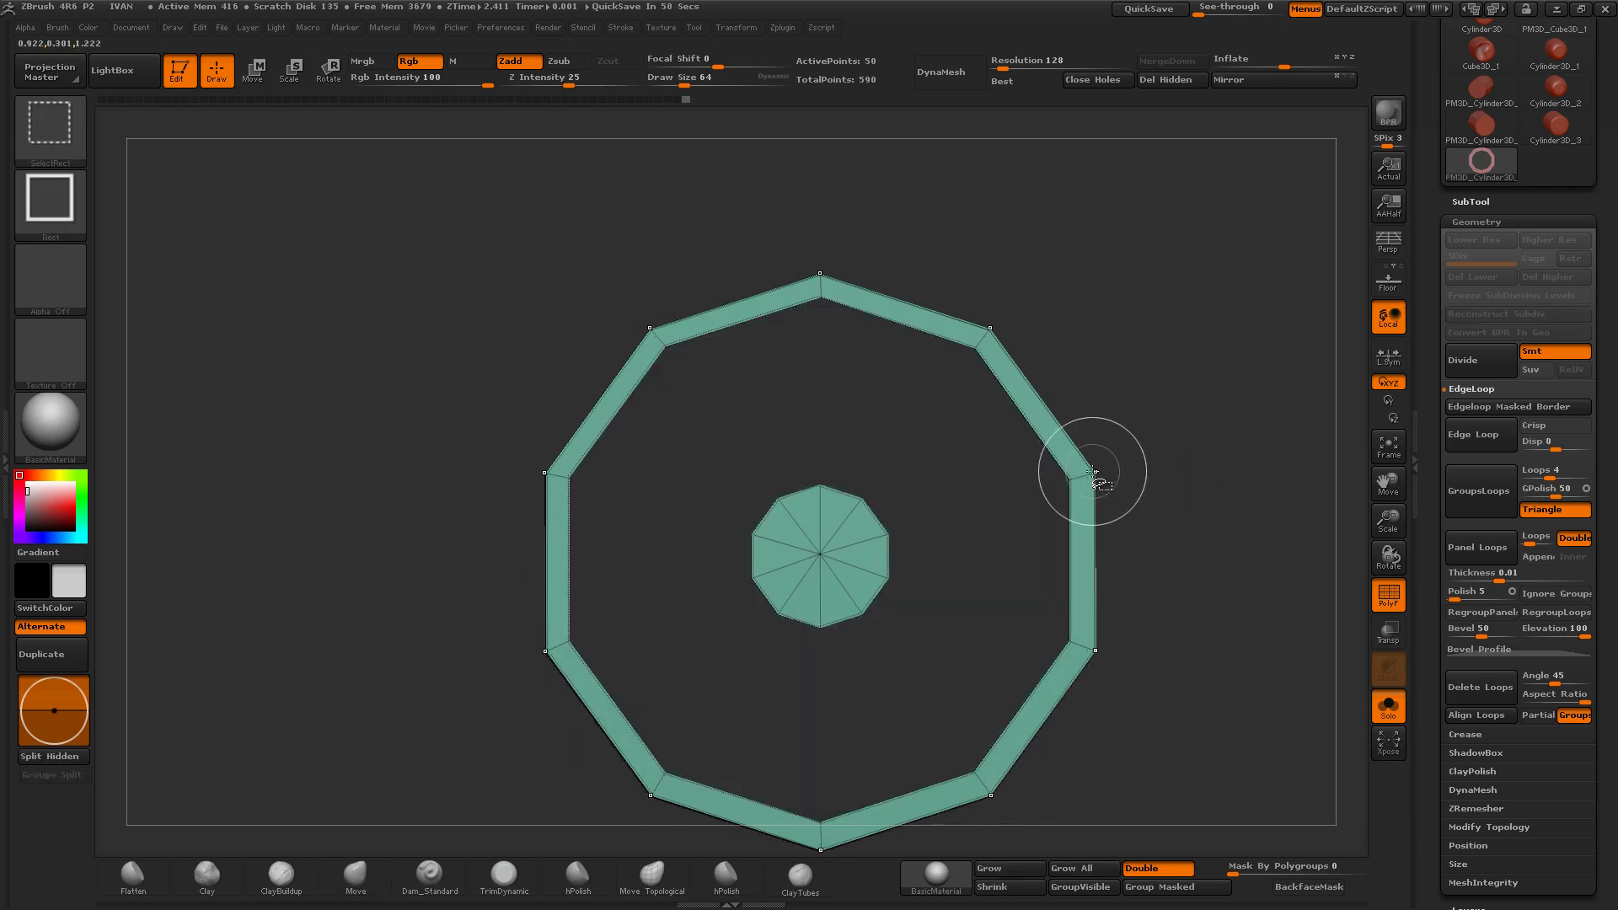
mouse_move(1167, 496)
left_mouse_down("ctrl+shift")
mouse_move(1158, 480)
mouse_move(1230, 485)
mouse_move(1163, 506)
mouse_move(636, 477)
mouse_move(669, 542)
mouse_move(603, 524)
left_mouse_up("ctrl+shift")
left_click(1231, 507, "ctrl+alt+shift")
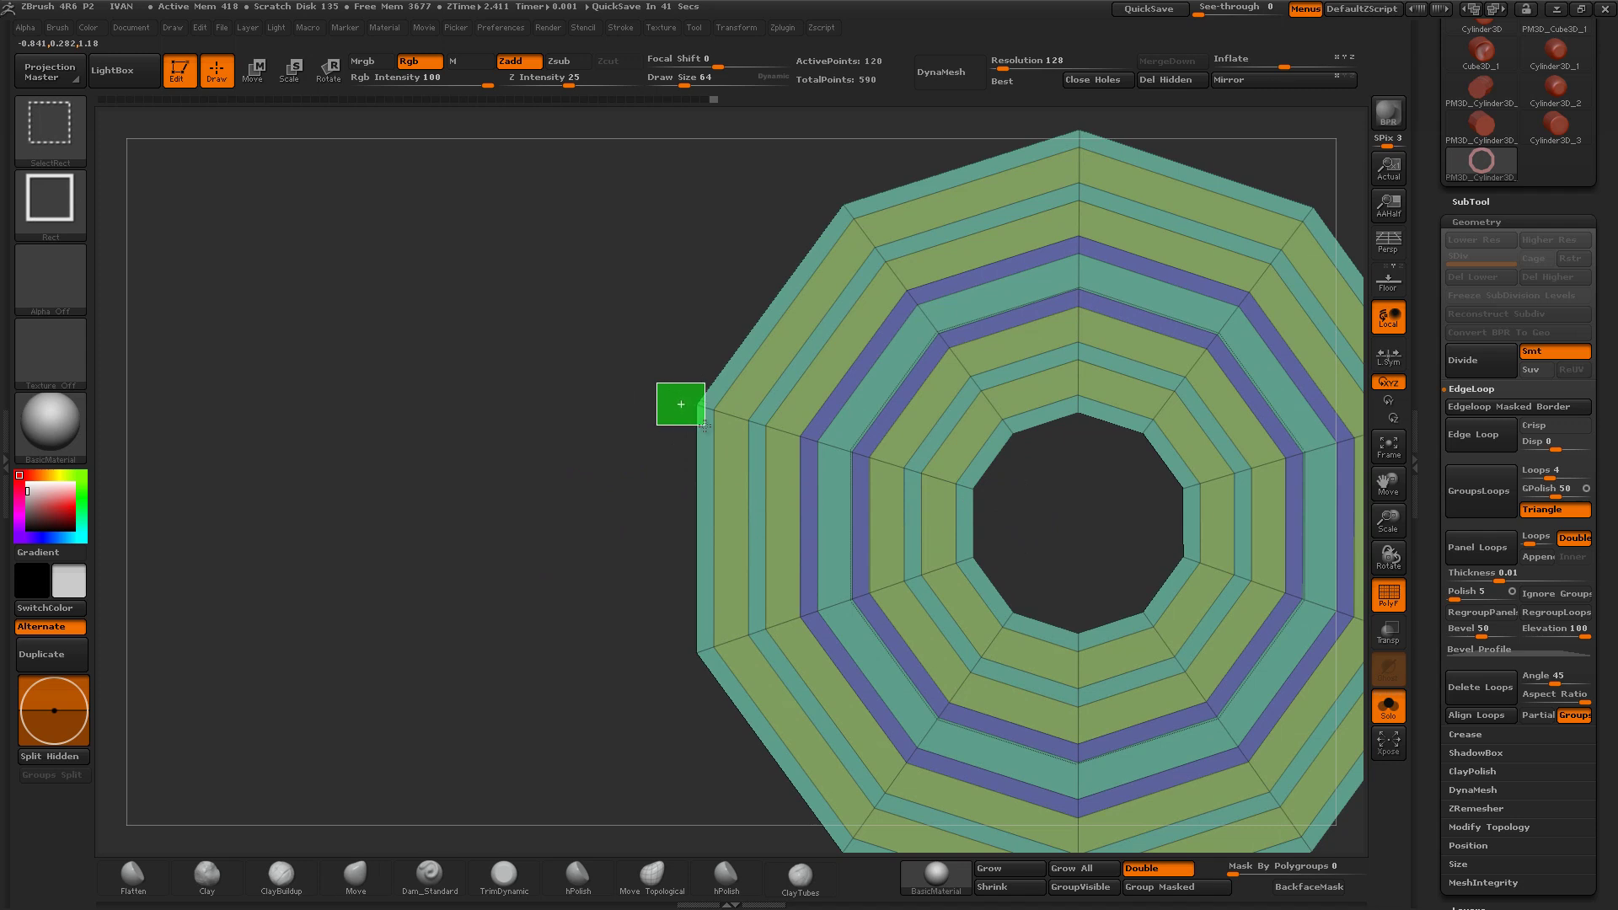
left_click_drag(704, 426, 699, 427, "ctrl+shift")
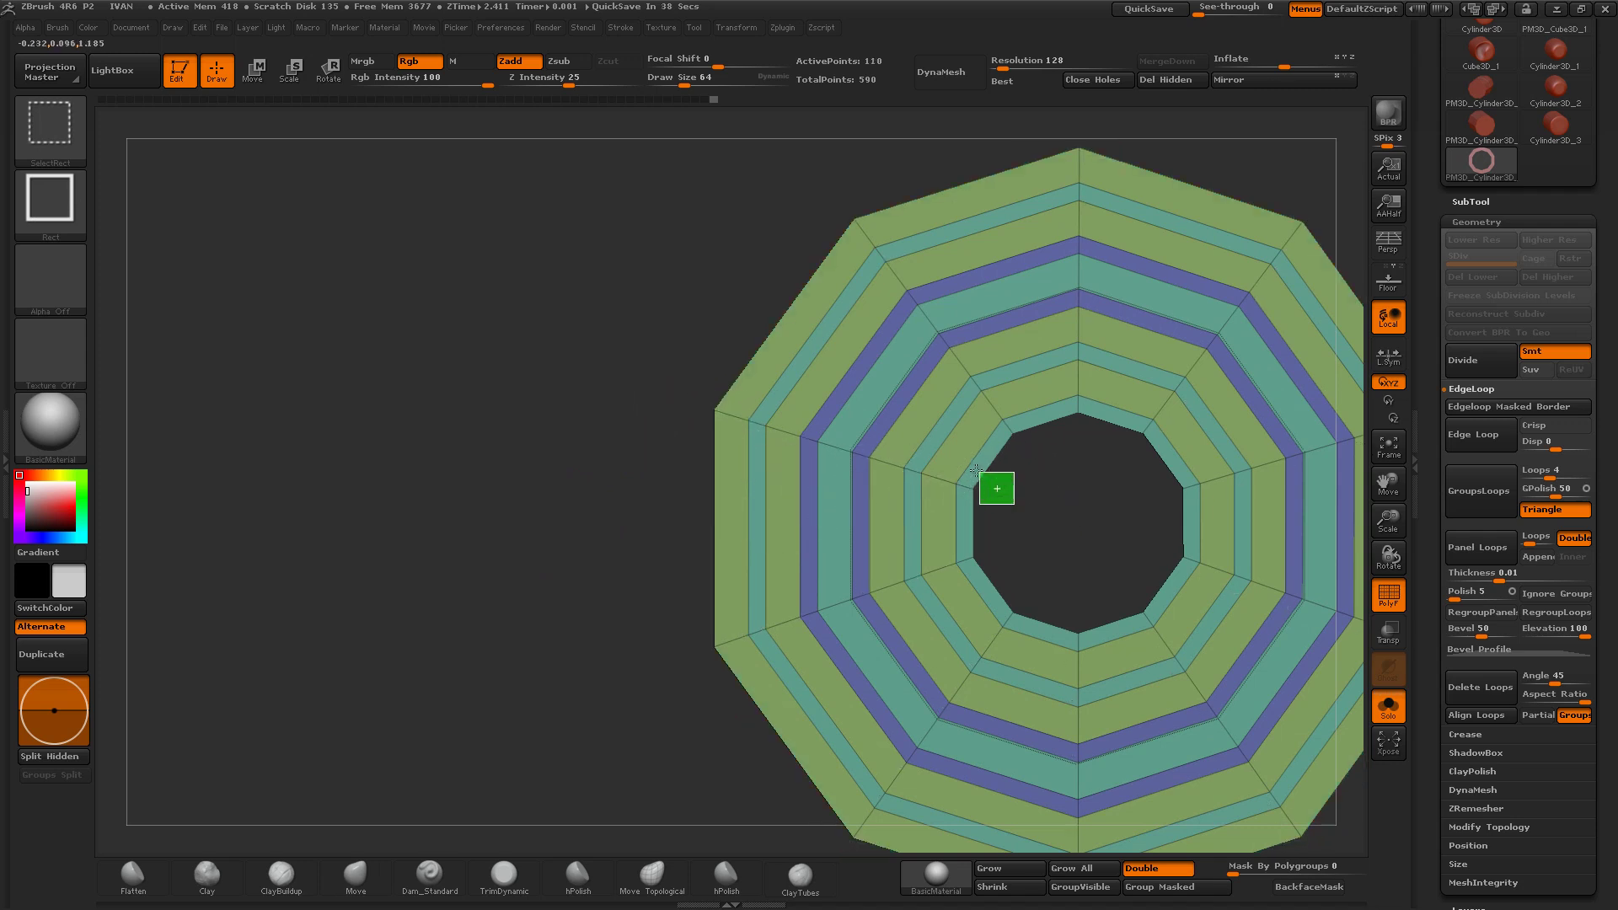
left_click_drag(965, 477, 966, 478, "ctrl+alt+shift")
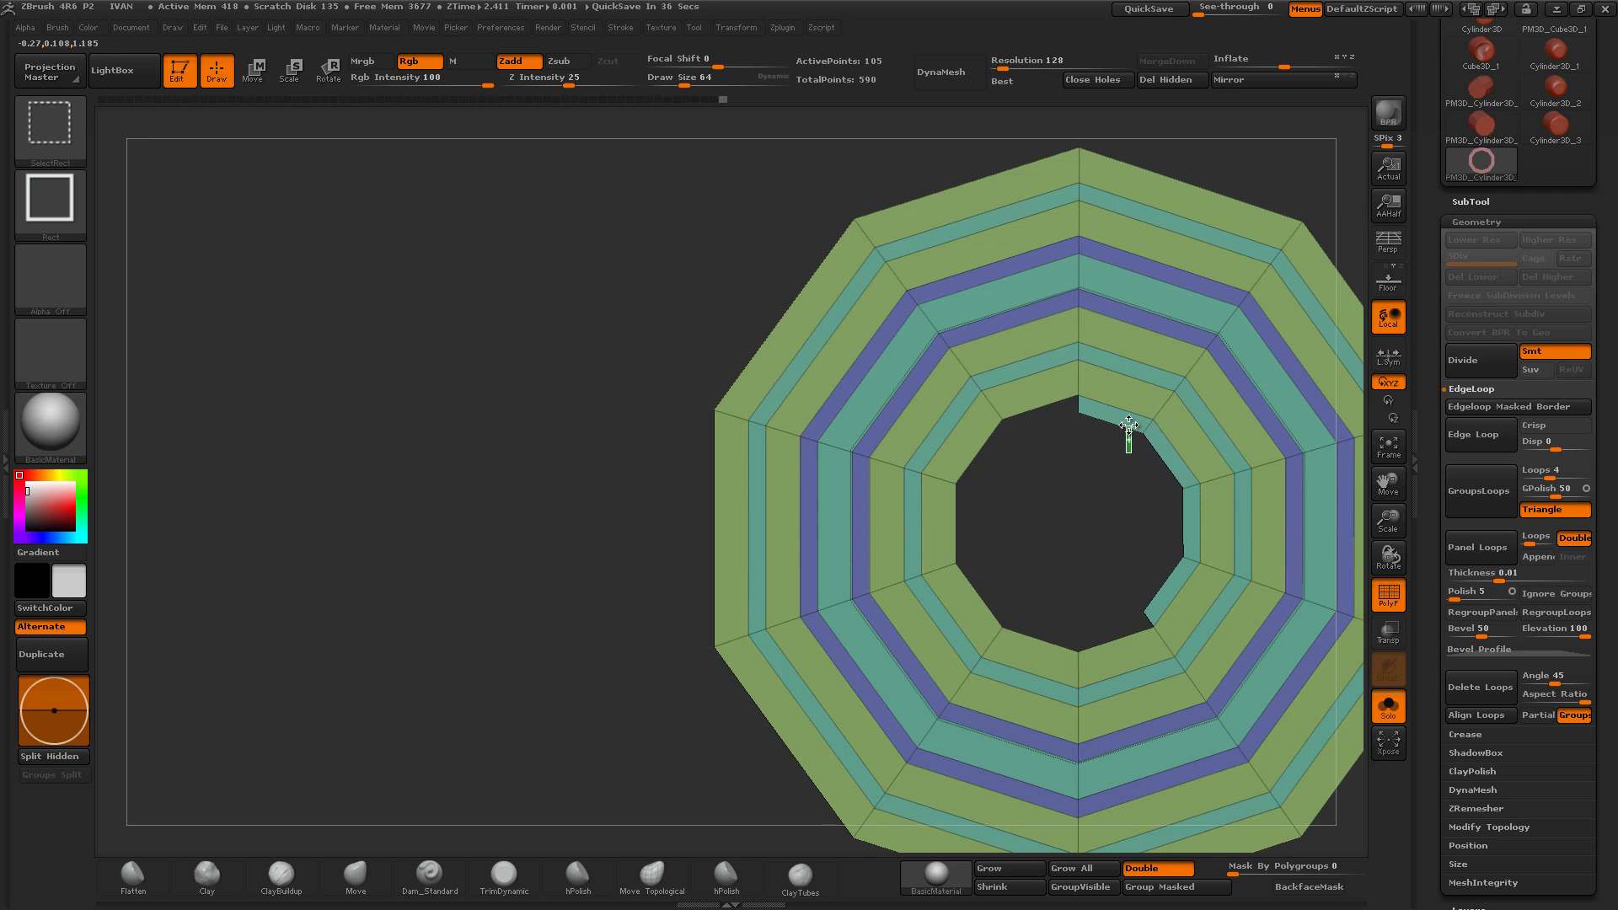
left_click(1136, 439, "ctrl+alt+shift")
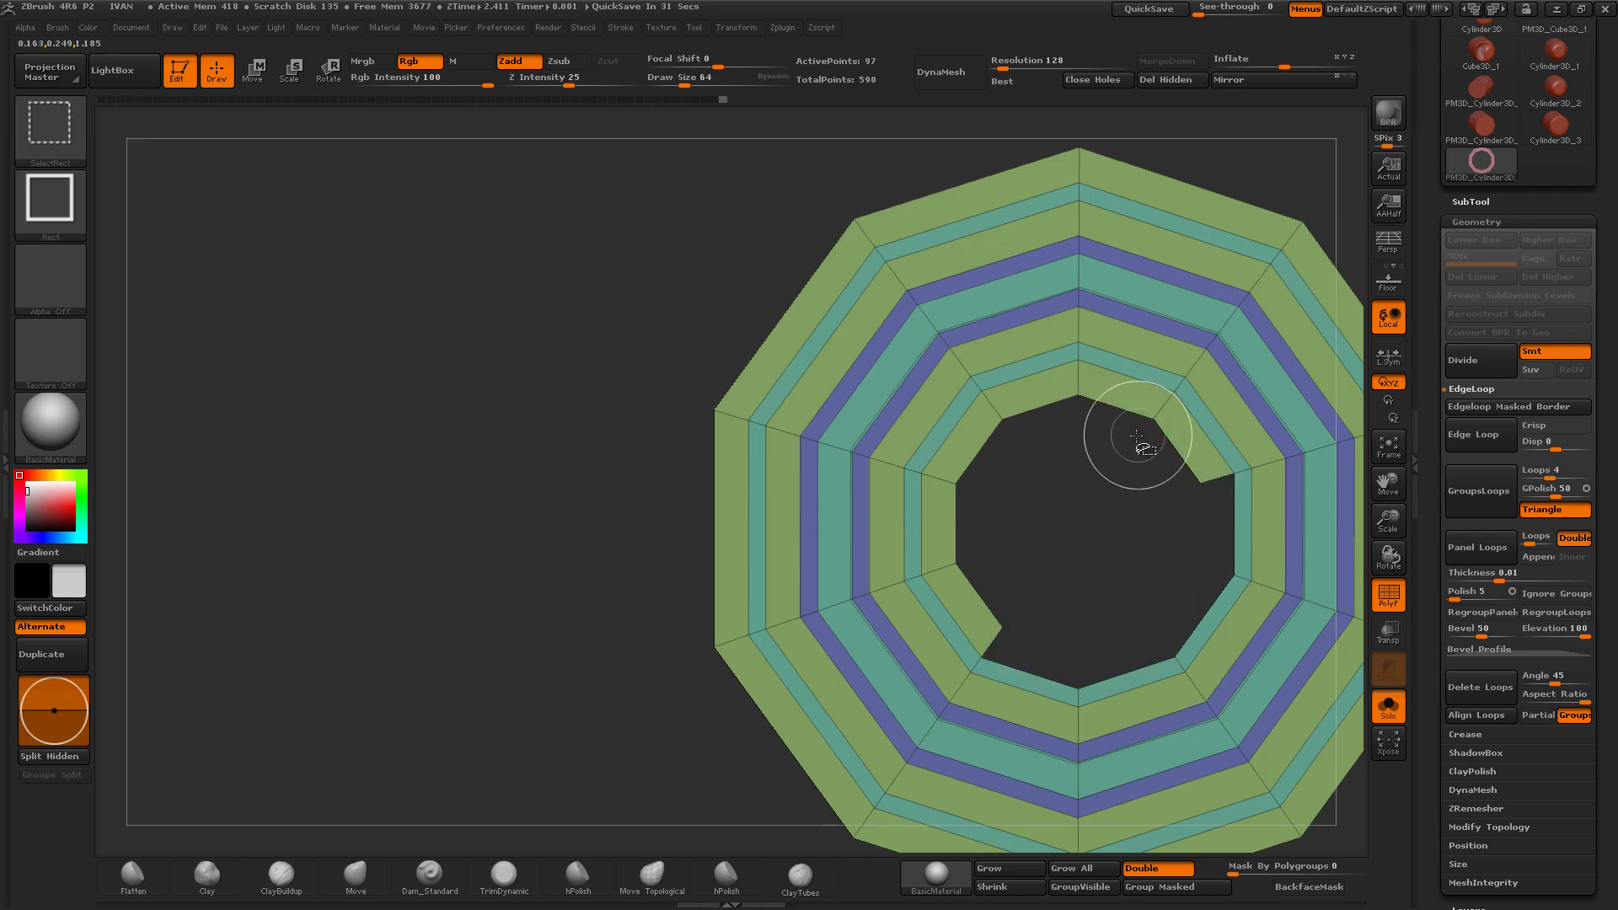
key("ctrl+z")
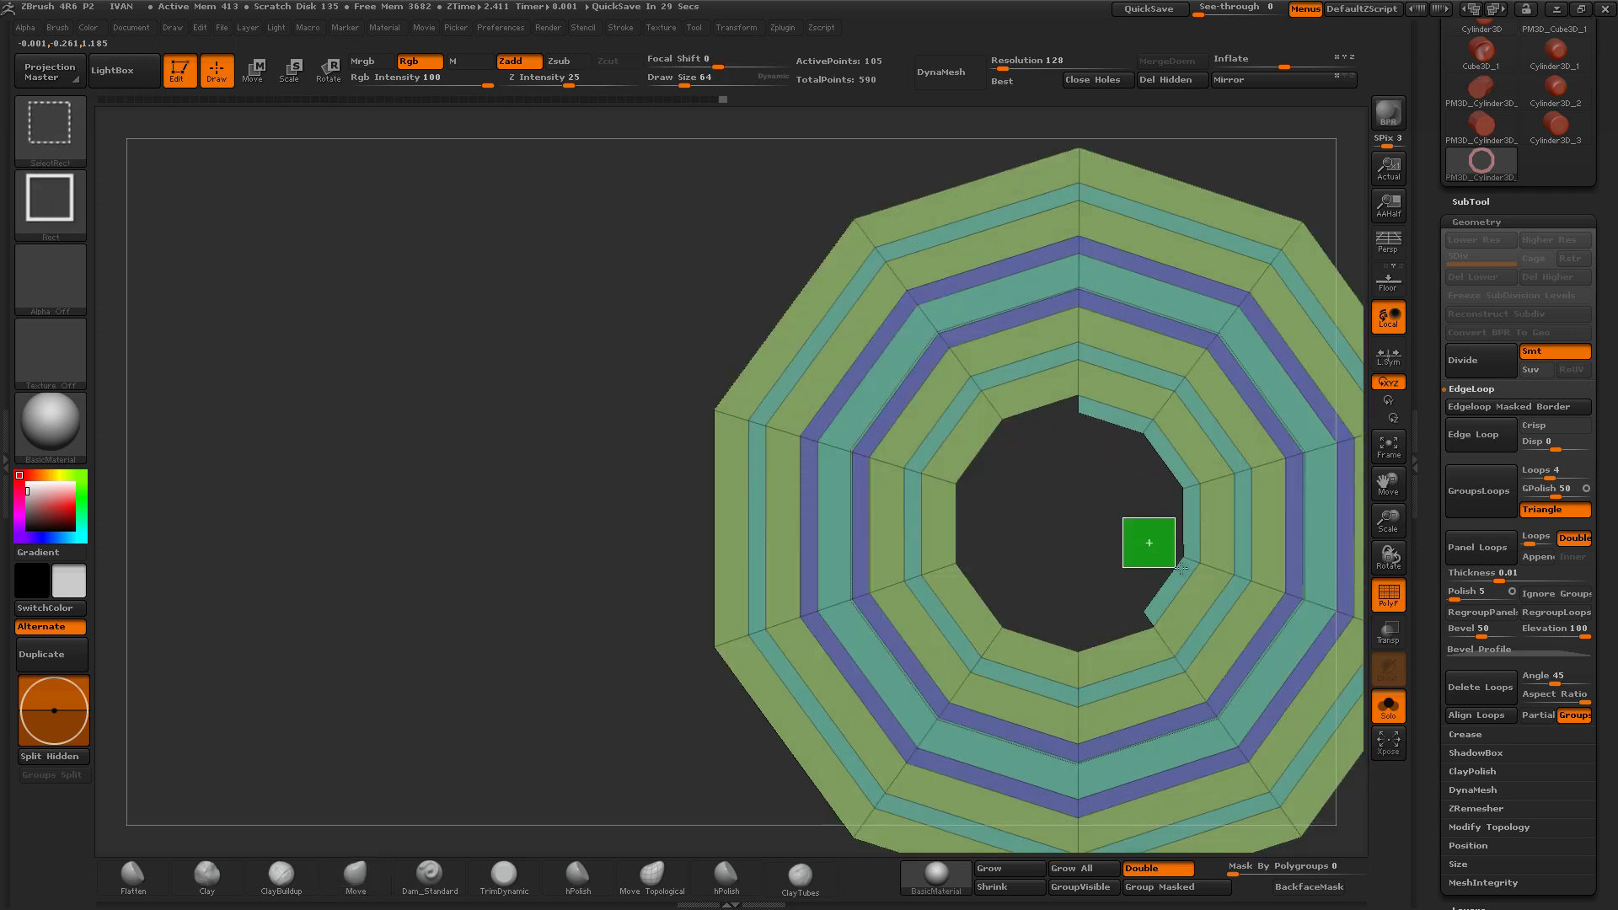
left_click_drag(1180, 567, 1184, 564, "ctrl+shift")
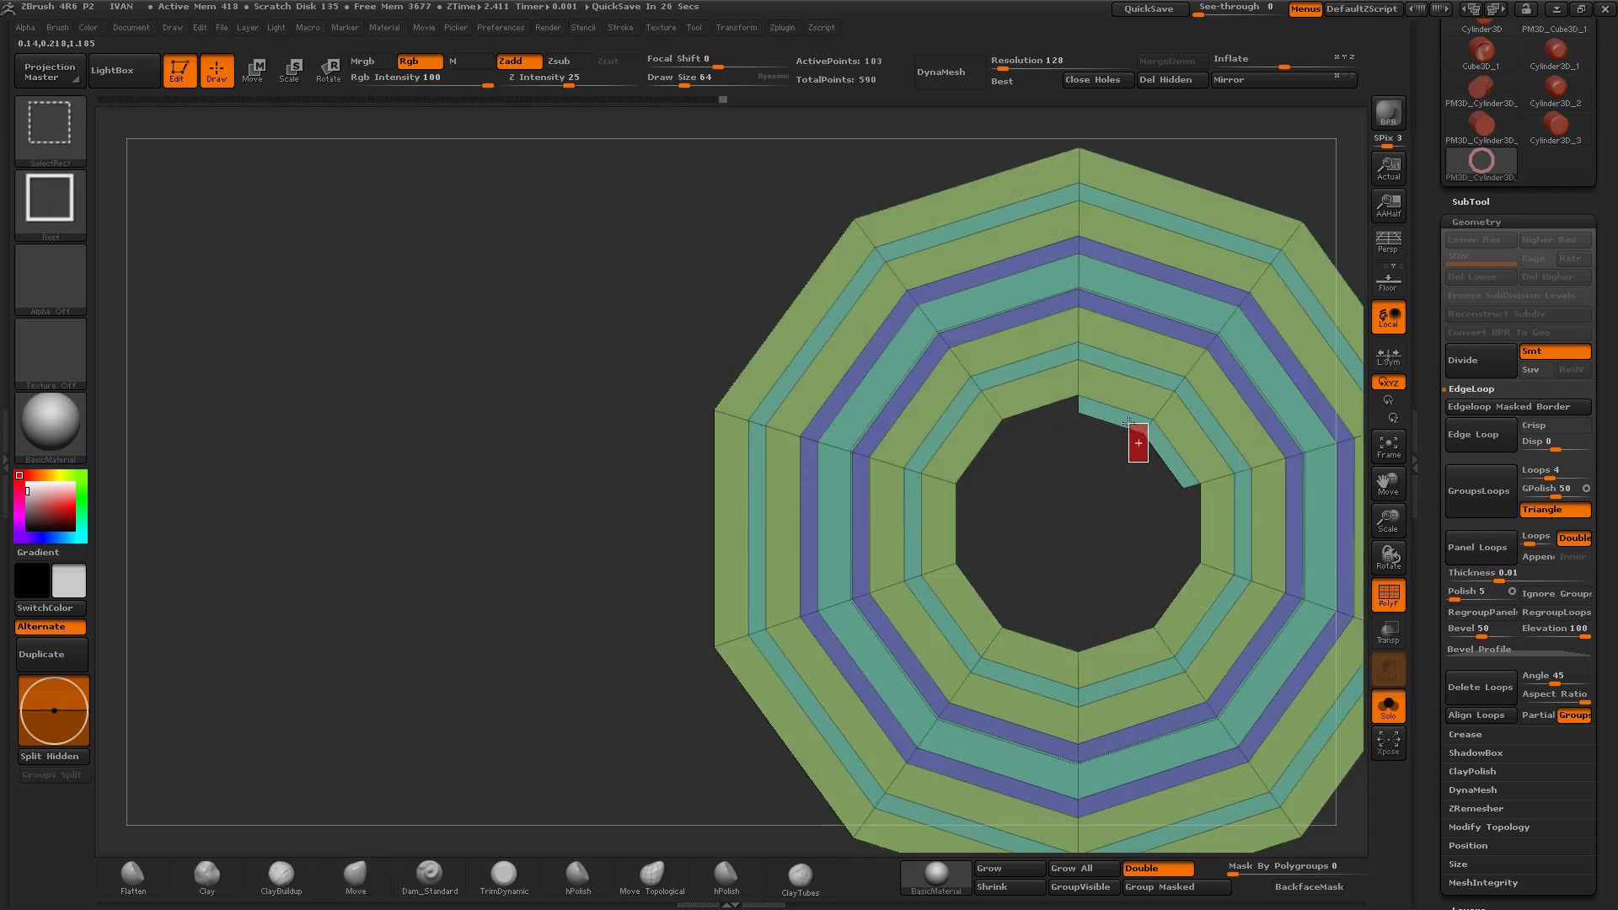
key("ctrl+z")
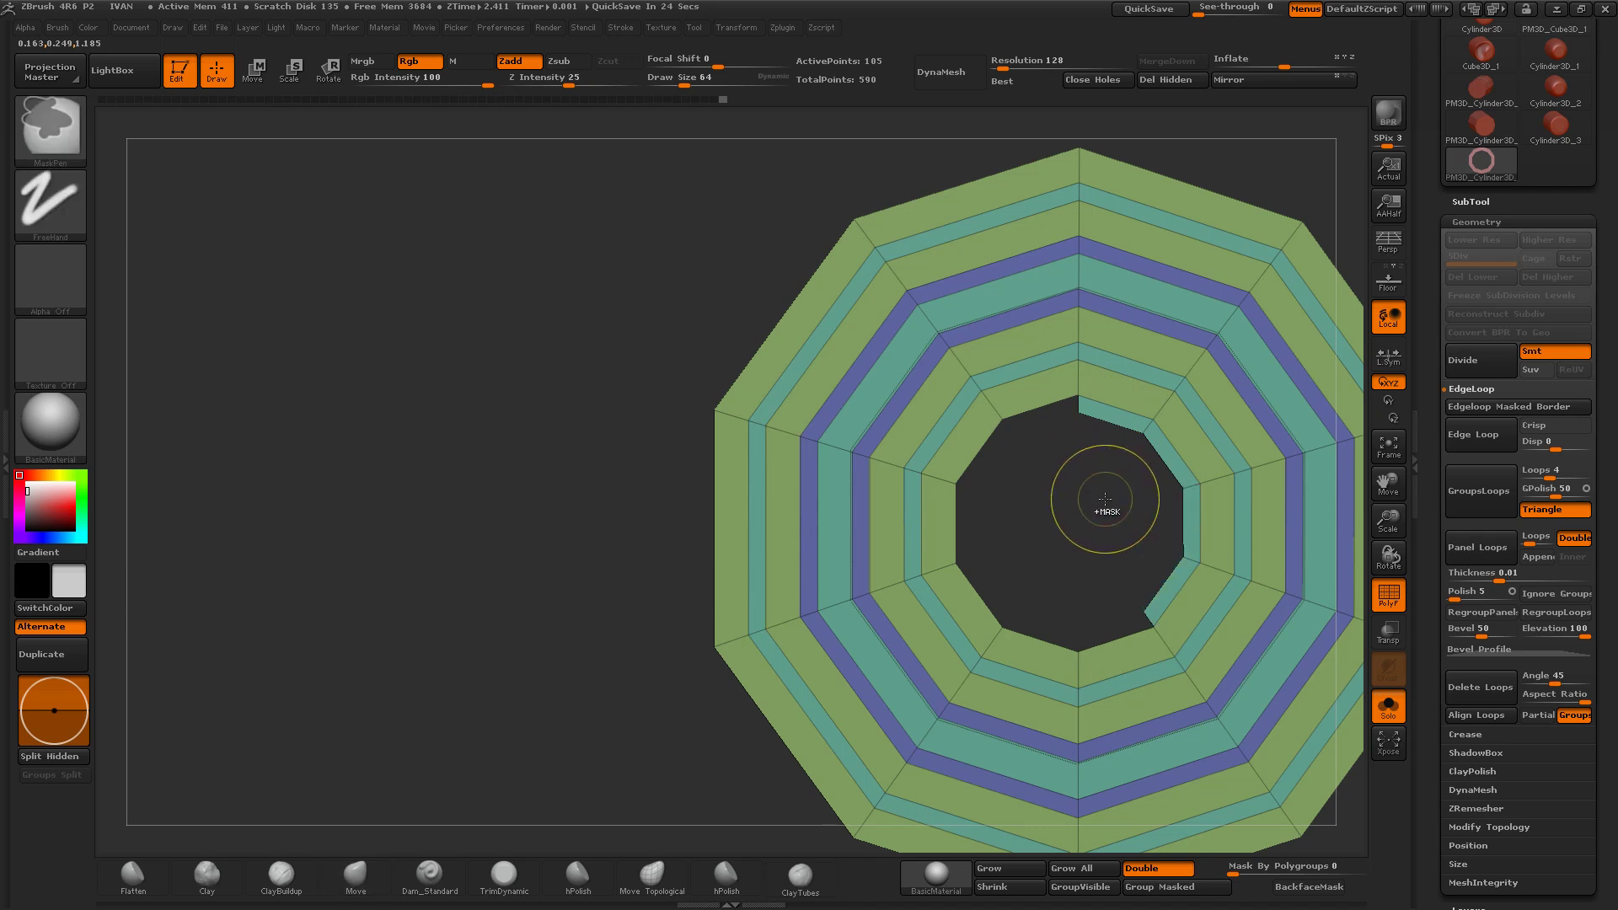
key("ctrl+z")
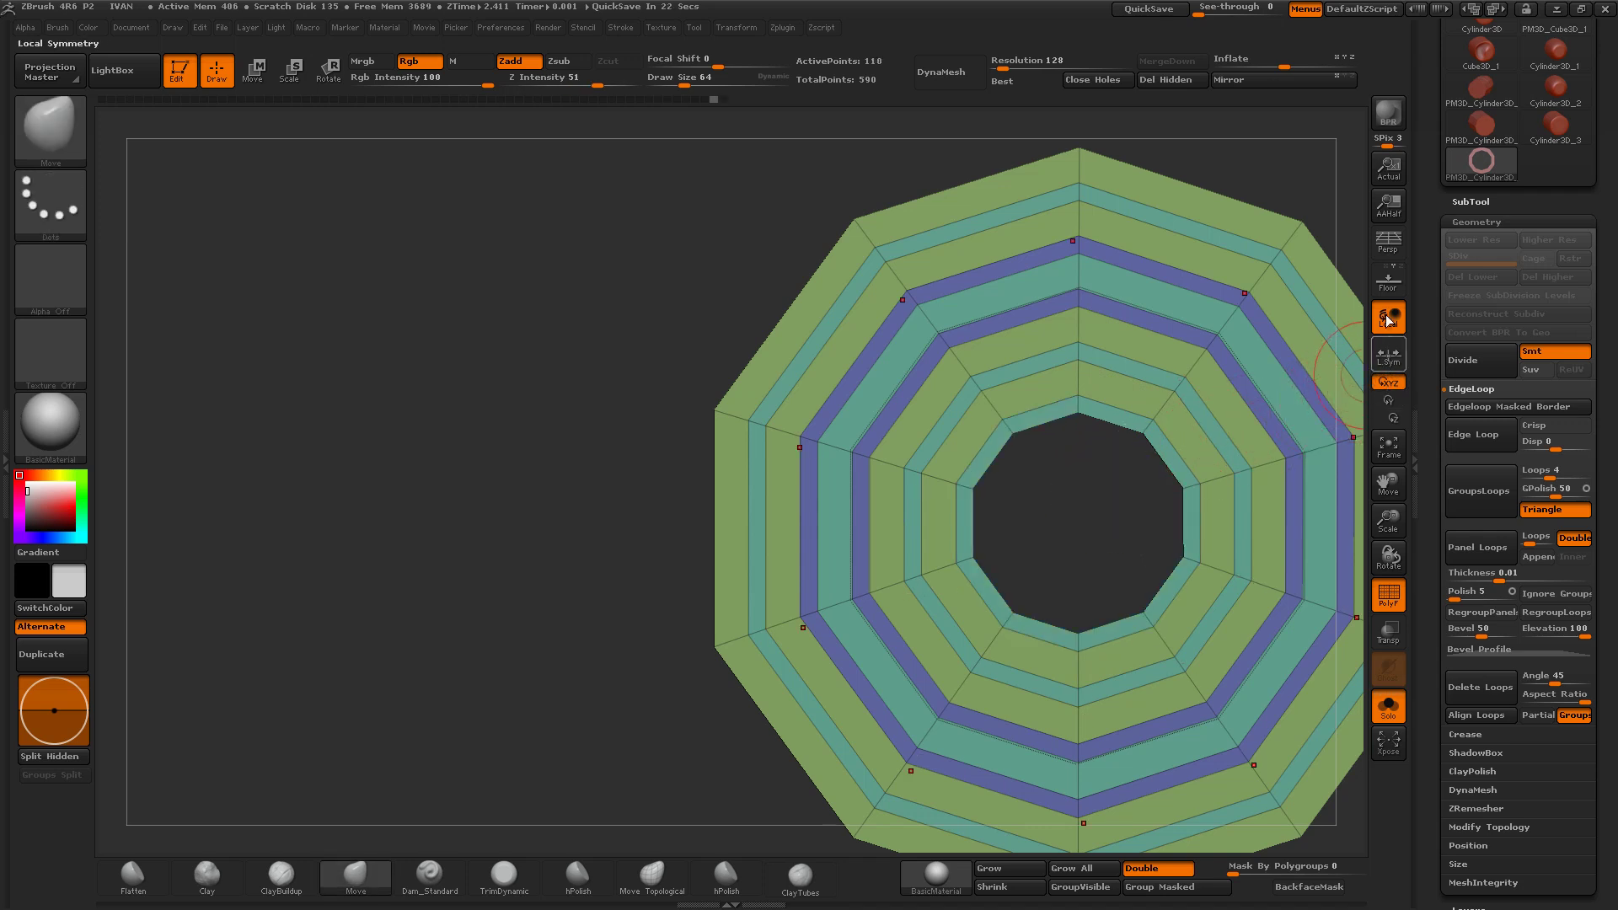
Step: With local symmetry on, hide the innermost hole ring and regroup the visible rings into fresh polygroups
left_click(1401, 350)
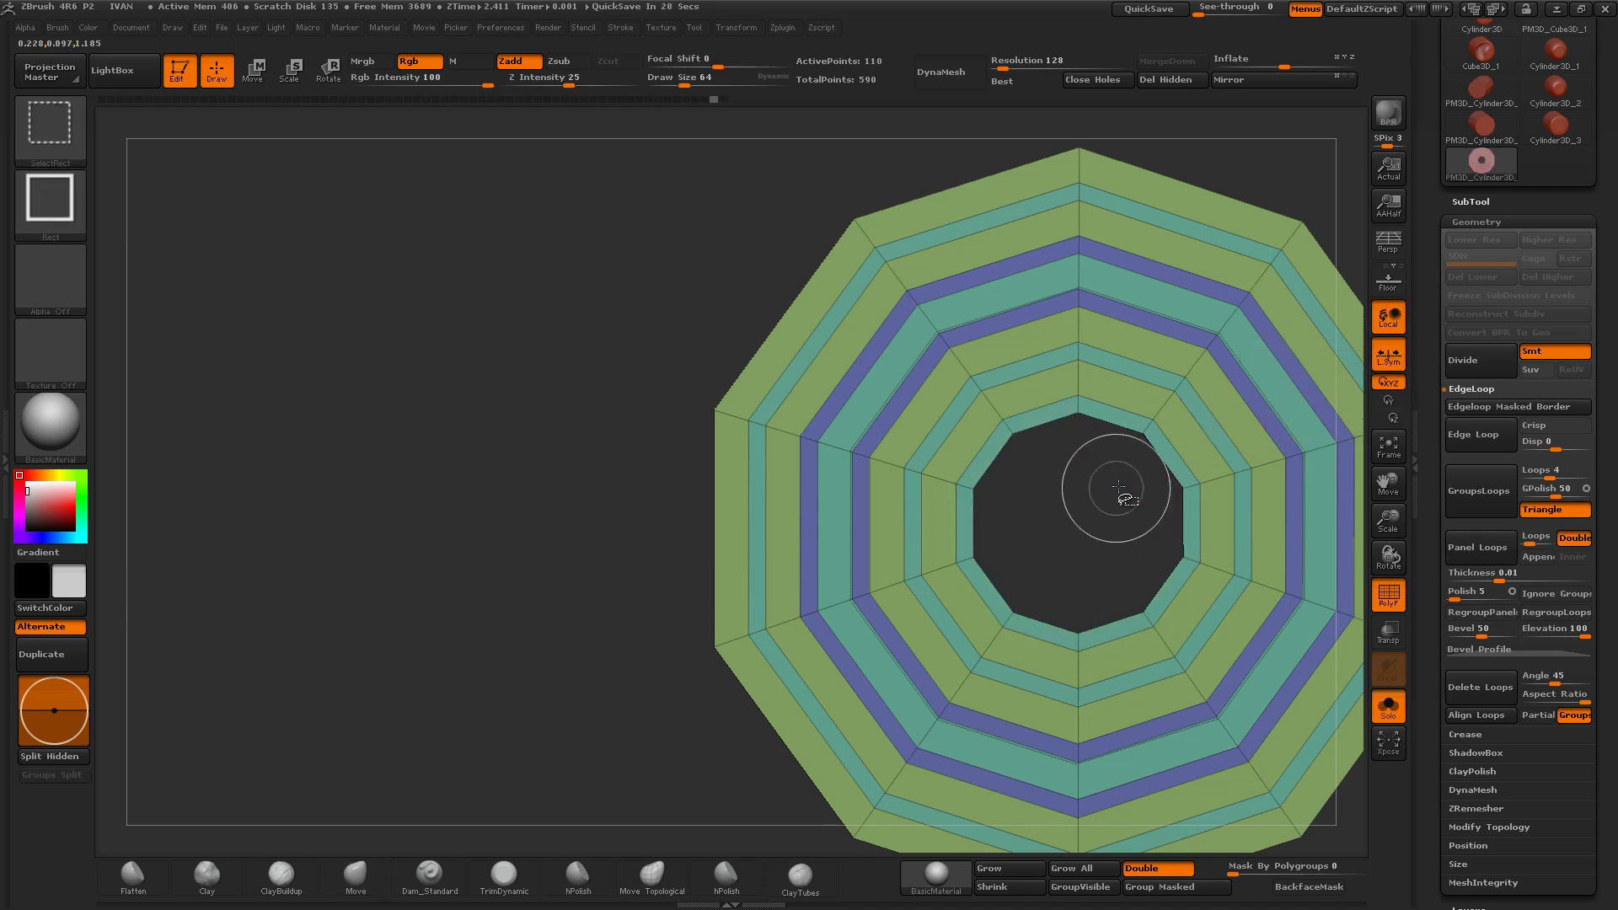
left_click(1185, 503, "ctrl+shift")
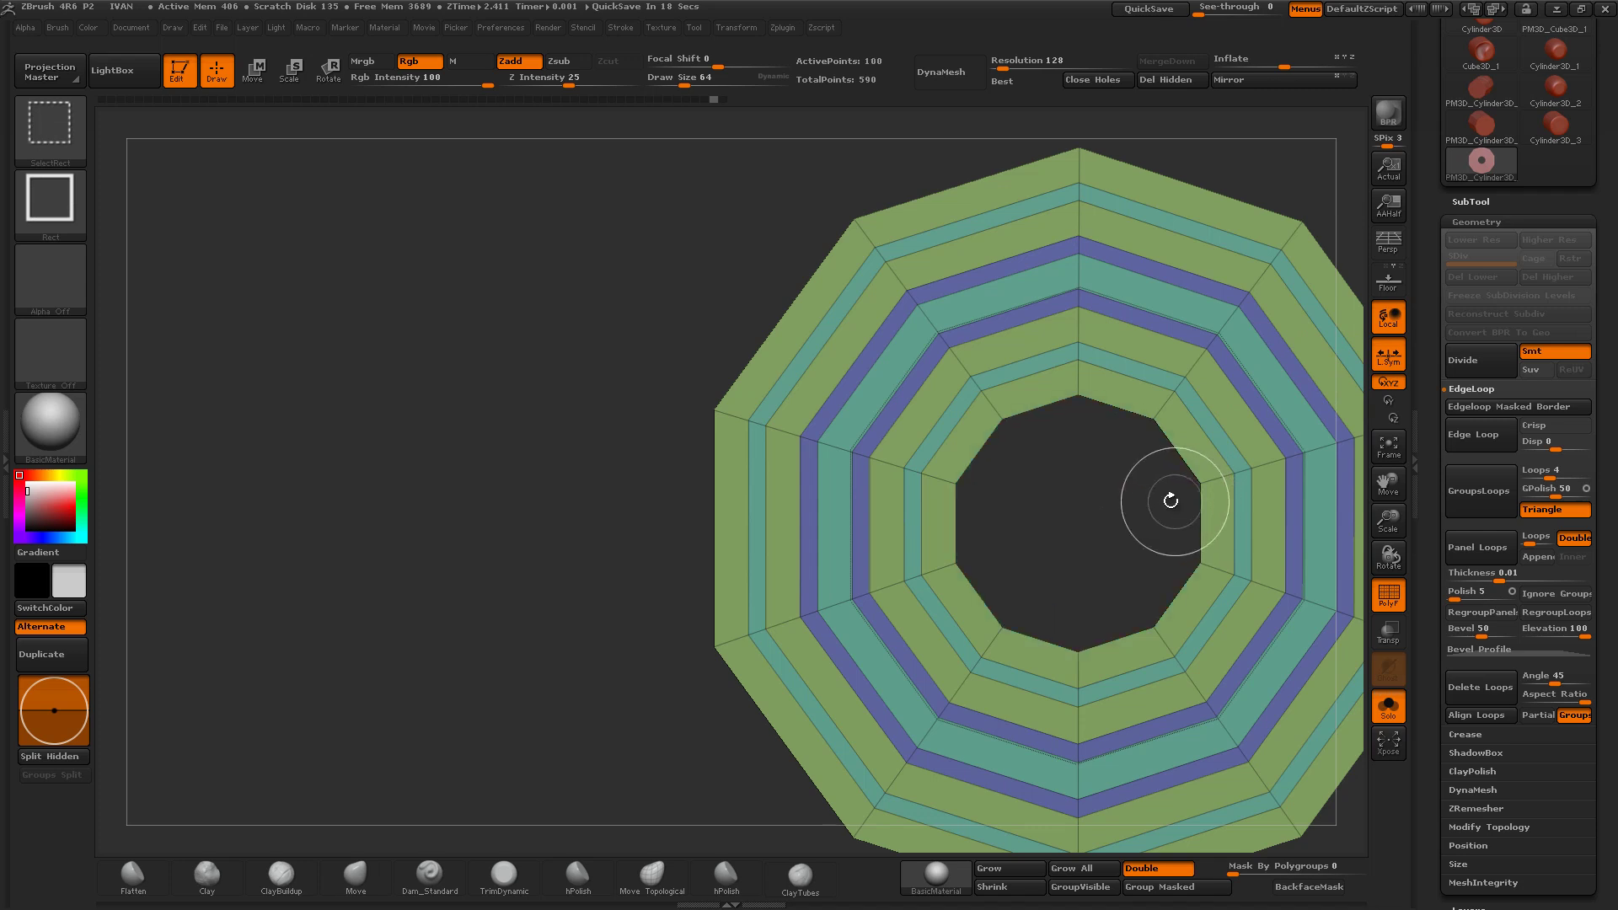
mouse_move(1137, 480)
left_mouse_down("alt")
mouse_move(1010, 486)
mouse_move(911, 427)
left_mouse_up("alt")
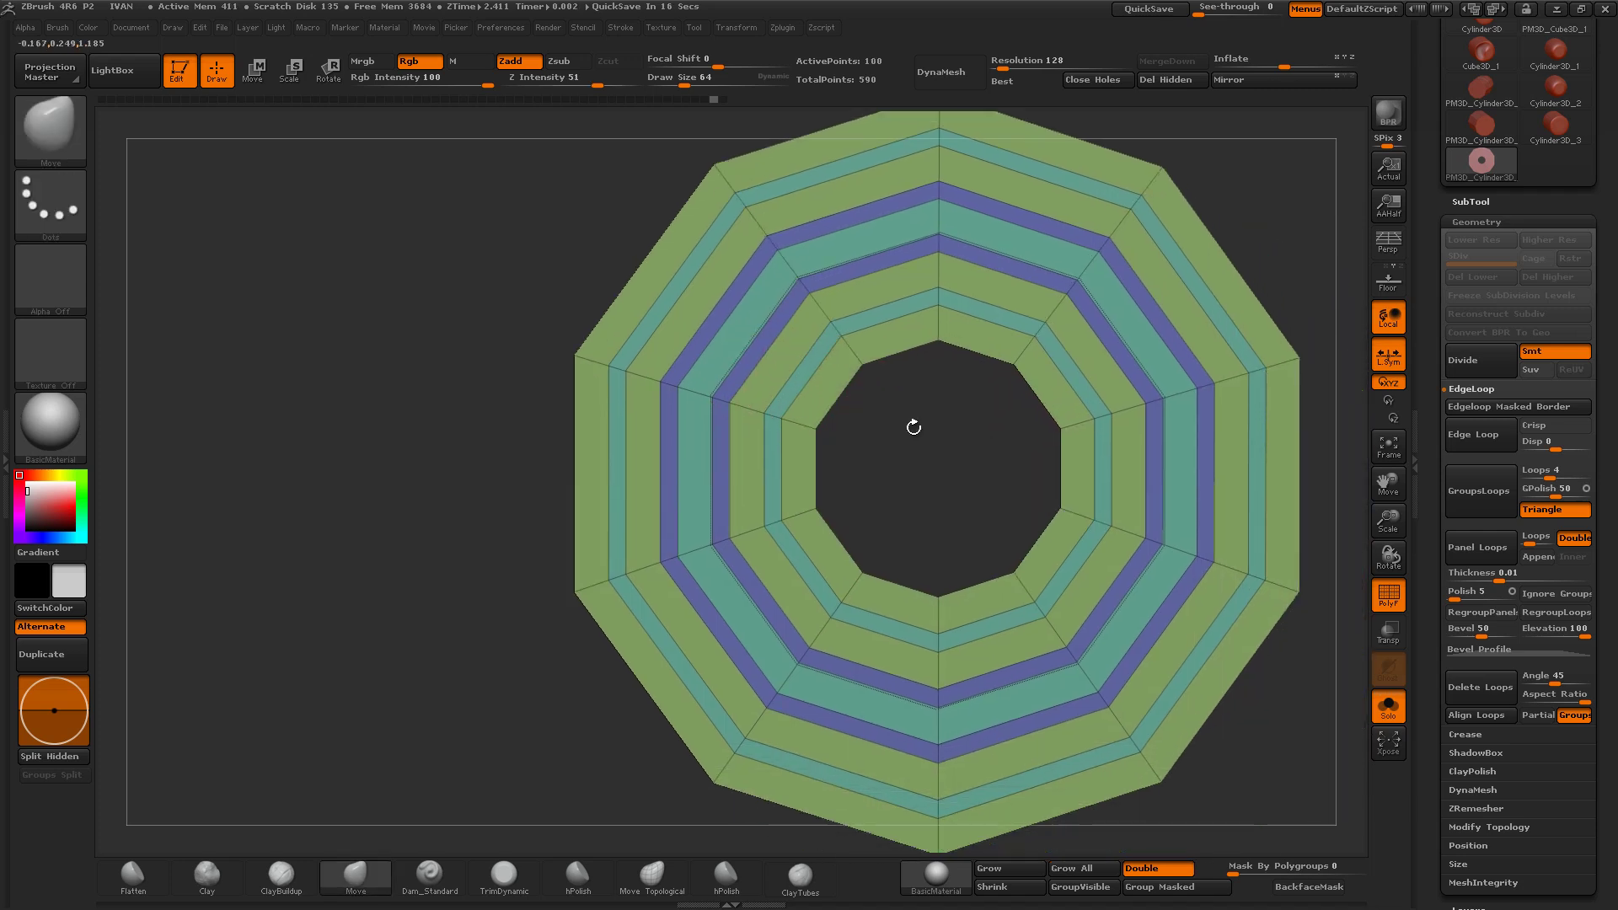
left_click(1080, 890)
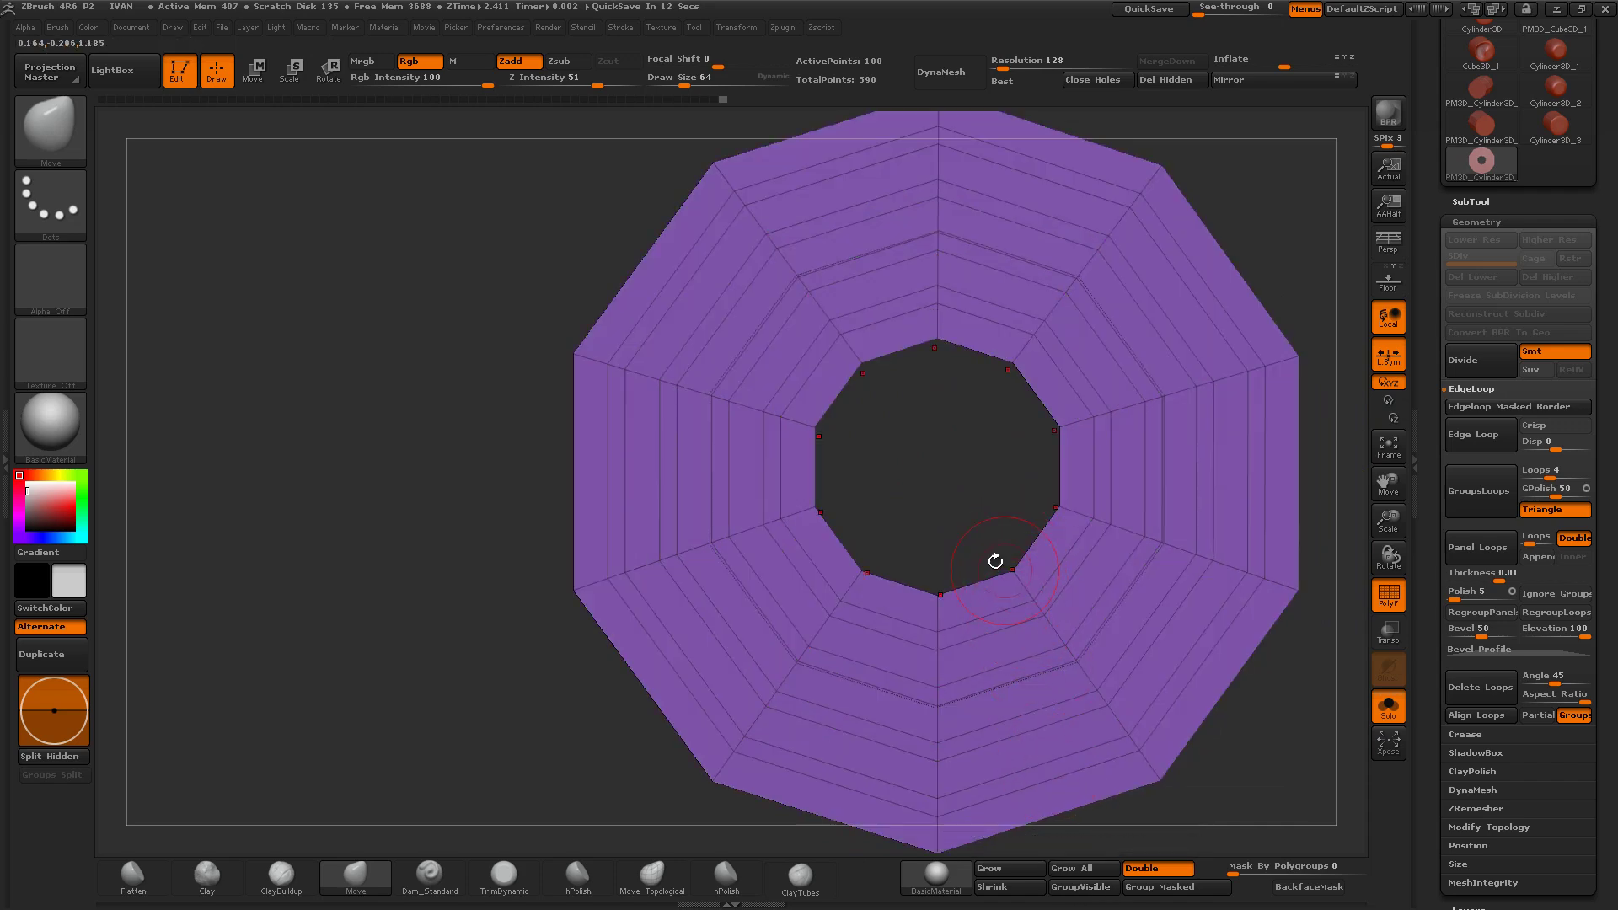
key("ctrl+shift")
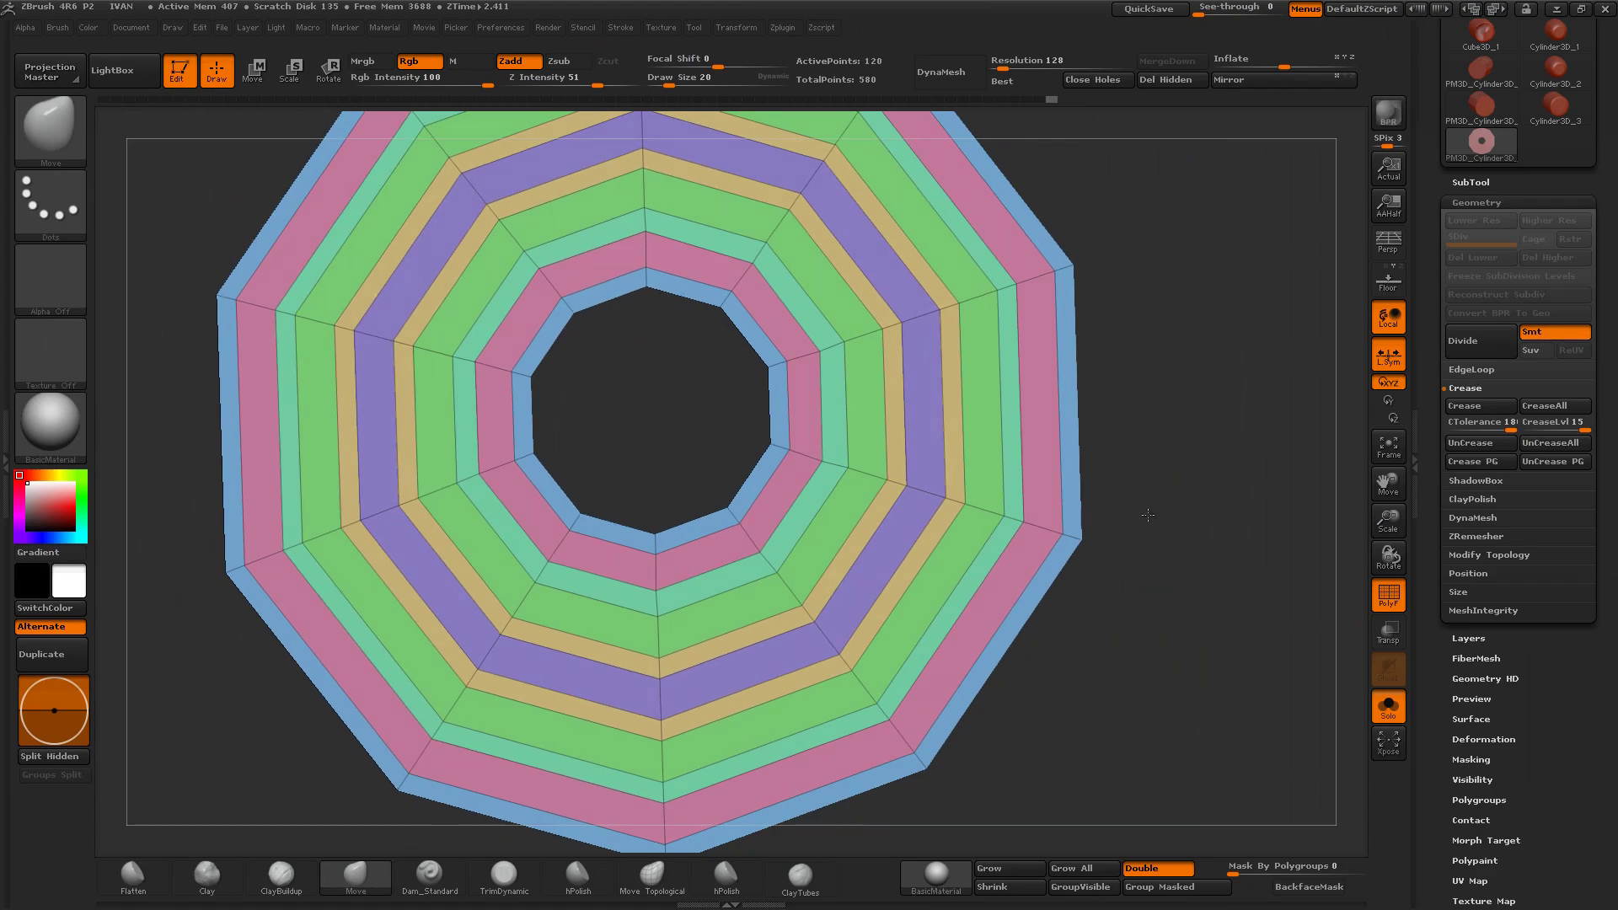
Step: Hide the blue, green, teal and yellow bands, leaving only the pink and purple rings
mouse_move(1148, 515)
left_mouse_down()
mouse_move(1160, 398)
mouse_move(1155, 578)
mouse_move(1152, 539)
left_mouse_up()
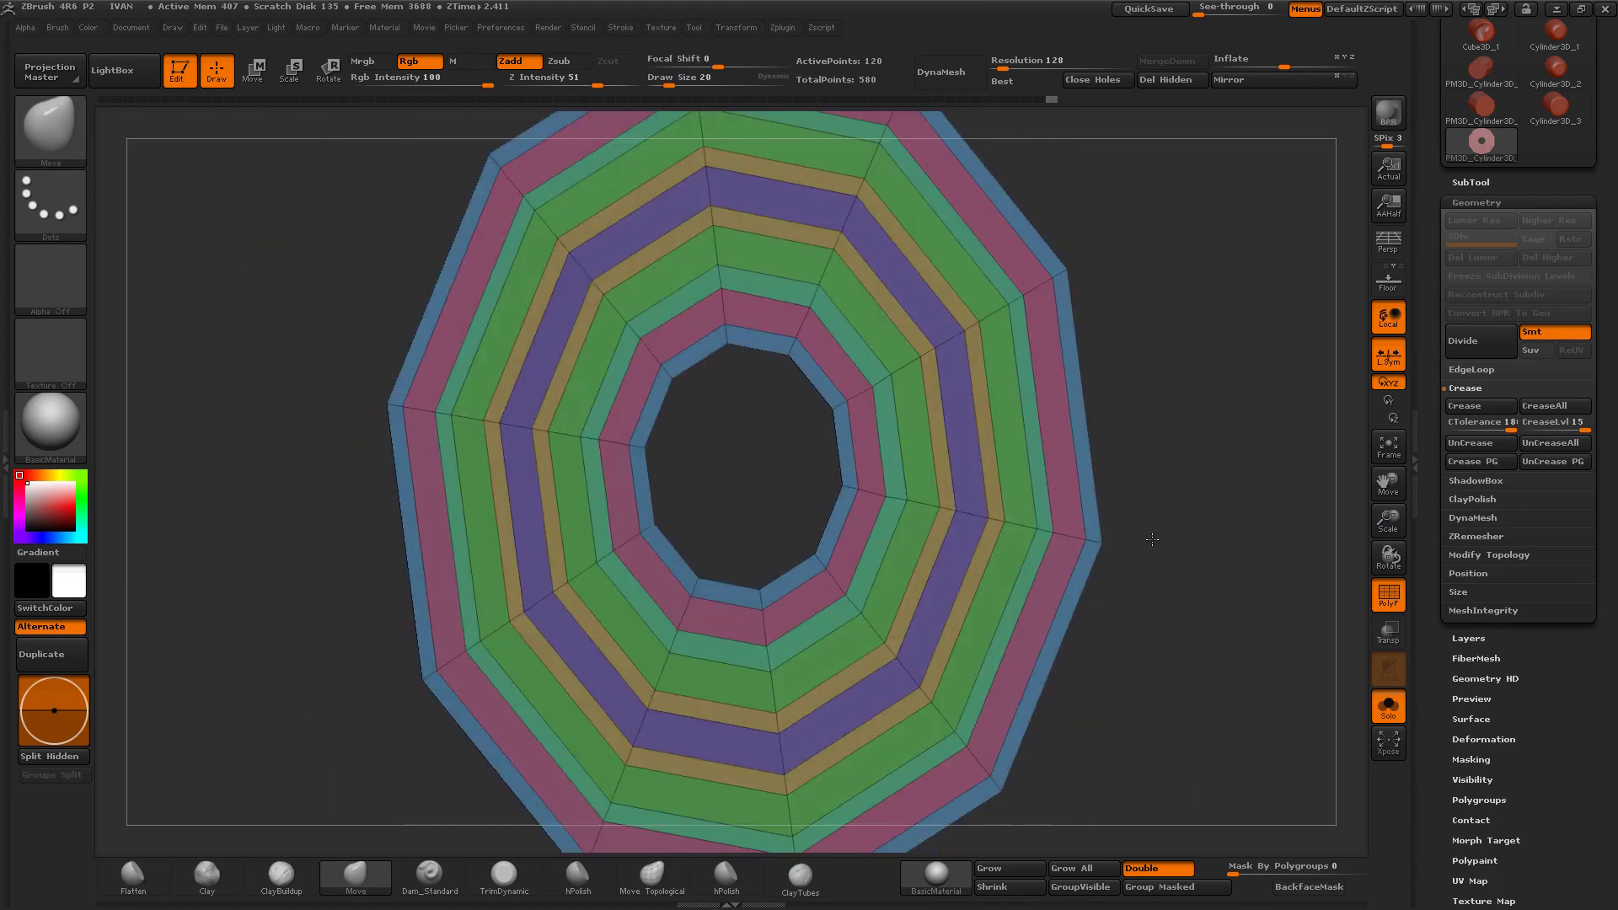
left_click_drag(1389, 518, 1344, 481)
left_click_drag(1166, 534, 1156, 567)
mouse_move(1389, 518)
left_mouse_down()
mouse_move(1373, 578)
mouse_move(1026, 505)
left_mouse_up()
key("ctrl+shift")
left_click(1011, 477, "ctrl+alt+shift")
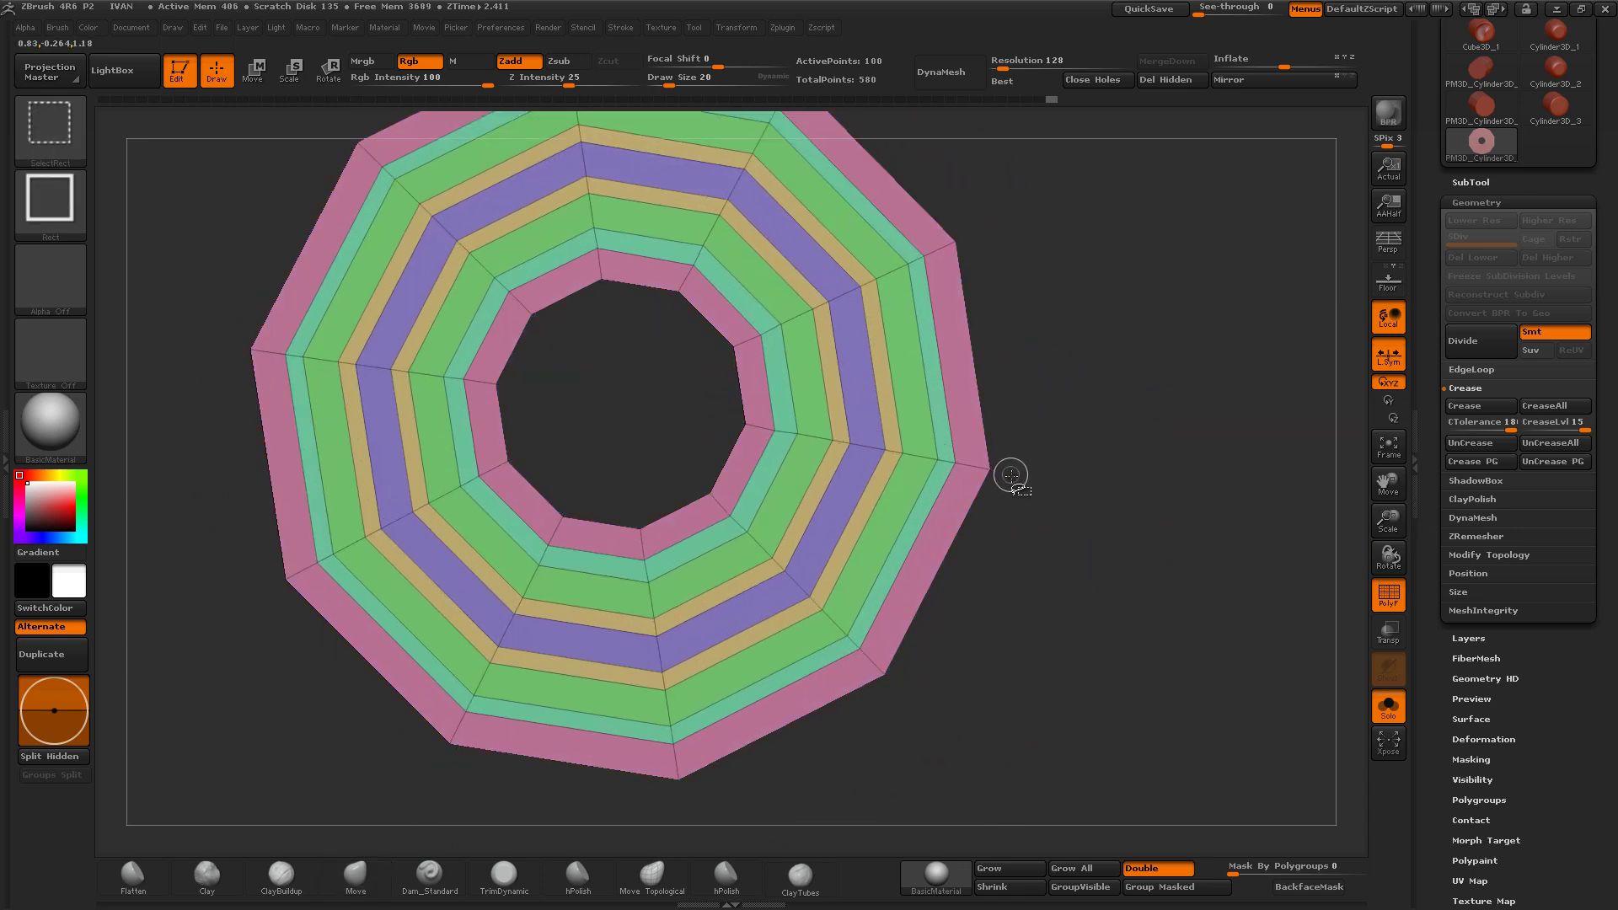
left_click(797, 434, "ctrl+alt+shift")
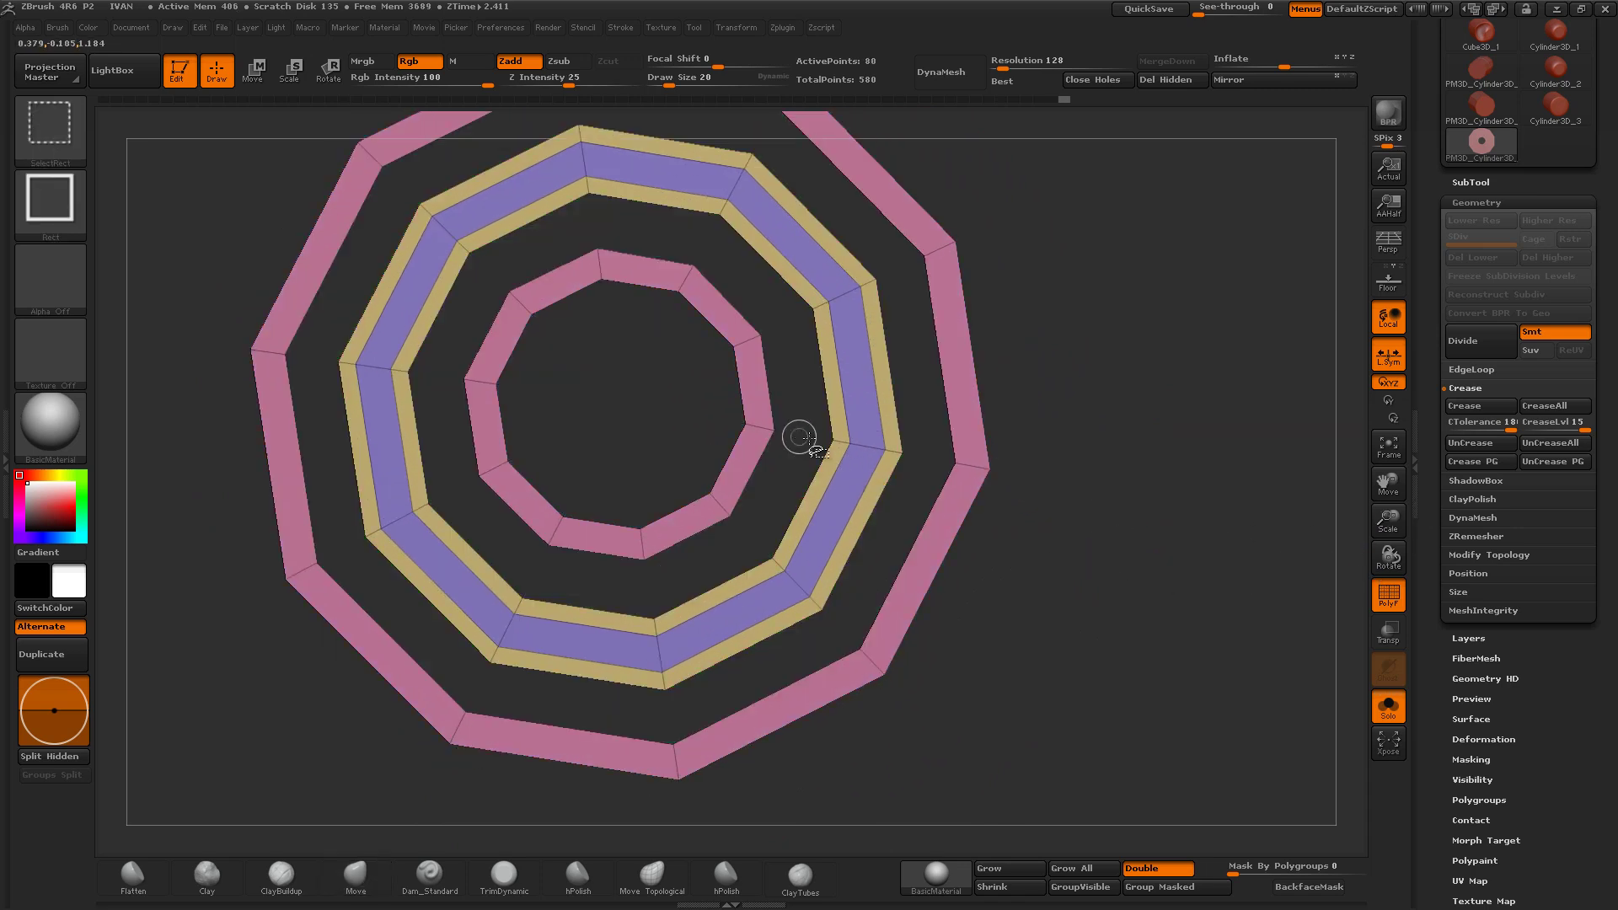
left_click(834, 438, "ctrl+alt+shift")
left_click_drag(1055, 534, 1059, 480)
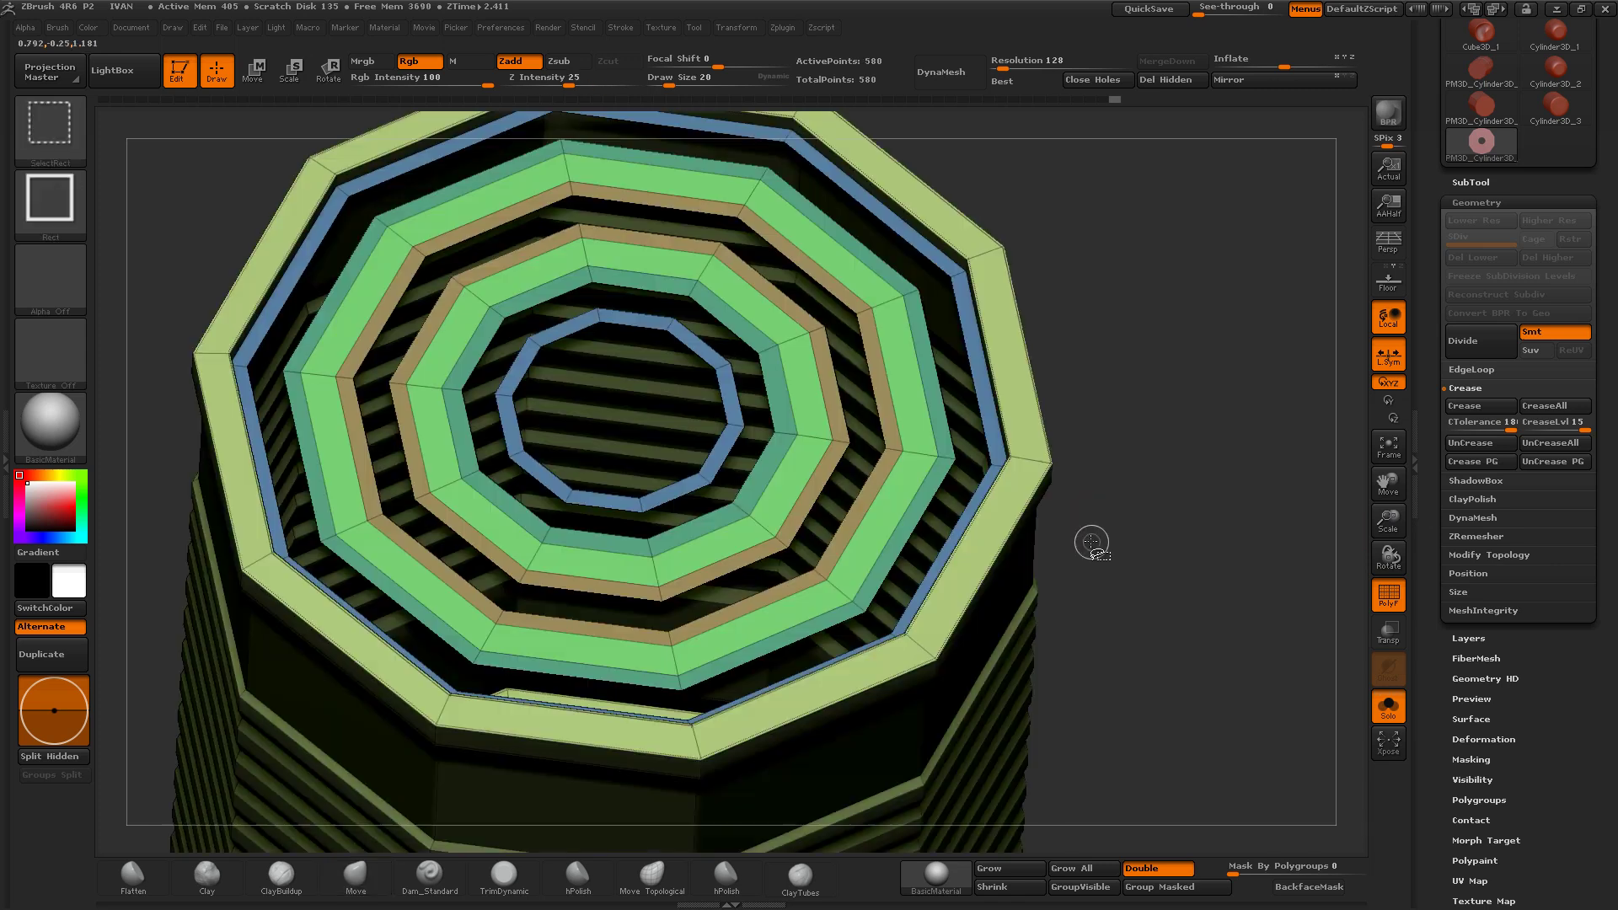
Step: Mask the green bands and outer rim, unhide the whole can and turn it side-on
left_click(1096, 541, "ctrl+shift")
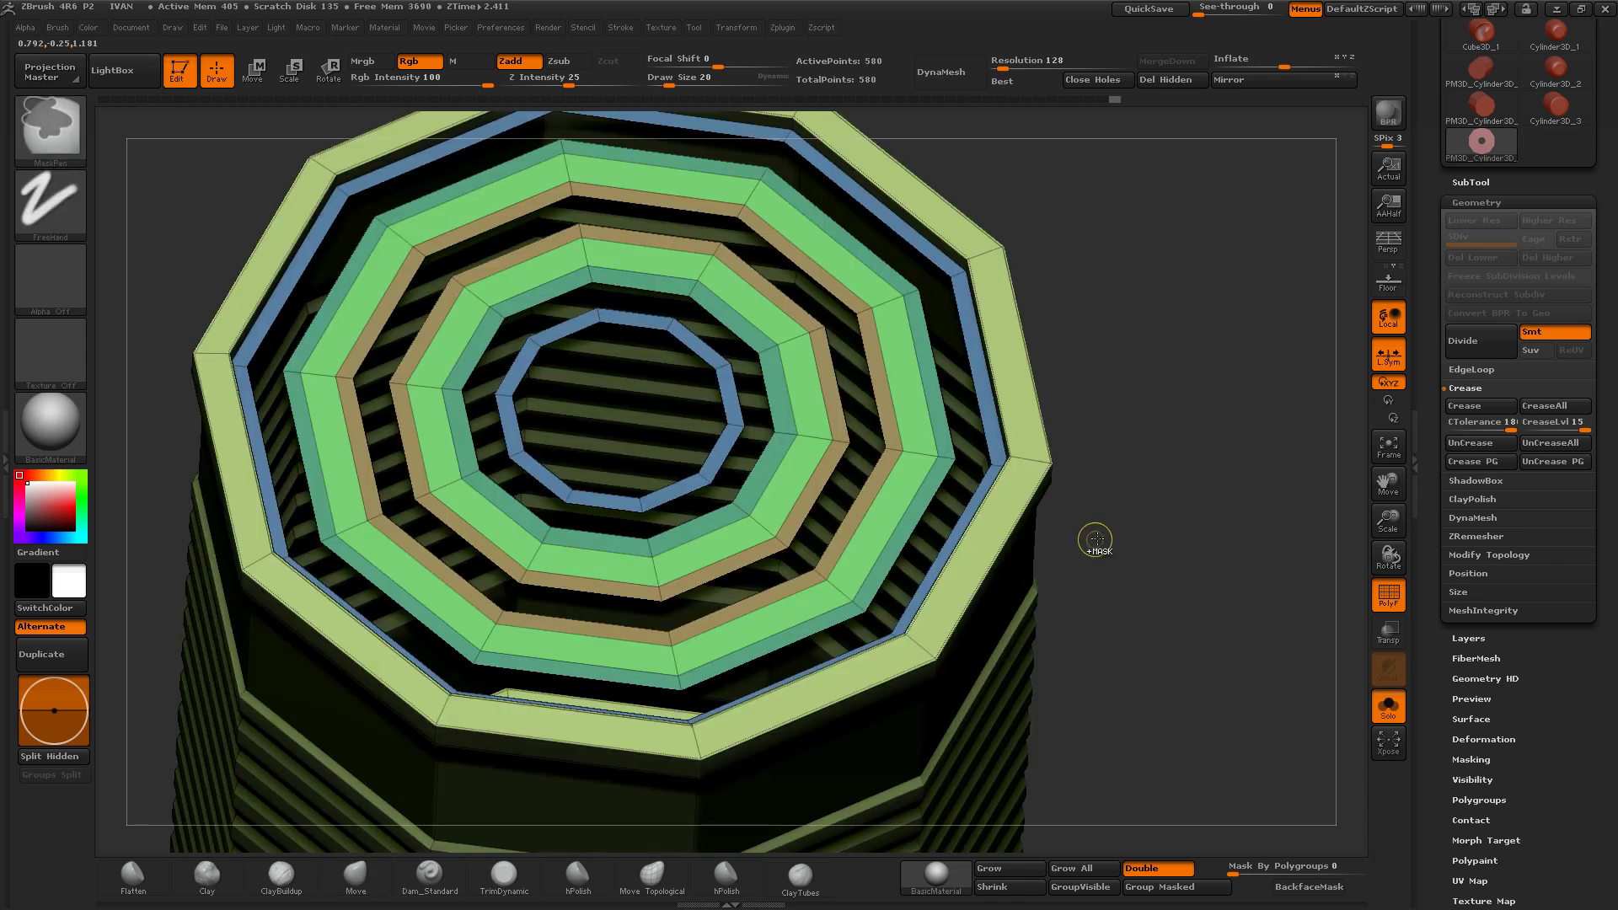
left_click(1101, 539, "ctrl")
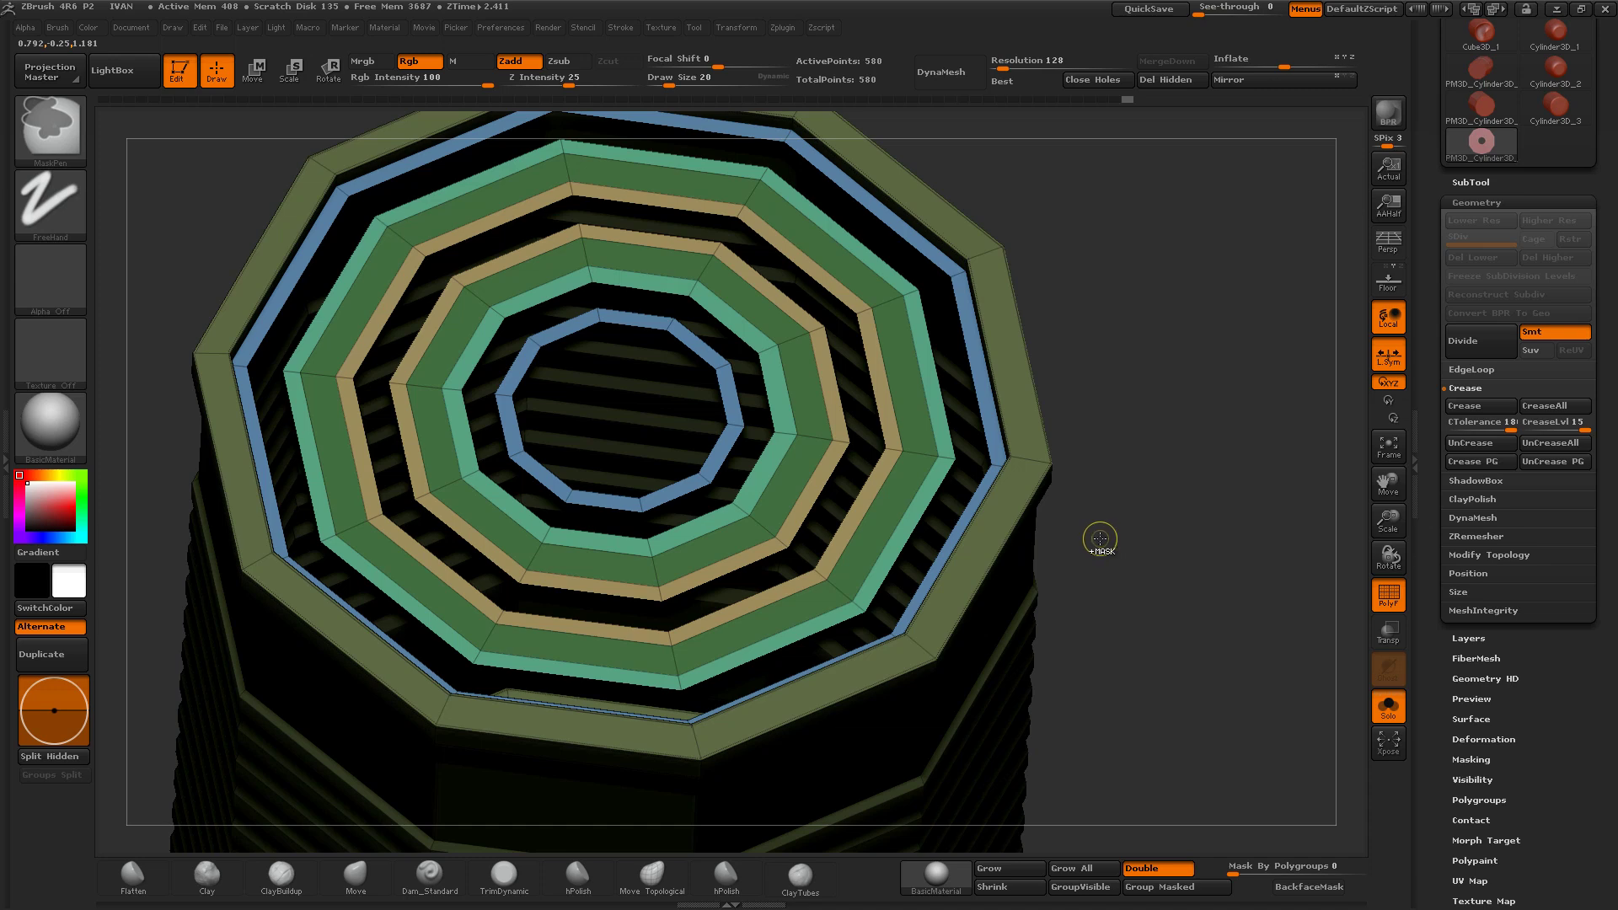
left_click(1100, 539, "ctrl")
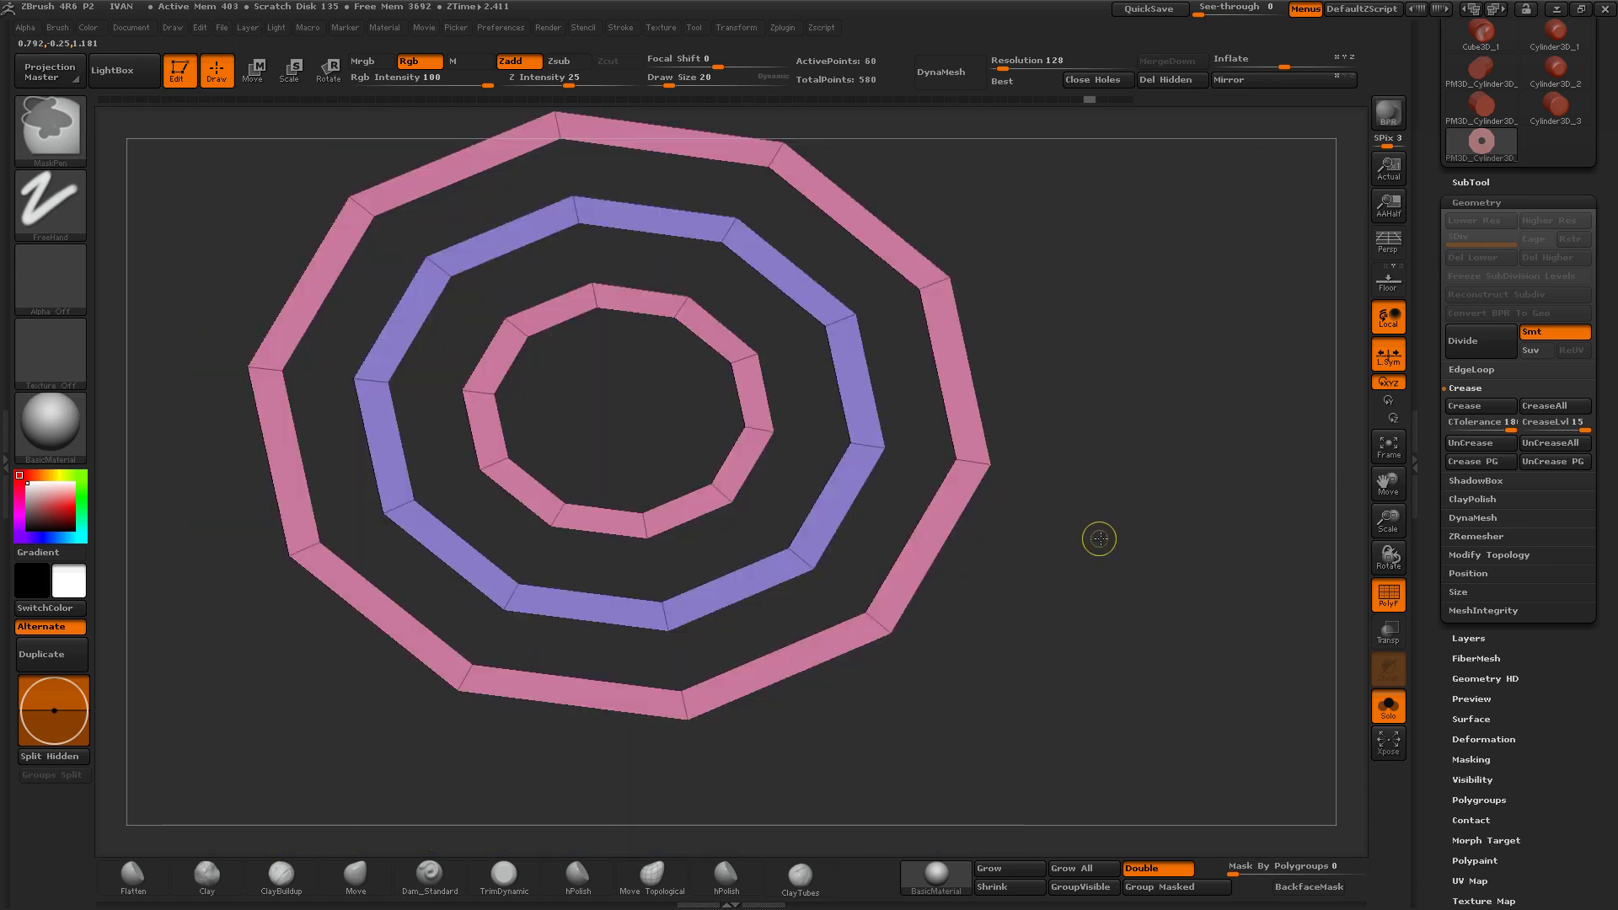
left_click(1100, 538, "ctrl")
left_click(1098, 544, "ctrl")
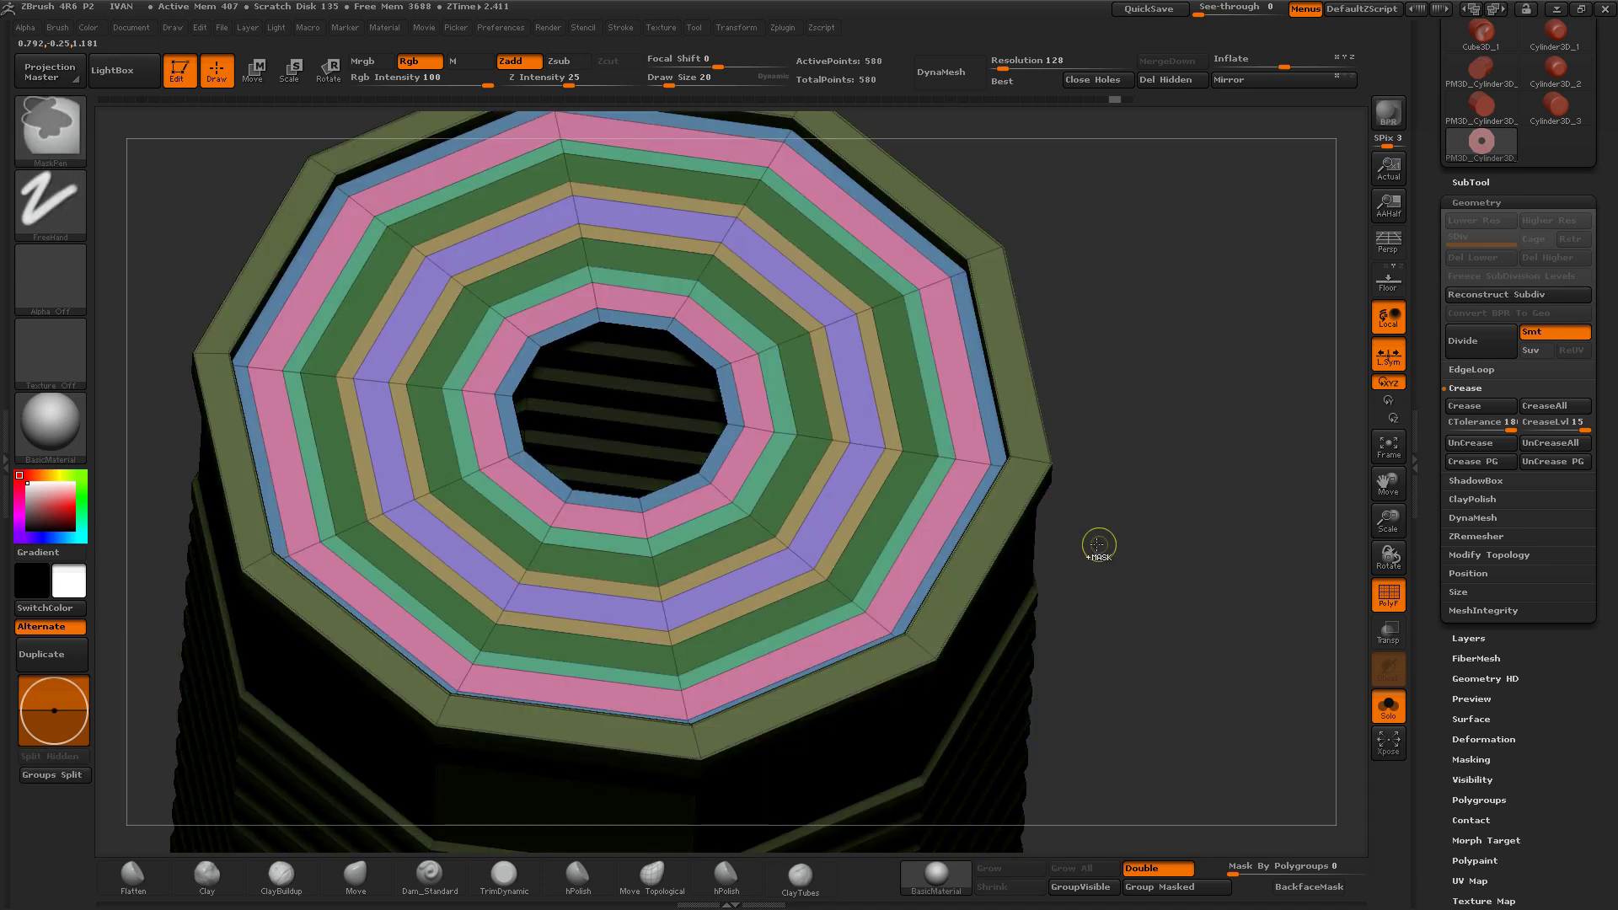
left_click_drag(1099, 544, 1069, 472, "shift")
Step: Transpose-move the unmasked ring bands along the cap to offset them as stepped grooves
key("w")
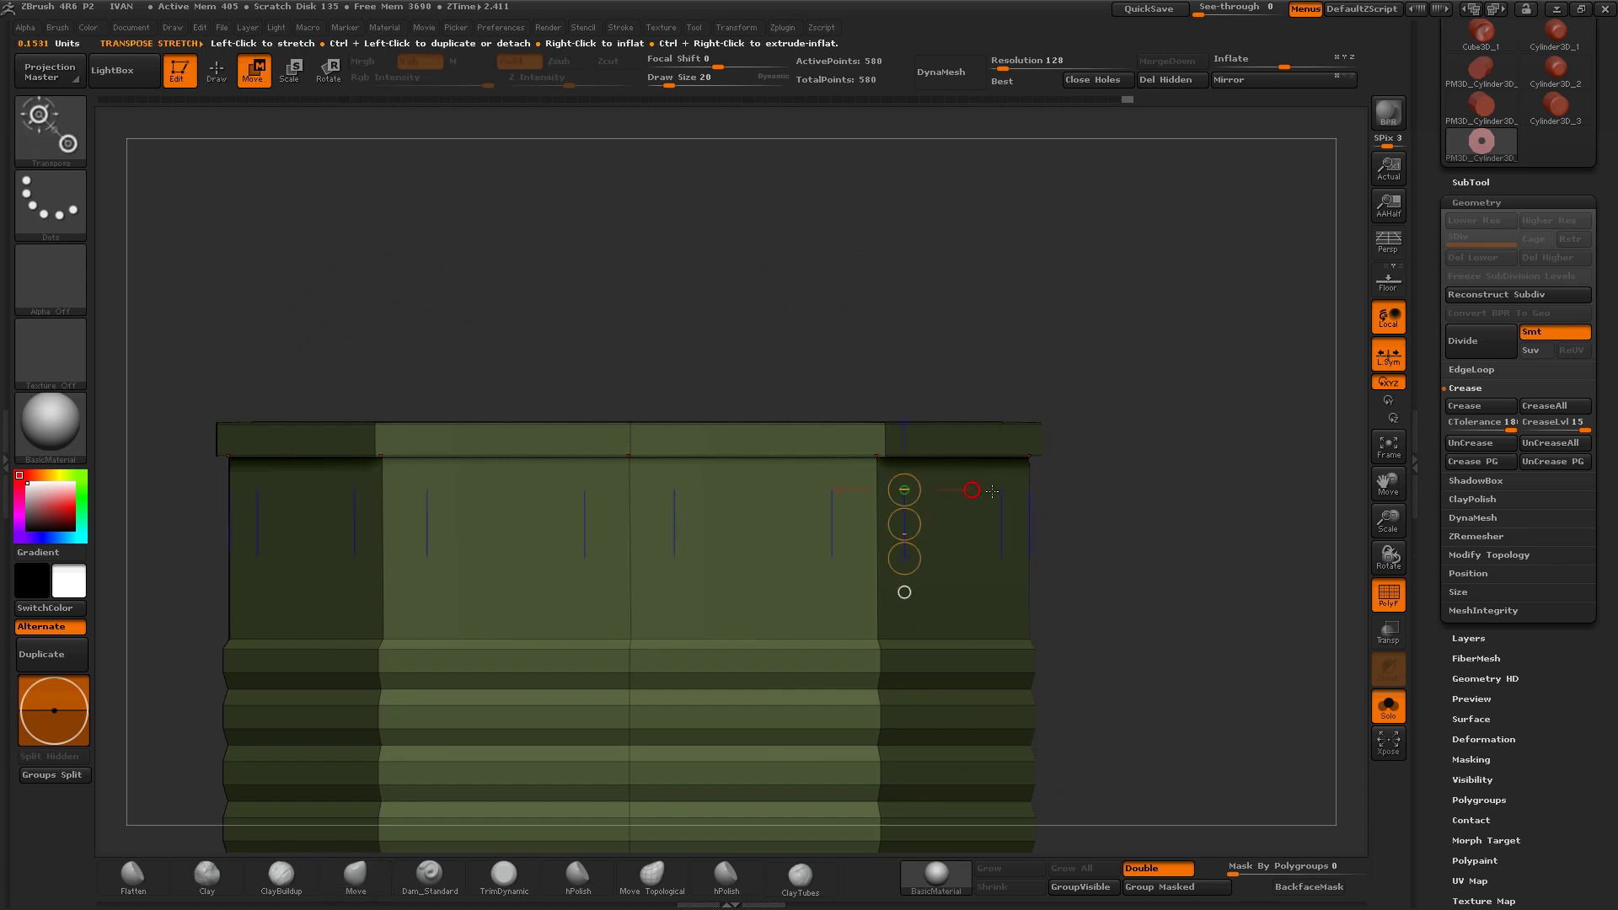
left_click_drag(902, 524, 1001, 524)
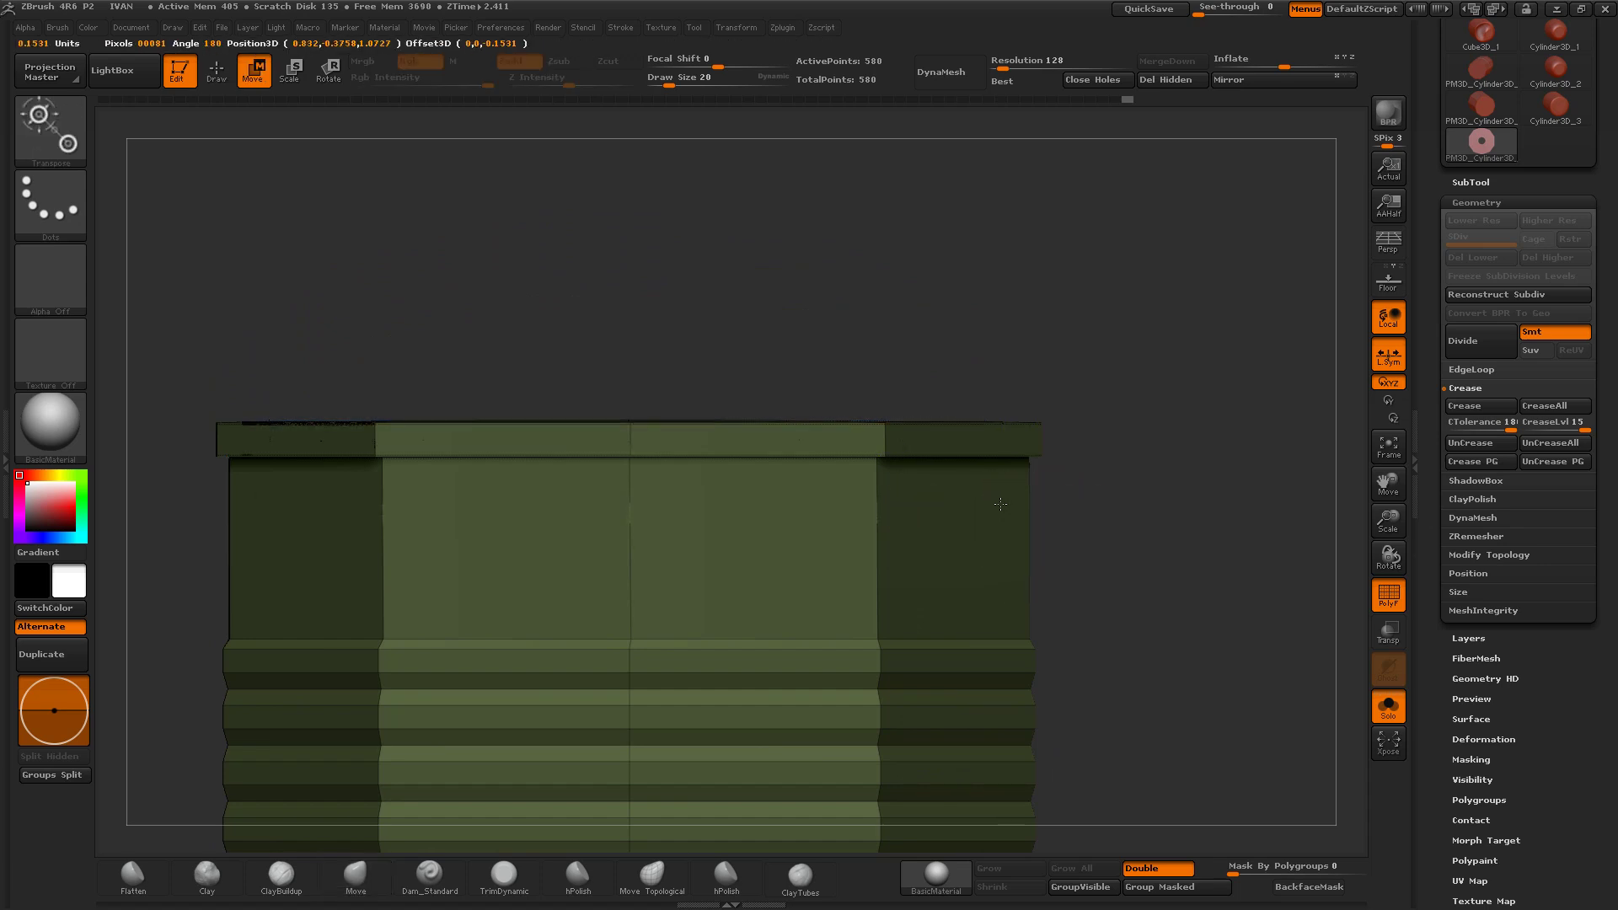
mouse_move(1154, 490)
left_mouse_down()
mouse_move(1156, 599)
mouse_move(1153, 563)
left_mouse_up()
key("q")
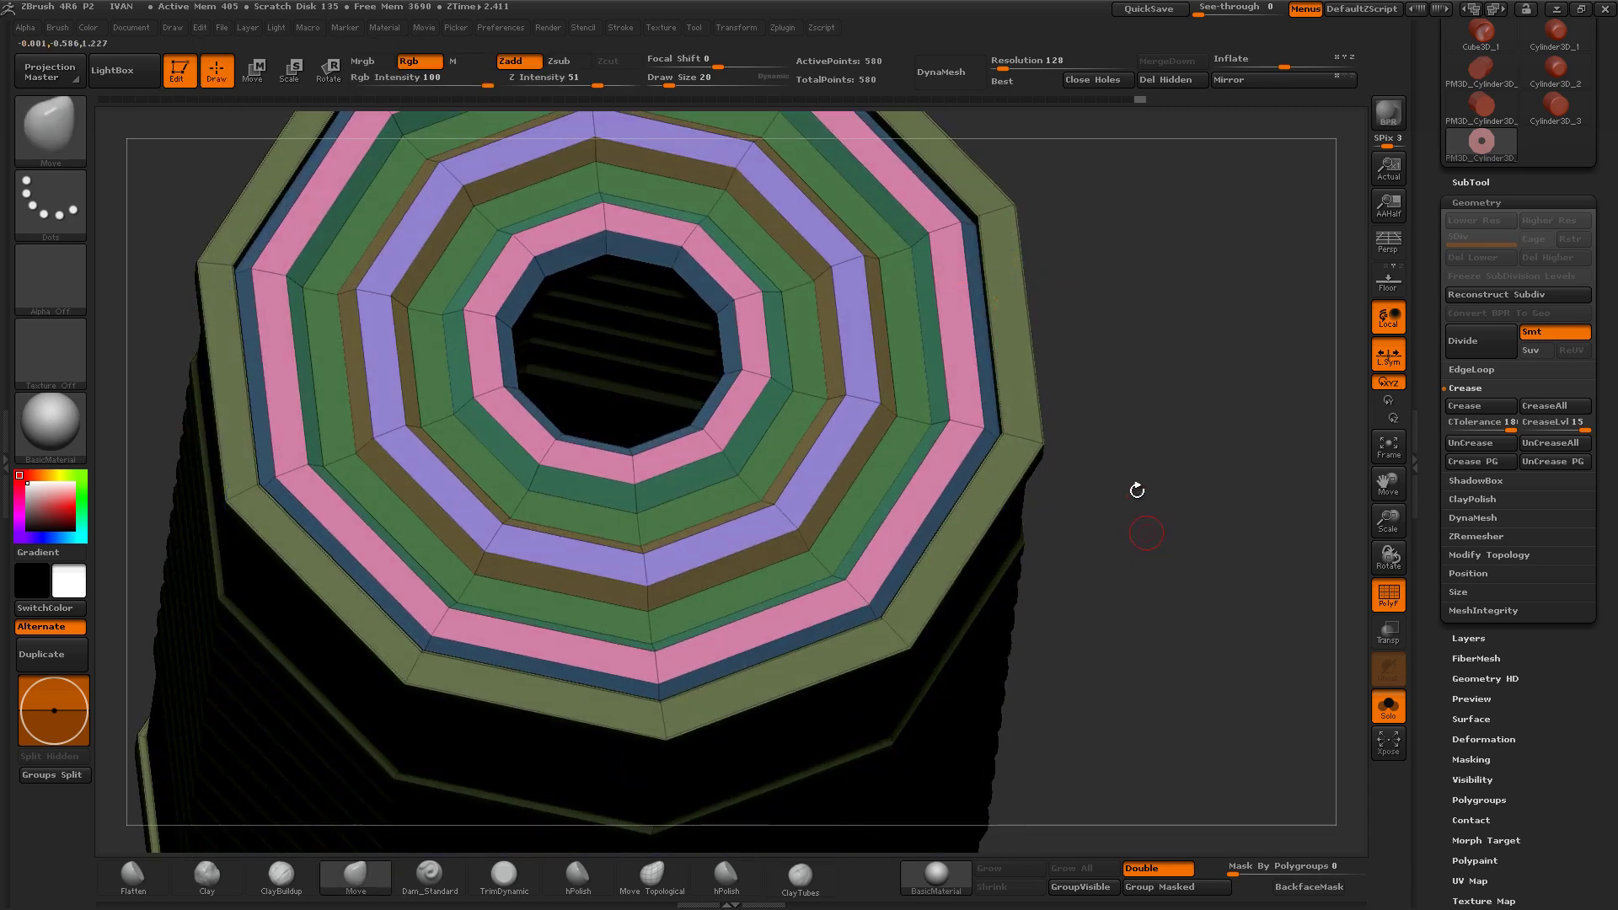
Step: Clear the mask and preview two subdivision levels on the rings, then undo back to low poly
mouse_move(1138, 488)
left_mouse_down("alt")
mouse_move(1140, 544)
mouse_move(1136, 501)
left_mouse_up("alt")
left_click(1188, 522, "ctrl")
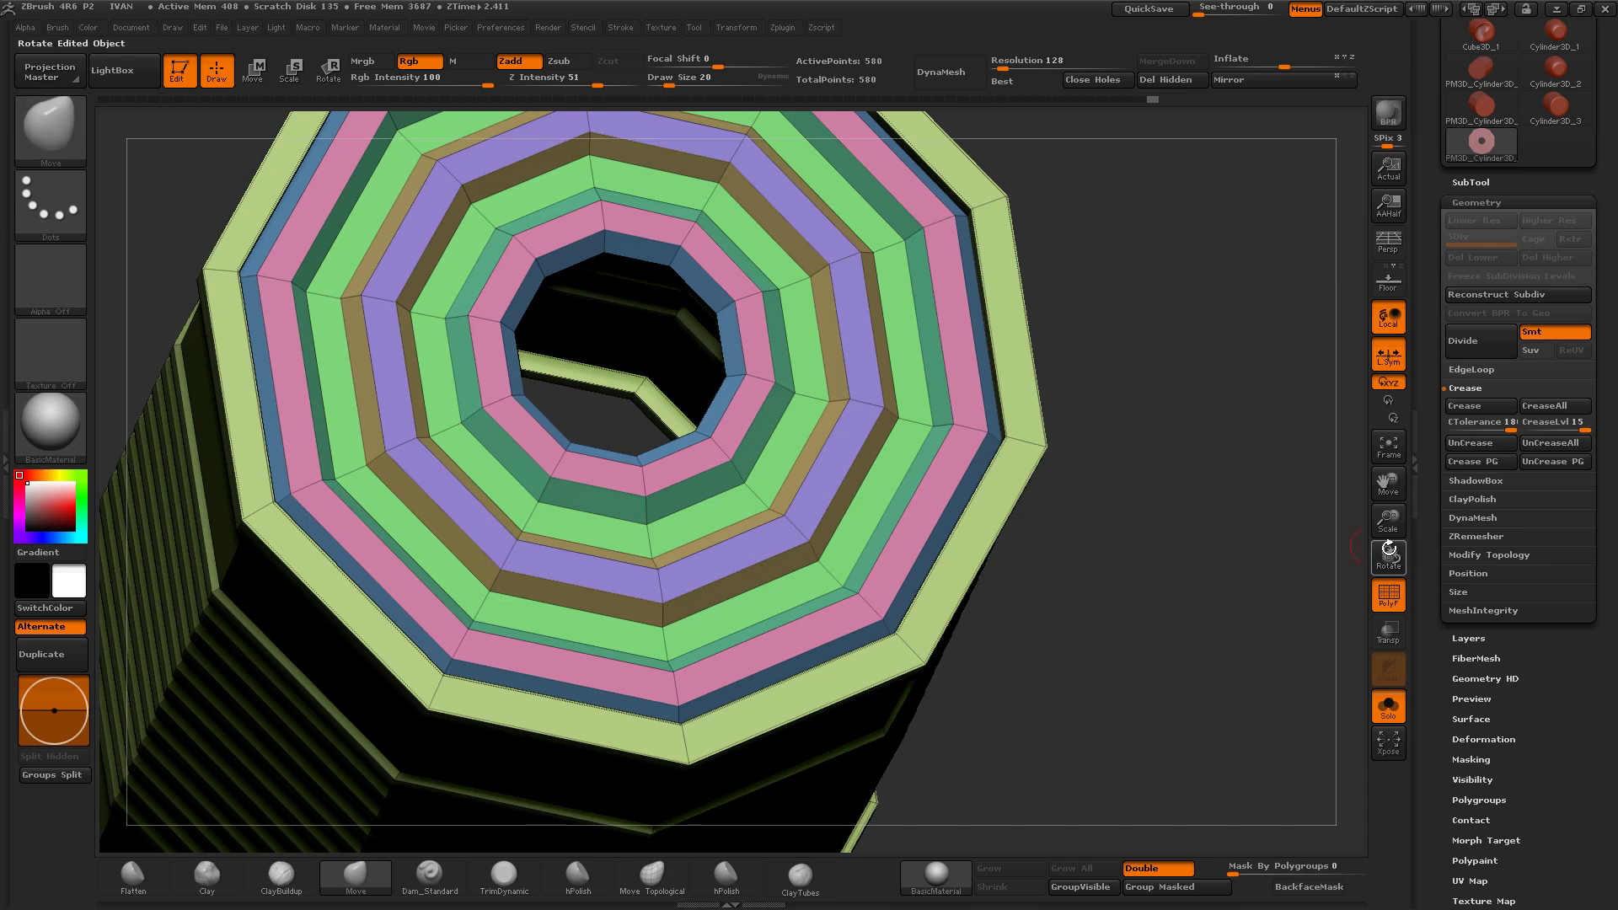
left_click_drag(1389, 552, 1374, 539)
key("shift+f")
mouse_move(1209, 516)
left_mouse_down()
mouse_move(1163, 607)
mouse_move(1191, 405)
mouse_move(1107, 353)
mouse_move(1119, 506)
mouse_move(1129, 404)
left_mouse_up()
key("ctrl+d")
key("ctrl+d")
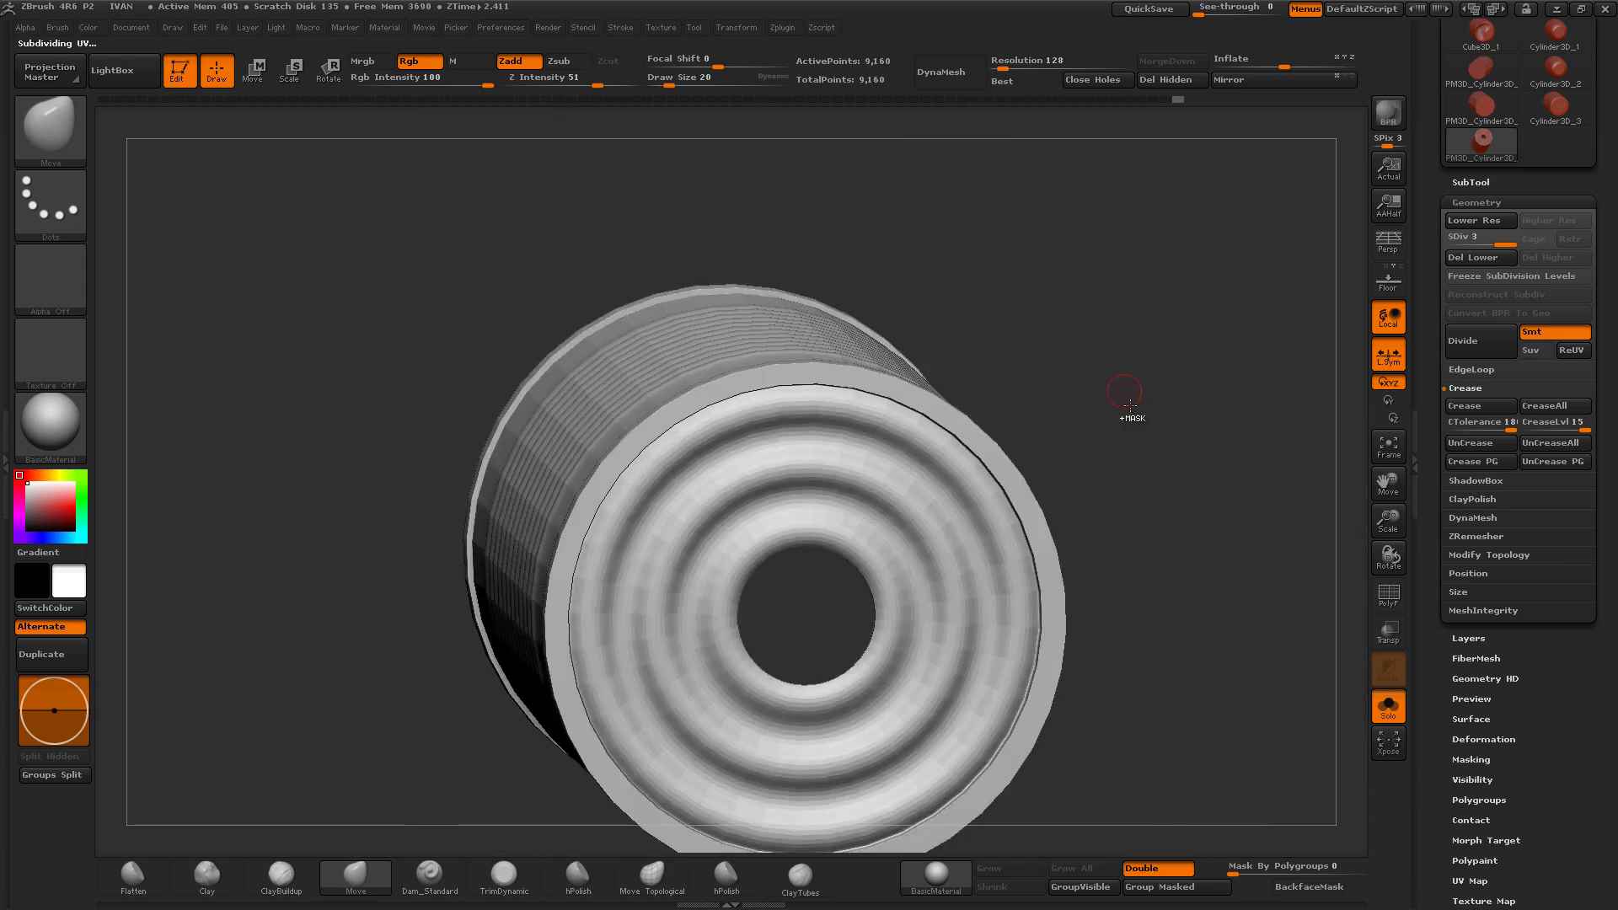
key("ctrl+d")
mouse_move(1336, 499)
left_mouse_down()
mouse_move(1096, 552)
mouse_move(1149, 553)
mouse_move(1131, 415)
mouse_move(1148, 518)
mouse_move(1192, 434)
left_mouse_up()
left_click_drag(1388, 517, 1179, 613)
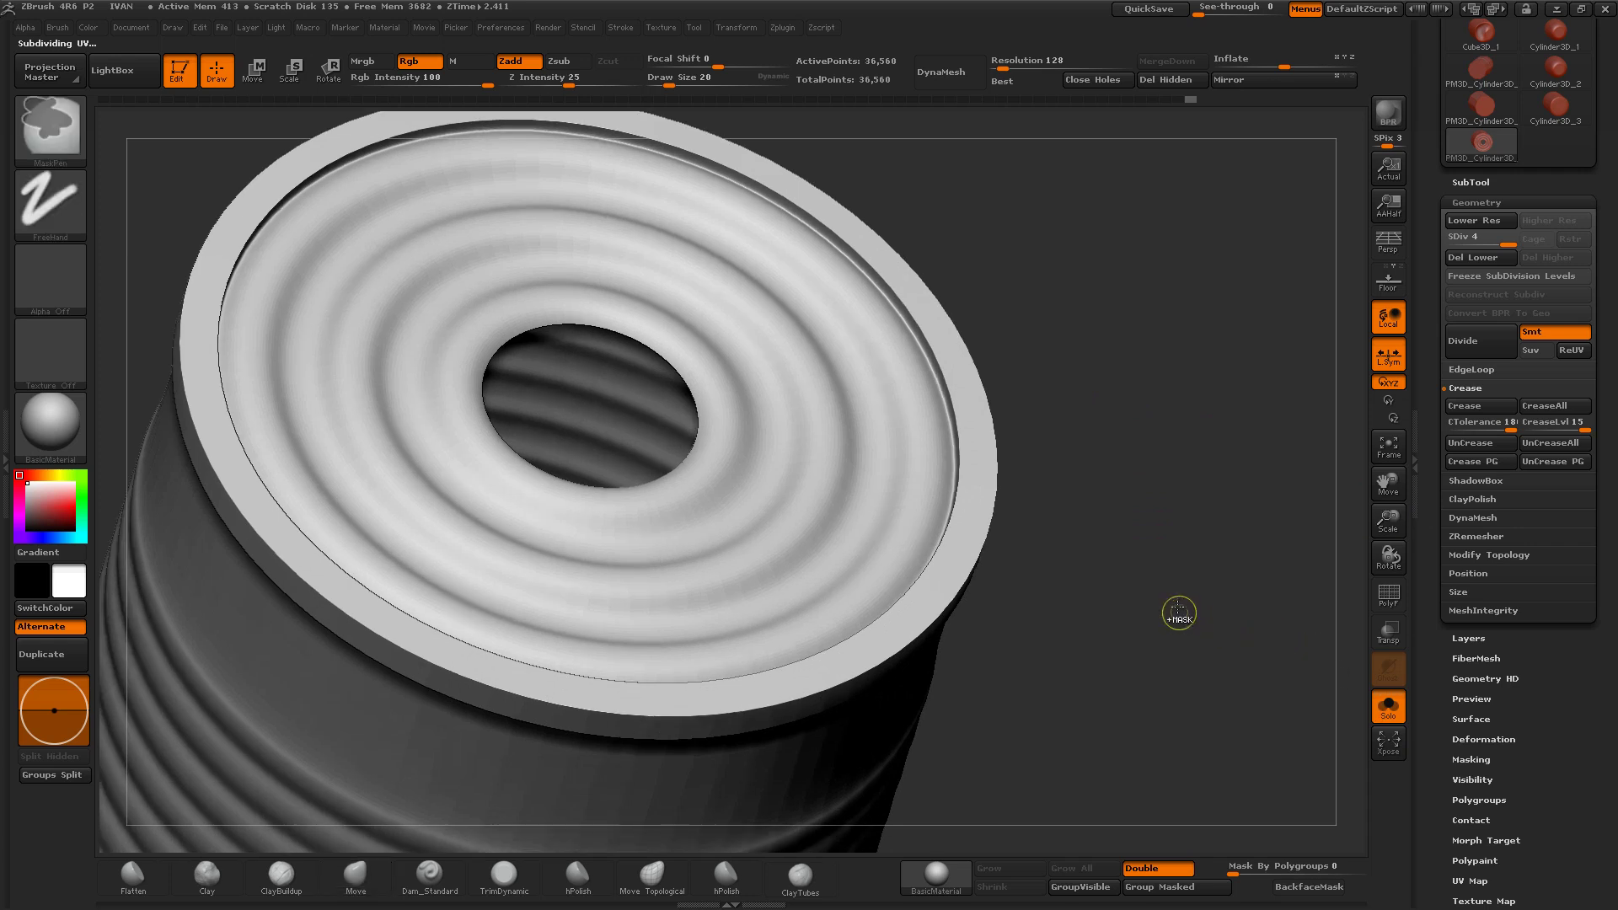
key("ctrl+z")
key("ctrl+z")
key("ctrl+z")
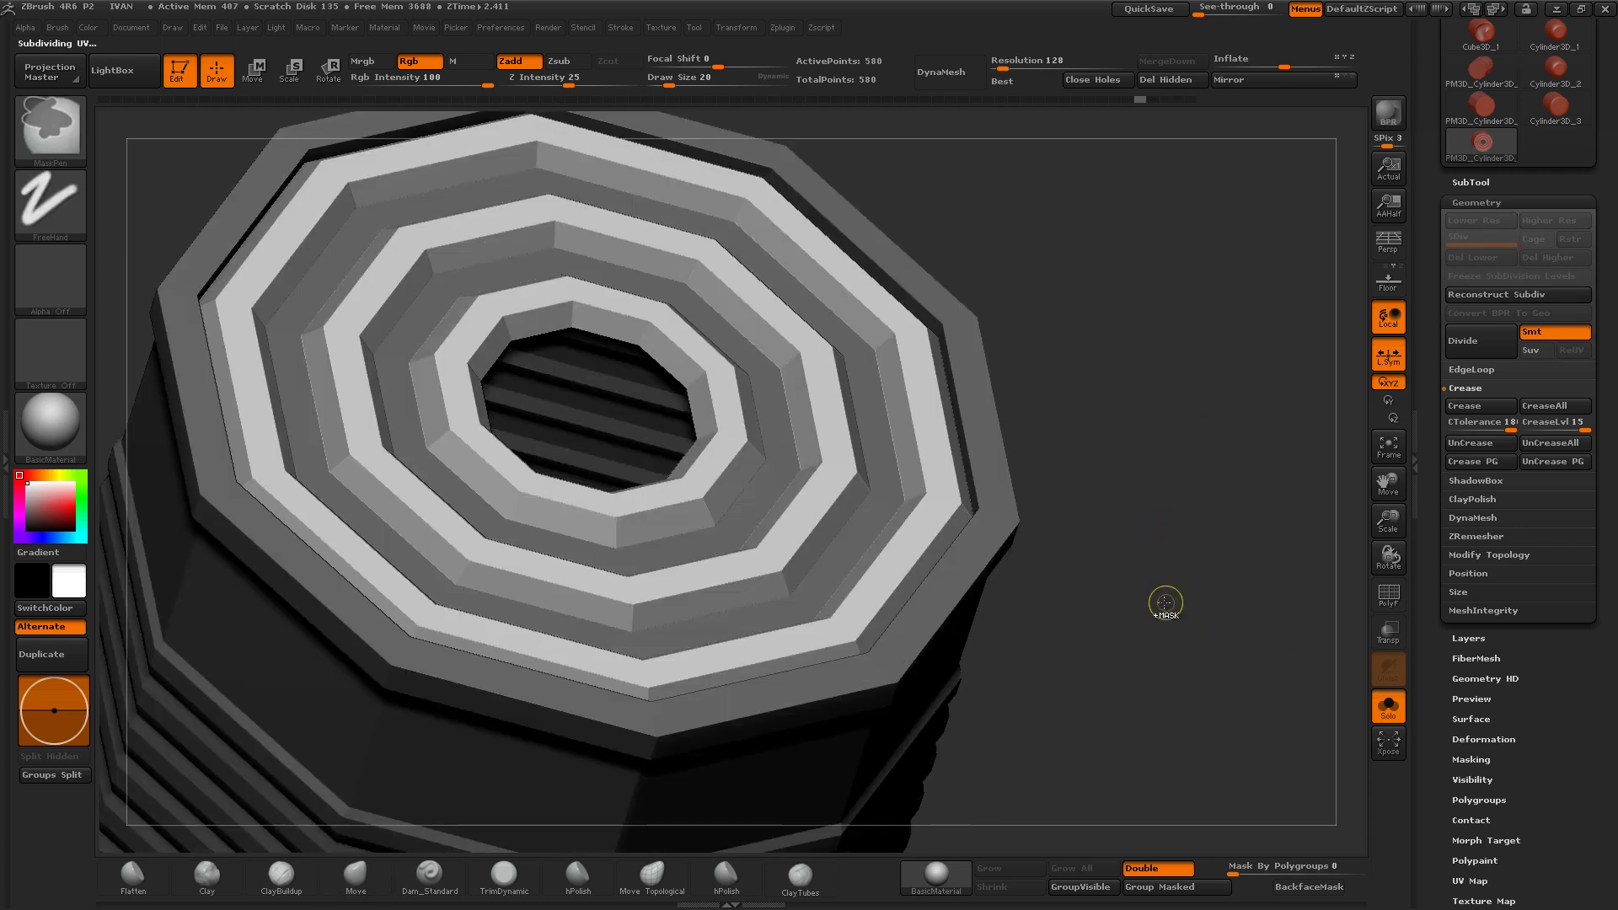
key("ctrl+z")
Step: Mask the ring bands and transpose-move the free outer rim upward into a raised lip
key("b")
key("m")
key("v")
left_click_drag(1156, 600, 1121, 449)
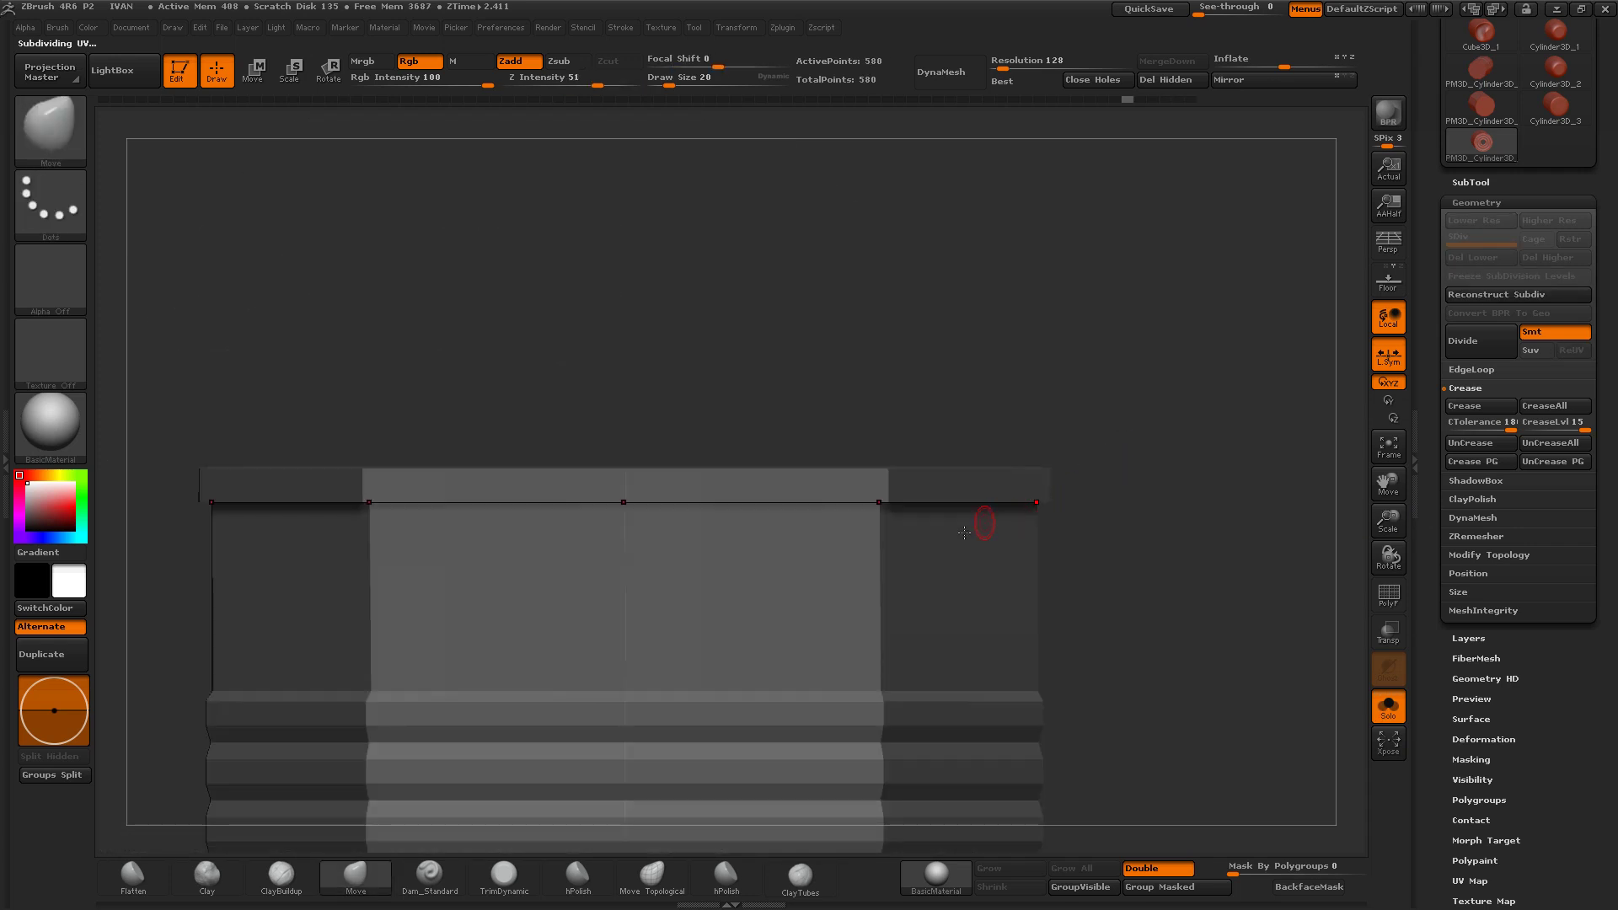
key("w")
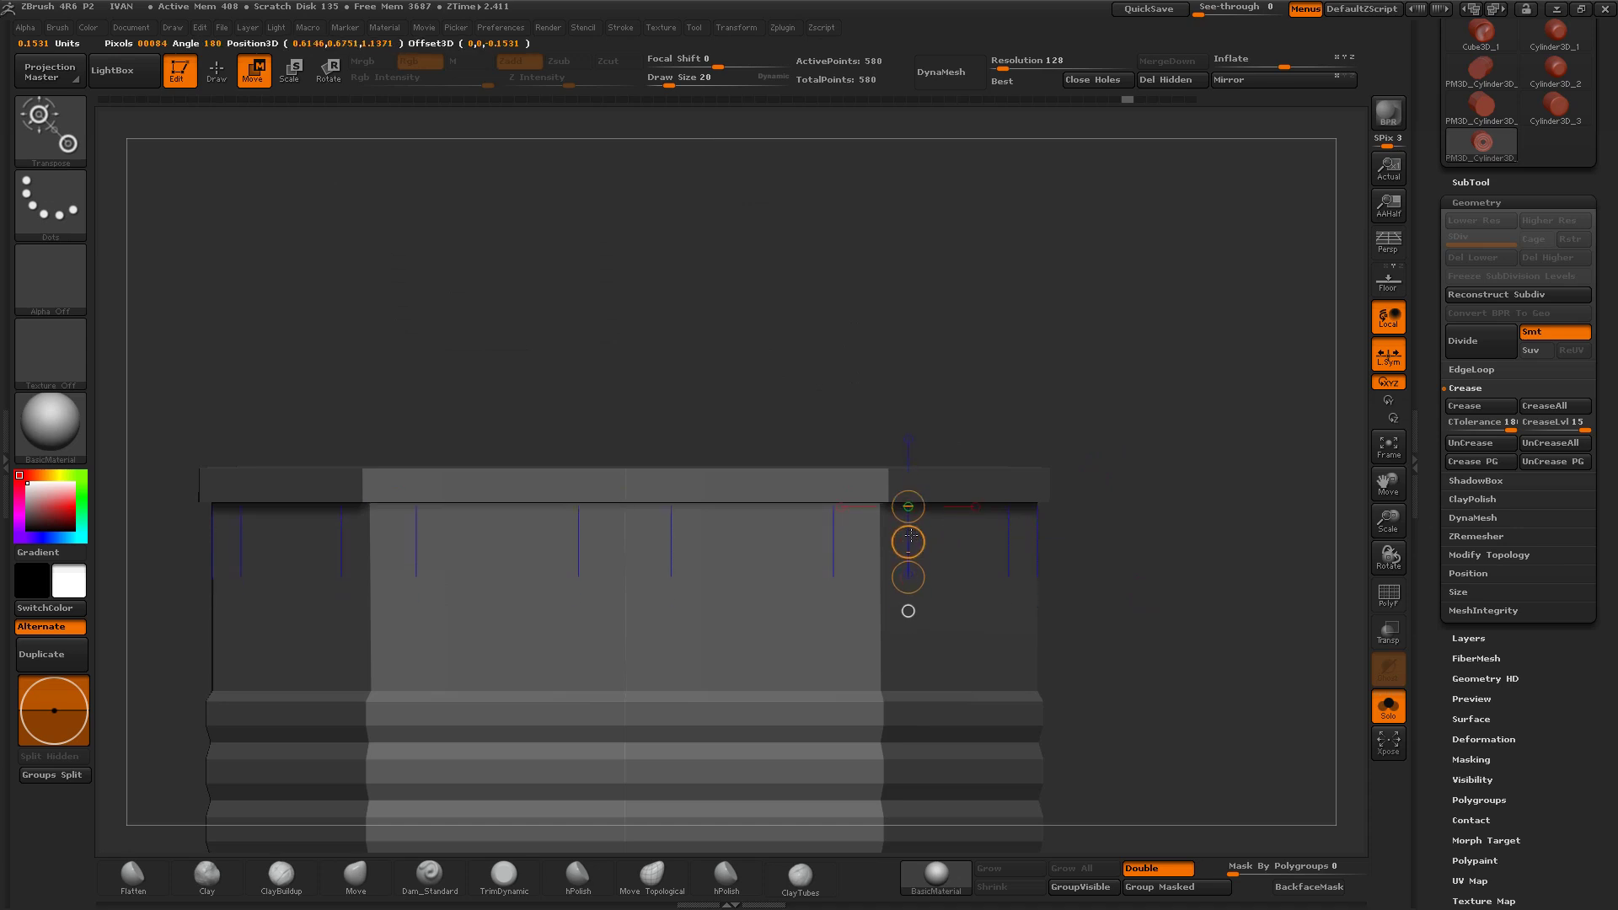
mouse_move(1045, 354)
left_mouse_down()
mouse_move(1028, 562)
mouse_move(1074, 497)
left_mouse_up()
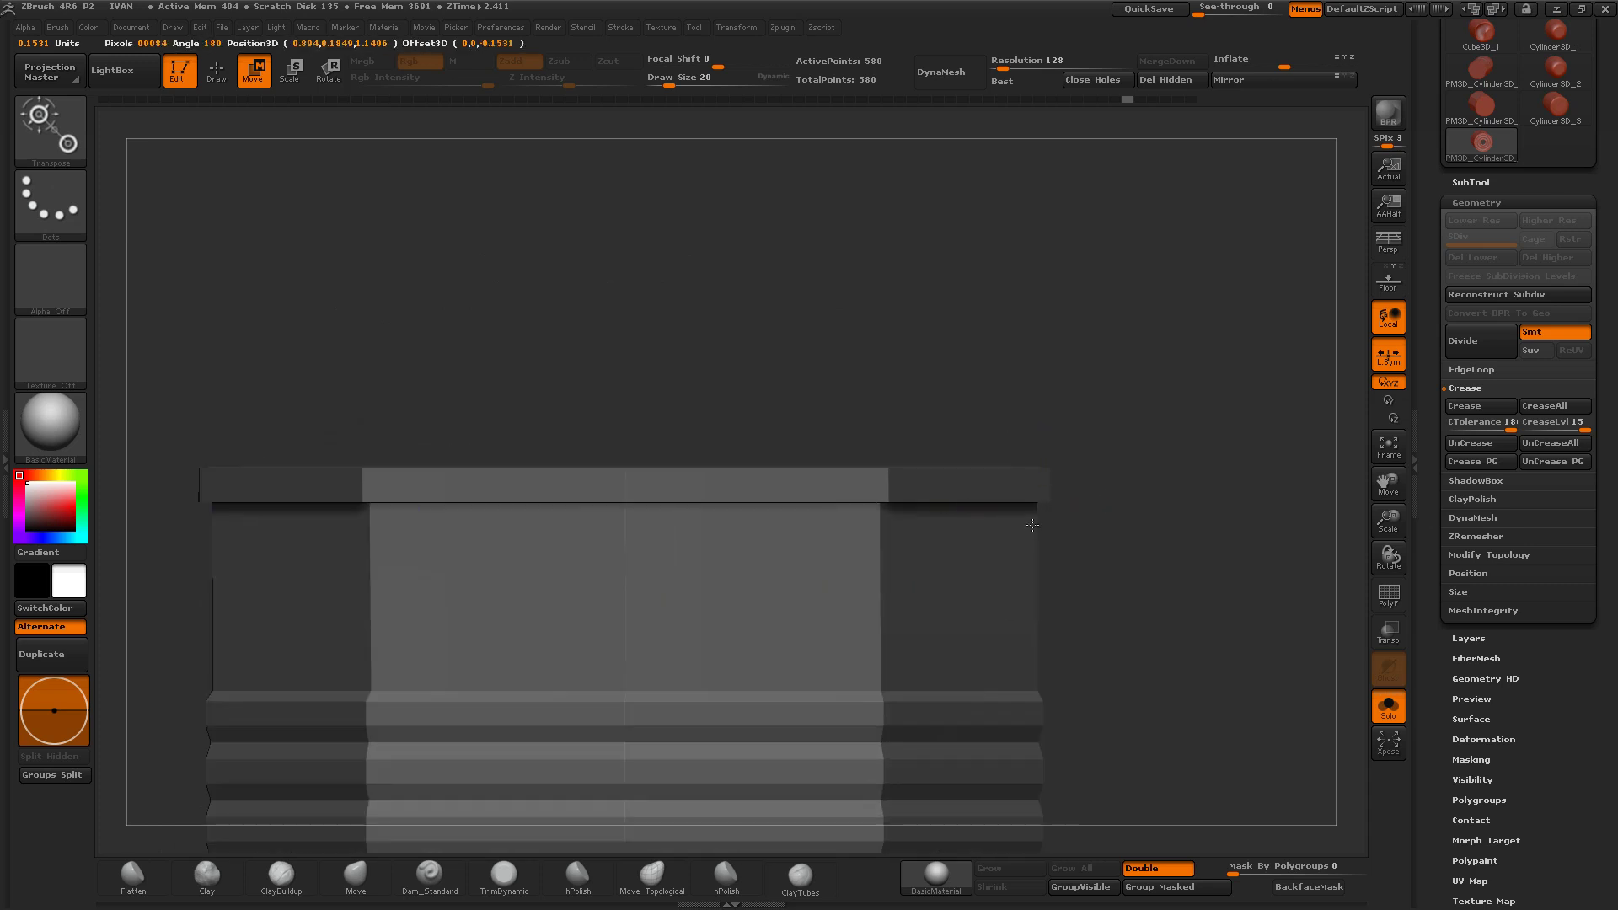
left_click_drag(1033, 525, 1032, 520)
left_click_drag(1061, 583, 1047, 455)
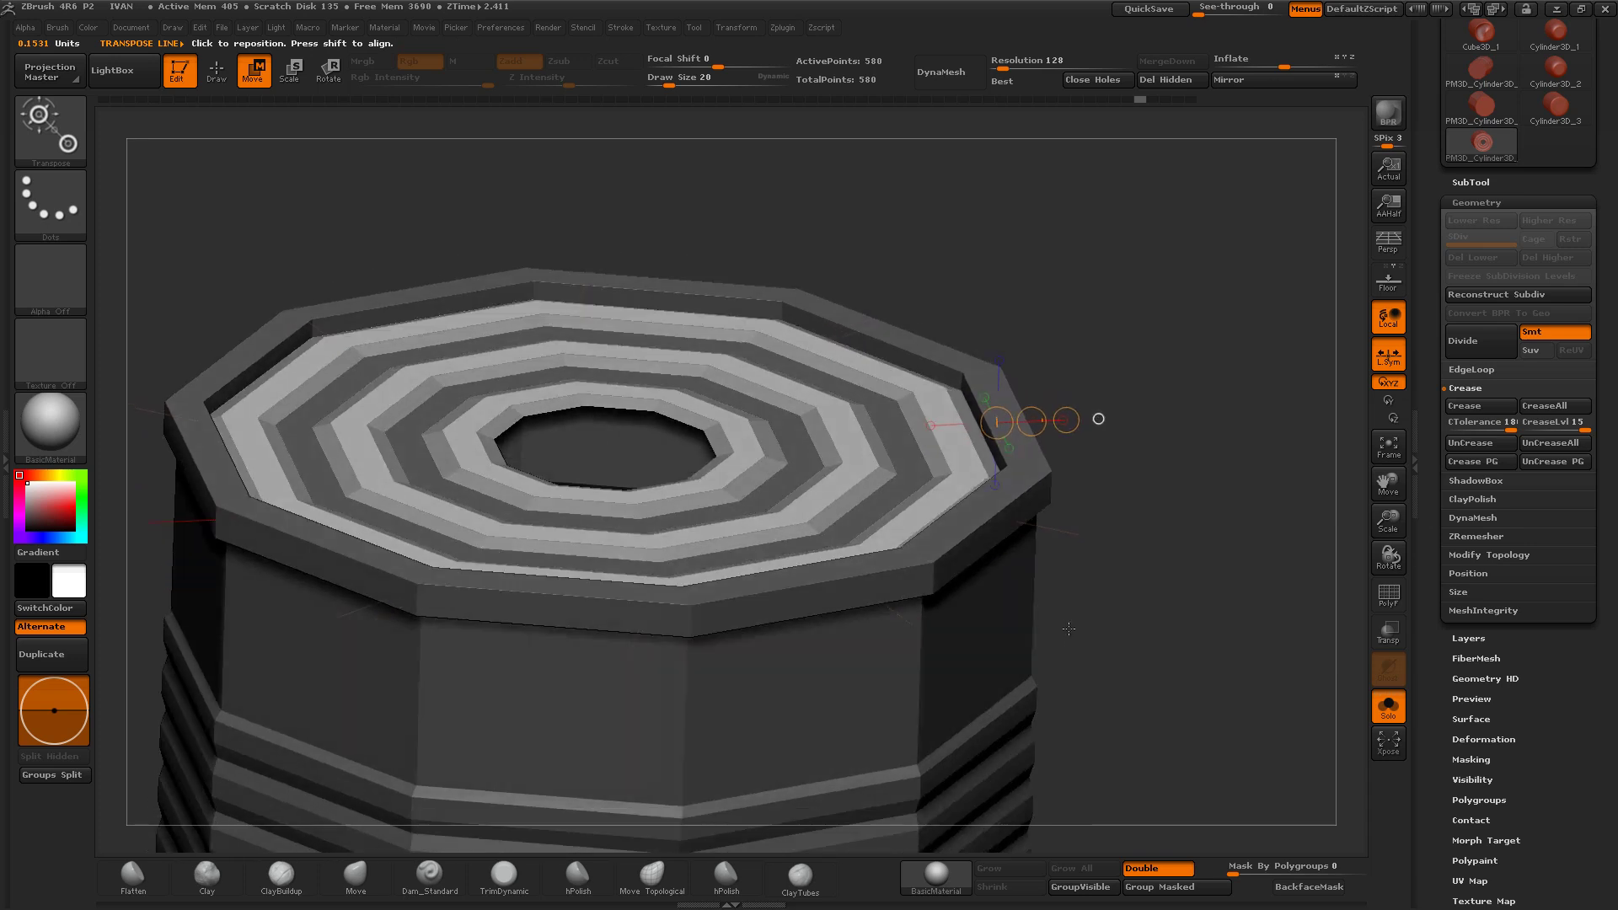
Step: Isolate the ringed cap face with PolyFrame on, viewed straight-on
left_click(725, 396, "ctrl+shift")
key("shift+f")
key("q")
left_click_drag(1149, 523, 1231, 544, "shift")
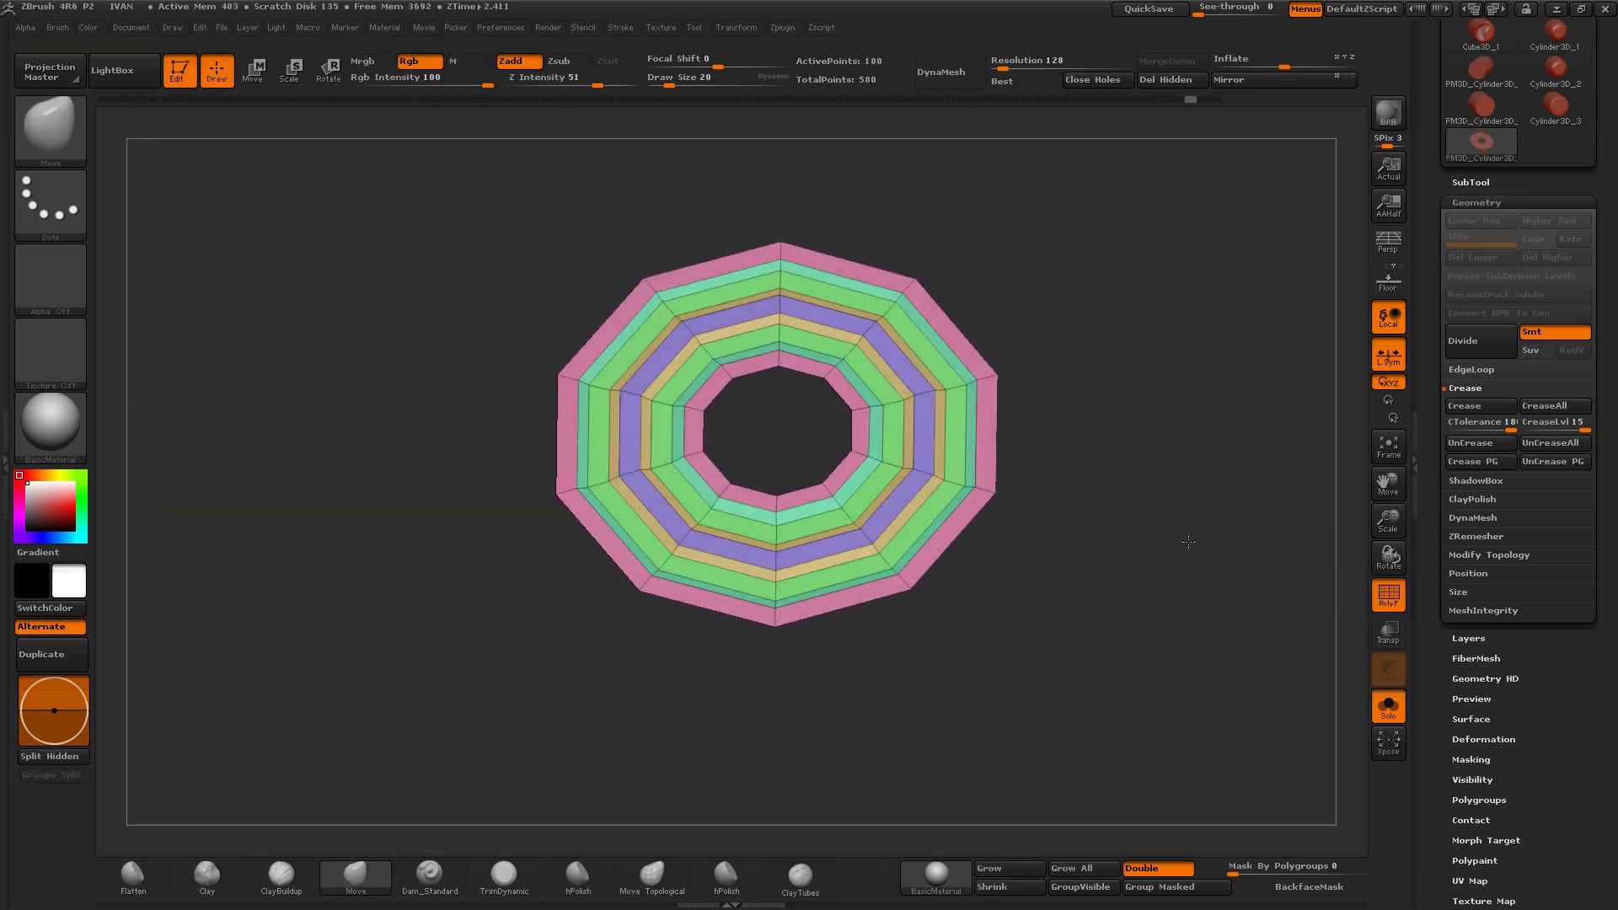
Step: Unhide the can and isolate only the innermost blue polygroup ring around the hole
left_click(1388, 597)
left_click(1177, 593, "ctrl+shift")
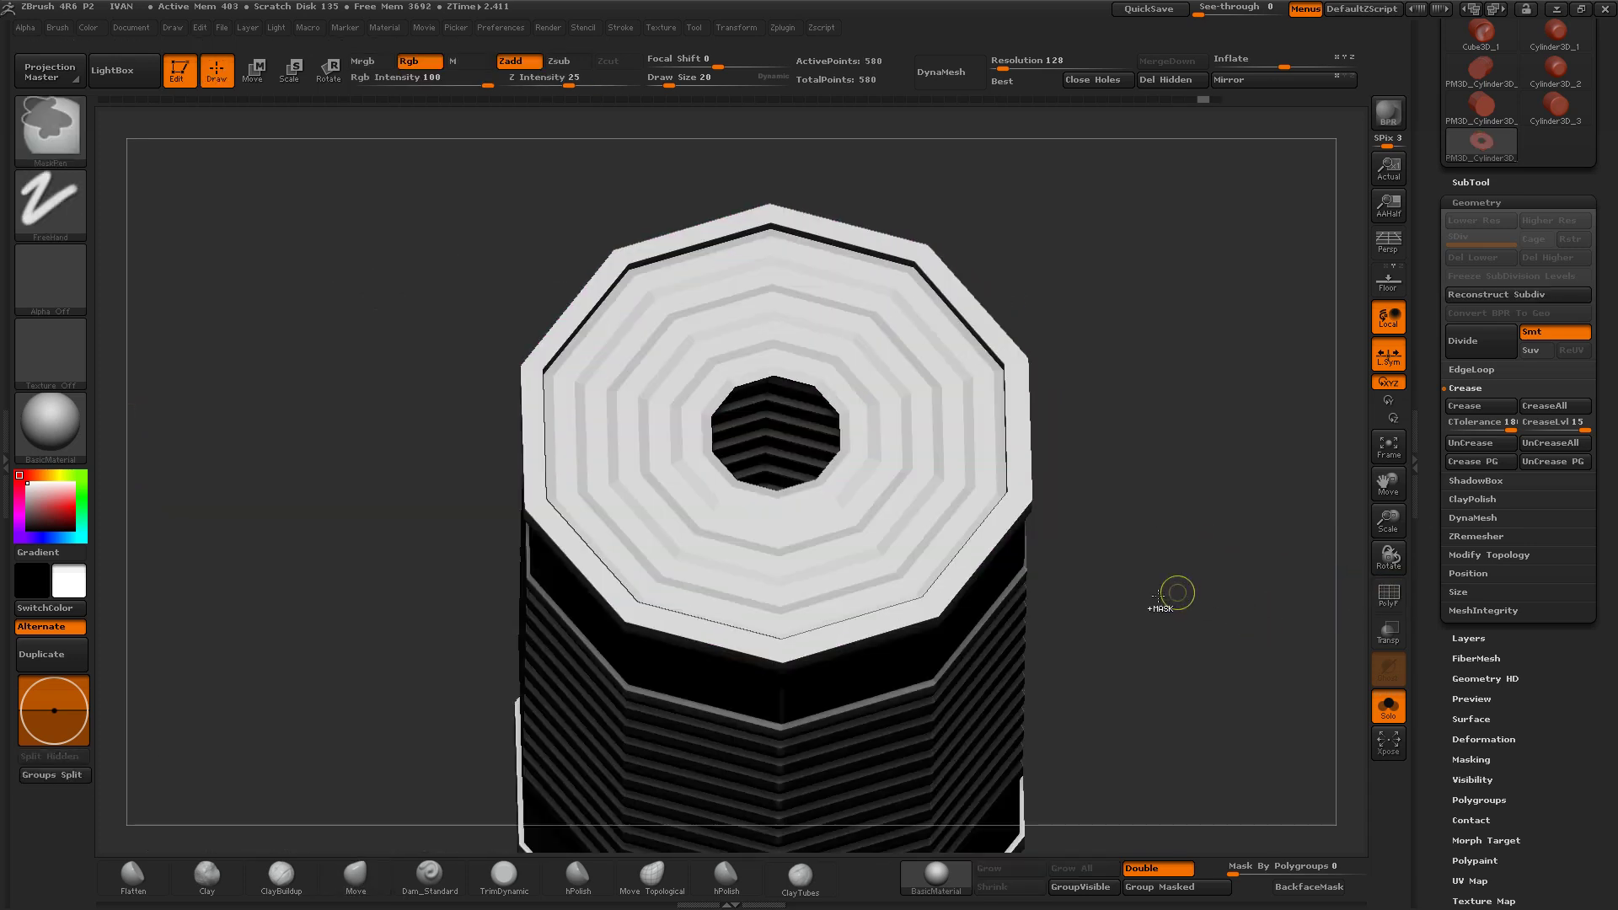
left_click_drag(1150, 593, 802, 406)
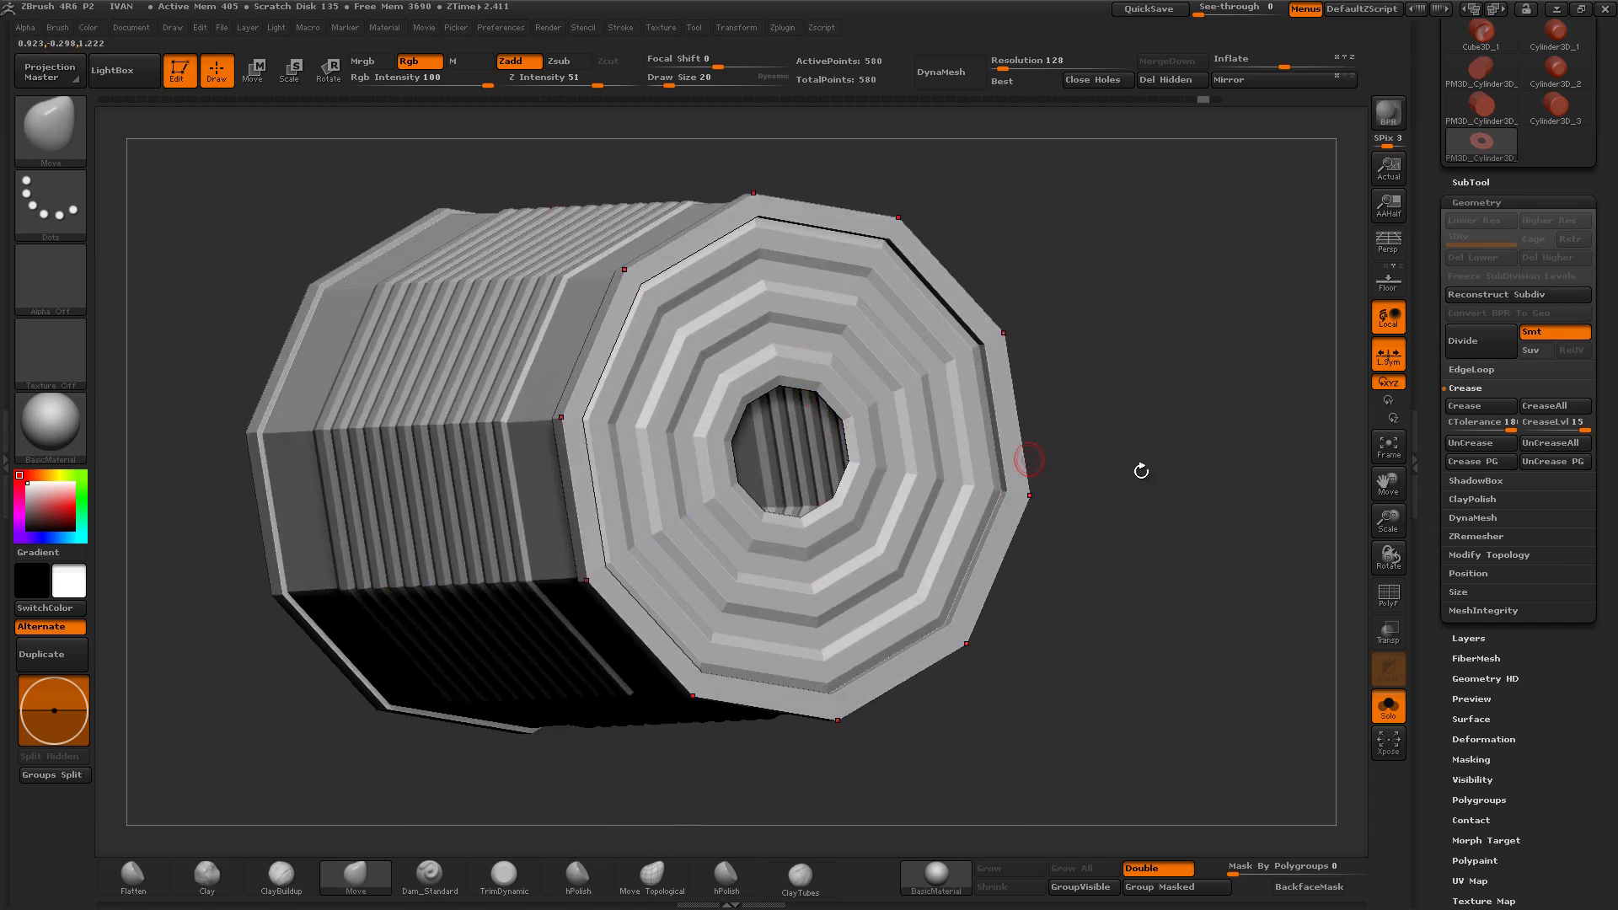
left_click_drag(1141, 471, 1309, 561)
left_click(1389, 595)
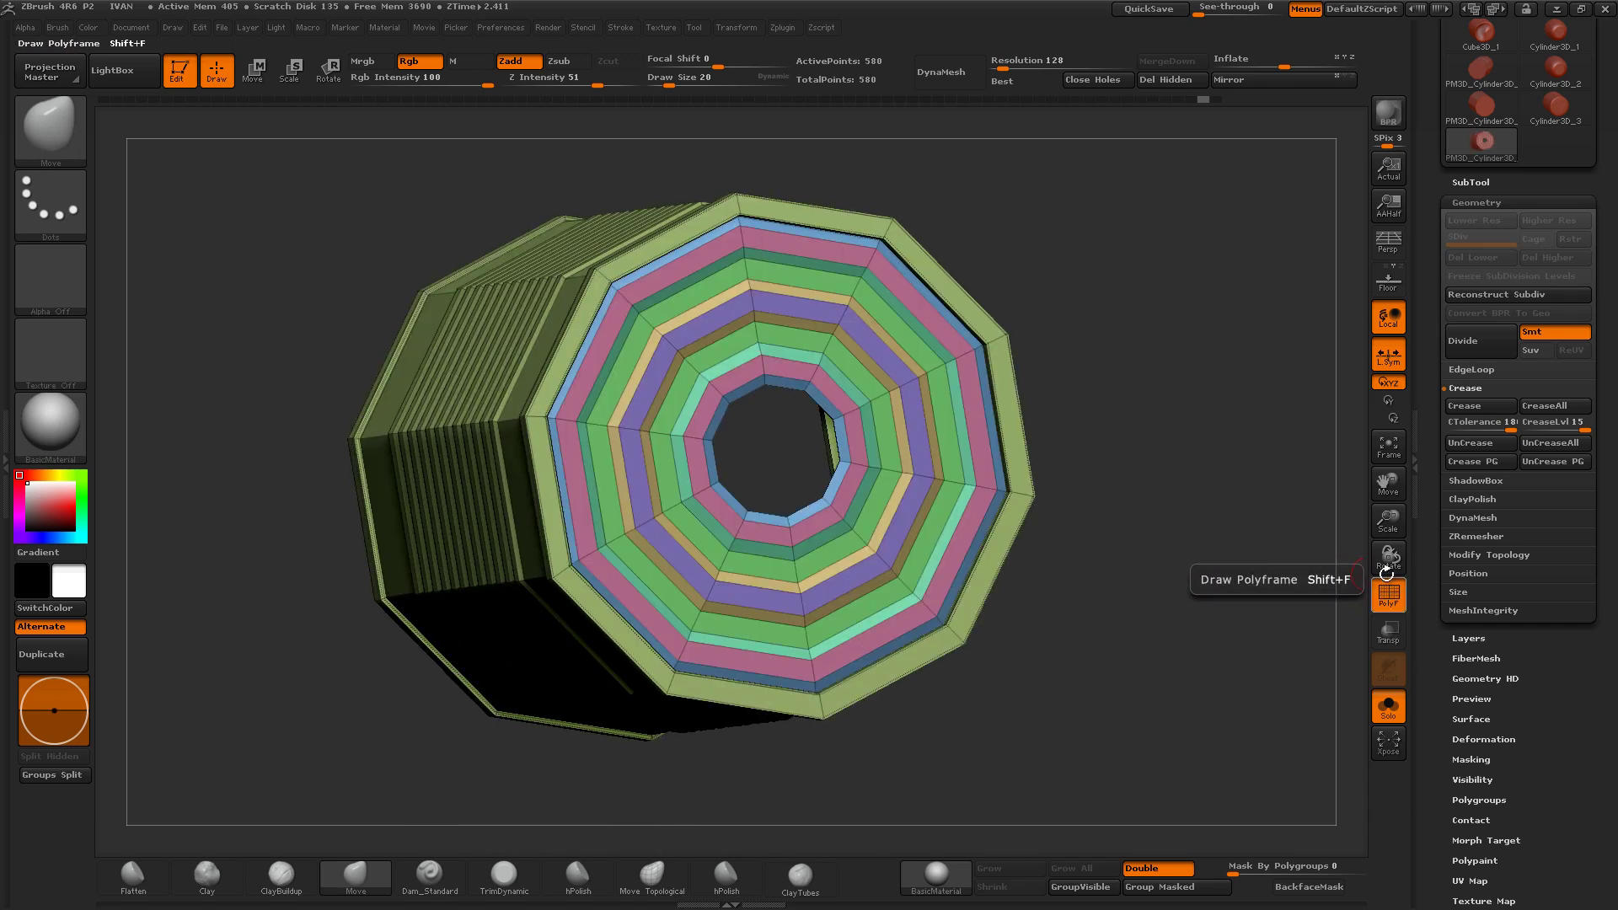
left_click_drag(1349, 590, 1293, 578, "alt")
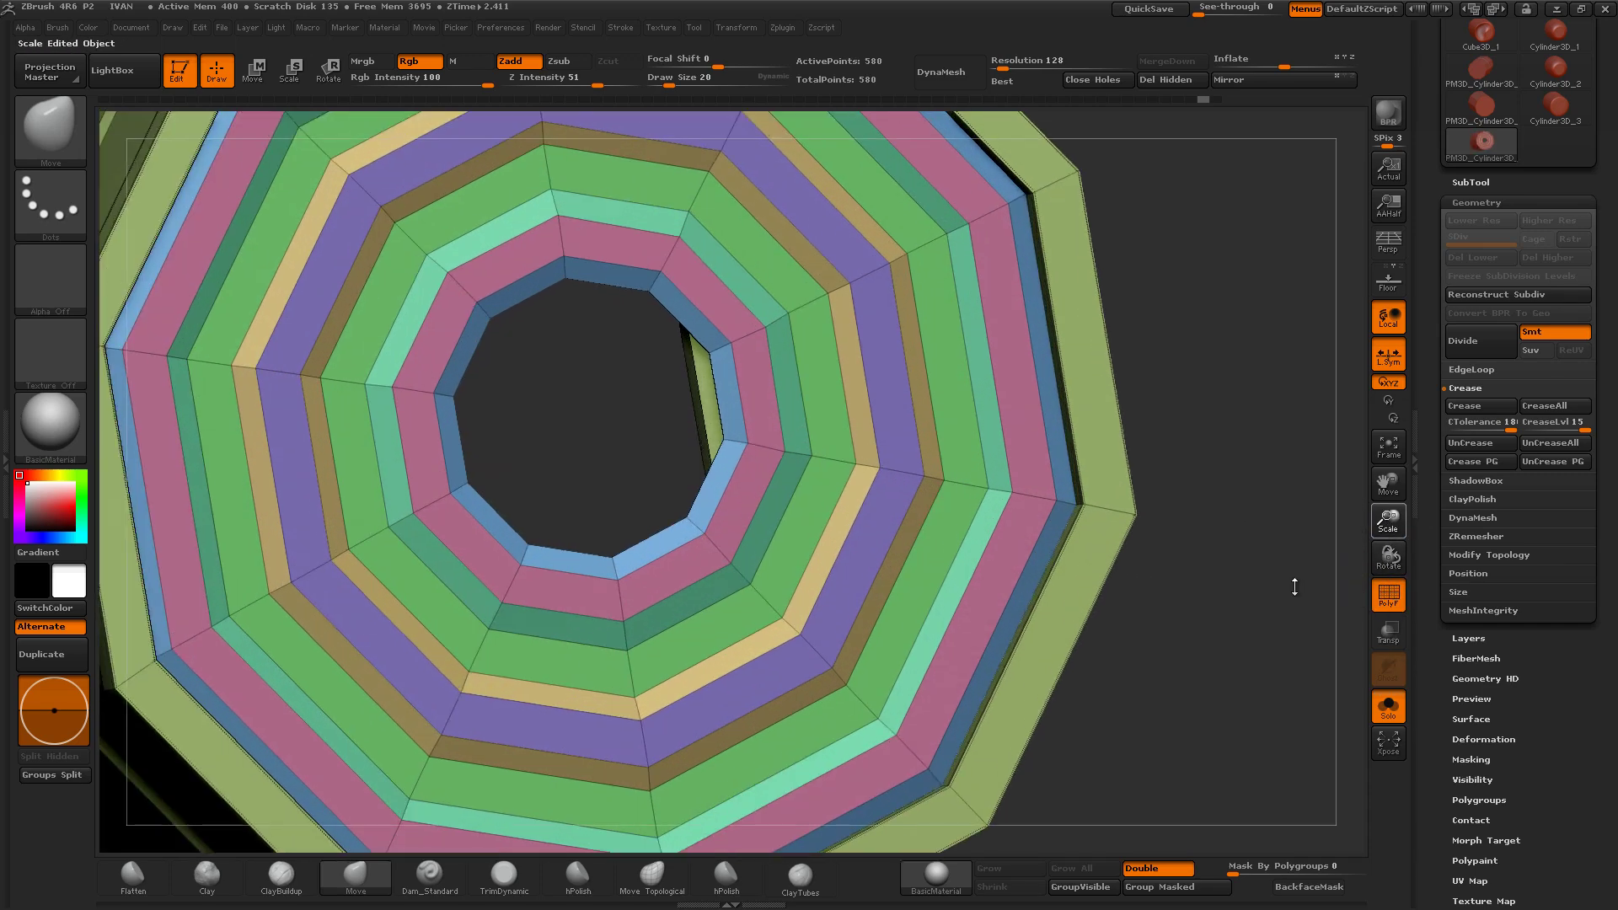
left_click(739, 440, "ctrl+shift")
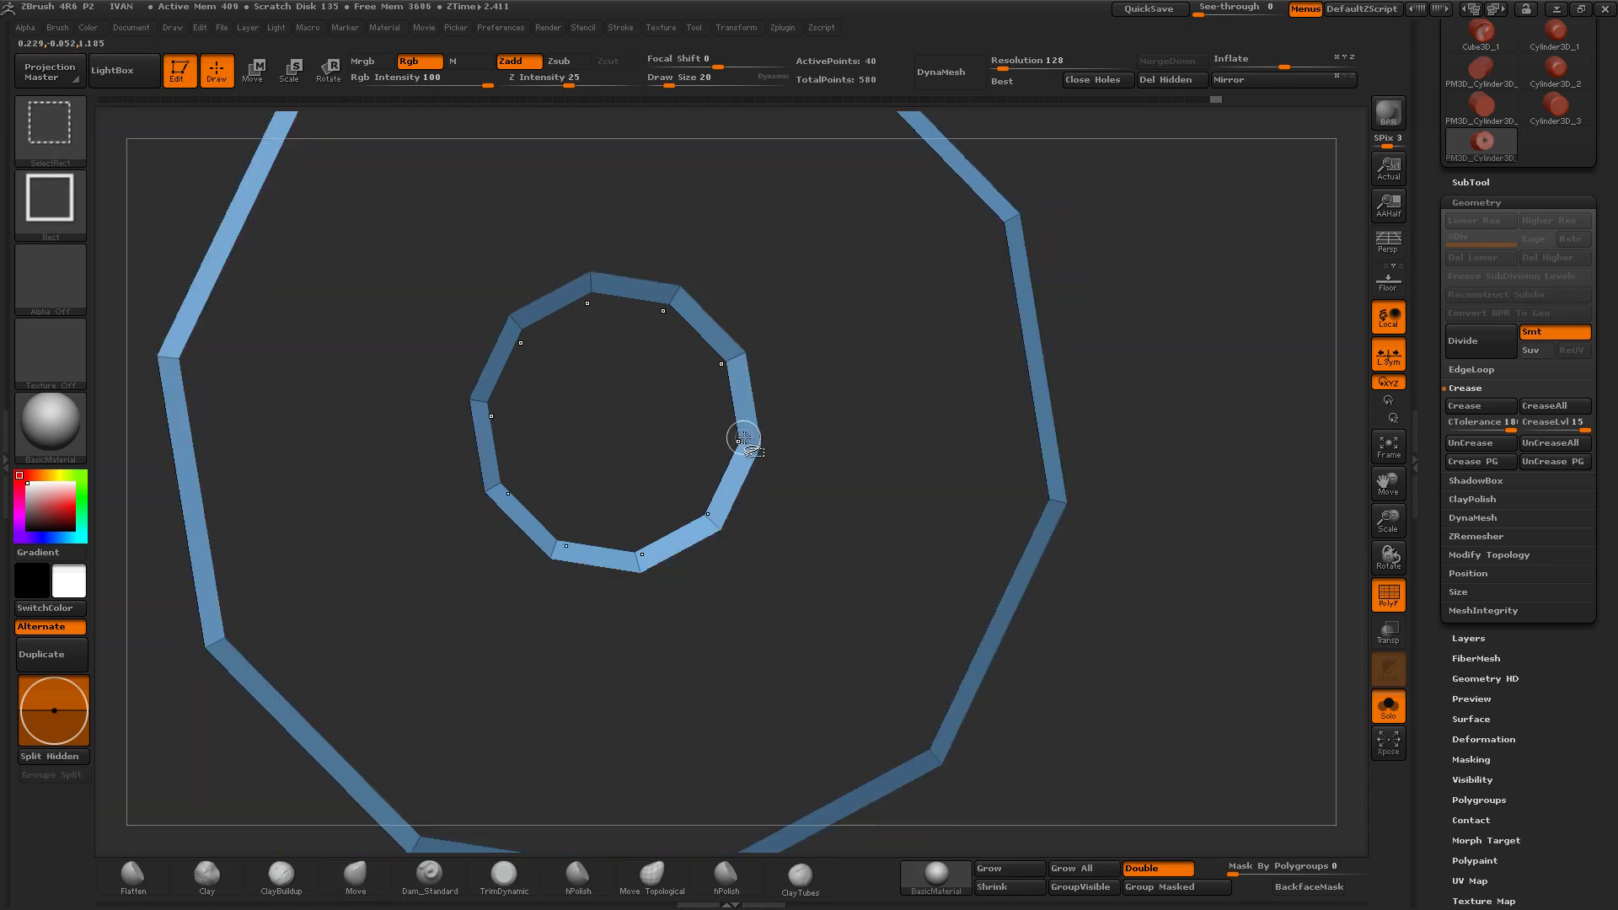
left_click(1045, 511, "ctrl+shift")
left_click(1045, 510, "ctrl+shift")
mouse_move(1154, 561)
left_mouse_down("ctrl+alt+shift")
mouse_move(1032, 478)
mouse_move(968, 500)
left_mouse_up("ctrl+alt+shift")
key("f")
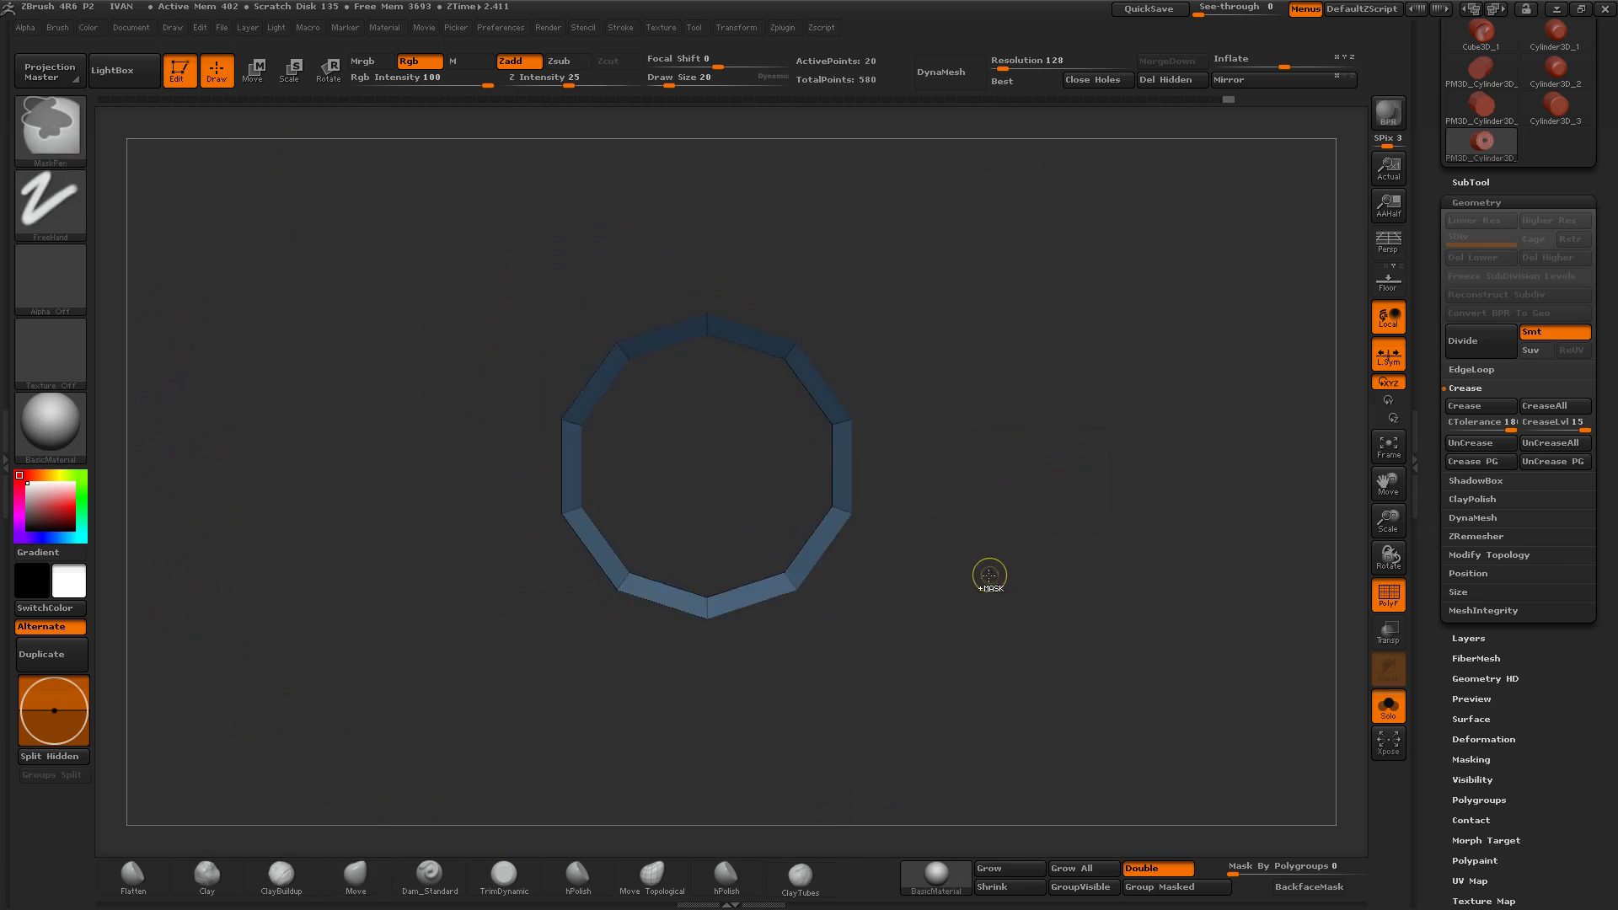
Step: Mask and invert, then Ctrl-drag Transpose Move to extrude the hole edge inward, shrinking the opening
left_click(988, 569, "ctrl+shift")
left_click(1243, 517, "ctrl")
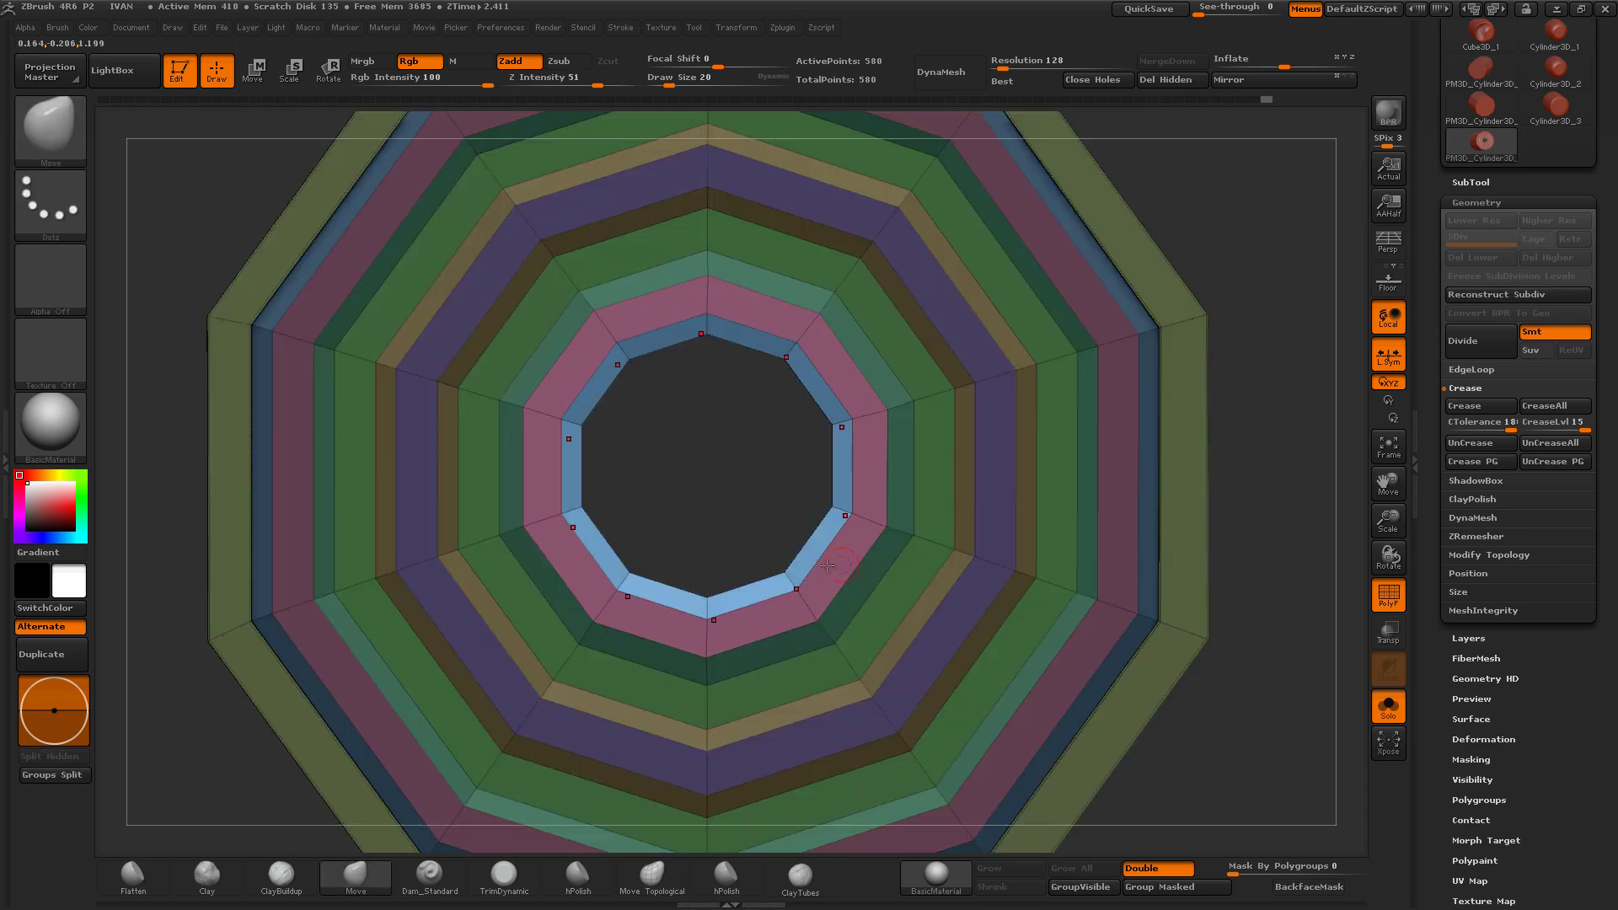
key("w")
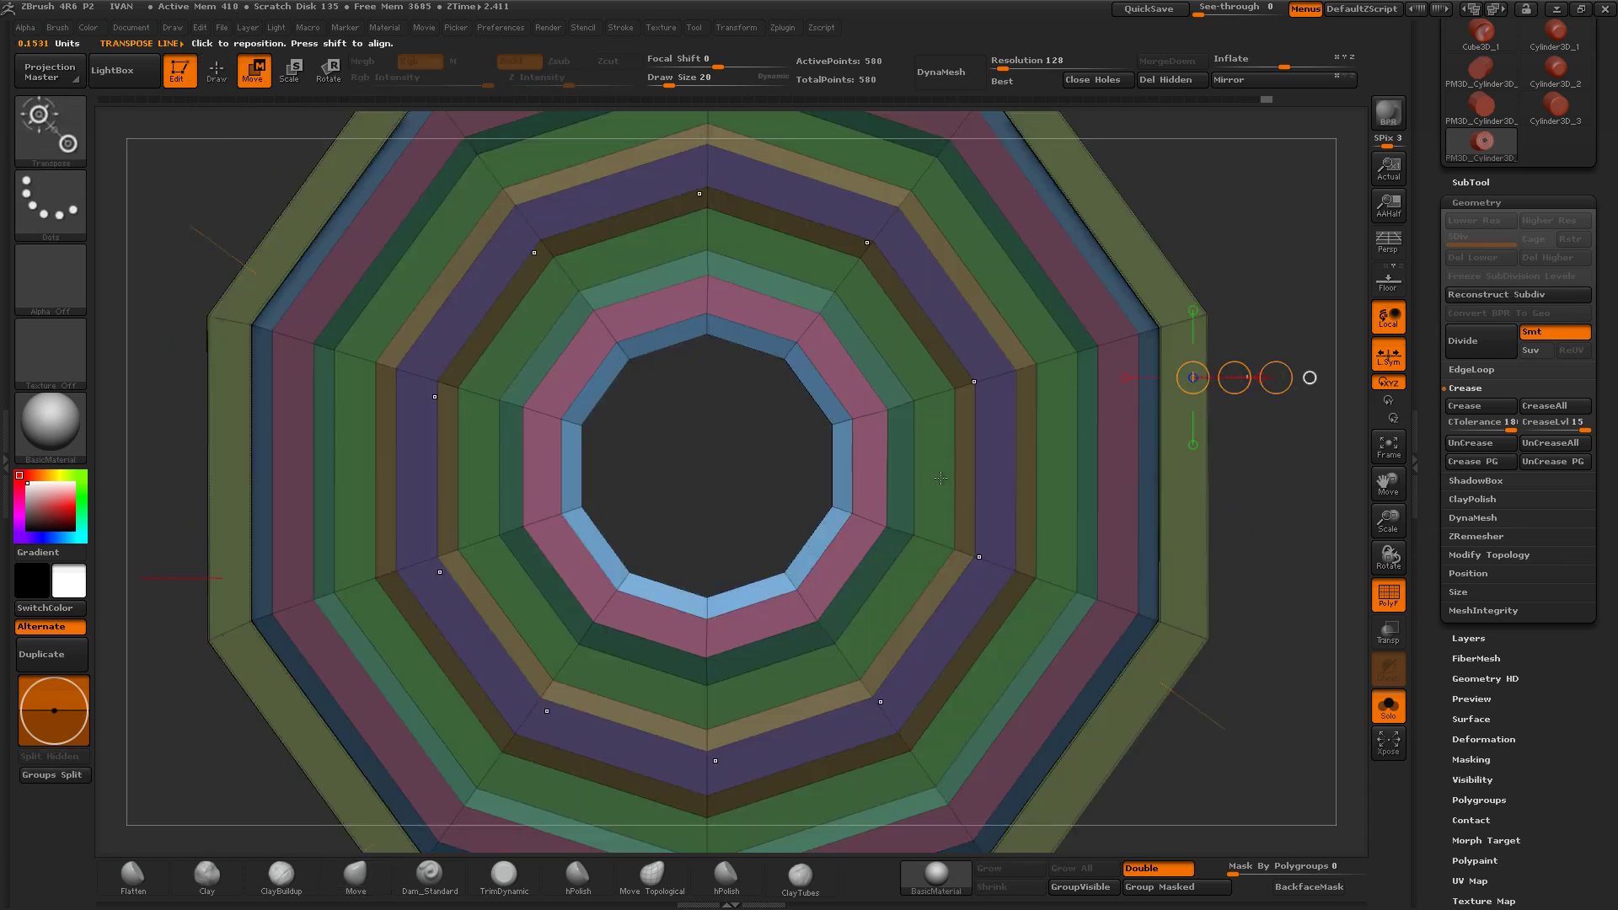
left_click(970, 474)
left_click_drag(948, 471, 903, 491, "ctrl")
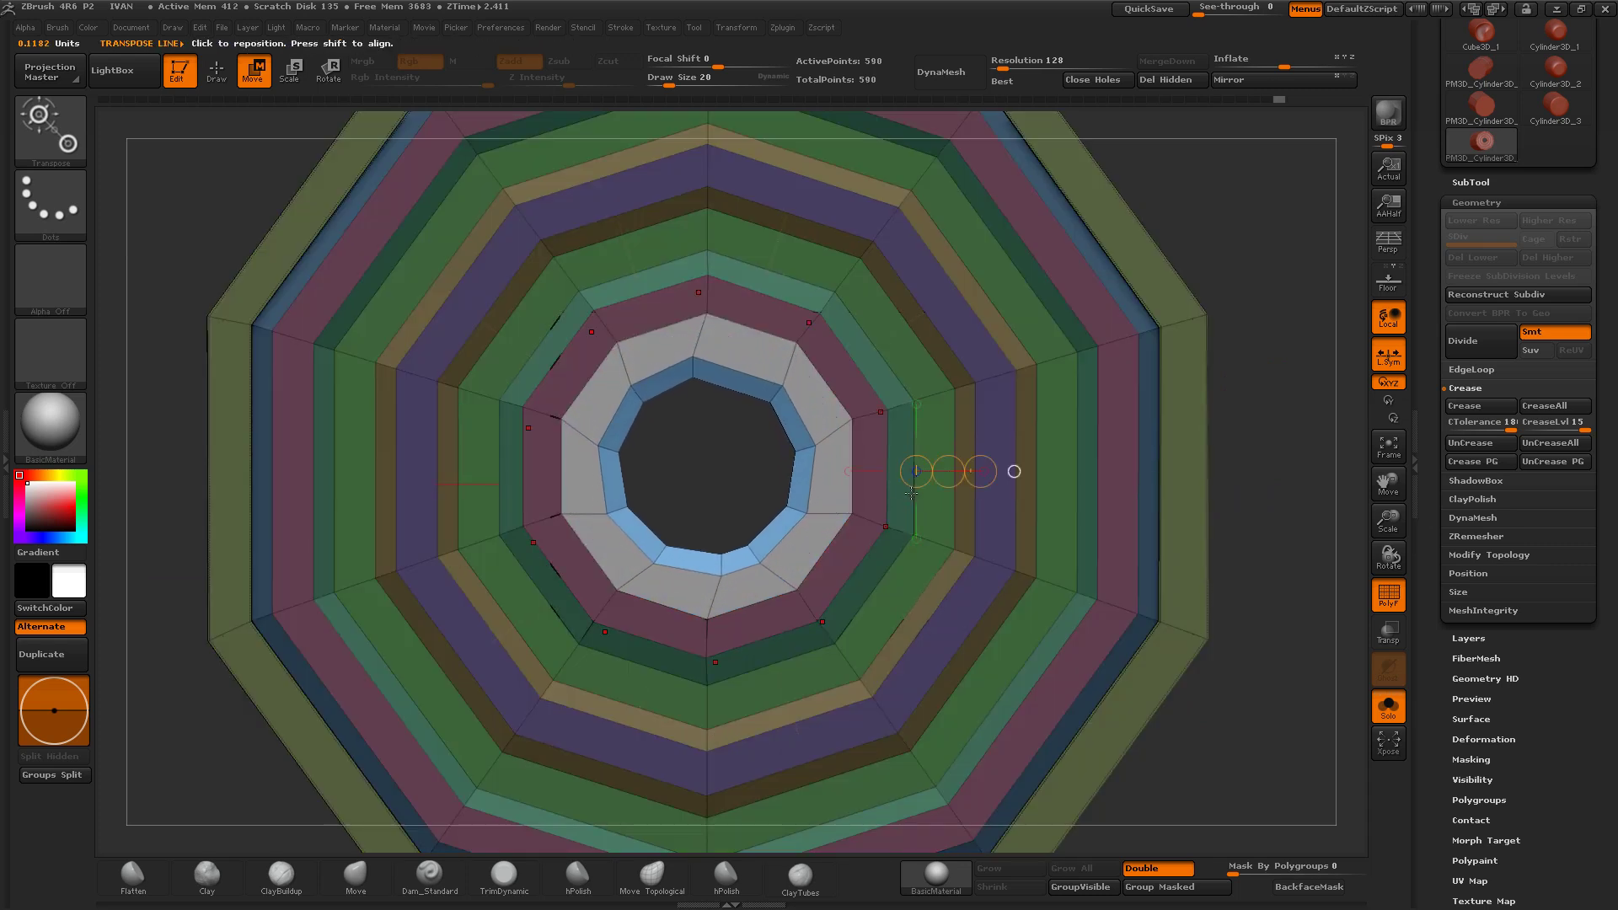
left_click_drag(948, 471, 913, 482)
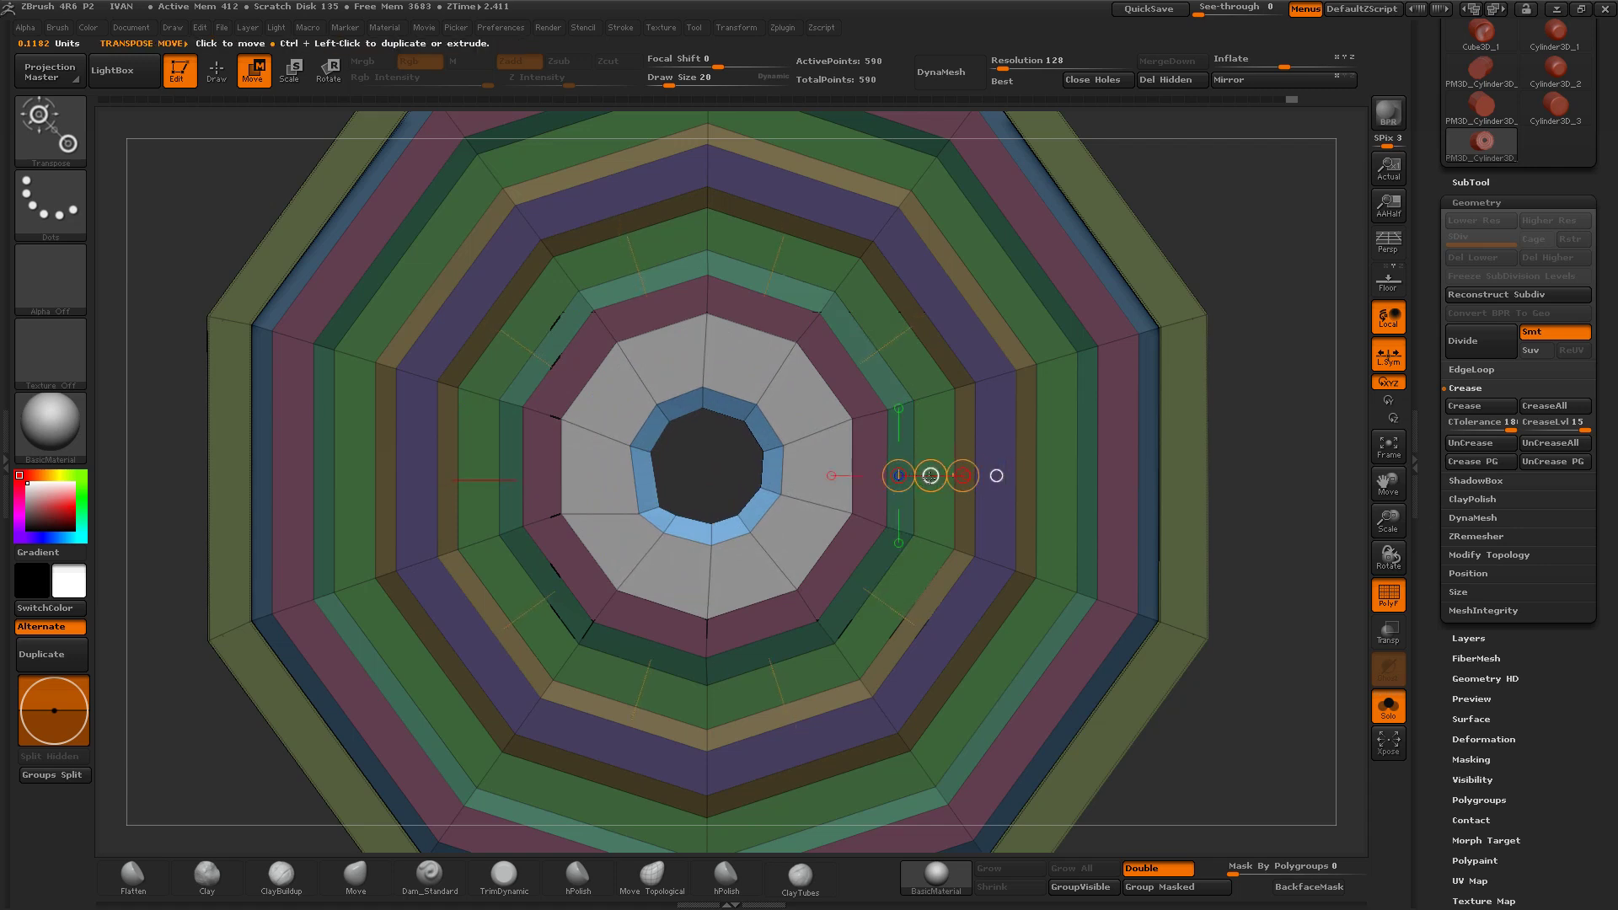
left_click_drag(930, 475, 854, 478)
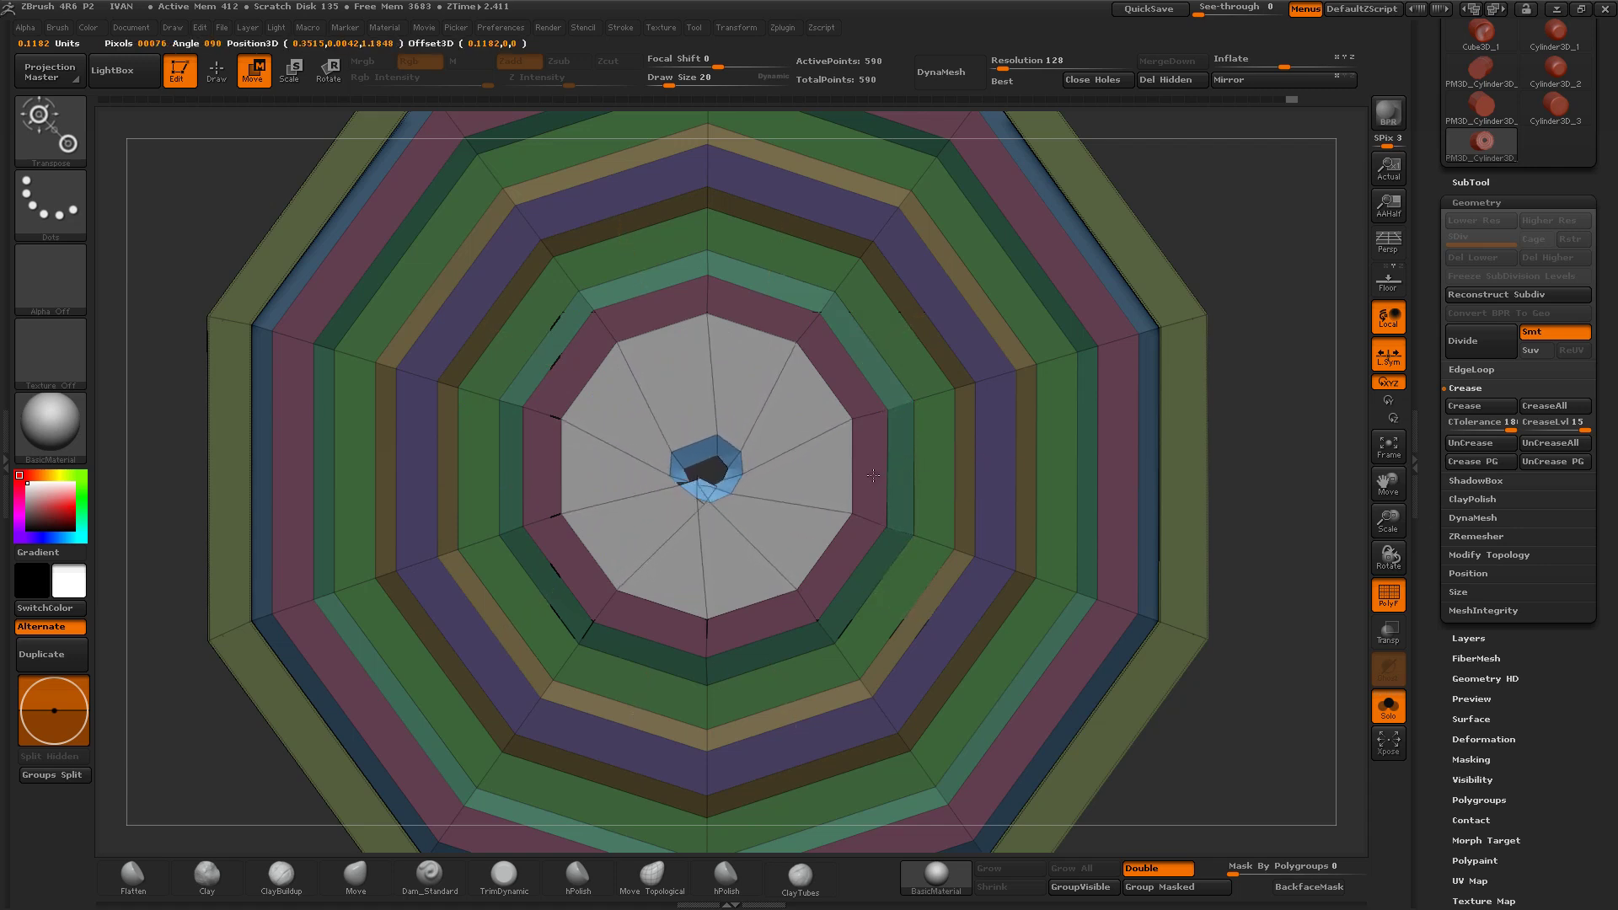
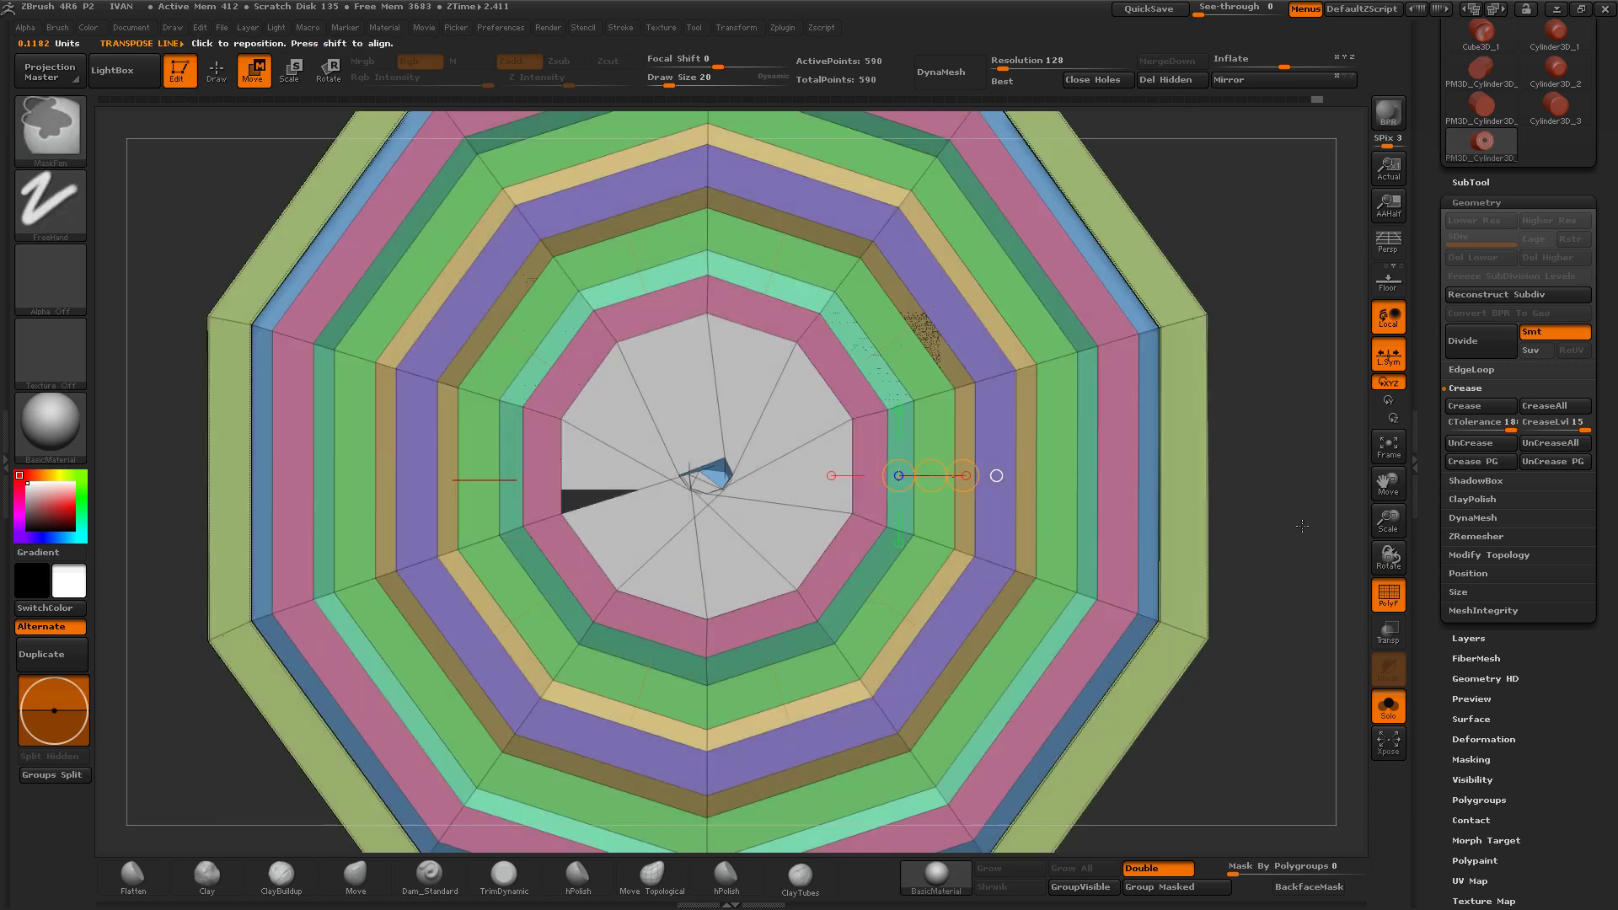
Step: Leave Transpose, hide the polygroup overlay, and subdivide the can to about 594,240 points
key("q")
mouse_move(1389, 518)
left_mouse_down()
mouse_move(1230, 465)
mouse_move(1272, 568)
mouse_move(1121, 483)
mouse_move(1104, 499)
mouse_move(1102, 623)
mouse_move(1118, 585)
mouse_move(1121, 605)
left_mouse_up()
left_click(1387, 590)
key("ctrl+d")
key("ctrl+d")
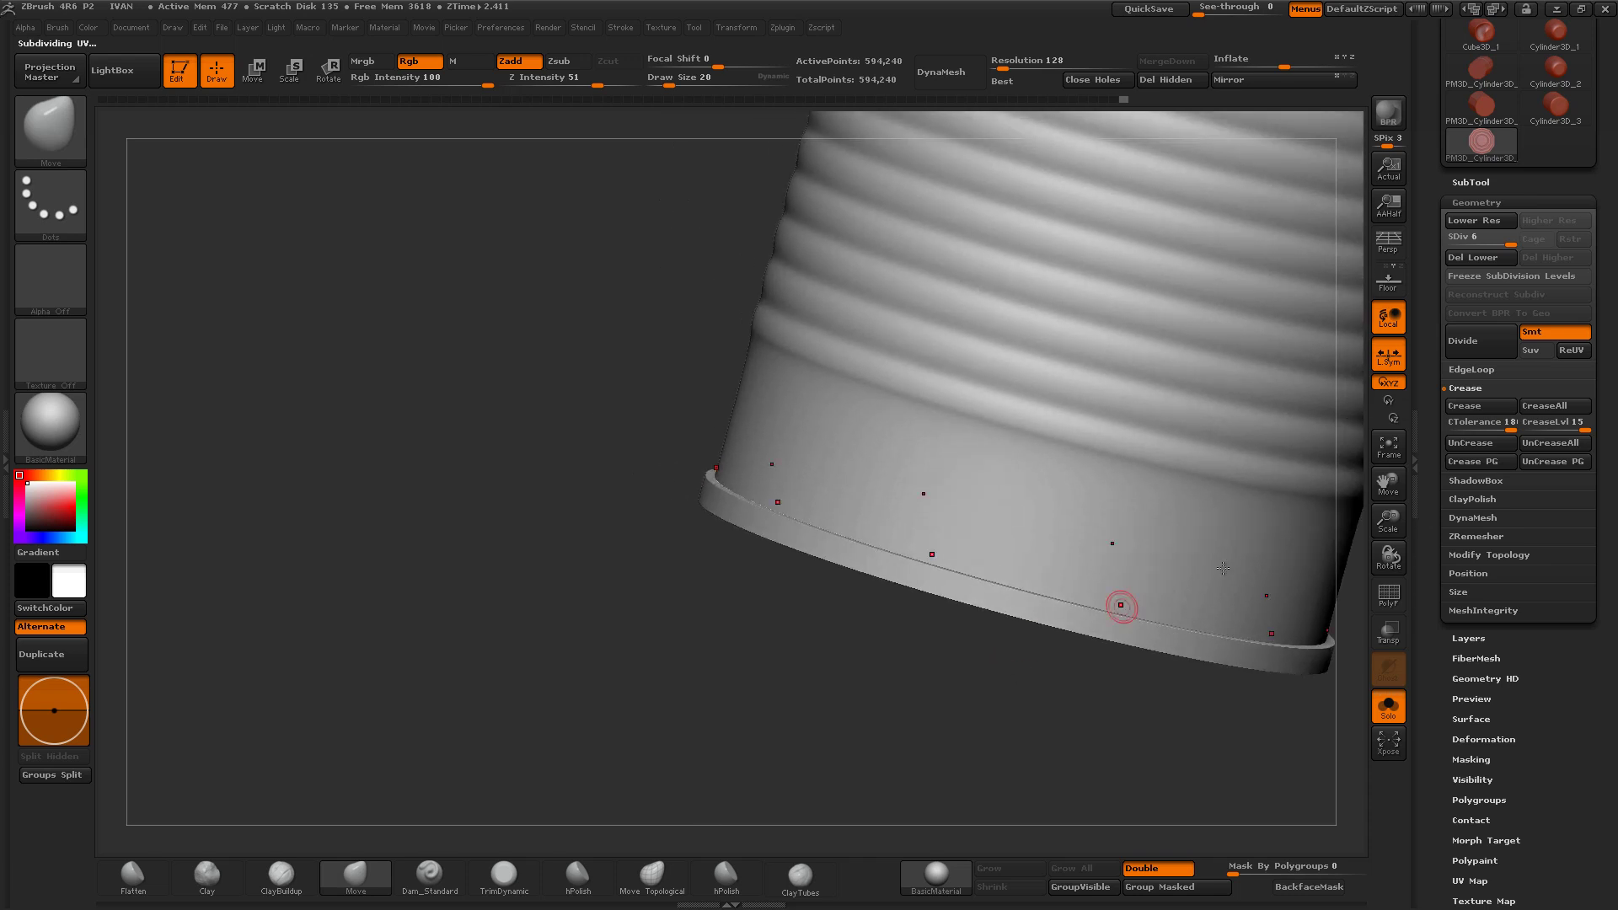
mouse_move(1383, 523)
left_mouse_down()
mouse_move(1250, 466)
mouse_move(1131, 533)
mouse_move(1094, 501)
mouse_move(1102, 441)
mouse_move(1073, 351)
mouse_move(1076, 596)
mouse_move(1046, 590)
mouse_move(1074, 599)
mouse_move(1084, 520)
mouse_move(1105, 493)
mouse_move(1114, 527)
mouse_move(1189, 486)
mouse_move(1367, 527)
mouse_move(1433, 421)
mouse_move(1434, 686)
left_mouse_up()
Step: Apply Deformation's Polish Crisp Edges to the can, then check its bottom, top and sides
left_click(1483, 426)
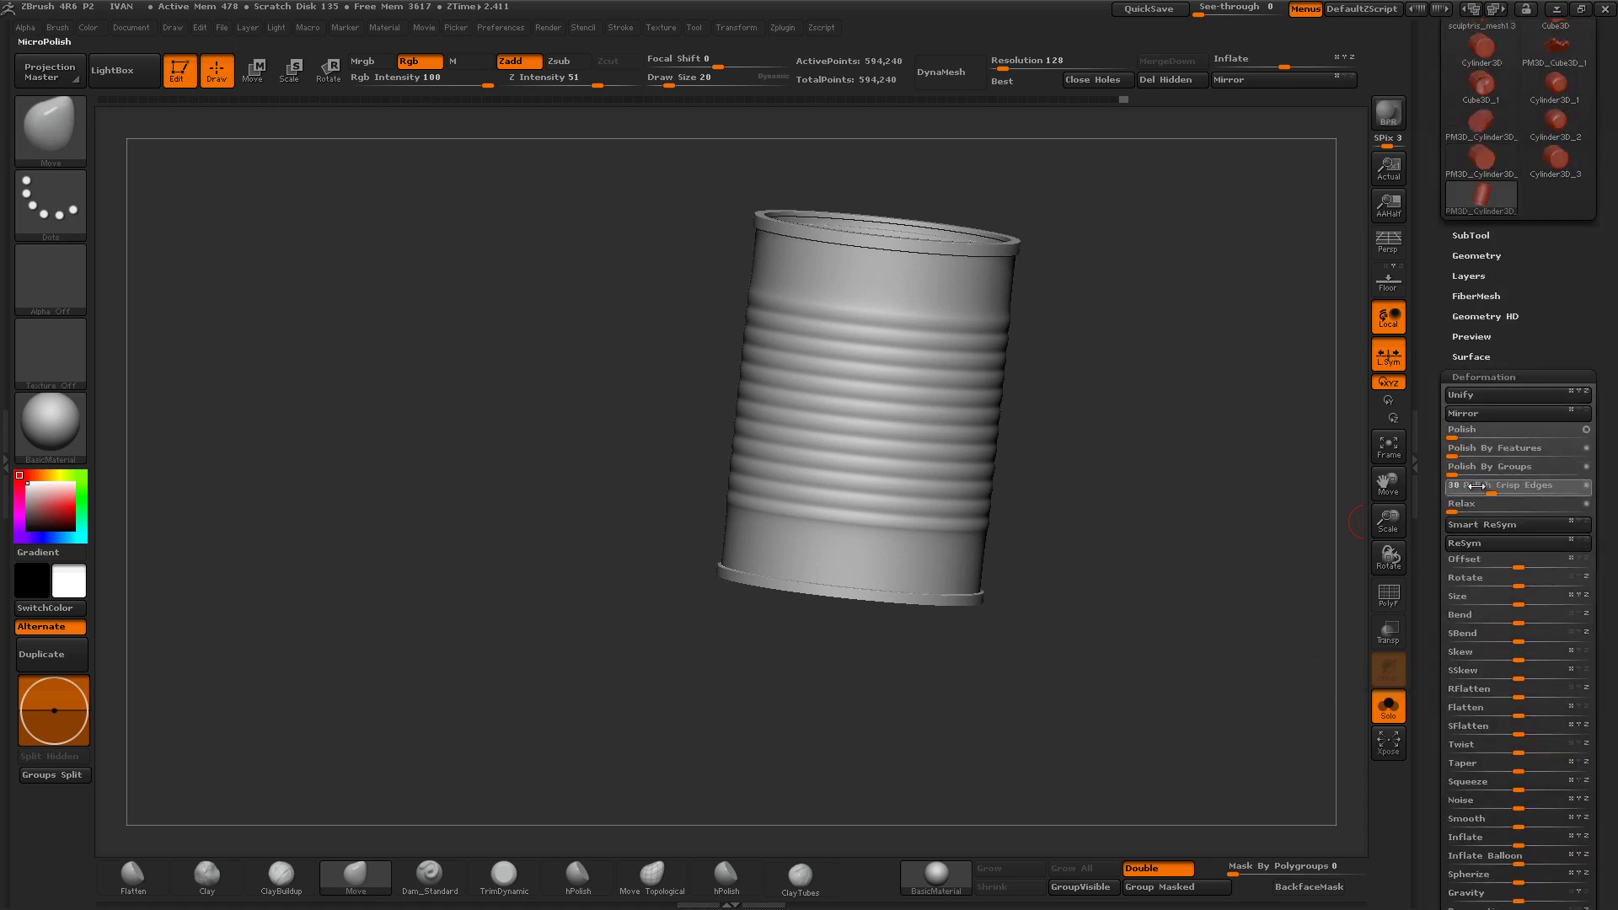
left_click_drag(1241, 510, 1449, 501)
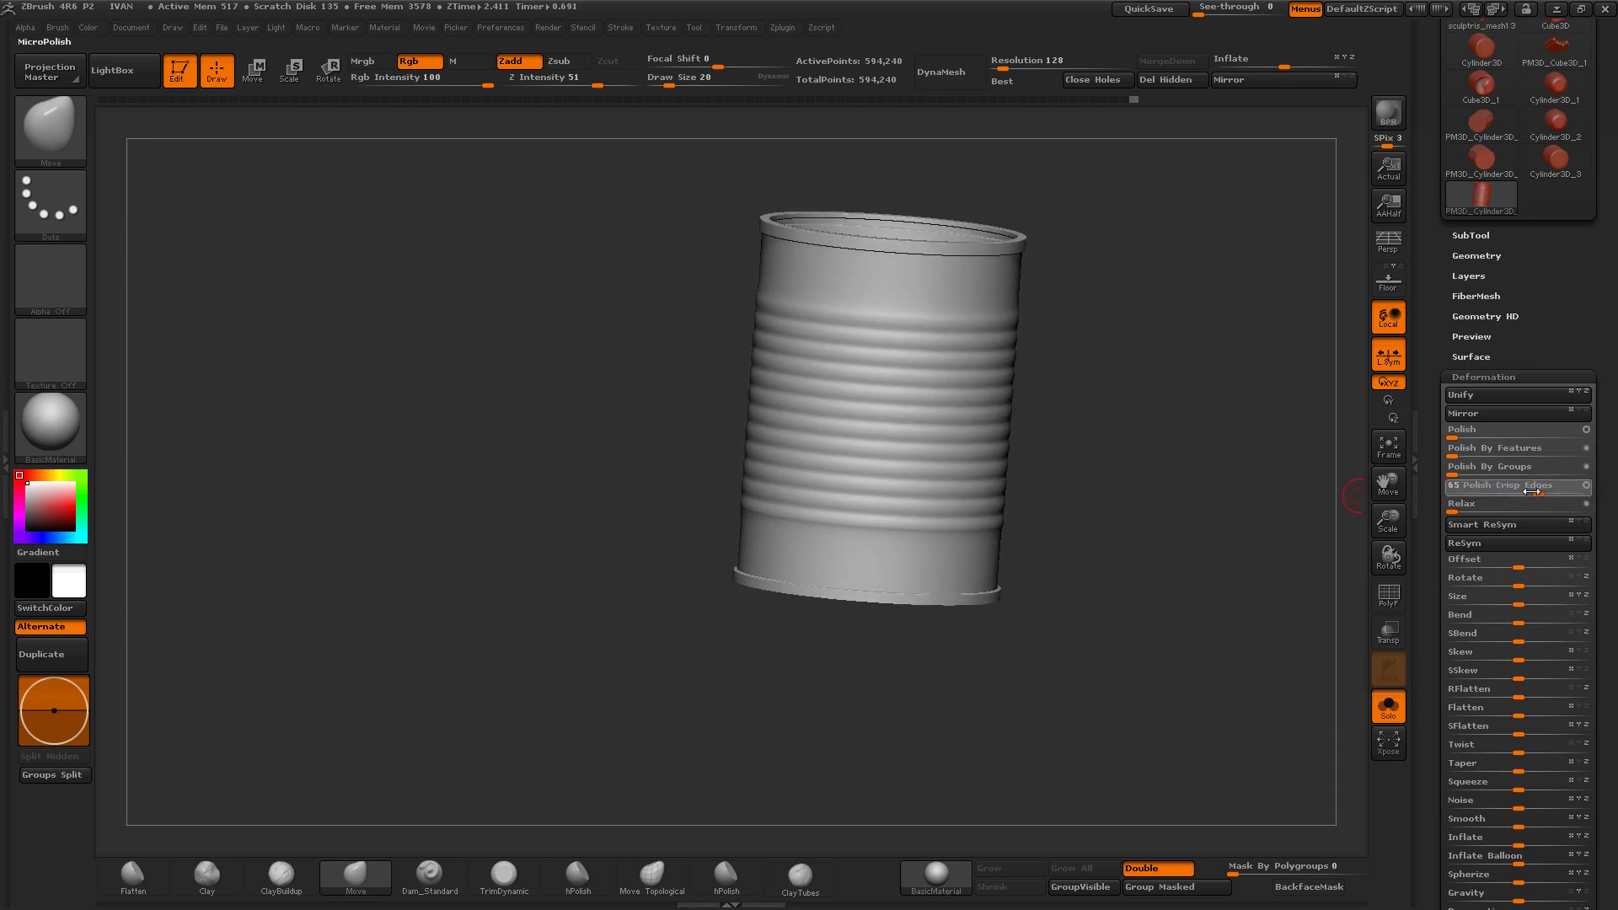
mouse_move(1255, 520)
left_mouse_down()
mouse_move(1163, 499)
mouse_move(1281, 513)
left_mouse_up()
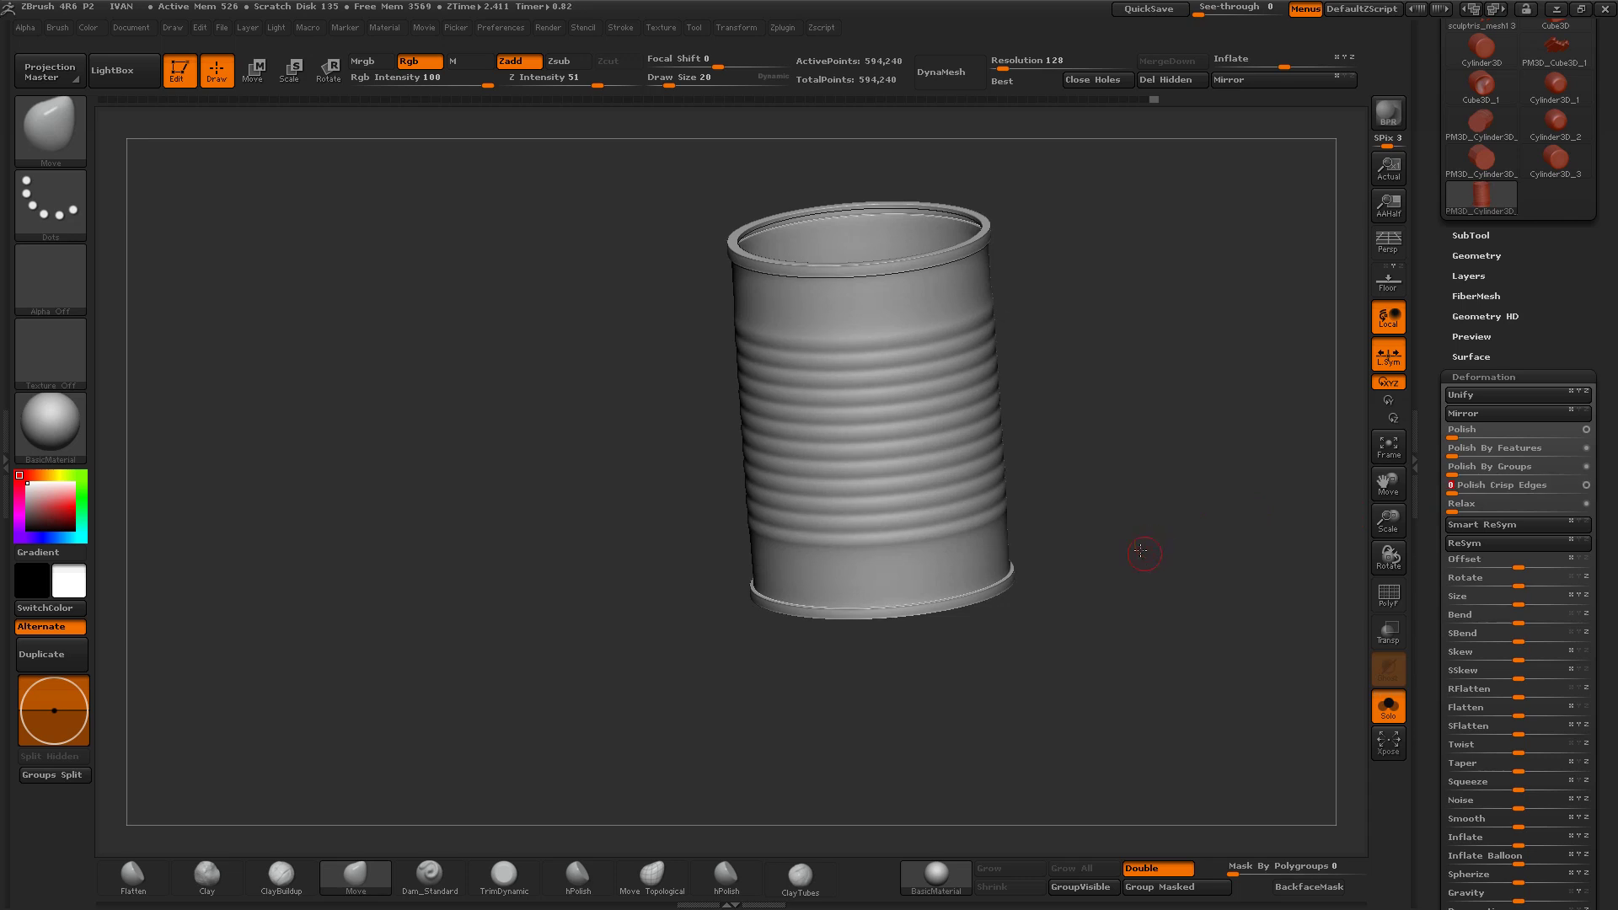
mouse_move(1142, 551)
left_mouse_down()
mouse_move(1254, 518)
mouse_move(1163, 498)
mouse_move(1221, 564)
mouse_move(1191, 556)
mouse_move(1020, 630)
mouse_move(1068, 715)
mouse_move(1062, 618)
mouse_move(980, 744)
mouse_move(999, 568)
mouse_move(1029, 679)
mouse_move(1019, 657)
left_mouse_up()
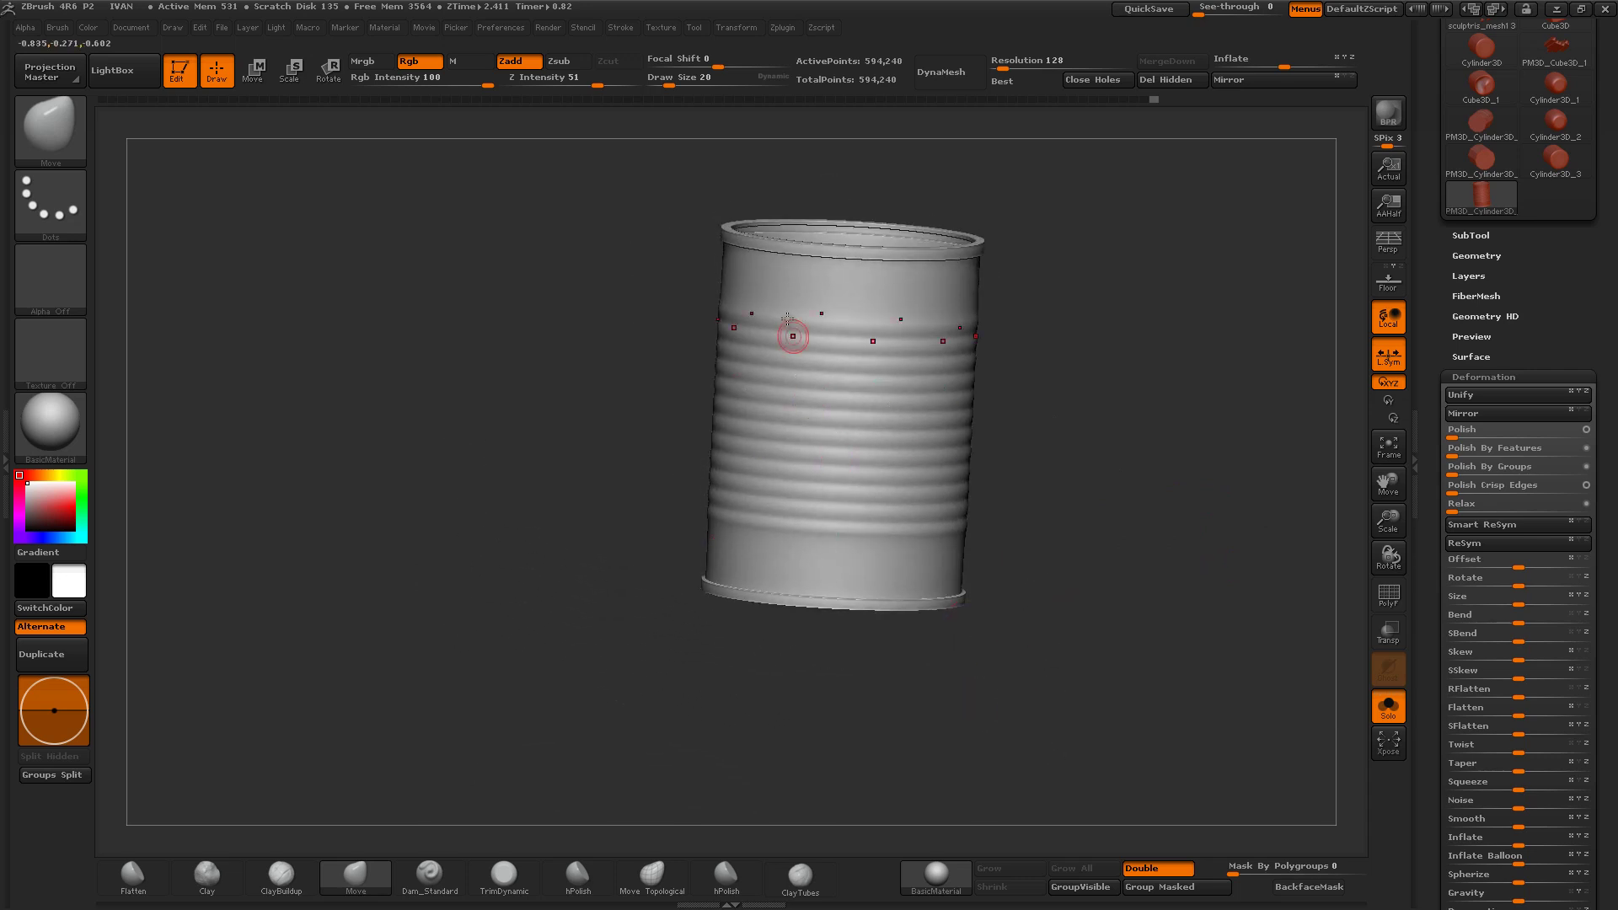
Step: Inspect the can's ribs, top rim and ribbed bottom lid from several angles
mouse_move(681, 487)
left_mouse_down()
mouse_move(668, 477)
mouse_move(1098, 397)
mouse_move(1068, 496)
mouse_move(1045, 452)
mouse_move(1011, 535)
mouse_move(1022, 469)
mouse_move(1086, 442)
left_mouse_up()
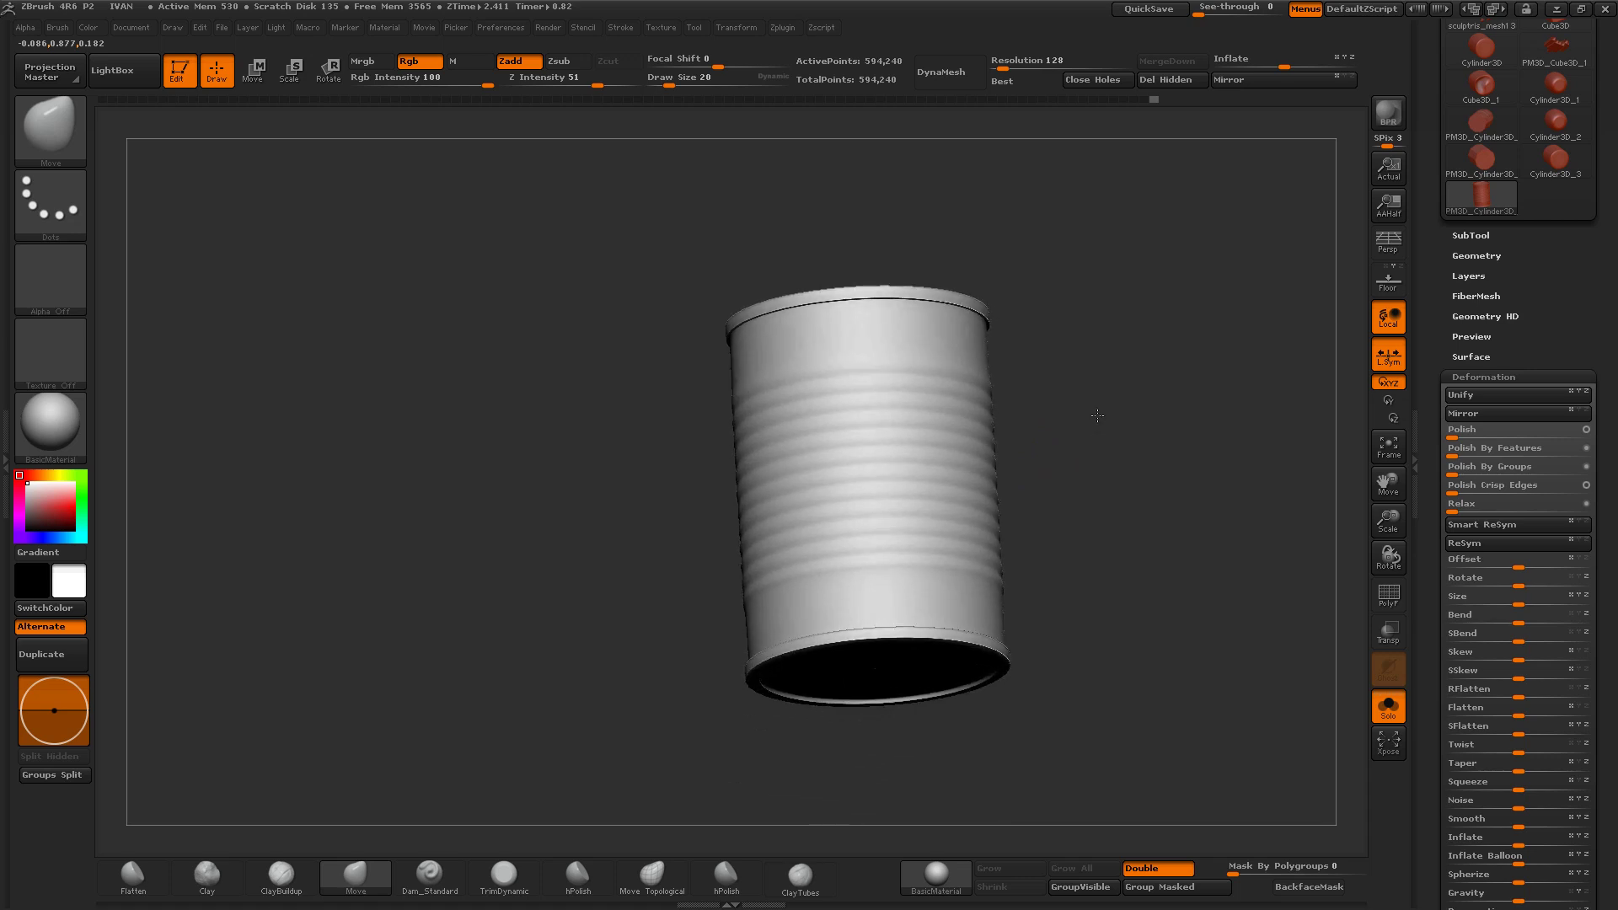
mouse_move(1081, 366)
left_mouse_down()
mouse_move(1101, 296)
mouse_move(1072, 563)
mouse_move(1095, 498)
mouse_move(1034, 440)
mouse_move(1062, 469)
mouse_move(1067, 499)
mouse_move(1051, 495)
left_mouse_up()
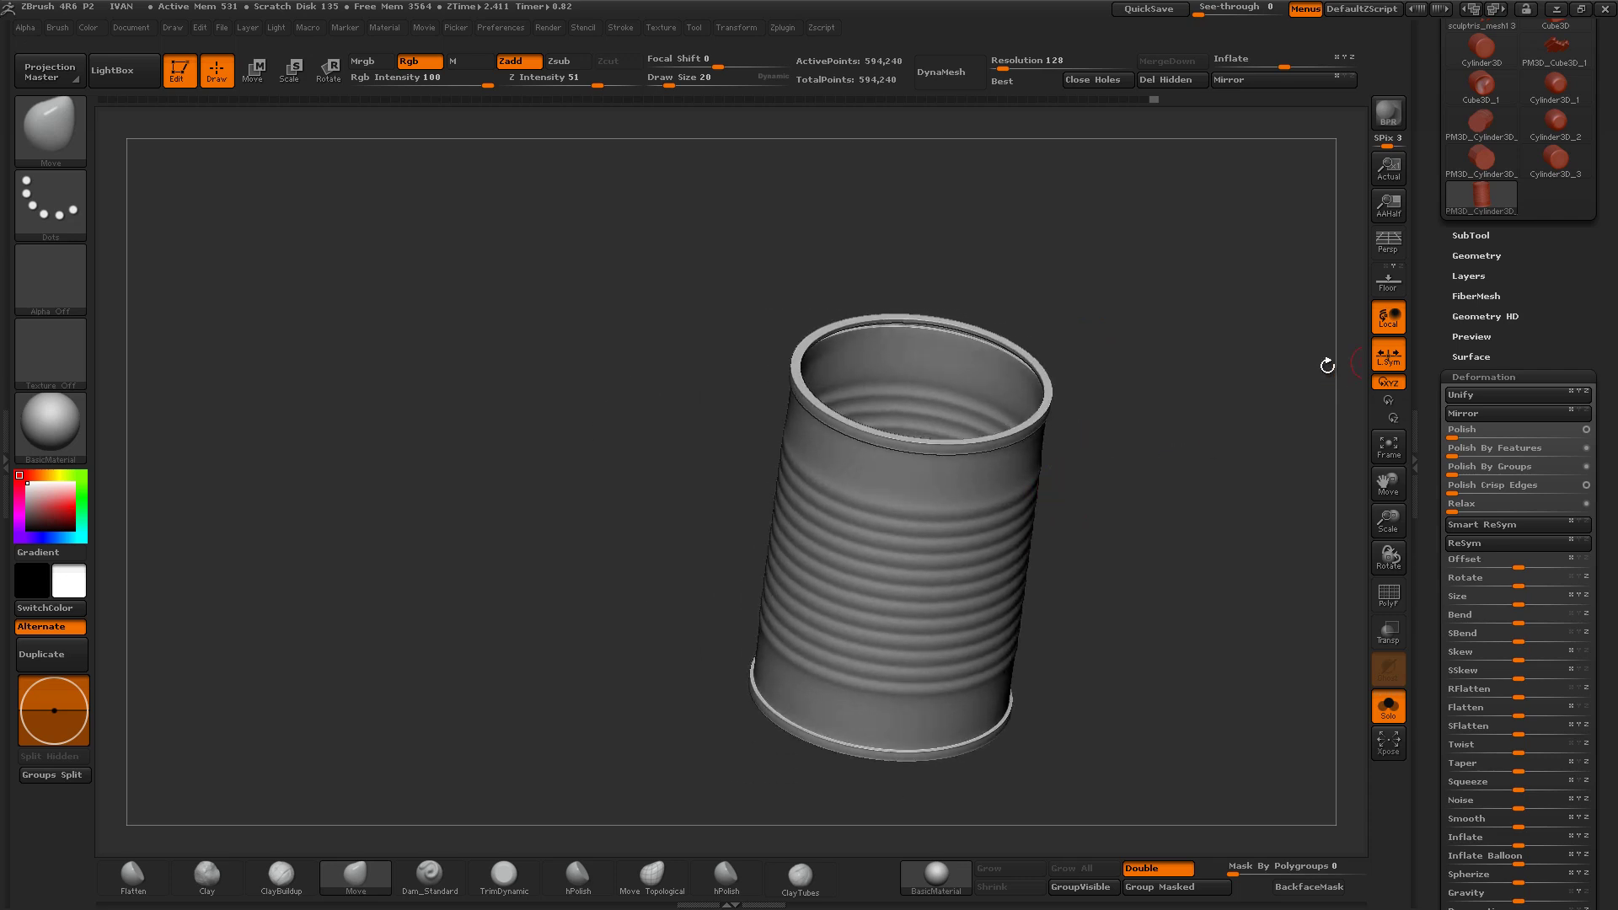
mouse_move(1326, 362)
left_mouse_down()
mouse_move(1029, 542)
mouse_move(1056, 412)
mouse_move(1047, 320)
left_mouse_up()
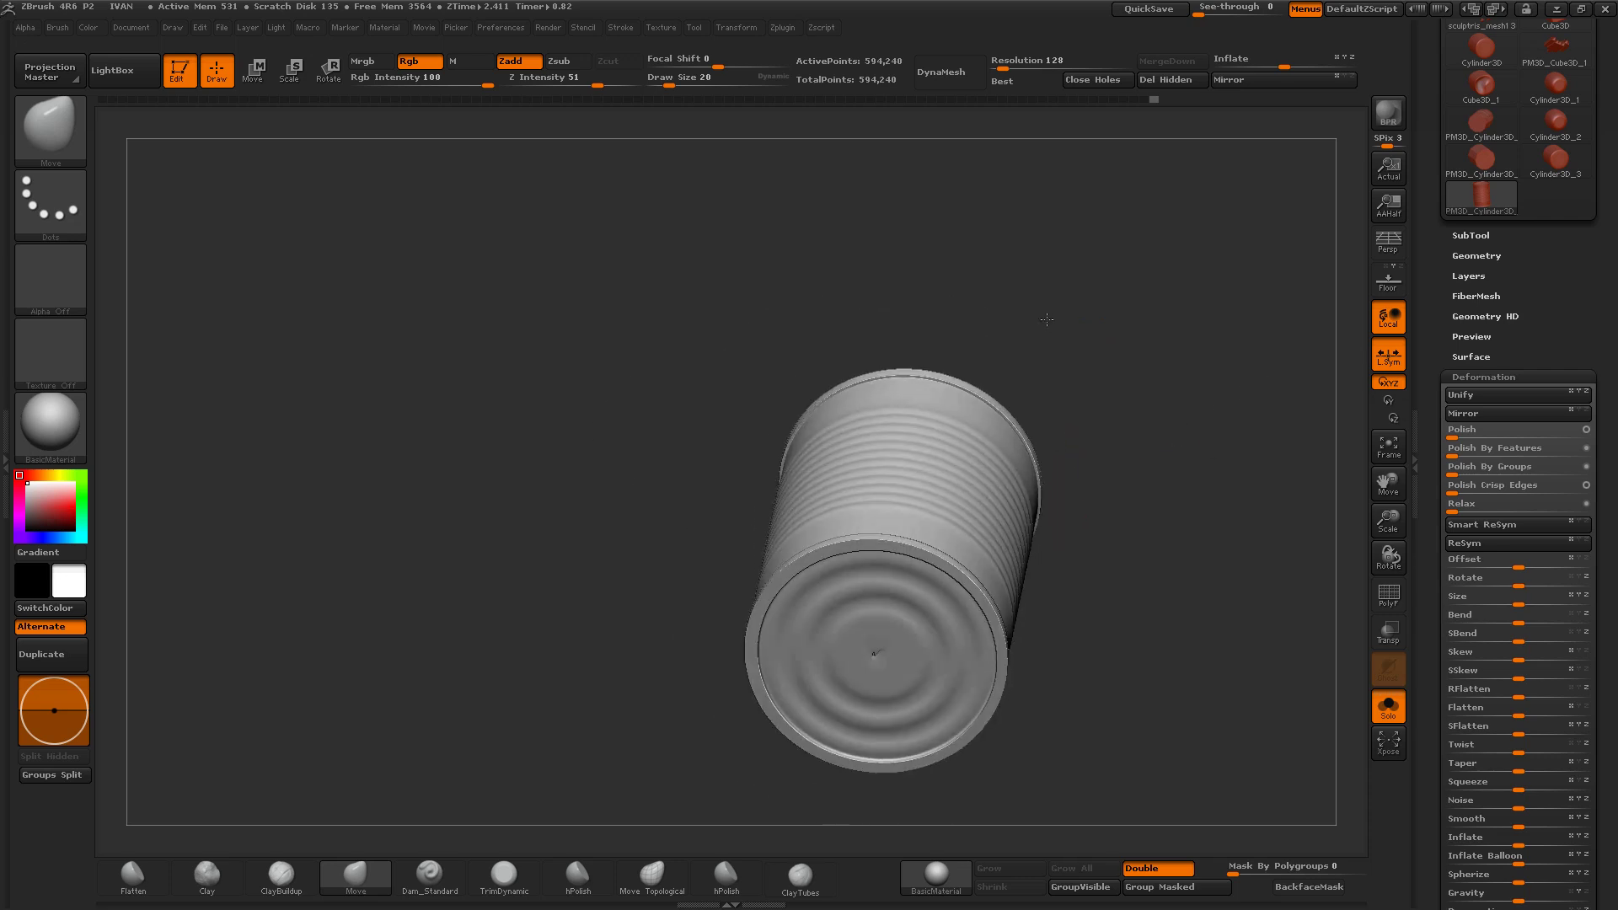
left_click_drag(1091, 478, 1213, 495, "shift")
mouse_move(1388, 520)
left_mouse_down()
mouse_move(1163, 483)
mouse_move(1077, 499)
mouse_move(1049, 429)
left_mouse_up()
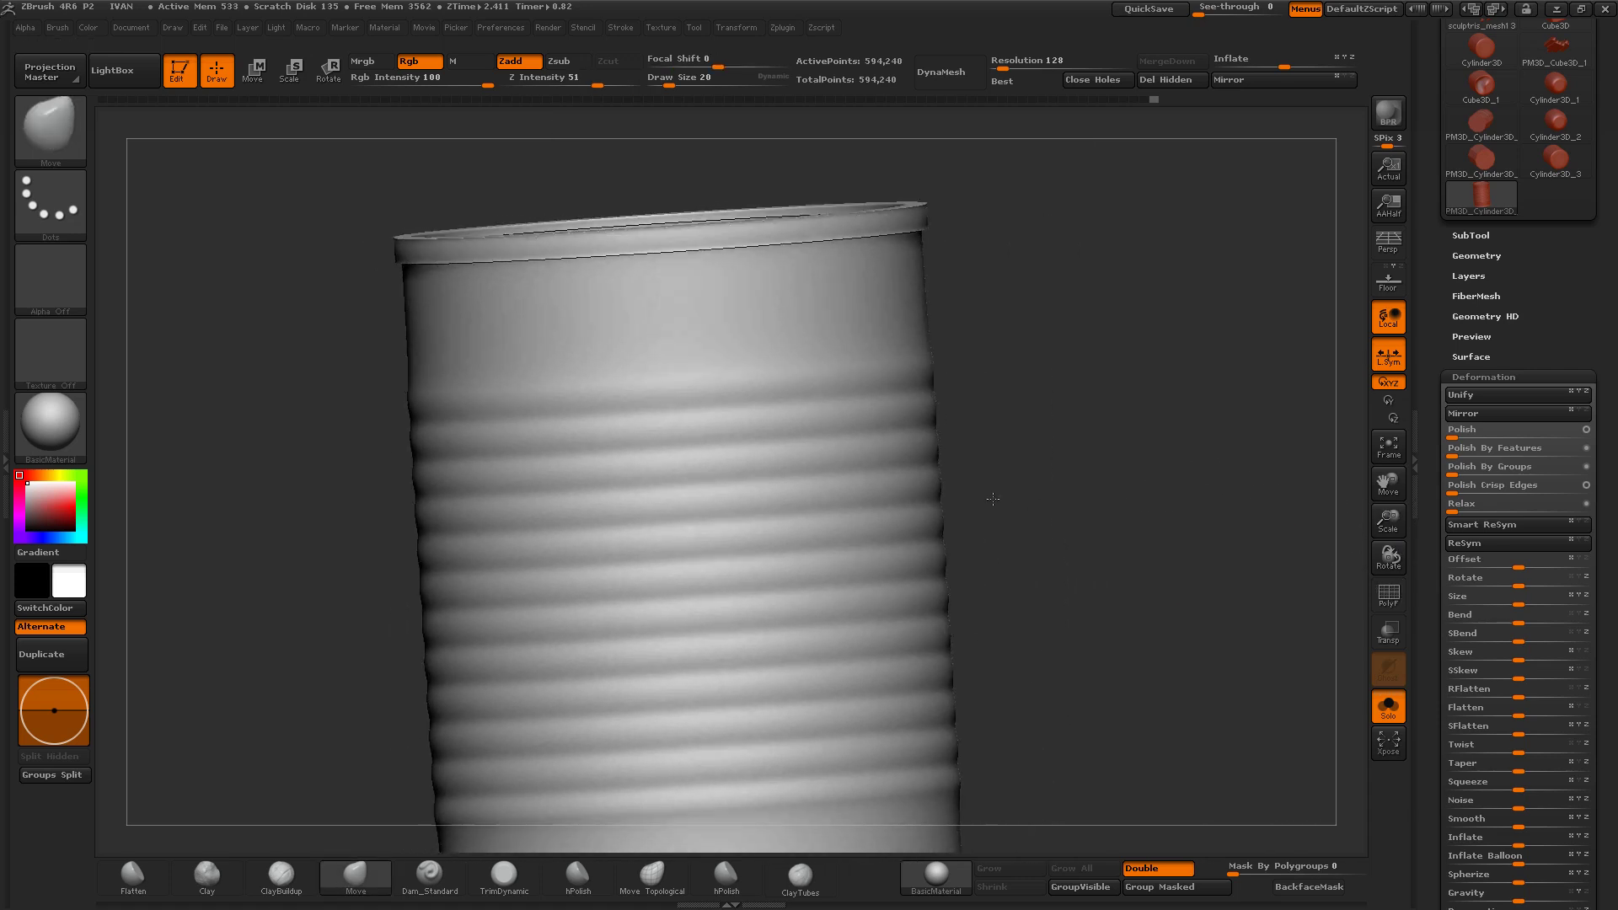
mouse_move(1078, 430)
left_mouse_down()
mouse_move(1123, 526)
mouse_move(1210, 531)
mouse_move(1174, 481)
mouse_move(1137, 585)
mouse_move(1147, 488)
mouse_move(1121, 545)
left_mouse_up()
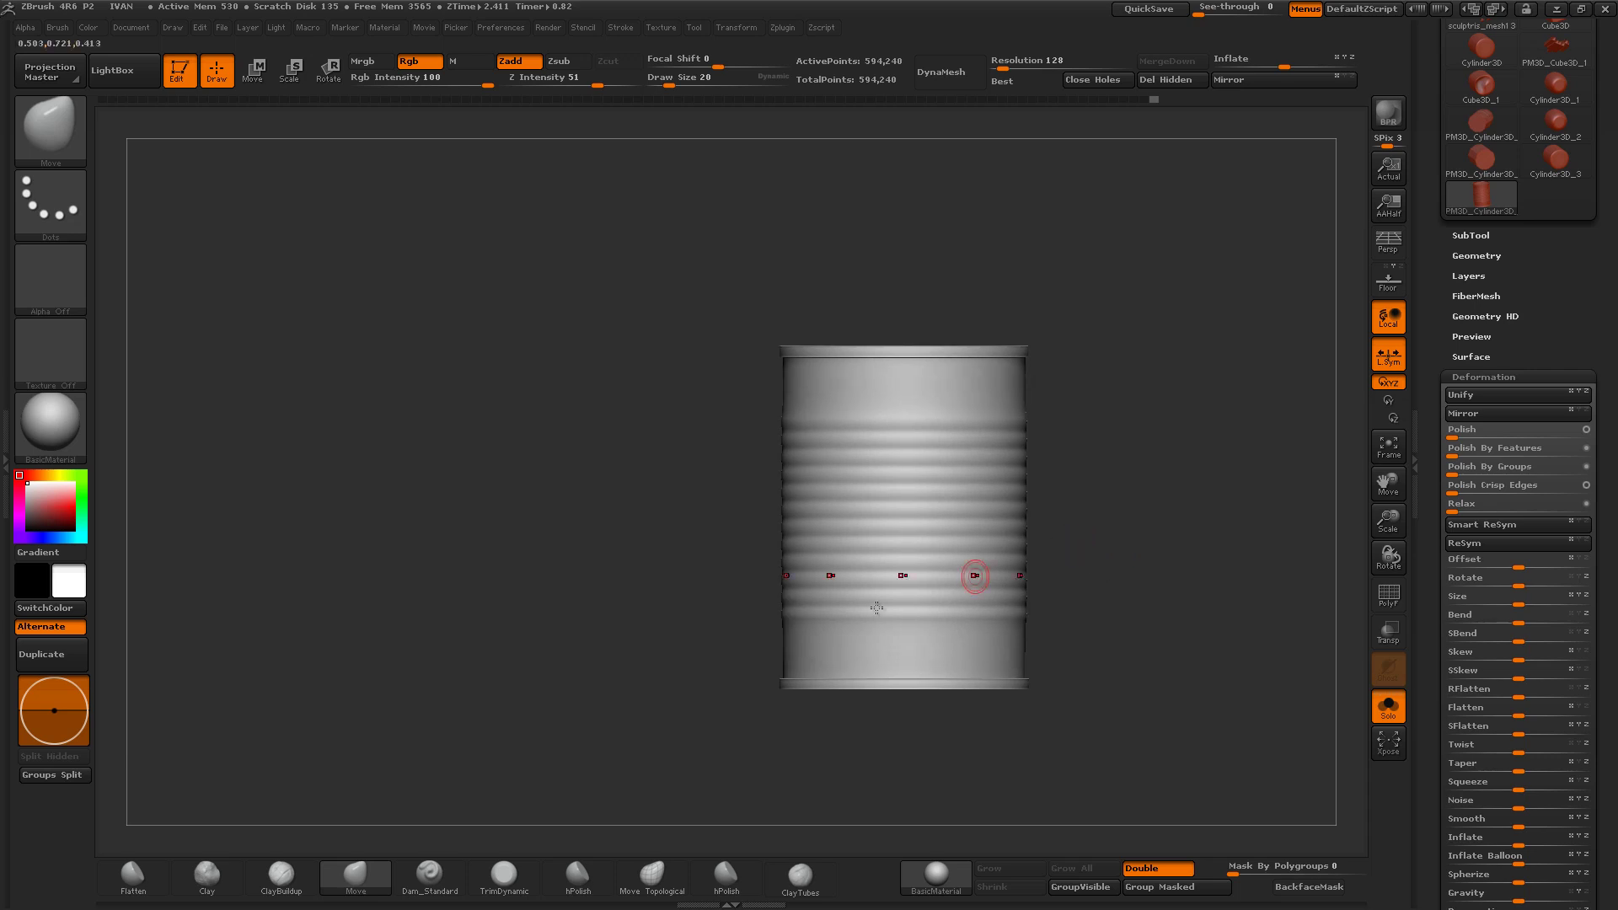
Step: Open the paint reference image from the IVAN folder
key("super")
left_click(231, 892)
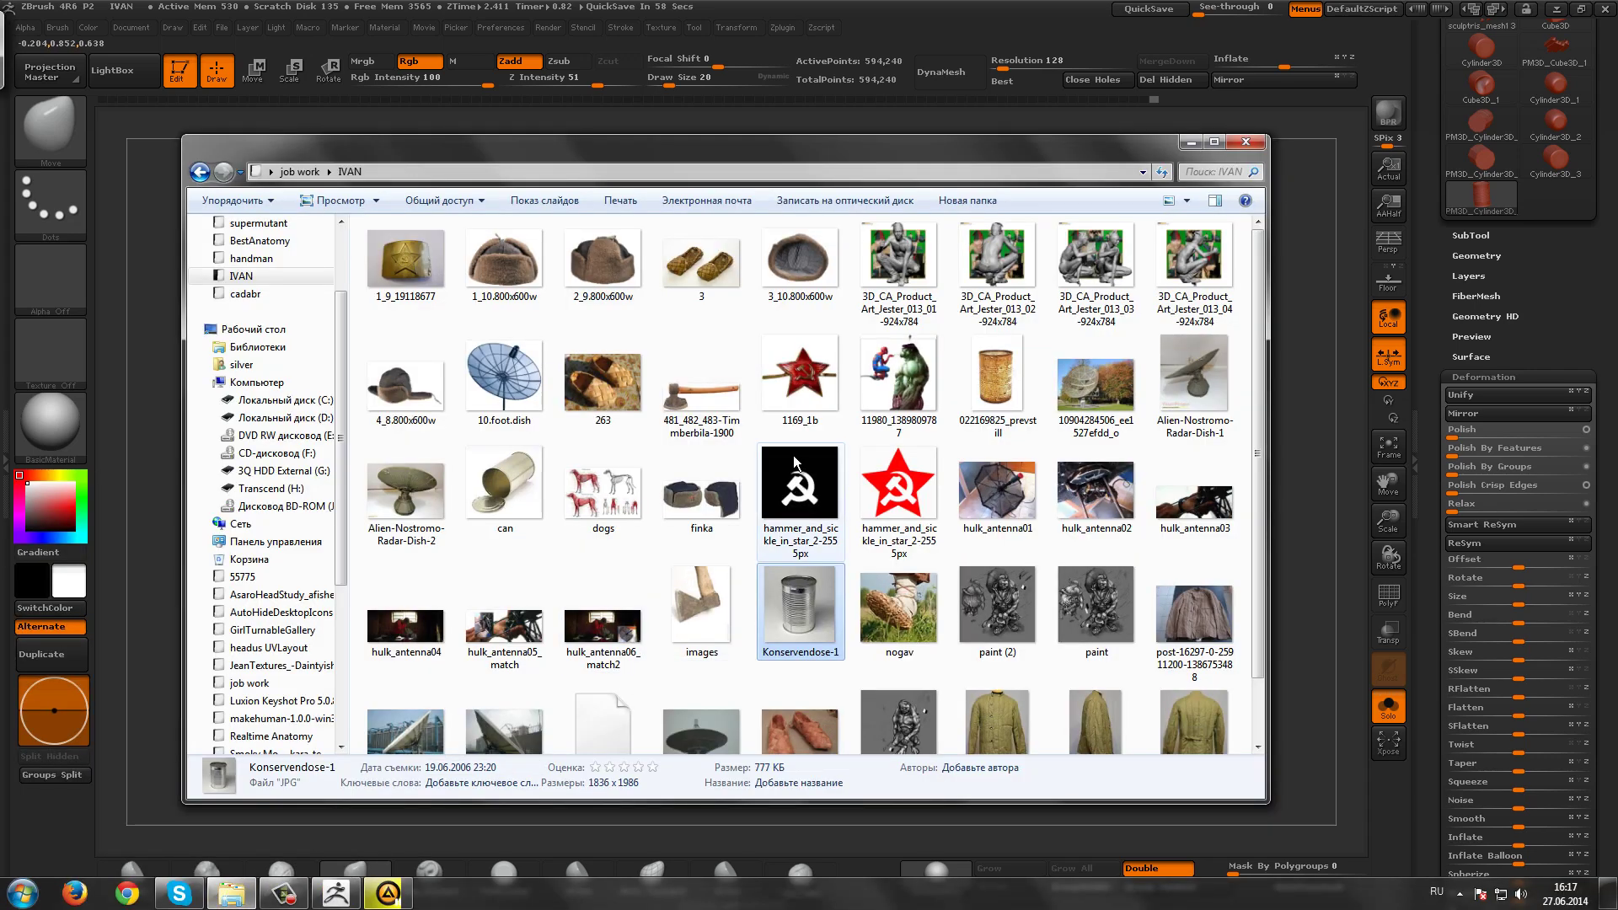
left_click(1087, 602)
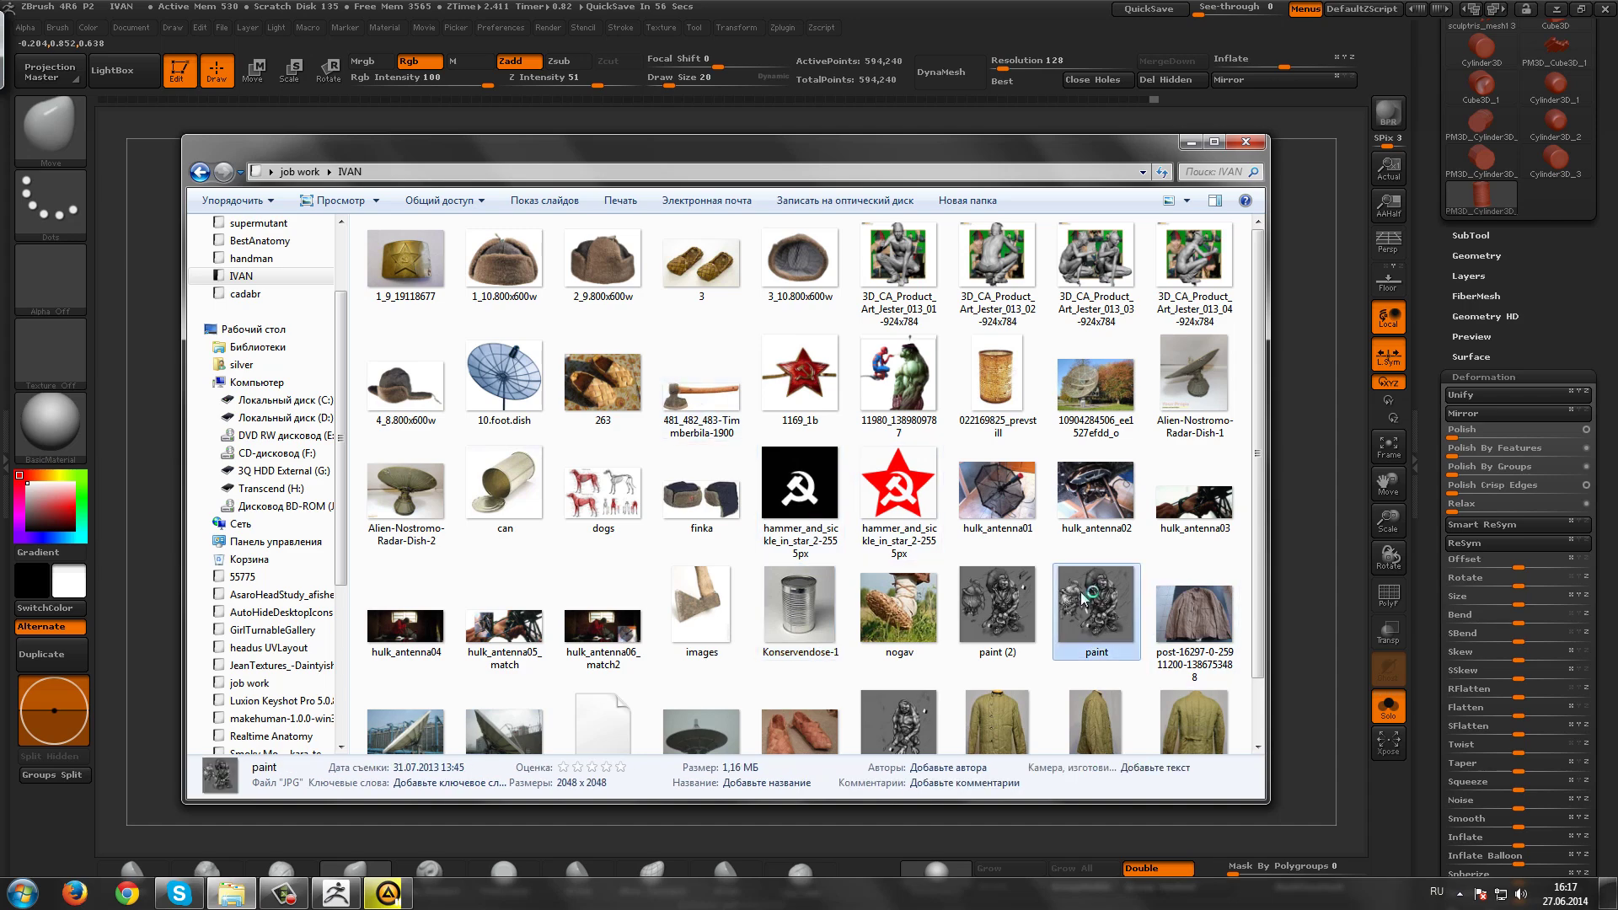